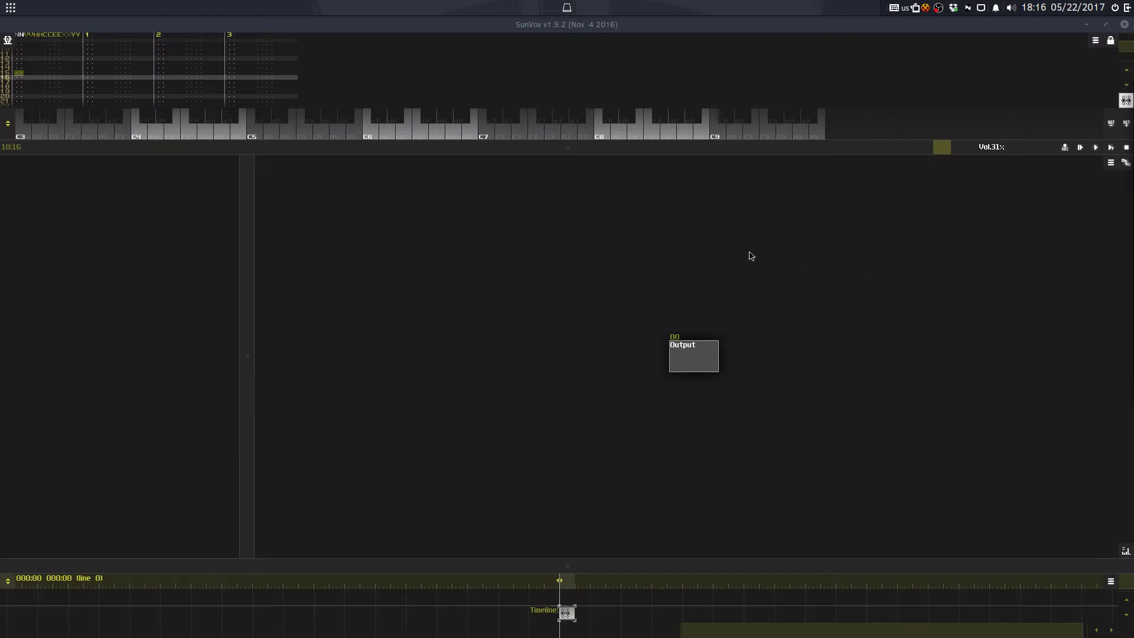
Step: Select the Output module and adjust the heights of the pattern, module and timeline areas
left_click_drag(589, 147, 805, 293)
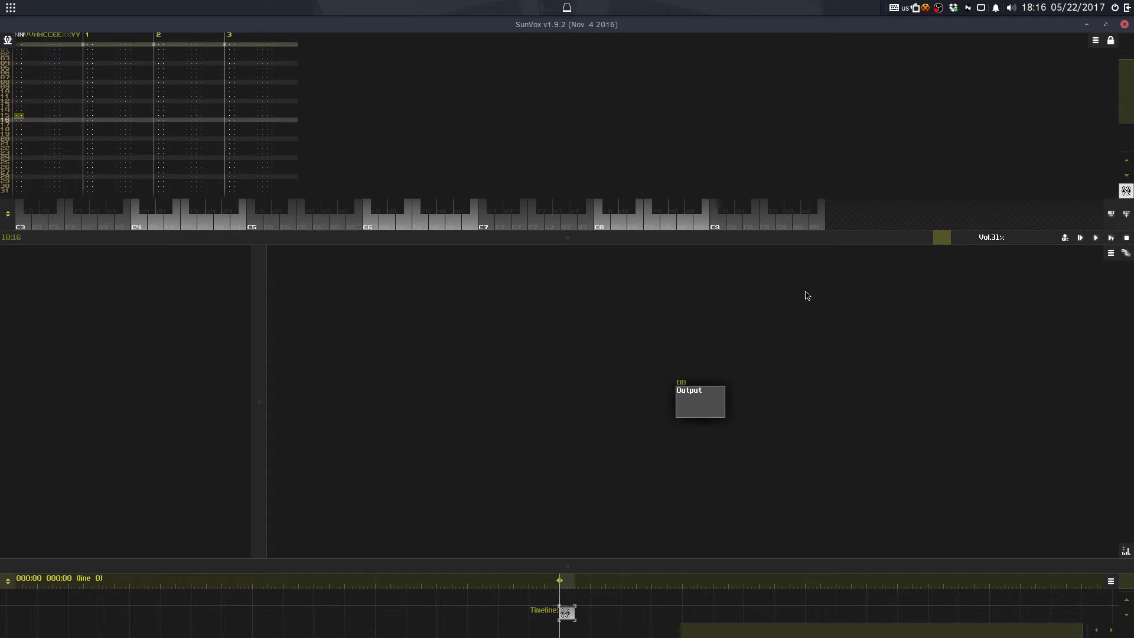
left_click_drag(607, 242, 614, 296)
left_click_drag(642, 565, 571, 535)
left_click_drag(614, 417, 577, 408)
scroll(574, 409, "down", 2)
scroll(574, 409, "up", 3)
left_click_drag(581, 293, 600, 158)
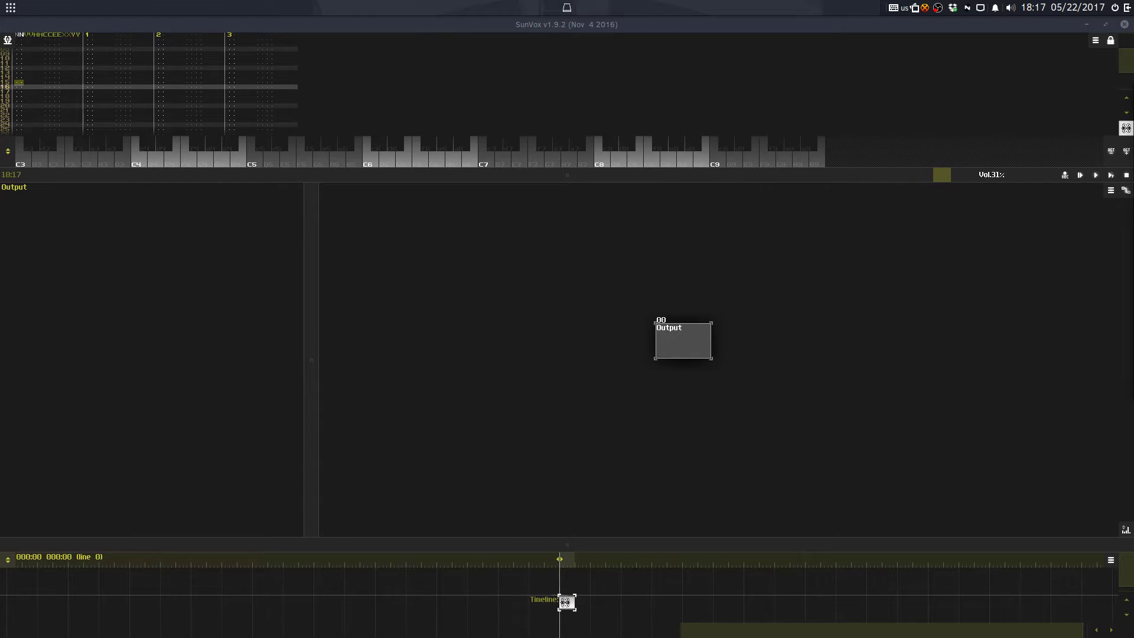
left_click_drag(558, 181, 582, 219)
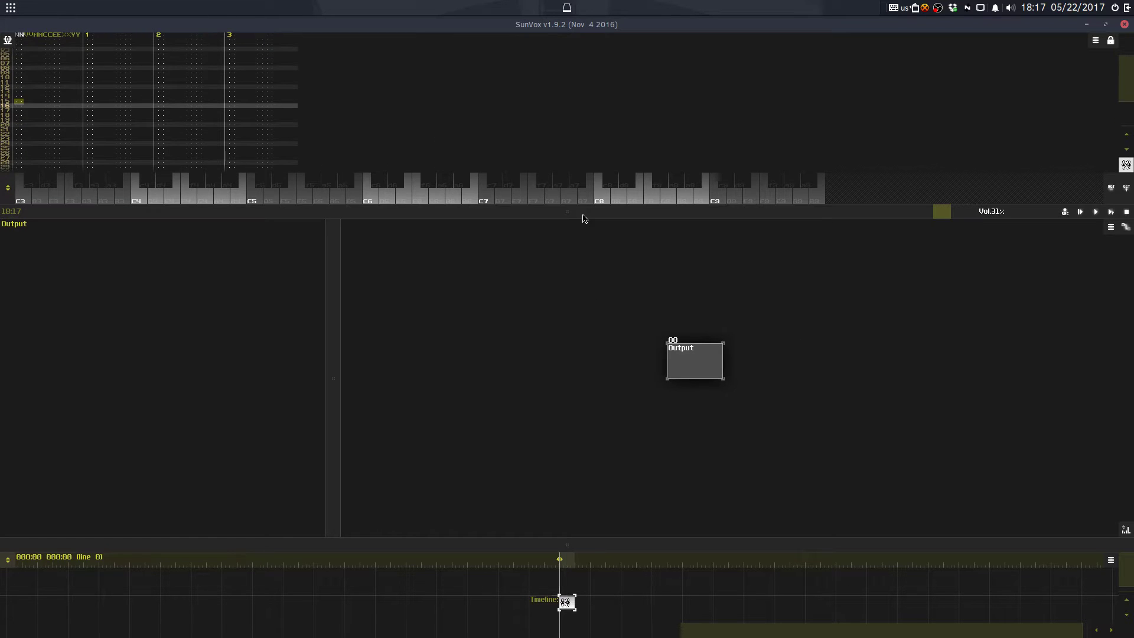
Step: Add an Amplifier module beside the Output module and move it slightly closer to it
double_click(534, 372)
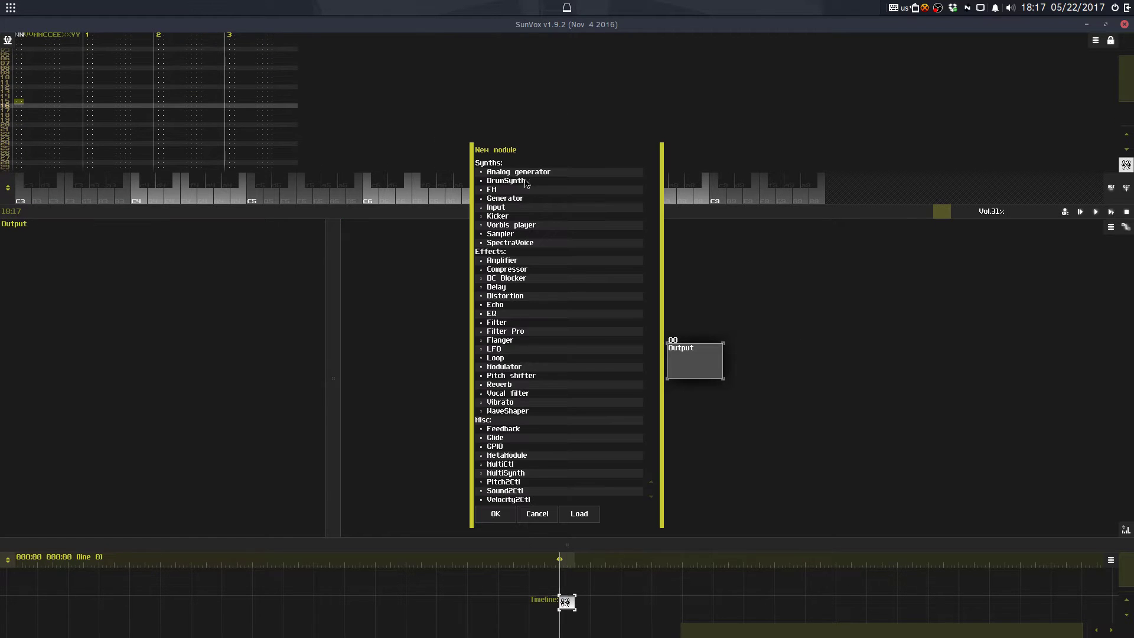
double_click(502, 260)
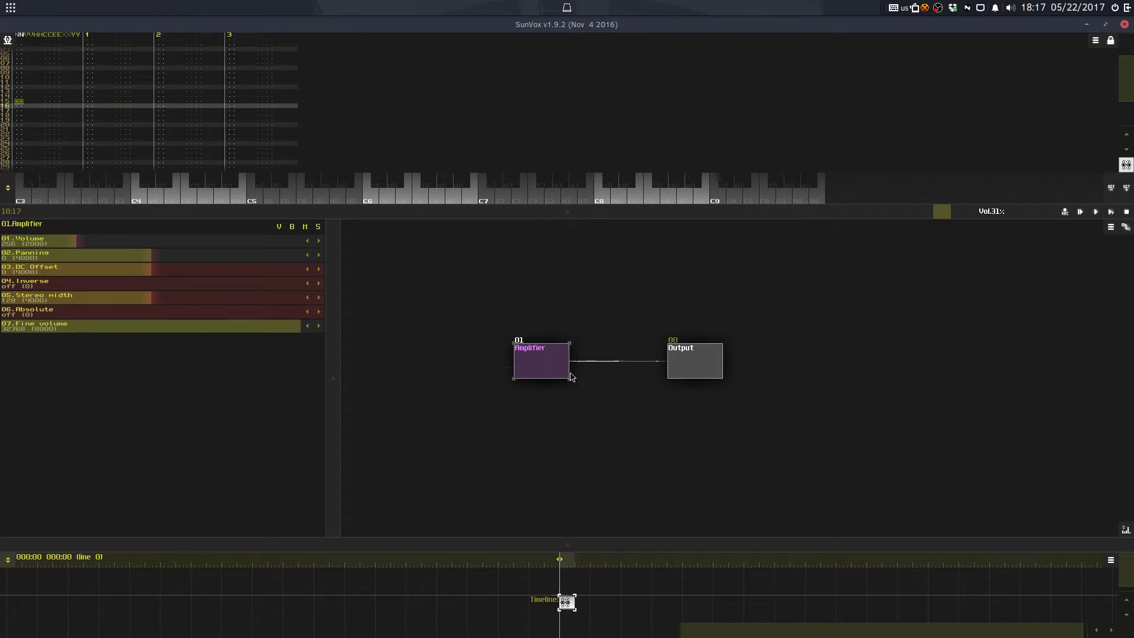
left_click_drag(571, 377, 585, 376)
Step: Add an Analog generator module beside the Amplifier and connect its output to the Amplifier
double_click(441, 366)
double_click(548, 172)
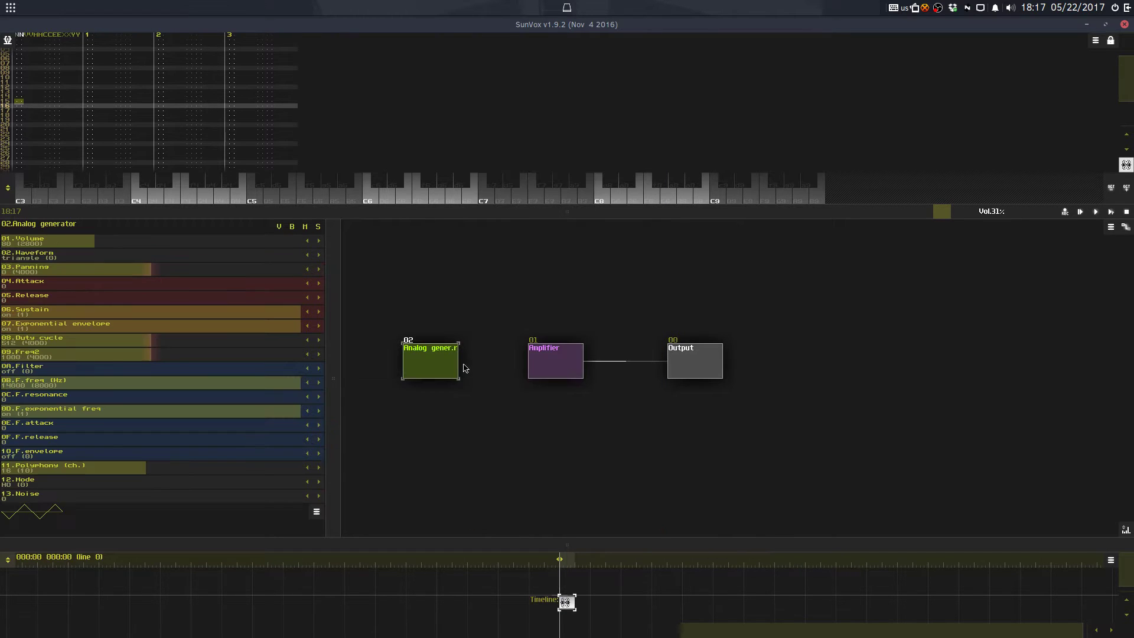
left_click_drag(464, 368, 529, 368)
Step: Resize the pattern, module and timeline areas to give the timeline more height
left_click_drag(528, 213, 588, 371)
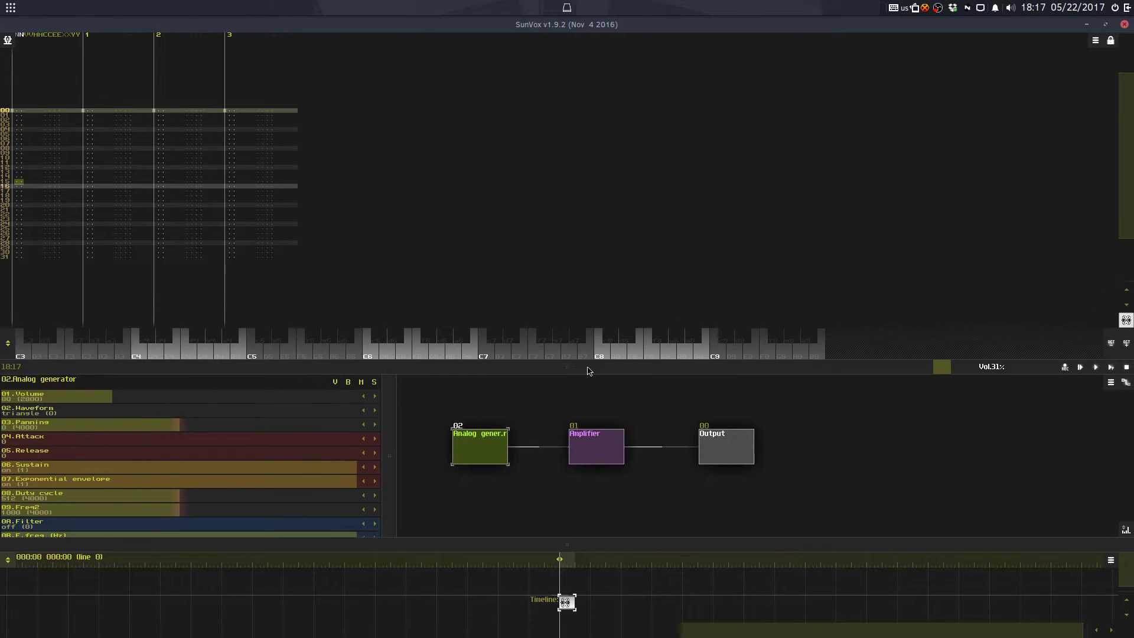
left_click_drag(575, 544, 601, 211)
left_click_drag(566, 399, 572, 505)
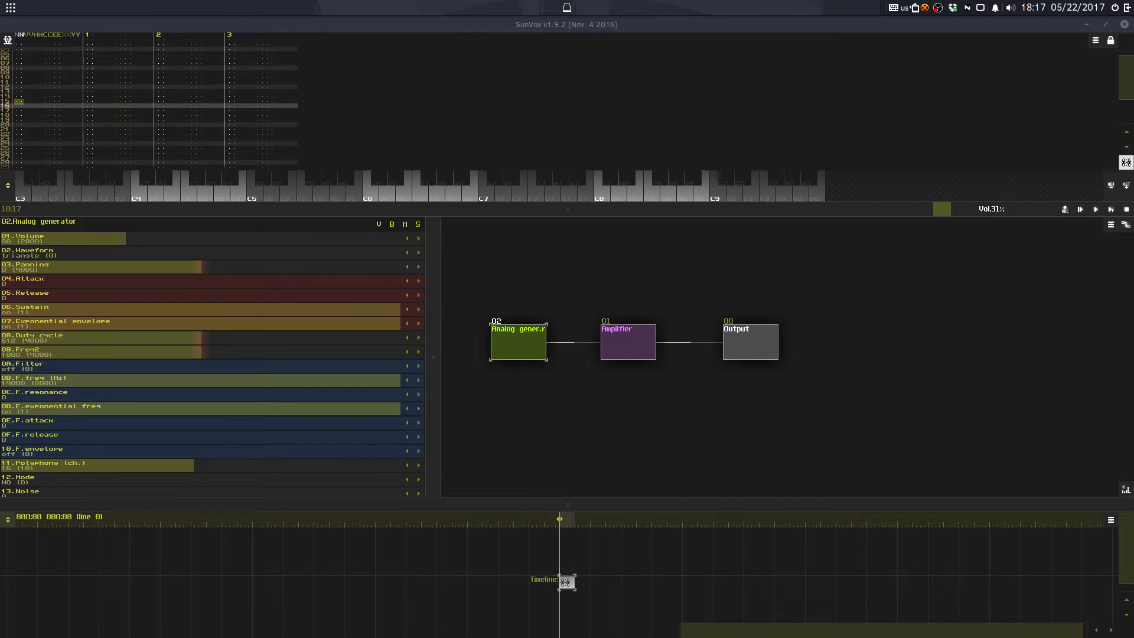
Step: Open NVIDIA X Server Settings, enable Sync to VBlank in the OpenGL settings, and quit the window
left_click(11, 7)
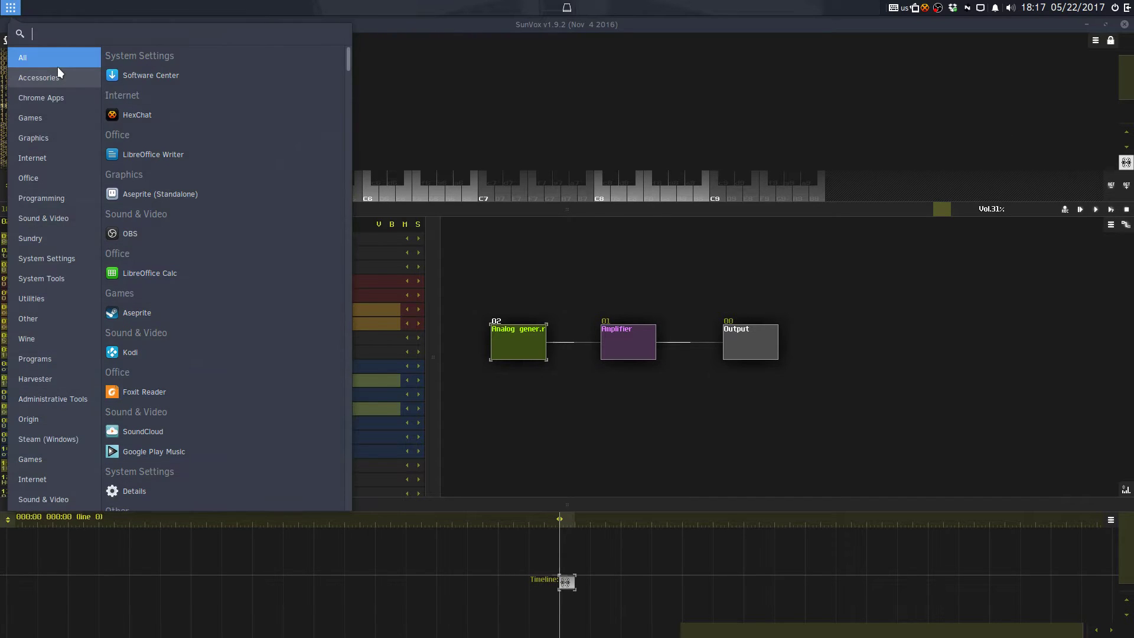
type("nvidi")
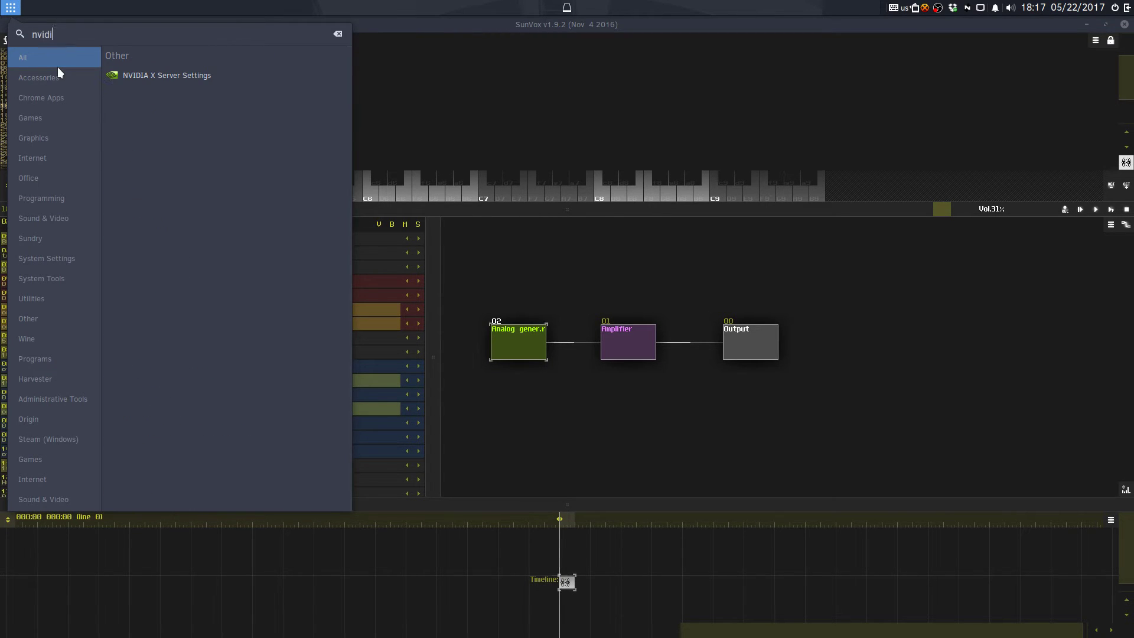
type("a")
left_click(167, 75)
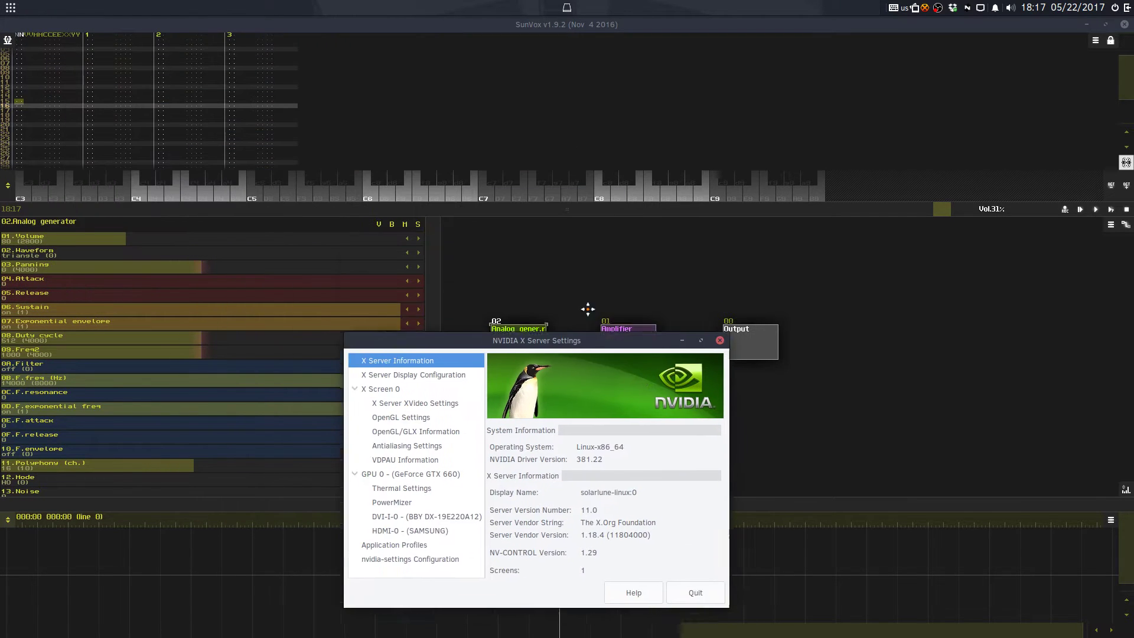
left_click(410, 334)
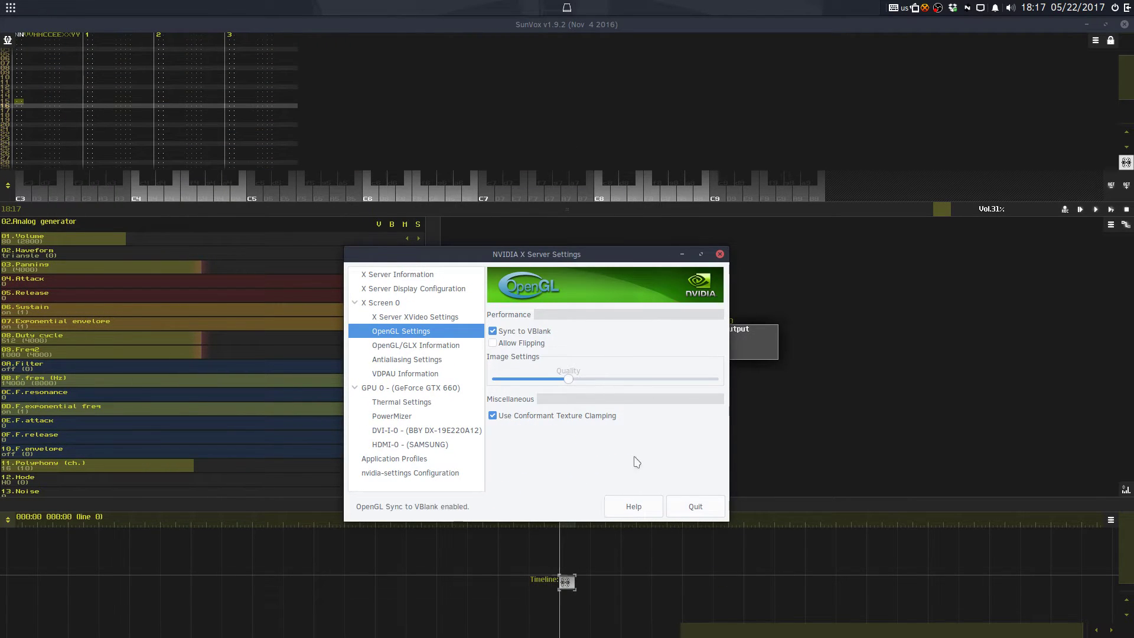
left_click(673, 503)
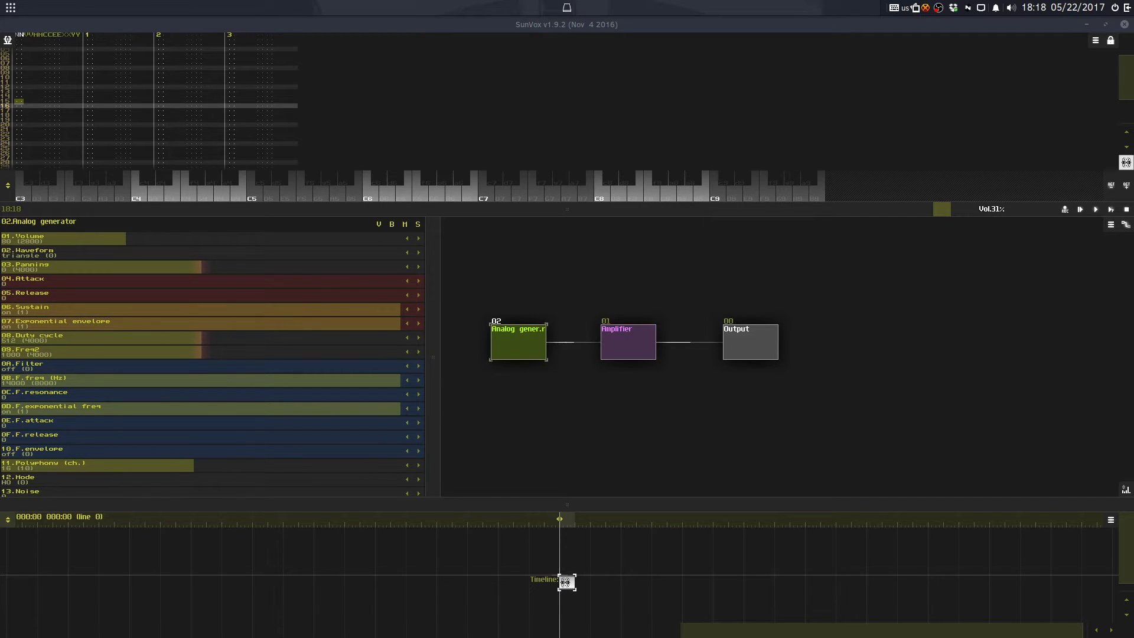
Step: Shrink the pattern area to enlarge the module view, and play a few test notes on the Analog generator
left_click_drag(705, 213, 739, 127)
left_click_drag(673, 215, 728, 258)
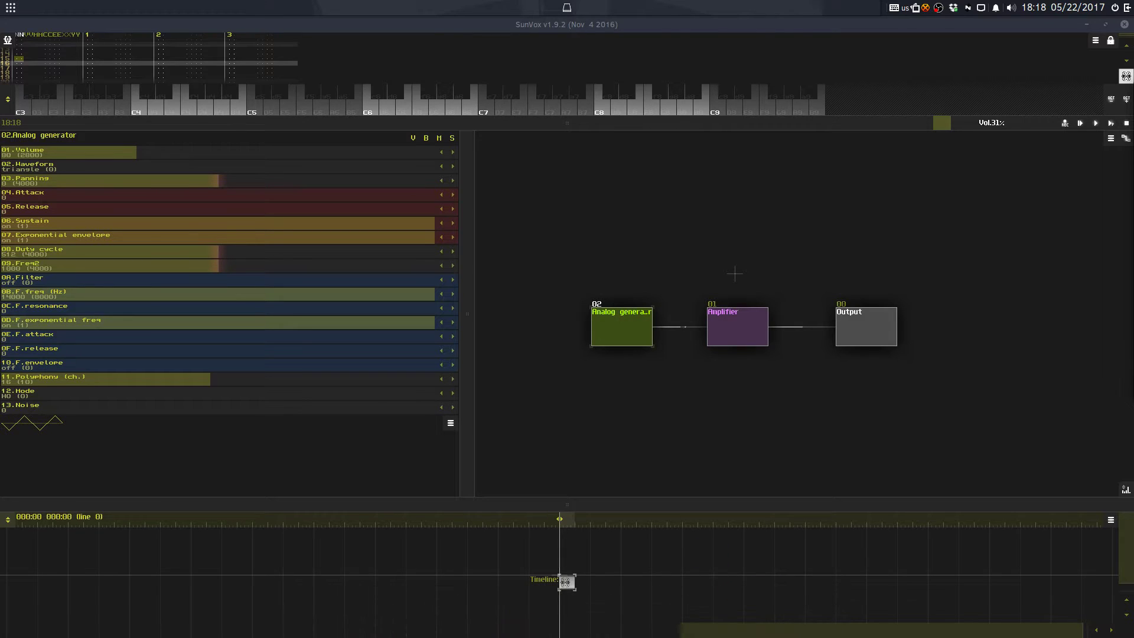
key("9")
key("q")
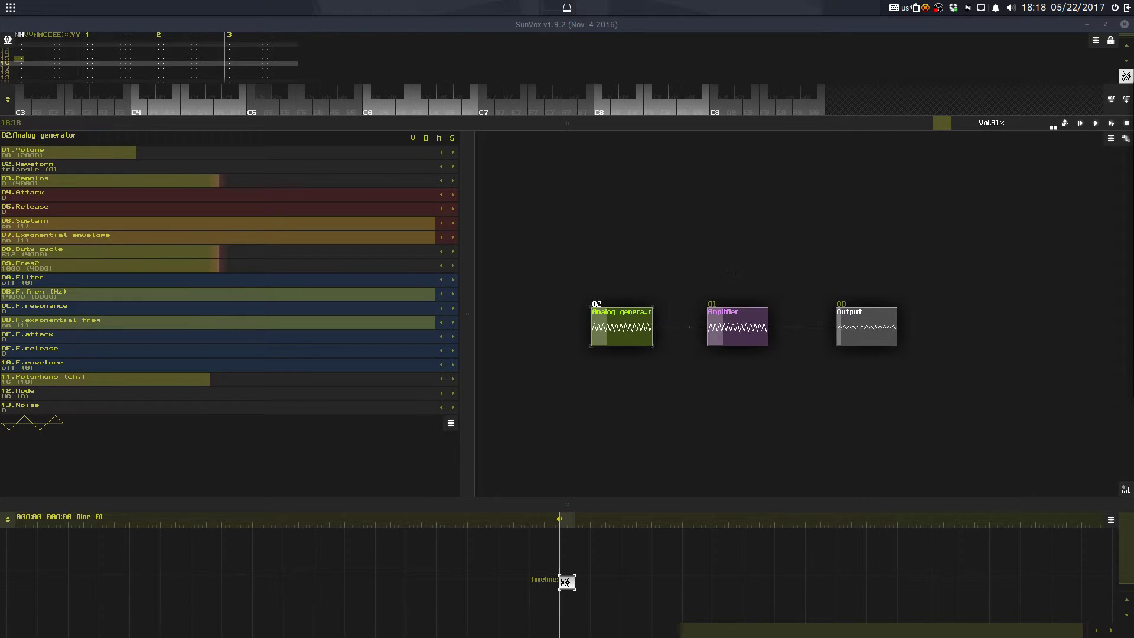
key("2")
key("2")
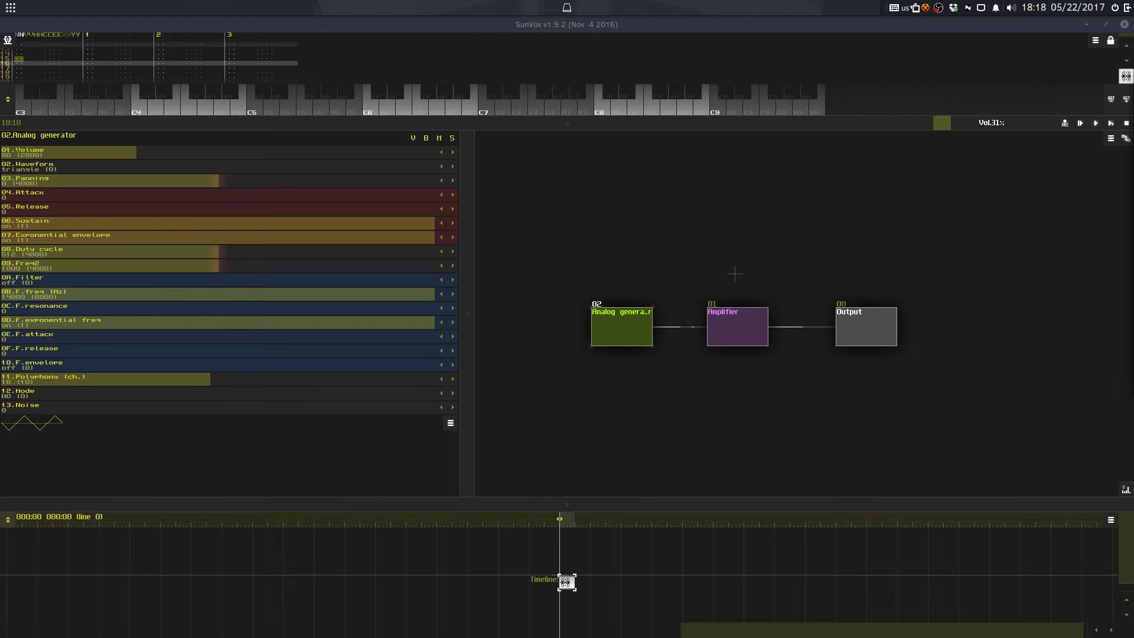
key("2")
Step: Raise the master volume to 80% and play a run of notes and chords through the Analog generator
left_click_drag(955, 119, 983, 121)
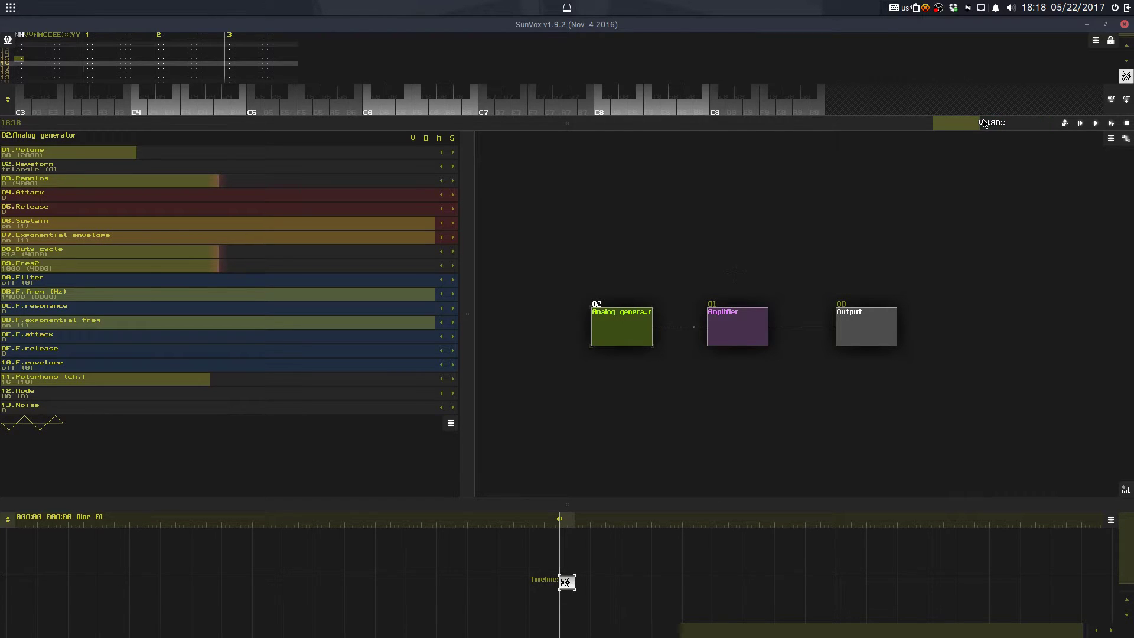
key("q")
key("q")
key("q")
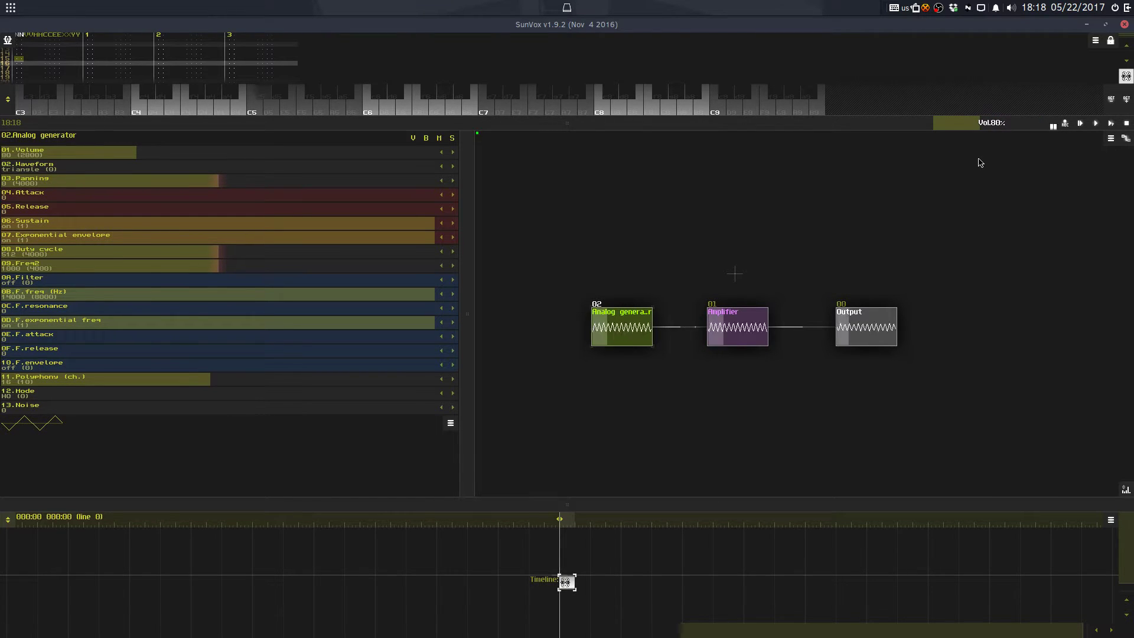
key("e")
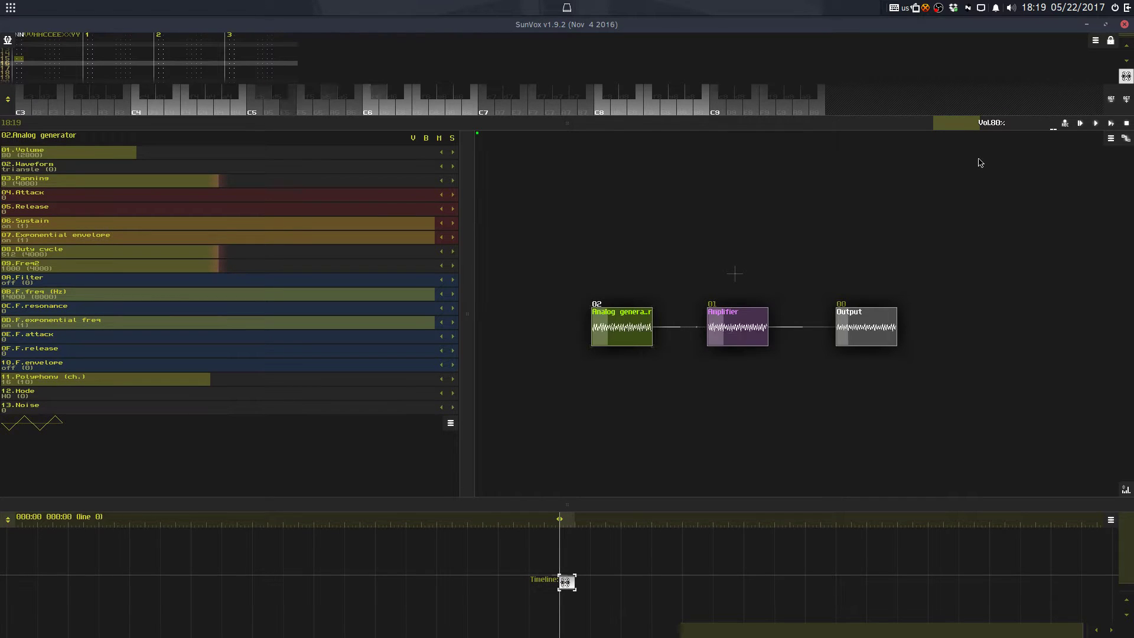
key("i")
key("q")
key("q")
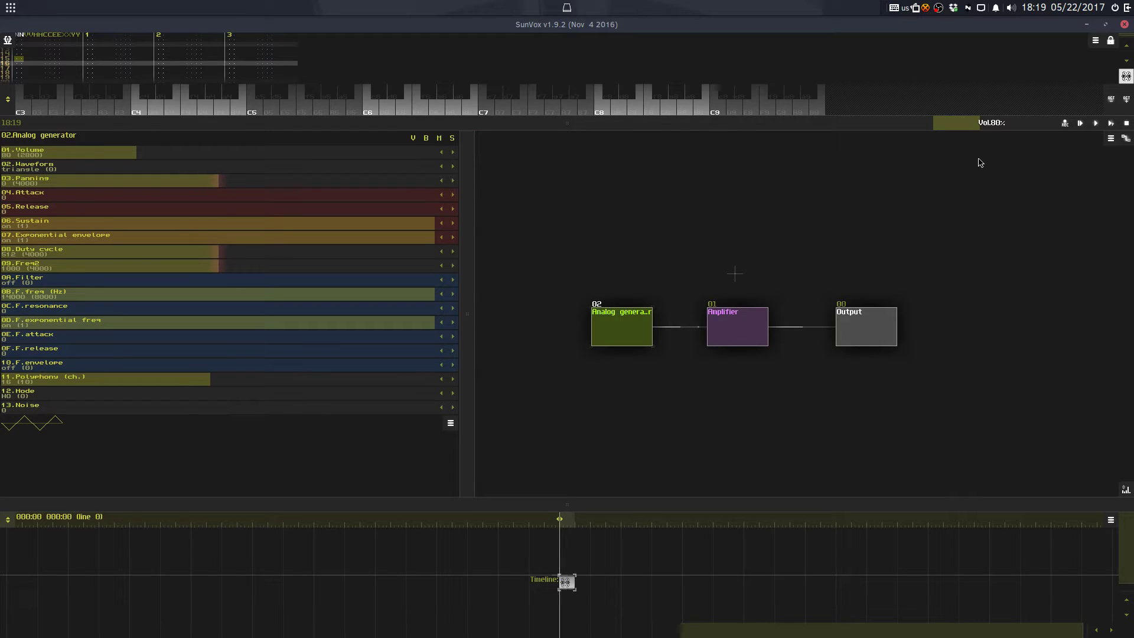
key("q")
key("e")
key("e")
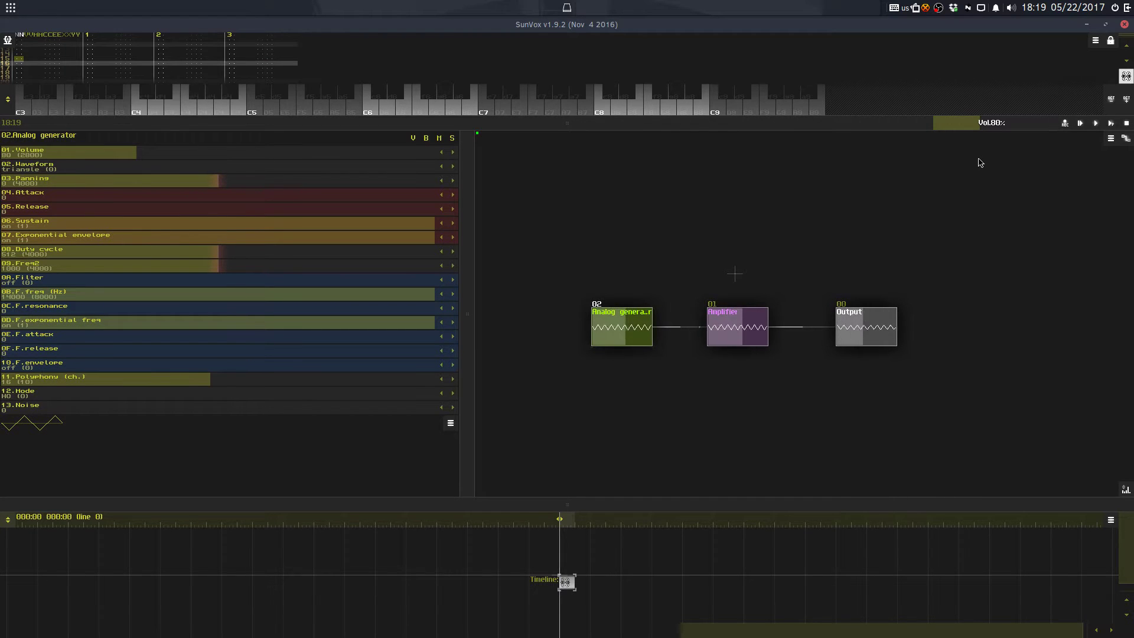
key("e")
key("q")
key("e")
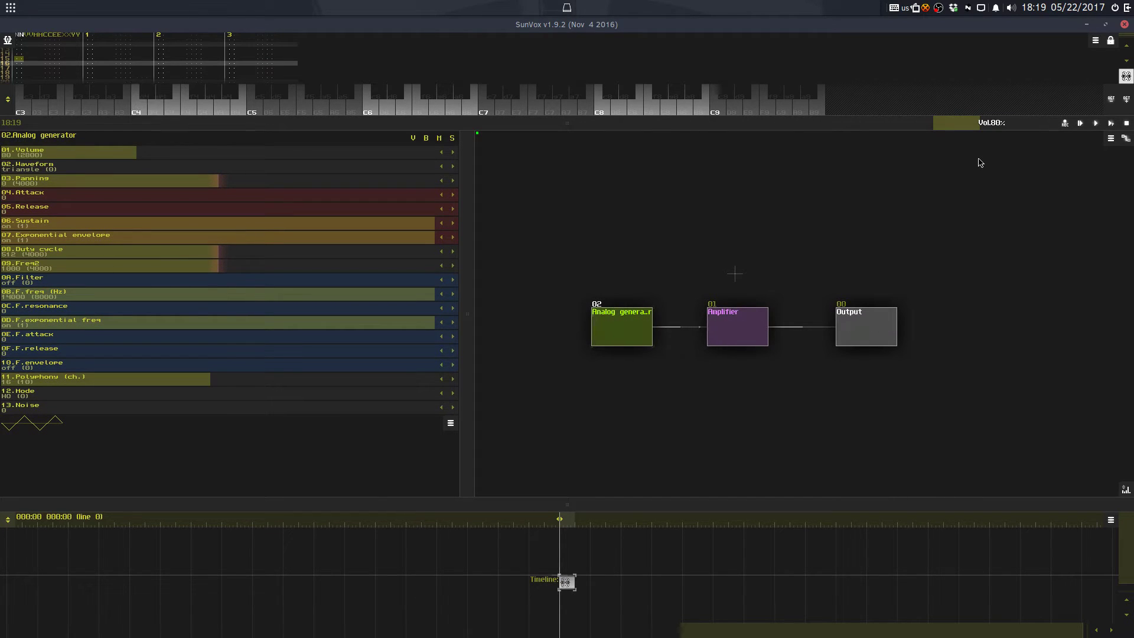
key("2")
key("e")
key("r")
key("e")
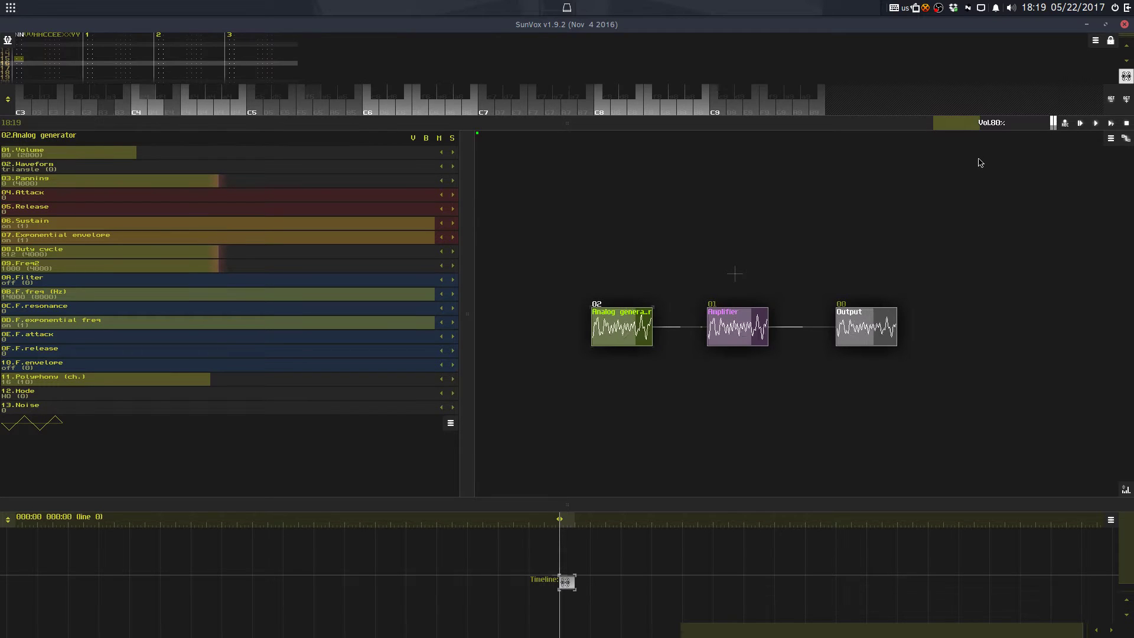
key("p")
key("u")
key("y")
key("e")
key("q")
key("3")
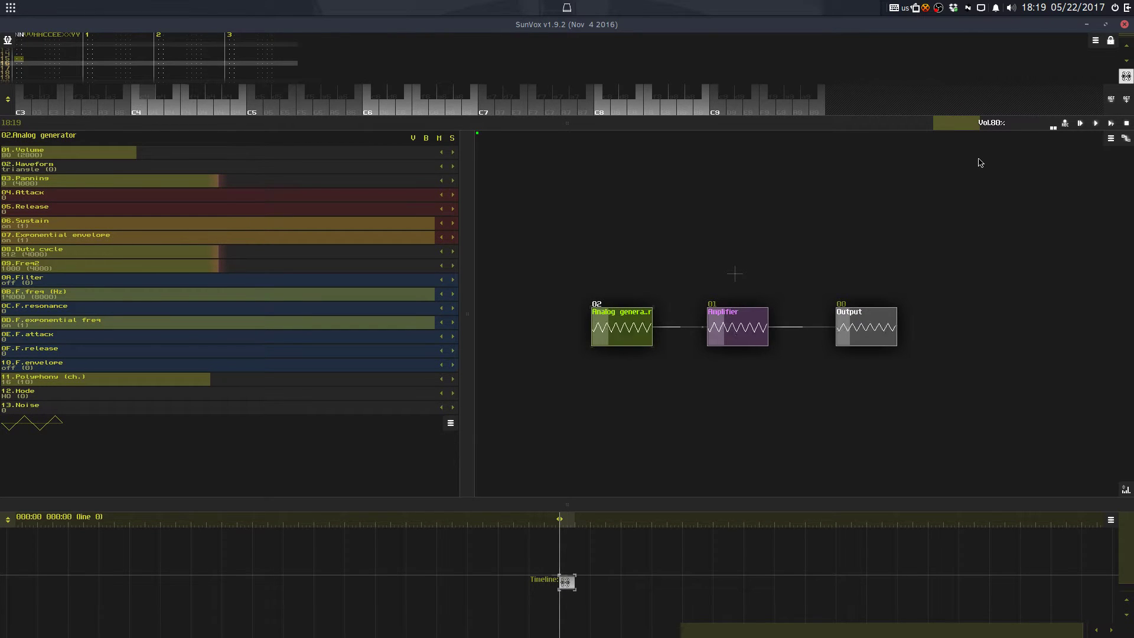
key("e")
key("5")
key("e")
key("e")
key("5")
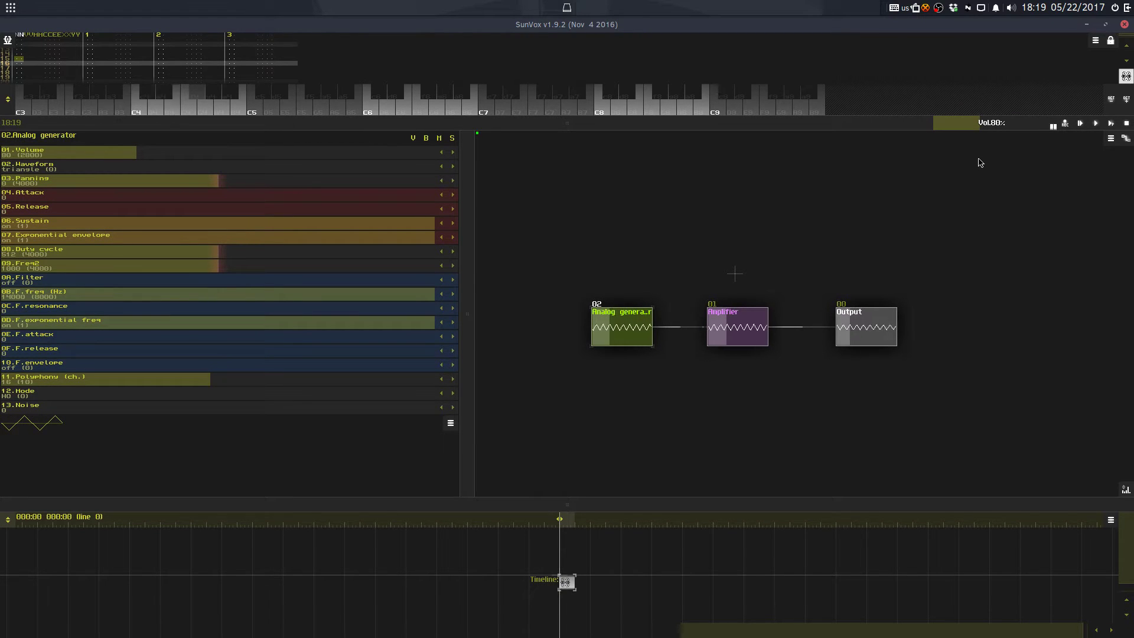
key("e")
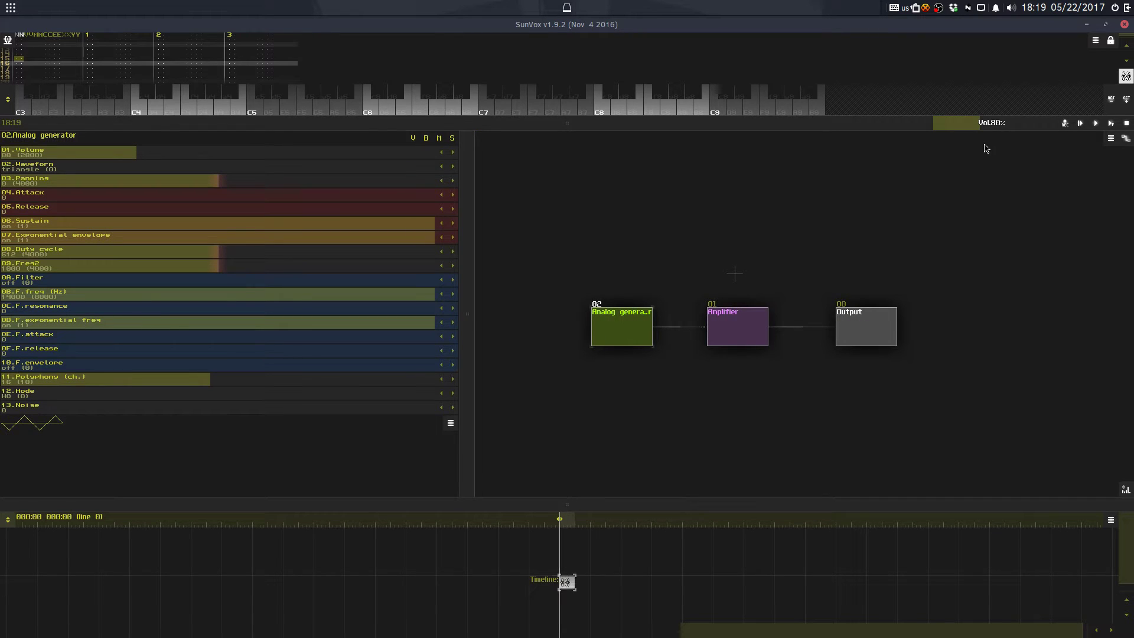
key("e")
left_click_drag(594, 133, 576, 162)
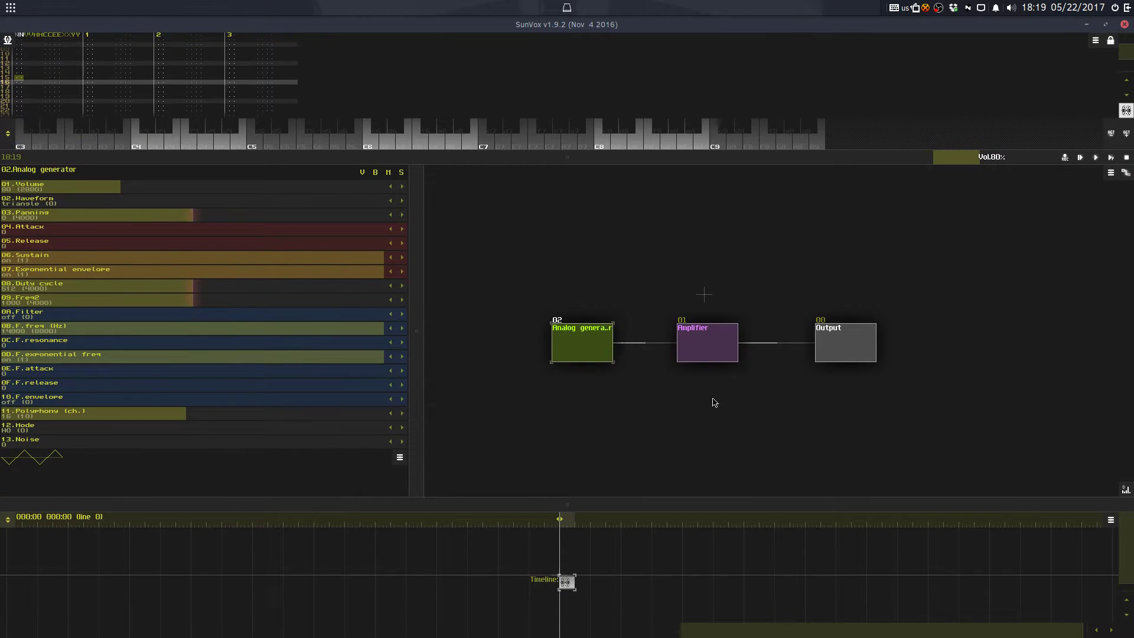
double_click(691, 253)
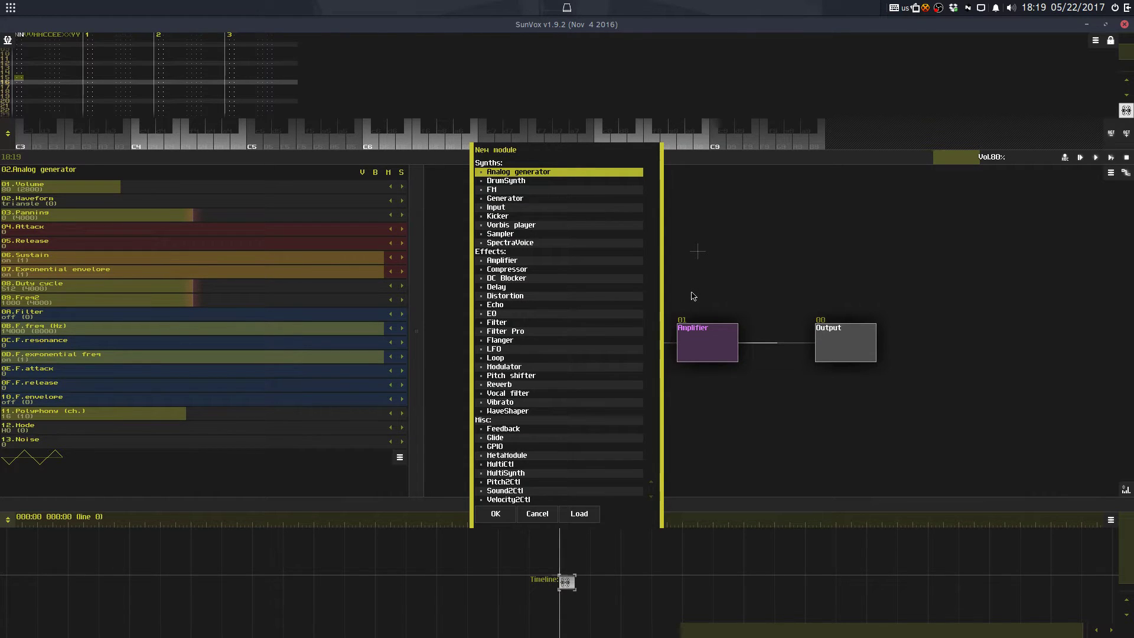
double_click(561, 172)
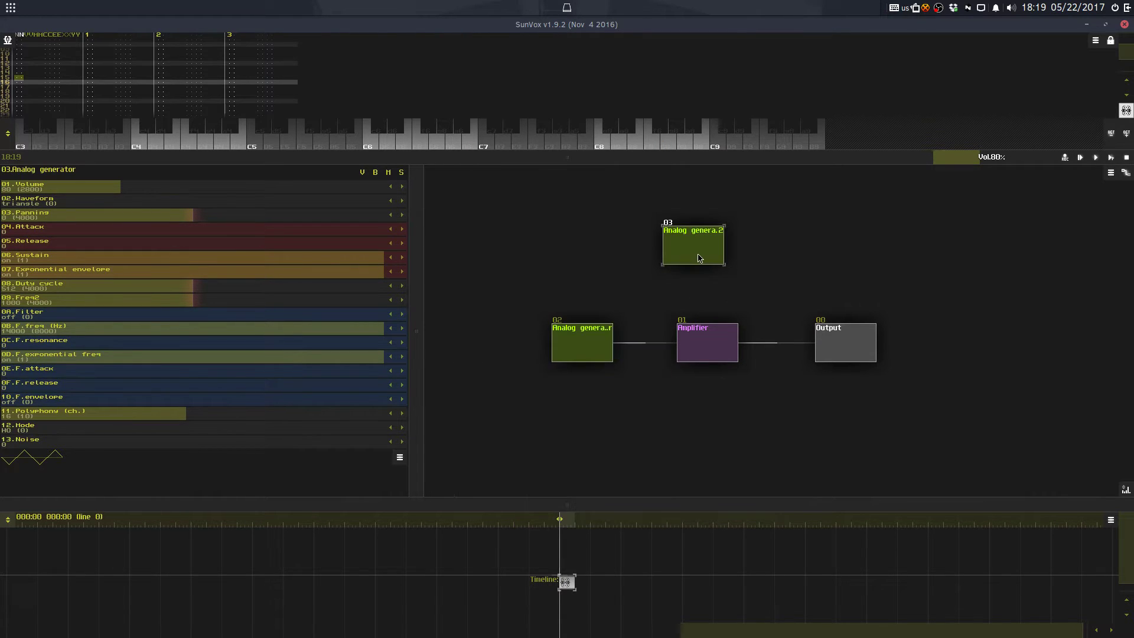
left_click_drag(700, 263, 714, 289)
key("Delete")
left_click(512, 347)
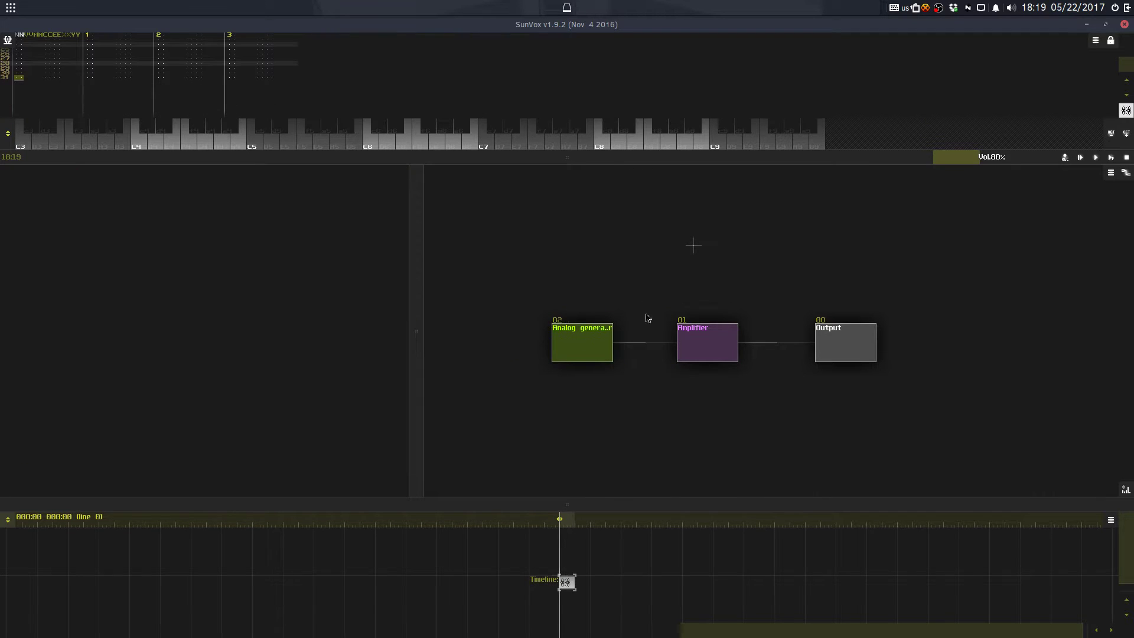
Step: Select the Analog generator and set its waveform to square
left_click(586, 359)
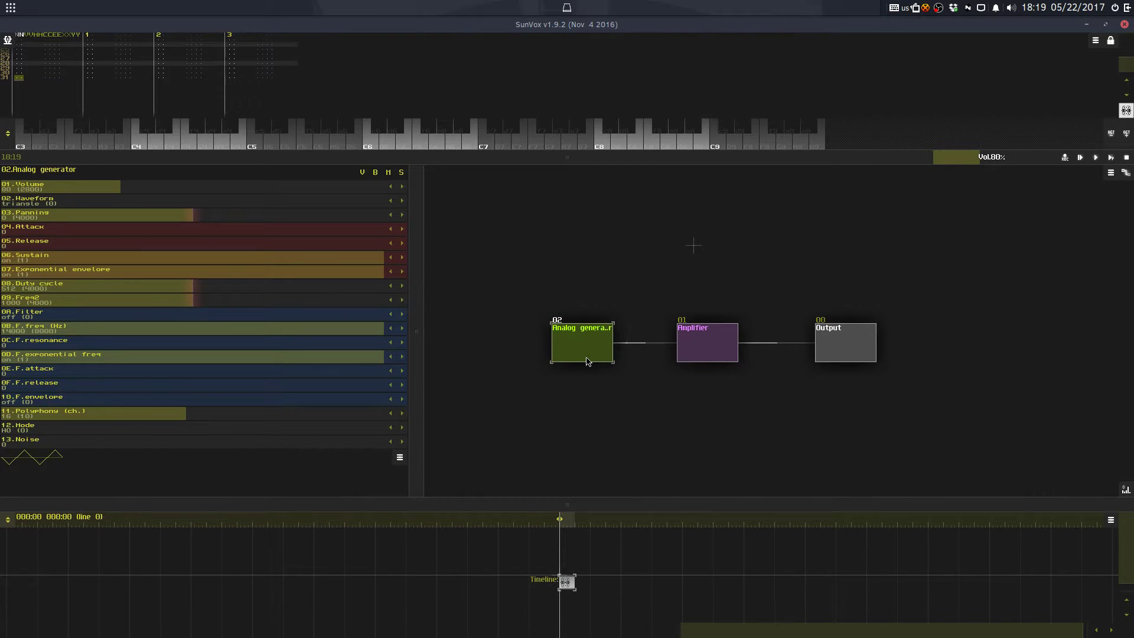
left_click_drag(470, 159, 511, 202)
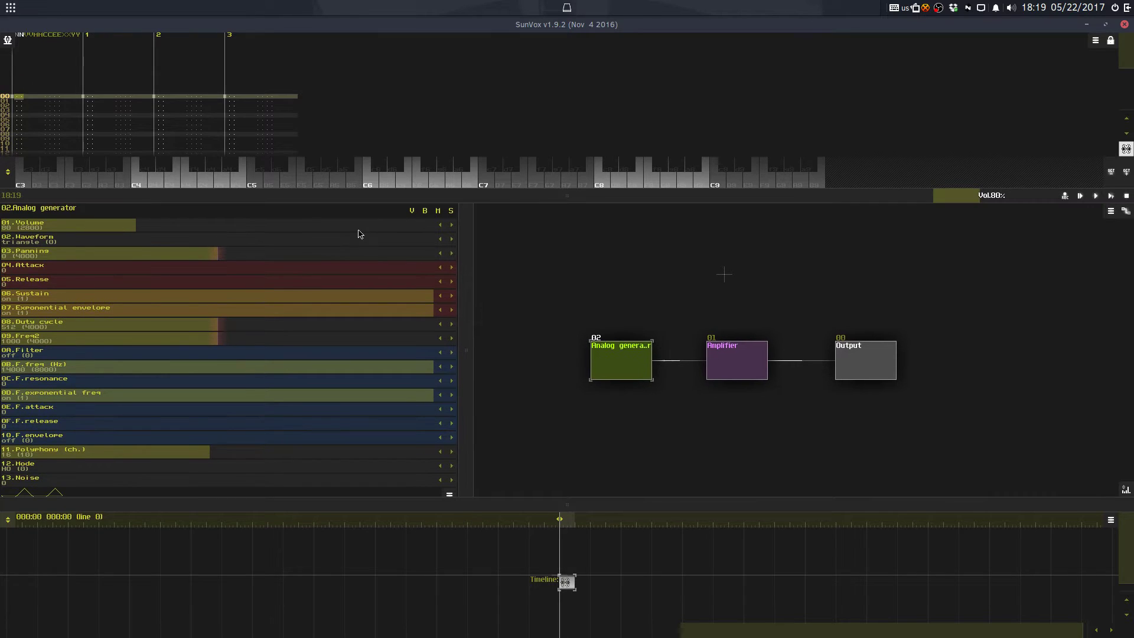
scroll(366, 244, "up", 2)
left_click_drag(392, 200, 426, 141)
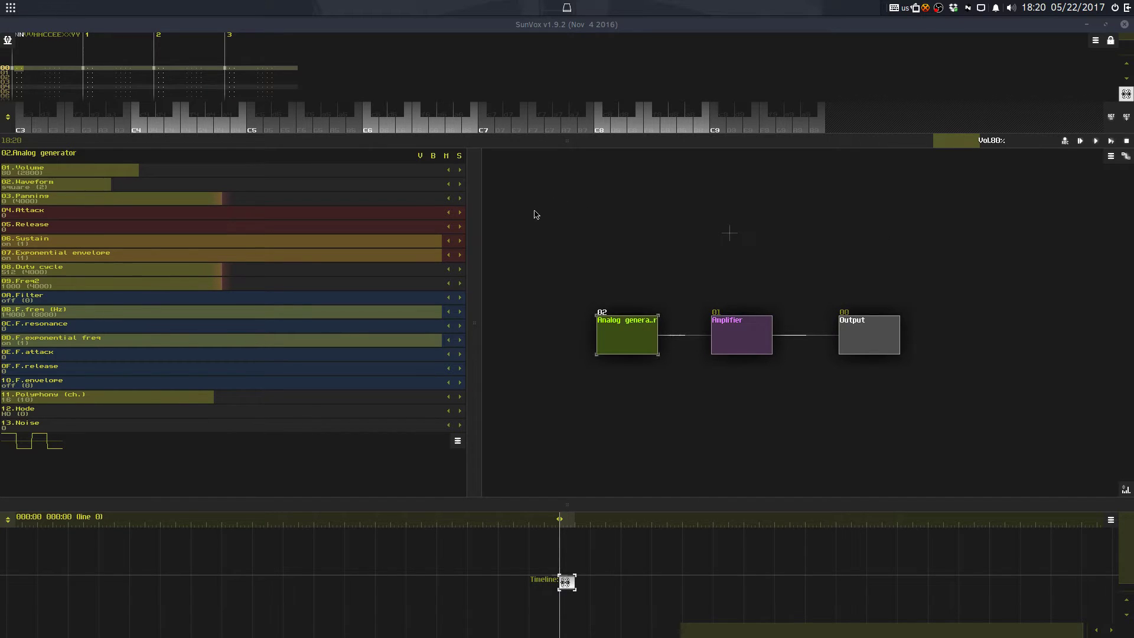
Step: Enlarge the pattern area, play low notes on the Analog generator, and shift the on-screen keyboard range down to start at C1
left_click_drag(557, 132, 573, 226)
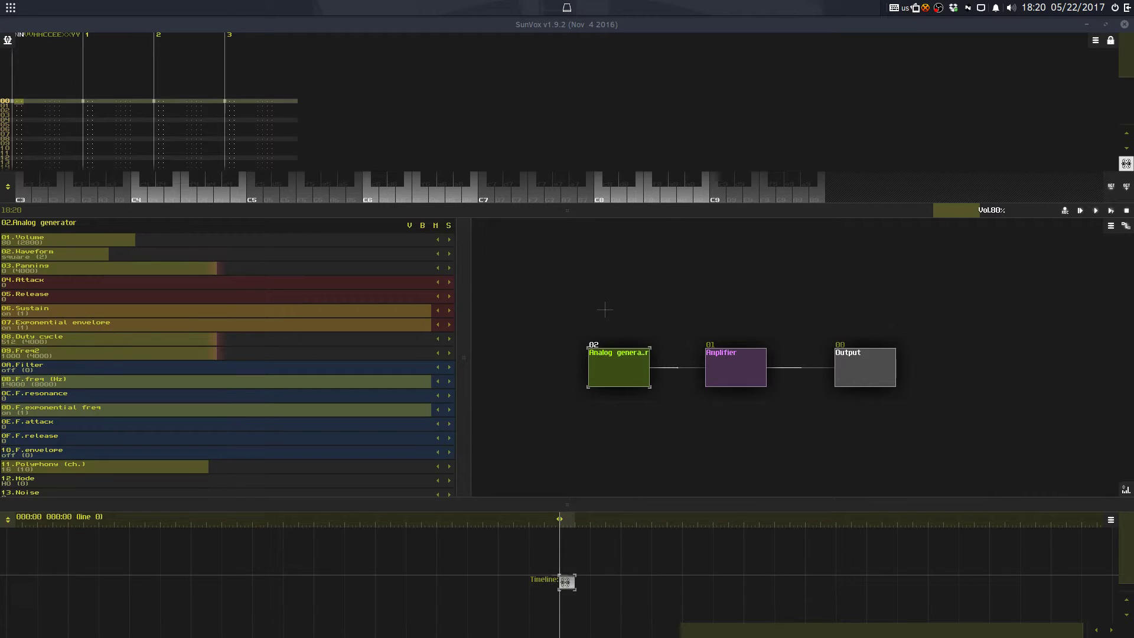
key("z")
key("z")
left_click(1110, 187)
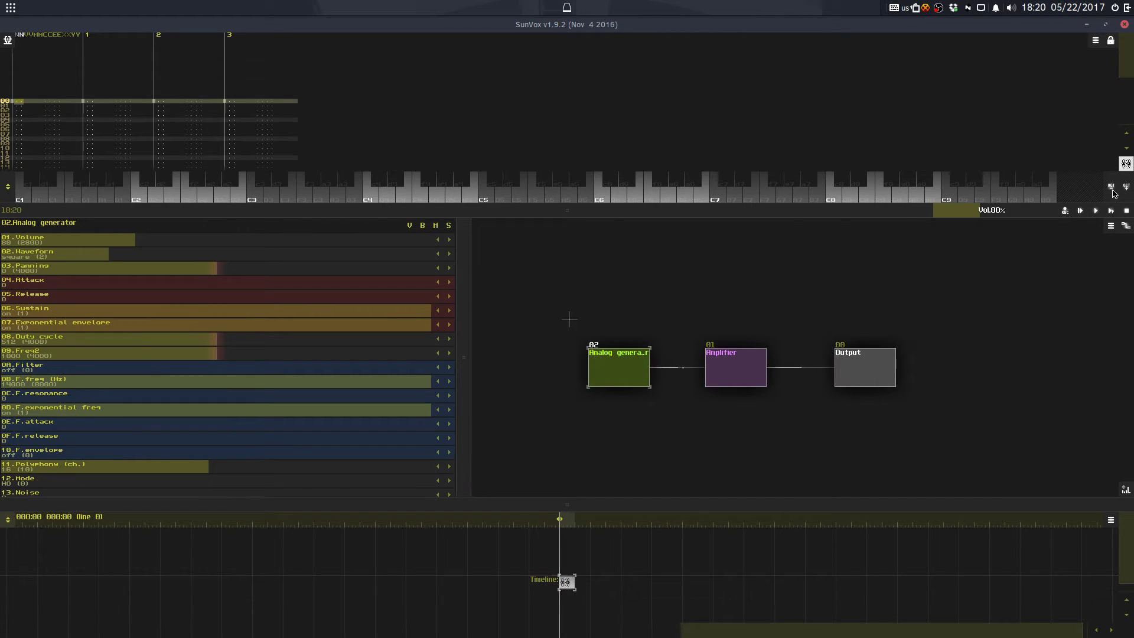
Step: Play rising and falling runs of single low notes between C2 and C3 on the Analog generator
key("z")
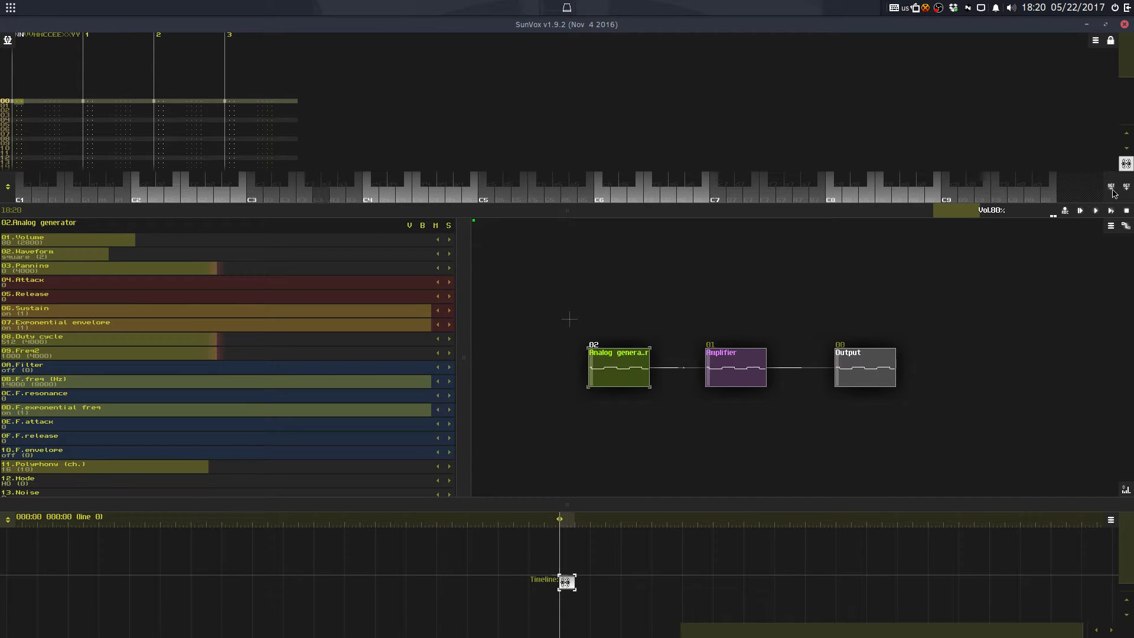
key("d")
key("v")
key("h")
key("j")
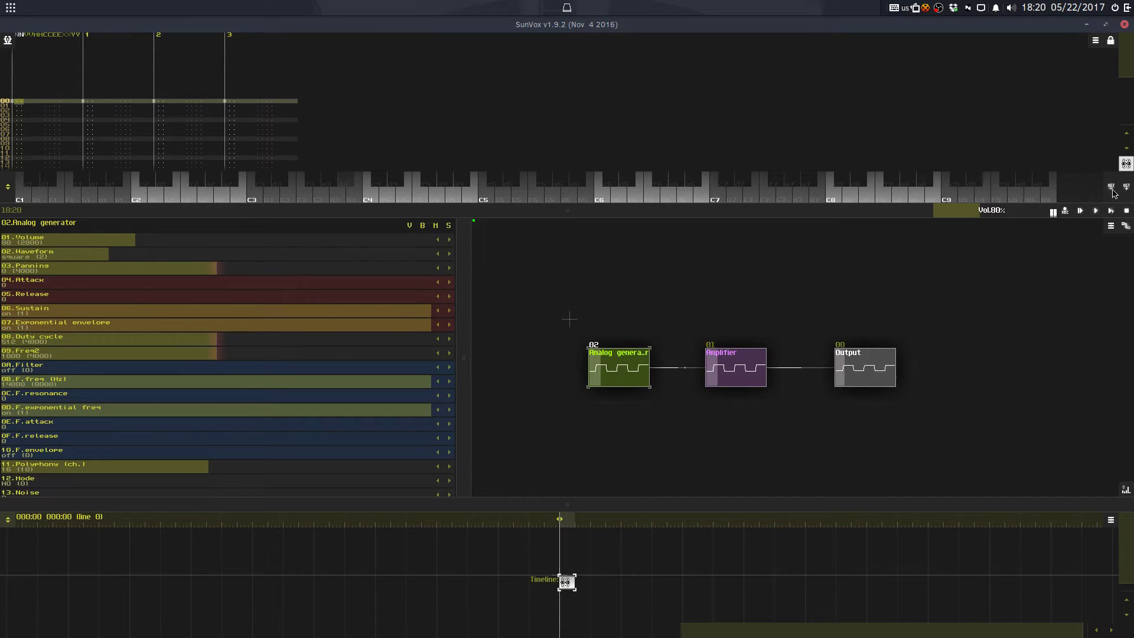
key("x")
key("v")
key("b")
key("n")
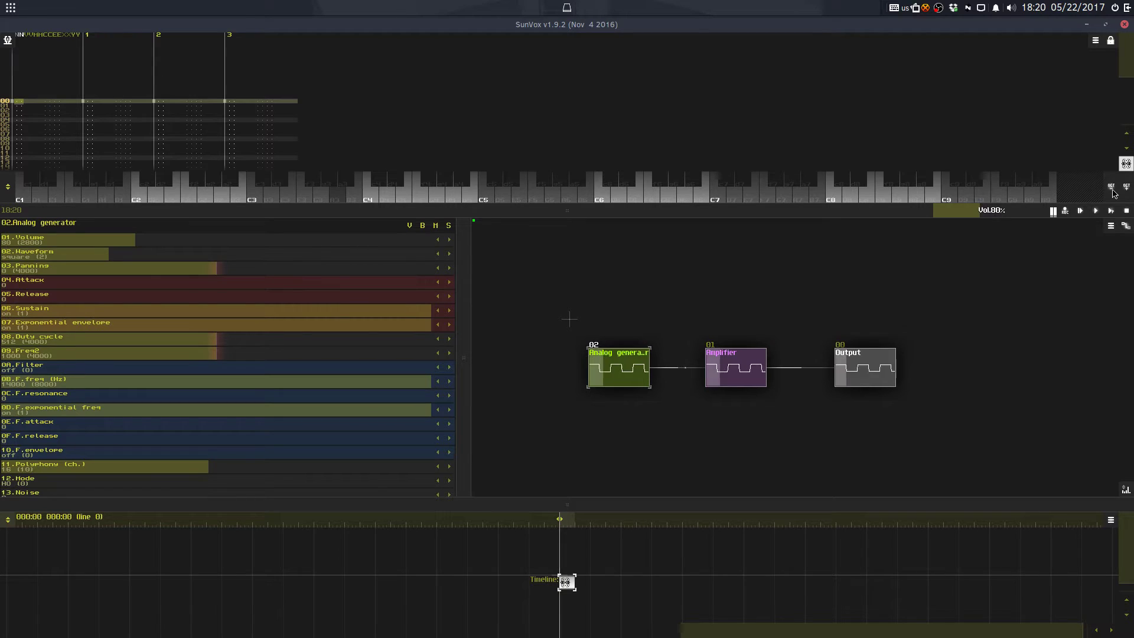
key("j")
key("comma")
key("comma")
key("j")
key("n")
key("b")
key("v")
key("d")
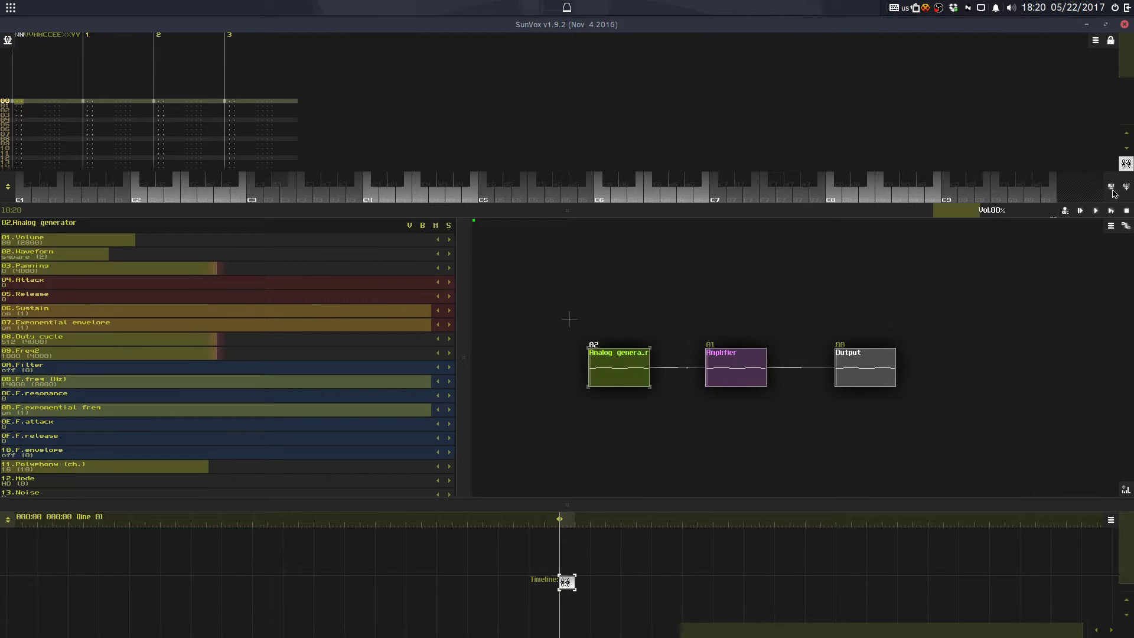
key("x")
key("z")
key("z")
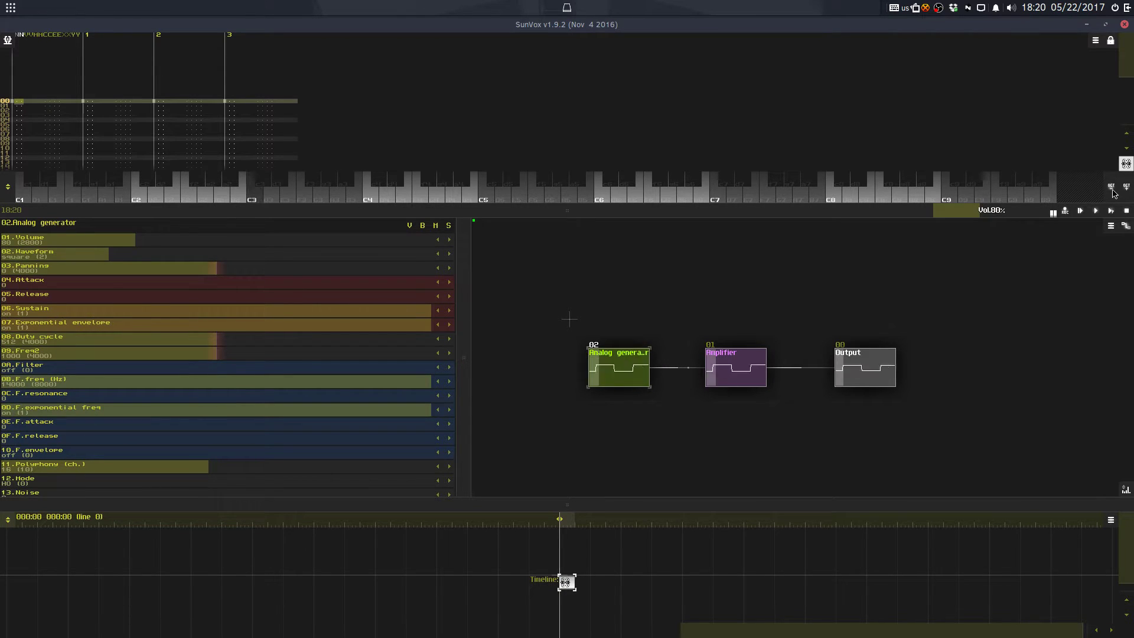
Step: Work out a repeating bass riff between F2 and C3 by playing it several times on the Analog generator
key("j")
key("comma")
key("h")
key("b")
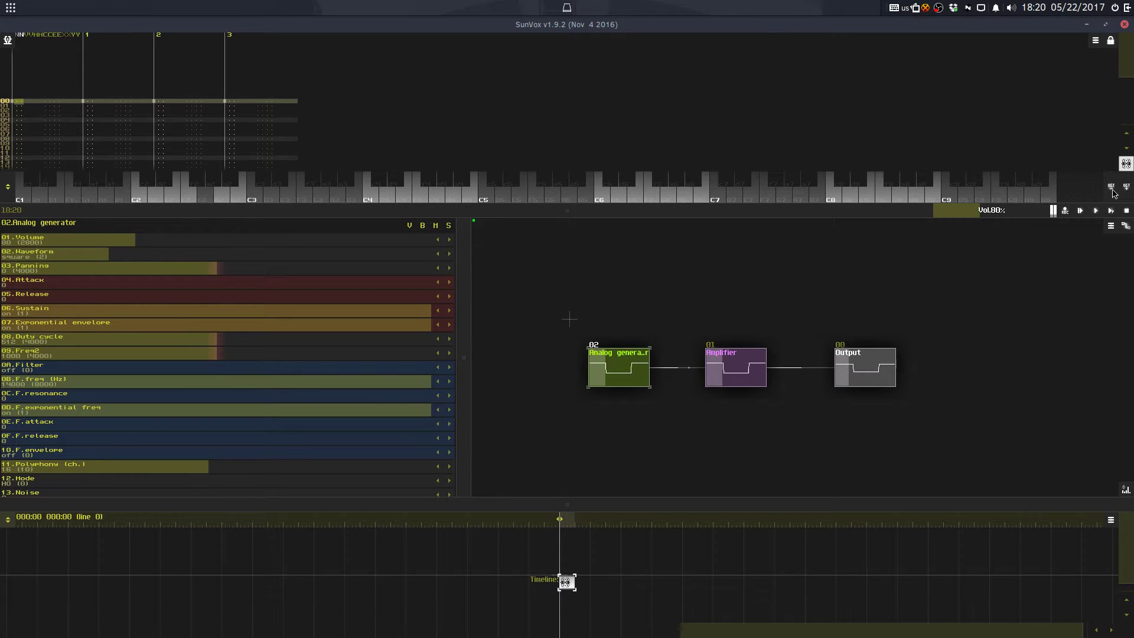
key("j")
key("m")
key("j")
key("comma")
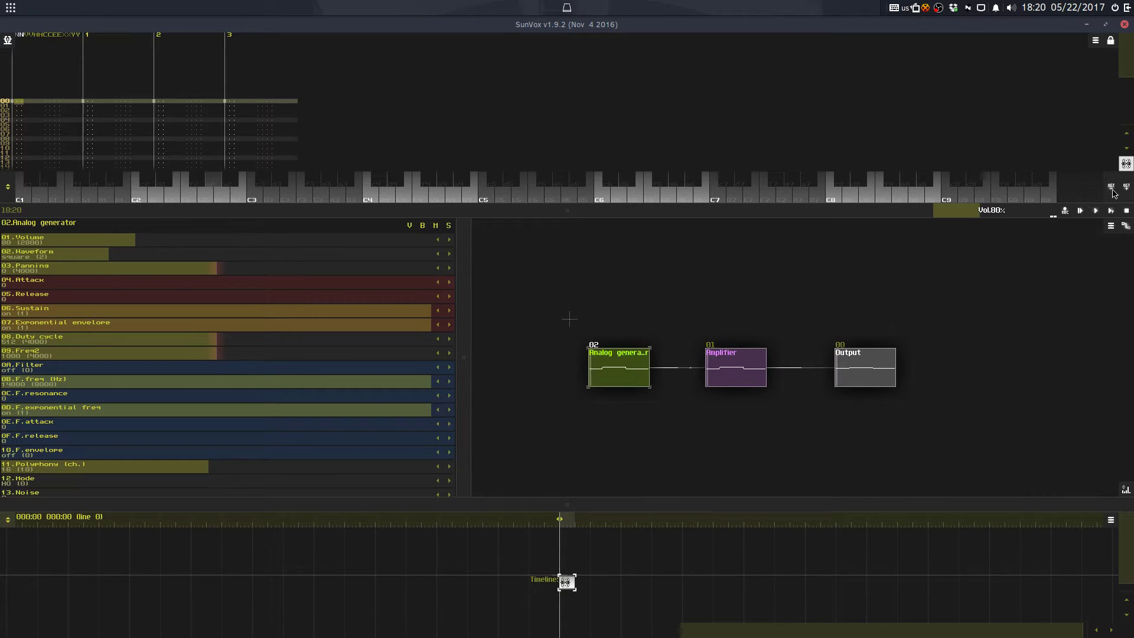
key("j")
key("b")
key("v")
key("comma")
key("j")
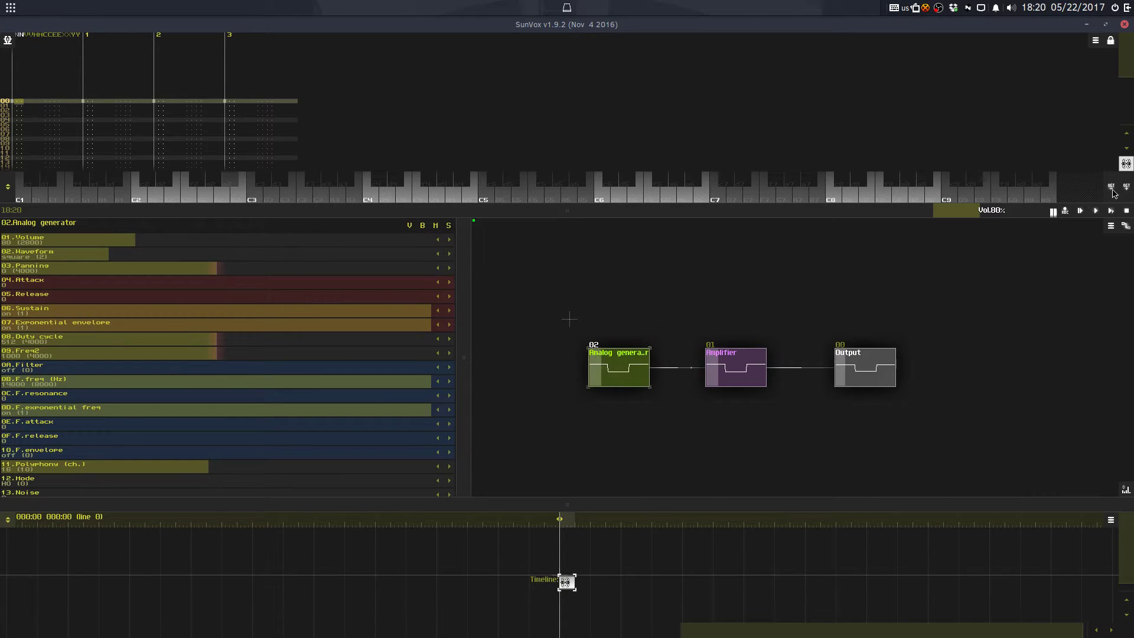
key("comma")
key("h")
key("j")
key("b")
key("h")
key("v")
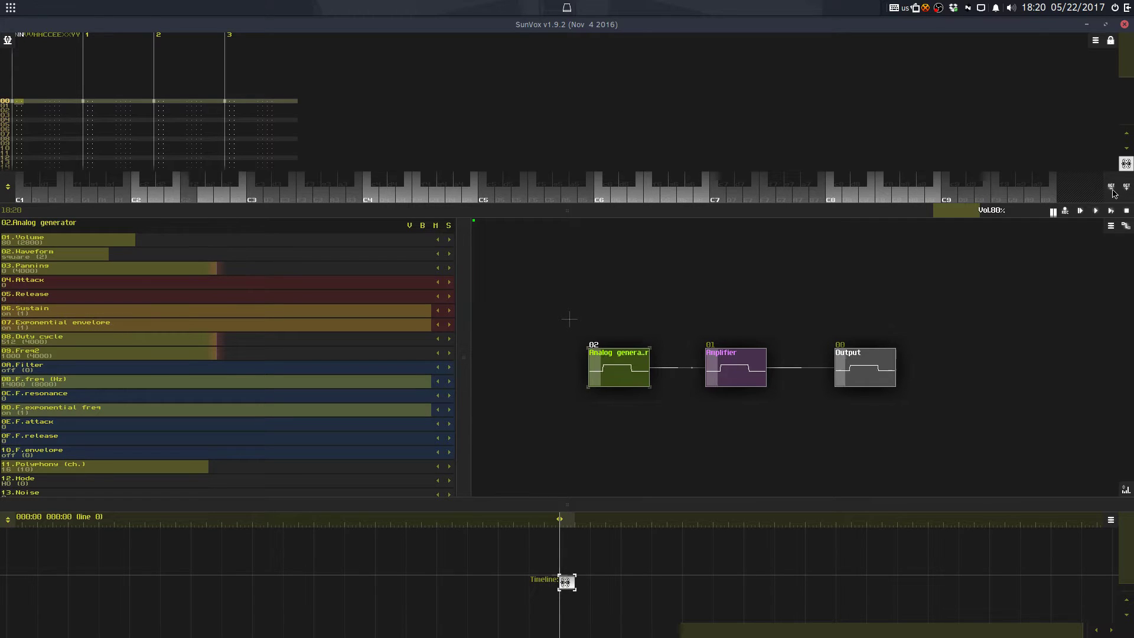
key("comma")
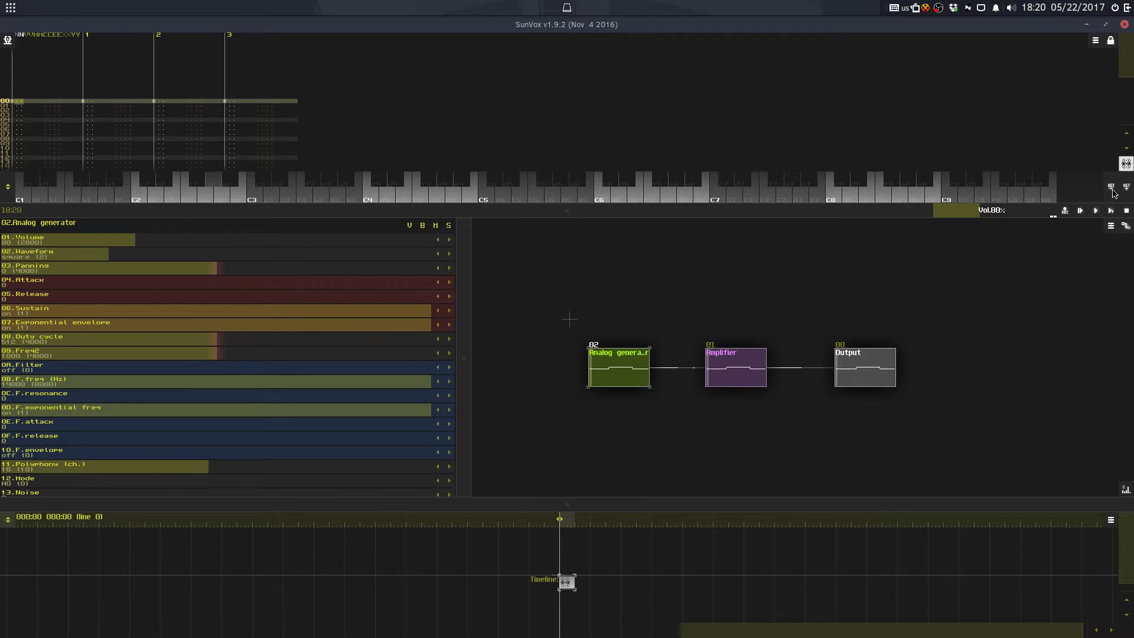
key("v")
key("j")
key("comma")
key("h")
key("j")
key("b")
key("h")
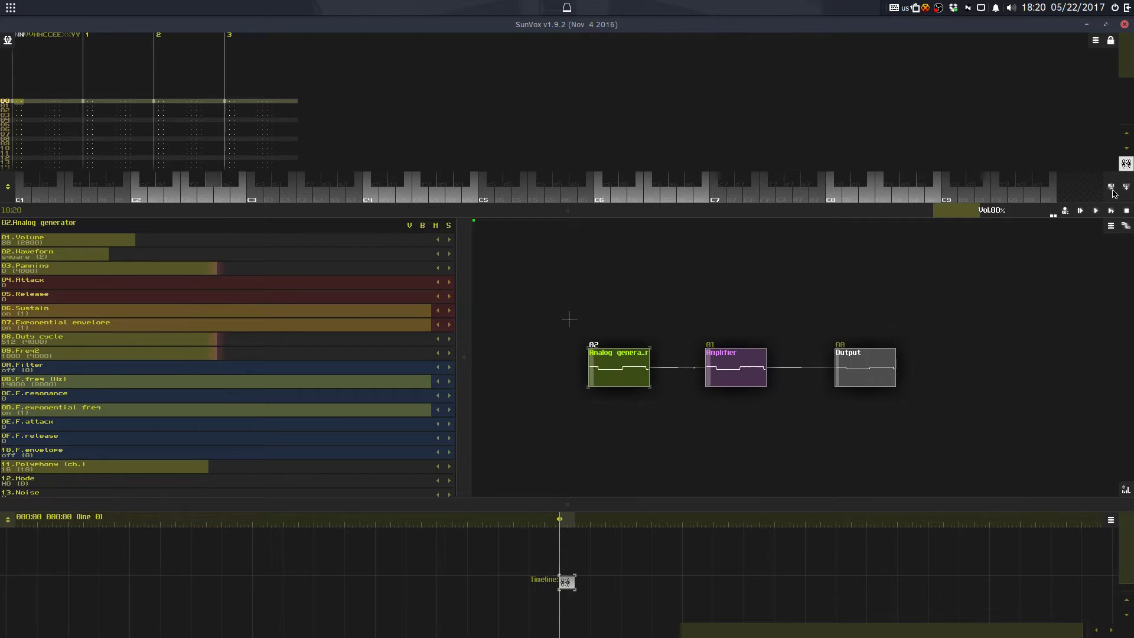
key("v")
key("comma")
key("h")
key("j")
key("b")
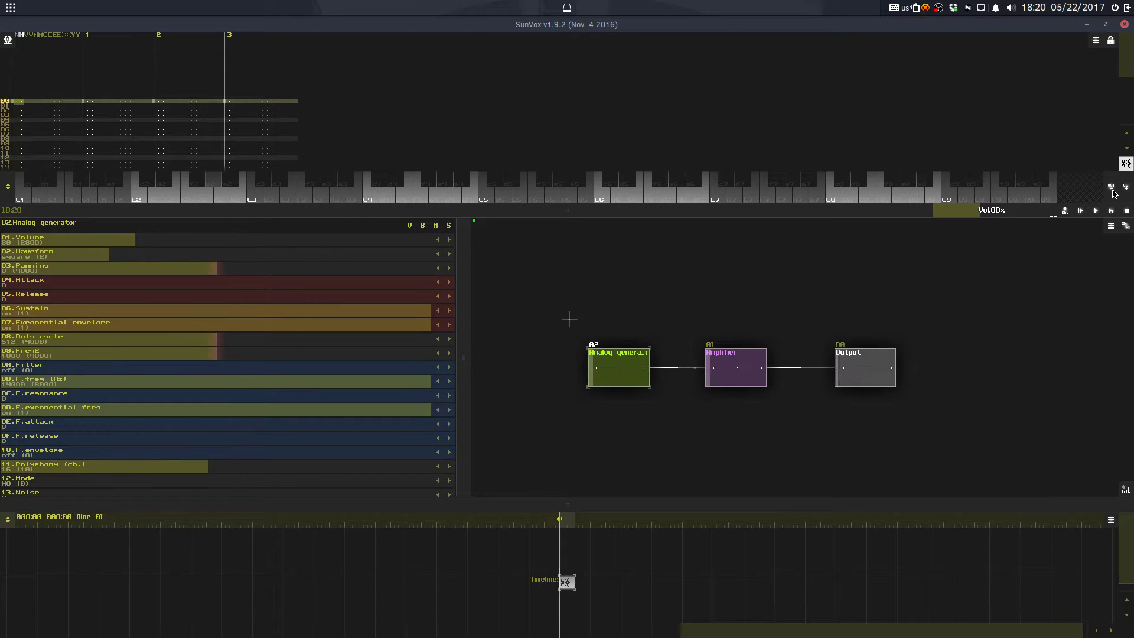
key("v")
key("comma")
key("v")
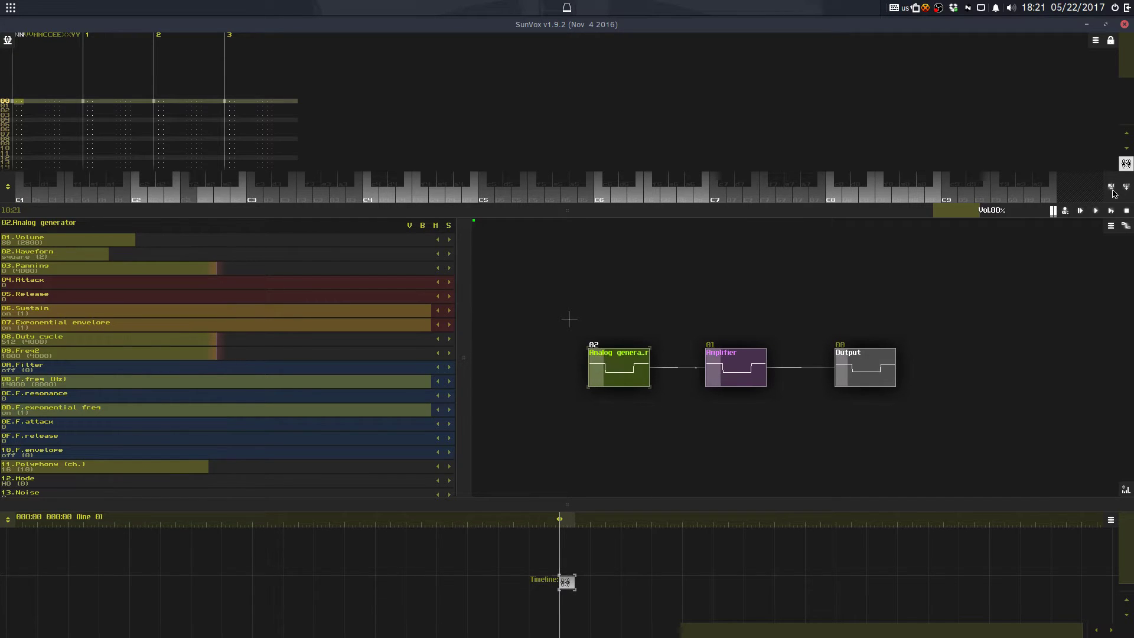
key("comma")
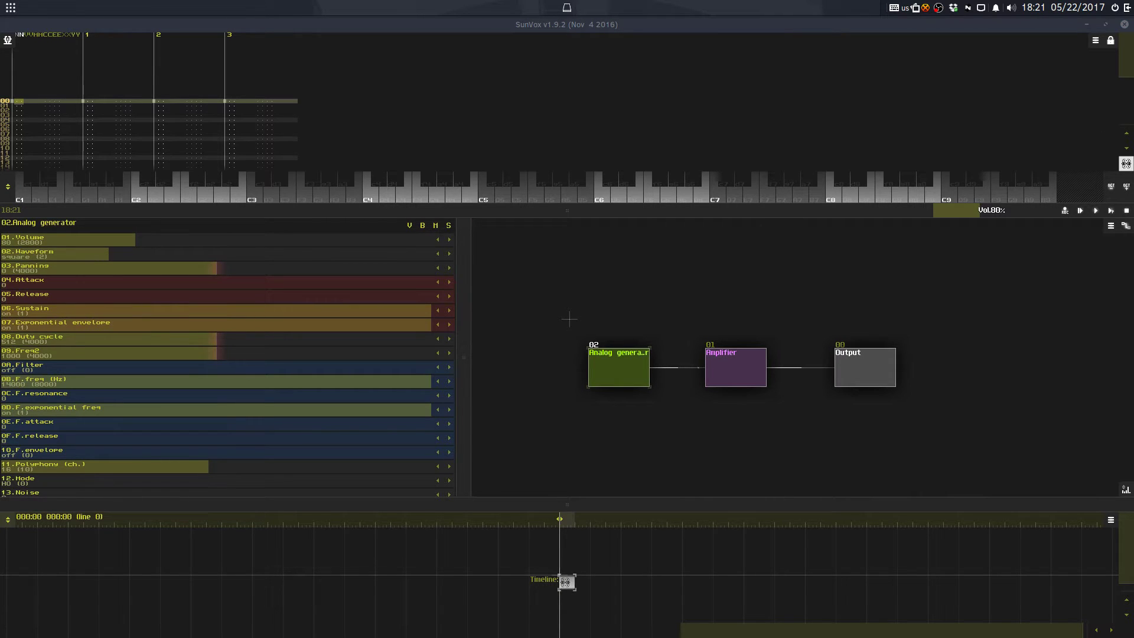
key("j")
key("j")
key("comma")
key("h")
key("j")
key("b")
key("v")
key("j")
key("comma")
key("h")
key("j")
key("comma")
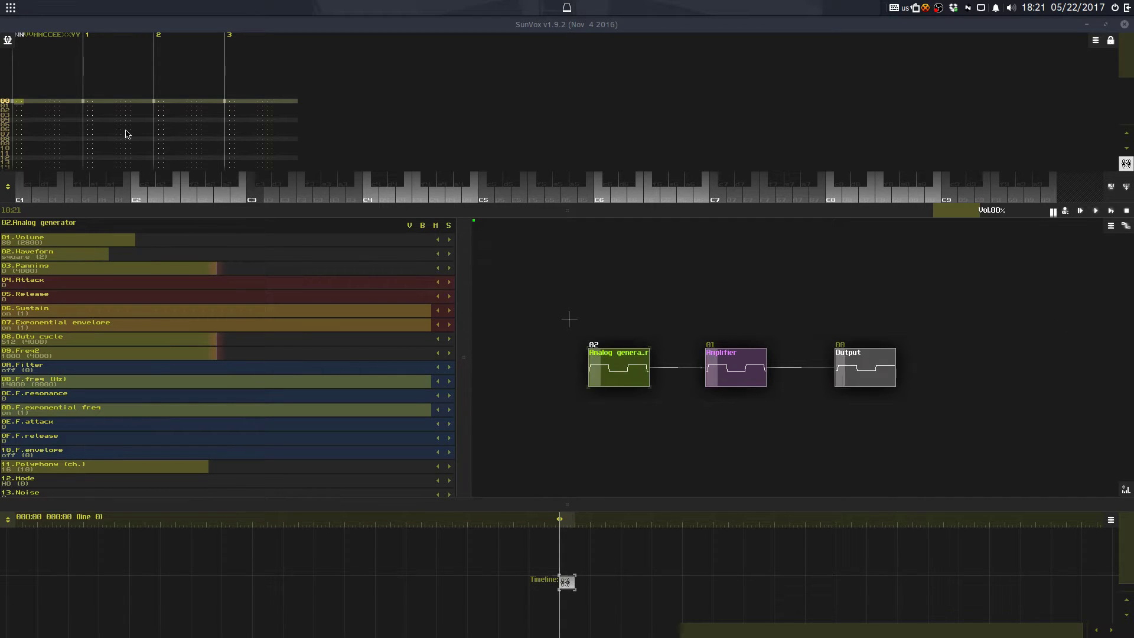
key("h")
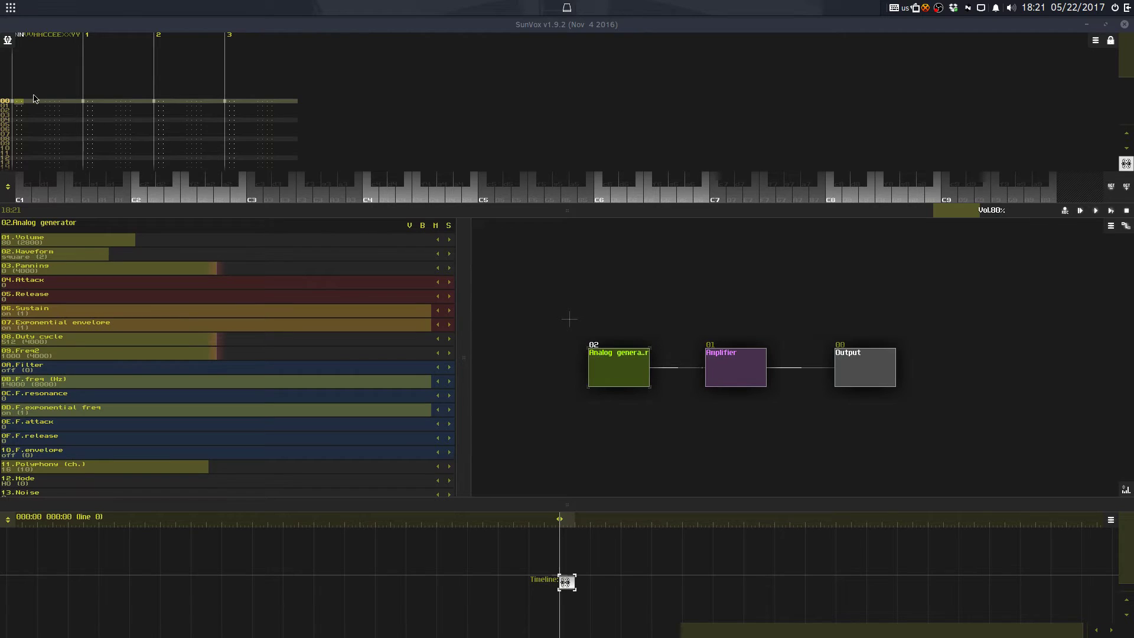
Step: Enter the riff a2, C3, g2, a2, G2, g2, F2 in track 0 on lines 0, 2, 4, 6, 8, 10 and 11
left_click(34, 98)
key("Left")
key("j")
key("Down")
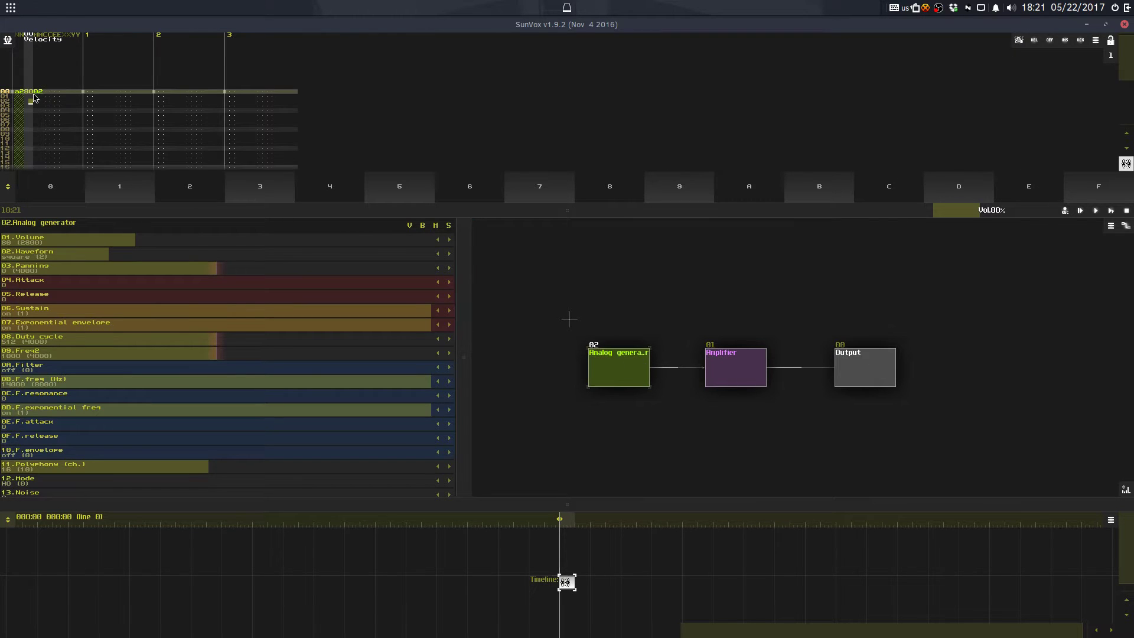
key("comma")
key("Down")
key("h")
key("j")
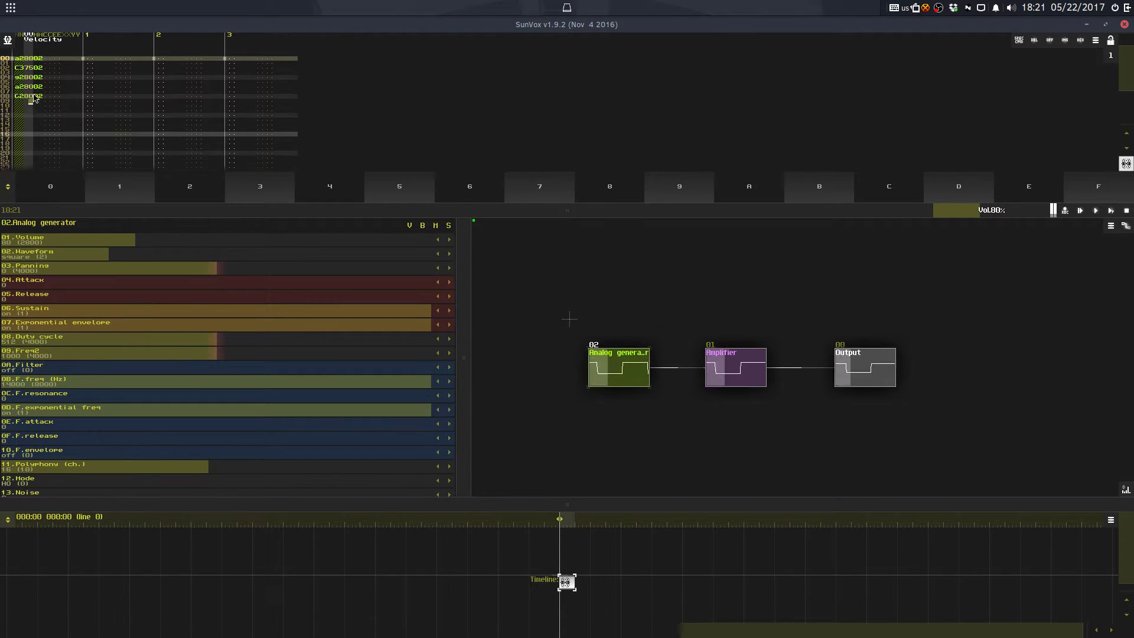
key("z")
key("j")
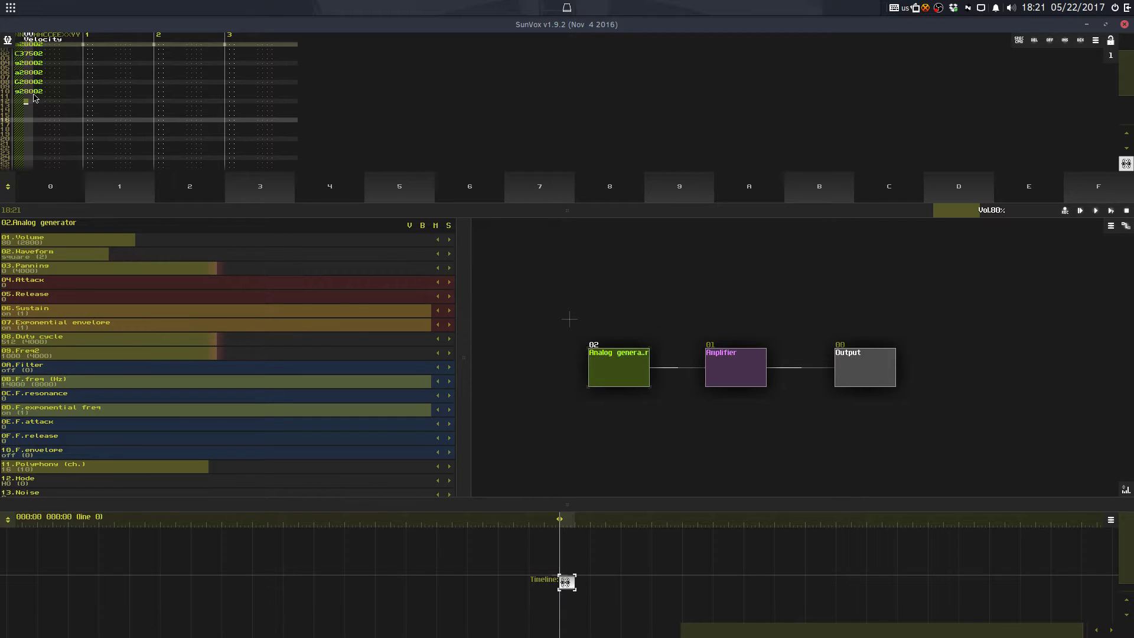
key("v")
Step: Enlarge the pattern area and set the project's time grid to 12 lines
left_click_drag(156, 213, 181, 370)
left_click(7, 40)
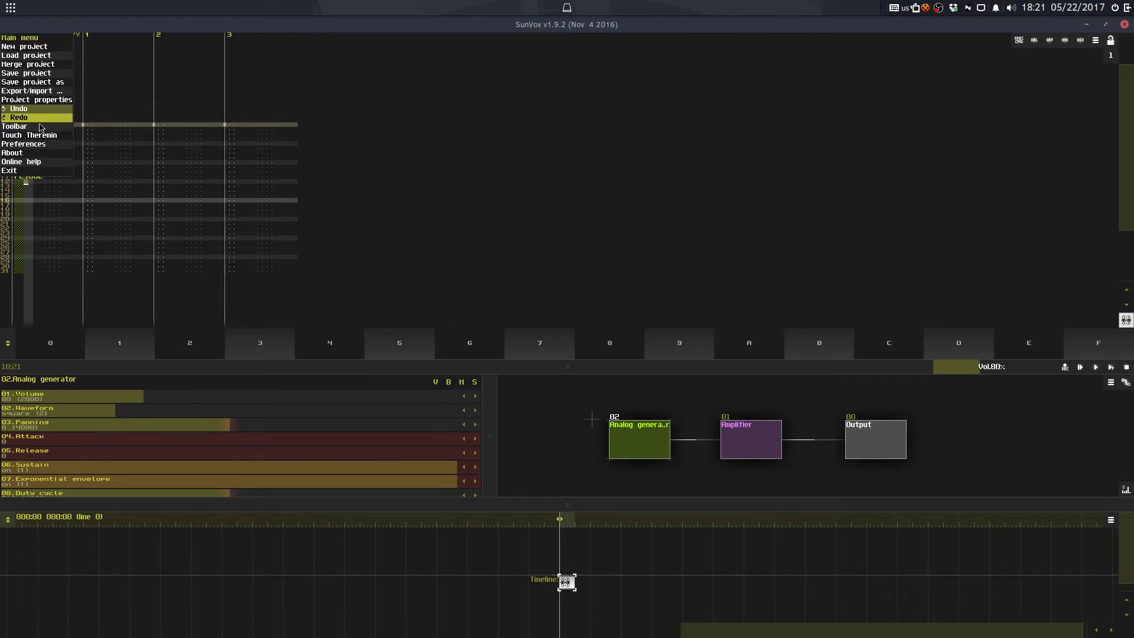
left_click(27, 107)
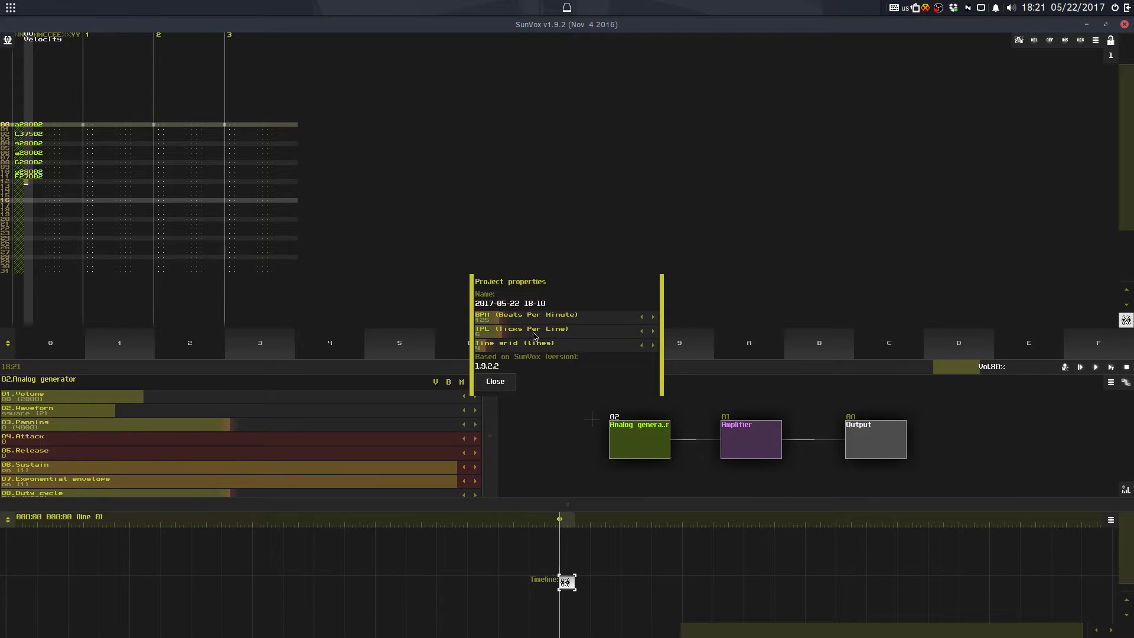
left_click_drag(525, 343, 518, 350)
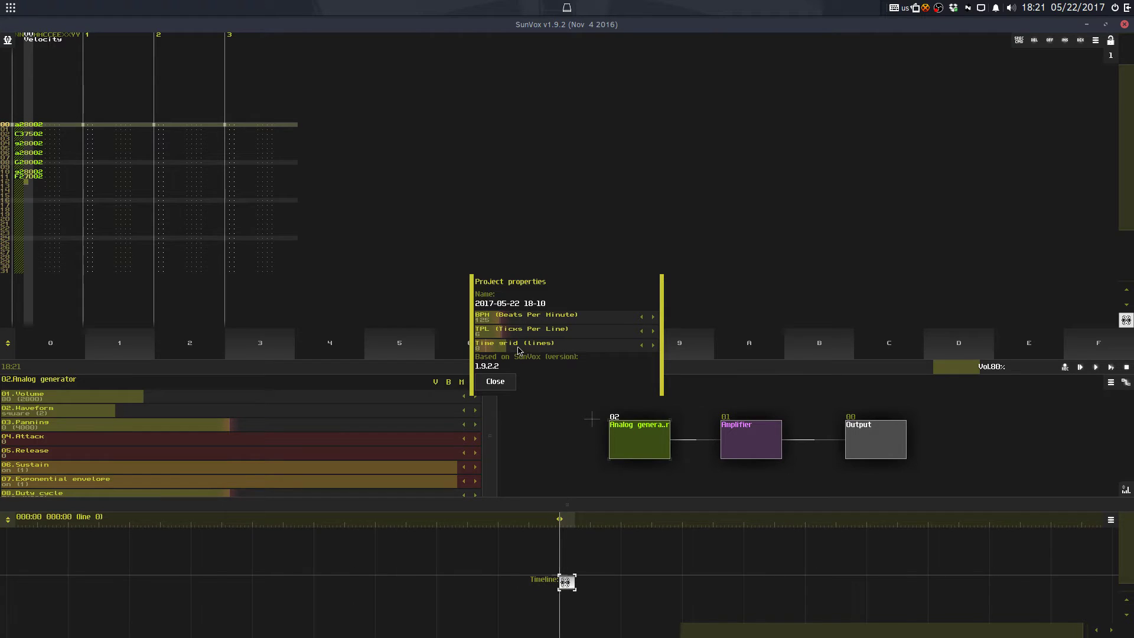
scroll(518, 351, "up", 4)
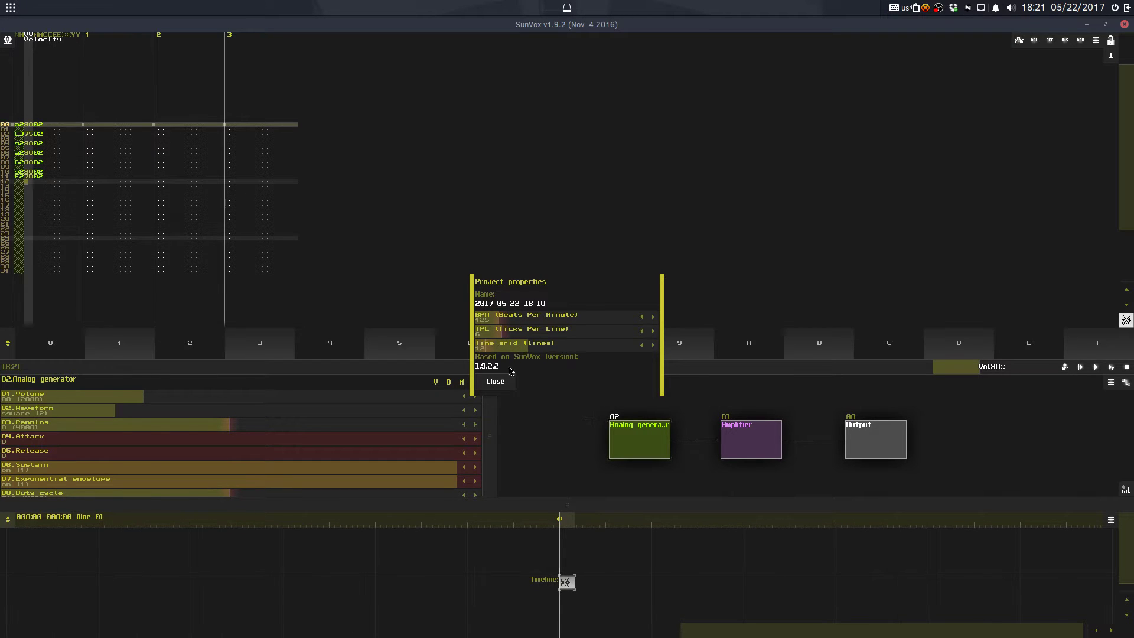
left_click(499, 381)
Step: Set the pattern's number of lines to 48 in its properties
right_click(72, 172)
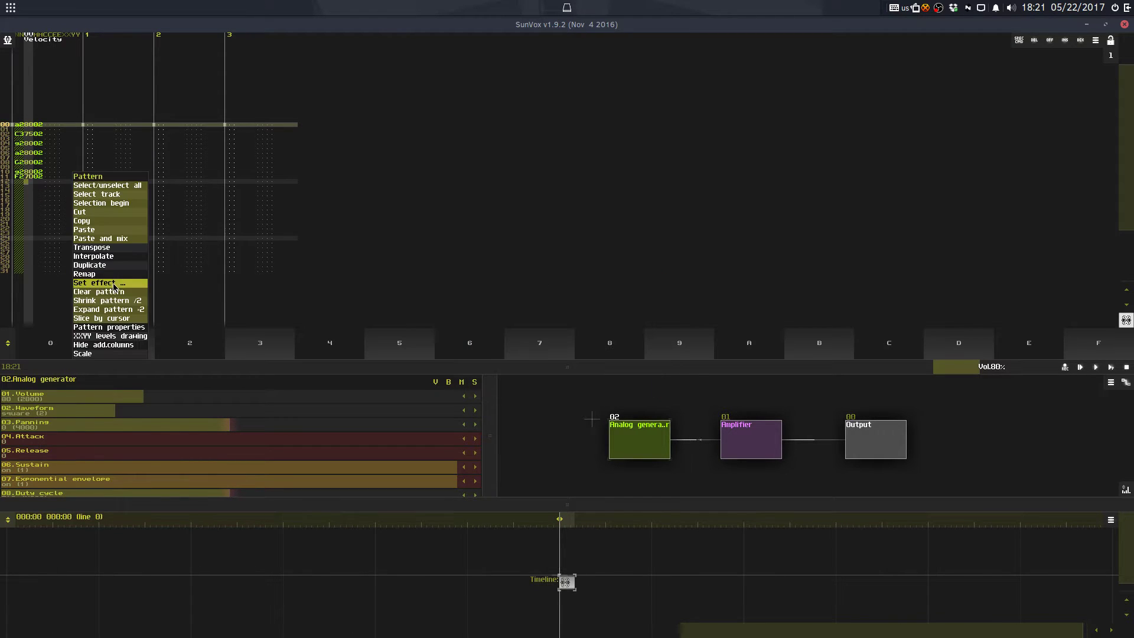
right_click(439, 243)
left_click(472, 400)
left_click(485, 355)
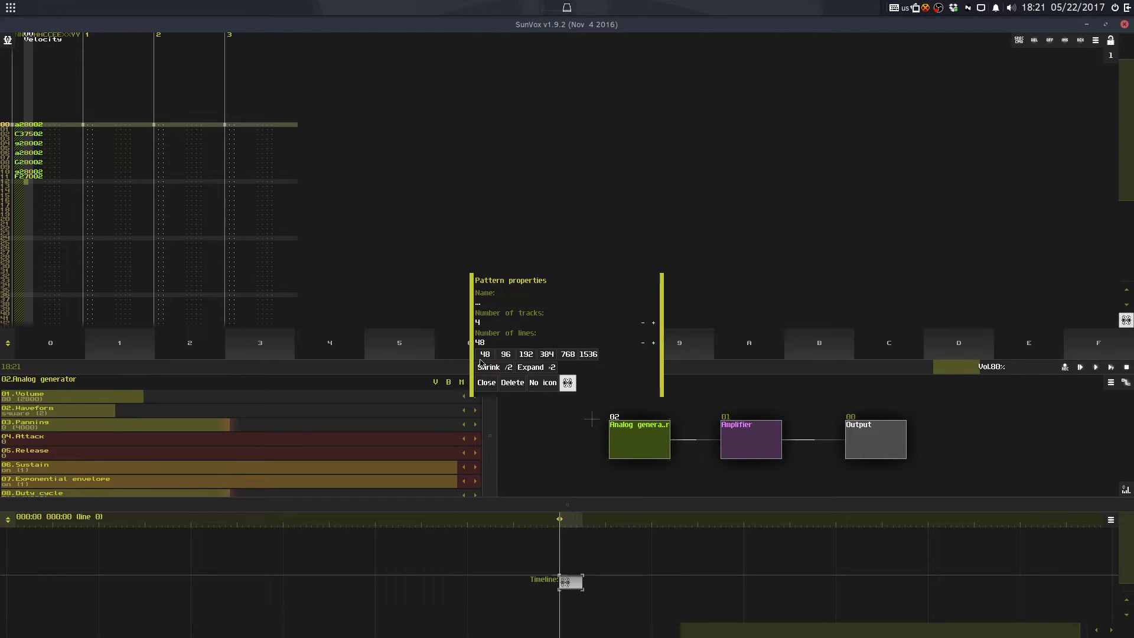
left_click(486, 383)
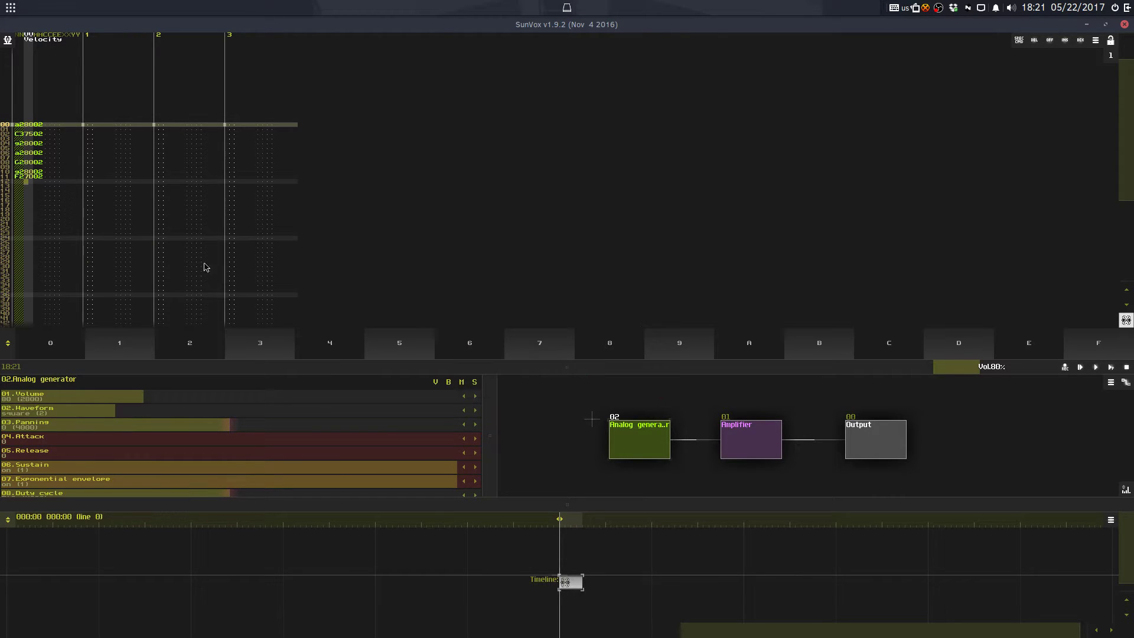
Step: Expand the riff in track 0 to twice its line spacing, and paste a copy of the resulting 24 lines at line 24
left_click_drag(26, 124, 40, 182)
right_click(66, 175)
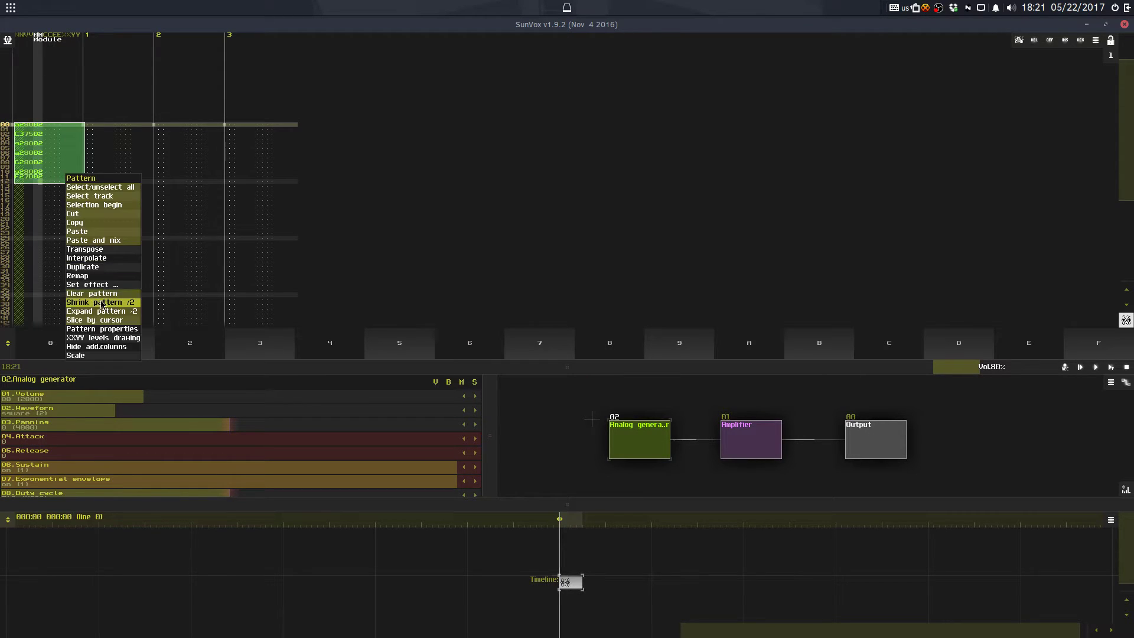
left_click(99, 311)
left_click(52, 182)
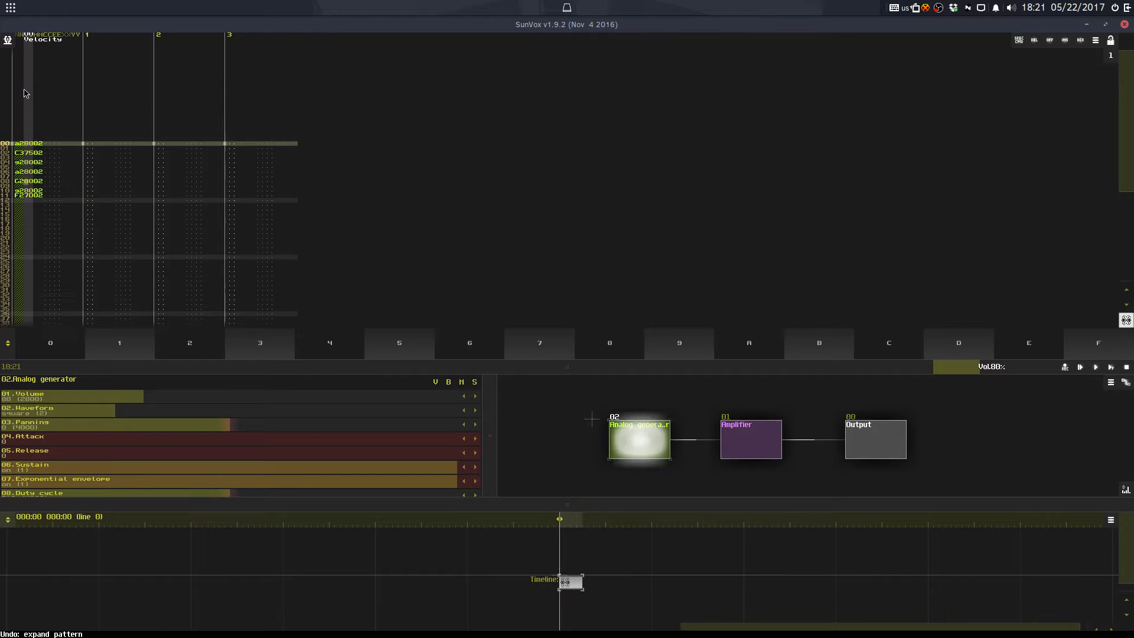
left_click_drag(51, 182, 42, 290)
key("ctrl+c")
key("ctrl+v")
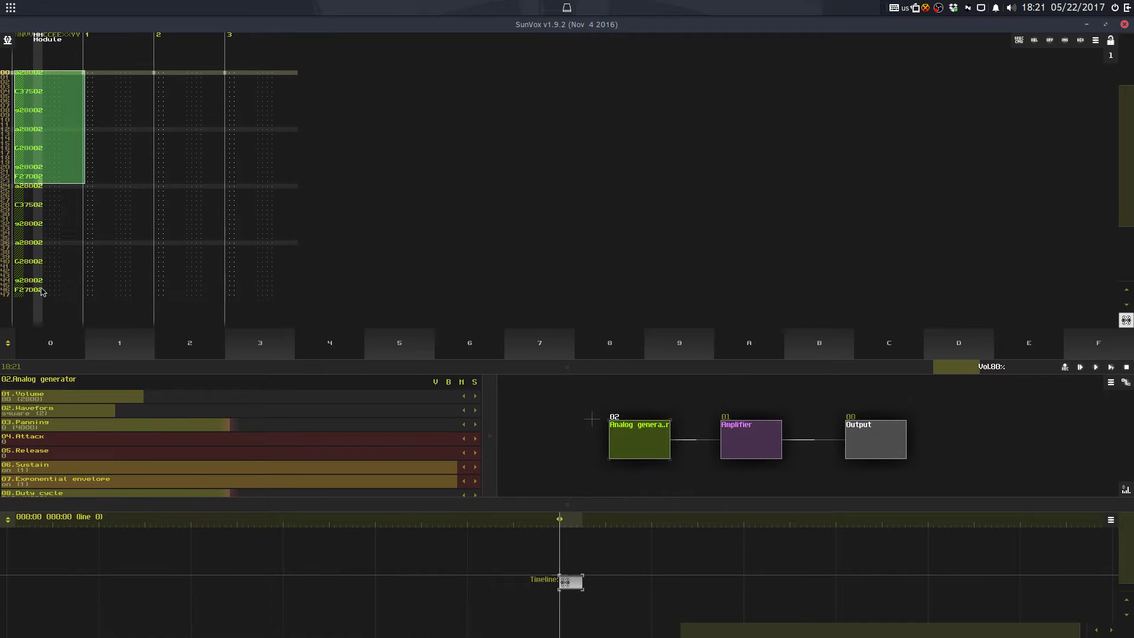
Step: Play the pattern with editing off and adjust the BPM in the project properties
key("space")
left_click(7, 39)
left_click(26, 98)
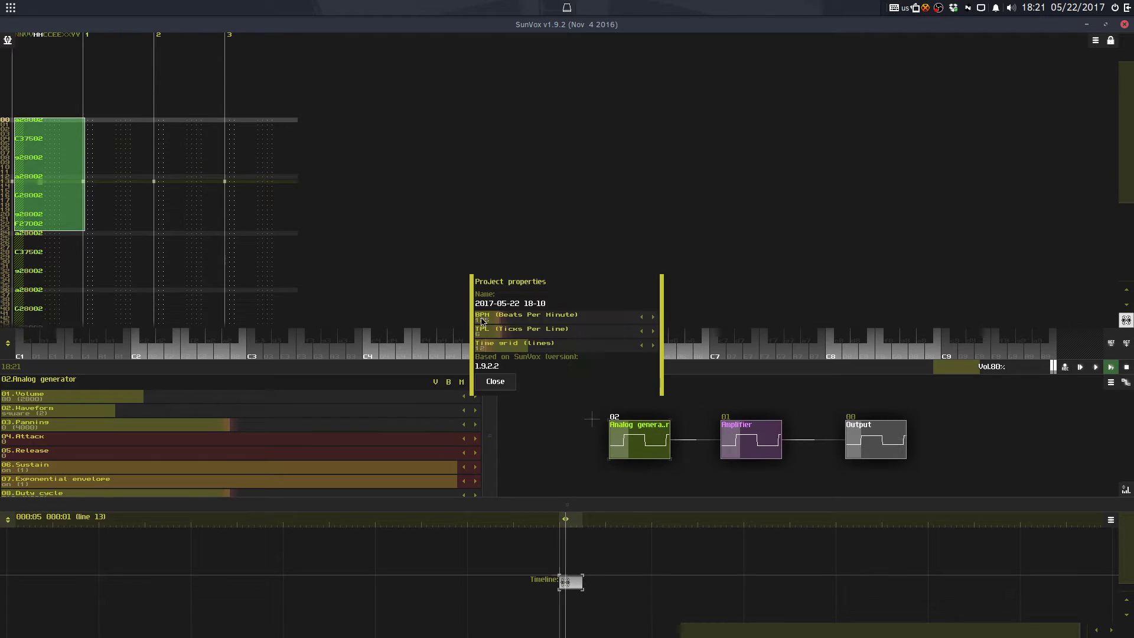
left_click(512, 324)
mouse_move(511, 325)
left_mouse_down()
mouse_move(526, 324)
mouse_move(506, 327)
left_mouse_up()
left_click(494, 381)
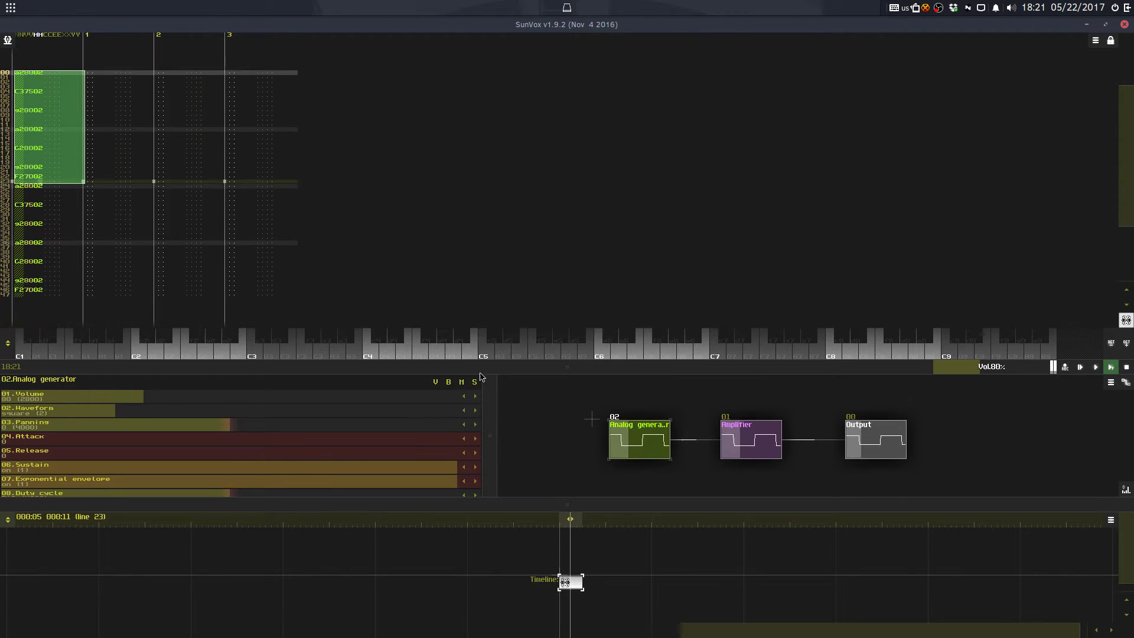
Step: Stop playback, select line 00 of track 0, and audition the Analog generator's sound
key("space")
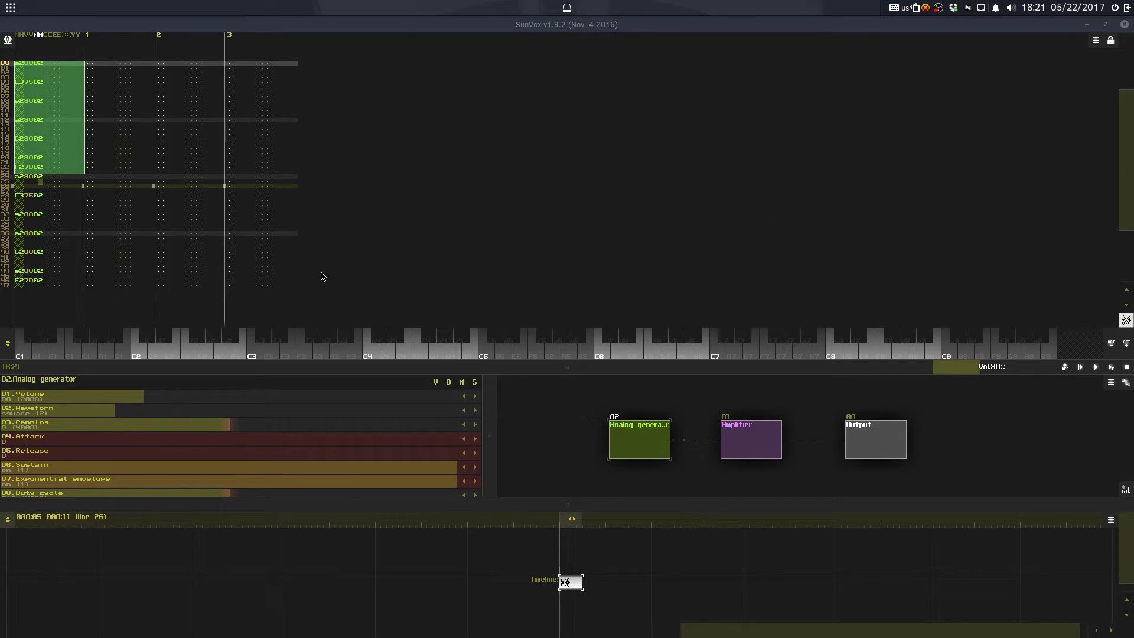
left_click(33, 62)
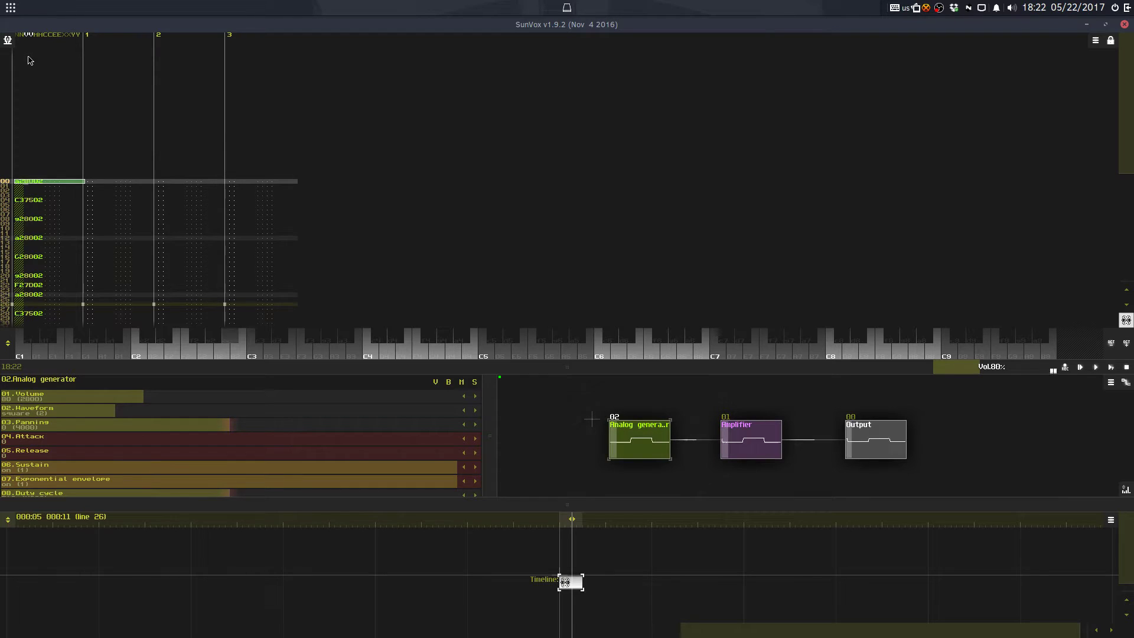
key("space")
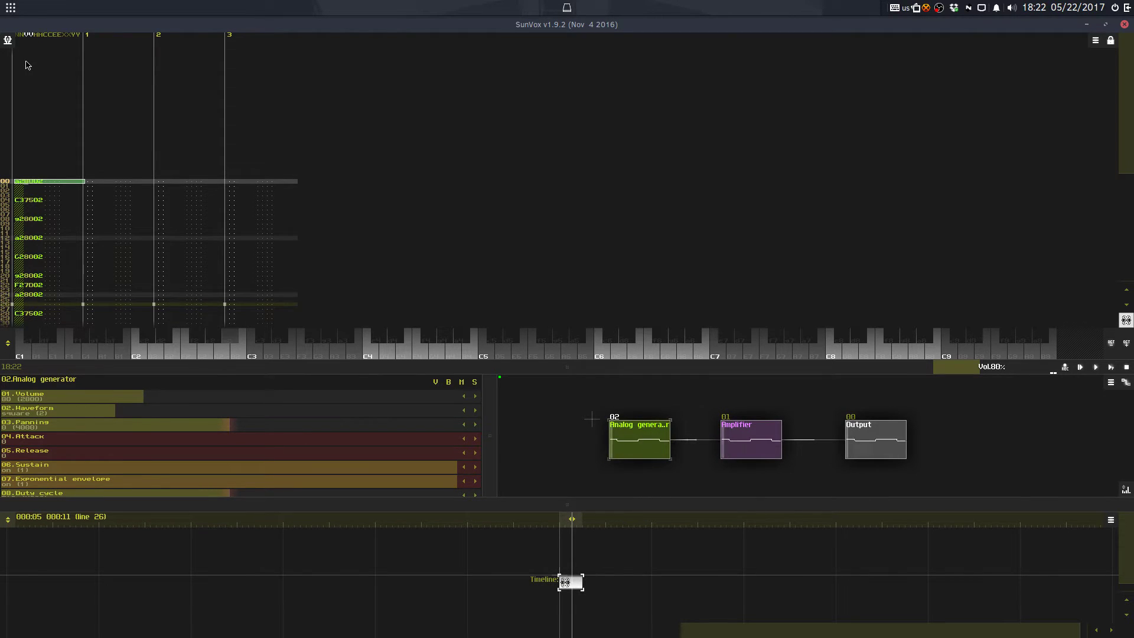
key("space")
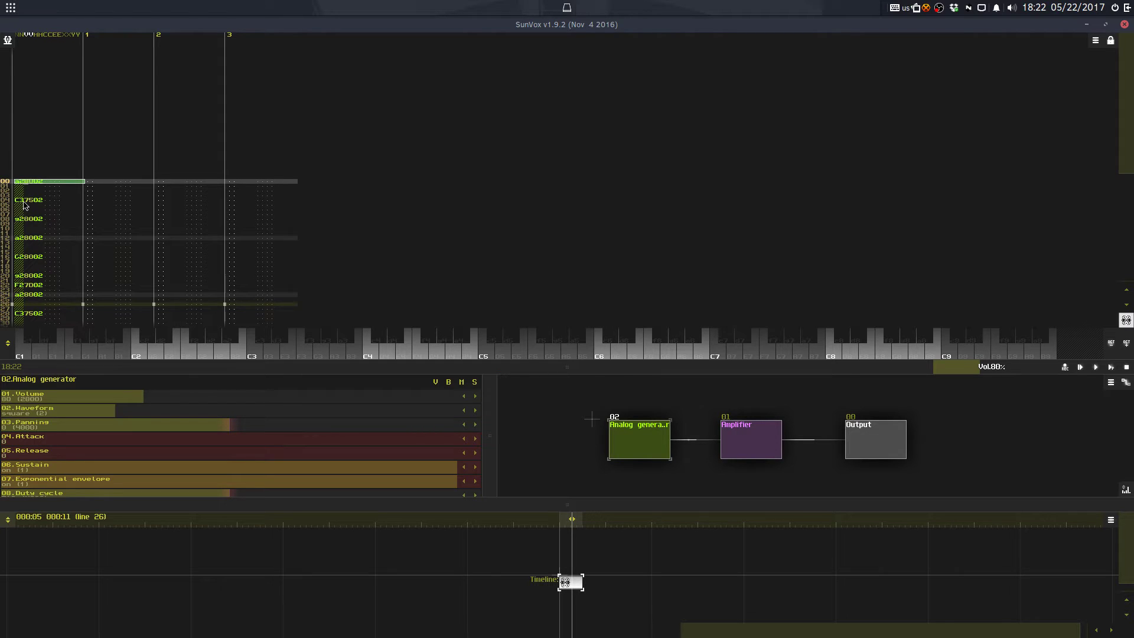
Step: Play the riff in track 0 and listen to its timing
key("space")
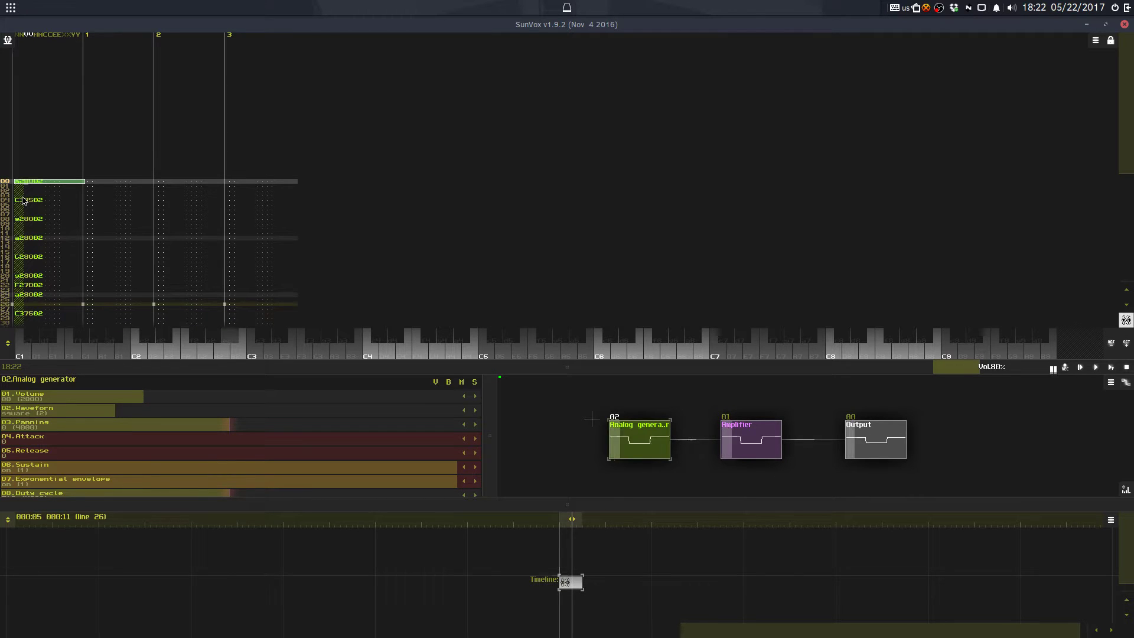
key("space")
left_click(36, 311)
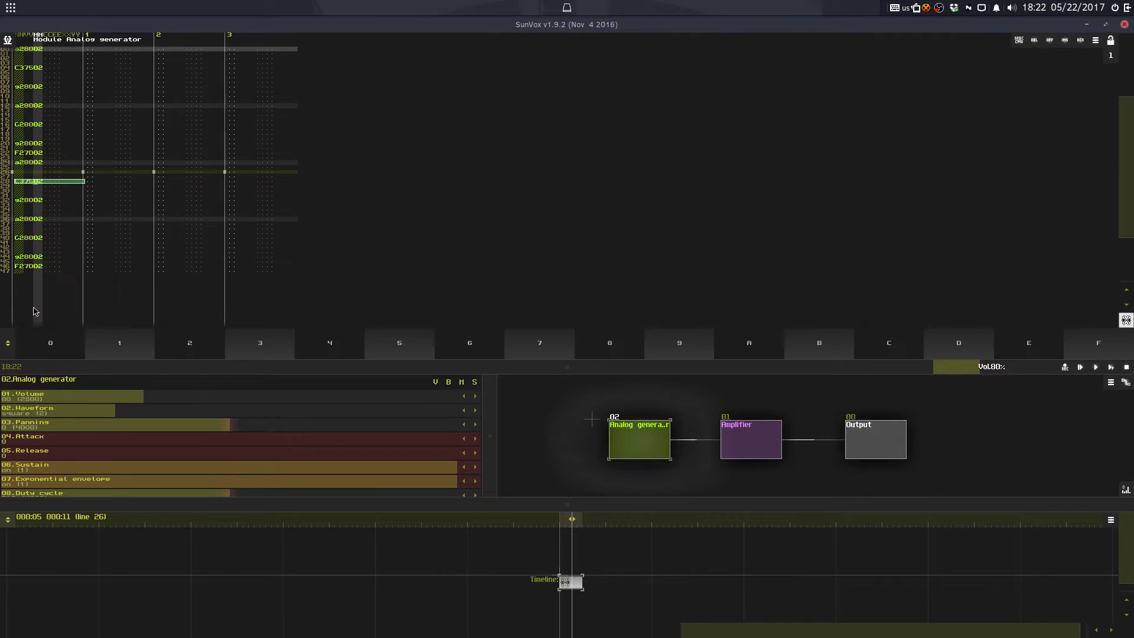
key("space")
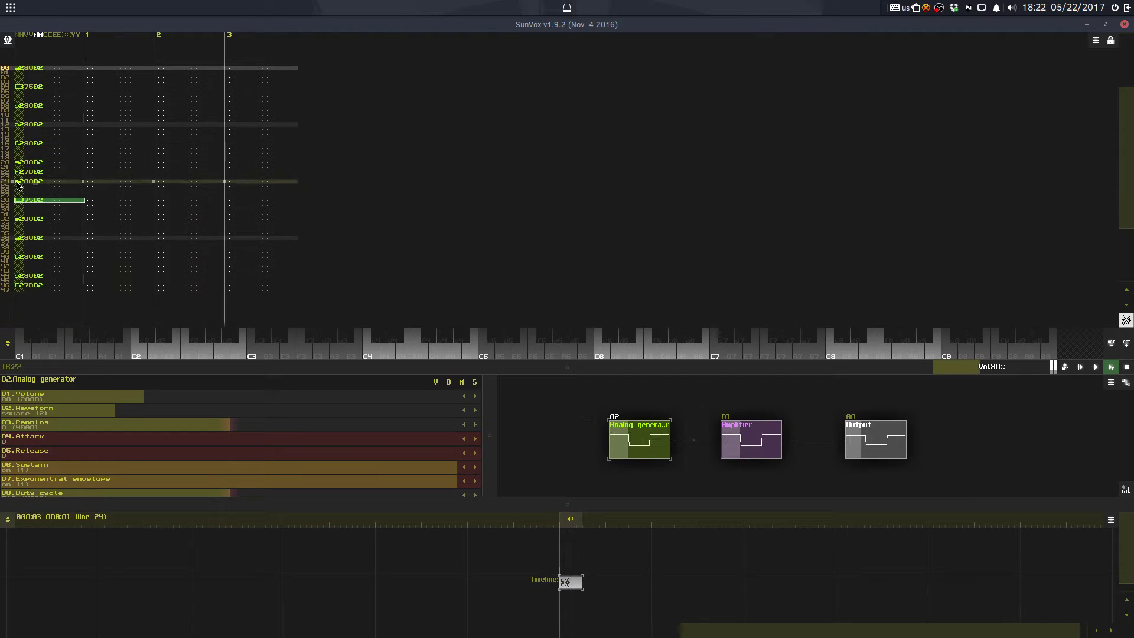
key("space")
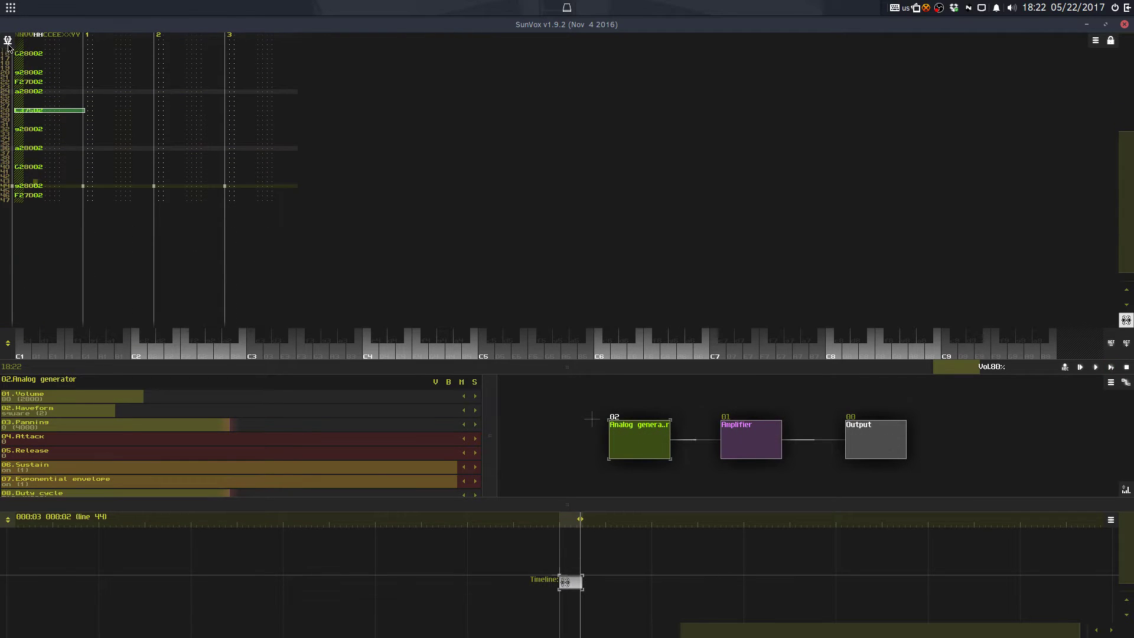
Step: Insert empty lines in track 0 so the riff's first five notes fall on lines 00, 06, 12, 18 and 24
left_click_drag(34, 44, 6, 211)
left_click(22, 192)
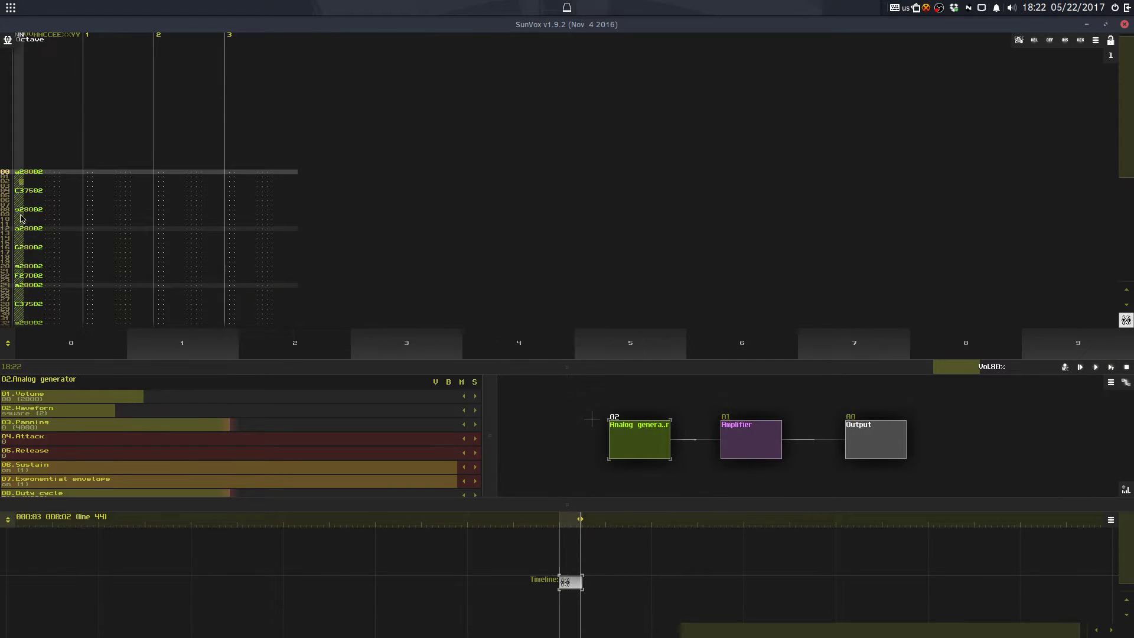
key("Insert")
key("Insert")
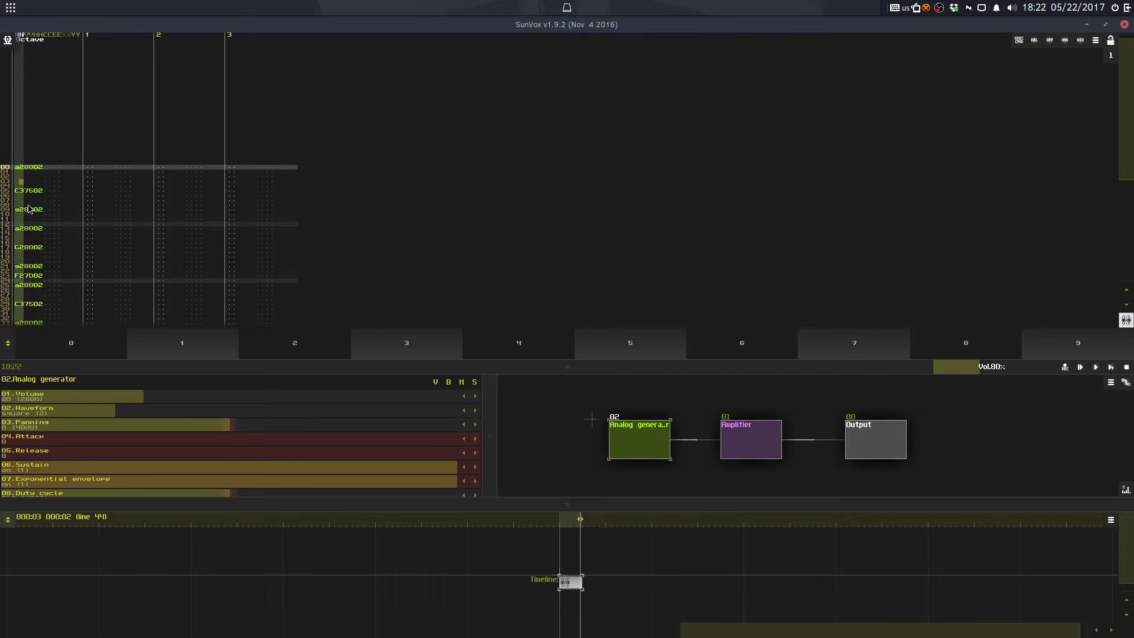
left_click(28, 205)
key("Insert")
key("Insert")
left_click(27, 204)
scroll(27, 189, "down", 4)
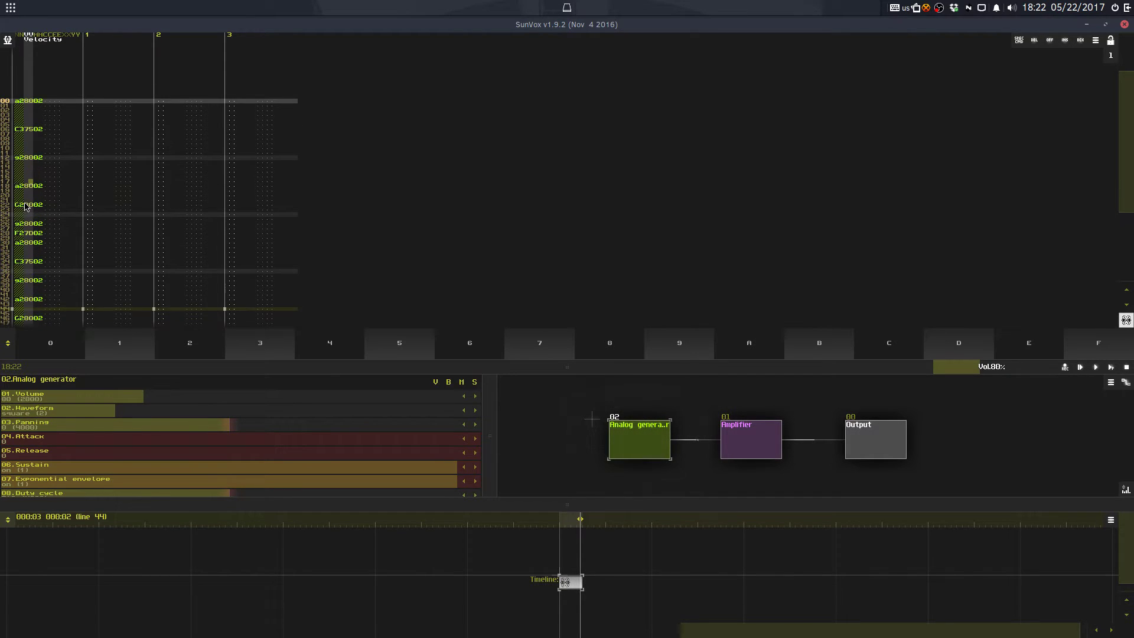
Step: Play back the respaced riff and set the project's time grid to 4 lines
key("space")
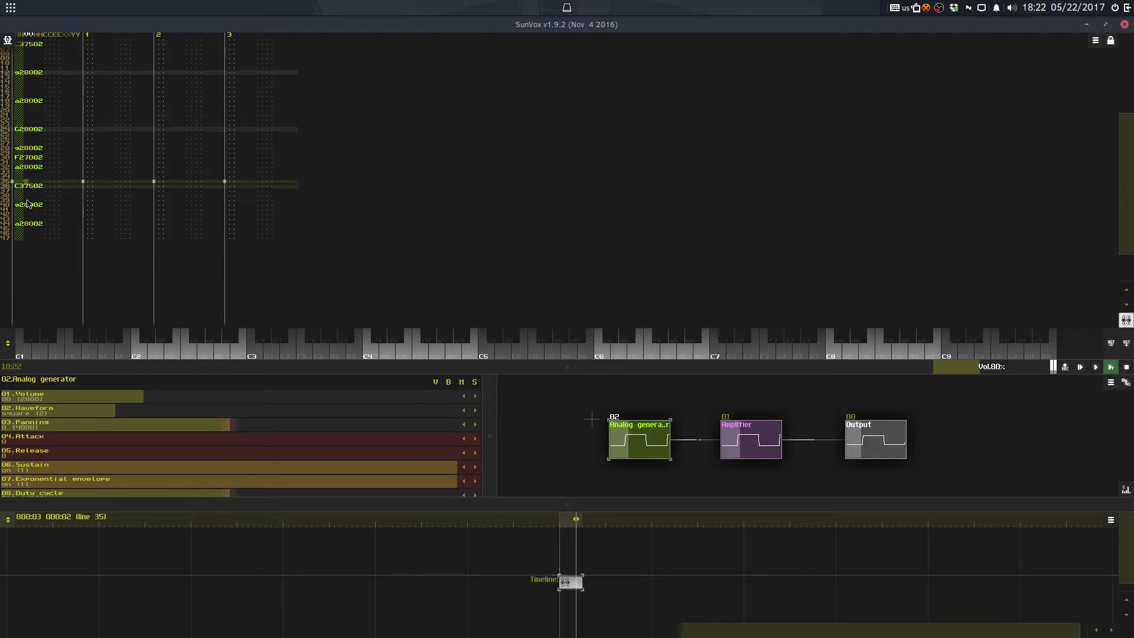
key("space")
left_click(31, 121)
right_click(71, 153)
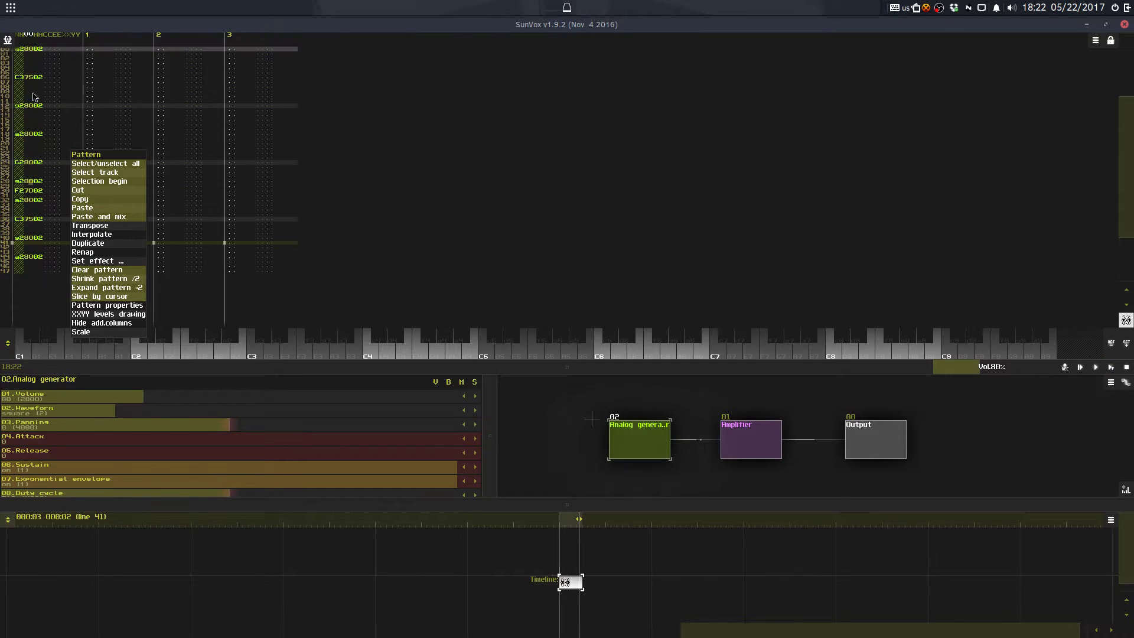
left_click(7, 40)
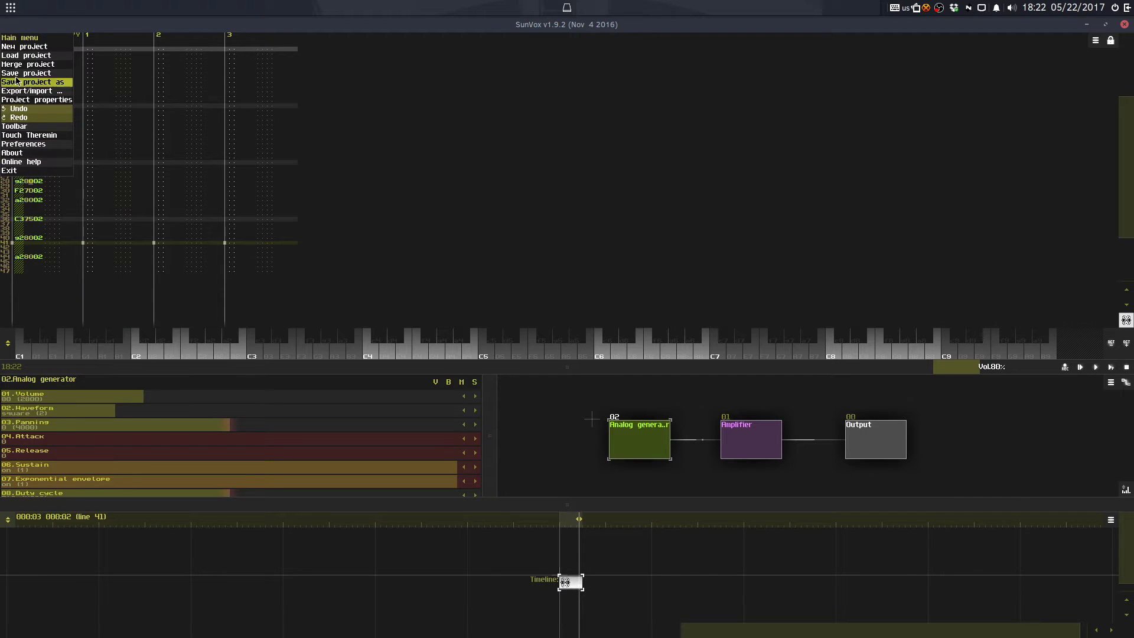
left_click(24, 99)
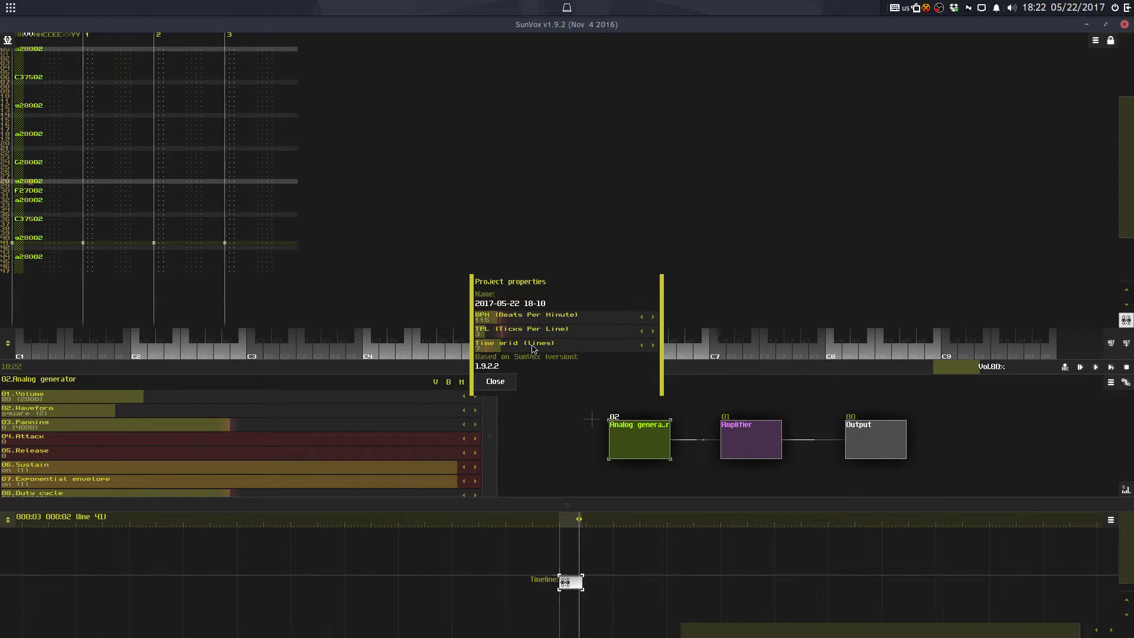
left_click(498, 382)
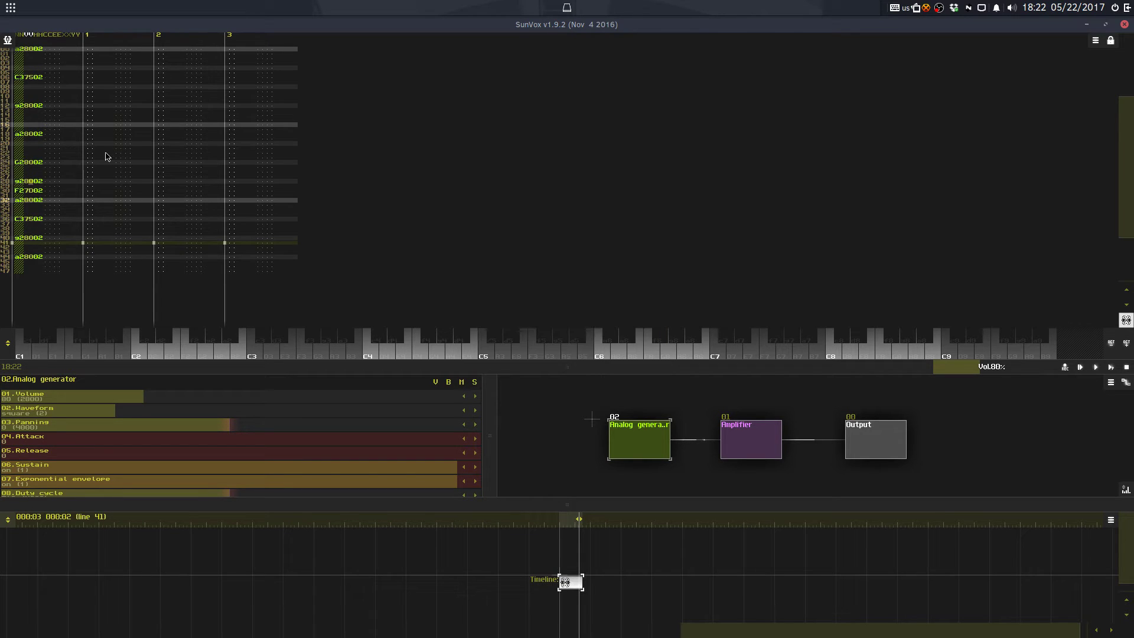
Step: Set the pattern's number of lines to 32 in its properties
right_click(63, 123)
left_click(95, 284)
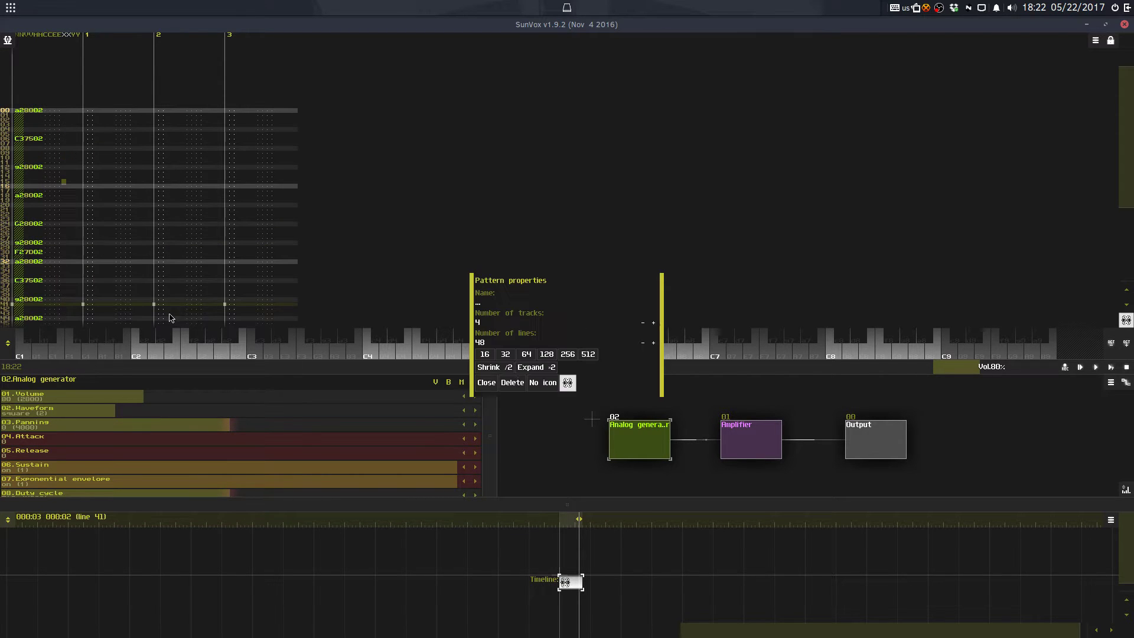
left_click(510, 357)
left_click(493, 384)
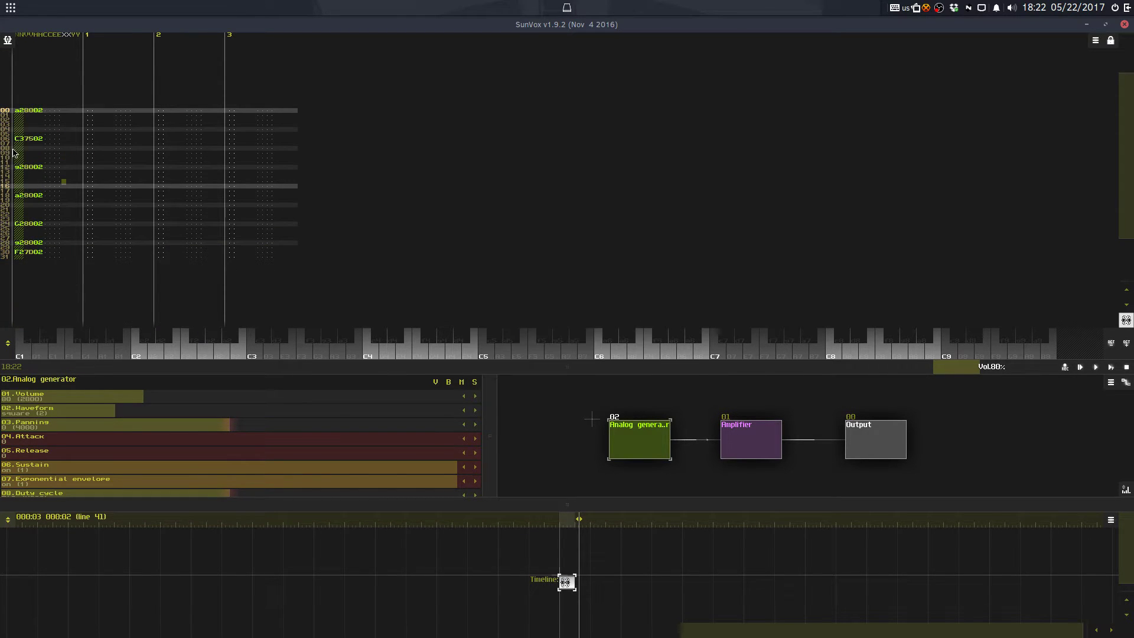
Step: Play the 32-line pattern and check its tempo settings in the project properties
key("space")
left_click(8, 41)
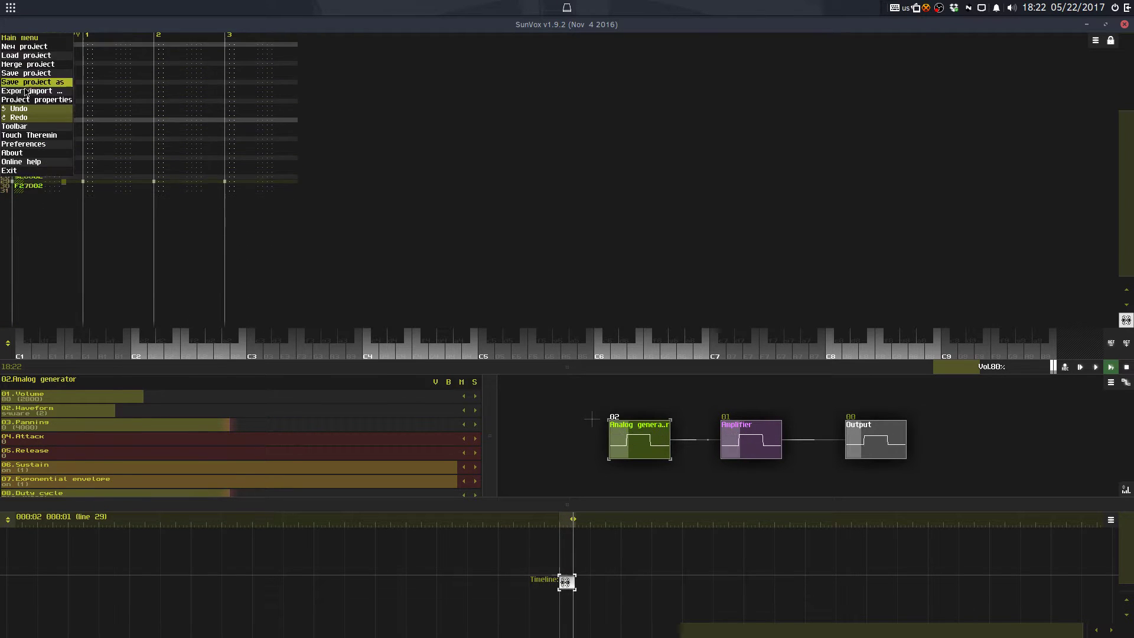
left_click(27, 99)
left_click(494, 381)
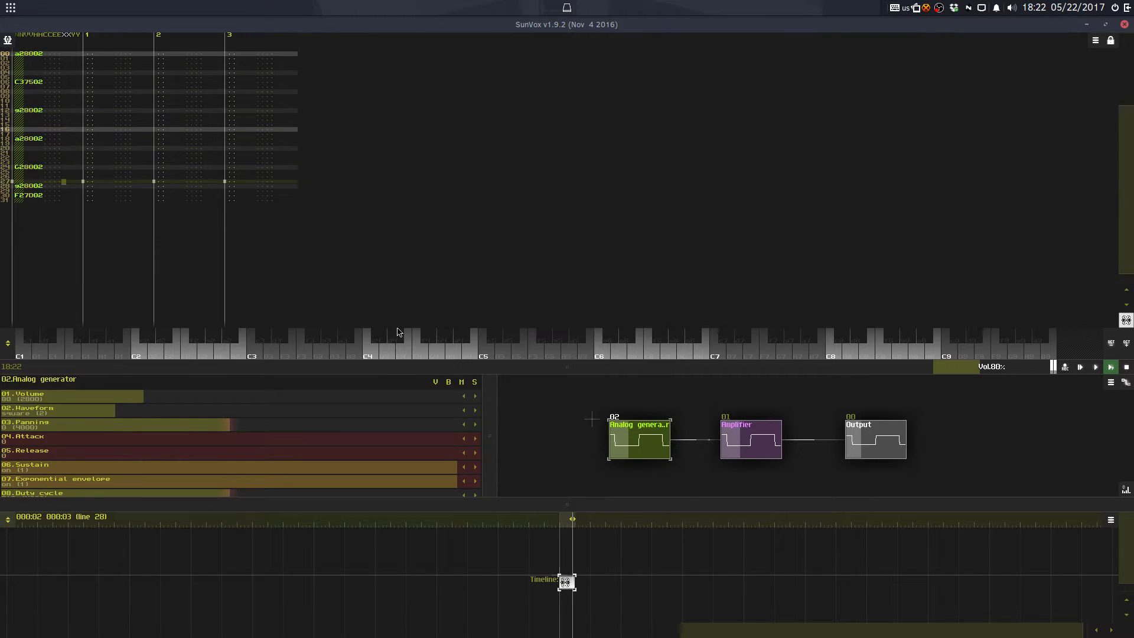
key("space")
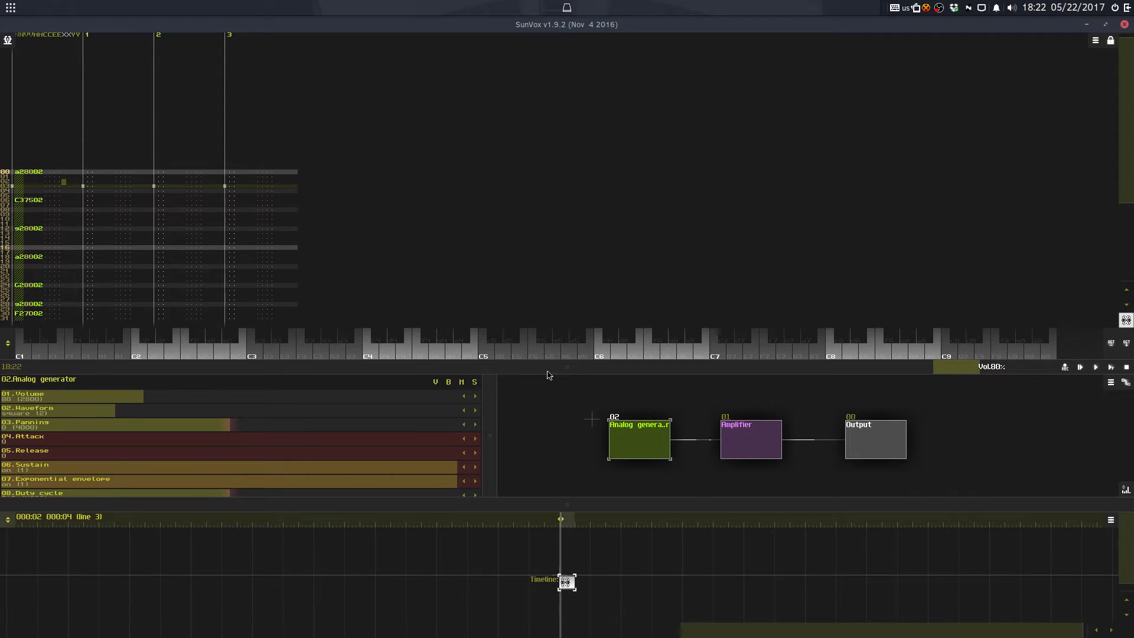
Step: Enlarge the module controller area, set the Analog generator's Waveform to triangle, and start playback
left_click_drag(549, 374, 584, 185)
scroll(160, 240, "down", 2)
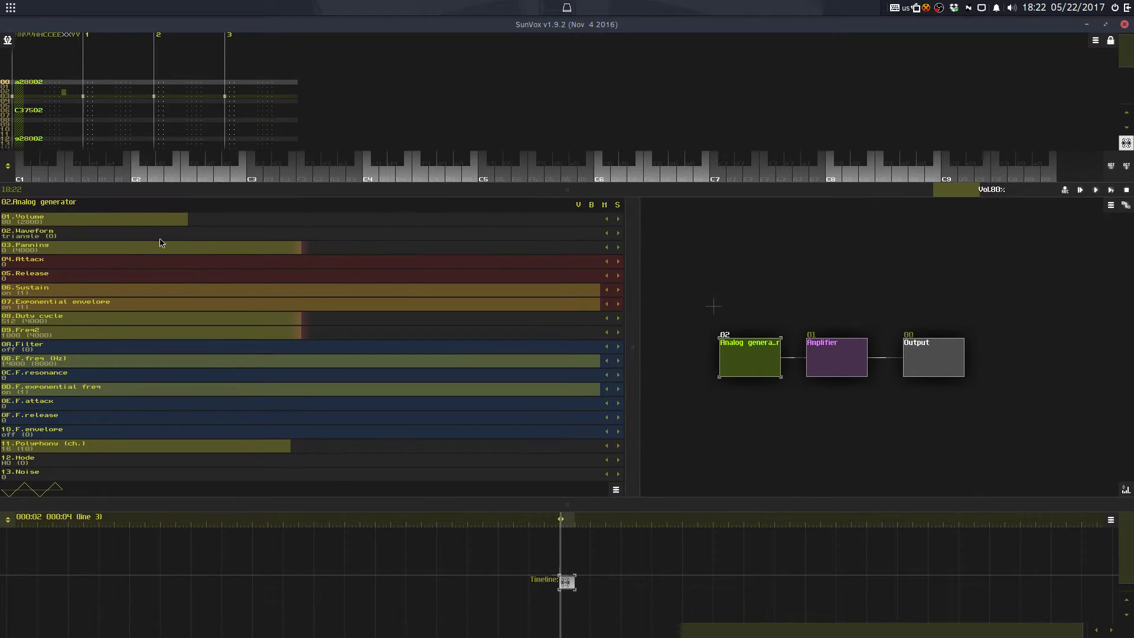
key("space")
Step: Transpose the whole pattern down one octave and enlarge the pattern editor again
right_click(83, 115)
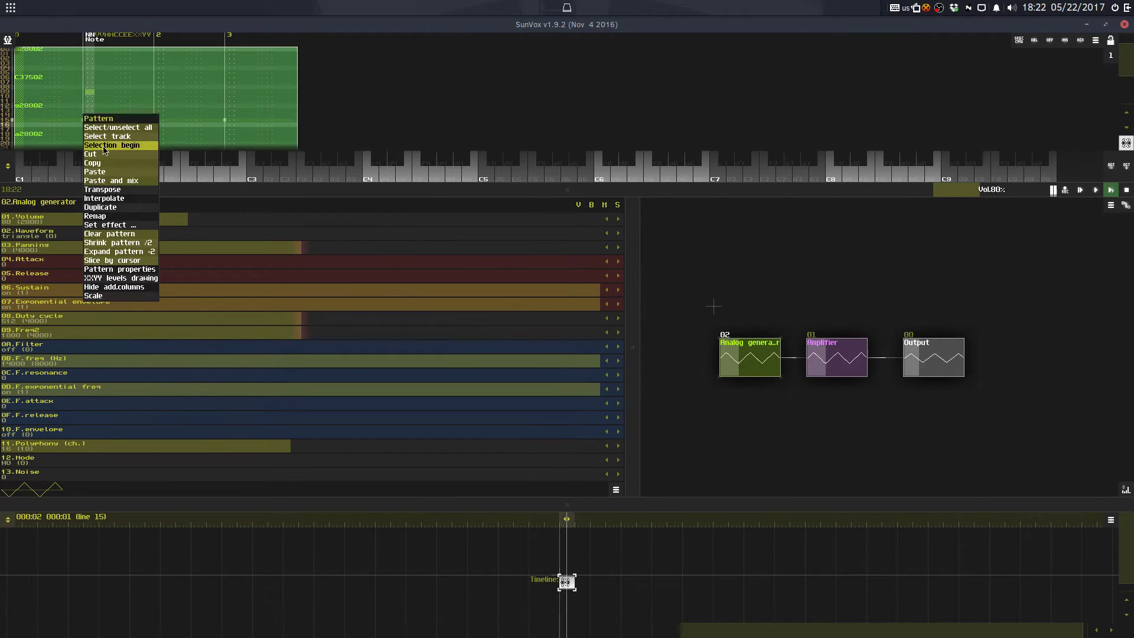
left_click(102, 189)
left_click(509, 339)
left_click(486, 339)
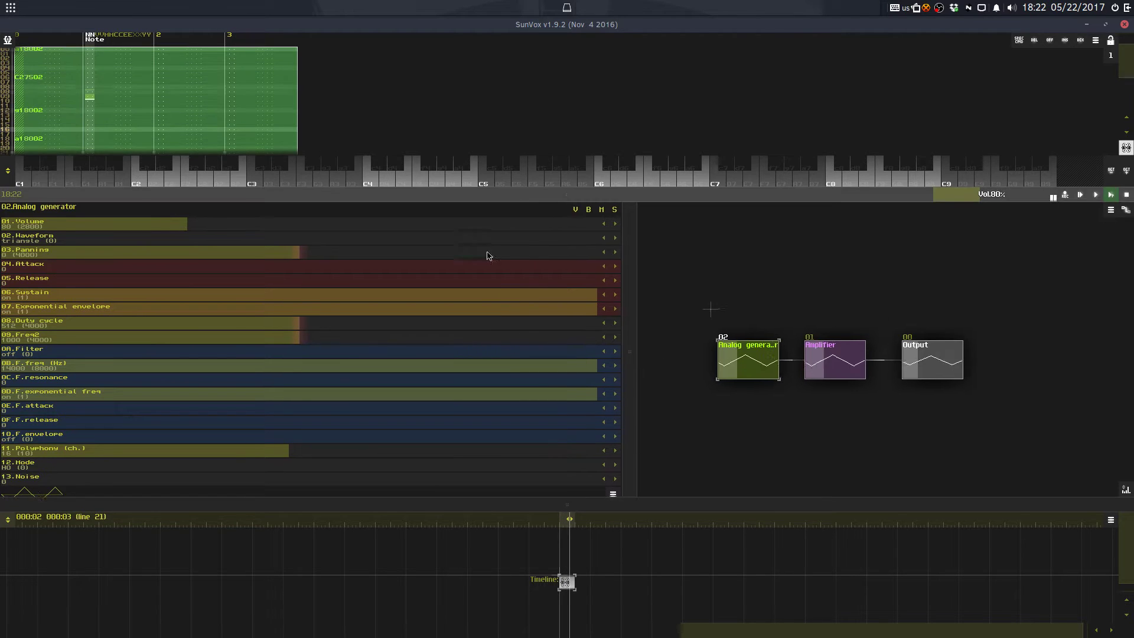
left_click_drag(531, 193, 532, 335)
Step: Set the BPM to 132 in the project properties
left_click(7, 40)
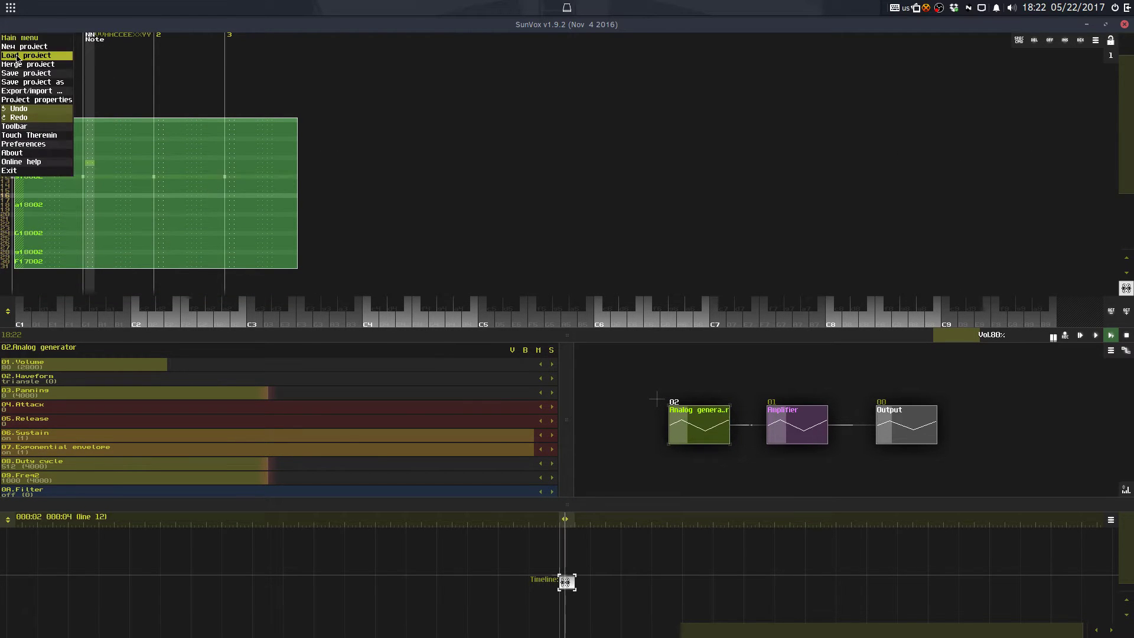
left_click(25, 100)
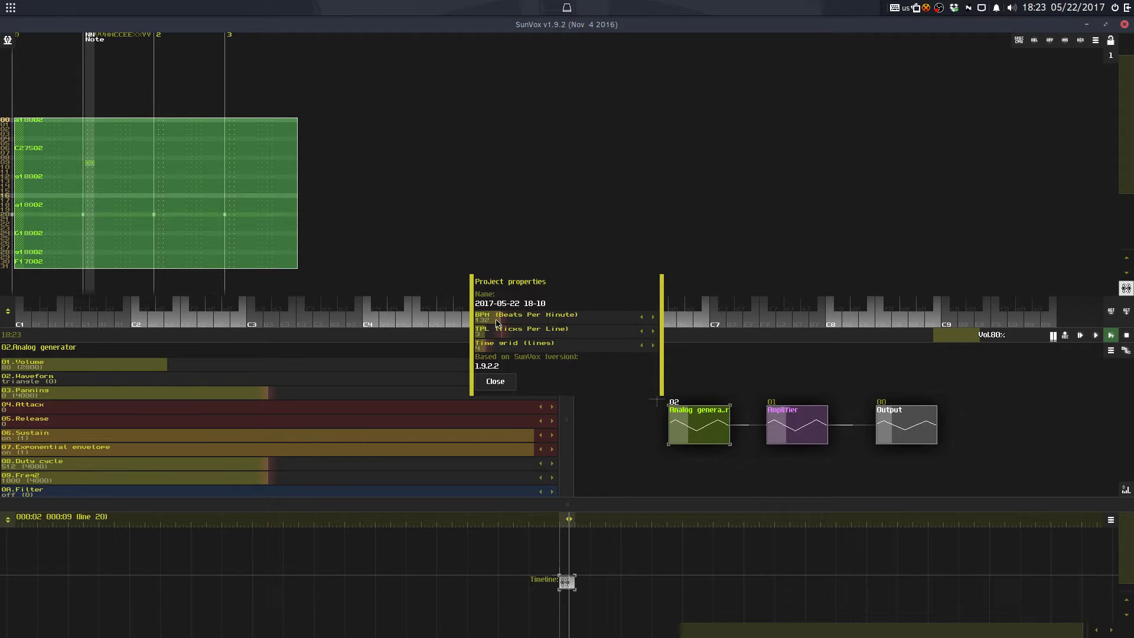
left_click(495, 382)
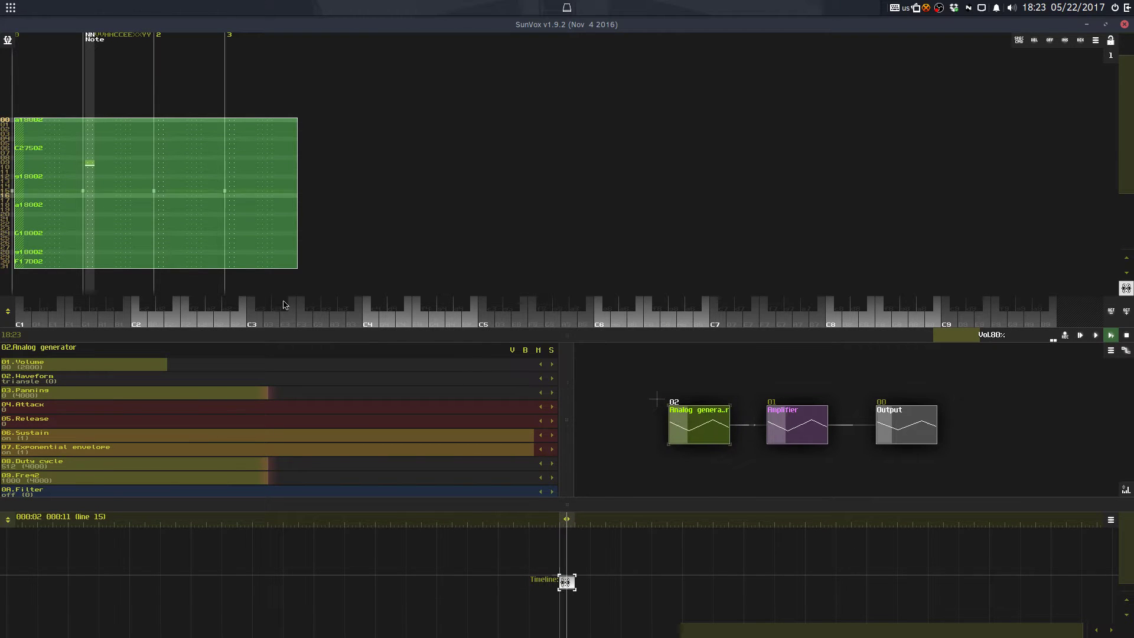
Step: Enter note-off events in track 0 on lines 04, 10, 16, 22 and 26 to end each riff note
left_click(28, 140)
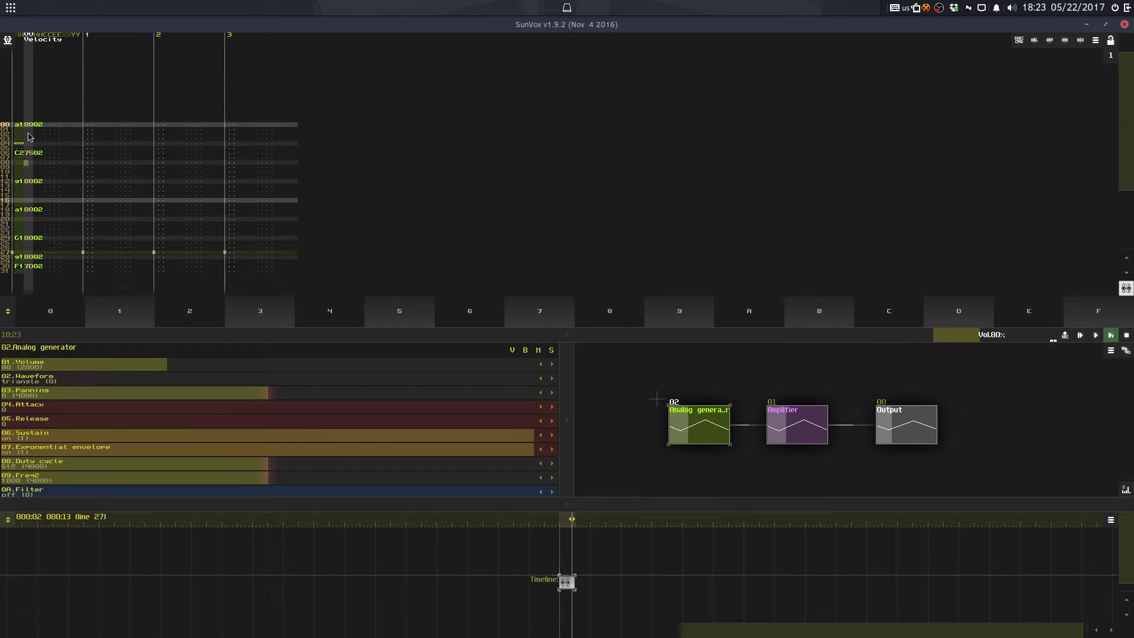
key("Down")
key("Down")
key("Caps_Lock")
key("Down")
key("Down")
key("Down")
key("Down")
key("Down")
key("Caps_Lock")
key("Down")
key("Down")
key("Down")
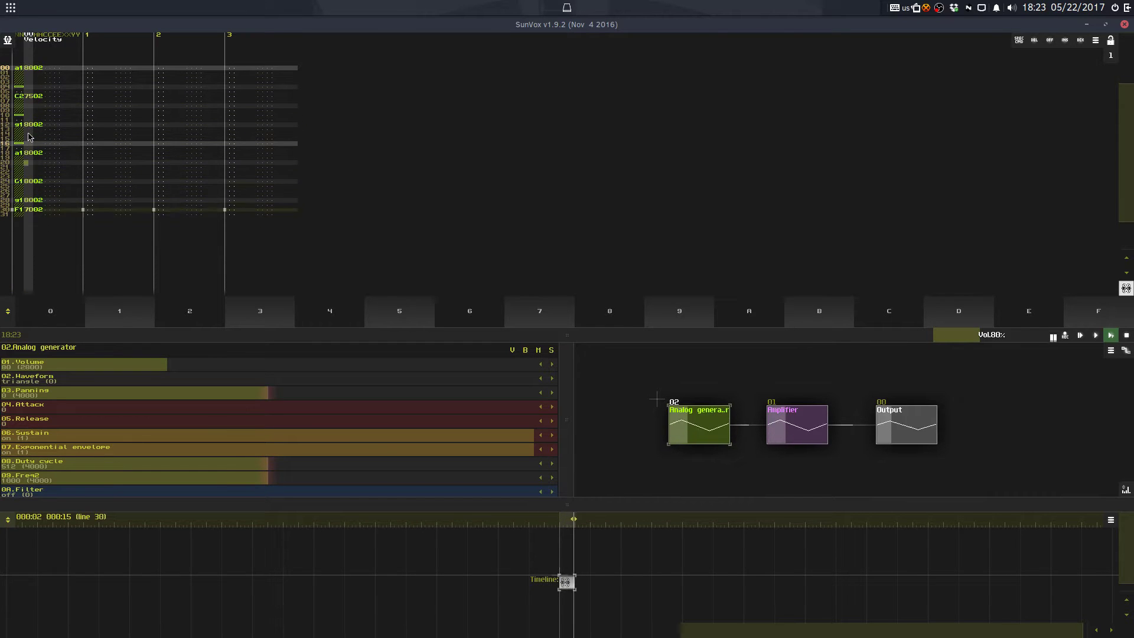
key("Down")
key("Down")
key("Caps_Lock")
key("Down")
key("Down")
key("Down")
key("Caps_Lock")
key("Down")
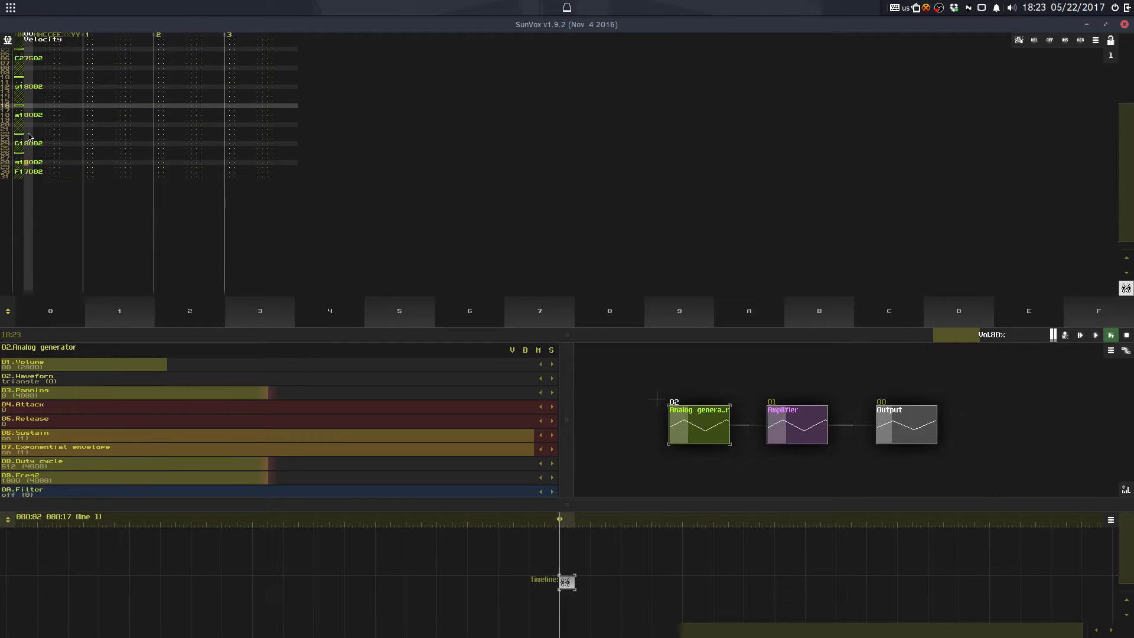
Step: Try note-off events on lines 29 and 31 of track 0, and undo both
key("Down")
key("Caps_Lock")
key("Down")
key("Caps_Lock")
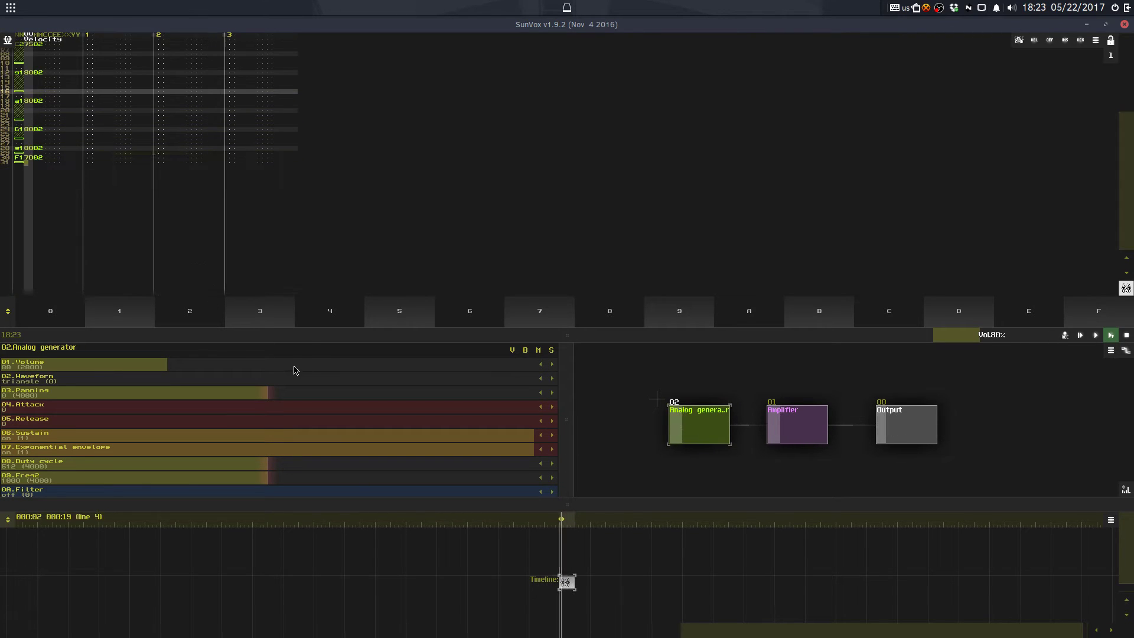
left_click_drag(306, 335, 328, 292)
key("ctrl+z")
key("ctrl+z")
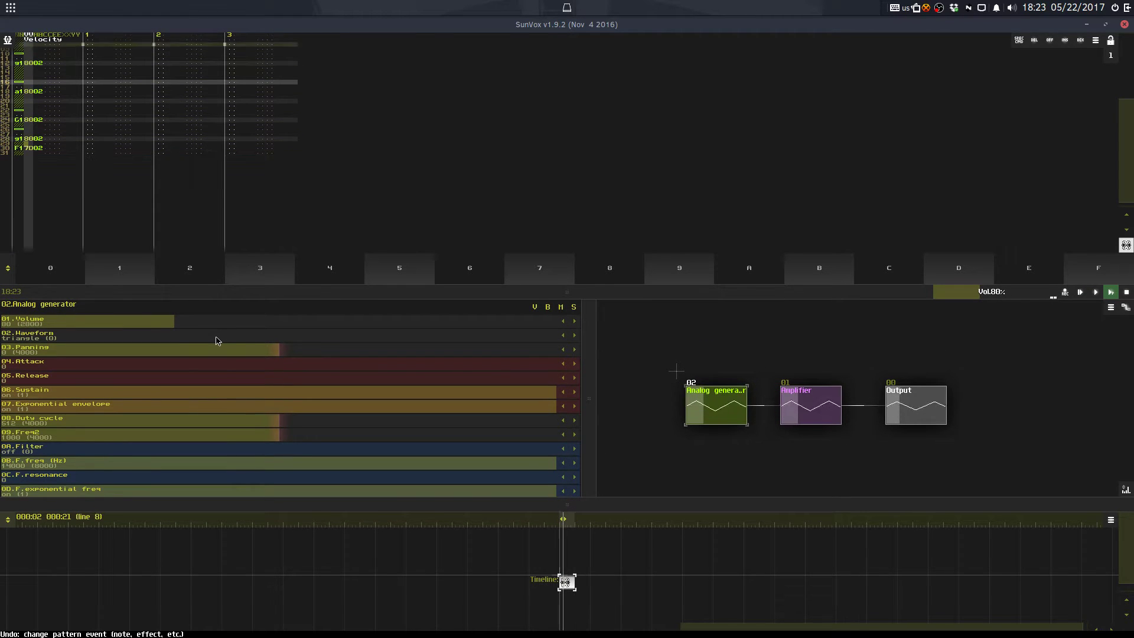
Step: Set the Analog generator's Waveform to drawn and its Volume to 31, with the controller area enlarged
scroll(217, 341, "up", 4)
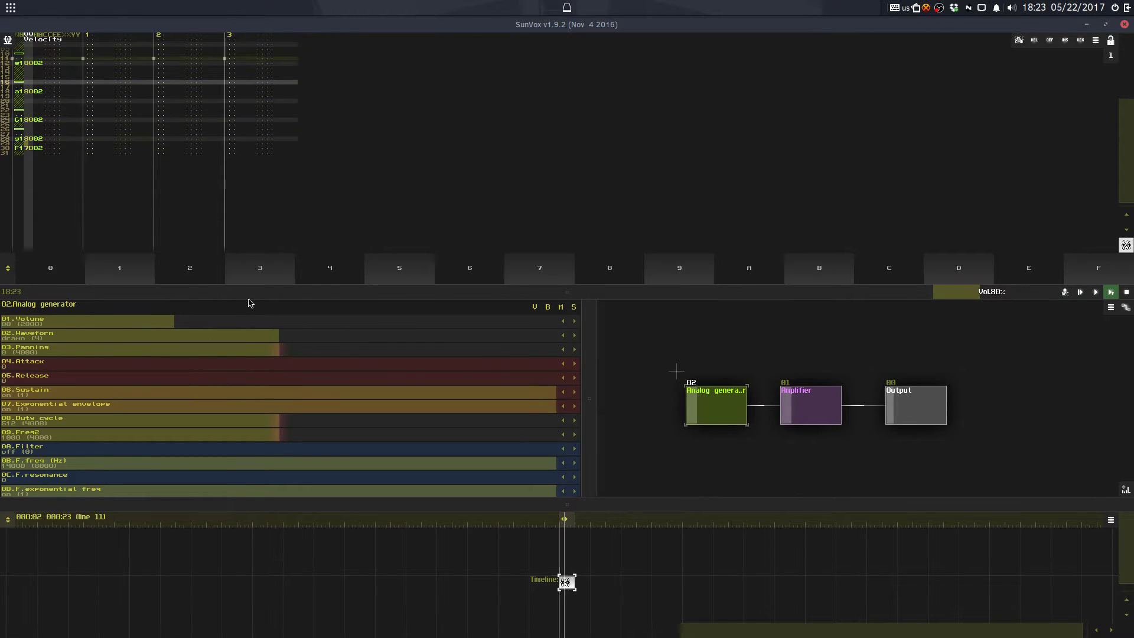
left_click_drag(249, 297, 395, 70)
left_click_drag(341, 96, 207, 108)
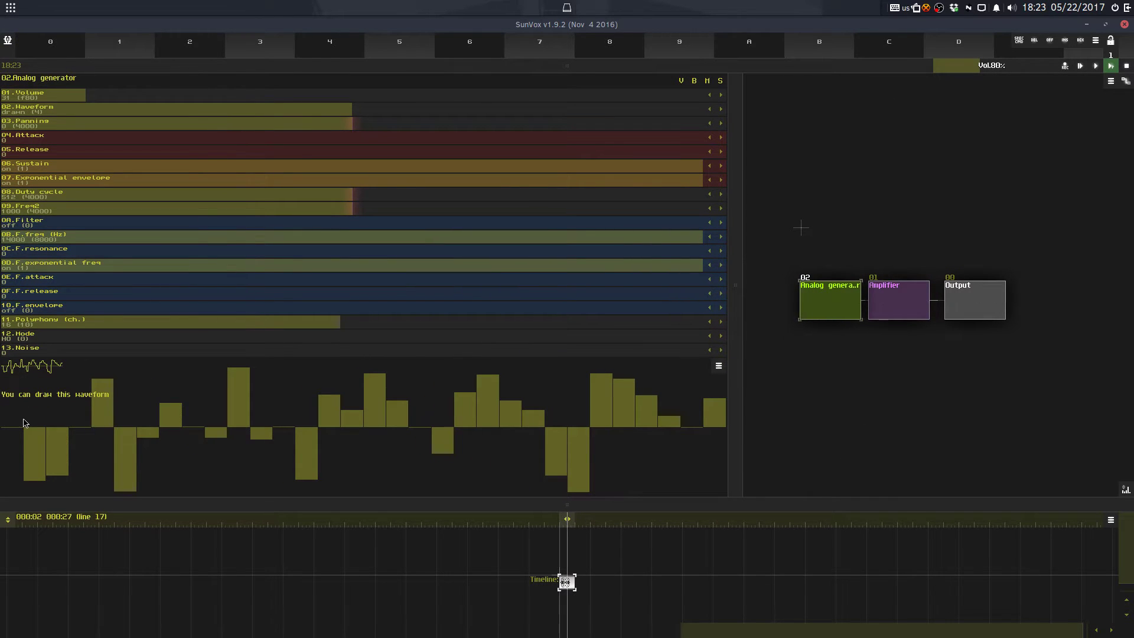
Step: Draw a custom waveform for the Analog generator starting with a smooth hump and dip, and bring the pattern editor back
mouse_move(24, 422)
left_mouse_down()
mouse_move(68, 369)
mouse_move(119, 363)
mouse_move(192, 412)
left_mouse_up()
mouse_move(373, 488)
left_mouse_down()
mouse_move(571, 483)
mouse_move(713, 427)
mouse_move(594, 367)
mouse_move(575, 407)
mouse_move(575, 395)
mouse_move(579, 495)
mouse_move(549, 497)
mouse_move(523, 479)
mouse_move(516, 448)
mouse_move(426, 490)
mouse_move(403, 469)
mouse_move(414, 418)
mouse_move(480, 394)
left_mouse_up()
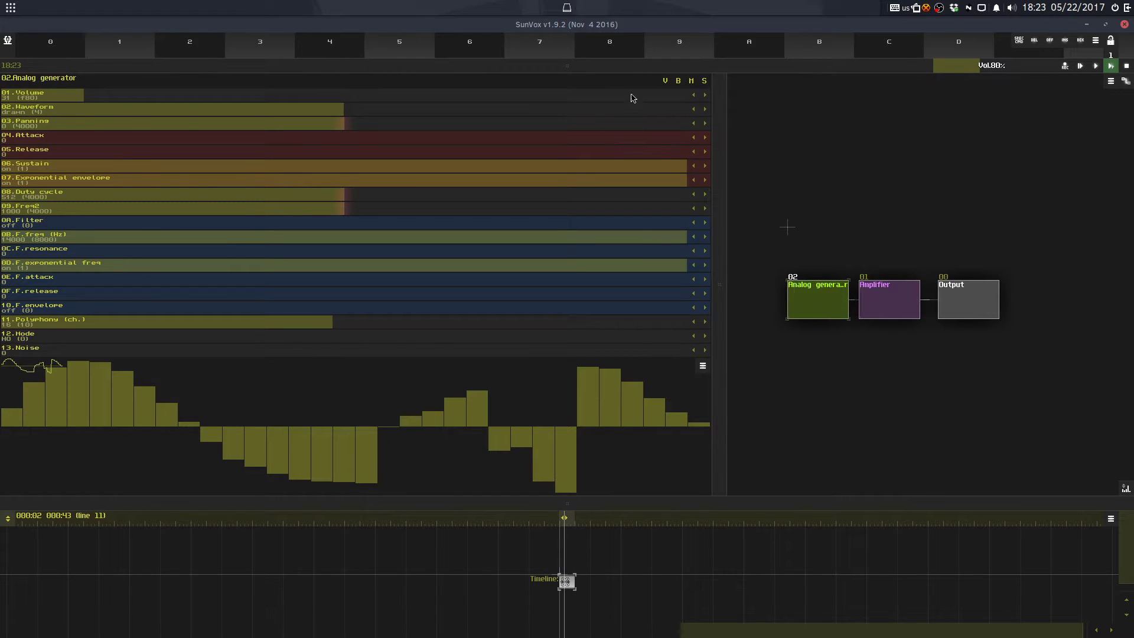
left_click_drag(624, 69, 558, 330)
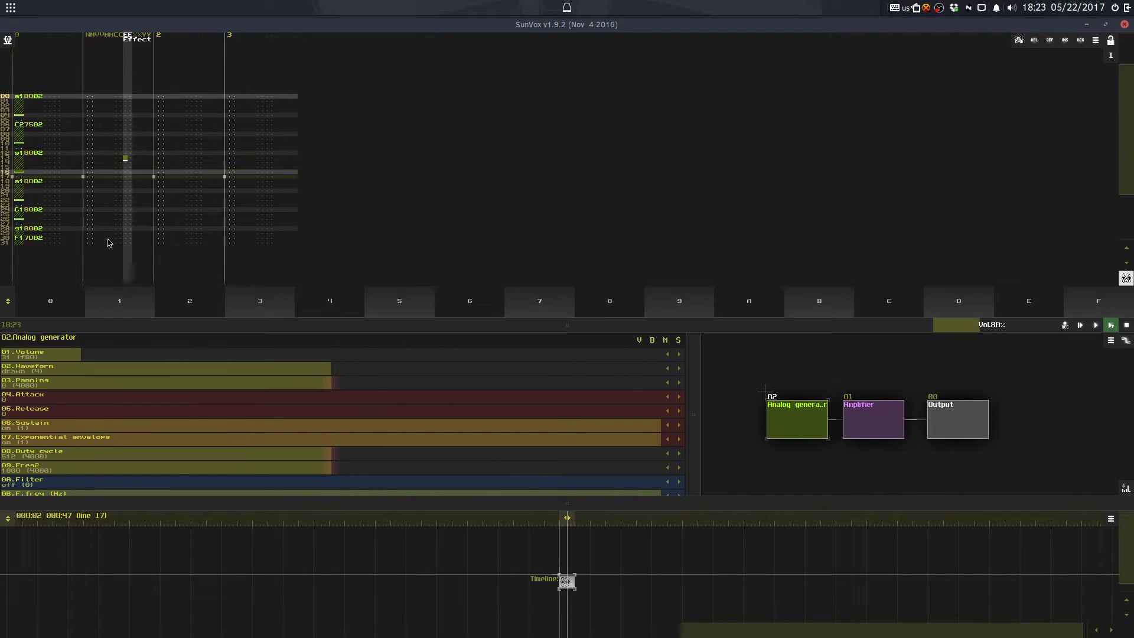
Step: Select the whole pattern and set its number of lines to 128 in its properties
key("ctrl+a")
right_click(66, 180)
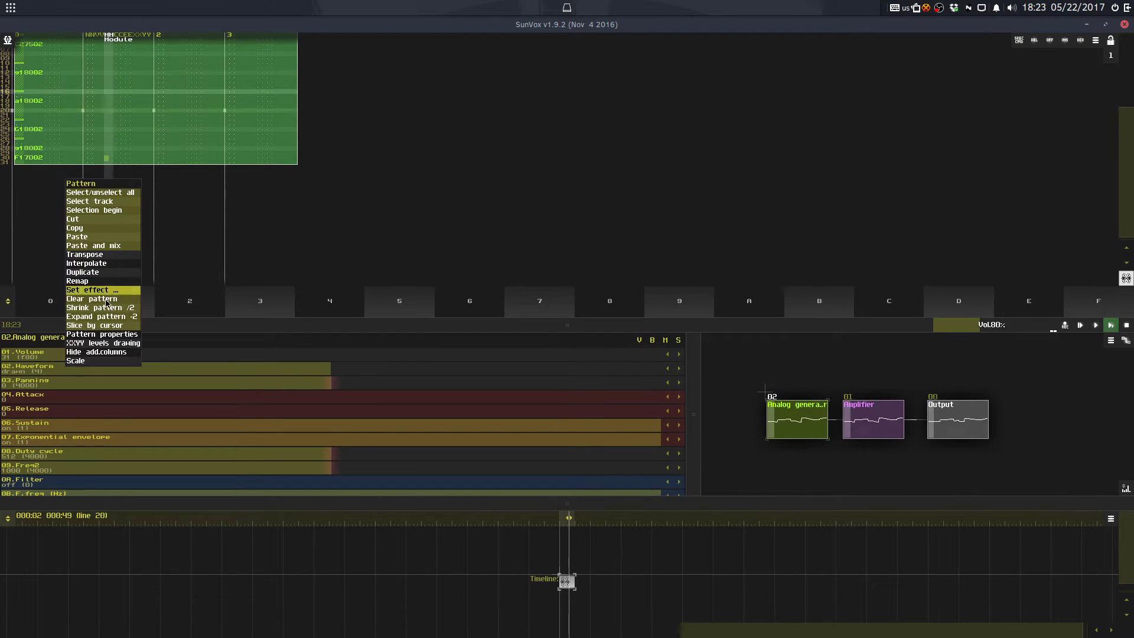
left_click(102, 334)
left_click(547, 353)
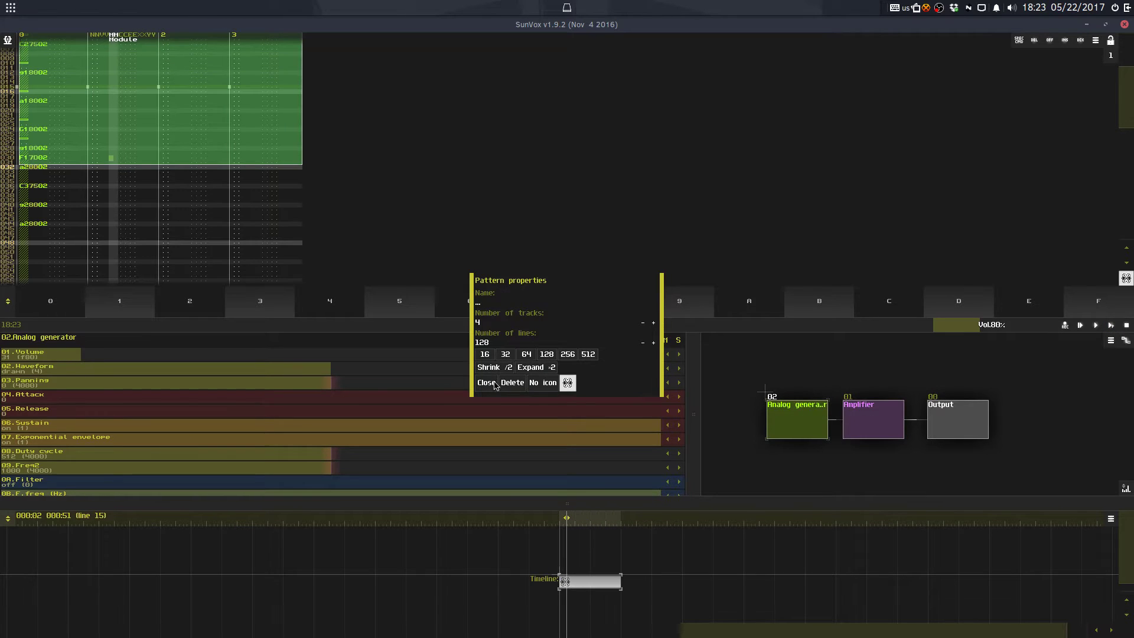
left_click(487, 383)
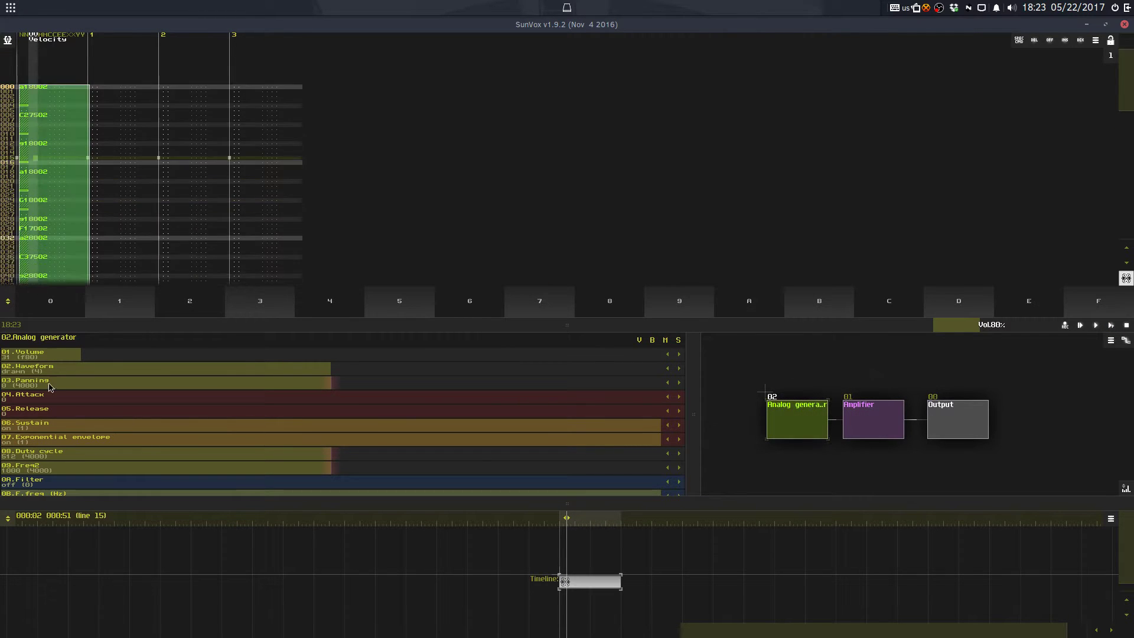
Step: Enlarge the pattern editor over the controller area and scroll through the repeated riff
left_click_drag(281, 325, 323, 523)
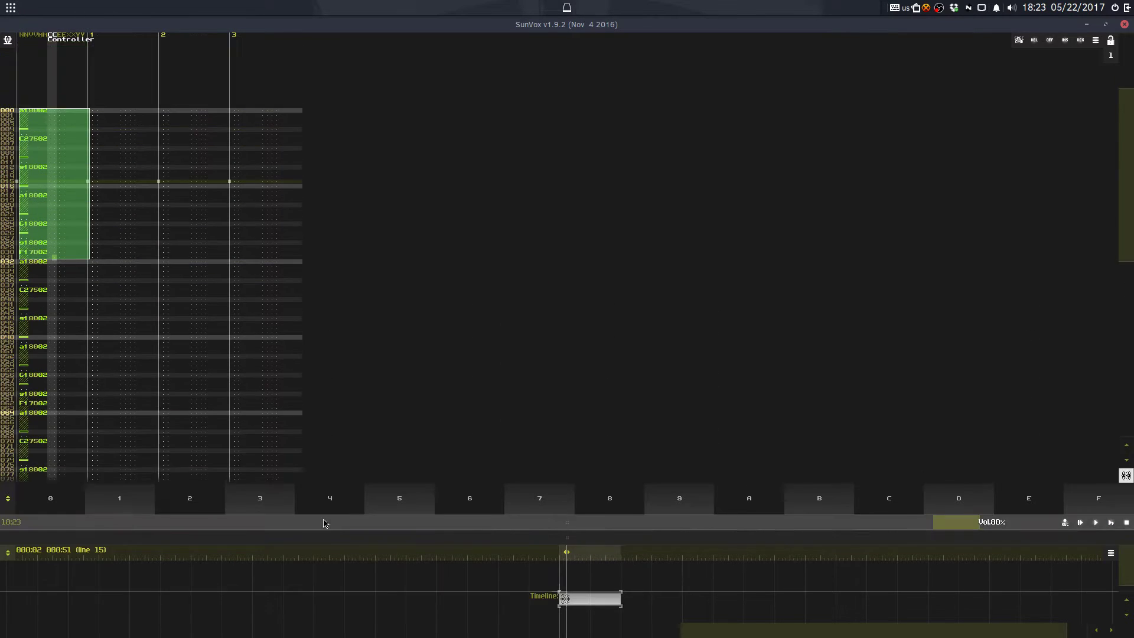
left_click(287, 439)
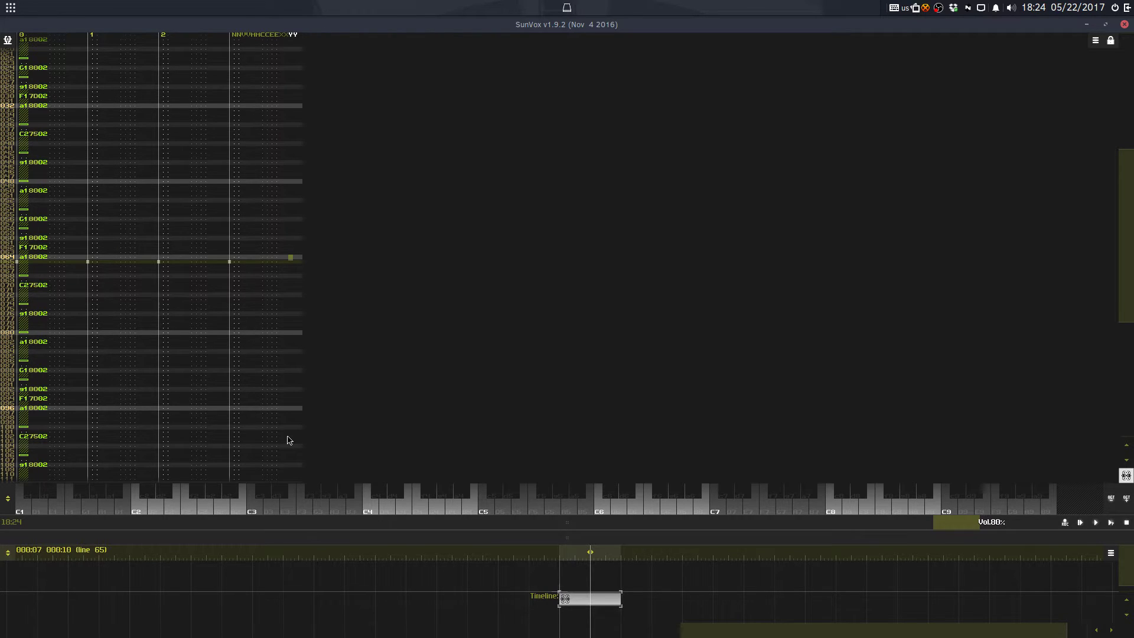
left_click(111, 185)
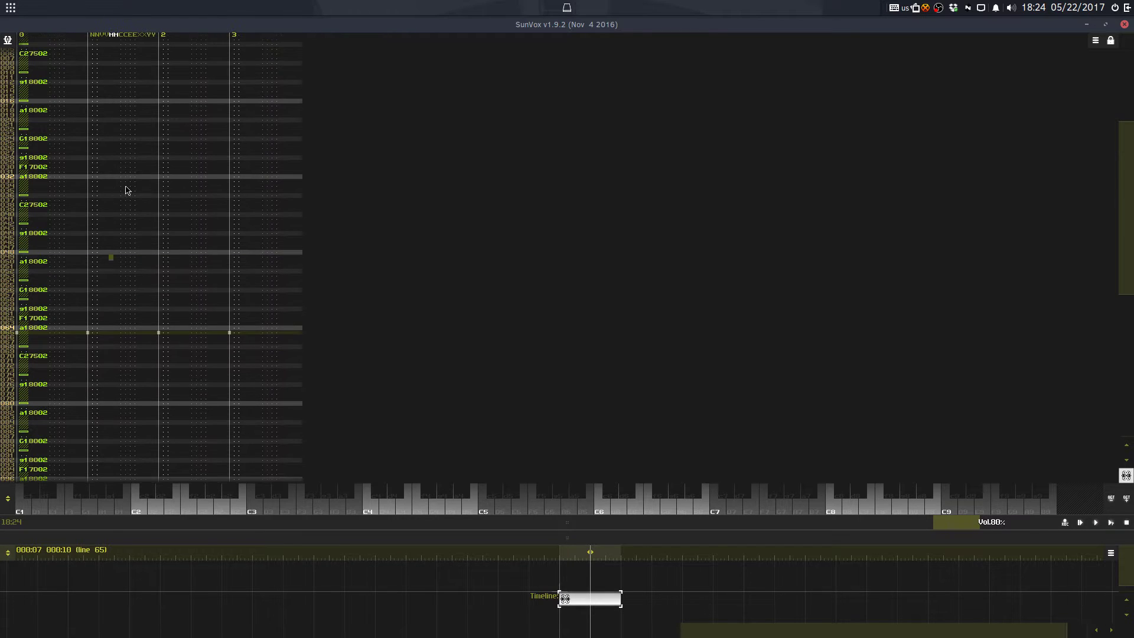
Step: In edit mode, remove the stray note just below line 32 on track 0 and change line 32's note to d1
key("space")
key("space")
left_click(26, 337)
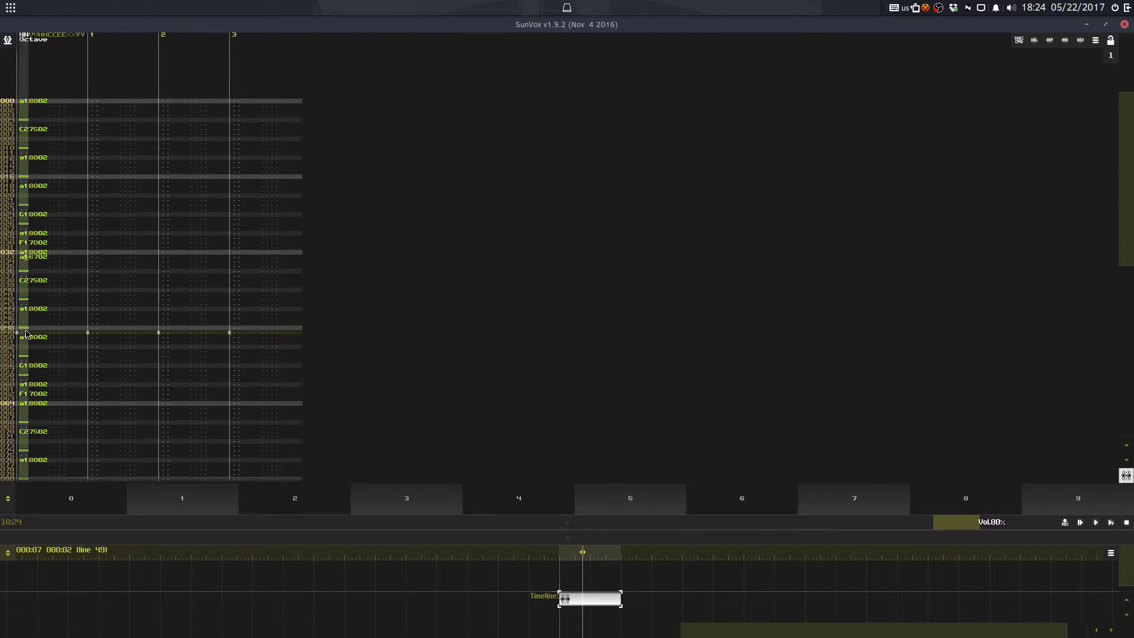
key("Left")
key("Delete")
key("Up")
key("d")
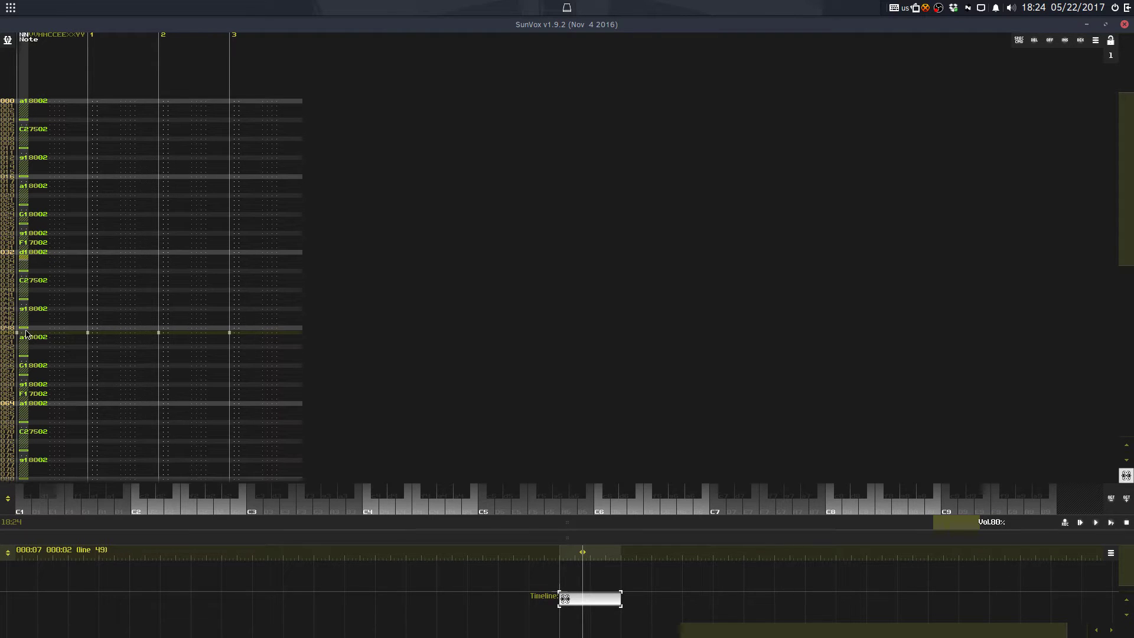
Step: Leave edit mode and play the pattern from the start to hear the changed note
key("space")
key("F9")
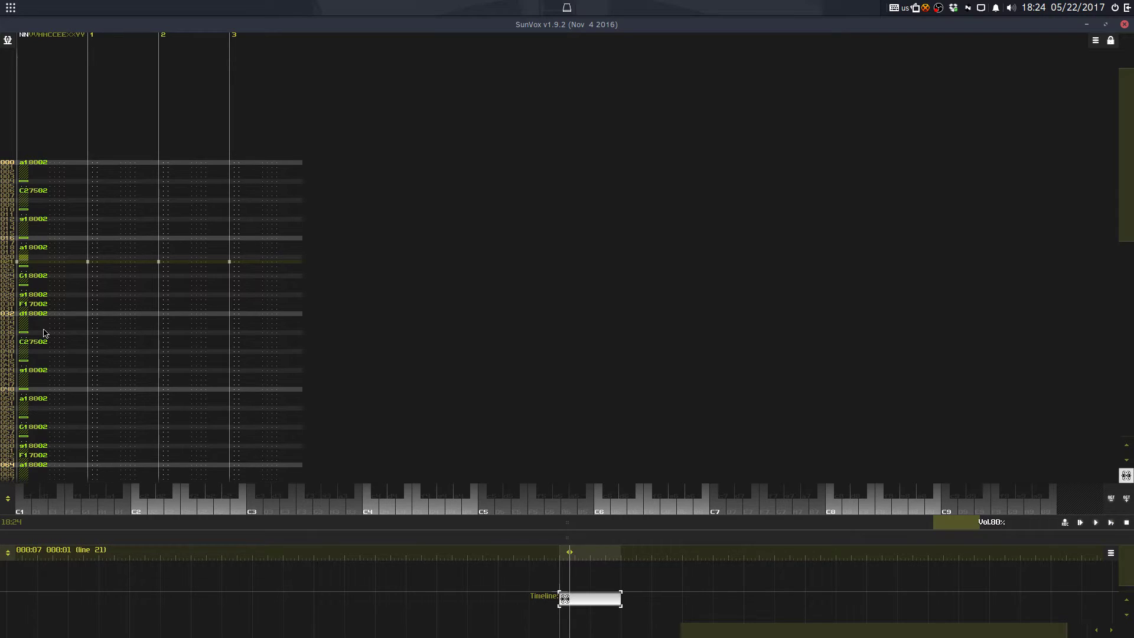
key("F9")
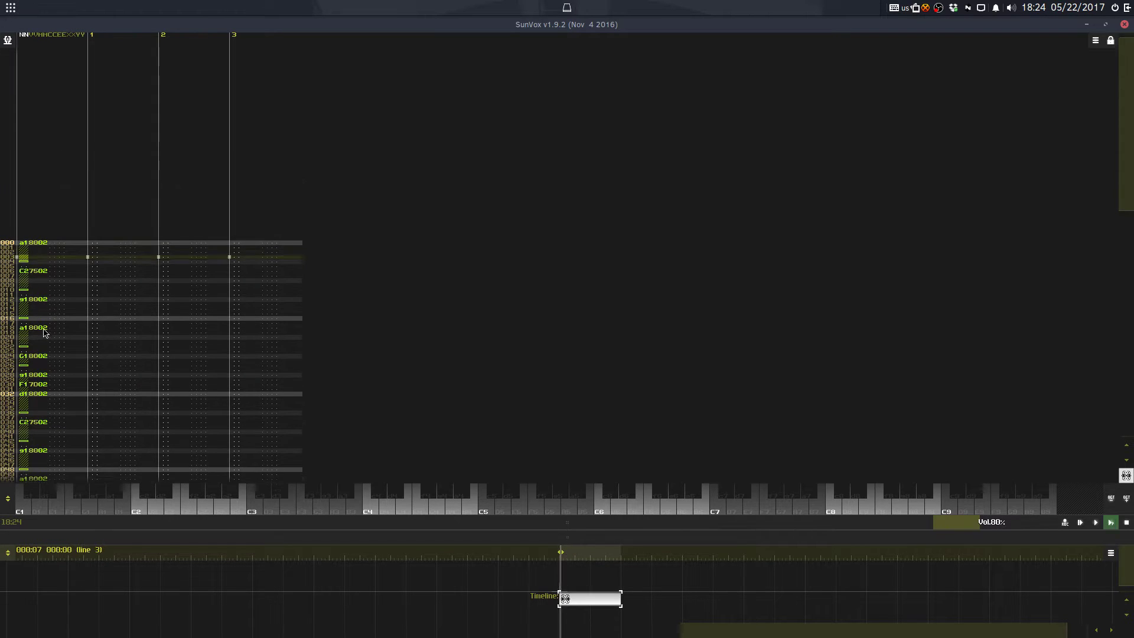
Step: Try deleting the track 0 notes on lines 38 and 44, and undo the deletion
left_click_drag(43, 333, 34, 361)
key("Delete")
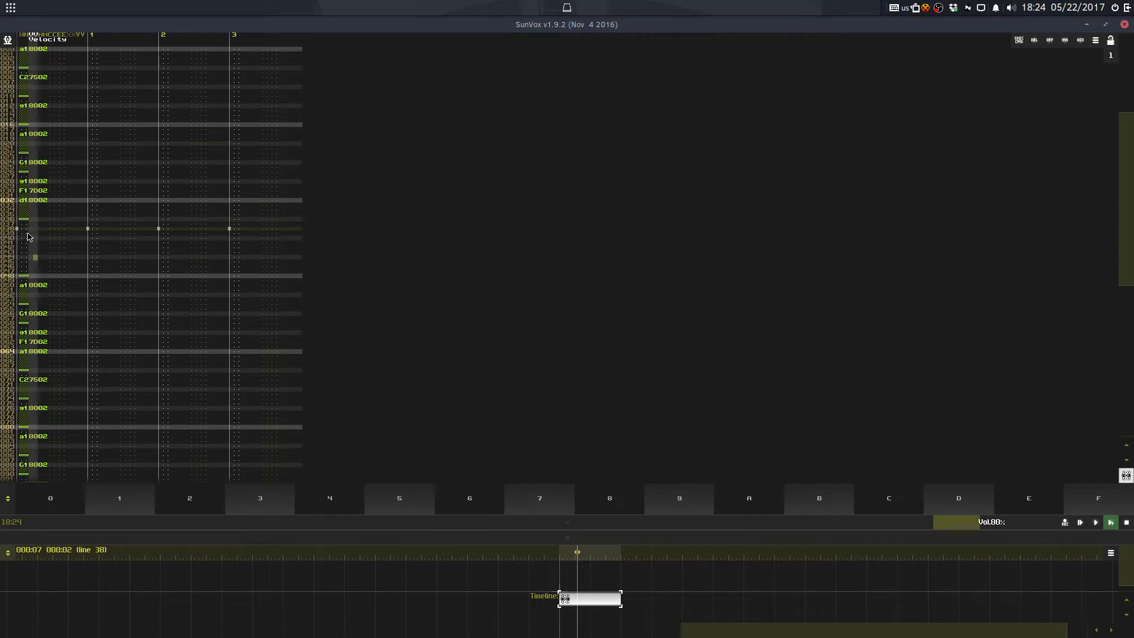
key("ctrl+z")
Step: Copy the d1 note from line 32 of track 0 and paste it over the notes on lines 38 and 44
left_click(32, 199)
key("ctrl+c")
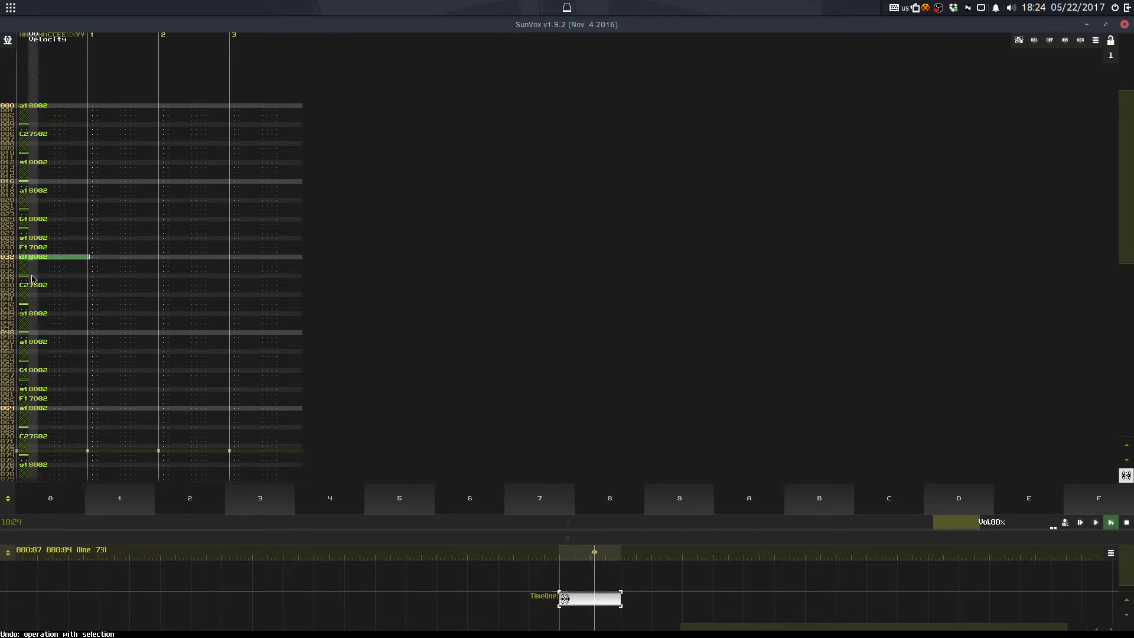
left_click(32, 285)
key("ctrl+v")
left_click(30, 284)
key("ctrl+v")
Step: Paste the copied d1 note on lines 50 and 56 of track 0, undoing the misplaced paste
left_click(27, 284)
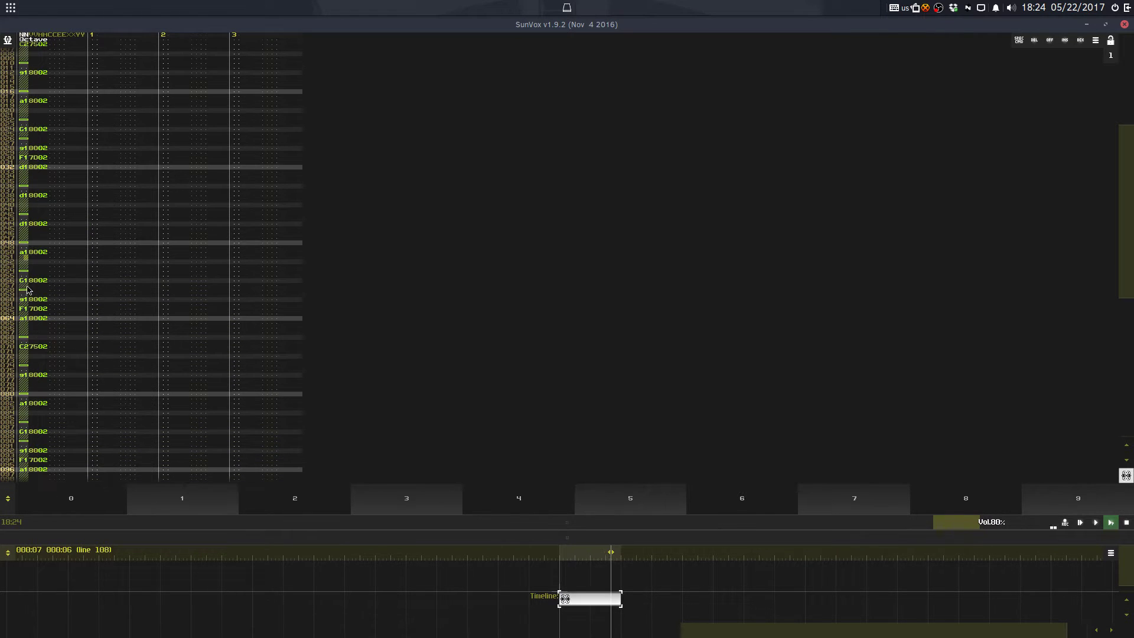
key("ctrl+z")
key("Up")
key("ctrl+v")
key("Down")
key("Down")
key("Down")
key("Down")
key("Down")
key("Down")
key("ctrl+v")
Step: Paste the copied d1 note over the track 0 notes on lines 60 and 62
key("Down")
key("Down")
key("Down")
key("Down")
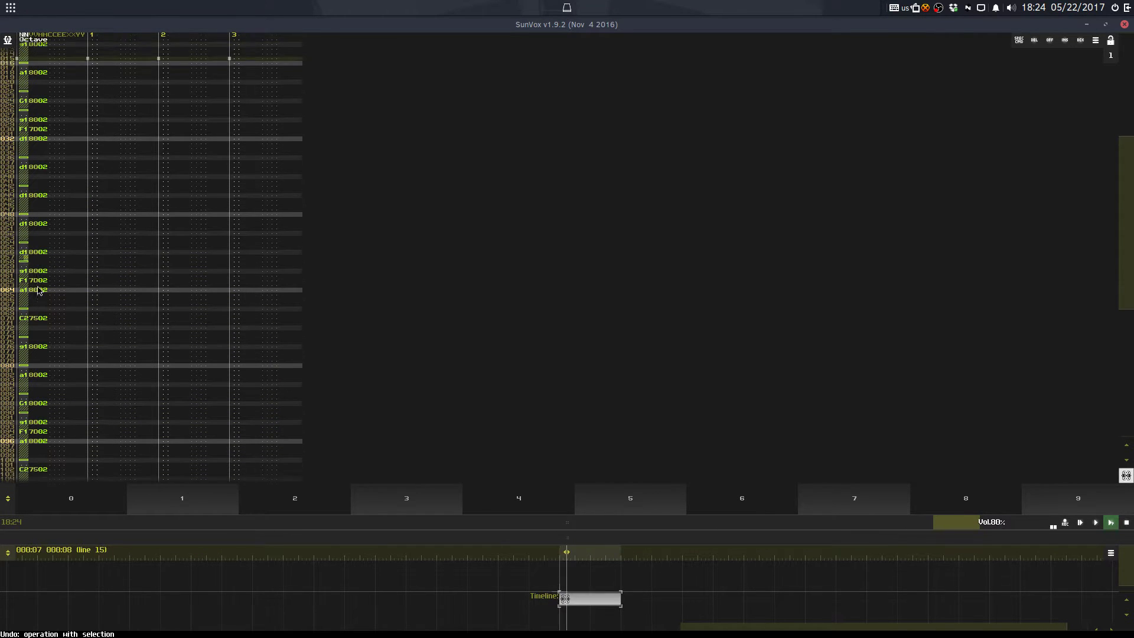
key("ctrl+v")
key("Down")
key("Down")
key("ctrl+v")
Step: Copy the notes of track 0 and paste them starting at line 64 to repeat the riff
key("ctrl+a")
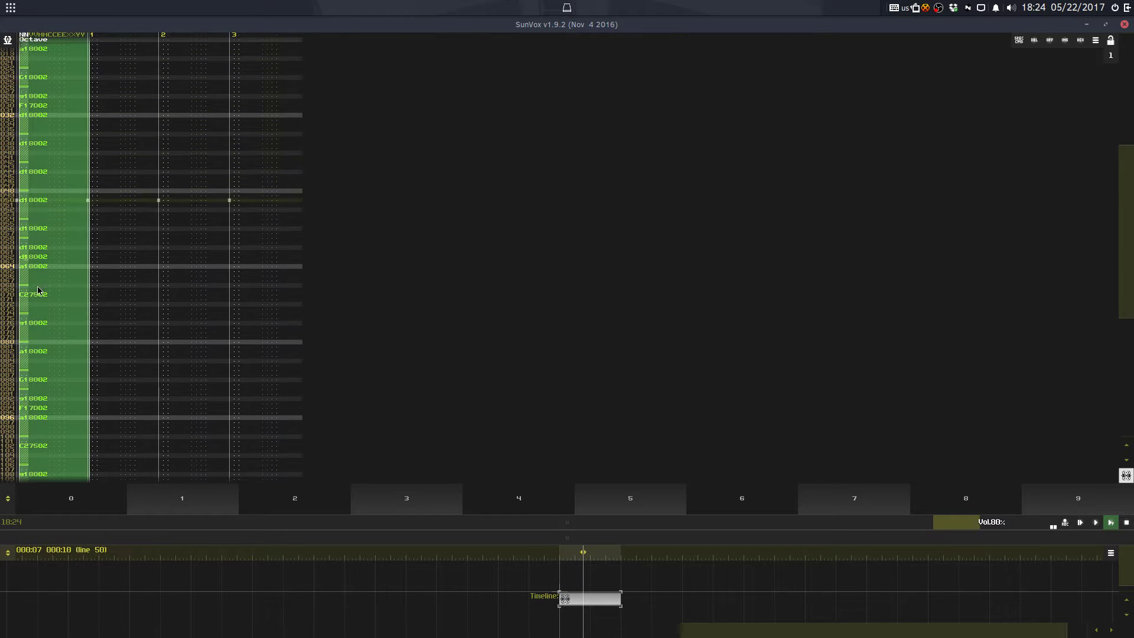
key("ctrl+c")
left_click(64, 267)
left_click(32, 242)
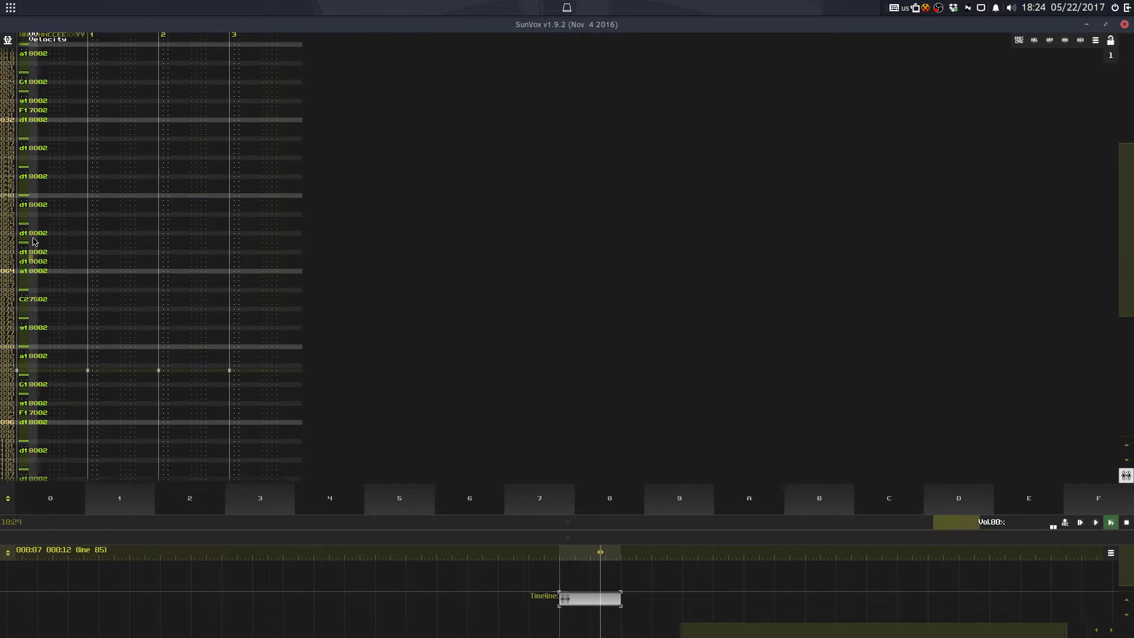
key("Down")
key("Down")
key("Down")
key("ctrl+v")
Step: Change the track 0 notes on lines 96 and 102 to D1
key("space")
key("space")
left_click(33, 234)
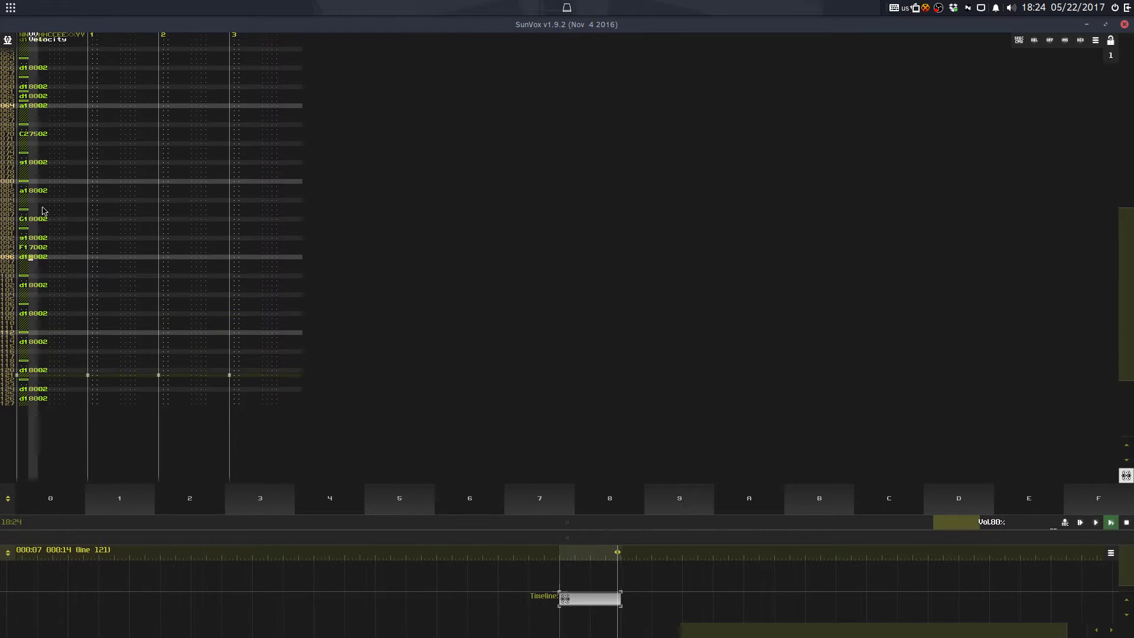
key("x")
key("Down")
key("Down")
key("Down")
key("Down")
key("Down")
key("x")
Step: Change the track 0 notes on lines 108 and 114 to D1
key("Down")
key("Down")
key("Down")
key("Down")
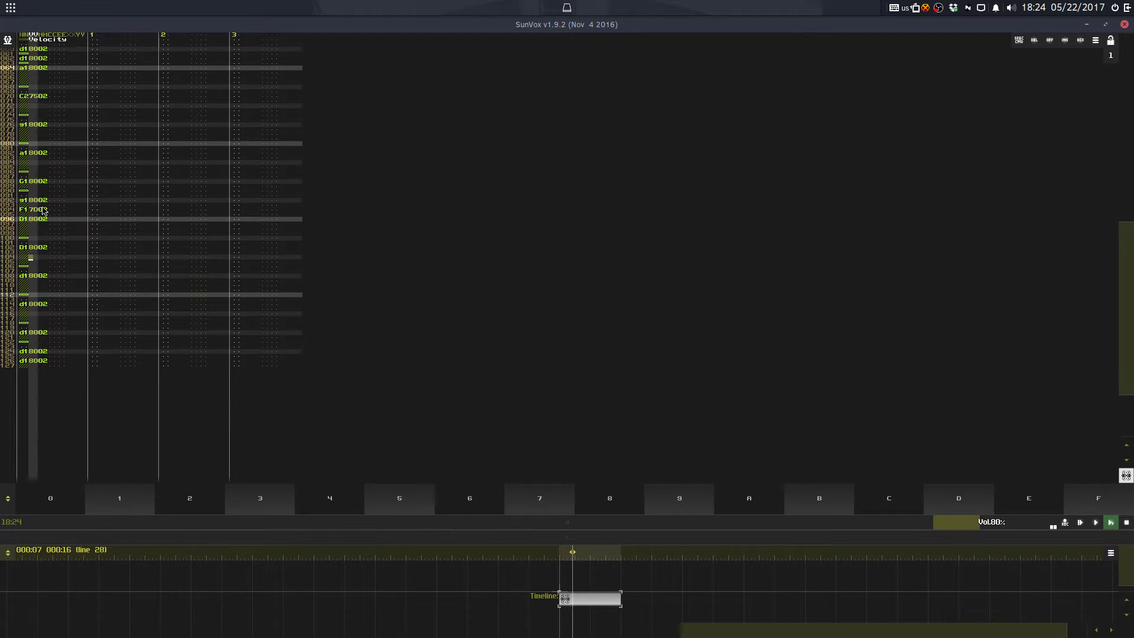
key("Down")
key("x")
key("Down")
key("Down")
key("Down")
key("Down")
key("Down")
key("x")
Step: Change the track 0 notes on lines 120, 124 and 126 to D1 and leave edit mode
key("Down")
key("Down")
key("Down")
key("Down")
key("Down")
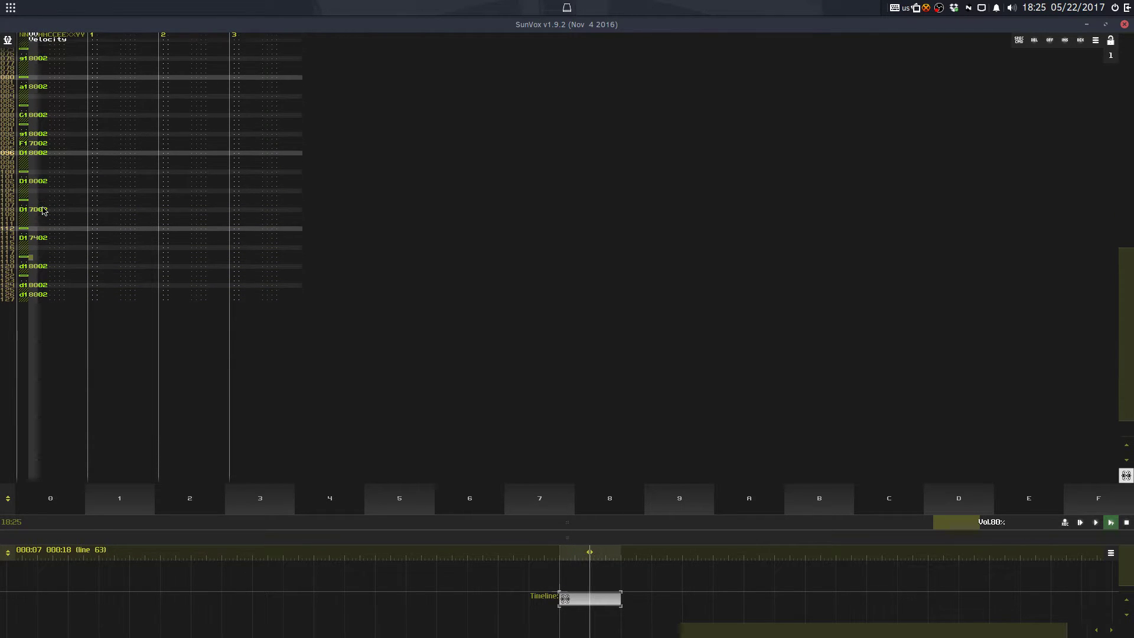
key("x")
key("Down")
key("Down")
key("Down")
key("x")
key("Down")
key("x")
key("Up")
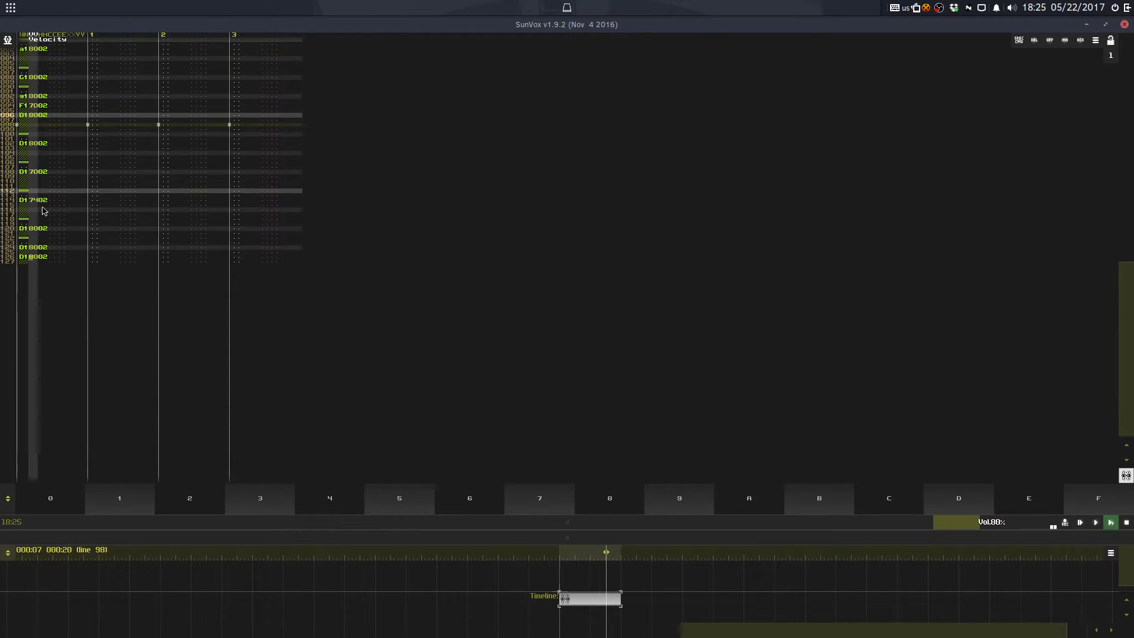
key("space")
key("space")
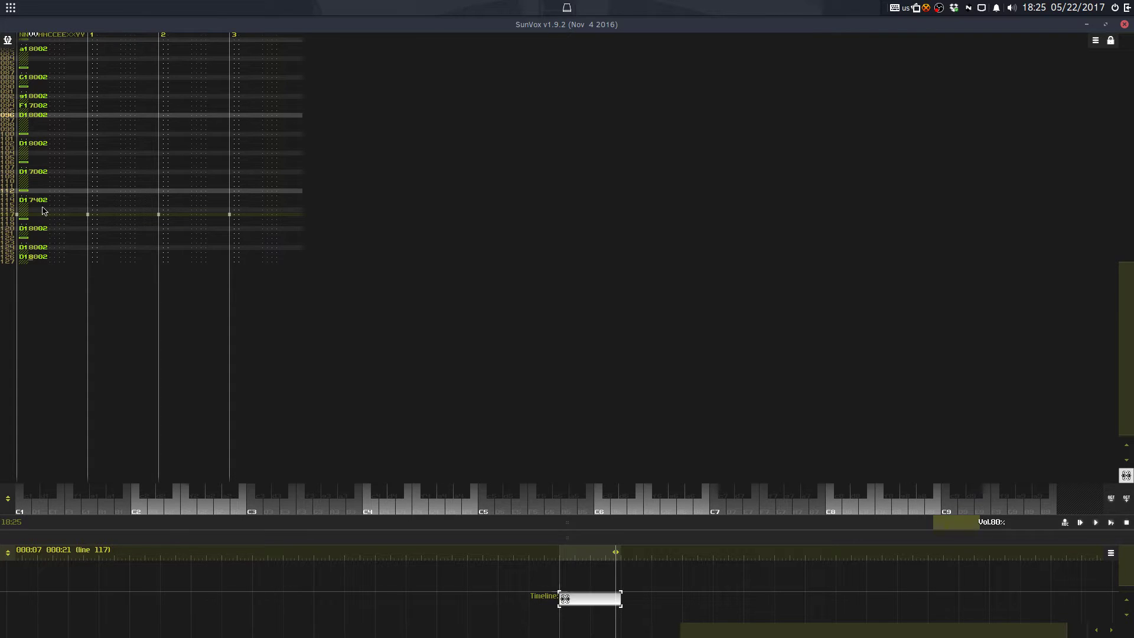
Step: Transpose the track 0 notes from line 96 to the pattern's end up one octave
left_click_drag(32, 115, 87, 250)
right_click(87, 251)
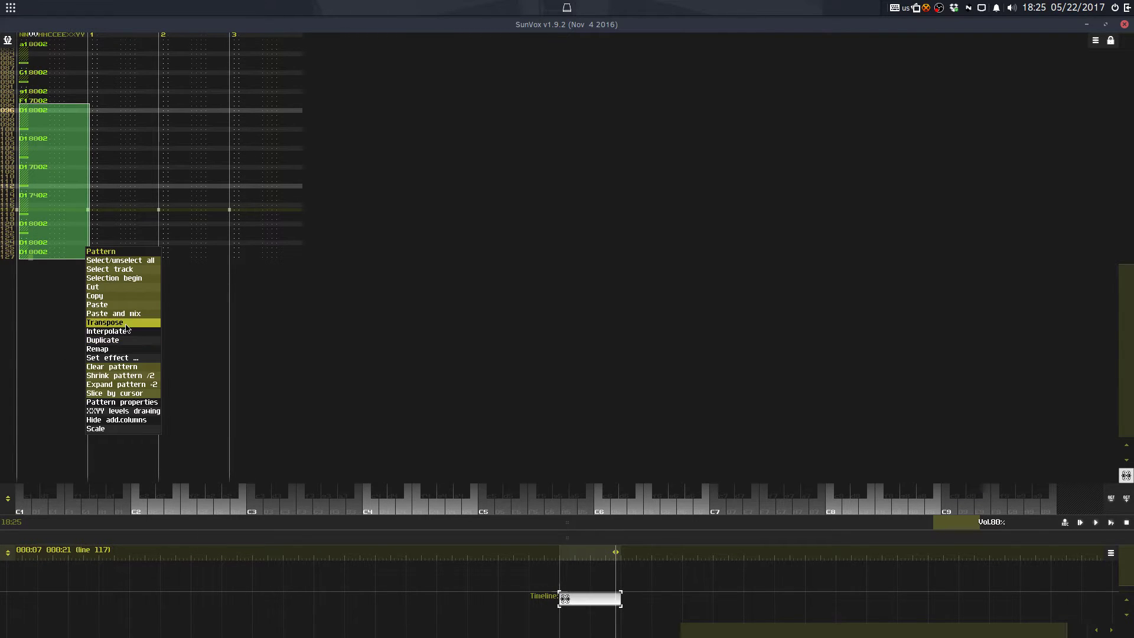
left_click(118, 324)
left_click(485, 340)
left_click(413, 215)
scroll(408, 215, "up", 8)
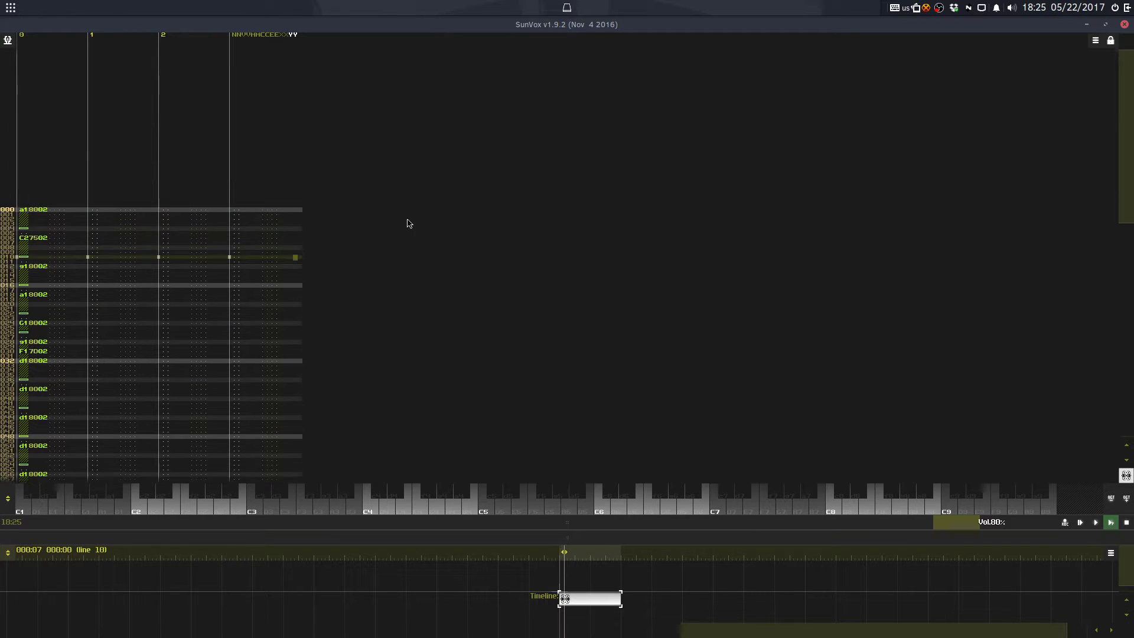
Step: Enlarge the controller and module areas and set the Analog generator's Volume to 60
left_click_drag(566, 522, 561, 252)
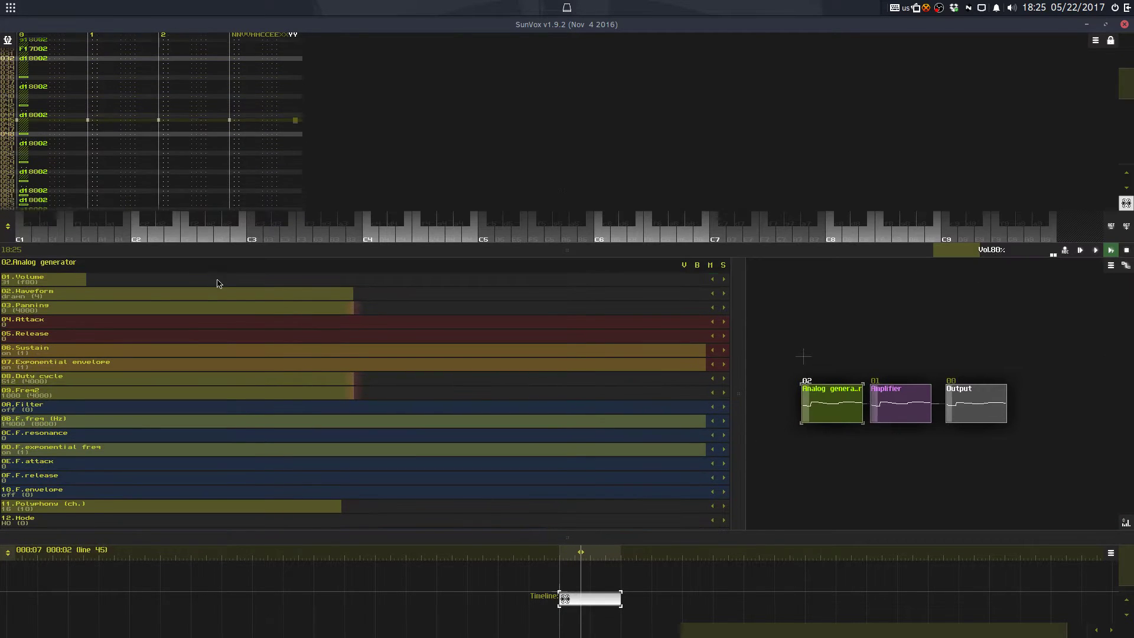
left_click_drag(218, 282, 299, 287)
left_click_drag(272, 251, 320, 157)
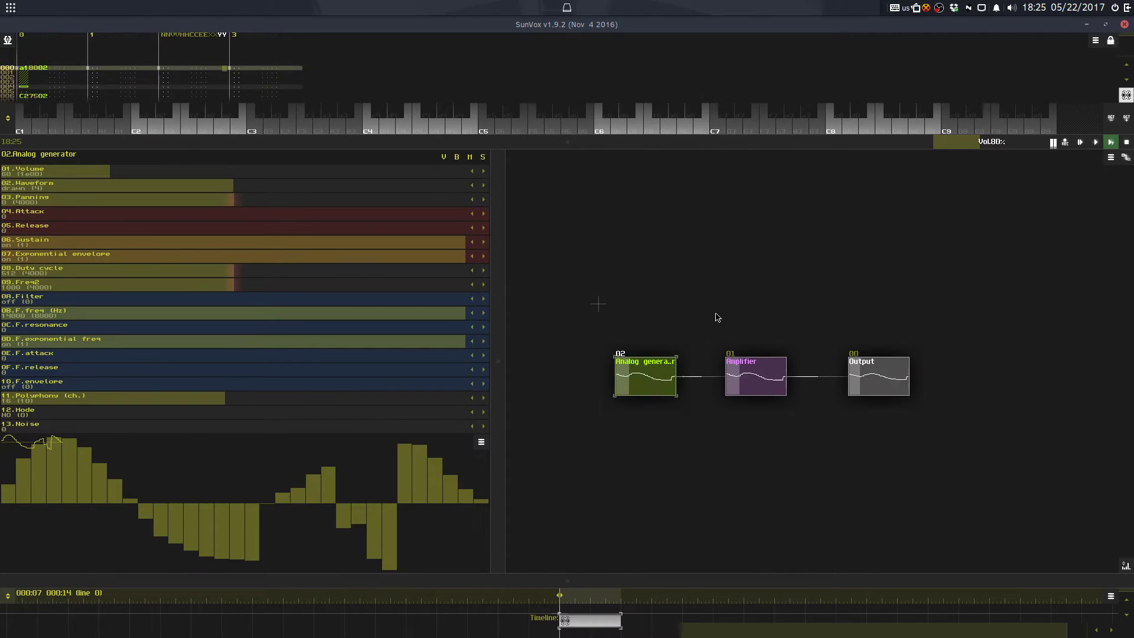
Step: Paste a copy of the Analog generator above the module chain and connect it to the Amplifier
key("ctrl+v")
left_click_drag(716, 317, 739, 351)
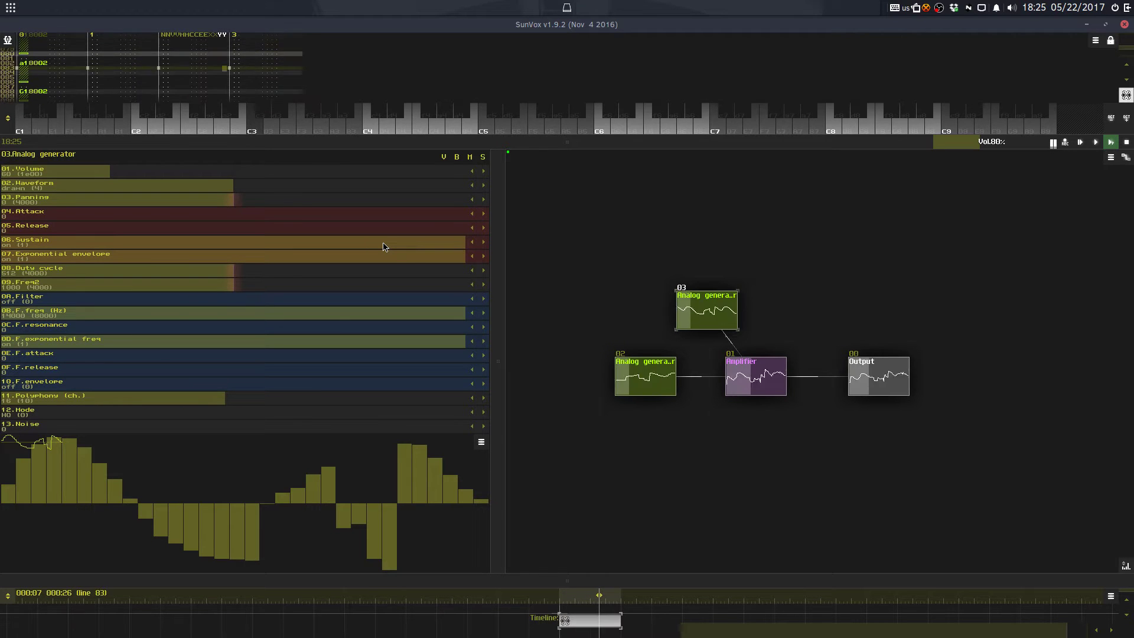
Step: Redraw module 03's waveform as a short peak followed by a long dip, and switch its Waveform to square
mouse_move(114, 466)
left_mouse_down()
mouse_move(107, 534)
mouse_move(189, 554)
mouse_move(291, 544)
mouse_move(405, 513)
mouse_move(477, 517)
left_mouse_up()
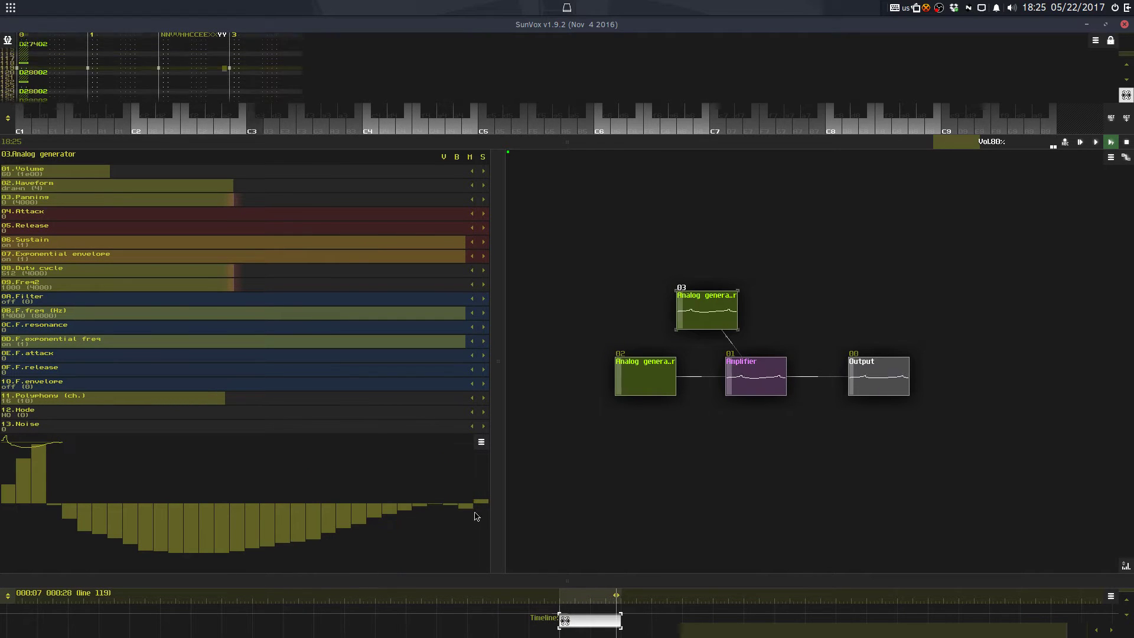
scroll(210, 191, "down", 2)
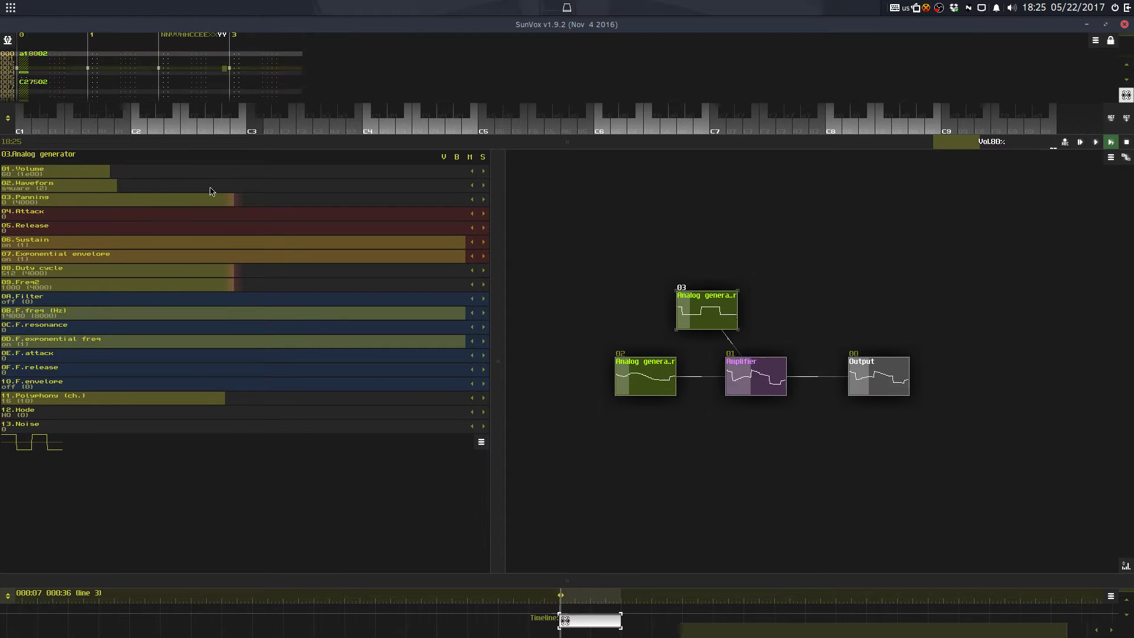
Step: Enlarge the pattern editor and play the pattern while trying out melody notes live on the new square generator
left_click_drag(266, 142, 262, 562)
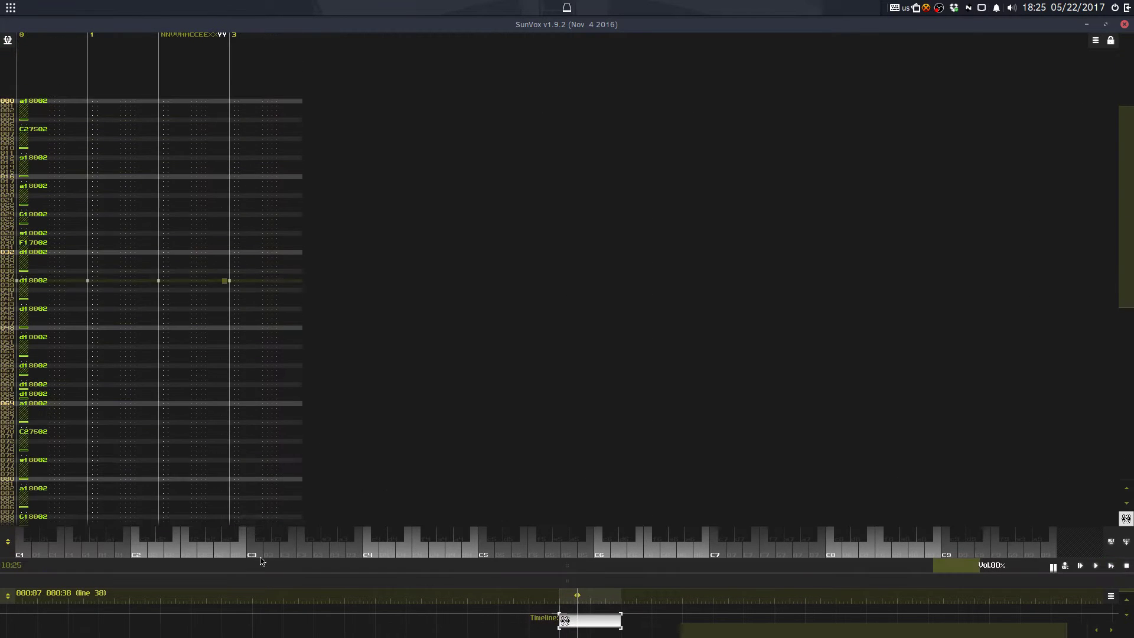
key("F9")
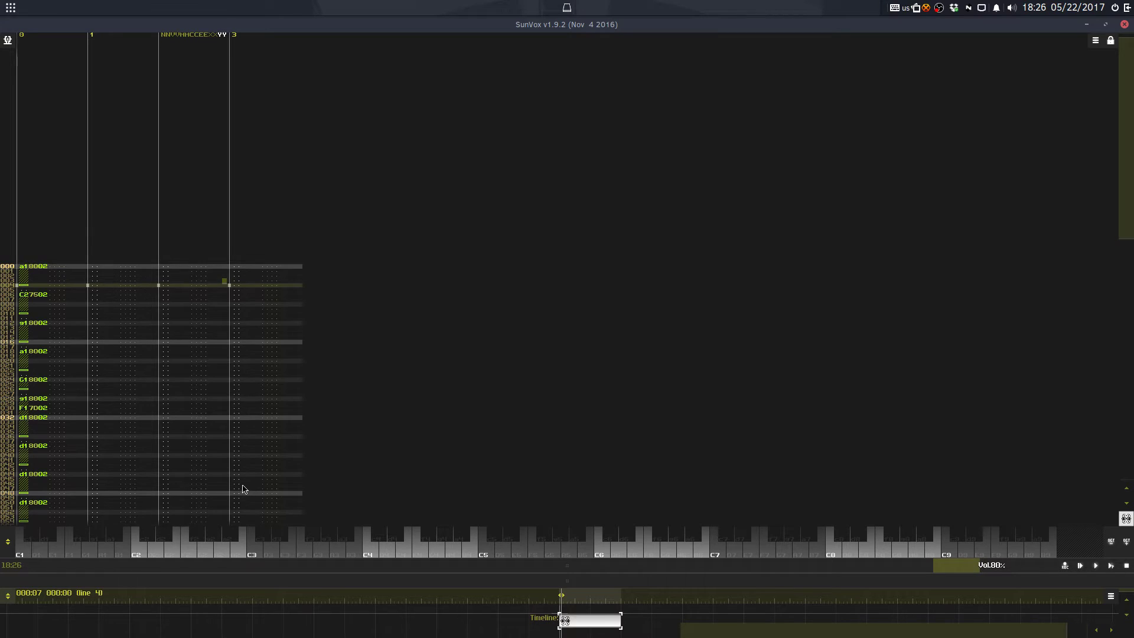
key("j")
key("comma")
key("h")
key("j")
key("b")
key("h")
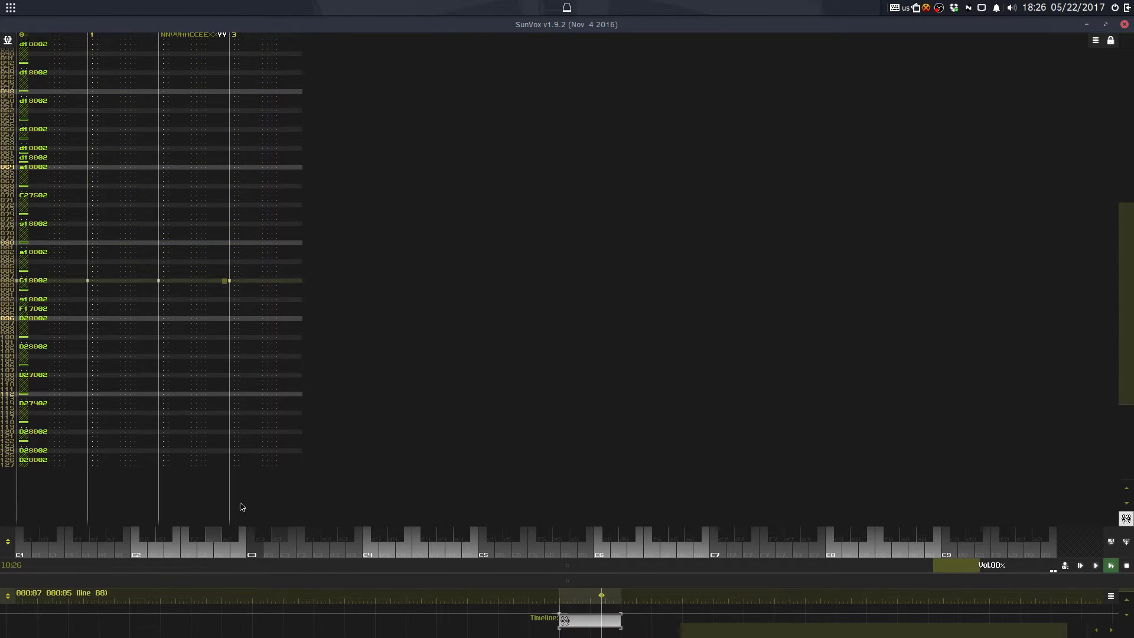
Step: In edit mode, enter a C4 note for module 03 on line 0 of track 1 with a note-off on line 4
left_click_drag(276, 569, 308, 221)
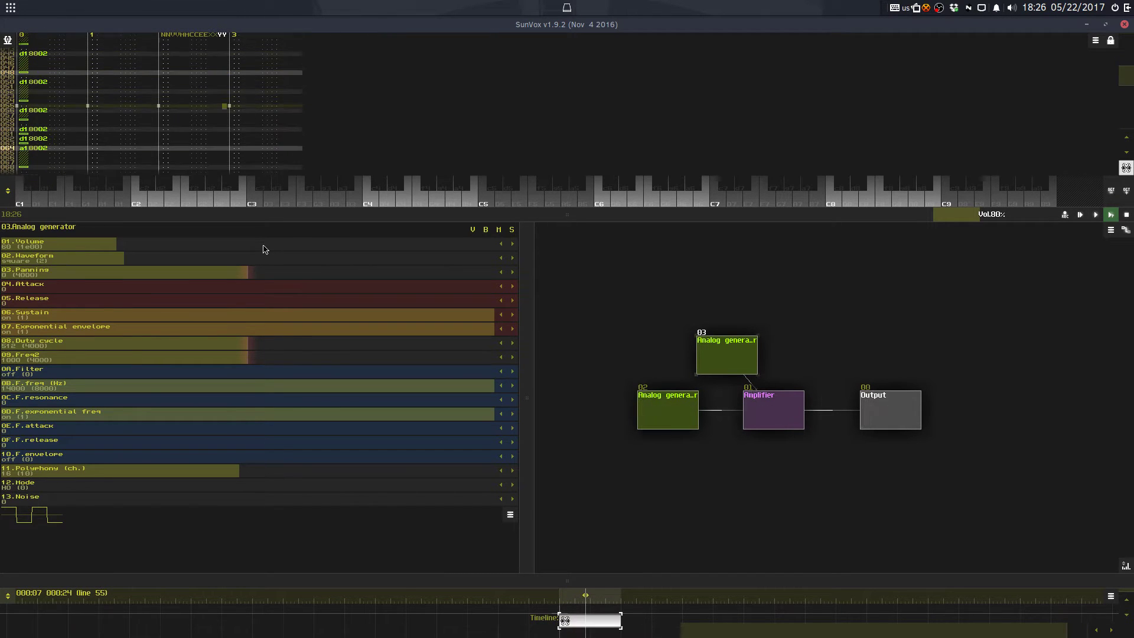
left_click_drag(289, 214, 260, 565)
key("space")
left_click(131, 147)
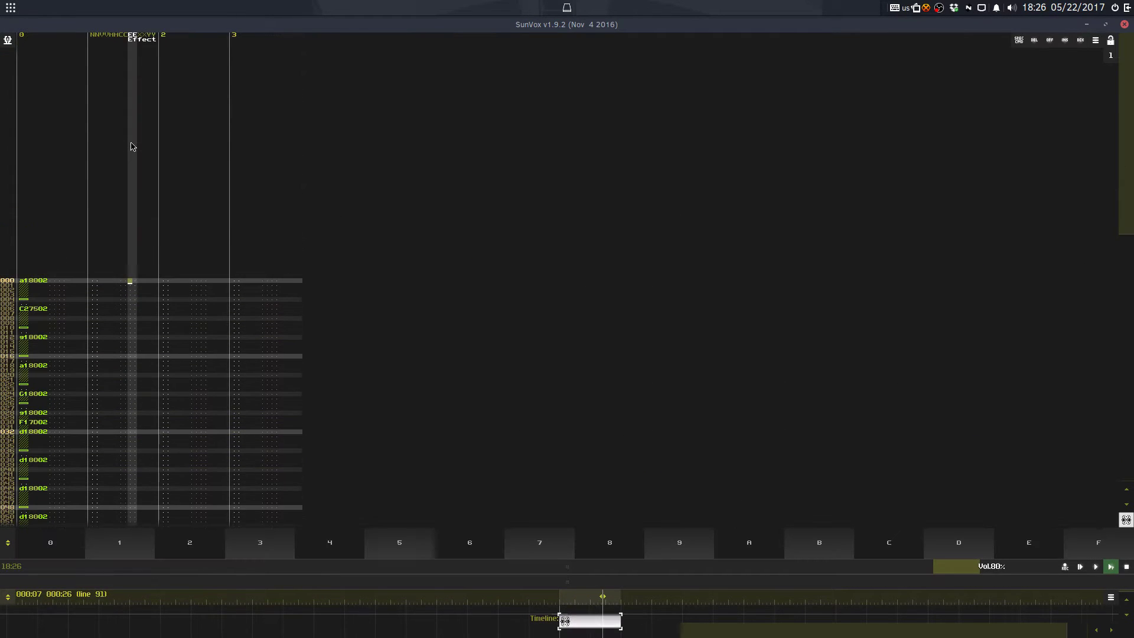
left_click(113, 300)
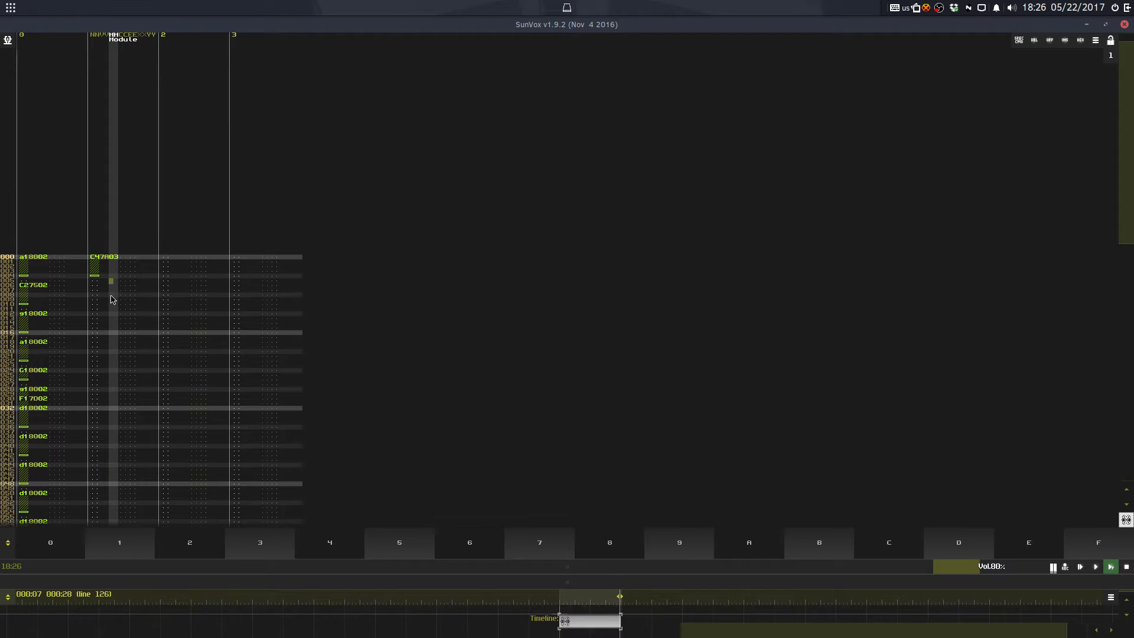
Step: Add a two-note chord for module 03 on line 6, with d4 on track 1 and G4 on track 2
key("Left")
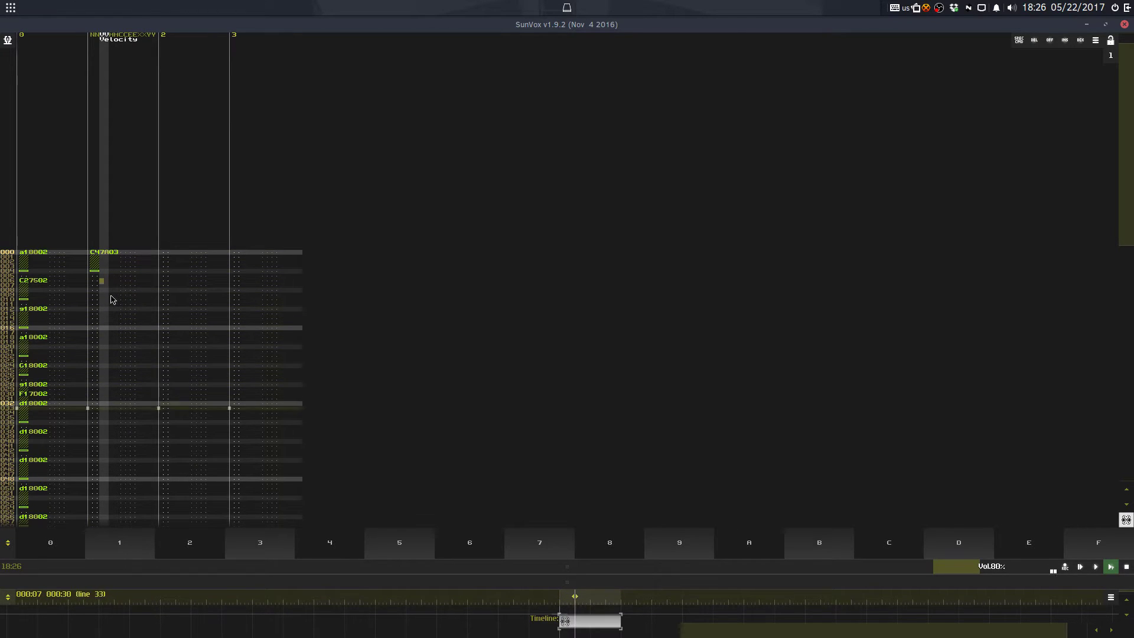
key("d")
left_click(167, 276)
key("b")
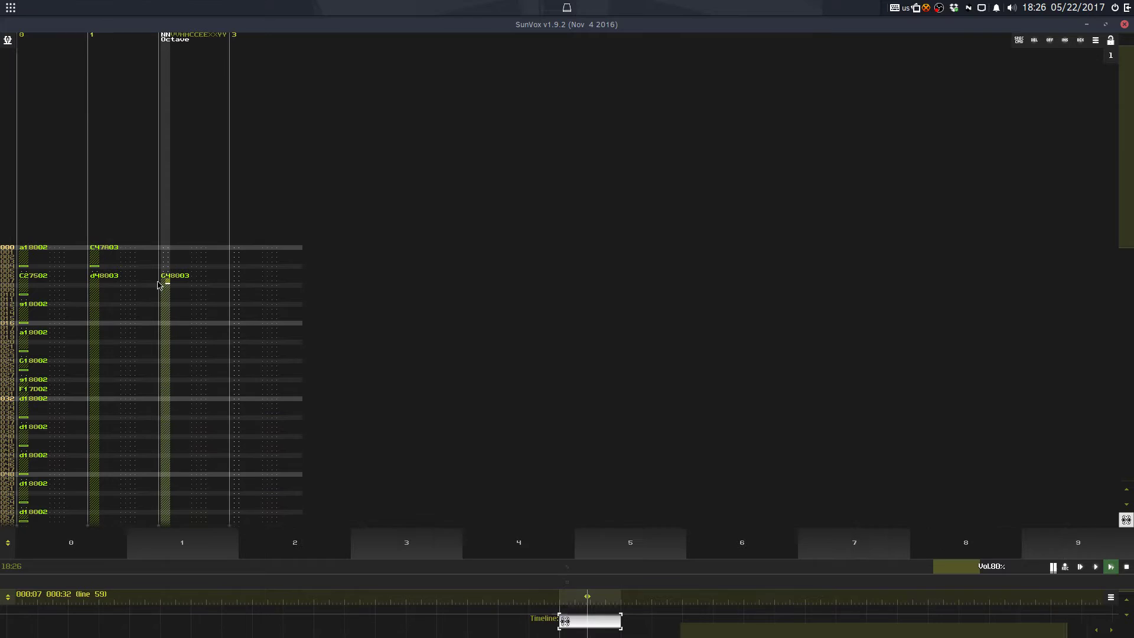
Step: Place note-offs on line 10 of tracks 1 and 2, undoing the misplaced one
left_click(123, 300)
key("Caps_Lock")
key("Up")
key("ctrl+z")
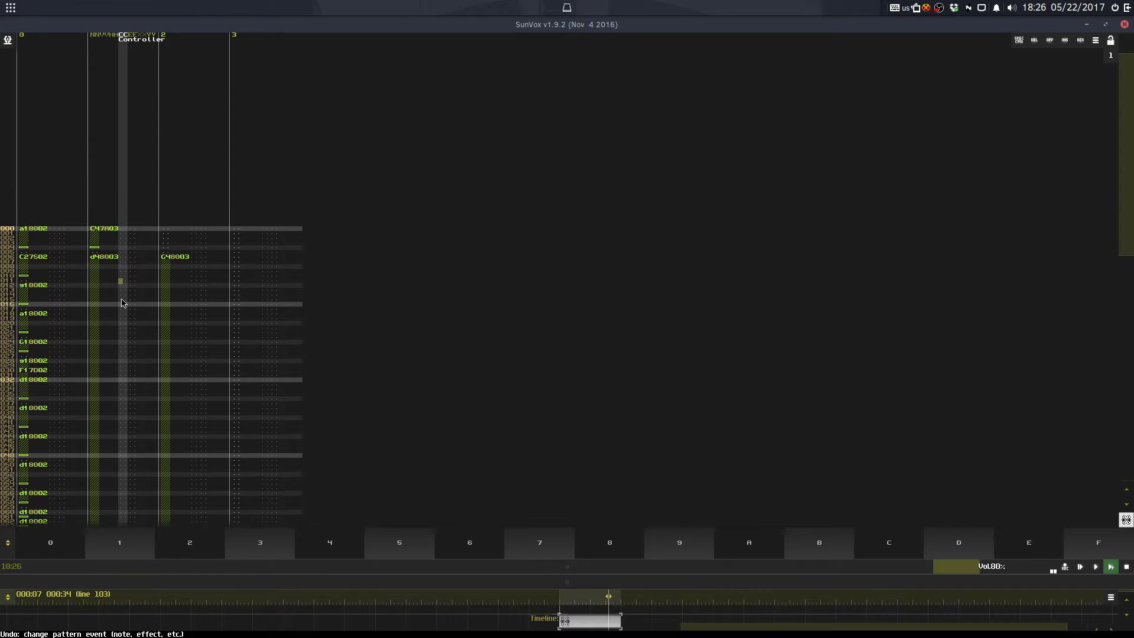
key("Up")
key("Caps_Lock")
key("Tab")
key("1")
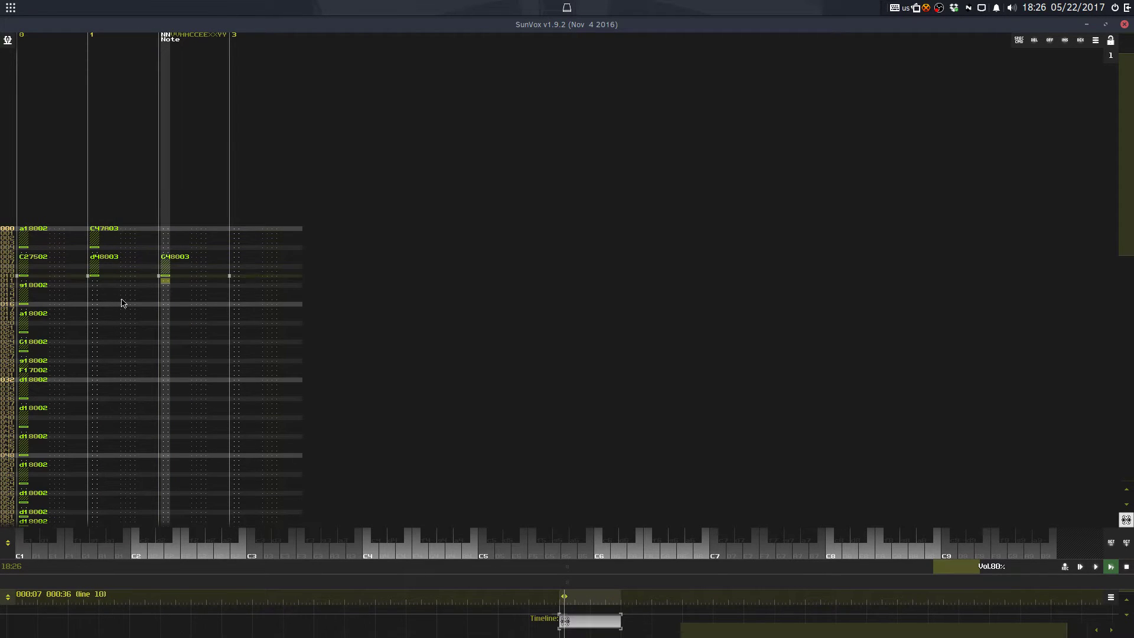
Step: Repeat the lines 0–11 block of tracks 1 and 2 through the rest of the pattern and play it back
left_click_drag(95, 229, 184, 282)
key("ctrl+e")
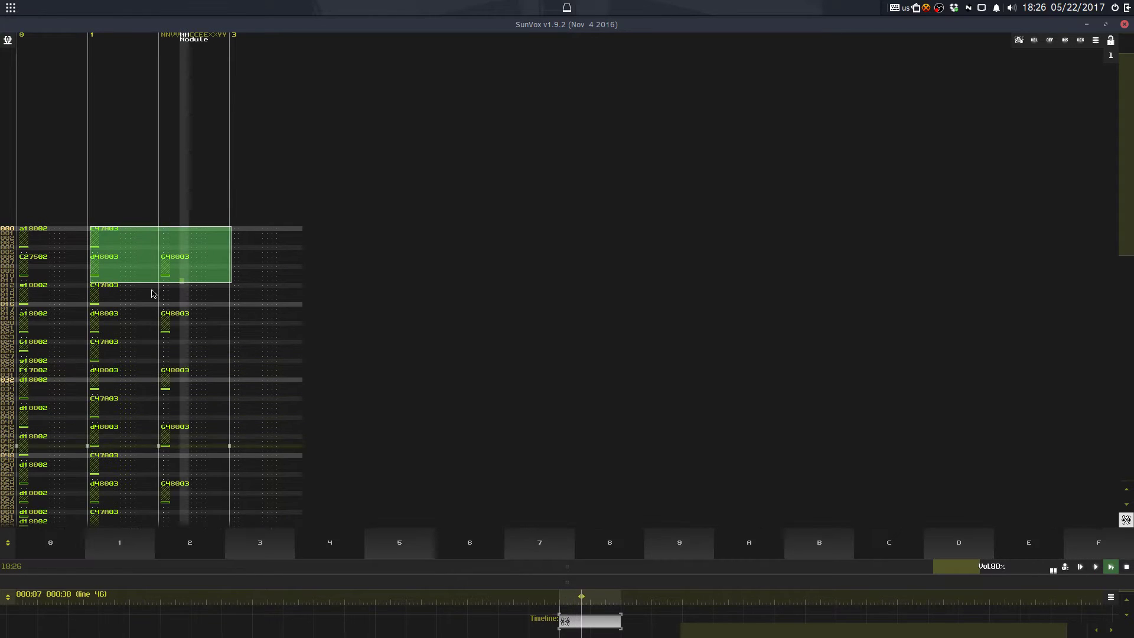
key("F9")
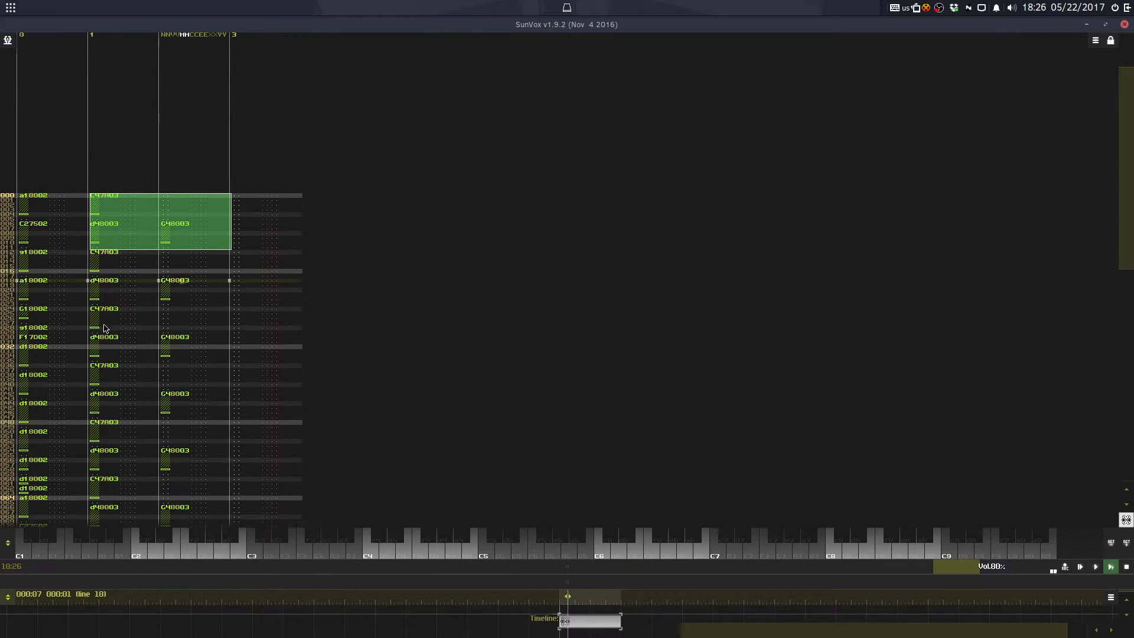
Step: Copy the two-note chord from line 30 to line 28 on tracks 1 and 2, and set line 30 of track 1 to C4
key("space")
left_click_drag(99, 295, 163, 296)
key("ctrl+c")
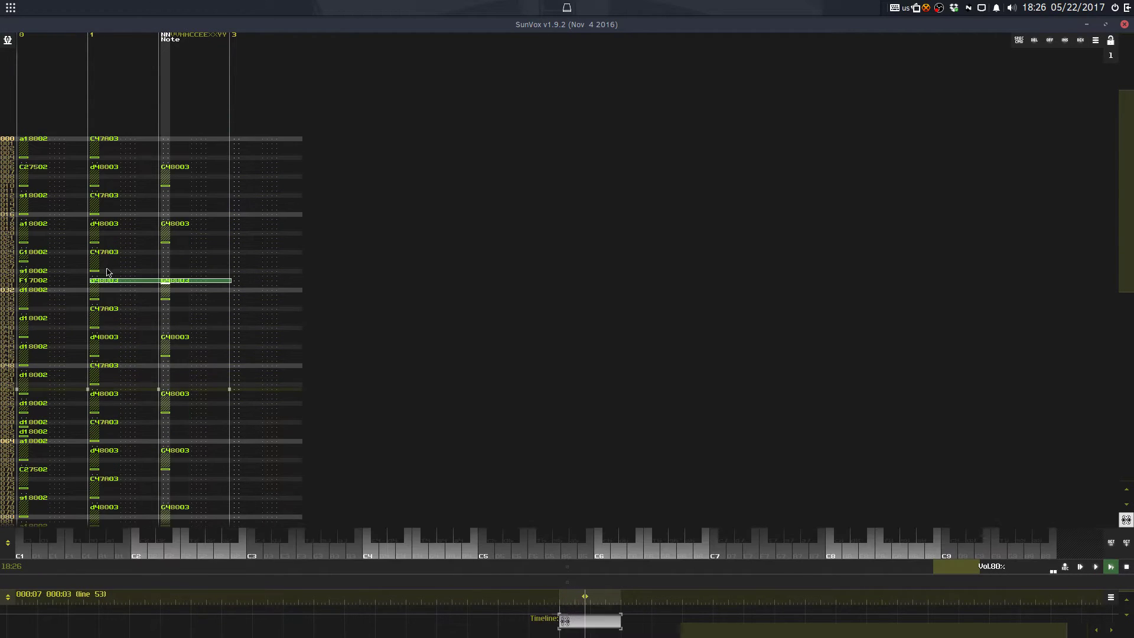
left_click(105, 270)
key("ctrl+v")
key("ctrl+z")
left_click(104, 284)
key("ctrl+v")
scroll(93, 295, "up", 2)
key("Caps_Lock")
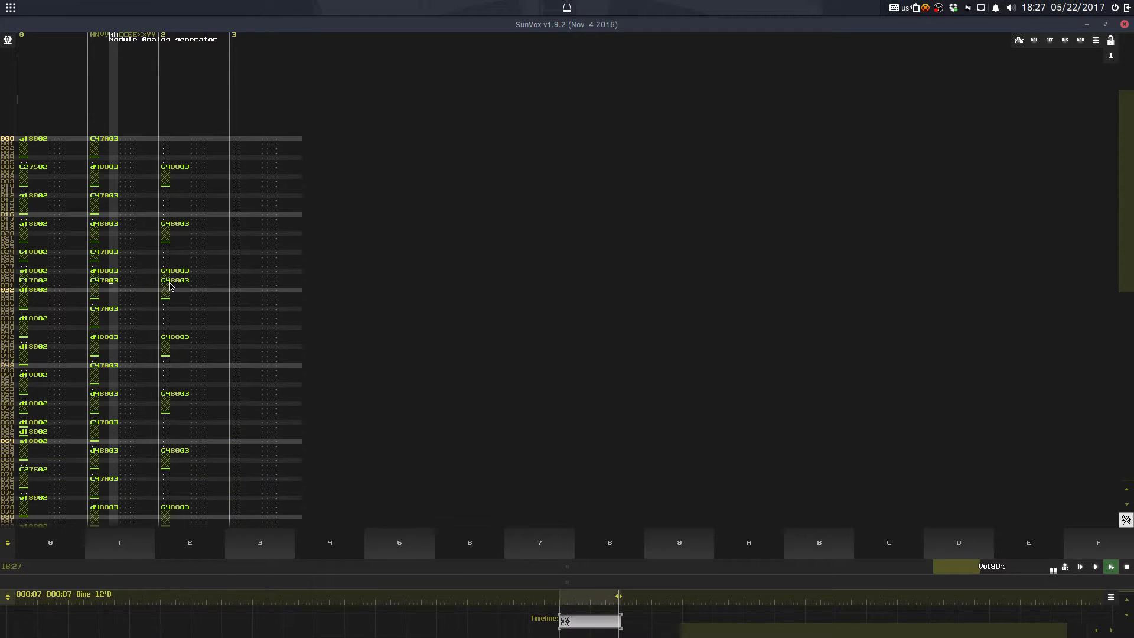
Step: Delete the G4 note on line 30 of track 2 together with its following note-off
left_click(168, 277)
left_click(168, 284)
left_click_drag(168, 276, 167, 310)
key("Delete")
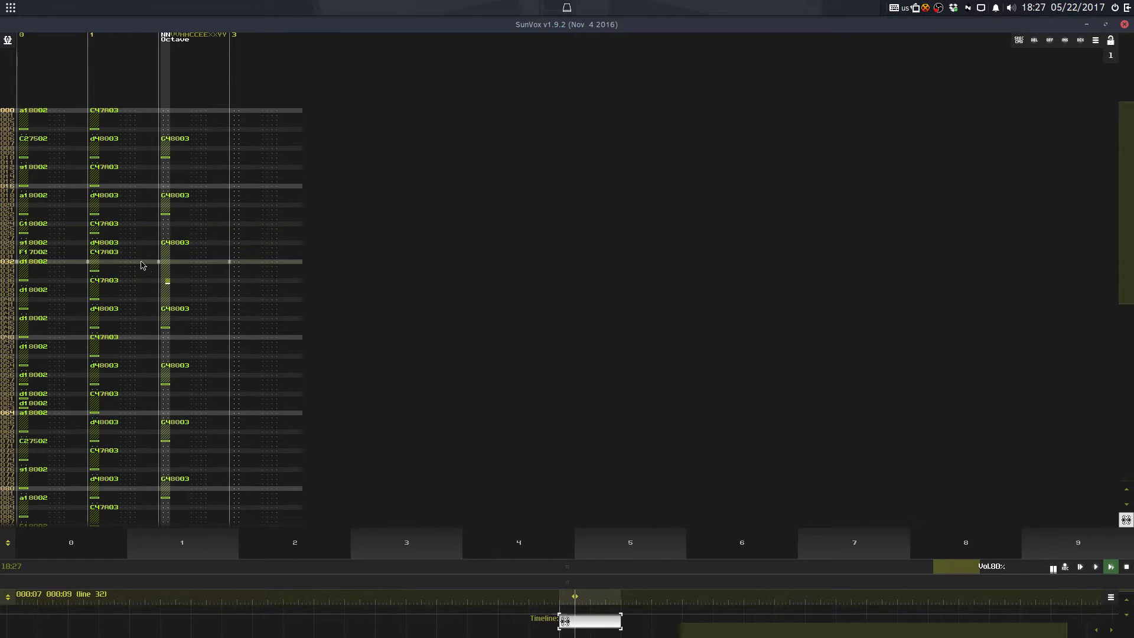
Step: Place note-offs on line 29 of tracks 1 and 2, and repeat lines 0–31 of both tracks through the rest of the pattern
left_click(118, 247)
key("Caps_Lock")
key("Tab")
key("Up")
key("Caps_Lock")
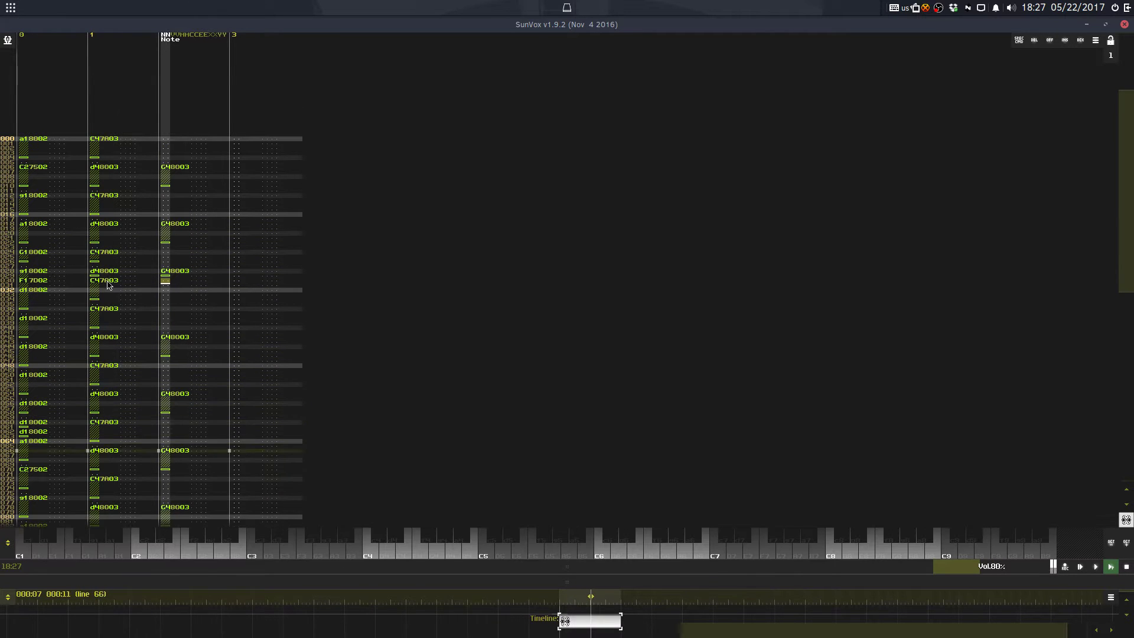
left_click_drag(115, 133, 189, 282)
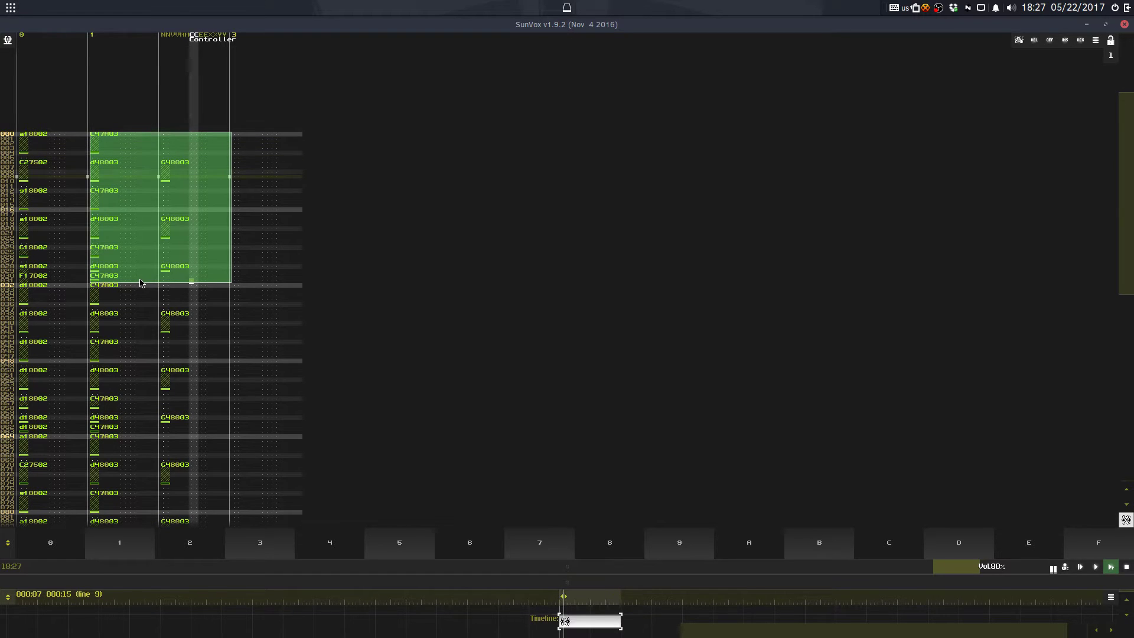
Step: Copy the C4 note from line 0 to line 4 of track 1 and place note-offs on lines 3 and 5
left_click(108, 118)
key("ctrl+c")
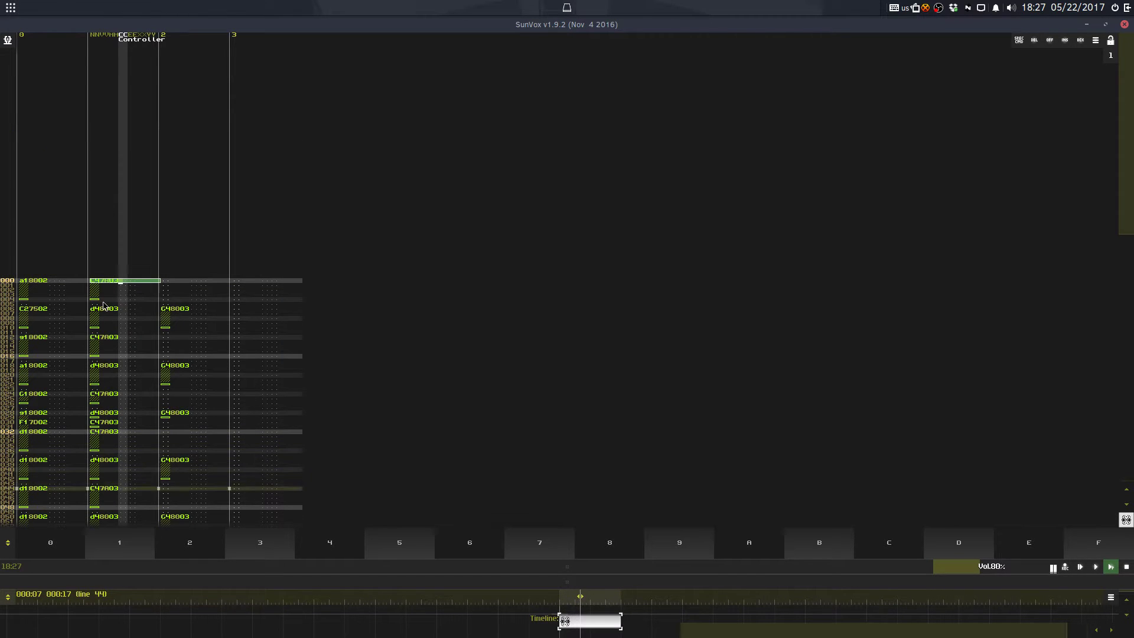
left_click(103, 304)
key("ctrl+v")
key("ctrl+z")
key("Up")
key("ctrl+v")
key("Up")
key("Caps_Lock")
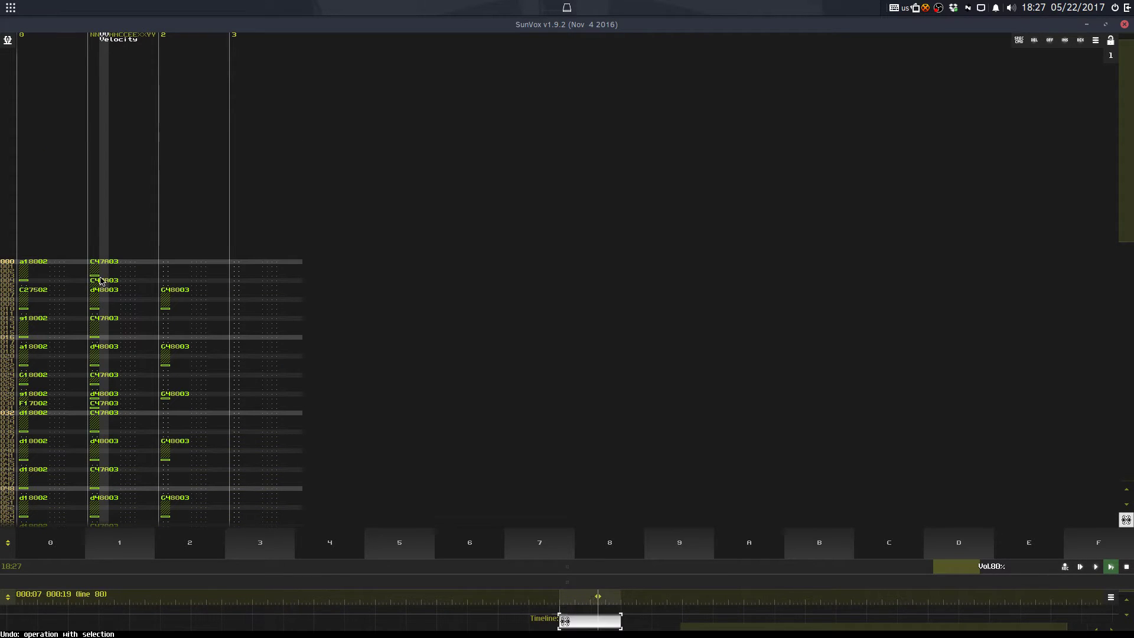
left_click(109, 284)
left_click(109, 284)
Step: Repeat the updated lines 0–31 of tracks 1 and 2 through the rest of the pattern
left_click_drag(119, 254, 201, 403)
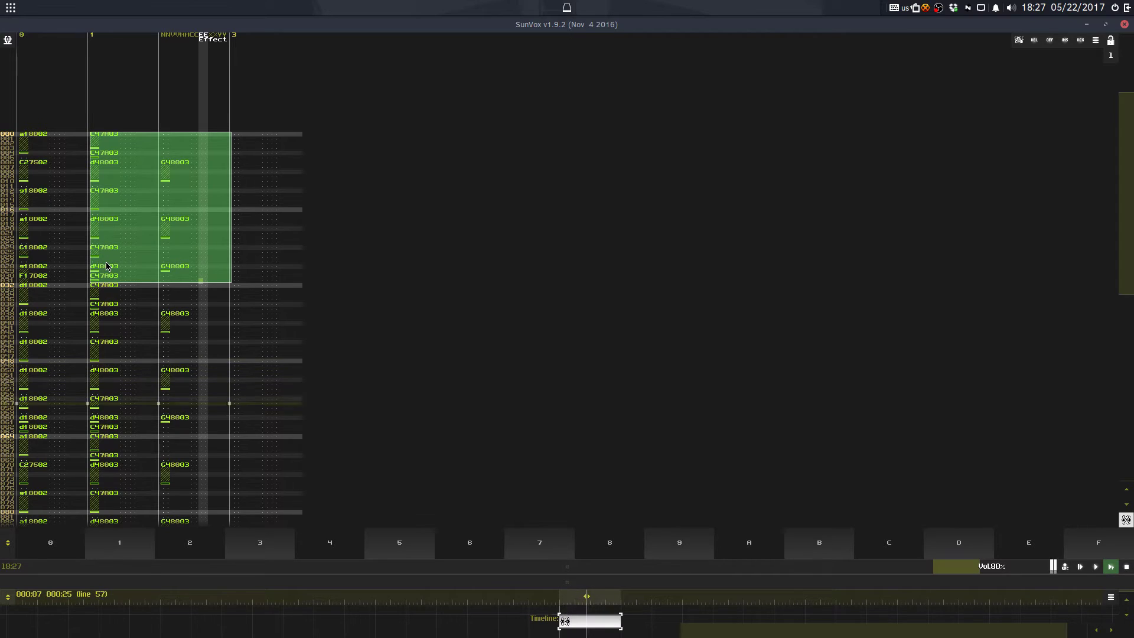
key("space")
key("space")
Step: With edit mode off, audition two-note chord combinations live on the generator to work out the next chord change
key("z")
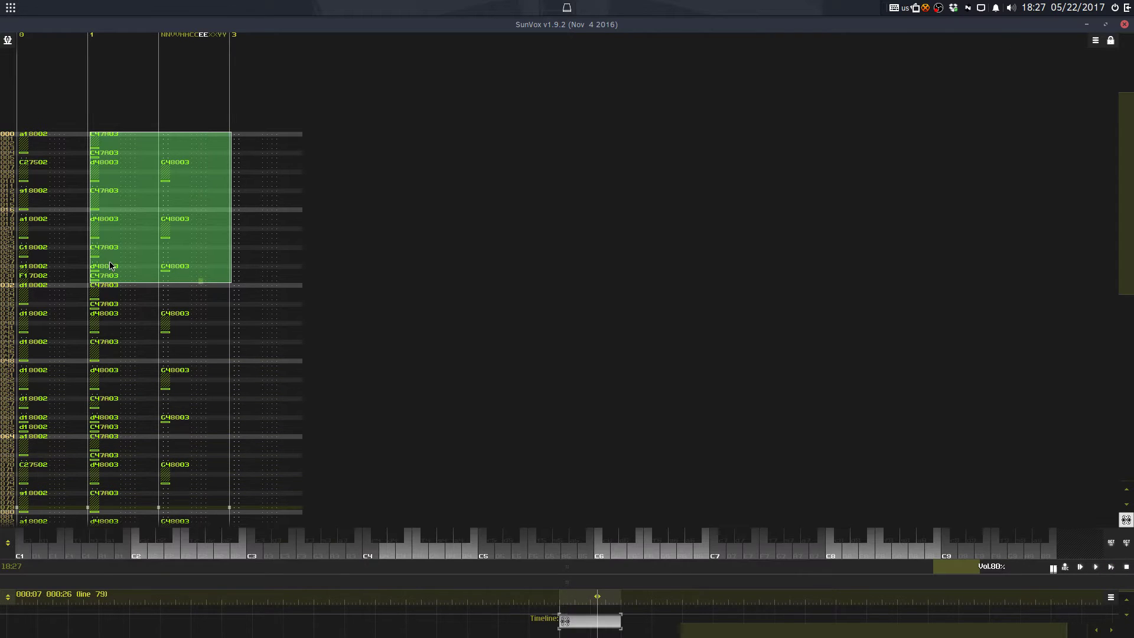
key("d")
key("b")
key("z")
key("d")
key("b")
key("d")
key("b")
key("z")
key("d")
key("b")
key("x")
key("v")
key("x")
key("b")
key("j")
key("h")
key("q")
key("t")
key("q")
key("t")
key("z")
key("b")
key("z")
key("b")
key("d")
key("b")
key("z")
key("d")
key("b")
key("z")
key("d")
key("b")
key("j")
key("t")
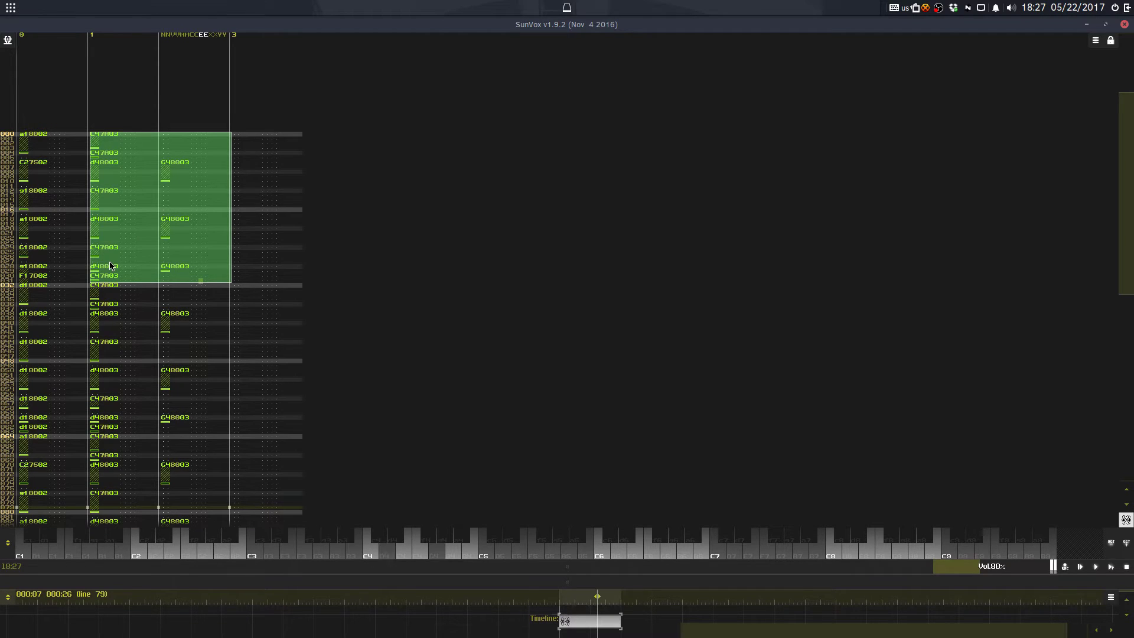
key("j")
key("t")
key("h")
key("q")
key("t")
key("h")
key("b")
key("z")
key("q")
key("t")
key("q")
key("t")
key("h")
key("t")
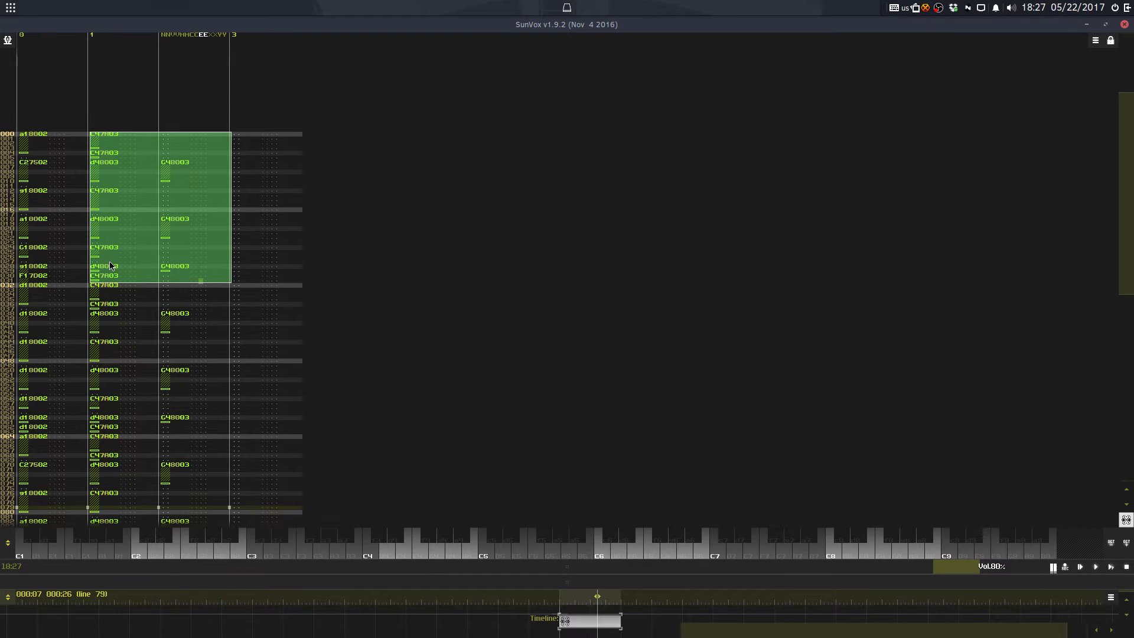
key("q")
key("q")
key("t")
key("j")
key("t")
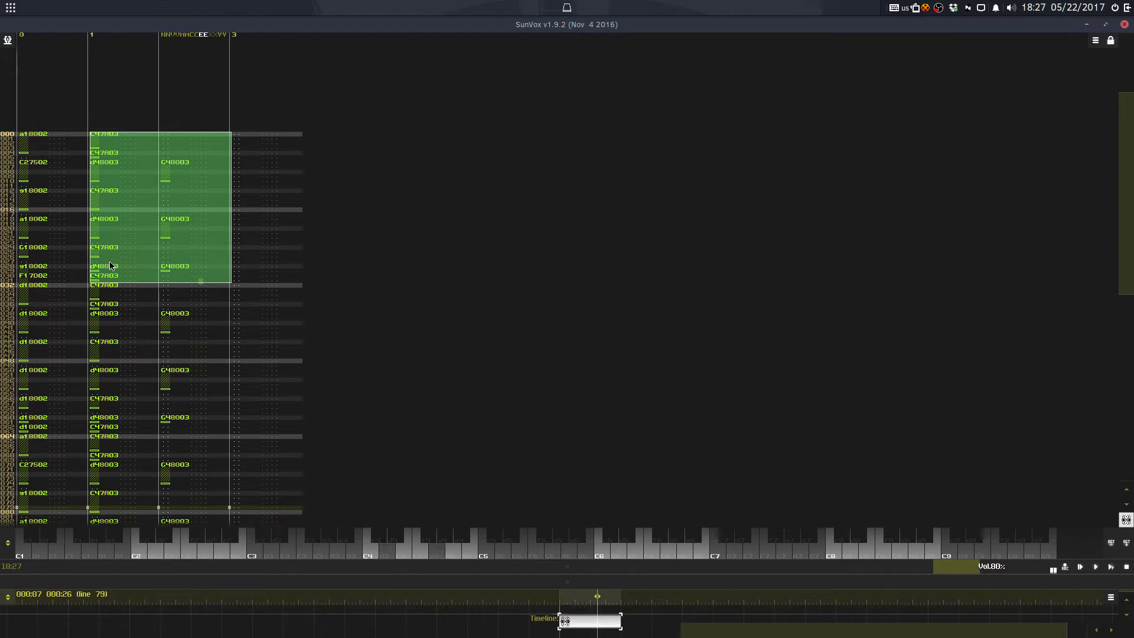
key("w")
key("j")
key("t")
key("q")
key("h")
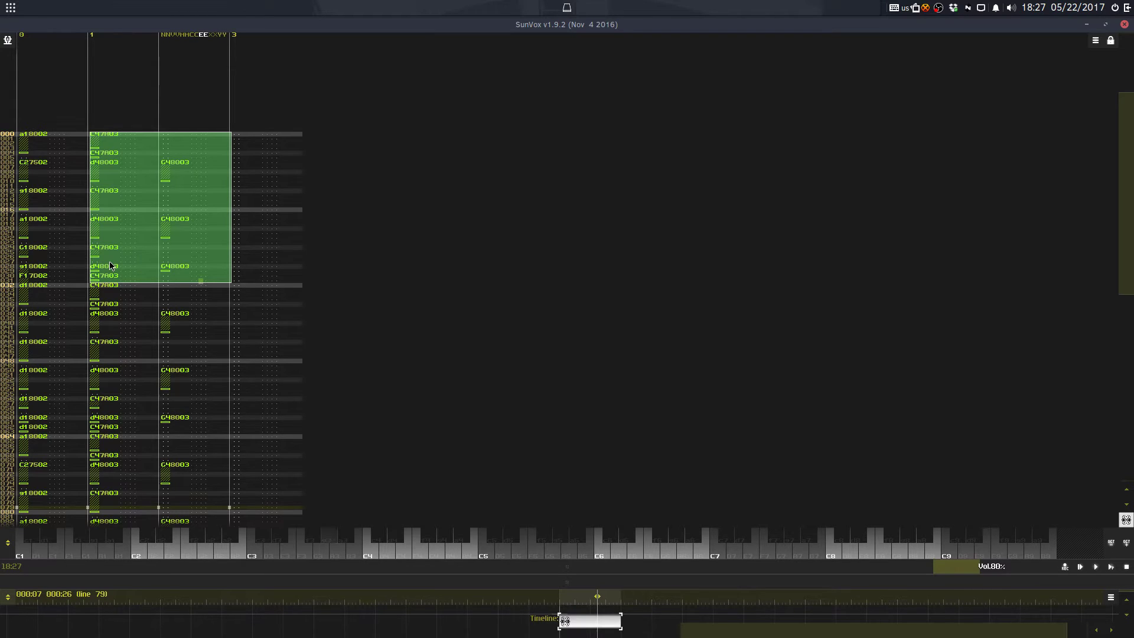
key("b")
key("b")
key("b")
key("z")
key("x")
key("x")
key("b")
Step: In edit mode, replace the C4 notes on lines 32 and 36 of track 1 with a3
key("space")
left_click(101, 285)
key("j")
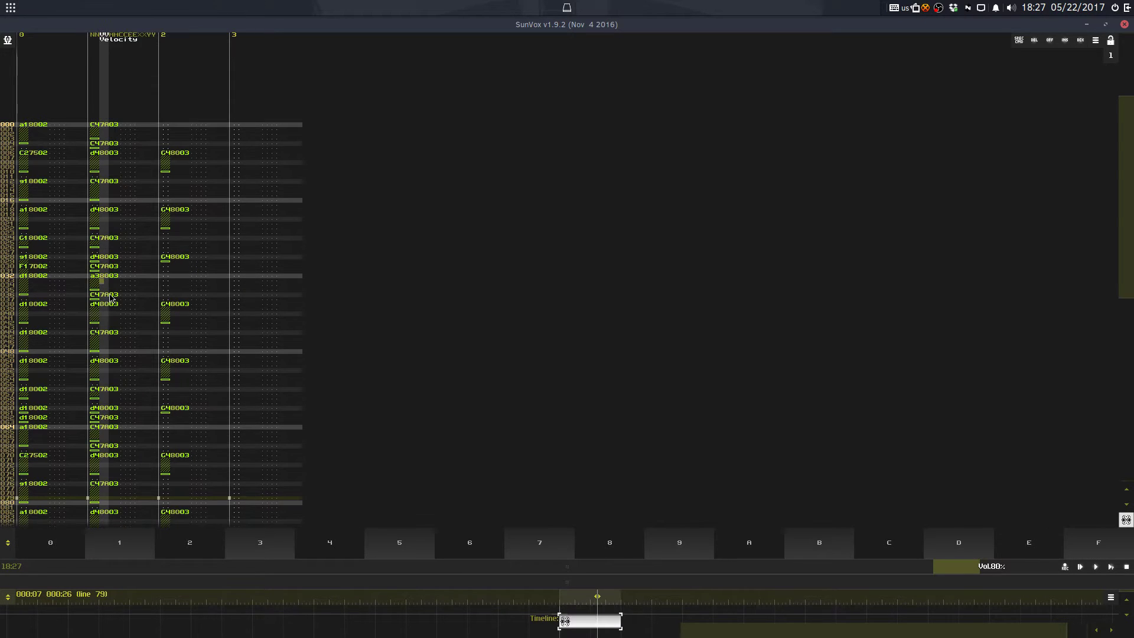
left_click(111, 295)
key("j")
Step: Try C4 on line 38 of track 1, then set that note to D4
left_click(110, 286)
key("z")
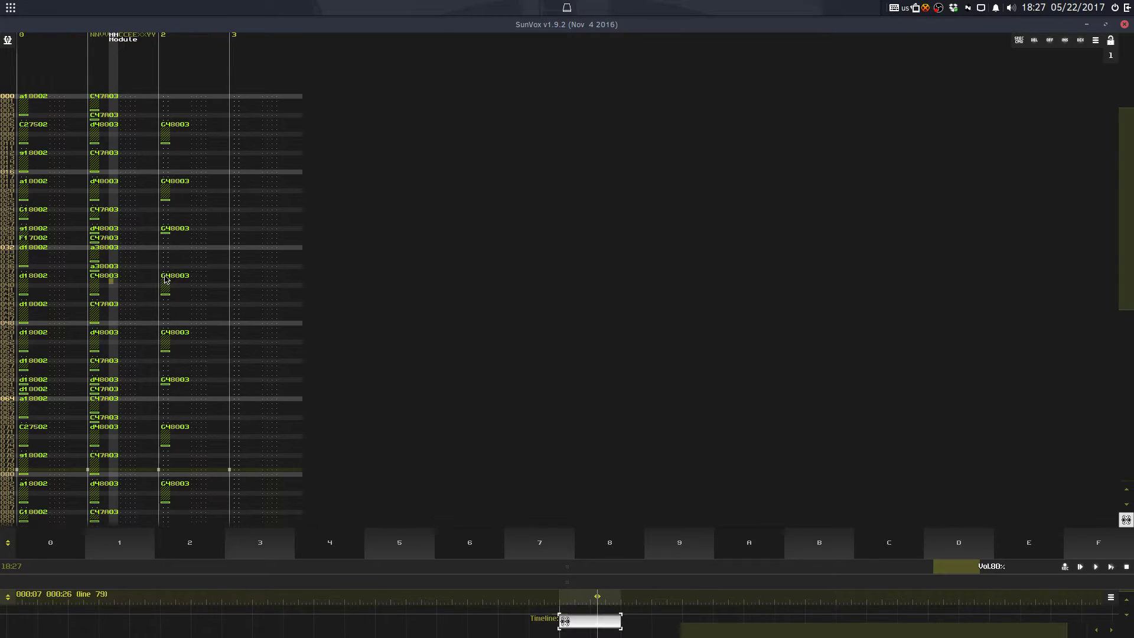
key("Left")
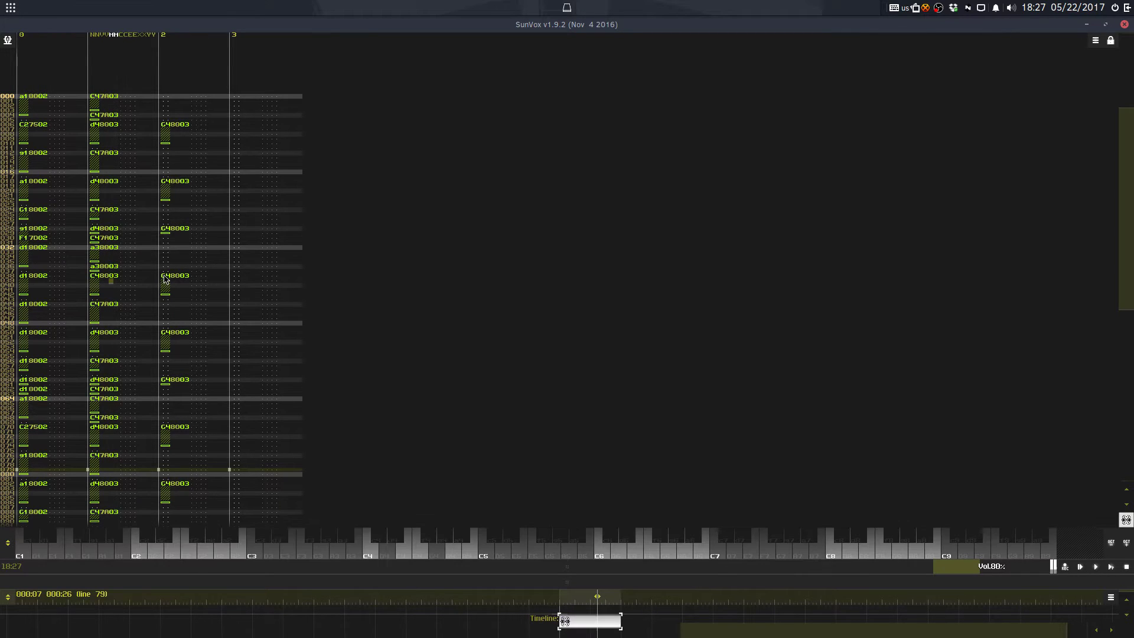
key("Right")
left_click(141, 276)
key("x")
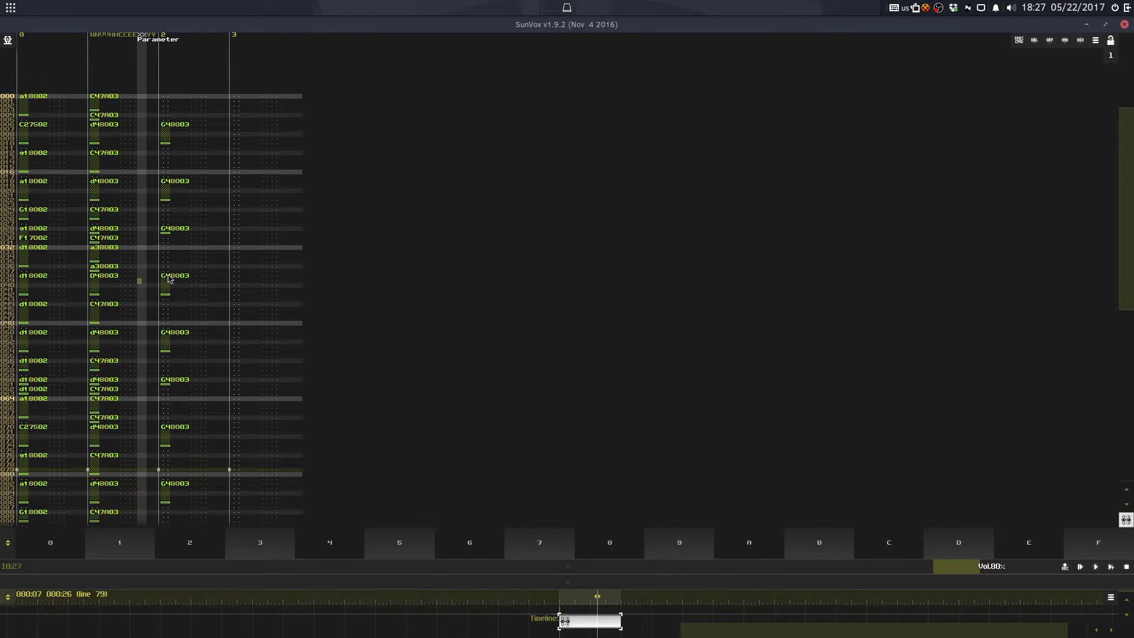
left_click(167, 278)
Step: Set the track 1 note on line 44 to a3 and move its note-off to line 47
left_click_drag(108, 254, 110, 293)
left_click(102, 309)
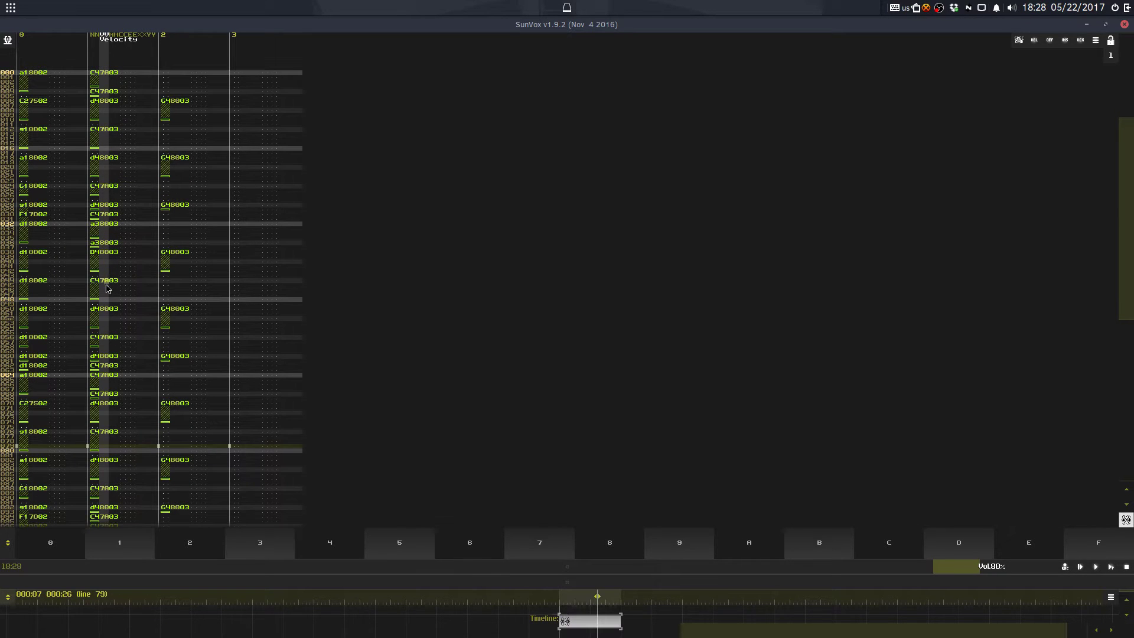
left_click(98, 299)
key("Delete")
key("Delete")
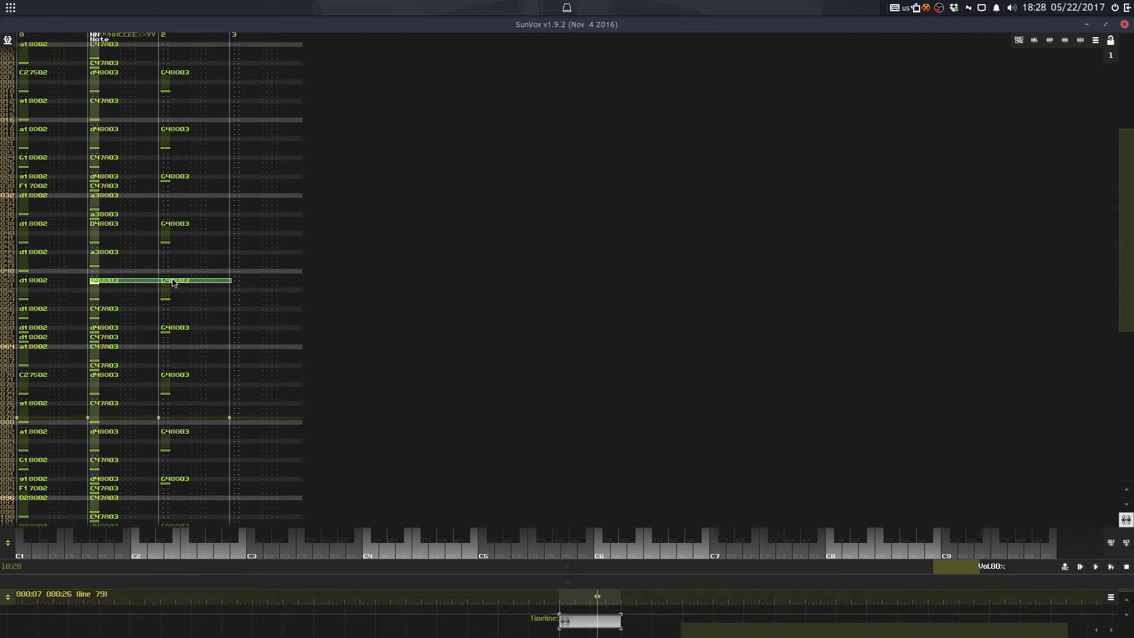
Step: Set track 1 to D4 on line 50 and a3 on line 56
left_click(133, 253)
left_click(107, 338)
type("a38003")
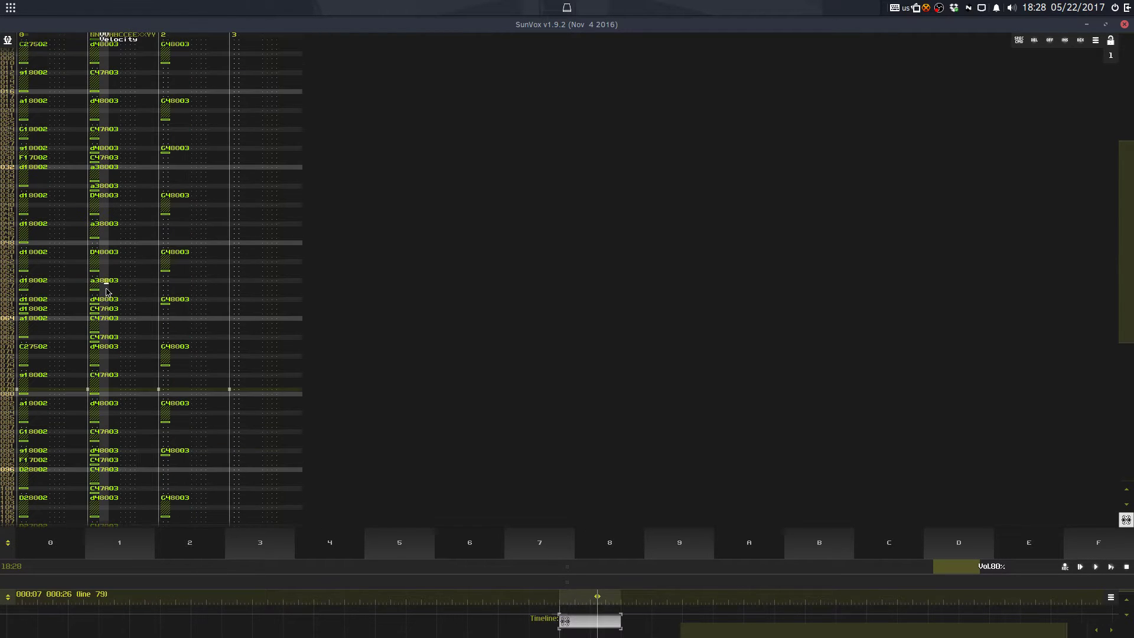
Step: Set track 1 to D4 on line 60 and a3 on line 62, and play the pattern to check the change
left_click(162, 255)
left_click(103, 328)
key("ctrl+v")
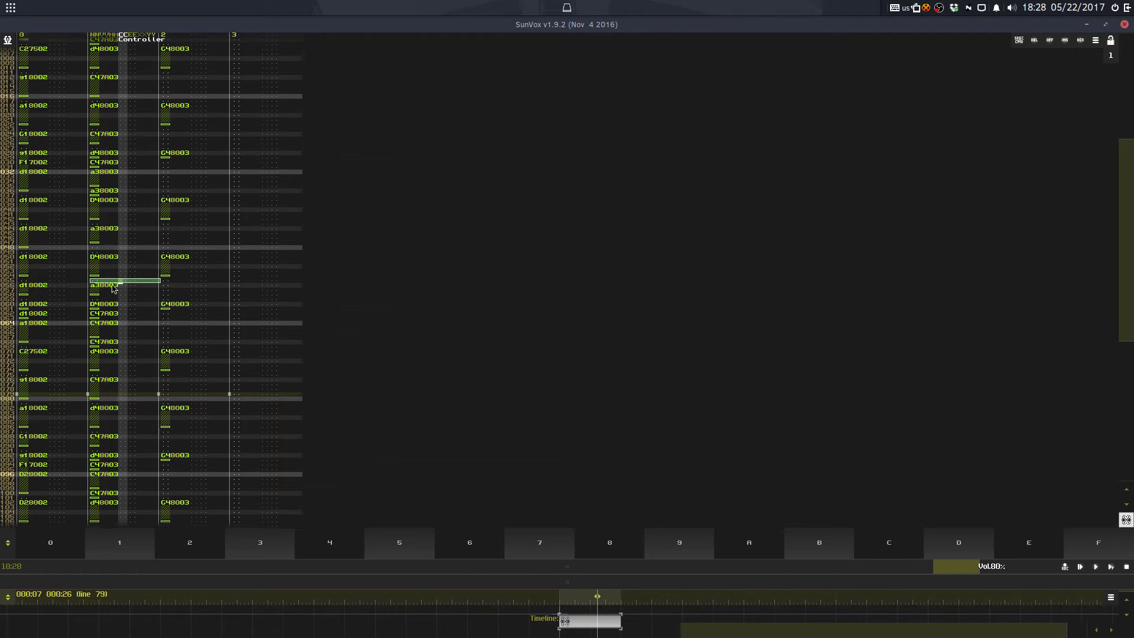
left_click(114, 286)
left_click(102, 308)
key("Return")
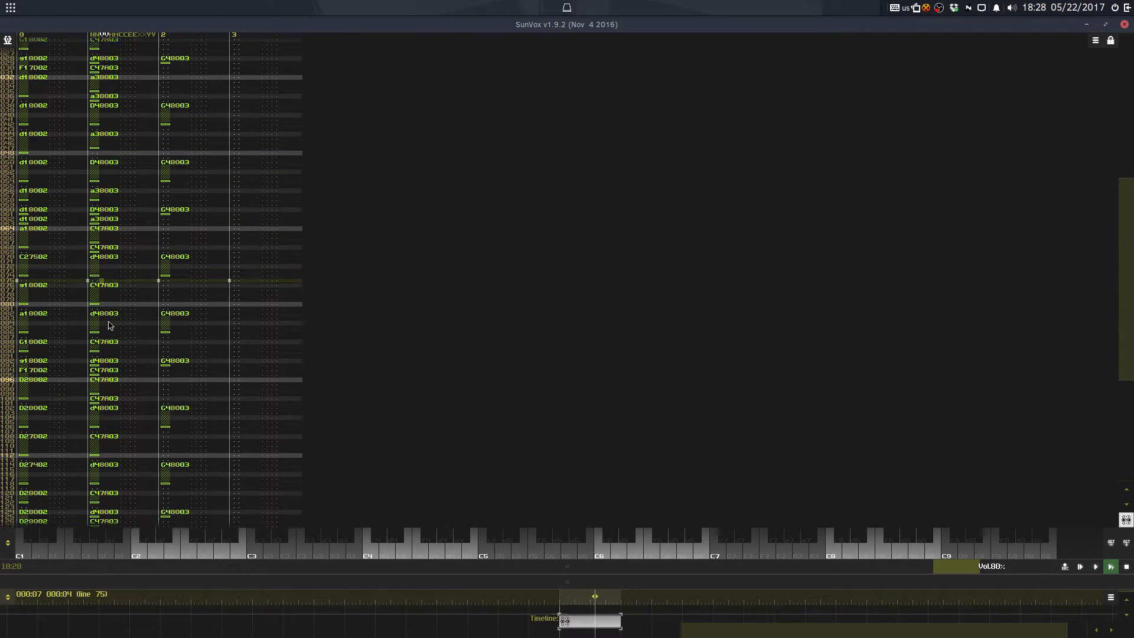
key("space")
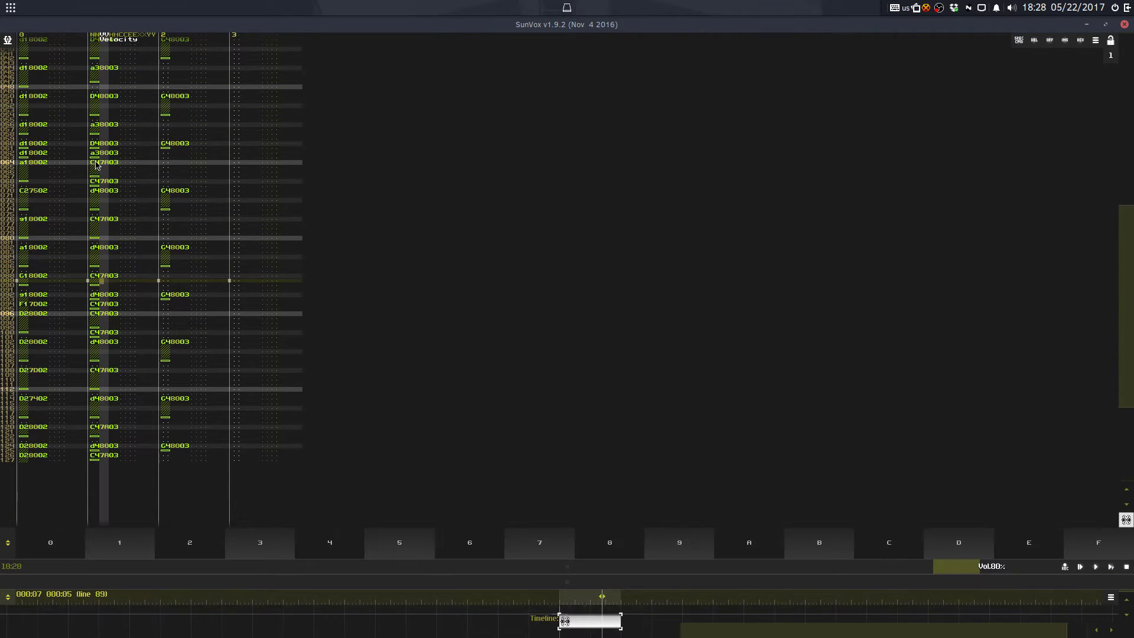
Step: Try f3 on line 64 of track 1, set it to g3 instead, and remove the repeated C4 on line 68
scroll(151, 123, "up", 5)
key("g")
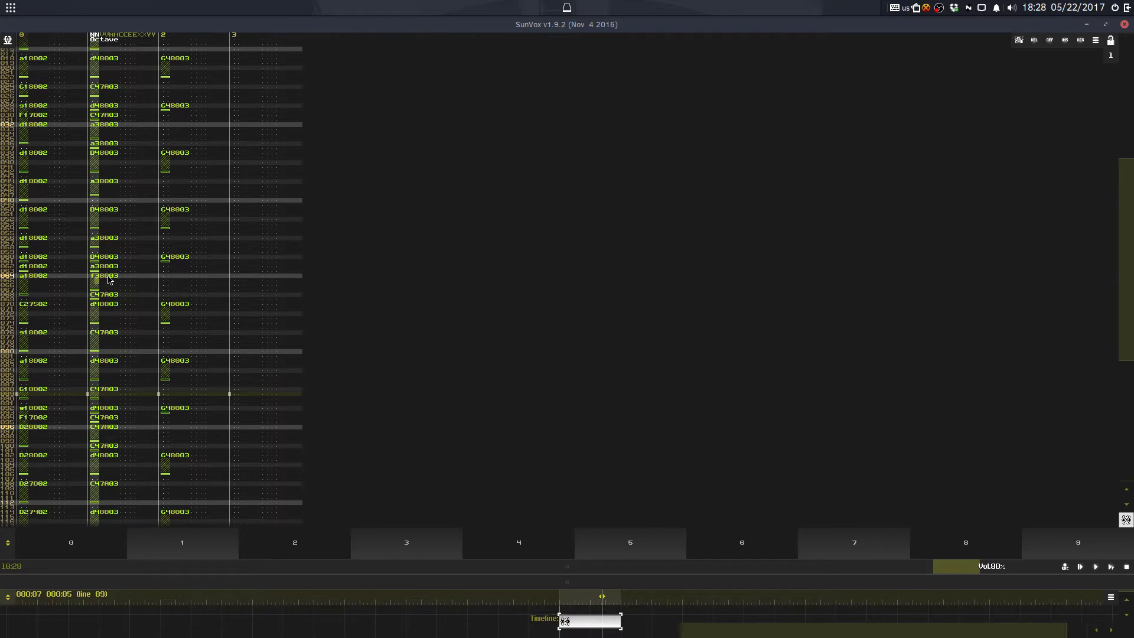
key("Up")
key("space")
scroll(109, 280, "down", 1)
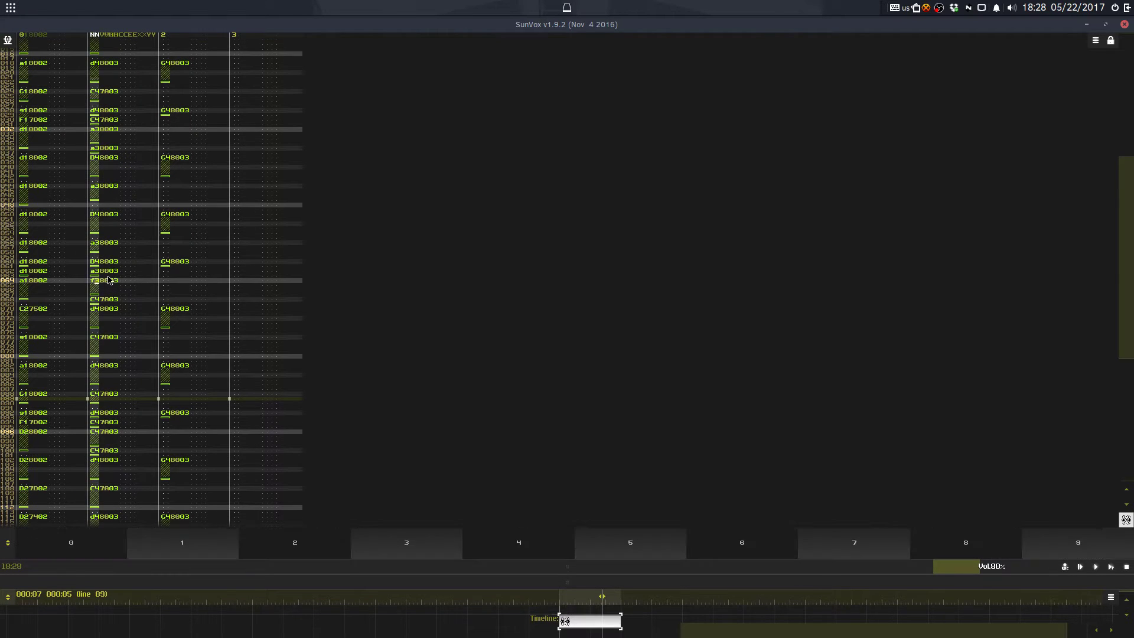
left_click(115, 280)
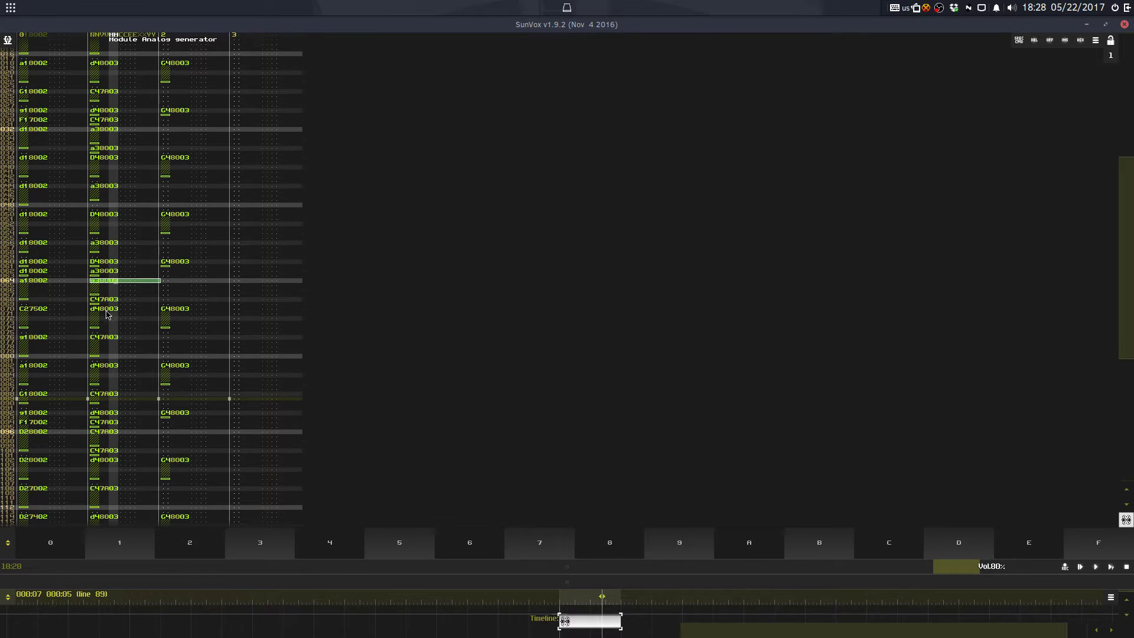
scroll(108, 315, "down", 2)
left_click(115, 275)
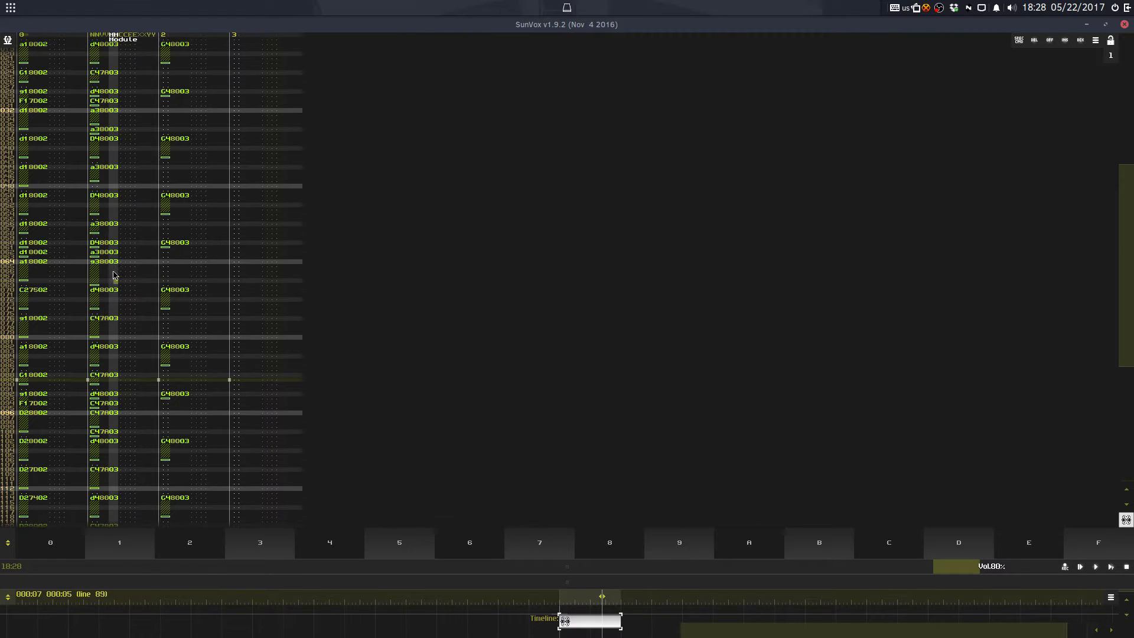
Step: Replace the C4 notes on lines 76, 88 and 94 of track 1 with g3
left_click(105, 309)
scroll(105, 309, "down", 4)
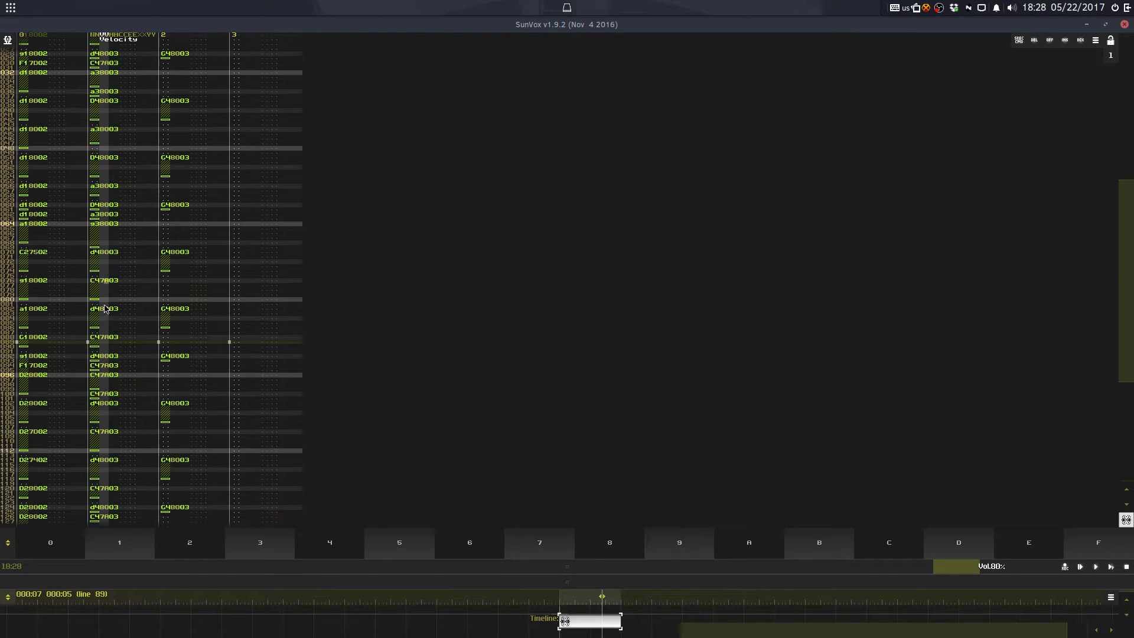
scroll(105, 341, "down", 9)
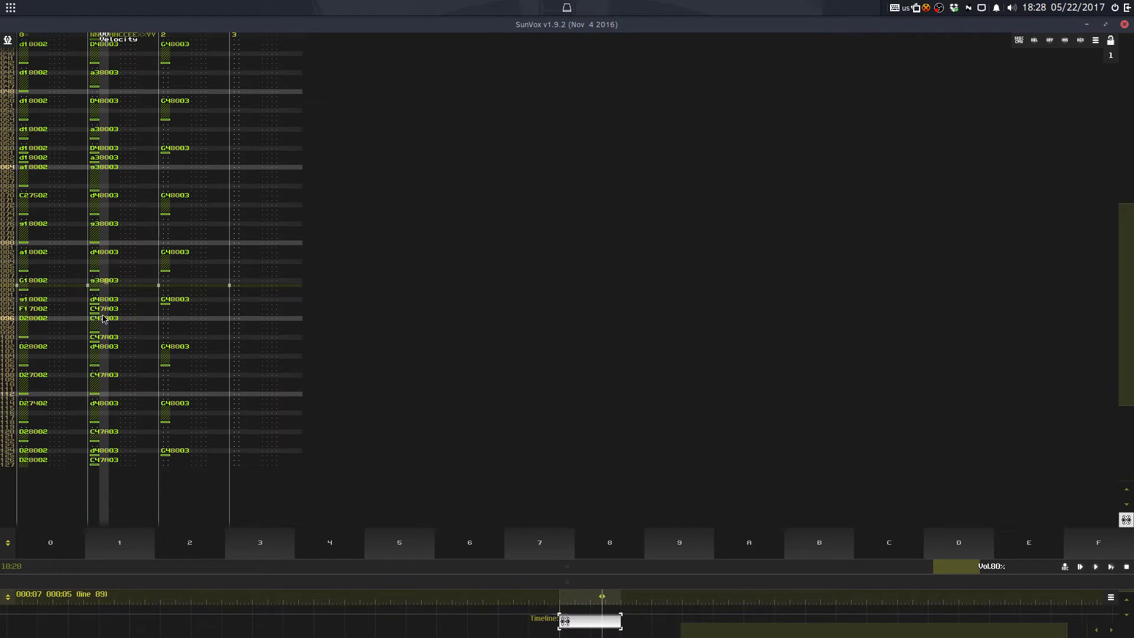
scroll(105, 158, "up", 8)
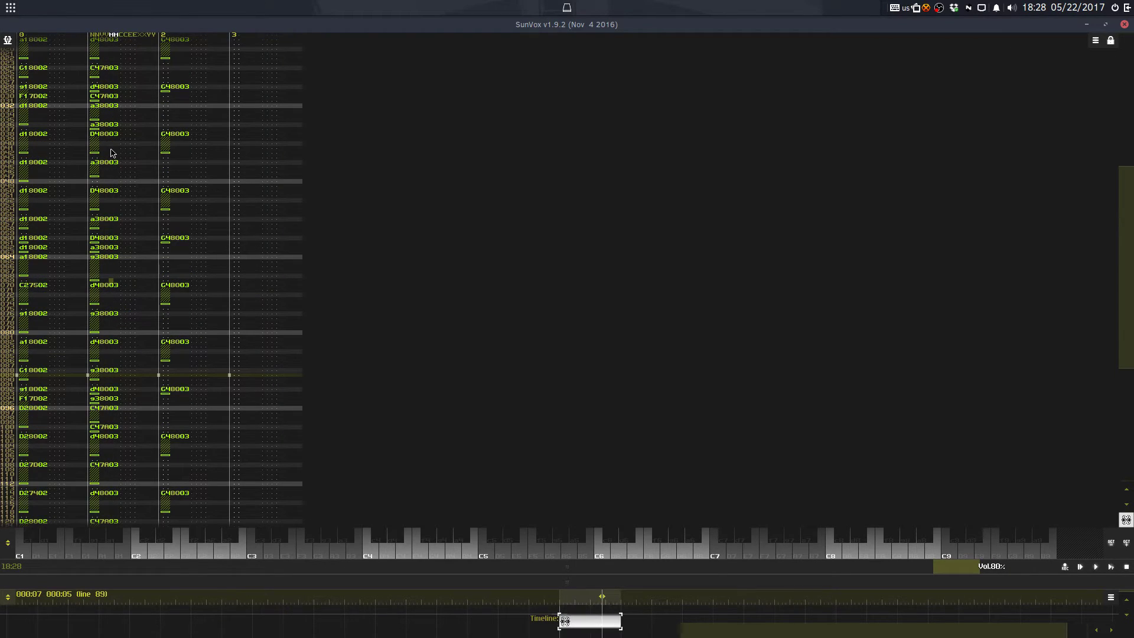
Step: Audition C and G live, and replace the d4 notes on lines 70 and 82 of track 1 with C4
key("z")
key("b")
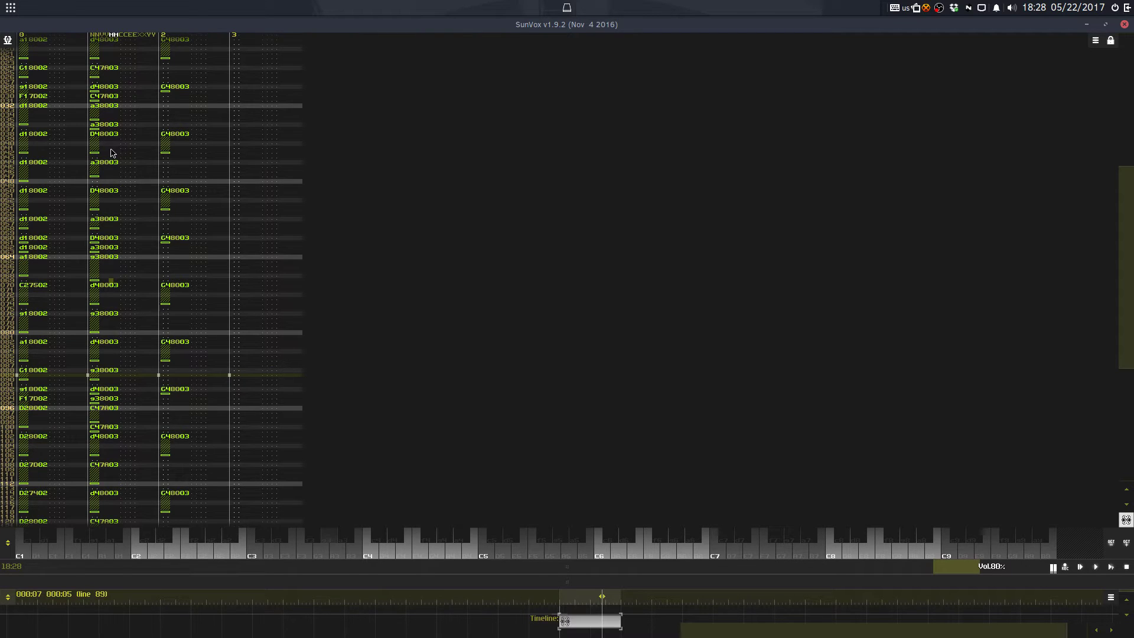
left_click(112, 153)
left_click(107, 285)
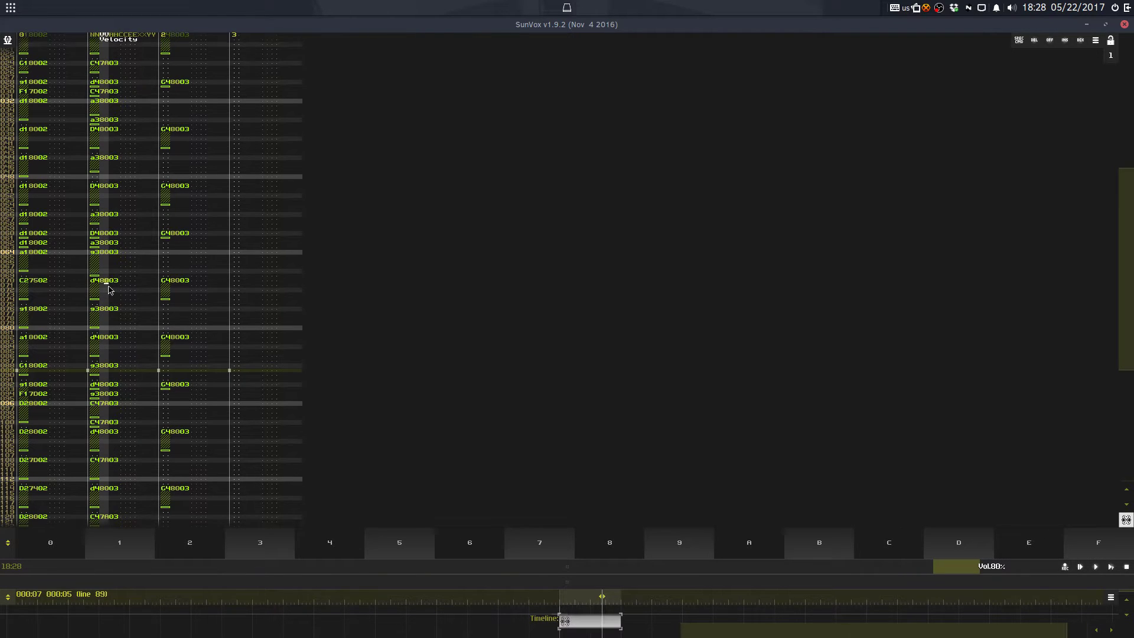
left_click(107, 284)
left_click(106, 276)
left_click(104, 340)
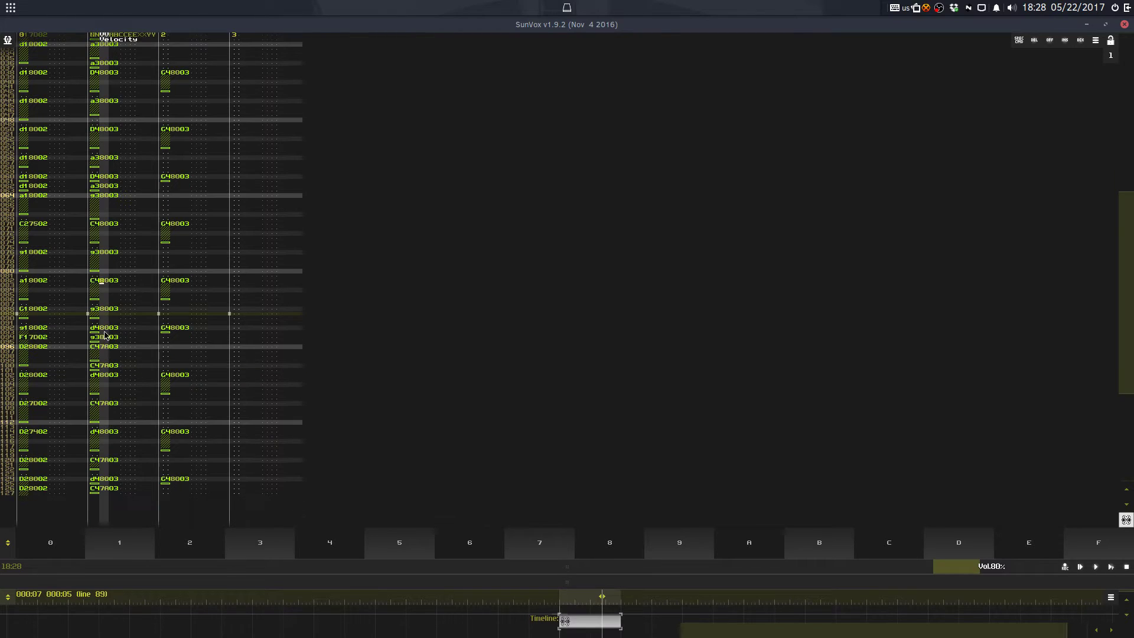
Step: Replace the d4 notes on lines 92, 102, 114 and 124 of track 1 with C4, and play the pattern
key("ctrl+z")
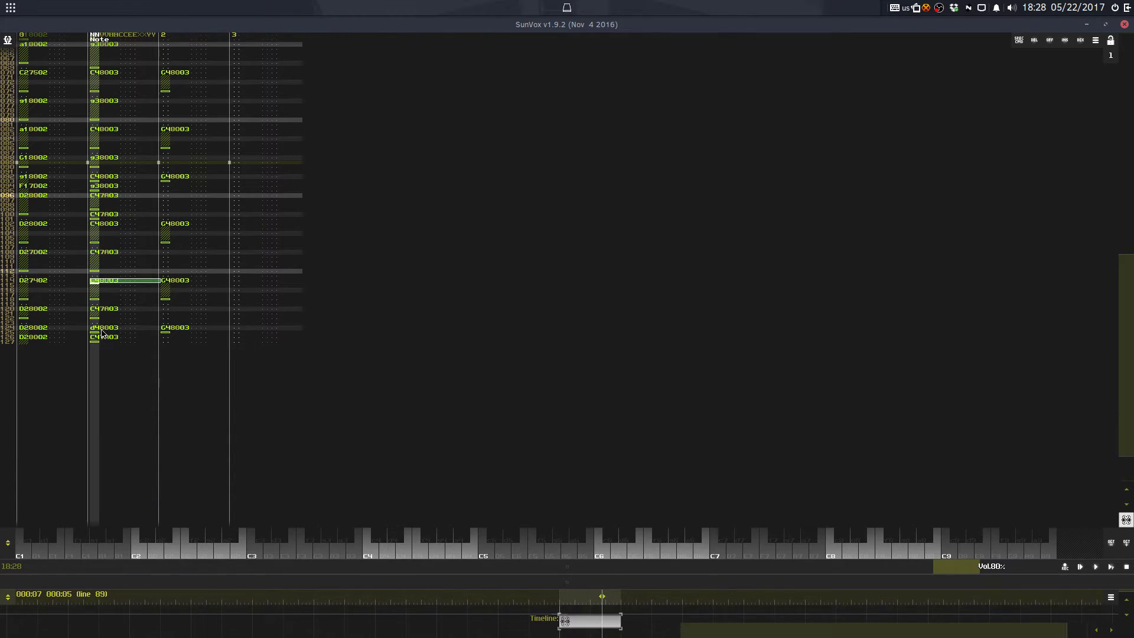
key("Return")
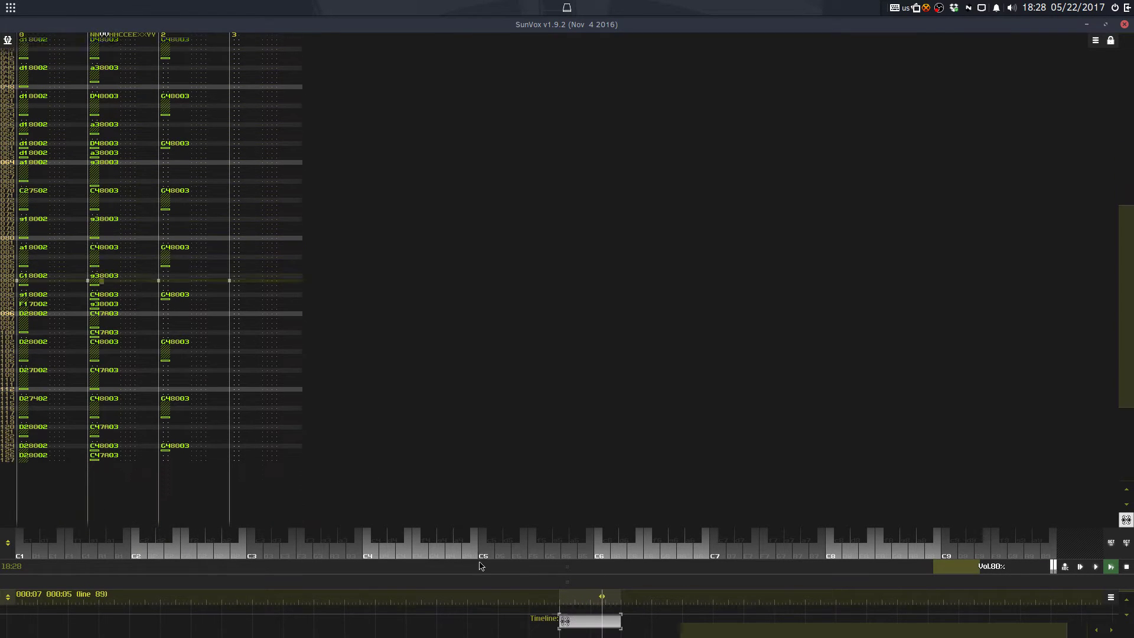
left_click_drag(481, 573, 488, 491)
key("space")
Step: Copy lines 64 to 95 of tracks 1 and 2 over the notes on lines 96 to 127
left_click(103, 162)
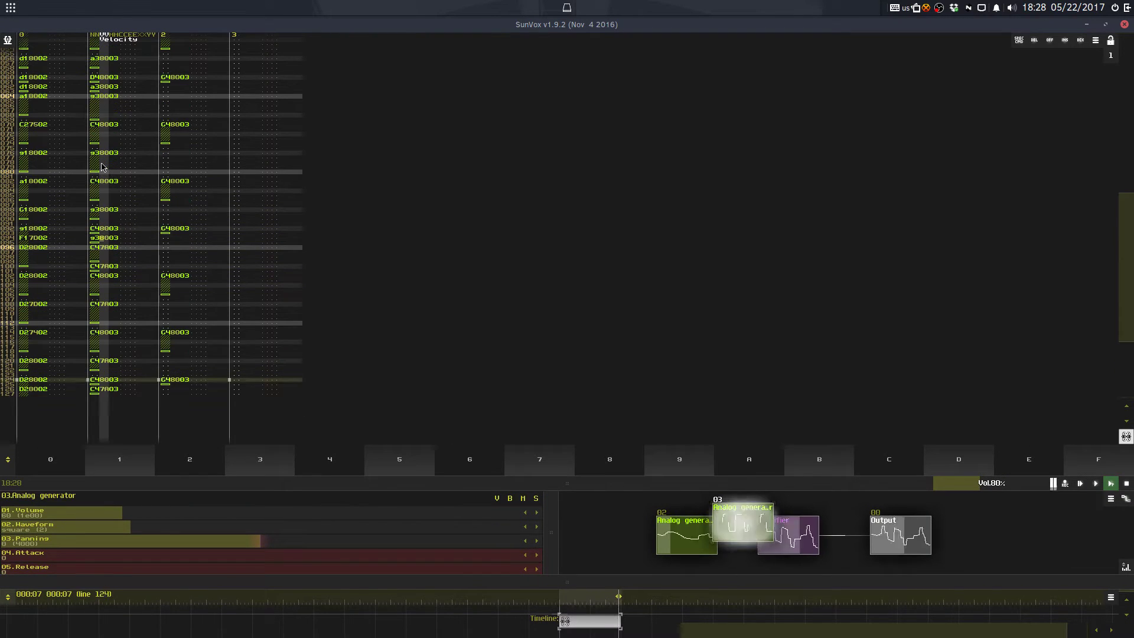
left_click_drag(102, 96, 452, 255)
Step: Set the duty cycle of Analog generator 03 to 241, and add a duplicate of it connected to the Amplifier
left_click_drag(651, 391, 599, 378)
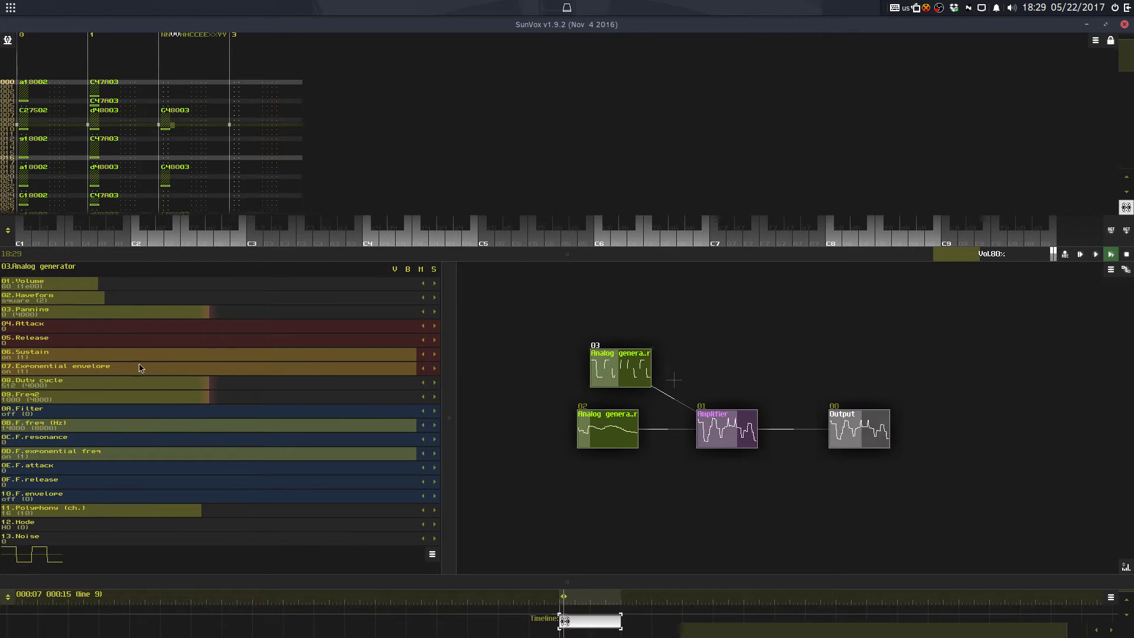
left_click_drag(155, 382, 88, 384)
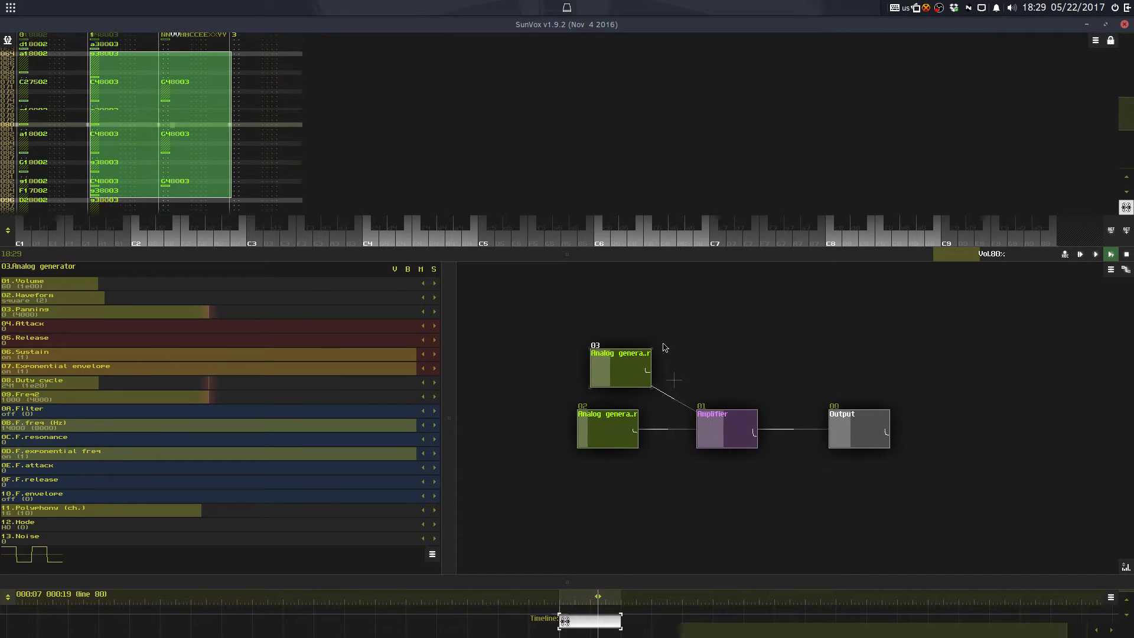
key("ctrl+v")
left_click_drag(709, 347, 731, 426)
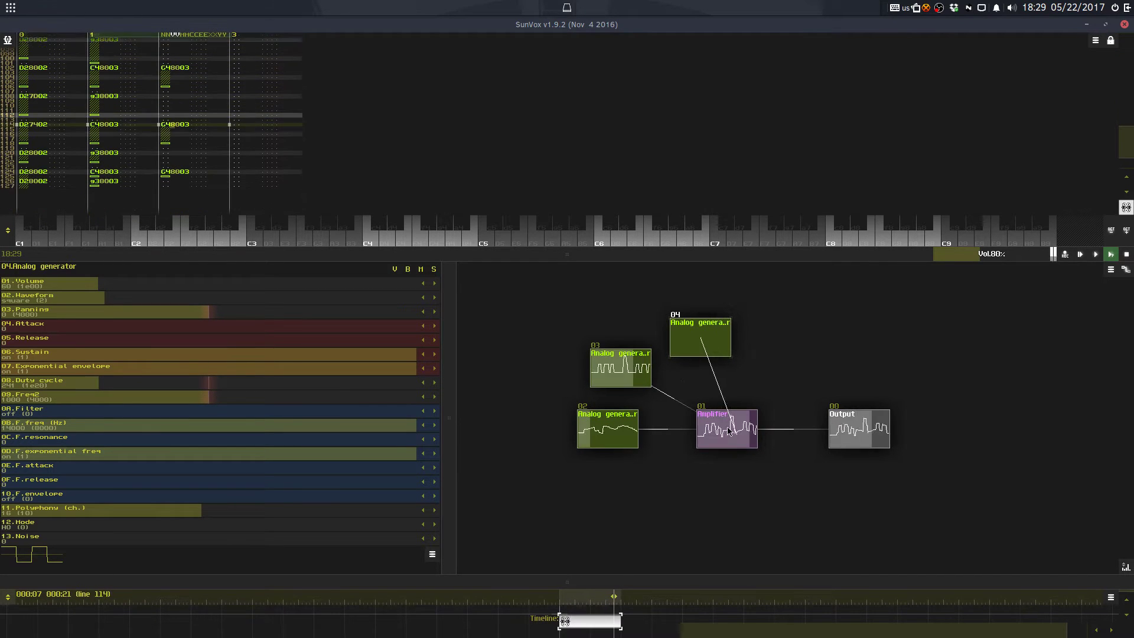
Step: Set the waveform of Analog generator 04 to drawn and draw a custom shape by hand in its waveform editor
left_click(170, 297)
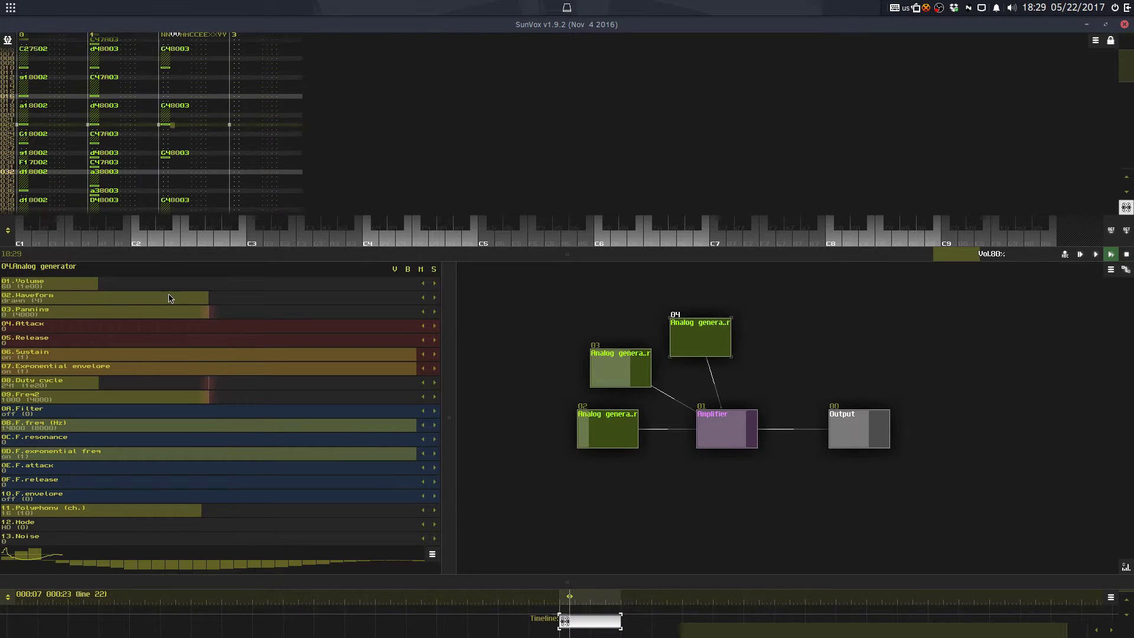
left_click_drag(190, 256, 197, 166)
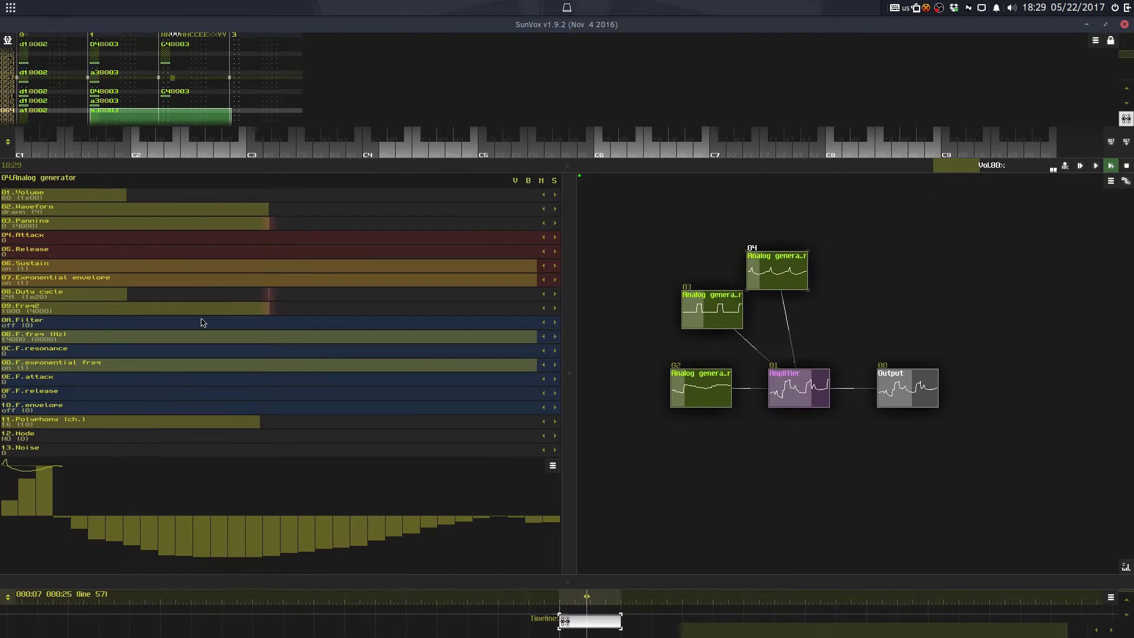
left_click_drag(184, 510, 276, 443)
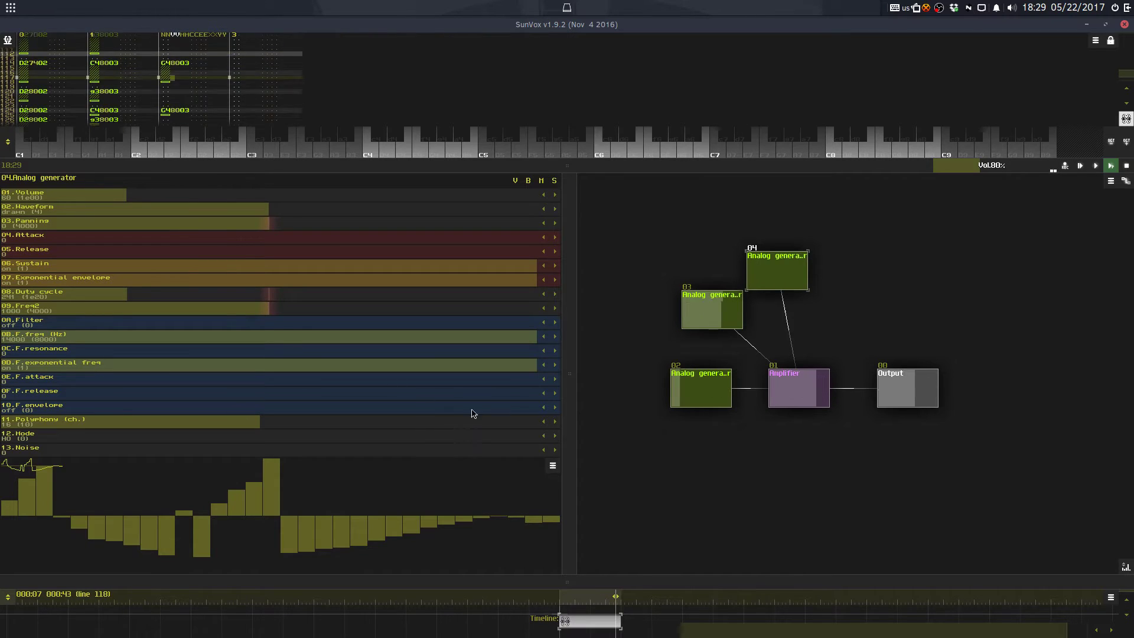
Step: Select Analog generator 02 and switch its waveform to sin to compare the sound
left_click(676, 399)
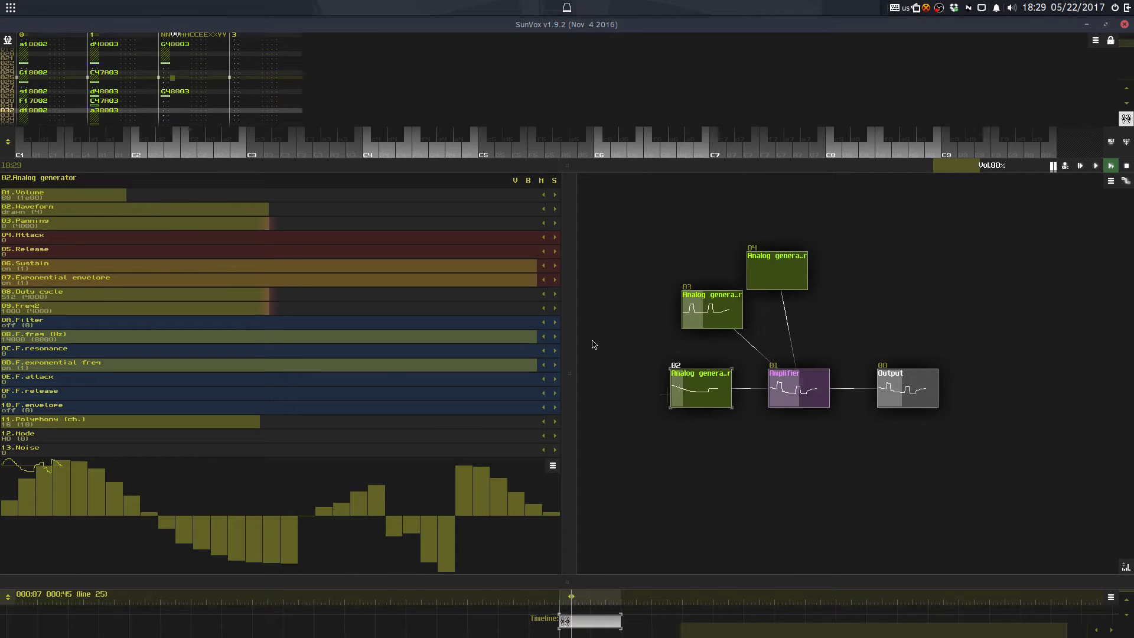
scroll(178, 211, "down", 4)
scroll(177, 211, "up", 5)
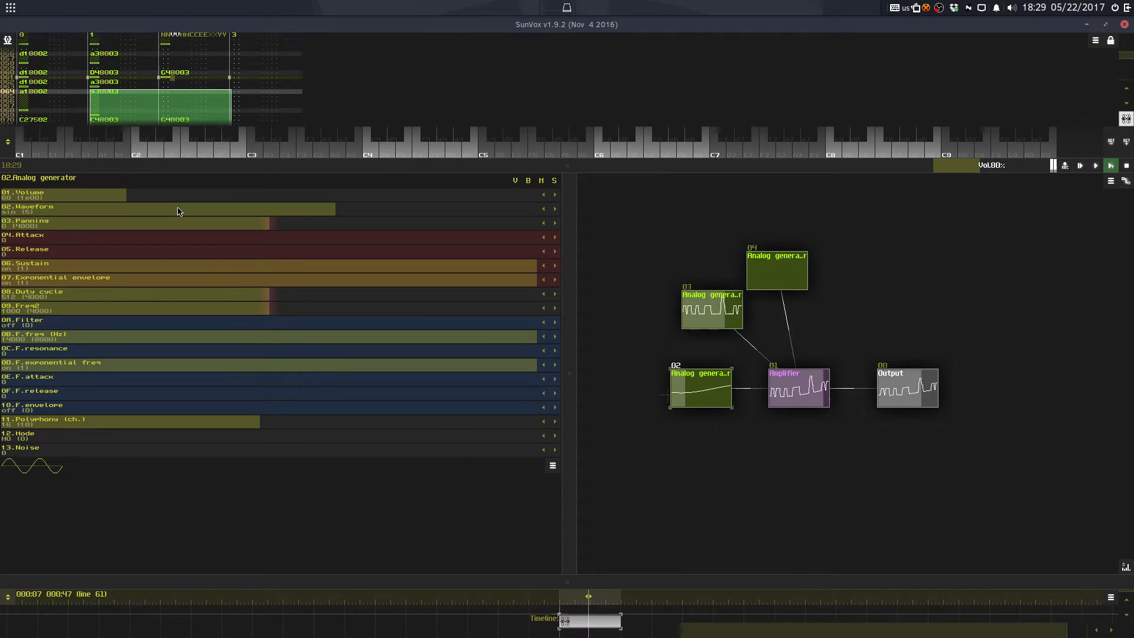
Step: Transpose the bass notes on track 0 up by 12 semitones
right_click(57, 81)
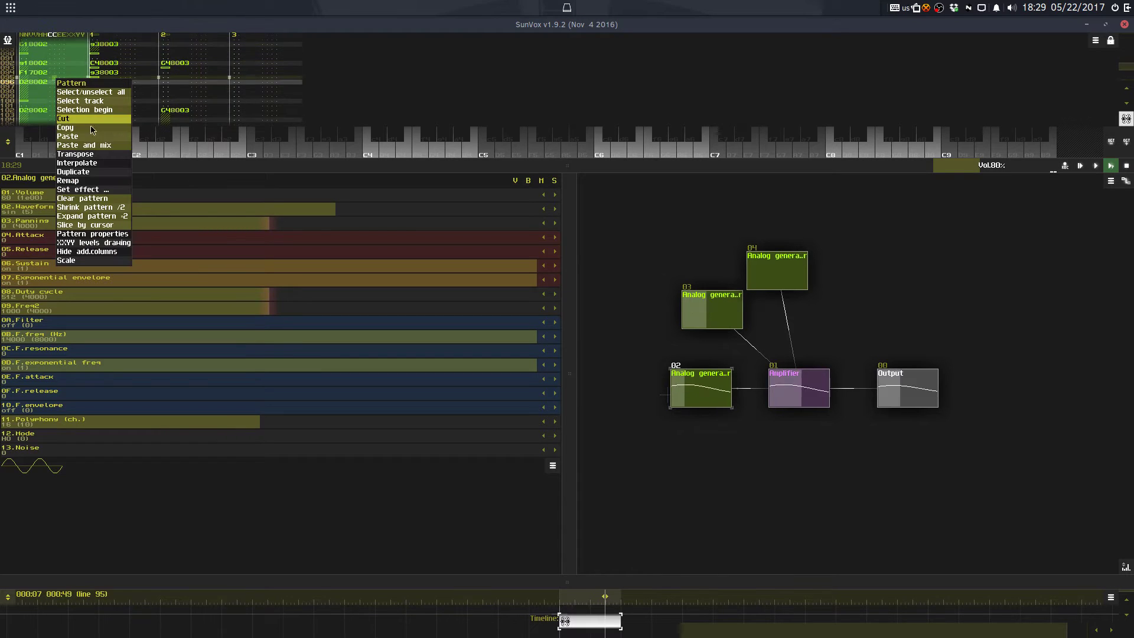
left_click(101, 156)
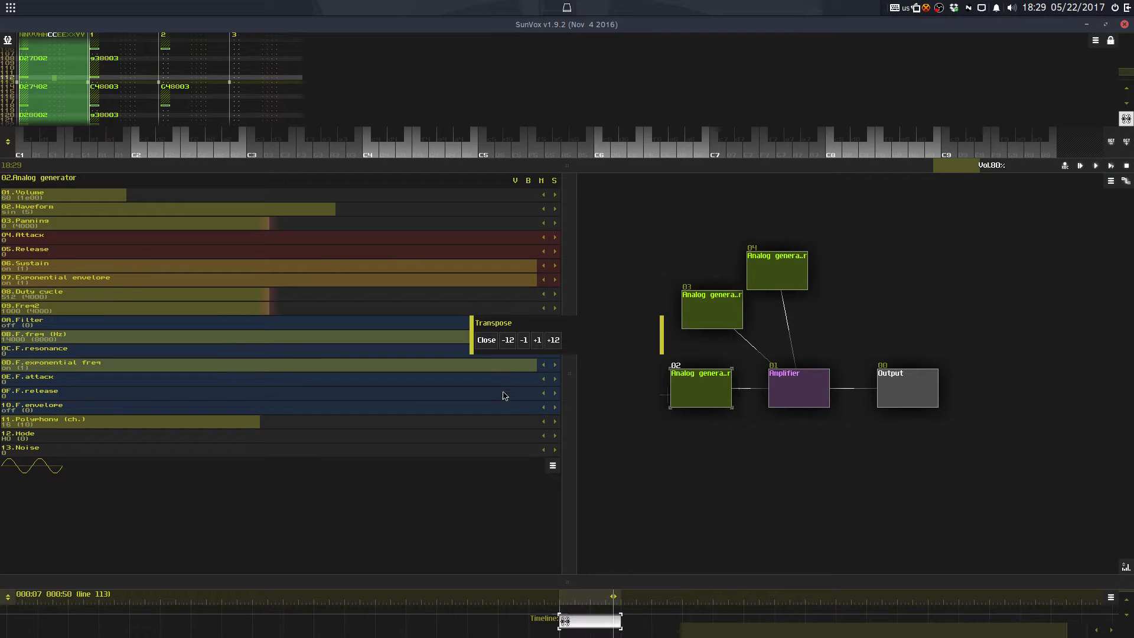
left_click(489, 345)
Step: Set the waveform of Analog generator 02 to drawn, redraw it as a smooth sine-like curve, and play the pattern
scroll(255, 214, "down", 1)
scroll(255, 213, "down", 1)
scroll(255, 214, "up", 1)
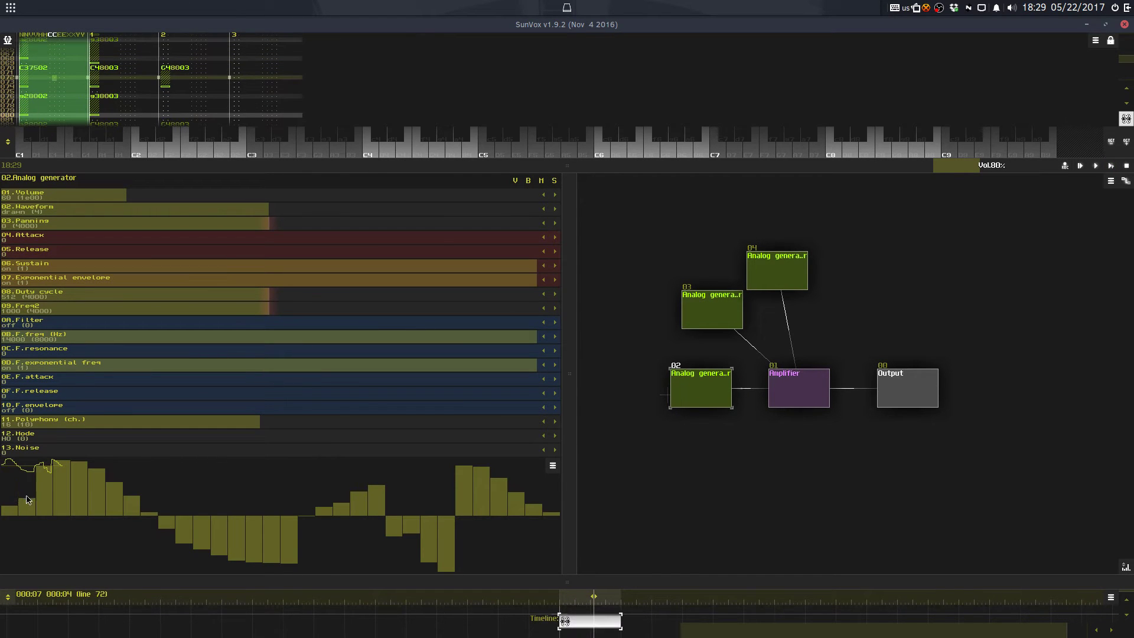
mouse_move(78, 462)
left_mouse_down()
mouse_move(146, 458)
mouse_move(202, 486)
mouse_move(251, 529)
mouse_move(402, 584)
mouse_move(462, 575)
mouse_move(552, 516)
left_mouse_up()
key("space")
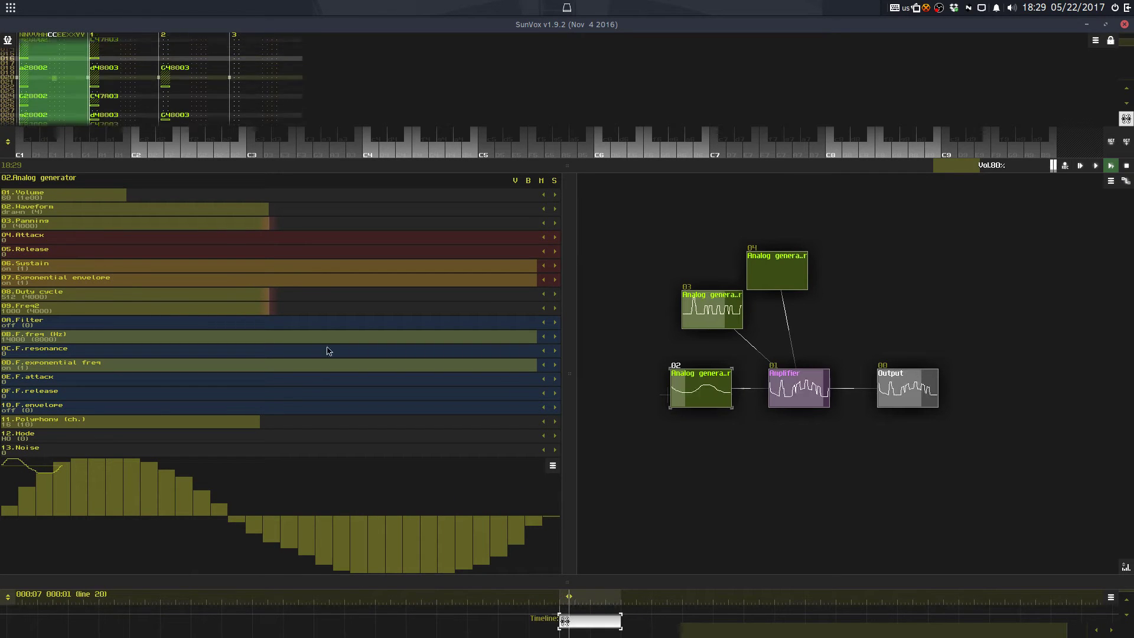
Step: Transpose the bass notes on track 0 back down by 12 semitones
right_click(129, 114)
left_click(168, 242)
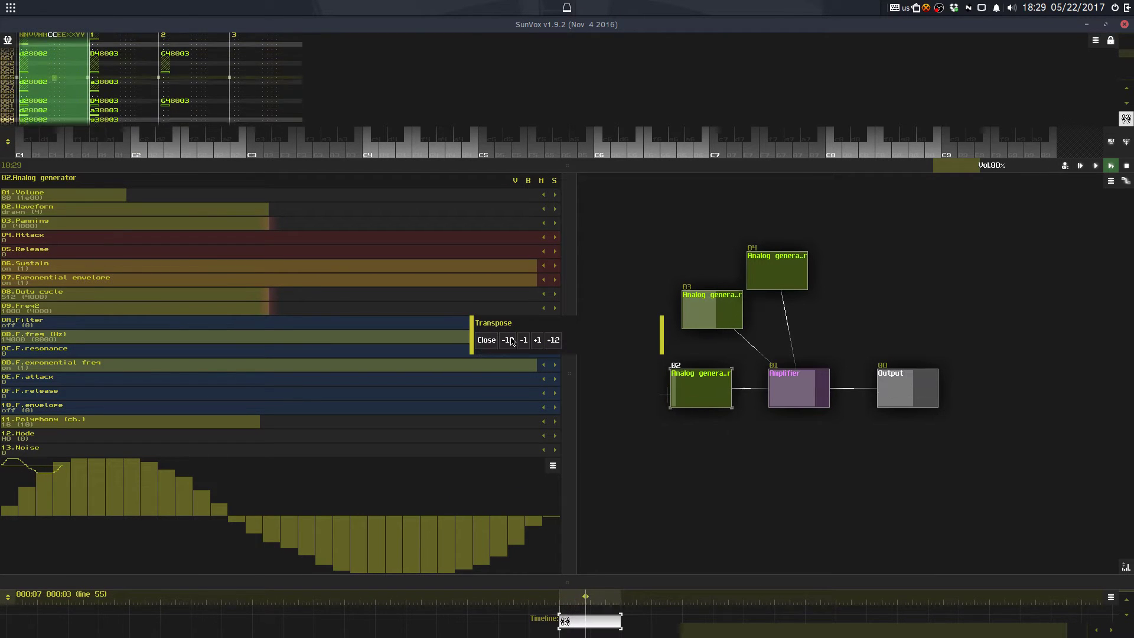
left_click(512, 342)
left_click(488, 341)
Step: Transpose track 0 up by 12 semitones again, and draw a raised bump into the lower half of Analog generator 02's waveform
right_click(167, 102)
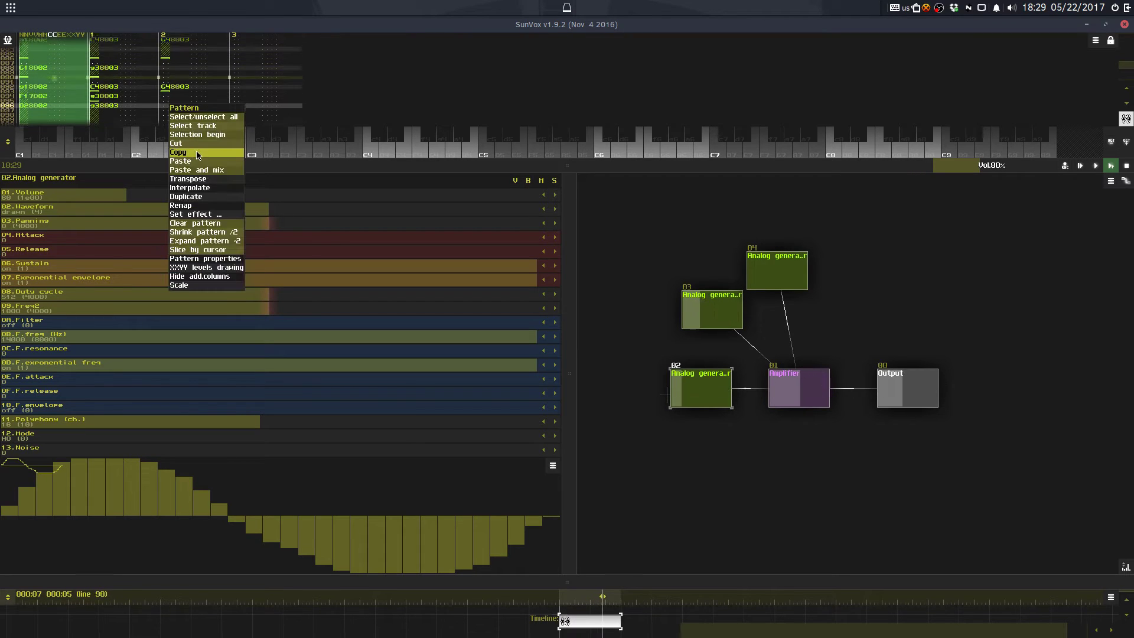
left_click(195, 179)
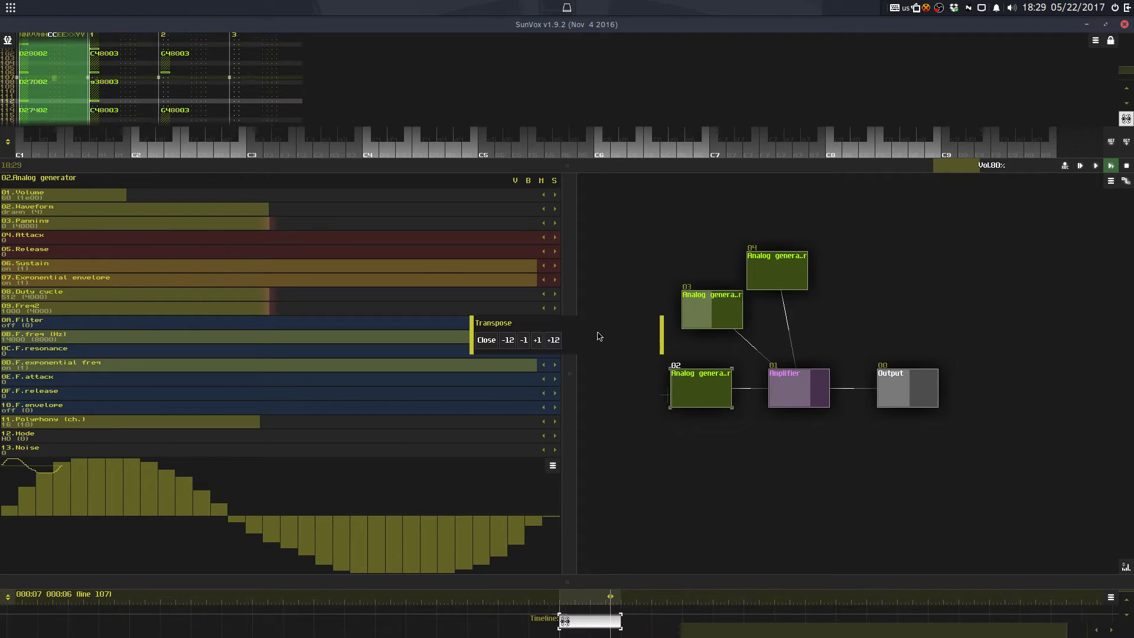
left_click(488, 348)
left_click_drag(375, 534, 414, 487)
Step: Transpose track 0 down by 12 semitones to restore the low bass octave
right_click(349, 95)
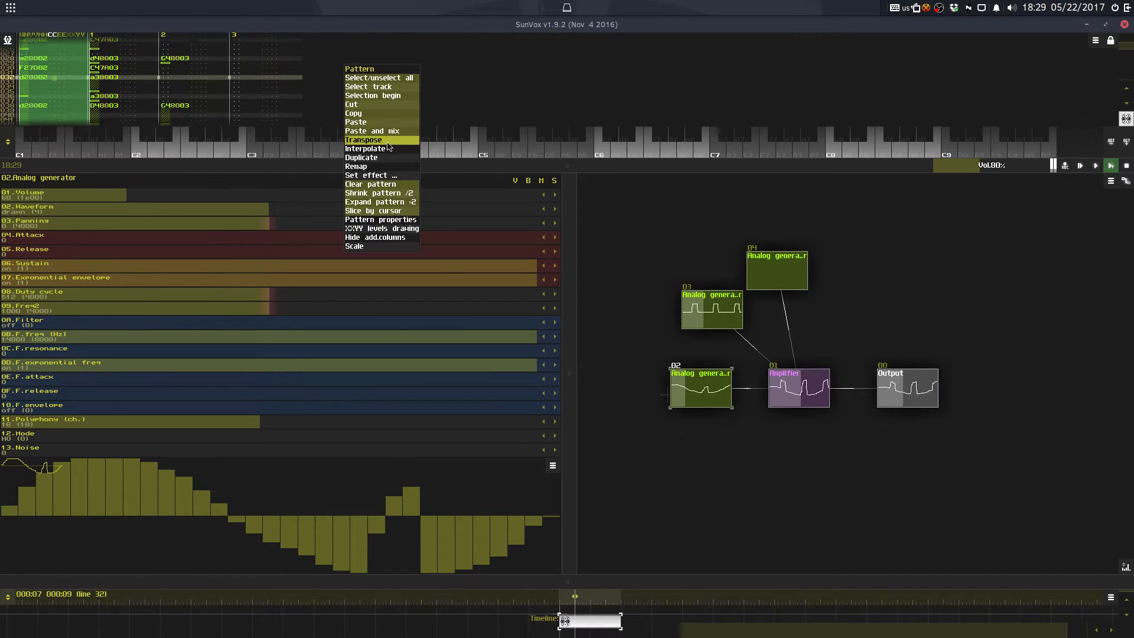
left_click(387, 141)
left_click(486, 339)
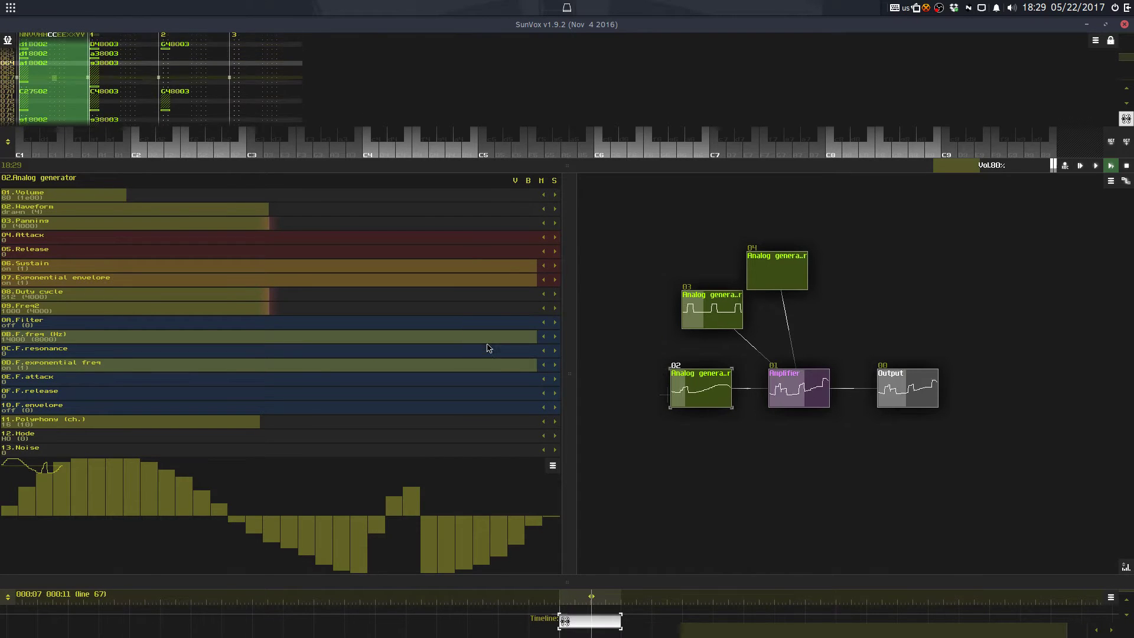
Step: Lower the volume of Analog generator 03 to 20
left_click(714, 311)
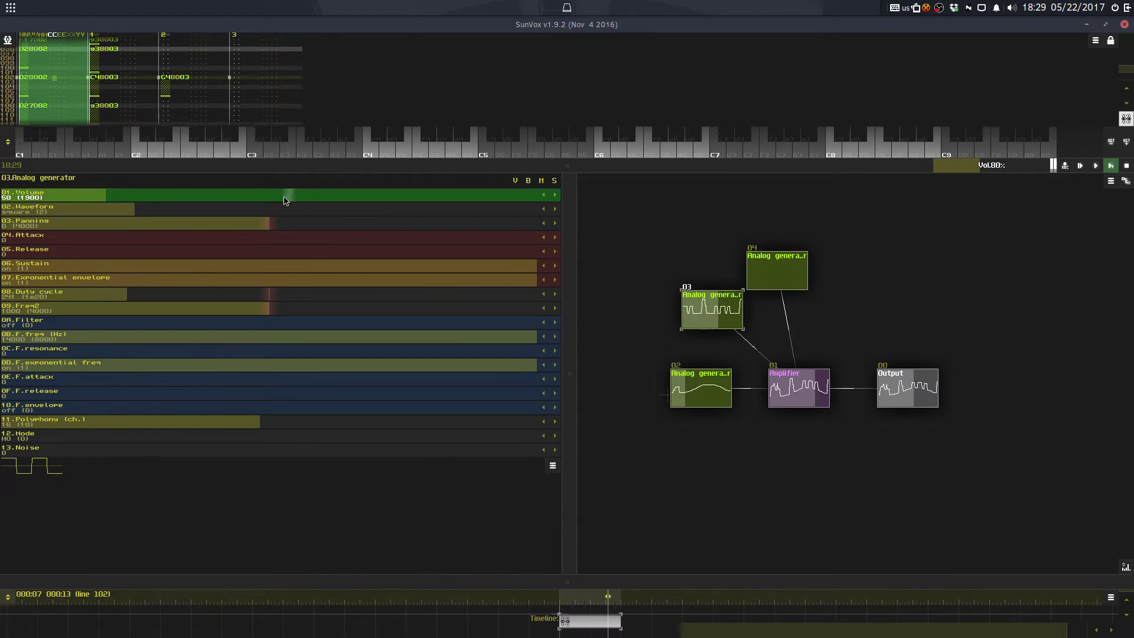
left_click_drag(241, 202, 272, 313)
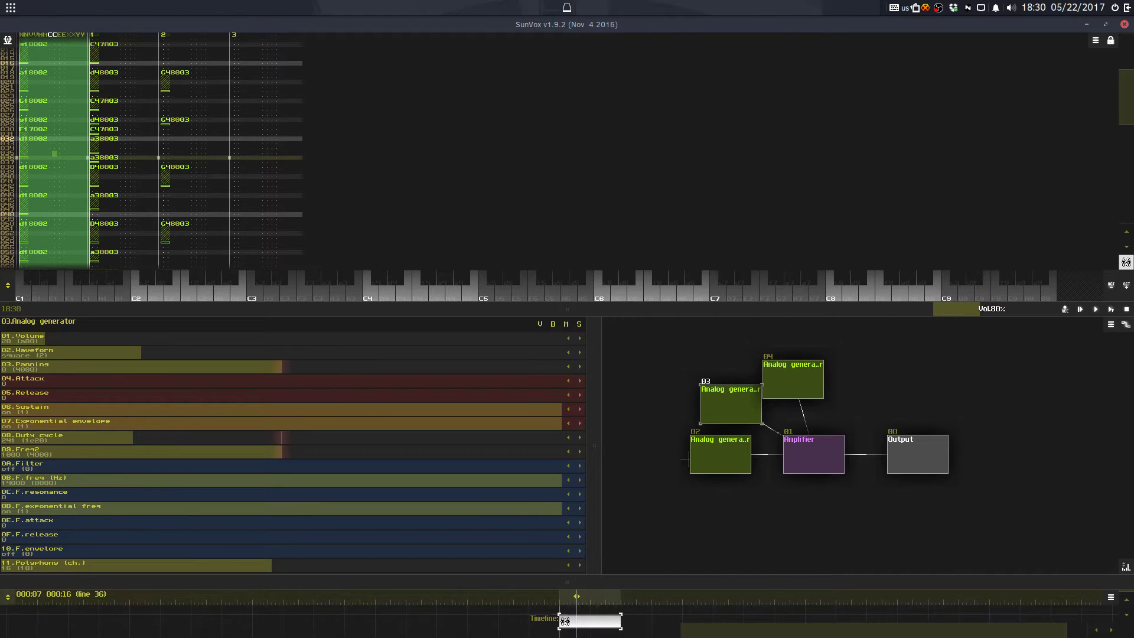
Step: Clear the track 0 selection and look over the notes in the first half of the pattern
left_click(733, 141)
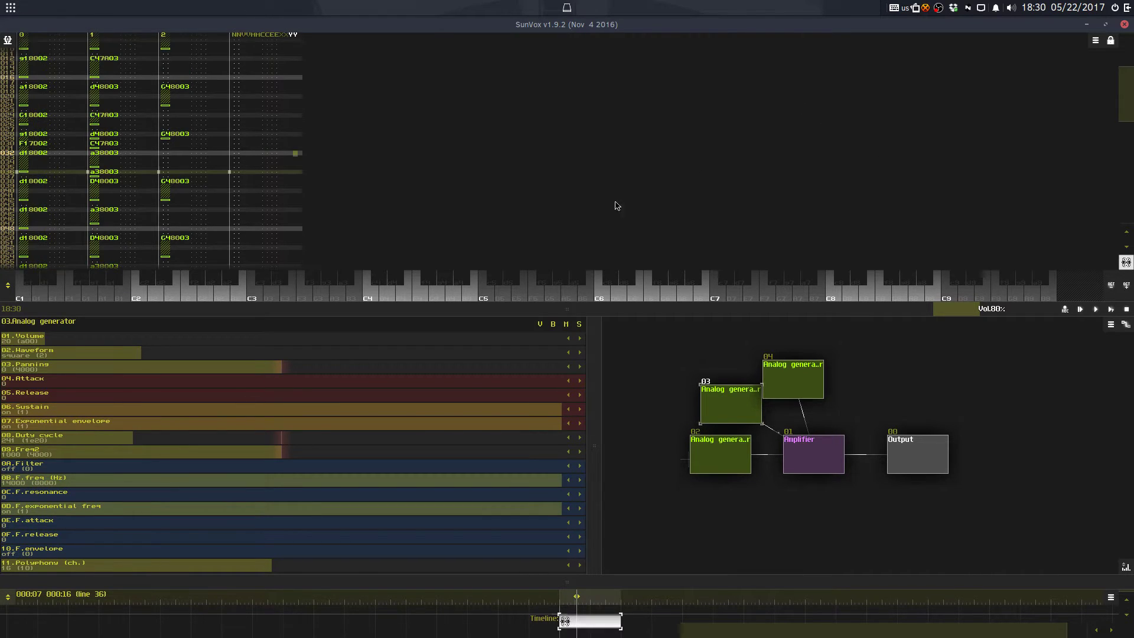
left_click_drag(460, 172, 441, 101)
scroll(443, 210, "down", 6)
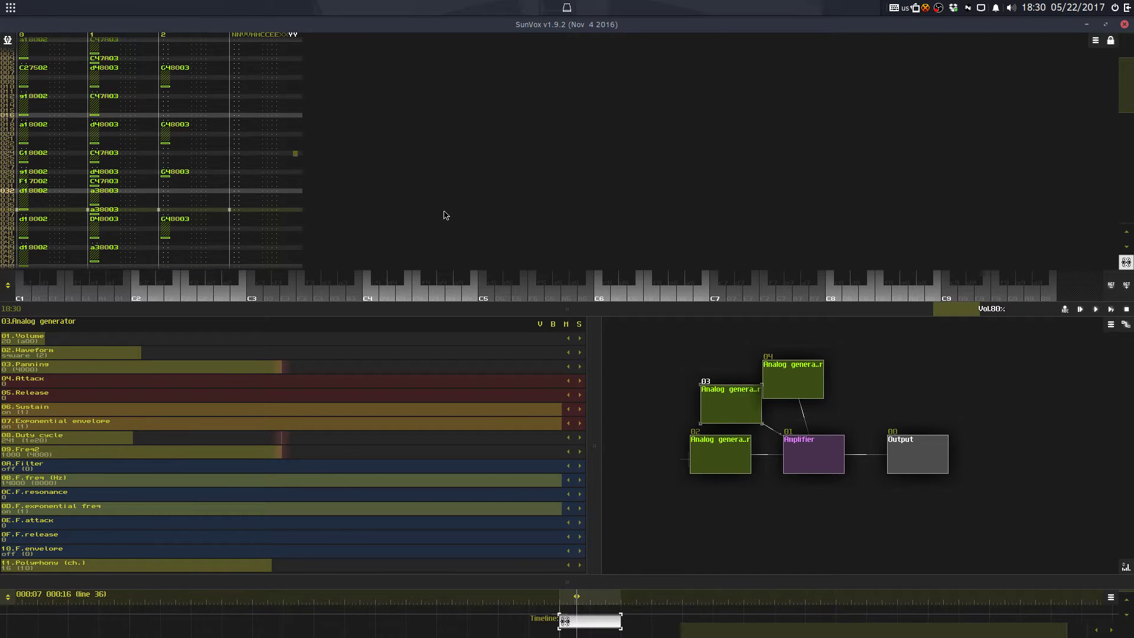
scroll(454, 206, "down", 3)
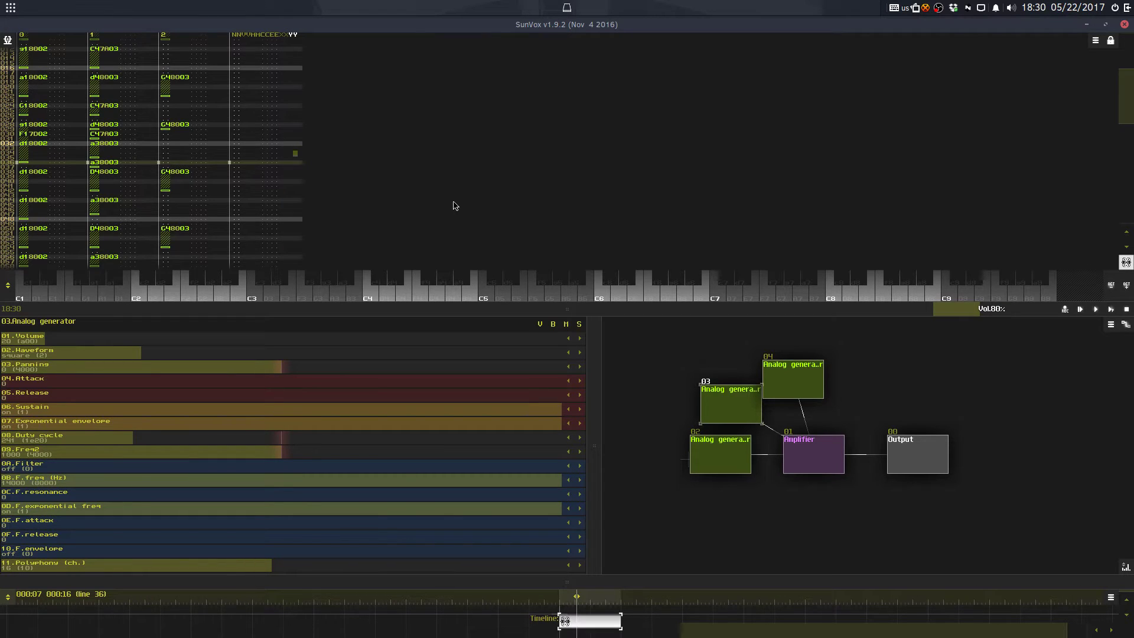
scroll(351, 135, "up", 7)
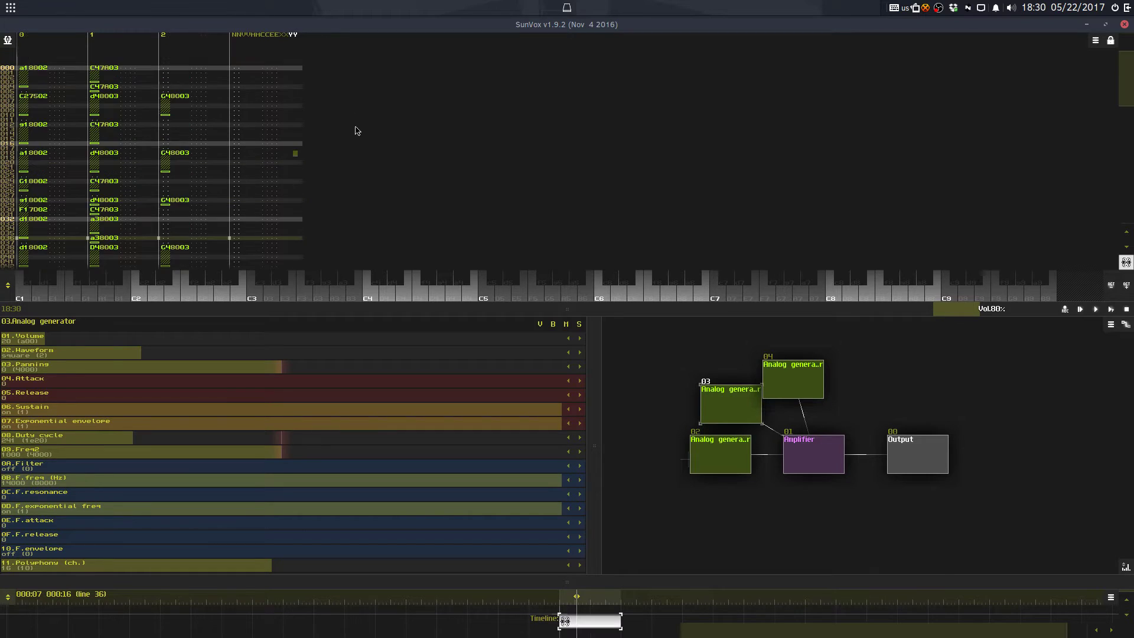
scroll(370, 115, "up", 2)
Step: Enlarge the timeline and resize the pattern and module views to demonstrate the window layout
left_click_drag(631, 581, 593, 405)
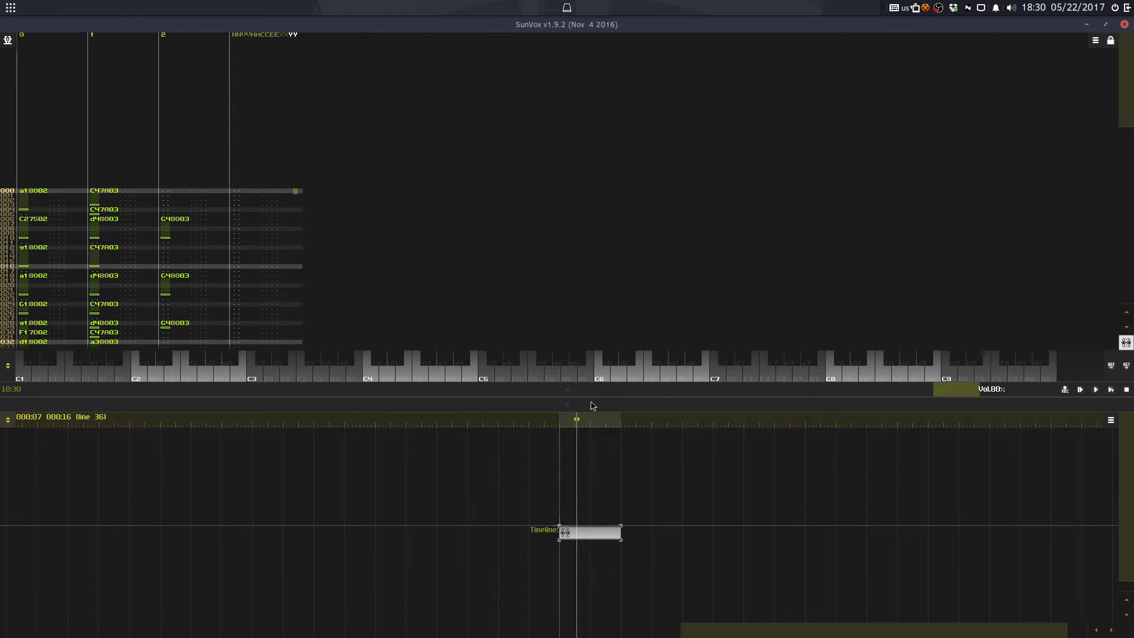
left_click_drag(594, 400, 607, 319)
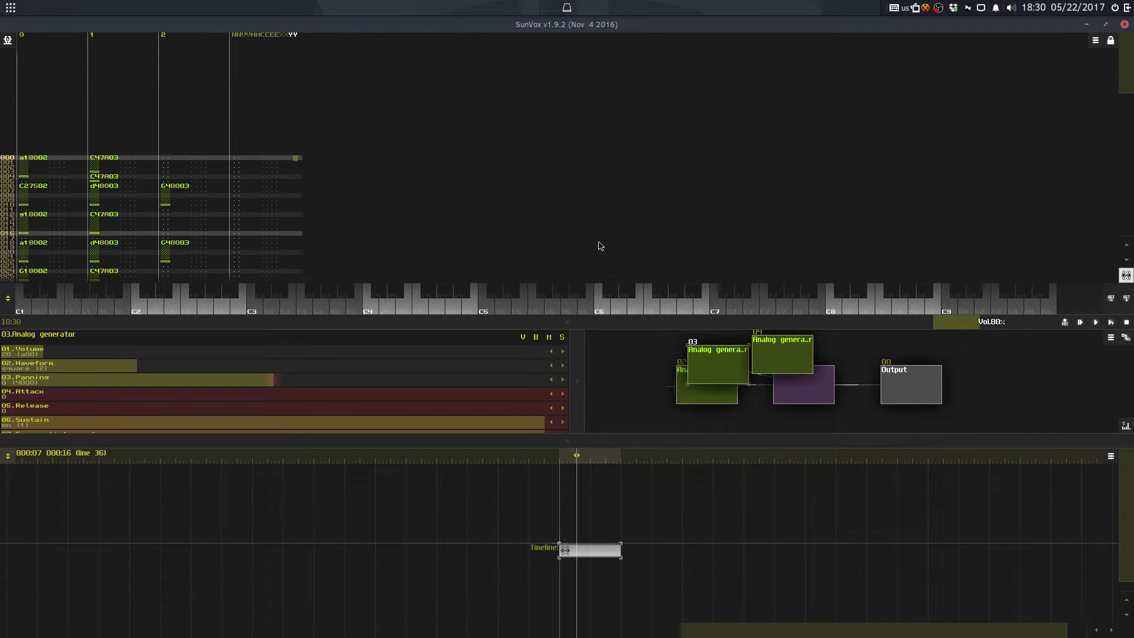
scroll(596, 244, "down", 4)
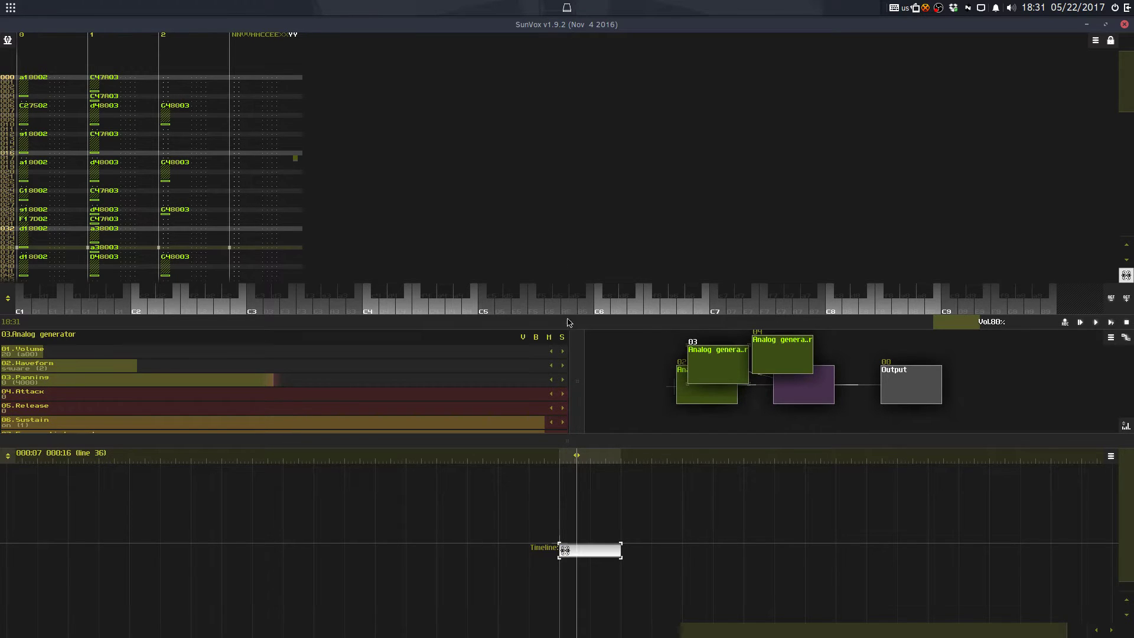
left_click_drag(566, 325, 590, 479)
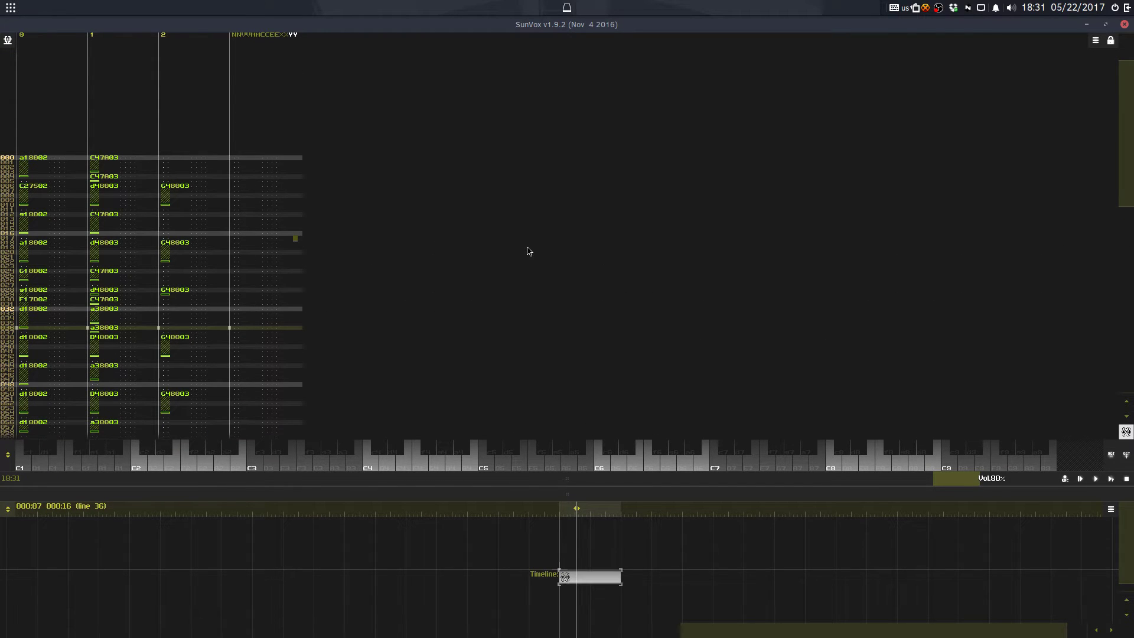
Step: Enlarge the module view, spread the three analog generators around the Amplifier, and restore space for the pattern view
left_click_drag(590, 486, 581, 111)
left_click_drag(704, 238, 693, 218)
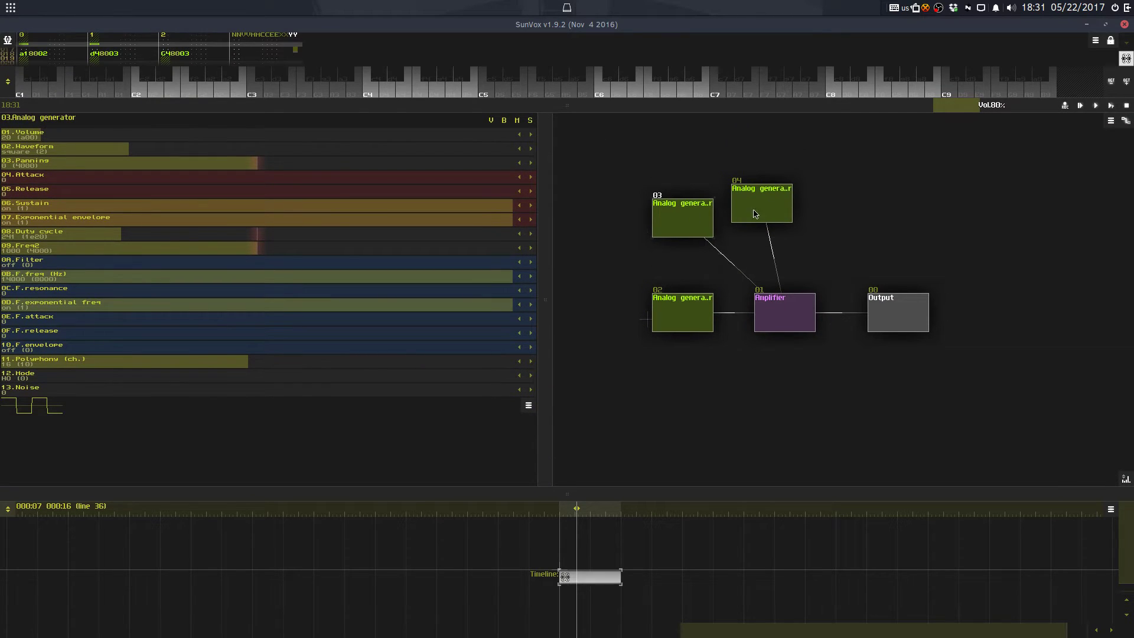
left_click_drag(771, 208, 794, 195)
left_click_drag(711, 216, 714, 225)
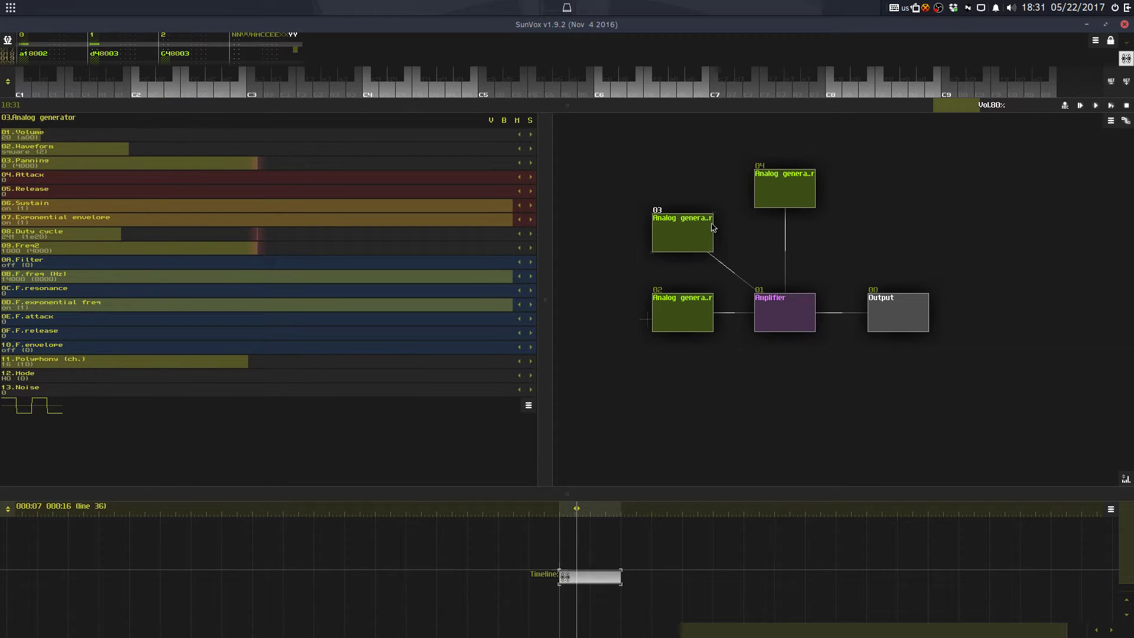
left_click(711, 319)
left_click_drag(710, 317, 687, 317)
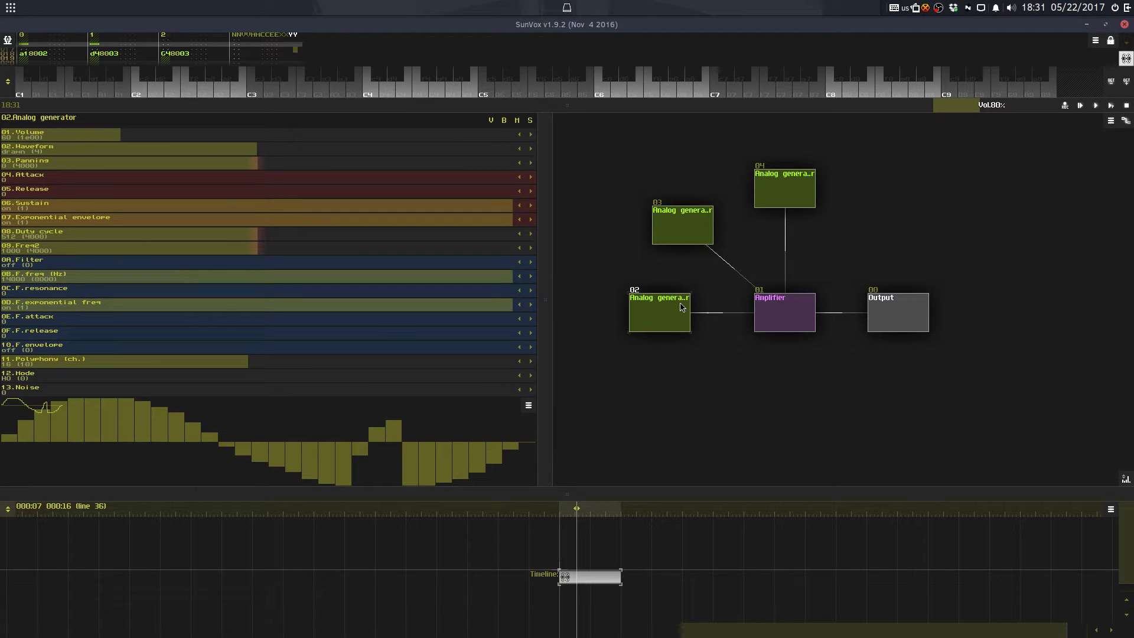
left_click(699, 218)
left_click_drag(700, 218, 697, 208)
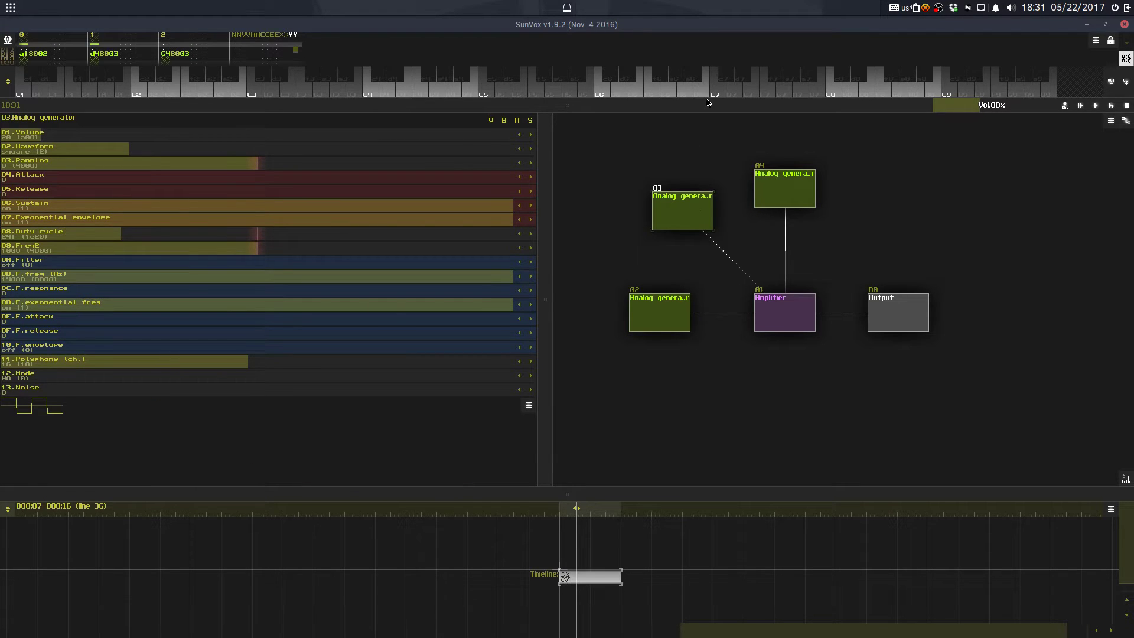
left_click_drag(707, 100, 695, 336)
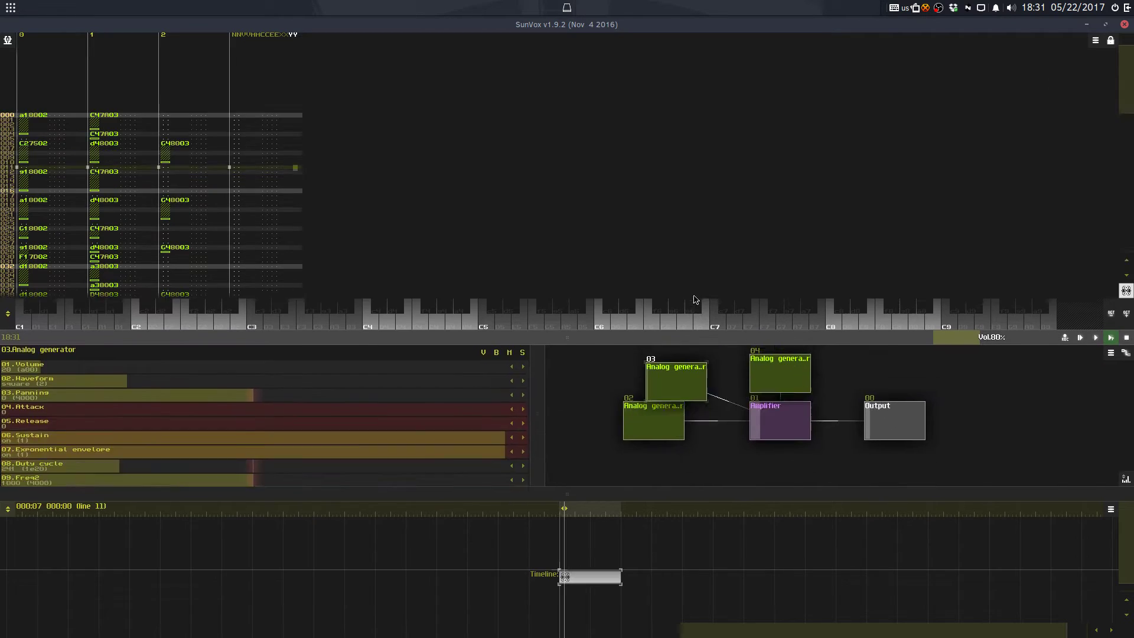
Step: Enlarge the pattern view and save the project as StreaminLava.sunvox in the Challenges folder
left_click_drag(694, 296, 667, 463)
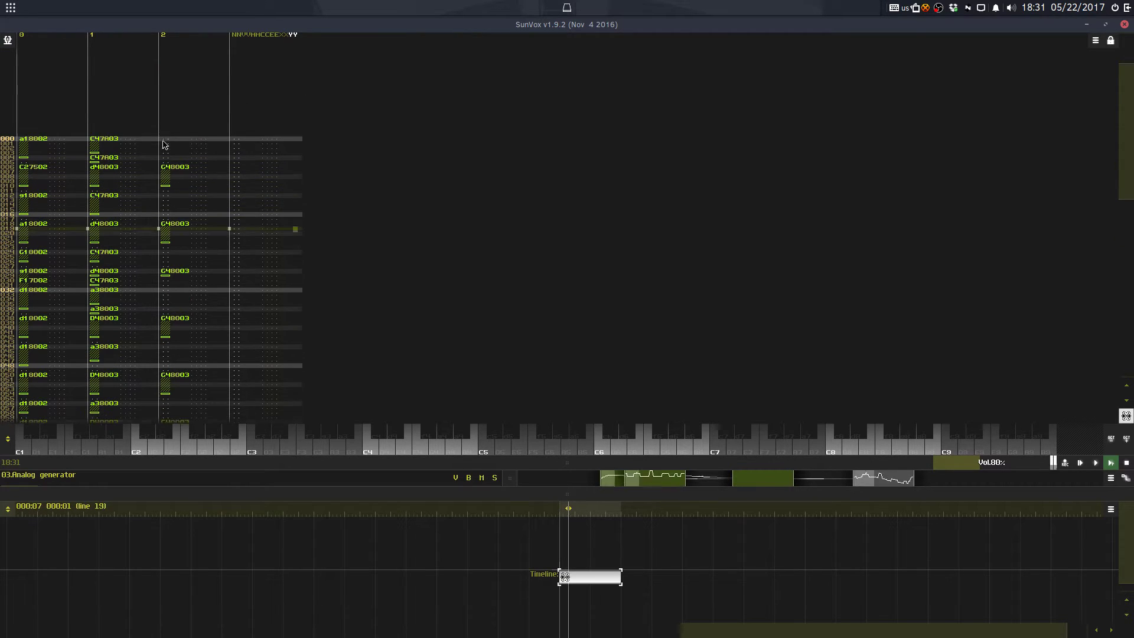
key("ctrl+s")
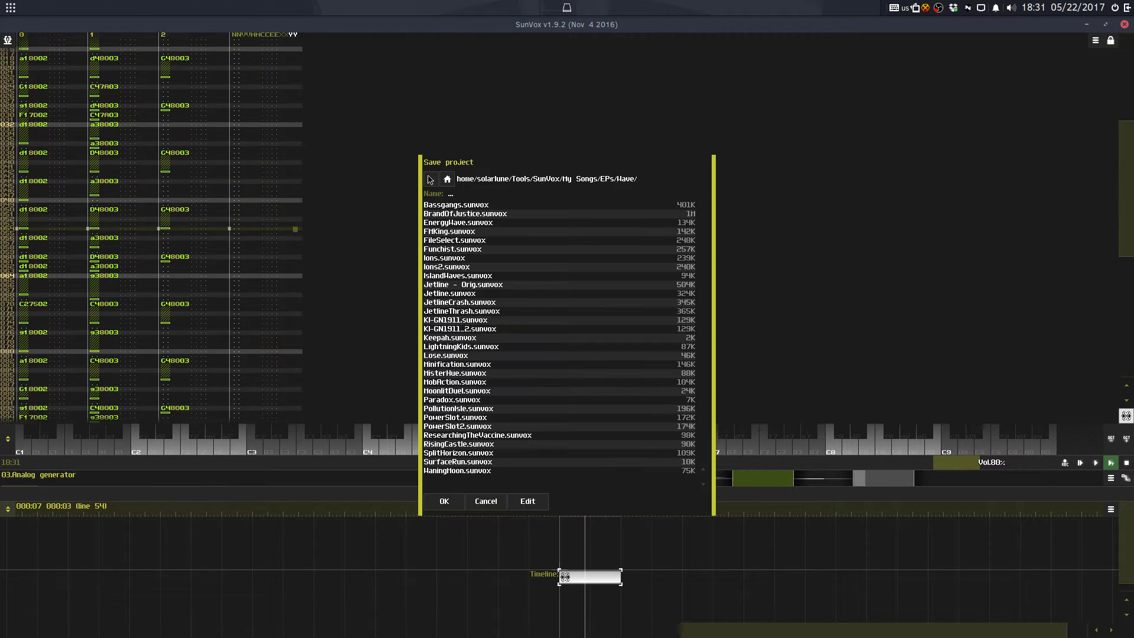
left_click(437, 180)
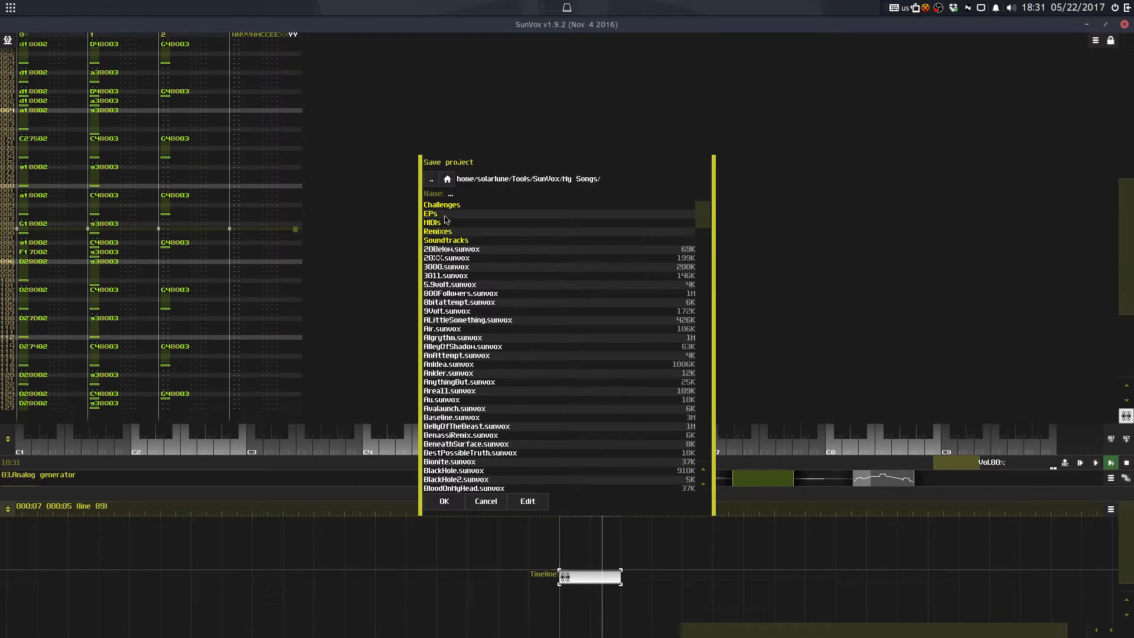
left_click(461, 202)
type("Stream")
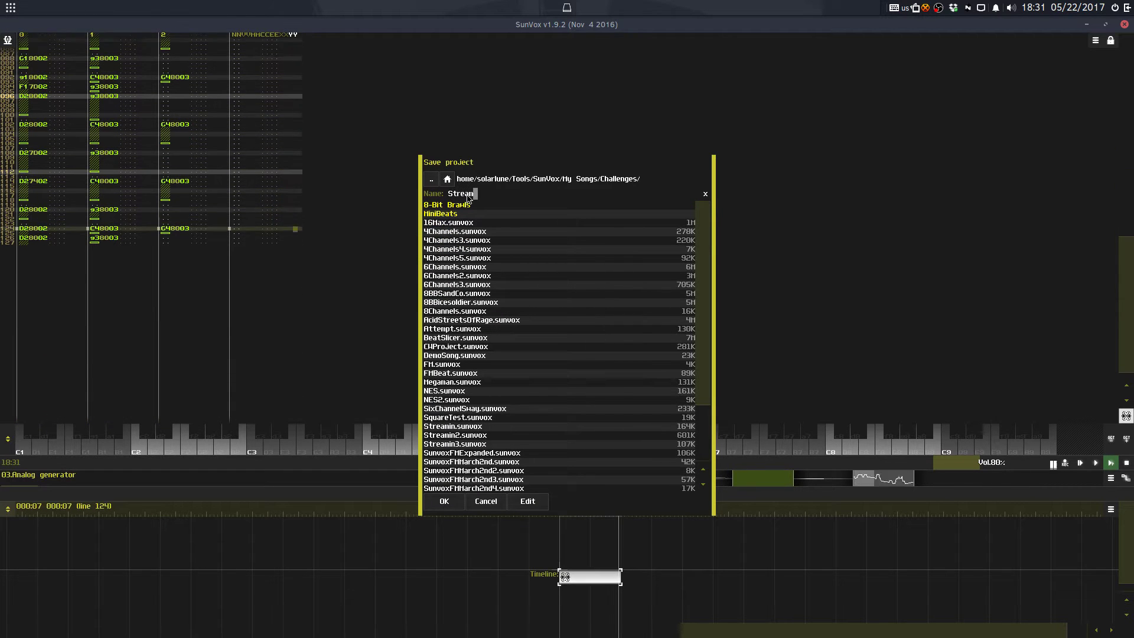
type("inLava.sunvox")
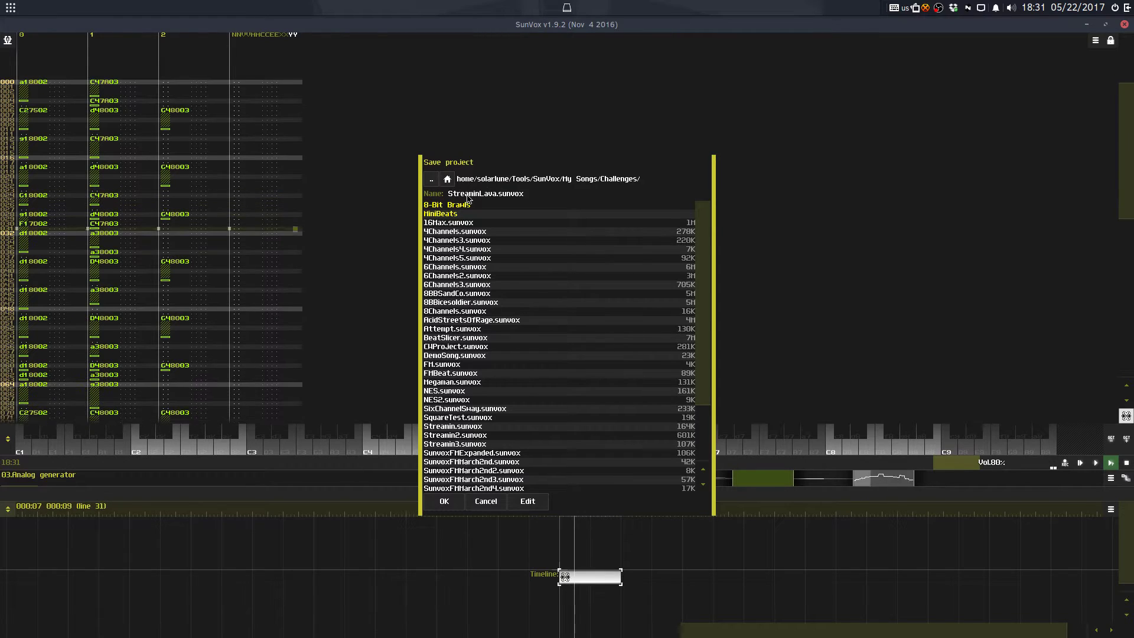
key("Return")
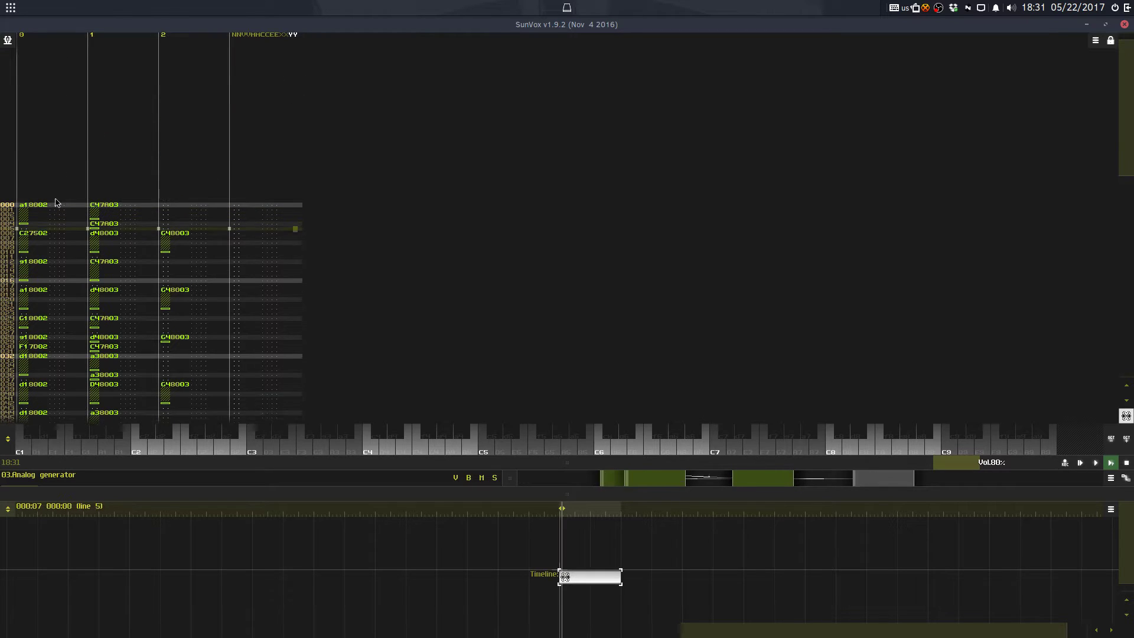
Step: Cut the C4 note on line 4 and the d4–G4 chord on line 6, and move the line 12 C4 note to line 16
left_click(99, 199)
left_click(150, 234)
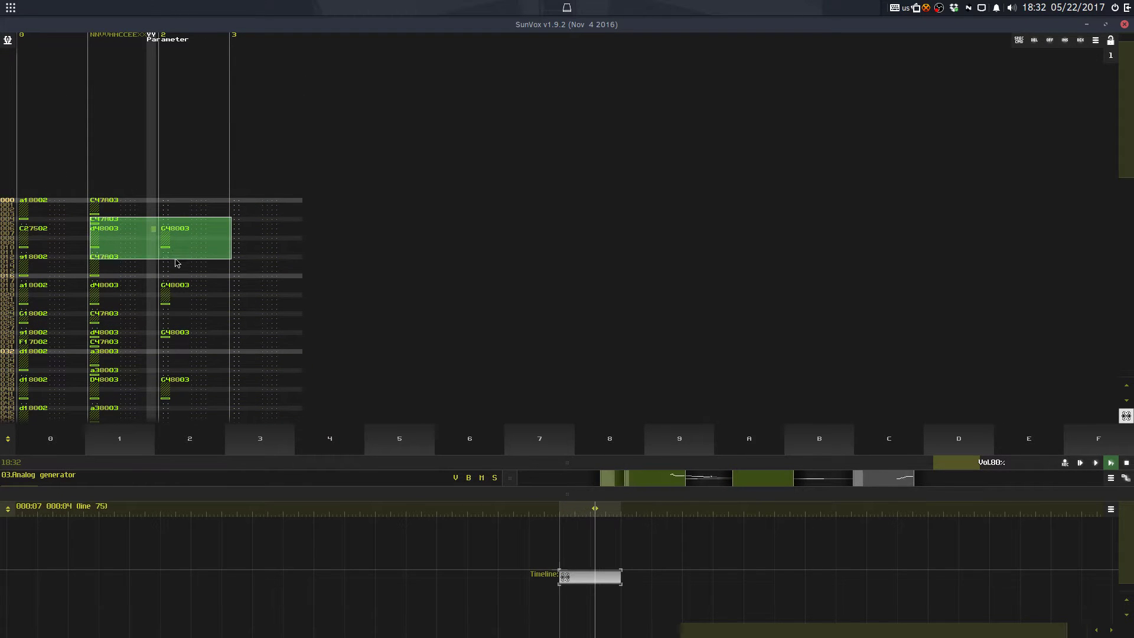
key("Delete")
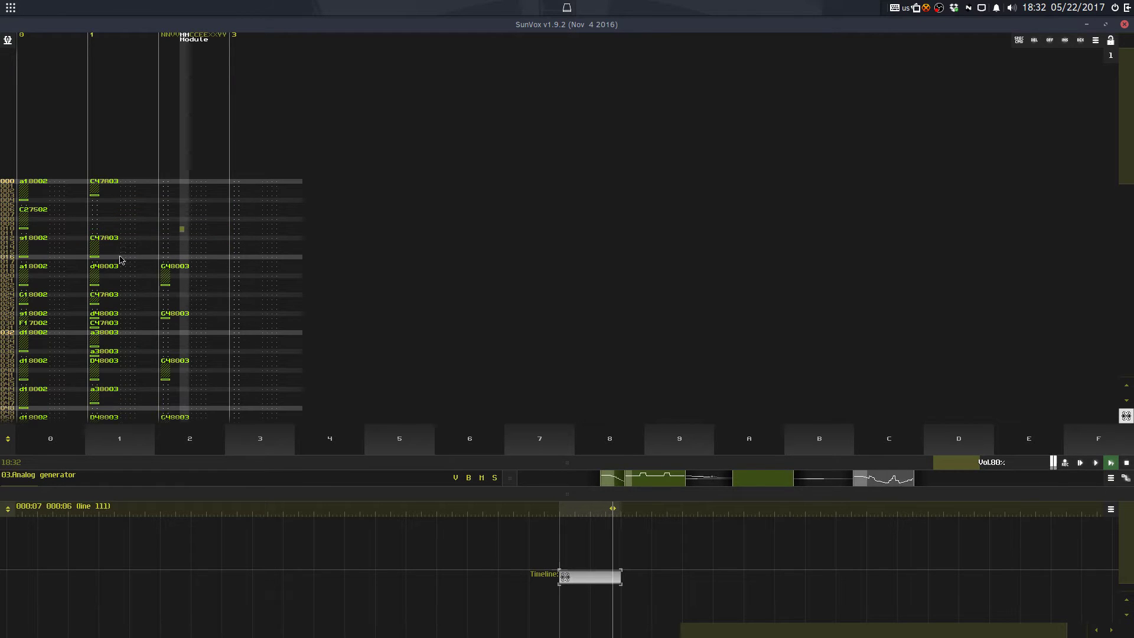
left_click(117, 226)
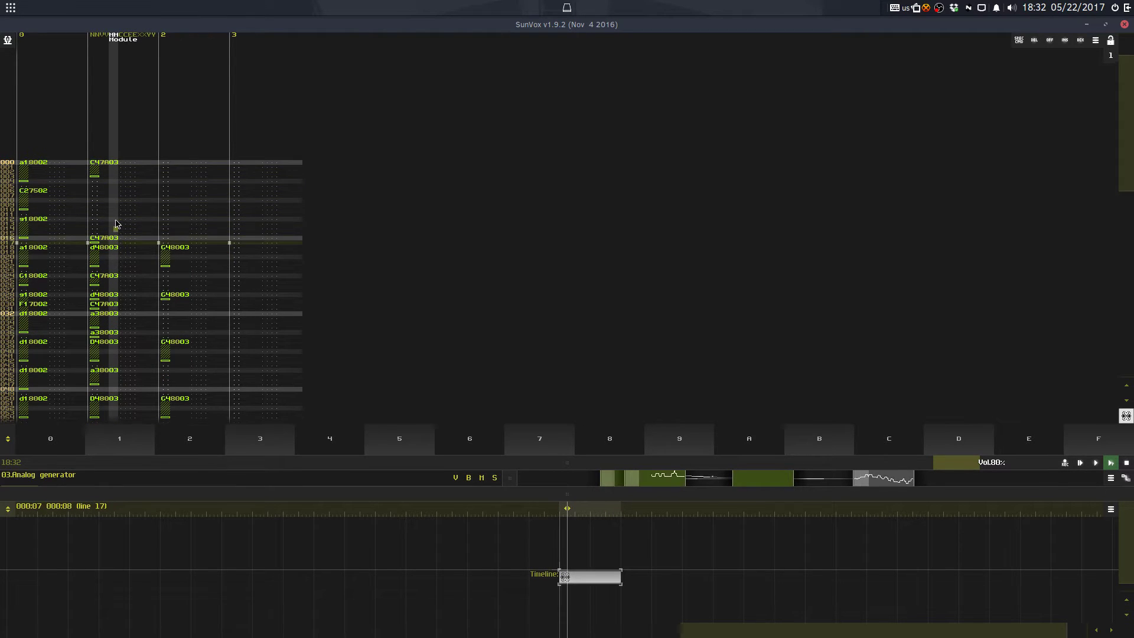
left_click_drag(111, 244, 172, 265)
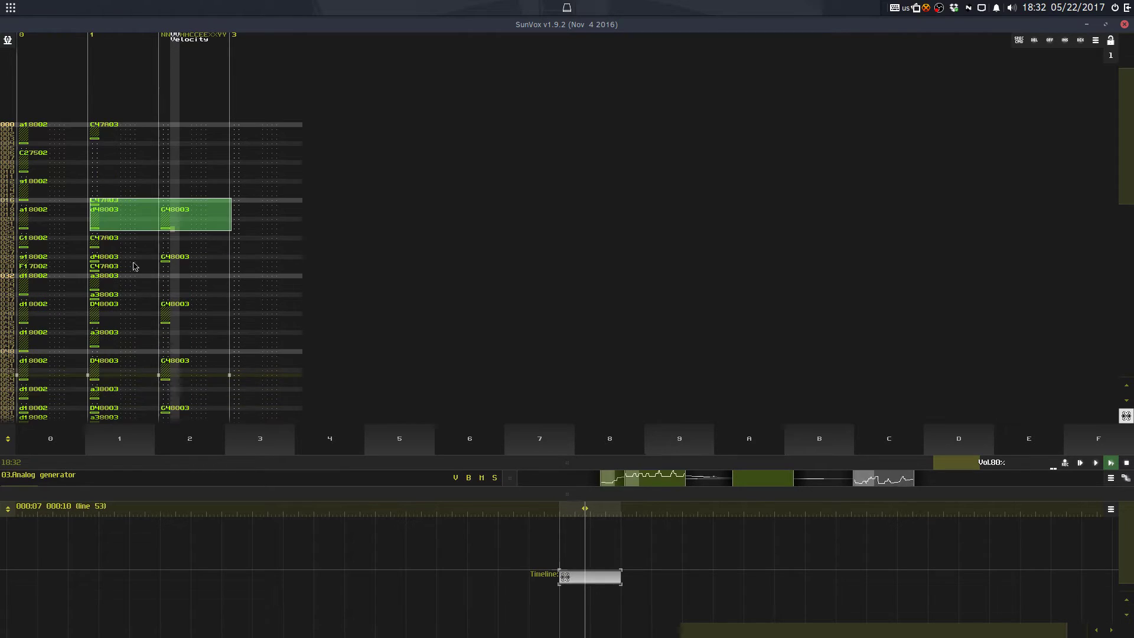
left_click(140, 210)
key("ctrl+z")
key("F9")
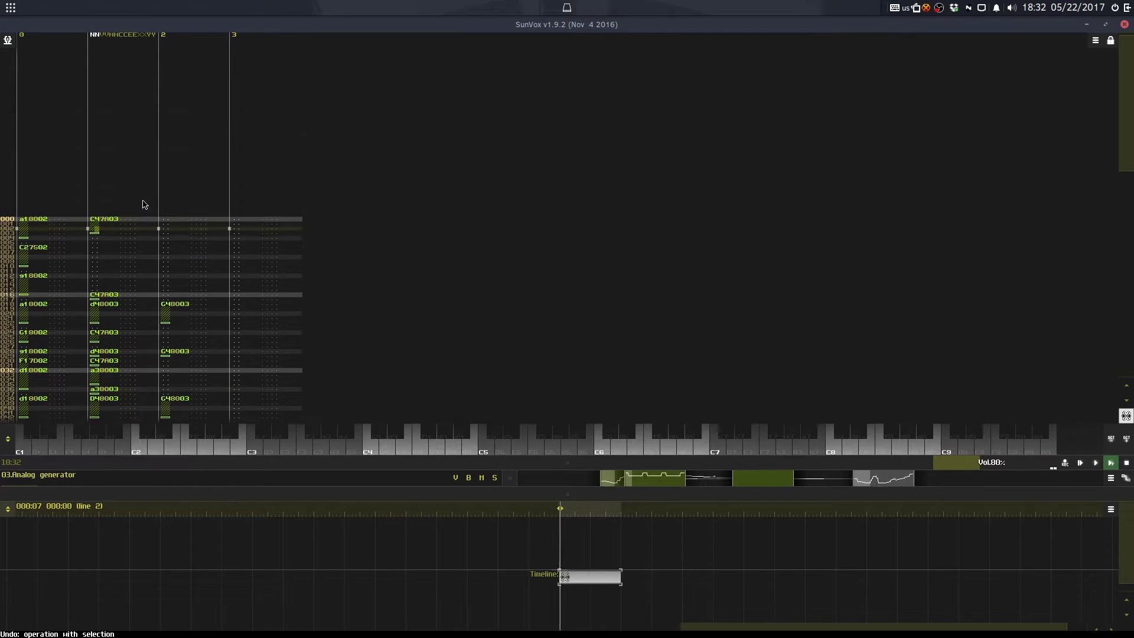
key("space")
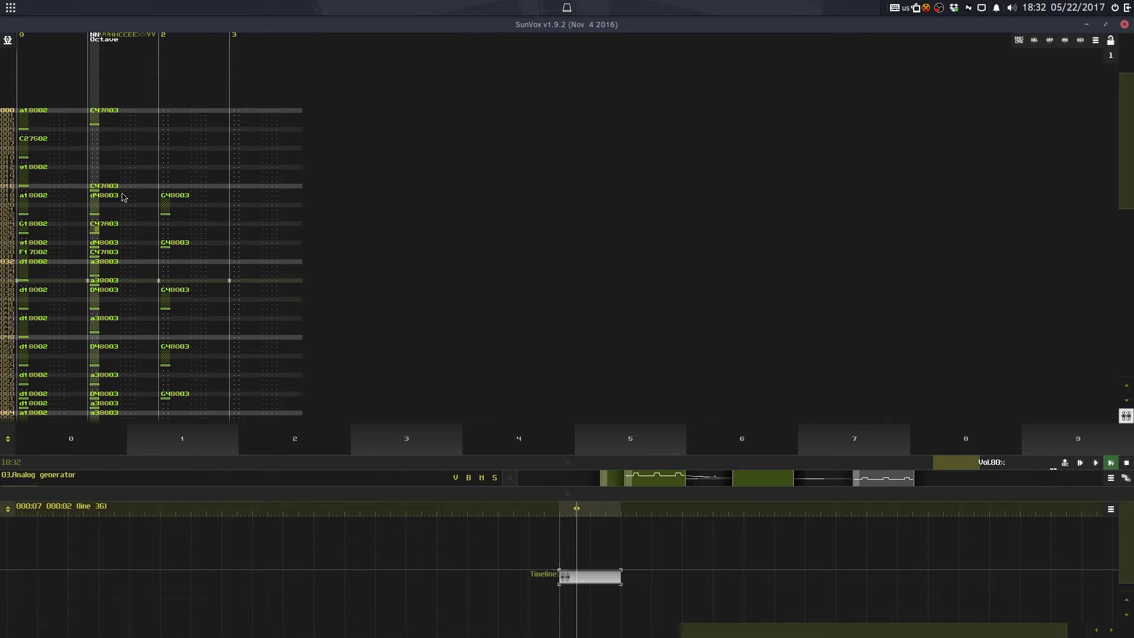
Step: Cut the chord phrase on lines 16 to 22 of tracks 1 and 2 and paste it starting at line 10
left_click_drag(122, 187, 176, 215)
key("Delete")
left_click(94, 184)
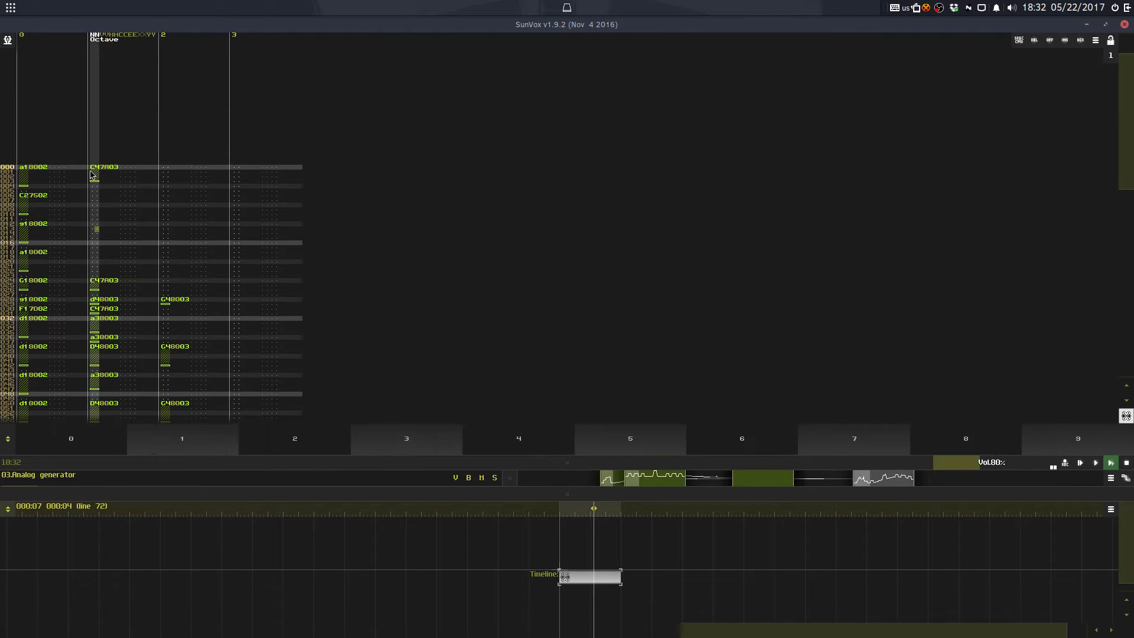
key("F9")
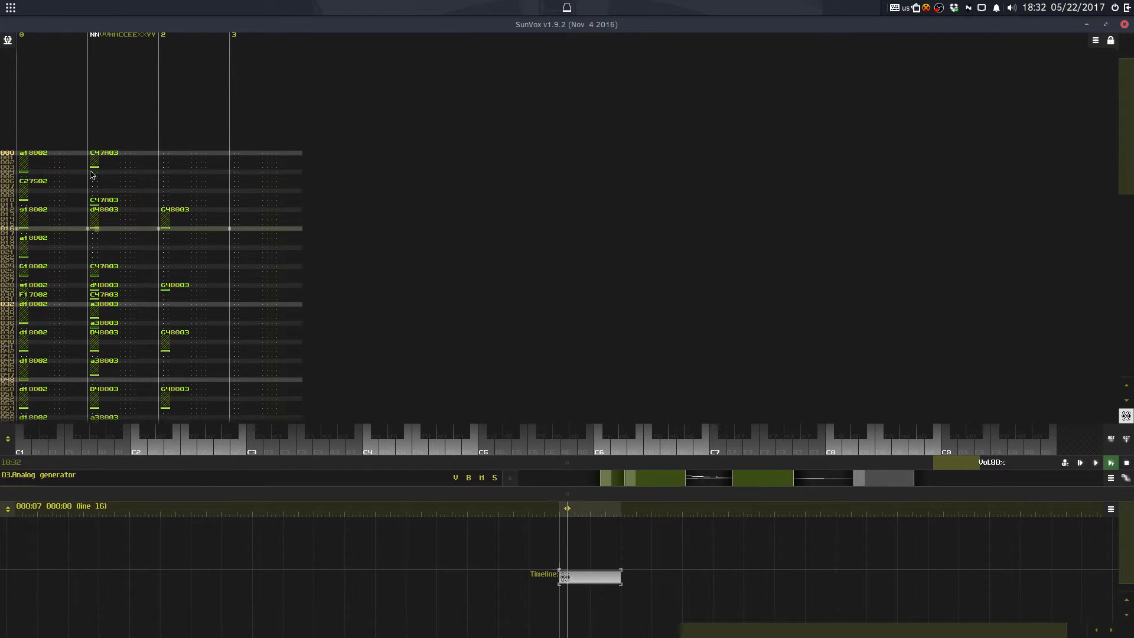
left_click(96, 227)
left_click(97, 215)
key("ctrl+v")
Step: Place a short C4 note on line 18 of track 1
left_click_drag(103, 237, 176, 258)
key("Delete")
key("F9")
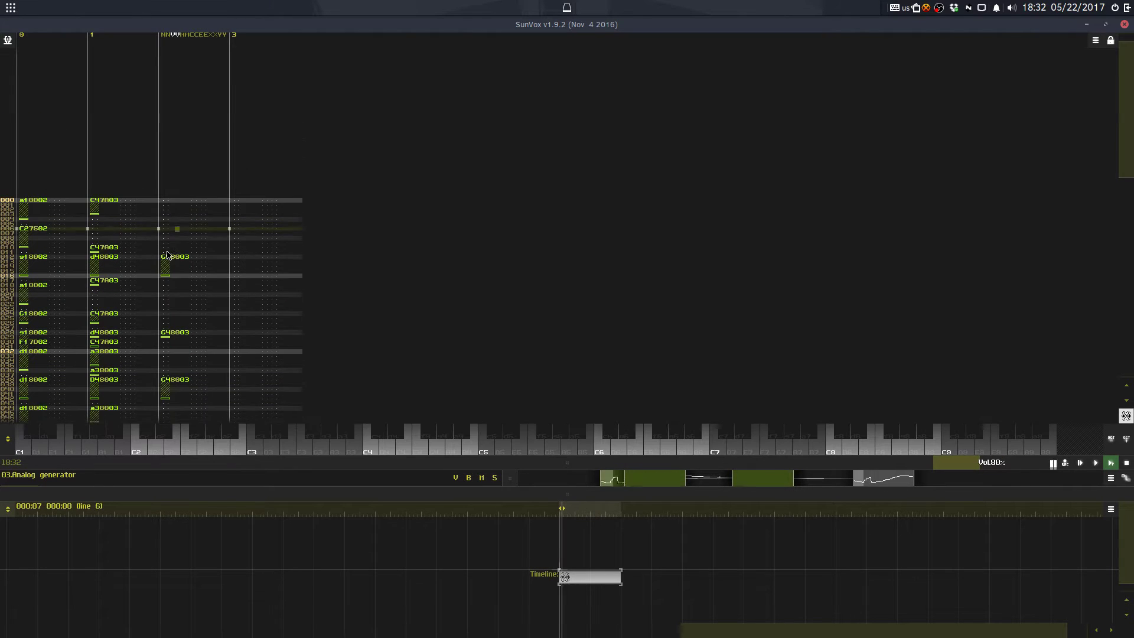
left_click(139, 215)
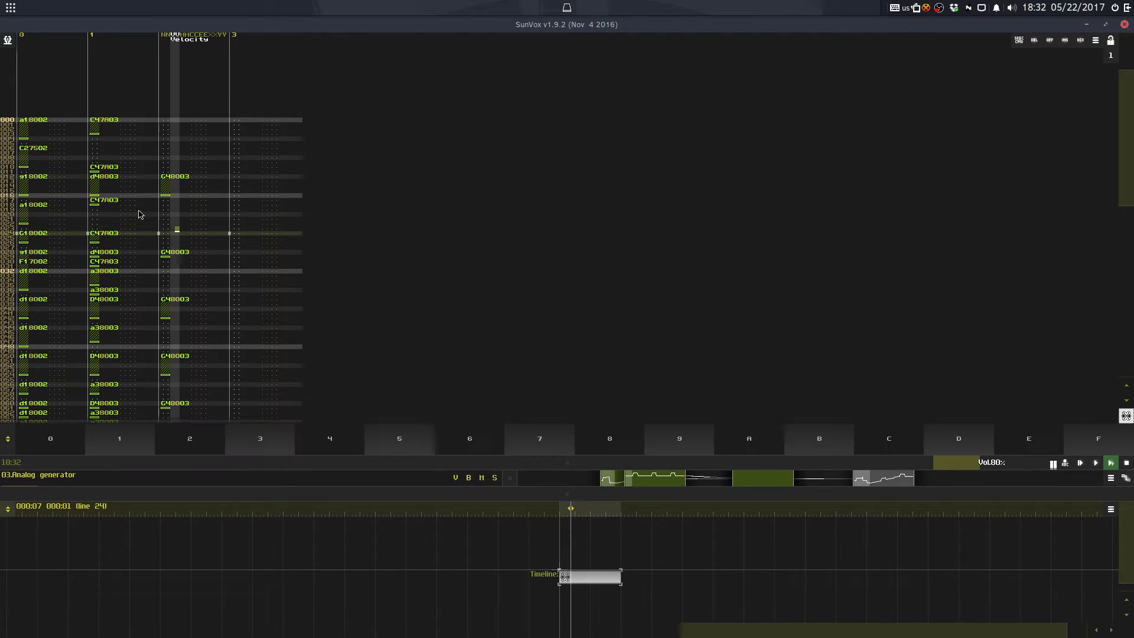
left_click(103, 209)
left_click(96, 232)
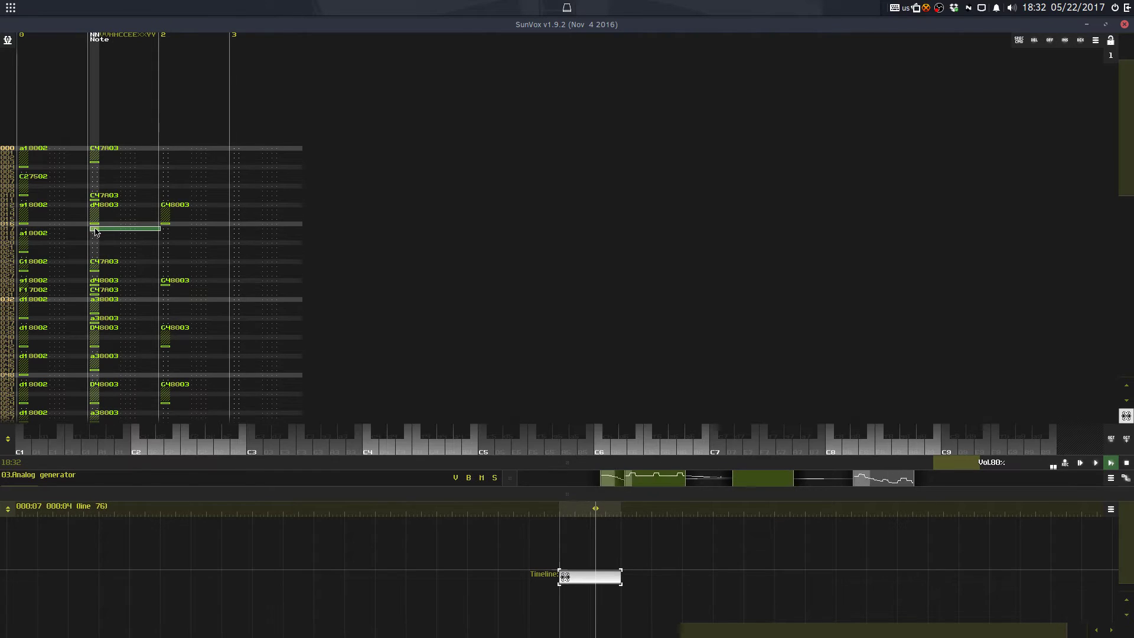
left_click(99, 234)
key("ctrl+v")
key("ctrl+z")
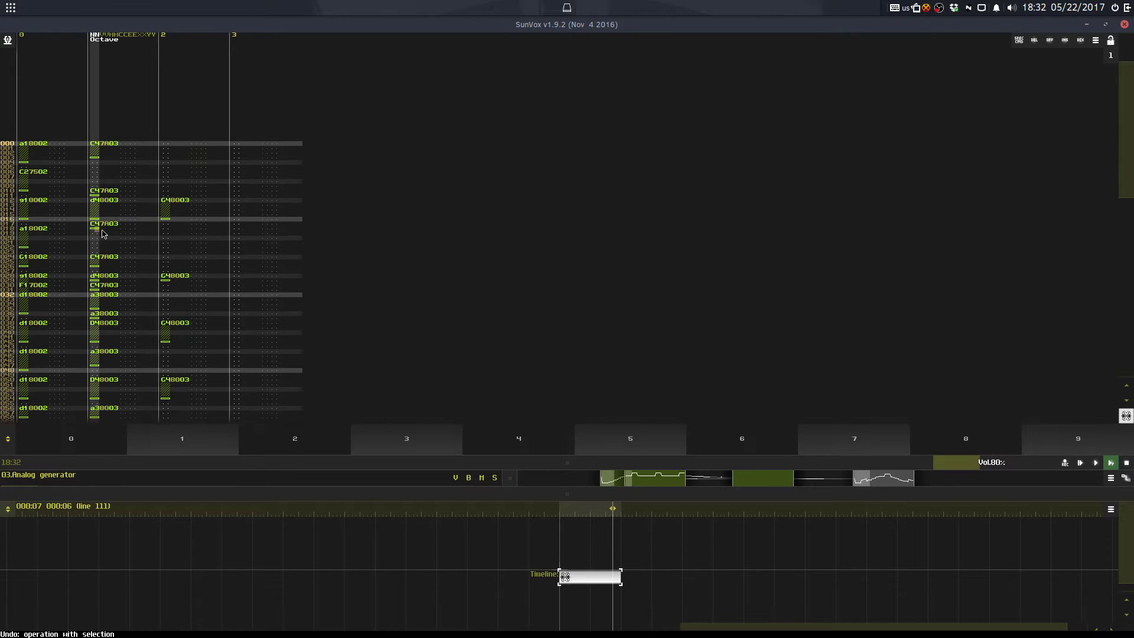
left_click(103, 230)
key("ctrl+y")
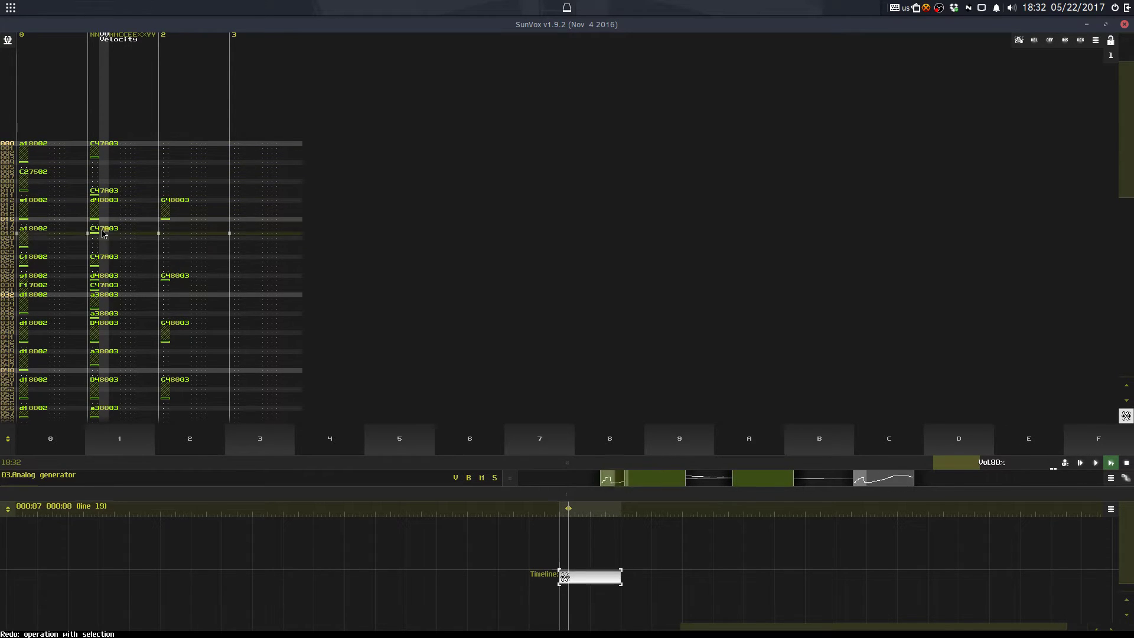
Step: Copy the d4–G4 chord from line 12 to line 20 in tracks 1 and 2
left_click(104, 234)
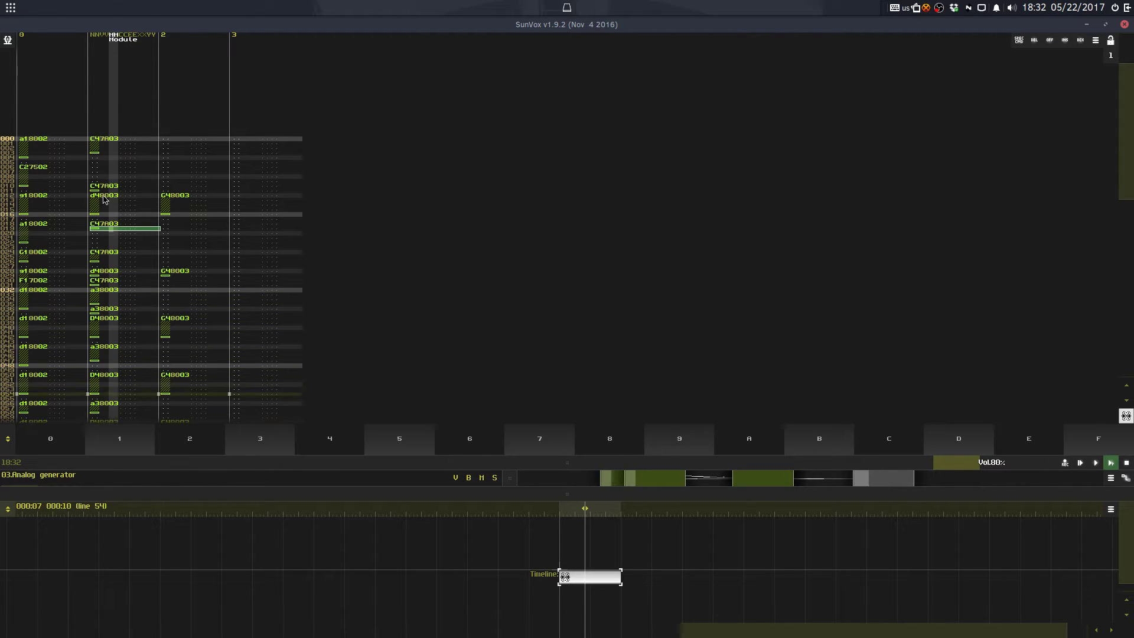
left_click_drag(102, 195, 167, 196)
left_click(103, 267)
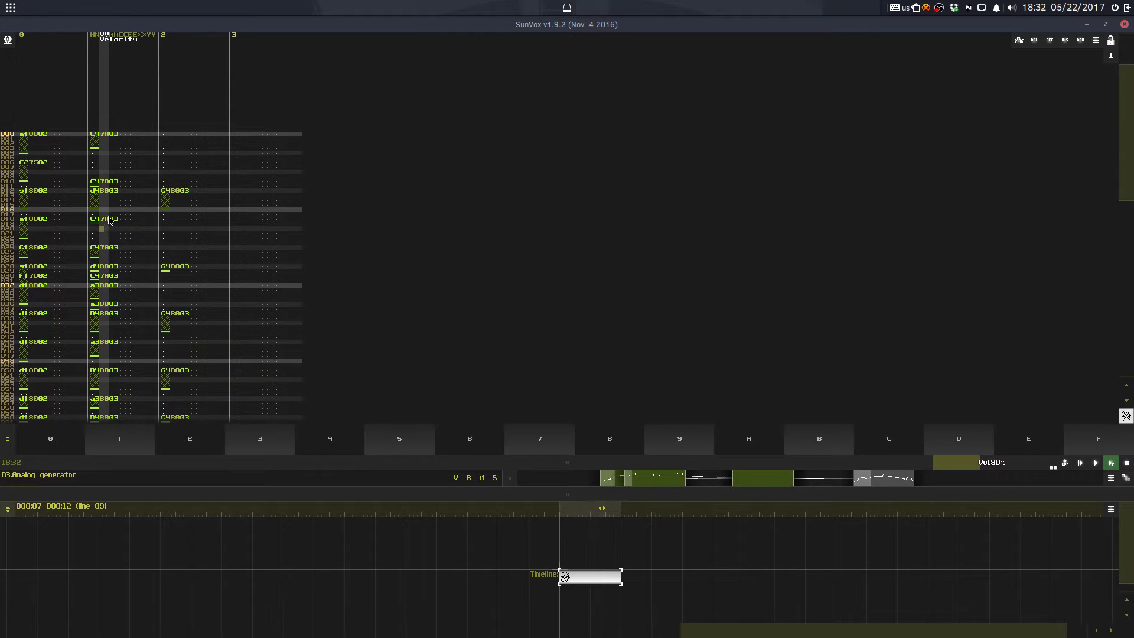
left_click(162, 246)
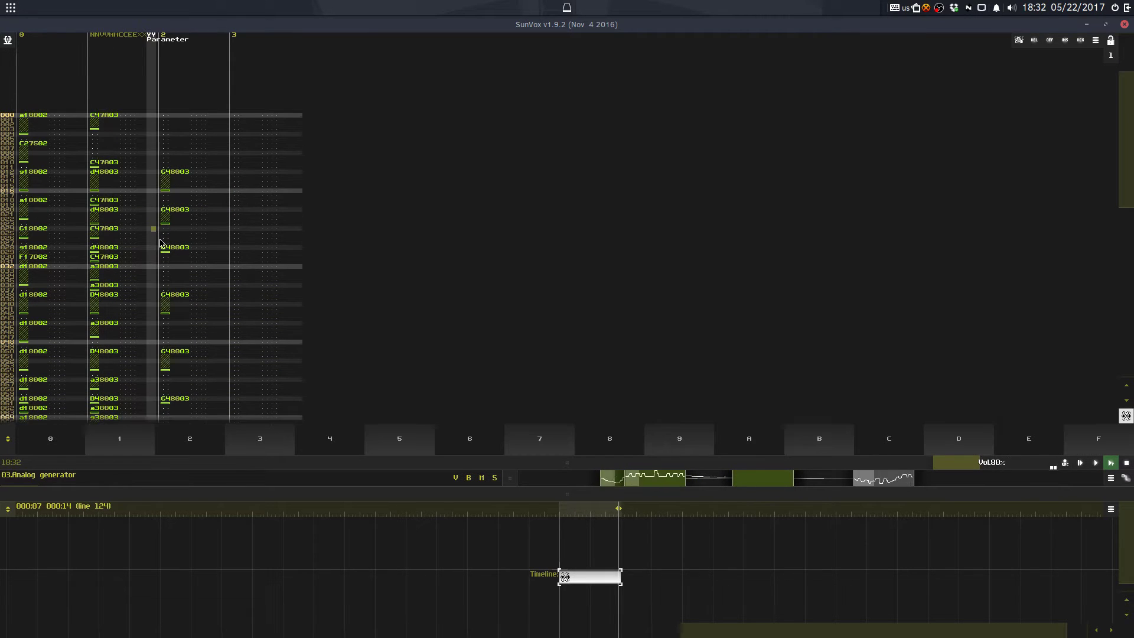
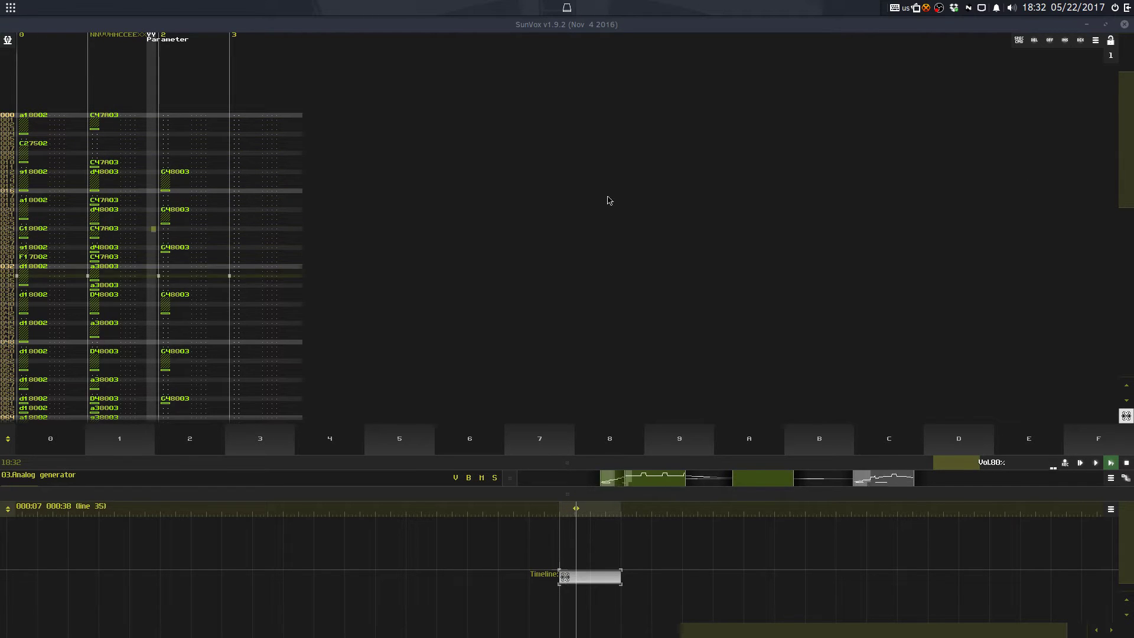
Step: Delete the chord phrase on lines 17 to 23 of tracks 1 and 2
left_click(383, 200)
key("space")
key("space")
left_click(185, 234)
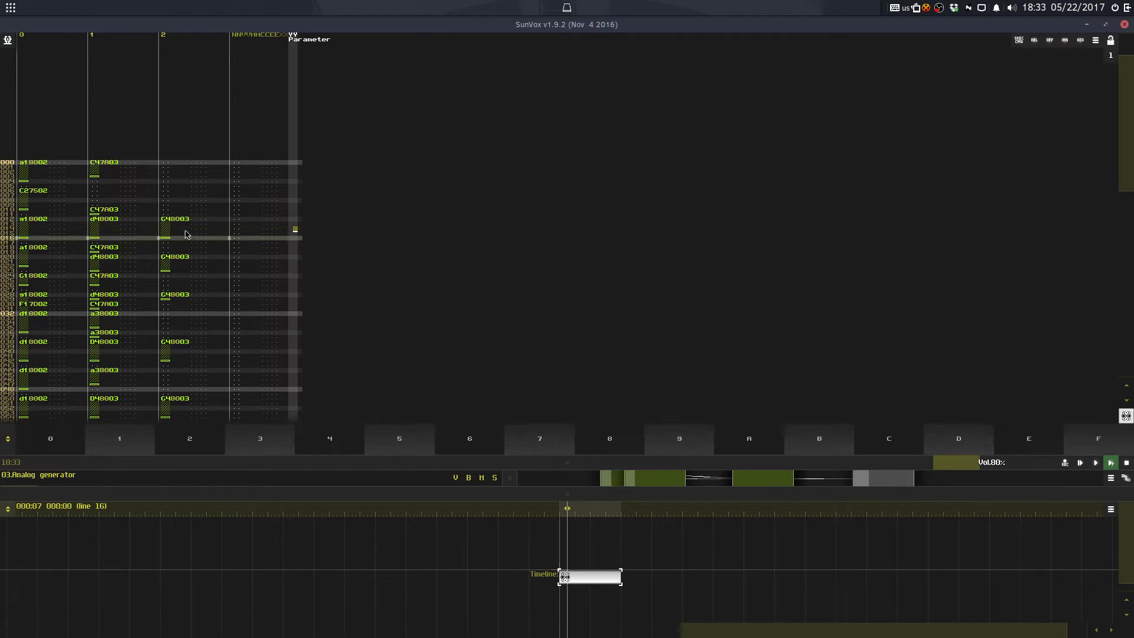
left_click_drag(105, 243, 170, 270)
key("Delete")
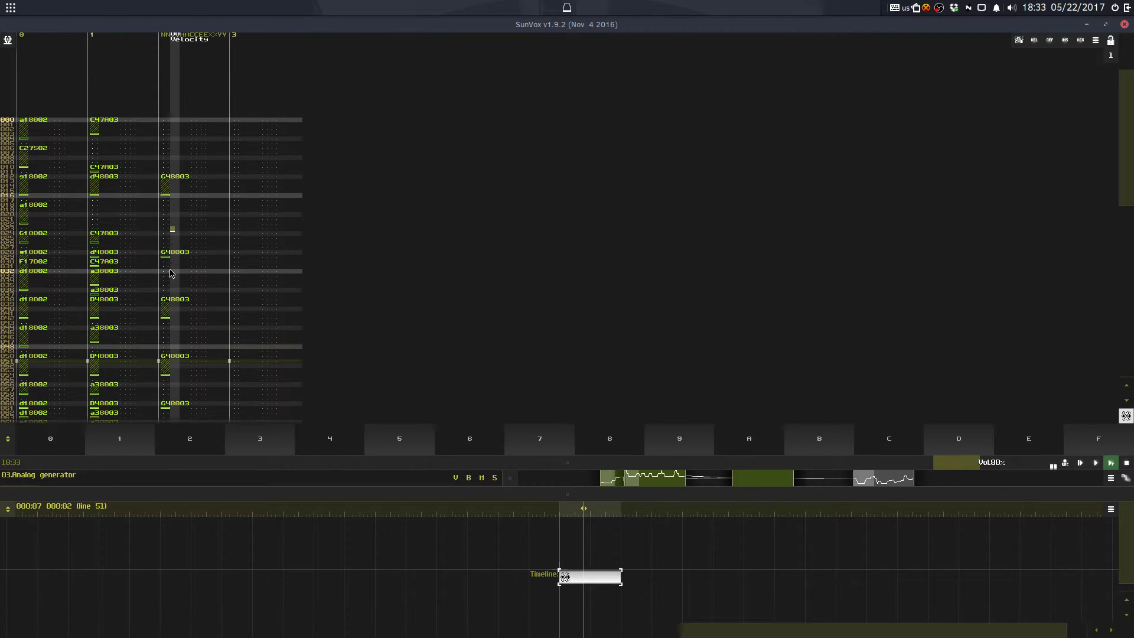
Step: Delete the notes on lines 50 to 60 of tracks 1 and 2 and the chord on line 82
key("space")
key("space")
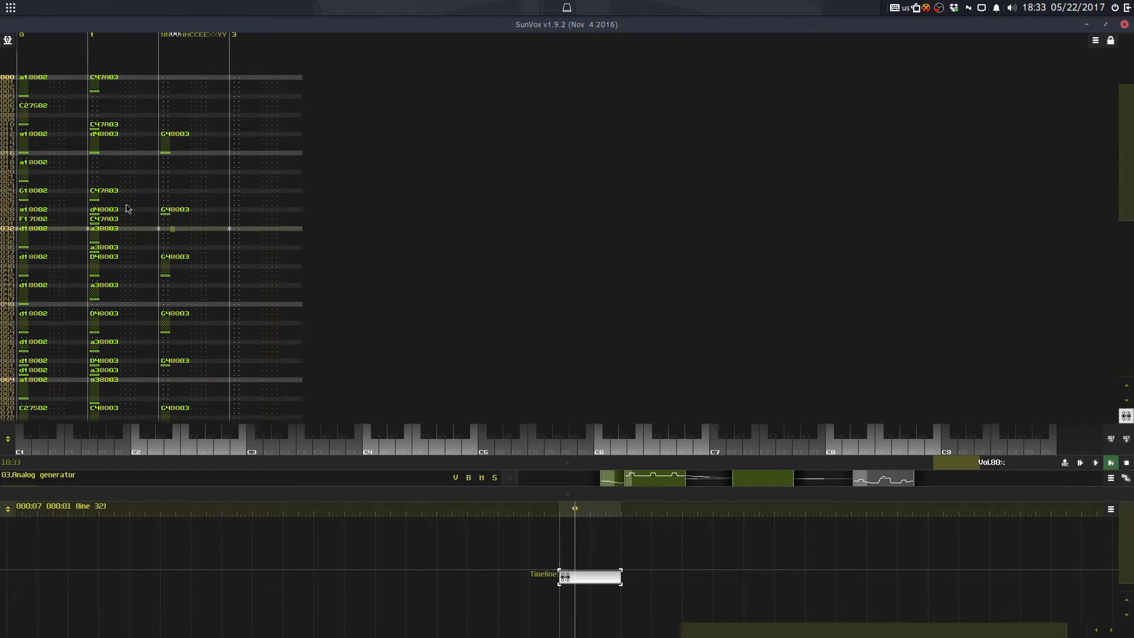
left_click_drag(104, 286, 187, 330)
key("Delete")
left_click_drag(98, 229, 182, 249)
key("Delete")
key("space")
key("space")
key("space")
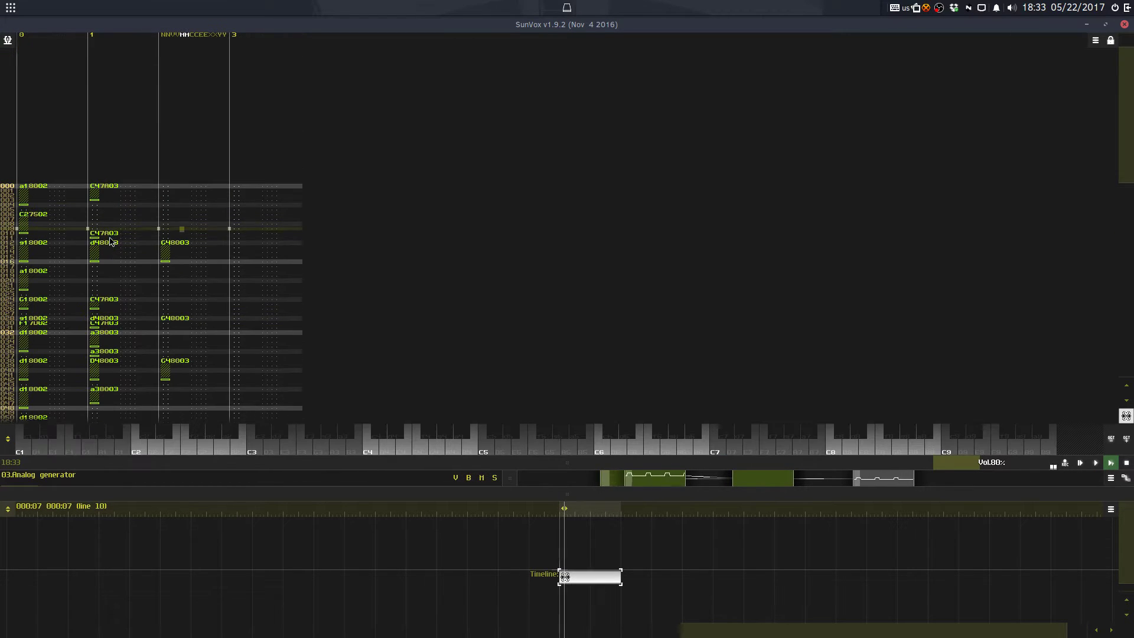
key("space")
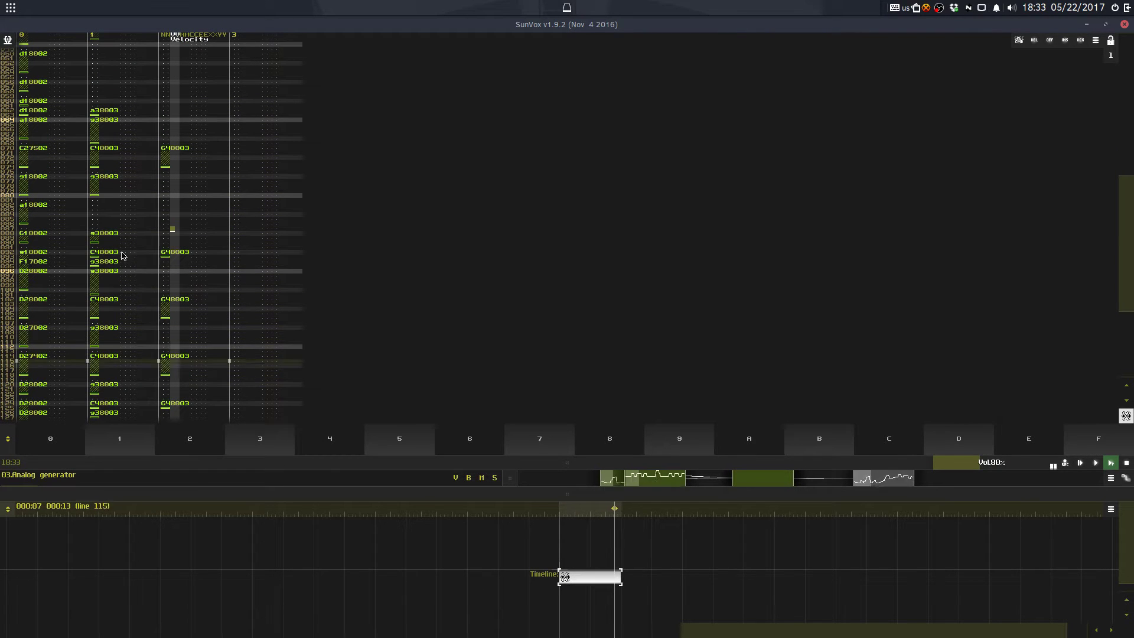
Step: Delete the g3 notes on lines 88 and 120 of track 1
left_click(123, 245)
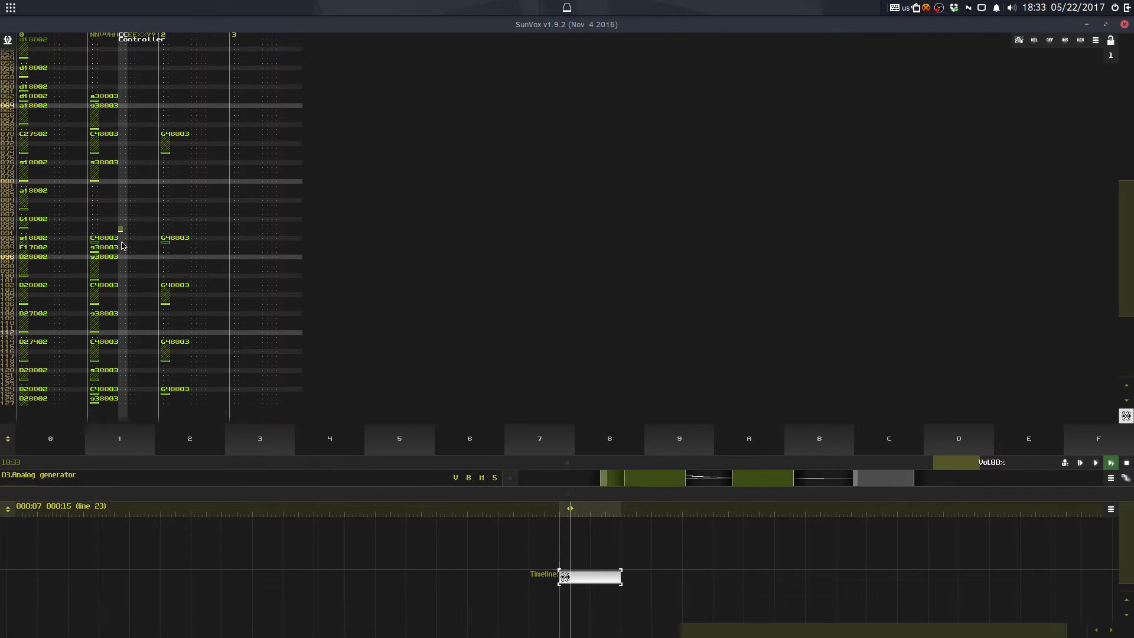
key("space")
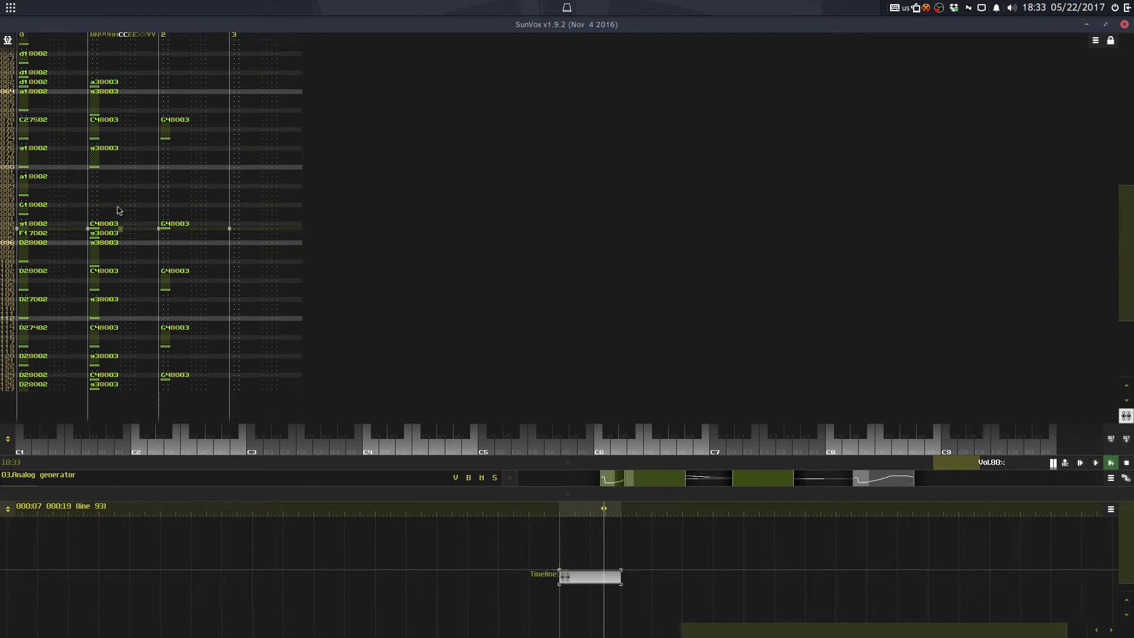
key("space")
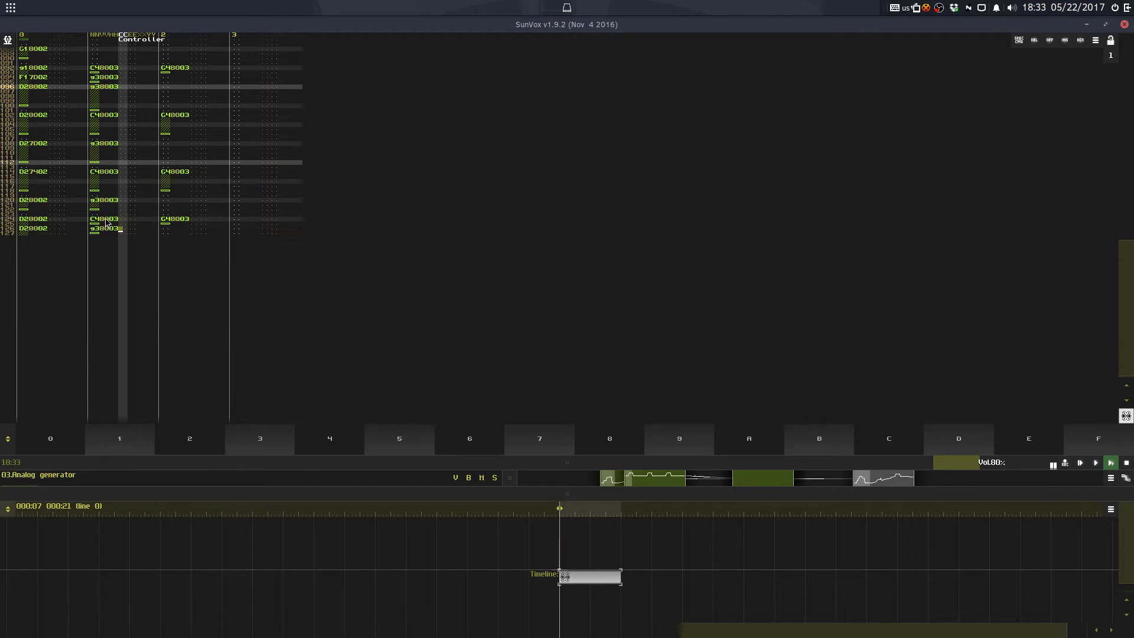
key("Delete")
left_click(117, 215)
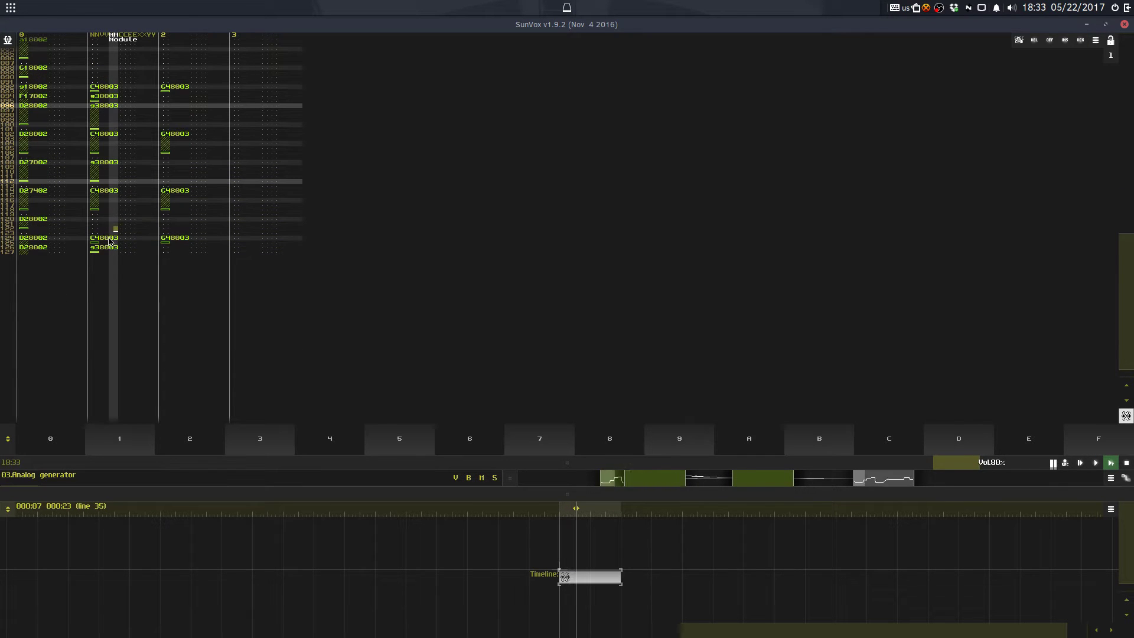
Step: Try to delete the C4 note on line 124 of track 1
left_click(108, 239)
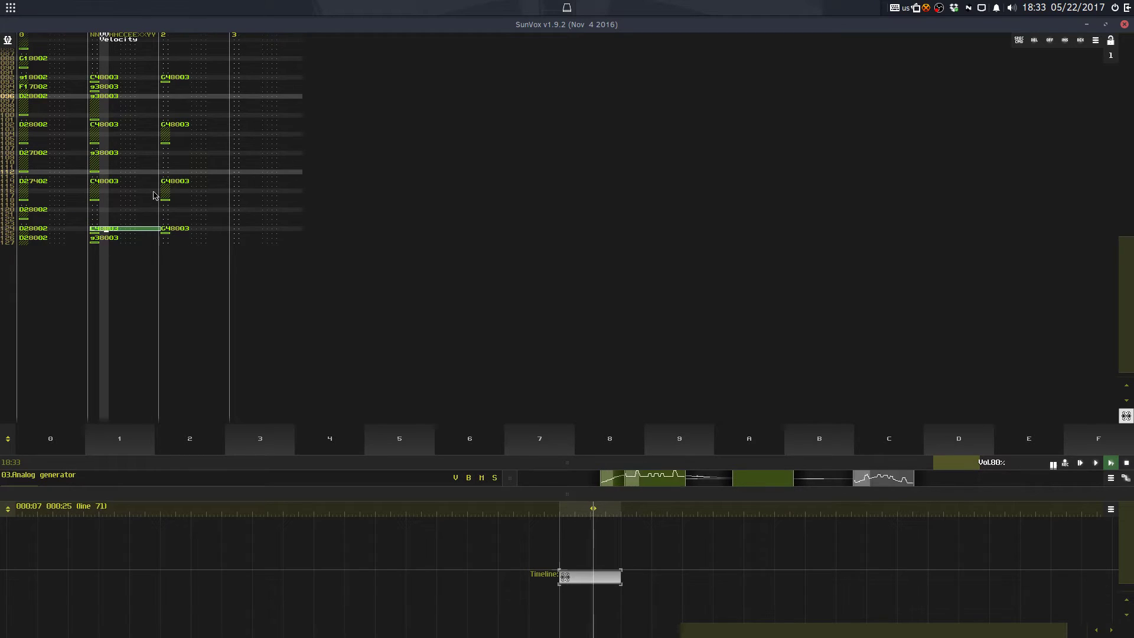
key("Delete")
key("ctrl+z")
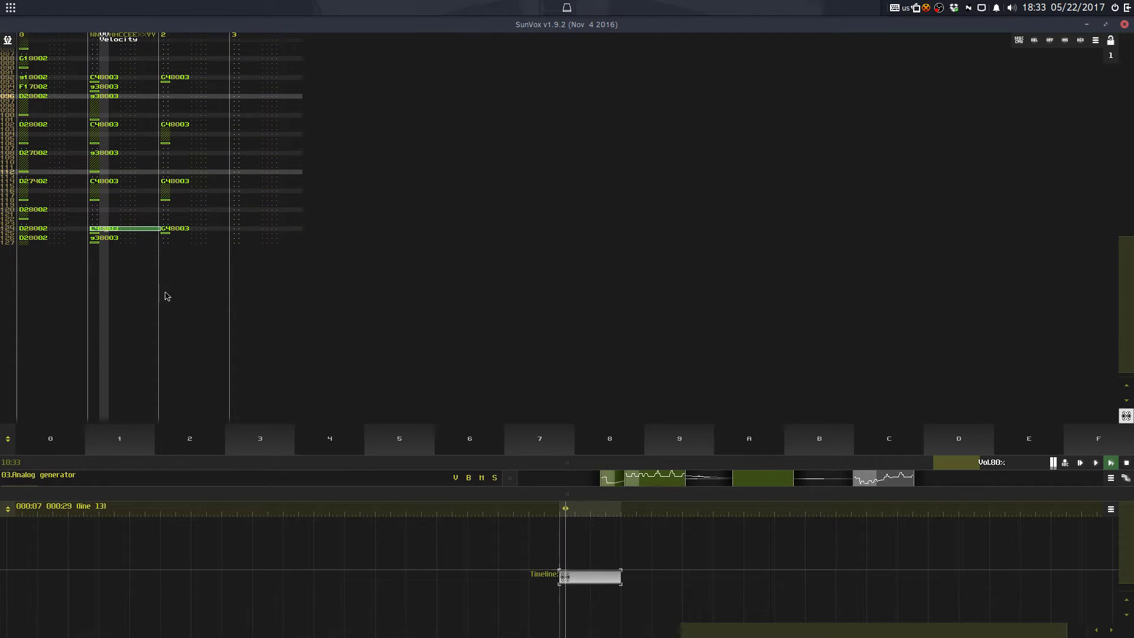
key("ctrl+z")
left_click(101, 237)
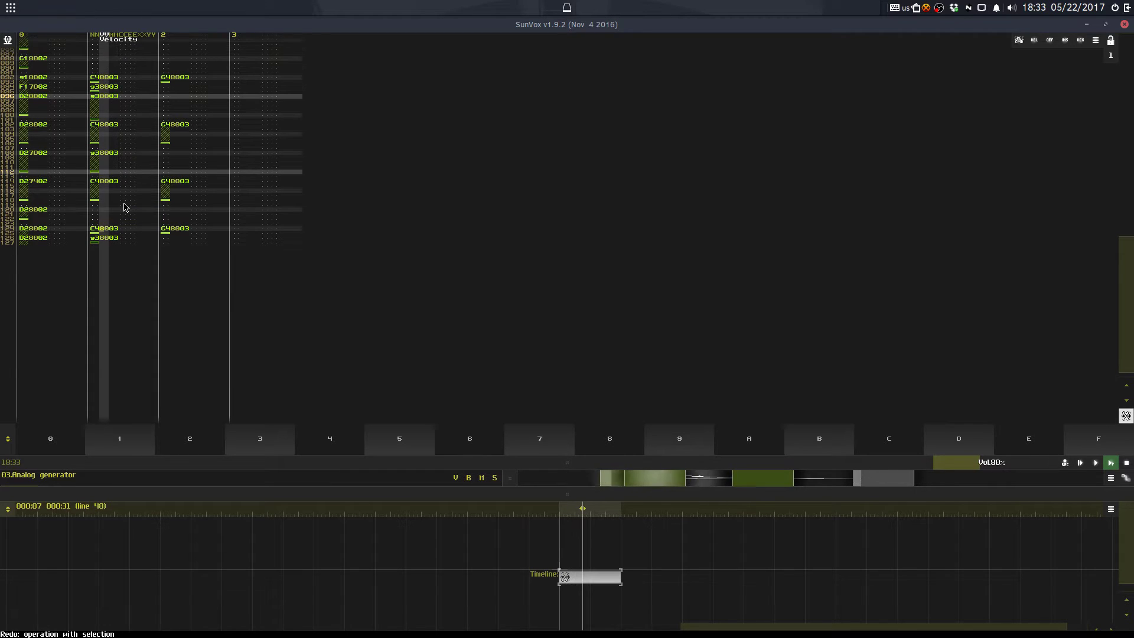
Step: Change the track 1 notes on lines 124 and 126 to d4 and C4
key("d")
left_click(105, 234)
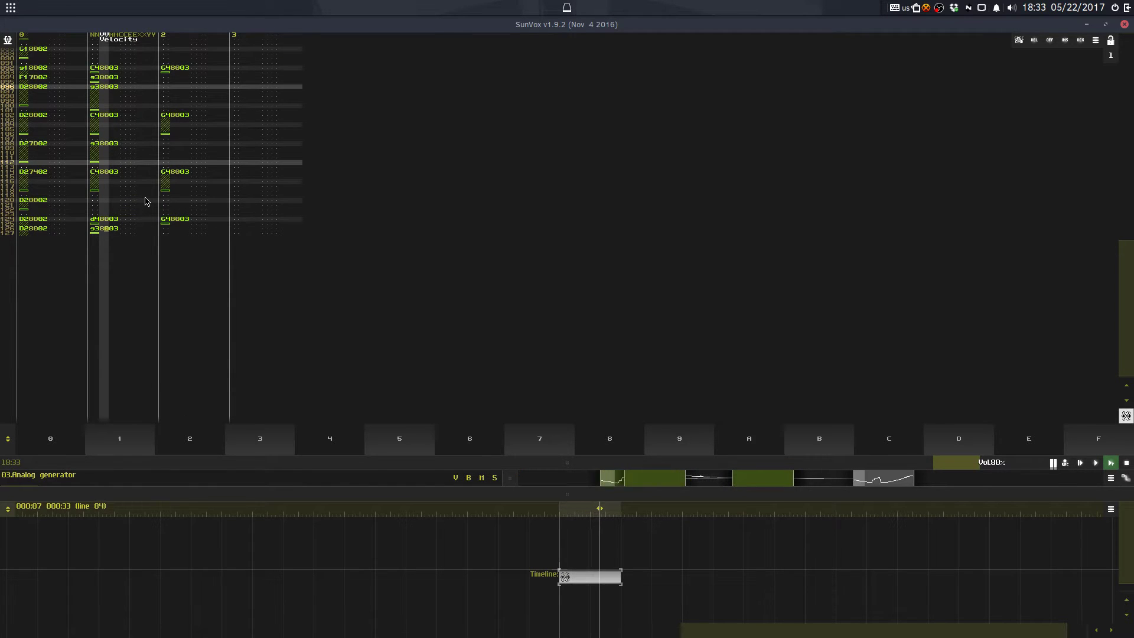
key("b")
key("Up")
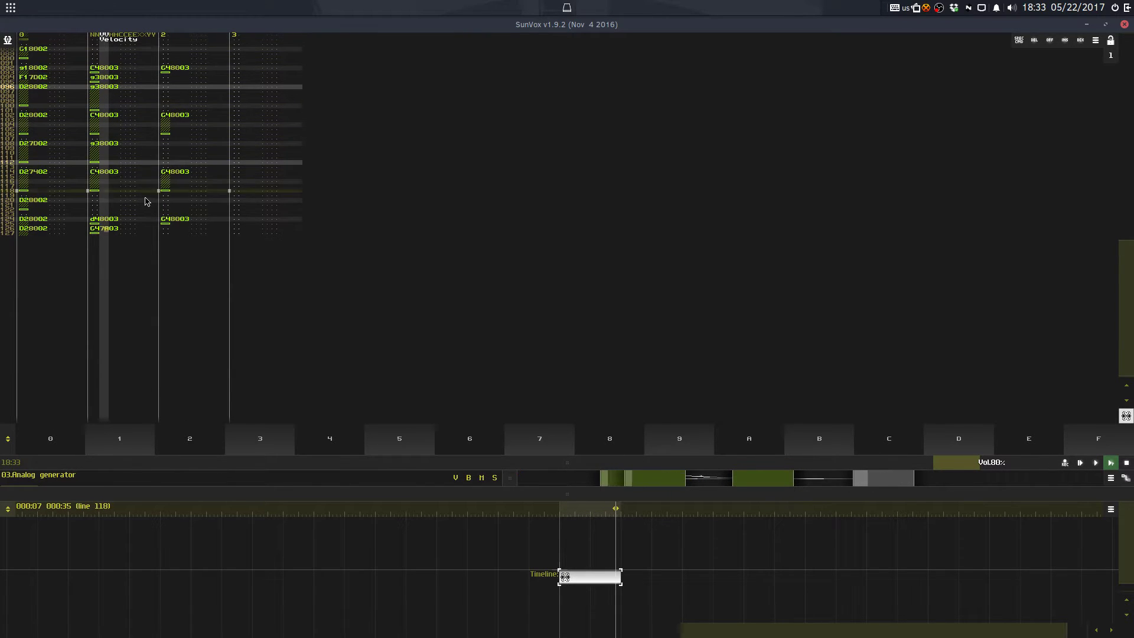
Step: Move the d4 and G4 chord from line 124 of tracks 1 and 2 up to line 120
scroll(147, 202, "up", 1)
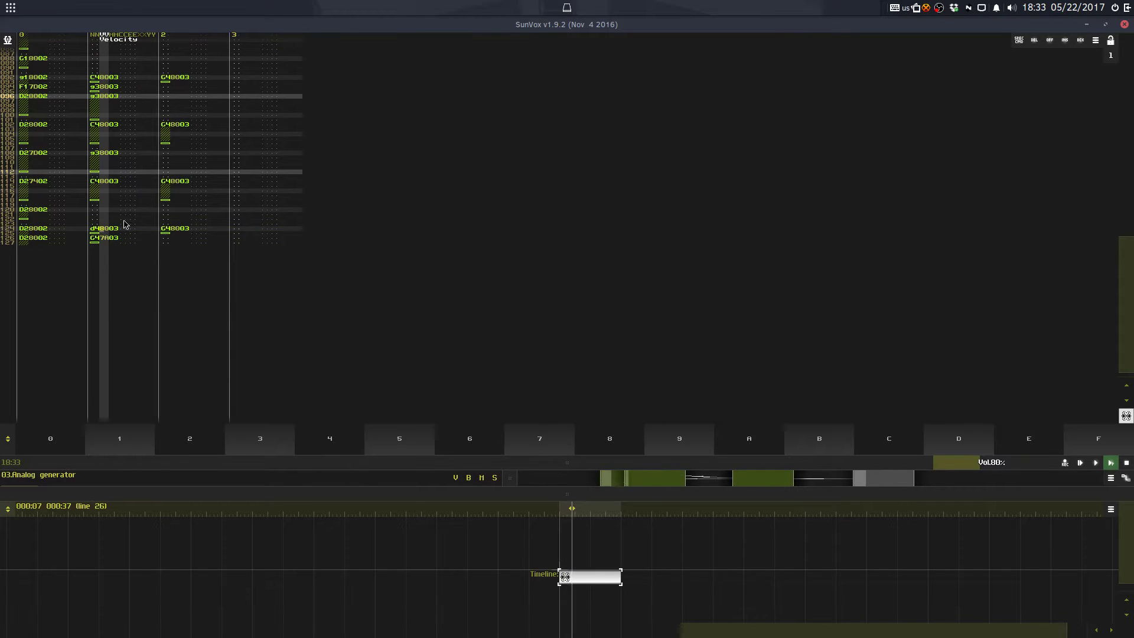
key("Delete")
scroll(110, 218, "up", 2)
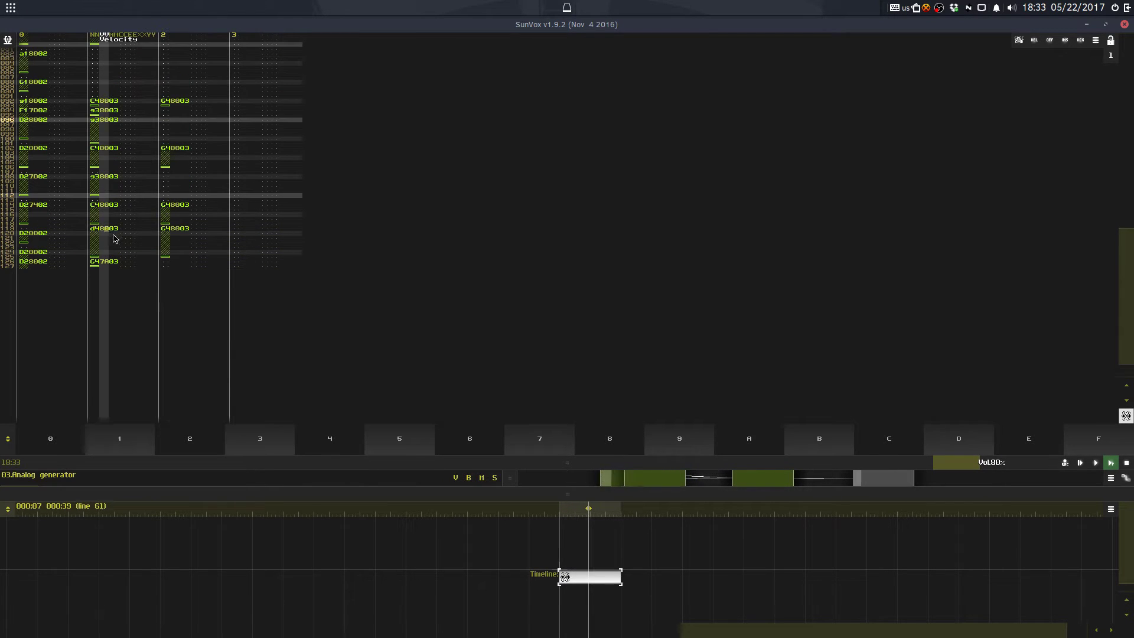
key("ctrl+z")
left_click_drag(106, 257, 112, 228)
left_click(114, 233)
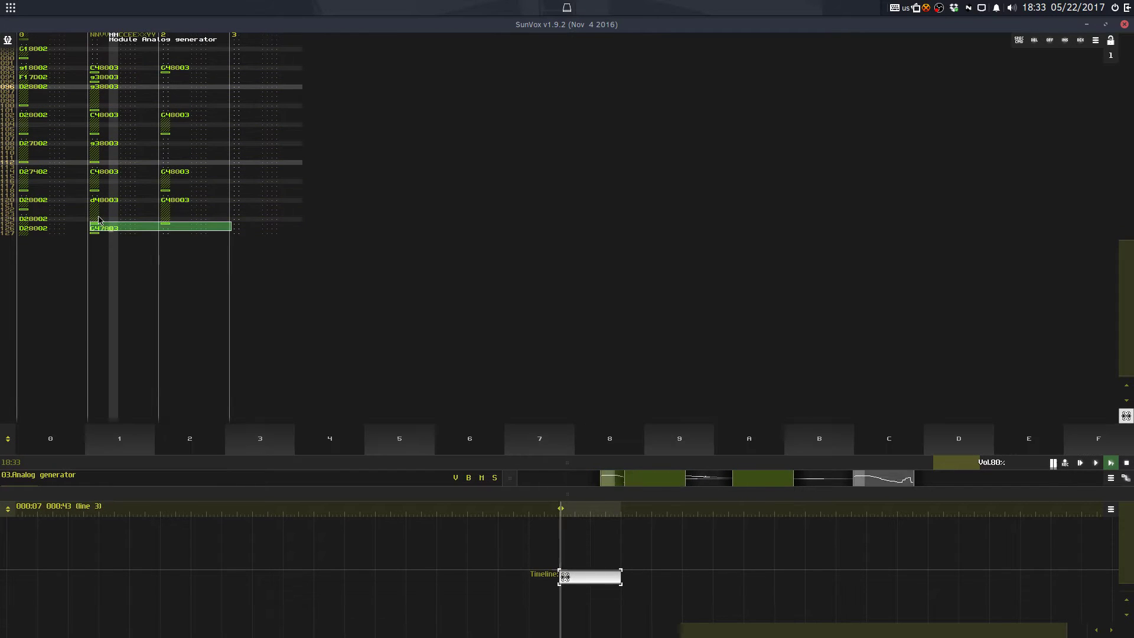
Step: Rework the ending of track 1 with D4 on line 120 and d4 on line 124, removing the note on line 126
left_click(99, 220)
scroll(116, 210, "up", 3)
left_click(100, 214)
key("ctrl+z")
key("ctrl+z")
key("ctrl+z")
key("ctrl+z")
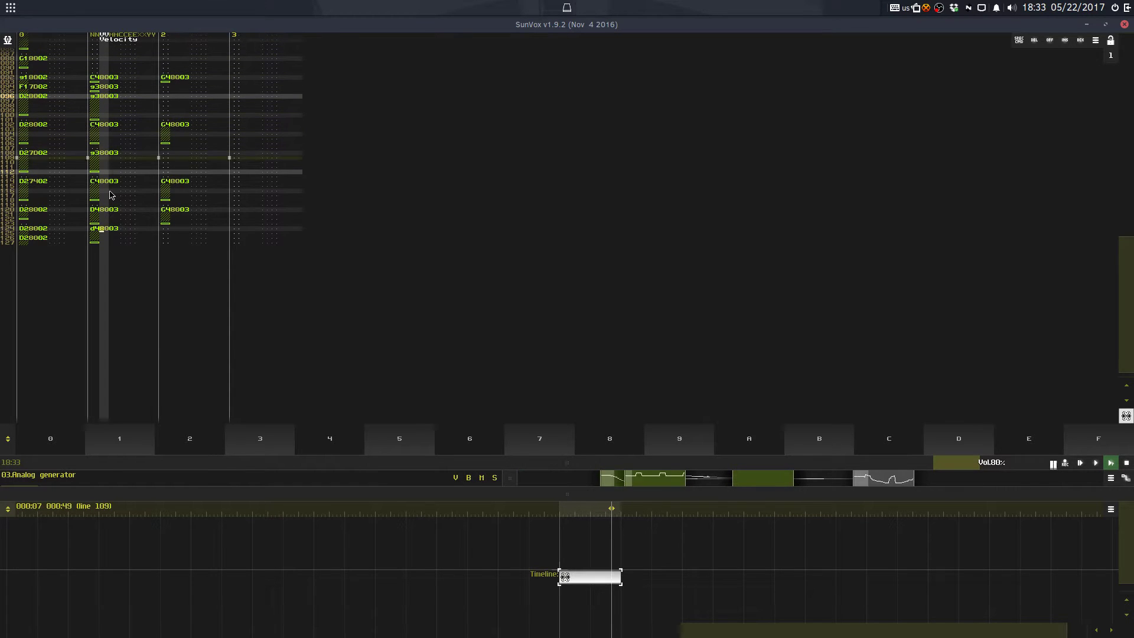
Step: Shrink the pattern editor to reveal the module view and play the song from the start
key("space")
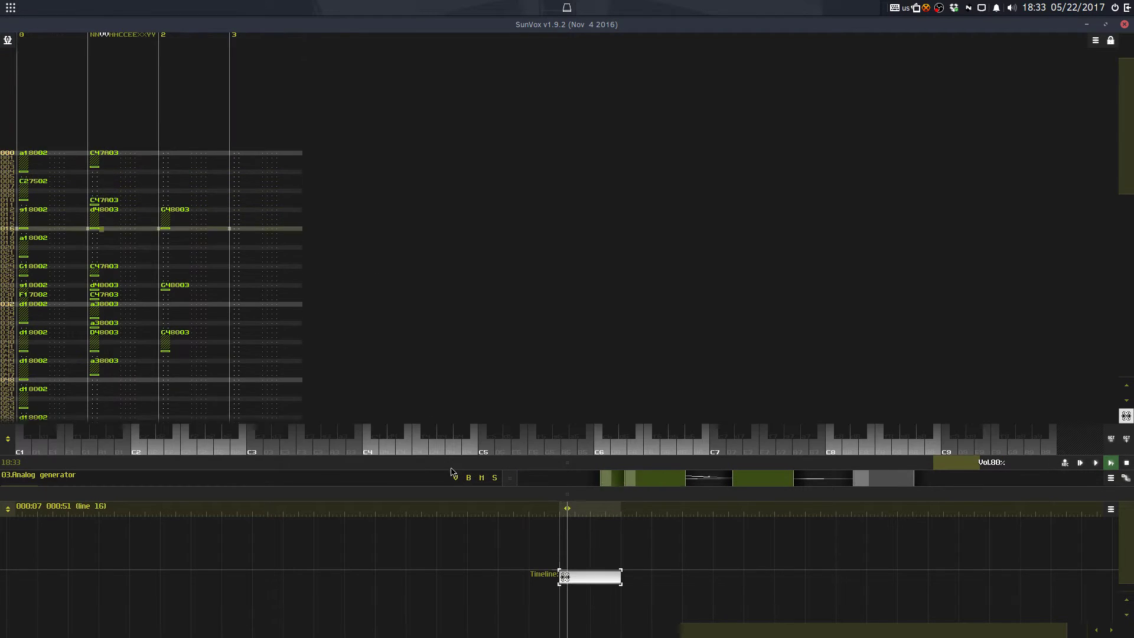
left_click_drag(493, 463, 476, 339)
key("F9")
key("space")
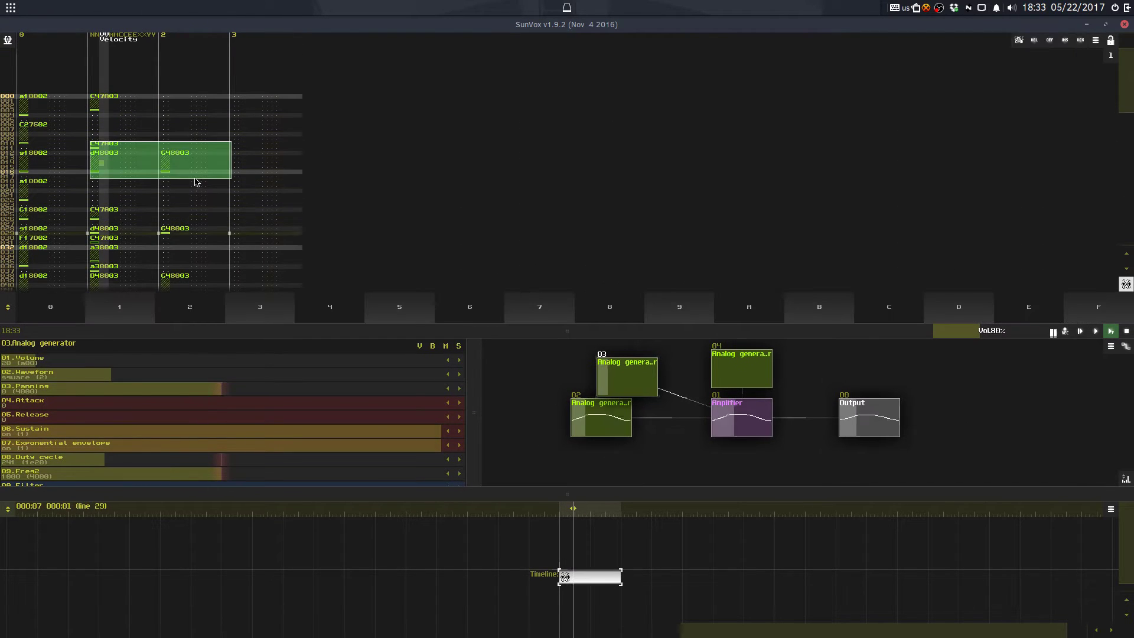
Step: Try moving the chord phrase on lines 10 to 17 of tracks 1 and 2 up to line 8 and replay the song
left_click_drag(195, 179, 195, 179)
key("ctrl+x")
left_click(117, 121)
key("ctrl+v")
key("space")
key("F9")
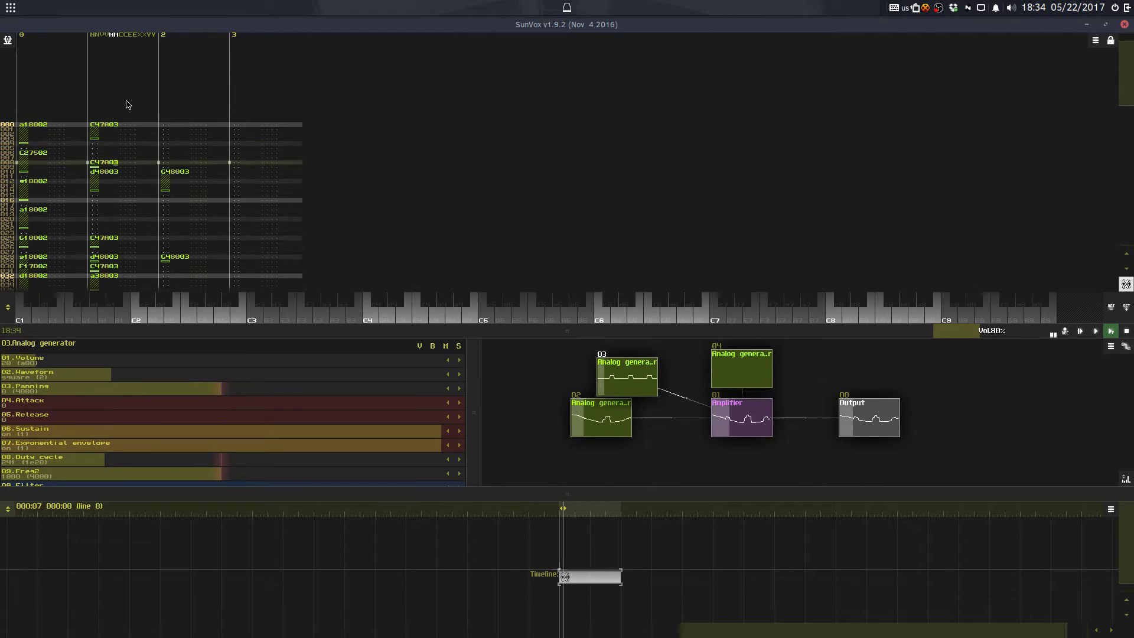
Step: Undo the move and try starting the chord phrase on lines 12, 14 and 16 instead
key("ctrl+z")
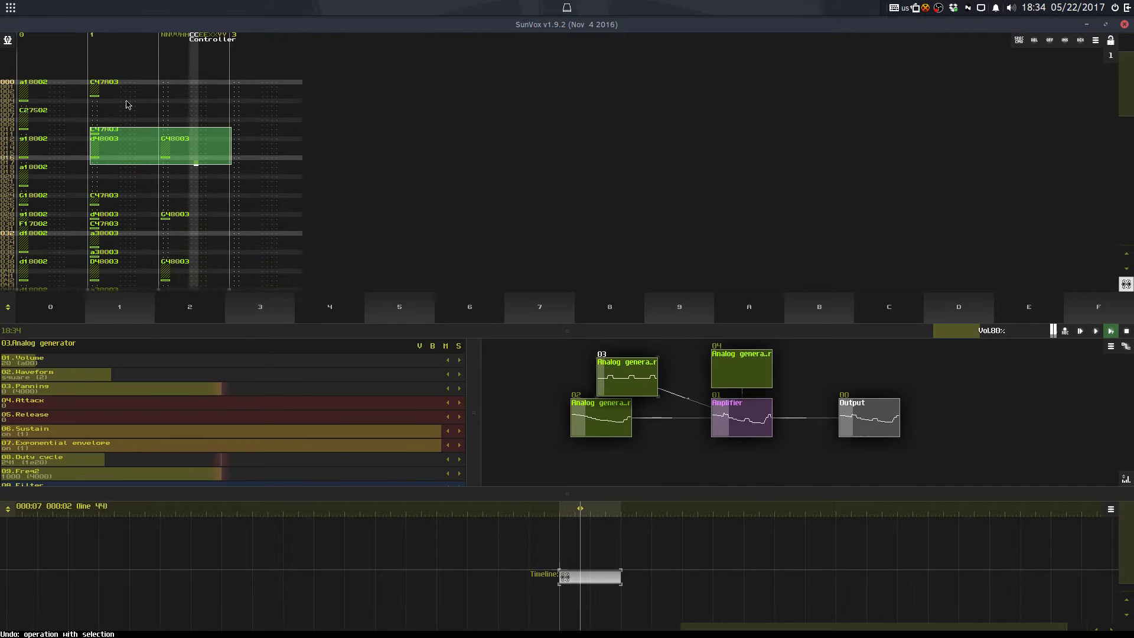
left_click(92, 144)
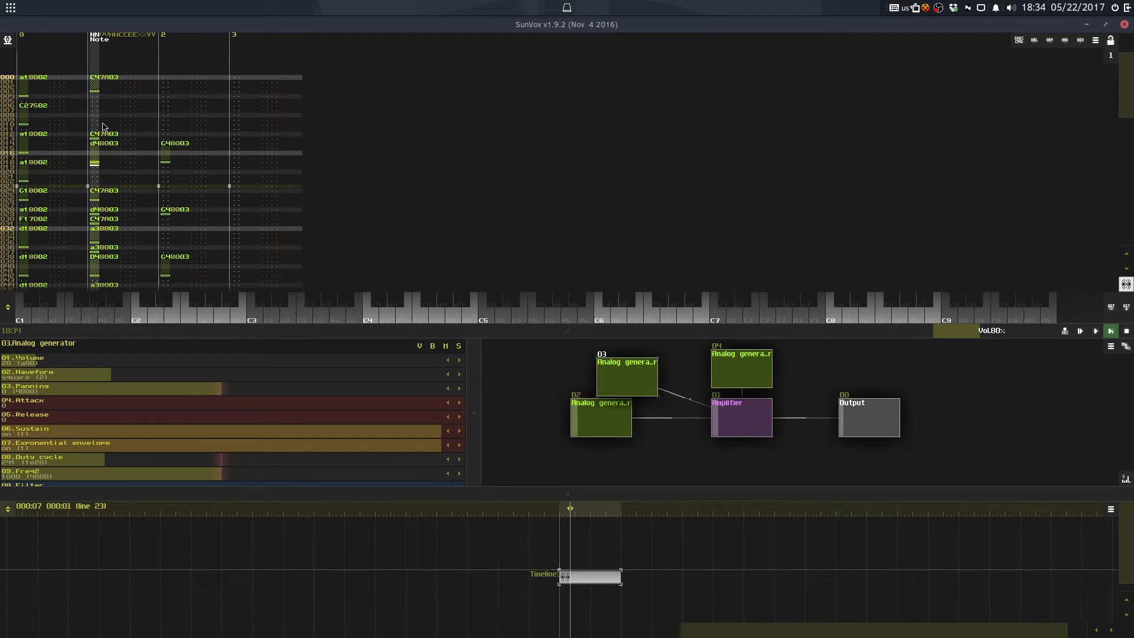
key("ctrl+z")
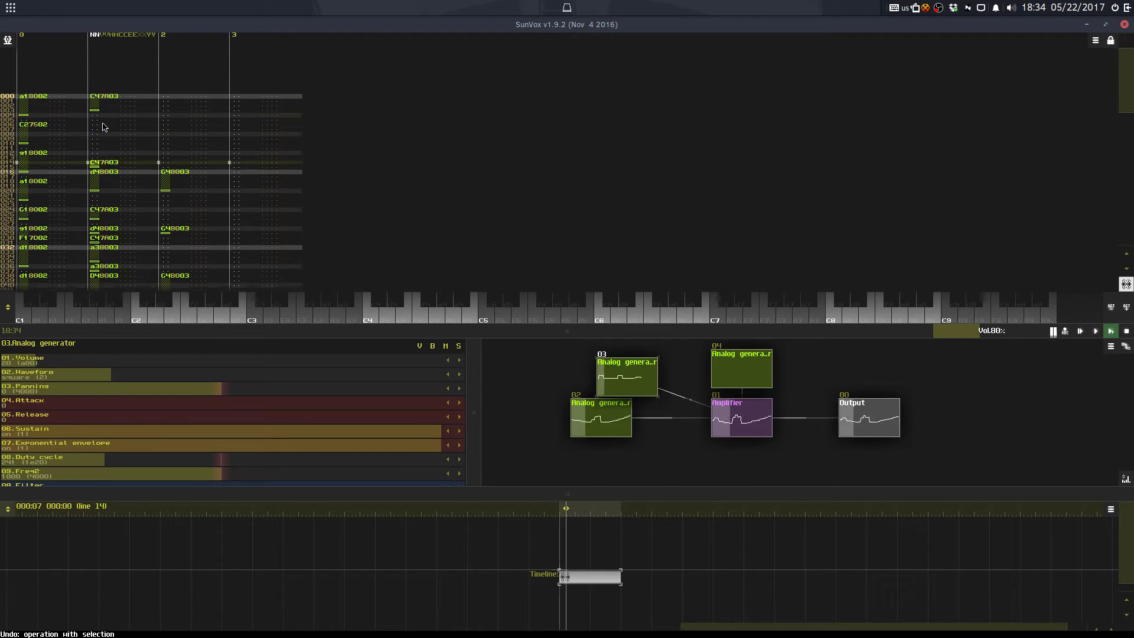
key("space")
key("ctrl+z")
key("ctrl+z")
key("ctrl+z")
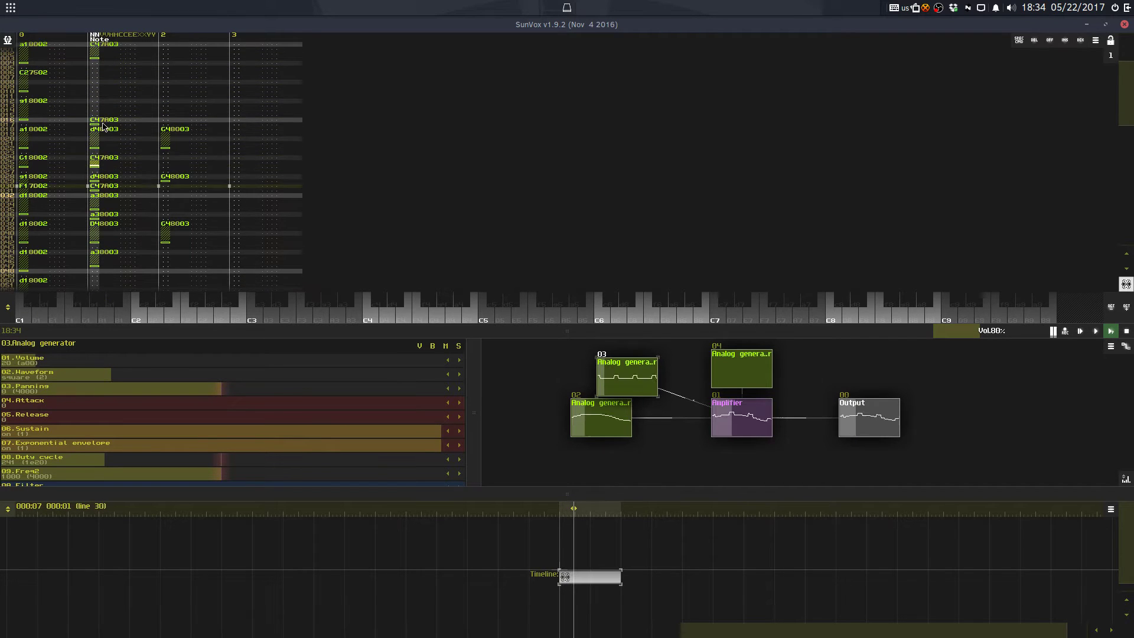
Step: Undo the trial placements and paste the cut chord phrase at line 6 of tracks 1 and 2 for playback
key("ctrl+z")
key("ctrl+z")
key("ctrl+y")
key("ctrl+z")
key("ctrl+y")
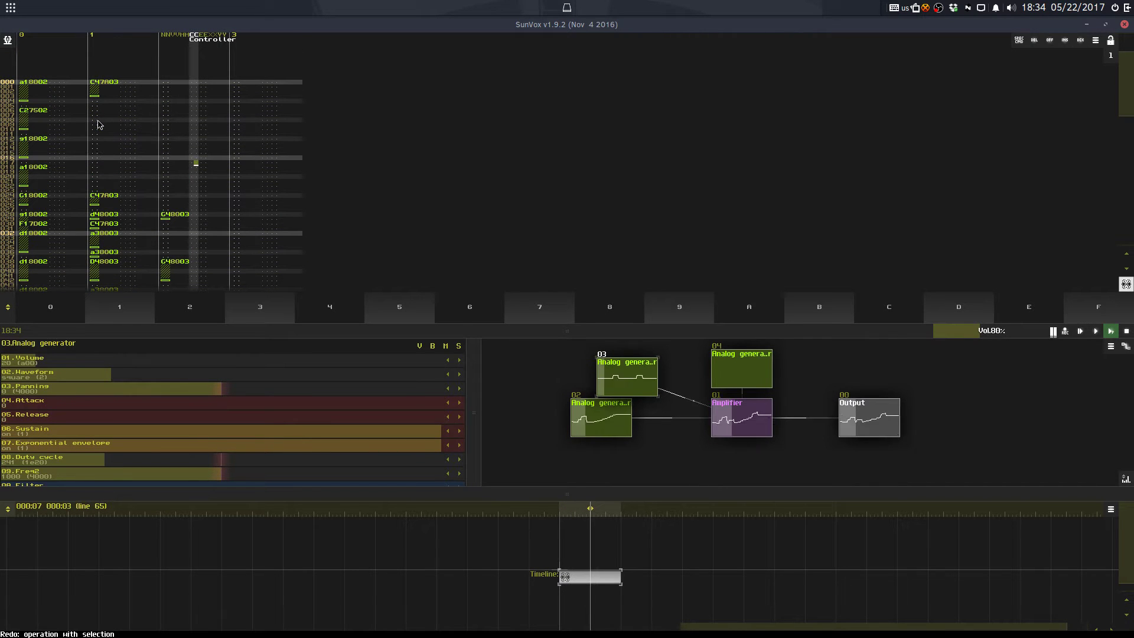
left_click(98, 121)
key("Up")
key("Up")
key("ctrl+v")
key("space")
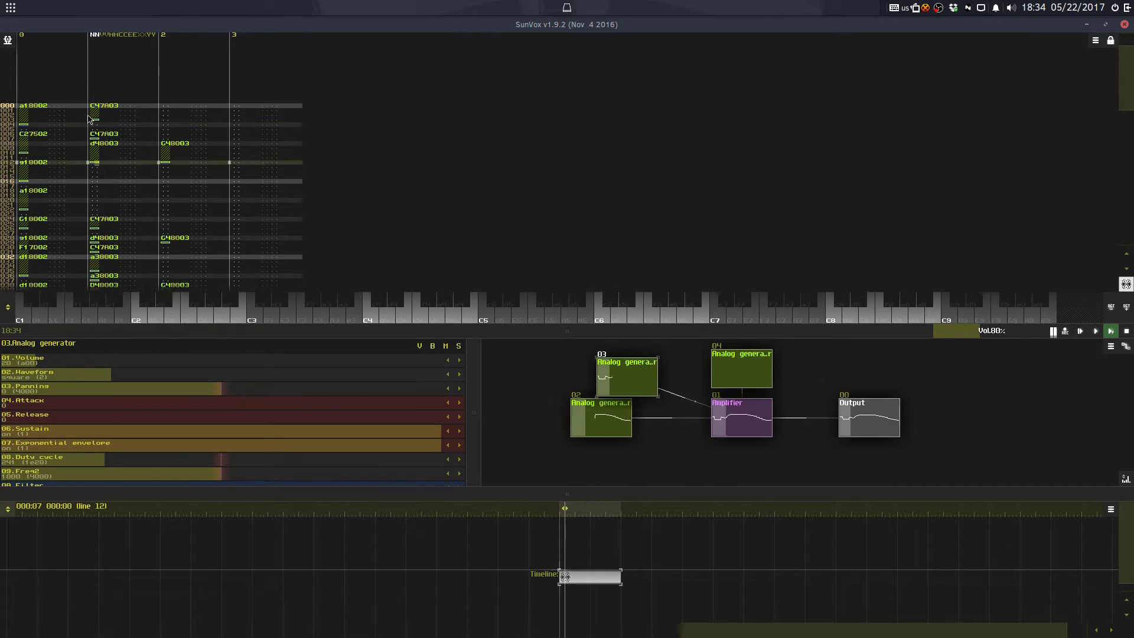
Step: Undo the paste and the cut to restore the chord phrase at line 10, and leave playback
key("space")
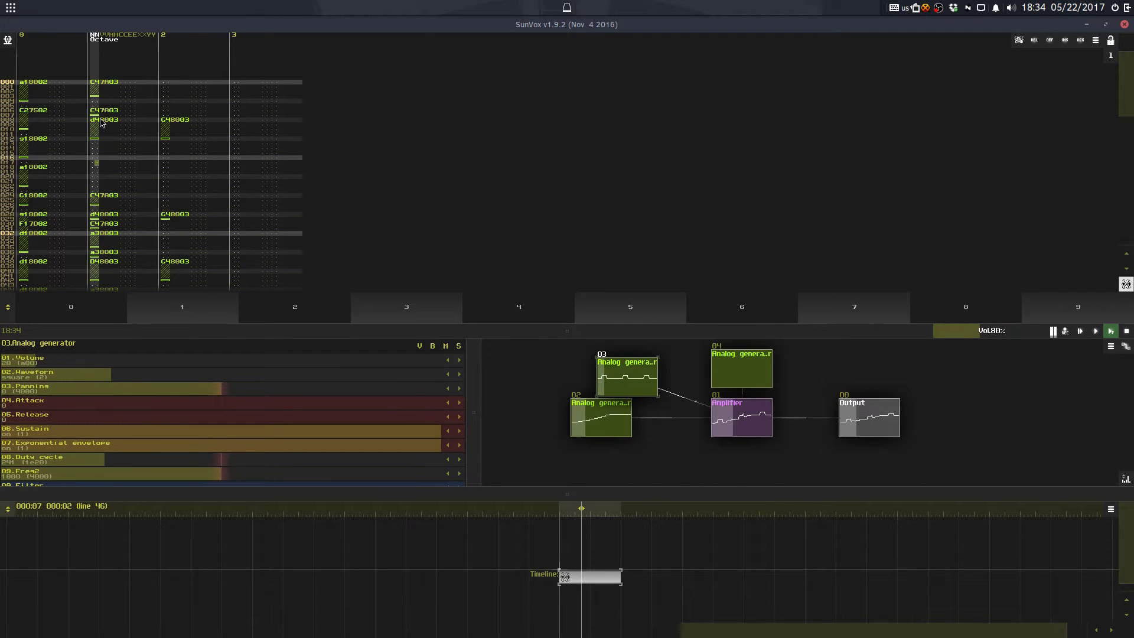
left_click_drag(101, 122, 164, 134)
key("ctrl+z")
key("ctrl+z")
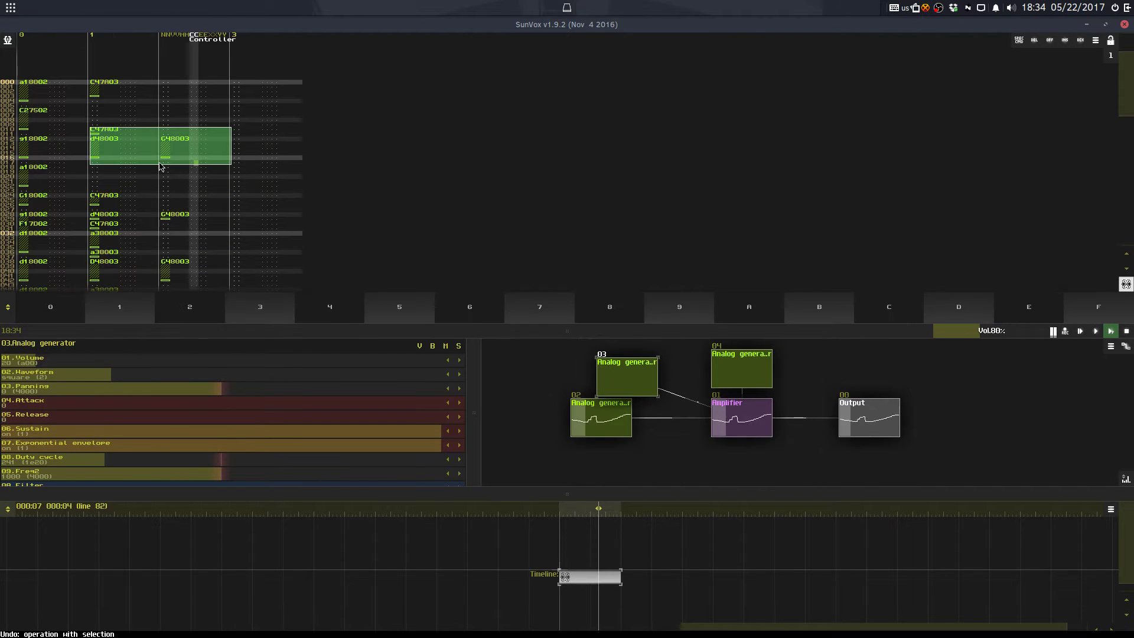
left_click(161, 160)
key("space")
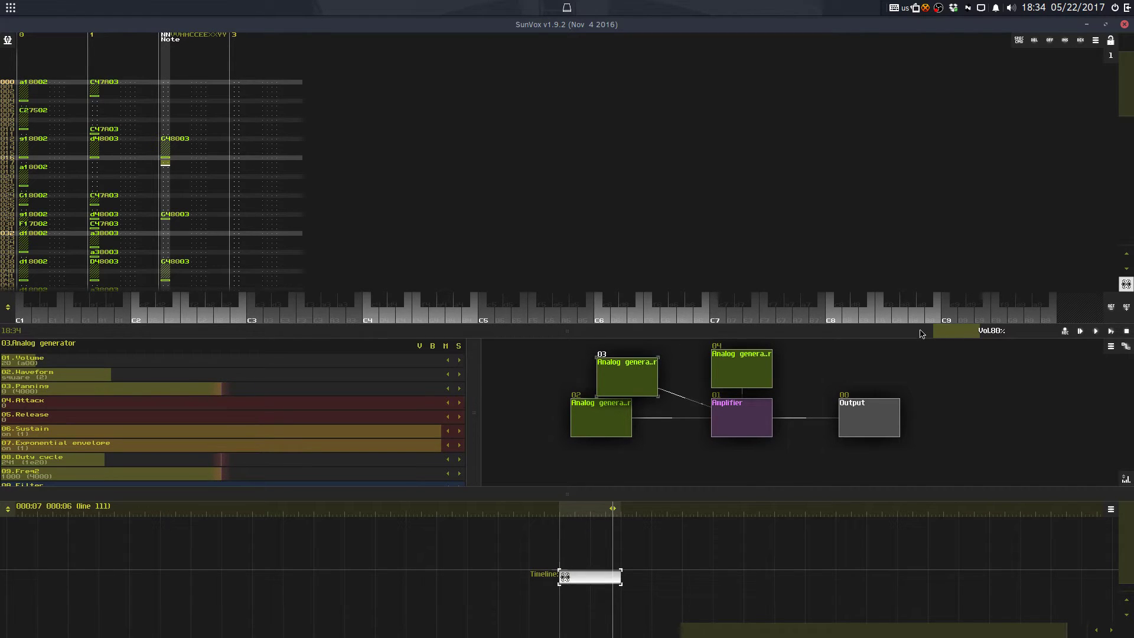
Step: Enlarge the module view and save the project, overwriting StreaminLava.sunvox
left_click_drag(765, 331, 756, 147)
left_click_drag(831, 294, 759, 321)
key("ctrl+s")
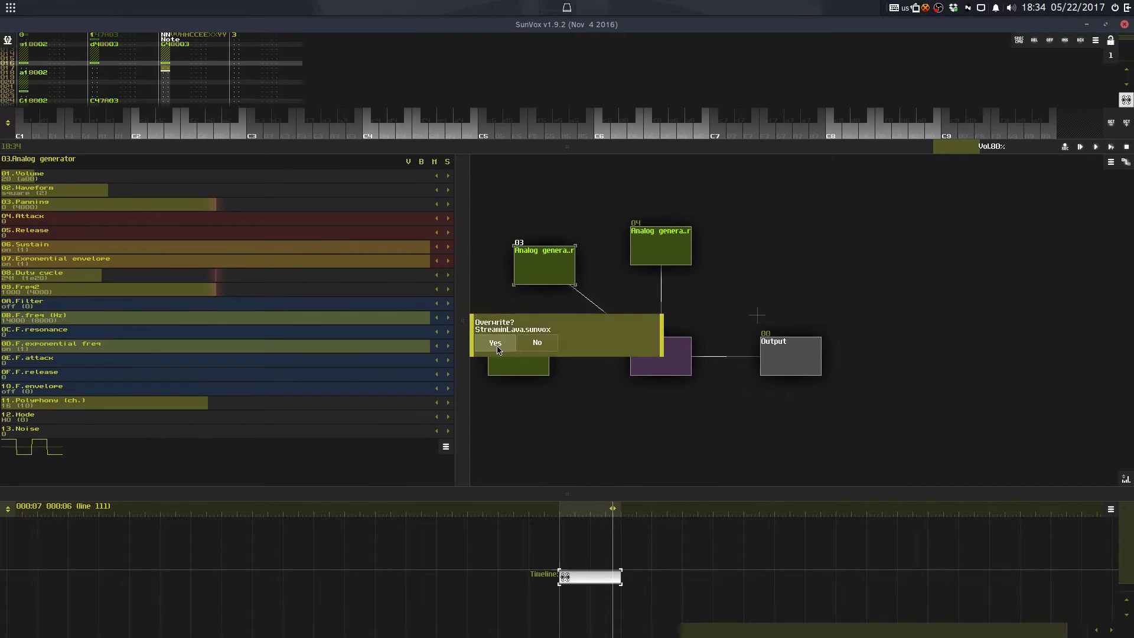
left_click(495, 342)
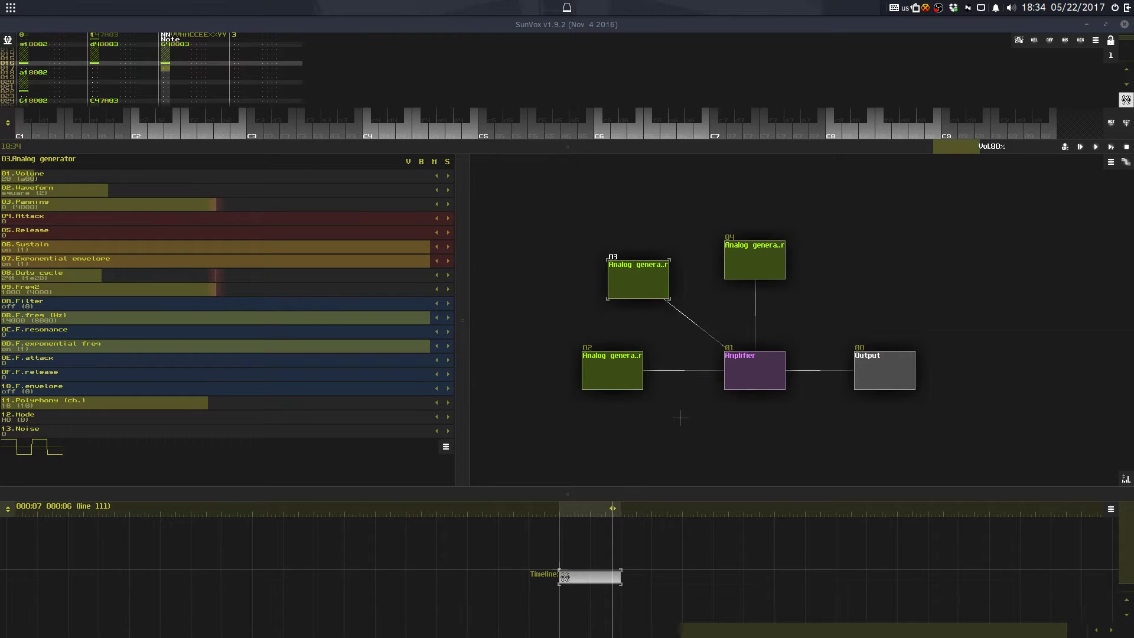
left_click_drag(707, 435, 661, 400)
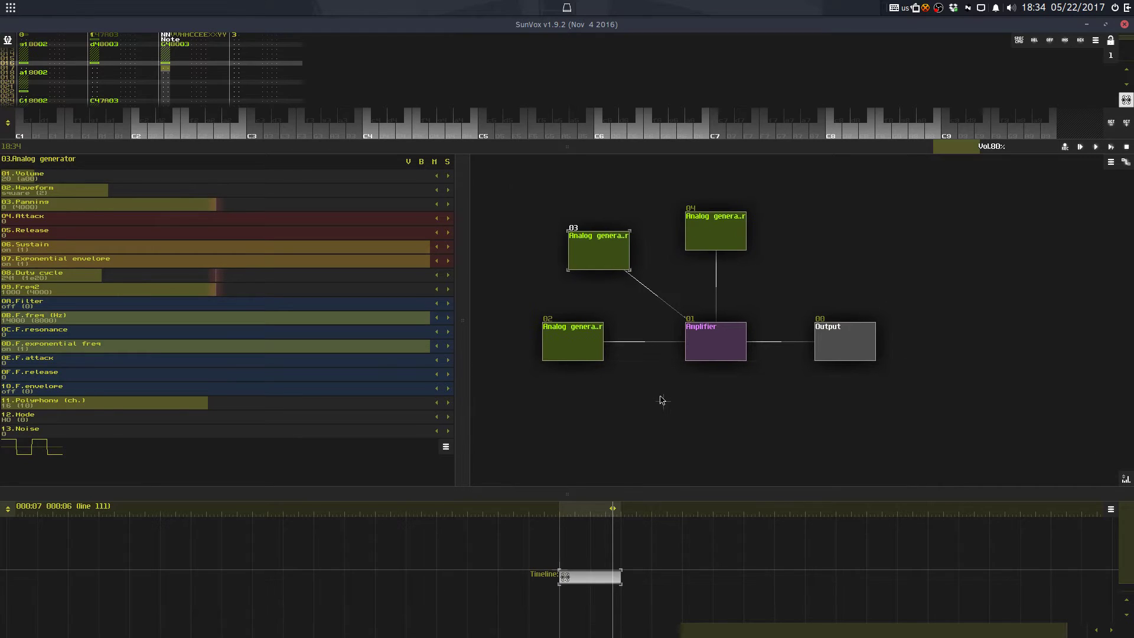
left_click_drag(741, 438, 736, 438)
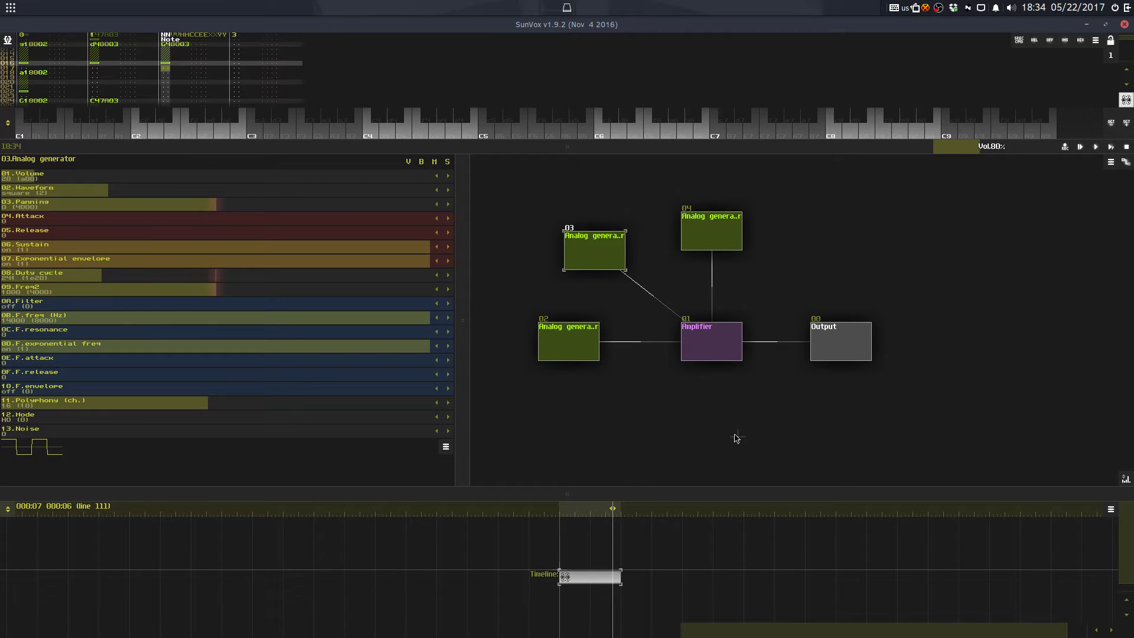
right_click(735, 437)
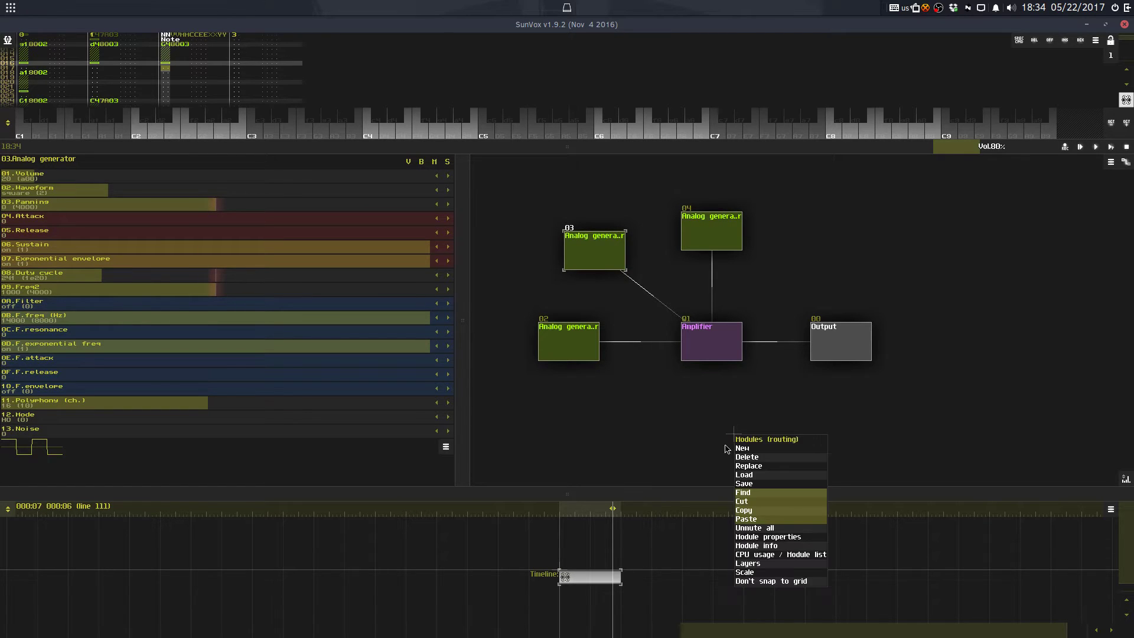
left_click(688, 417)
Step: Enlarge the pattern editor, look over the notes across the whole pattern, and rebalance the editor and module view heights
left_click_drag(674, 152, 661, 398)
left_click(516, 322)
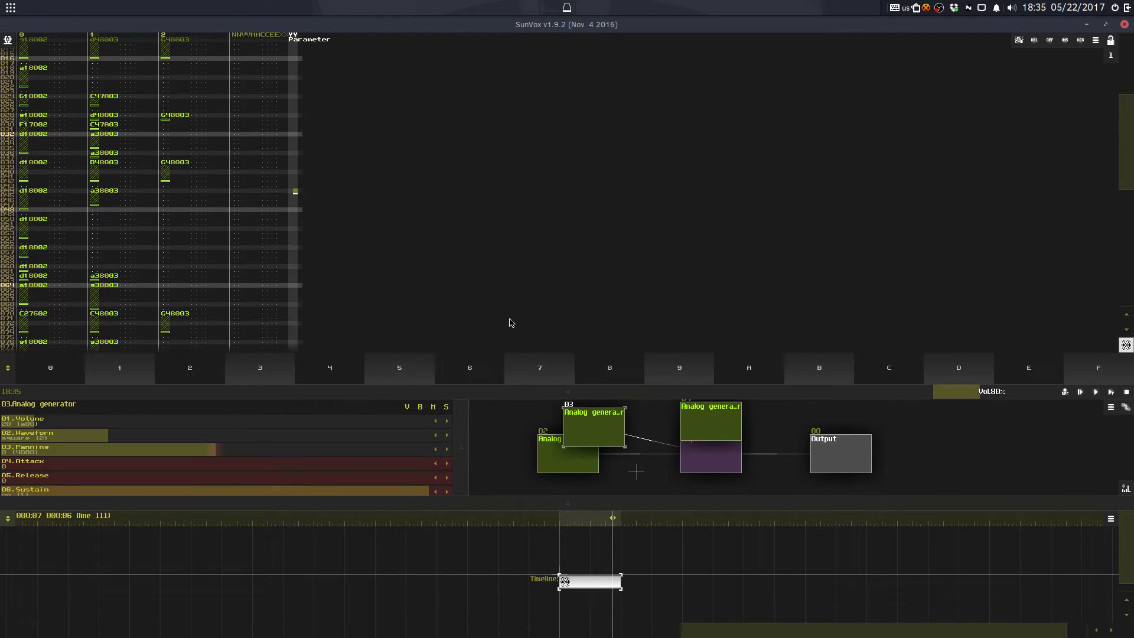
left_click(509, 319)
left_click(509, 319)
left_click(508, 316)
left_click(471, 163)
left_click(481, 139)
scroll(480, 105, "up", 12)
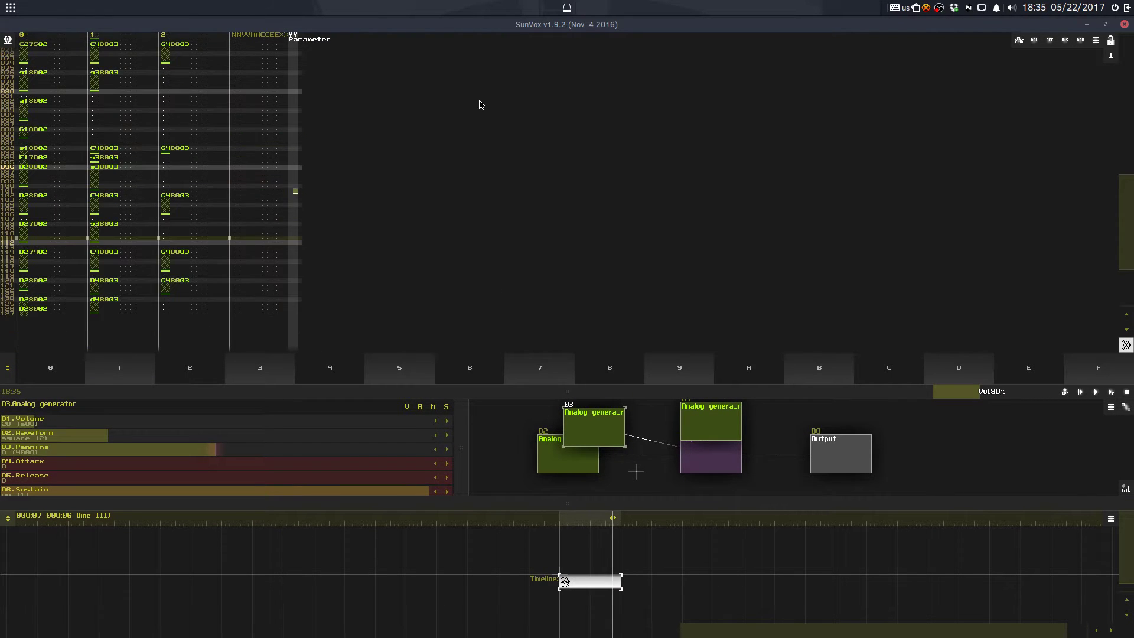
left_click_drag(685, 384, 599, 331)
scroll(611, 139, "down", 2)
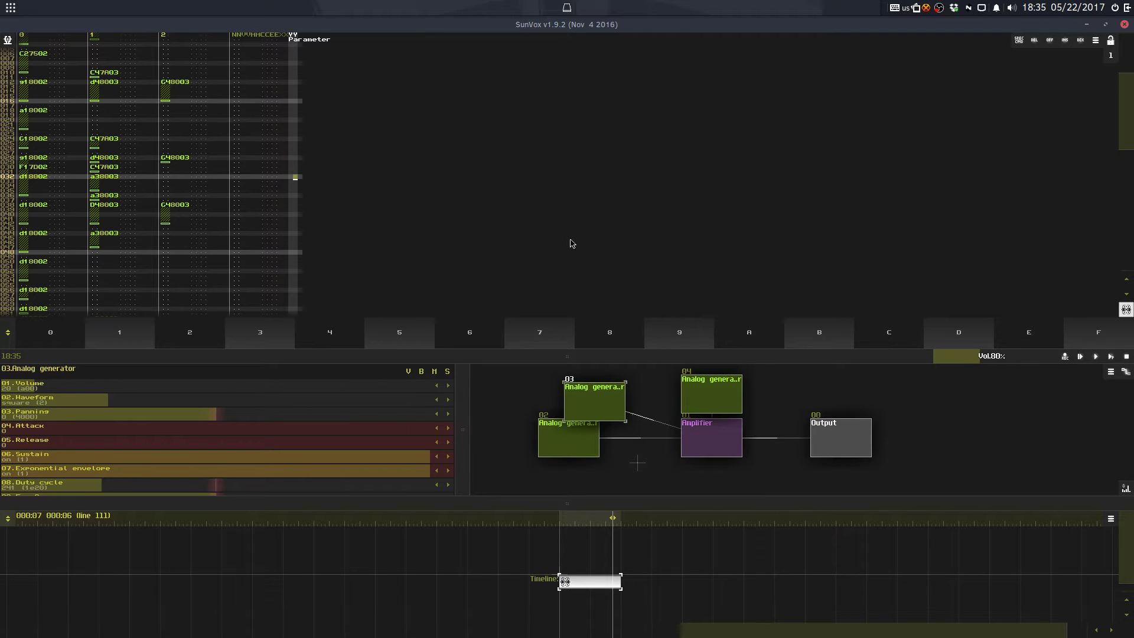
left_click_drag(581, 357, 570, 311)
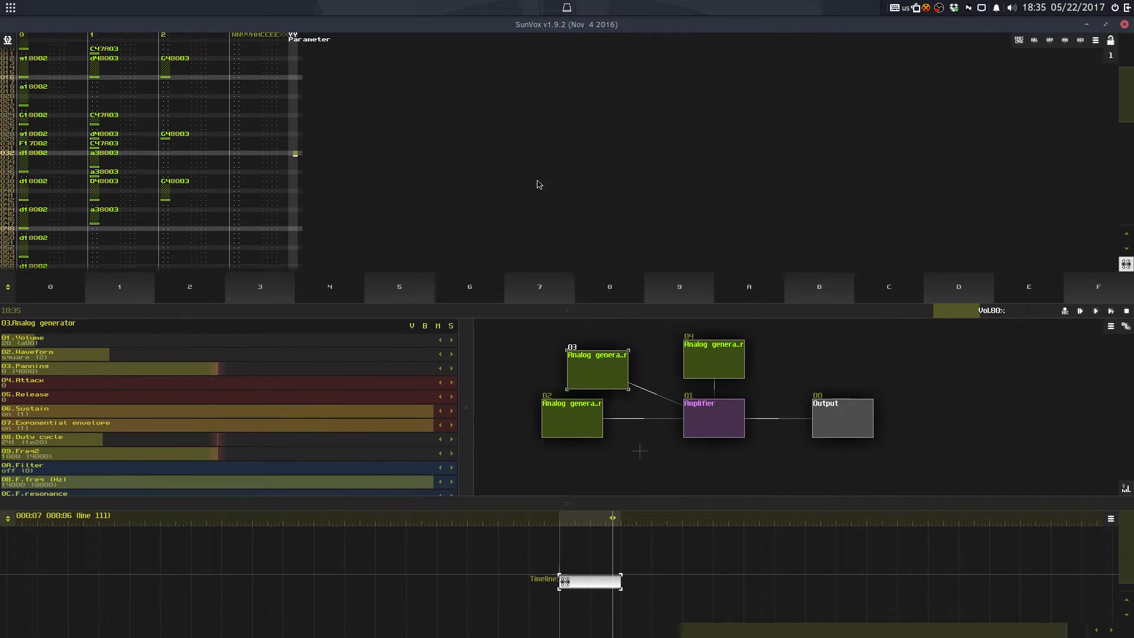
Step: Play the pattern and save the project again over the existing file
key("space")
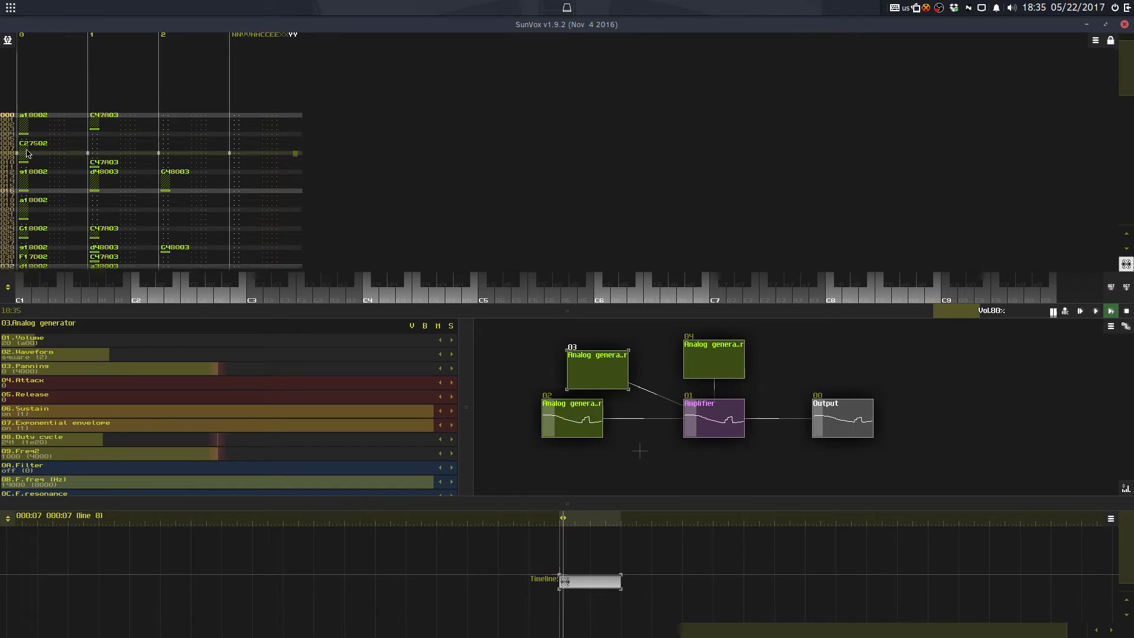
left_click(29, 82)
key("Caps_Lock")
key("Up")
key("Up")
key("Caps_Lock")
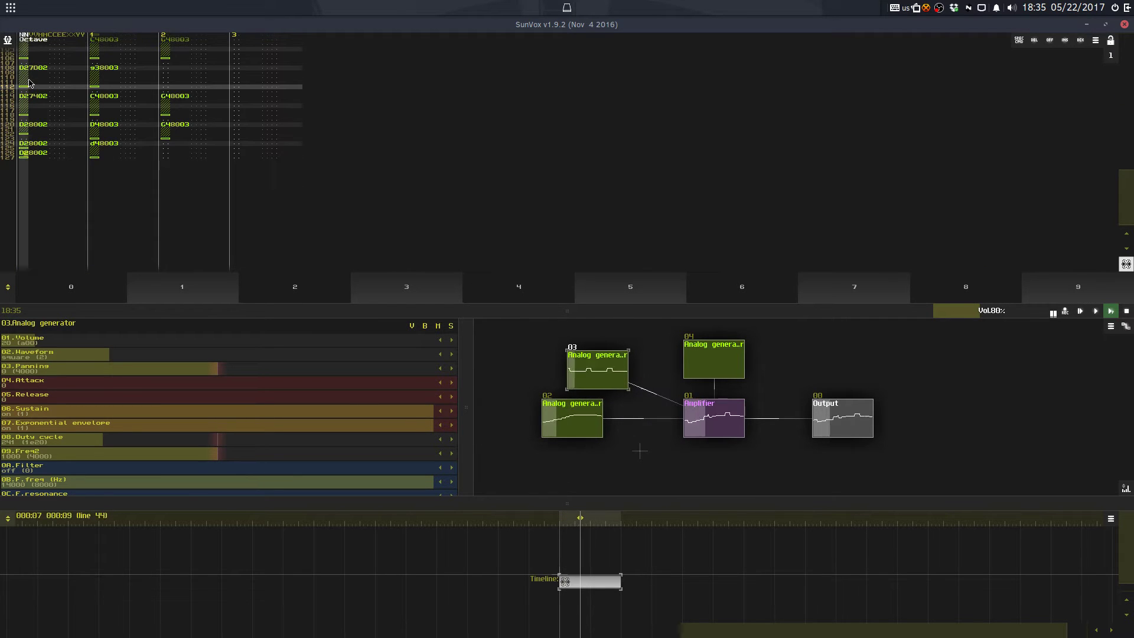
key("ctrl+s")
left_click(498, 343)
Step: Expand the module view, shift the Output module away, and insert a second Amplifier between the first Amplifier and Output
left_click(524, 311)
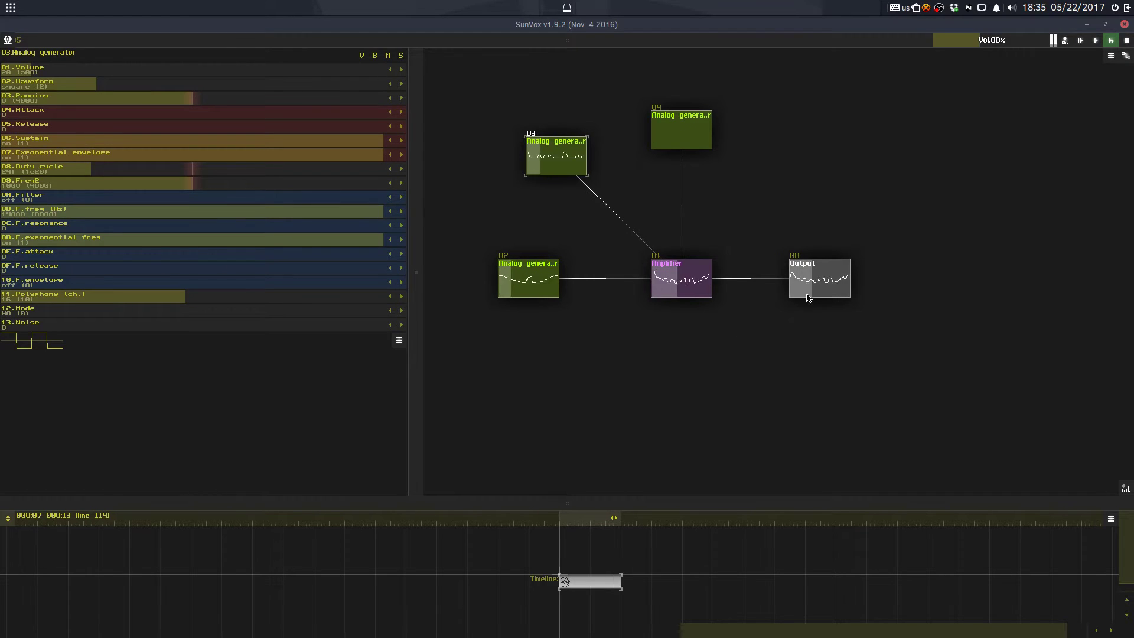
left_click_drag(803, 292, 915, 292)
double_click(793, 279)
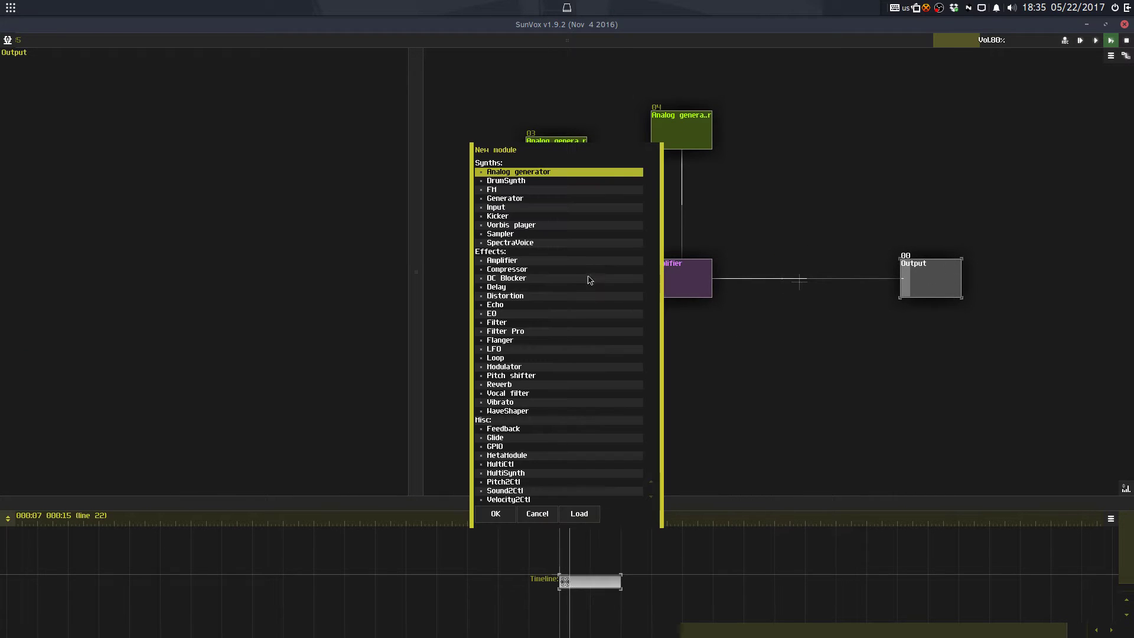
double_click(576, 261)
left_click_drag(673, 277, 785, 280)
left_click_drag(790, 280, 692, 283)
Step: Add a Sampler module below the second Amplifier and connect it to that Amplifier
double_click(774, 374)
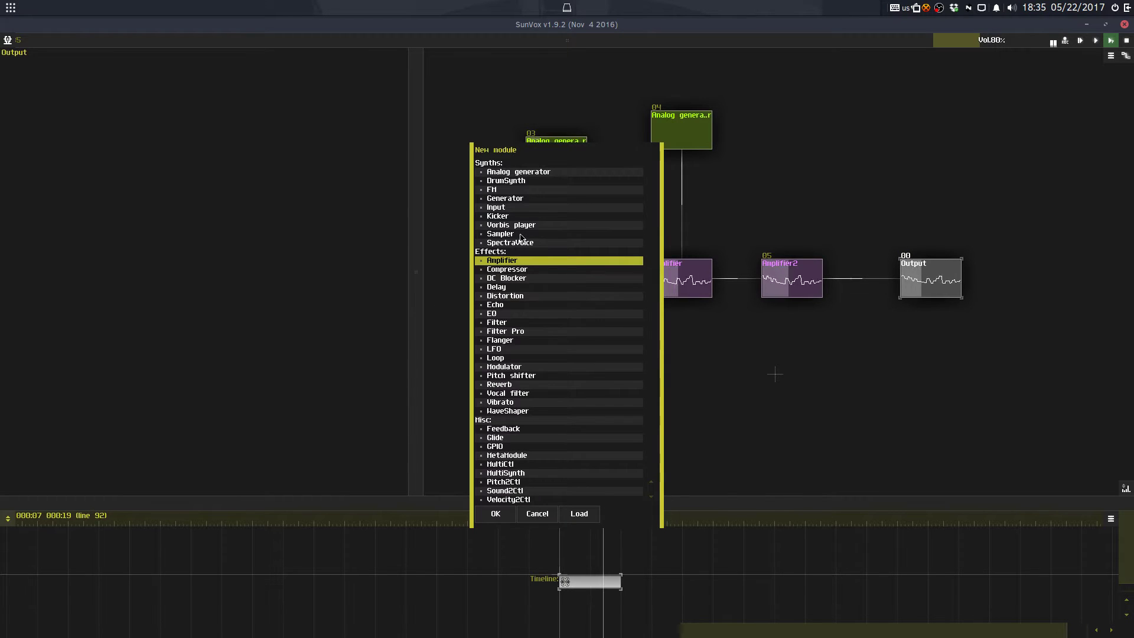
double_click(502, 234)
left_click_drag(788, 385, 801, 384)
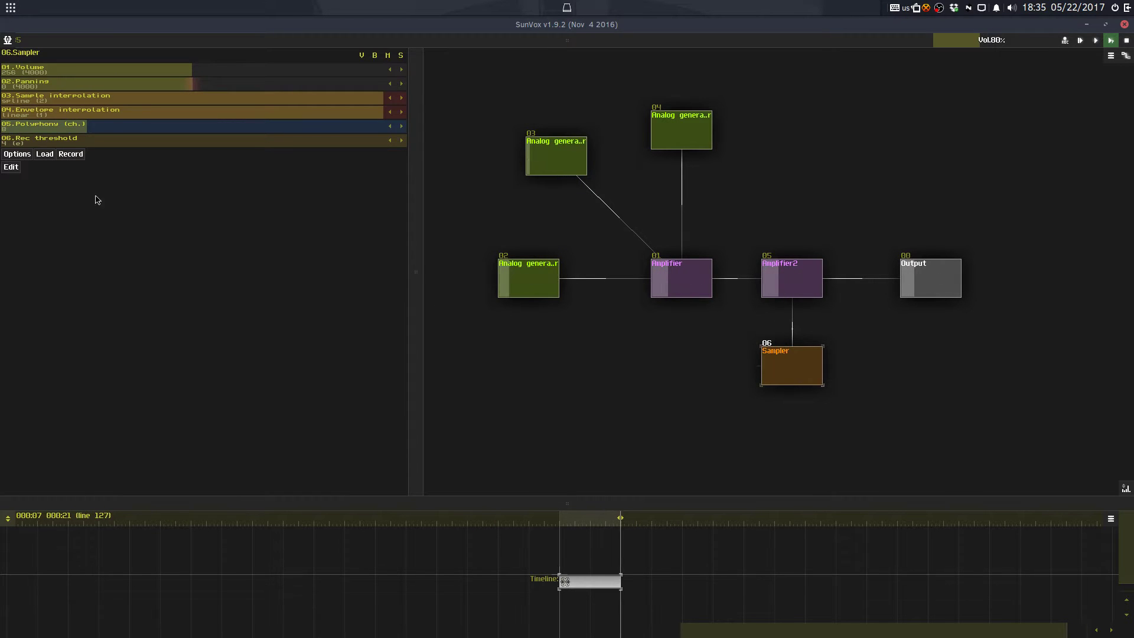
Step: Start loading a sample into the Sampler and browse to the SunVox instruments/Samples folder
left_click(45, 154)
left_click(431, 201)
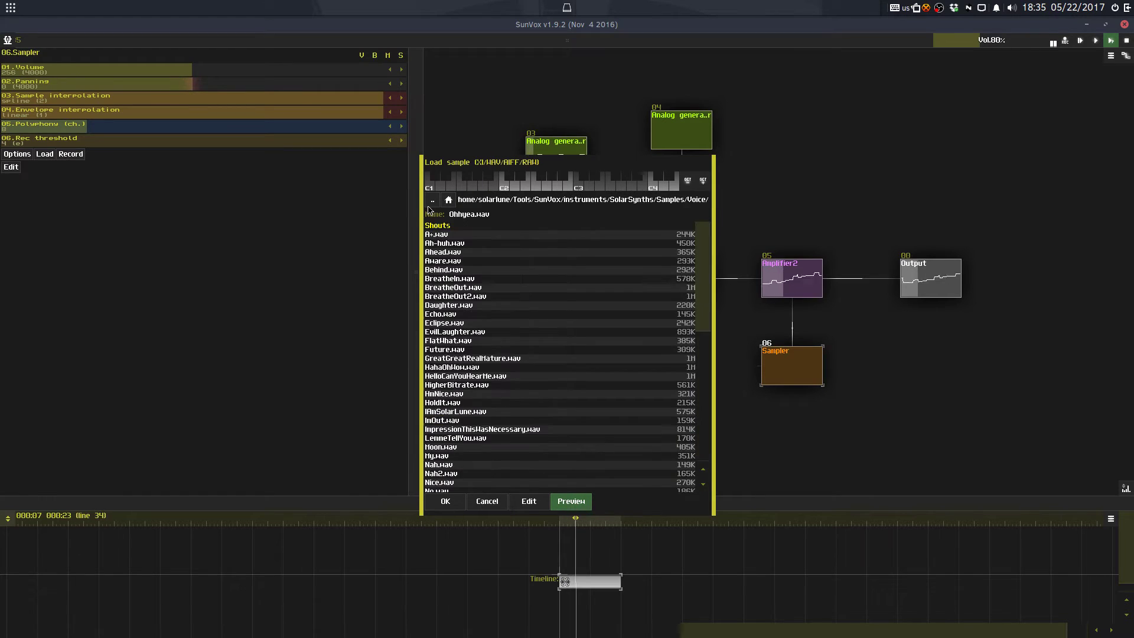
left_click(431, 200)
left_click(432, 201)
left_click(432, 201)
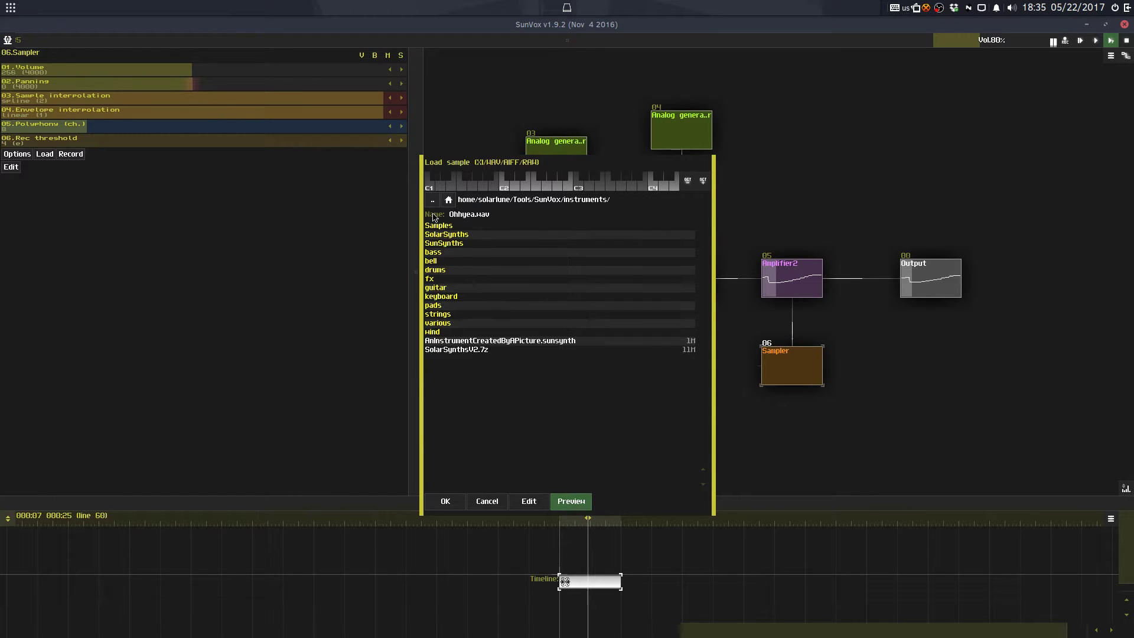
left_click(460, 243)
left_click(433, 201)
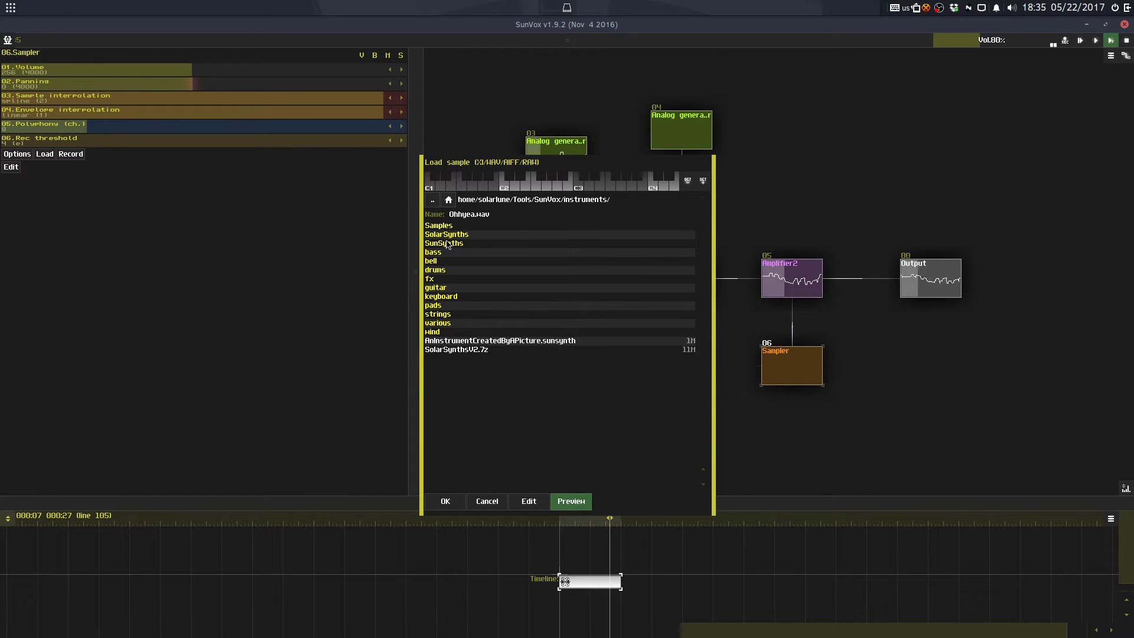
left_click(447, 228)
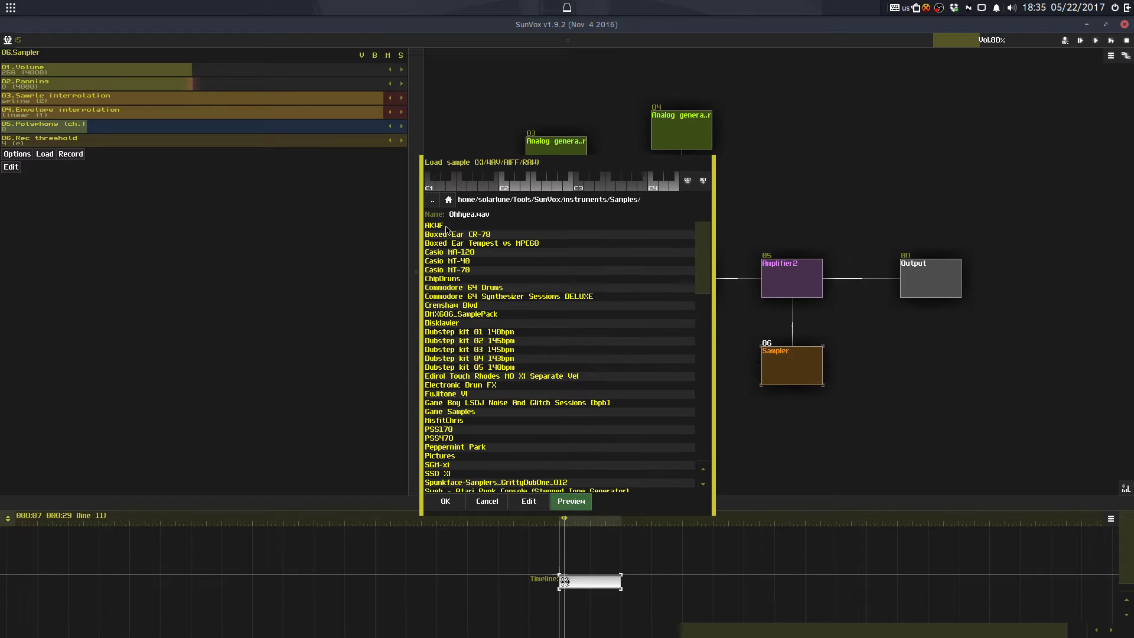
Step: Load kick1.wav from the Commodore 64 Drums samples folder into the Sampler
scroll(457, 268, "down", 2)
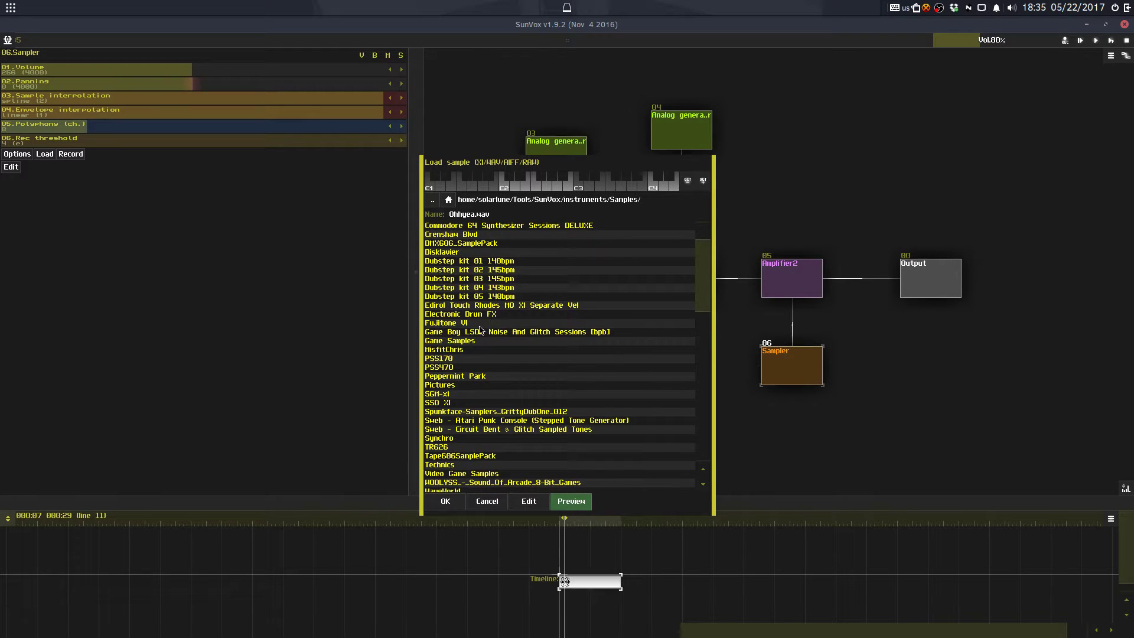
scroll(465, 366, "down", 3)
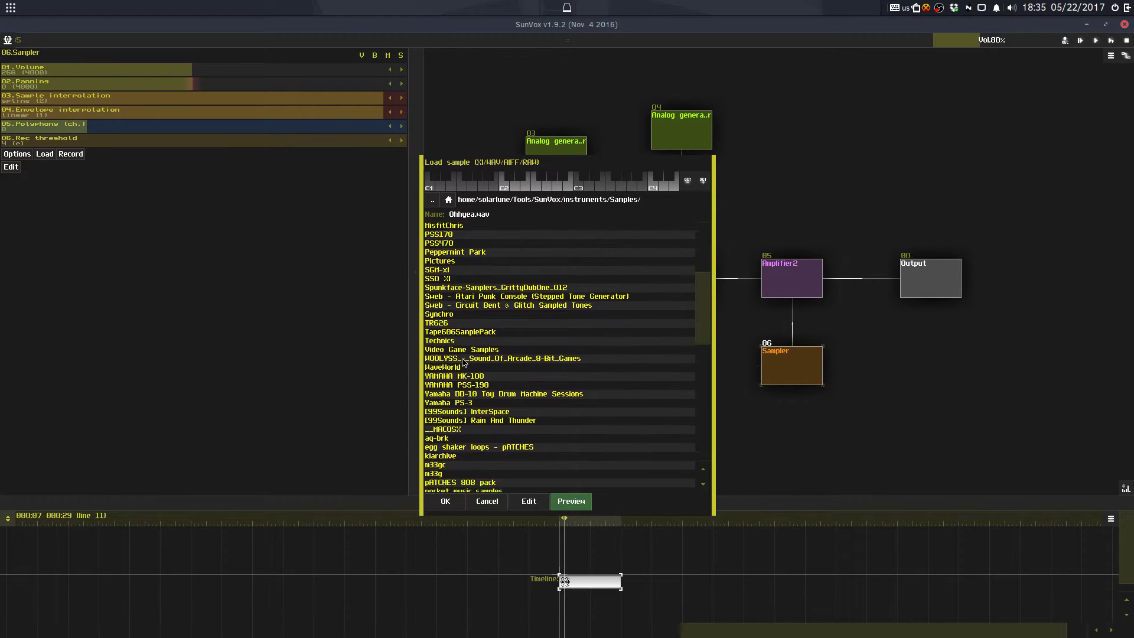
scroll(464, 361, "up", 1)
scroll(461, 297, "up", 2)
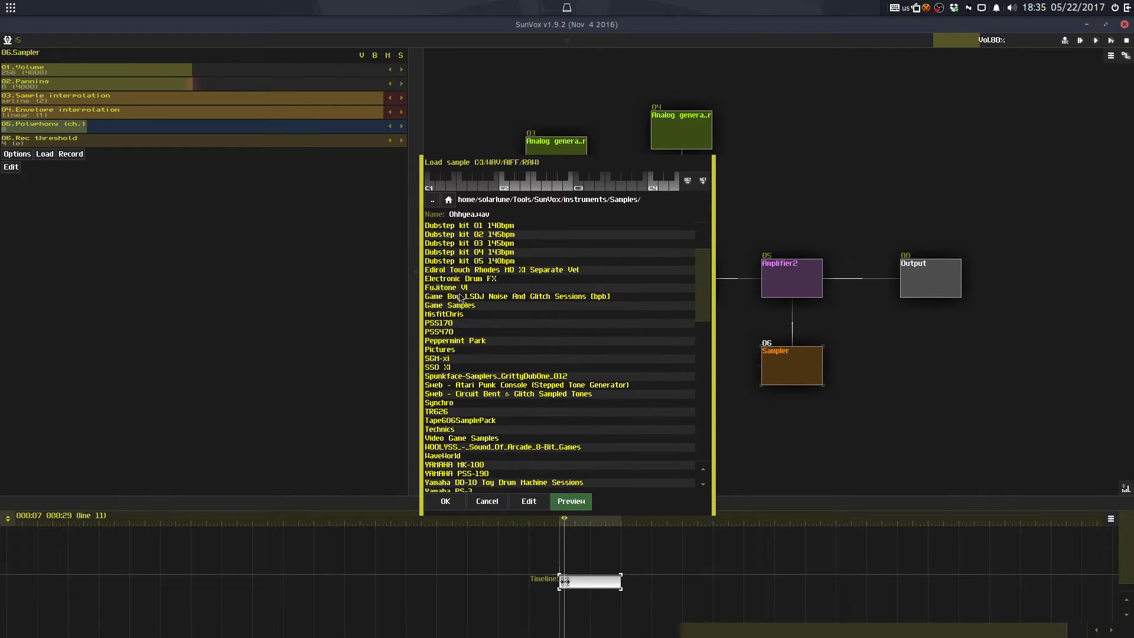
scroll(460, 297, "up", 3)
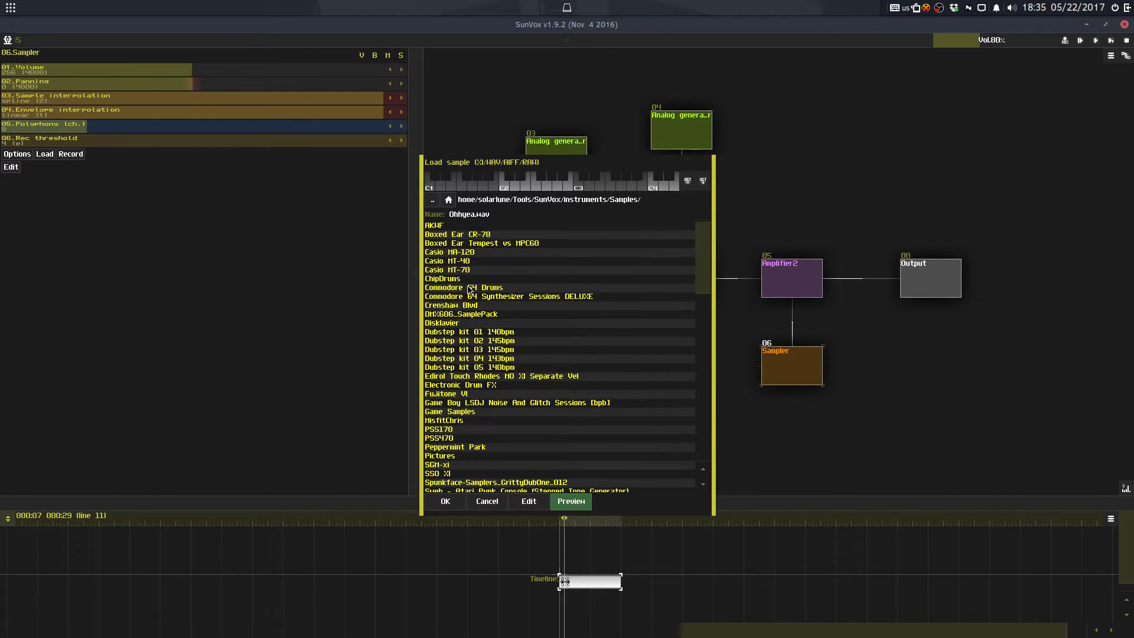
left_click(469, 288)
left_click(457, 227)
left_click(463, 266)
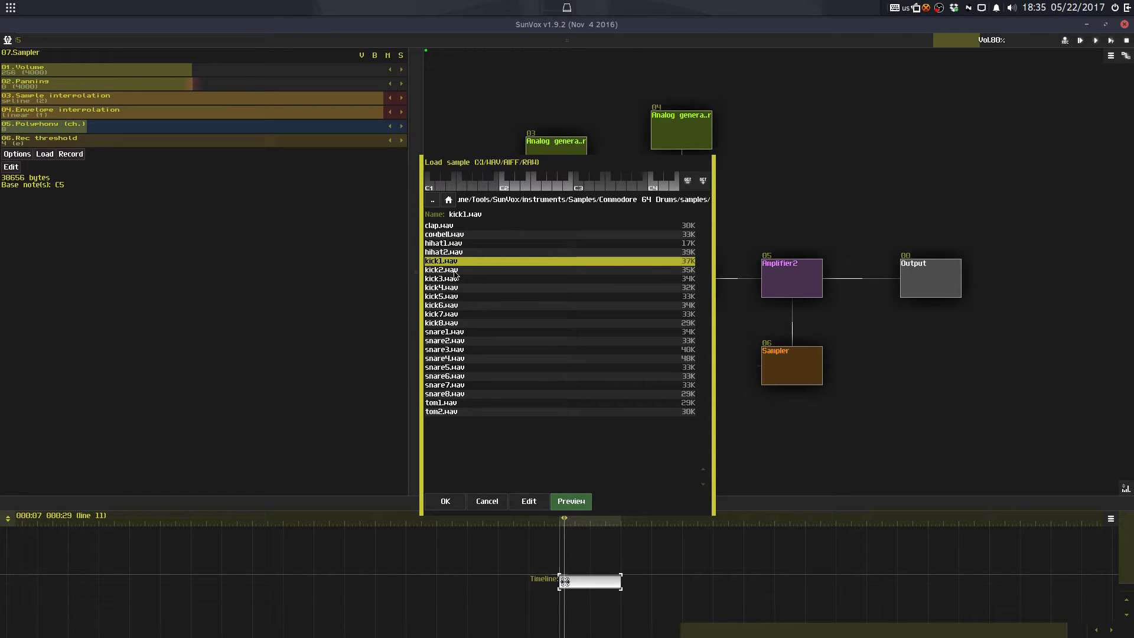
key("Escape")
Step: Enlarge the timeline and create a new pattern directly below the start of the existing one
left_click_drag(570, 43, 565, 627)
scroll(556, 607, "up", 4)
scroll(568, 601, "up", 1)
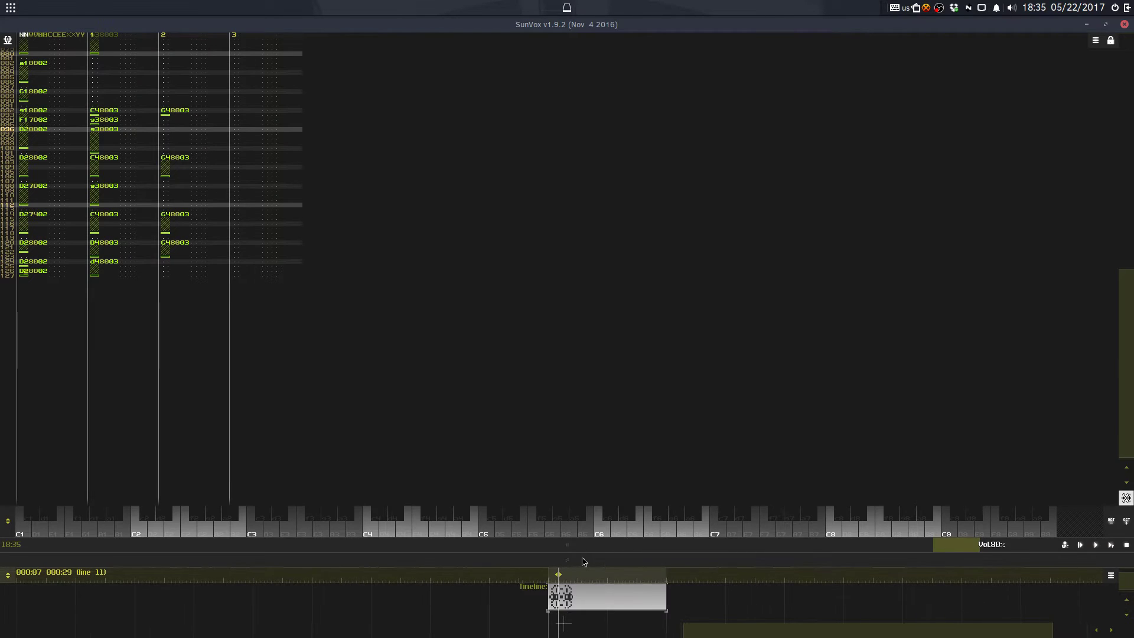
left_click_drag(582, 560, 576, 403)
scroll(560, 577, "up", 1)
double_click(566, 552)
left_click_drag(567, 554, 568, 567)
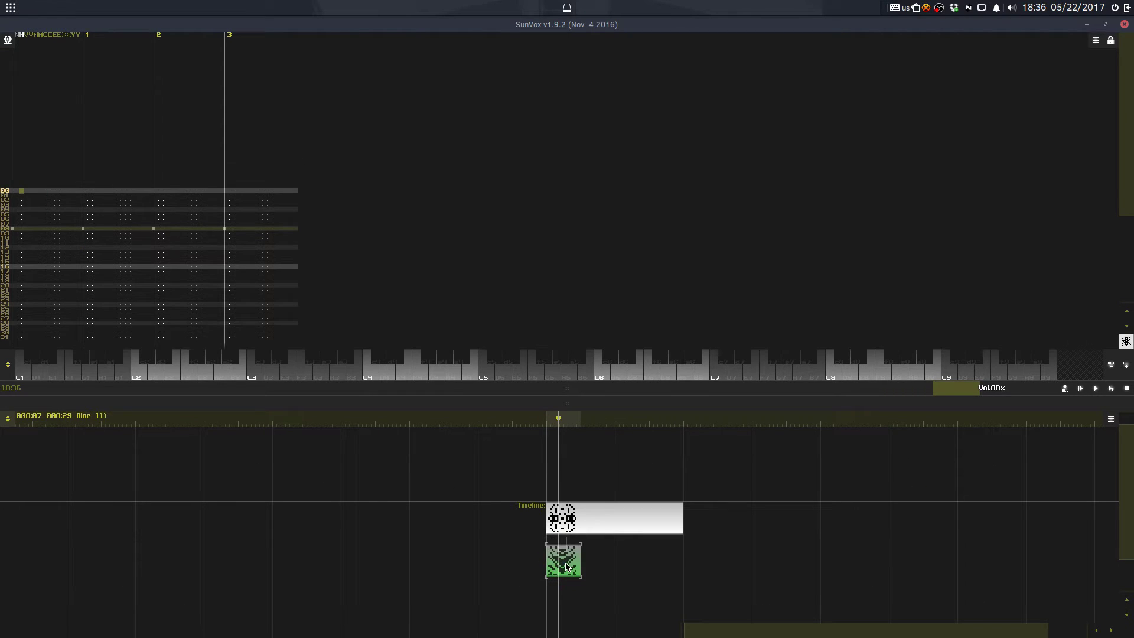
Step: Start playback and enter the kick as note C5 with velocity 6B on line 0, copying it to line 12
key("Return")
key("space")
left_click(18, 170)
key("z")
left_click(64, 188)
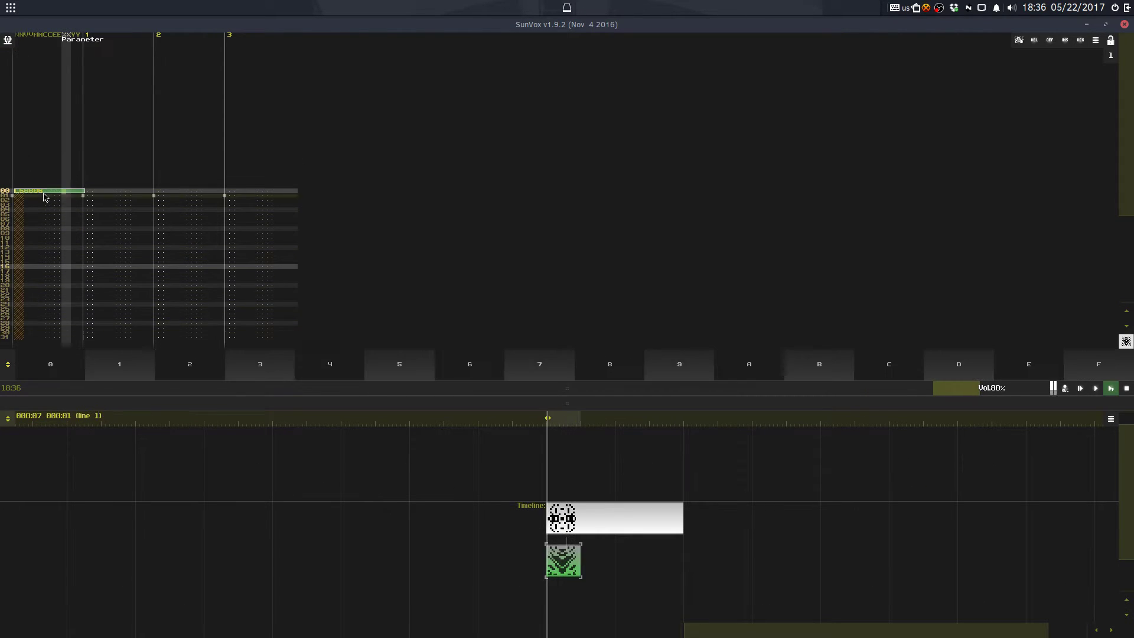
left_click(32, 254)
type("C56B06")
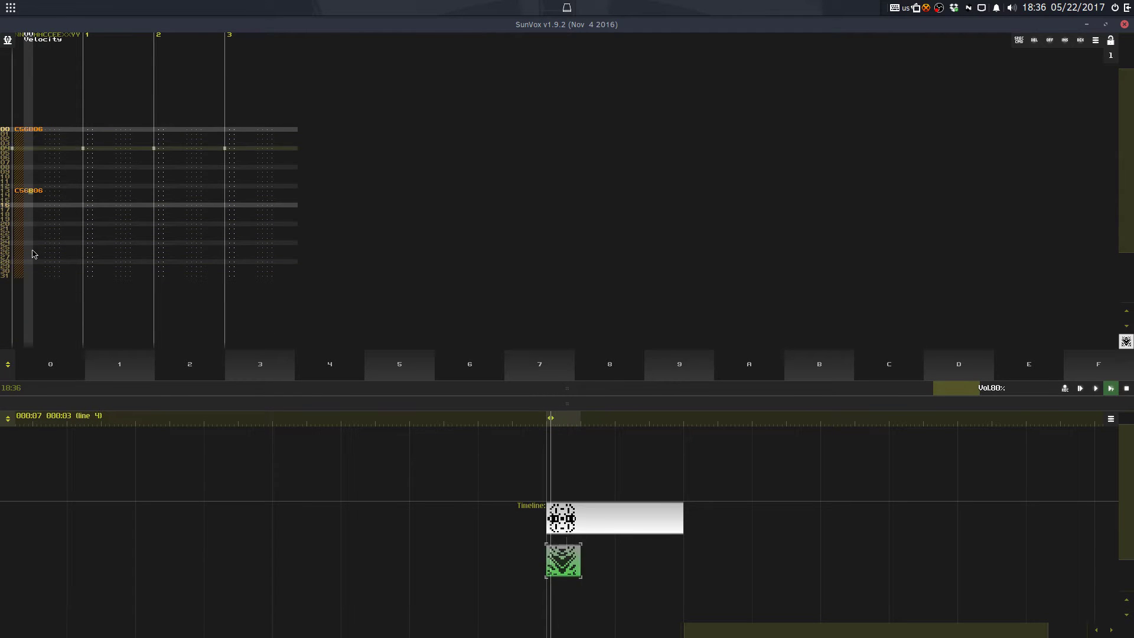
key("ctrl+z")
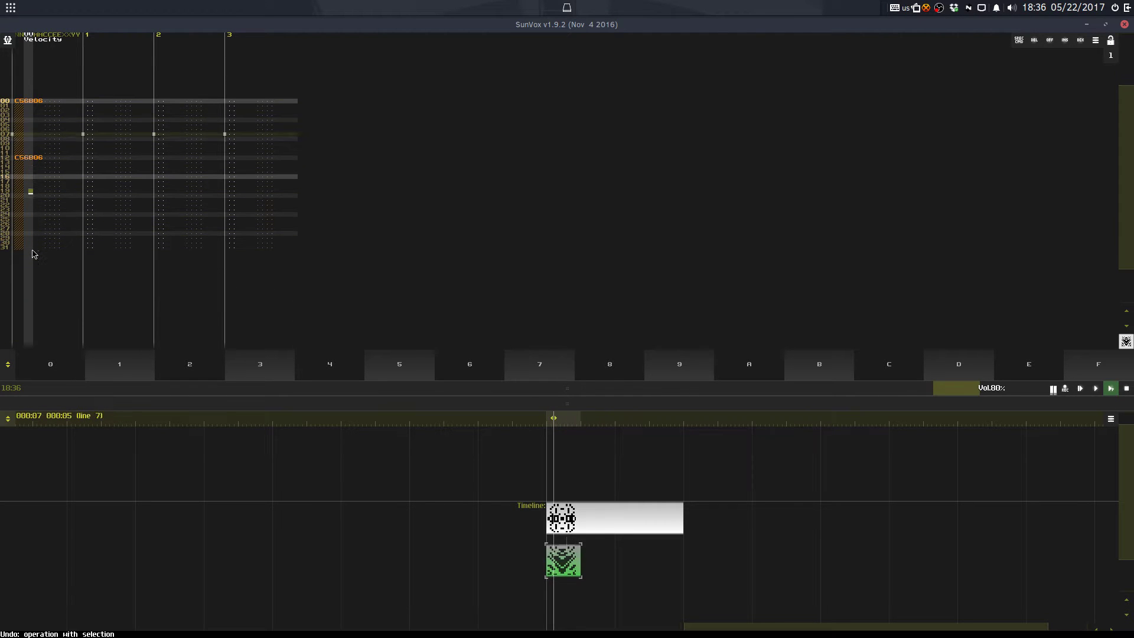
Step: Place a third C5 kick note on line 18, trying out neighbouring lines for the timing
key("Up")
type("C56B06")
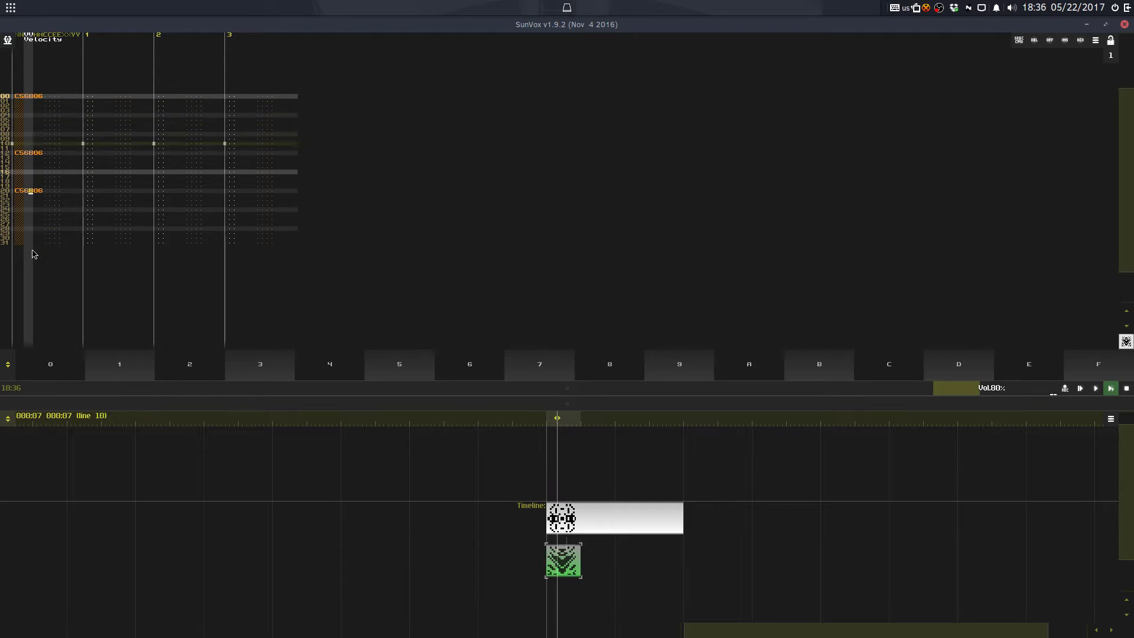
key("ctrl+z")
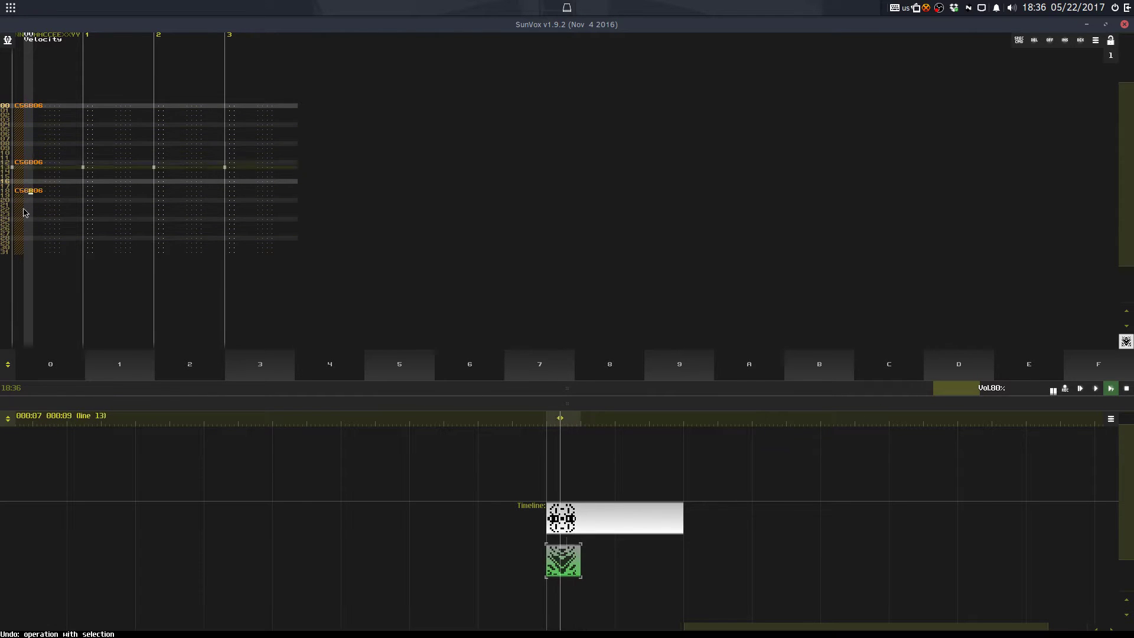
left_click(44, 185)
type("C56B06")
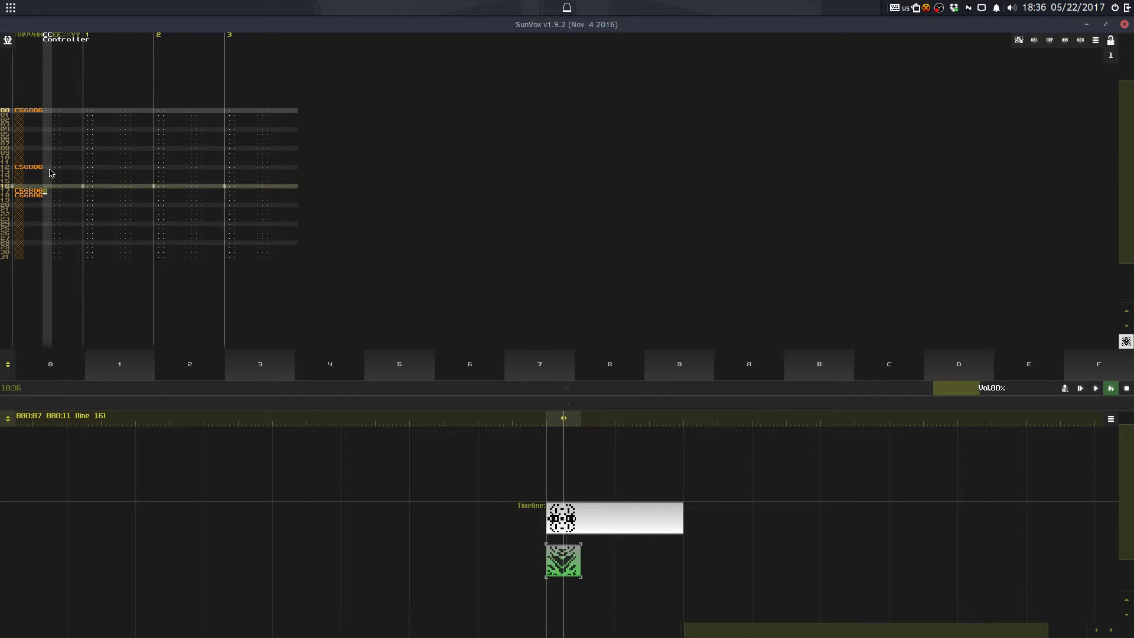
key("ctrl+z")
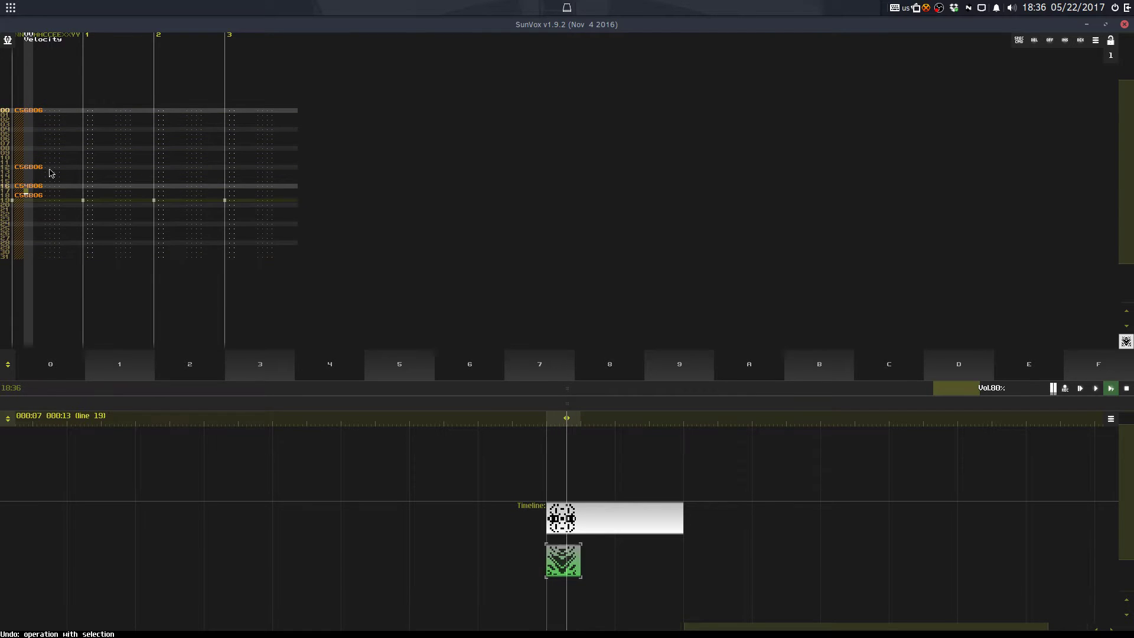
Step: Add a fourth C5 kick note on line 20 of the drum pattern
key("Down")
key("Down")
key("Down")
key("Down")
type("C56B06")
key("Left")
key("Left")
key("Left")
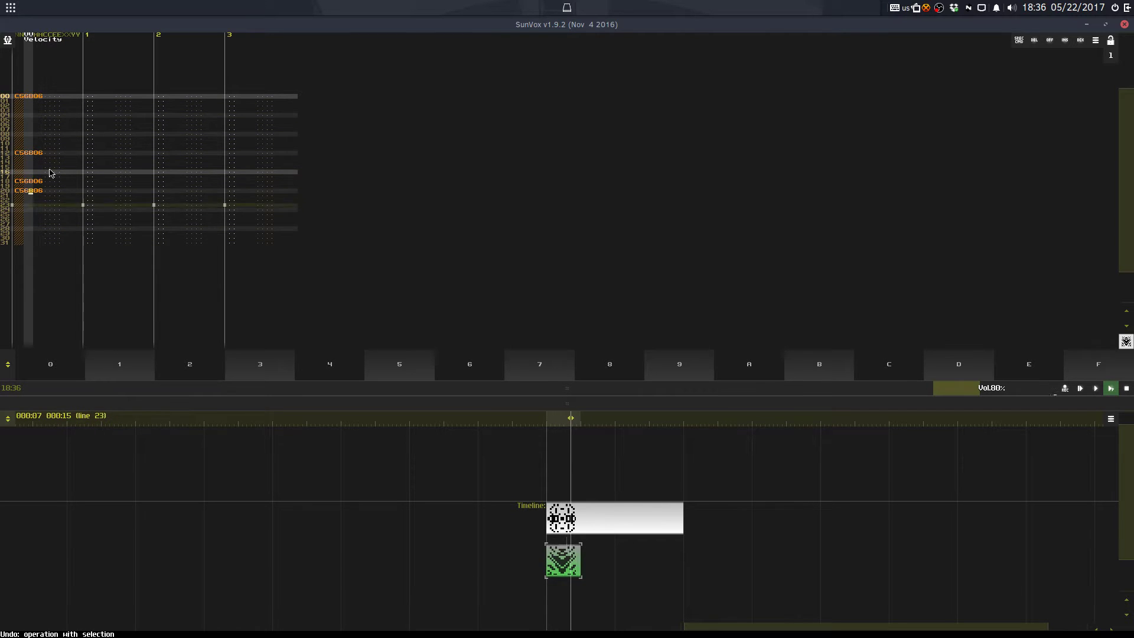
Step: Set the velocity of the kick on line 18 to 4B and clear the velocity of the one on line 20
type("4")
key("Up")
key("Up")
type("4")
key("Down")
key("Down")
key("Up")
key("Delete")
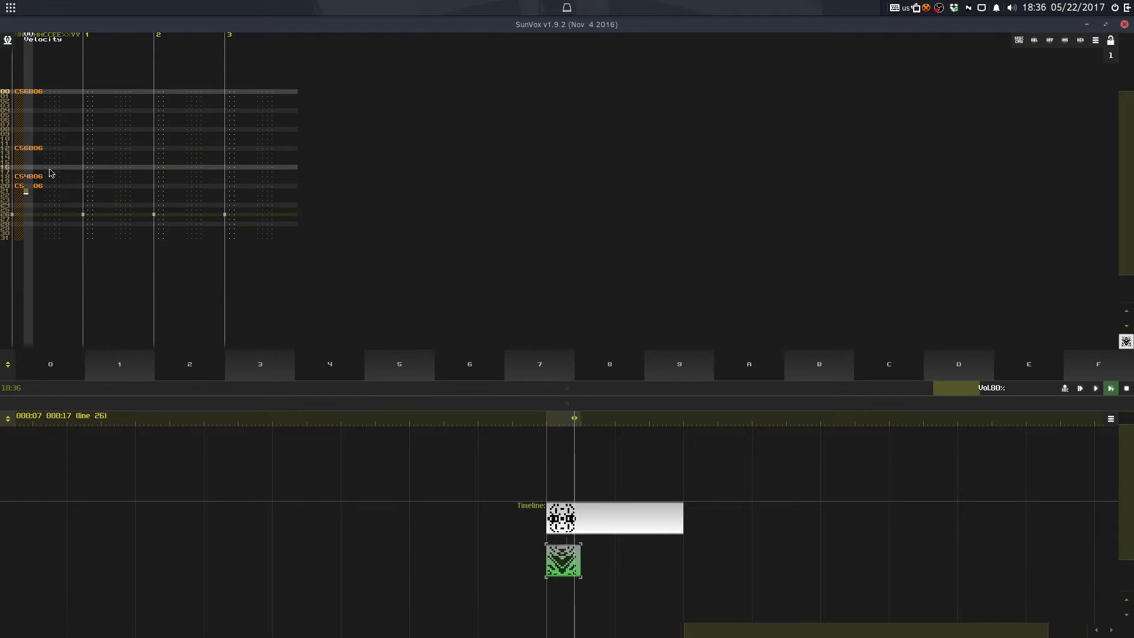
key("Up")
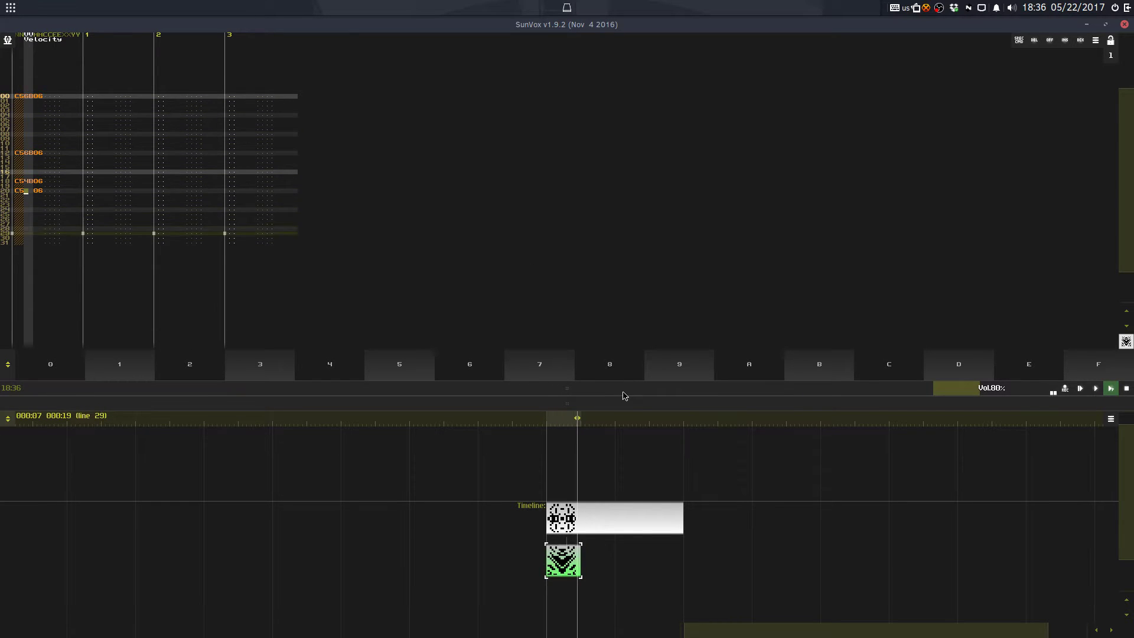
Step: Copy the kick note from line 20 to line 26 of the drum pattern
left_click_drag(625, 392, 325, 266)
left_click_drag(47, 139, 56, 140)
key("ctrl+c")
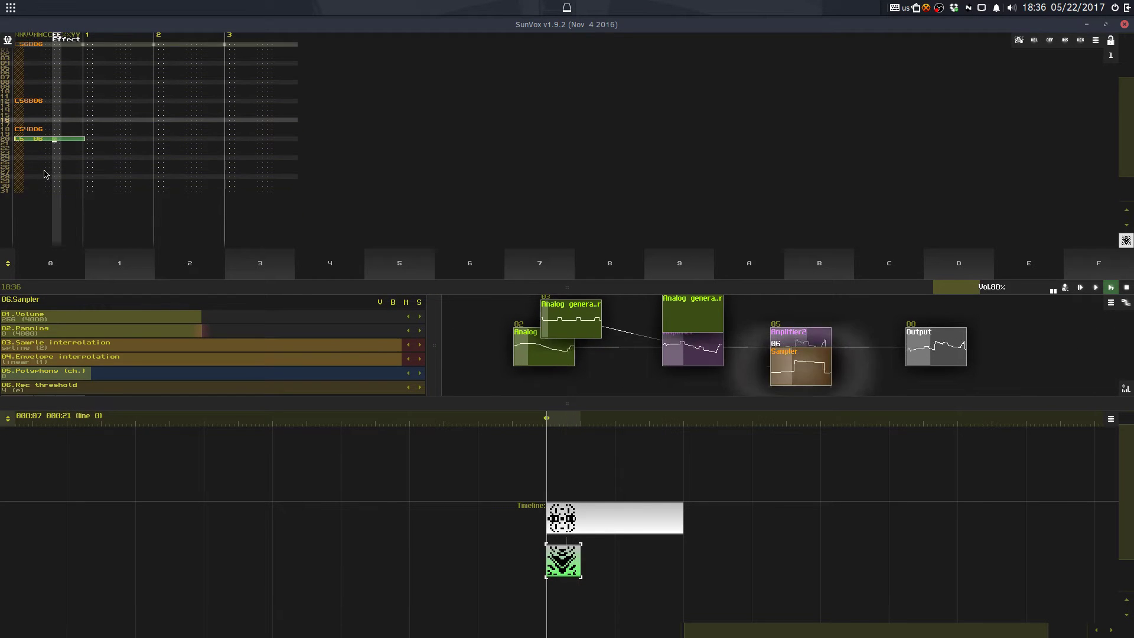
left_click(40, 168)
key("ctrl+v")
Step: Enlarge the module view, duplicate the Sampler, and place the copy beside the original below the amplifiers
left_click_drag(738, 287, 742, 61)
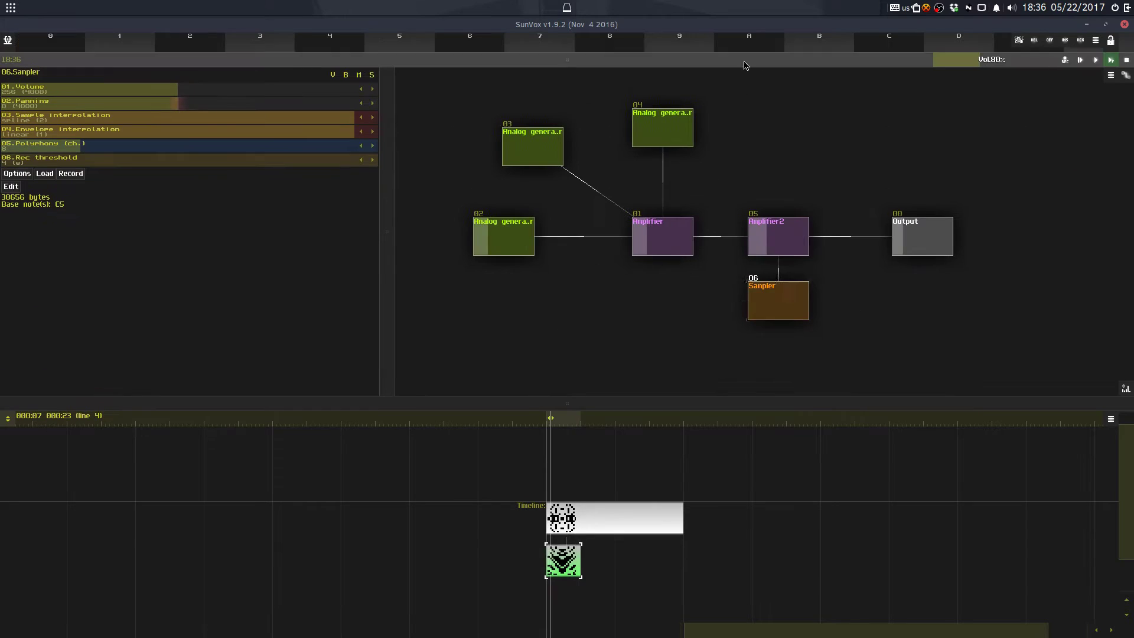
key("ctrl+c")
left_click(835, 294)
key("ctrl+v")
left_click_drag(799, 309, 862, 374)
Step: Add a third Amplifier between Amplifier2 and the Samplers, and route both Samplers through it
double_click(778, 294)
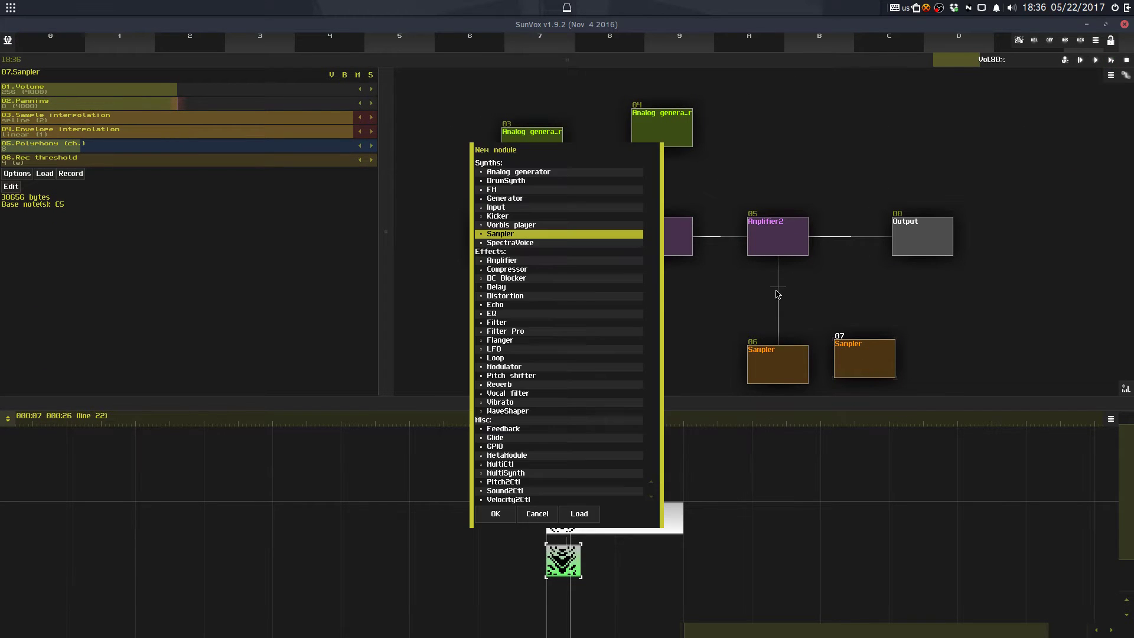
double_click(539, 262)
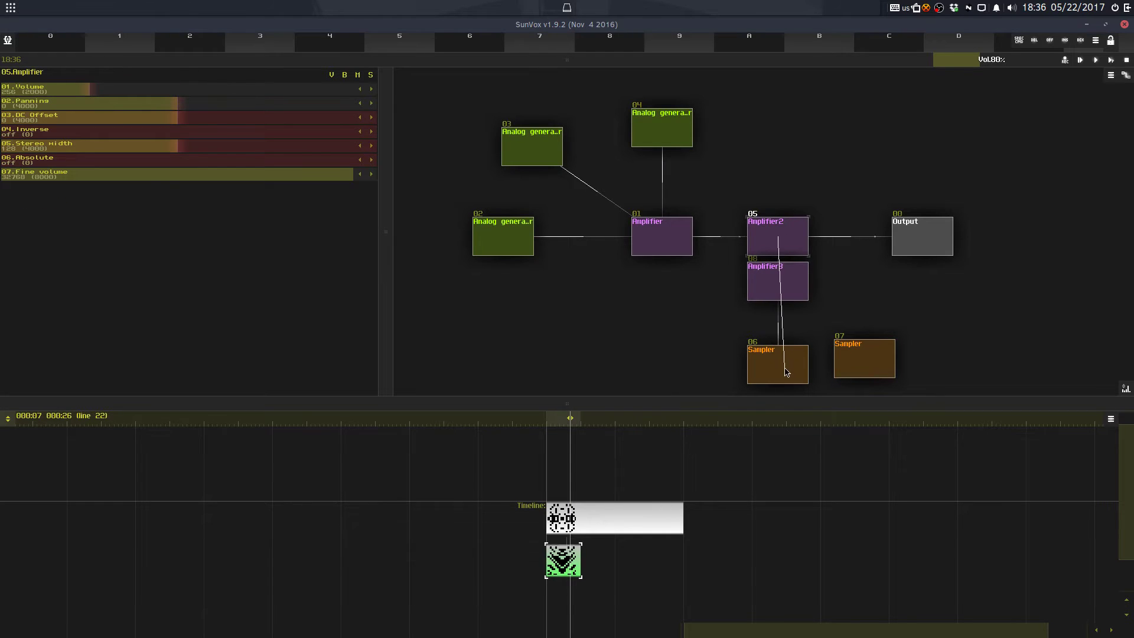
left_click_drag(785, 369, 785, 366)
left_click_drag(790, 296, 792, 310)
left_click_drag(861, 364, 852, 358)
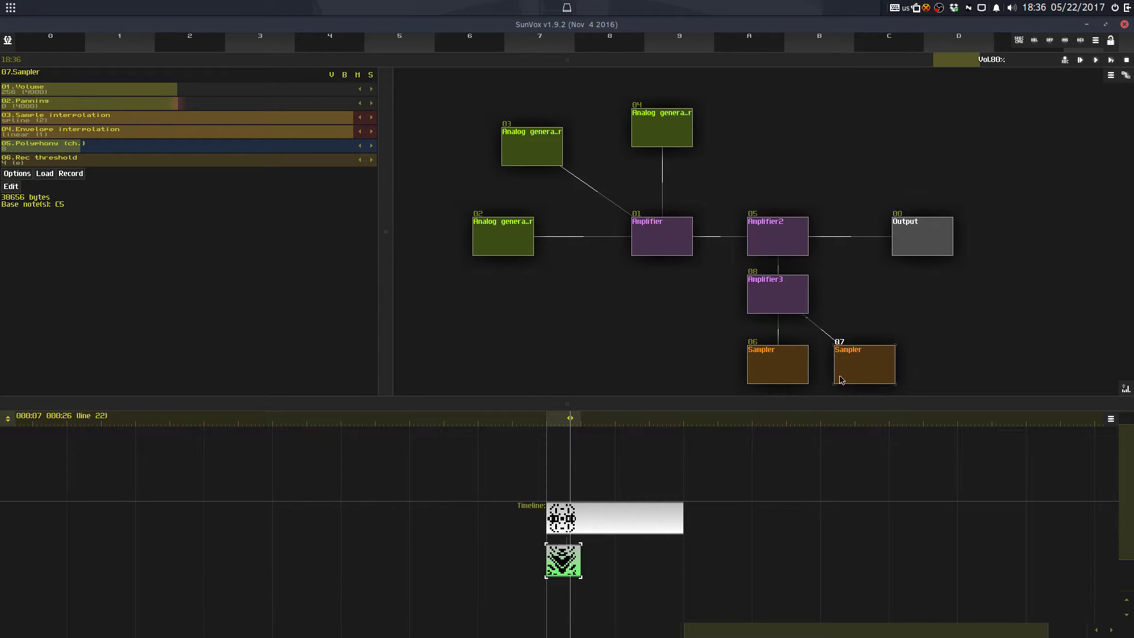
Step: Audition clap.wav and other drum samples, load snare1.wav into the second Sampler, and play it
left_click(50, 174)
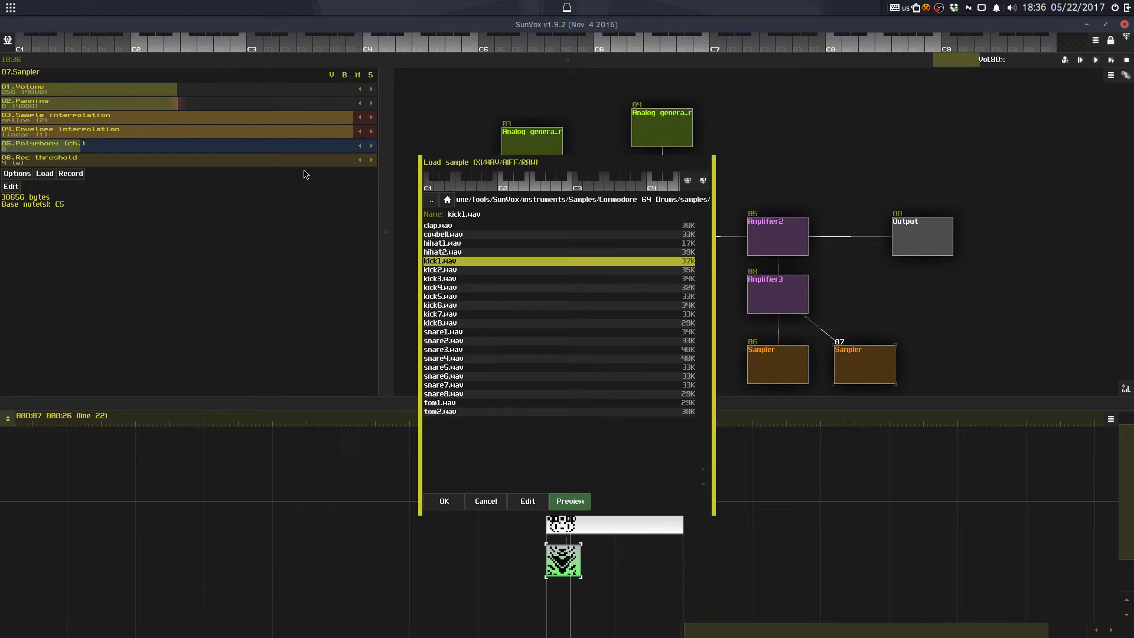
left_click(444, 229)
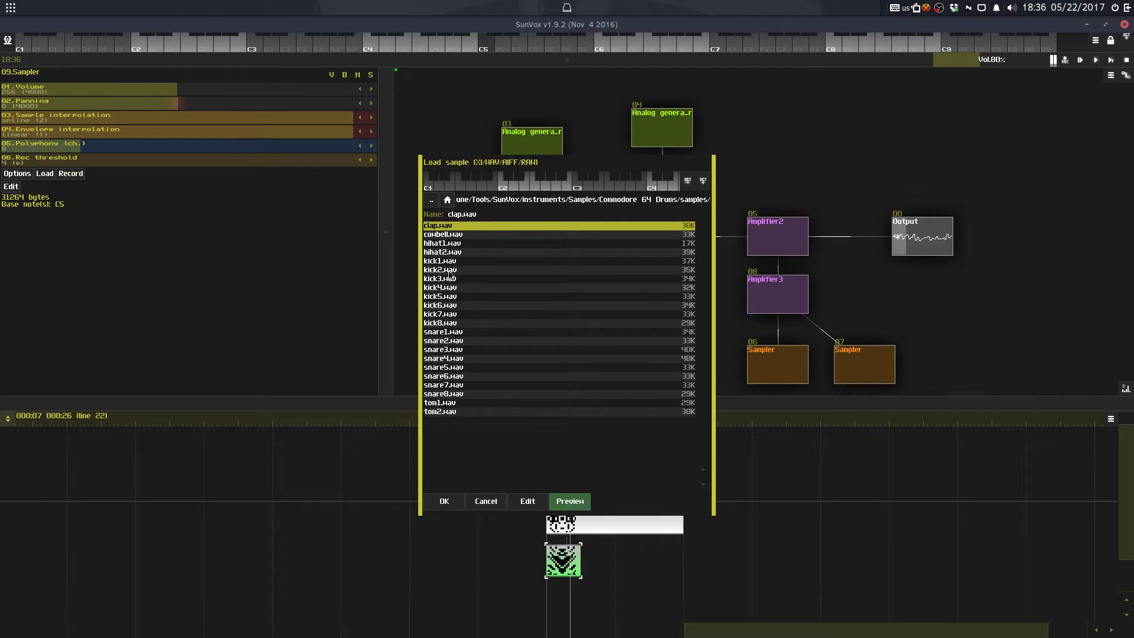
left_click(451, 305)
left_click(454, 331)
left_click(456, 340)
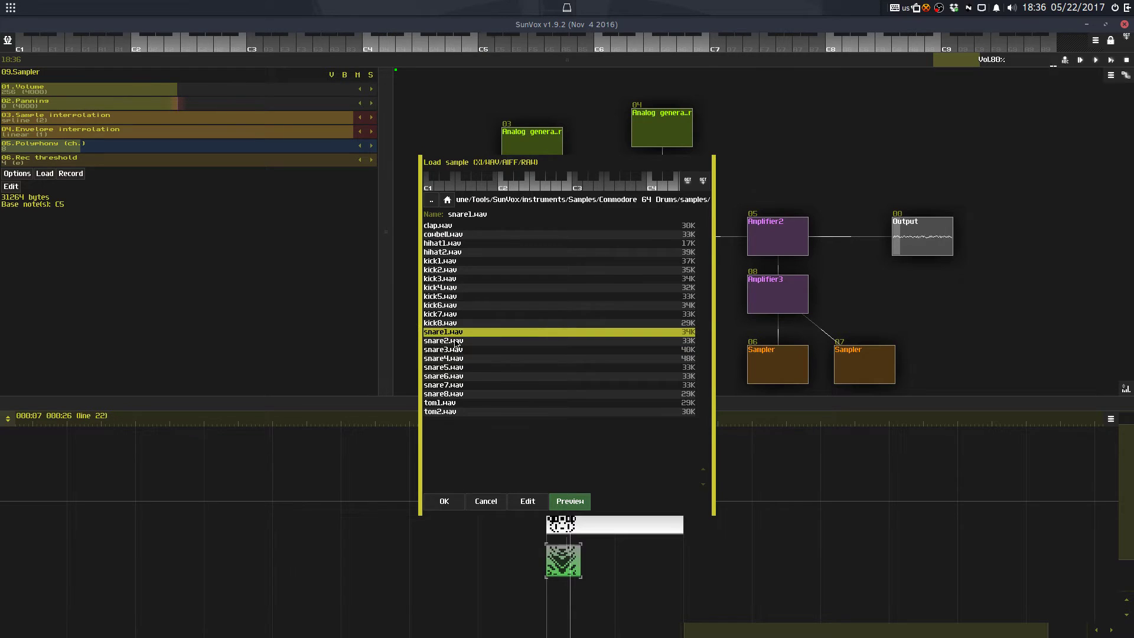
double_click(454, 340)
key("z")
Step: Examine the third Amplifier and both Samplers in an enlarged module view centred on the network
left_click_drag(522, 61, 542, 420)
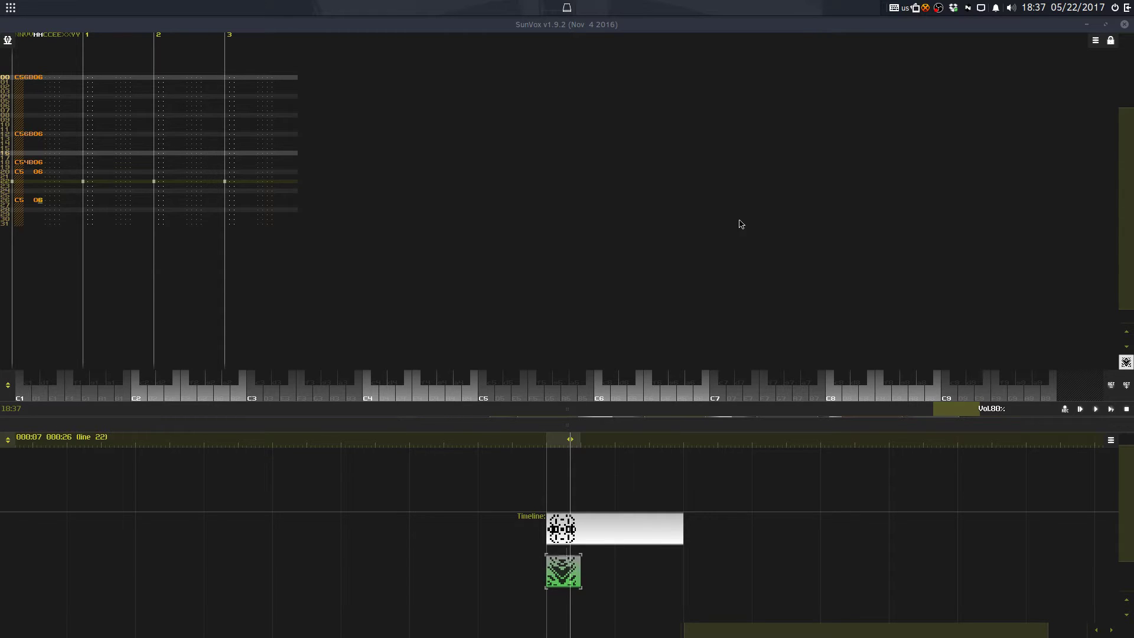
left_click_drag(478, 406, 489, 110)
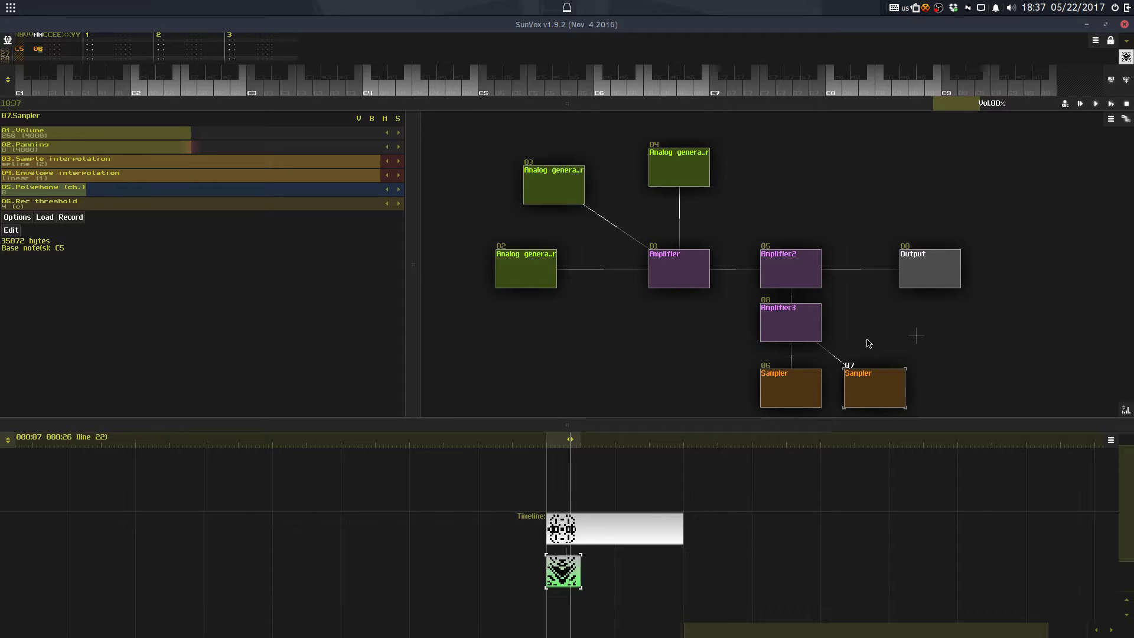
left_click(786, 334)
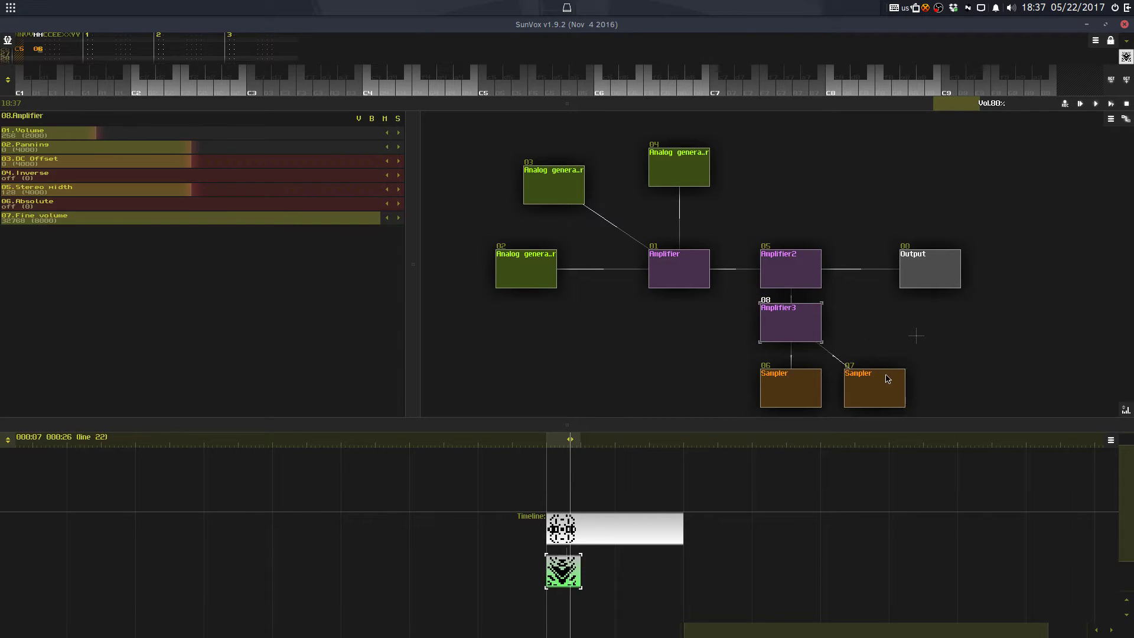
left_click(885, 376)
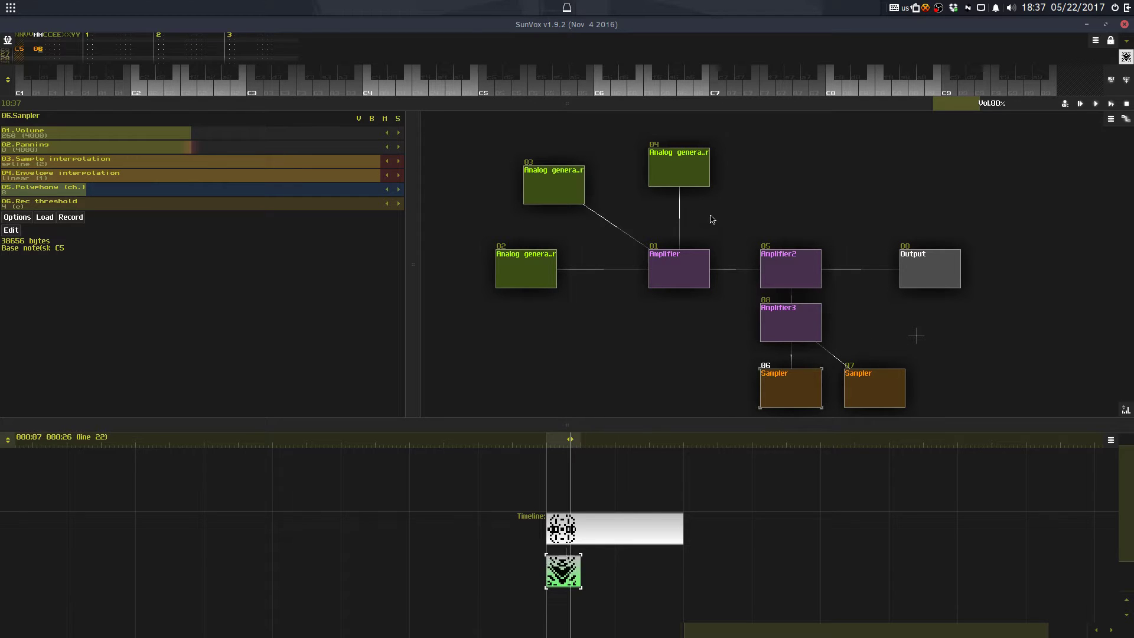
left_click_drag(713, 106, 726, 228)
left_click_drag(725, 417, 700, 499)
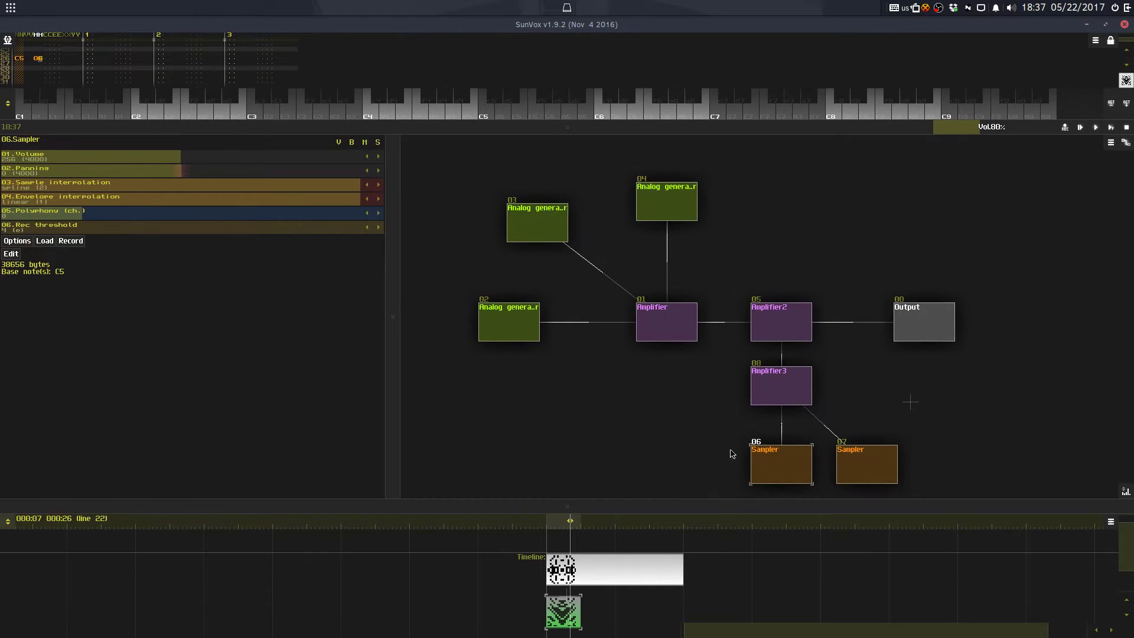
left_click_drag(722, 397, 663, 406)
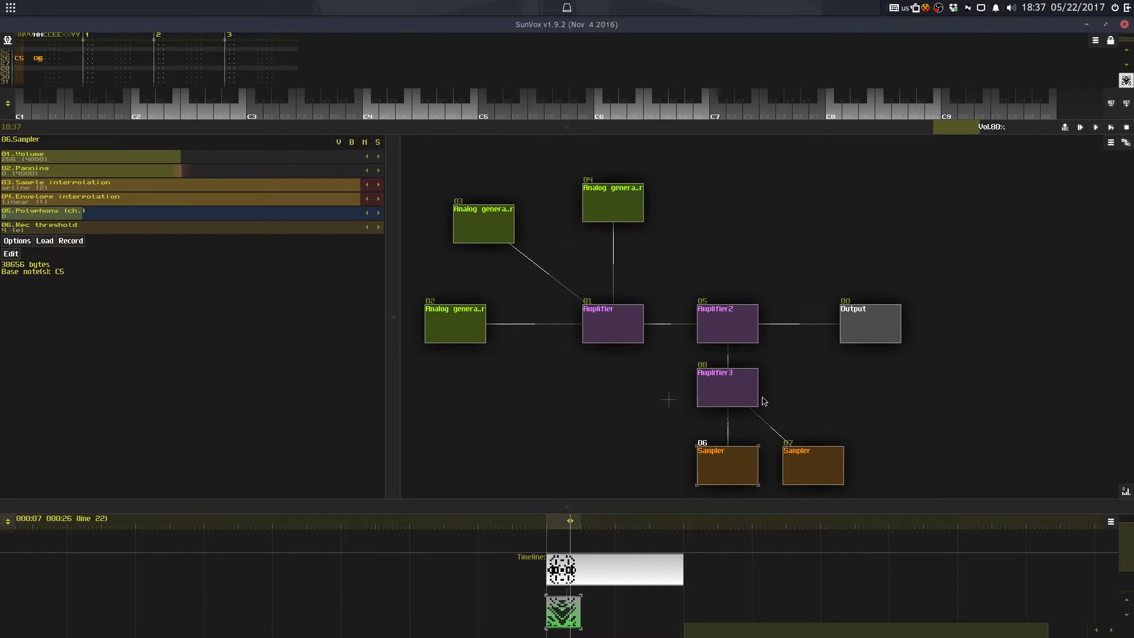
Step: Move the Output module farther away from Amplifier2, and select Amplifier3
left_click(804, 390)
left_click_drag(861, 325, 933, 326)
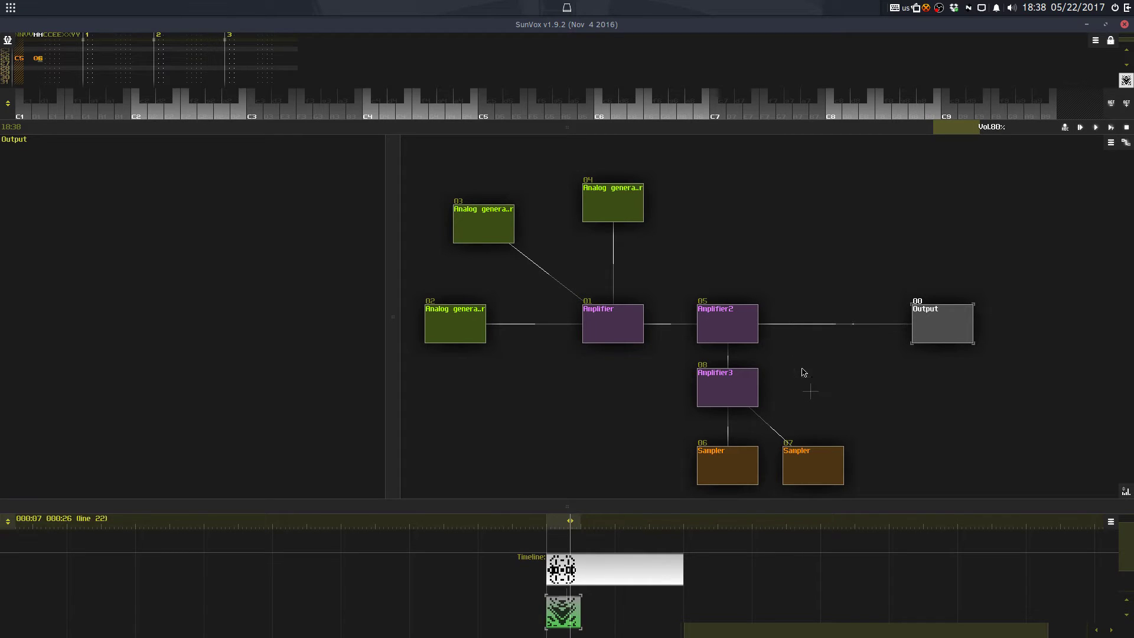
left_click(751, 379)
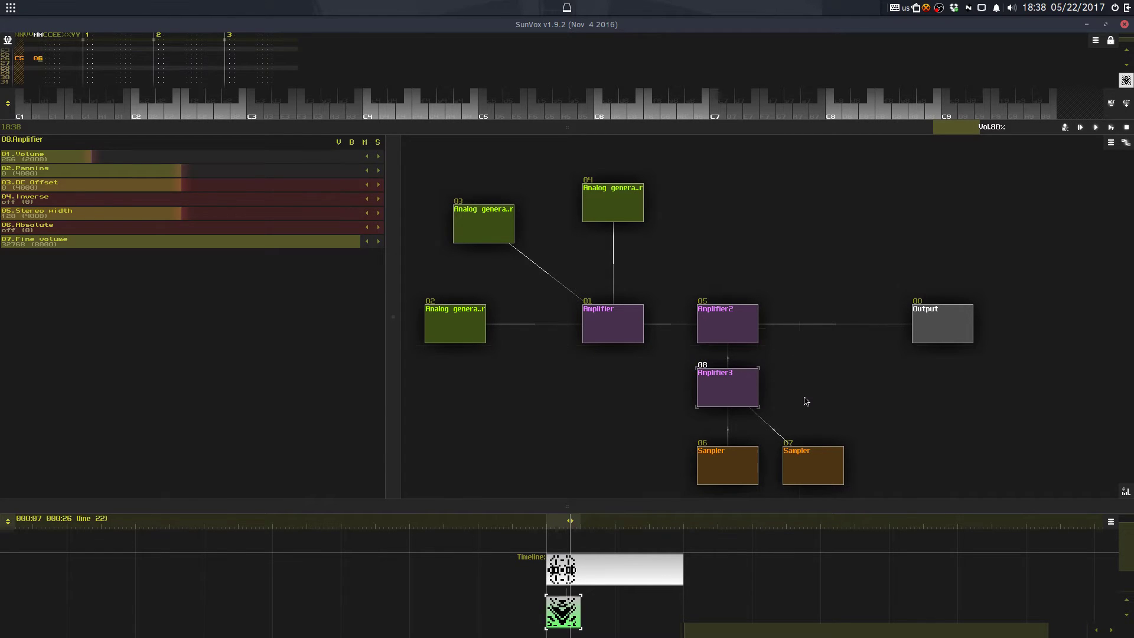
Step: Enter C5 notes for the snare Sampler on lines 8 and 24 of the drum pattern's second track
left_click(797, 464)
key("space")
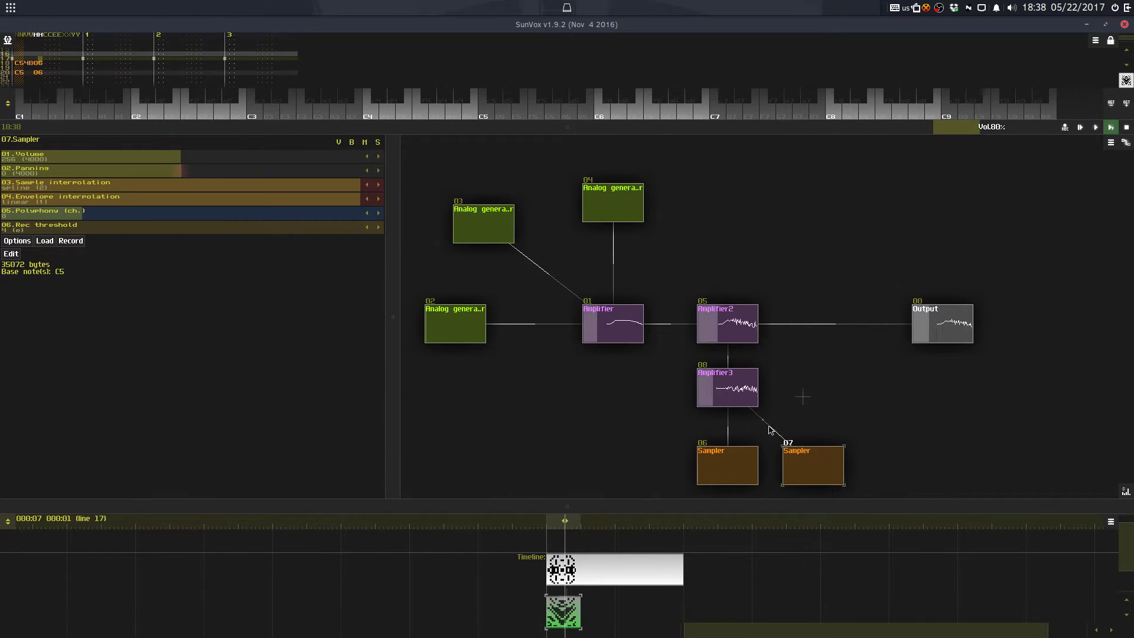
left_click_drag(612, 128, 644, 490)
key("space")
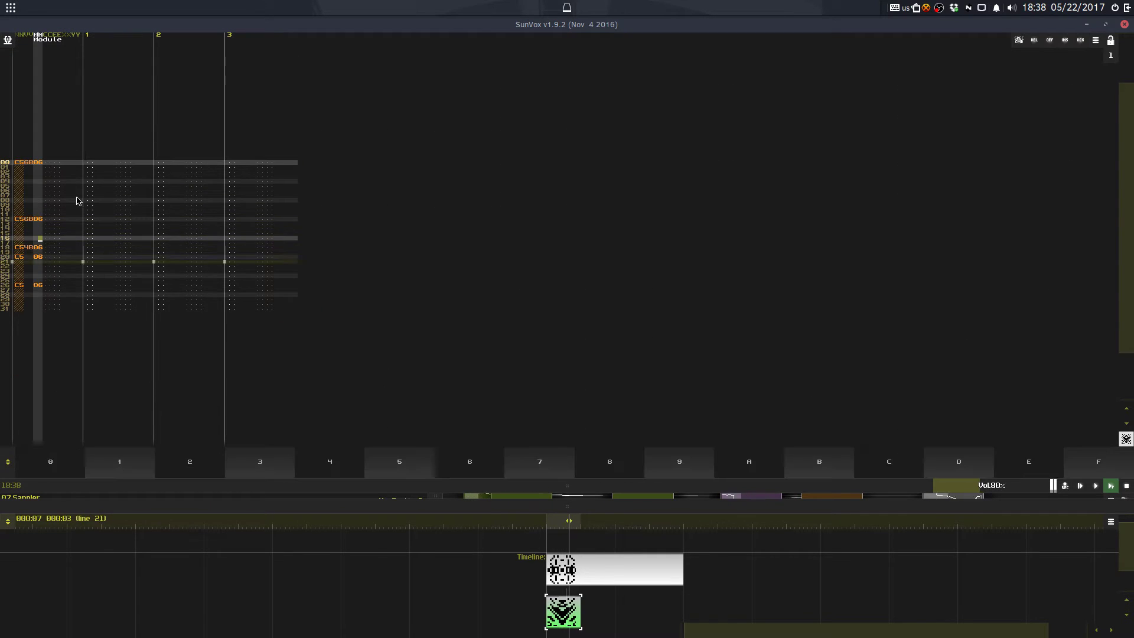
left_click(88, 200)
key("z")
key("Down")
key("Down")
key("Down")
key("Down")
key("Down")
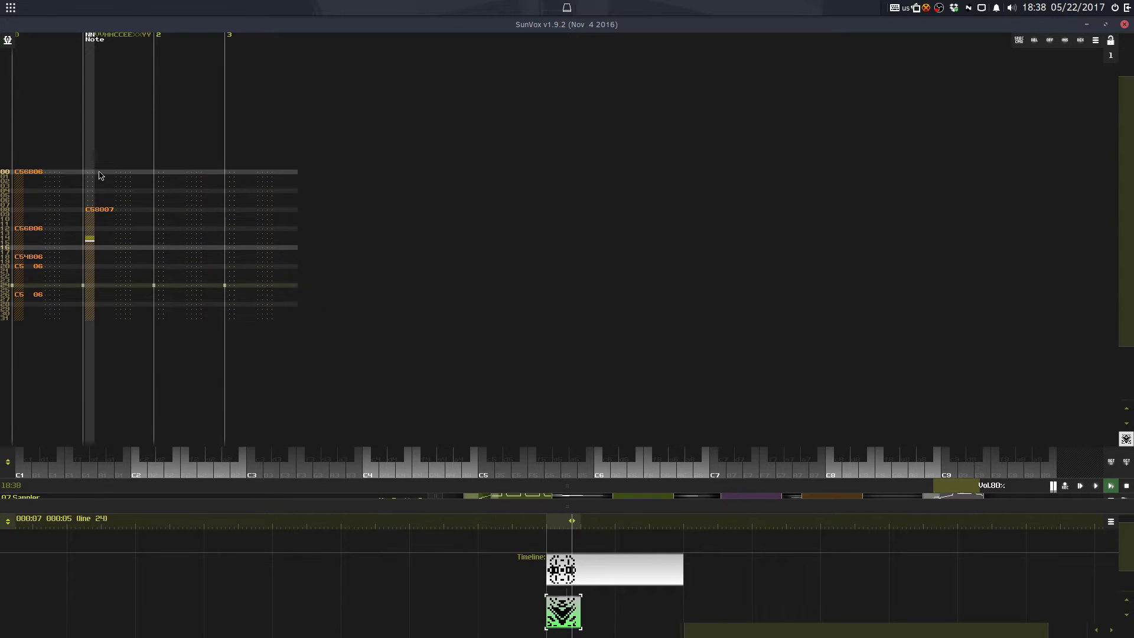
key("q")
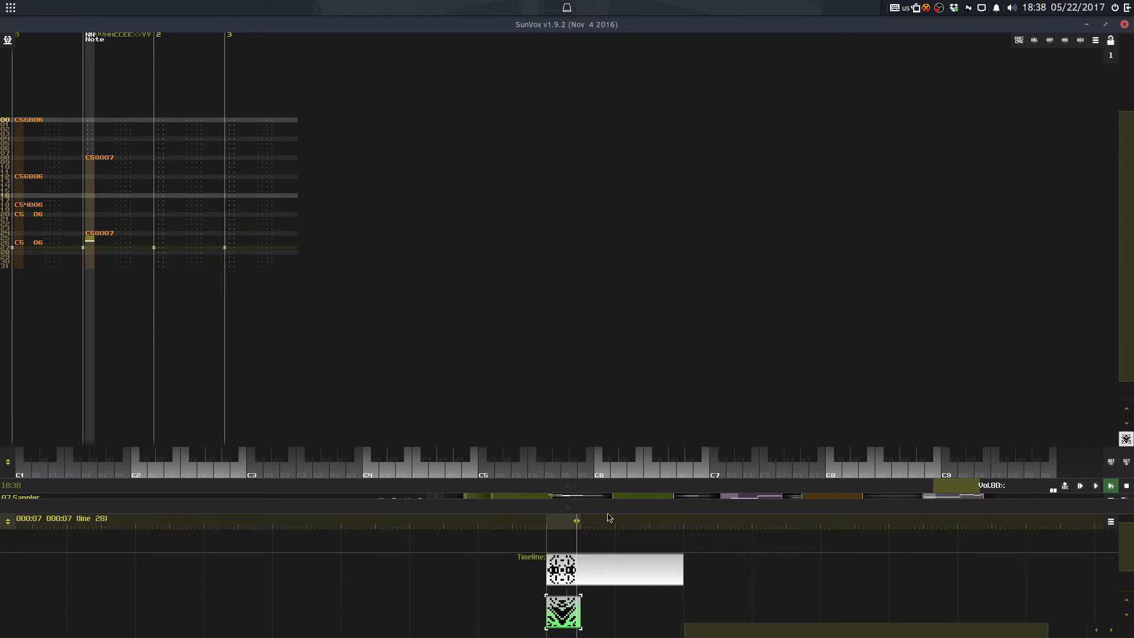
Step: Duplicate the snare Sampler and place the copy beside Amplifier3
mouse_move(611, 486)
left_mouse_down()
mouse_move(597, 413)
mouse_move(630, 369)
mouse_move(630, 252)
left_mouse_up()
key("ctrl+d")
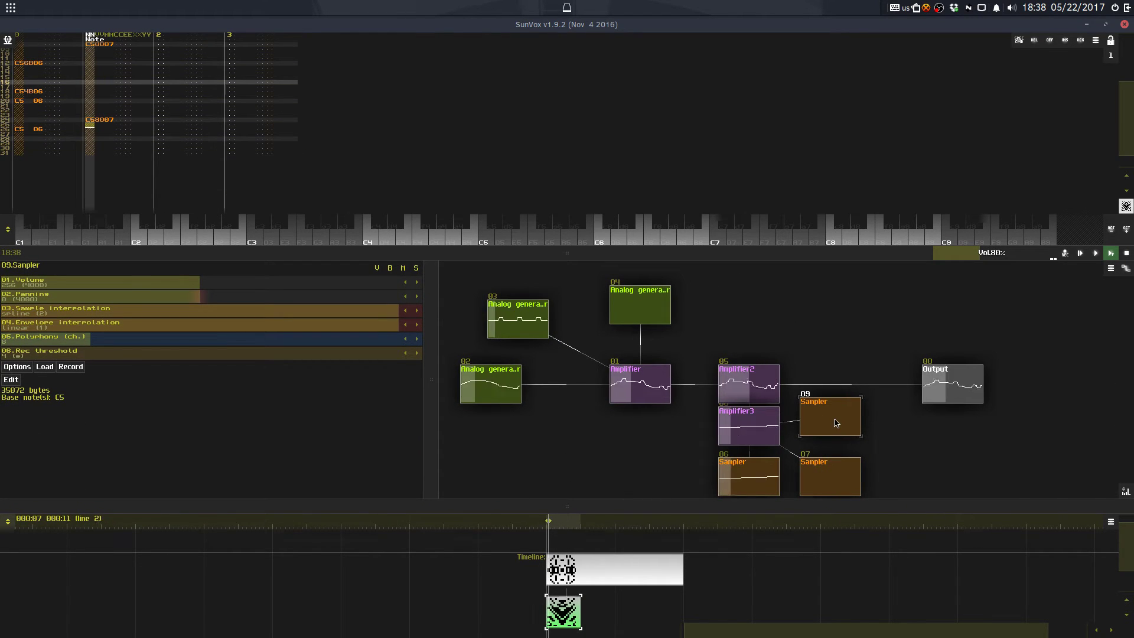
left_click_drag(836, 423, 838, 432)
Step: Select the bass and chords pattern, play it briefly, and try deleting events in its first track
left_click(561, 576)
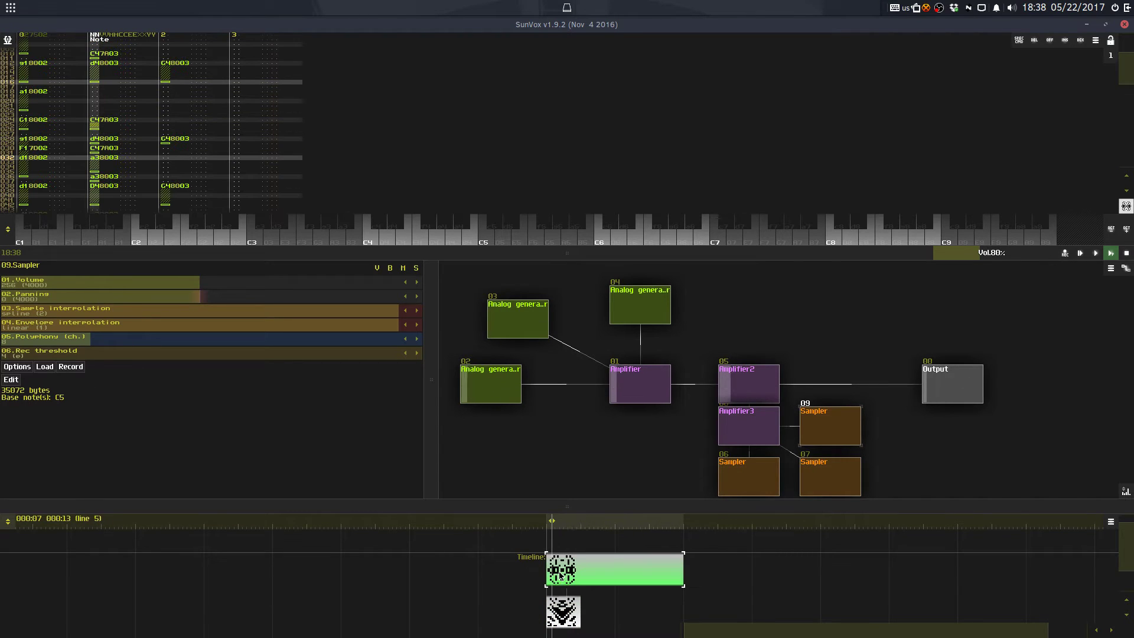
key("space")
key("space")
key("space")
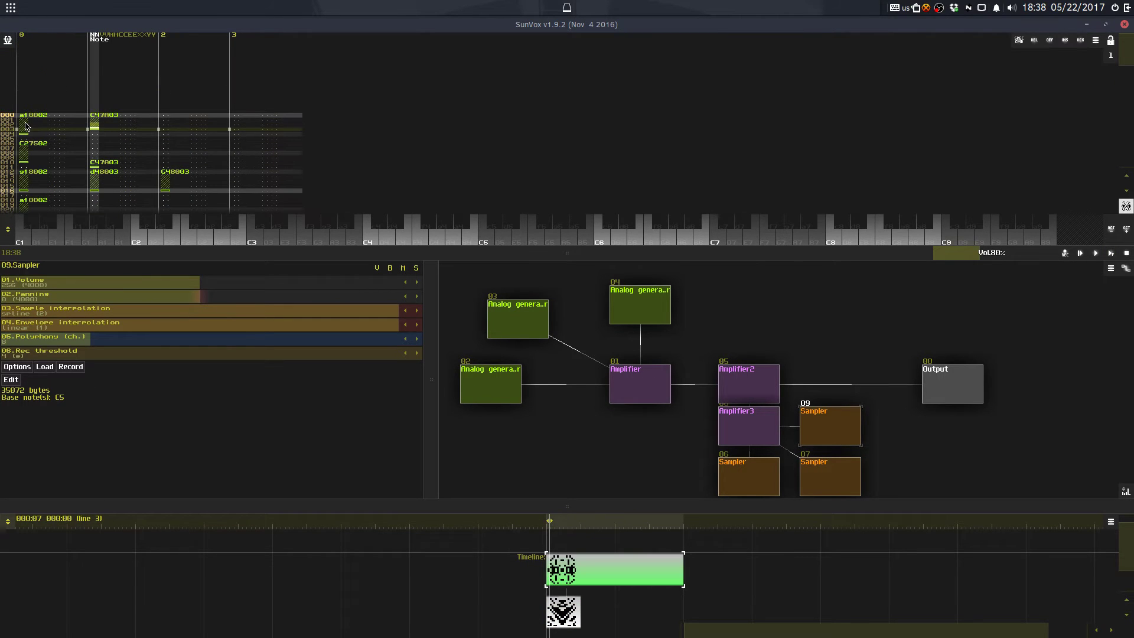
left_click(25, 123)
key("Caps_Lock")
key("Delete")
key("Delete")
key("Delete")
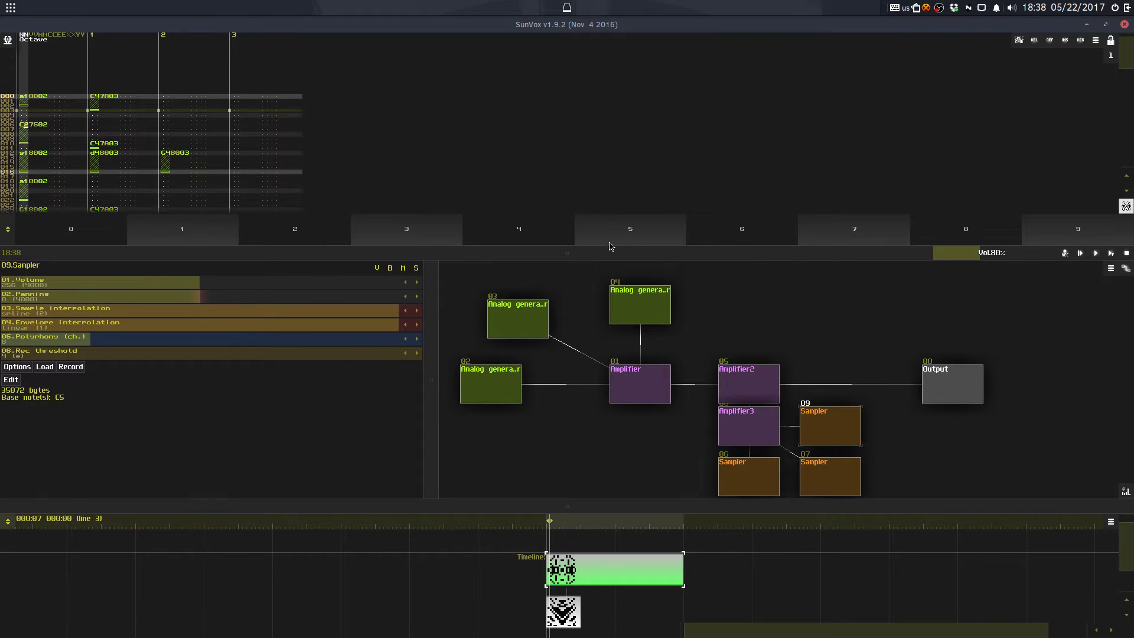
Step: Enlarge the pattern editor and play through the bass and chords pattern
left_click_drag(610, 251, 620, 614)
key("space")
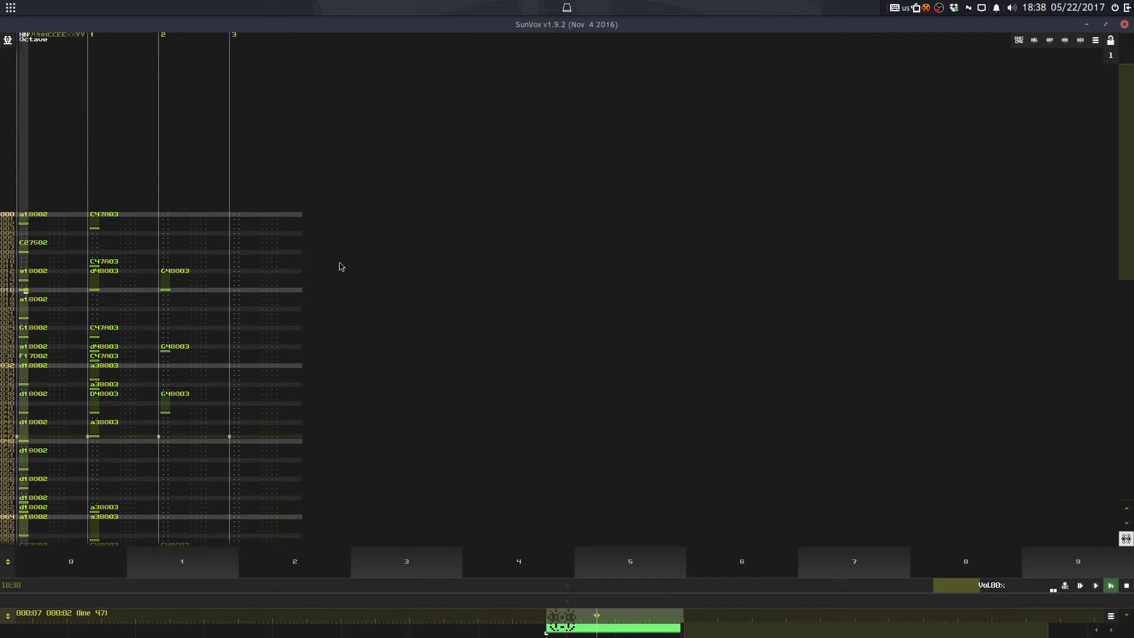
key("space")
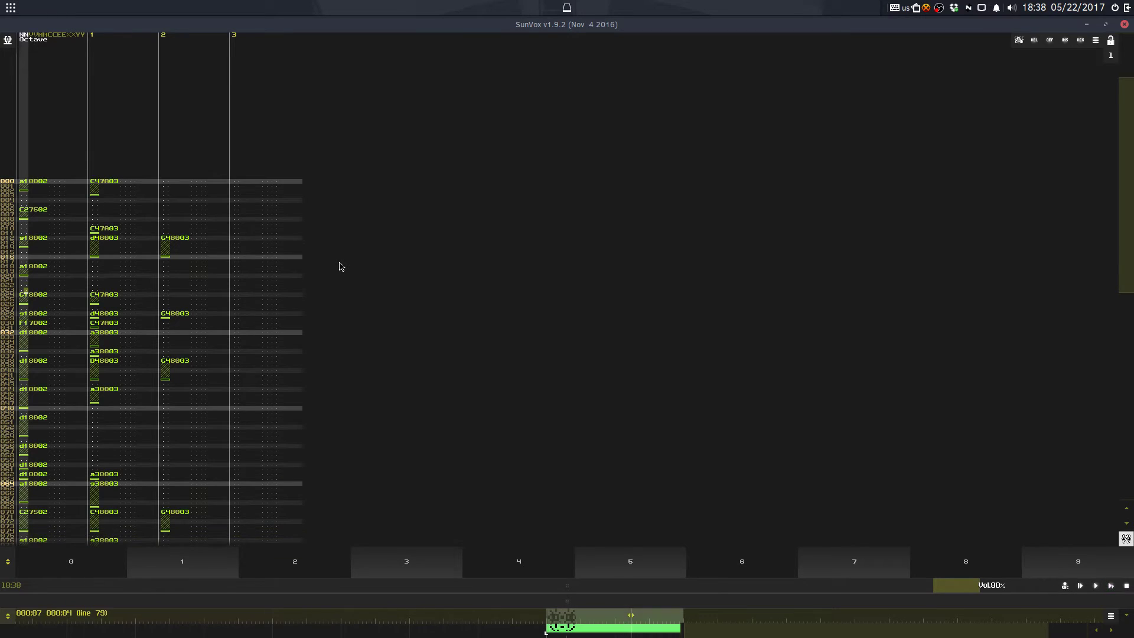
key("space")
key("space")
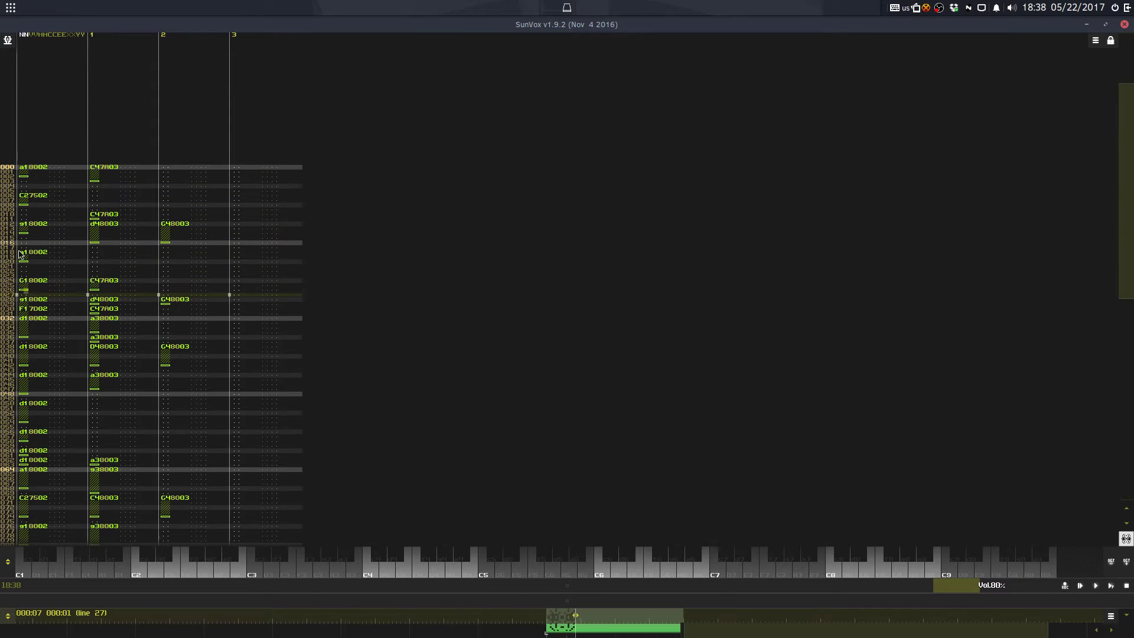
key("space")
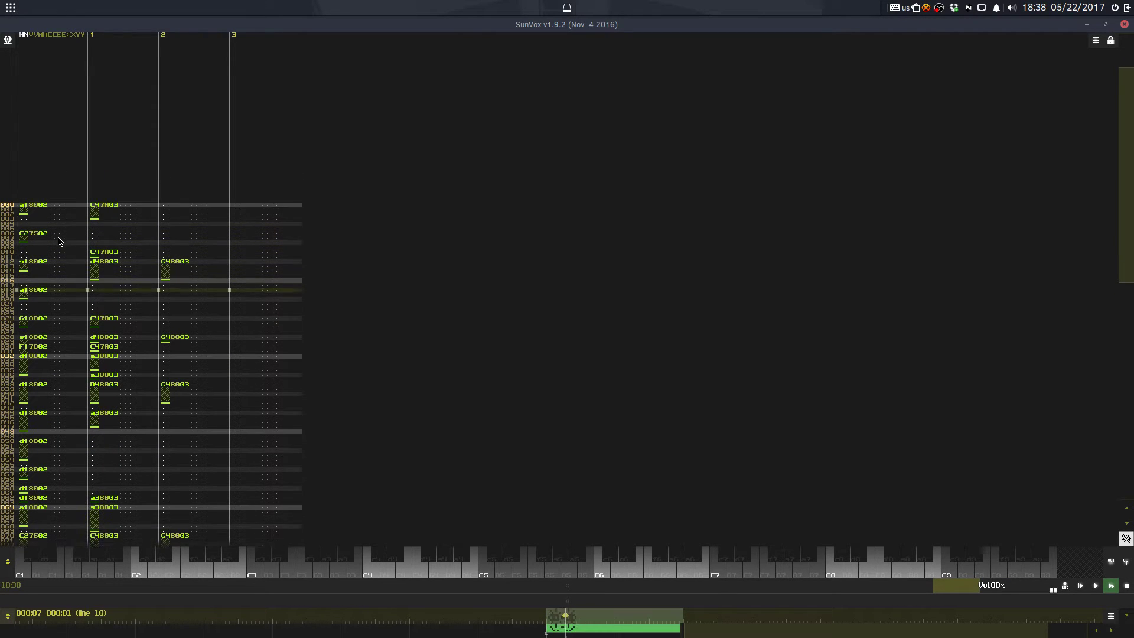
key("space")
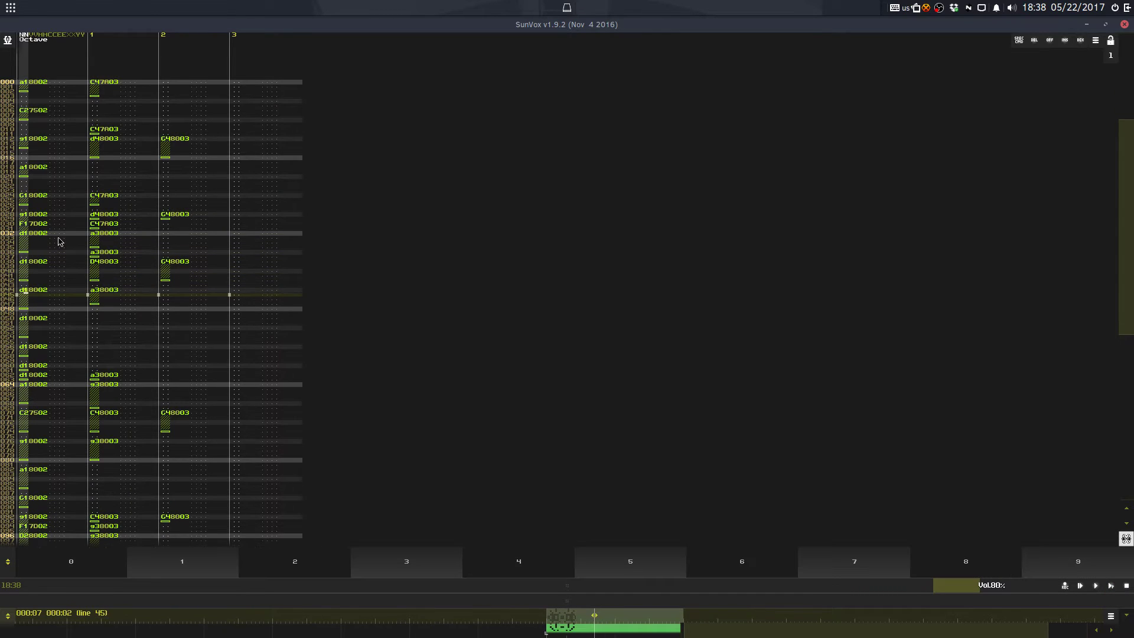
Step: Undo the recent event changes in the bass and chords pattern
key("ctrl+z")
key("ctrl+z")
key("ctrl+z")
key("ctrl+z")
key("ctrl+z")
key("ctrl+z")
key("ctrl+z")
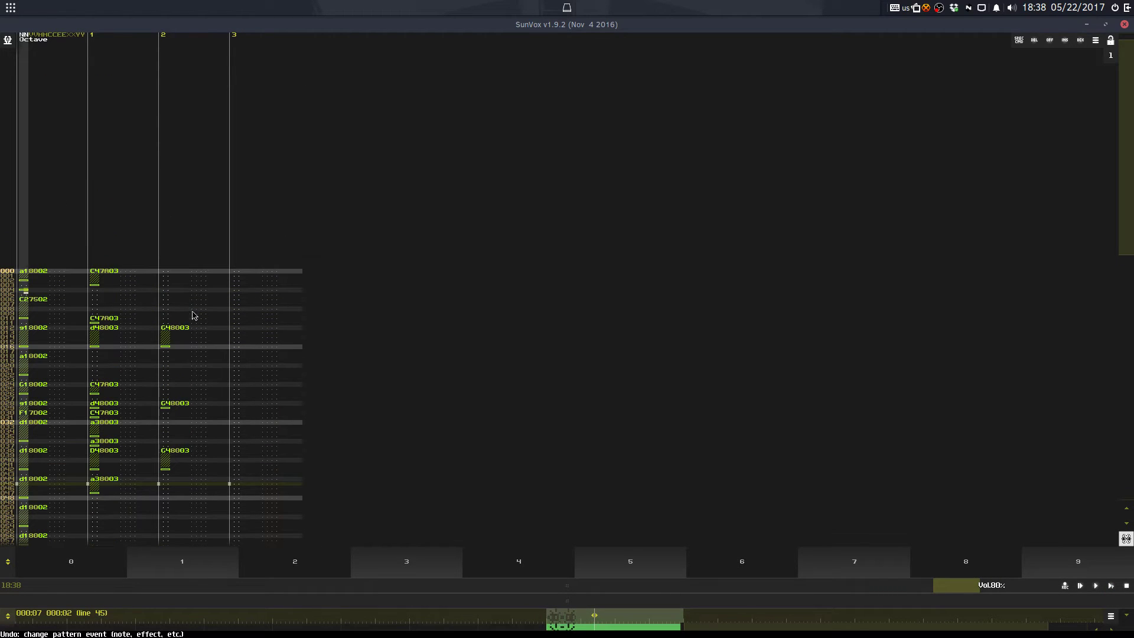
Step: Enlarge the module view again, select the drum pattern, and start its playback
scroll(195, 316, "up", 1)
left_click_drag(688, 594, 661, 176)
left_click(565, 509)
key("space")
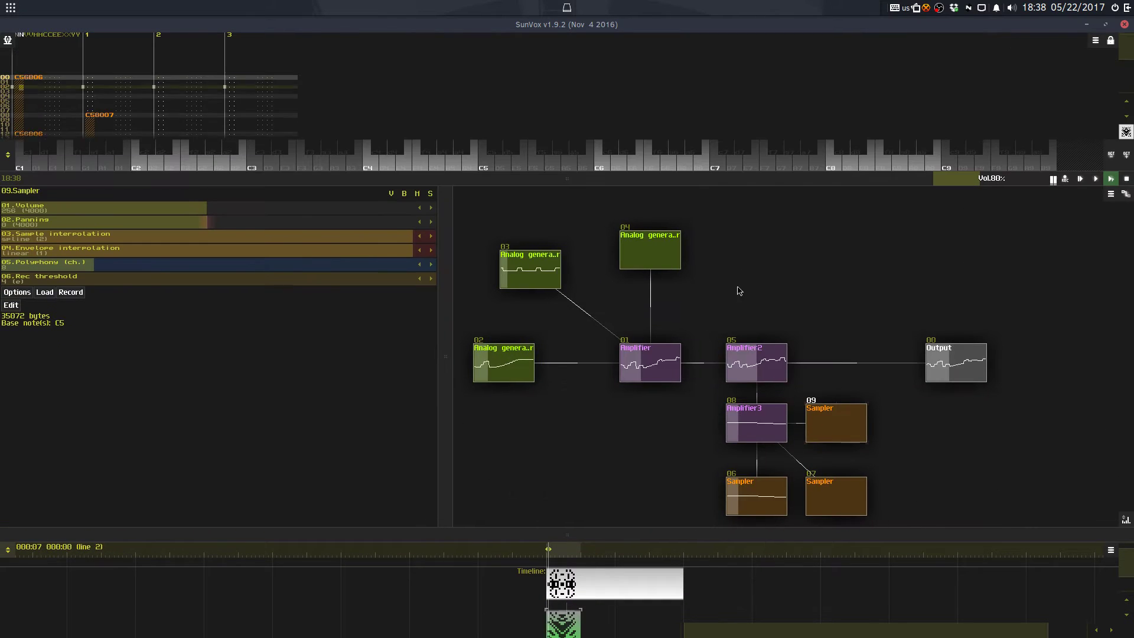
Step: Audition kick6.wav and other drum samples, and load tom1.wav into the third Sampler
left_click(44, 292)
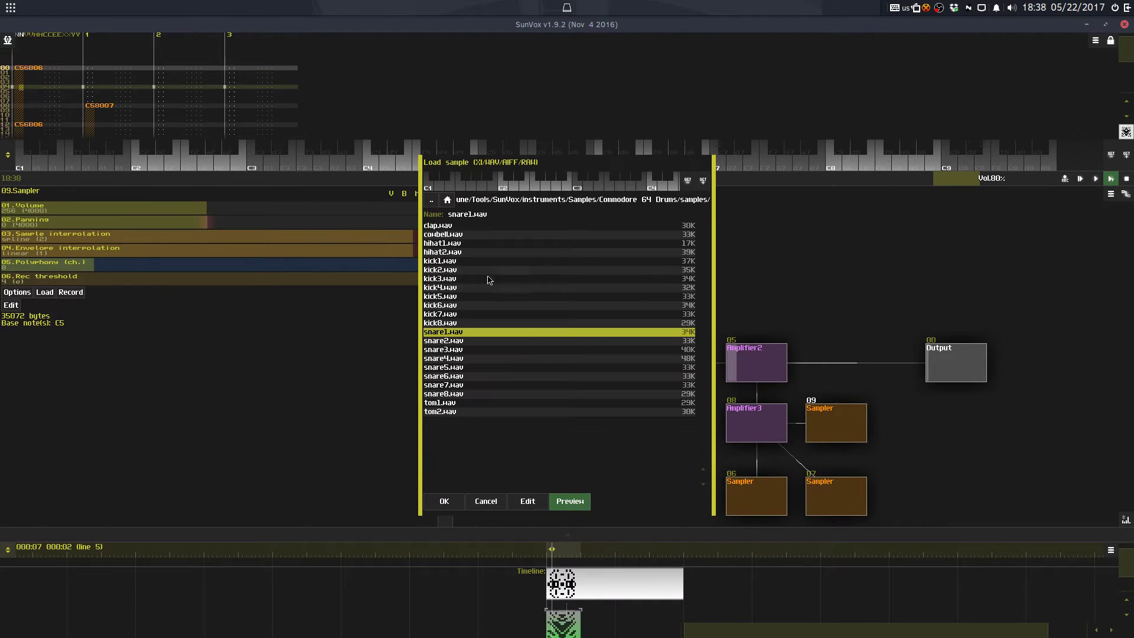
left_click(464, 261)
left_click(466, 307)
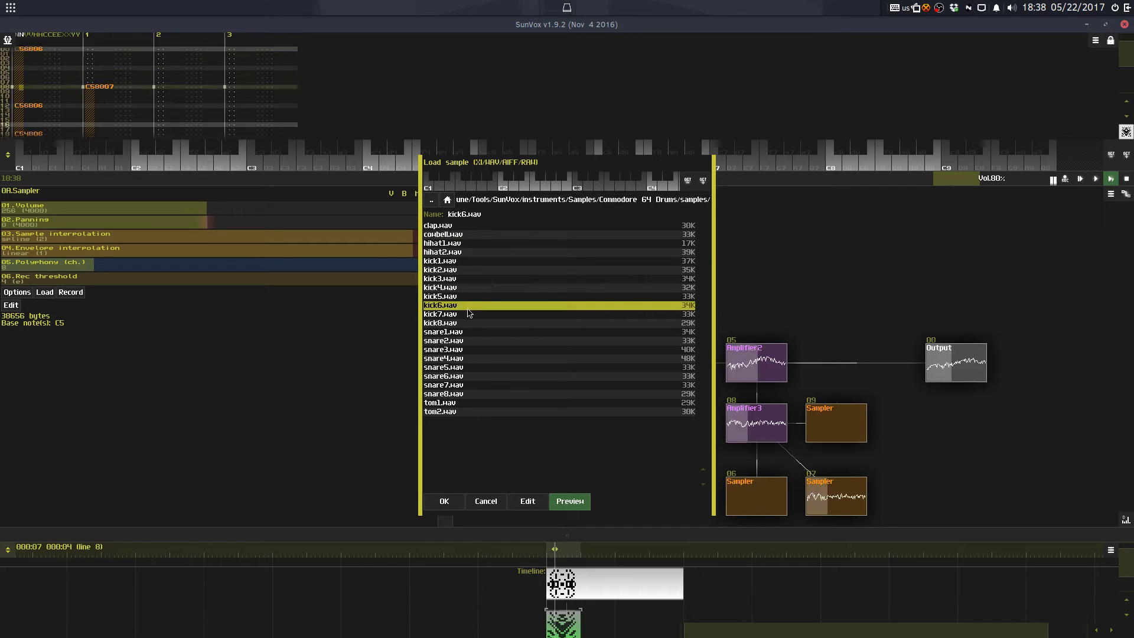
left_click(472, 402)
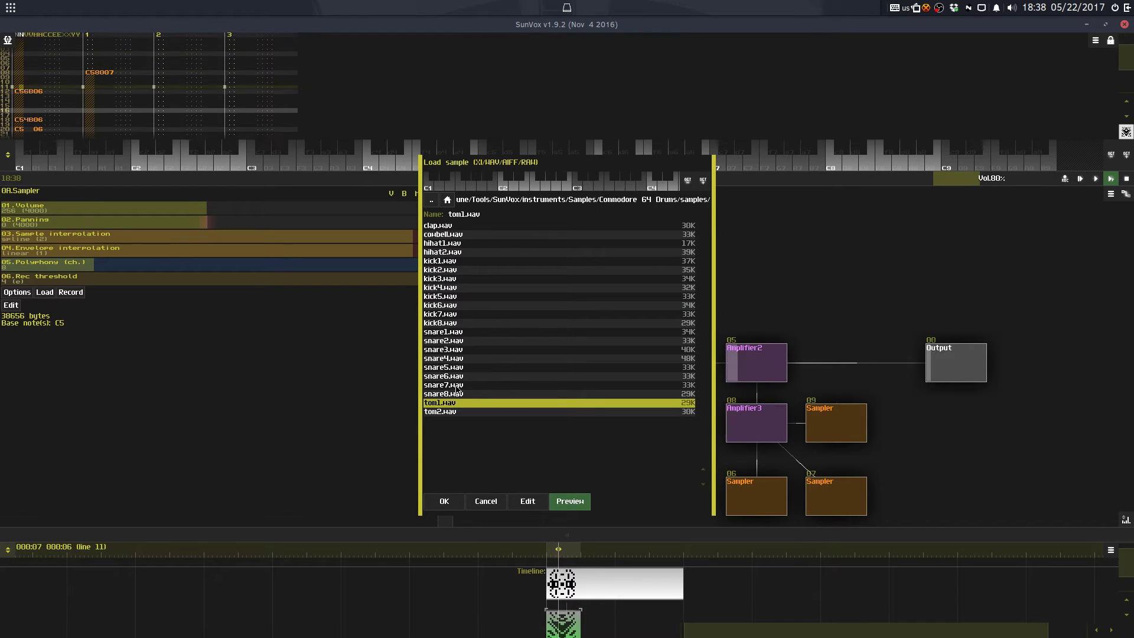
left_click(444, 501)
Step: Enlarge the drum pattern and enter F5 tom notes on lines 4 and 6 of the third track
left_click_drag(519, 178, 535, 436)
key("space")
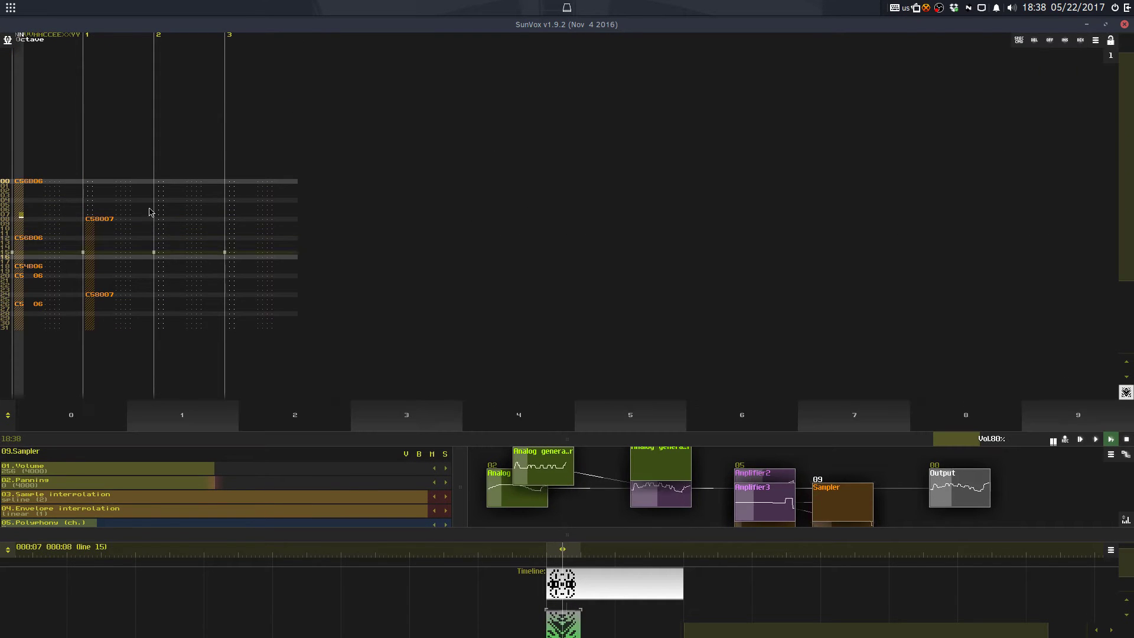
left_click(158, 209)
key("v")
key("Up")
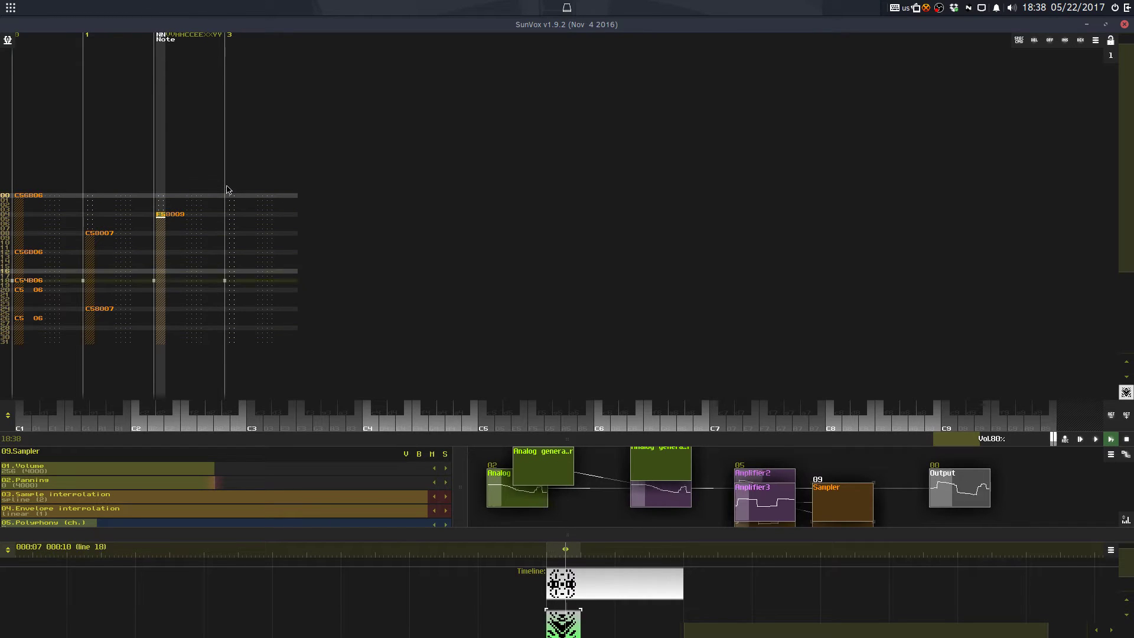
key("Delete")
key("Down")
key("v")
key("Up")
key("Up")
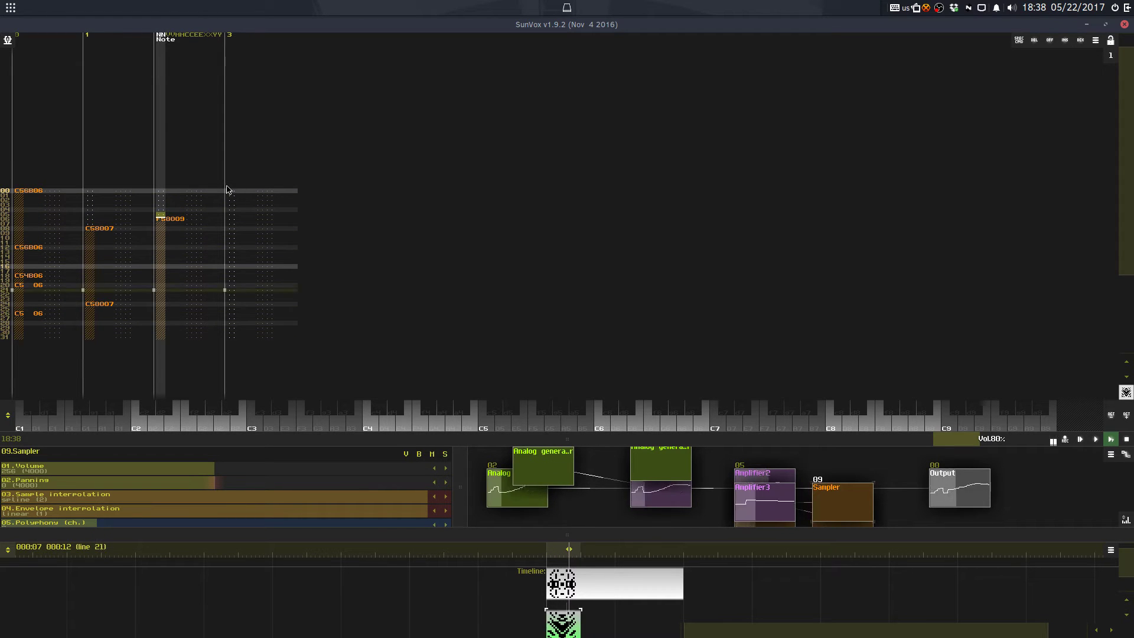
key("Up")
key("v")
key("Down")
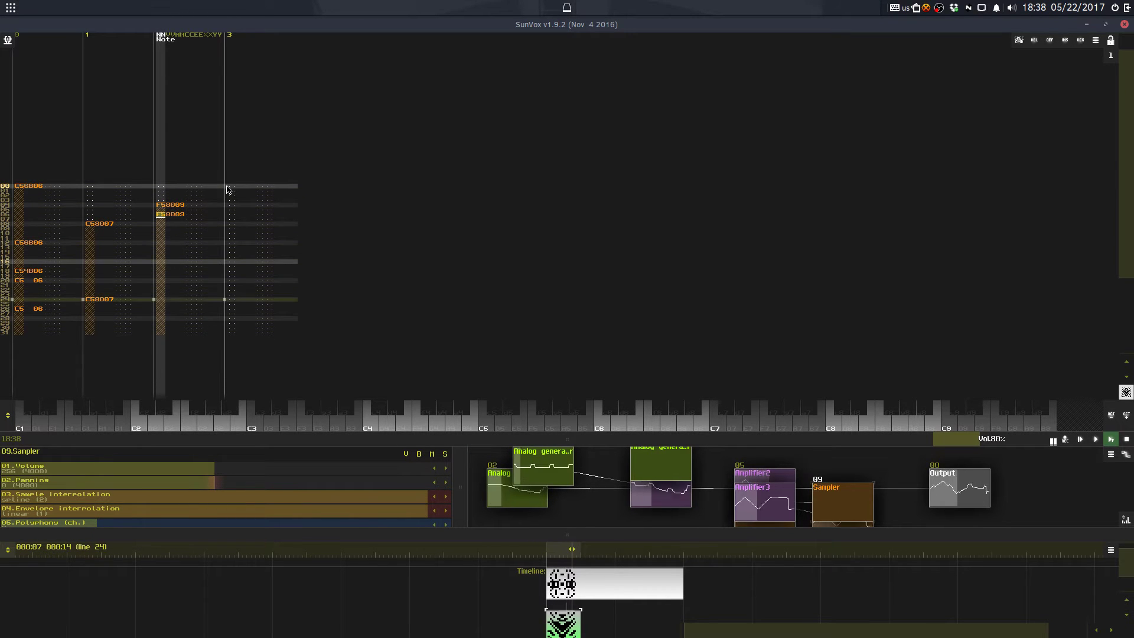
Step: Set the tom note on line 6 to E5 and add an F5 tom note on line 10
key("c")
key("Down")
key("Down")
key("Down")
key("r")
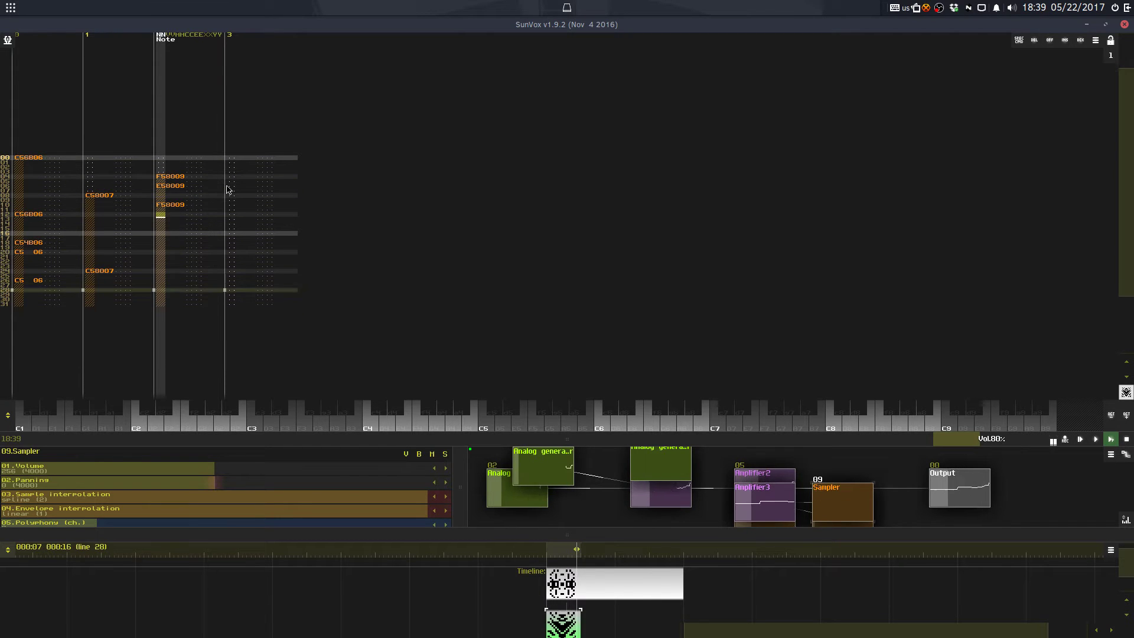
Step: Move the edit cursor to line 18 of the tom track
key("Down")
key("Down")
key("Down")
key("Down")
key("Down")
key("Down")
key("Down")
key("Down")
key("Down")
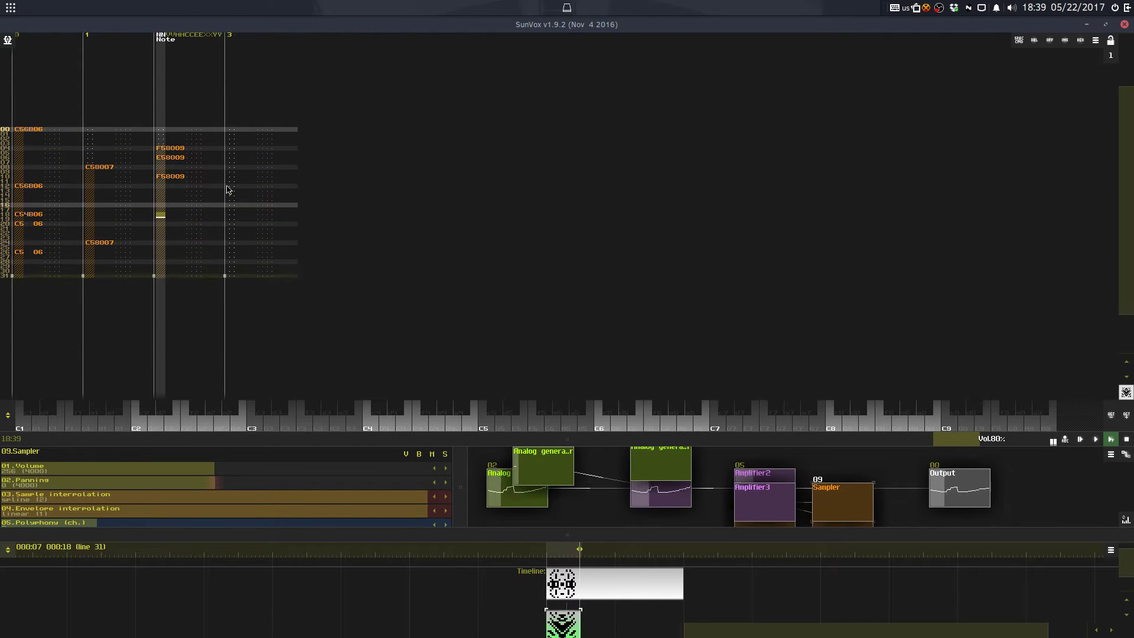
Step: Enter F5 notes for sampler 09 on lines 22 and 28 of track 2 and an E5 note on line 30
key("Down")
key("Down")
key("r")
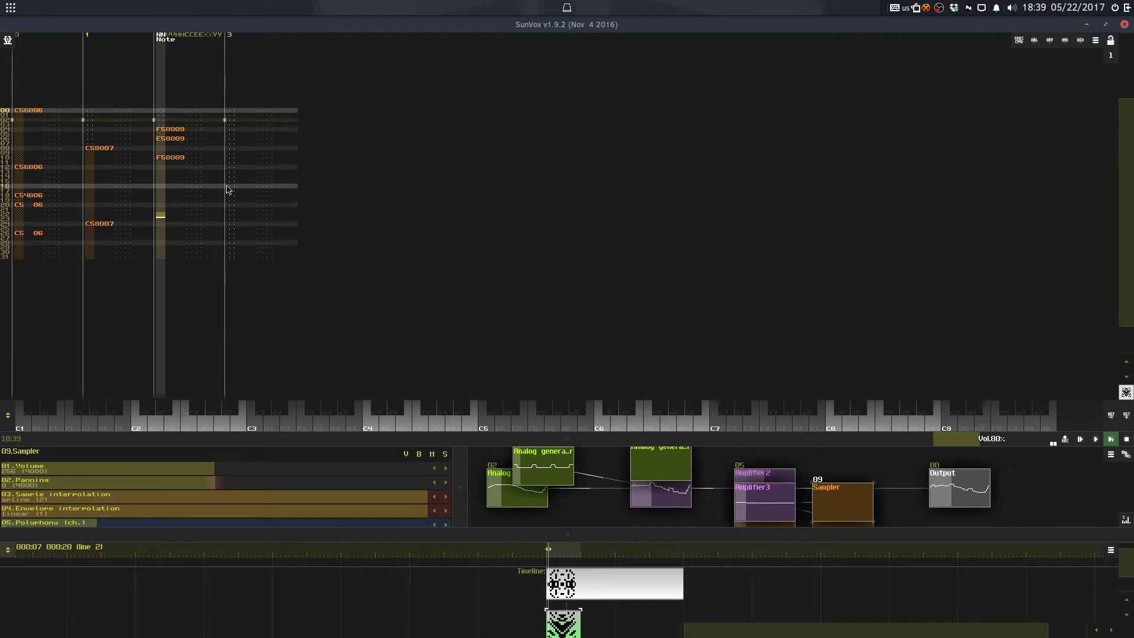
key("Down")
key("Down")
key("Down")
key("Down")
key("Down")
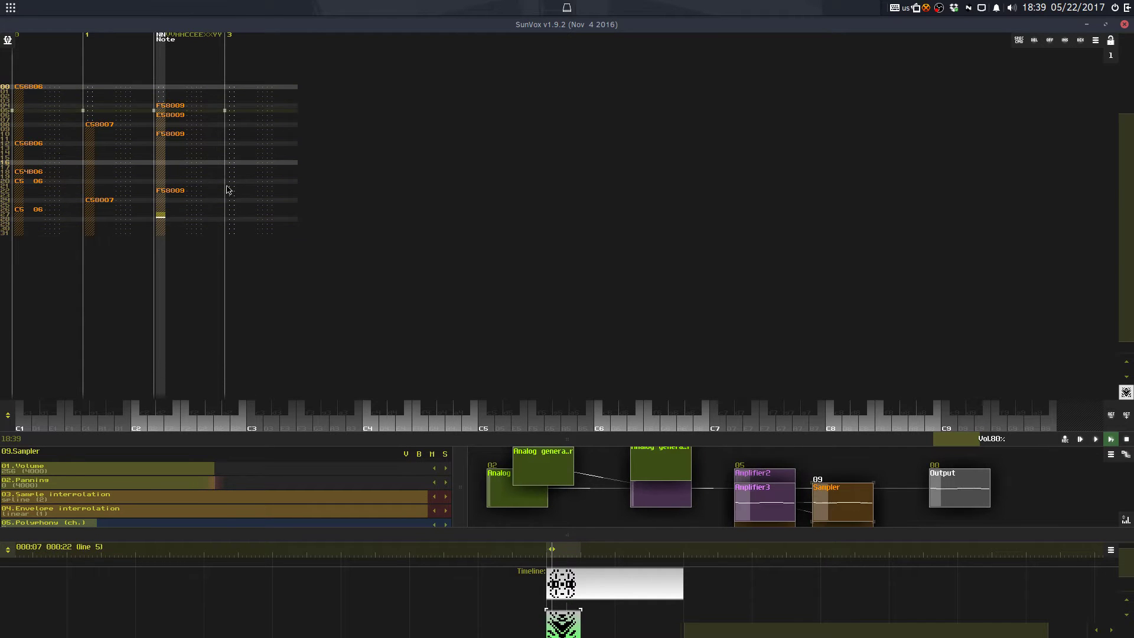
key("r")
key("Down")
key("e")
Step: Add a D5 note on line 29 of track 2, between the F5 and E5 notes
key("Right")
key("Up")
key("Up")
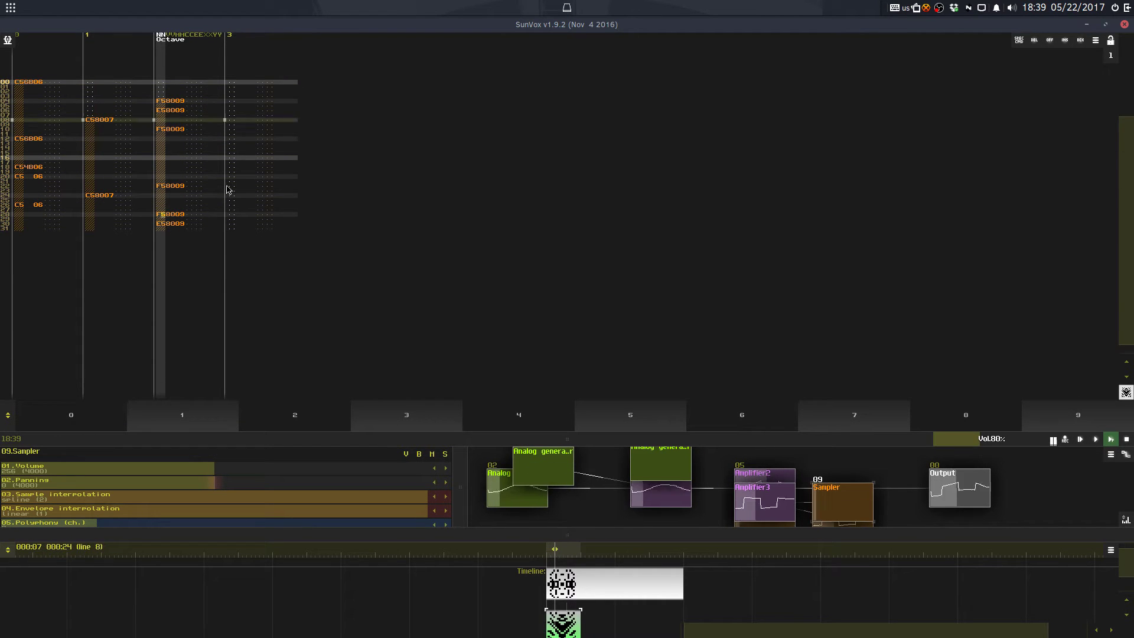
key("Down")
key("w")
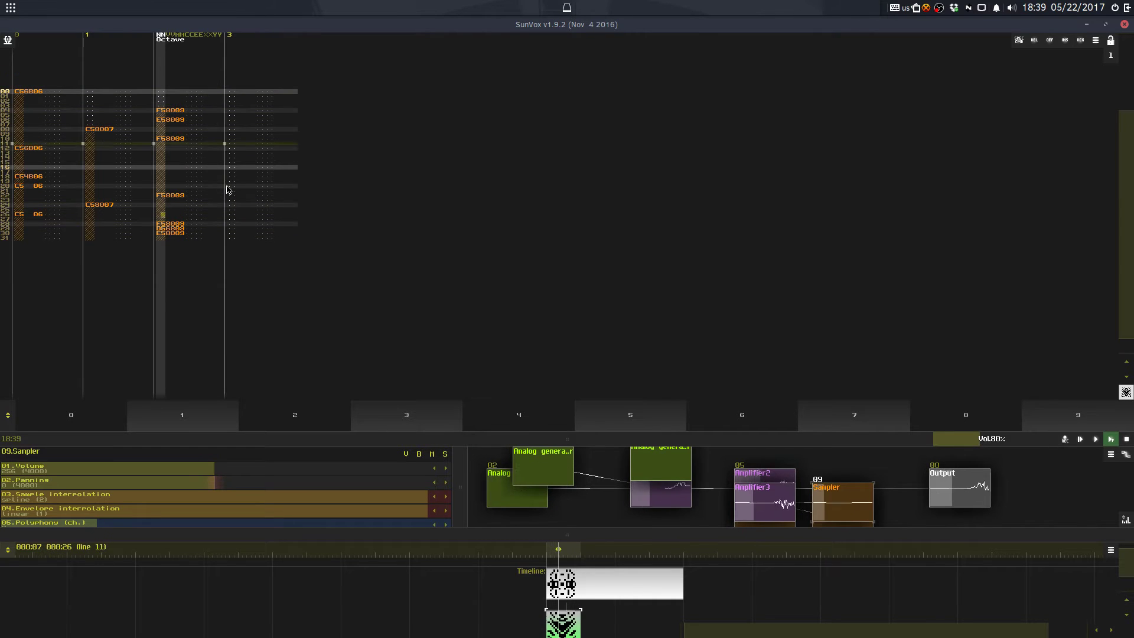
Step: Set the velocity of track 2's F5 note on line 28 and its E5 notes on lines 30 and 6 to 40
key("Down")
key("Right")
key("4")
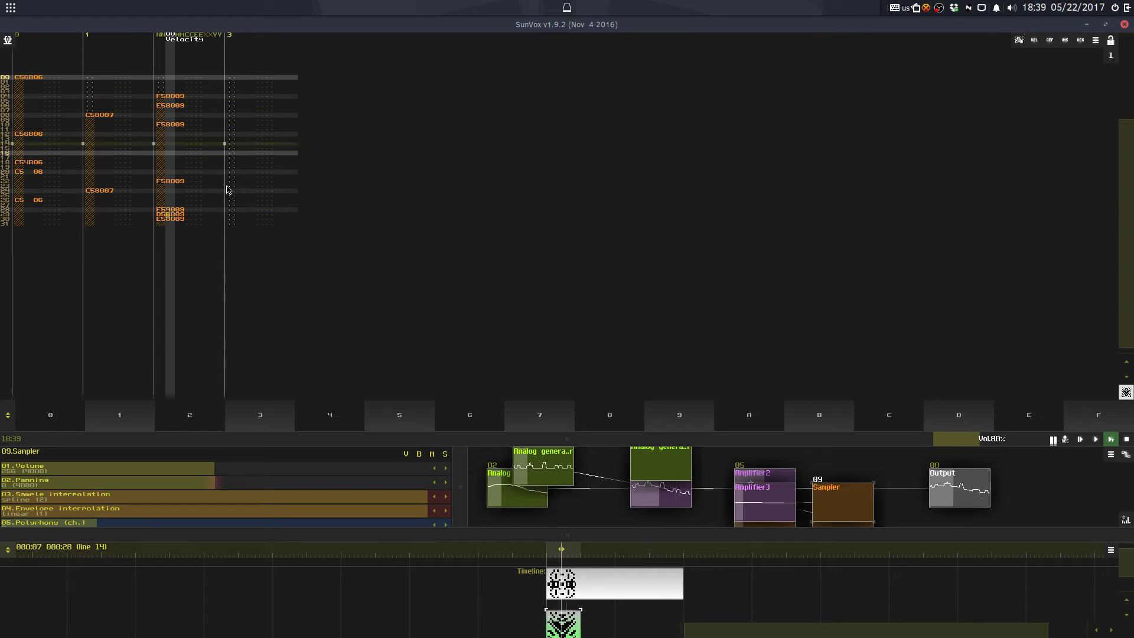
key("Down")
key("4")
key("Up")
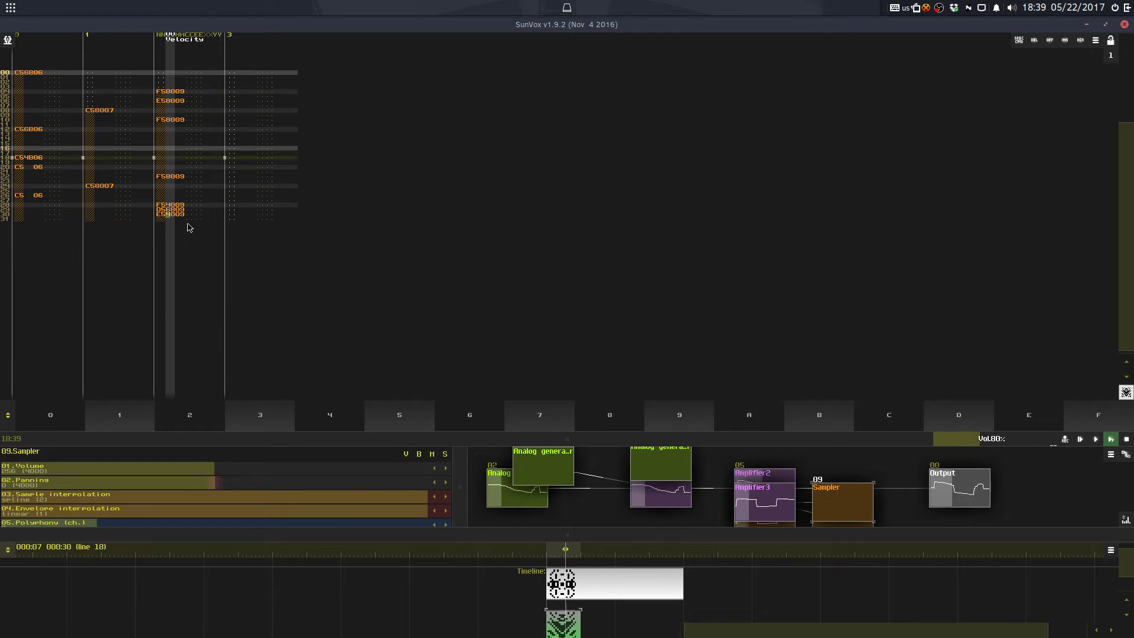
left_click(169, 100)
key("4")
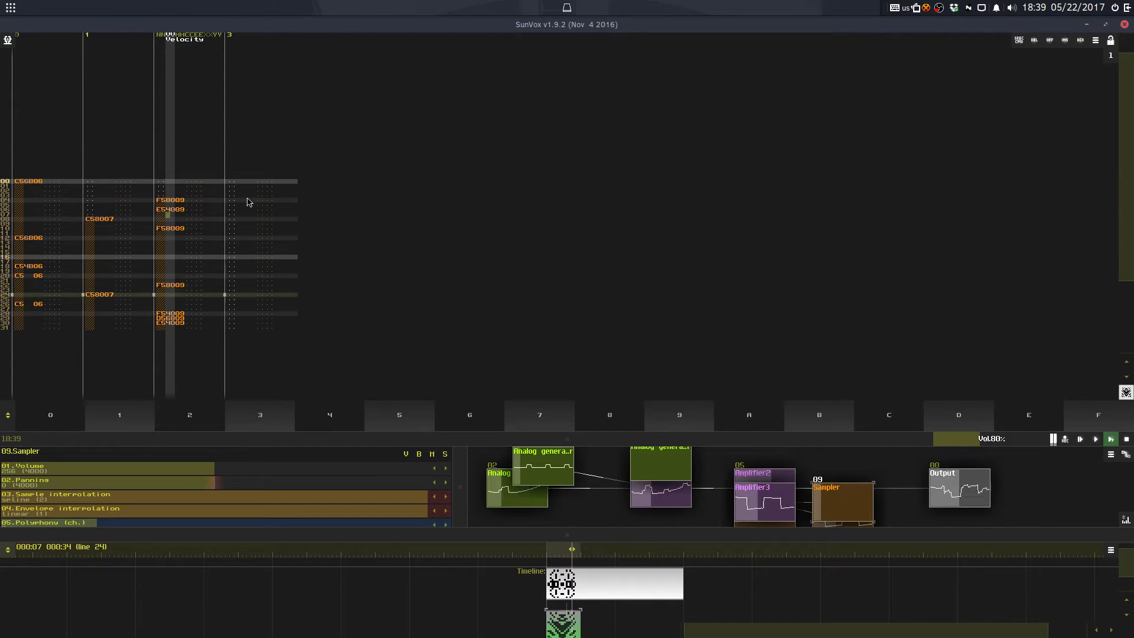
Step: Clone the drum pattern three times in a row on the timeline, beneath the long melody pattern
left_click_drag(597, 530, 613, 397)
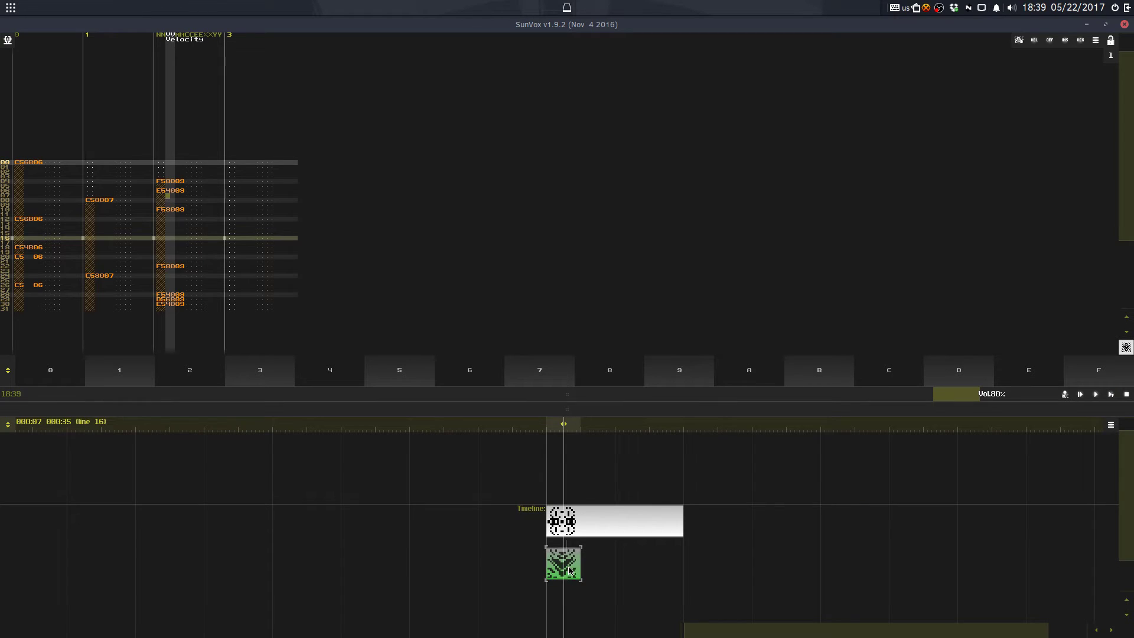
key("ctrl+d")
key("ctrl+d")
key("ctrl+d")
Step: Play the arrangement from the start of the long melody pattern and enlarge the module view
left_click(623, 533)
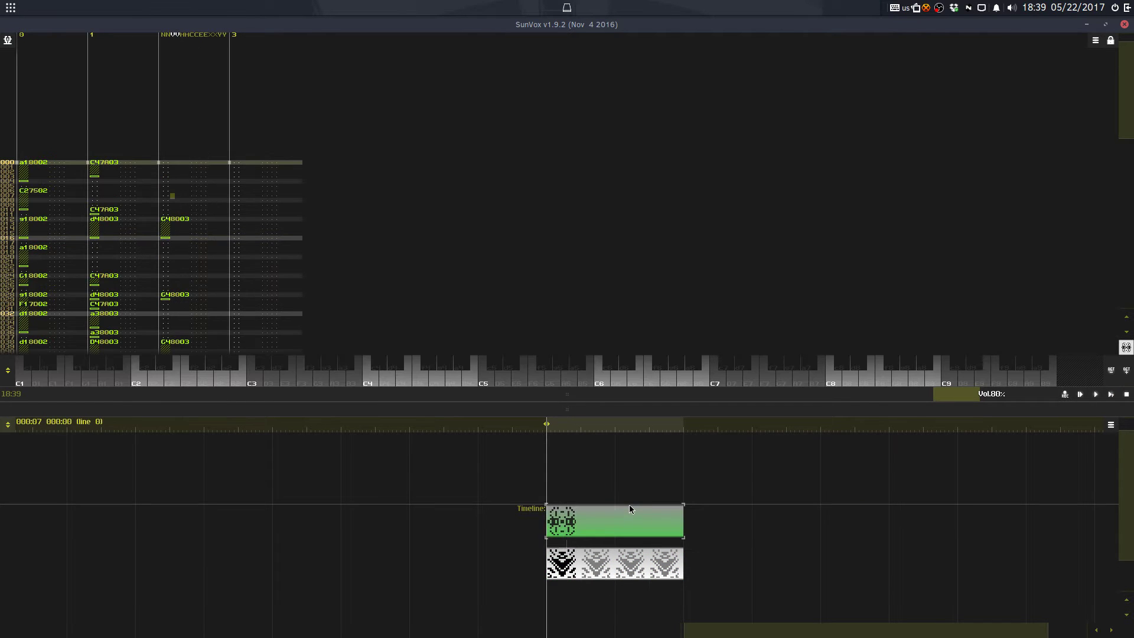
key("Return")
left_click_drag(614, 395, 602, 116)
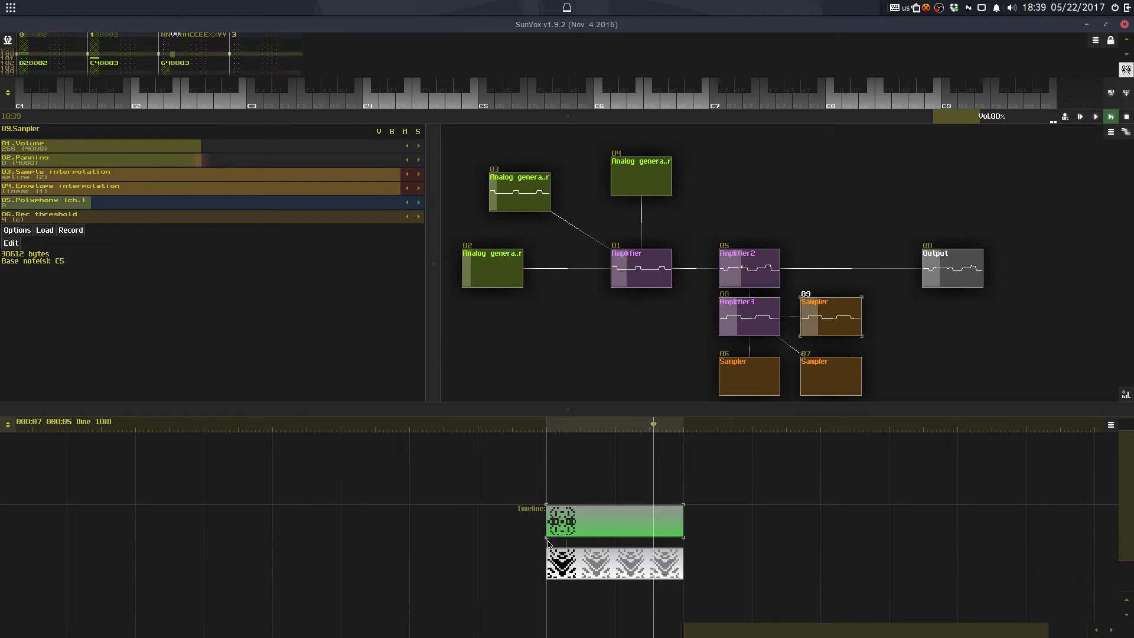
Step: Delete the second and fourth drum blocks from the timeline, keeping the first in its original position
left_click(563, 563)
left_click(598, 559)
key("Delete")
left_click(672, 552)
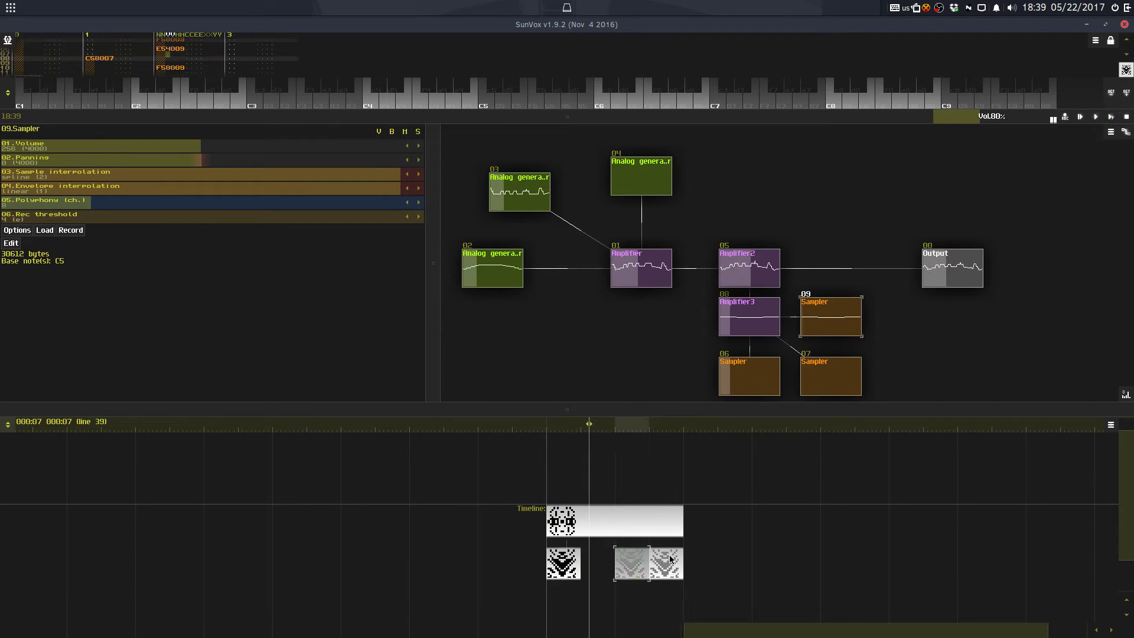
key("Delete")
left_click_drag(565, 564, 561, 564)
key("ctrl+z")
Step: Copy all notes of the first drum pattern and extend the pattern to 64 lines
left_click_drag(593, 118, 591, 346)
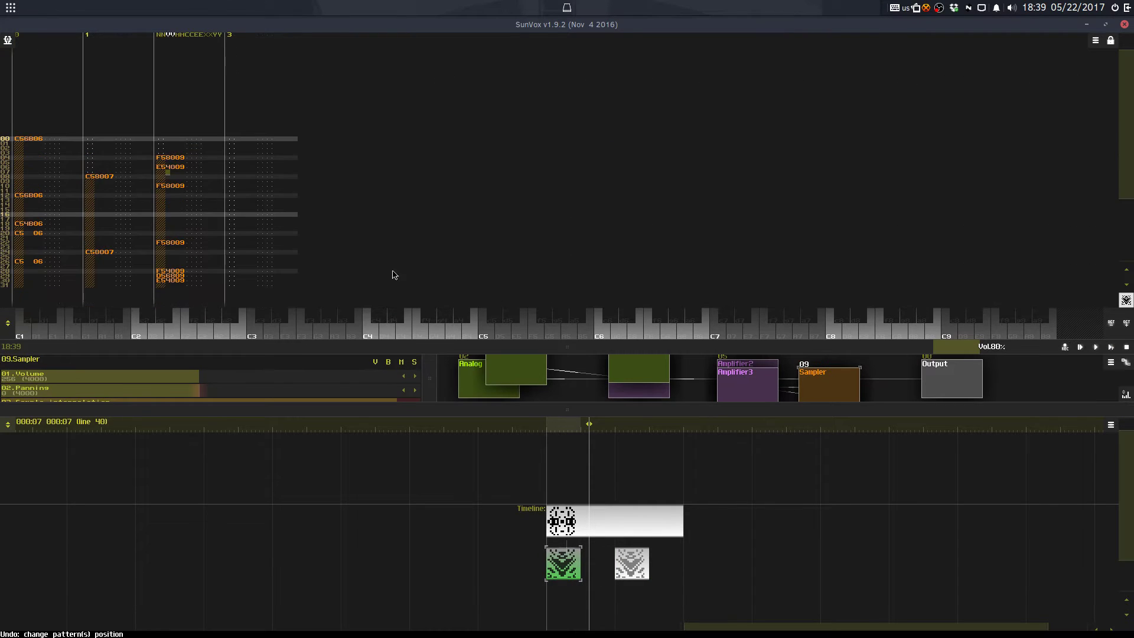
left_click(286, 172)
key("ctrl+a")
right_click(287, 193)
left_click(323, 348)
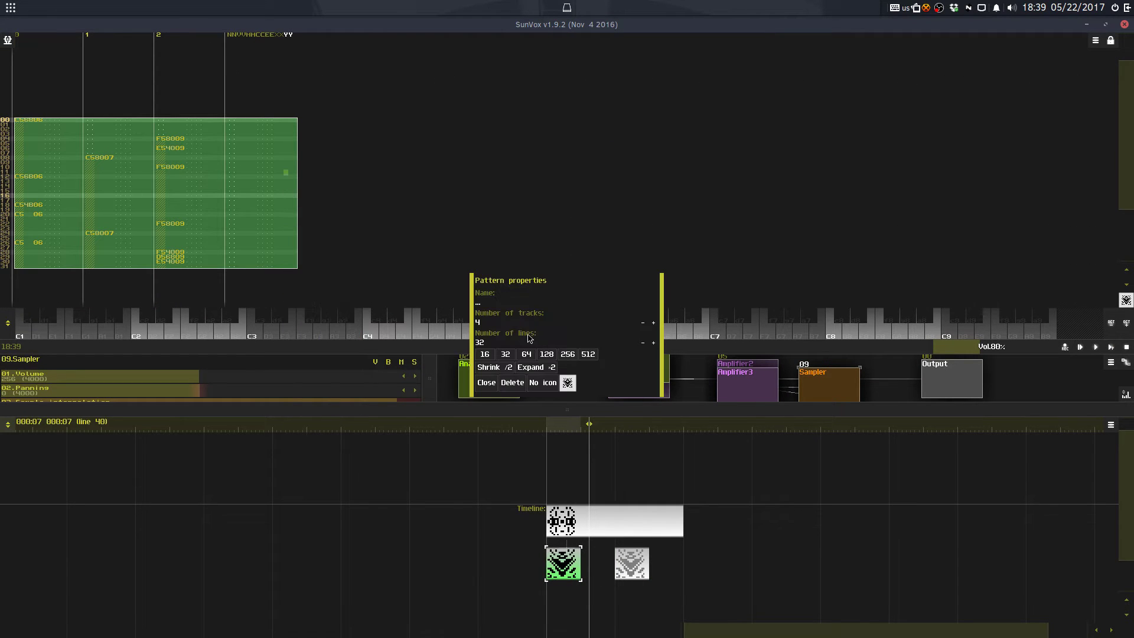
left_click(527, 355)
left_click(486, 383)
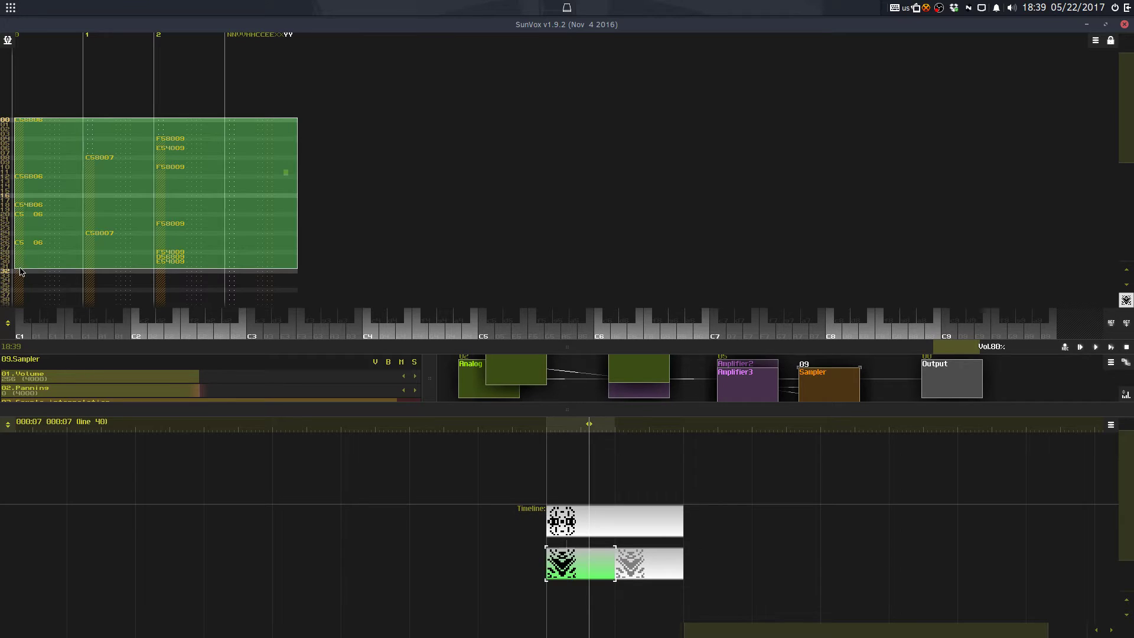
Step: Paste the copied drum notes at line 32 and enlarge the pattern editor
left_click(21, 265)
scroll(23, 270, "down", 5)
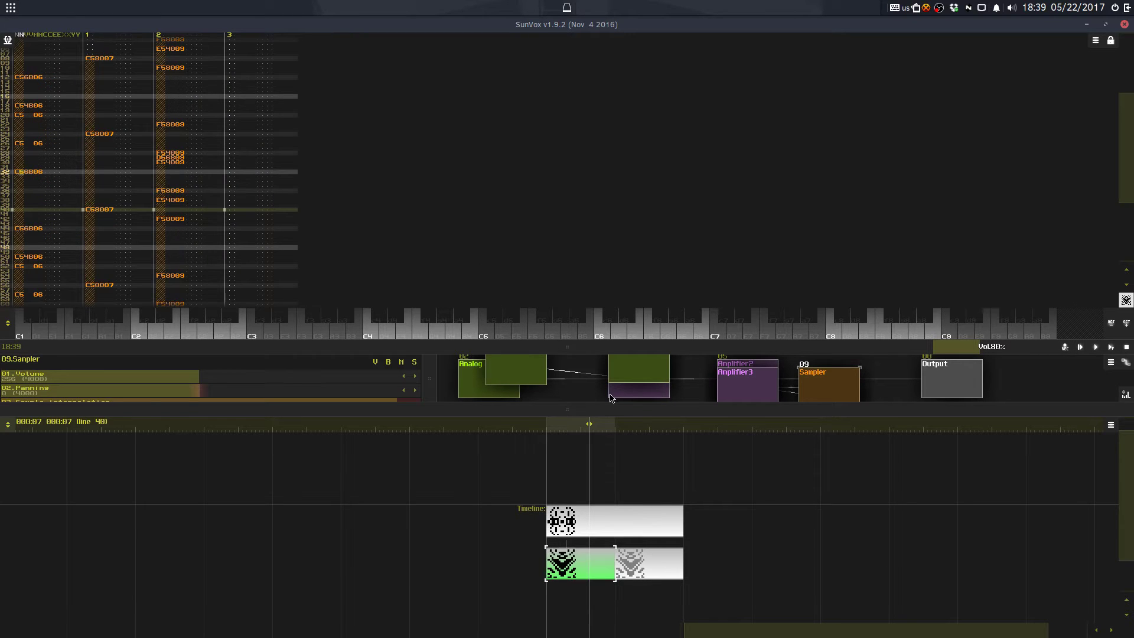
left_click_drag(655, 347, 663, 449)
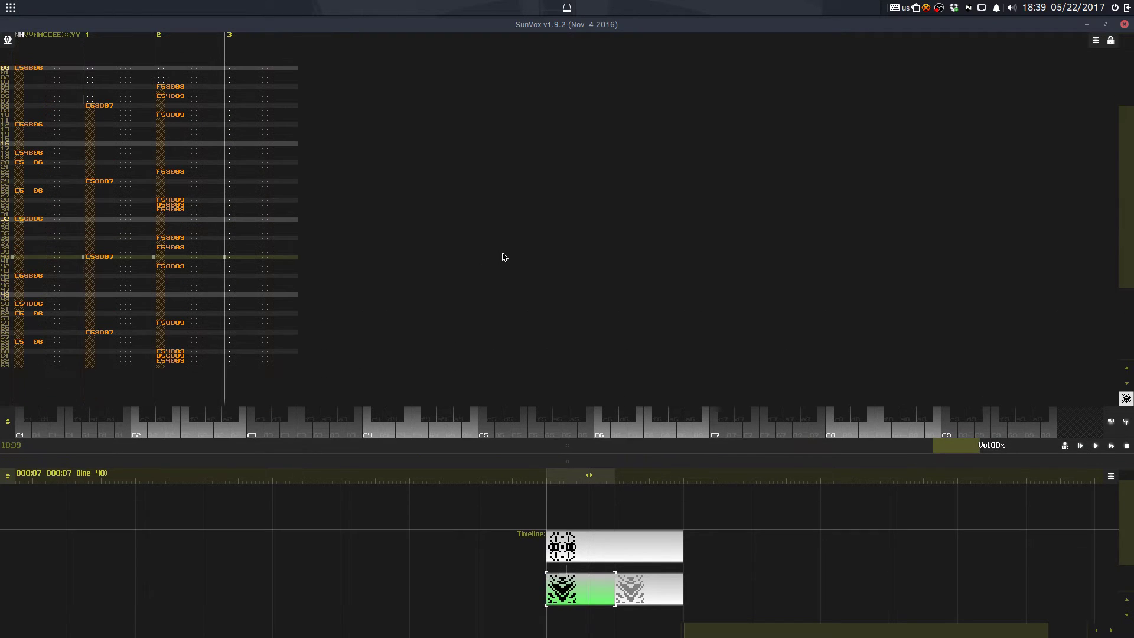
Step: Play the extended drum pattern and switch on edit mode
left_click(503, 254)
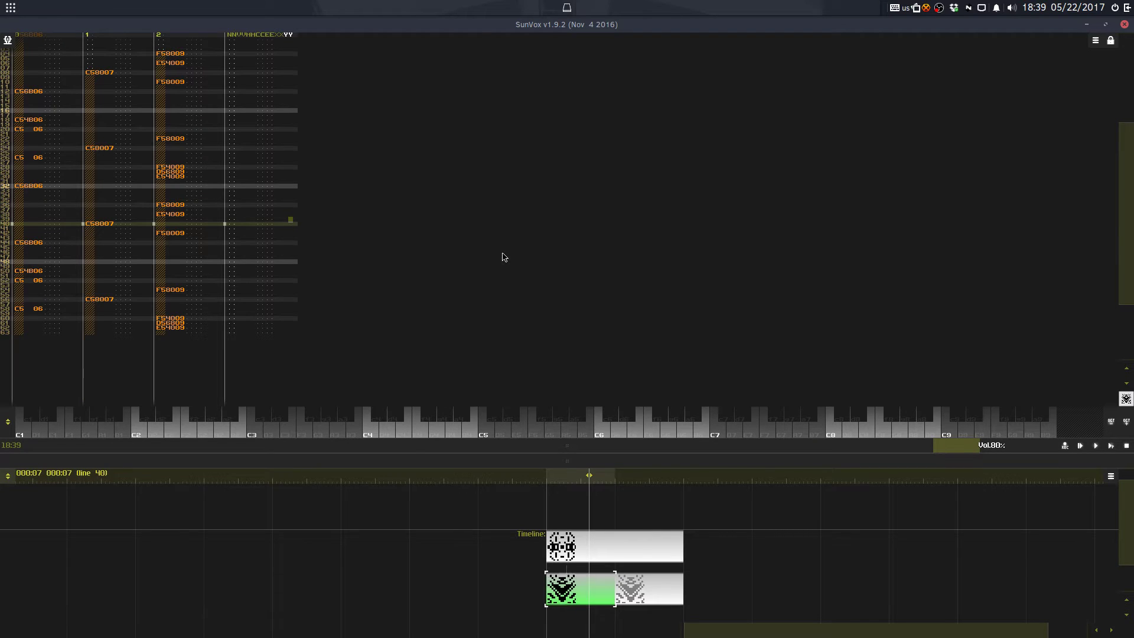
key("space")
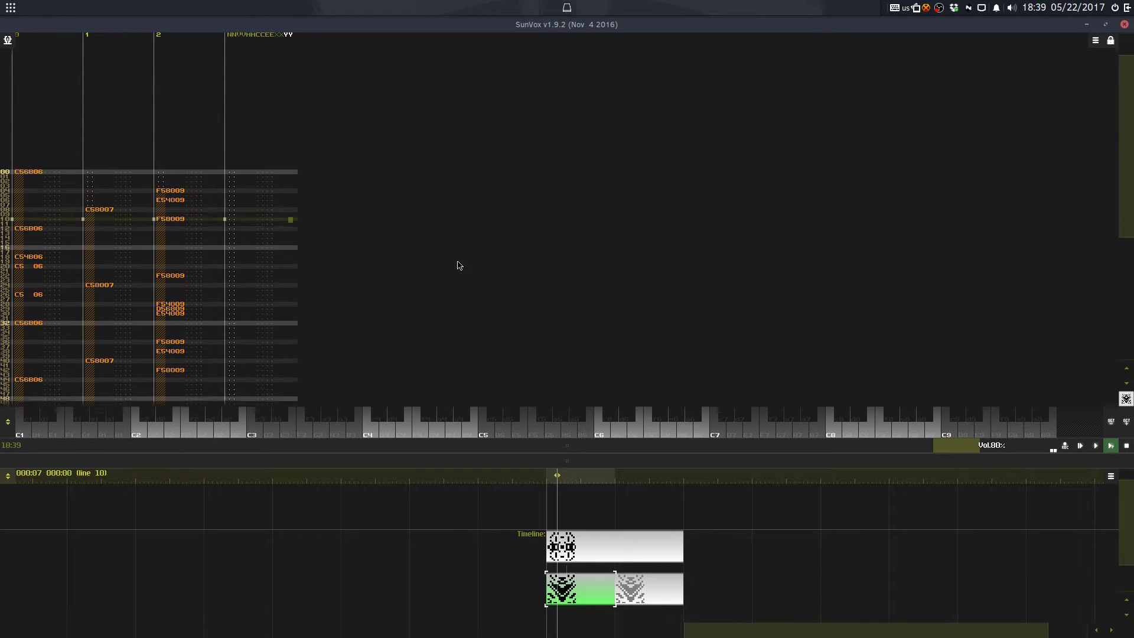
key("space")
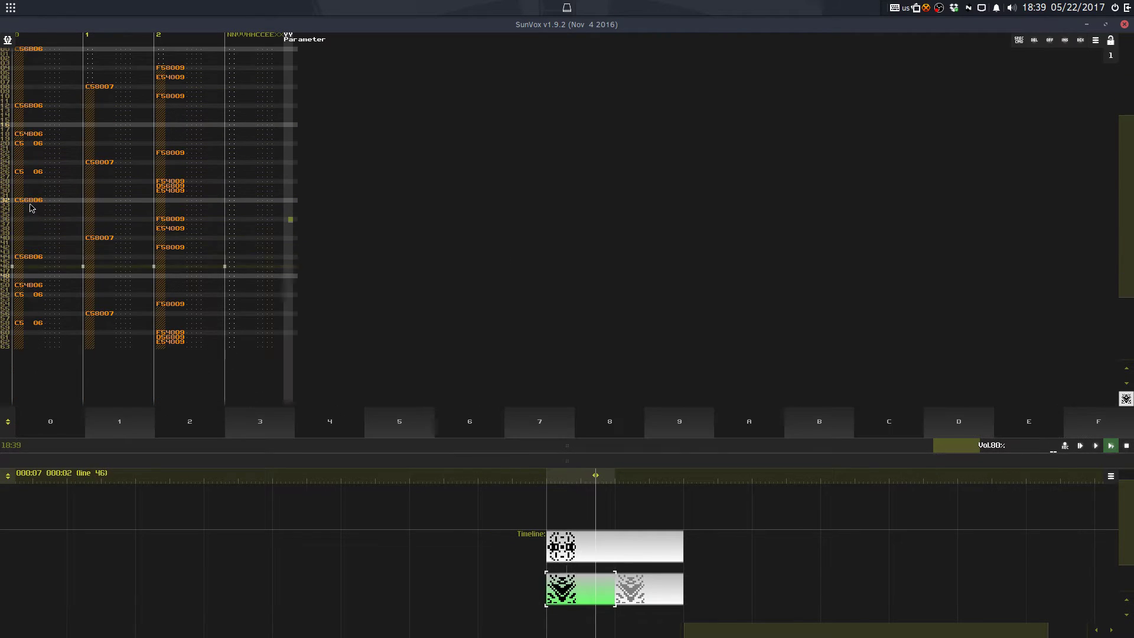
Step: Try moving track 0's C5 note from line 32 to line 30 and pasting a copy on line 34
left_click(38, 201)
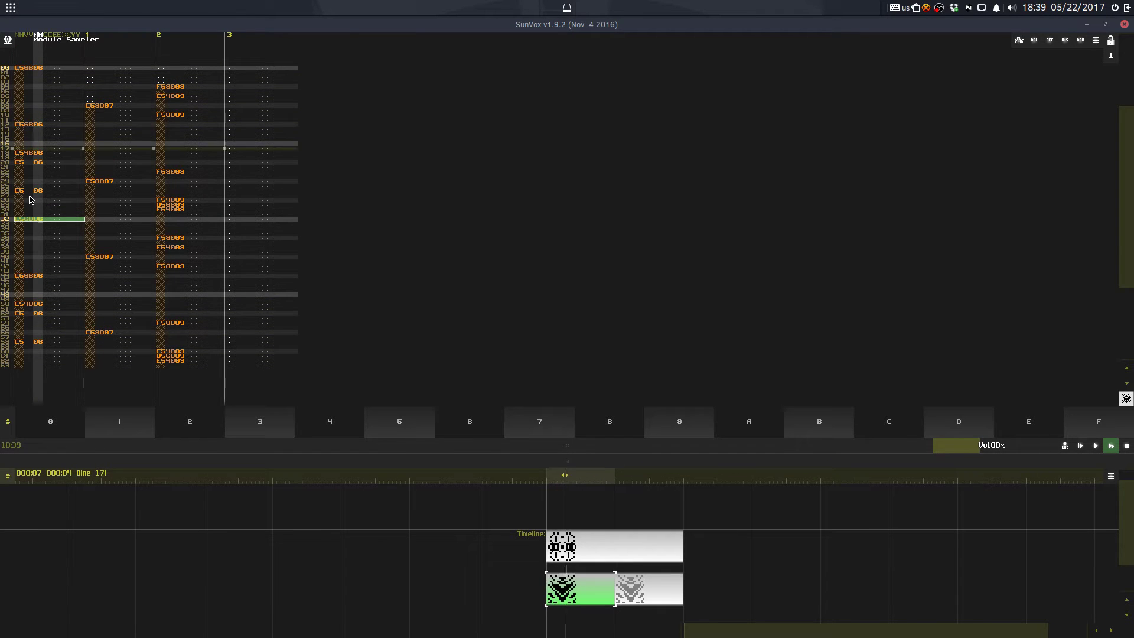
key("ctrl+x")
left_click(31, 209)
key("ctrl+v")
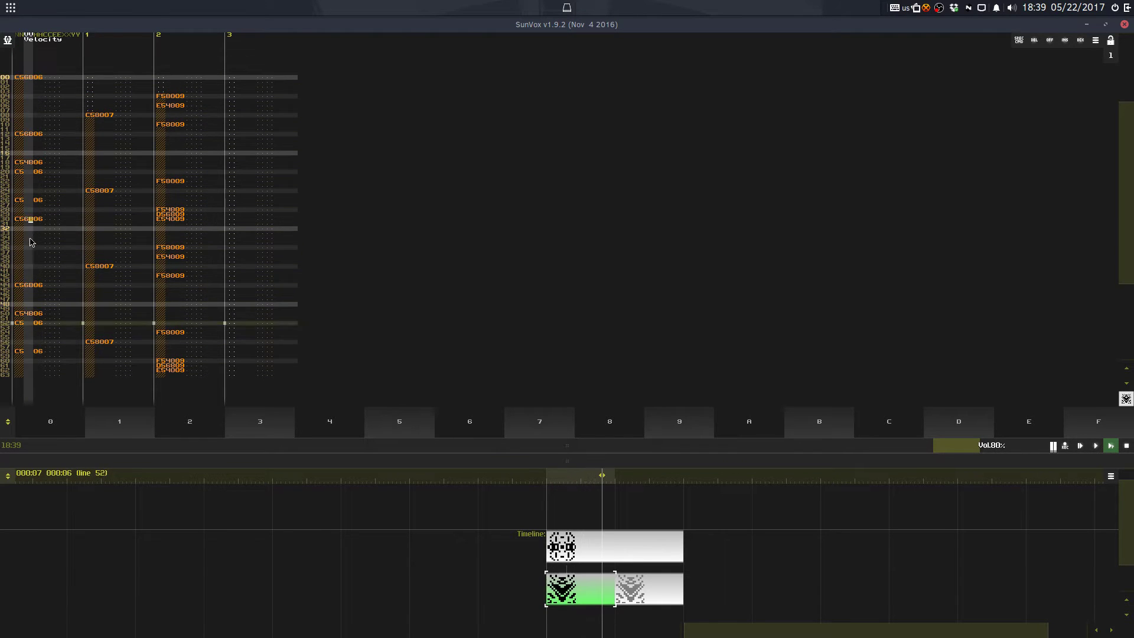
left_click(27, 246)
key("Up")
key("Up")
key("ctrl+v")
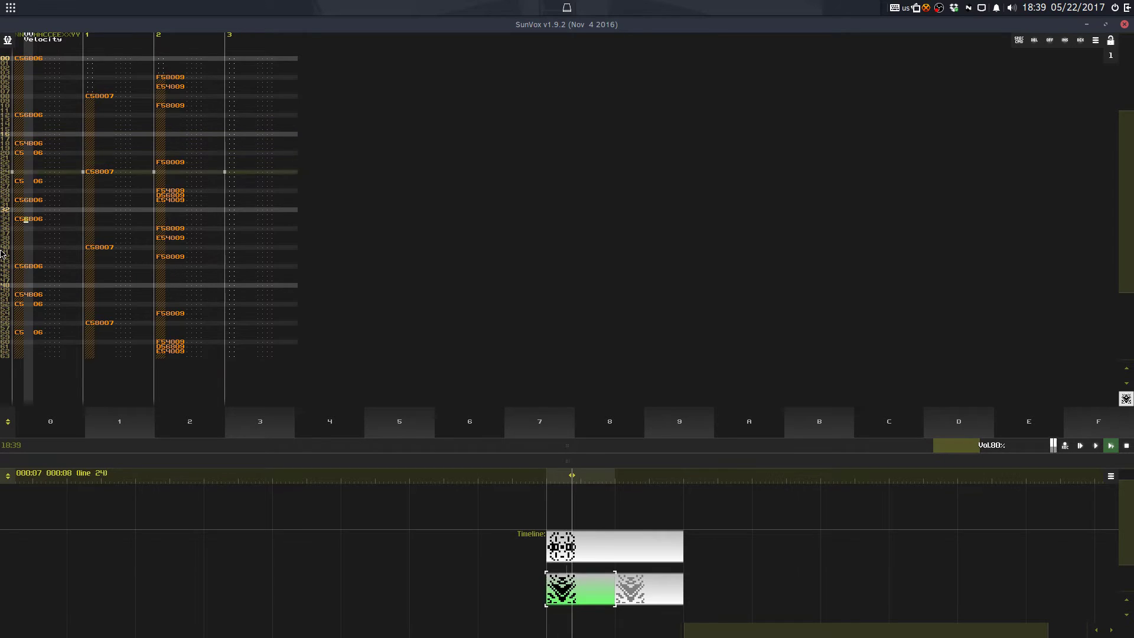
Step: Undo the trial cuts and pastes of the C5 note around line 32 of track 0
key("ctrl+z")
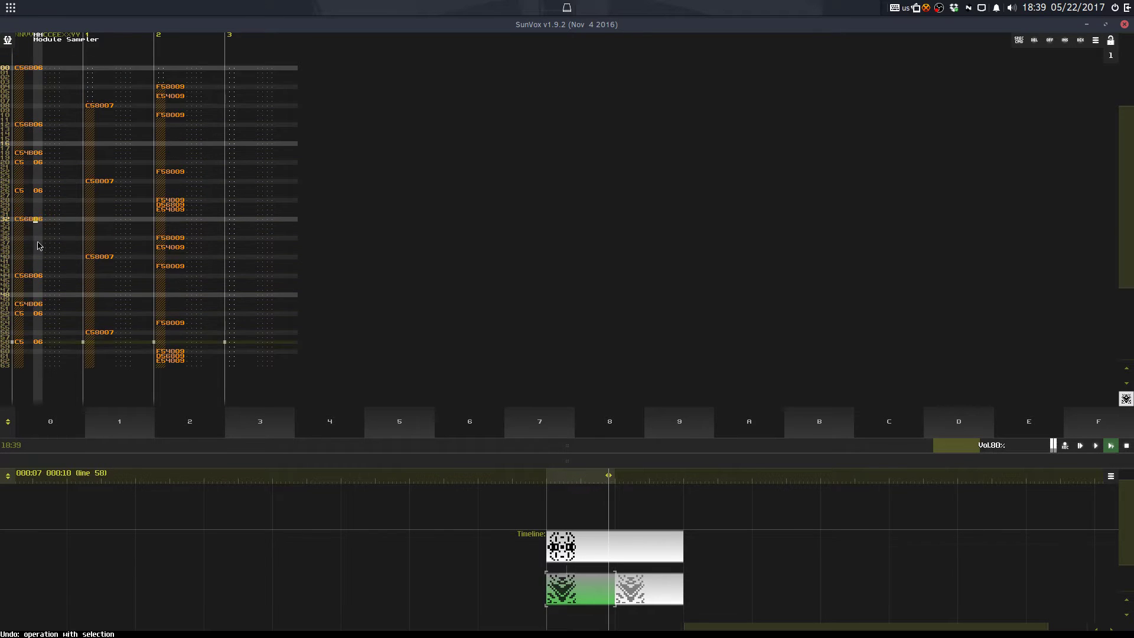
key("ctrl+z")
key("ctrl+z")
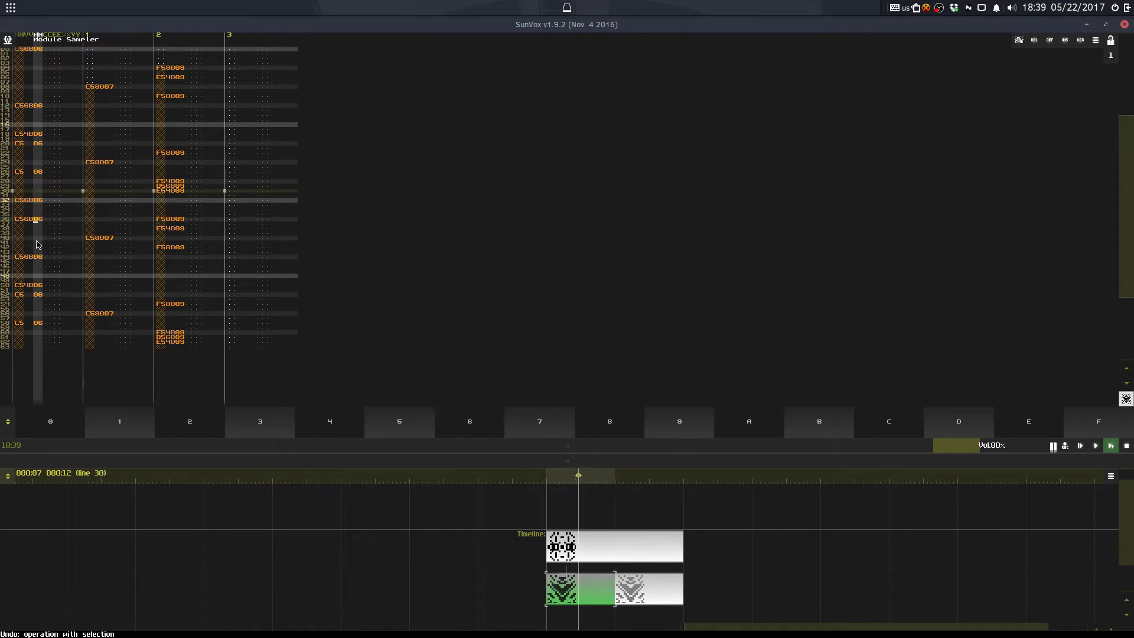
key("ctrl+z")
Step: Paste the C5 note with velocity 60 on line 28 of track 0 and cut the C5 note on line 26
left_click(40, 182)
key("ctrl+v")
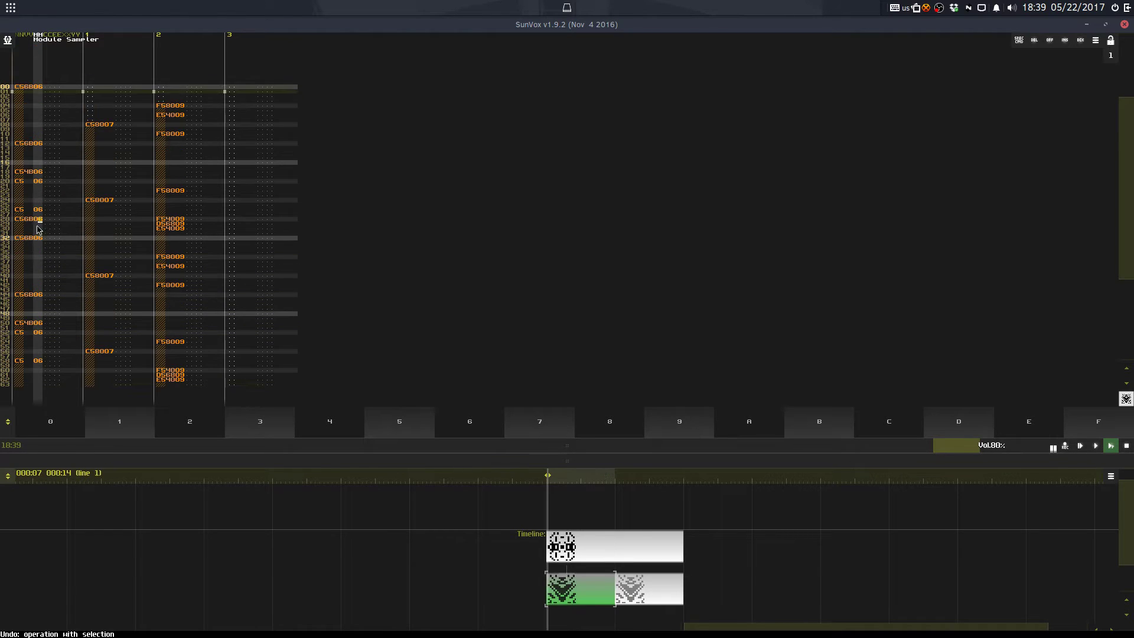
left_click(40, 209)
key("ctrl+x")
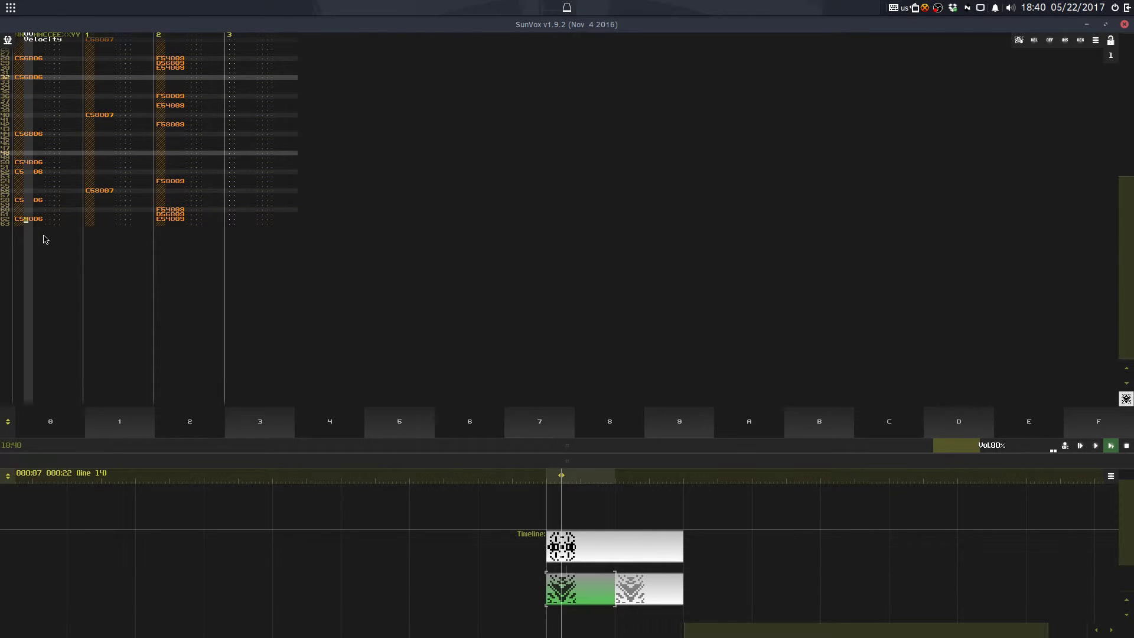
Step: Copy the C5 note from line 40 of track 1 to line 46 of the same track
left_click(111, 106)
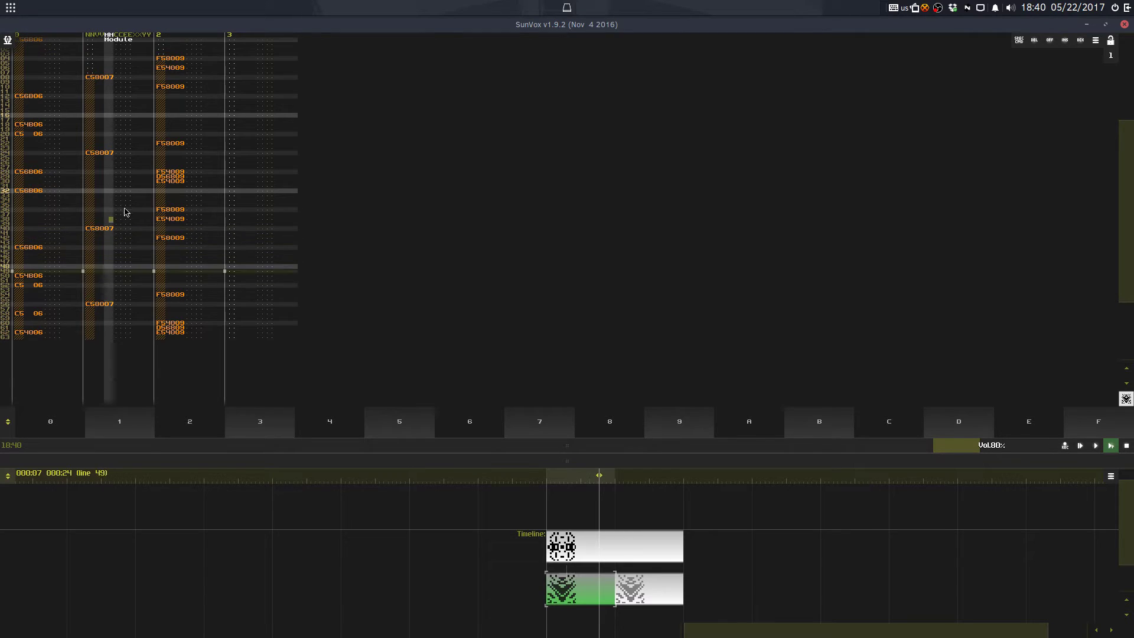
left_click(115, 228)
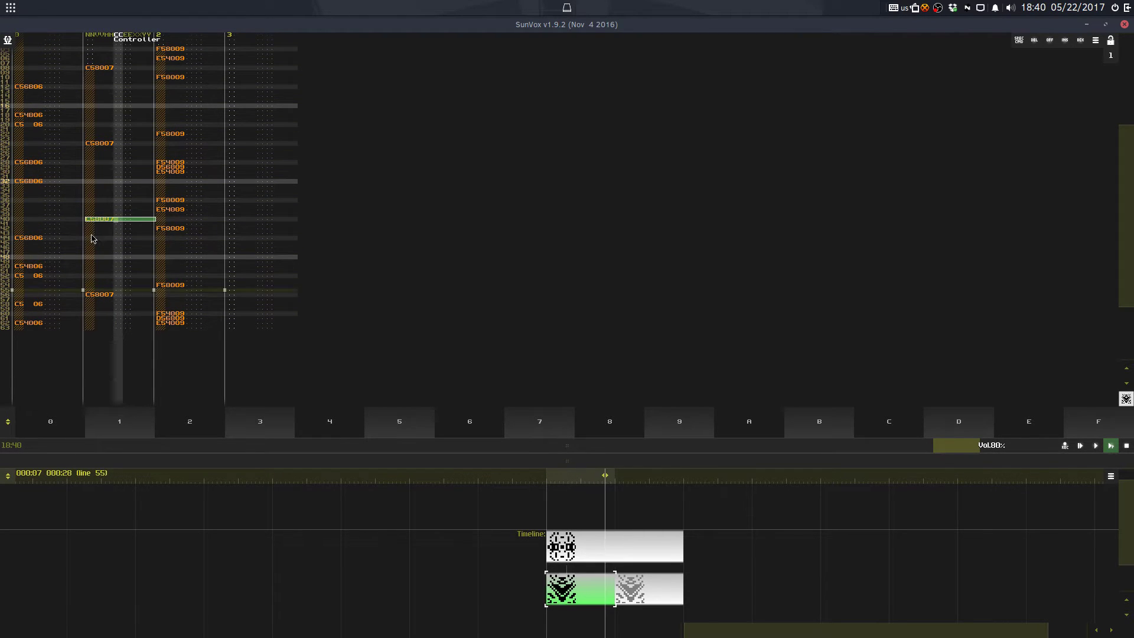
left_click(91, 247)
key("ctrl+v")
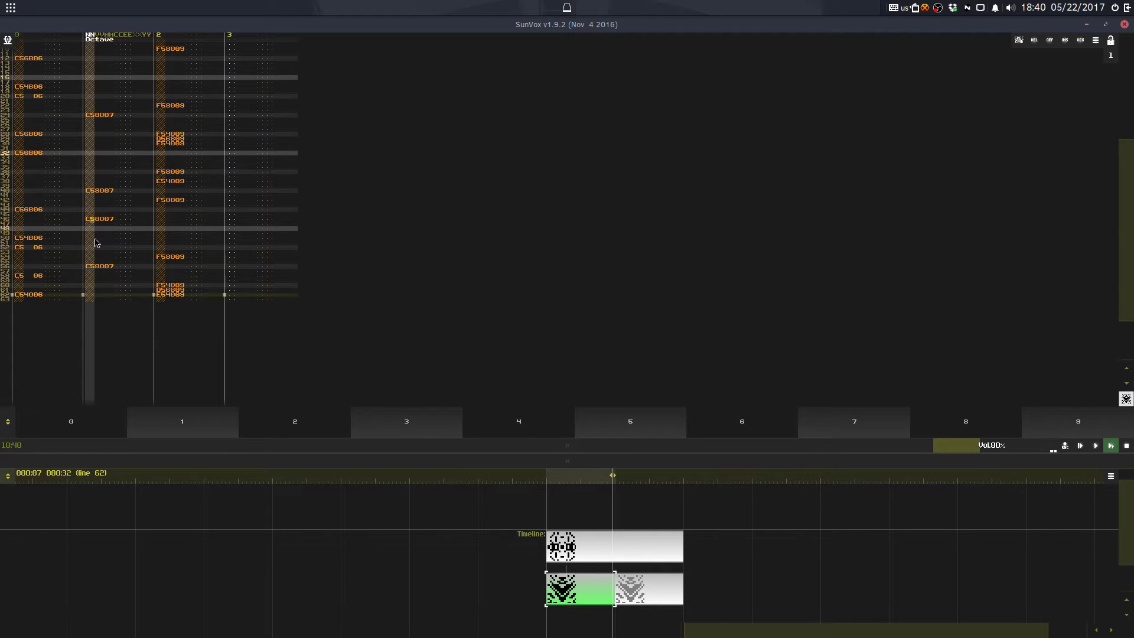
Step: Try deleting the F5 note on line 36 of track 2 and restore it
left_click_drag(171, 168, 173, 191)
key("Delete")
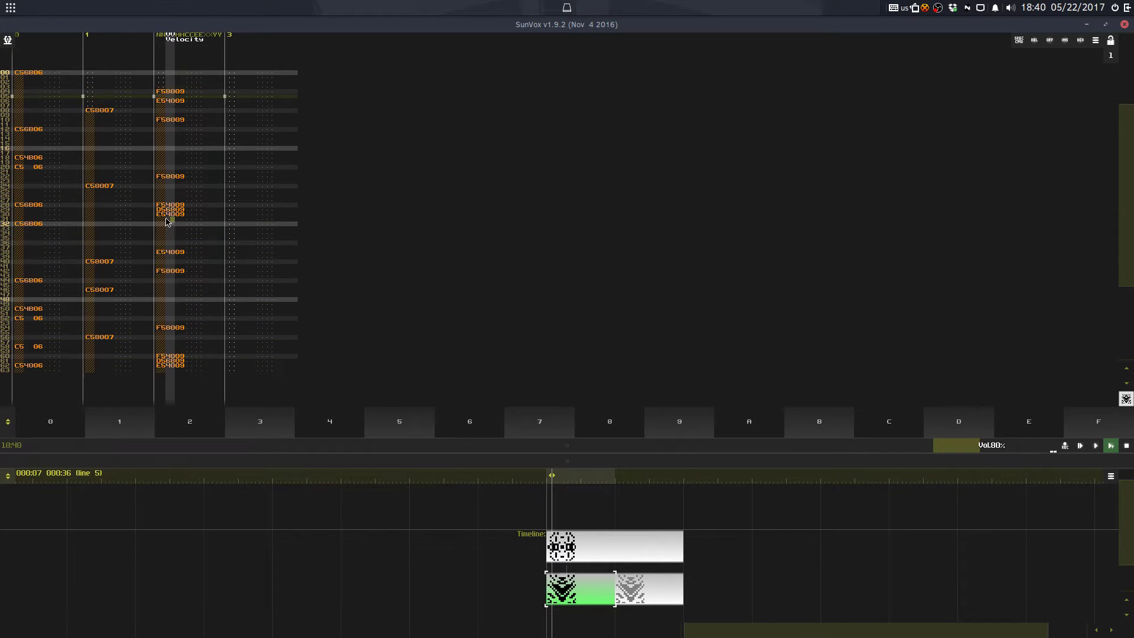
key("ctrl+z")
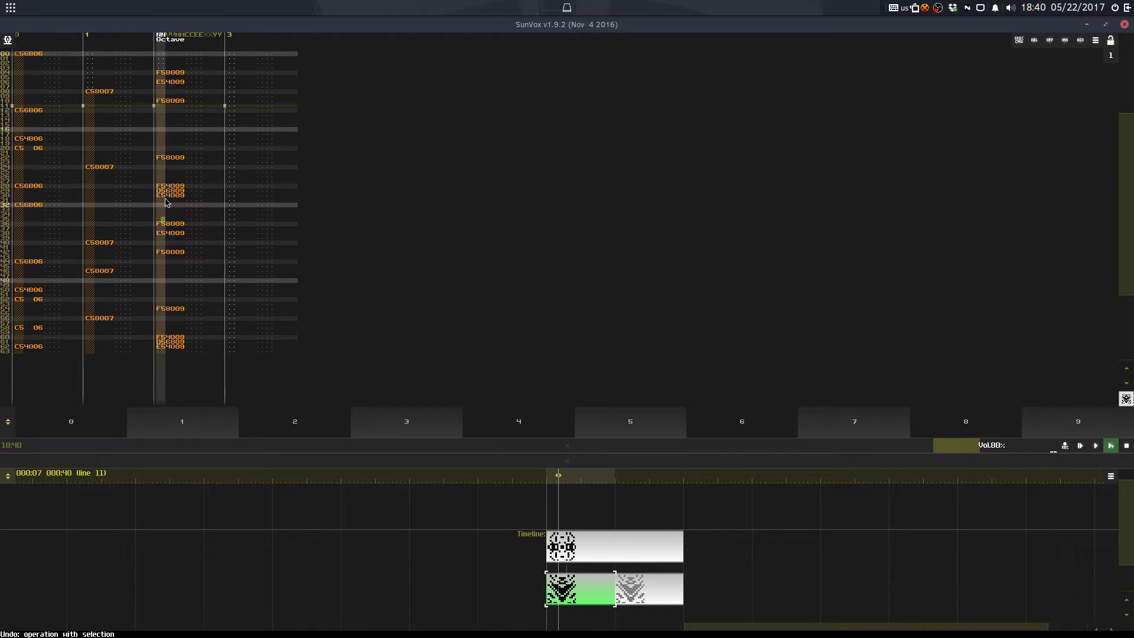
key("ctrl+z")
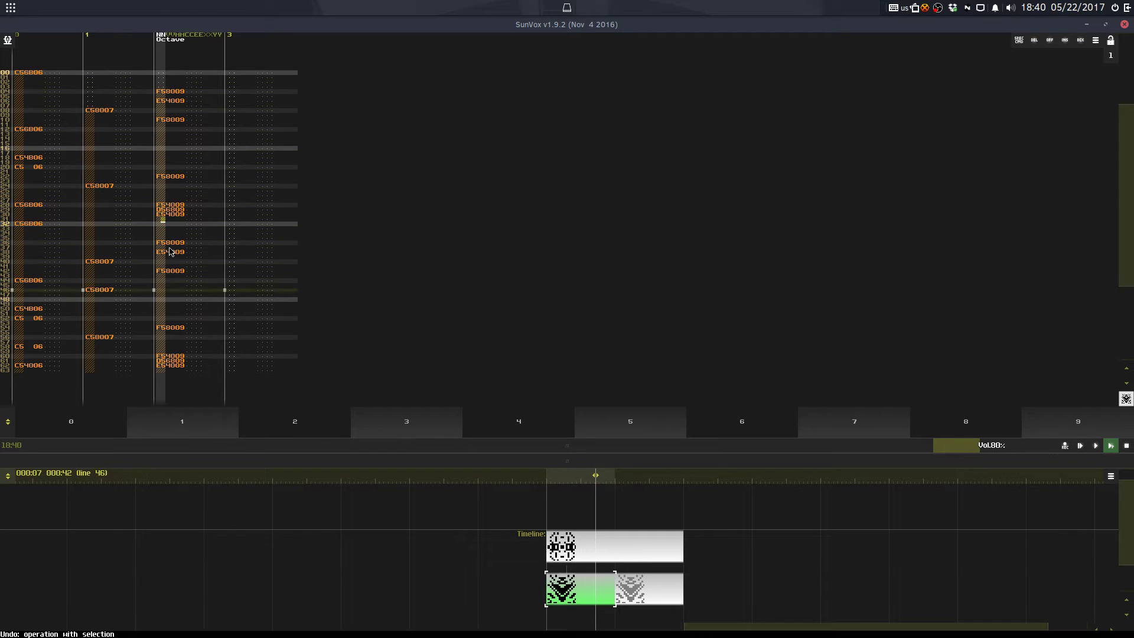
Step: Delete the track 2 notes from line 38 to line 62
left_click_drag(170, 248, 173, 325)
key("Delete")
key("Delete")
left_click(178, 134)
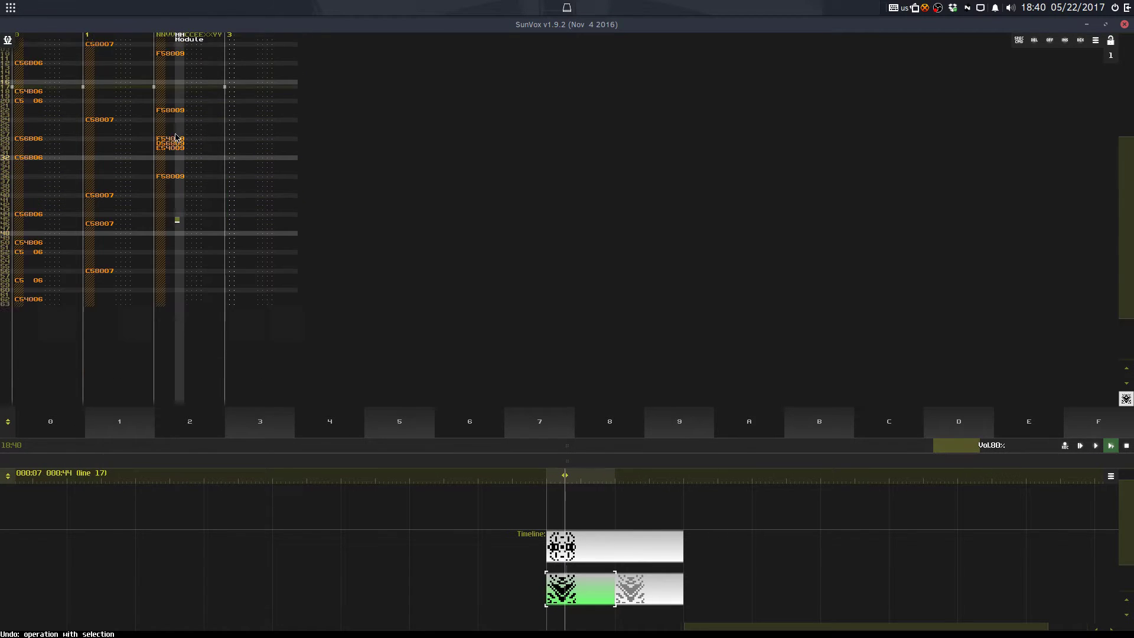
left_click(177, 134)
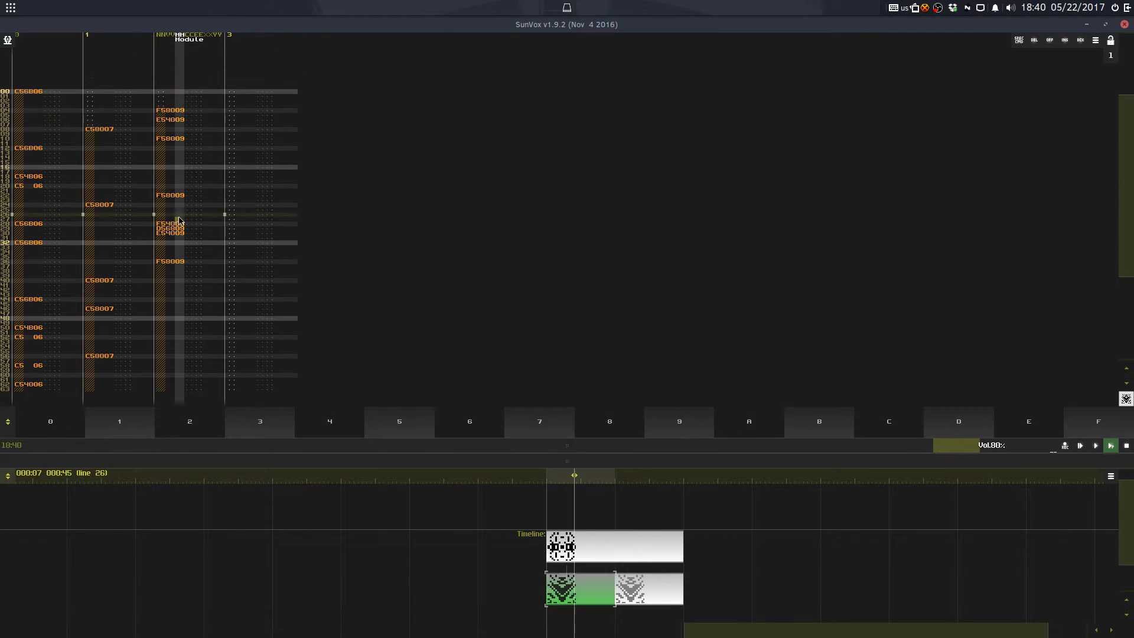
Step: Add an F5 note with velocity 80 for sampler 09 on line 44 of track 2
left_click(170, 261)
left_click(168, 255)
type("F58009")
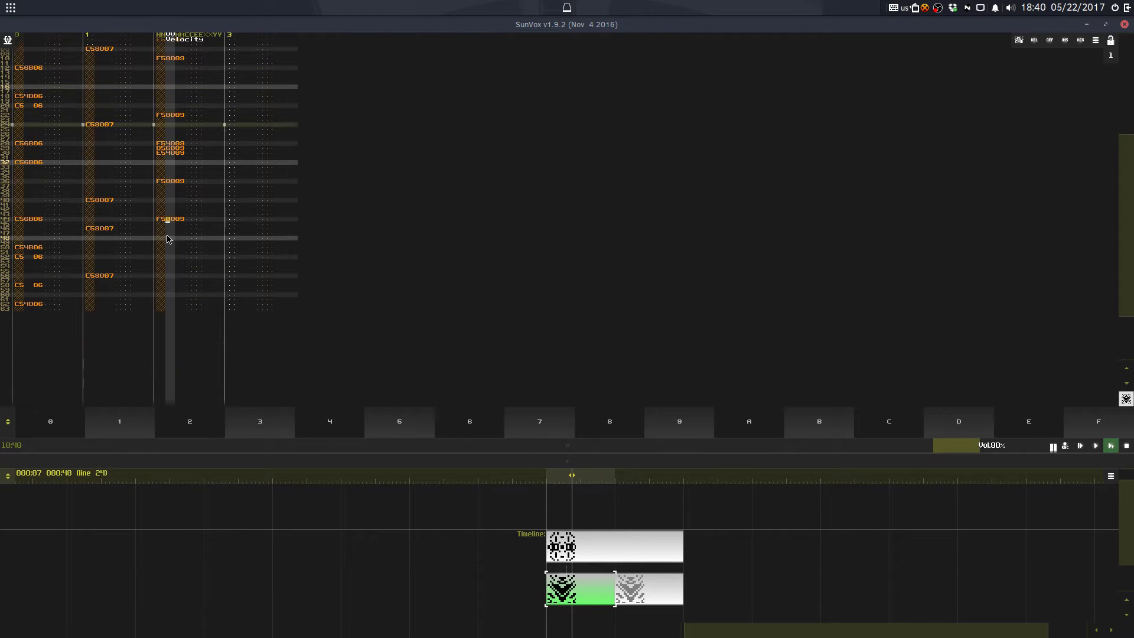
Step: Add F5 notes with velocity 80 for sampler 09 on lines 52, 60 and 62 of track 2
left_click(170, 258)
type("F58009")
left_click(170, 258)
type("F58009")
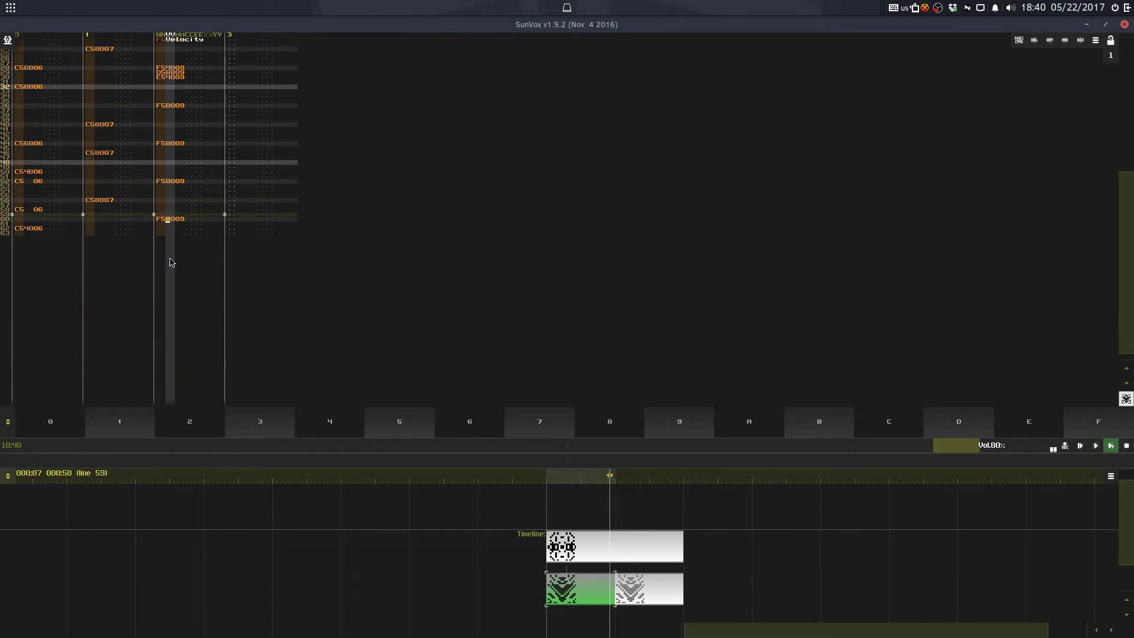
left_click(172, 230)
type("F58009")
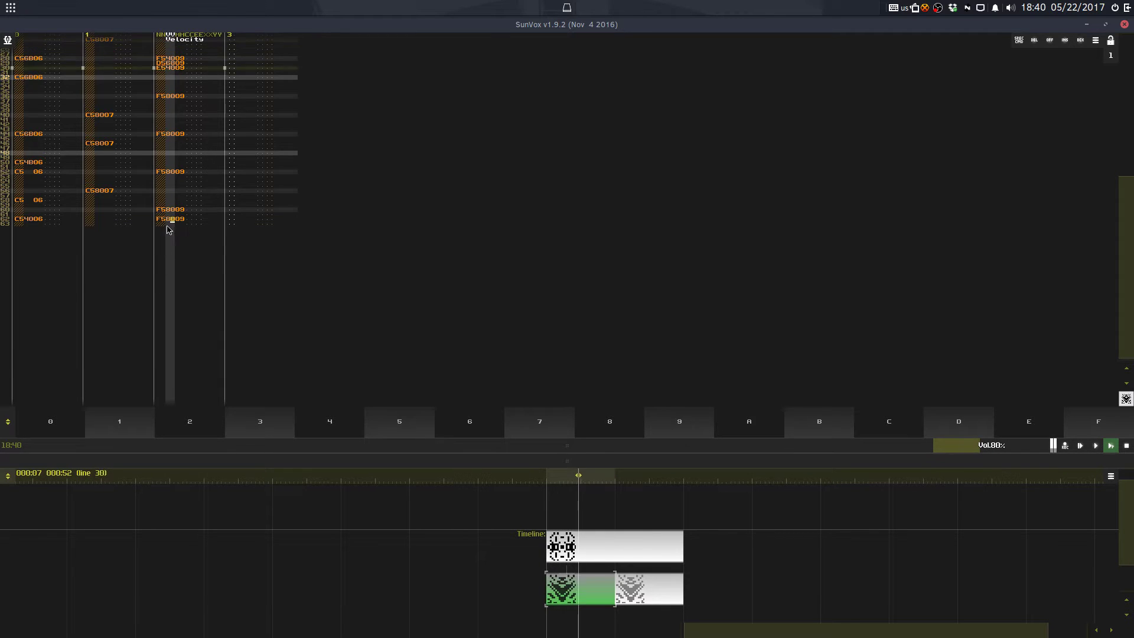
Step: Set the velocity of the track 2 note on line 62 to 40 and transpose it down to E5
type("4")
left_click(169, 214)
type("4")
left_click_drag(175, 209, 182, 217)
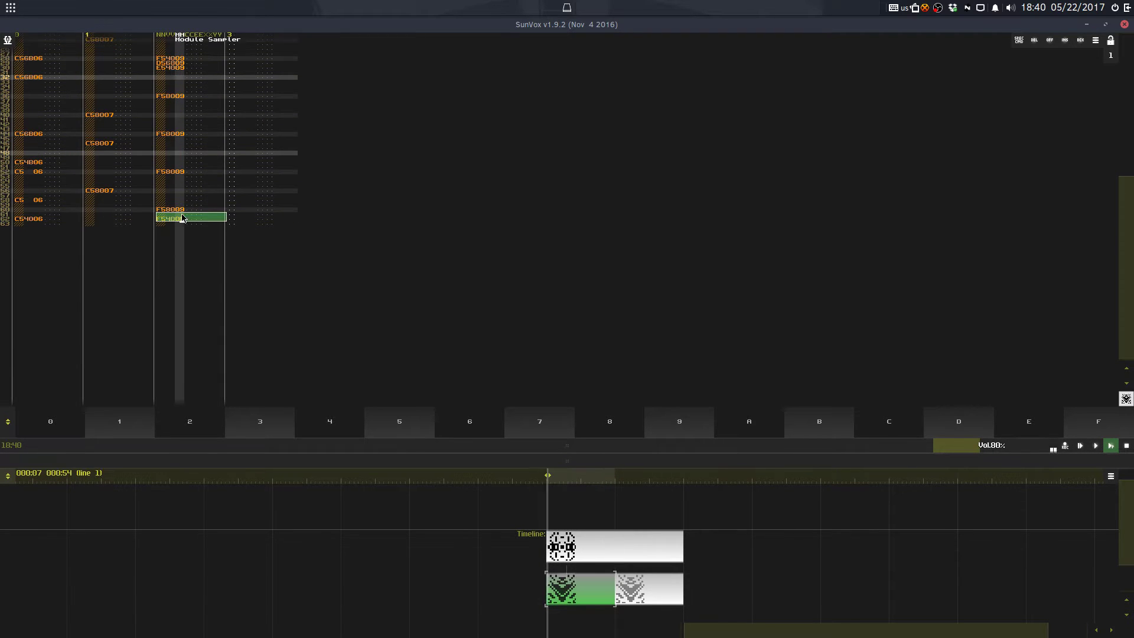
right_click(182, 217)
left_click(213, 293)
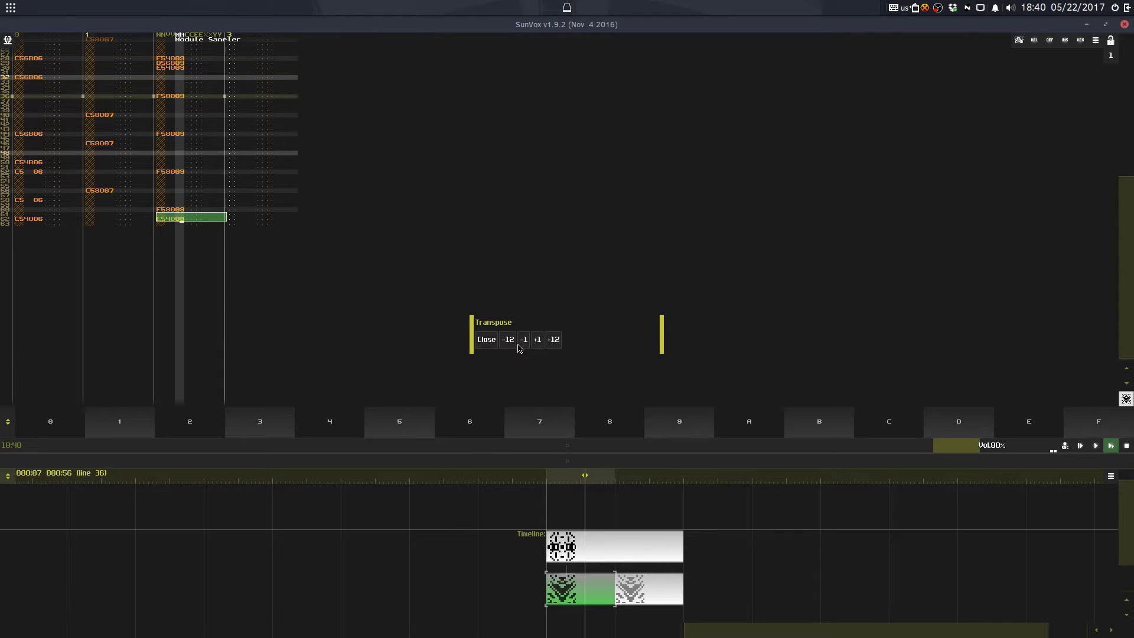
left_click(486, 339)
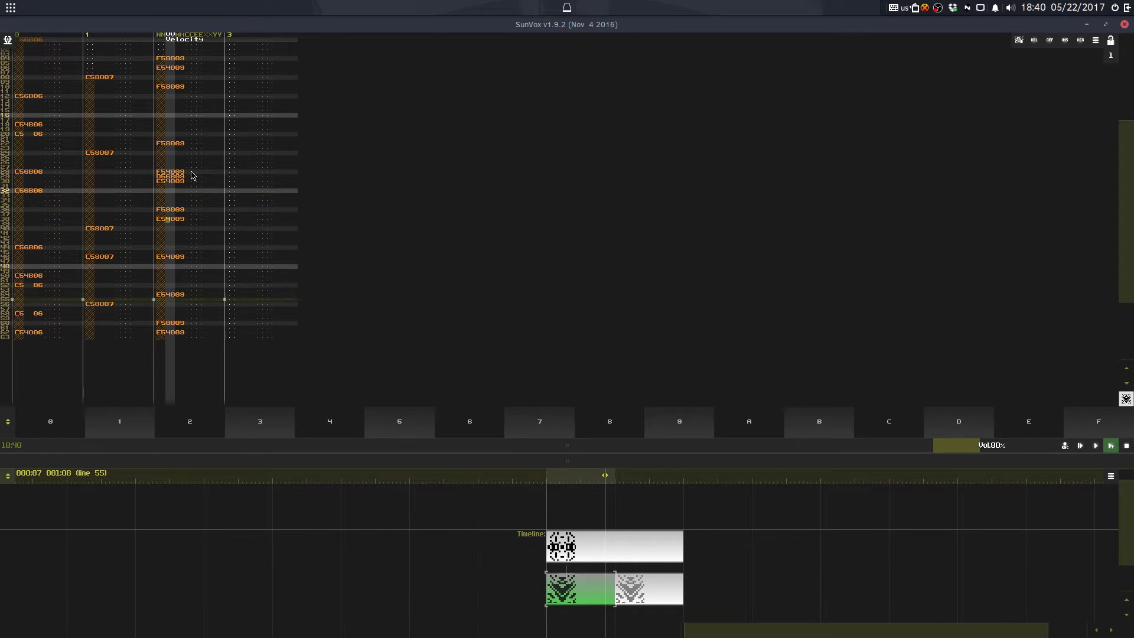
Step: Save the project over StreaminLava.sunvox
key("ctrl+s")
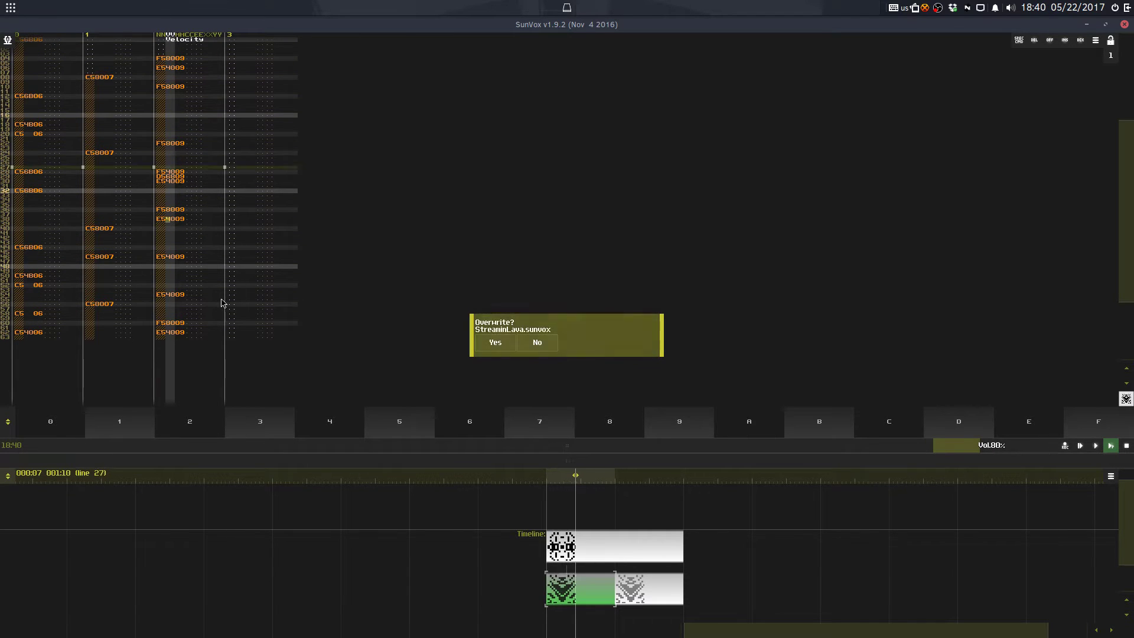
left_click(494, 342)
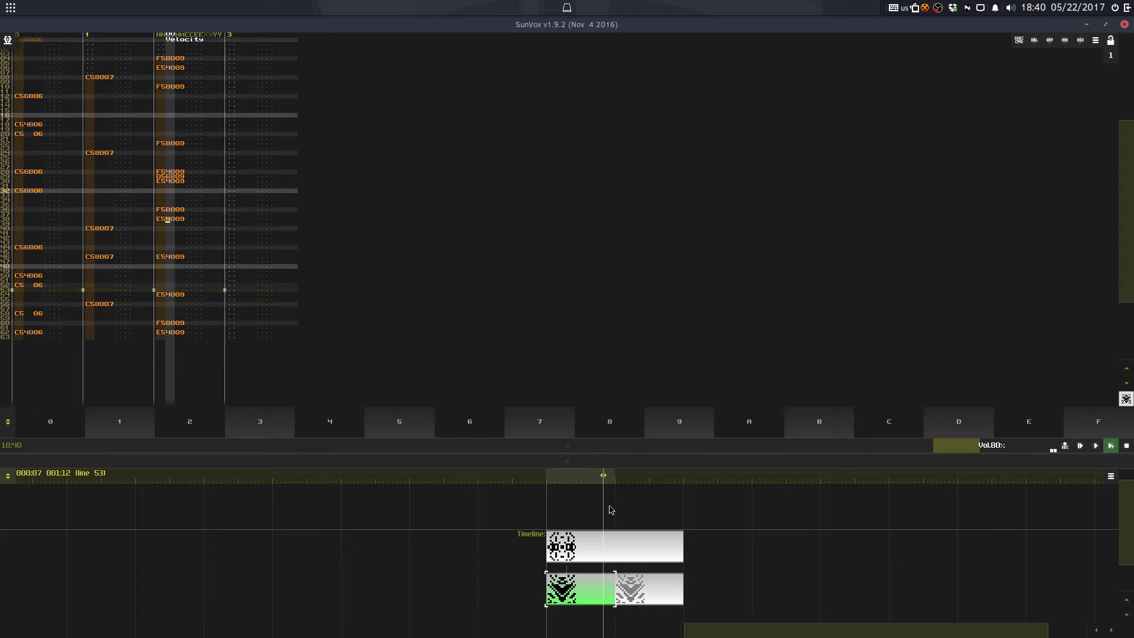
Step: Open the melody pattern and resize the views to examine the module network and the settings of Analog generator 04
left_click(619, 551)
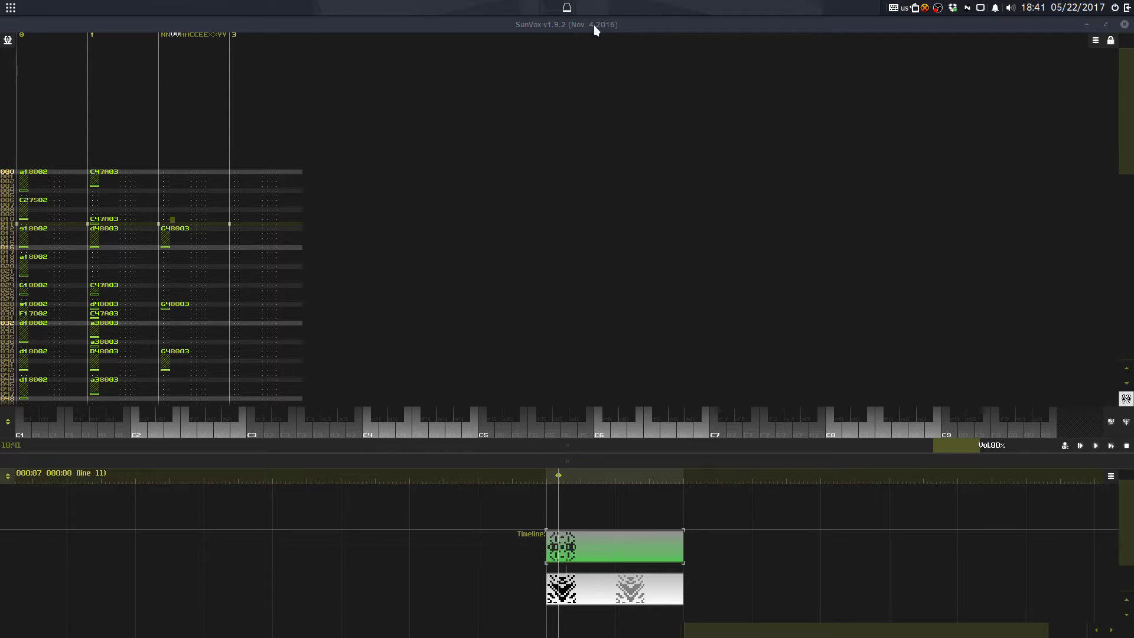
left_click_drag(671, 460, 667, 89)
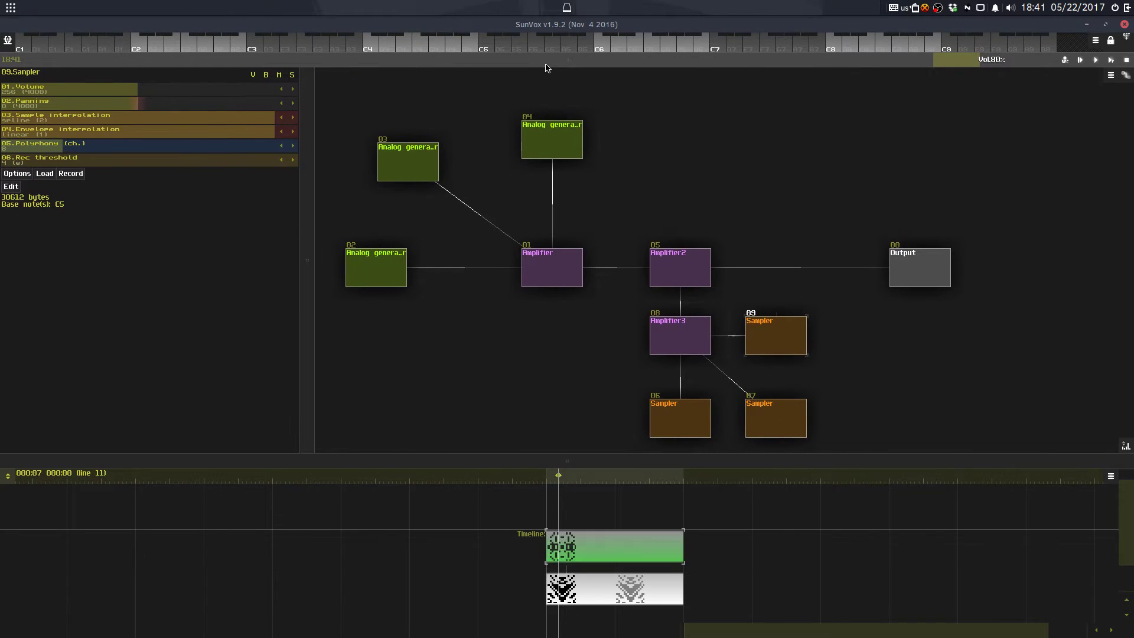
left_click_drag(711, 219, 721, 239)
scroll(715, 240, "down", 2)
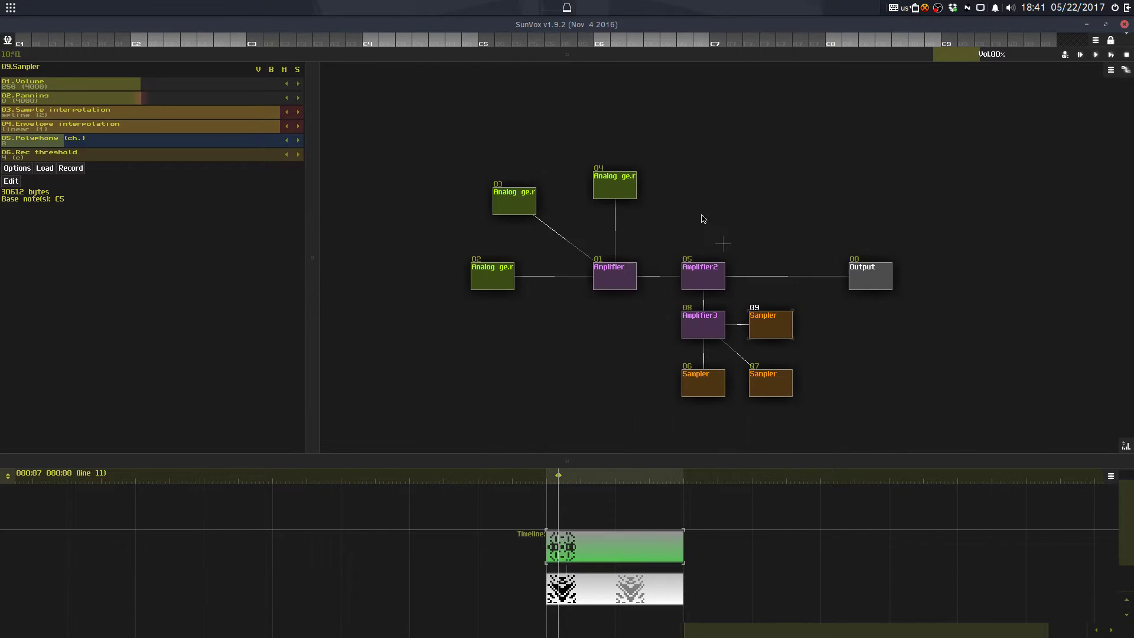
scroll(701, 216, "up", 2)
left_click(698, 211)
left_click_drag(697, 57, 709, 210)
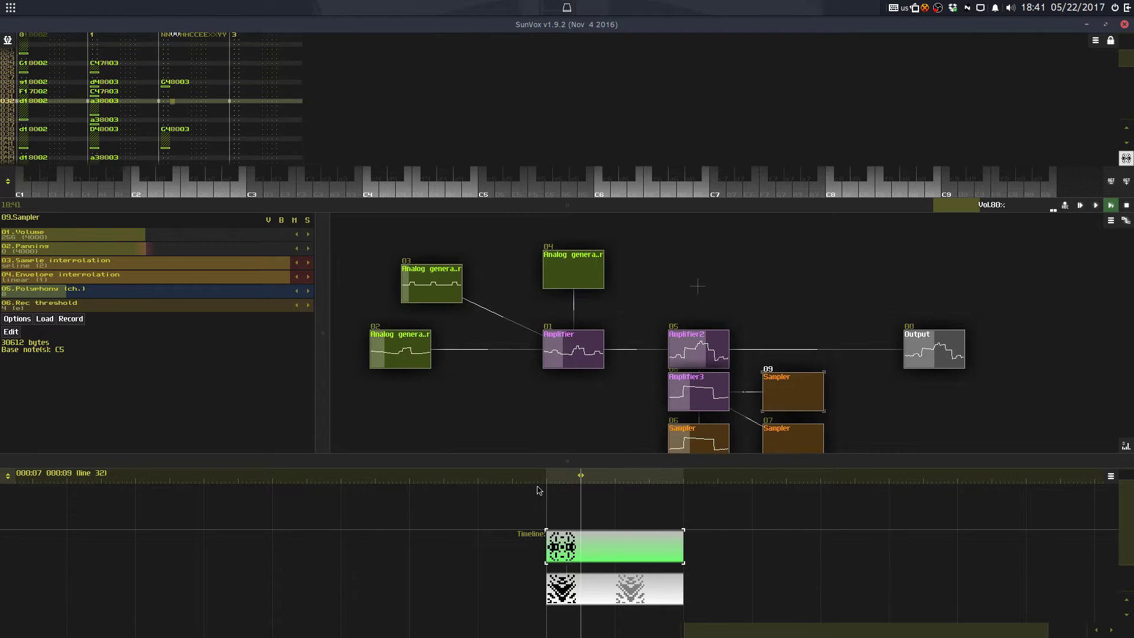
left_click(591, 286)
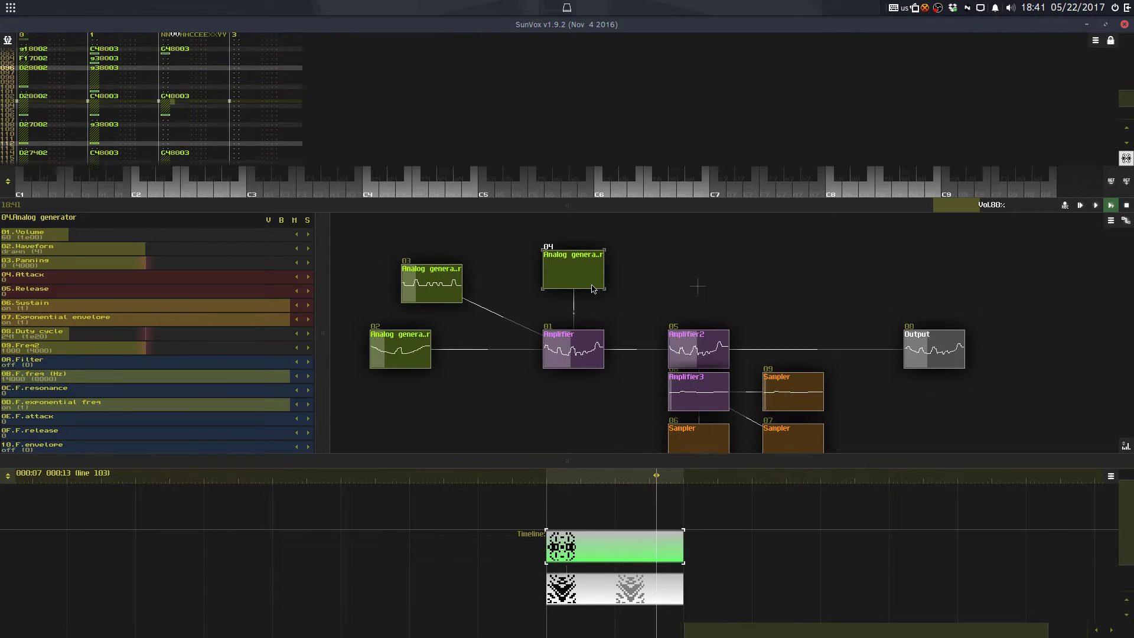
left_click_drag(572, 207, 655, 138)
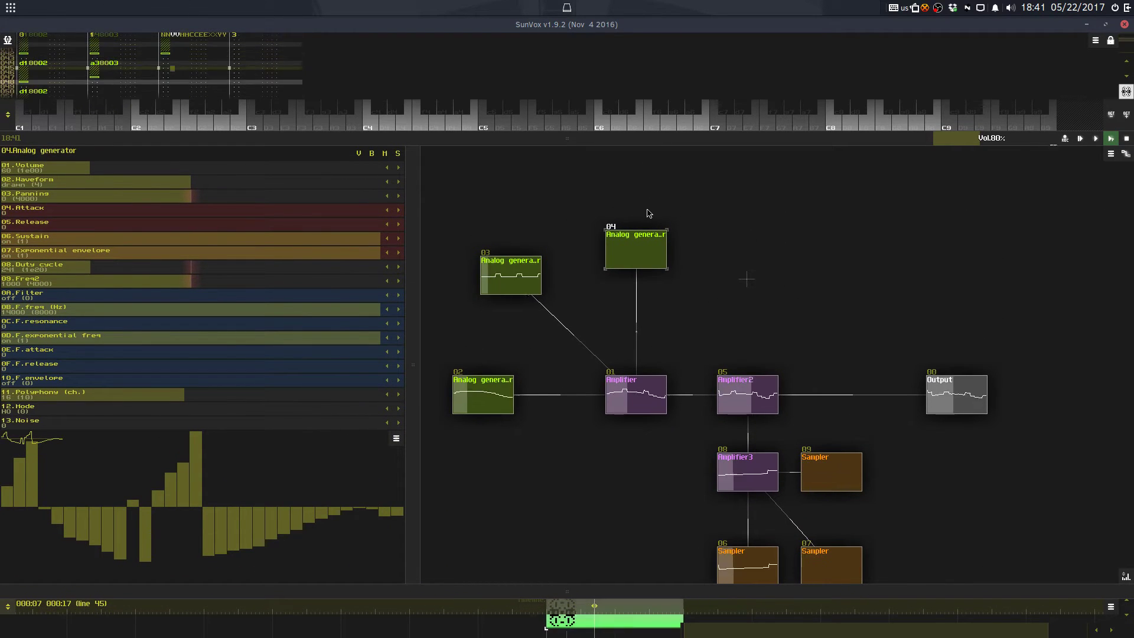
Step: Stop playback and save the project again, overwriting the existing file
key("space")
key("ctrl+s")
left_click(497, 342)
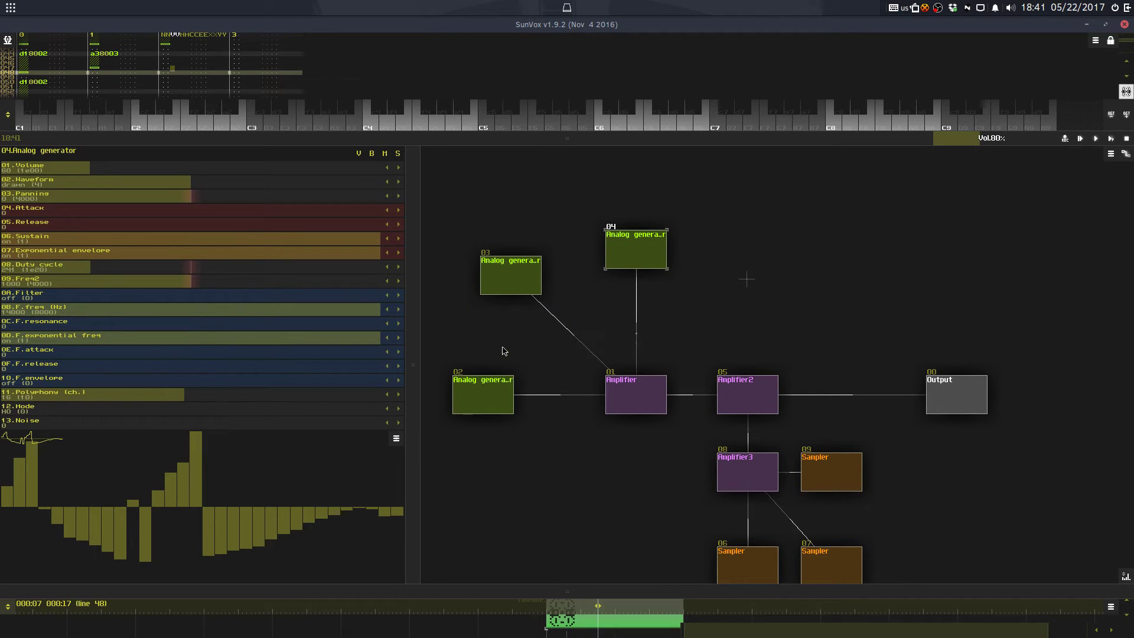
Step: Set the project name to "Lava Poppin' - SolarLine 2017" in the project properties
left_click(7, 39)
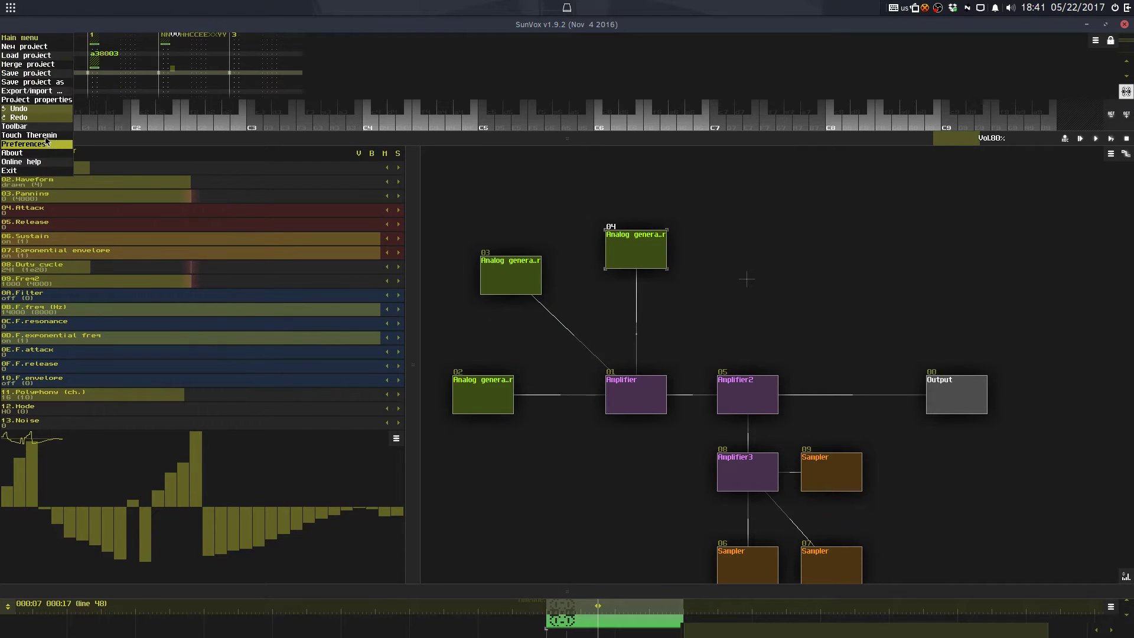
left_click(33, 99)
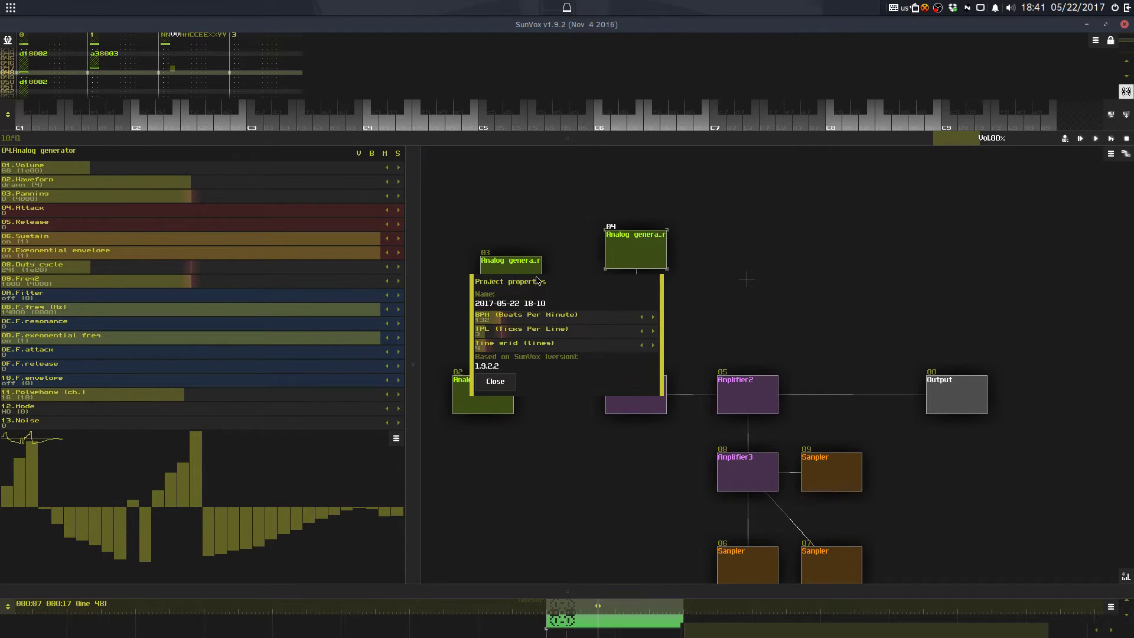
left_click(653, 303)
type("La")
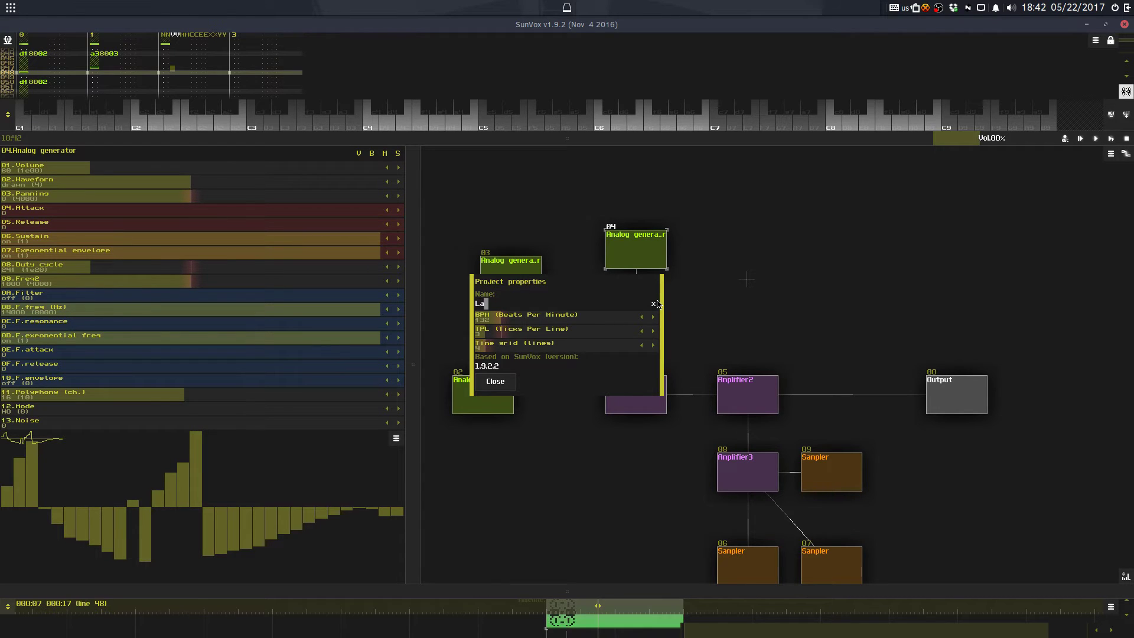
type("va Poppin'")
type("- SolarLine 20")
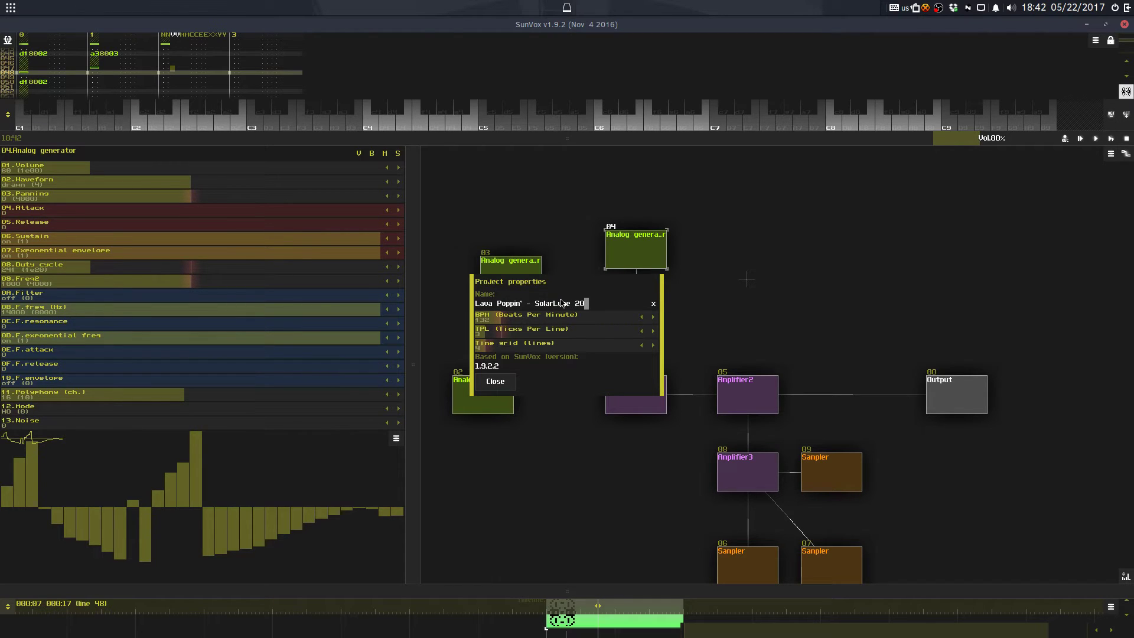
type("17")
key("Return")
left_click(508, 385)
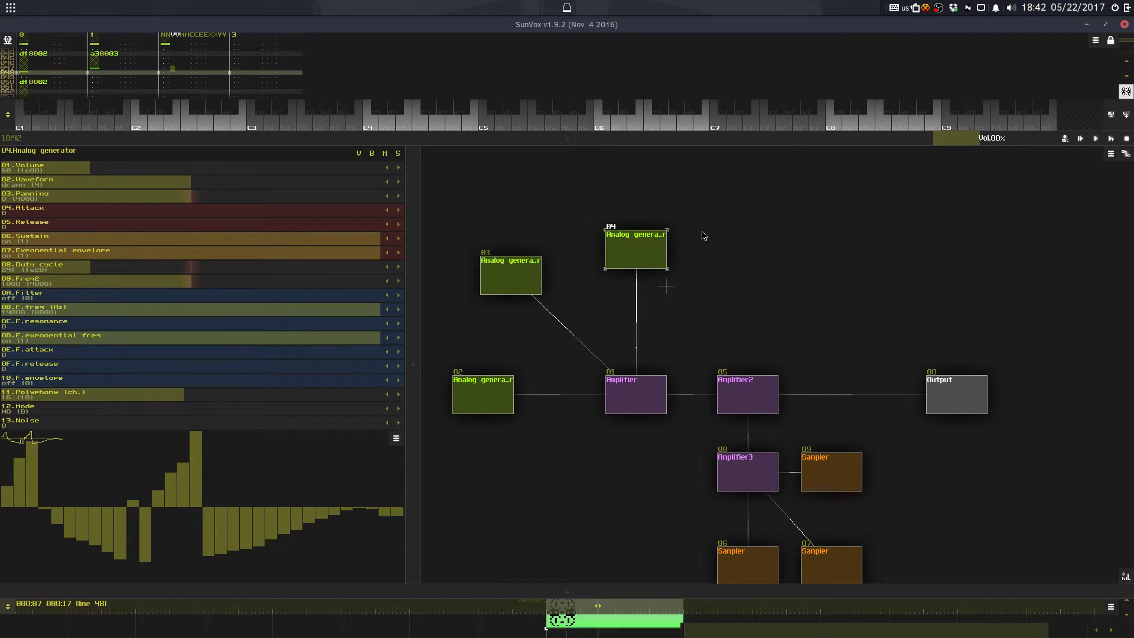
Step: Look through the settings of Analog generators 03, 02 and 04 in turn
mouse_move(702, 144)
left_mouse_down()
mouse_move(709, 474)
mouse_move(714, 144)
left_mouse_up()
left_click(536, 283)
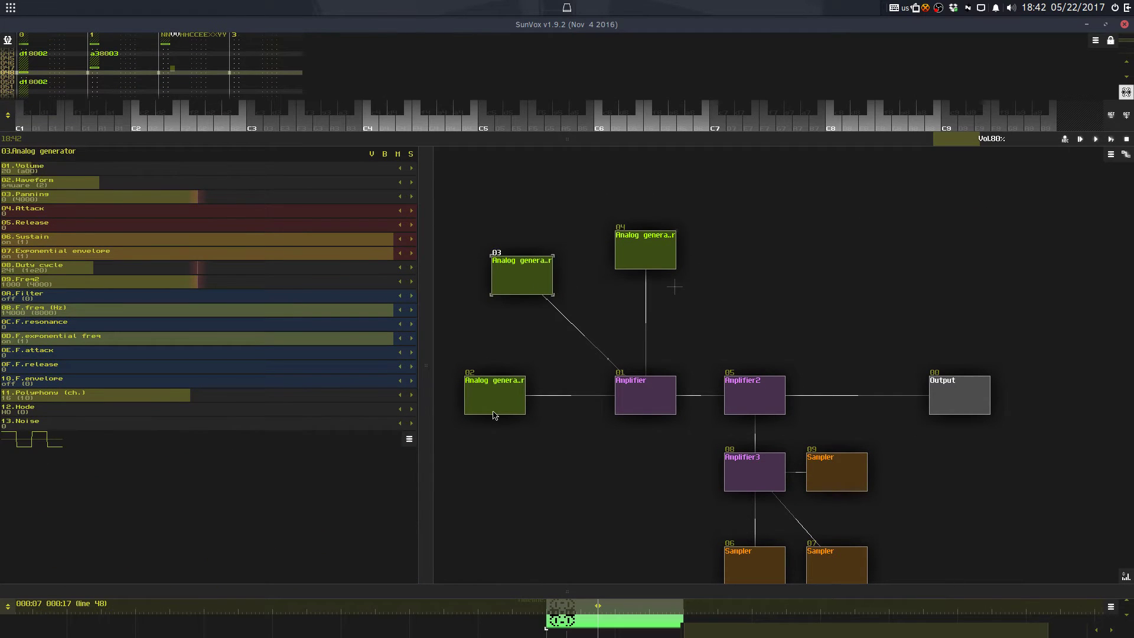
left_click(496, 413)
left_click(512, 279)
left_click(639, 262)
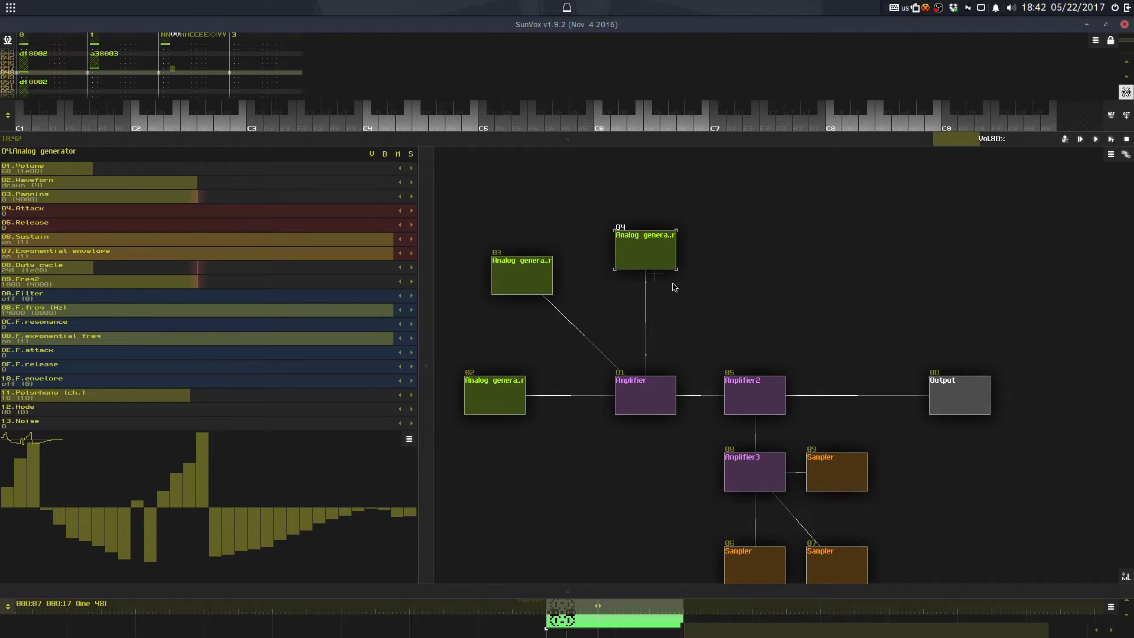
Step: Play the song with the pattern view enlarged to follow the melody notes, and stop playback
key("Return")
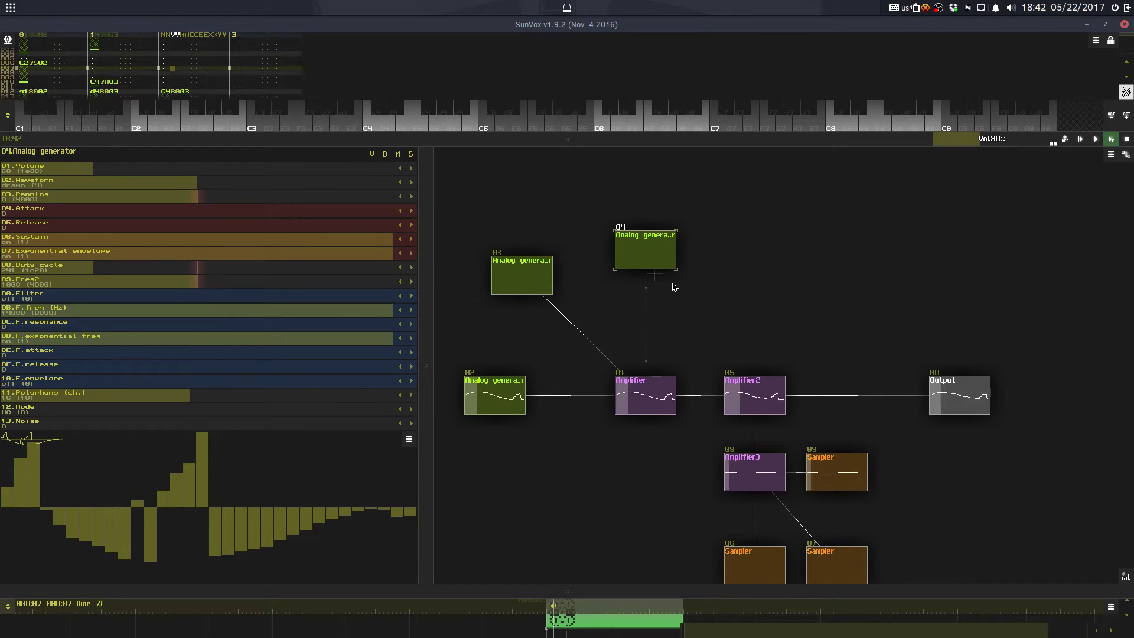
left_click_drag(648, 140, 665, 439)
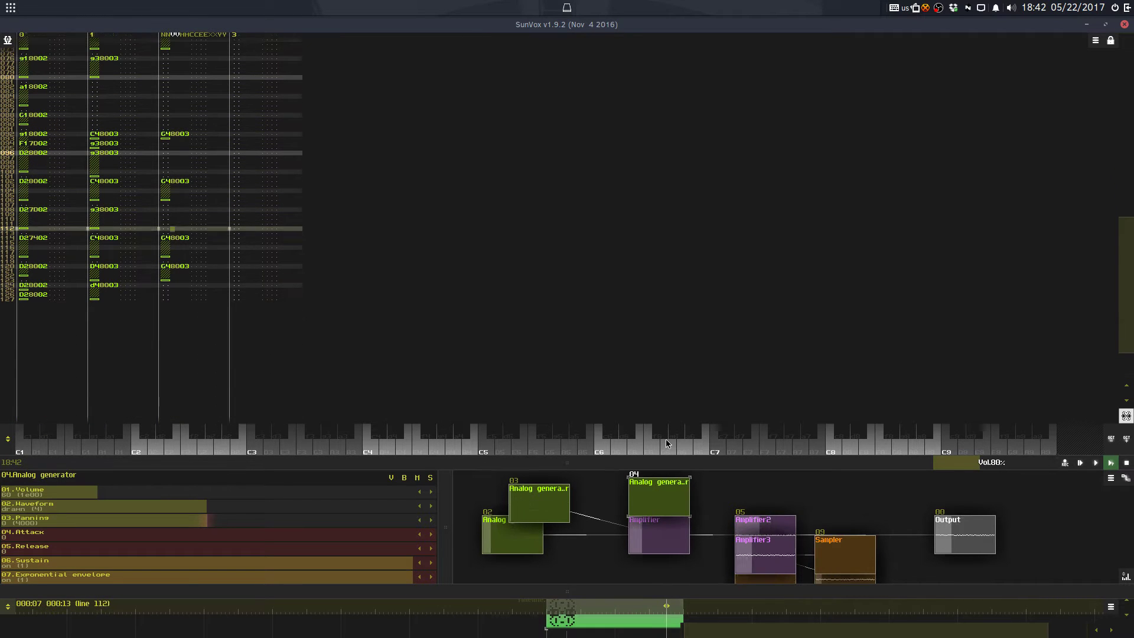
key("space")
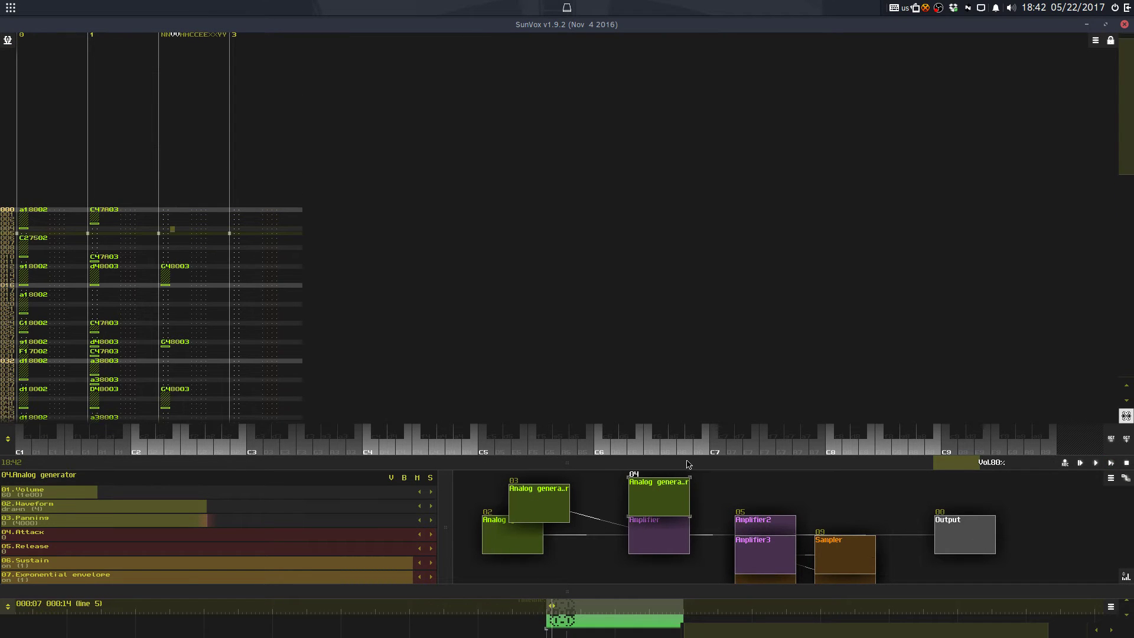
Step: Enlarge the module view, review Analog generators 02, 03 and 04, and listen to the song
left_click_drag(688, 464, 694, 187)
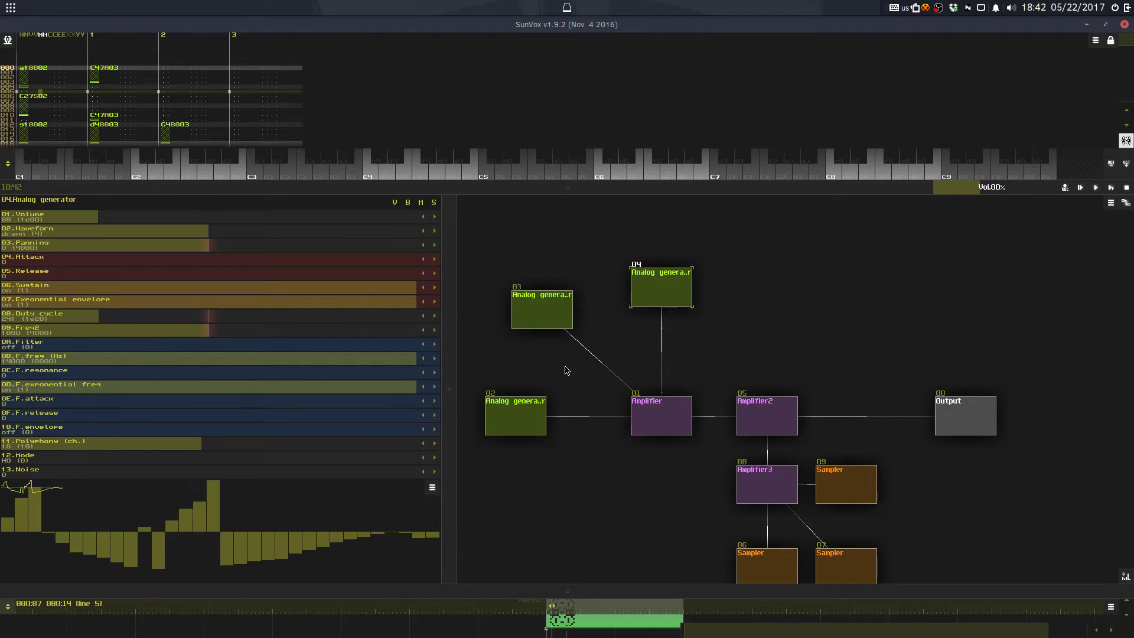
left_click(508, 419)
left_click(546, 325)
left_click_drag(612, 188, 650, 267)
left_click(670, 340)
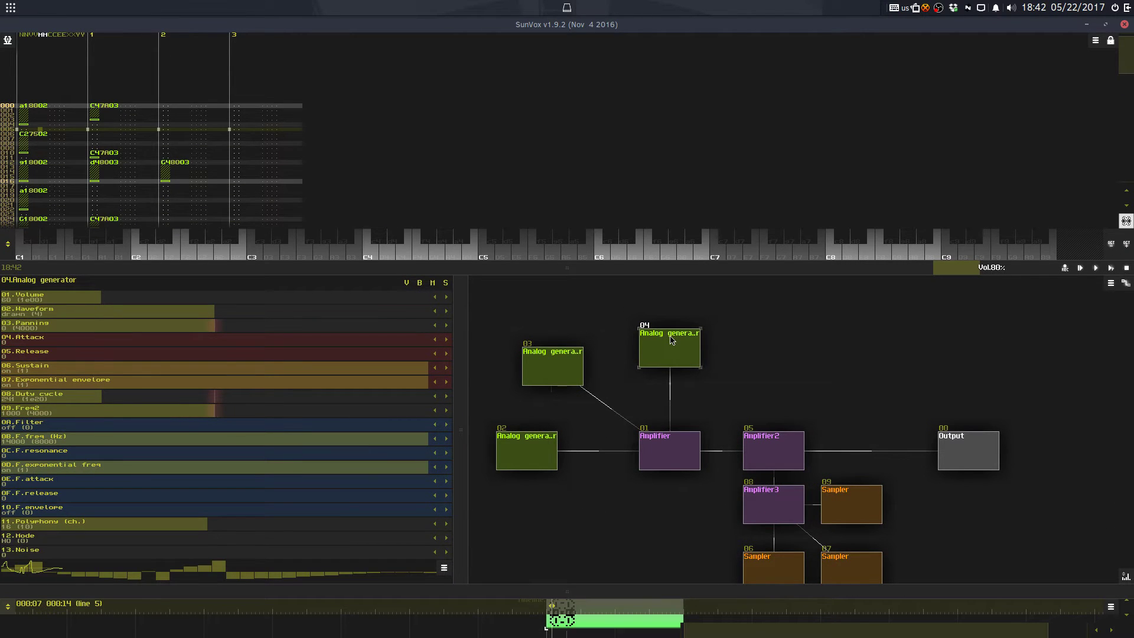
key("space")
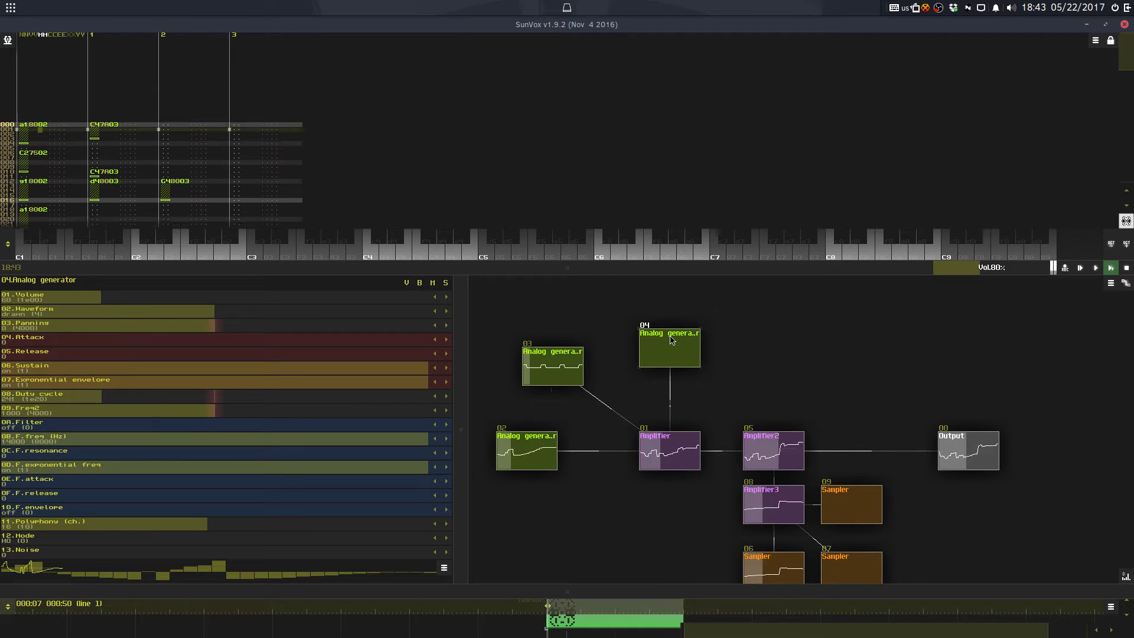
key("space")
left_click_drag(714, 271, 713, 89)
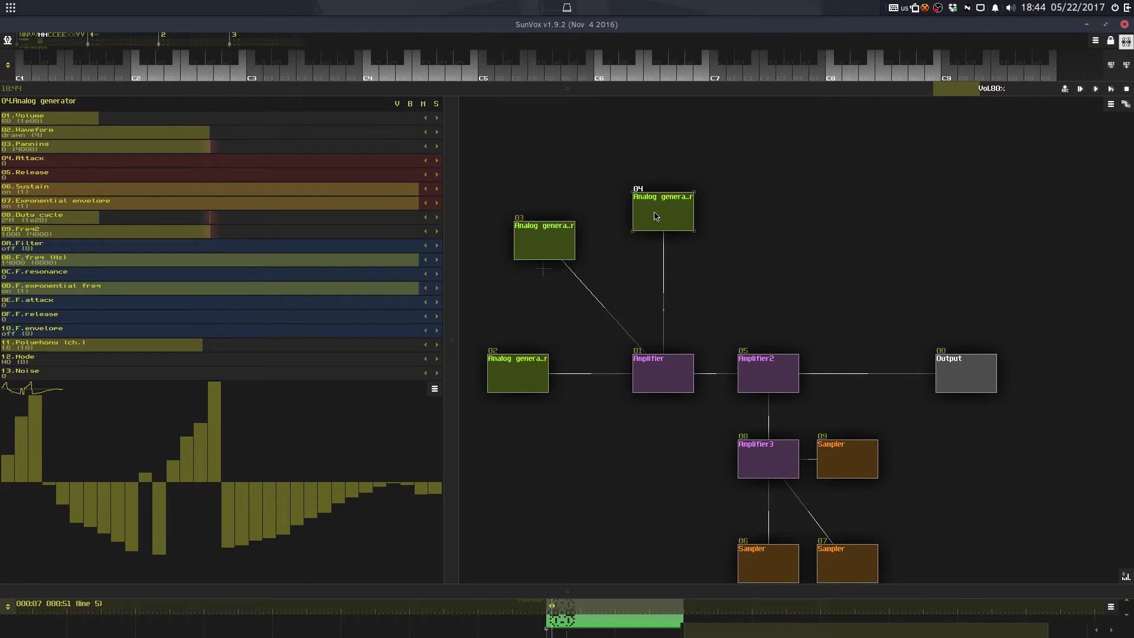
left_click_drag(648, 92, 649, 207)
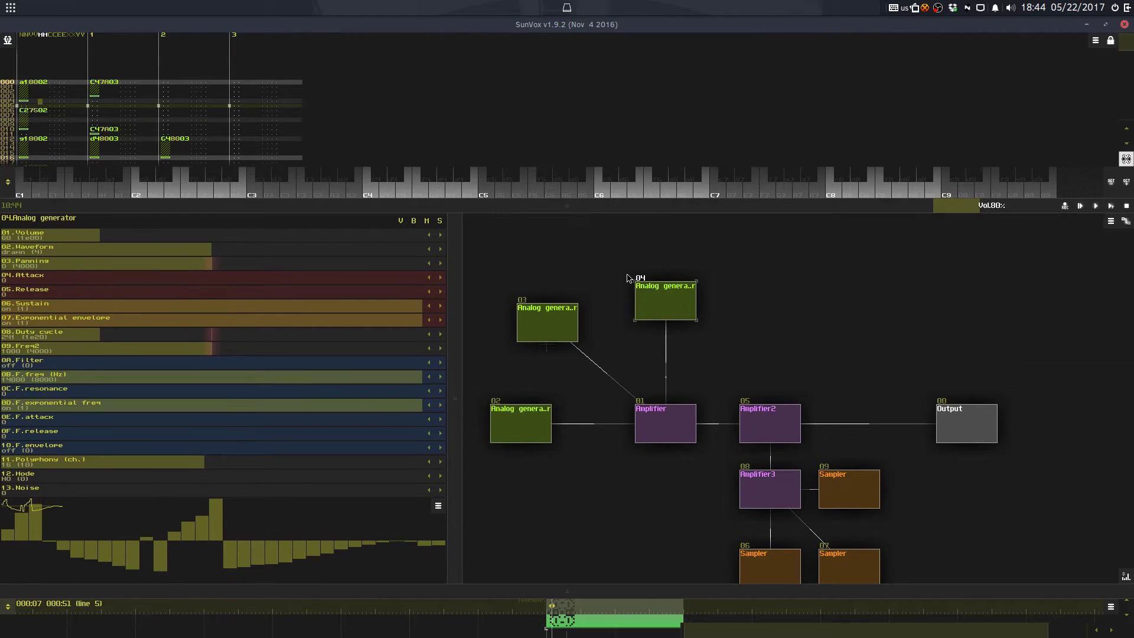
right_click(664, 298)
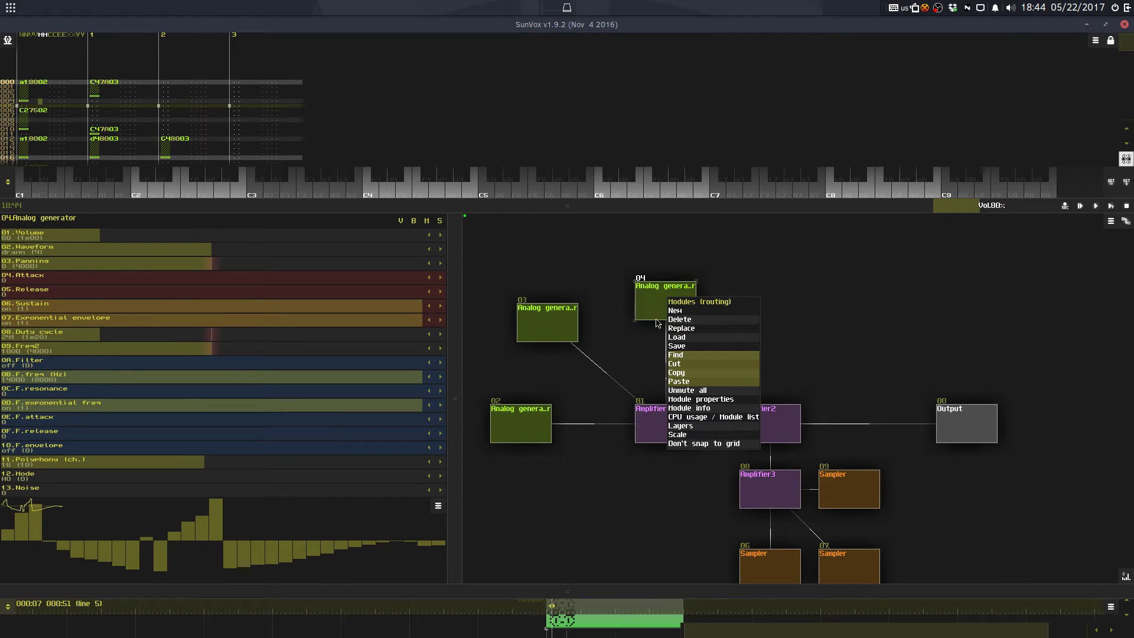
left_click(654, 319)
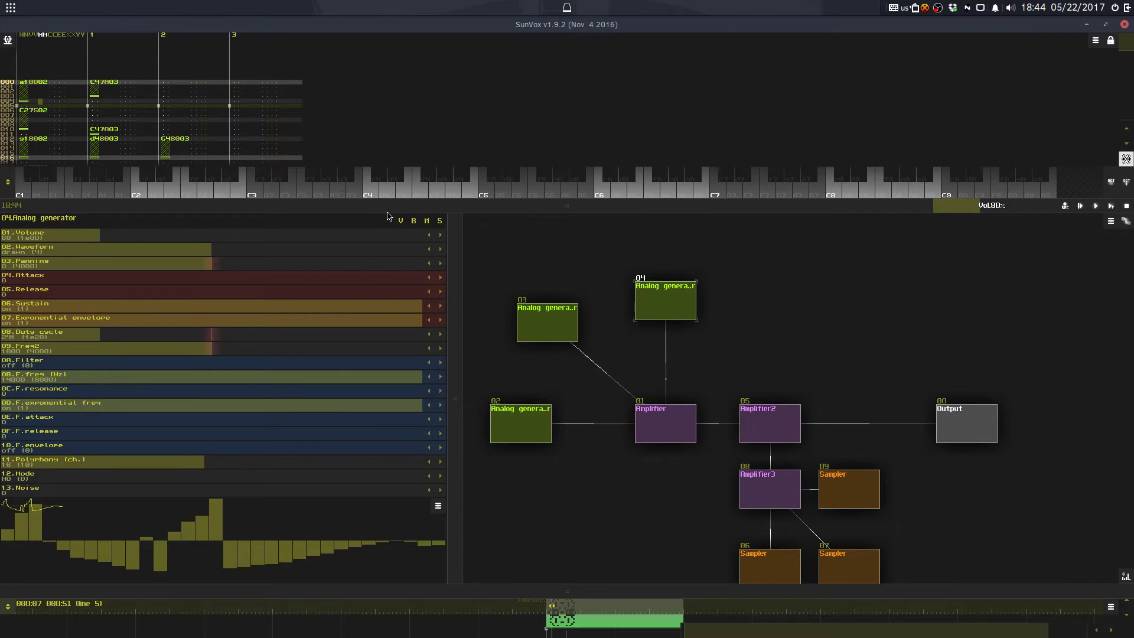
Step: Enlarge the controller area and set the waveform of Analog generator 04 to square
mouse_move(388, 208)
left_mouse_down()
mouse_move(627, 138)
mouse_move(654, 95)
left_mouse_up()
scroll(143, 167, "down", 2)
scroll(144, 167, "up", 1)
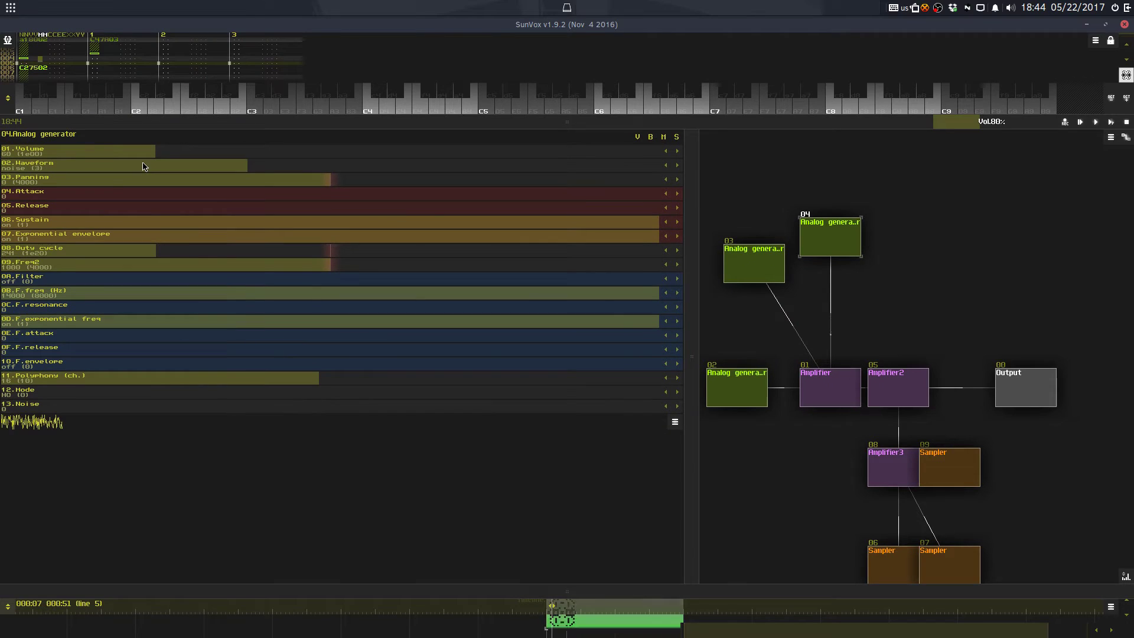
scroll(143, 166, "down", 1)
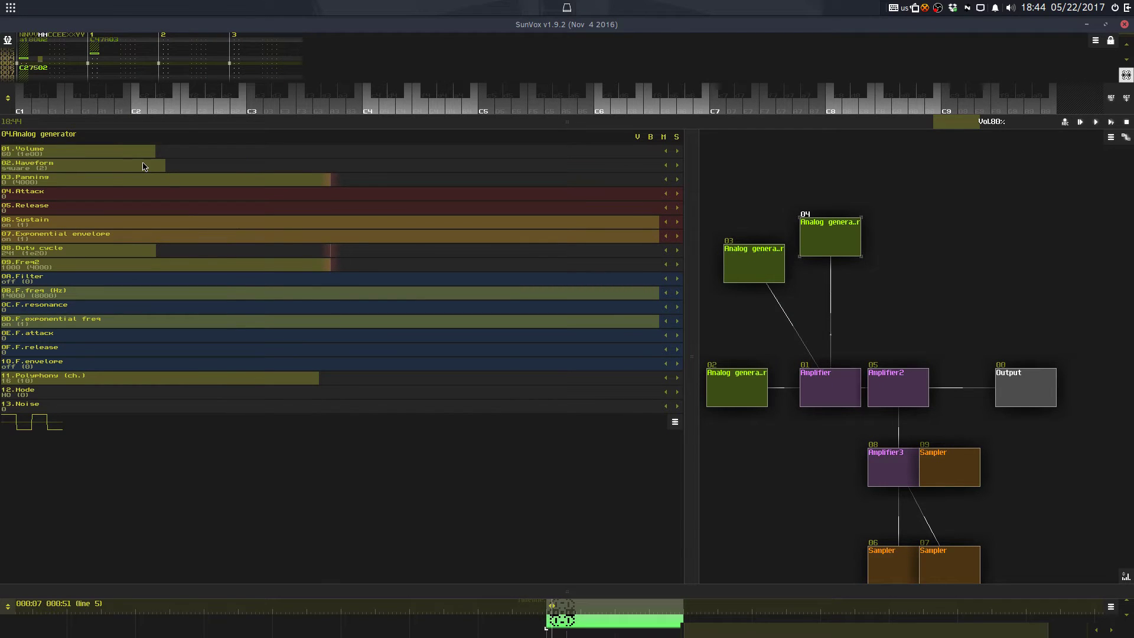
Step: Play the song briefly and enlarge the pattern view to show the melody notes
key("space")
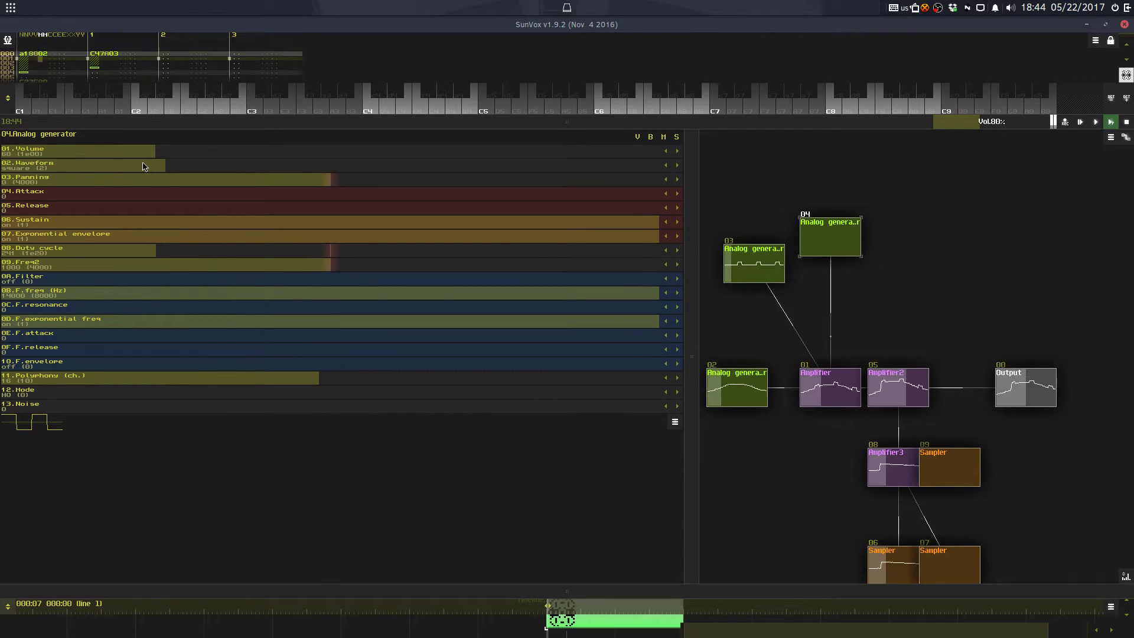
left_click_drag(225, 123, 260, 383)
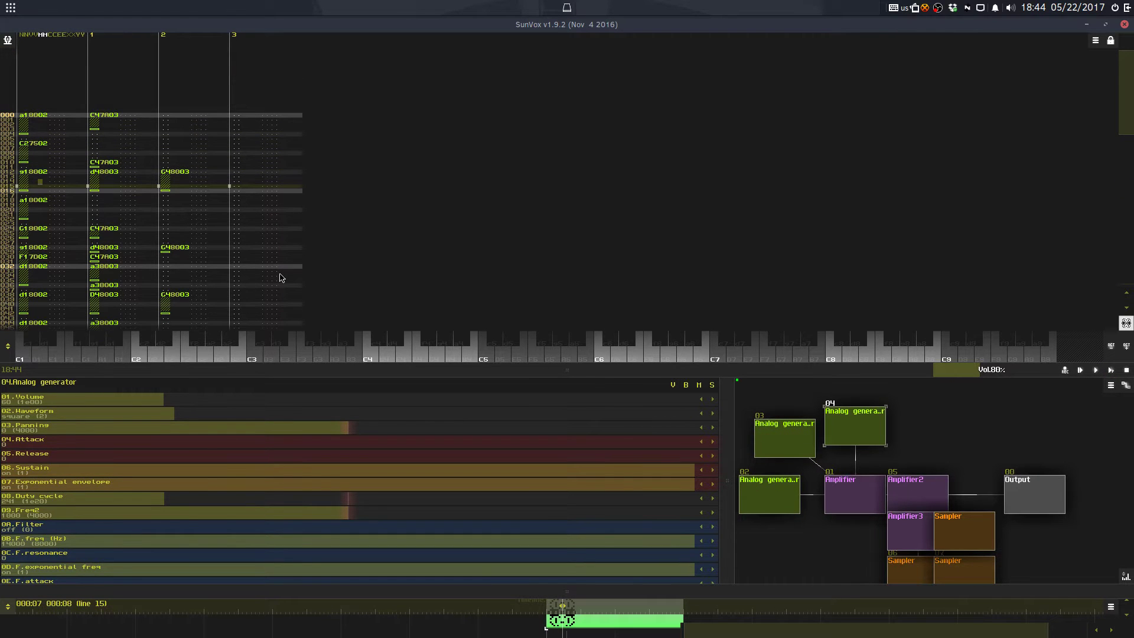
Step: Enter an a3 note for Analog generator 04 at line 0 of track 3, with a note-off at line 3
left_click(269, 115)
key("space")
key("n")
key("Down")
key("Down")
key("Down")
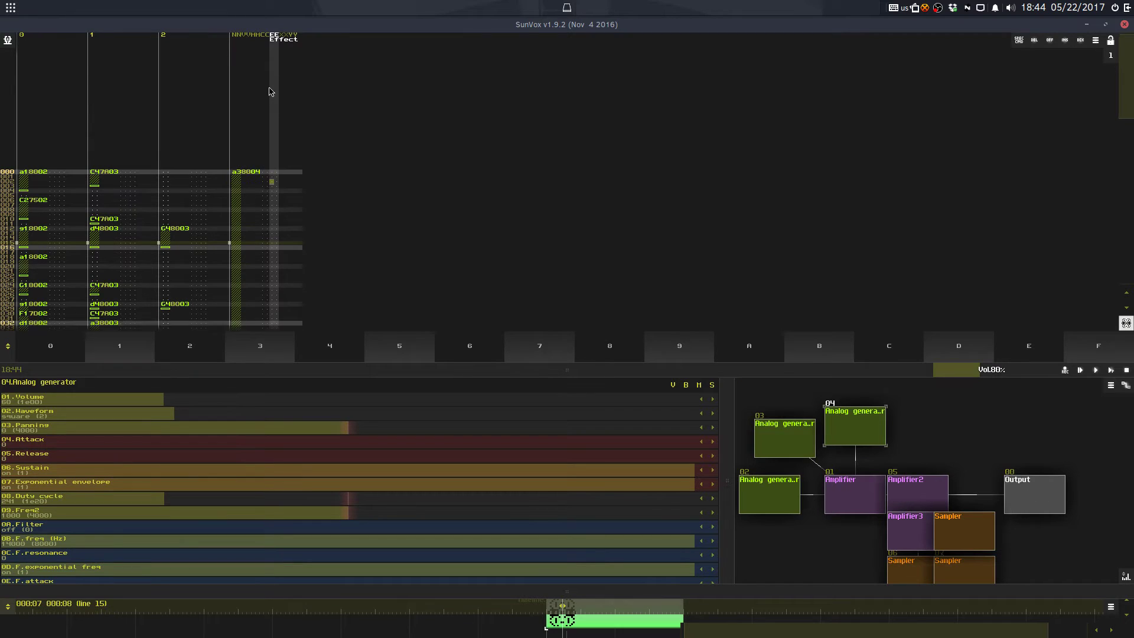
key("Left")
key("Down")
key("Down")
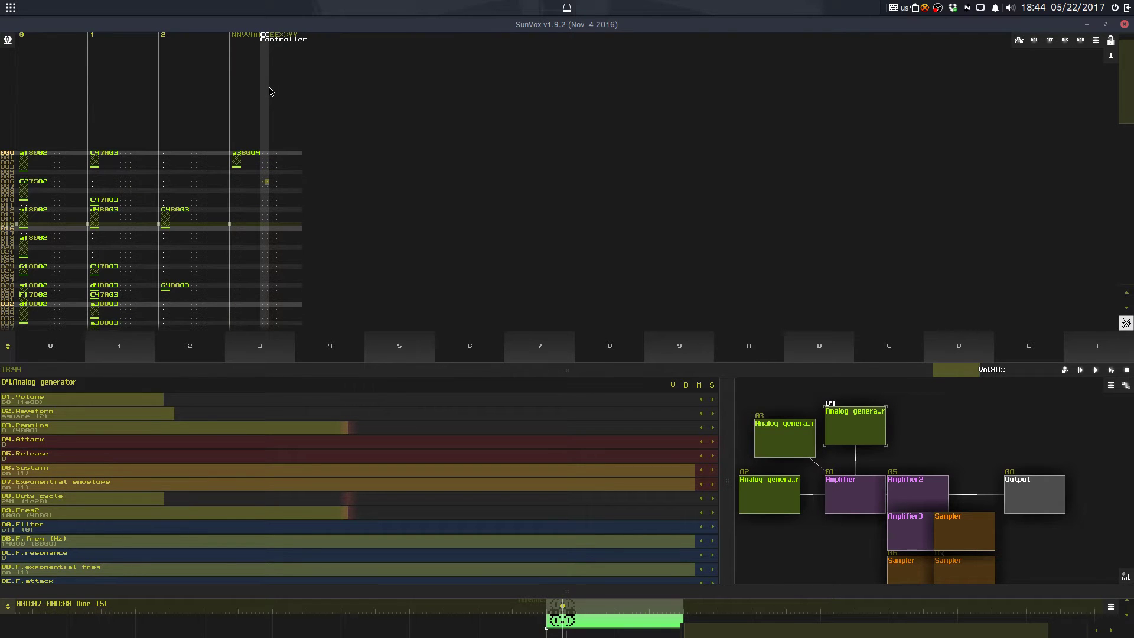
Step: Add a C4 note at line 6 of track 3 with a note-off at line 10
key("q")
key("Down")
key("Down")
key("Down")
key("Caps_Lock")
Step: Play the song, stop it, and try out further melody notes on Analog generator 04 without recording them
key("Return")
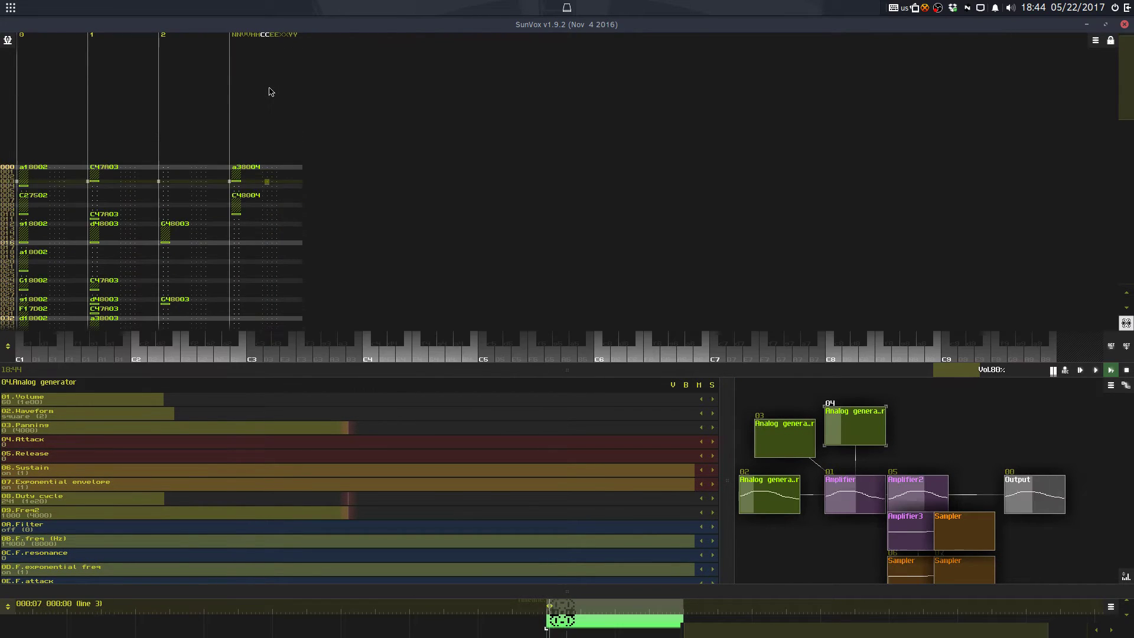
left_click(269, 93)
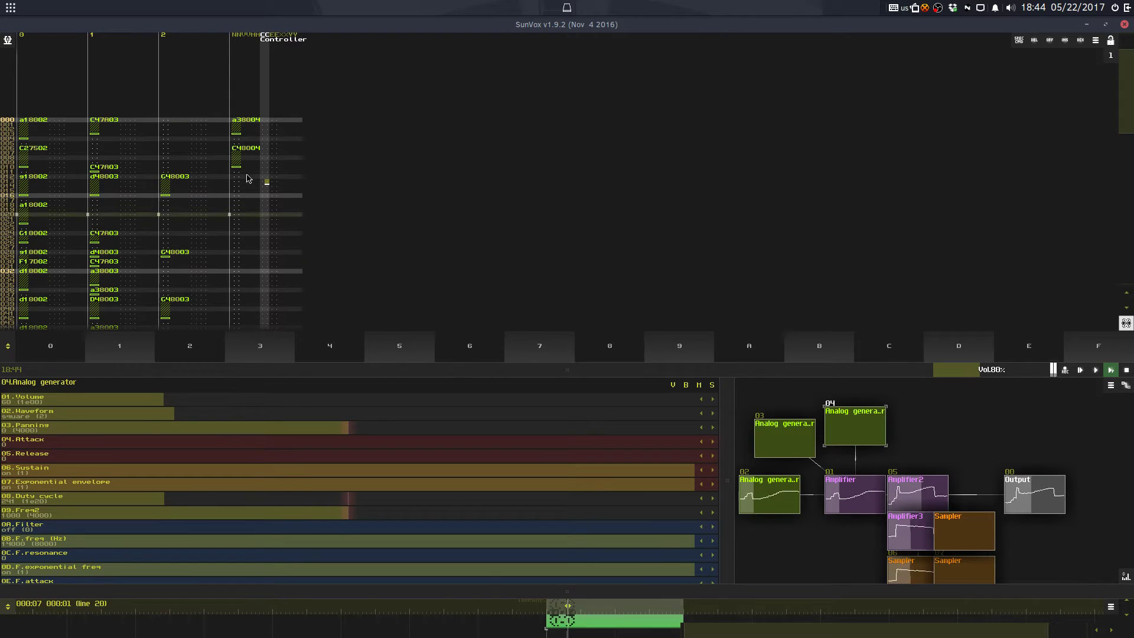
left_click(236, 243)
key("space")
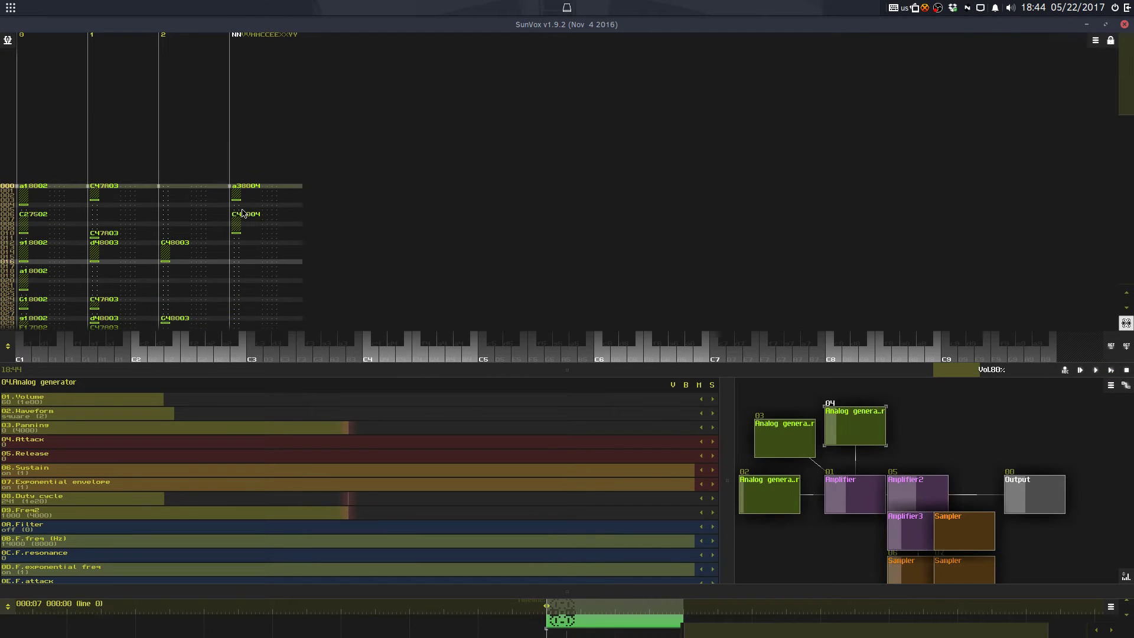
key("space")
key("space")
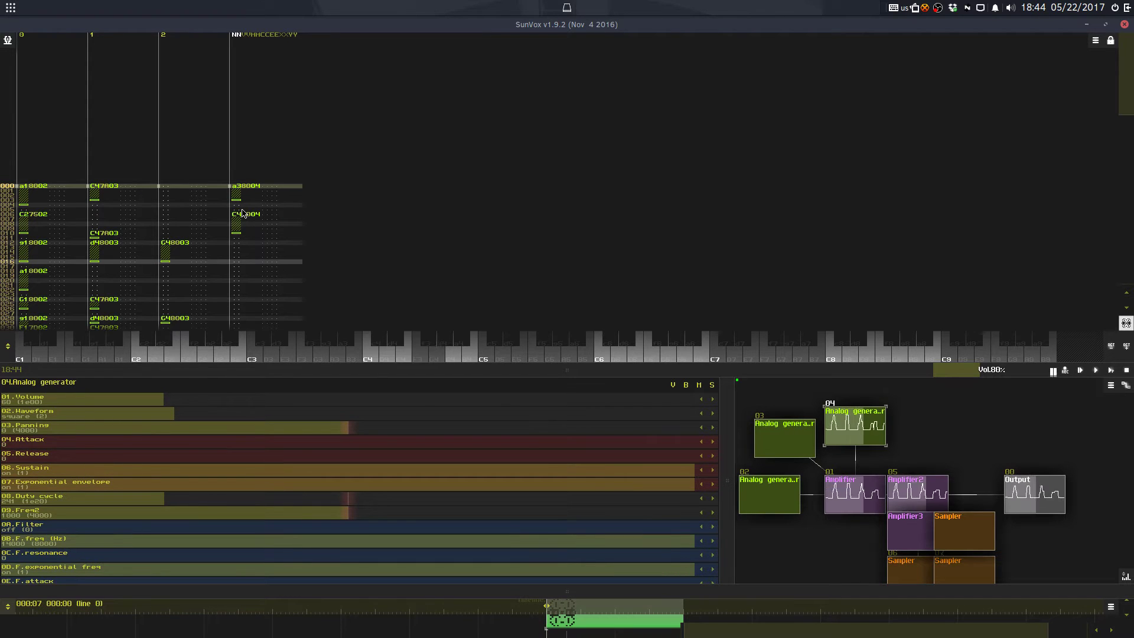
key("3")
key("w")
key("j")
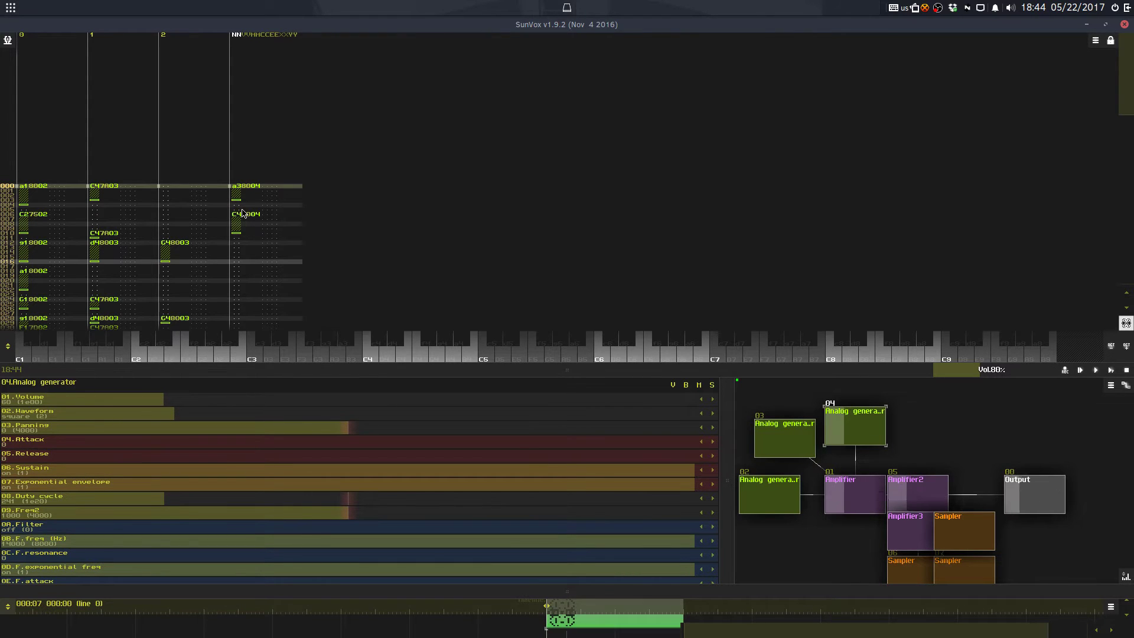
key("h")
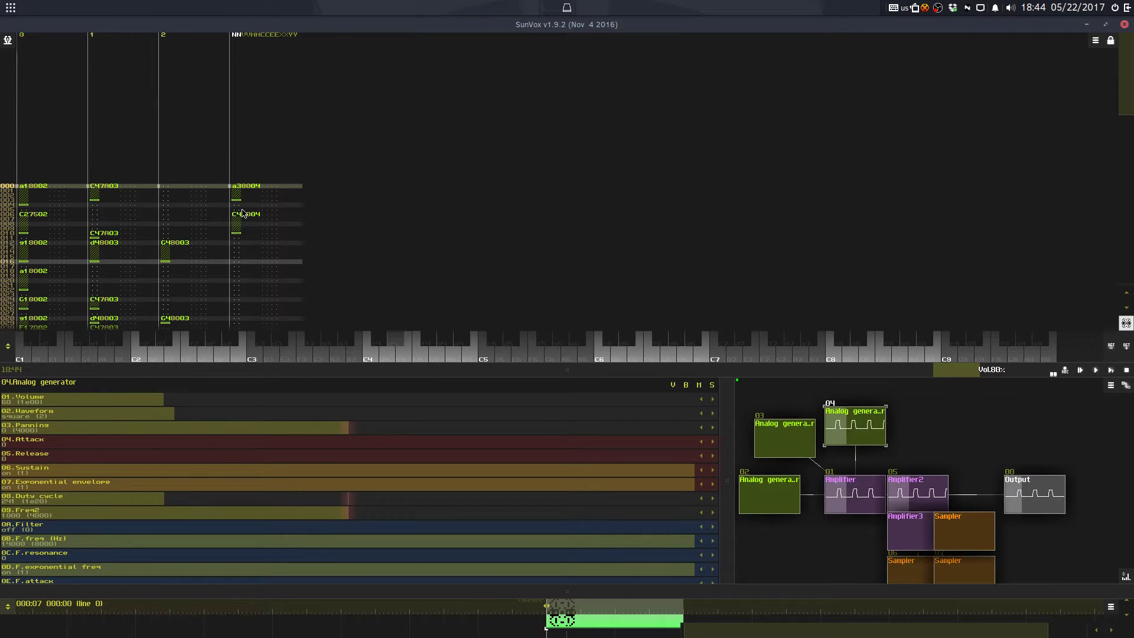
Step: Listen to the pattern again and enter d4 at line 28 and F4 at line 30 of track 3
left_click(242, 212)
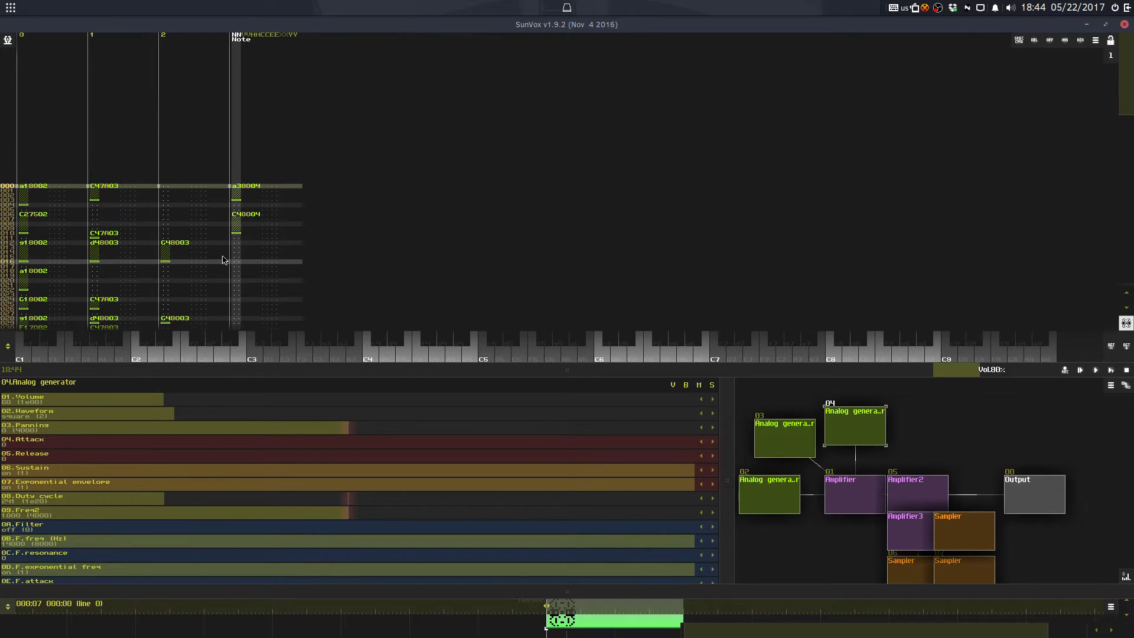
key("Return")
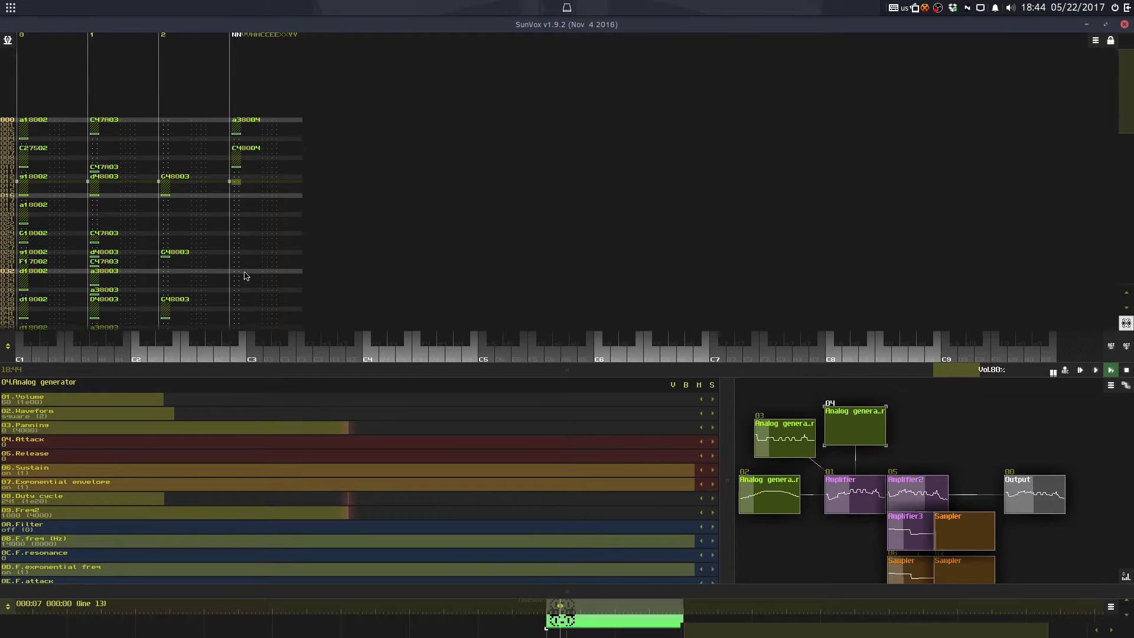
left_click(246, 273)
key("space")
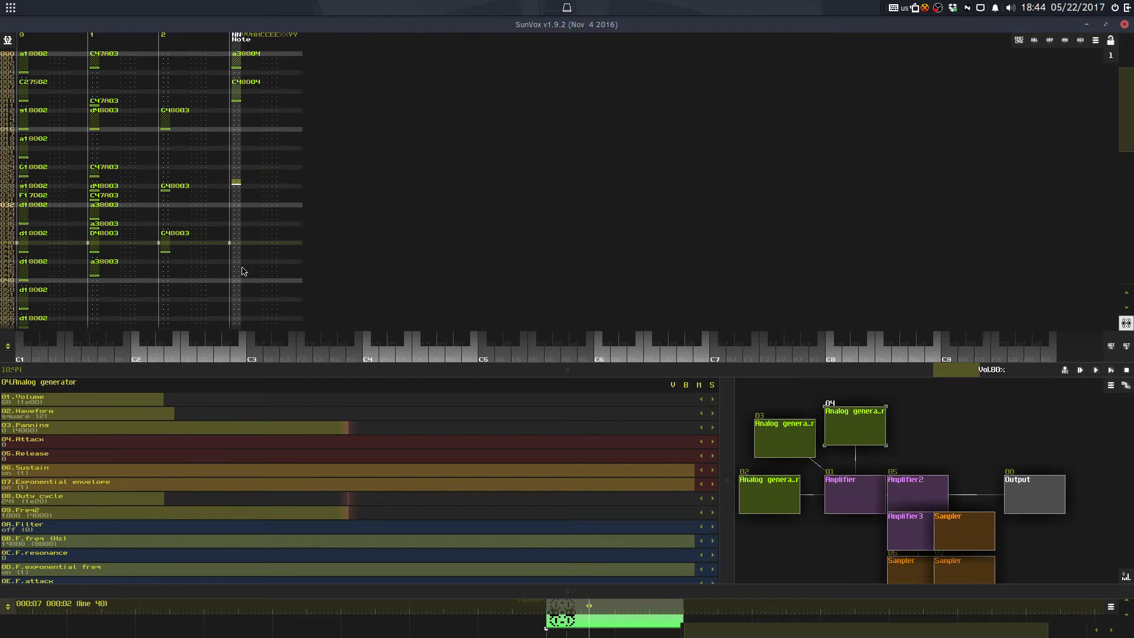
key("Down")
key("3")
key("Down")
key("r")
key("Down")
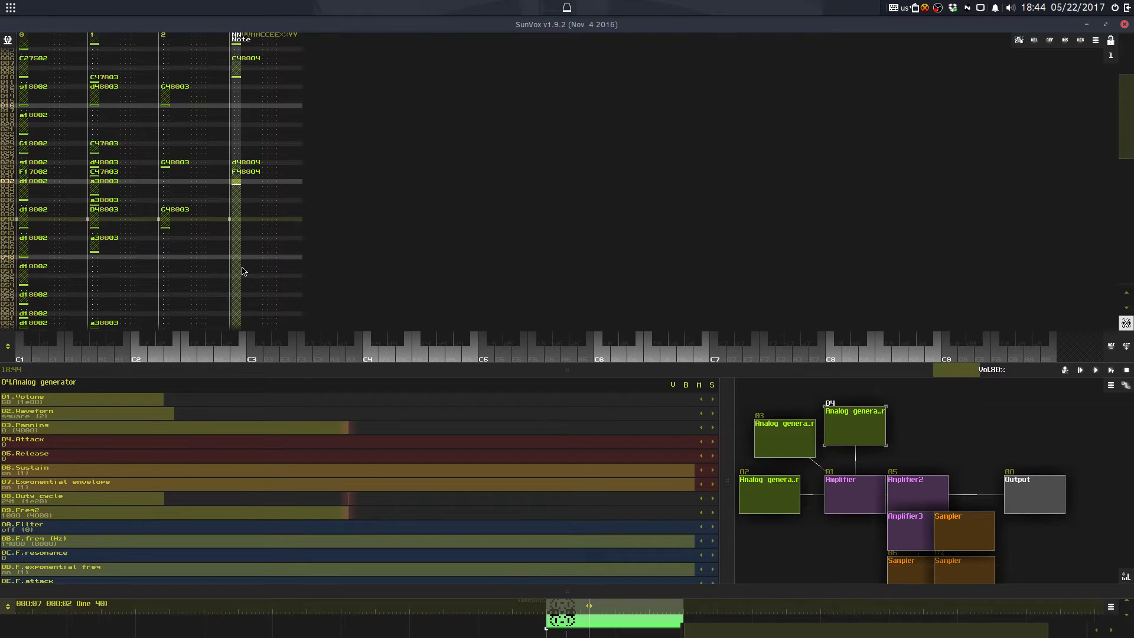
Step: Place a note-off at line 31 of track 3, followed by F4 at line 32 and G4 at line 33
key("Up")
key("Caps_Lock")
key("r")
key("t")
key("Down")
key("Down")
key("Left")
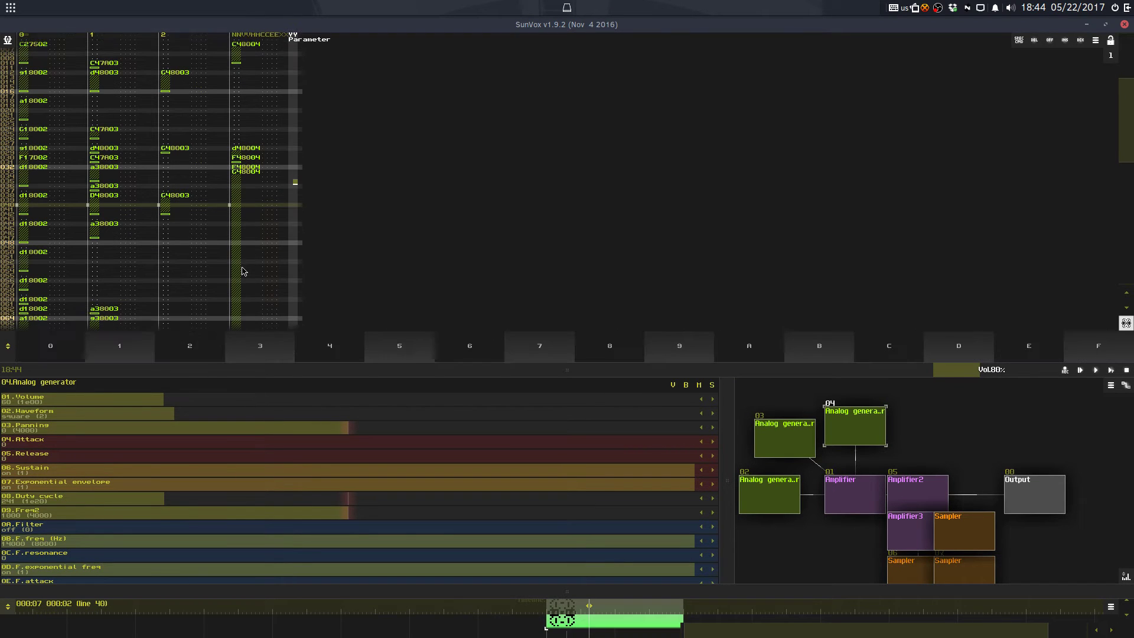
Step: Continue the track 3 melody with F4 at line 36 and d4 at line 38
key("Down")
key("Left")
key("Left")
key("Left")
key("Left")
key("Left")
key("Left")
key("r")
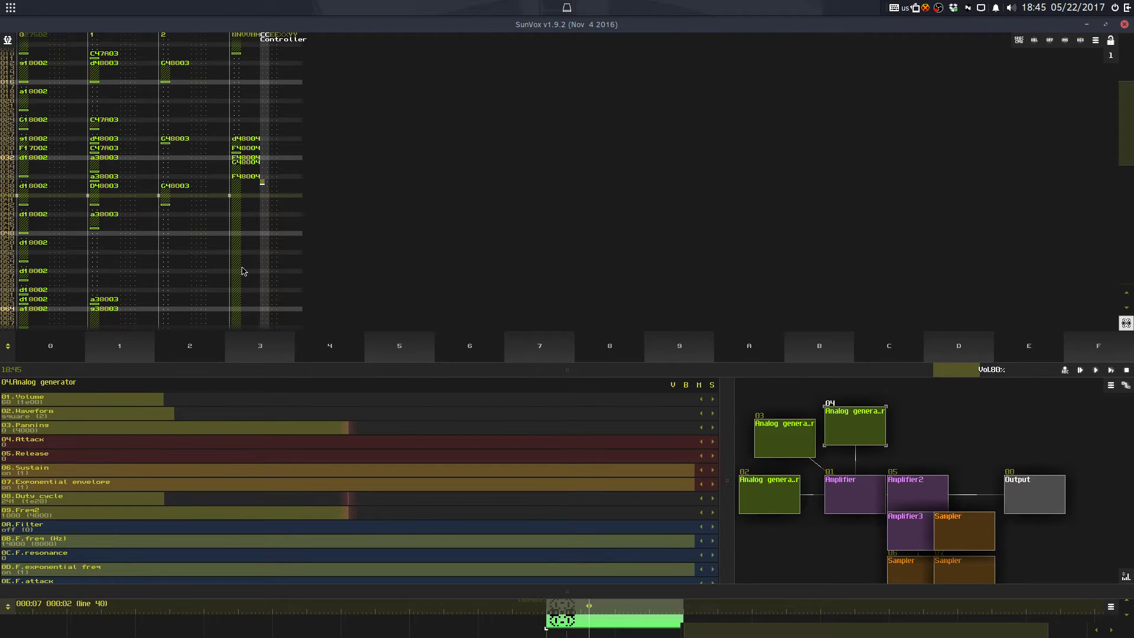
key("Left")
key("Down")
key("3")
Step: Enter a D4 note at line 42 of track 3
key("Down")
key("Down")
key("Down")
key("x")
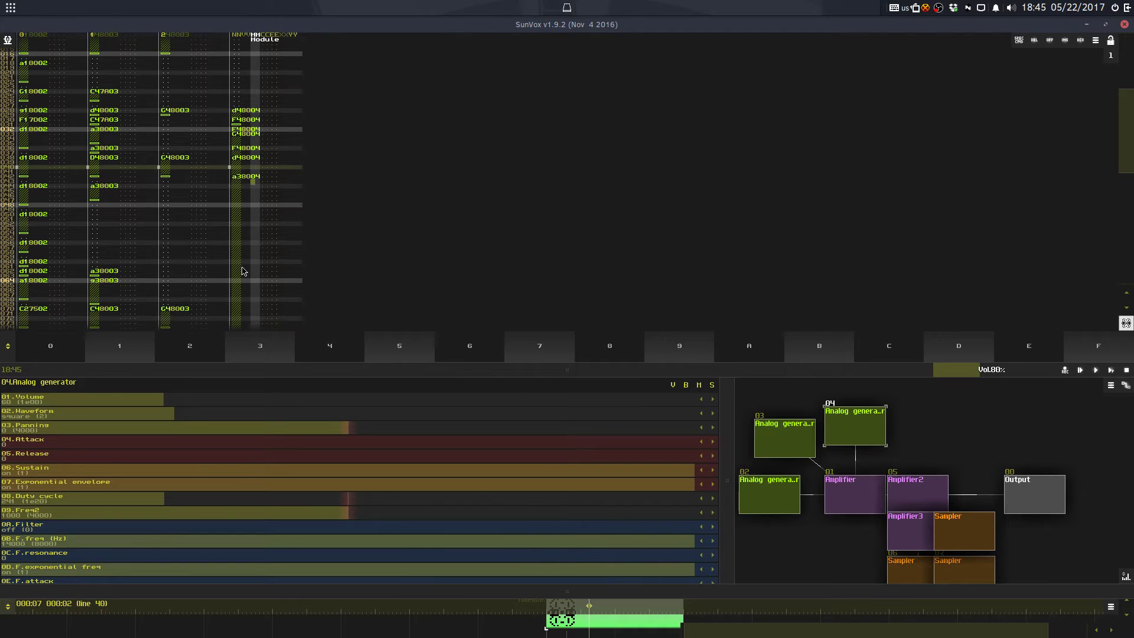
key("Left")
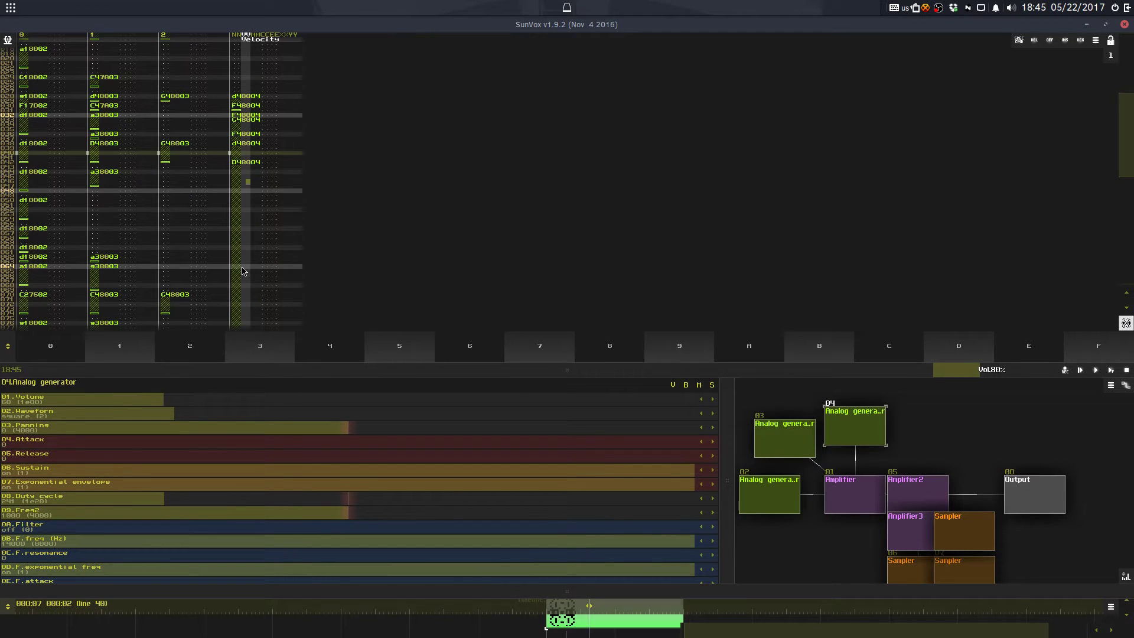
Step: Extend track 3 with F4 at line 46, G4 at 47, F4 at 50, d4 at 52, D4 at 56, a3 at 60 and C4 at 64
key("v")
key("z")
key("v")
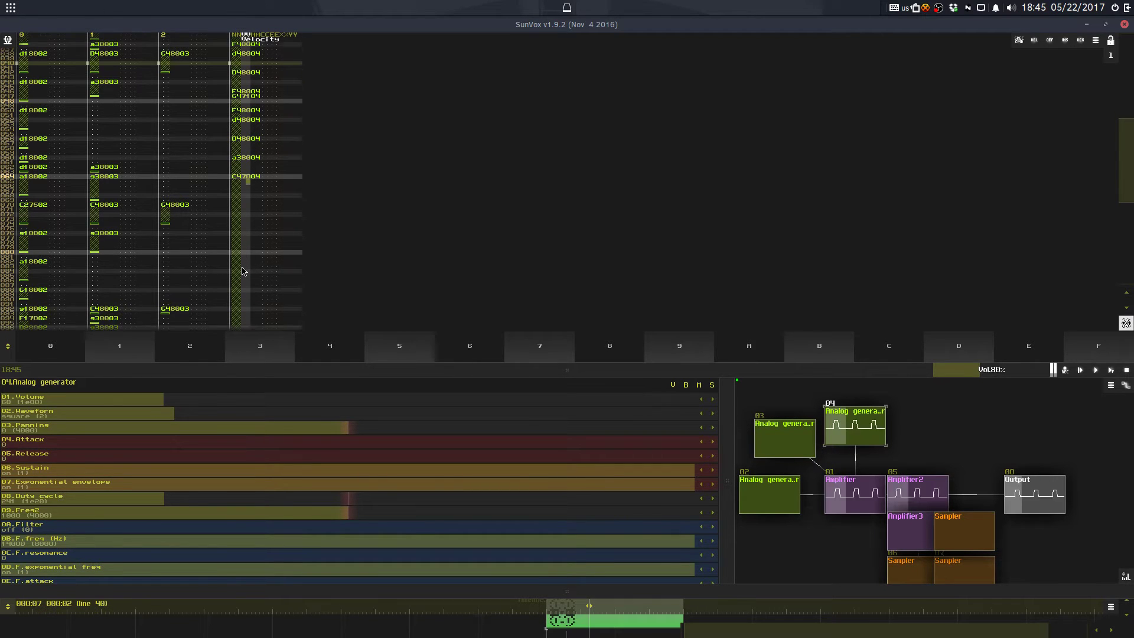
Step: Play the song and shift the final d4, D4, a3 and C4 notes of track 3 to lines 54, 58, 62 and 66
key("Return")
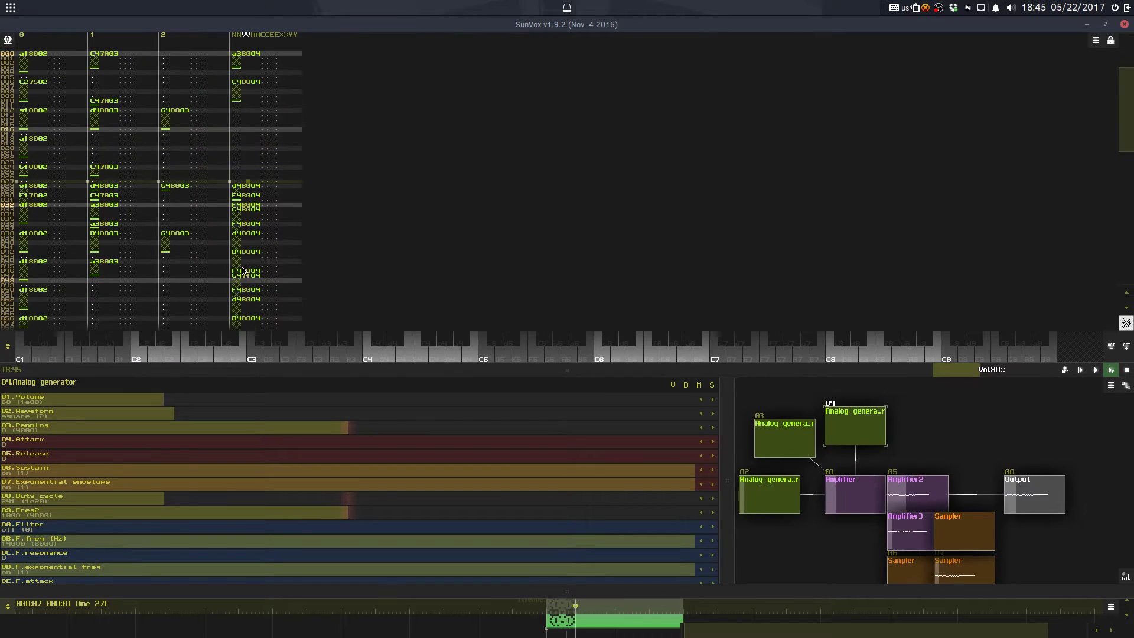
key("space")
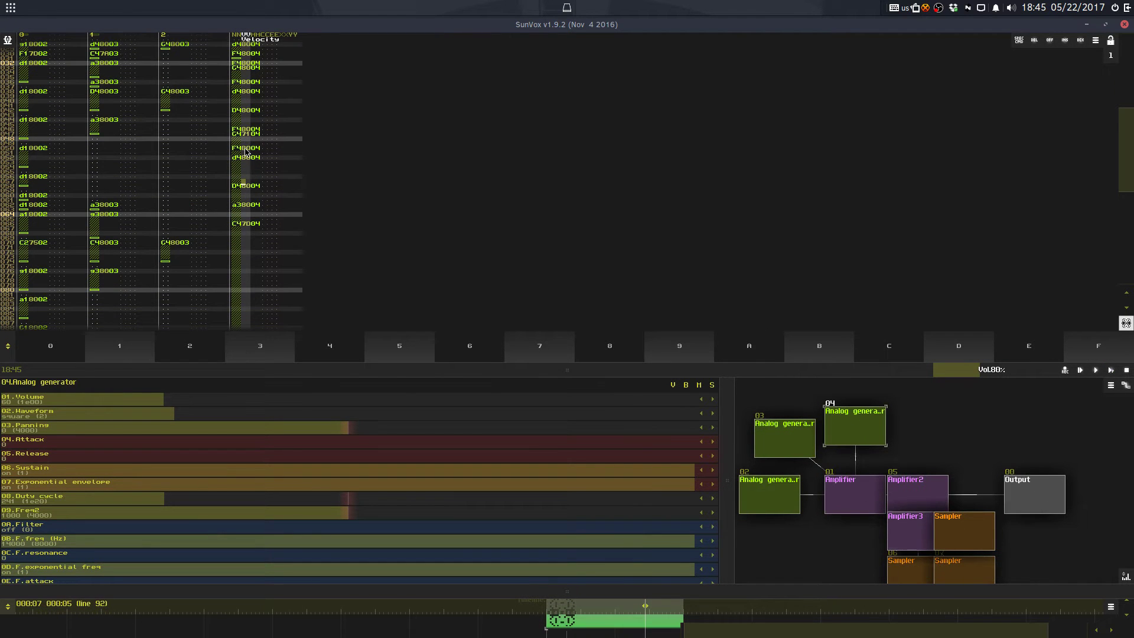
key("F9")
key("ctrl+z")
key("ctrl+y")
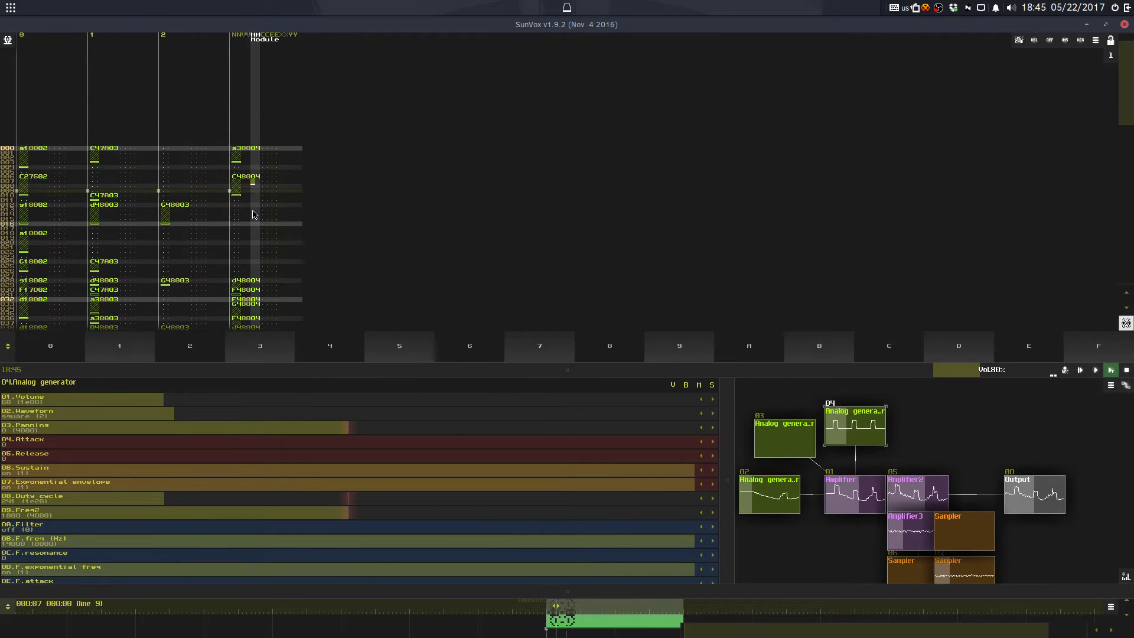
key("ctrl+y")
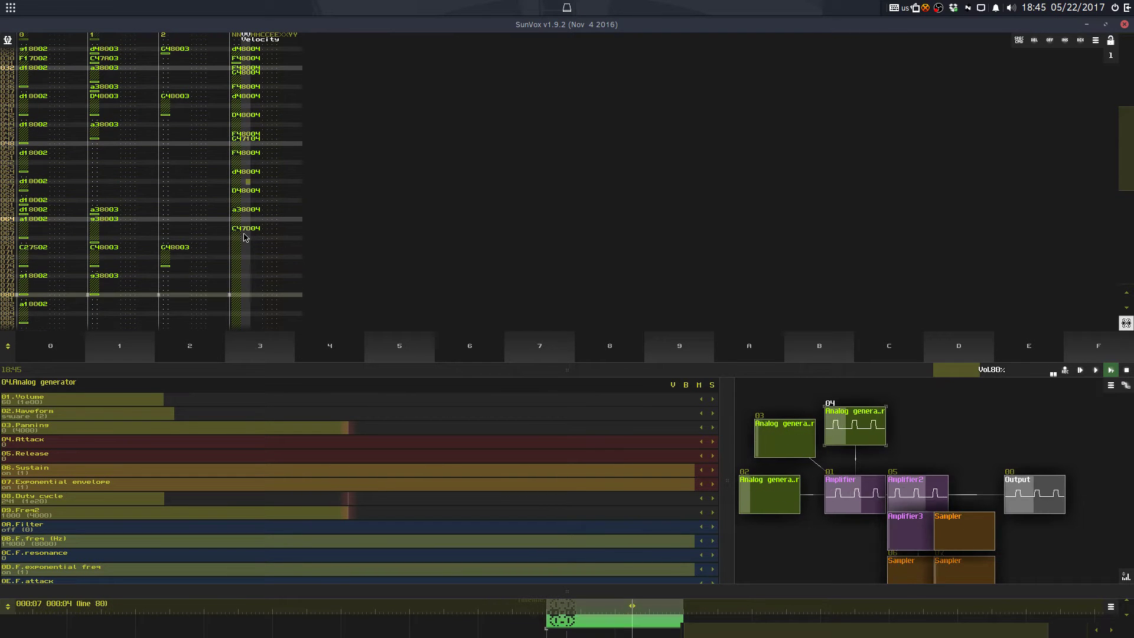
Step: Replay the song and add F3 at line 12, G3 at line 13 and F3 at line 16 of track 3, ending with a note-off at line 20
key("space")
key("space")
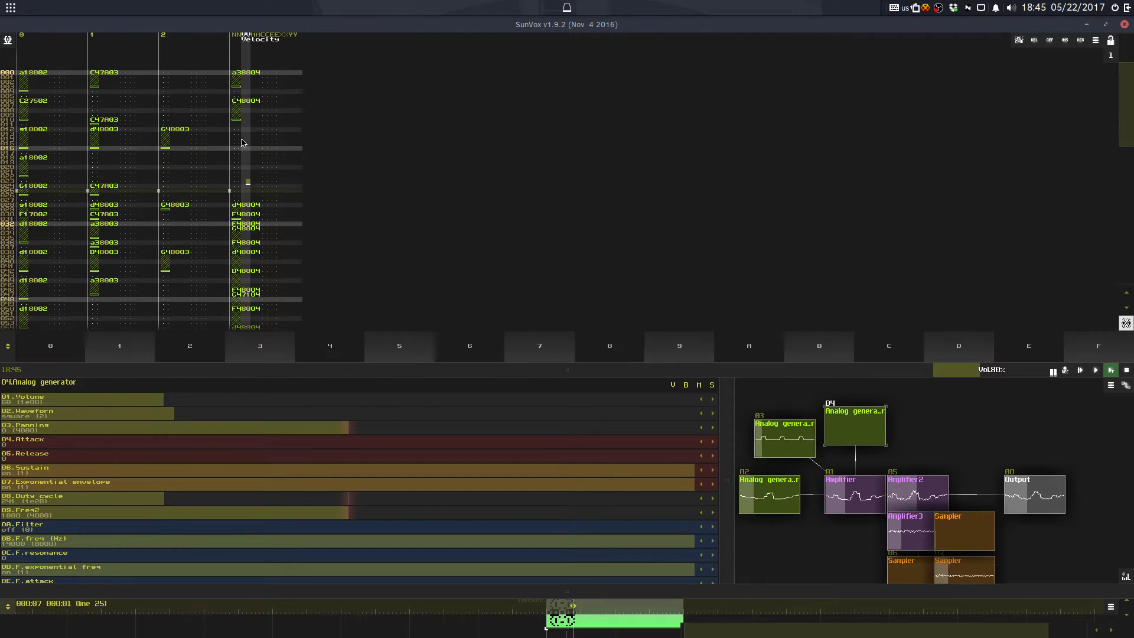
key("space")
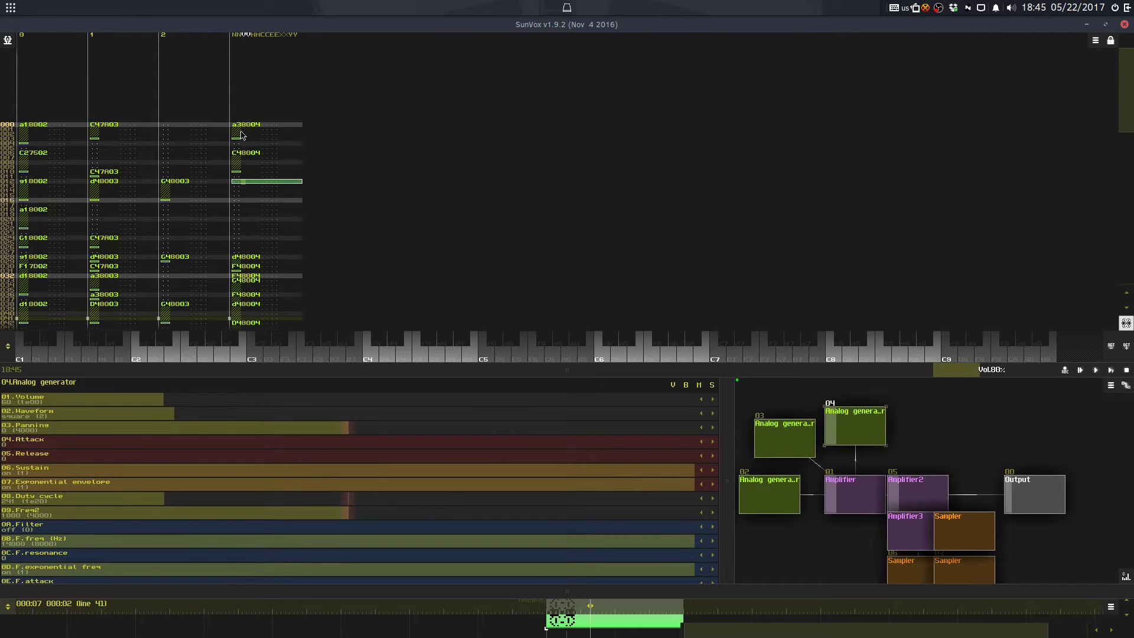
key("space")
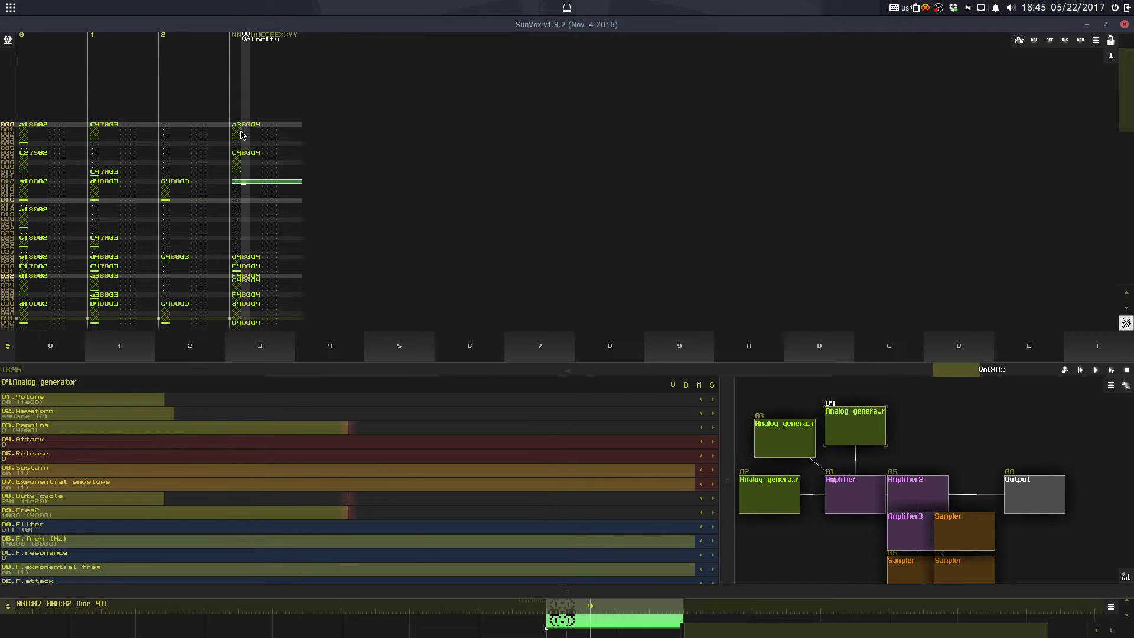
key("v")
key("b")
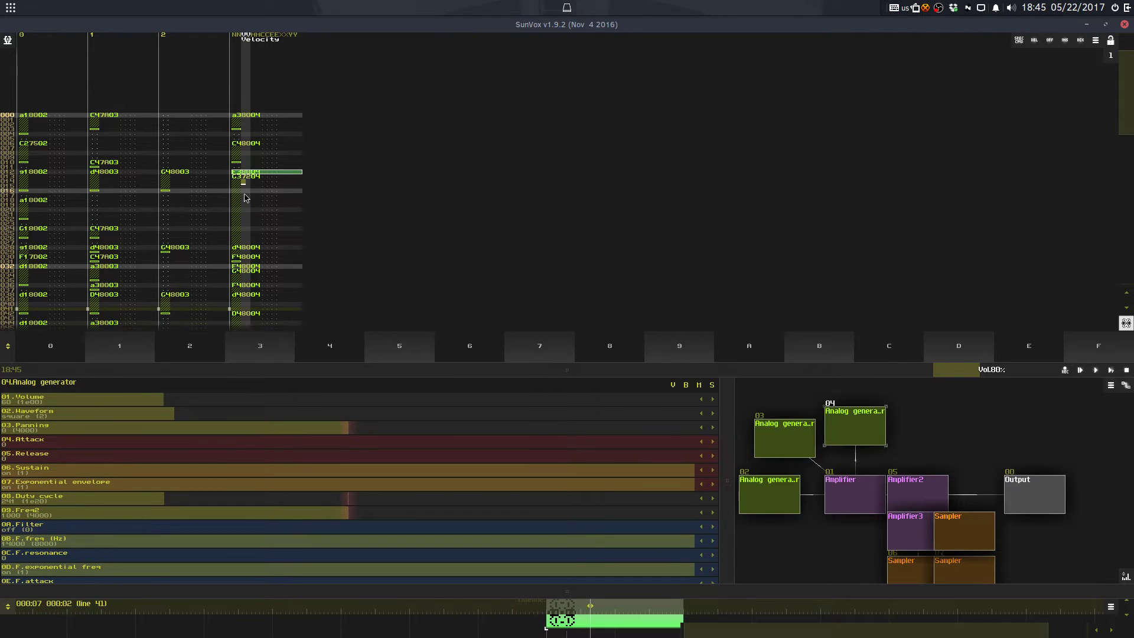
key("space")
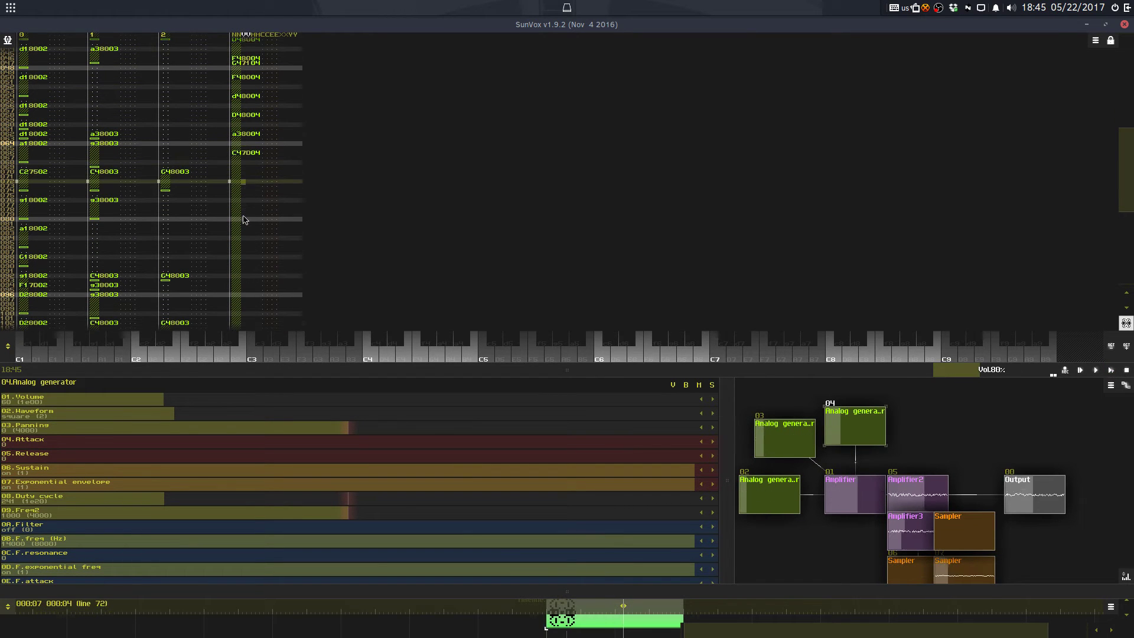
Step: End the last C4 note of track 3 with a note-off at line 70 and exit note editing
key("space")
left_click(234, 175)
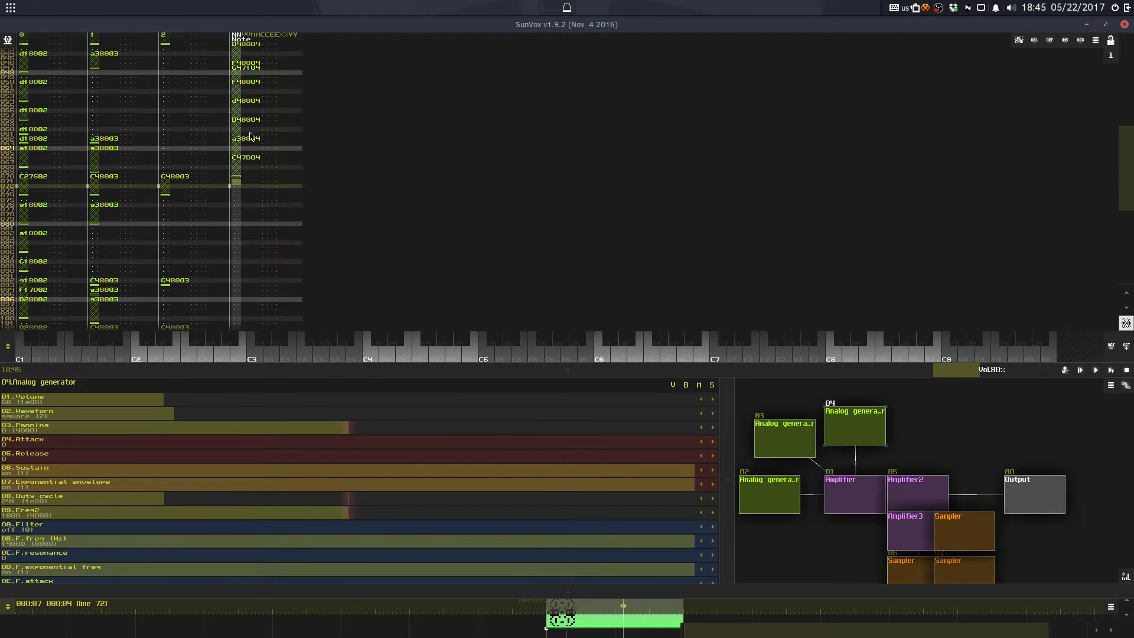
key("Up")
key("Up")
key("Up")
key("space")
Step: Copy the notes of track 3 and paste them into the same track from line 64
key("ctrl+a")
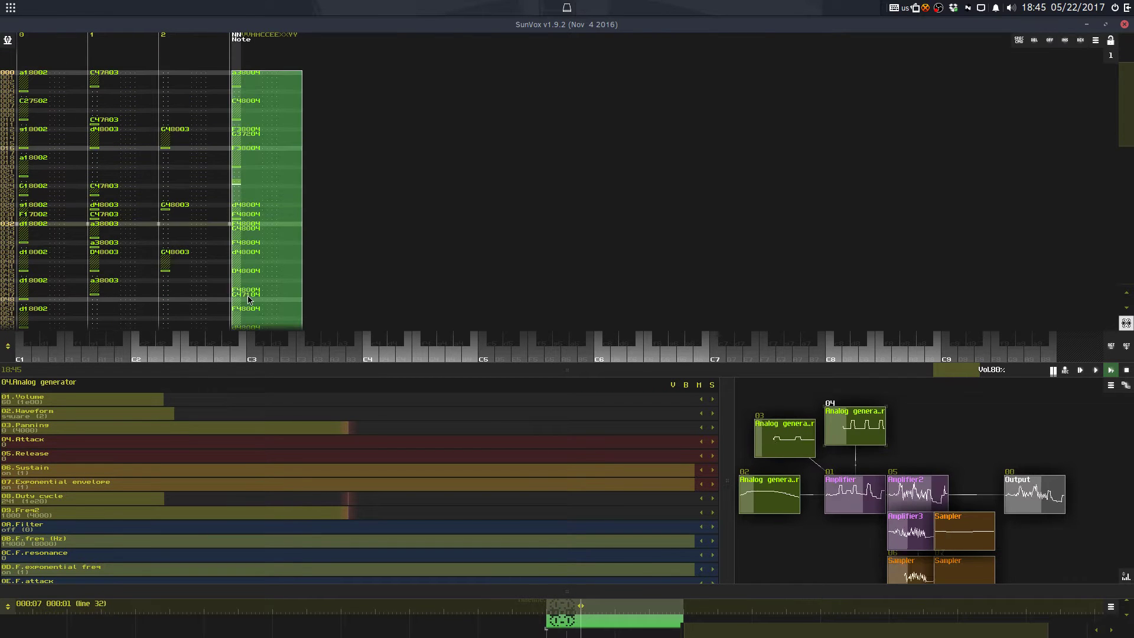
left_click(252, 301)
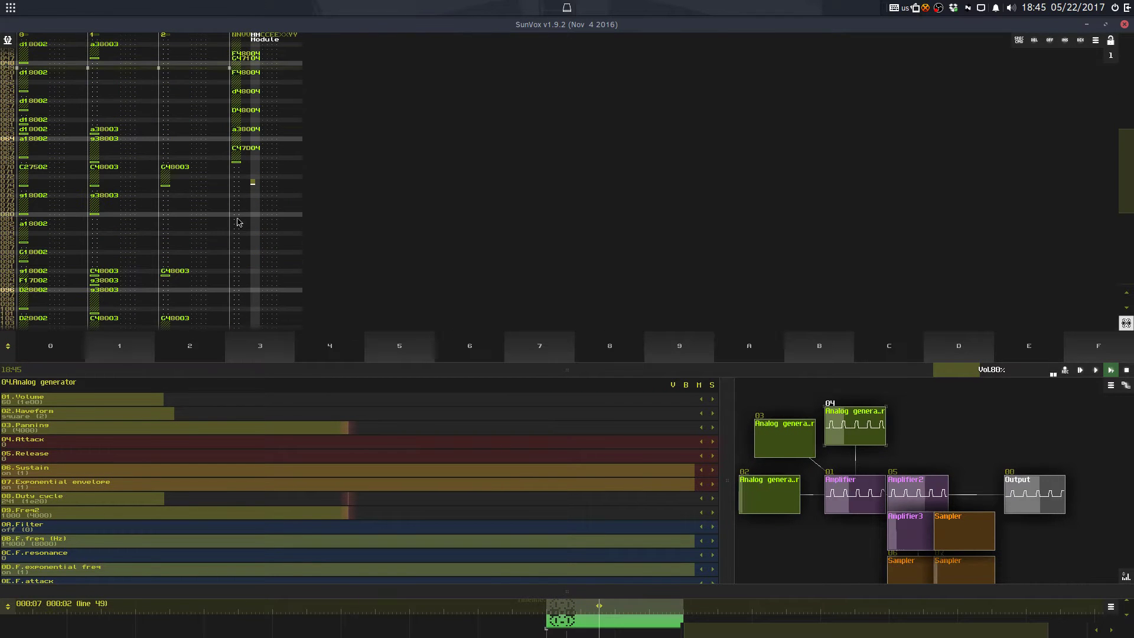
left_click(249, 138)
key("ctrl+v")
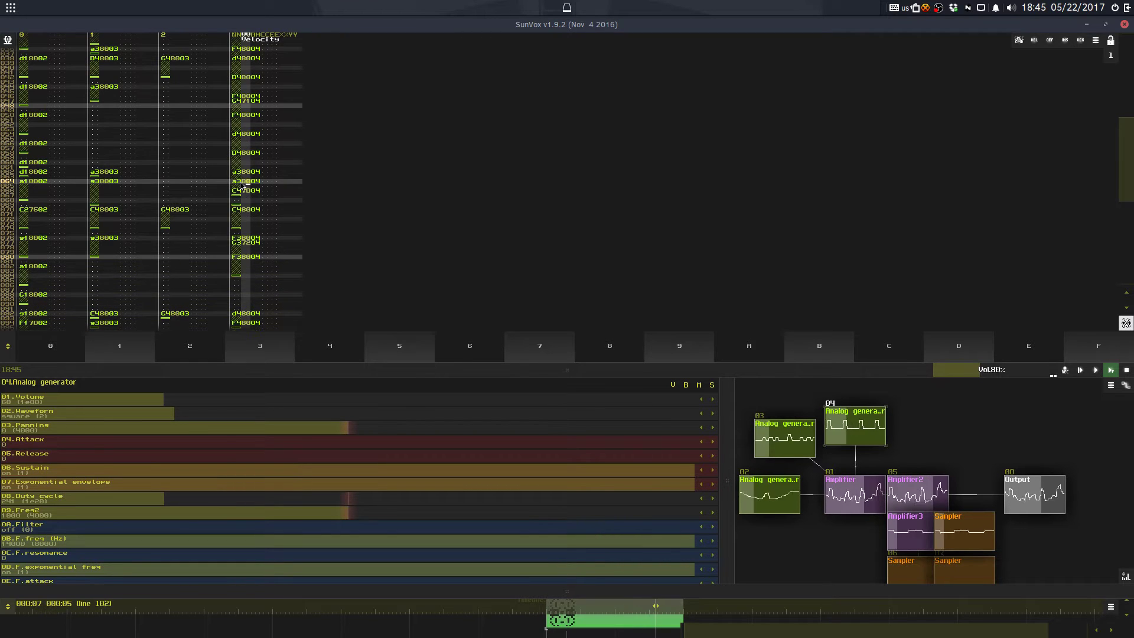
Step: Remove the pasted a3 note at line 64 and the pasted note-off at line 67 of track 3
left_click(241, 185)
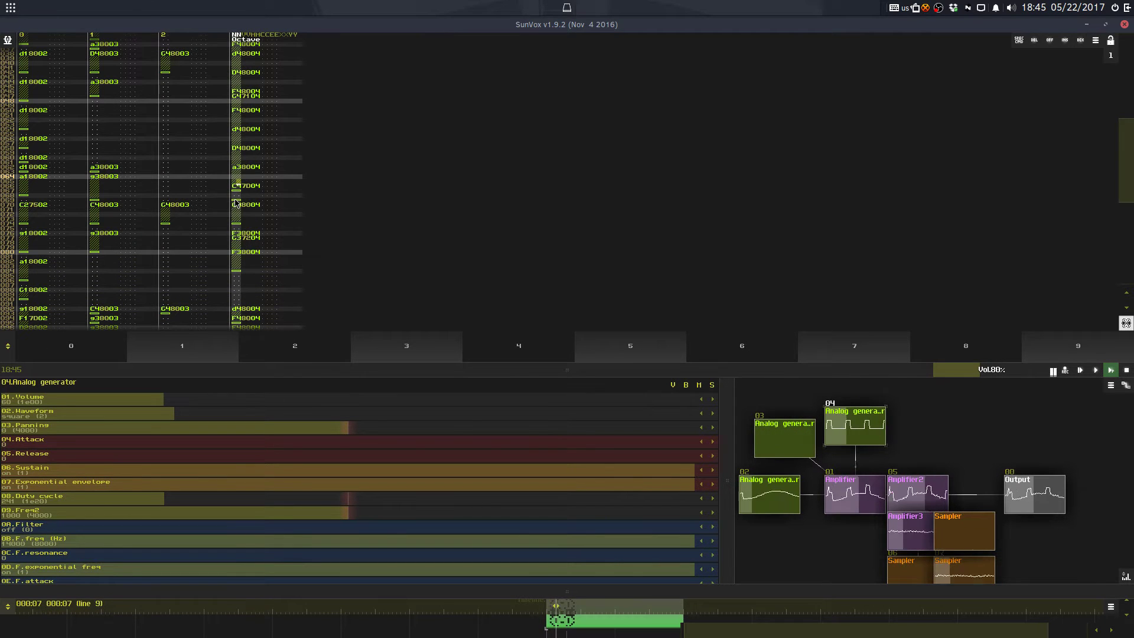
left_click(235, 203)
left_click_drag(239, 176, 242, 200)
left_click(239, 148)
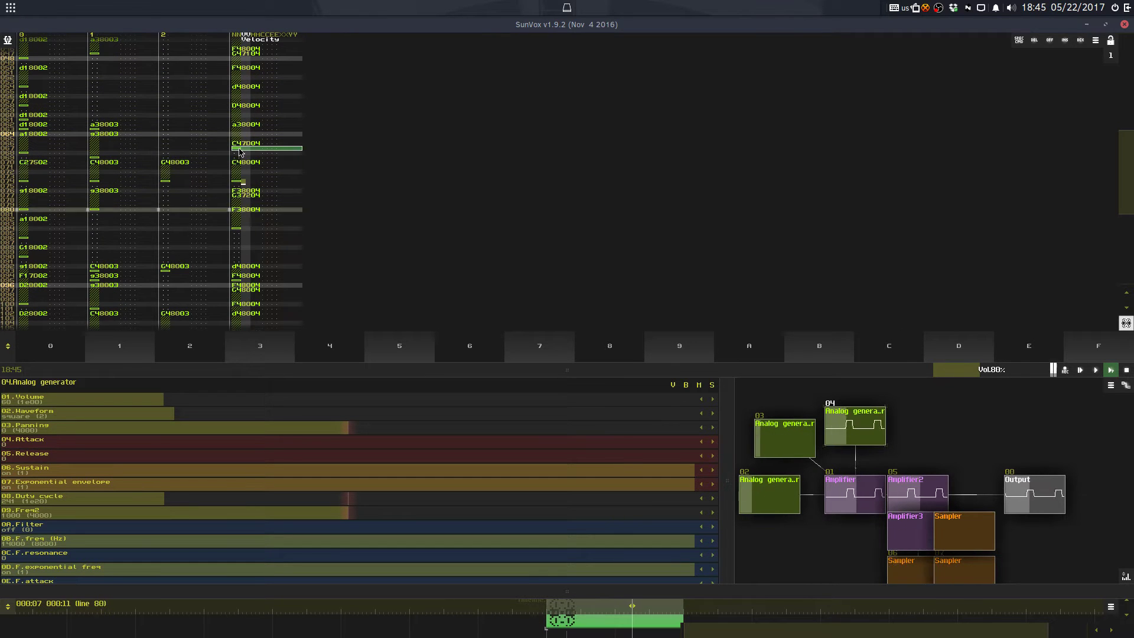
key("Delete")
Step: Replace the pasted C4 at line 70 of track 3 with a note-off and remove the note-off at line 74
left_click(238, 195)
key("Caps_Lock")
left_click(238, 199)
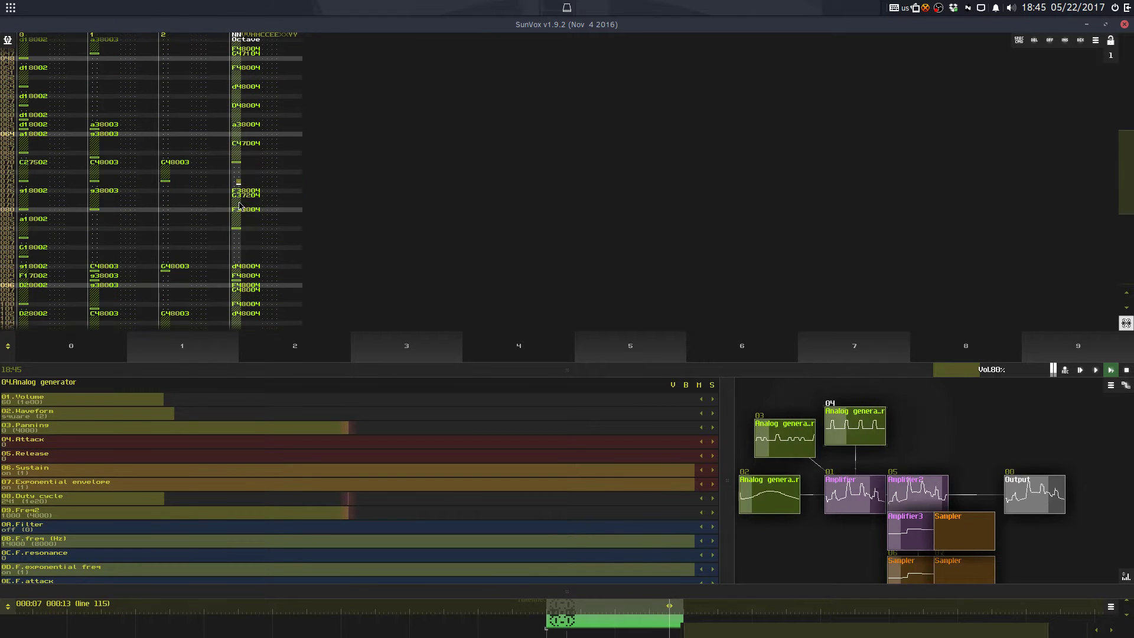
Step: Save the song and replay it from the beginning with the pattern view enlarged
key("space")
key("ctrl+s")
left_click(483, 345)
left_click_drag(489, 370, 481, 579)
key("F9")
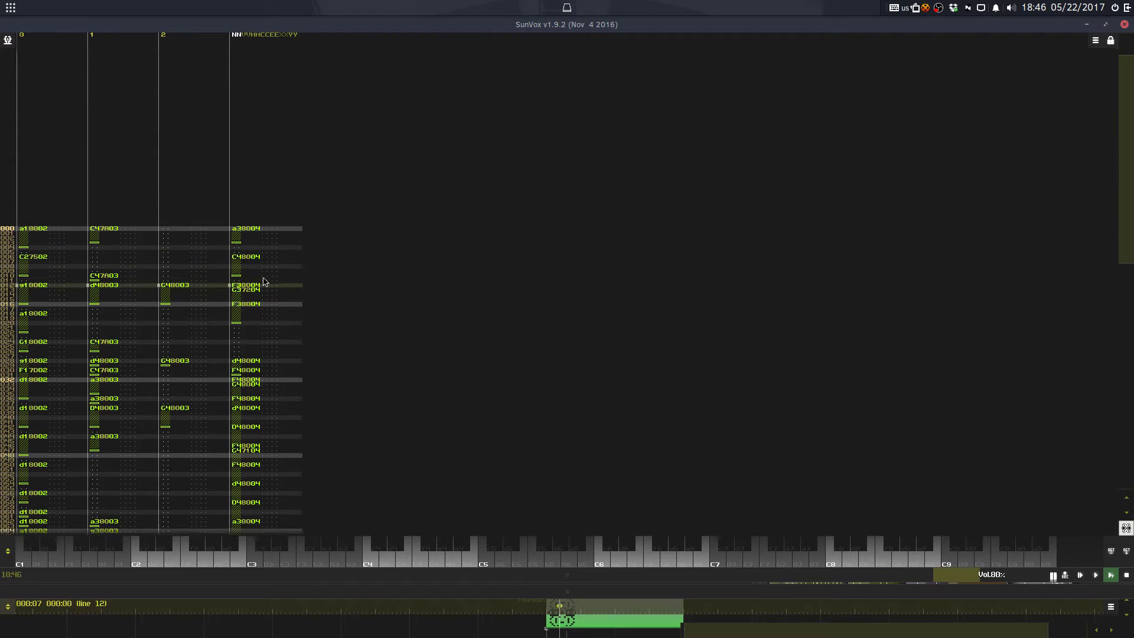
Step: Try to move the F3 note at line 16 of track 3 and its note-off two lines down
left_click_drag(242, 251, 248, 277)
key("ctrl+x")
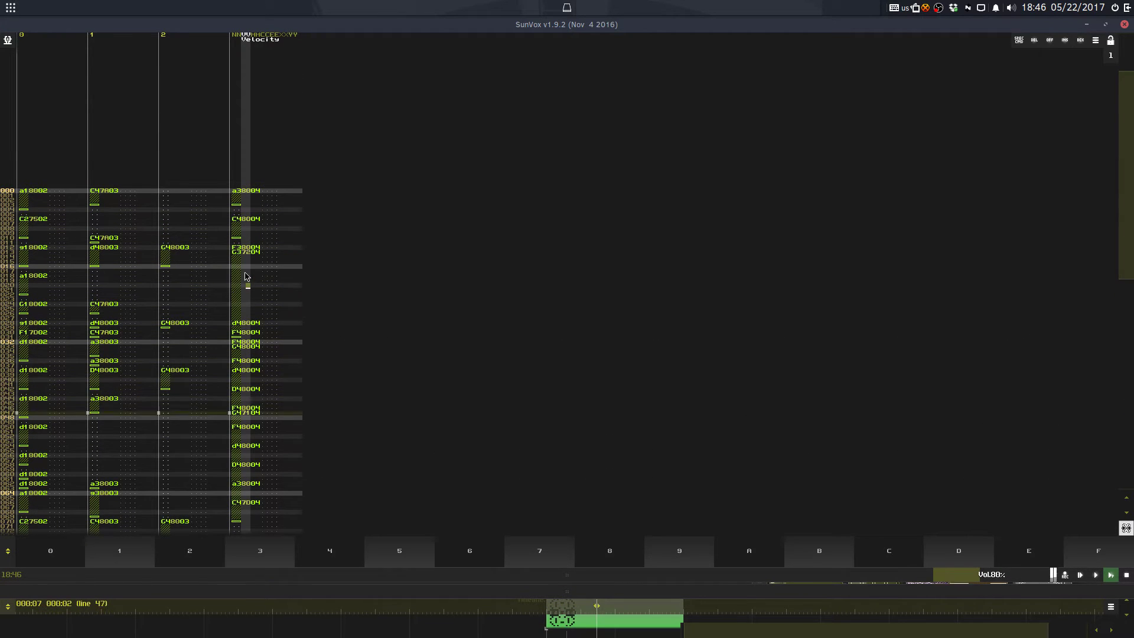
left_click(248, 271)
key("ctrl+v")
key("F9")
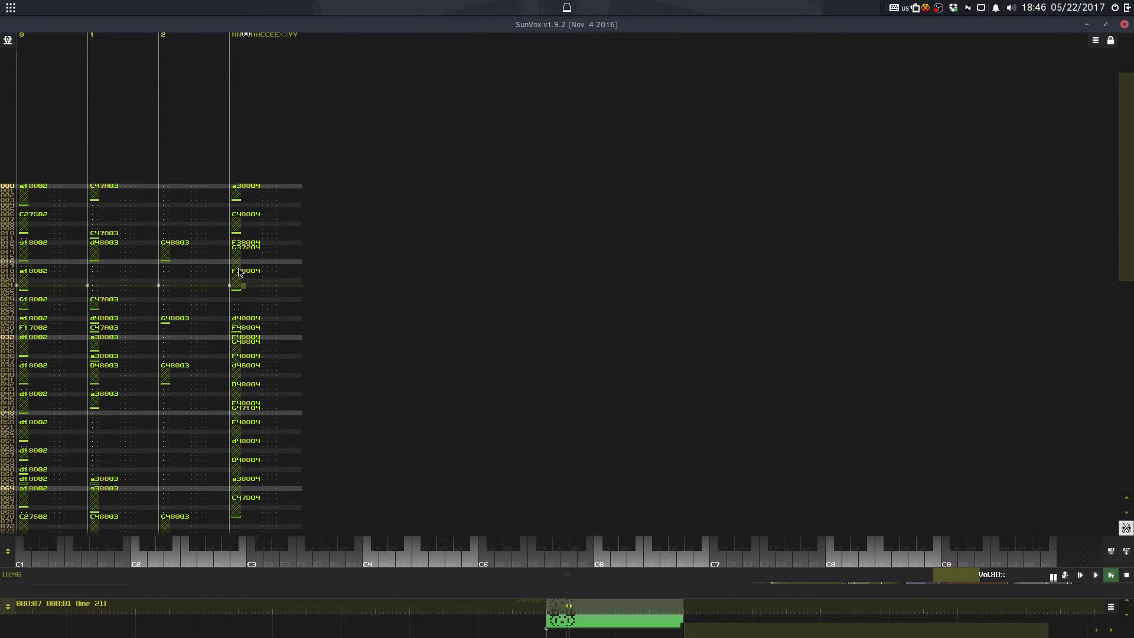
key("ctrl+z")
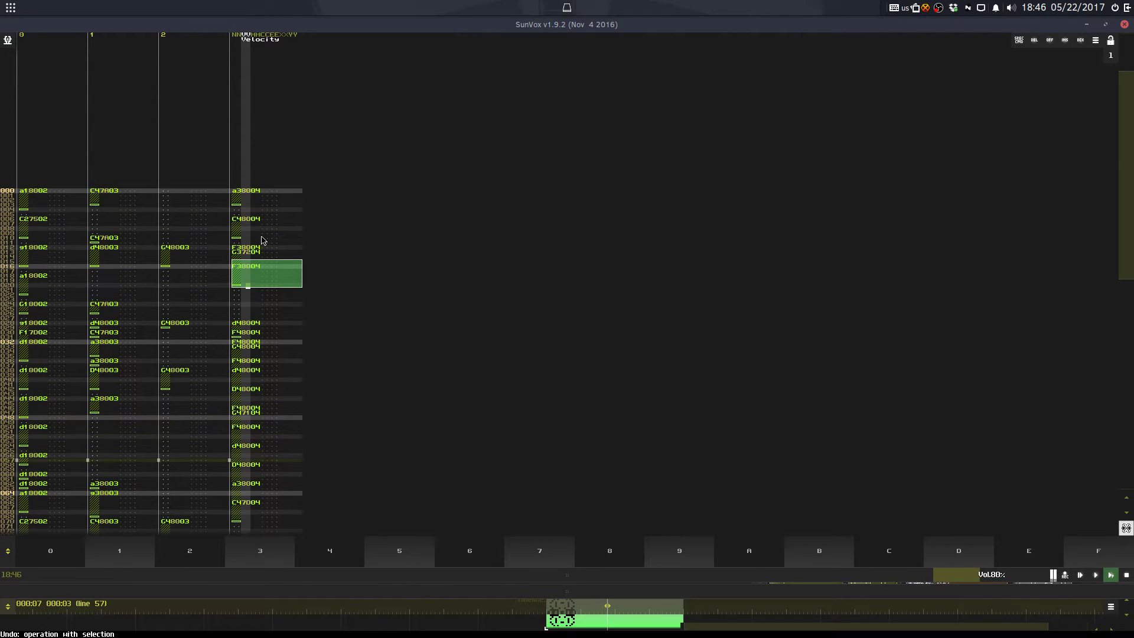
Step: Lengthen the F3 note at line 16 of track 3 by moving its note-off to line 22
key("Left")
key("Down")
key("Down")
key("Down")
key("F9")
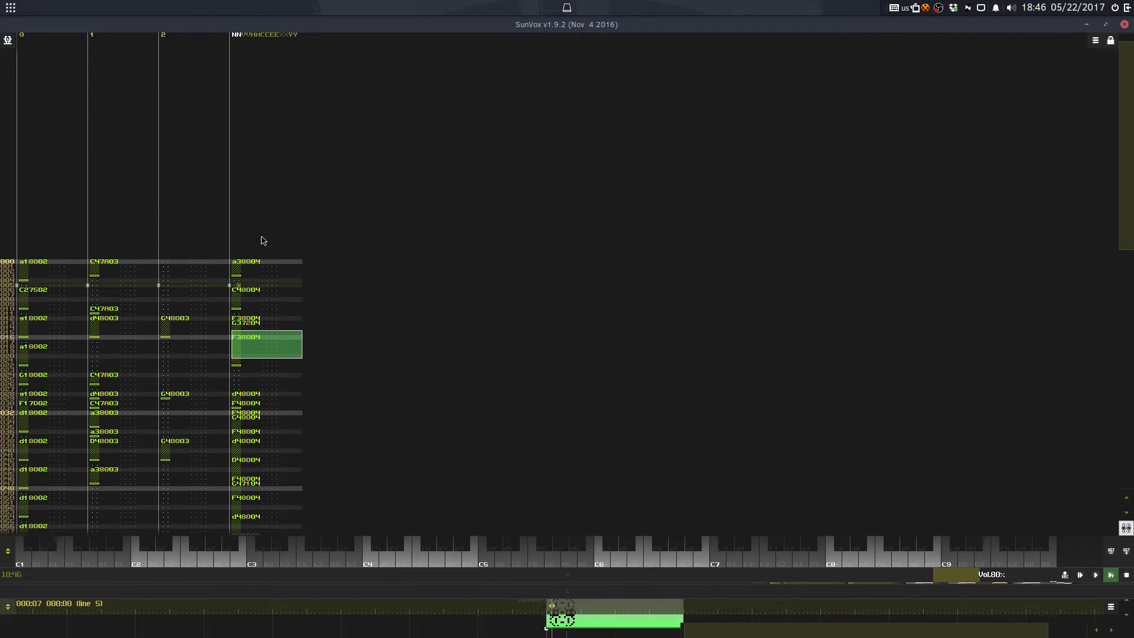
left_click(270, 331)
key("space")
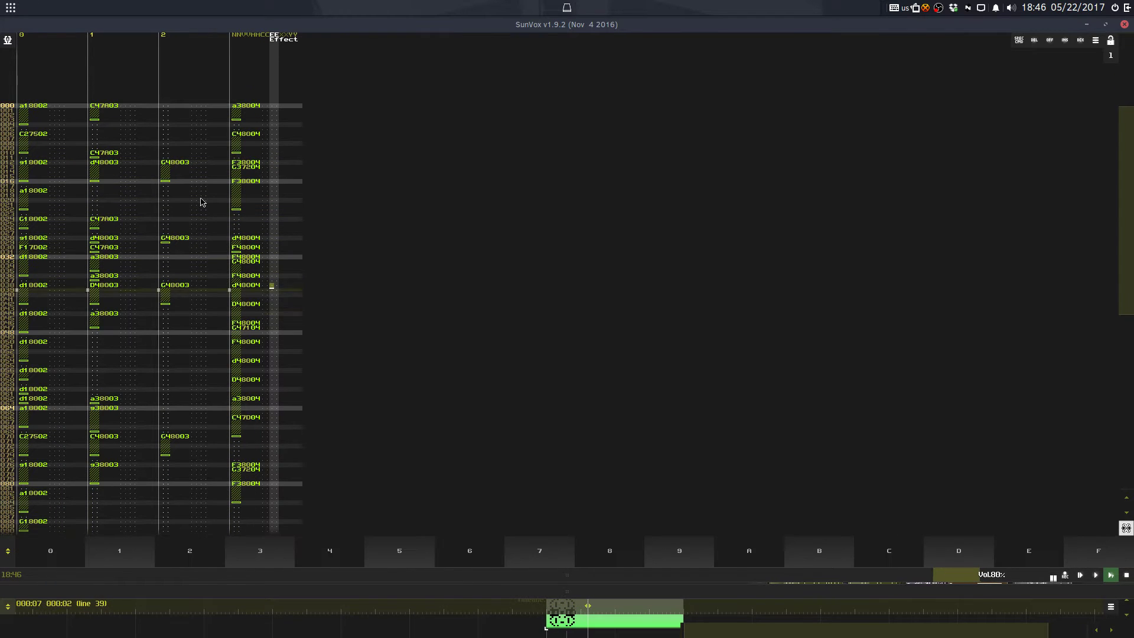
Step: Move the note-off at line 22 of track 3 down to line 24 and replay the pattern
left_click(241, 215)
key("Delete")
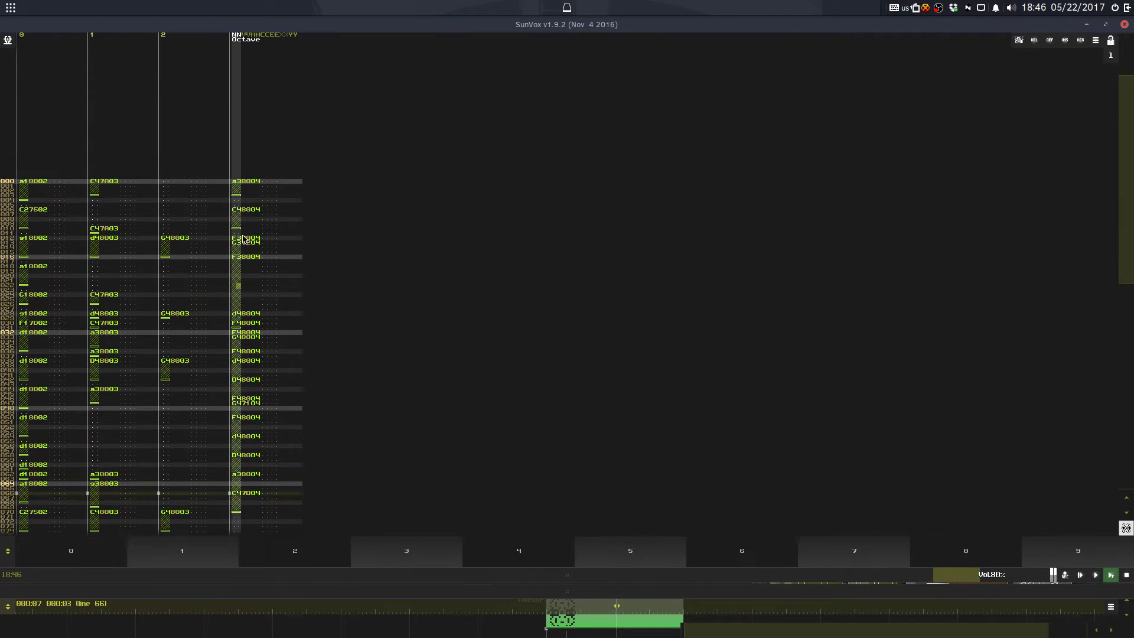
left_click(244, 294)
key("Caps_Lock")
key("F9")
Step: Enlarge the timeline area, save the song over the existing file and keep it playing
left_click_drag(629, 592, 627, 448)
key("ctrl+s")
left_click(495, 345)
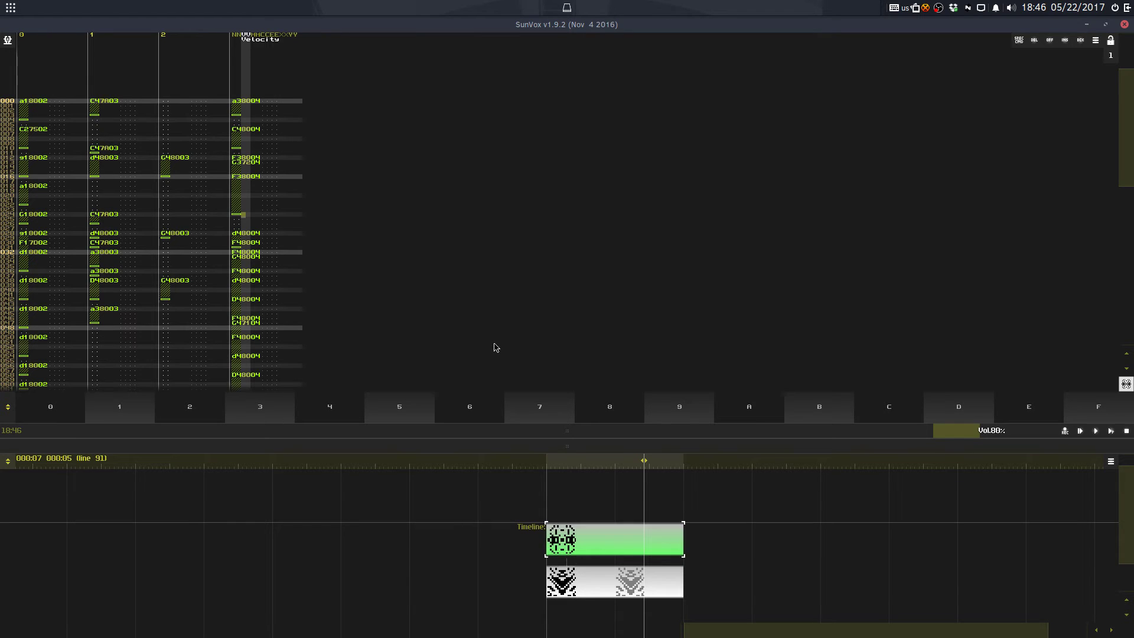
key("Return")
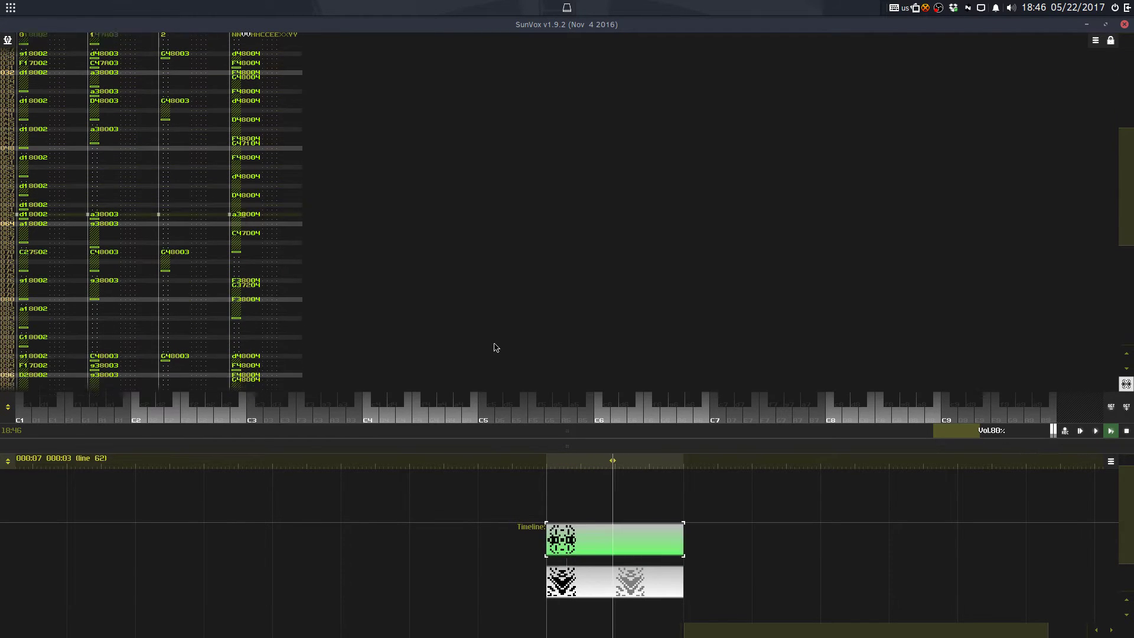
Step: Move the note-off at line 70 of track 3 to line 72, and replace the one at line 84 with a d3 note from line 88 to 91
left_click(256, 198)
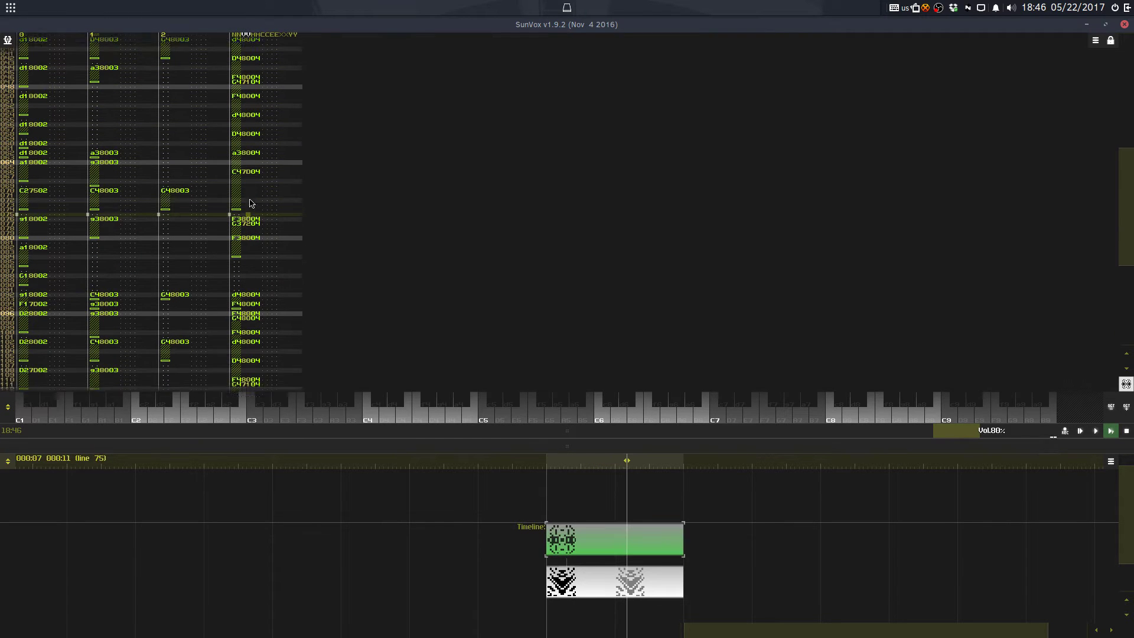
left_click_drag(245, 214, 244, 204)
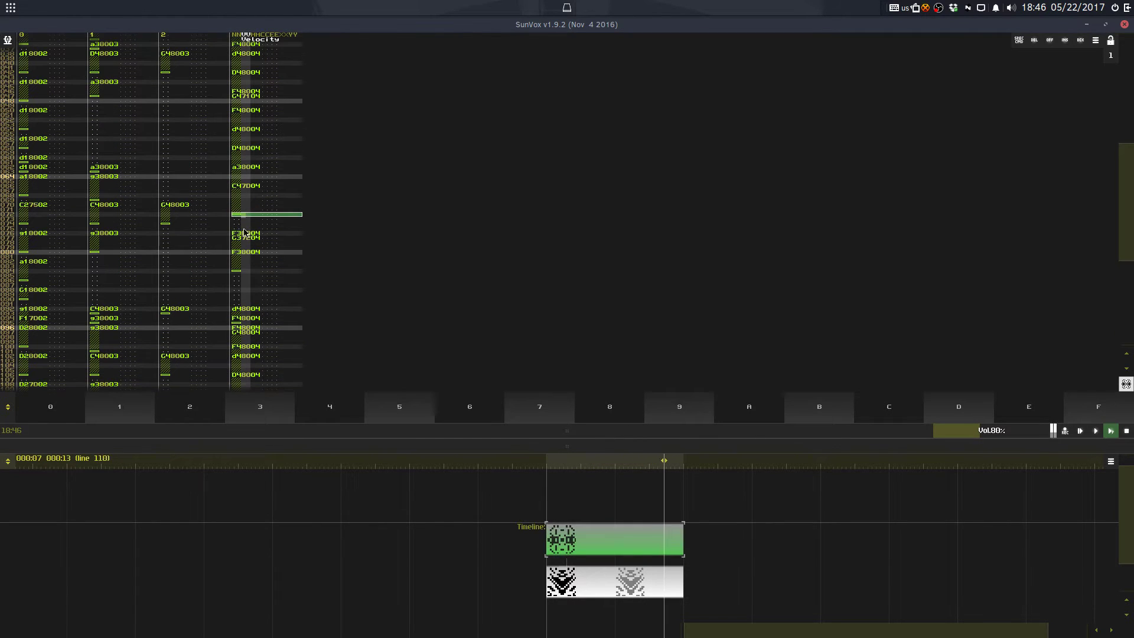
left_click(244, 272)
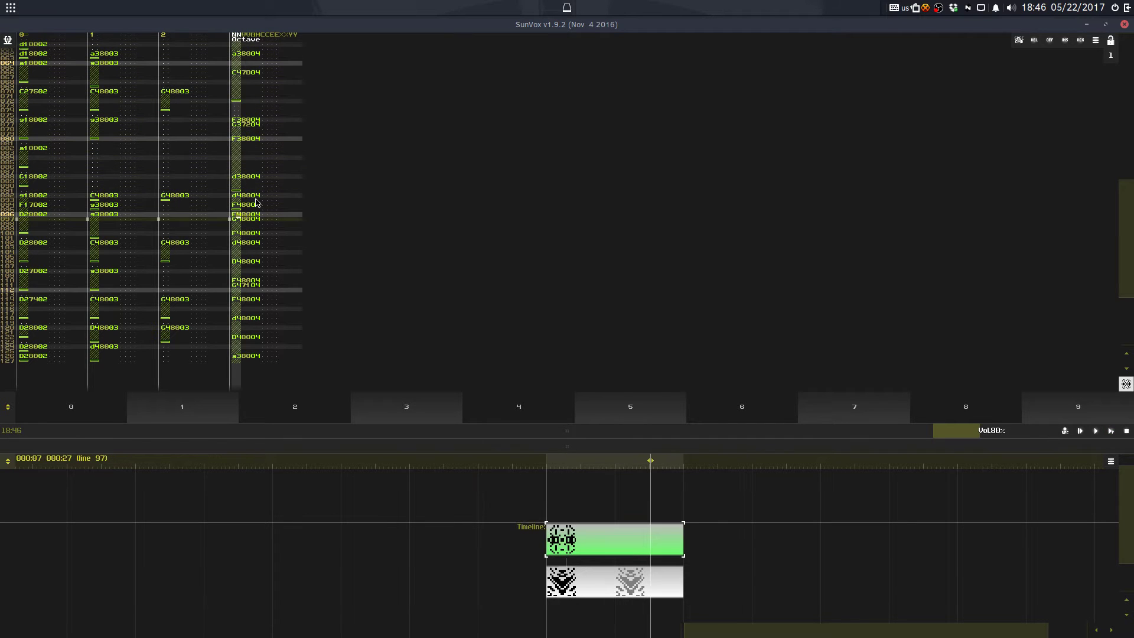
Step: Enter the notes g4, a4 and g4 at lines 96, 97 and 98 of track 3
key("space")
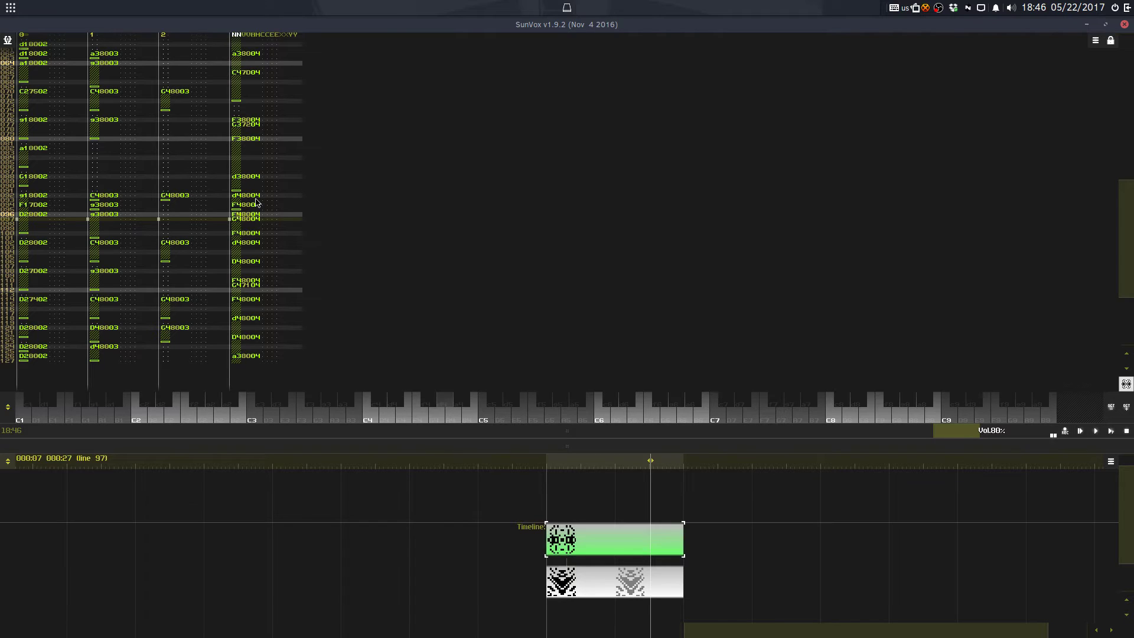
key("space")
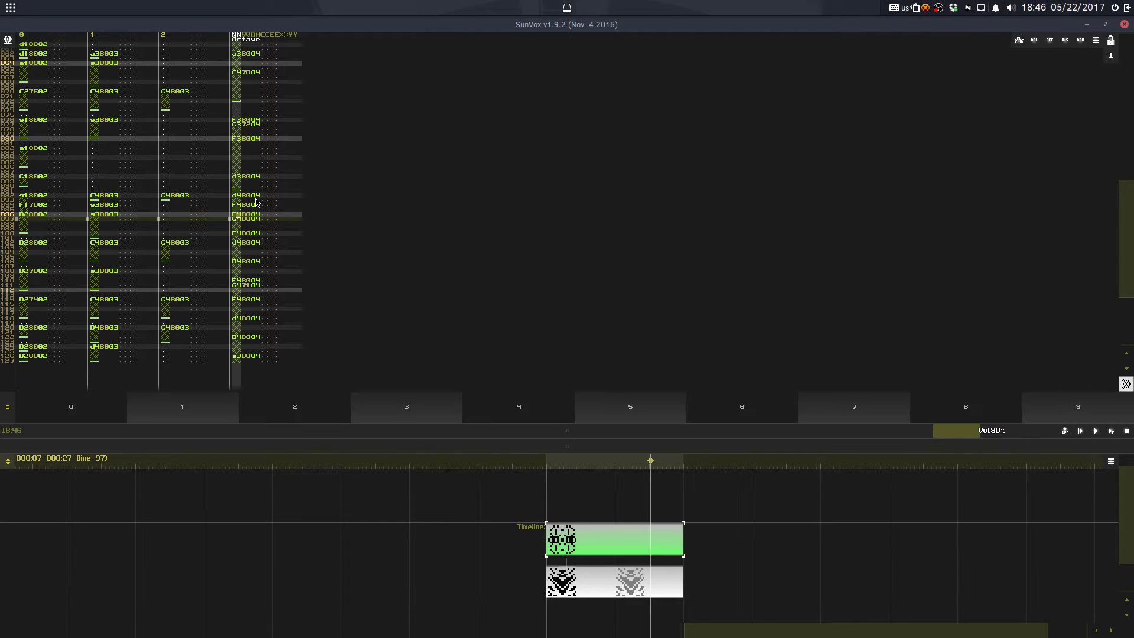
key("h")
key("j")
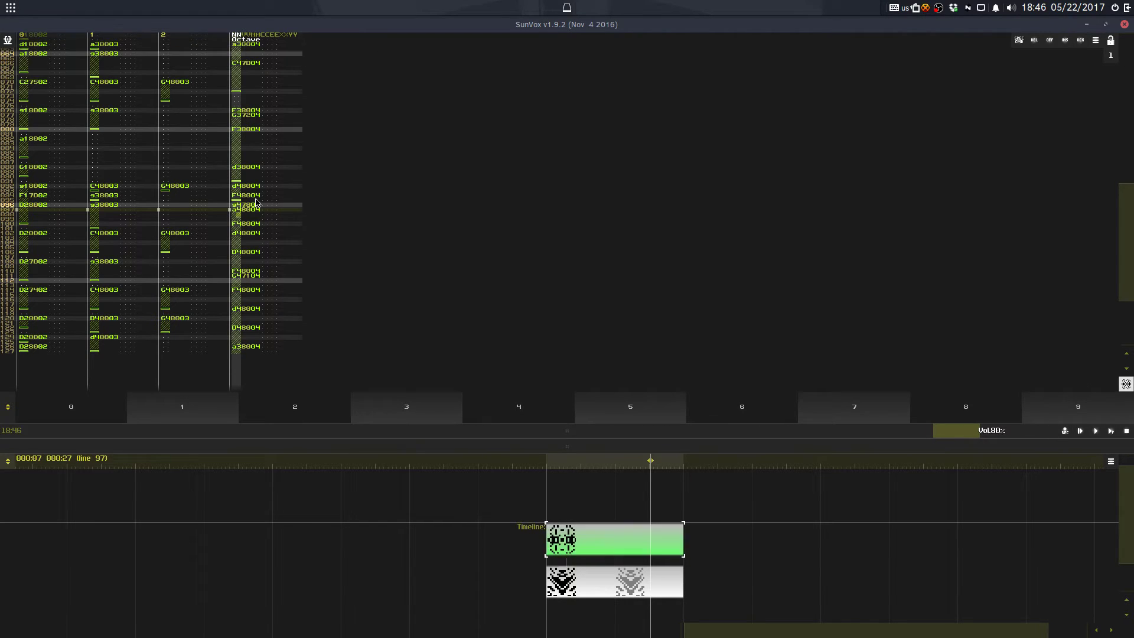
key("h")
Step: Enter the notes G4, F4, G4, F4 and d4 at lines 100, 102, 104, 106 and 108 of track 3
key("Down")
key("b")
key("Down")
key("v")
key("Down")
key("b")
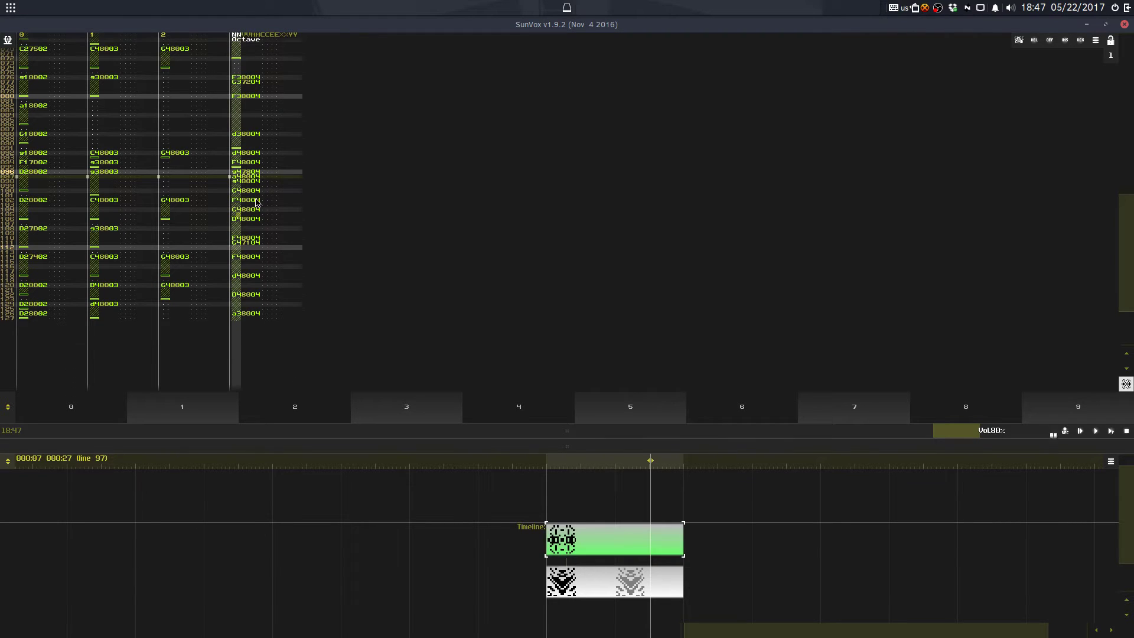
key("Down")
key("v")
key("Down")
key("d")
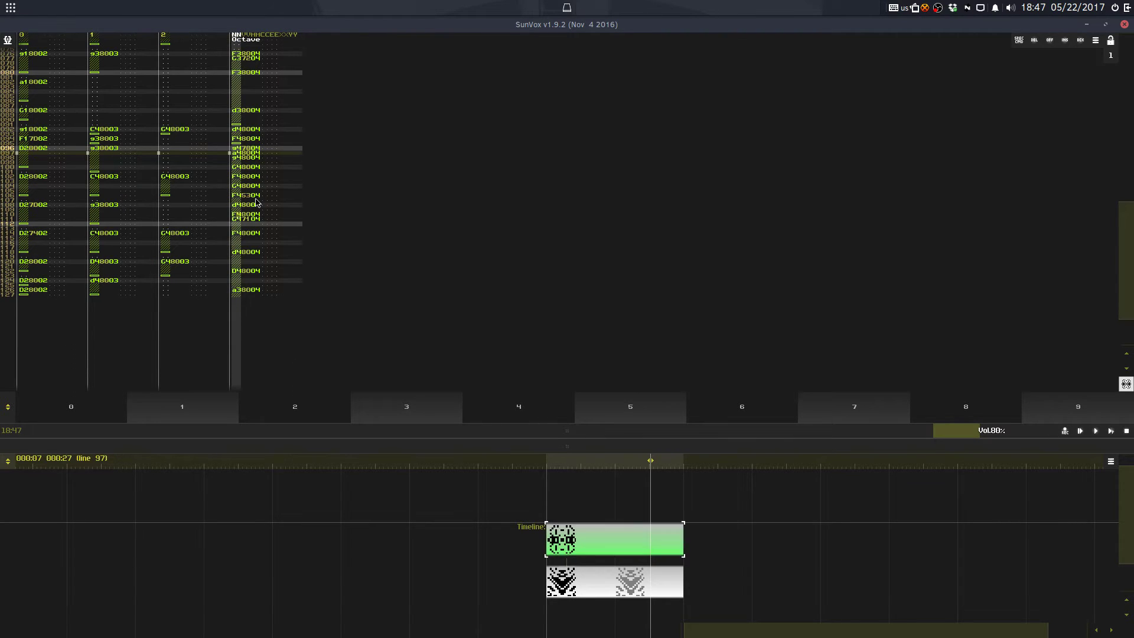
Step: Enter the notes G4, g4, G4 and F4 at lines 110, 111, 114 and 118 of track 3
key("Down")
key("z")
key("h")
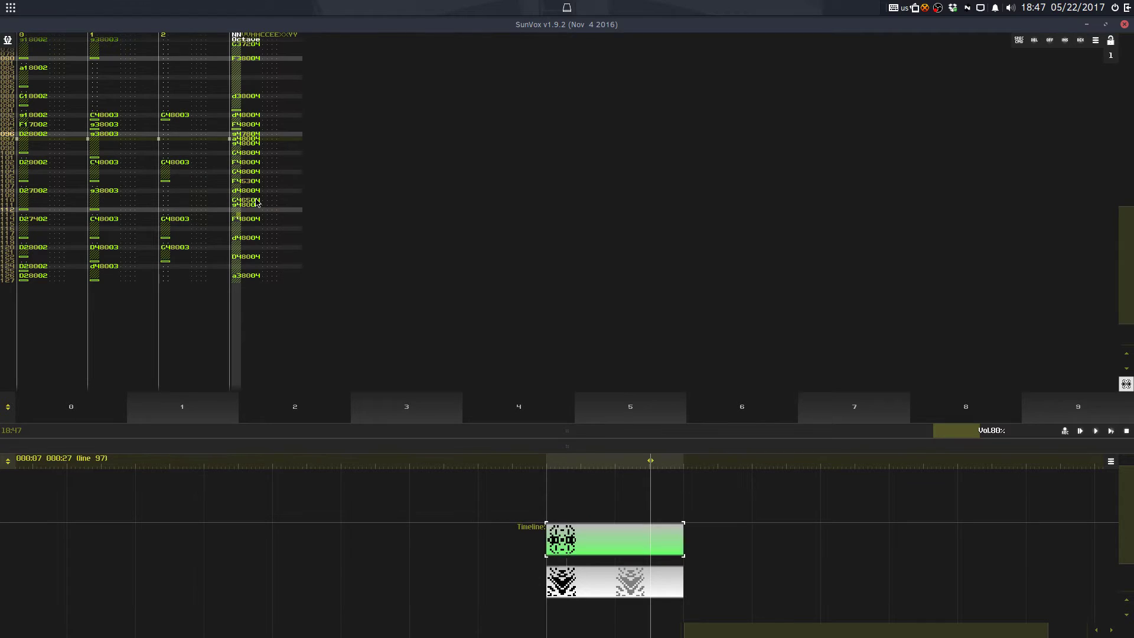
key("Down")
key("b")
key("Down")
key("Down")
key("Down")
key("v")
key("Down")
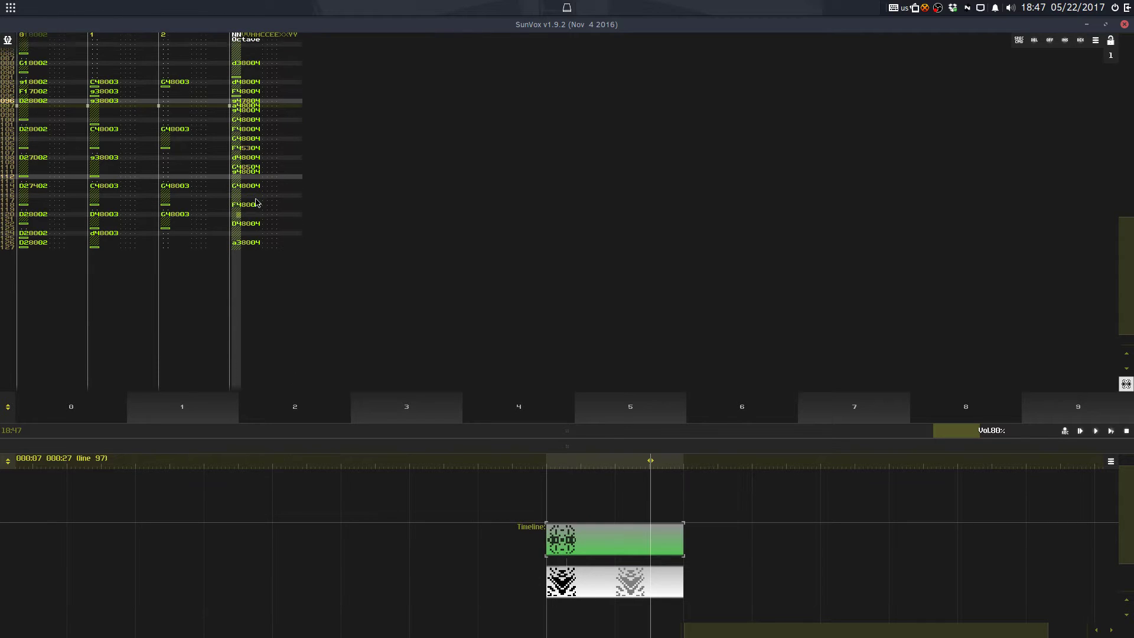
Step: Enter the notes d4, F4 and d4 at lines 122, 124 and 126 of track 3 and replay the song
key("Down")
key("Down")
key("d")
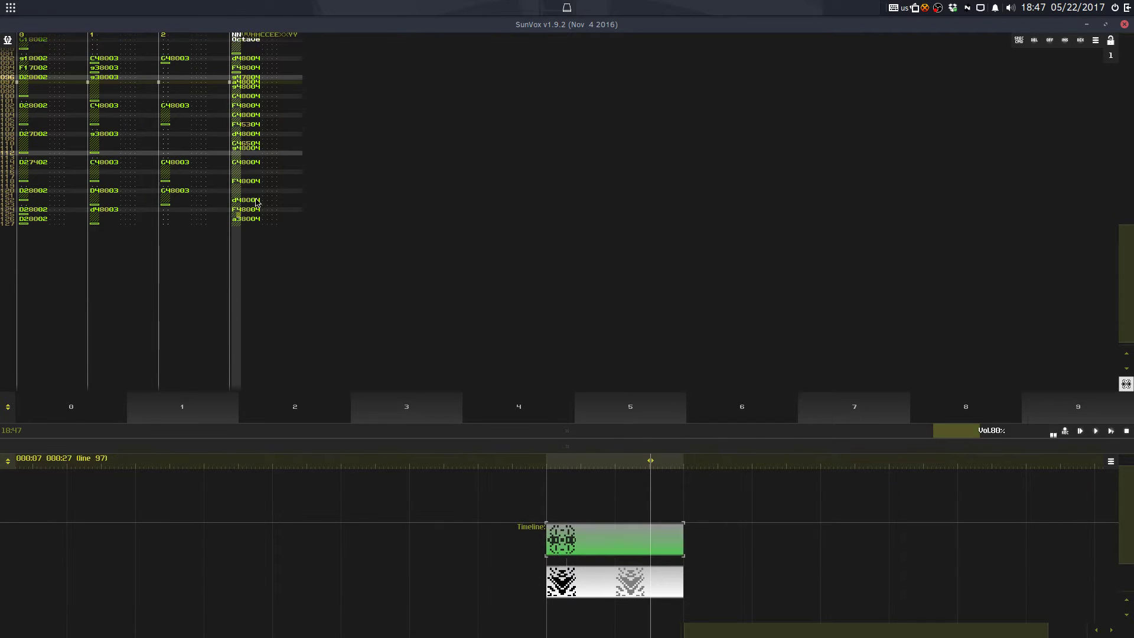
key("Down")
key("Down")
key("d")
key("space")
key("F9")
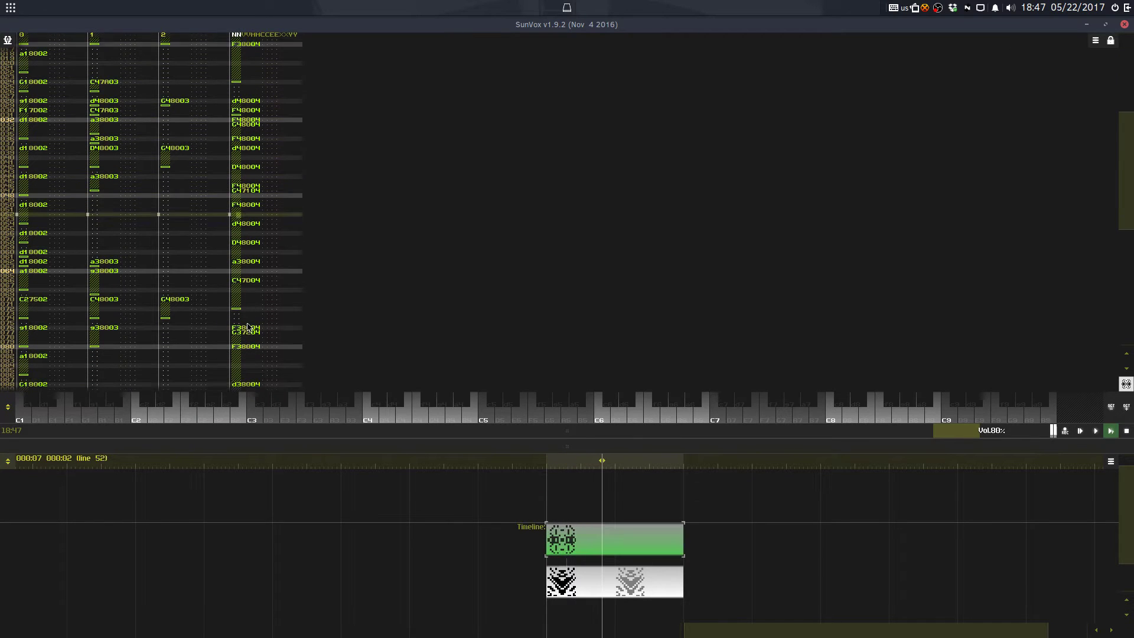
Step: Move the C4 note at line 66 of track 3 to line 68 and its note-off to line 74
left_click(246, 171)
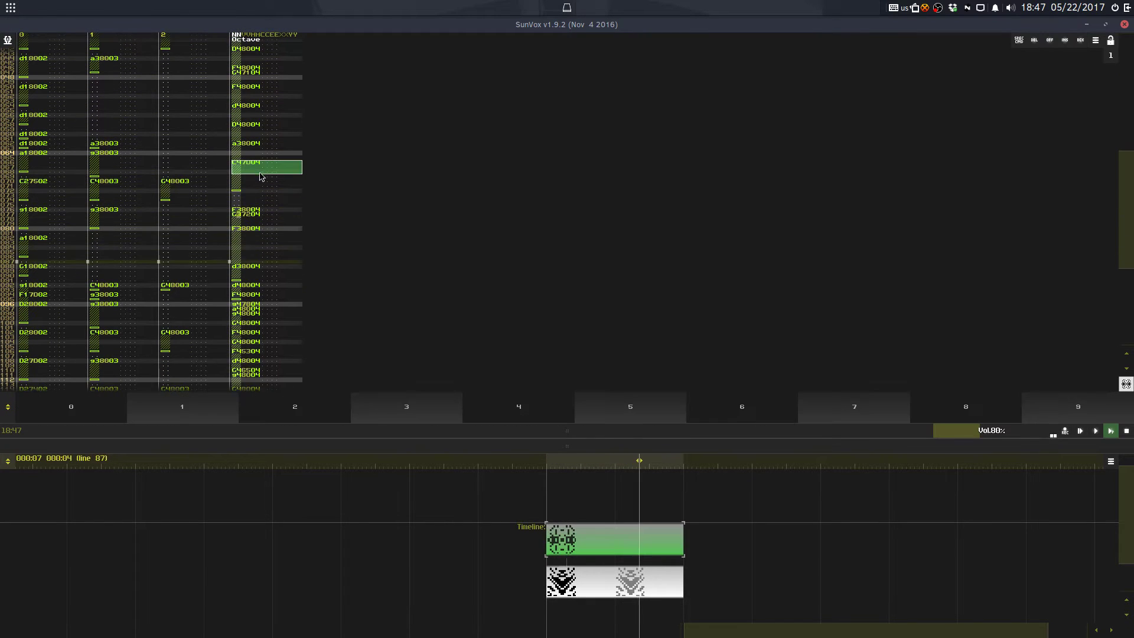
left_click_drag(262, 176, 248, 212)
left_click(248, 200)
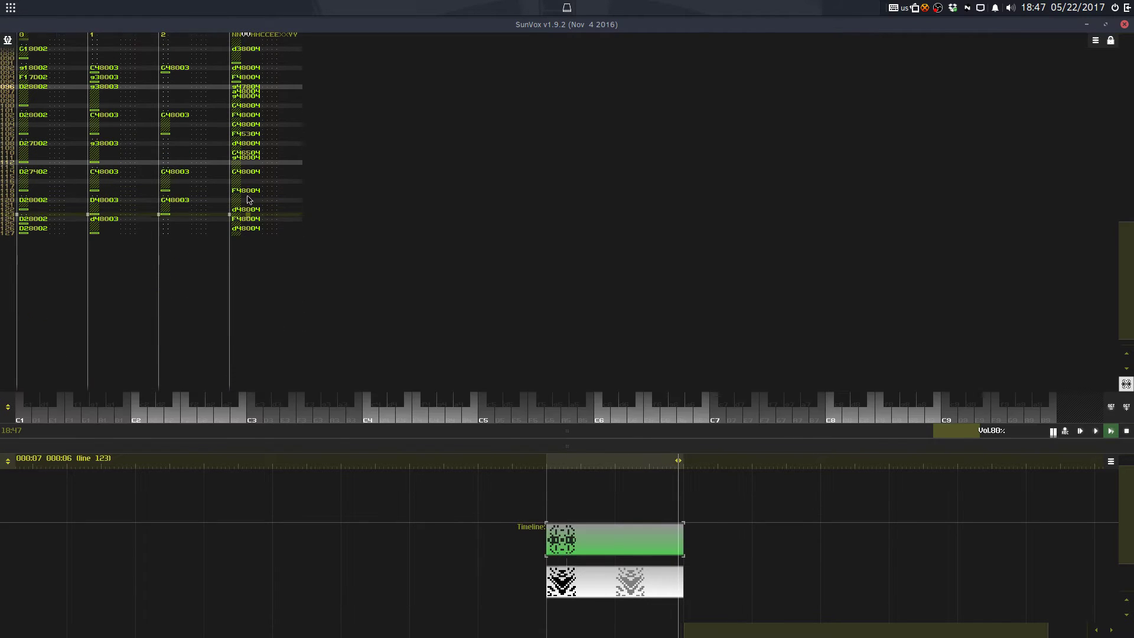
left_click(246, 177)
left_click(246, 103)
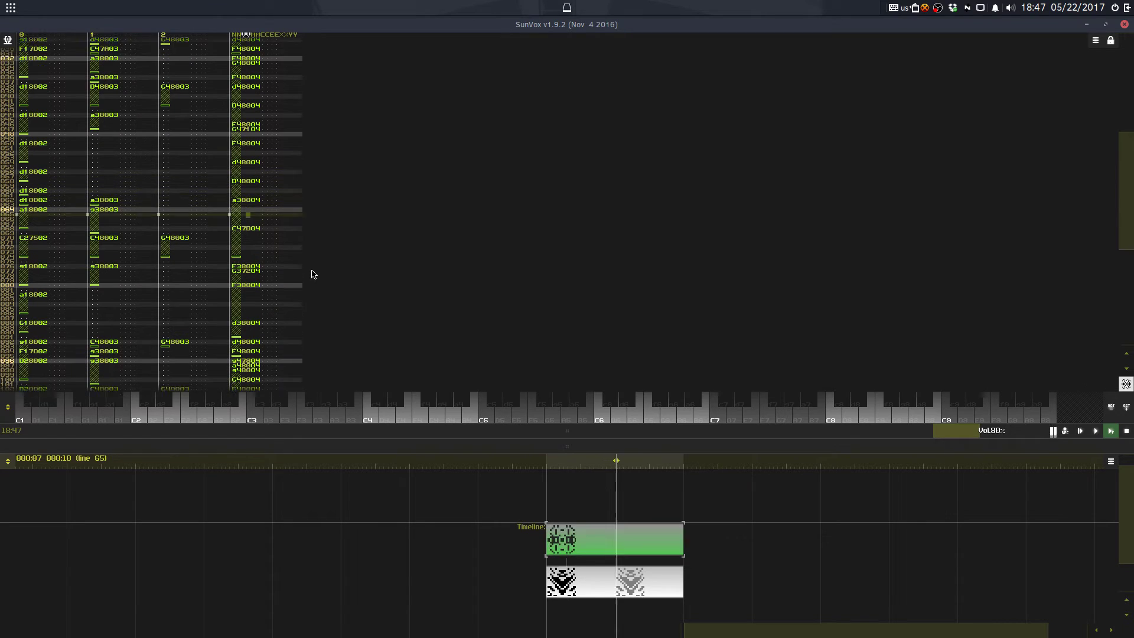
left_click(248, 163)
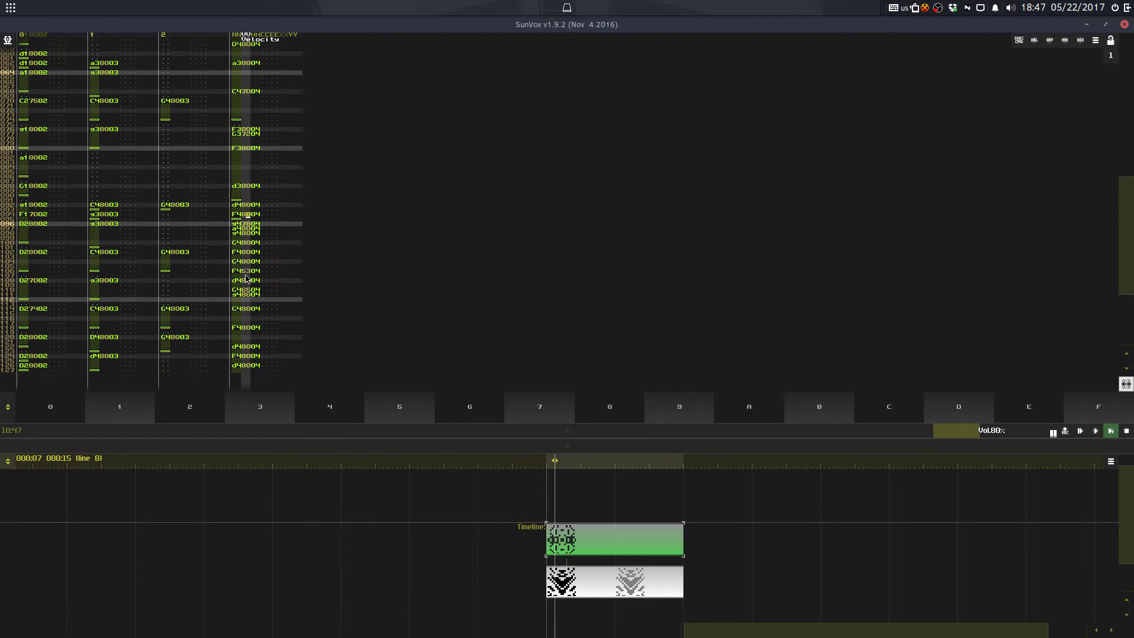
Step: Move the F4 note at line 124 of track 3 to line 126, replacing the d4, and move the C4 note at line 68 to line 70
left_click_drag(254, 362, 246, 220)
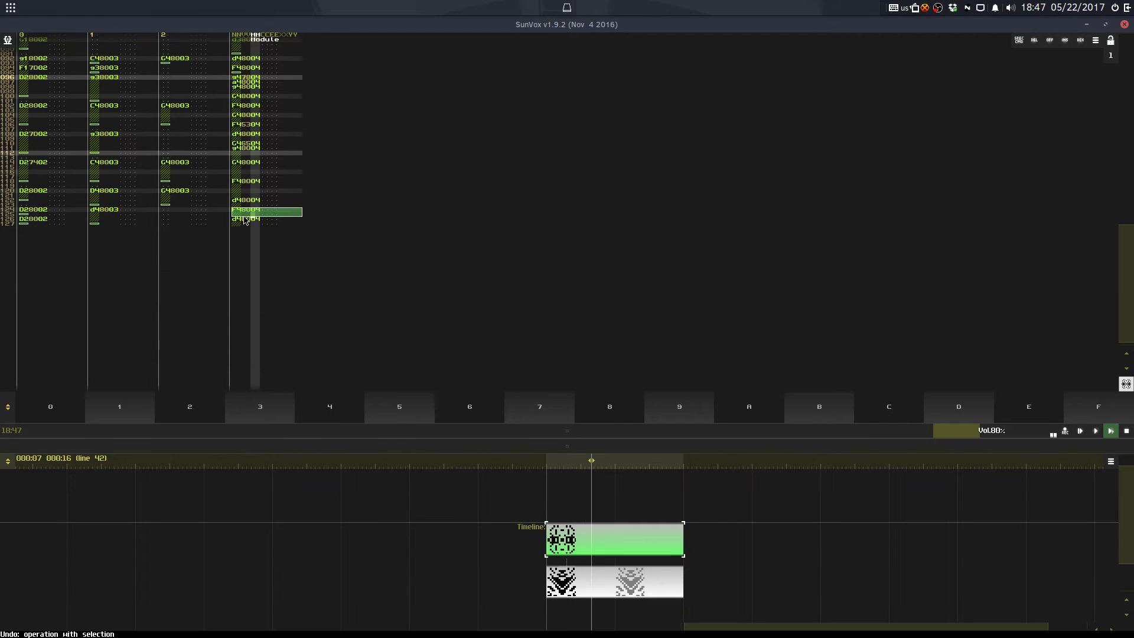
key("space")
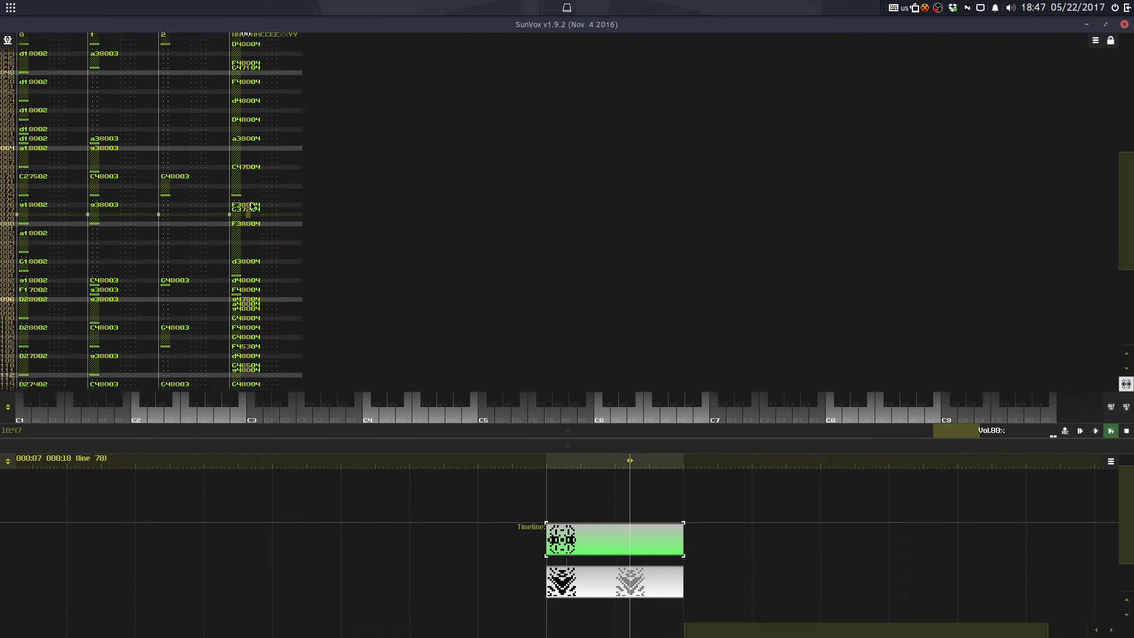
left_click(247, 160)
key("Down")
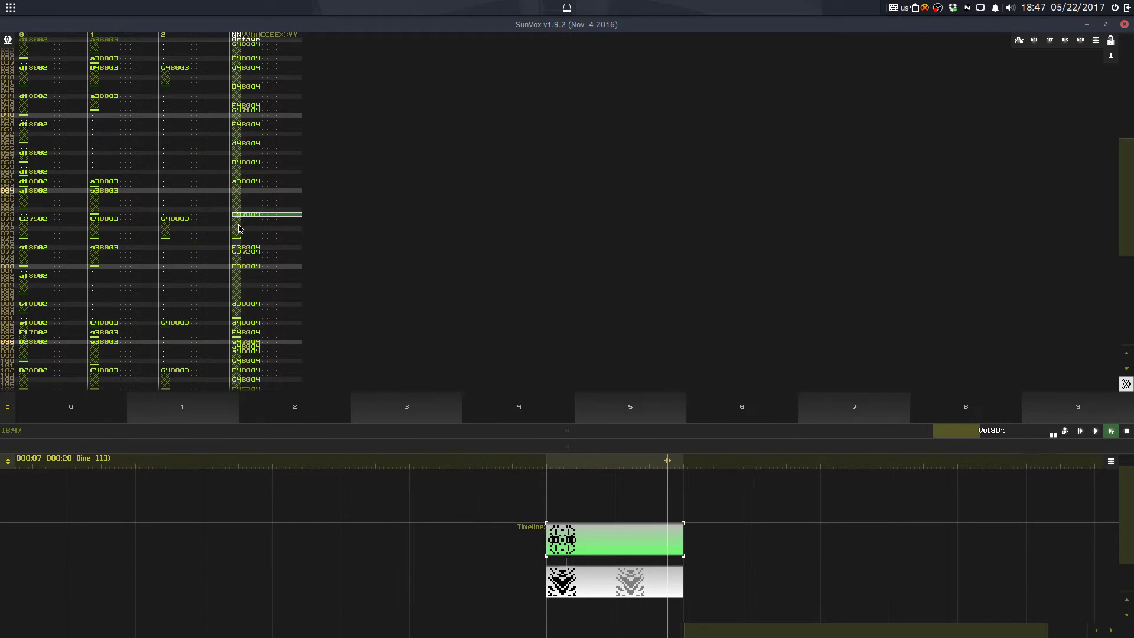
key("ctrl+z")
left_click(237, 219)
left_click(244, 234)
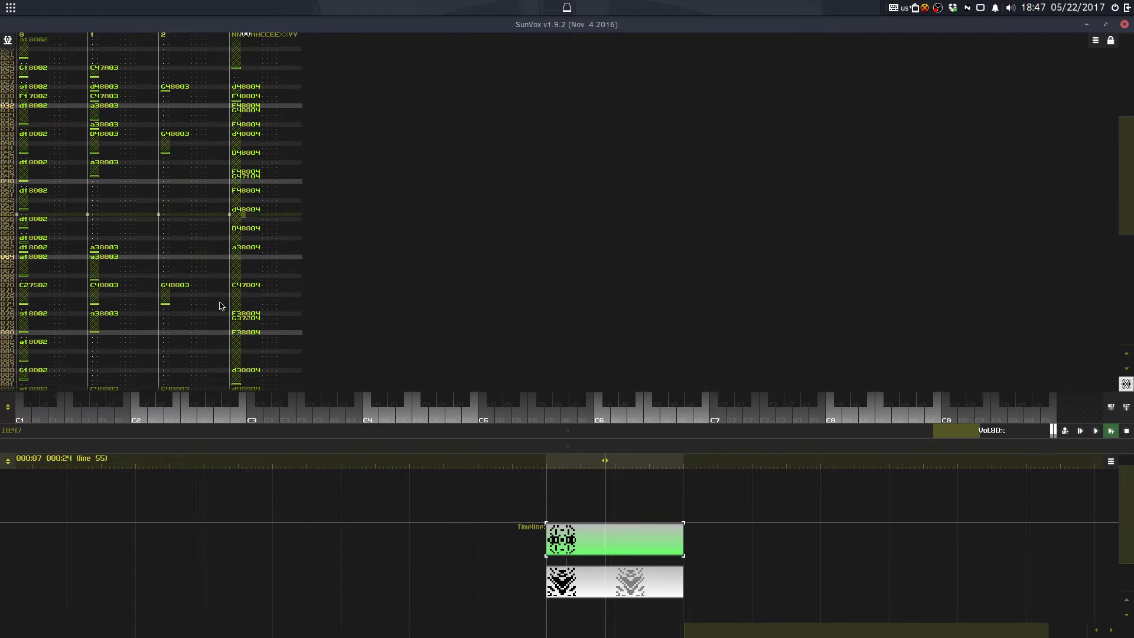
Step: Lower the Volume of Analog generator 04 slightly and return to the enlarged pattern view
left_click_drag(467, 404, 464, 160)
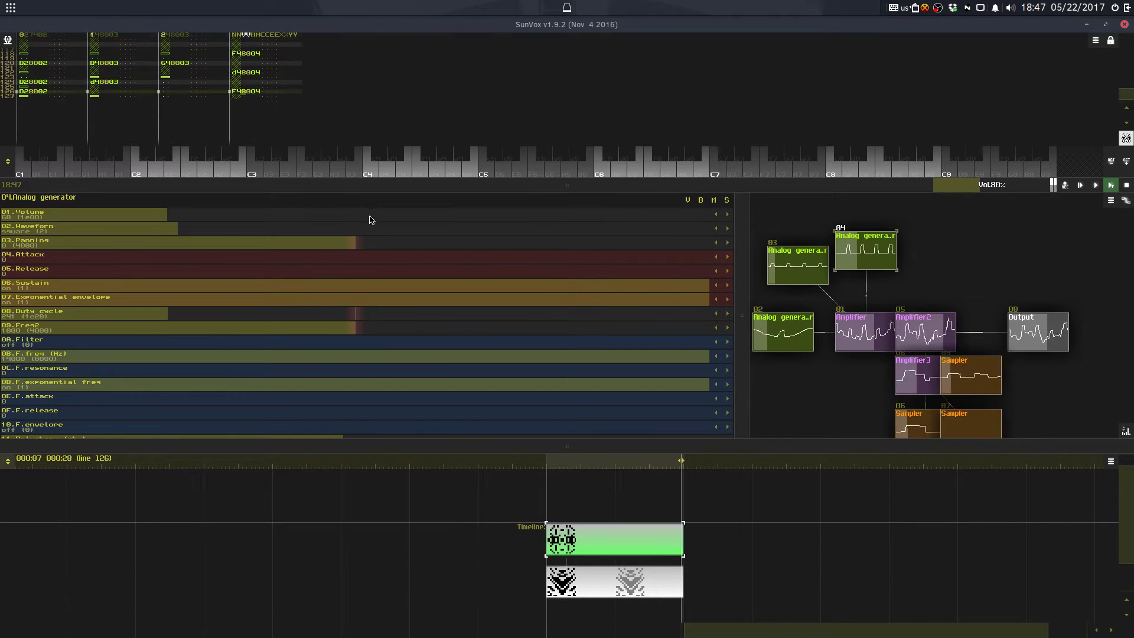
left_click_drag(366, 216, 329, 405)
Step: Add an F2 note at line 74 of track 3 and save the song over the existing file
left_click(239, 164)
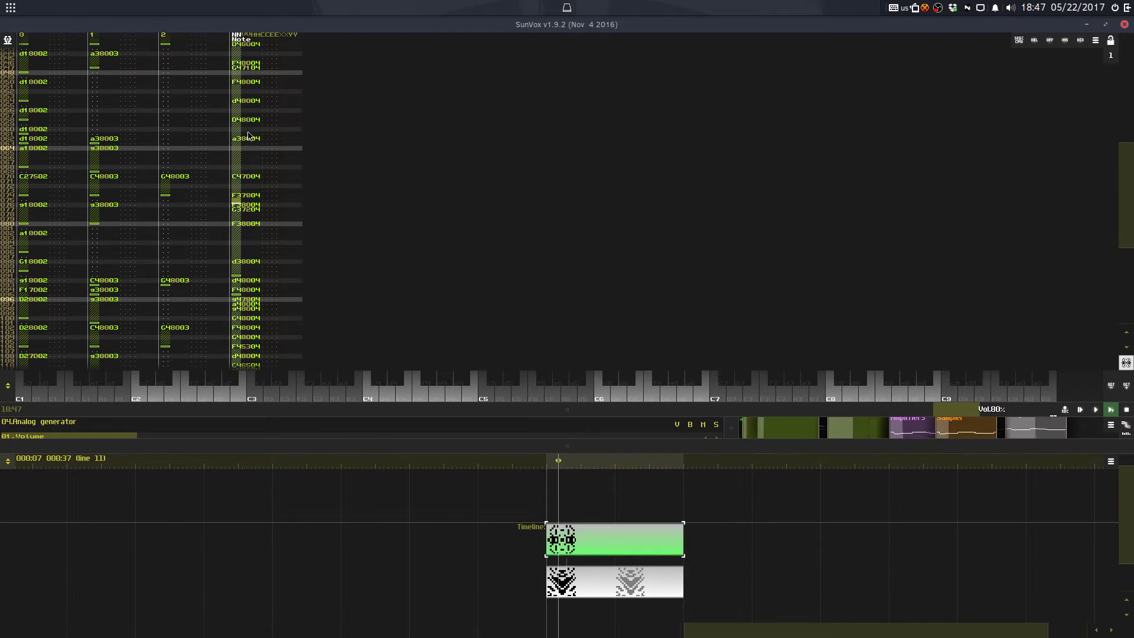
key("Right")
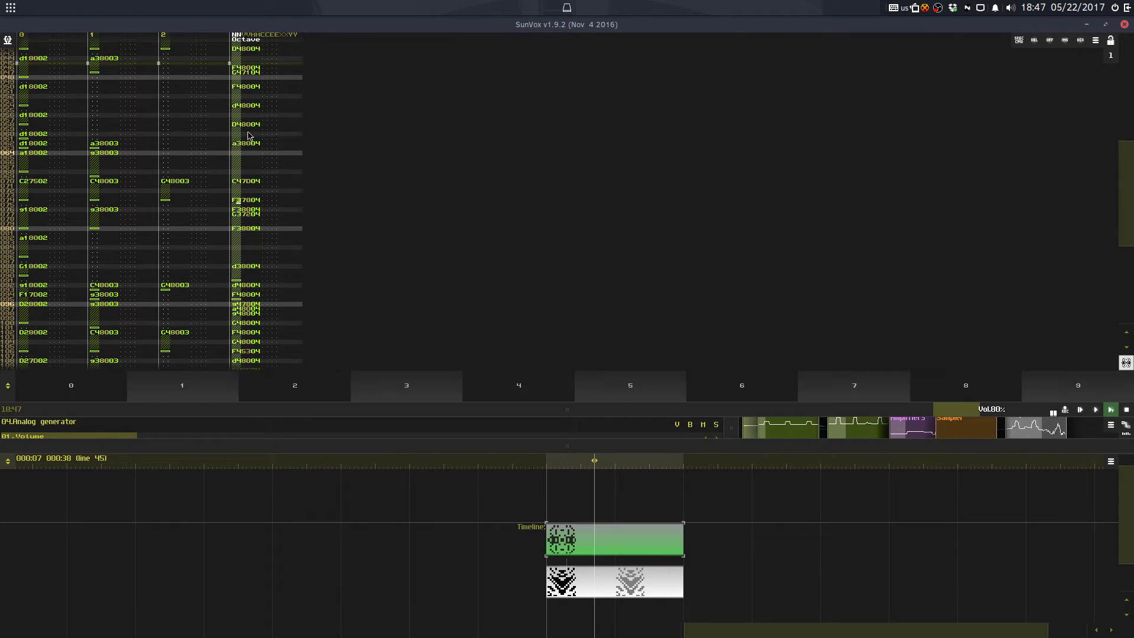
key("Up")
key("Caps_Lock")
type("2")
key("Caps_Lock")
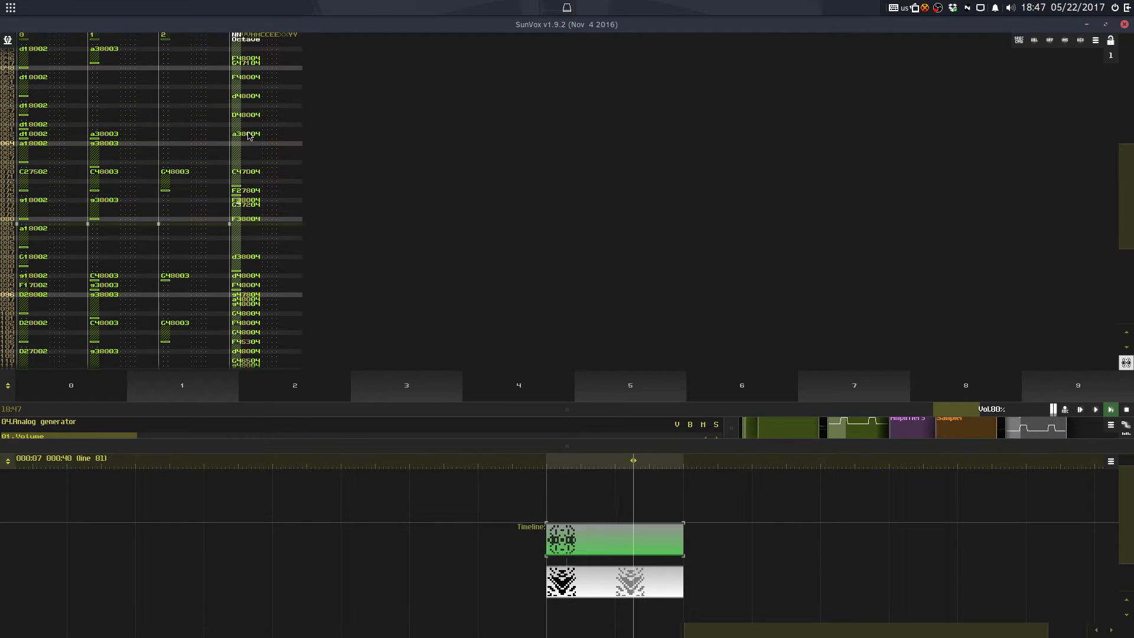
left_click(242, 224)
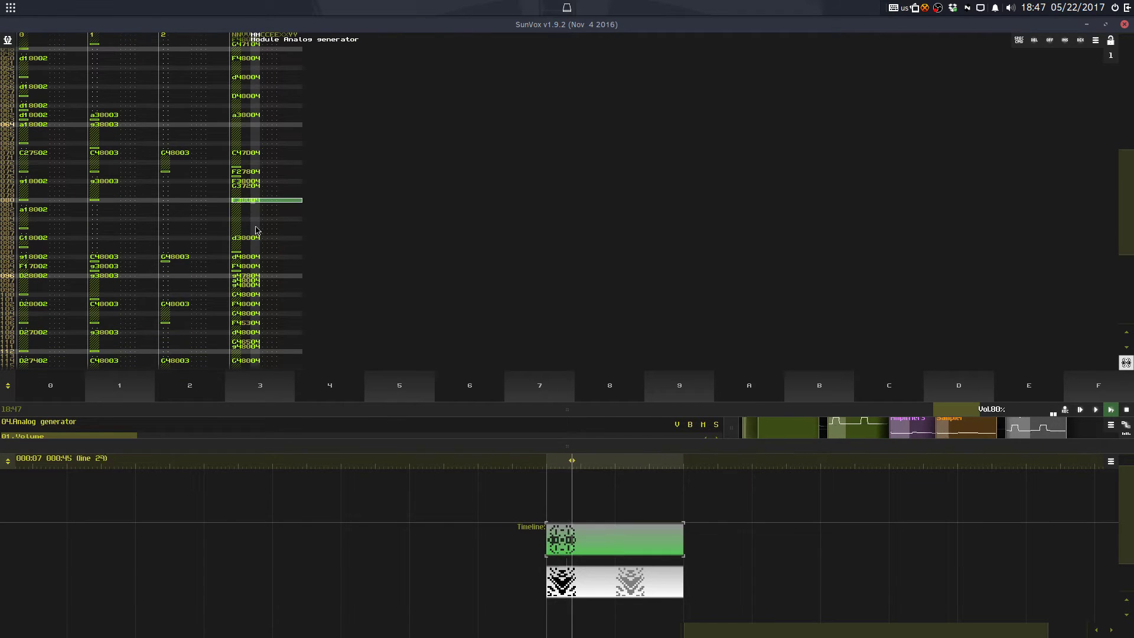
key("ctrl+s")
left_click(495, 344)
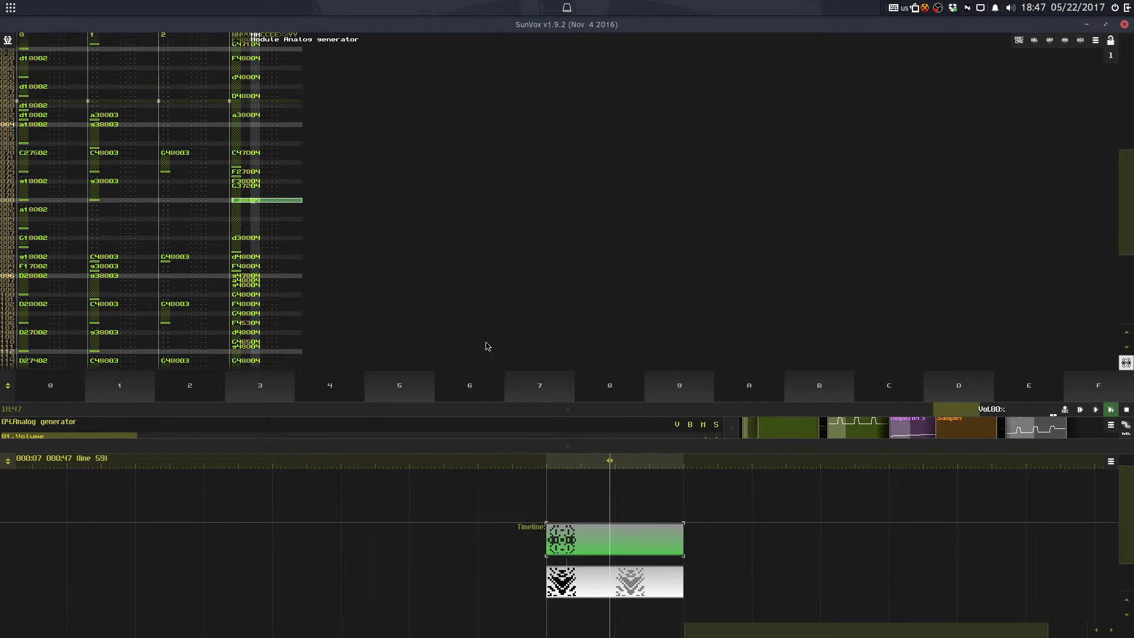
Step: Enlarge the pattern editor and save the song over StreaminLava.sunvox
left_click_drag(561, 408, 577, 171)
left_click_drag(439, 206, 400, 466)
key("ctrl+s")
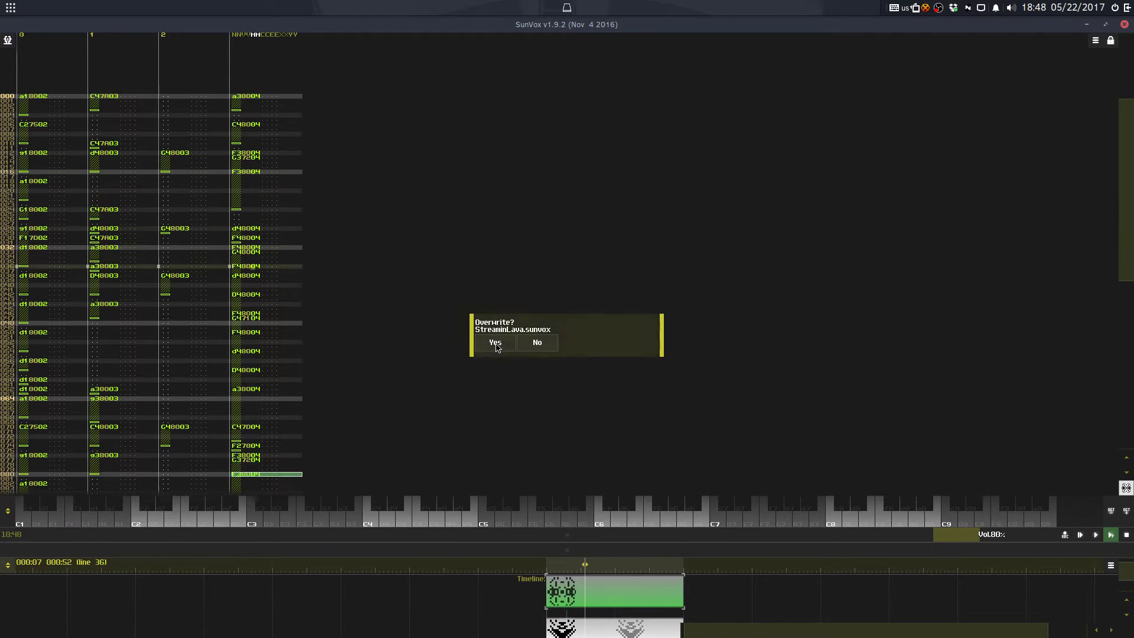
left_click(495, 344)
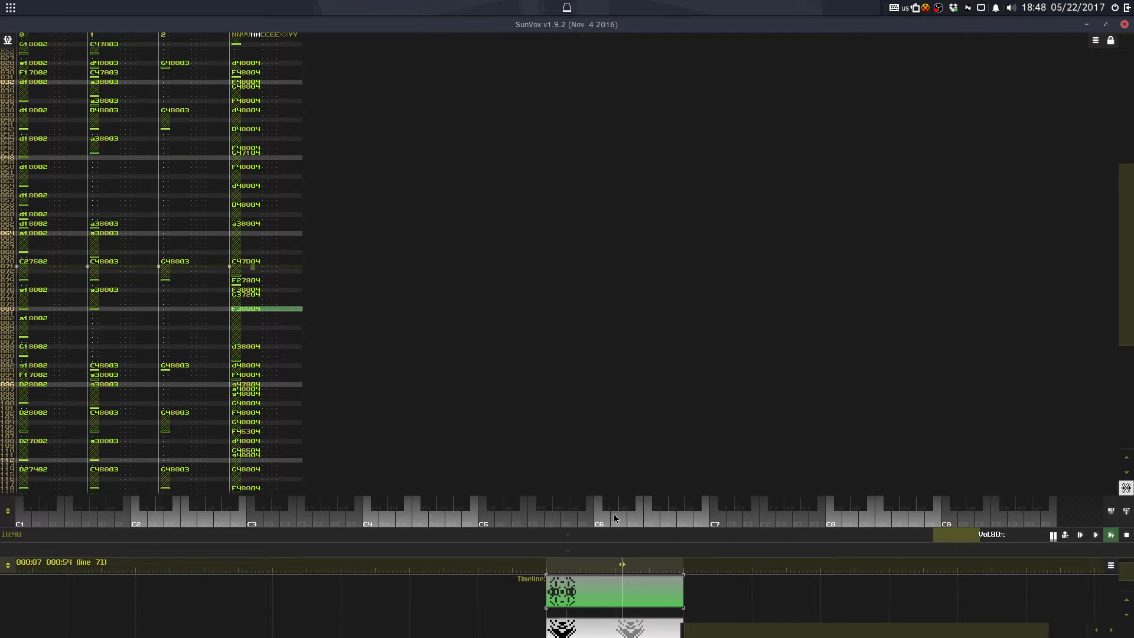
Step: Re-enter the g4 note at line 96 of track 3 with velocity 80 and clear the note at line 98
key("space")
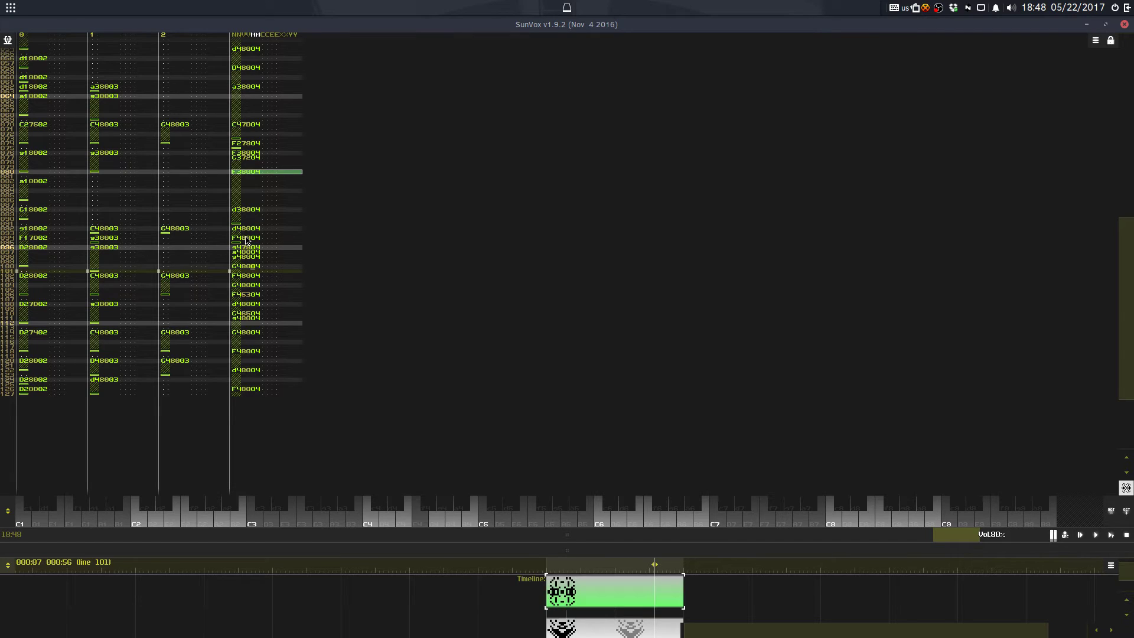
key("space")
left_click_drag(266, 190, 215, 190)
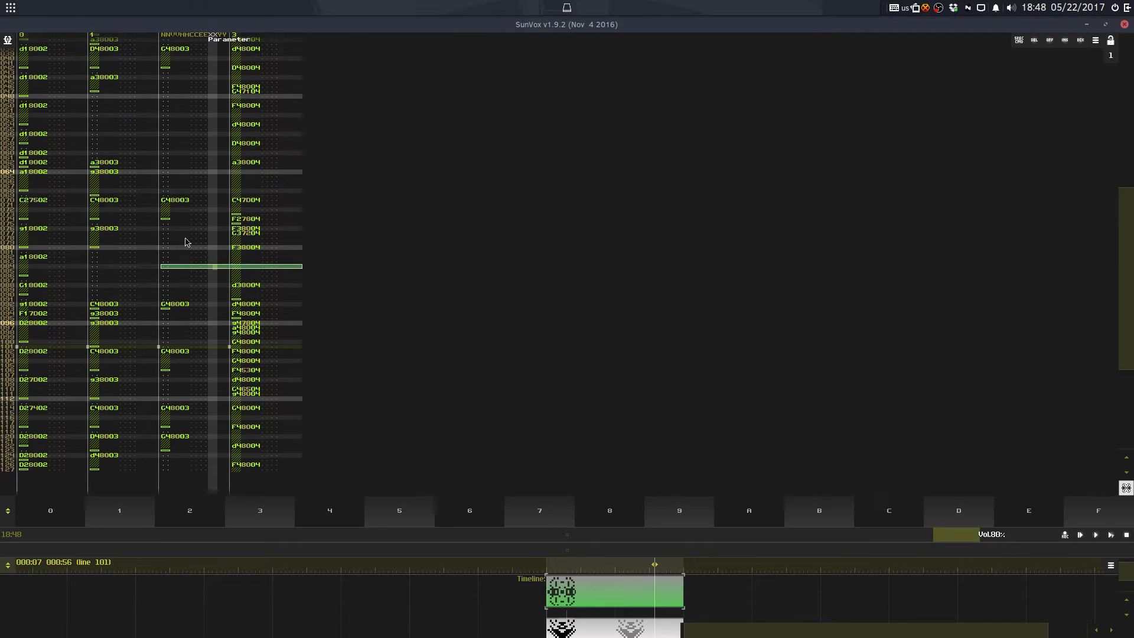
left_click(239, 322)
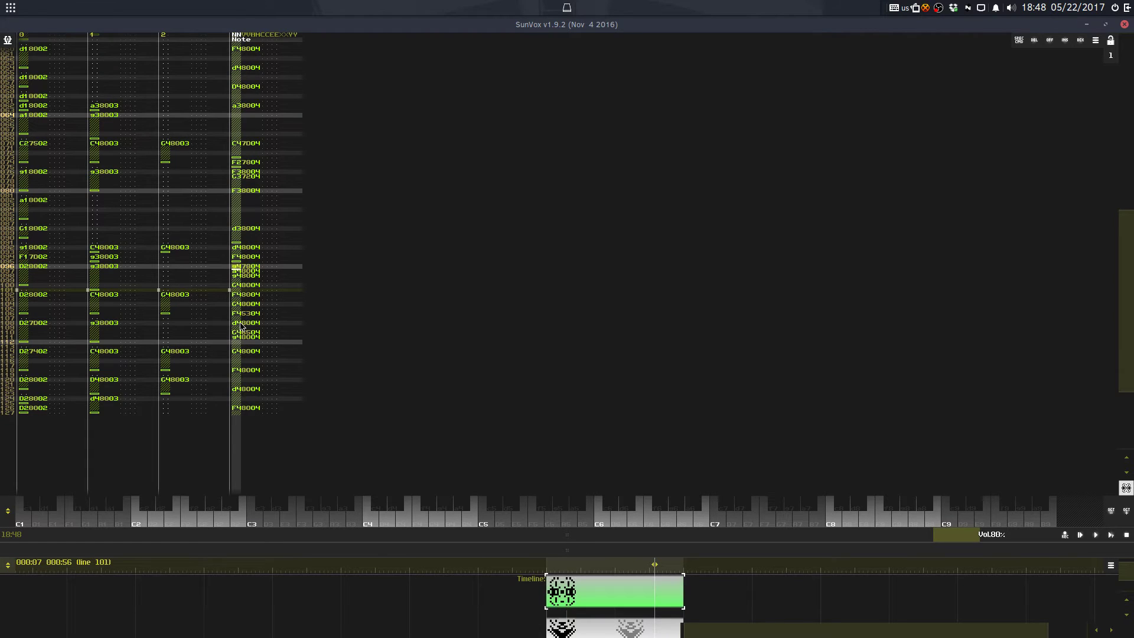
scroll(241, 326, "down", 1)
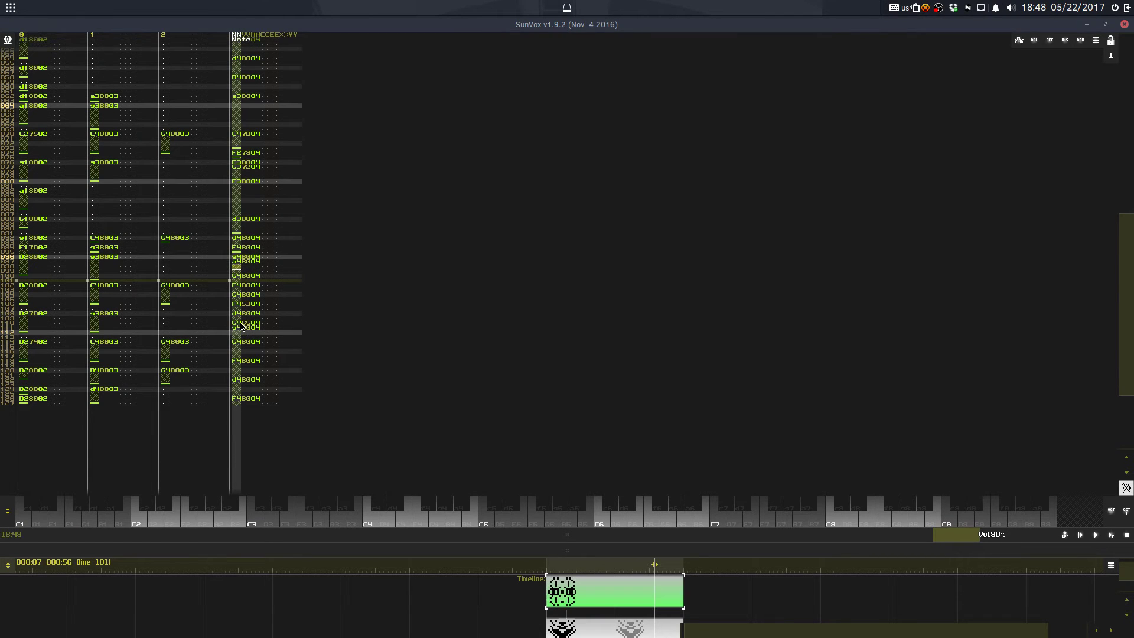
key("space")
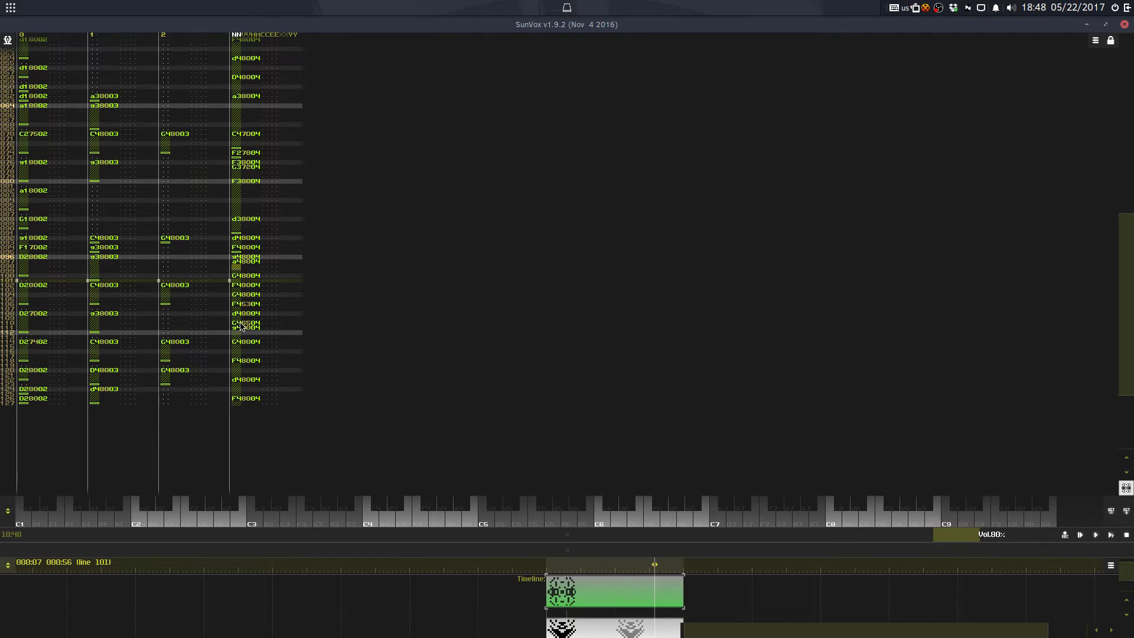
left_click(241, 325)
key("space")
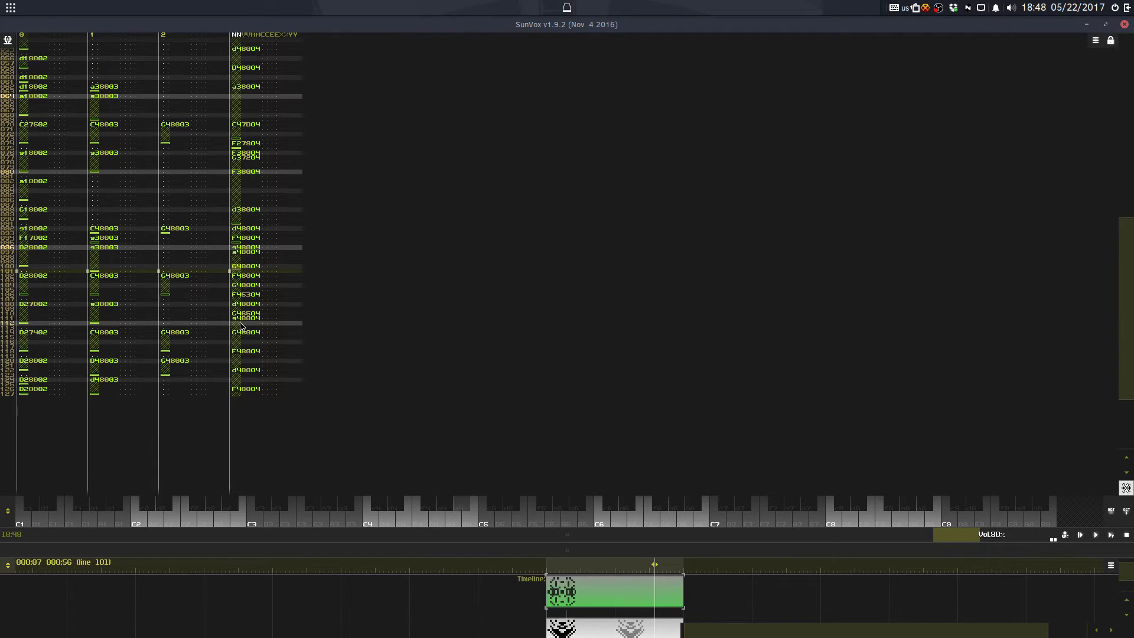
Step: Enter g4, G4, F4, d4, F4 and F4 on every second line of track 3 from 100 to 110, with G4 at line 111
left_click(241, 325)
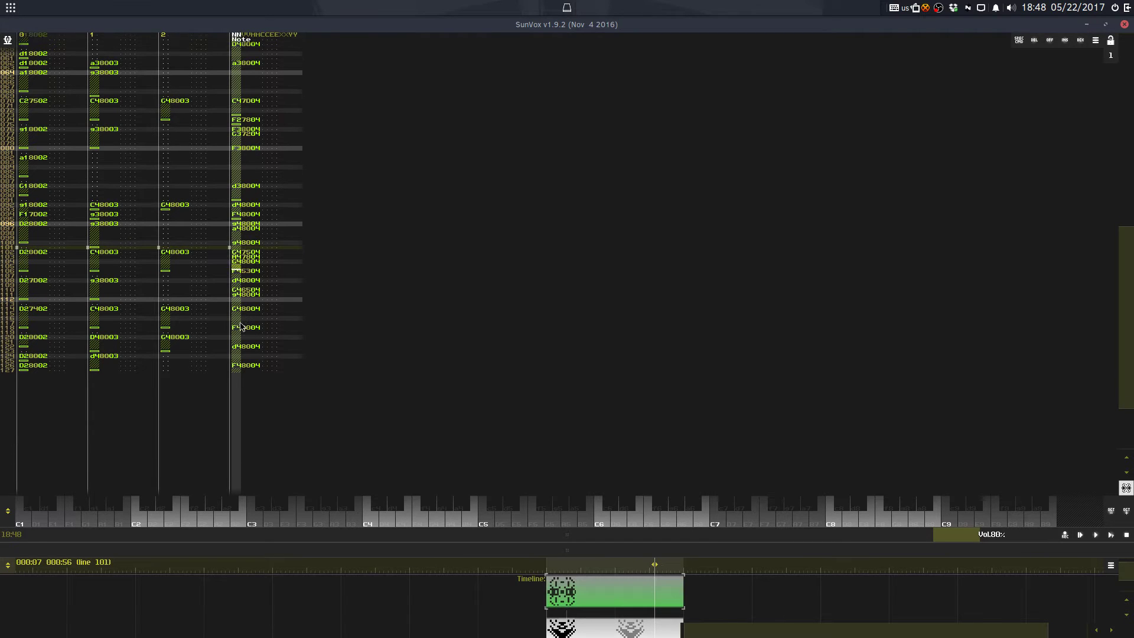
key("Delete")
key("v")
key("Down")
key("d")
key("Down")
key("v")
key("Down")
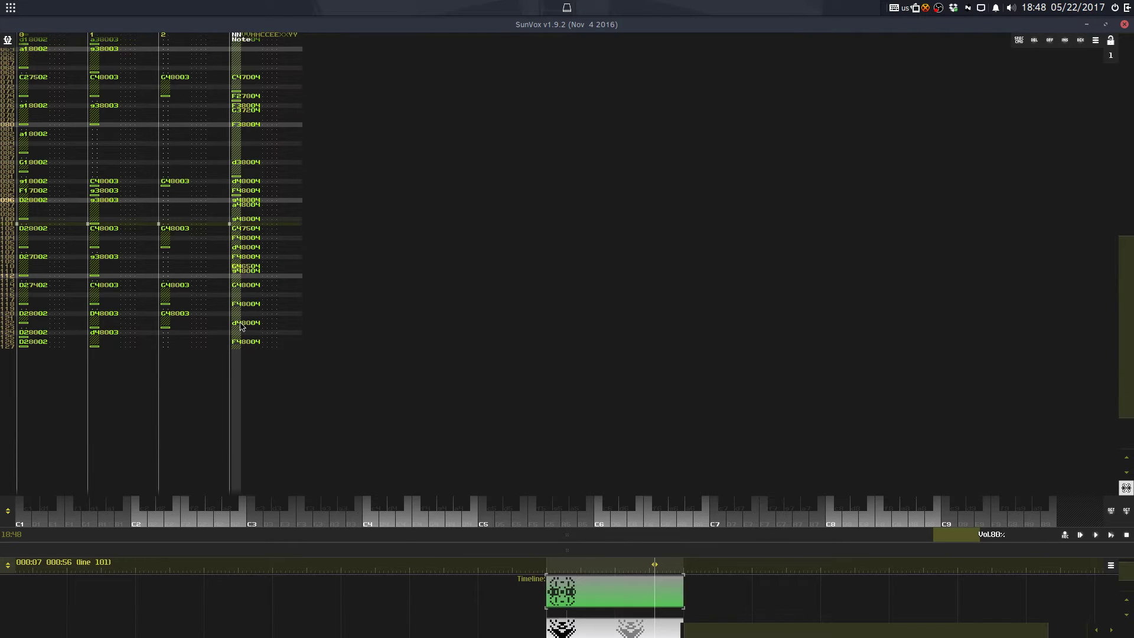
key("v")
key("b")
key("Down")
key("Down")
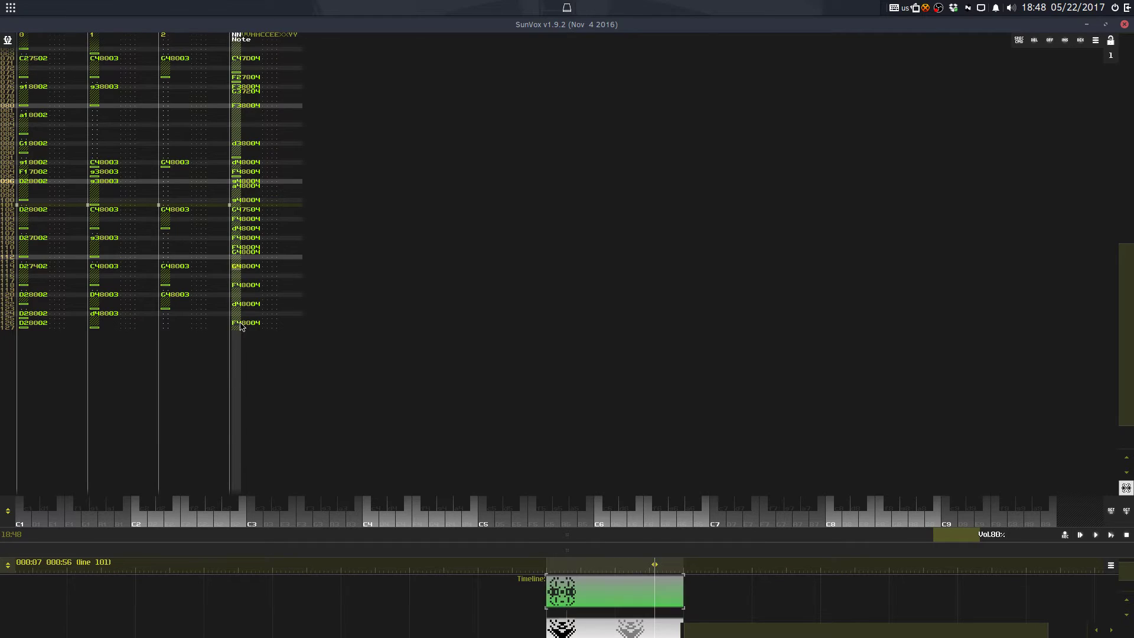
Step: Enter F4, d4, D4, d4, D4 and d4 on every second line of track 3 from 114 to 124 and clear line 126
key("v")
key("Down")
key("d")
key("Down")
key("x")
key("Down")
key("d")
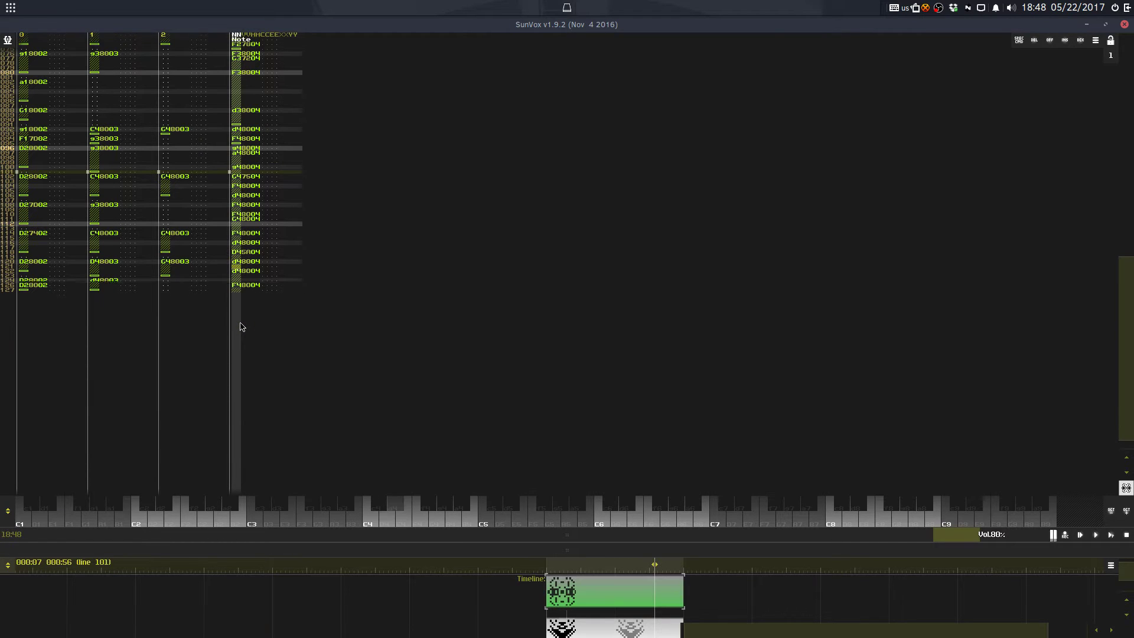
key("Down")
key("x")
key("Down")
key("Down")
key("Down")
key("Up")
key("Up")
key("d")
key("Down")
key("Delete")
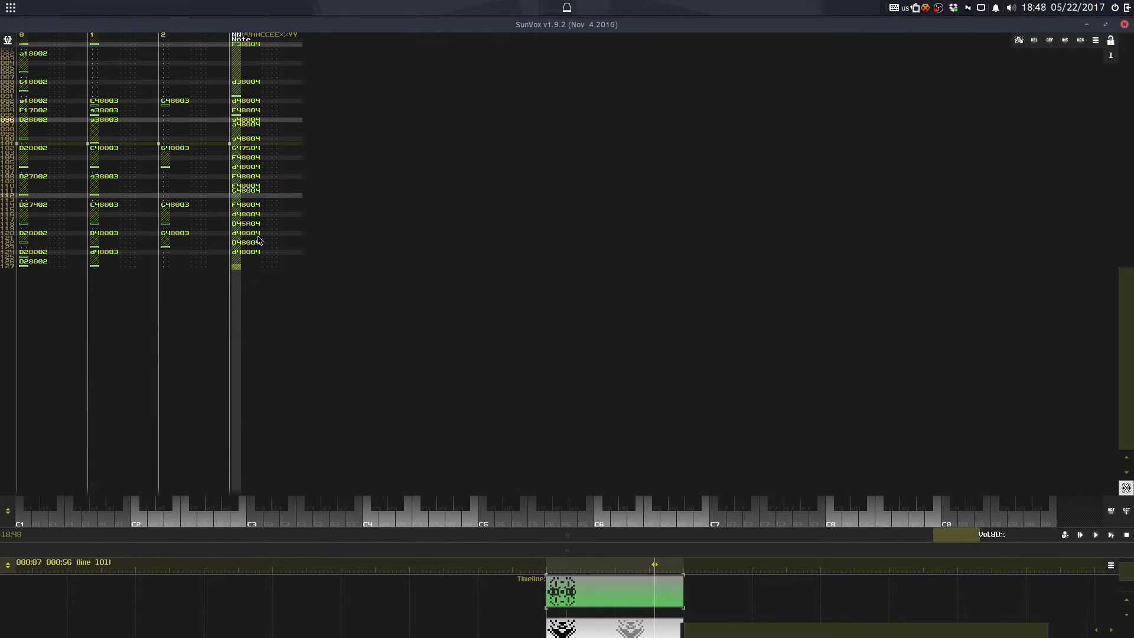
Step: Try shifting the track 3 notes from line 114 down two lines, and likewise those from line 102, and undo the insertions
left_click(246, 201)
key("Insert")
key("Insert")
key("space")
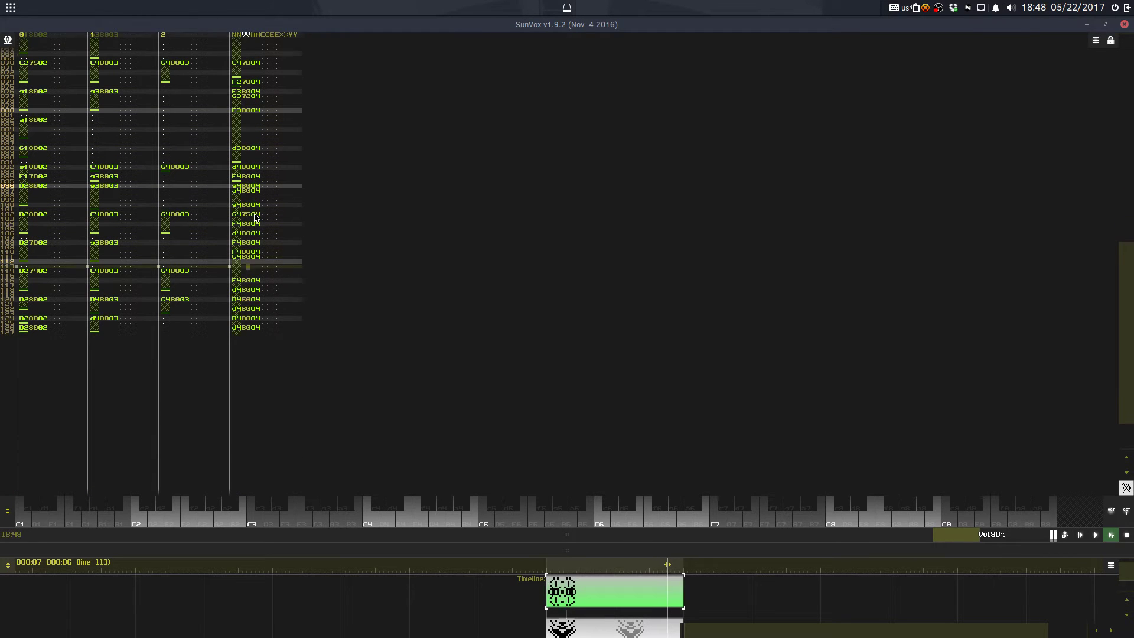
key("space")
key("Right")
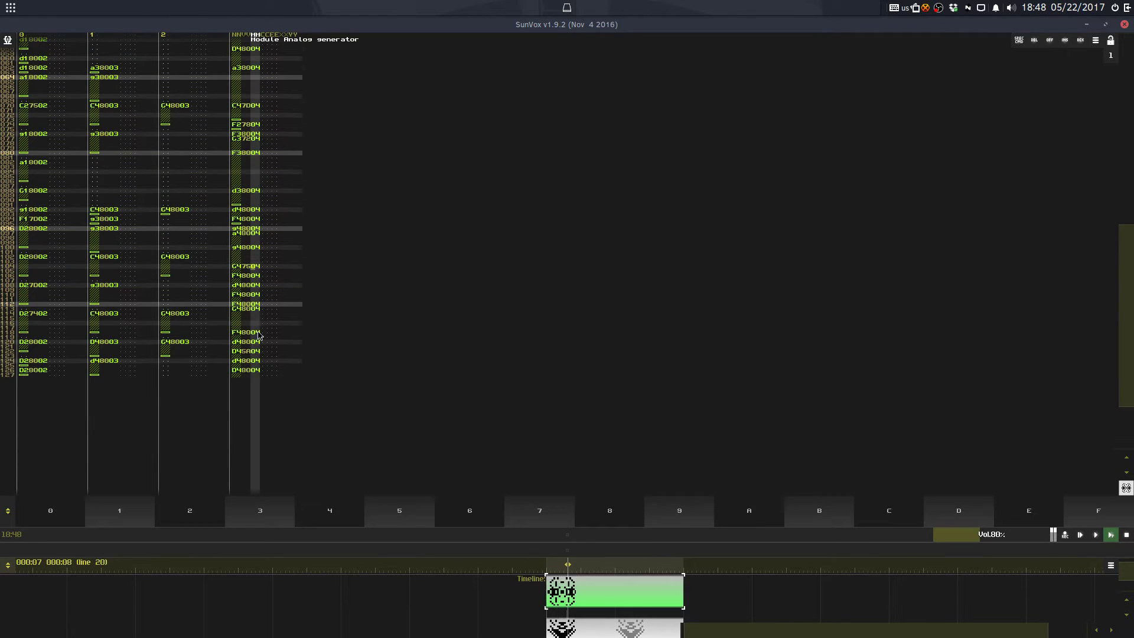
key("ctrl+z")
key("ctrl+z")
key("ctrl+z")
key("ctrl+z")
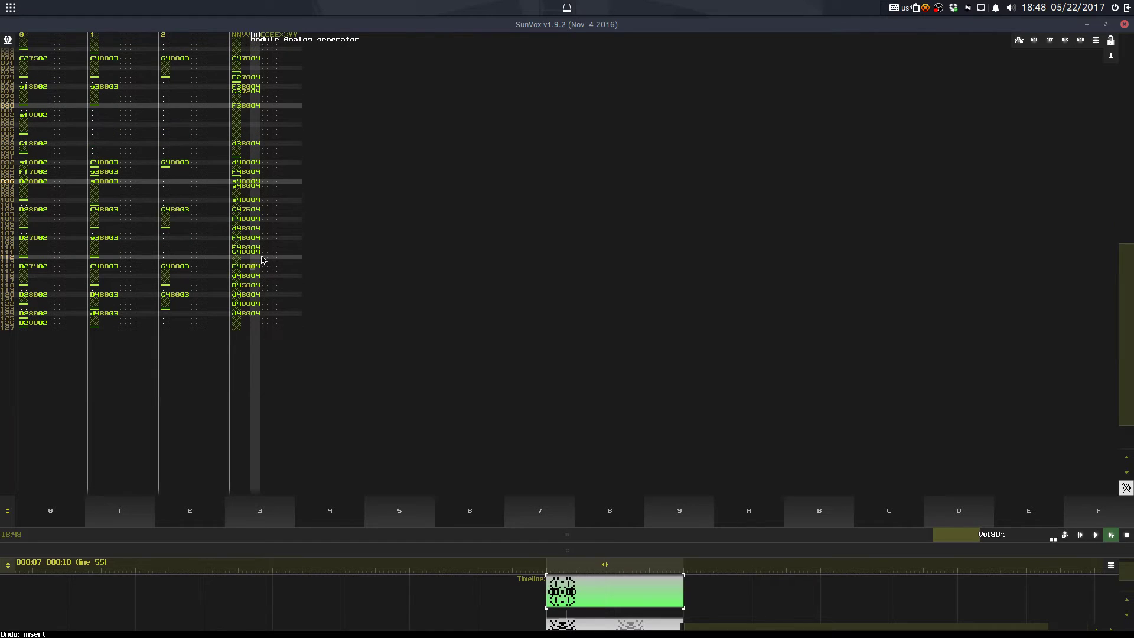
Step: Try shifting all track 3 notes from line 102 onward down by two lines
left_click(253, 205)
key("Insert")
key("Insert")
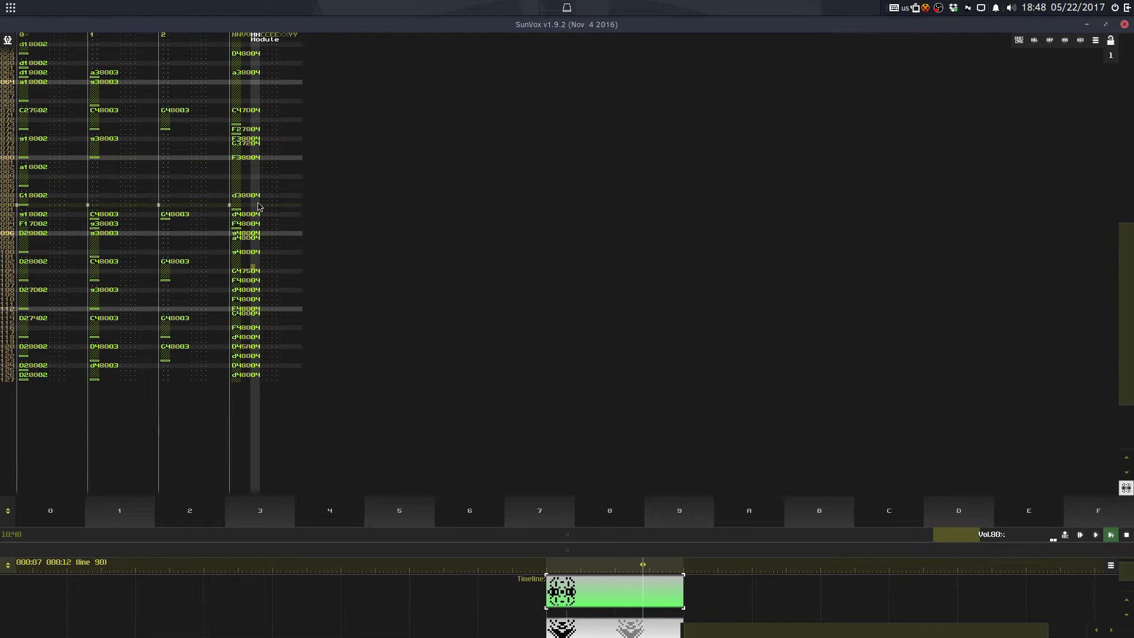
key("ctrl+z")
key("ctrl+z")
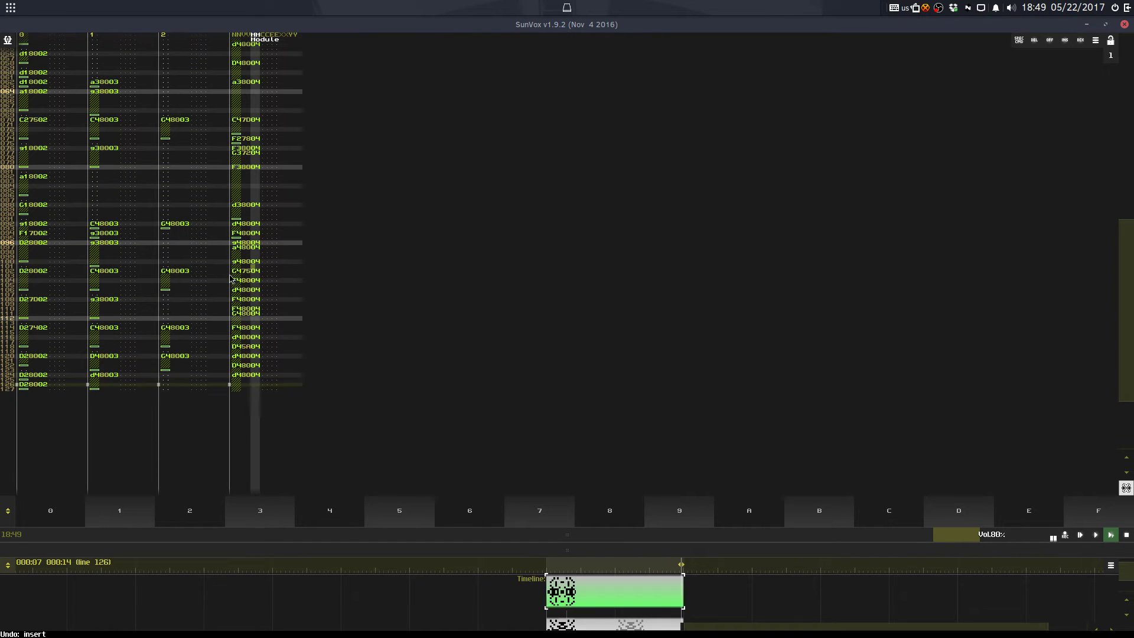
Step: Shift the track 3 notes from line 104 onward down by two lines and save the song over StreaminLava.sunvox
left_click(245, 280)
left_click(245, 276)
key("ctrl+s")
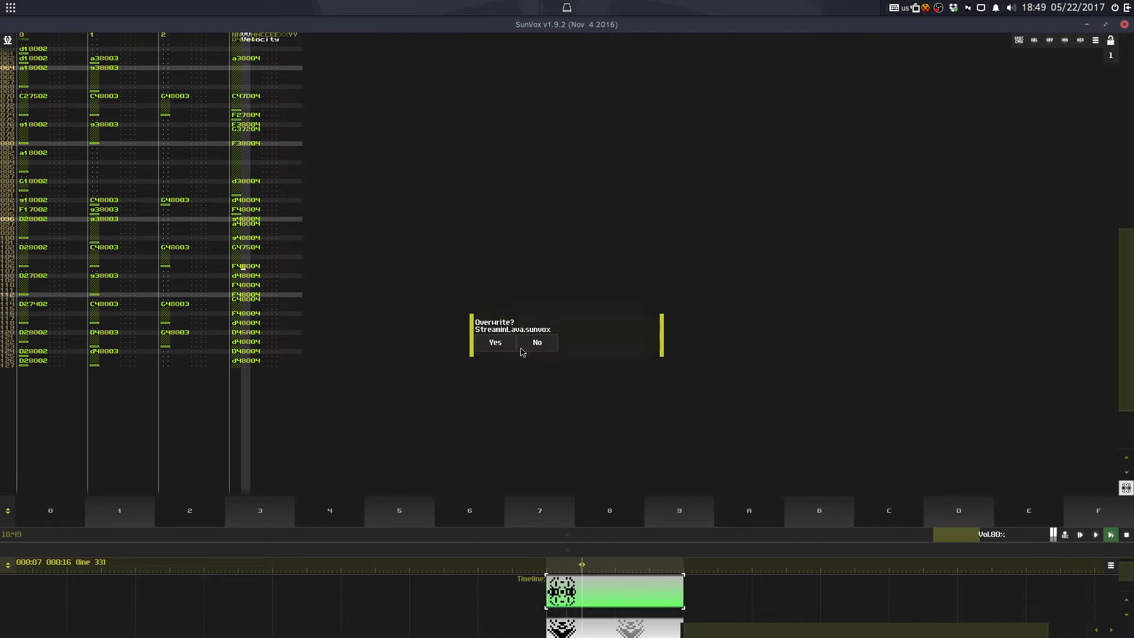
left_click(495, 342)
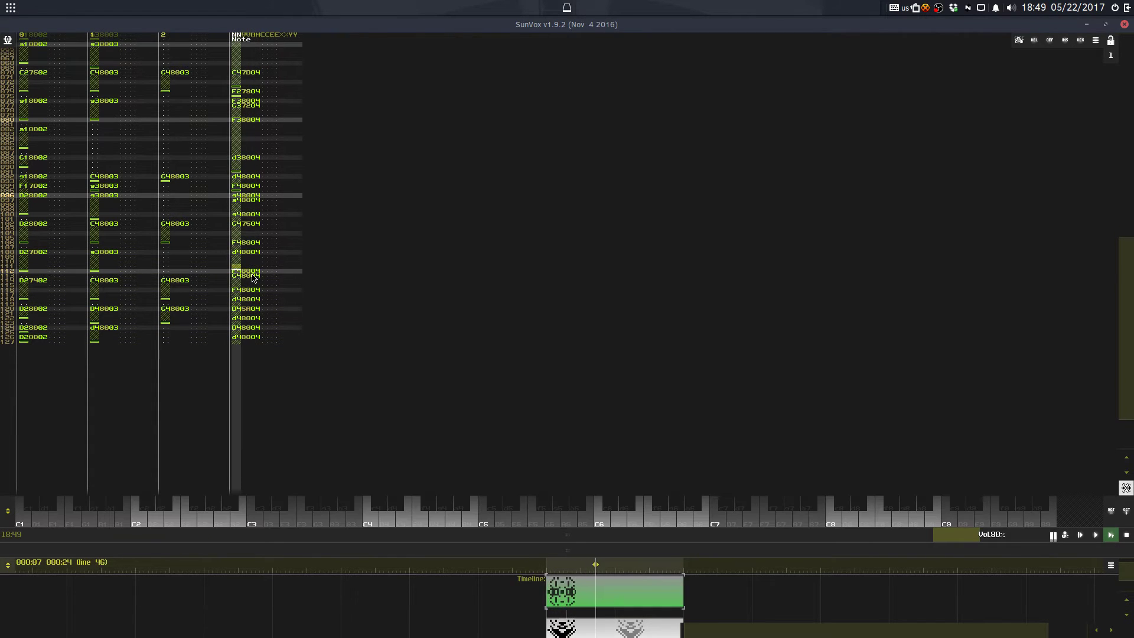
key("ctrl+s")
key("Return")
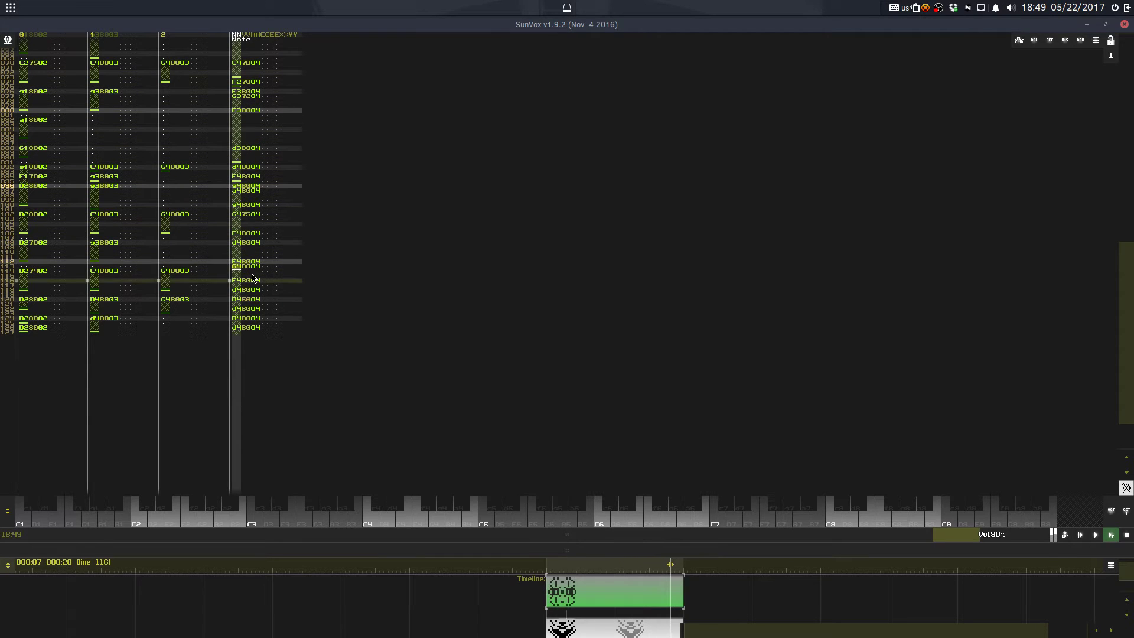
Step: Restore the F4 note at line 110 of track 3 and move it to line 109, keeping the following notes in place
key("ctrl+z")
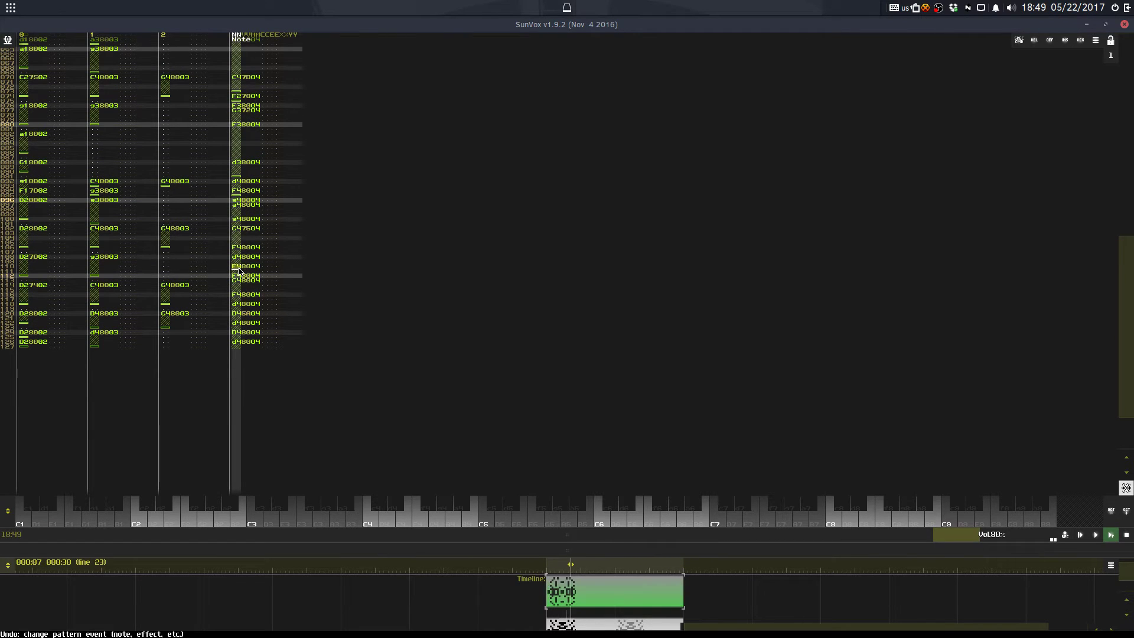
left_click(236, 266)
key("BackSpace")
left_click(238, 273)
key("Insert")
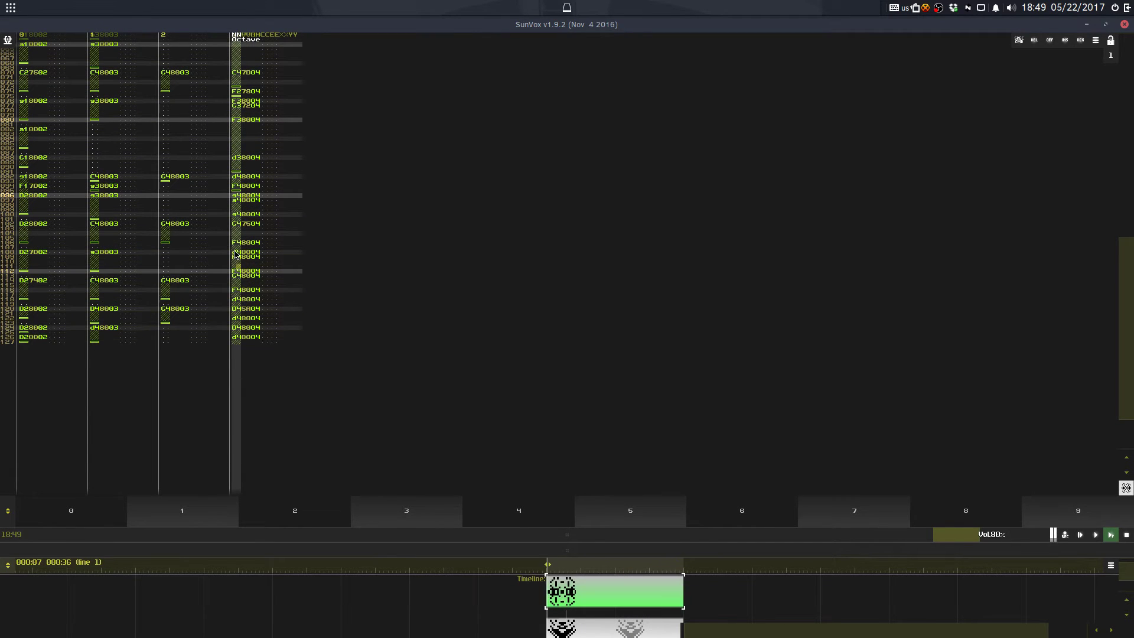
Step: Try clearing all track 3 notes after line 102
left_click_drag(238, 253, 253, 398)
key("Delete")
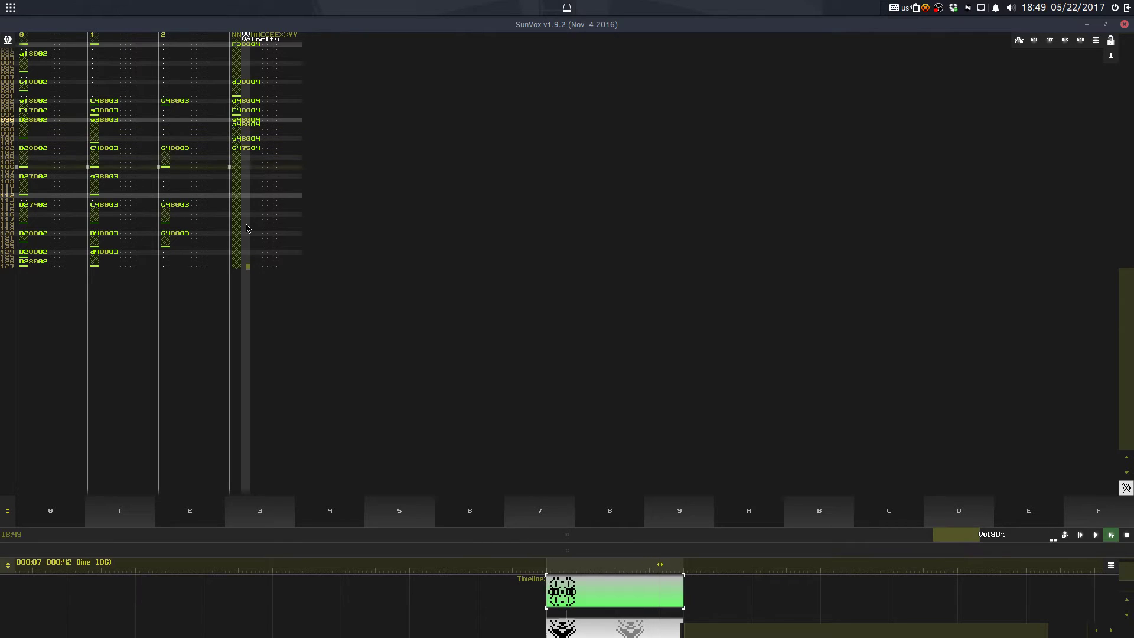
key("ctrl+z")
Step: Shift the track 3 notes from line 108 onward down by two lines and overwrite StreaminLava.sunvox
left_click_drag(237, 177, 246, 238)
left_click(244, 204)
key("Insert")
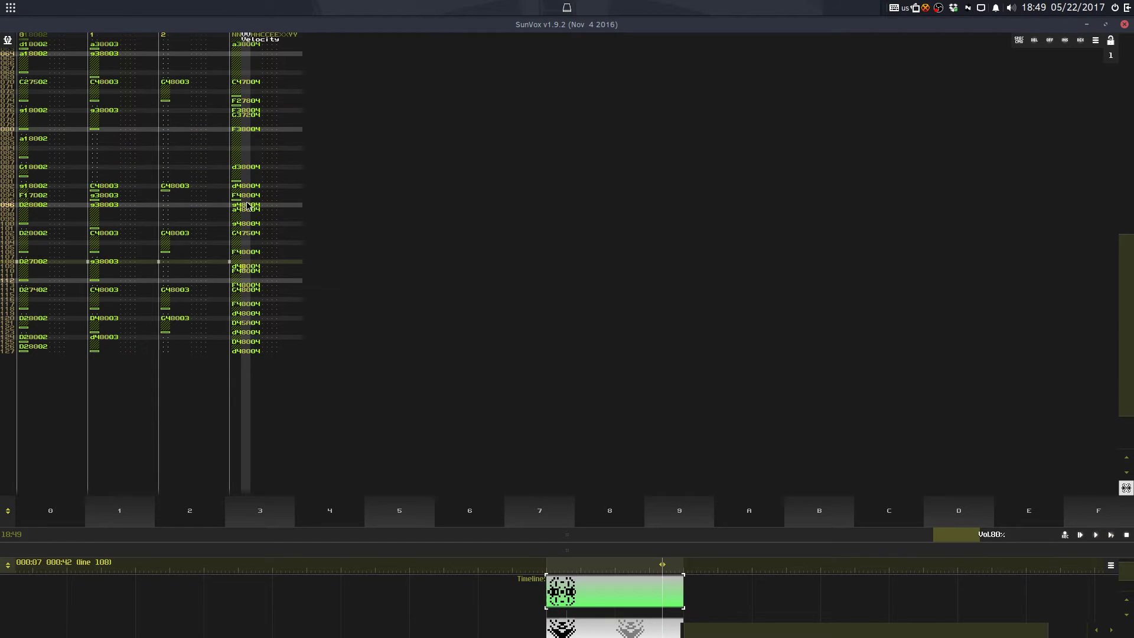
key("Insert")
key("space")
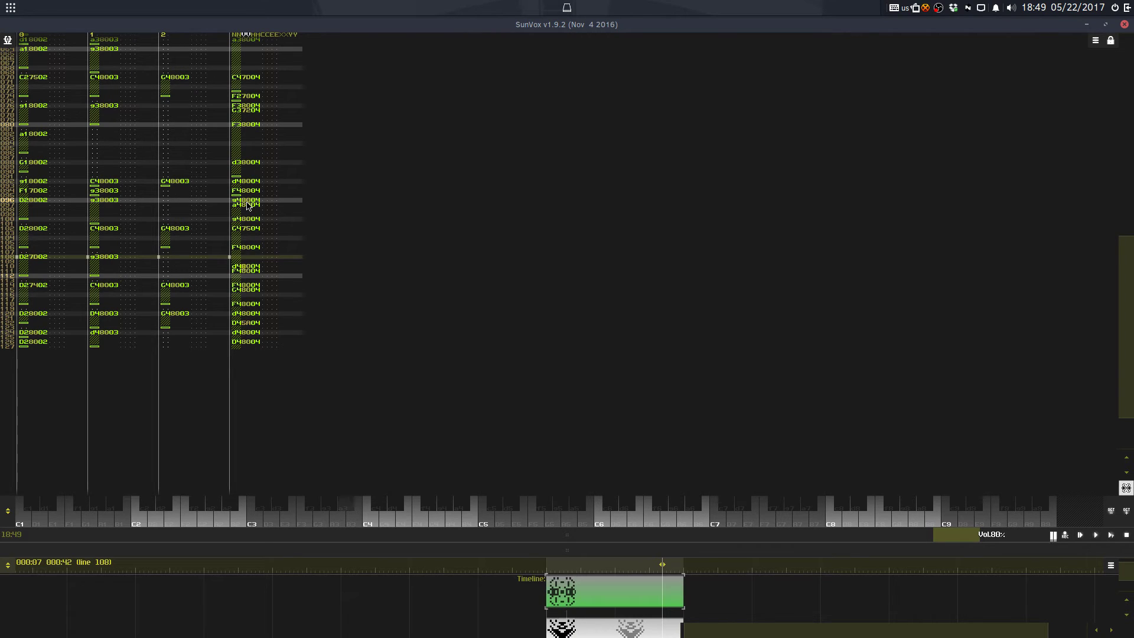
key("ctrl+s")
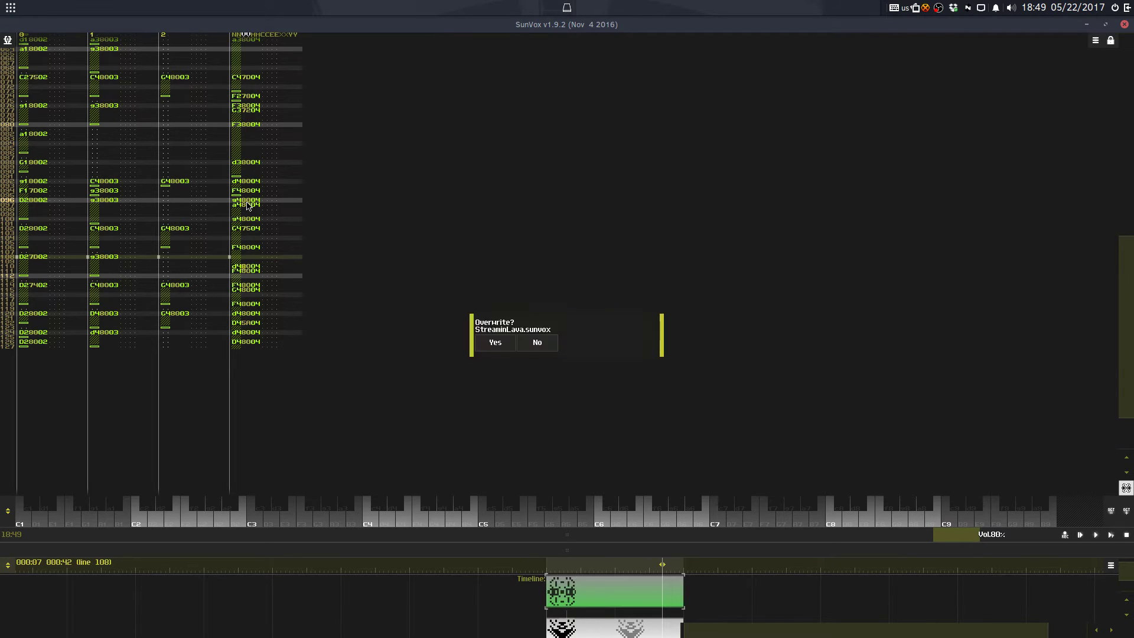
key("Return")
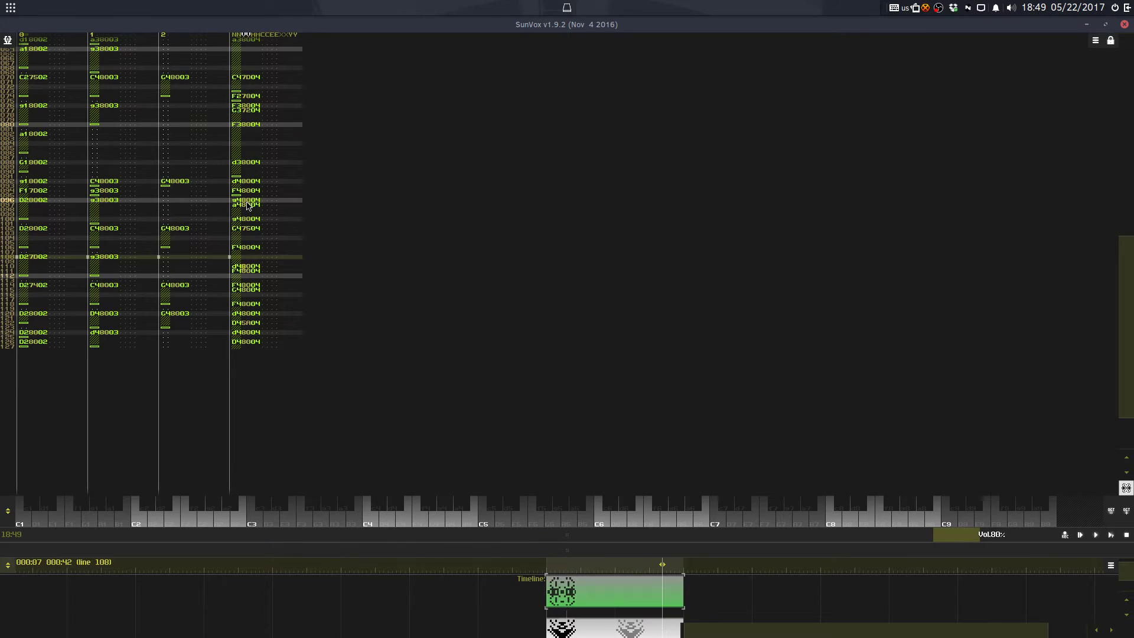
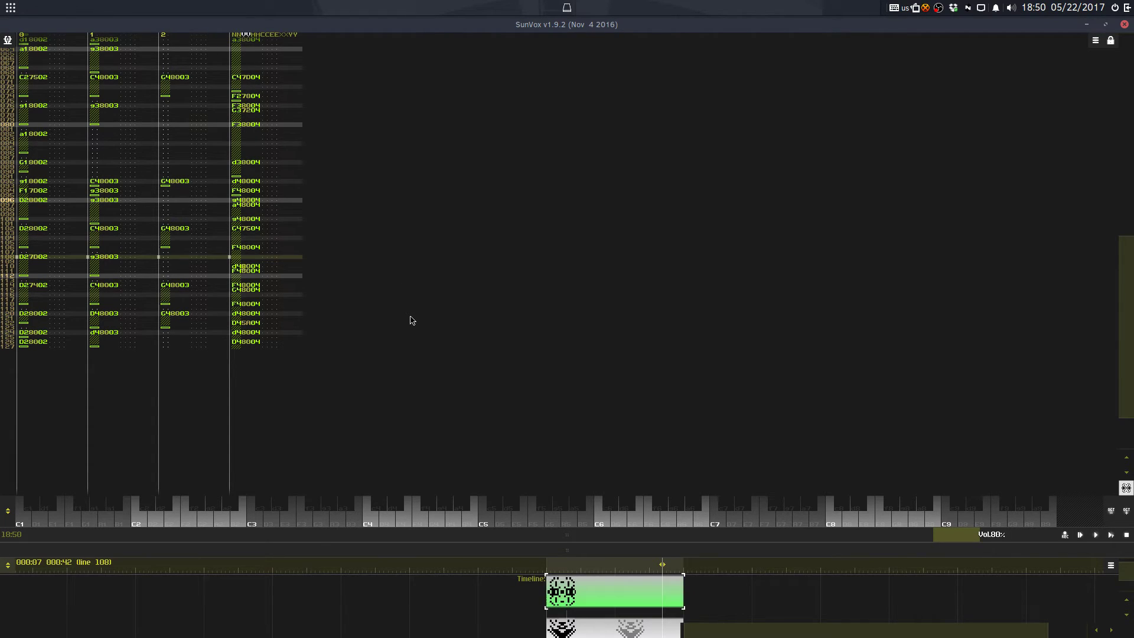
Step: Play the pattern back and change the track 3 notes at lines 110 and 111 to F4 and G4
scroll(462, 238, "up", 2)
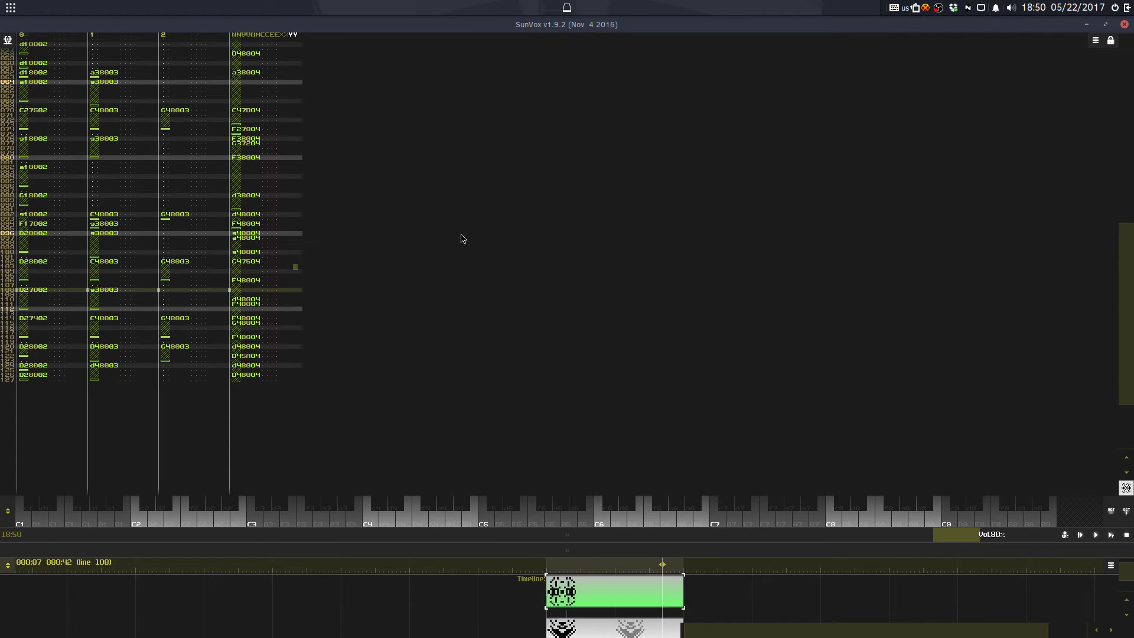
key("Return")
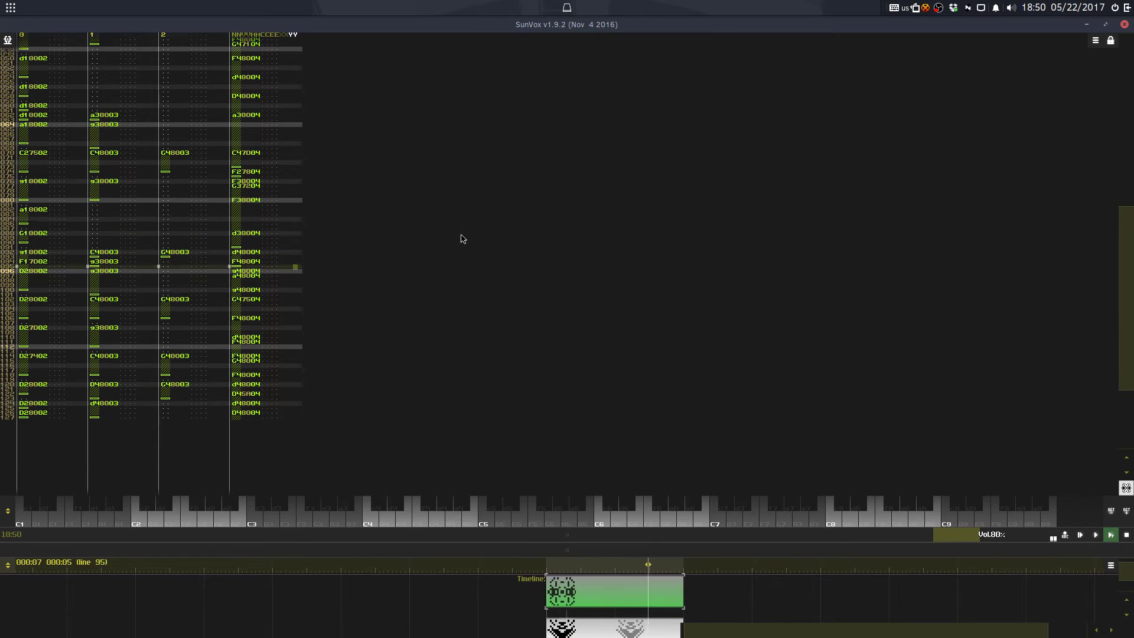
key("space")
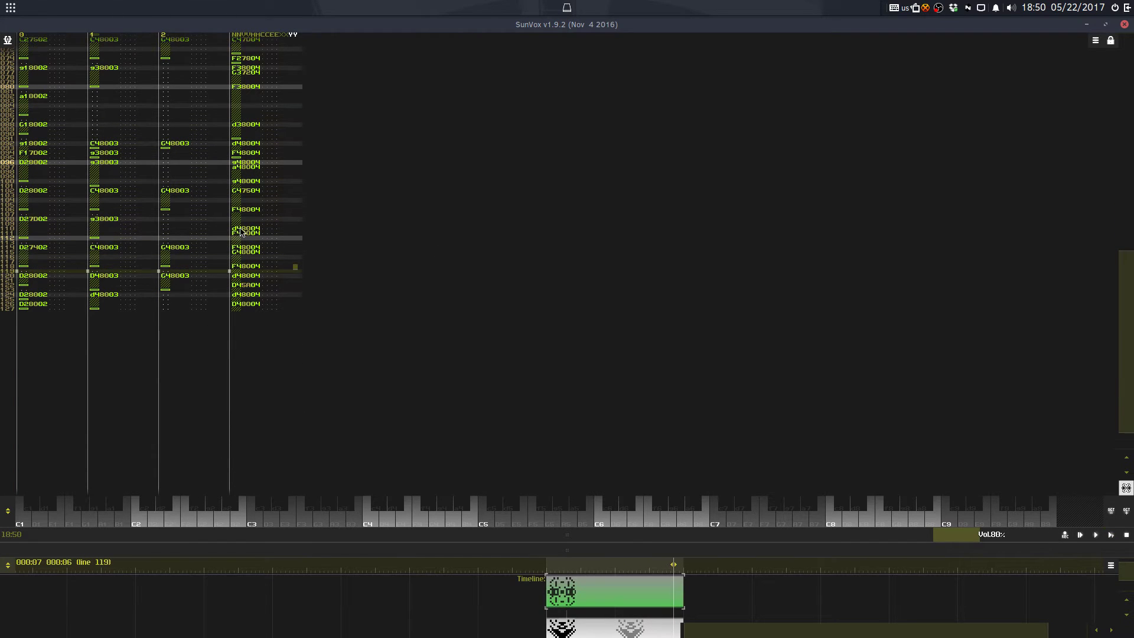
scroll(248, 203, "up", 4)
key("r")
key("t")
key("space")
key("r")
key("t")
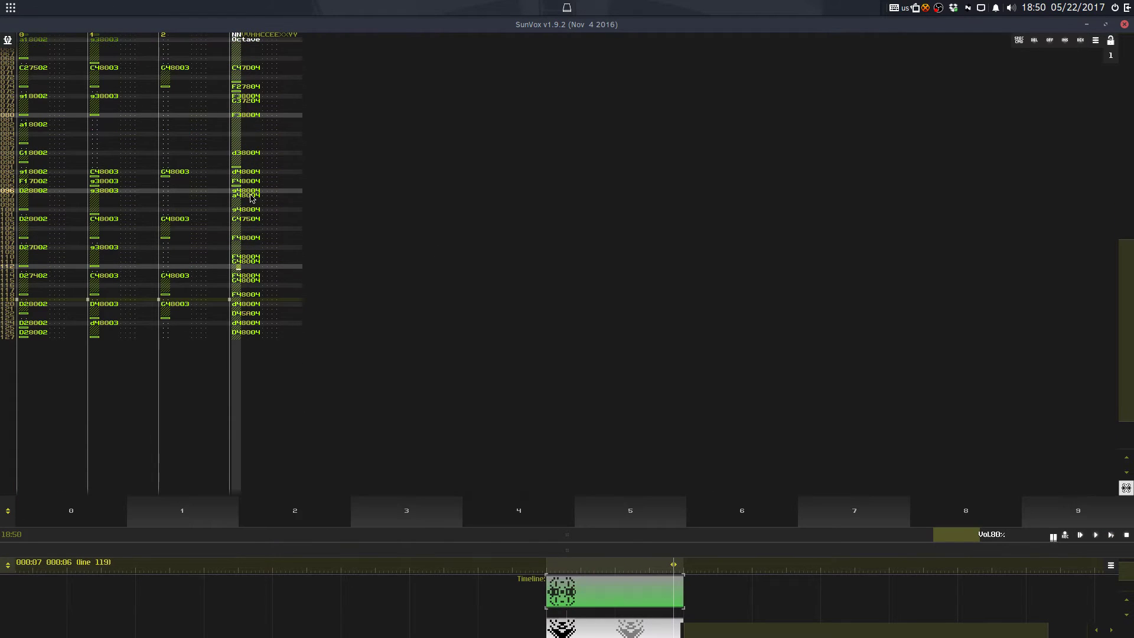
Step: Rewrite the track 3 ending as F4, d4, D4, d4, D4 and F4 on every second line from 116 to 126
key("Down")
key("Down")
key("Up")
scroll(251, 199, "up", 2)
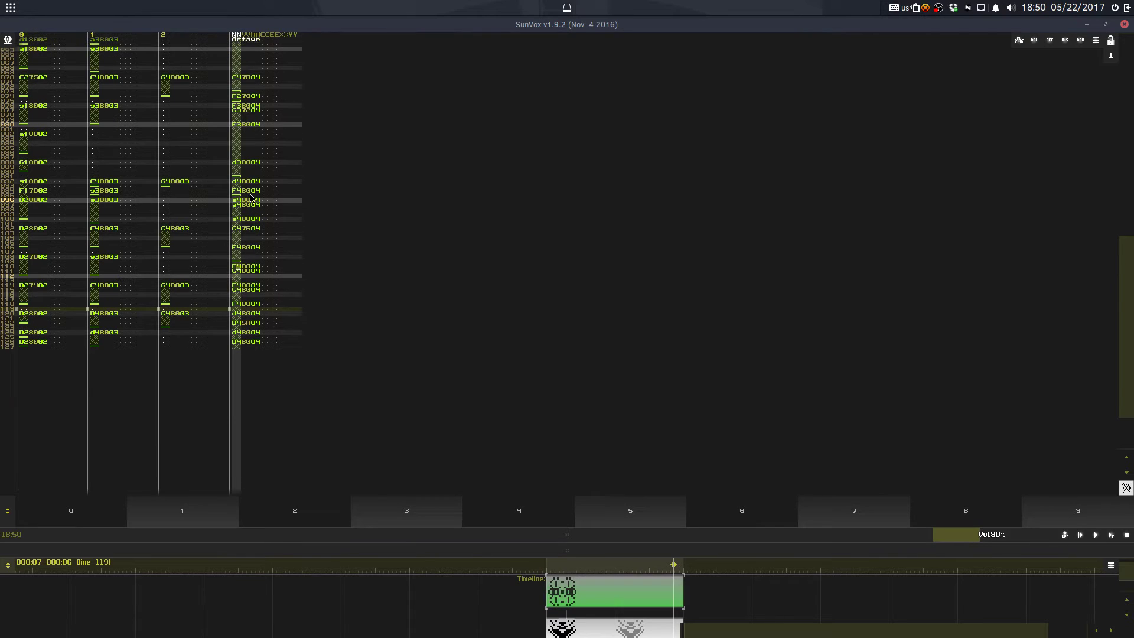
key("Left")
scroll(251, 198, "down", 3)
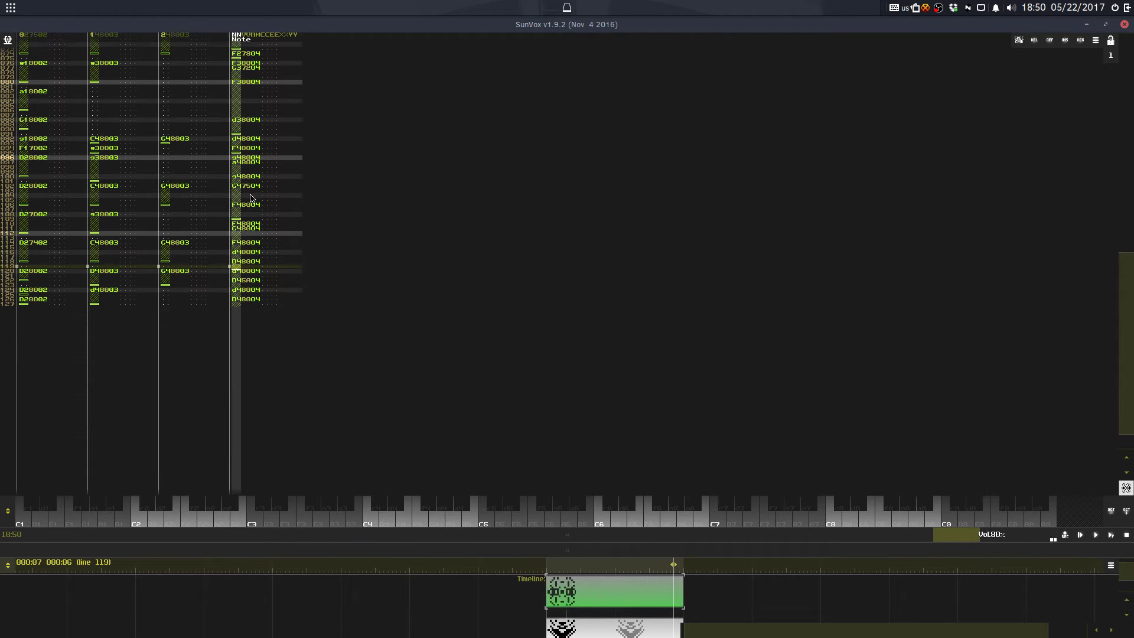
scroll(251, 199, "down", 3)
scroll(251, 199, "down", 1)
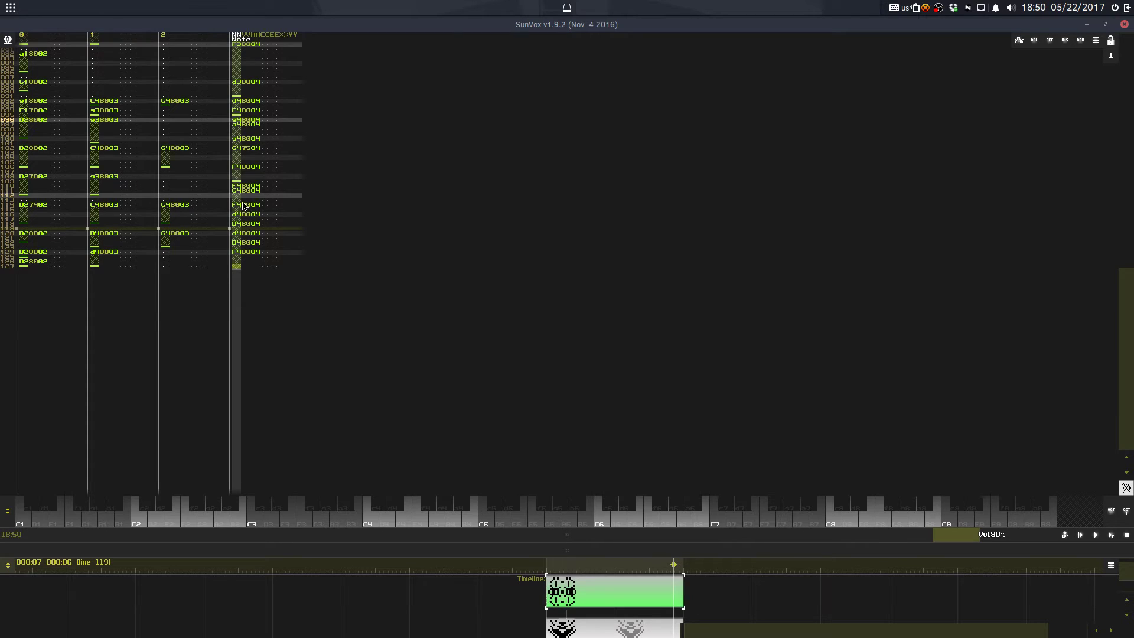
key("Return")
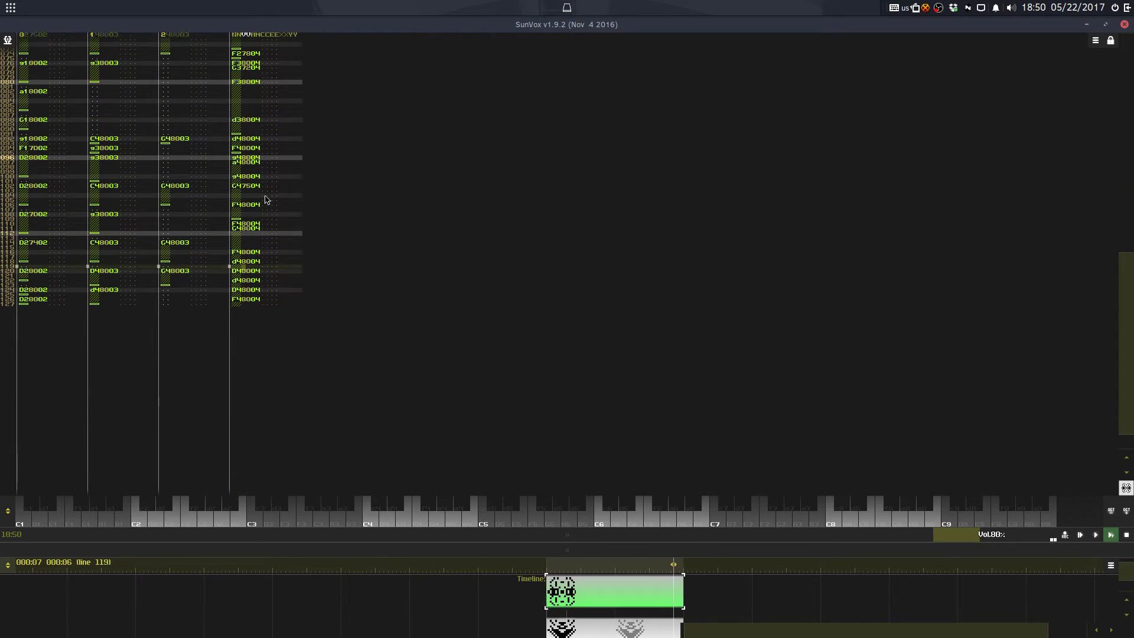
Step: Listen to the revised track 3 ending and save the song over StreaminLava.sunvox
left_click(258, 187)
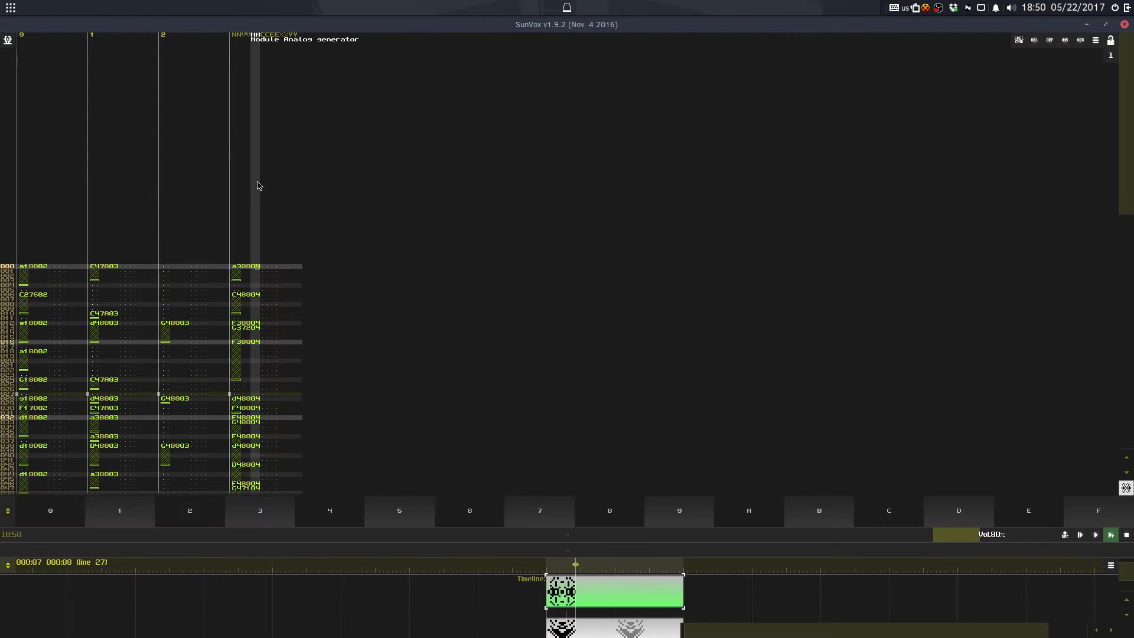
scroll(251, 209, "down", 10)
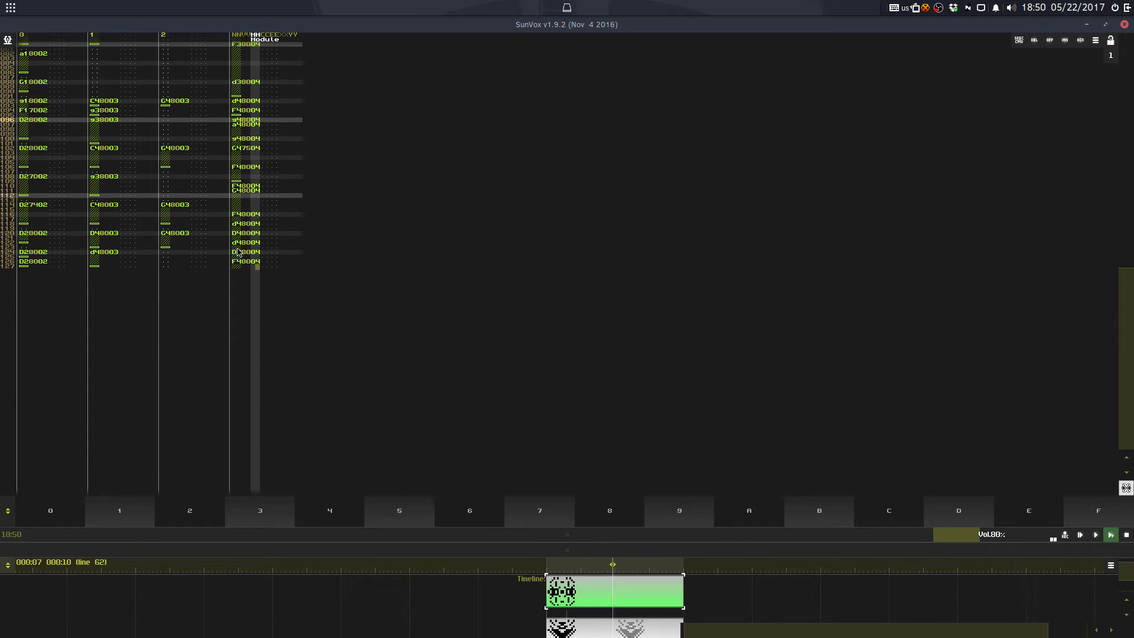
left_click(261, 172)
key("ctrl+s")
left_click(494, 344)
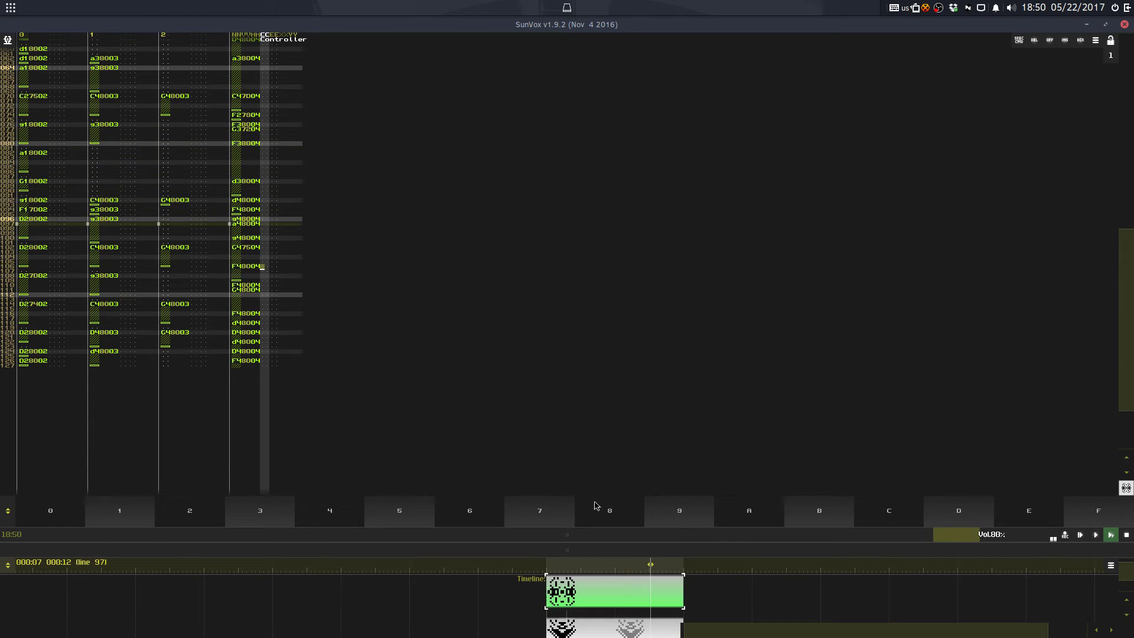
Step: Set the volume of Analog generator 04 to 36 and overwrite StreaminLava.sunvox
left_click_drag(598, 523, 584, 154)
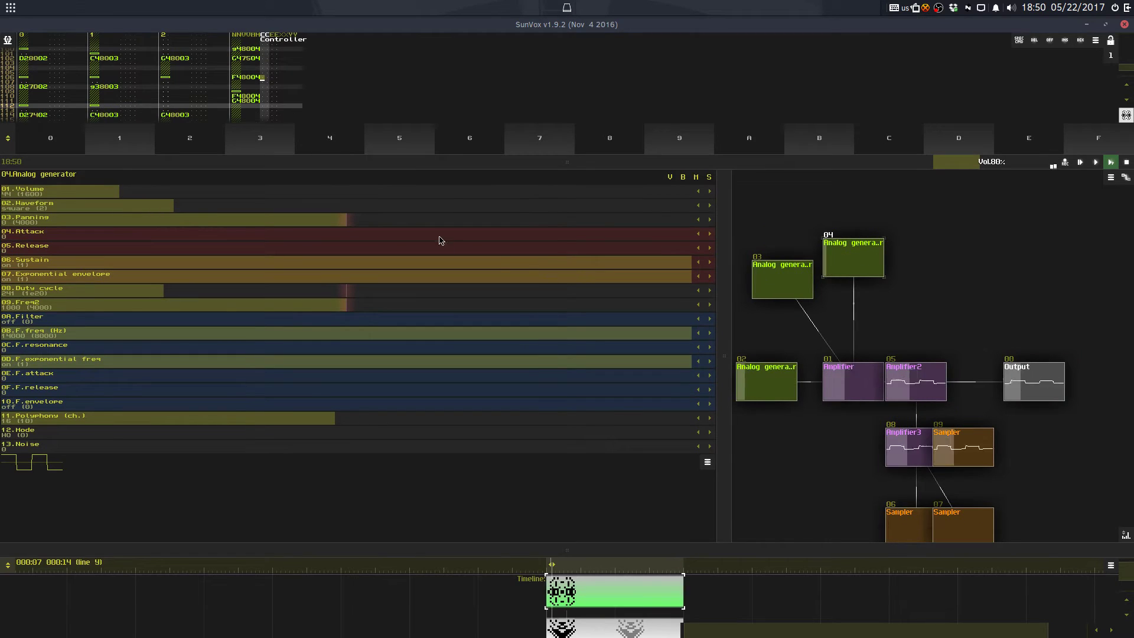
left_click(413, 195)
left_click_drag(412, 195, 400, 195)
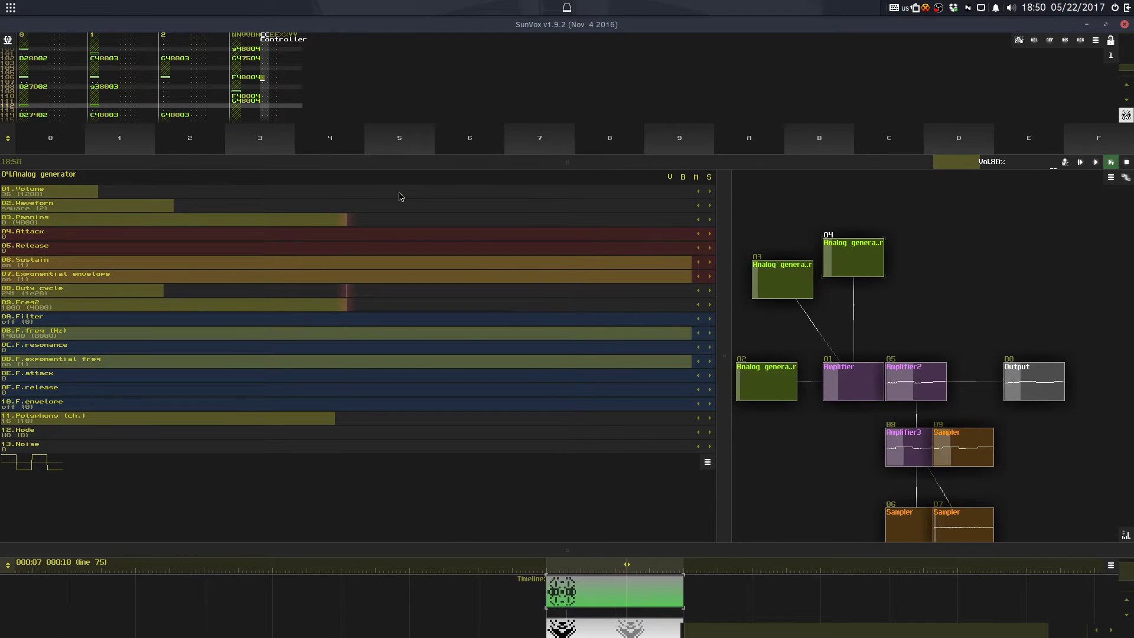
key("ctrl+s")
left_click(504, 344)
left_click_drag(519, 163, 521, 467)
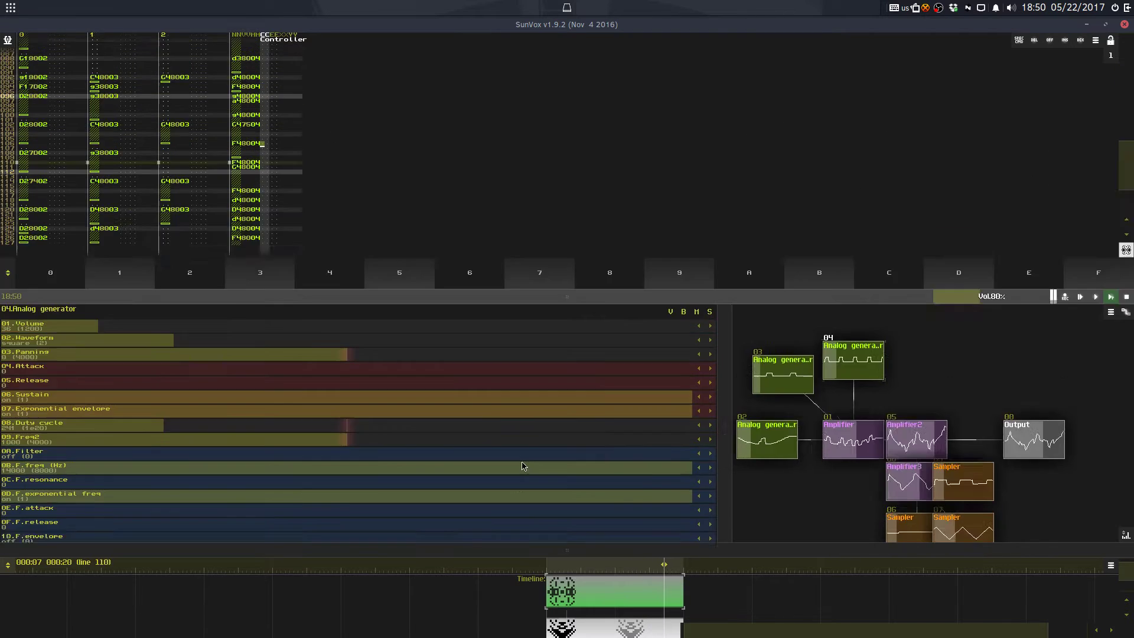
Step: Try moving the track 3 notes F4 and G4 from lines 110 and 111 to lines 108 and 109
right_click(506, 188)
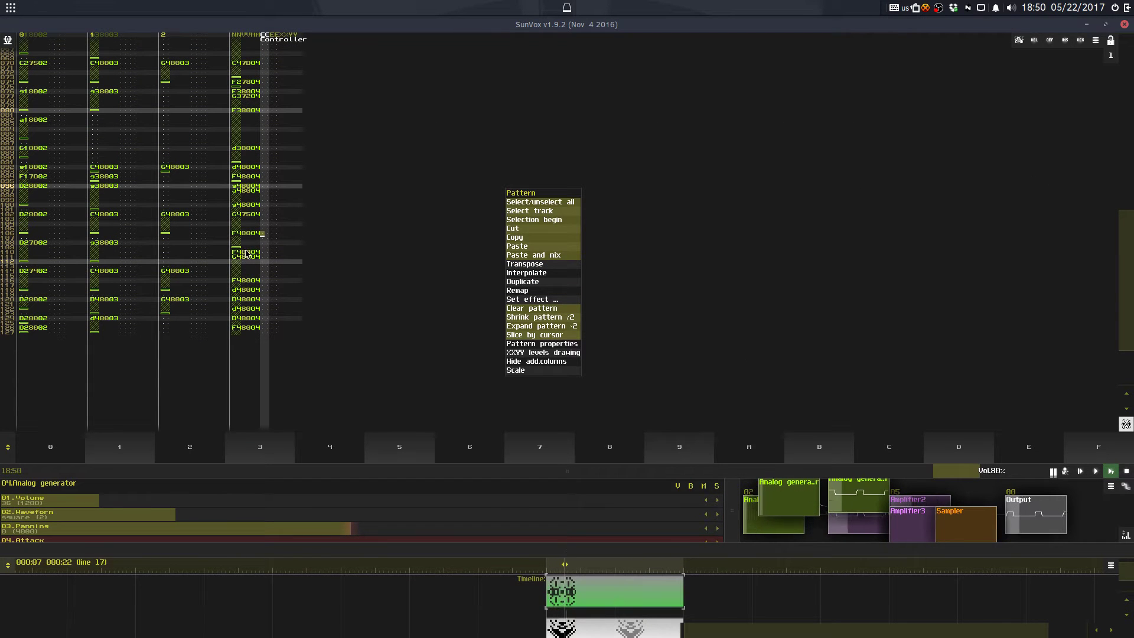
left_click_drag(251, 251, 263, 274)
key("ctrl+x")
left_click(246, 213)
key("ctrl+v")
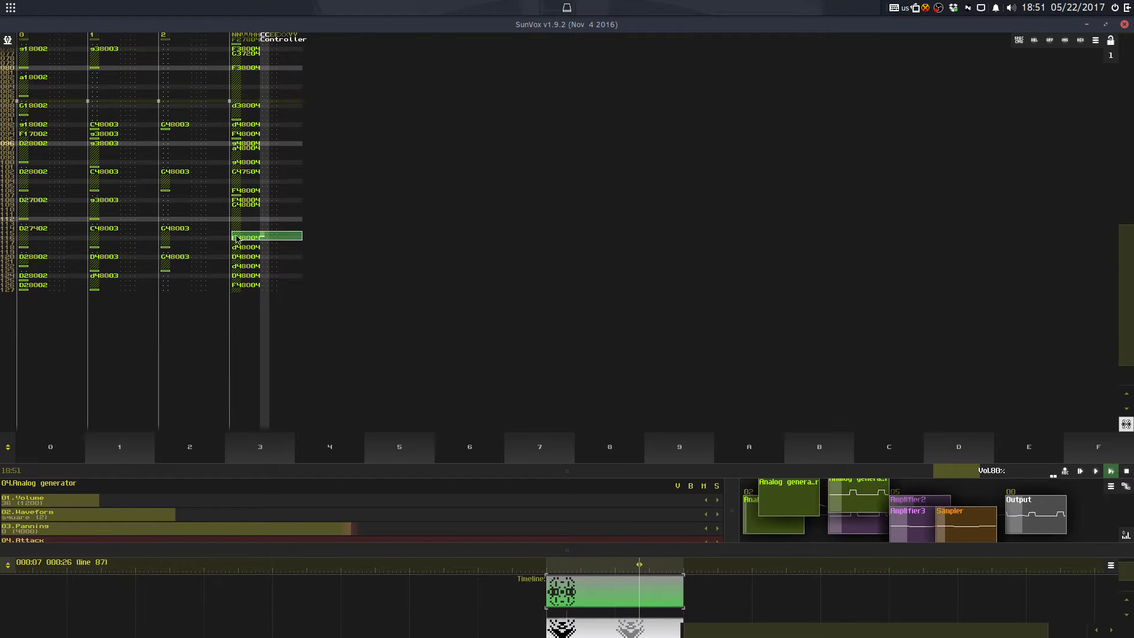
Step: Try moving the track 3 F4 note from line 116 to line 114, and undo the recent note moves
key("ctrl+x")
left_click(239, 219)
key("ctrl+v")
key("ctrl+z")
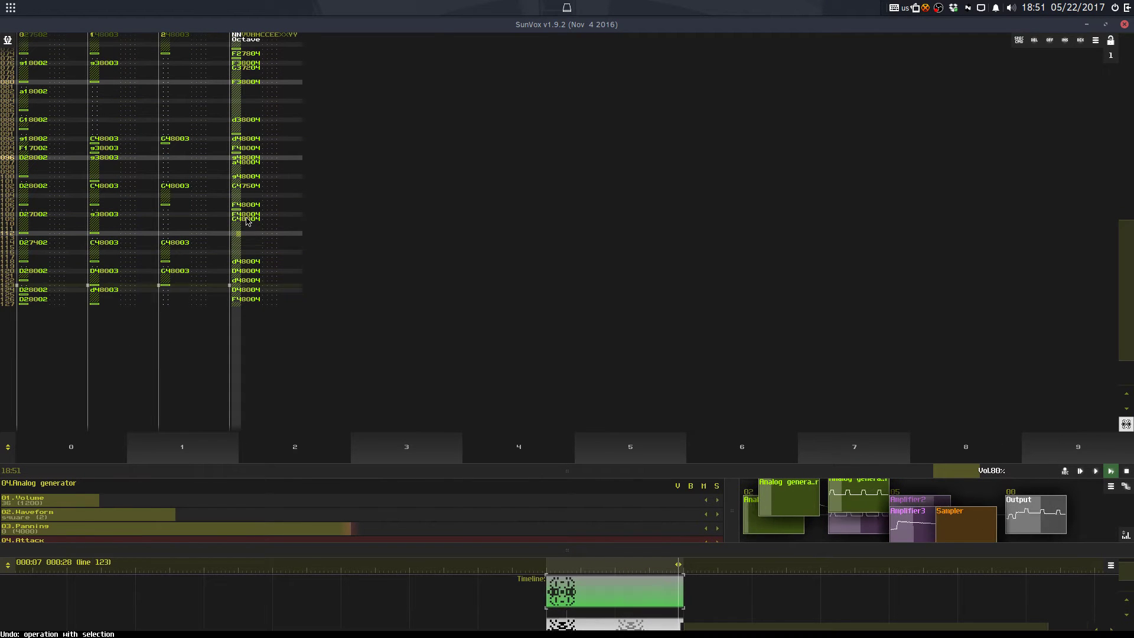
key("Down")
key("ctrl+v")
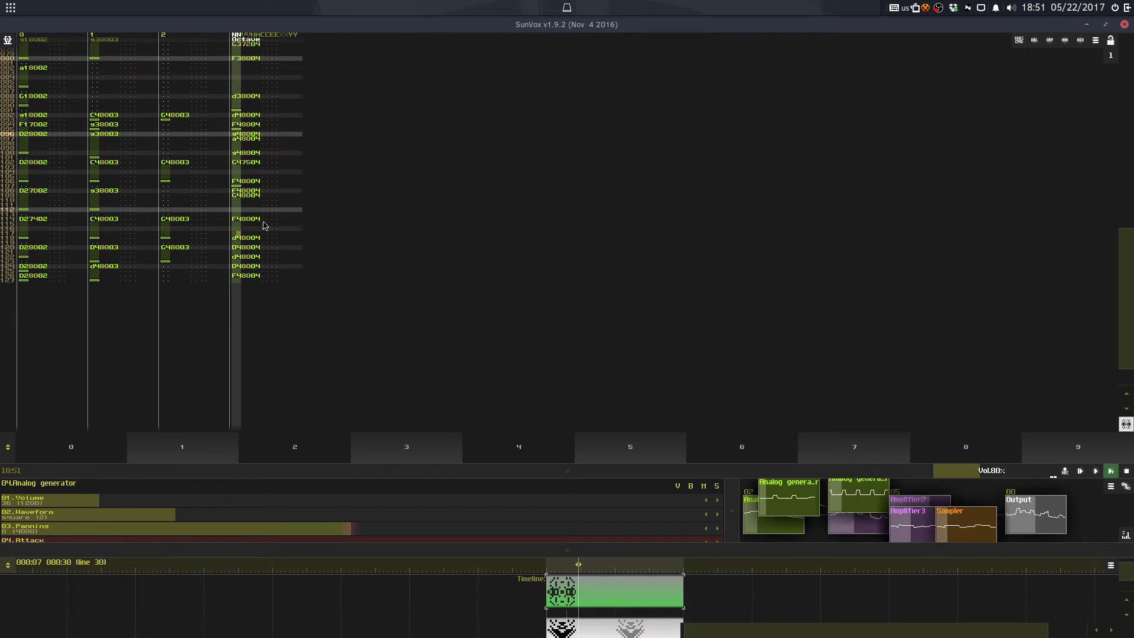
left_click(253, 238)
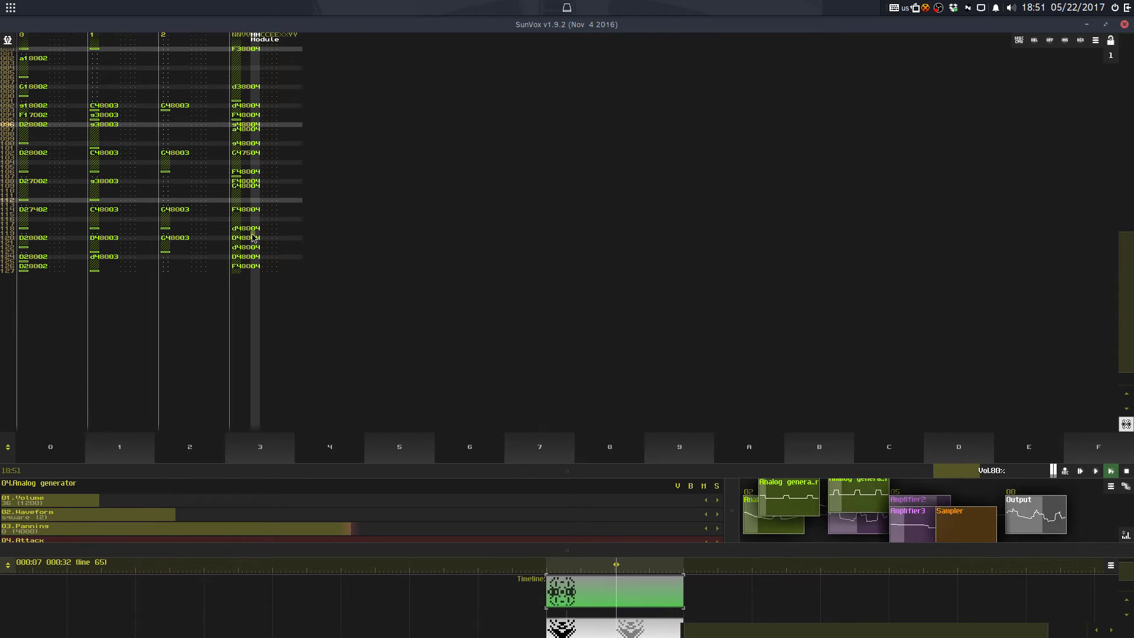
left_click(252, 233)
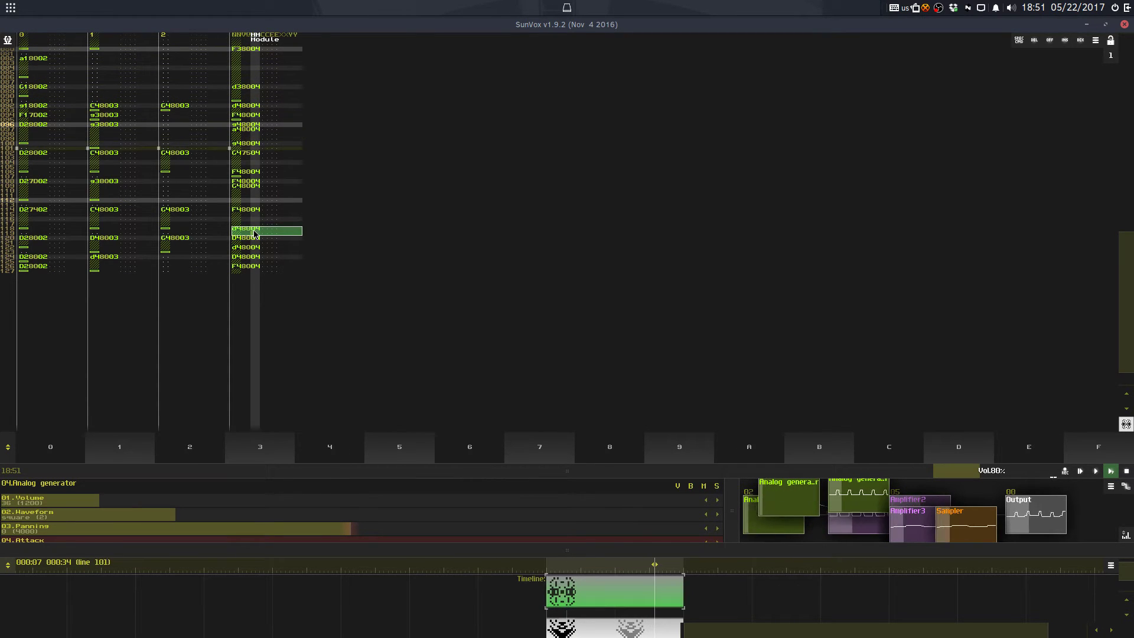
key("ctrl+z")
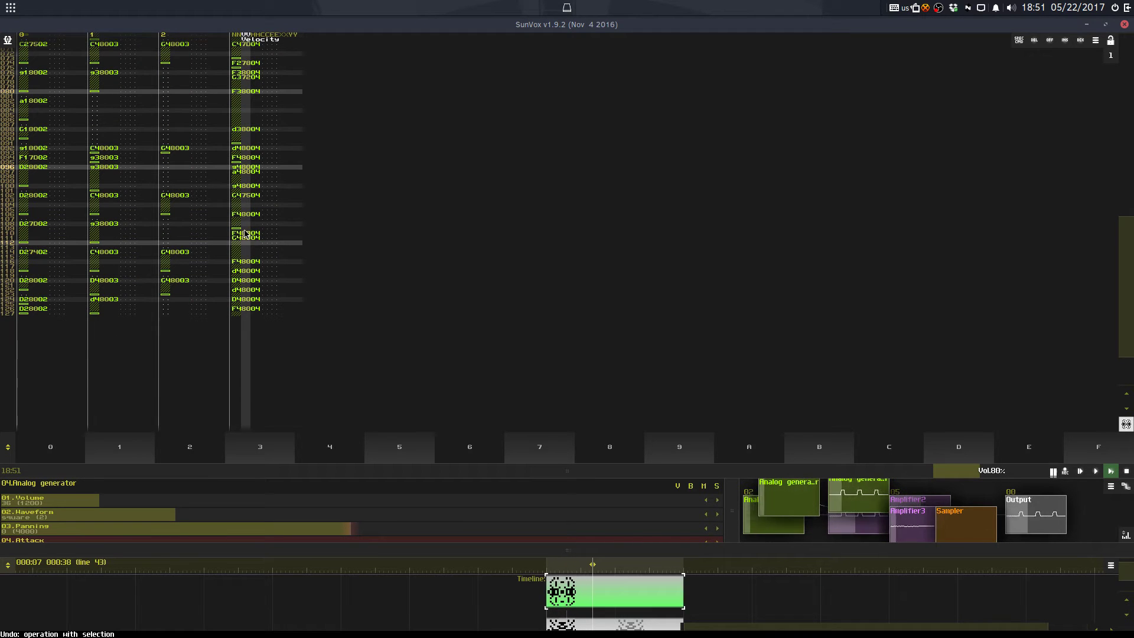
Step: Save the song with the restored track 3 ending over StreaminLava.sunvox
key("ctrl+y")
key("ctrl+s")
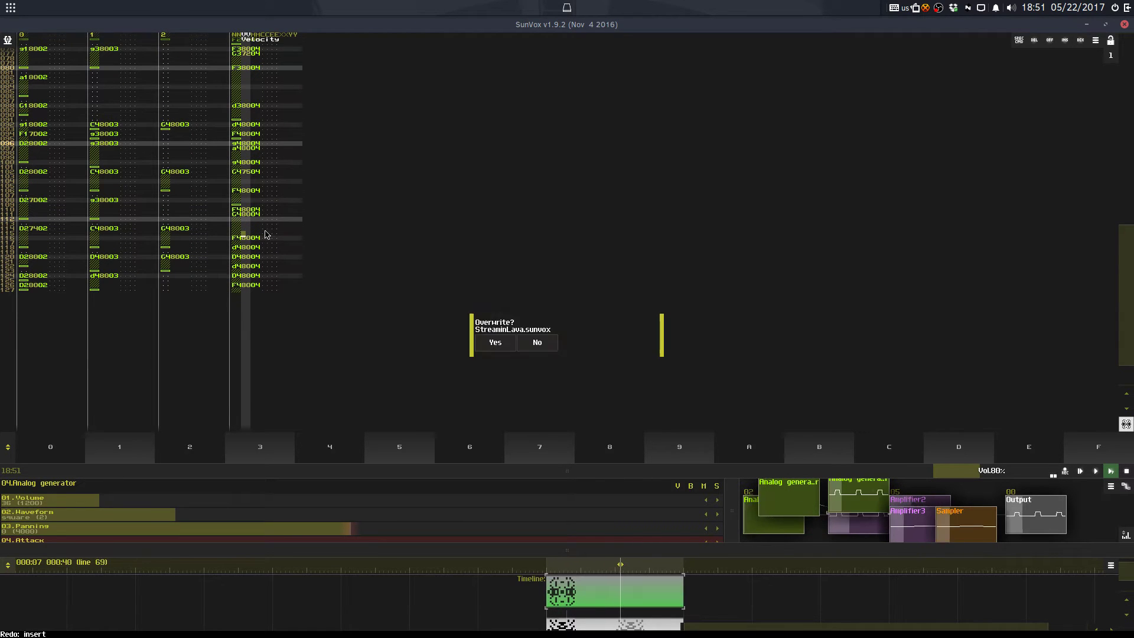
left_click(494, 342)
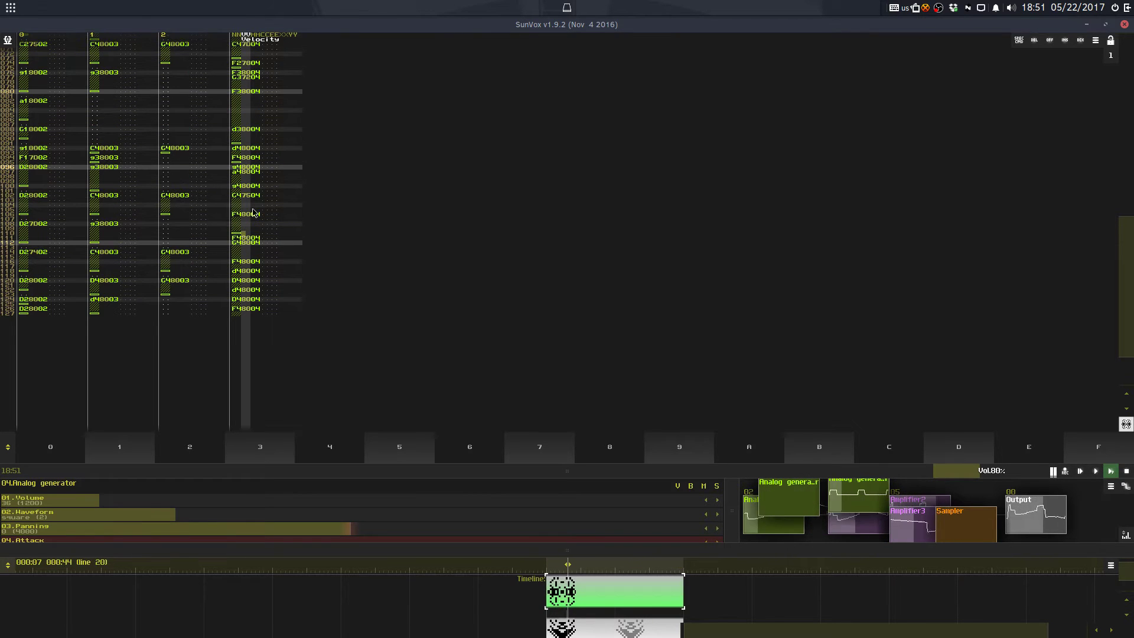
Step: Try shifting the track 3 notes F4 and G4 to lines 112 and 113, and undo the shift
key("ctrl+z")
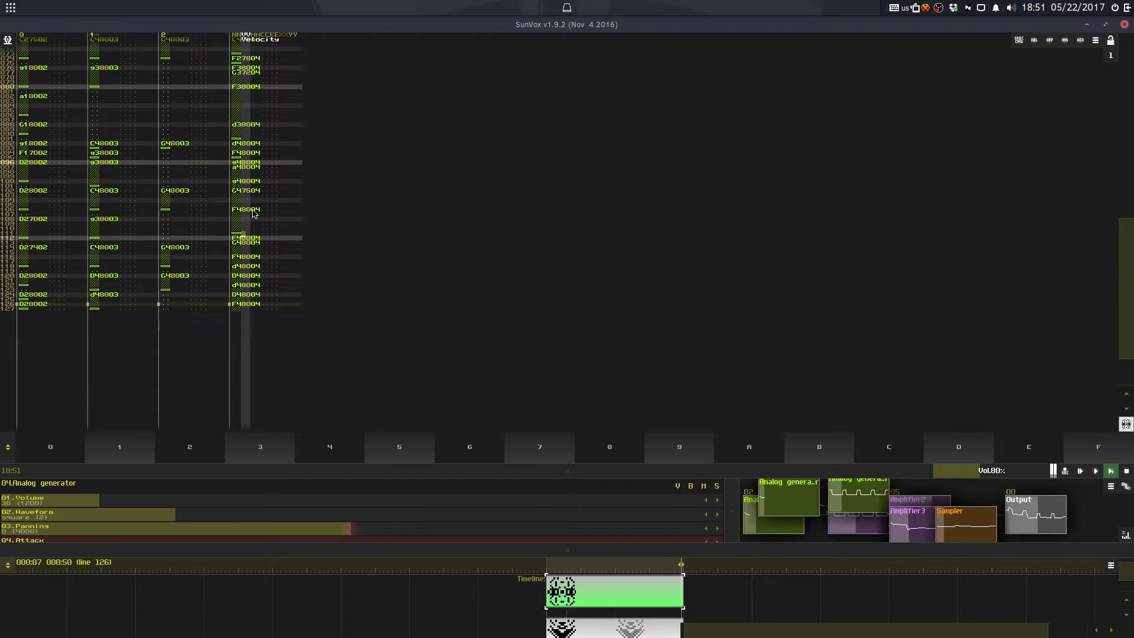
key("ctrl+z")
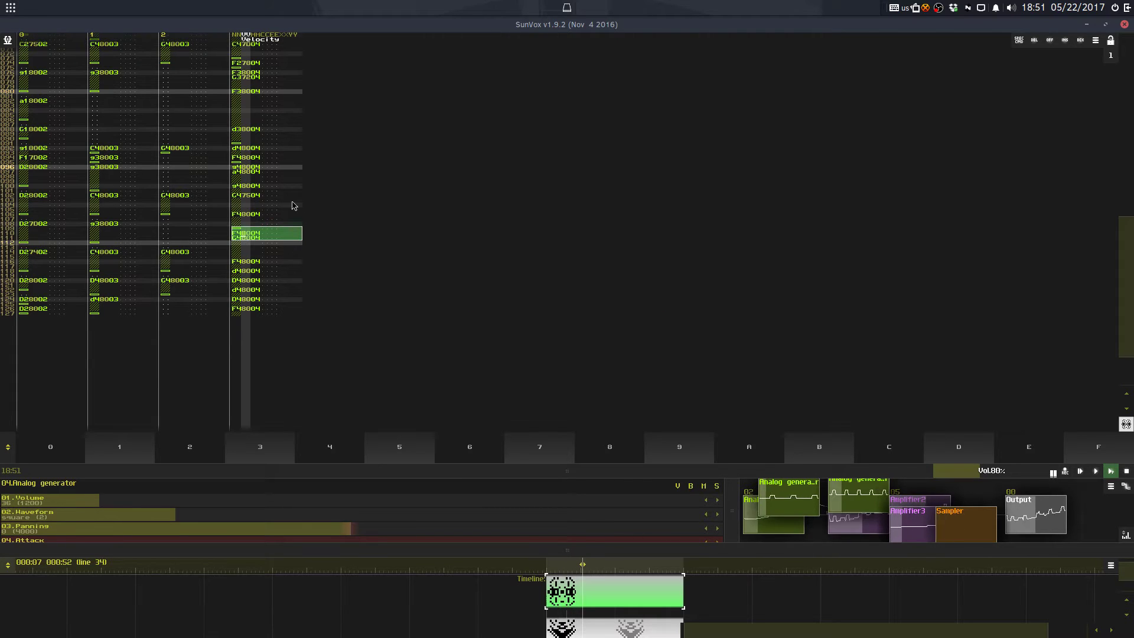
Step: Turn off pattern edit mode and stop the playback
left_click(283, 186)
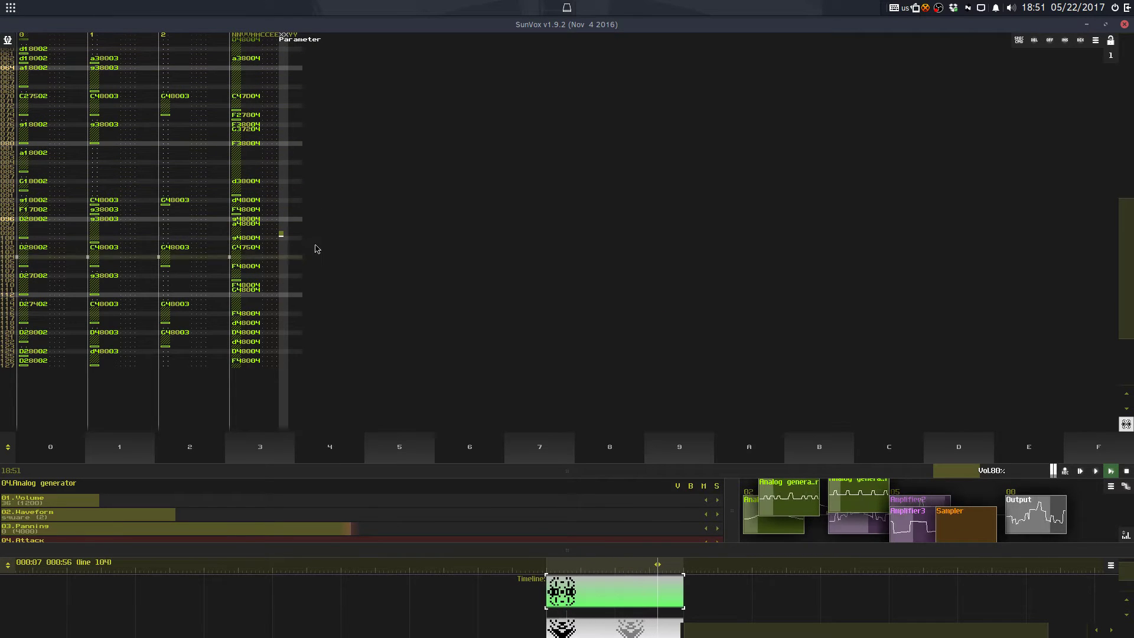
left_click(304, 303)
left_click(305, 303)
key("space")
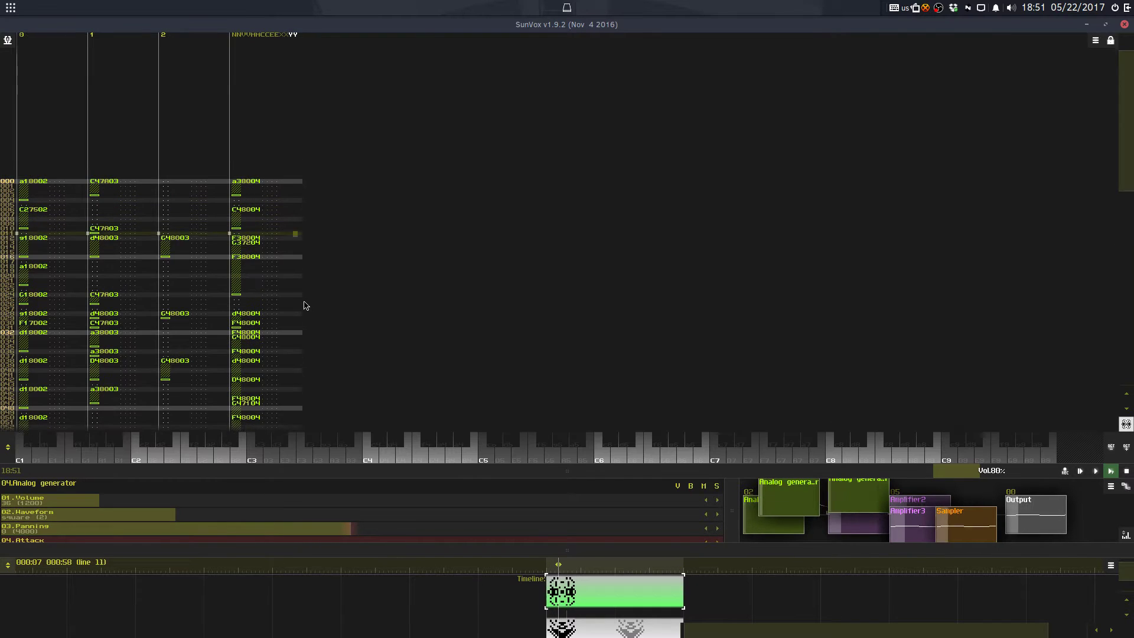
left_click_drag(613, 471, 617, 110)
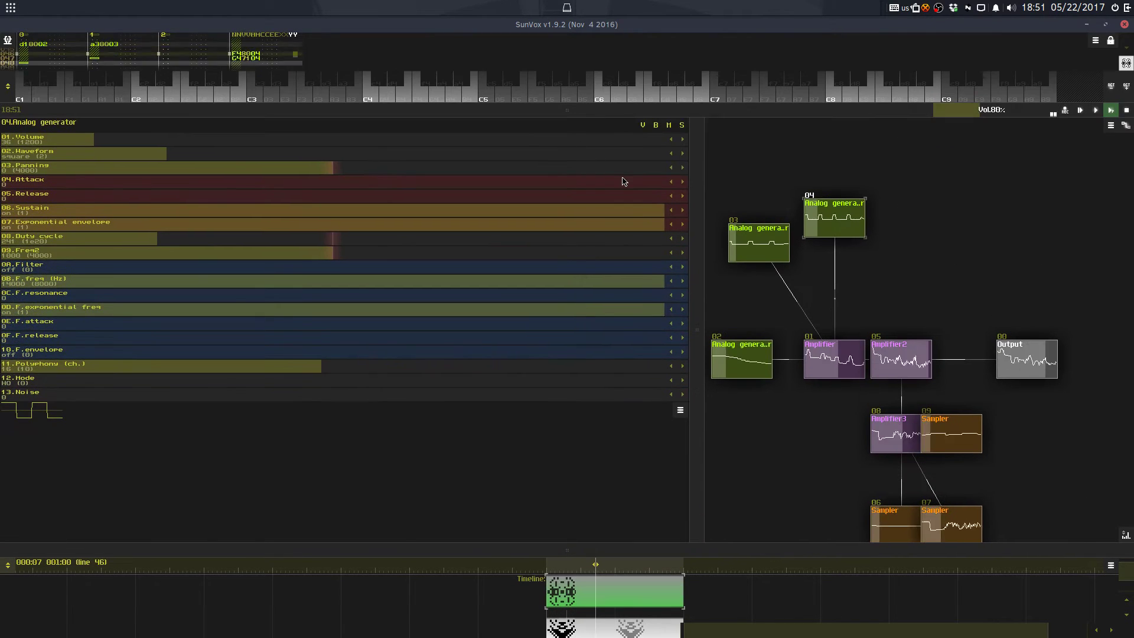
key("space")
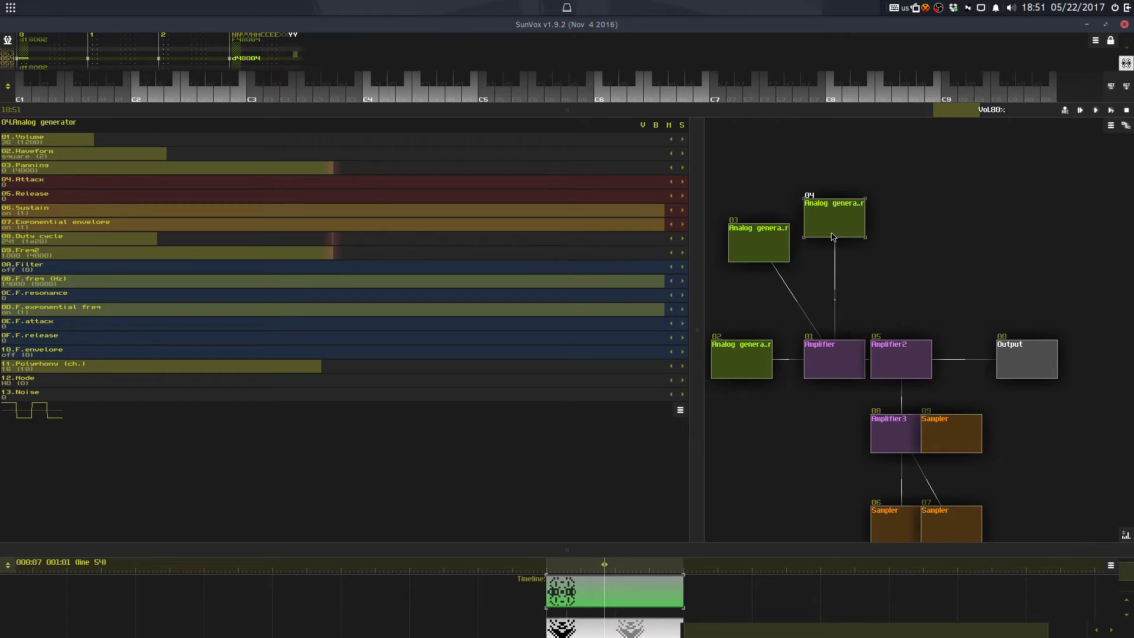
left_click_drag(826, 111, 845, 387)
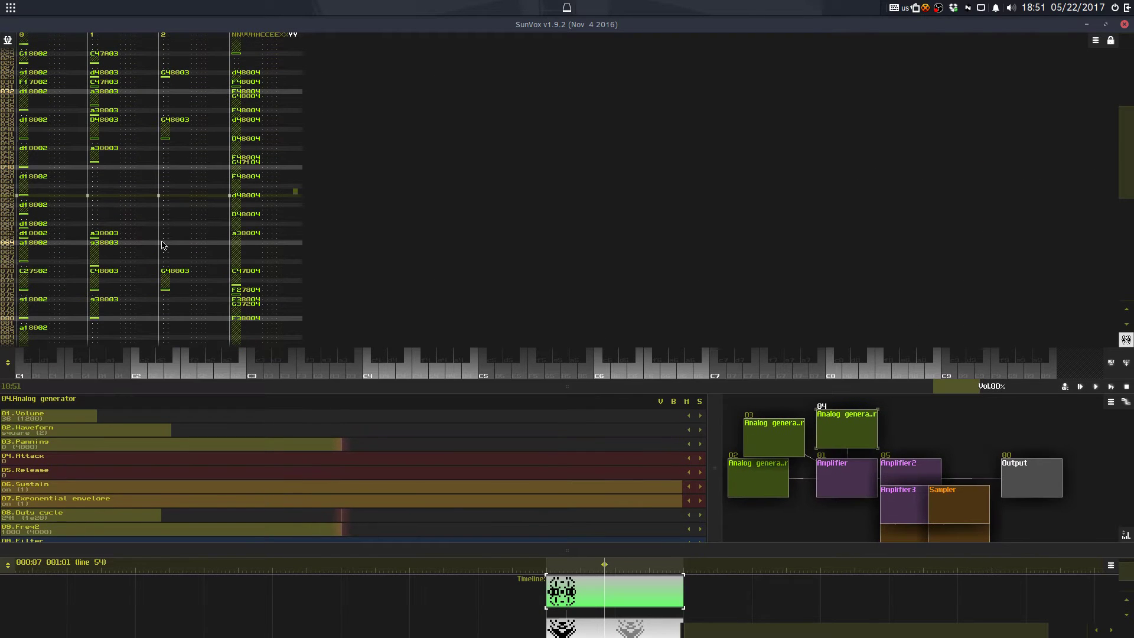
right_click(342, 149)
left_click(381, 244)
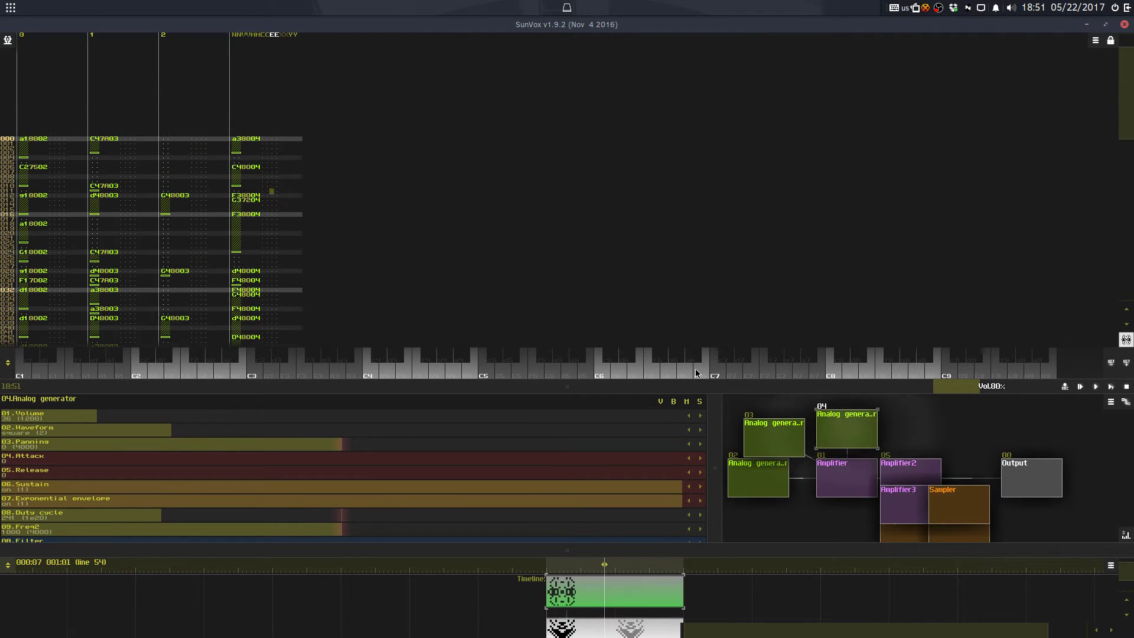
Step: Duplicate Analog generator 03, place the copy beside generator 04, and connect it to Amplifier 01
left_click_drag(696, 385, 515, 139)
left_click(631, 277)
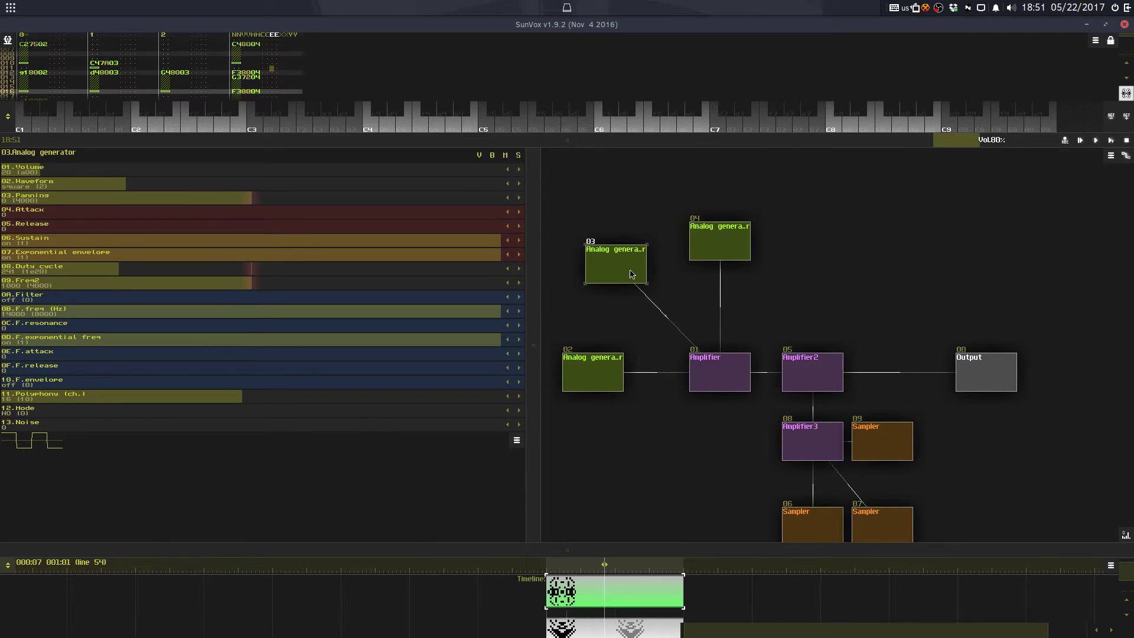
left_click(848, 274)
key("ctrl+v")
left_click_drag(830, 271, 769, 280)
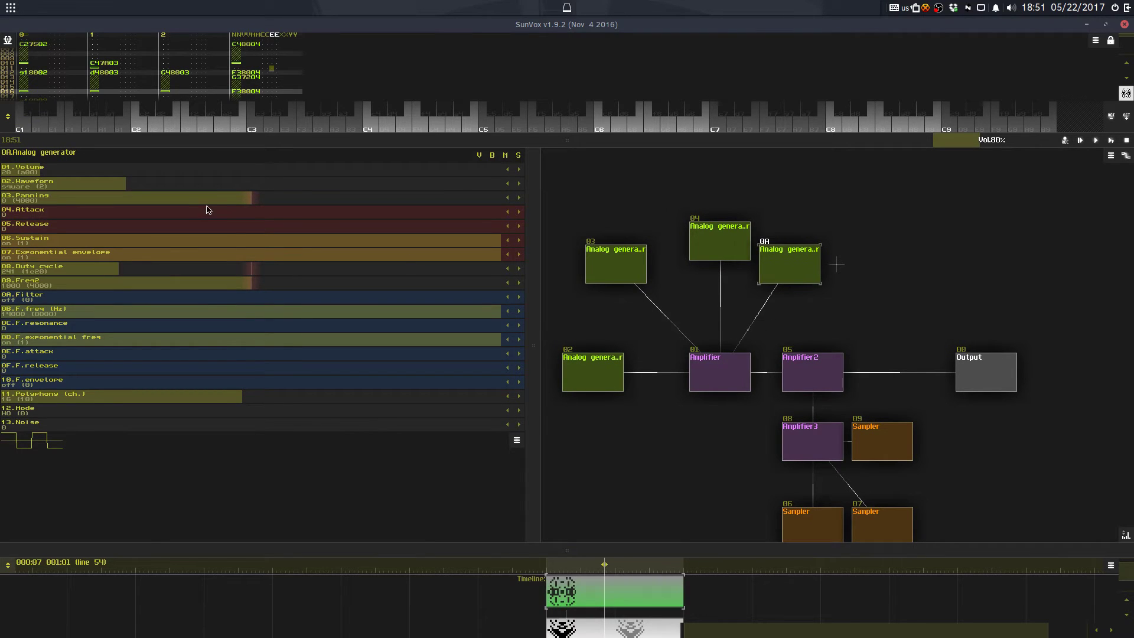
Step: Set the new Analog generator 0A to a triangle waveform and a volume of 40 while playing the pattern
scroll(216, 184, "down", 2)
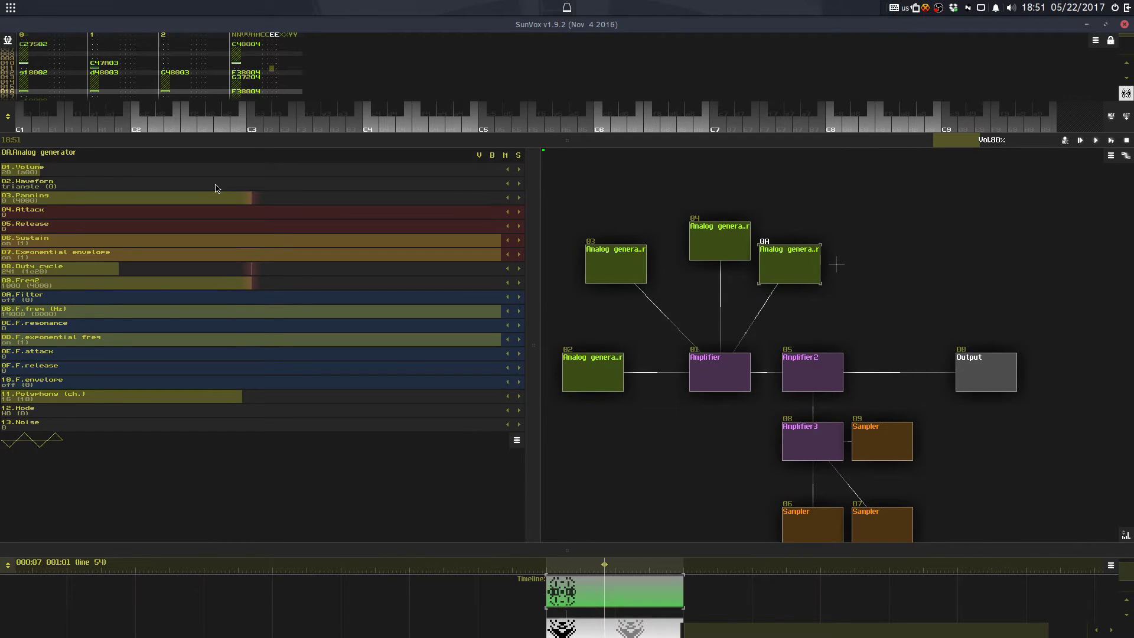
key("Return")
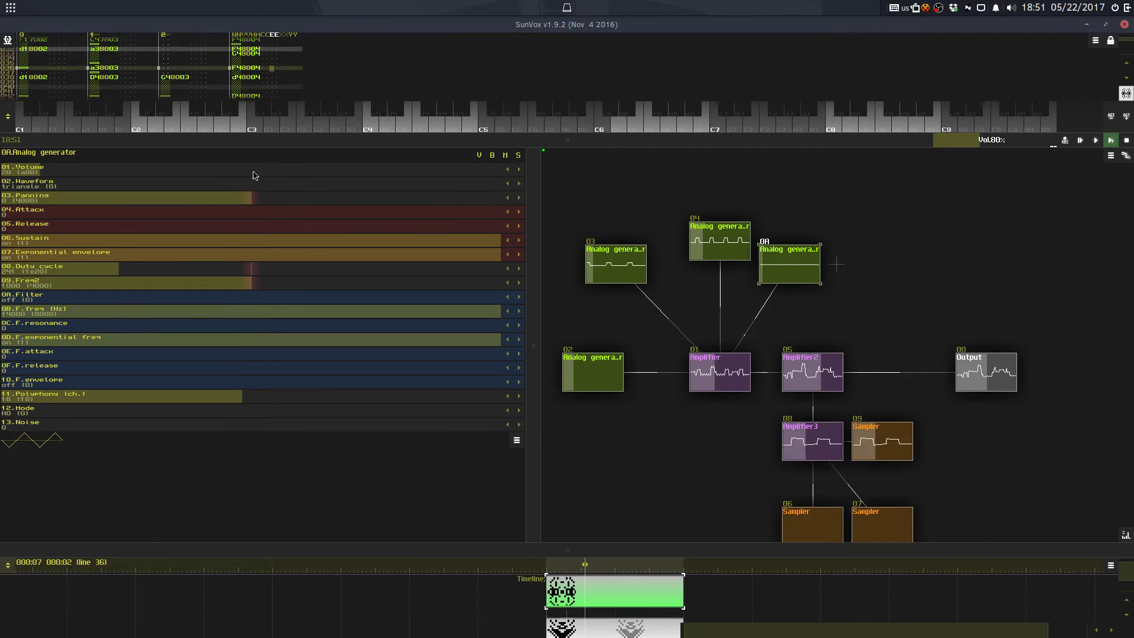
left_click_drag(283, 172, 299, 176)
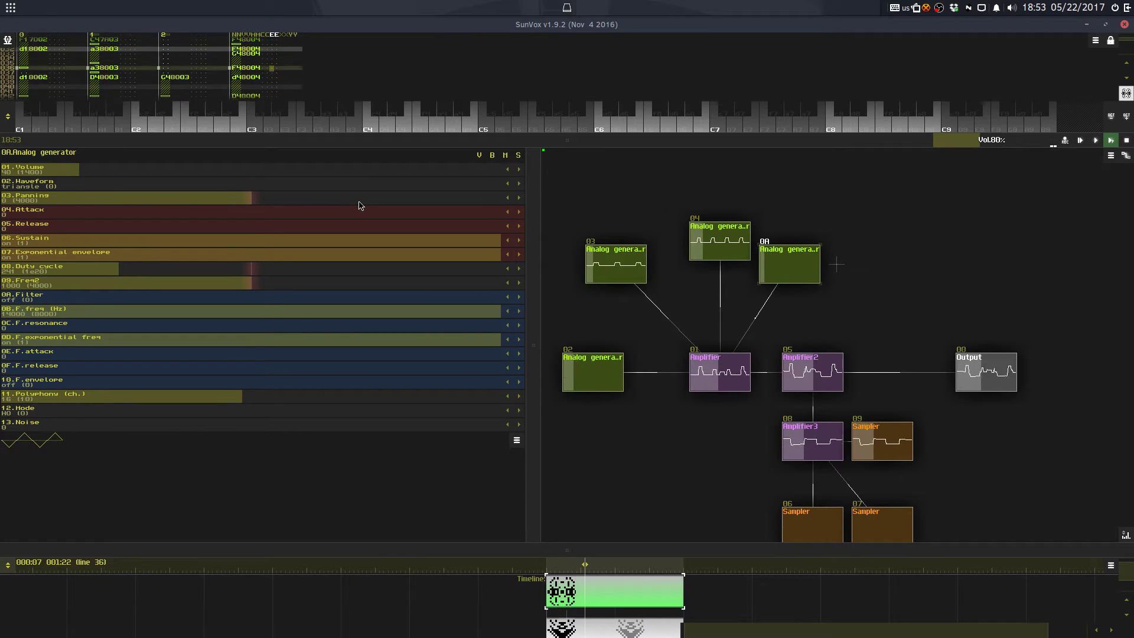
key("space")
Step: Enlarge the pattern editor and increase the pattern's number of tracks to 5
left_click(534, 142)
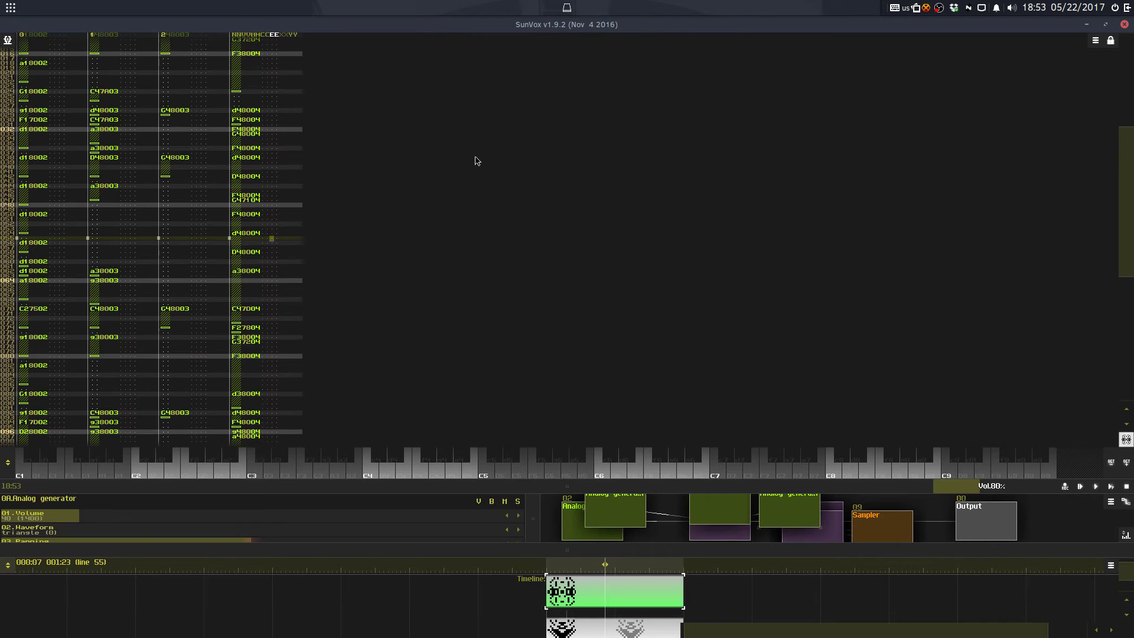
right_click(475, 157)
left_click(520, 314)
left_click(653, 322)
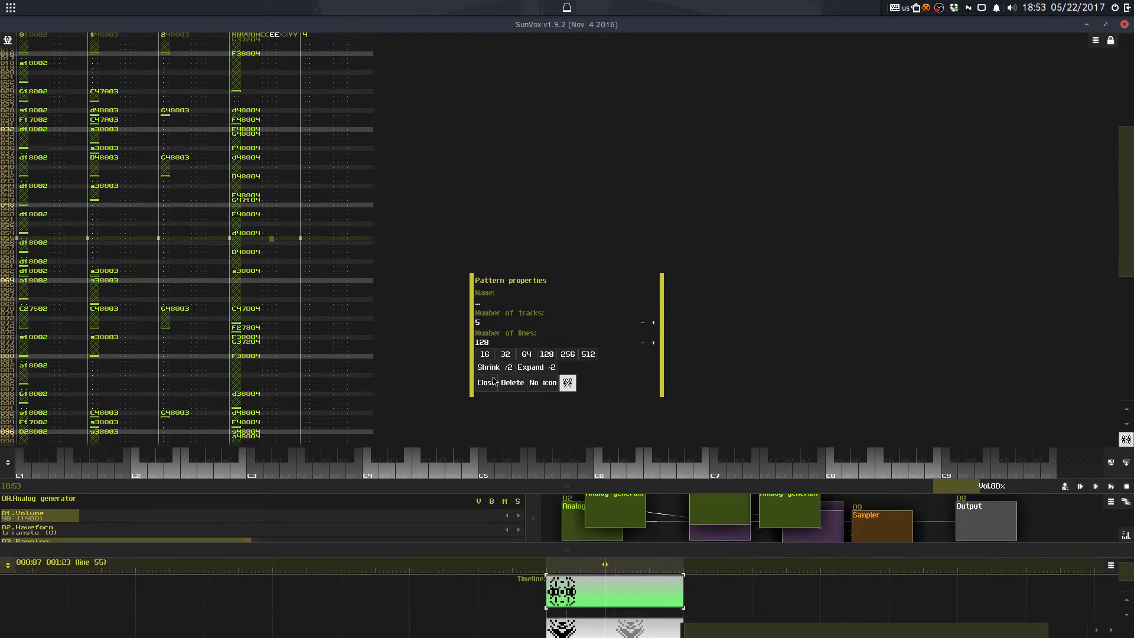
left_click(486, 382)
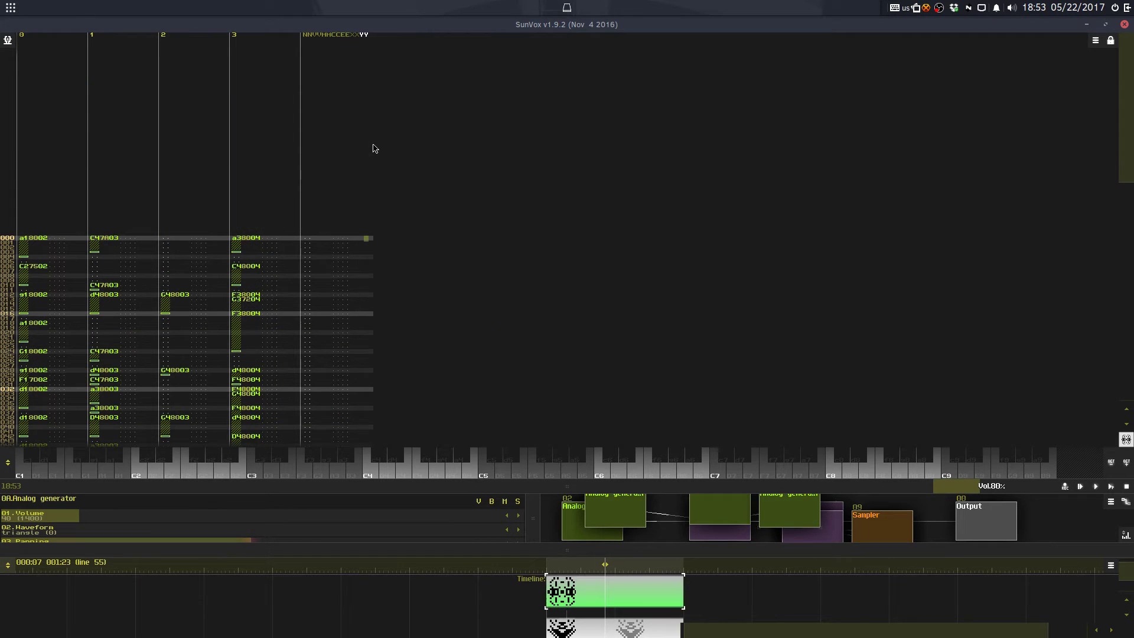
Step: Turn on pattern editing, play the pattern, and enter a C6 note for generator 0A at line 12 of track 4
key("space")
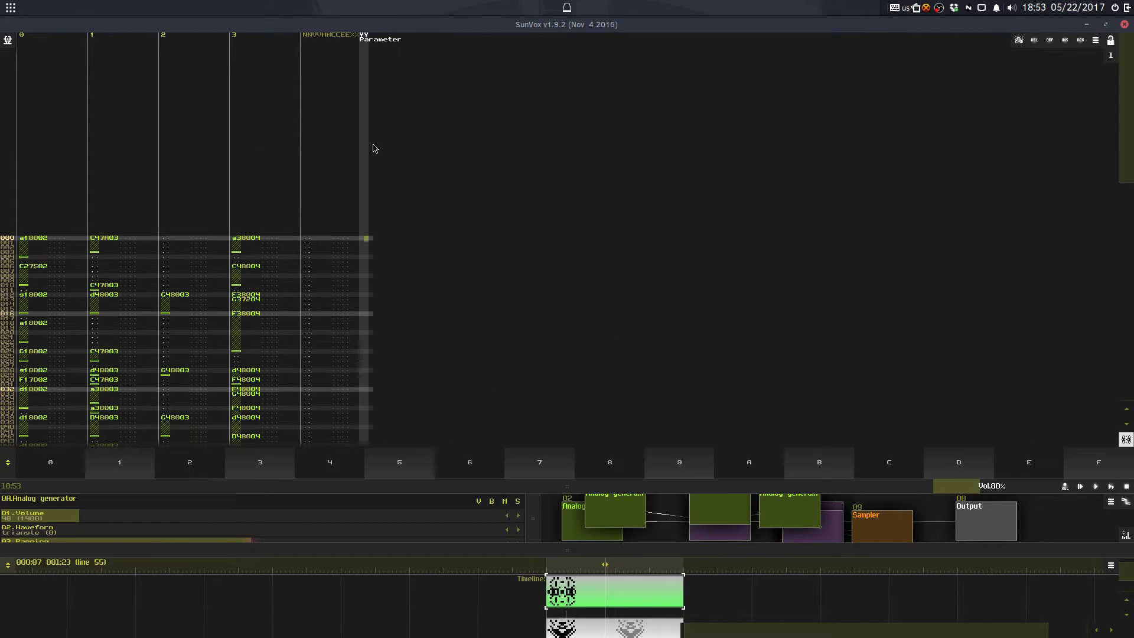
key("Return")
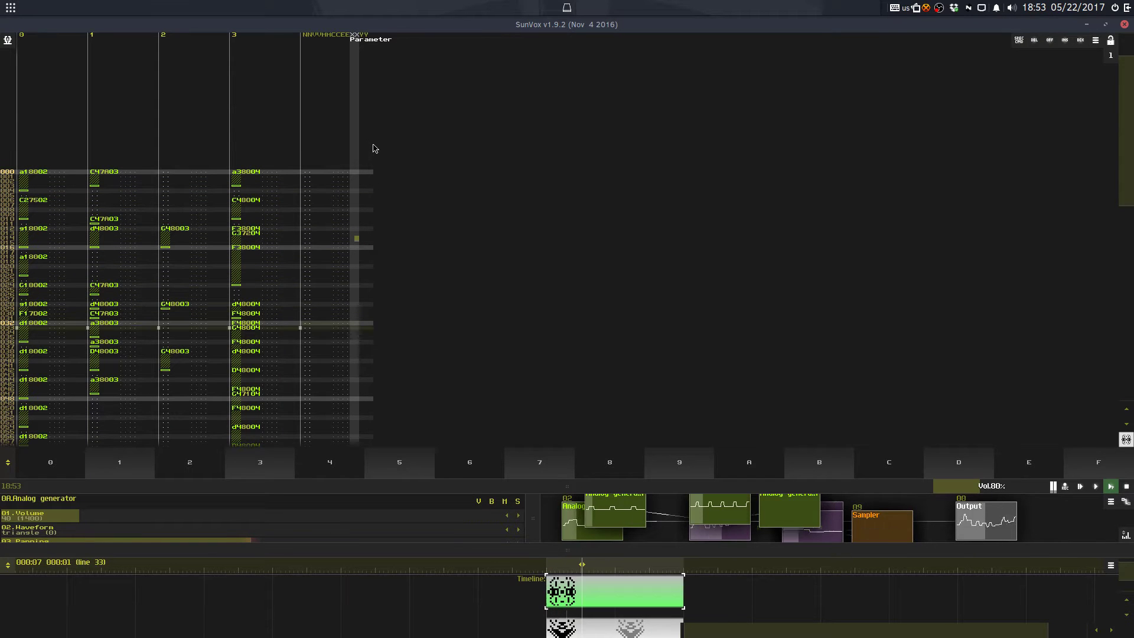
key("i")
key("Caps_Lock")
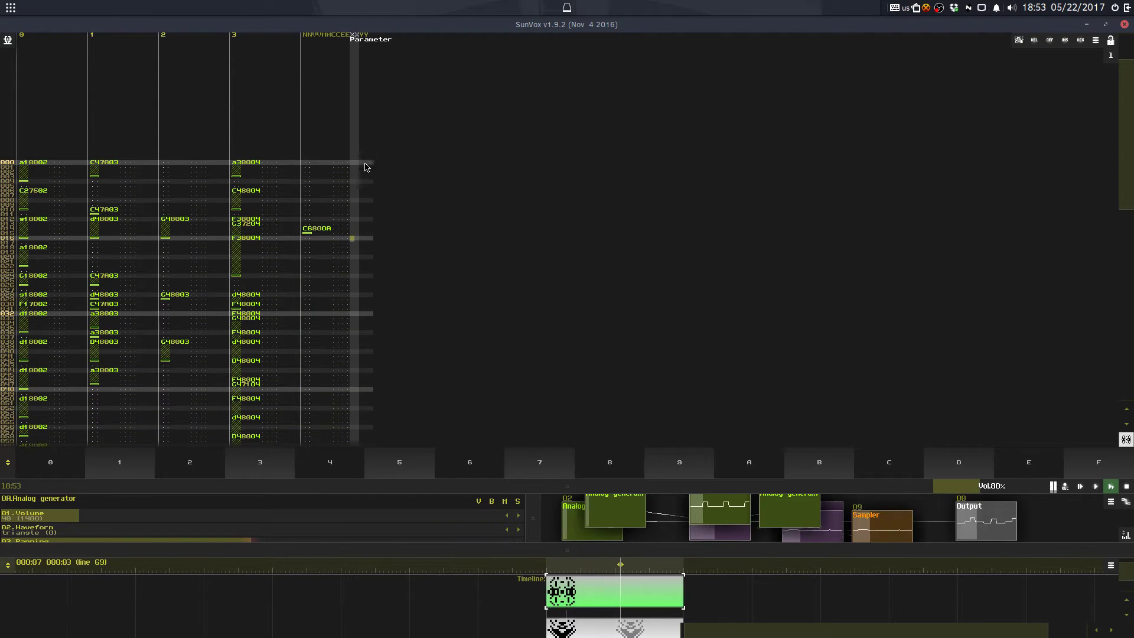
left_click(319, 244)
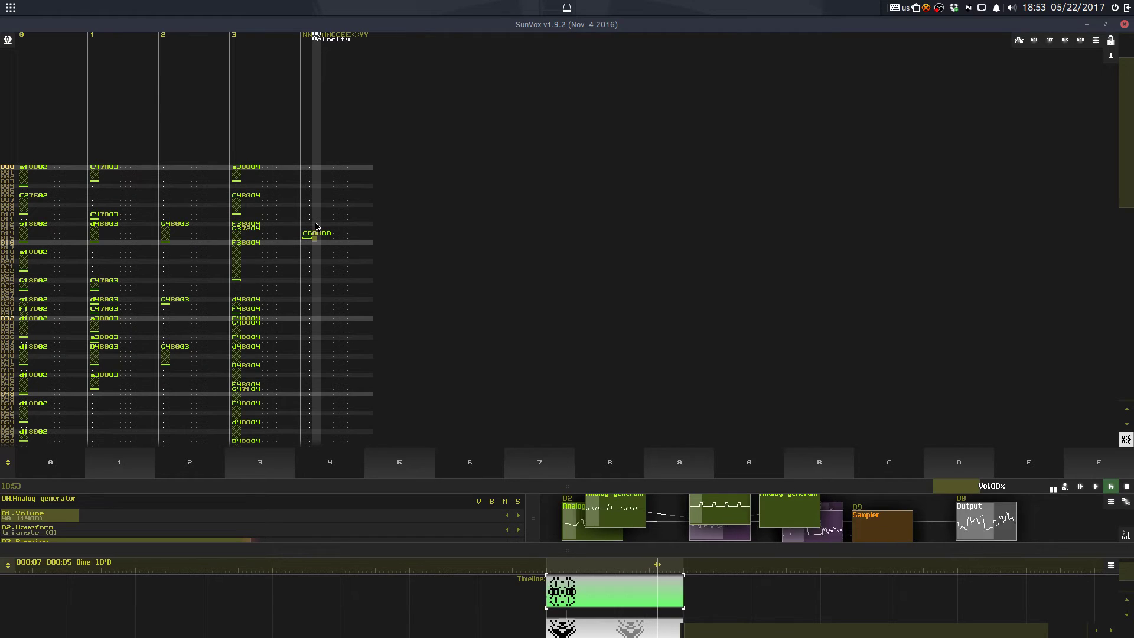
key("Left")
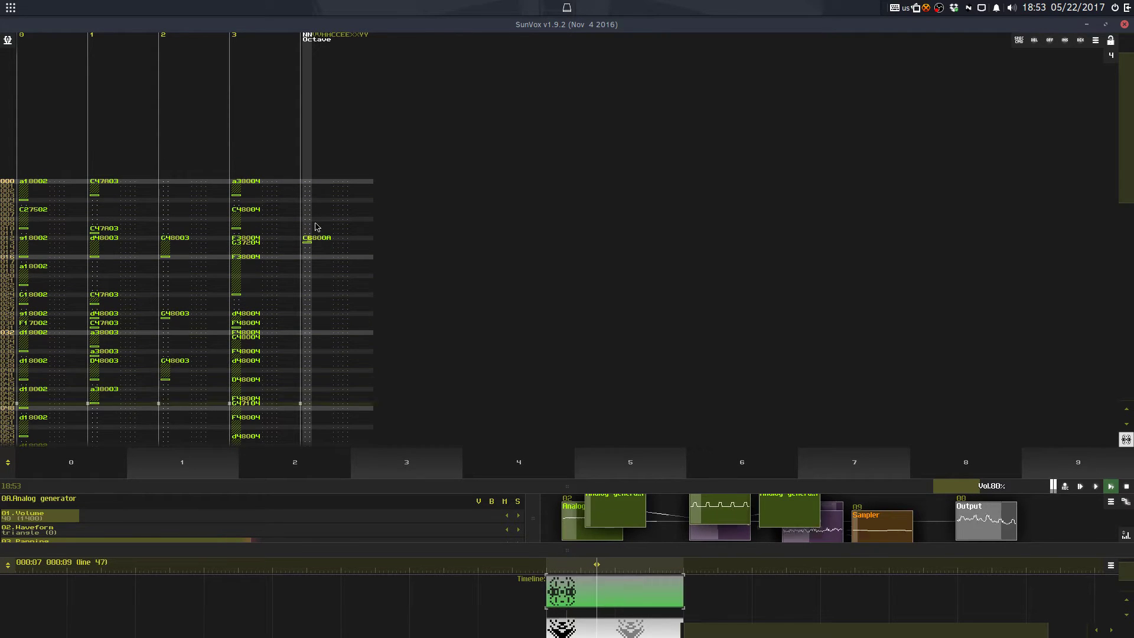
Step: Continue the track 4 melody with D6 at line 16, C6 at line 20, D6 at line 22, and d6 at line 26
key("o")
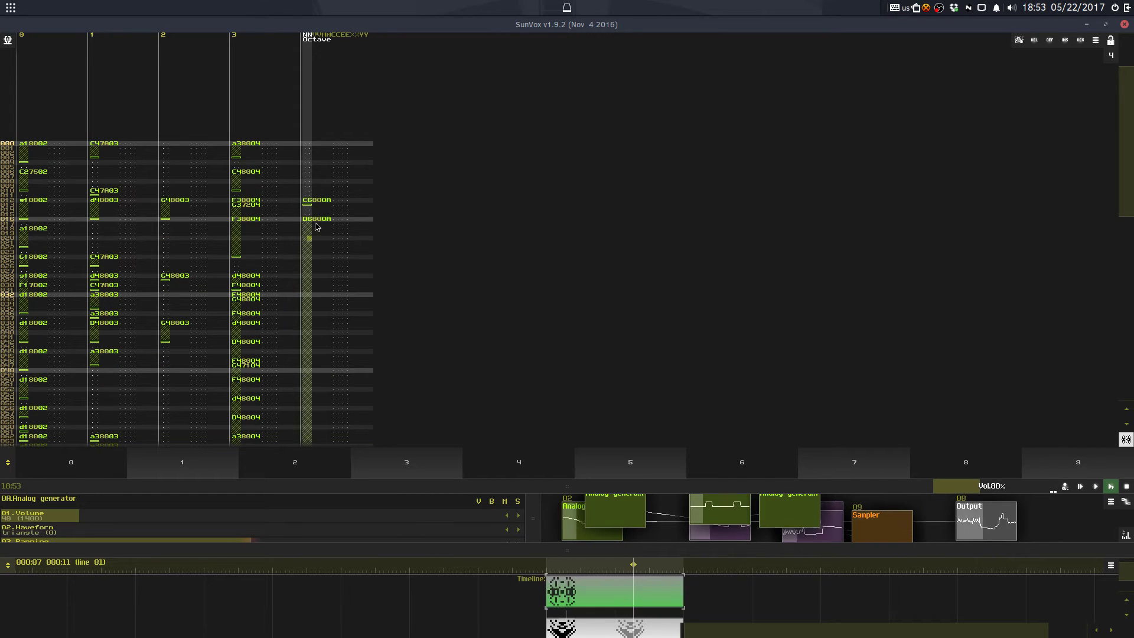
key("i")
key("Up")
key("Up")
key("o")
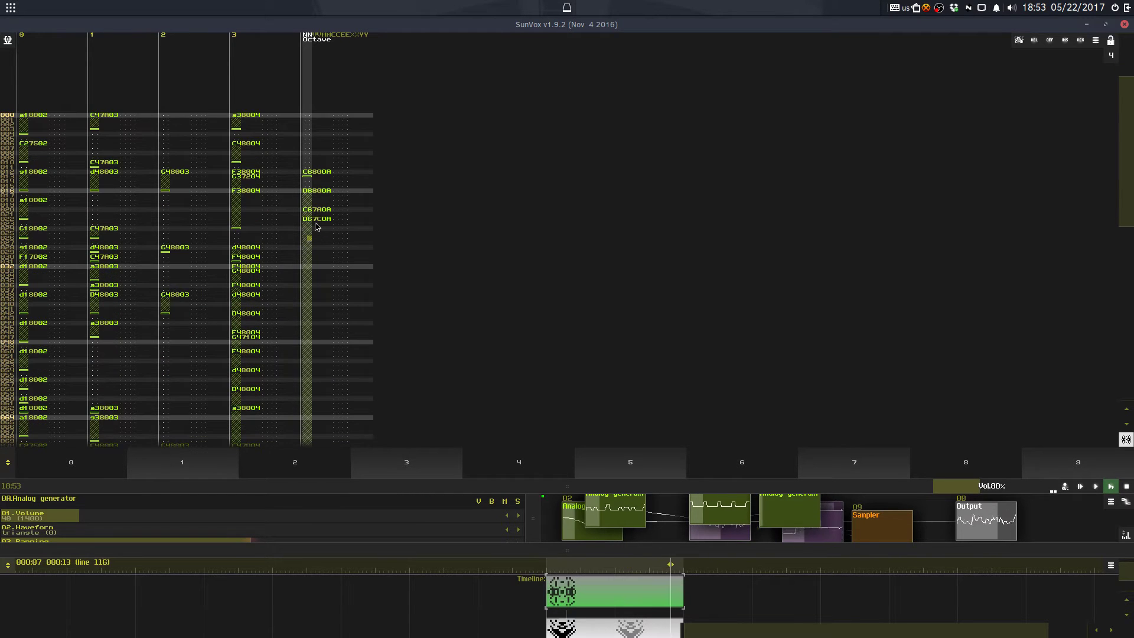
key("0")
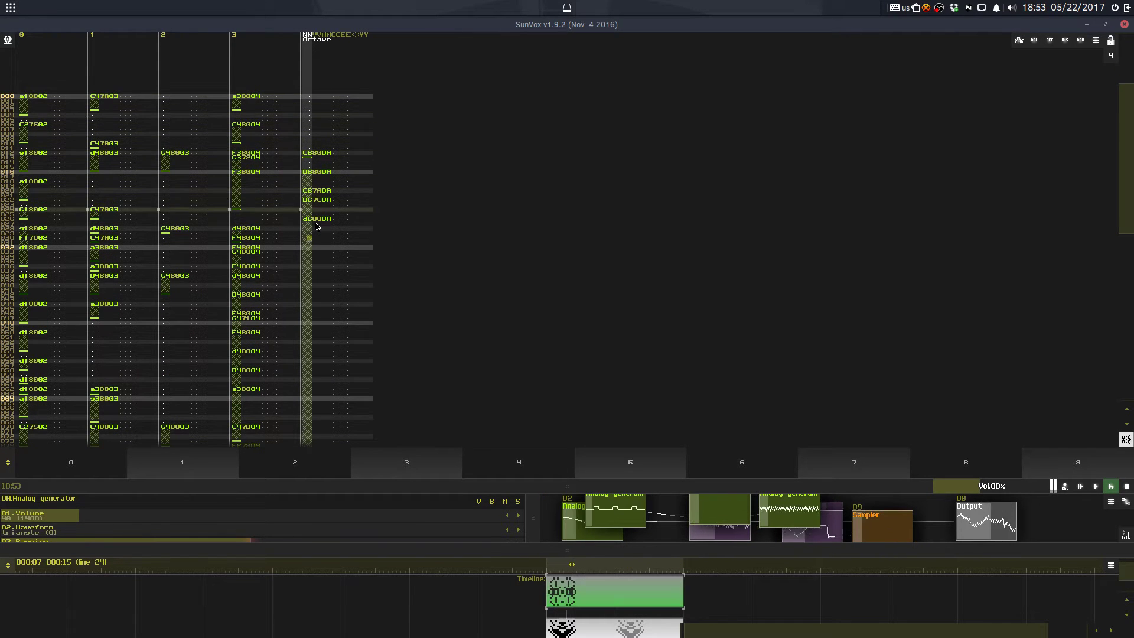
Step: Complete the track 4 phrase with D6 at line 30, C6 at line 34, and a note-off at line 38, then turn off editing
key("i")
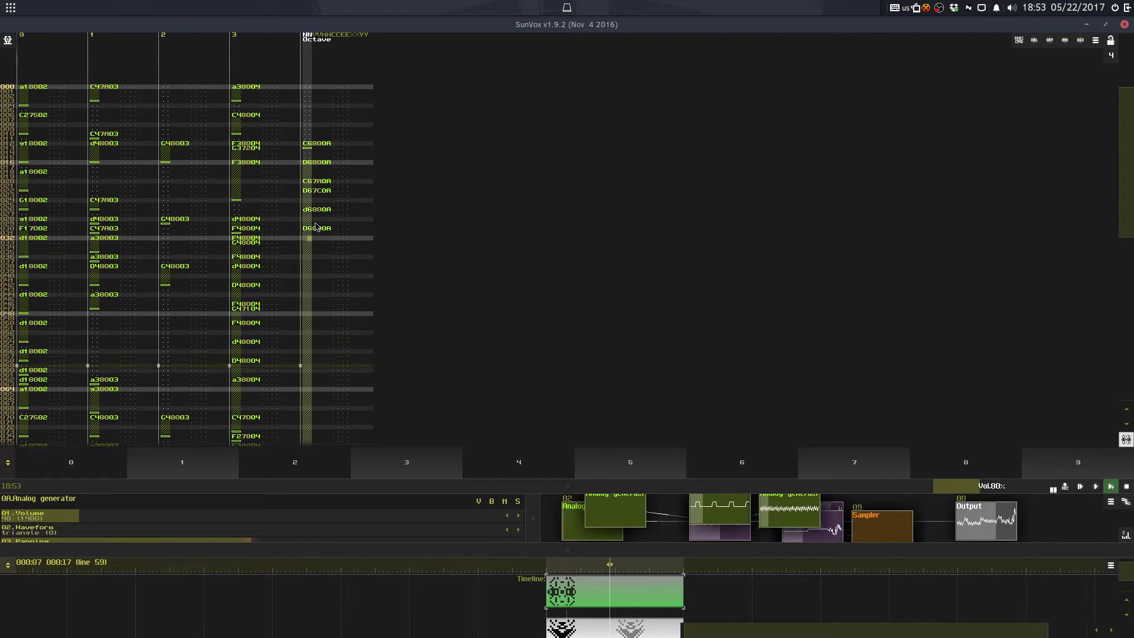
key("ctrl+z")
key("o")
key("i")
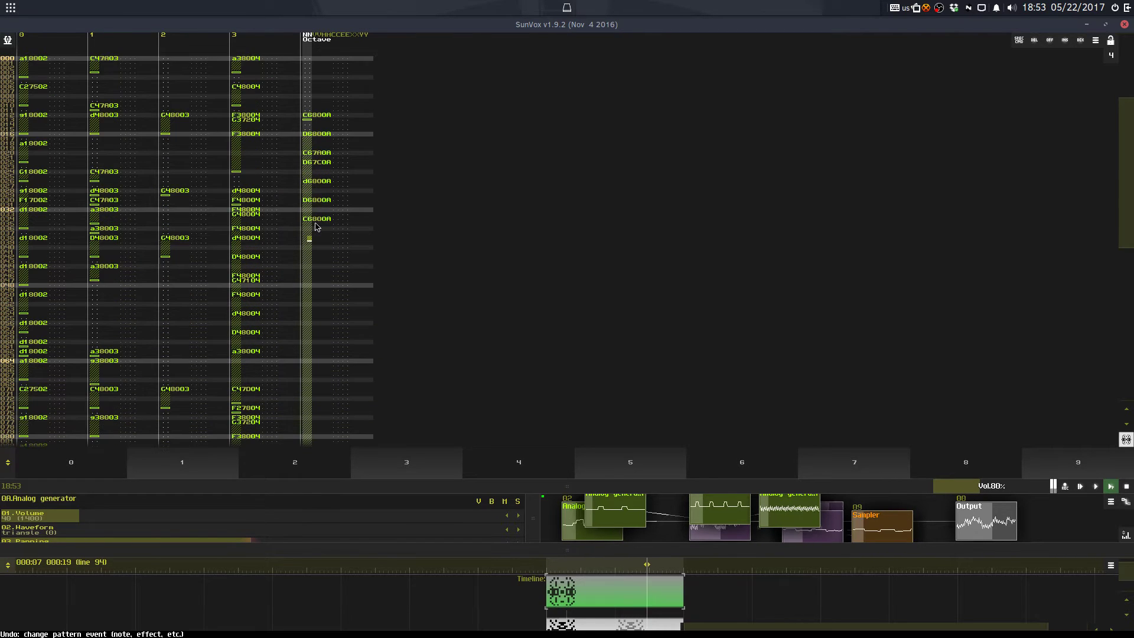
key("Caps_Lock")
key("space")
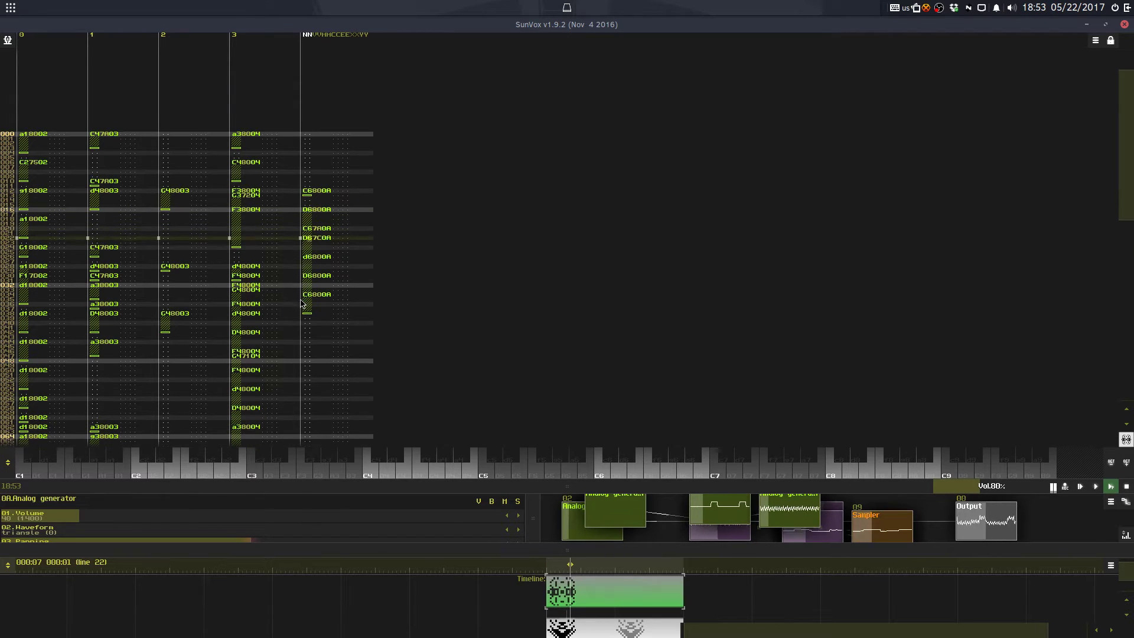
Step: Re-enable pattern editing and change the track 4 melody to C6 at line 30 and D6 at line 31
key("space")
left_click(309, 214)
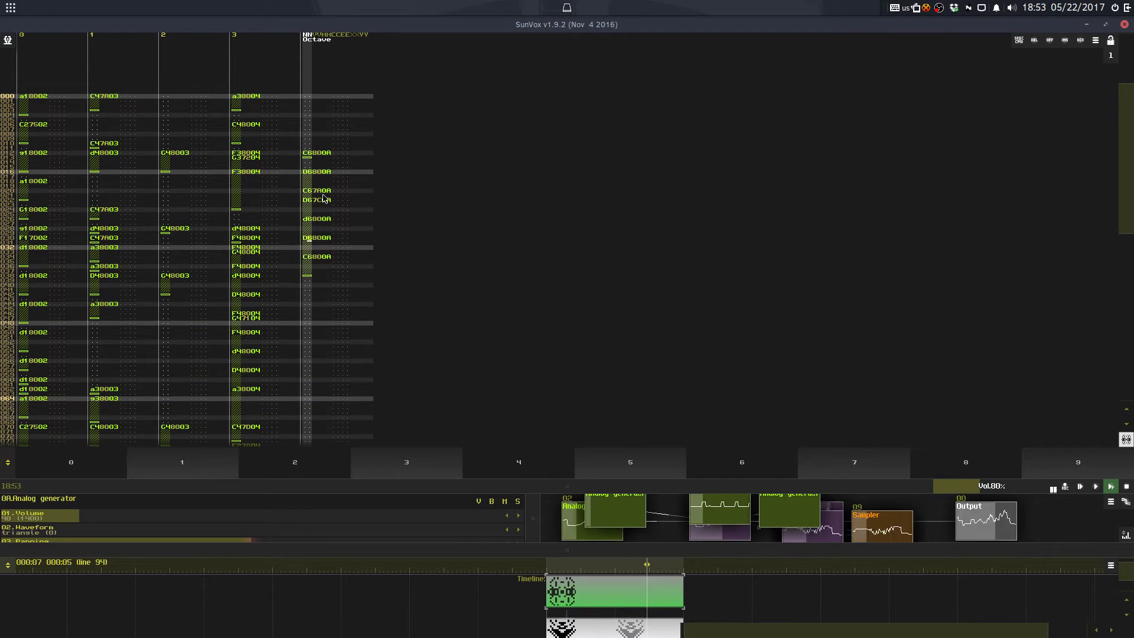
key("i")
key("o")
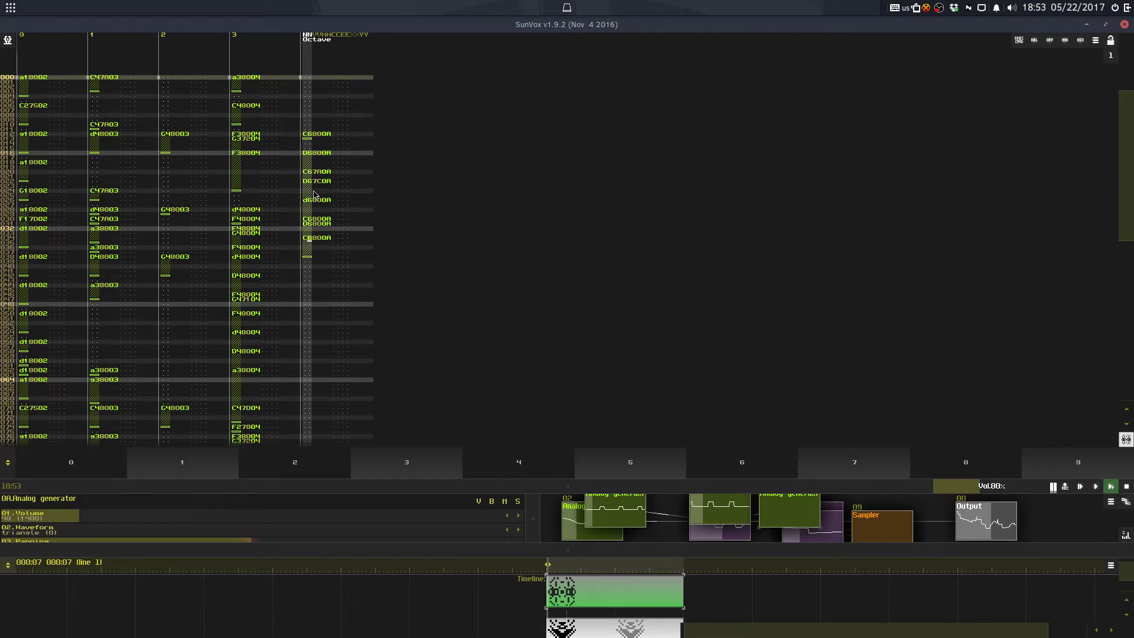
Step: Move the note-off after the first track 4 note to line 14 and add a note-off at line 18
left_click(319, 163)
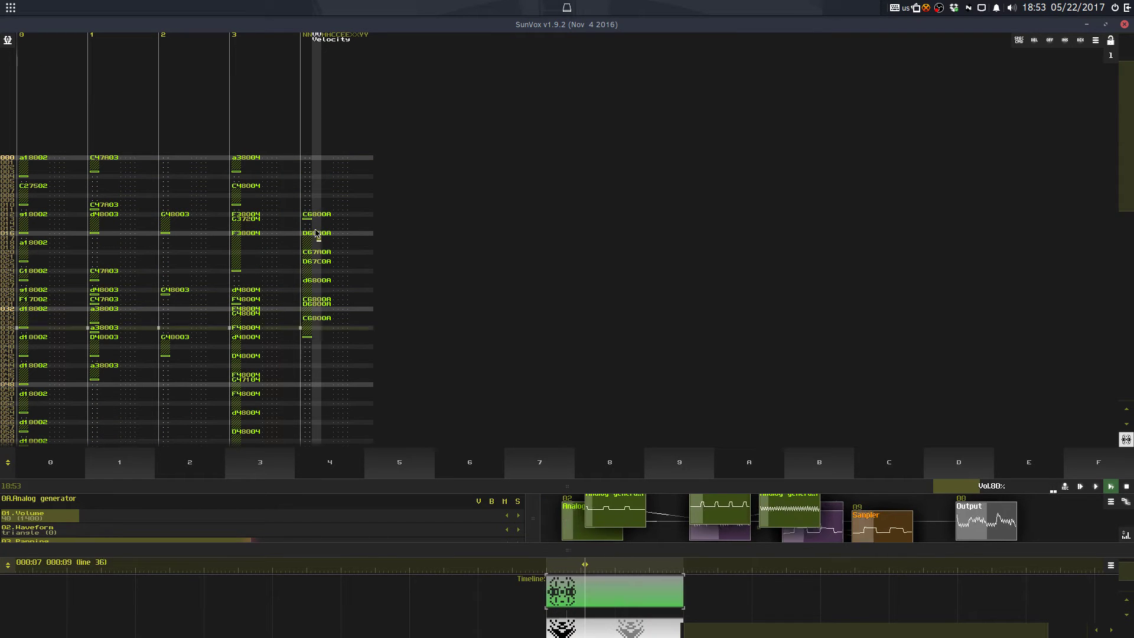
key("Caps_Lock")
key("ctrl+z")
key("Caps_Lock")
key("Up")
key("Up")
key("Up")
key("Up")
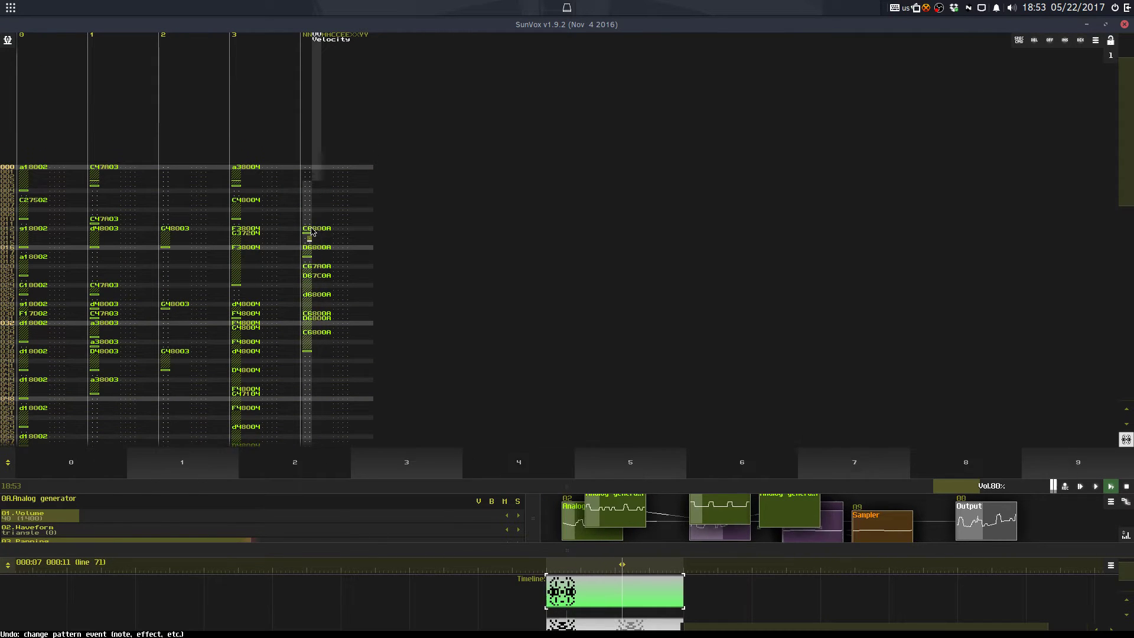
key("Left")
key("Up")
key("Up")
key("Delete")
Step: Add note-offs at lines 24, 28, and 32 of track 4
key("Caps_Lock")
key("Down")
key("Down")
key("Down")
key("Down")
key("Down")
key("Down")
key("Down")
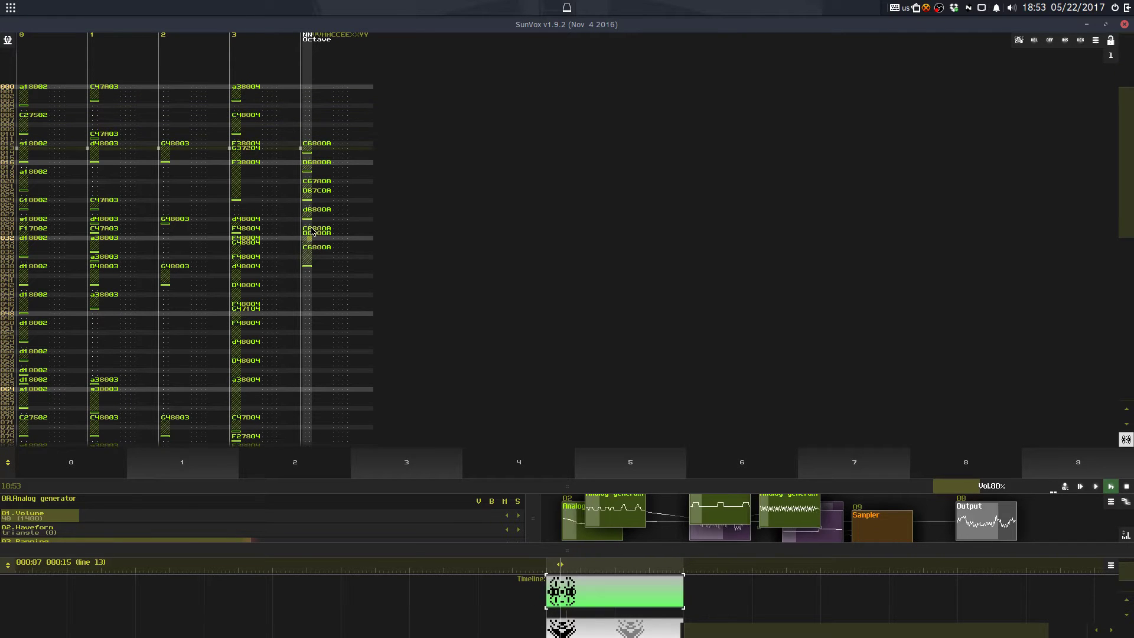
Step: Copy lines 0 to 63 of track 4, paste them starting at line 64, and save the song
left_click(334, 172)
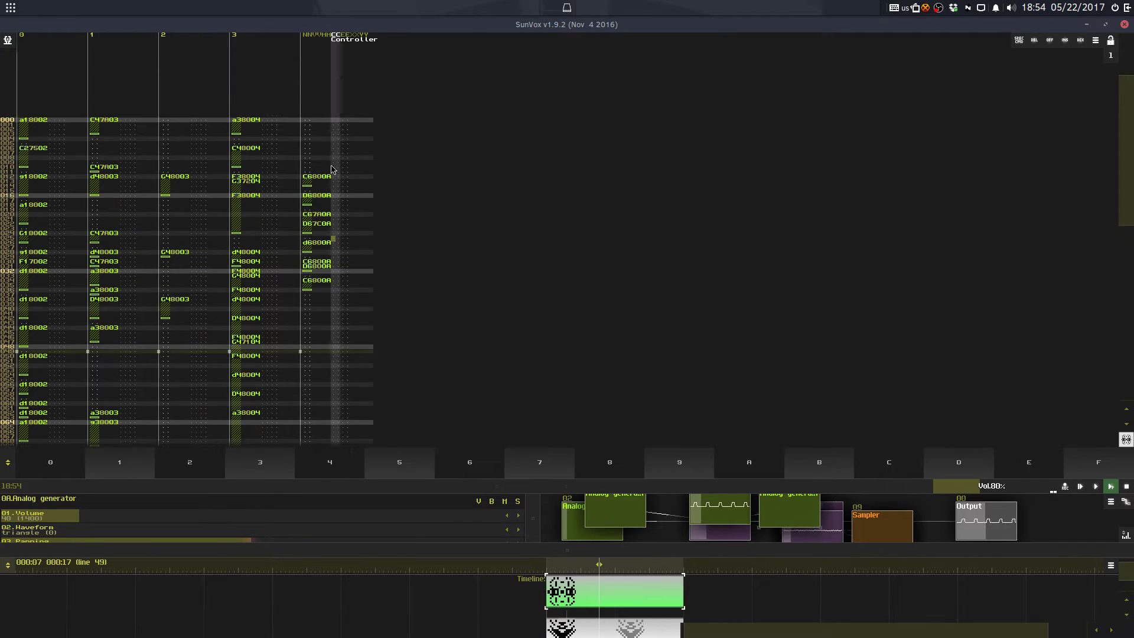
left_click_drag(335, 109, 339, 405)
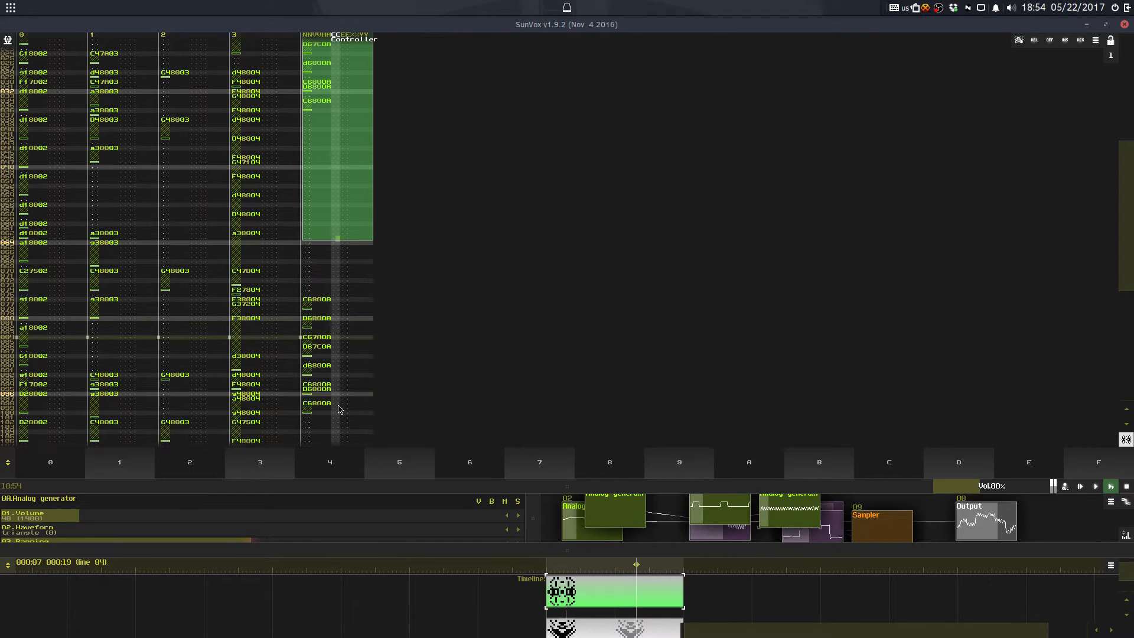
key("ctrl+s")
key("Return")
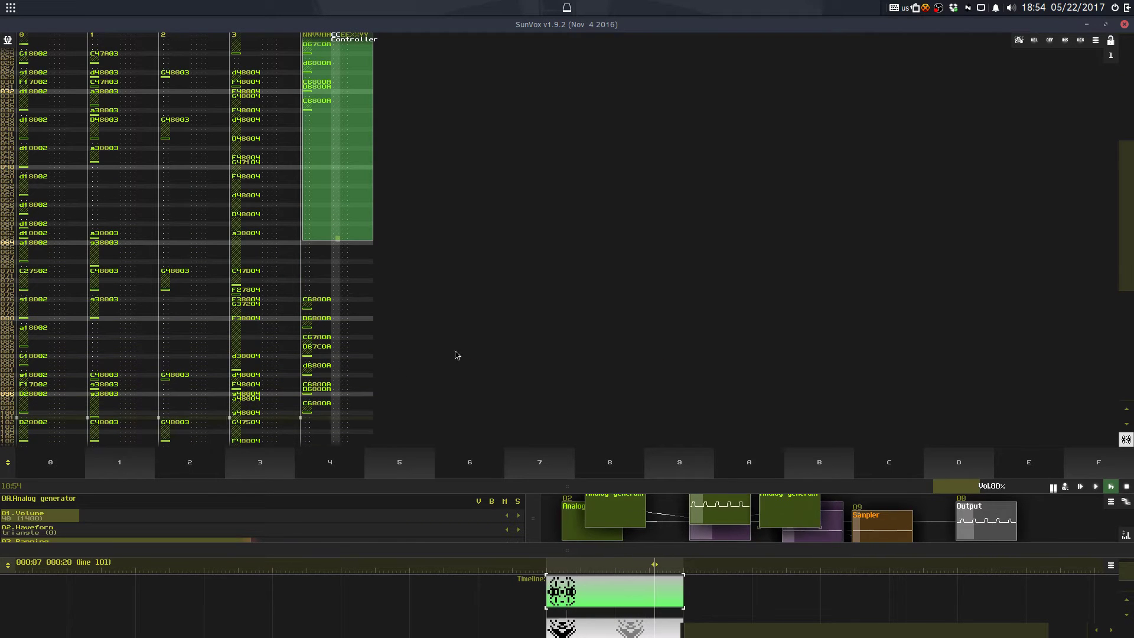
Step: Change the track 4 notes at lines 94, 95, and 98 to d6, F6, and d6
left_click(313, 390)
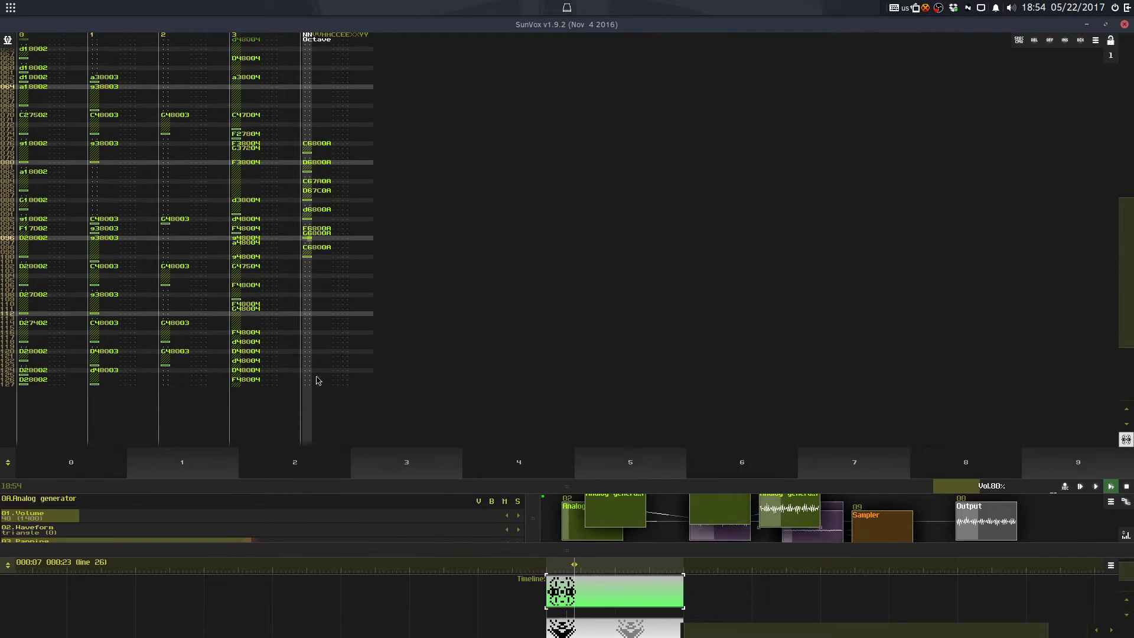
key("Down")
key("Down")
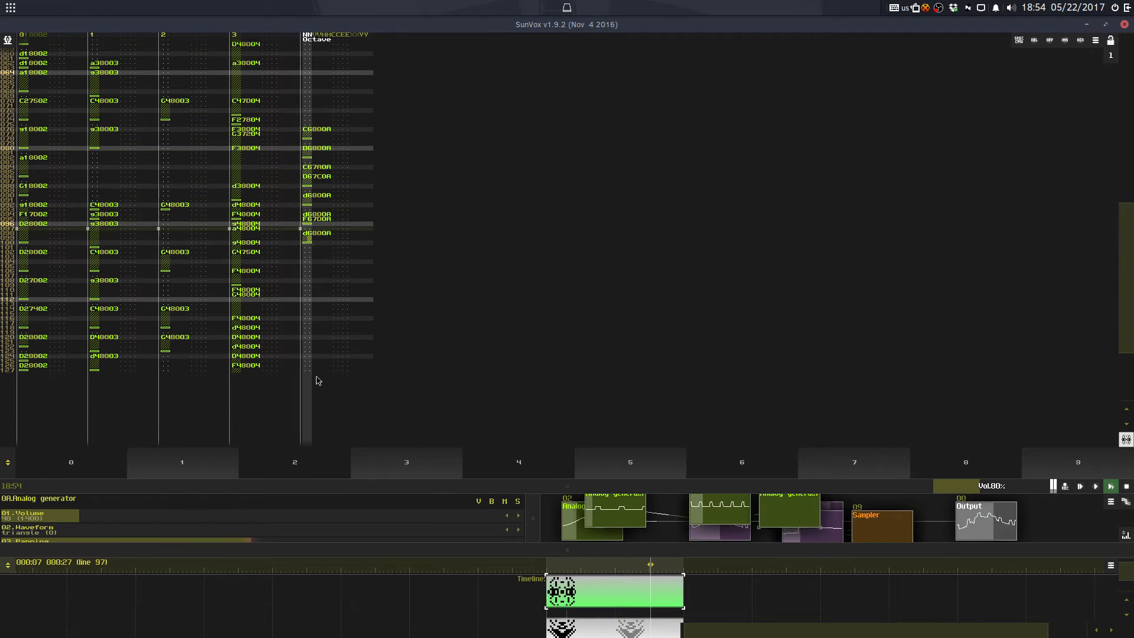
Step: Save the song by overwriting StreaminLava.sunvox and turn off pattern editing
left_click(388, 235)
key("ctrl+s")
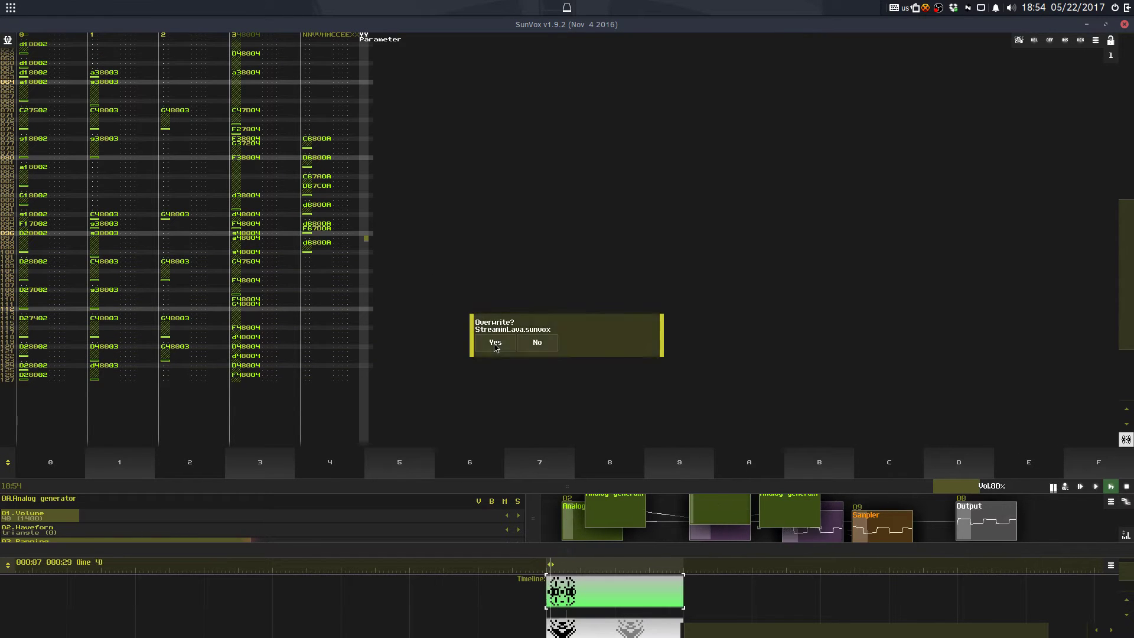
left_click(494, 341)
key("space")
Step: Enlarge the module view and move Analog generators 0A and 04 apart to make room above Amplifier 01
left_click_drag(581, 485, 597, 262)
left_click_drag(598, 206, 586, 171)
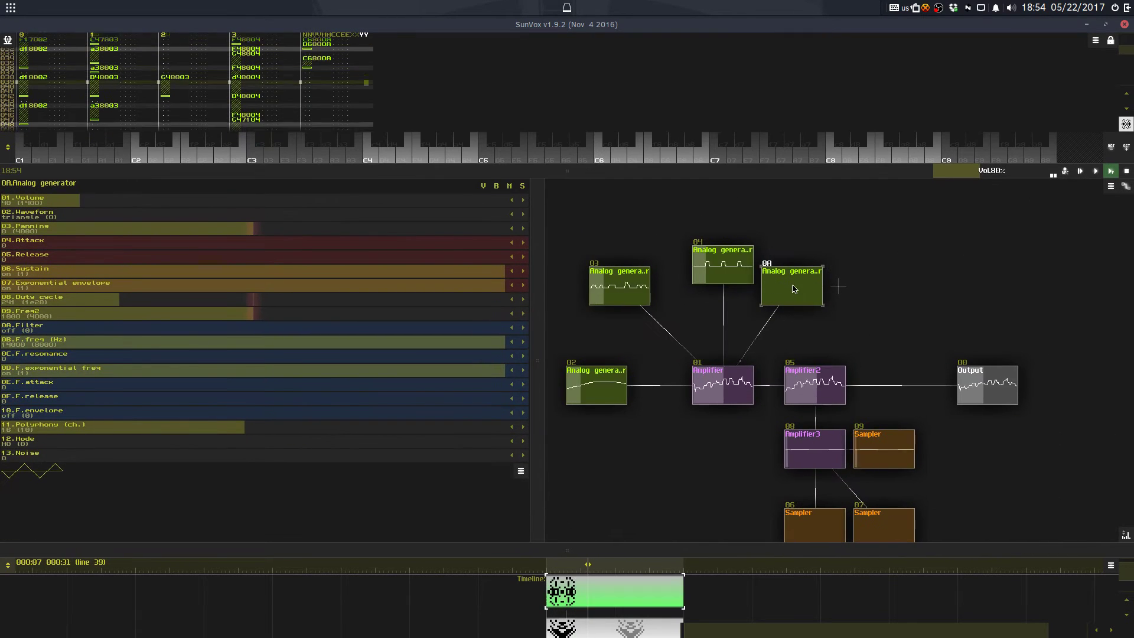
left_click_drag(796, 291, 822, 299)
left_click_drag(731, 274, 799, 224)
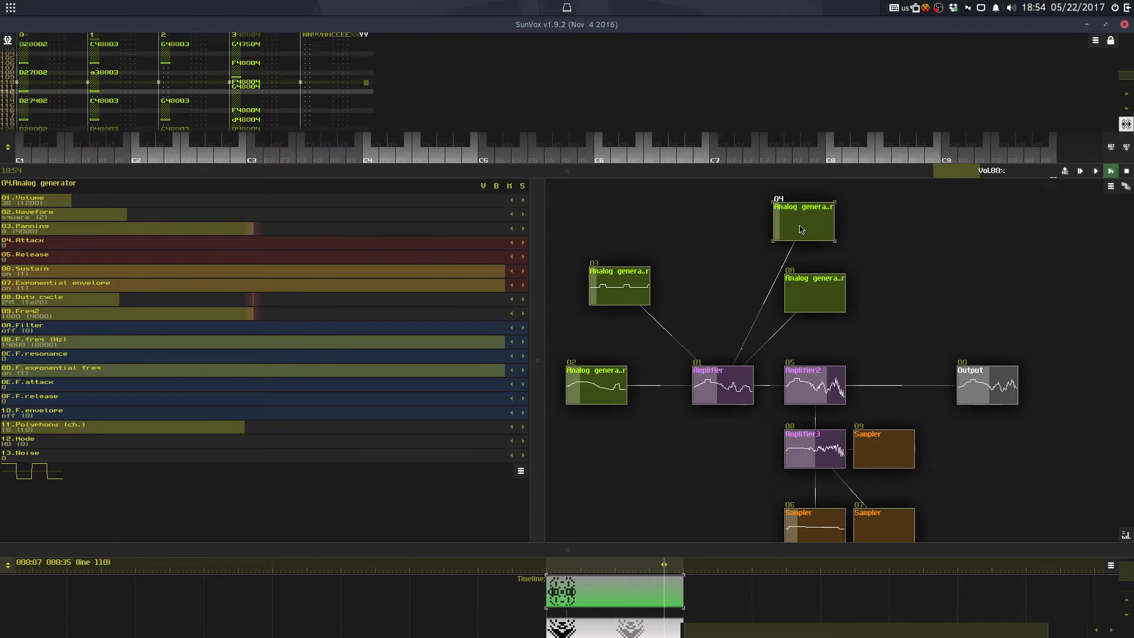
Step: Duplicate Analog generator 04 and connect the copy to Amplifier 01
key("ctrl+v")
left_click_drag(696, 243, 730, 380)
left_click_drag(701, 270, 712, 264)
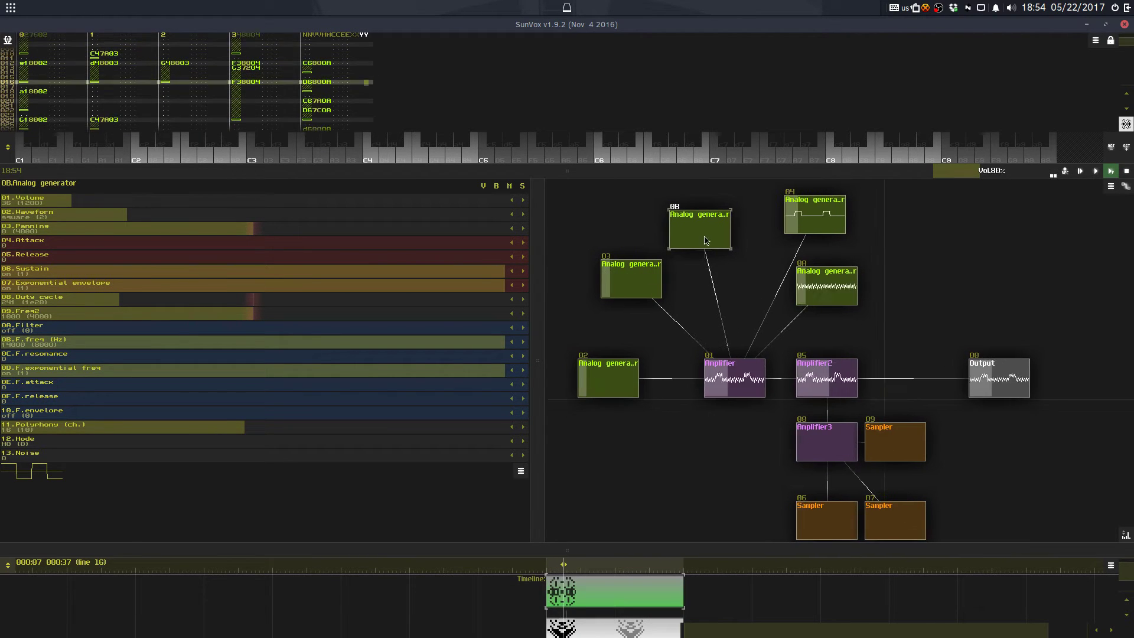
Step: Stop the playback and save the song again, overwriting StreaminLava.sunvox
key("space")
left_click_drag(708, 172, 710, 446)
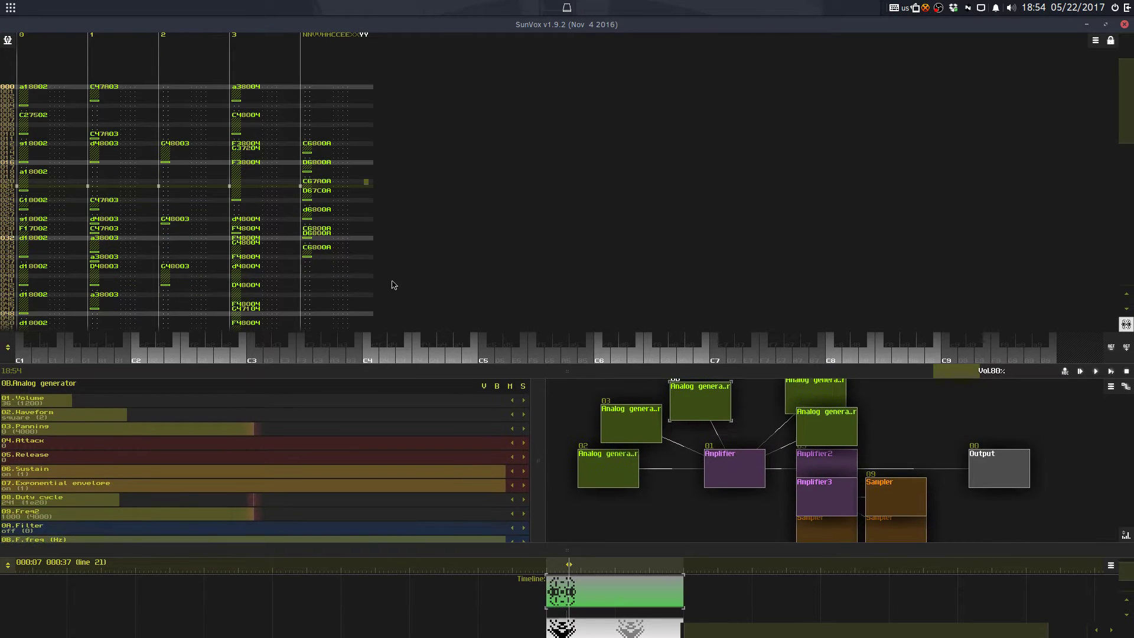
left_click(506, 296)
key("ctrl+s")
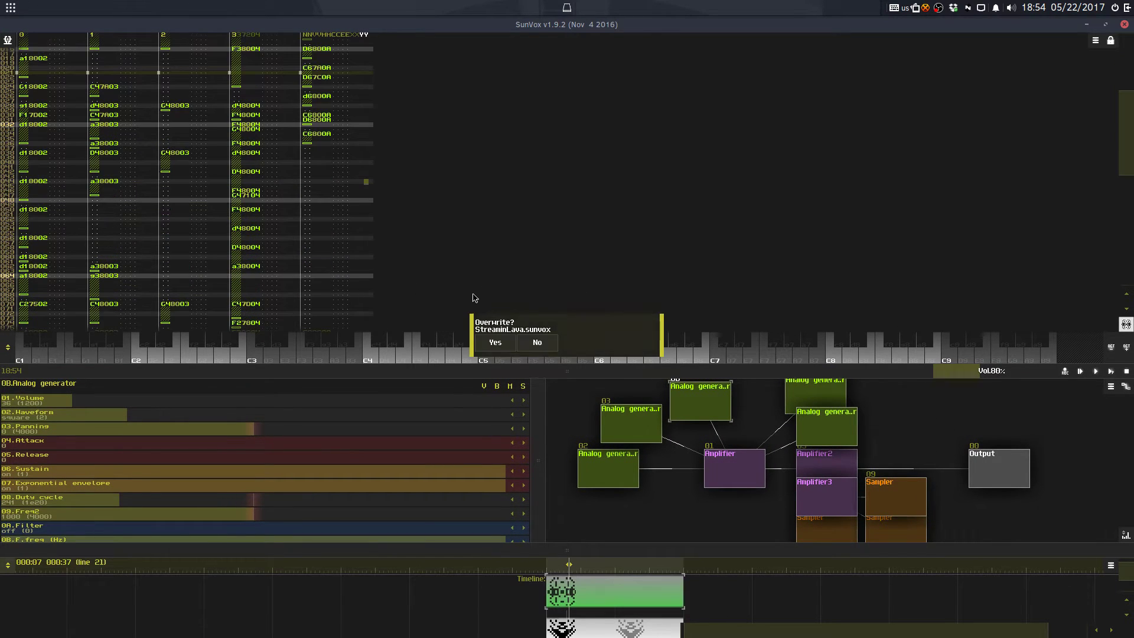
key("Return")
Step: Place Analog generator 04 beside generator 0B and solo generator 04 for playback
left_click(237, 91)
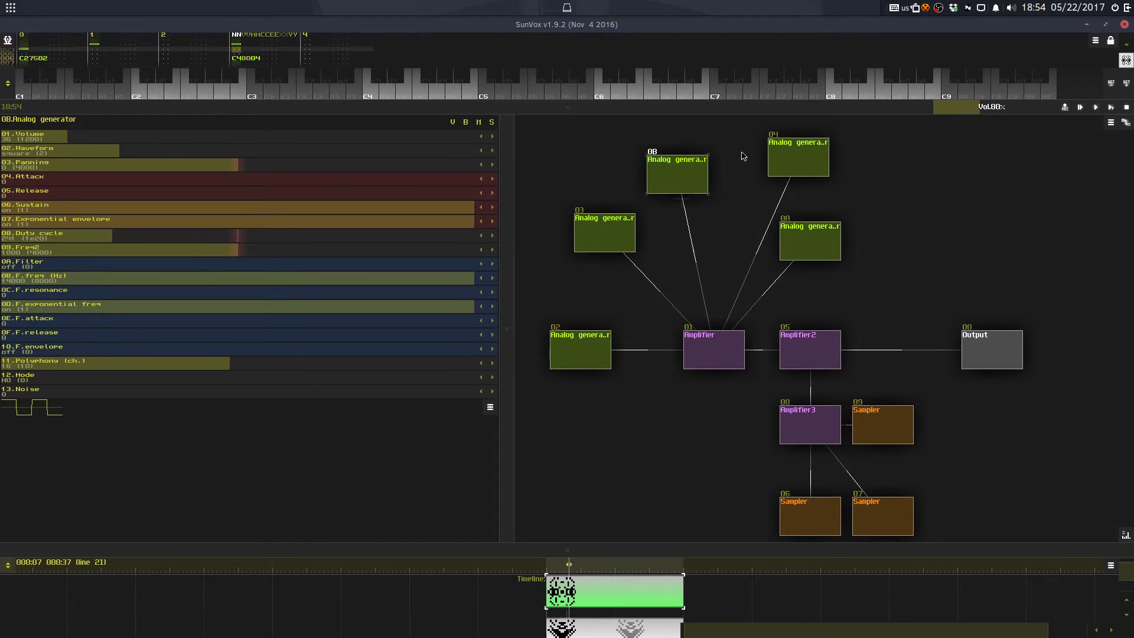
left_click(771, 185)
left_click_drag(770, 186, 758, 177)
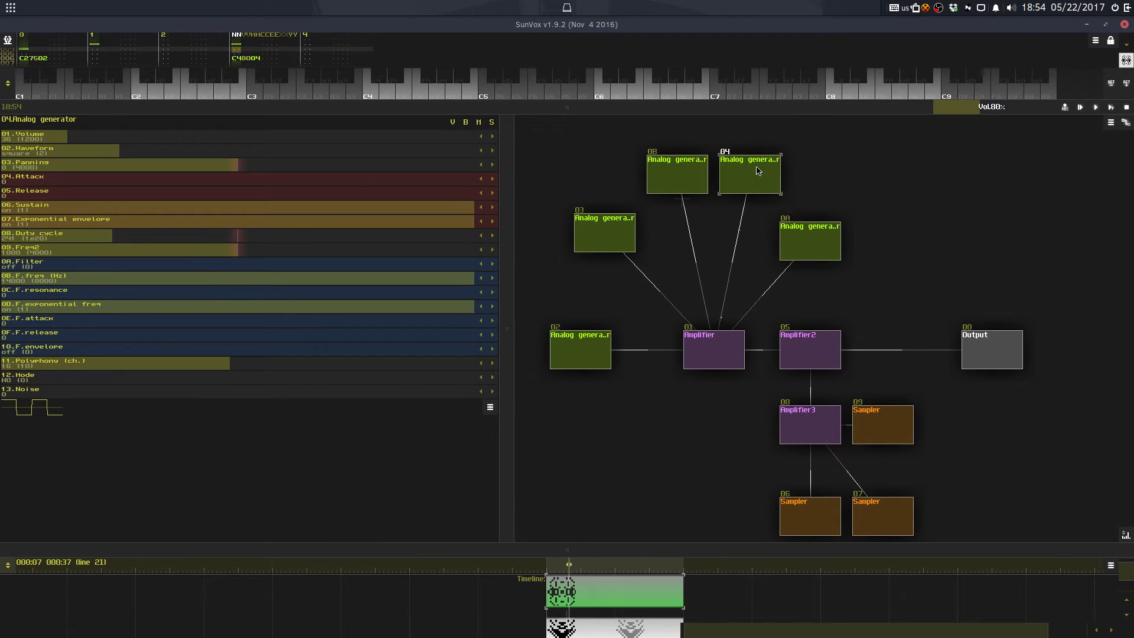
left_click(491, 122)
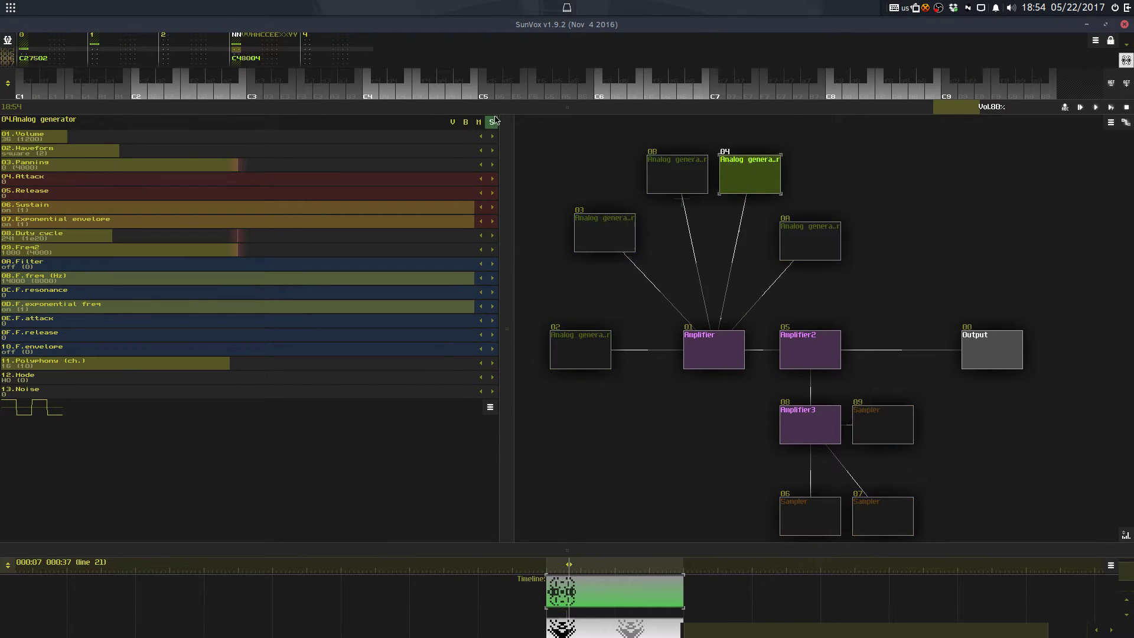
key("space")
Step: Enlarge the pattern editor and remap the notes at lines 12 to 24 of track 3 from module 04 to 0B
left_click_drag(506, 183, 617, 633)
left_click_drag(617, 490, 617, 345)
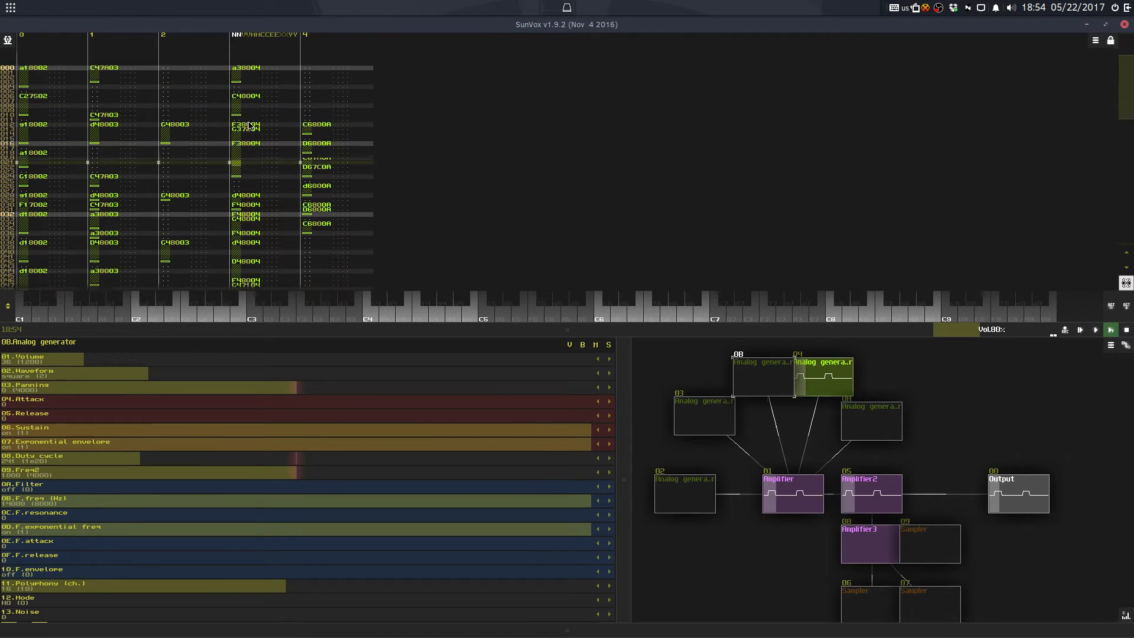
left_click_drag(246, 111, 256, 149)
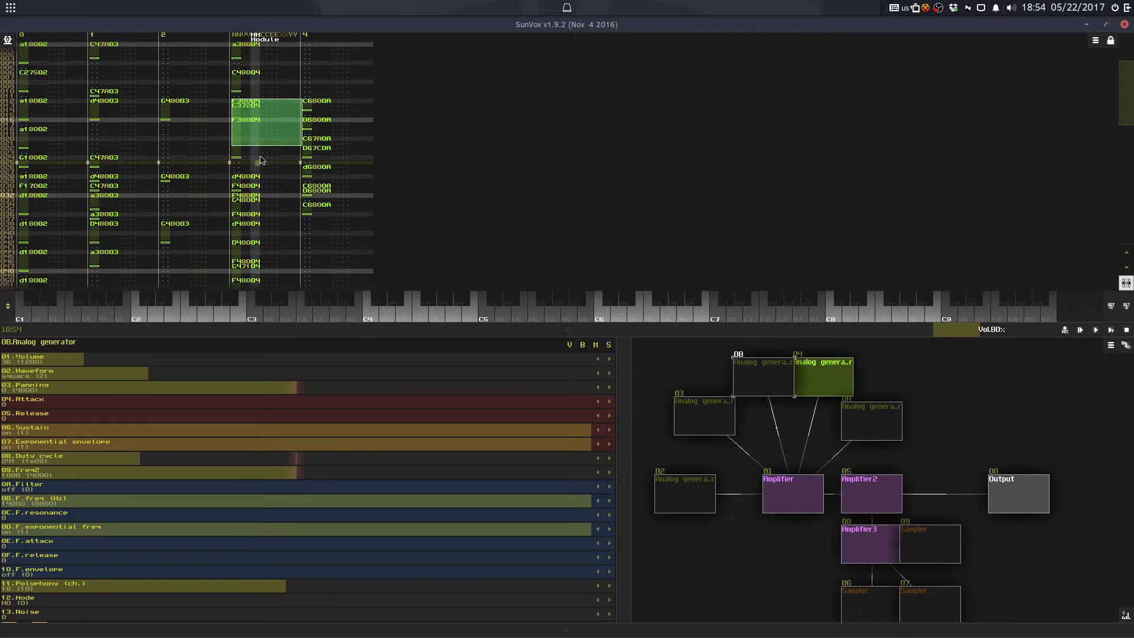
right_click(260, 160)
left_click(277, 258)
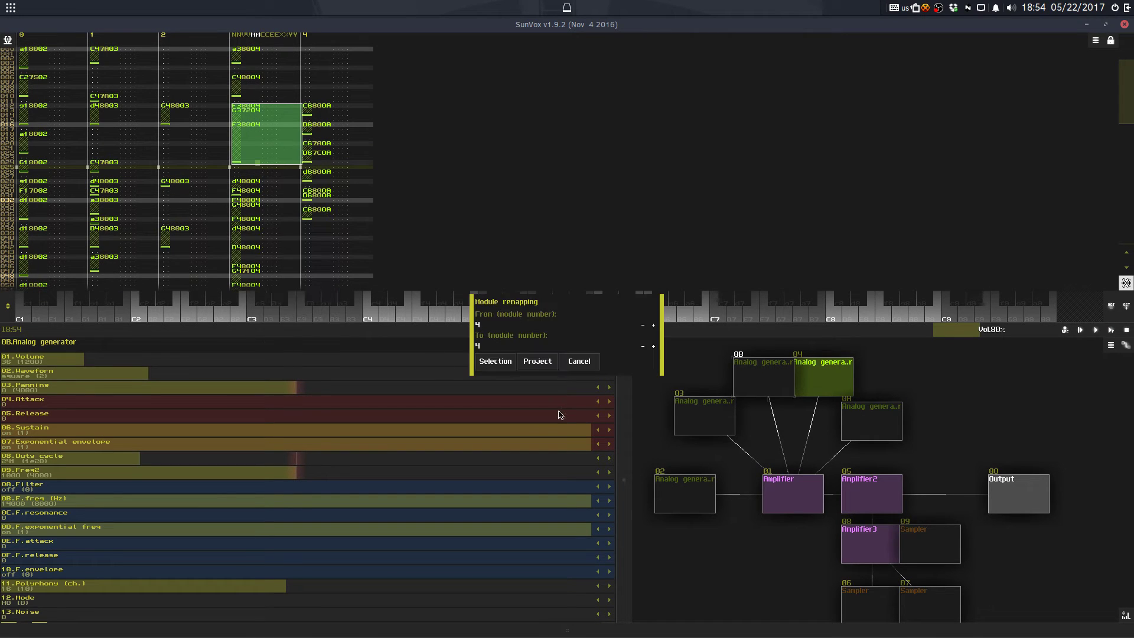
left_click(496, 362)
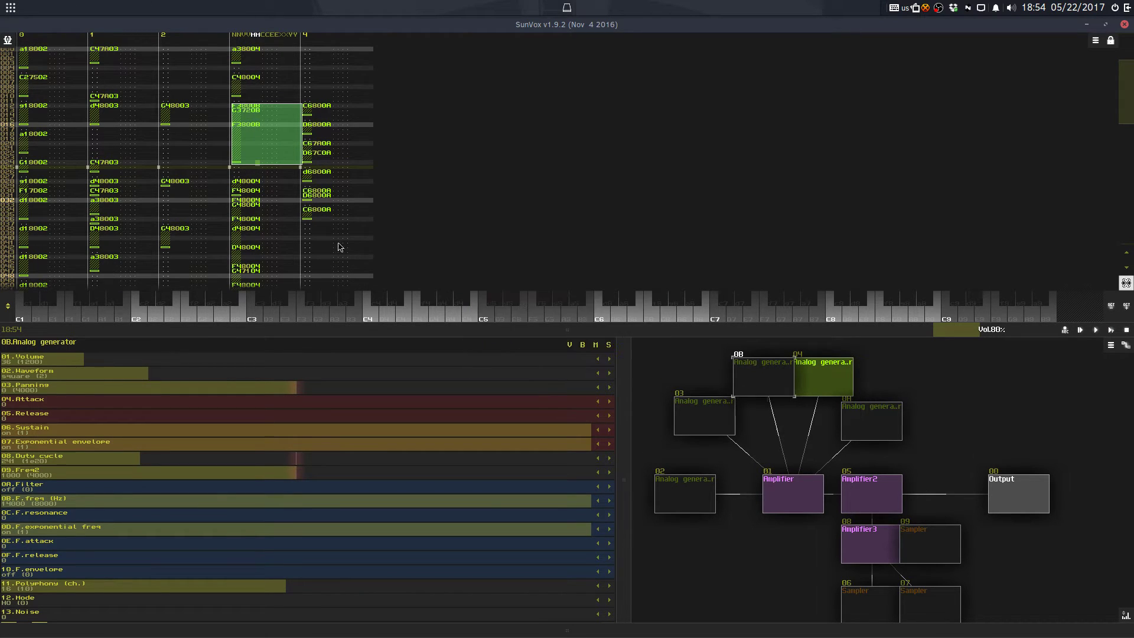
key("Return")
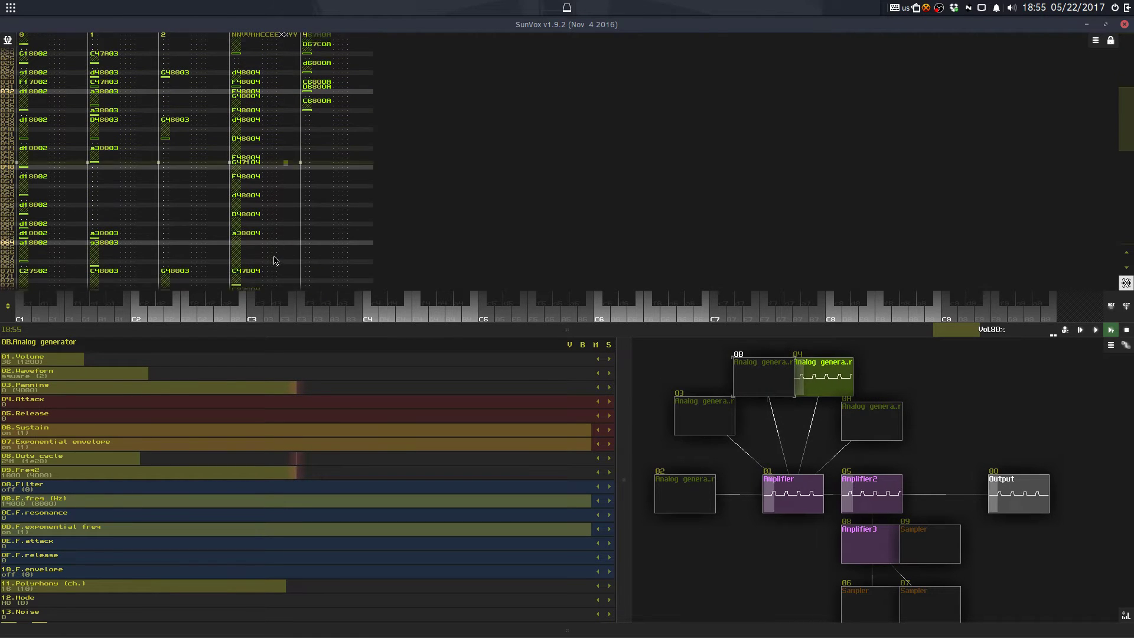
Step: Remap the track 3 notes at lines 74 to 89 from module 04 to 0B and save the song over StreaminLava.sunvox
key("space")
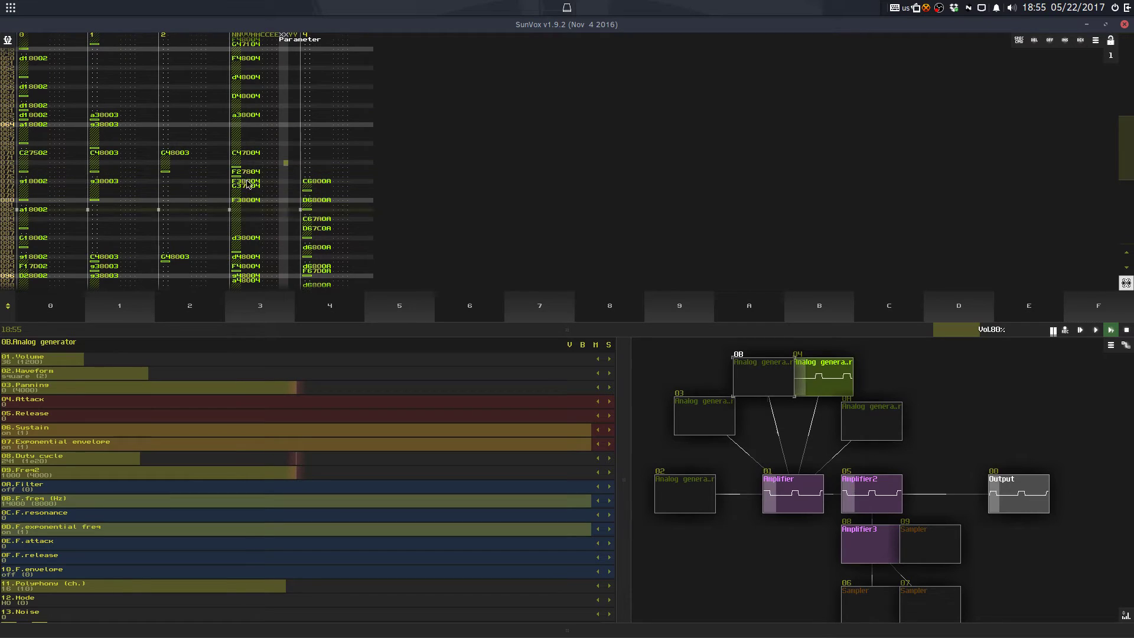
left_click_drag(244, 176, 298, 242)
right_click(261, 184)
left_click(289, 284)
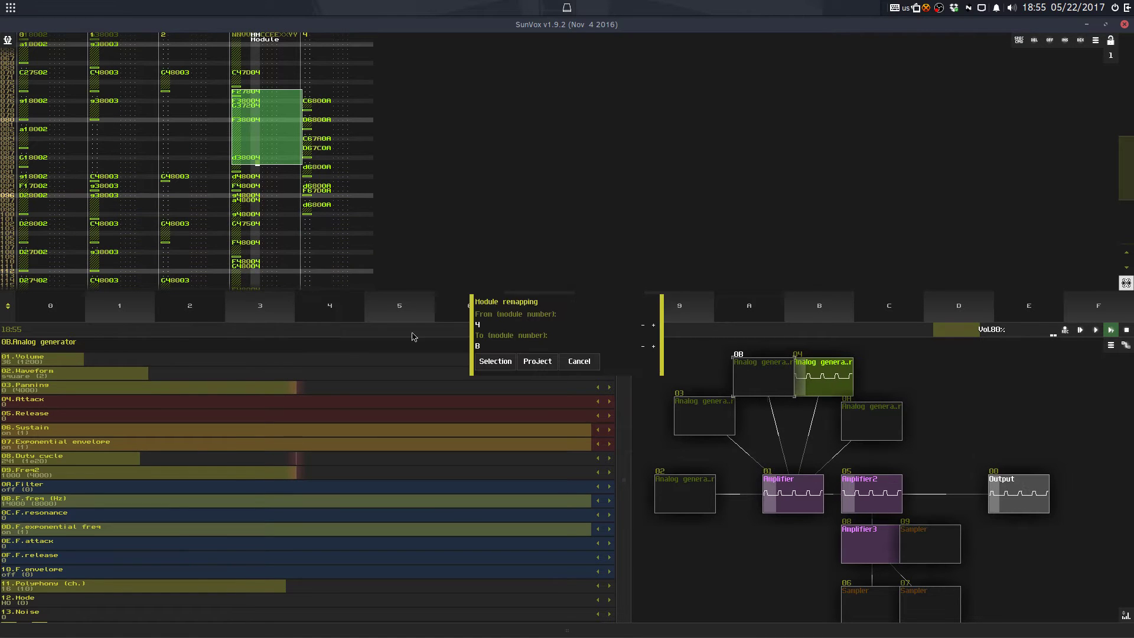
left_click(505, 368)
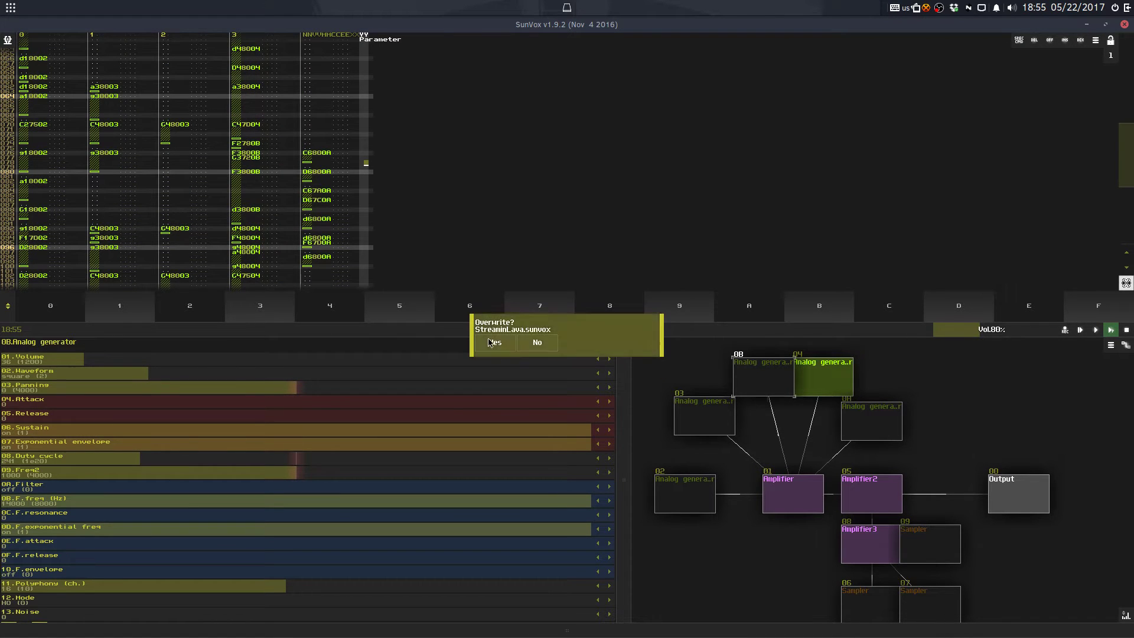
Step: Solo Analog generator 0B too, and set the duty cycle to 98 on generator 0B and 514 on generator 04
left_click(608, 345)
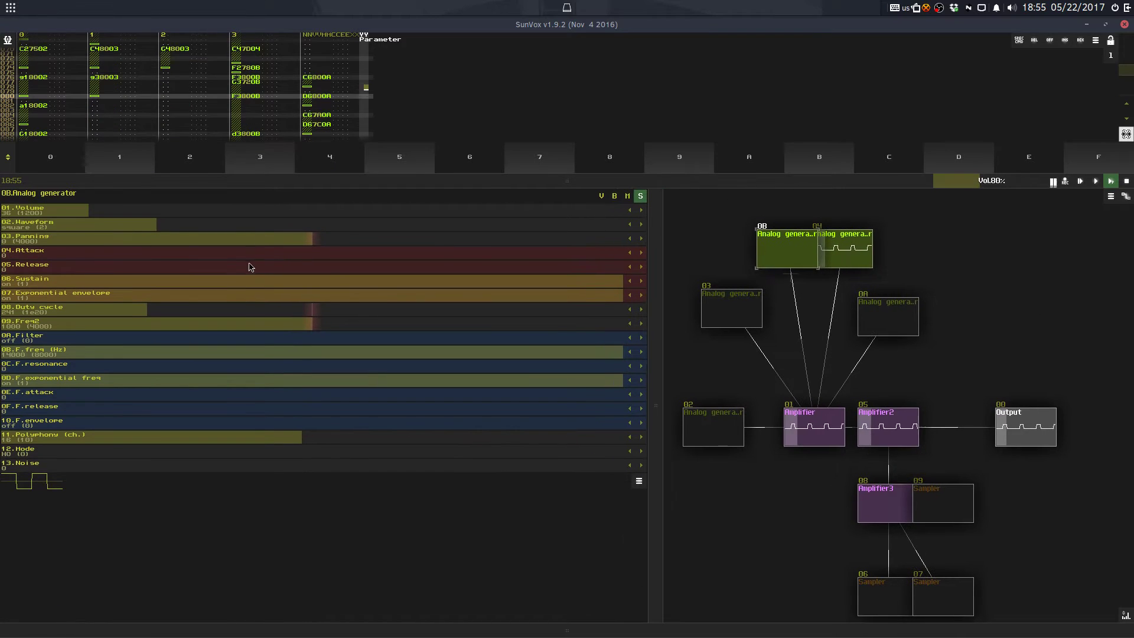
left_click_drag(242, 310, 148, 319)
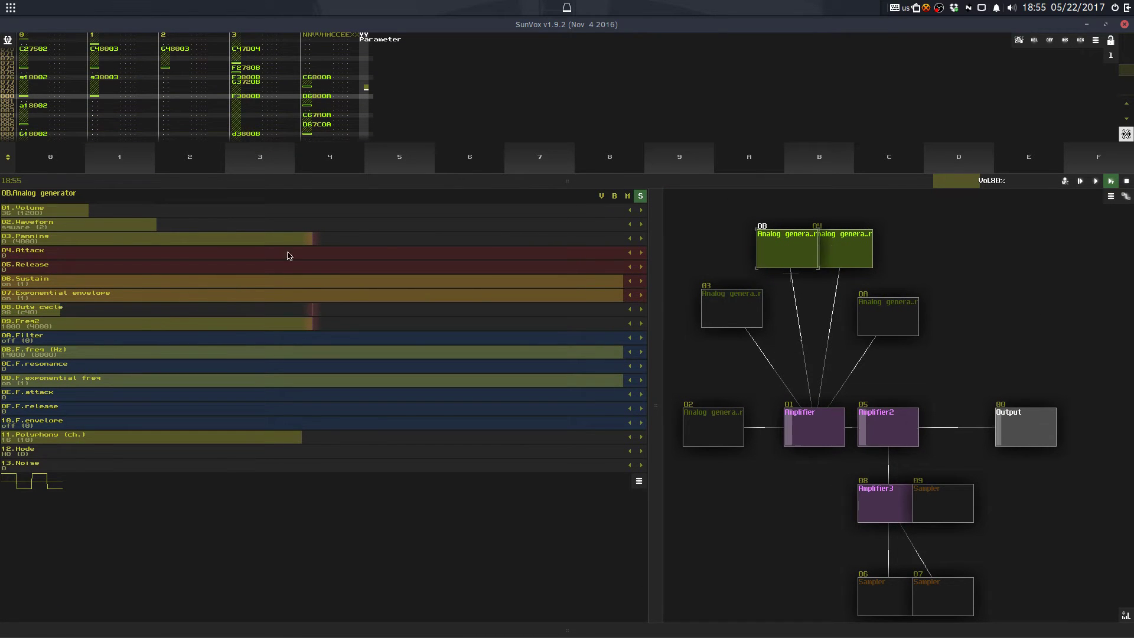
left_click_drag(471, 189, 493, 393)
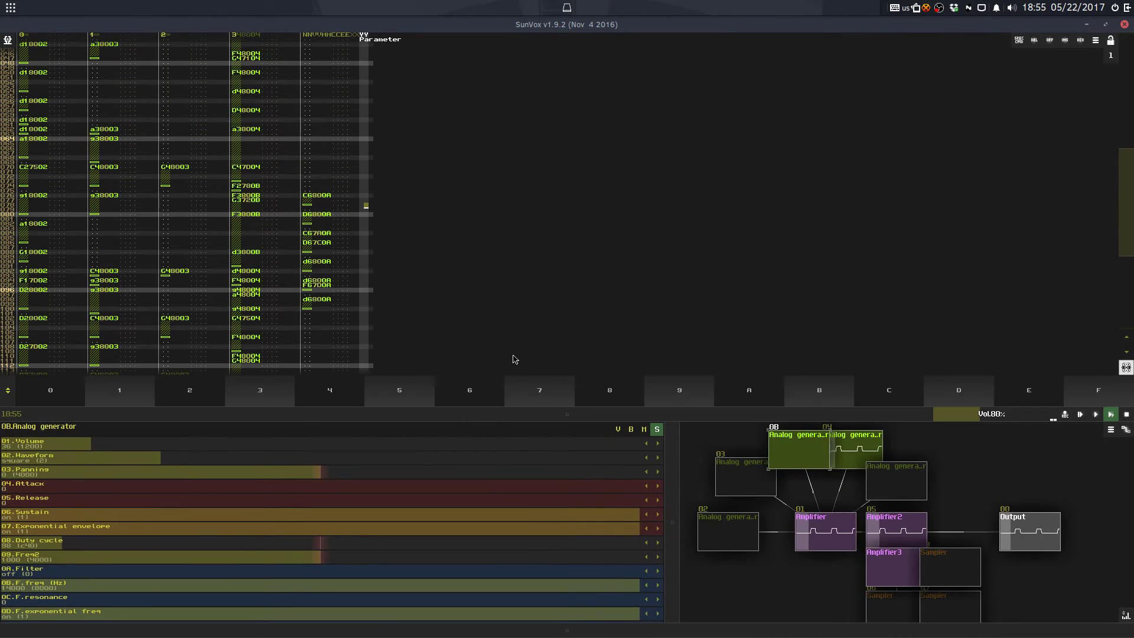
left_click(872, 458)
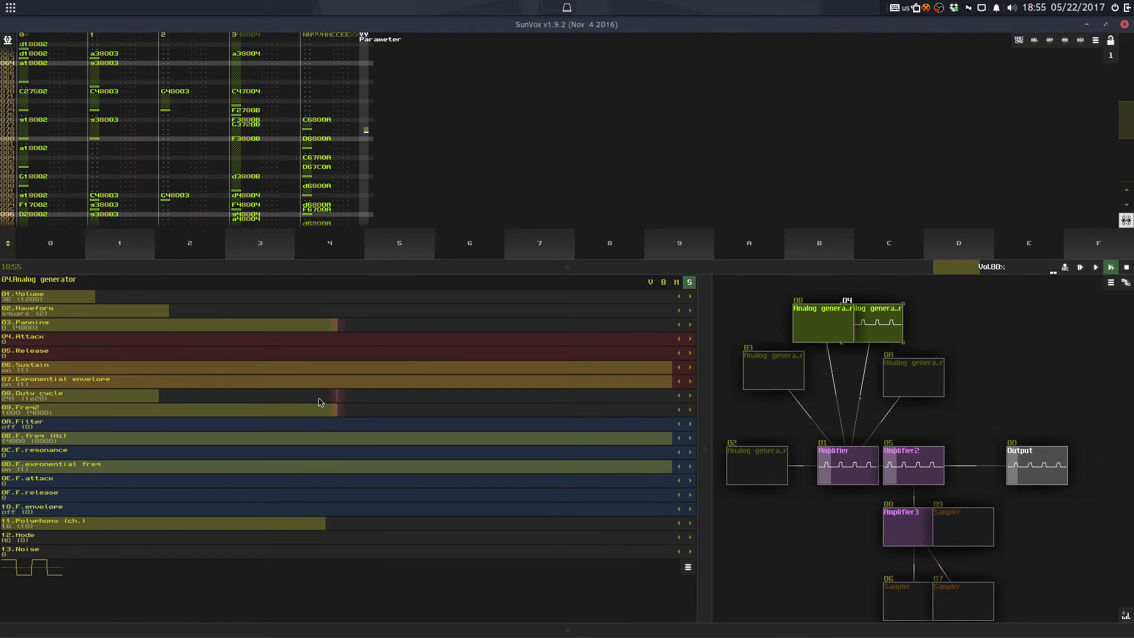
left_click_drag(321, 397, 500, 399)
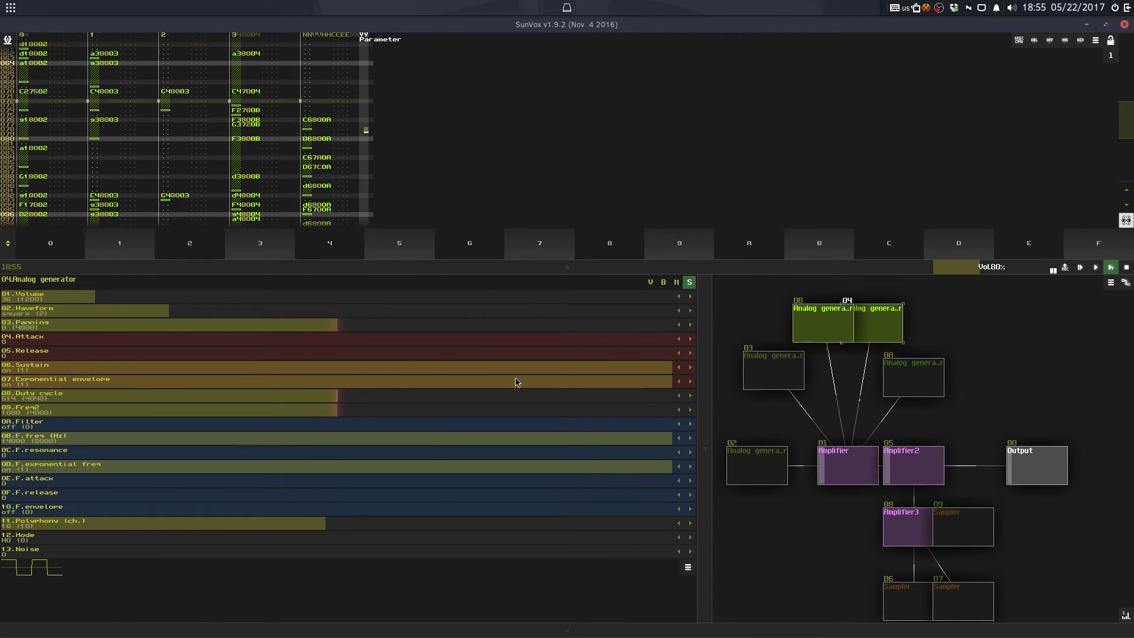
Step: Slightly enlarge the pattern editor and save the song, overwriting StreaminLava.sunvox
key("ctrl+s")
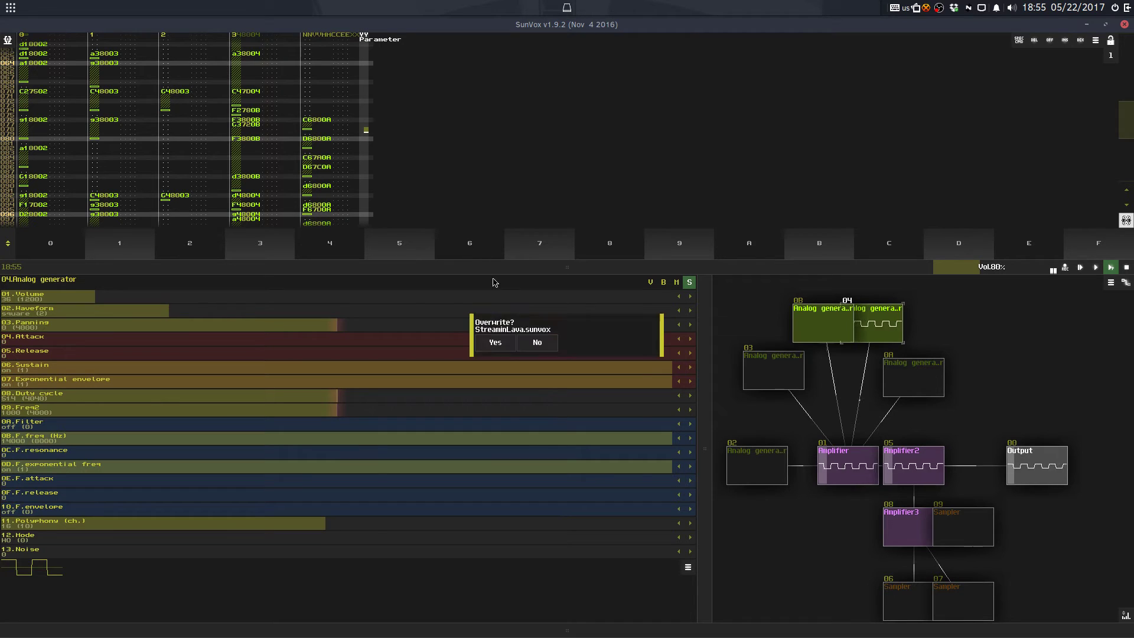
left_click(495, 341)
mouse_move(616, 275)
left_mouse_down()
mouse_move(620, 407)
mouse_move(620, 291)
left_mouse_up()
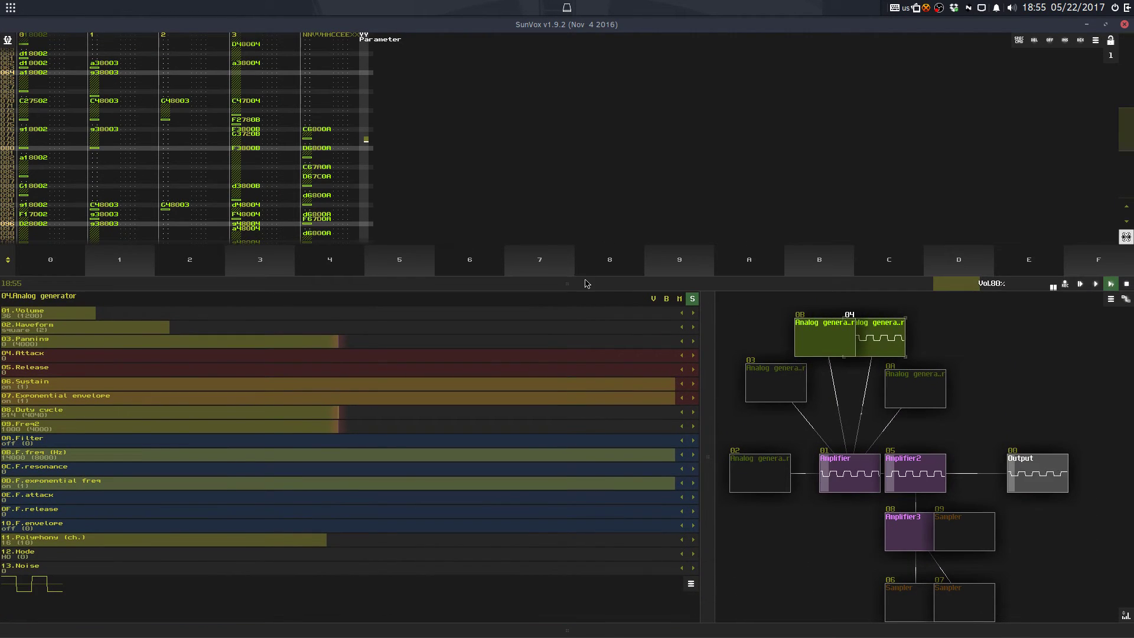
key("ctrl+s")
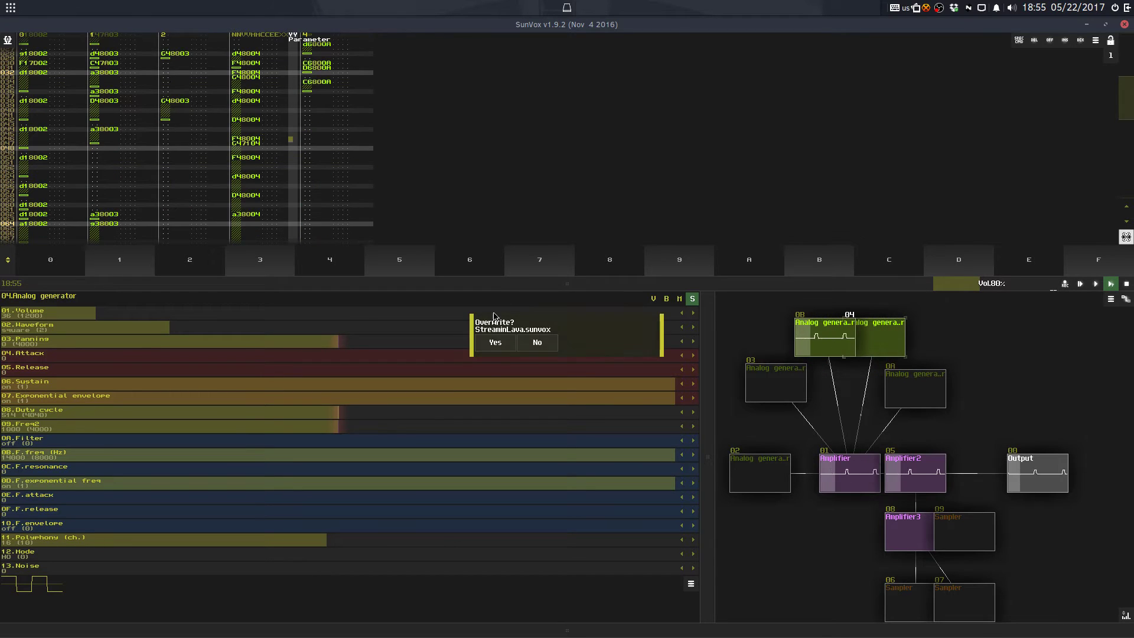
left_click(495, 348)
Step: Unmute all modules and set the volume of Analog generator 0A to 20
right_click(717, 305)
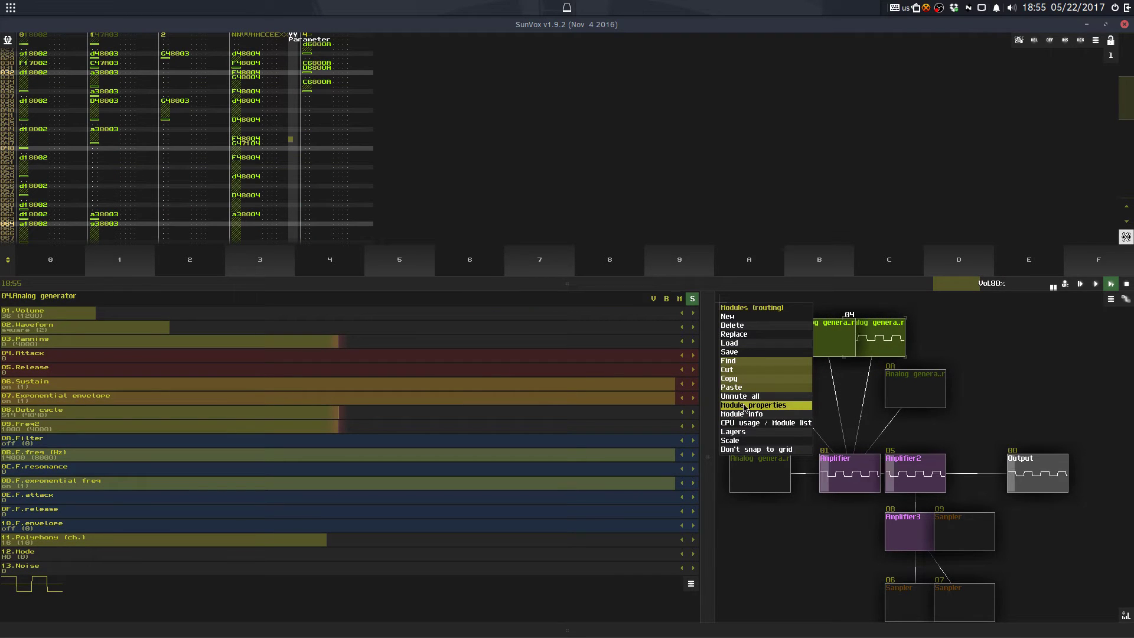
left_click(743, 398)
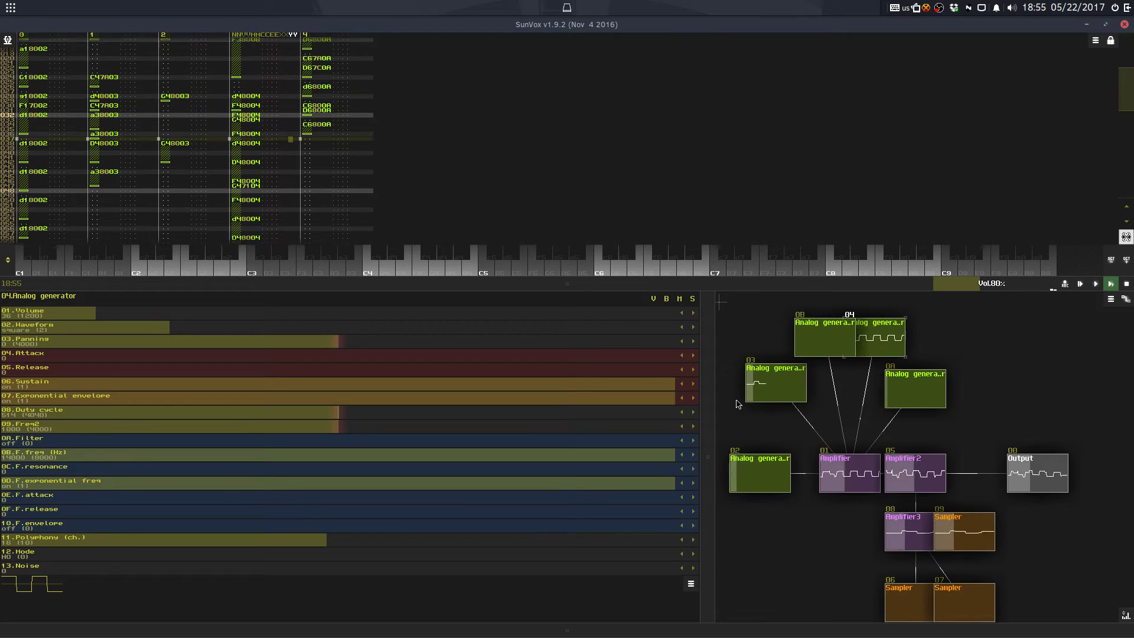
left_click(927, 401)
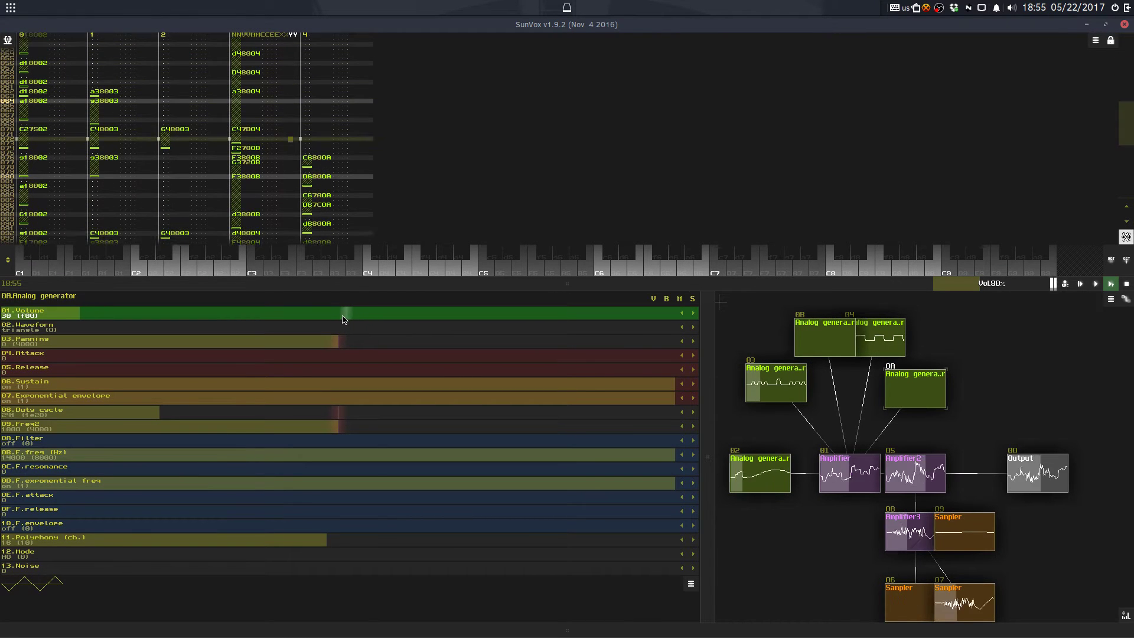
left_click_drag(335, 319, 321, 320)
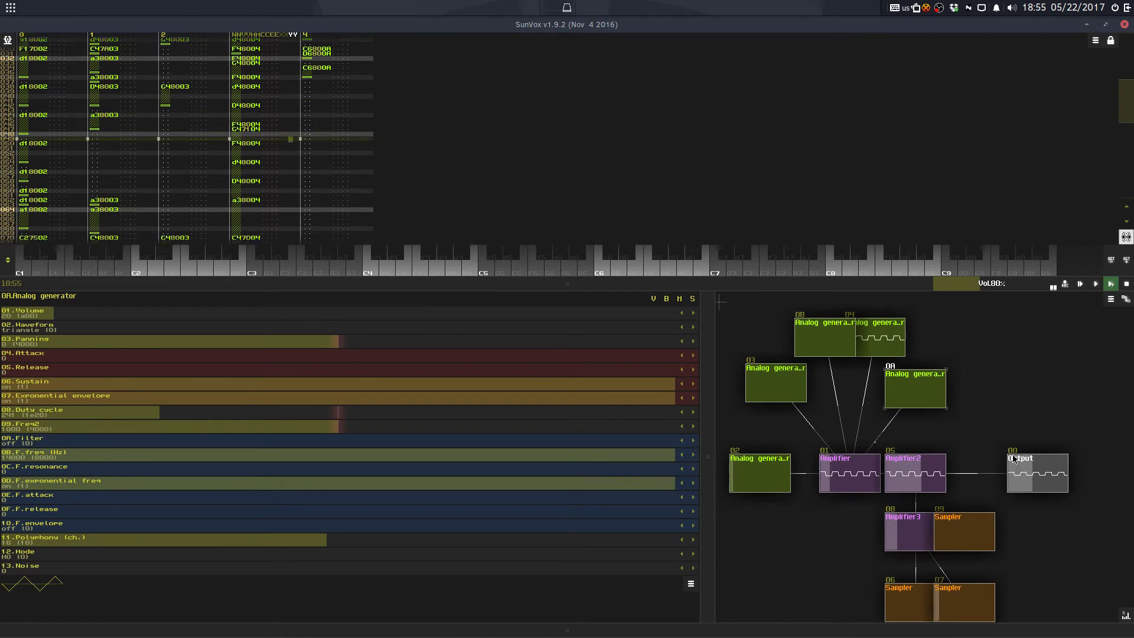
Step: Move the Output module farther away from Amplifier2 and save the song over the existing StreaminLava.sunvox
left_click_drag(1049, 470, 1114, 470)
key("ctrl+s")
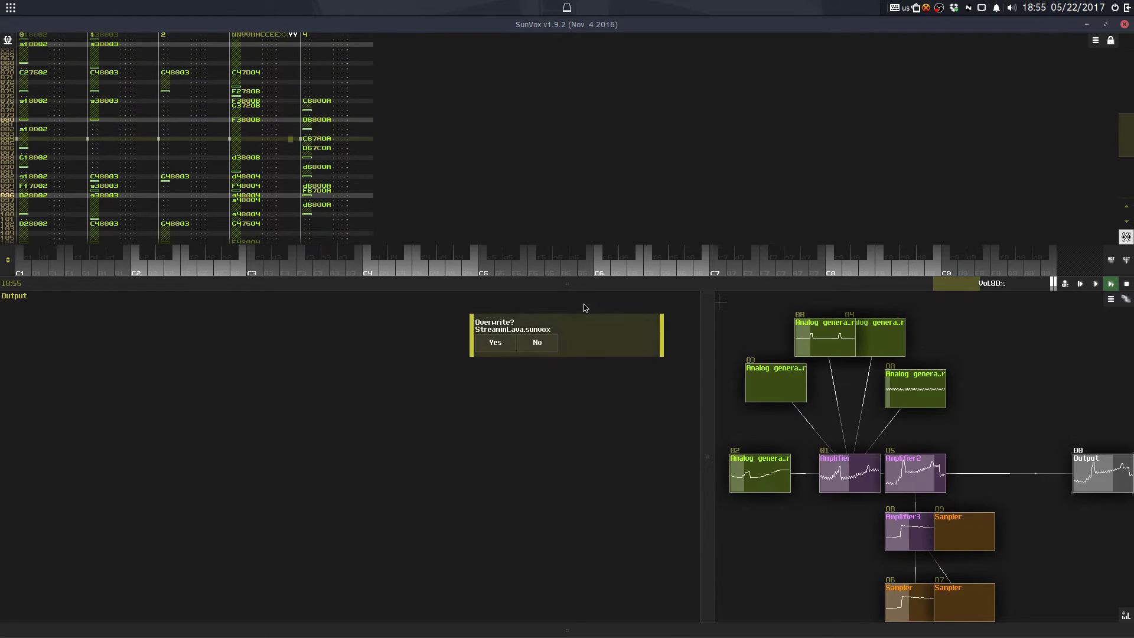
left_click(495, 343)
Step: Add a Reverb module and connect it between Amplifier2 and Output
left_click_drag(1004, 433, 910, 396)
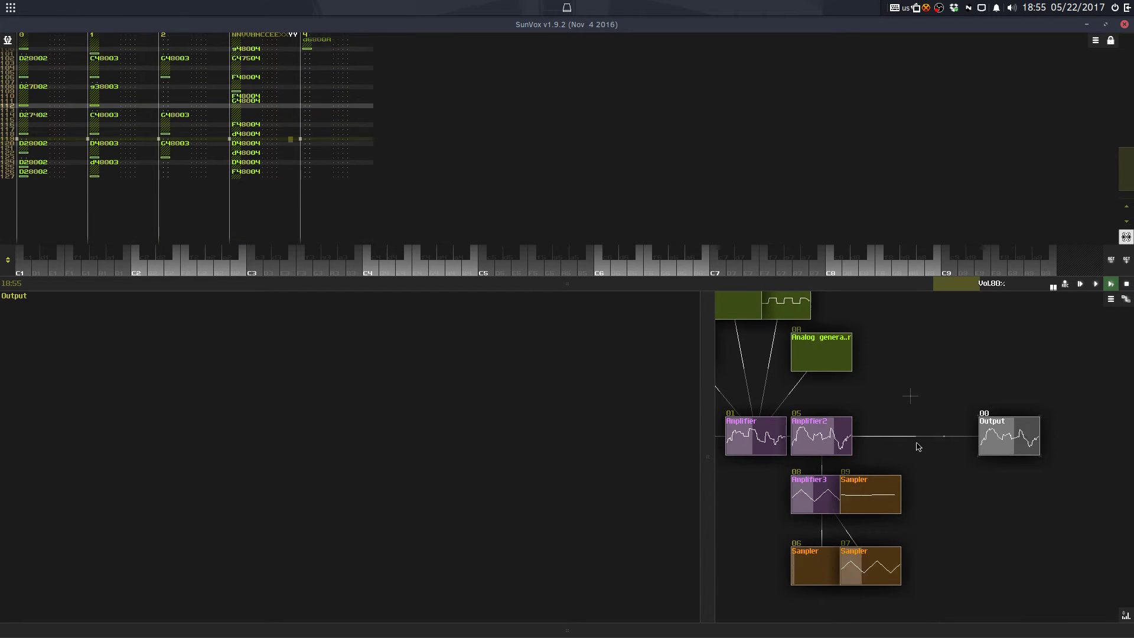
double_click(917, 443)
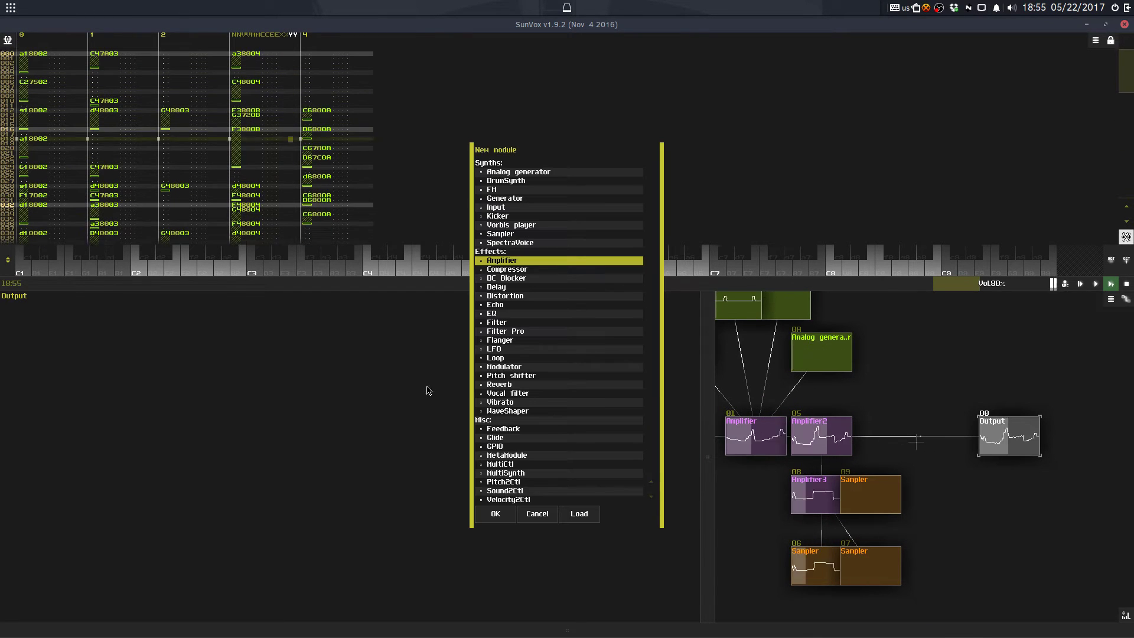
double_click(522, 385)
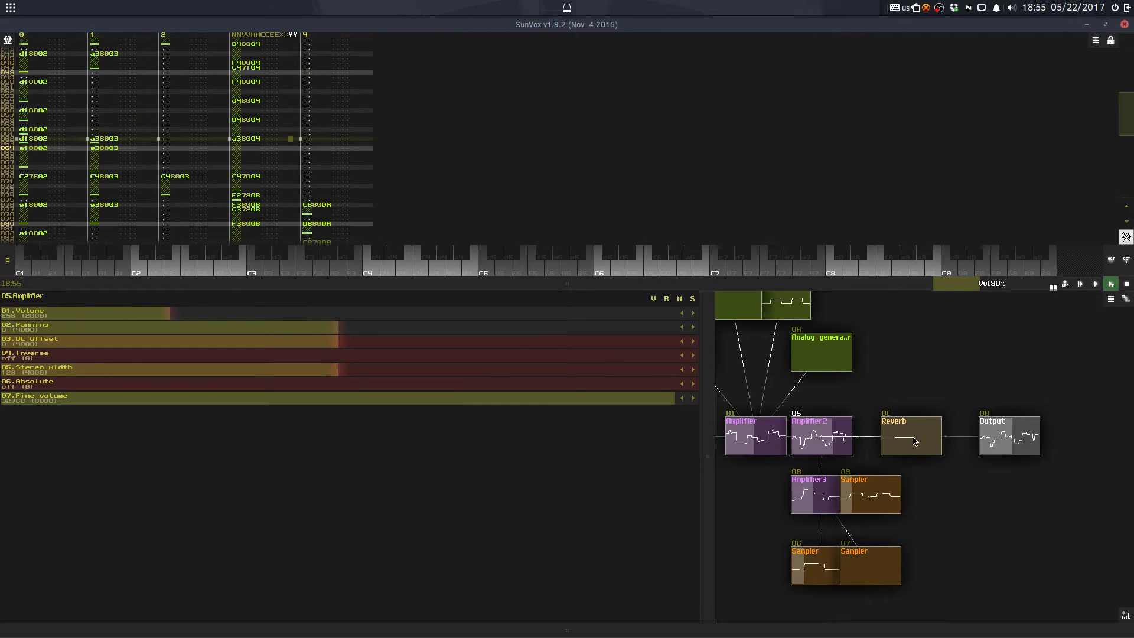
Step: Move the note-off at line 24 of track 3 to line 27 and save the song, overwriting StreaminLava.sunvox
left_click(248, 139)
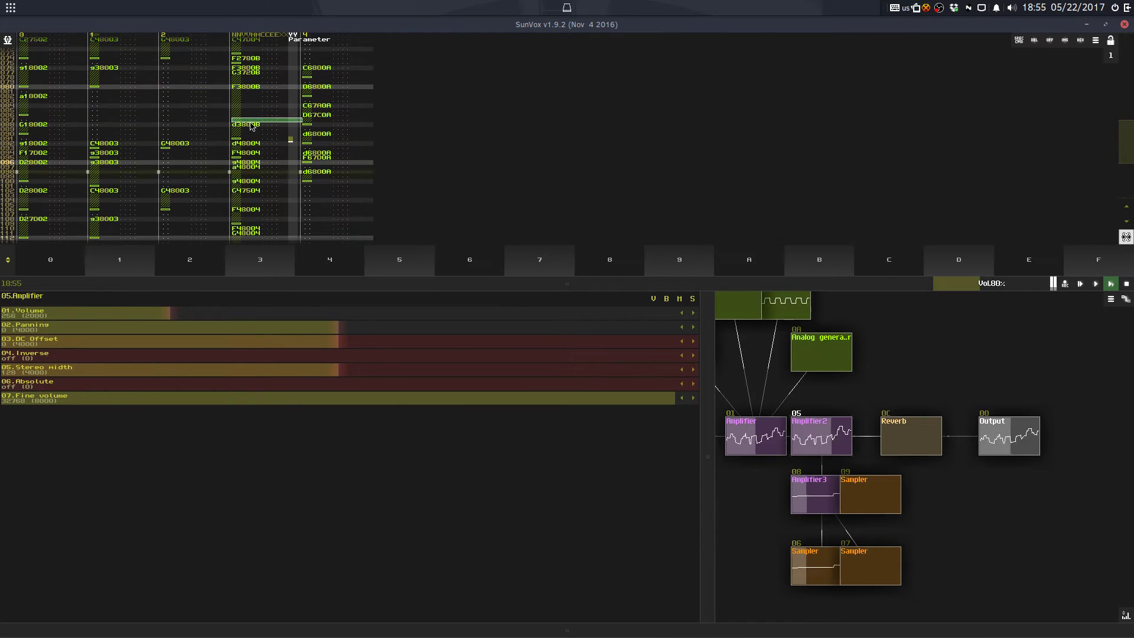
key("space")
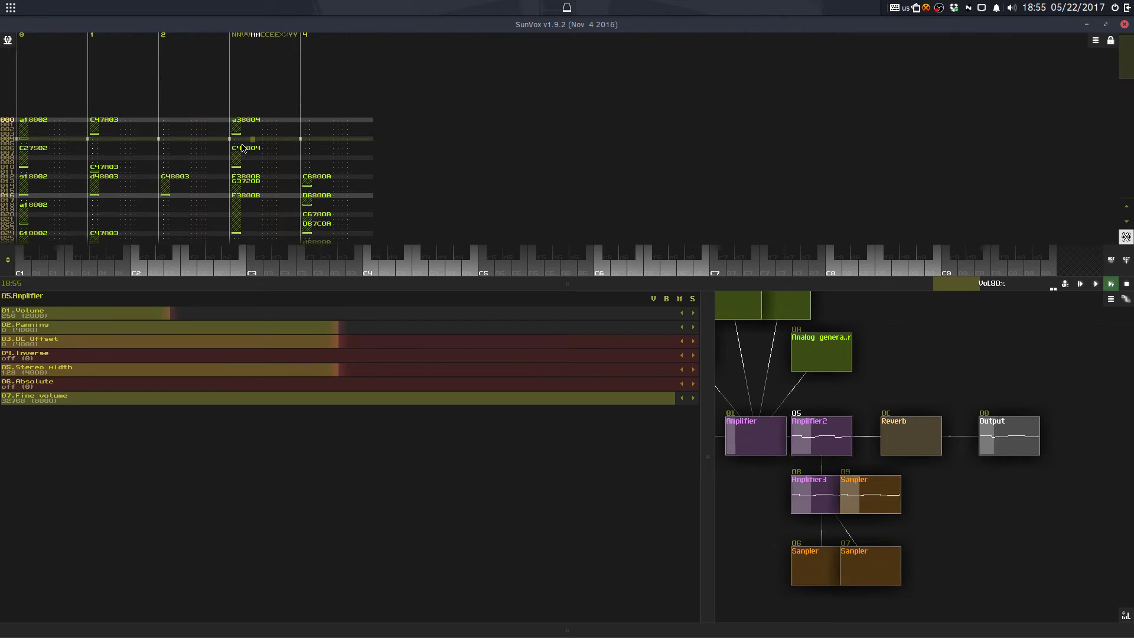
left_click(248, 179)
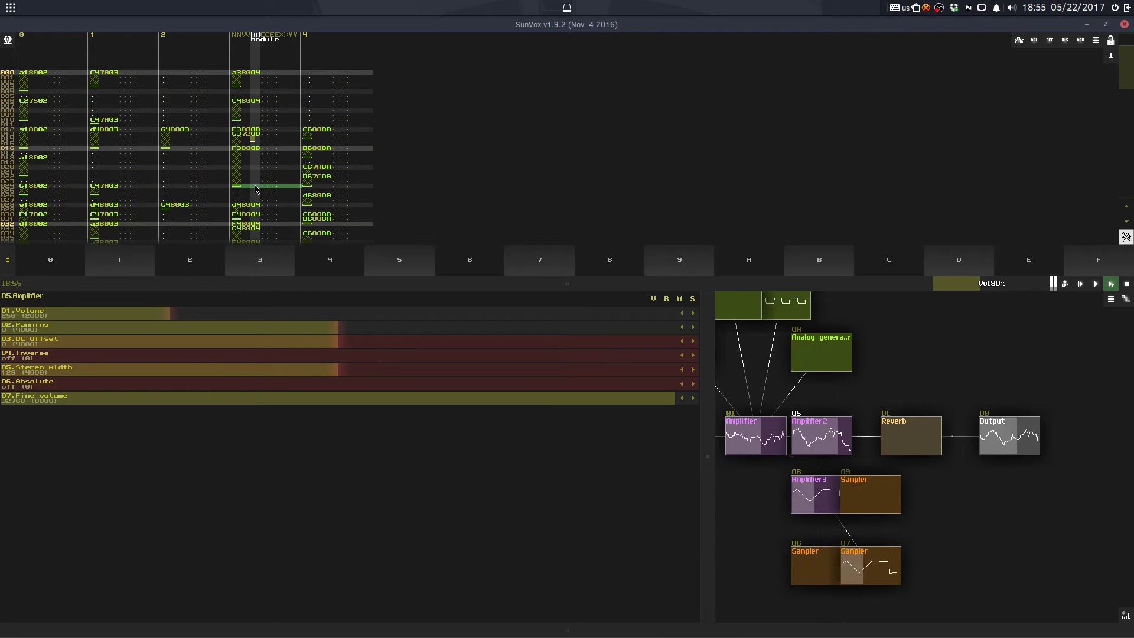
key("ctrl+s")
left_click(494, 344)
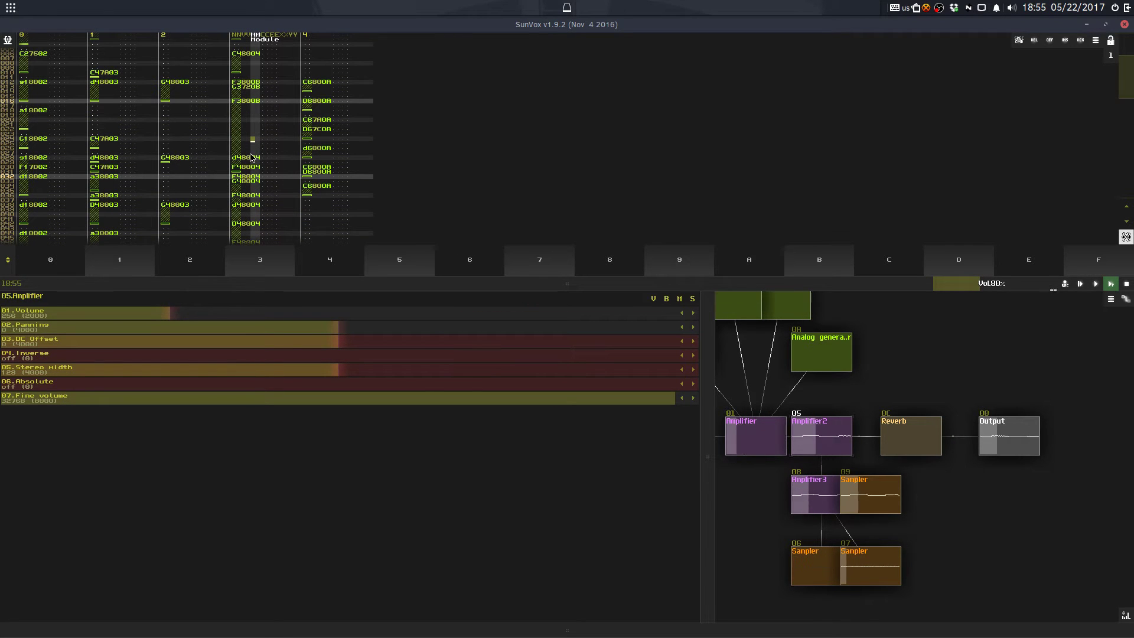
key("Left")
key("ctrl+s")
left_click(494, 343)
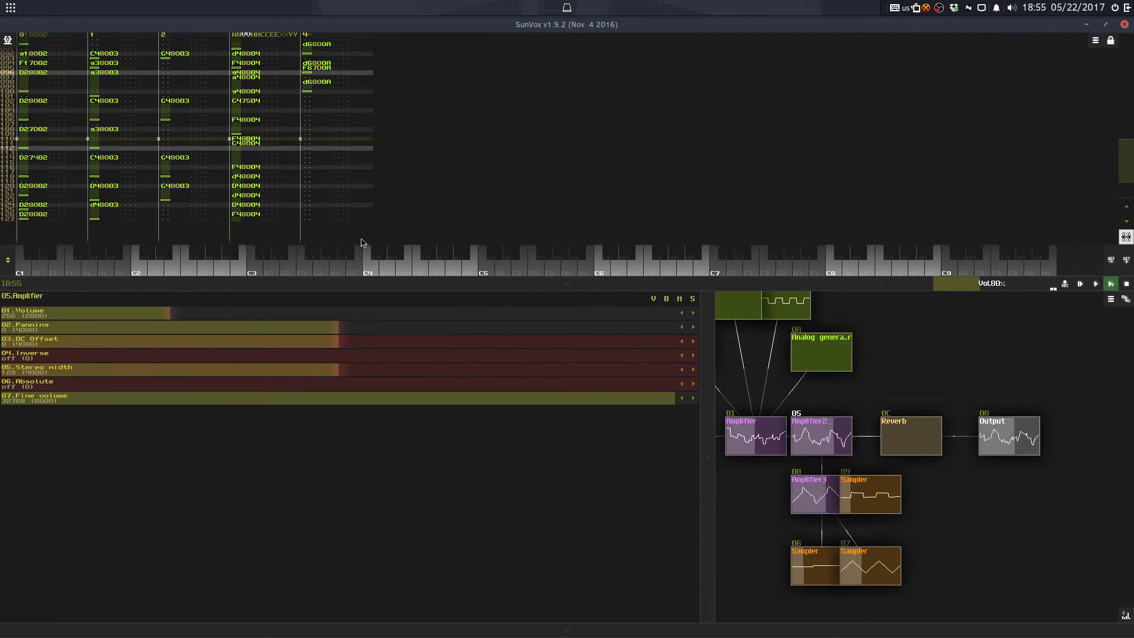
Step: Extend the pattern to 6 tracks and move the generator 0A melody from track 4 to track 5
left_click(234, 75)
key("space")
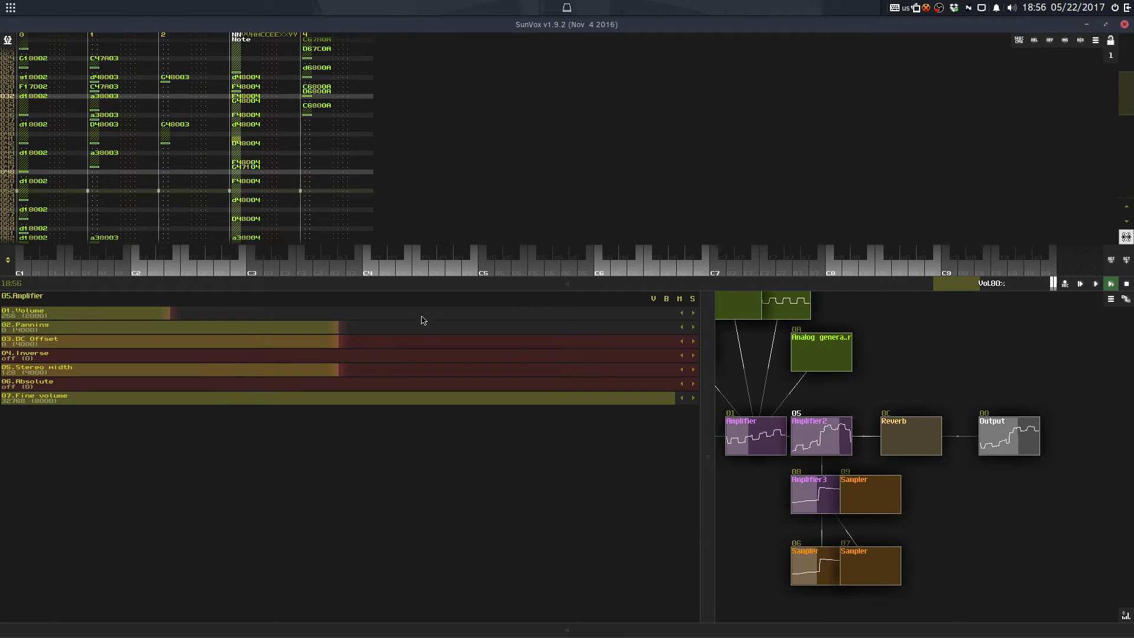
left_click_drag(420, 318, 430, 564)
left_click(328, 183)
left_click(329, 185)
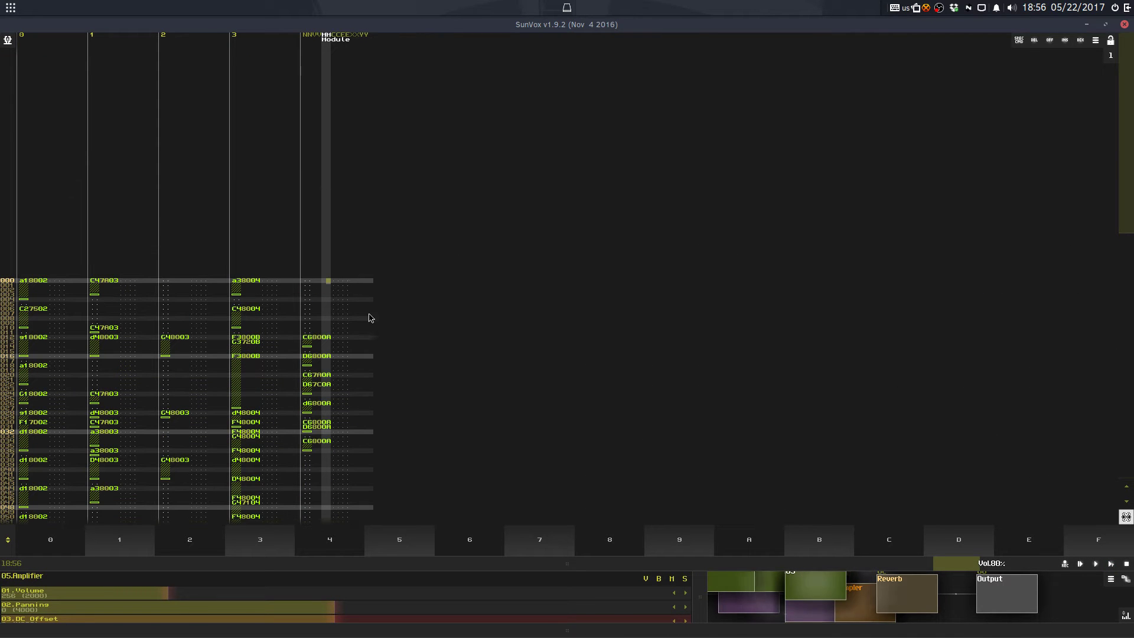
right_click(364, 321)
left_click(440, 477)
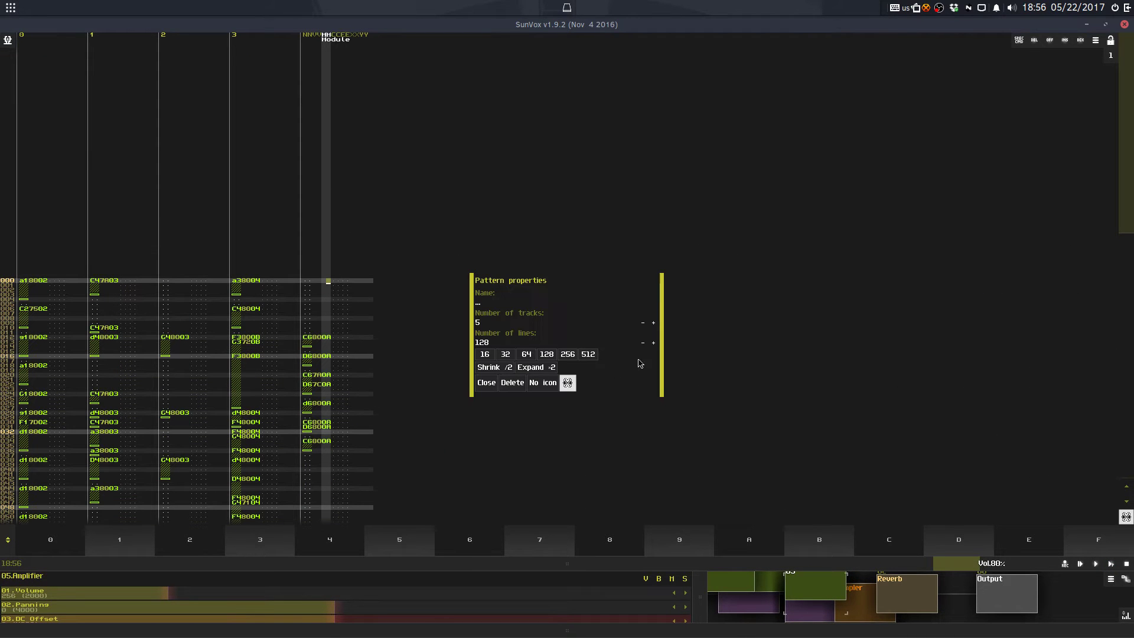
left_click(654, 323)
left_click(486, 383)
double_click(407, 253)
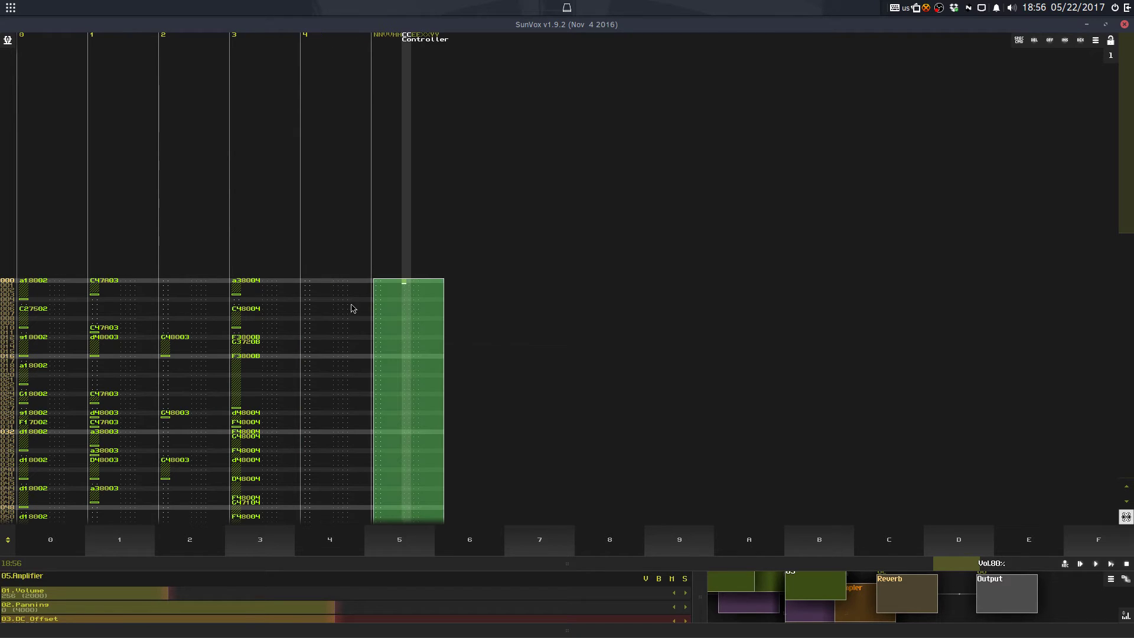
key("ctrl+v")
Step: Move the generator 0B notes at lines 12 to 27 from track 3 to track 4
left_click(308, 323)
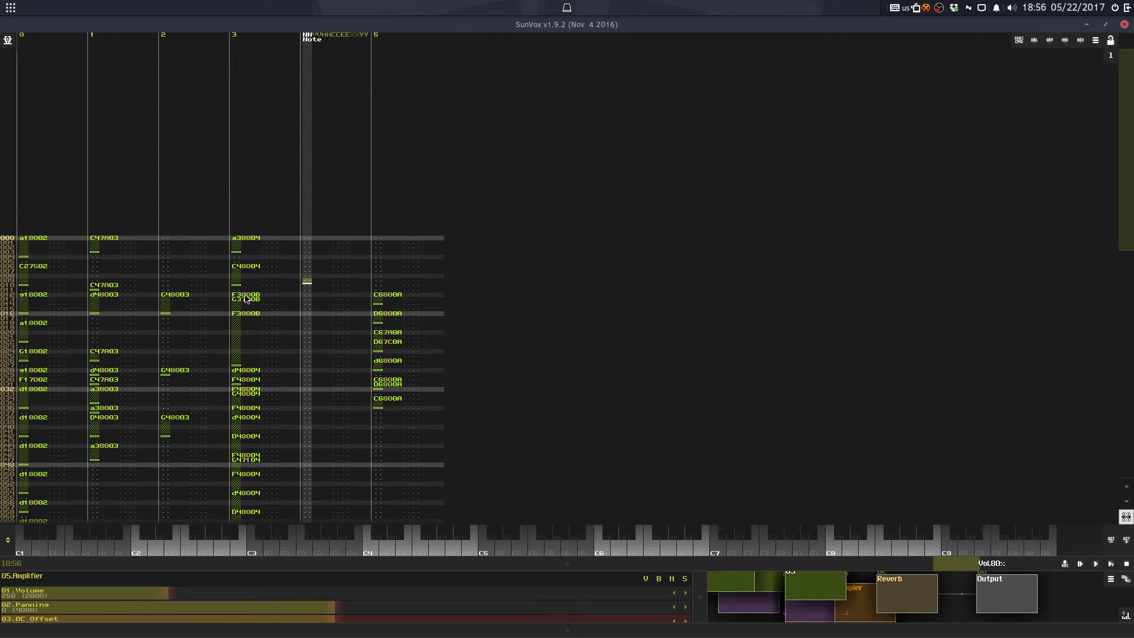
left_click_drag(246, 295, 253, 366)
key("ctrl+x")
left_click(310, 210)
key("ctrl+v")
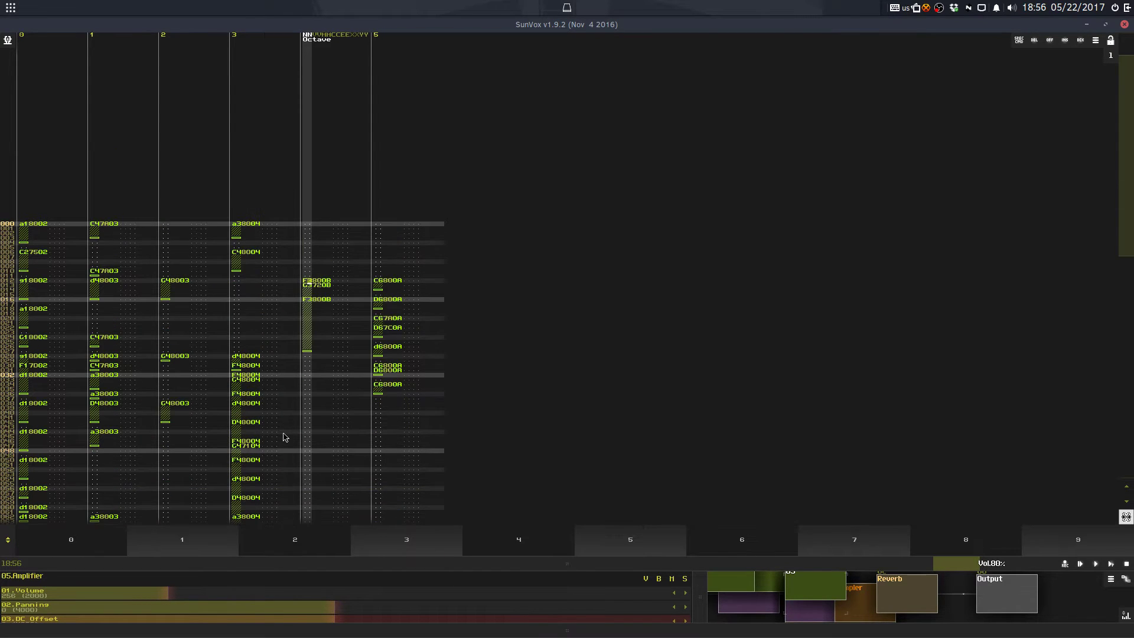
Step: Move the generator 0B notes at lines 74 to 91 from track 3 to the same lines of track 4
double_click(283, 432)
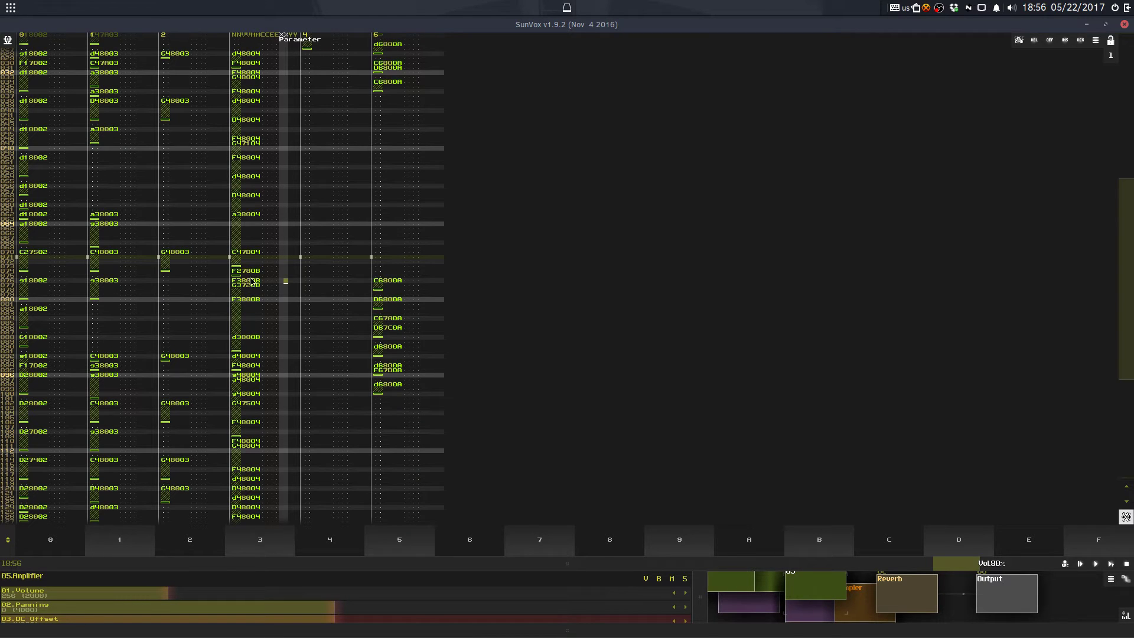
left_click_drag(251, 282, 254, 357)
scroll(298, 207, "down", 3)
key("ctrl+x")
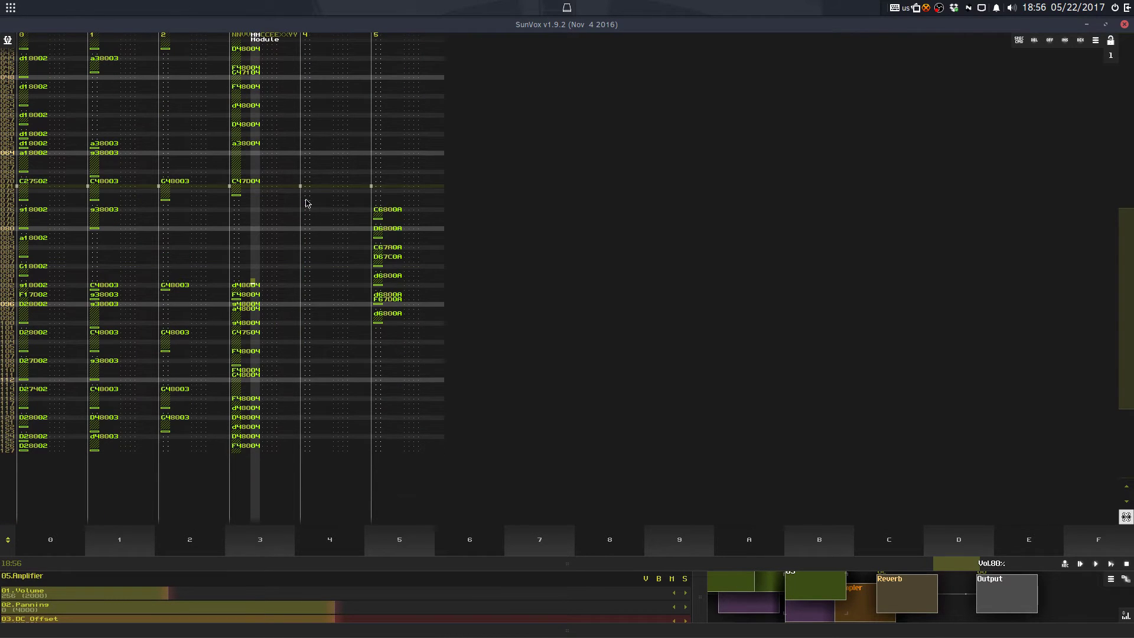
left_click(306, 200)
key("ctrl+v")
key("ctrl+z")
key("ctrl+z")
key("ctrl+y")
key("ctrl+y")
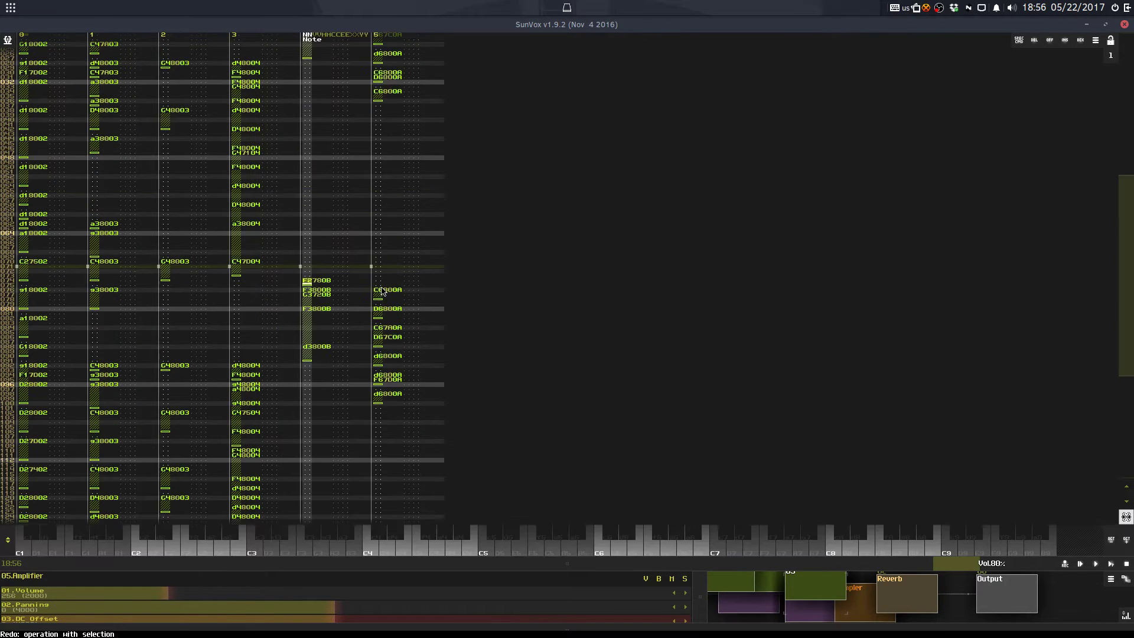
Step: Recolour Analog generator 0B blue in its module properties
key("space")
left_click_drag(601, 567, 600, 216)
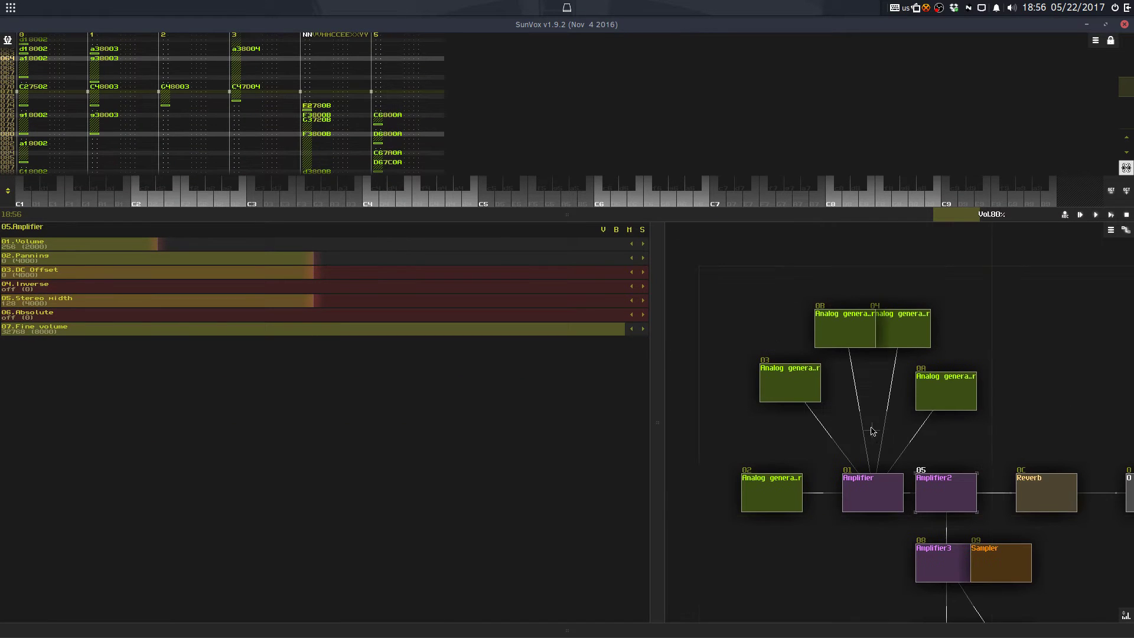
left_click(844, 336)
key("Return")
key("Return")
double_click(844, 337)
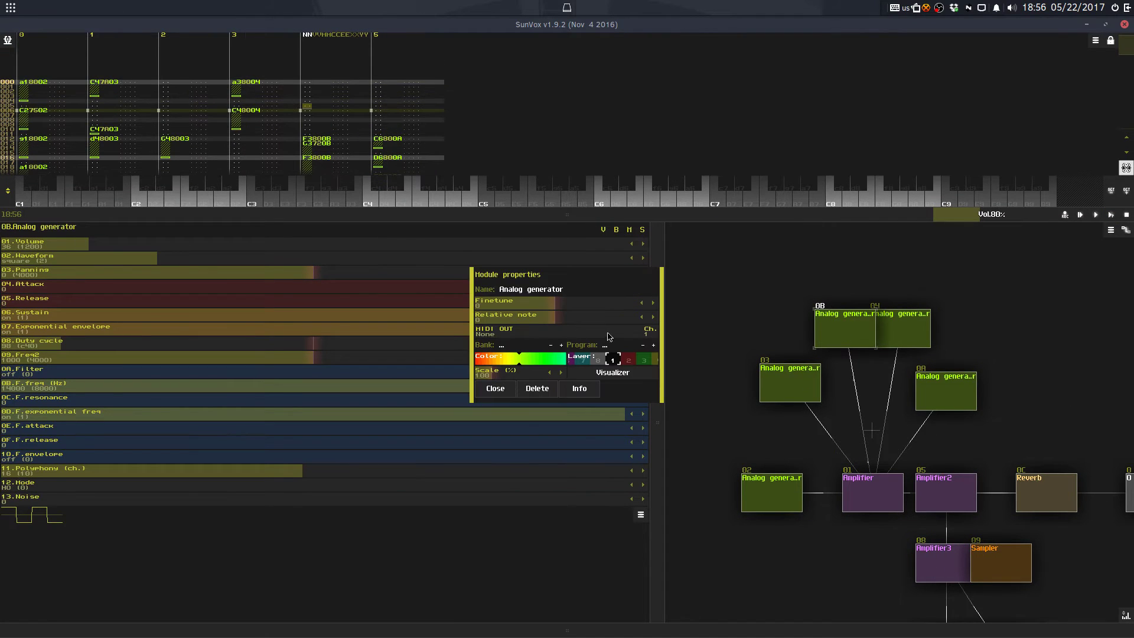
left_click_drag(532, 363, 456, 370)
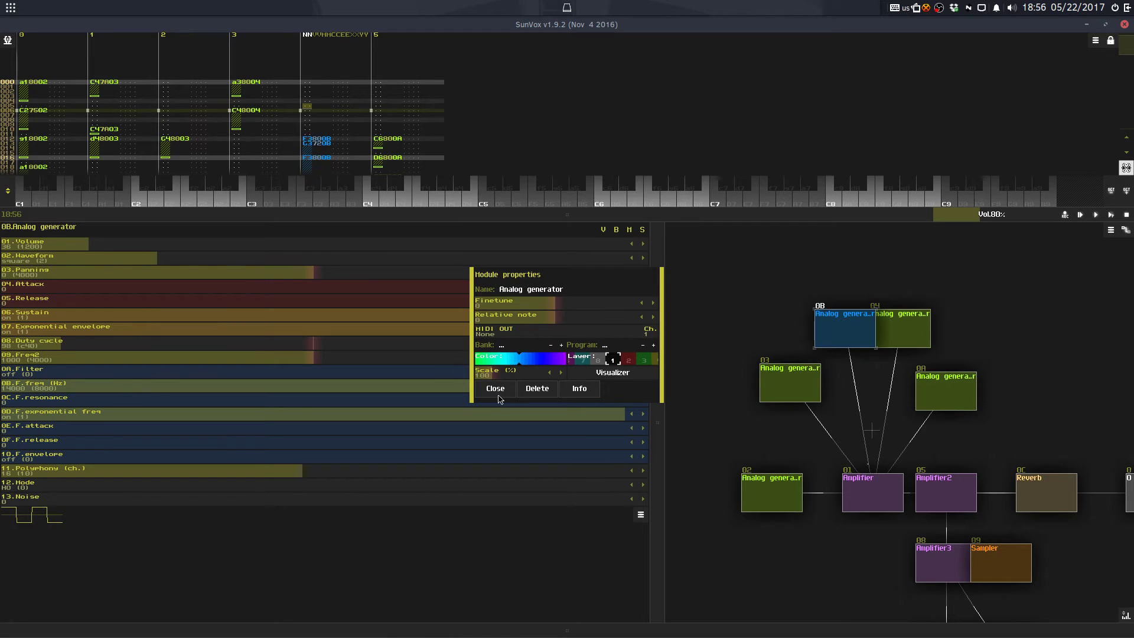
left_click(495, 388)
Step: Recolour Analog generator 04 purple in its module properties
left_click_drag(661, 295, 628, 419)
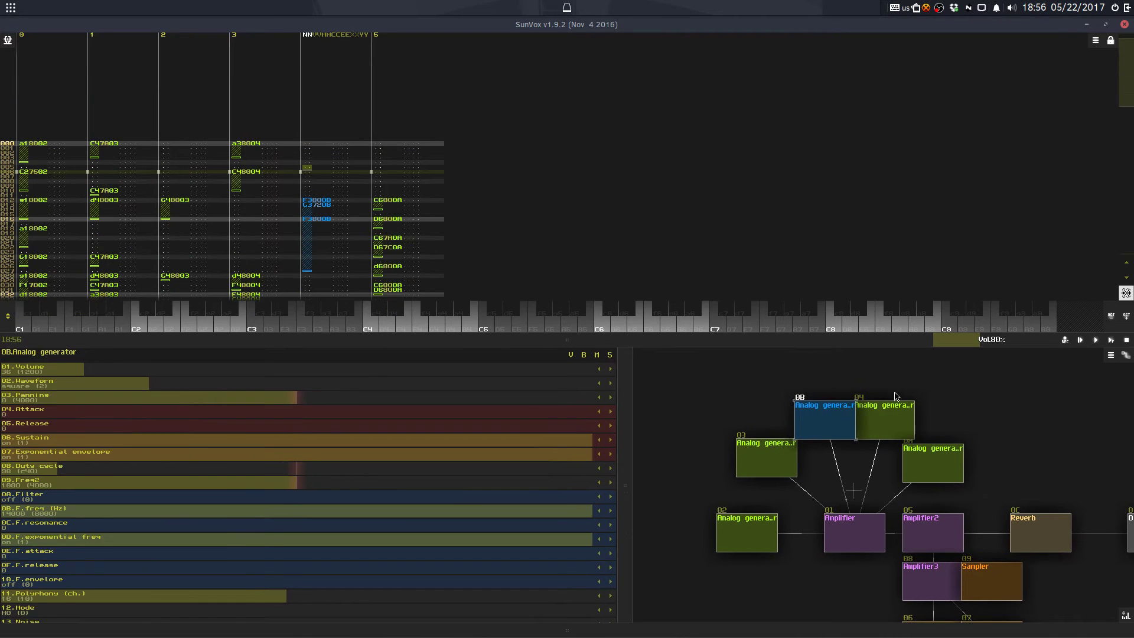
double_click(902, 434)
left_click_drag(528, 361, 397, 373)
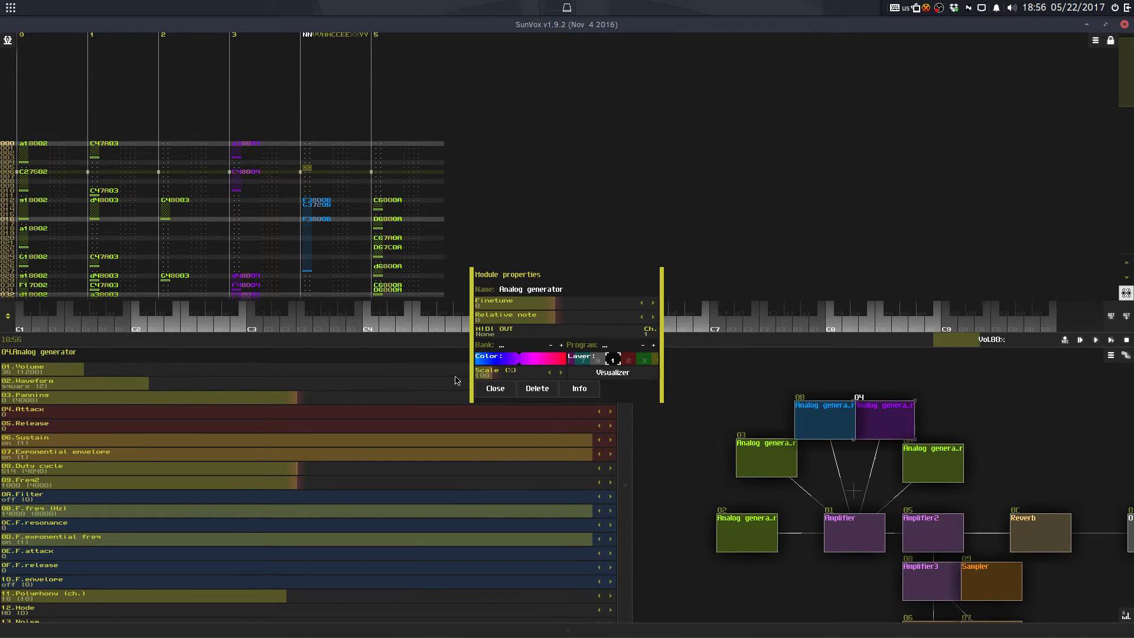
left_click(495, 388)
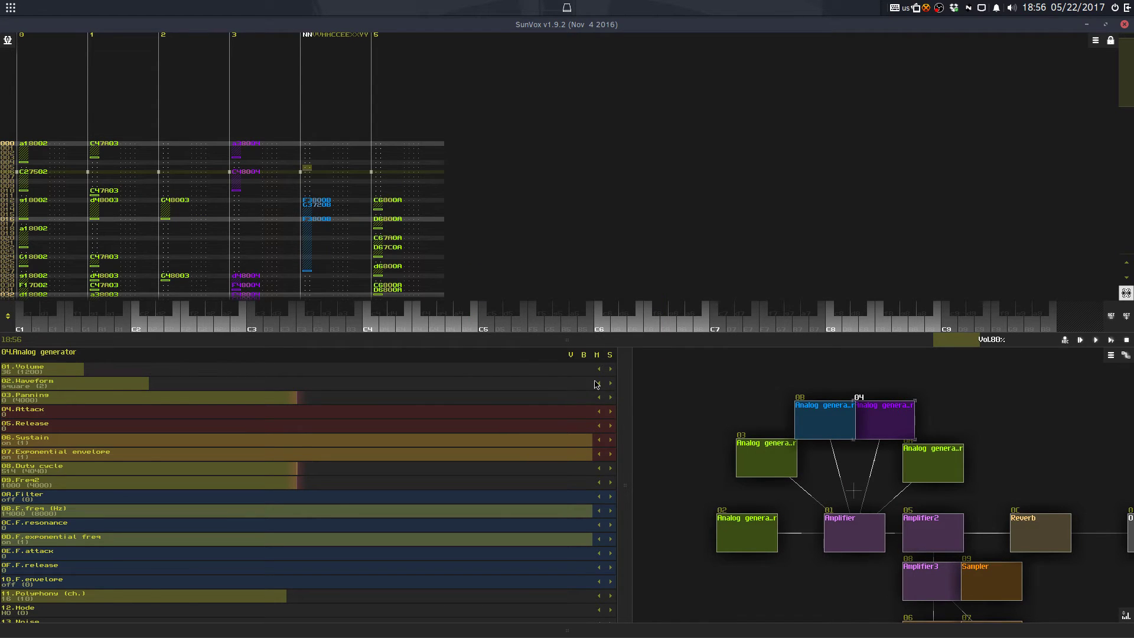
Step: Route Amplifier2 through the Reverb module into Output and line the Reverb up between them
left_click_drag(660, 337, 605, 364)
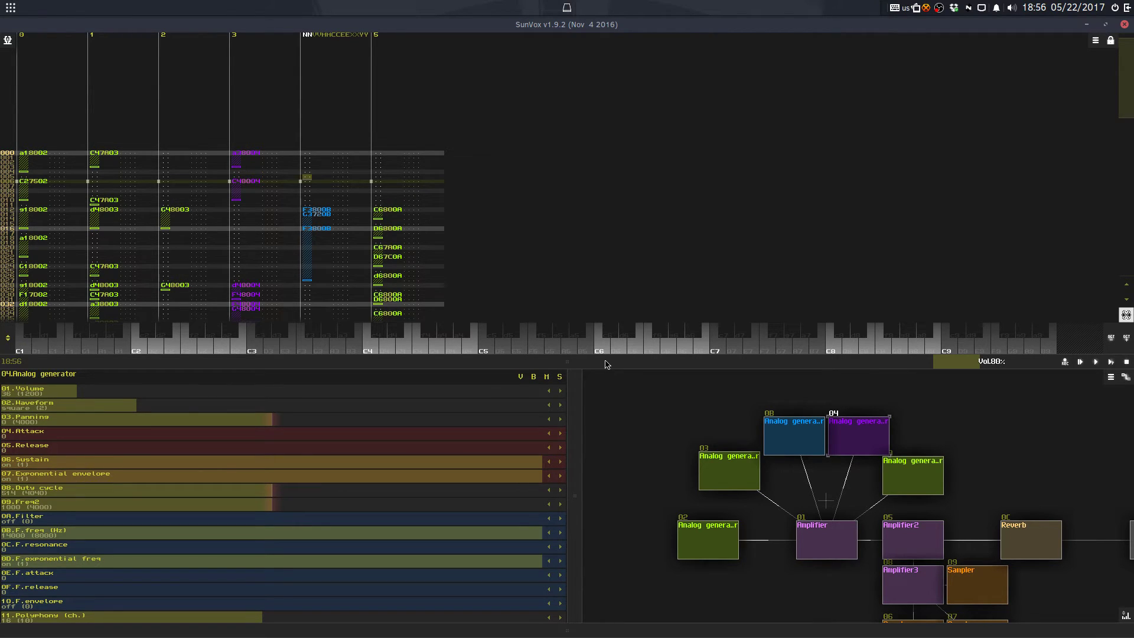
left_click_drag(602, 364, 506, 499)
scroll(506, 499, "down", 10)
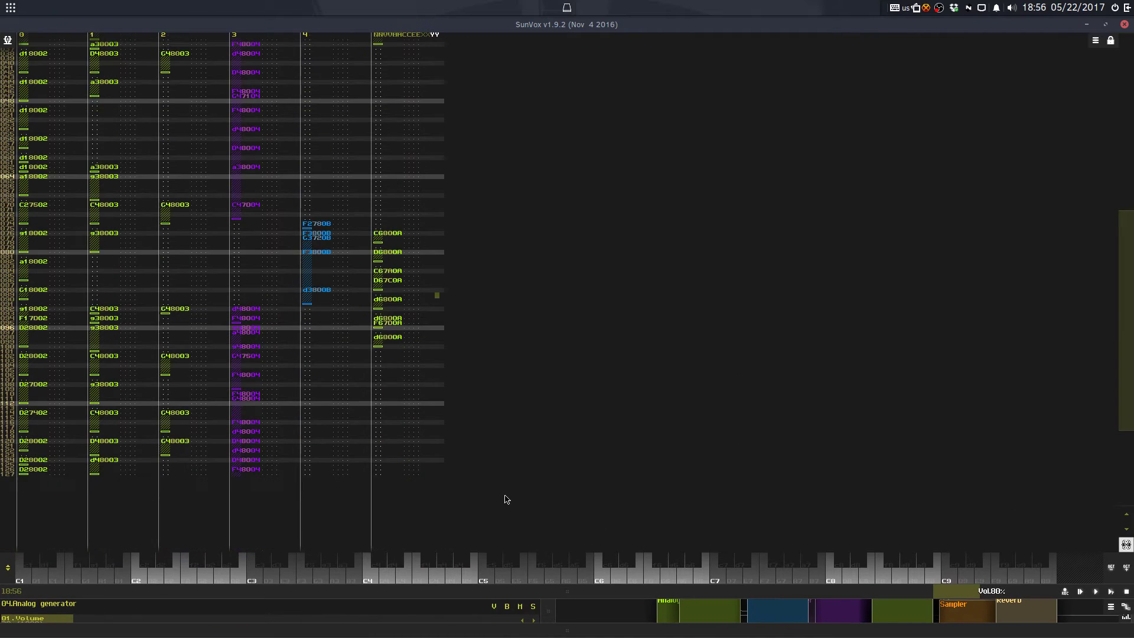
left_click_drag(517, 148, 644, 248)
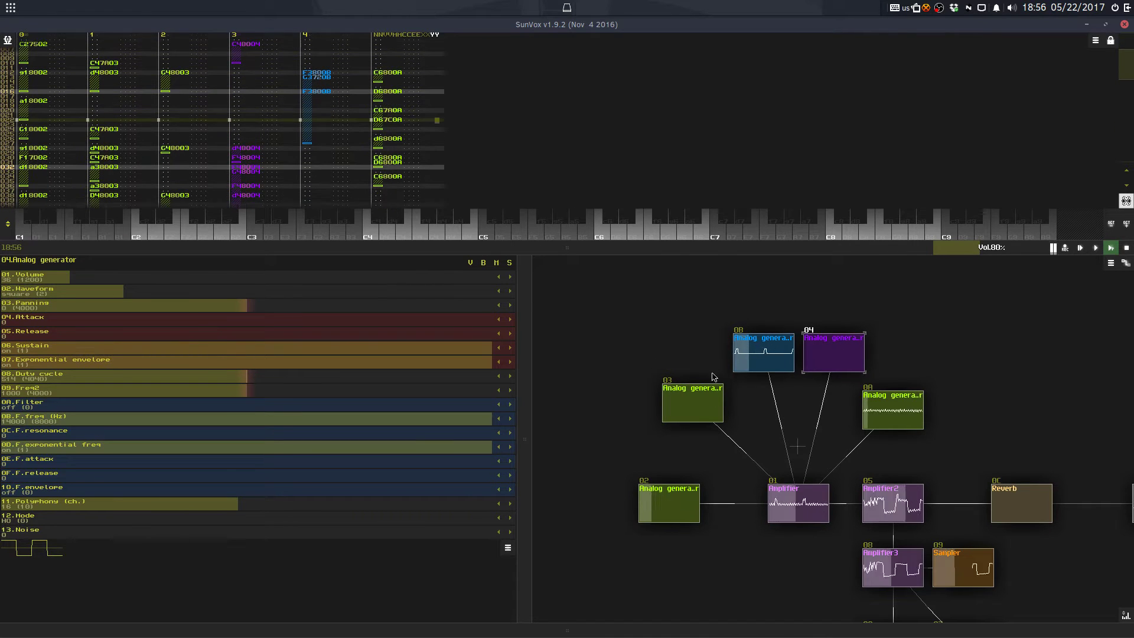
key("space")
left_click_drag(933, 369, 806, 287)
left_click_drag(905, 425, 940, 407)
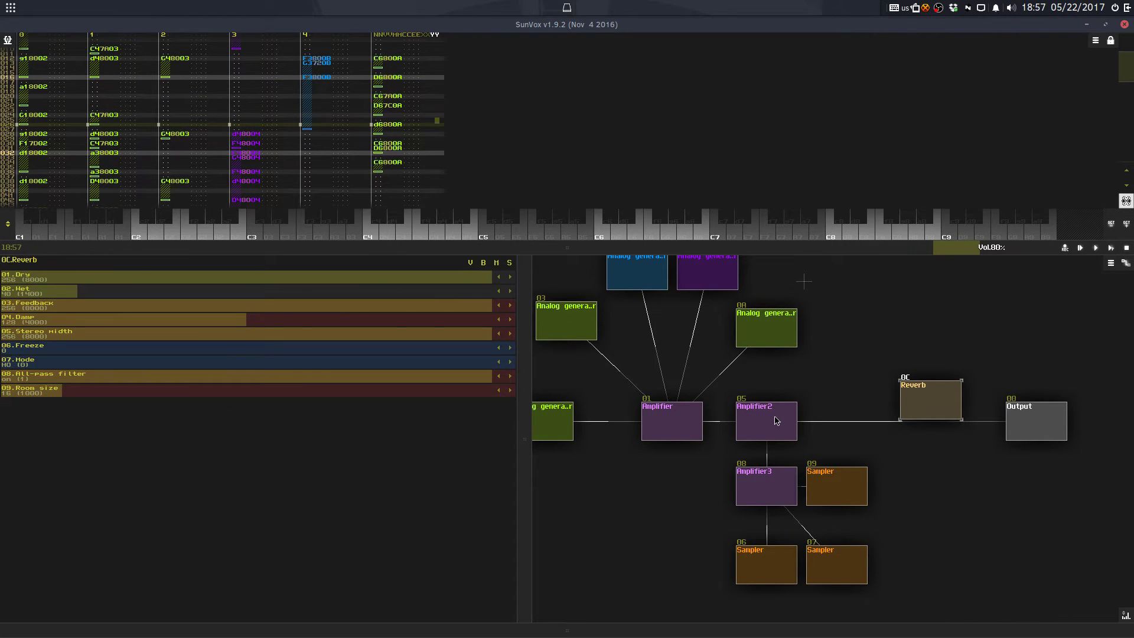
mouse_move(775, 421)
left_mouse_down()
mouse_move(944, 405)
mouse_move(1027, 422)
mouse_move(778, 426)
left_mouse_up()
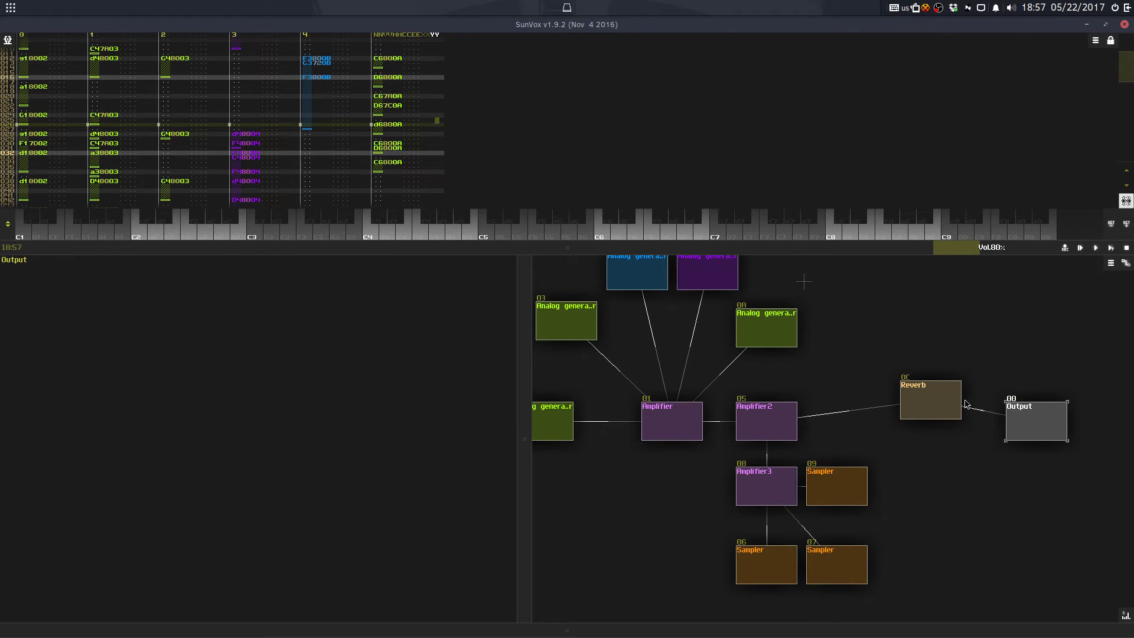
left_click_drag(965, 401, 956, 407)
left_click_drag(941, 414, 919, 428)
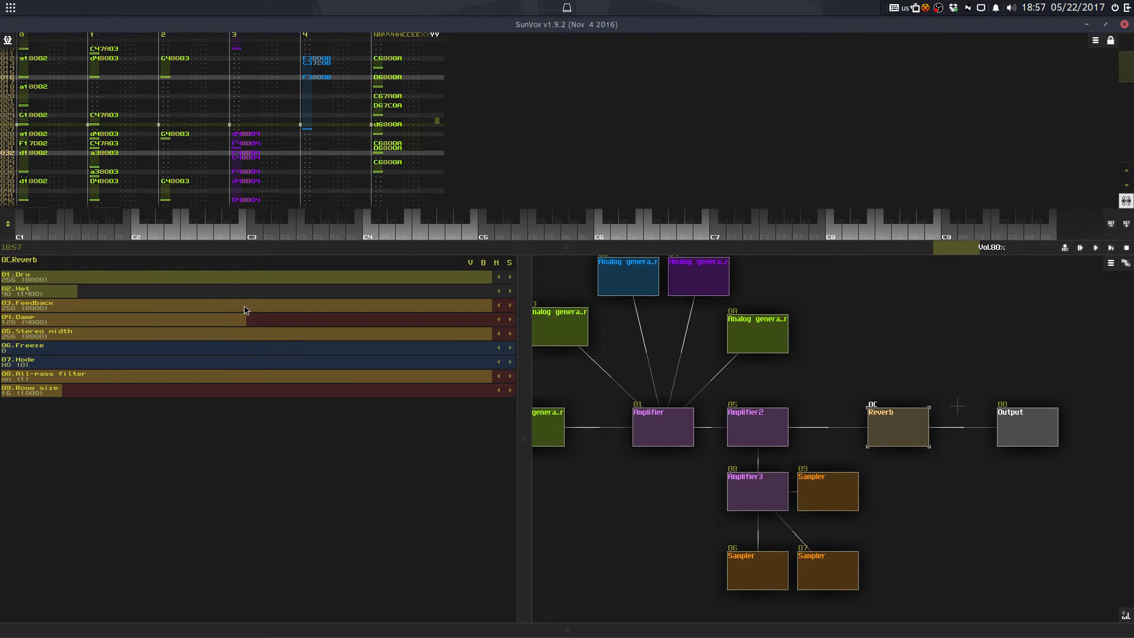
Step: Lower the Reverb's feedback to 223 and its wet level to 31 during playback
left_click(425, 307)
key("space")
left_click_drag(407, 306, 375, 304)
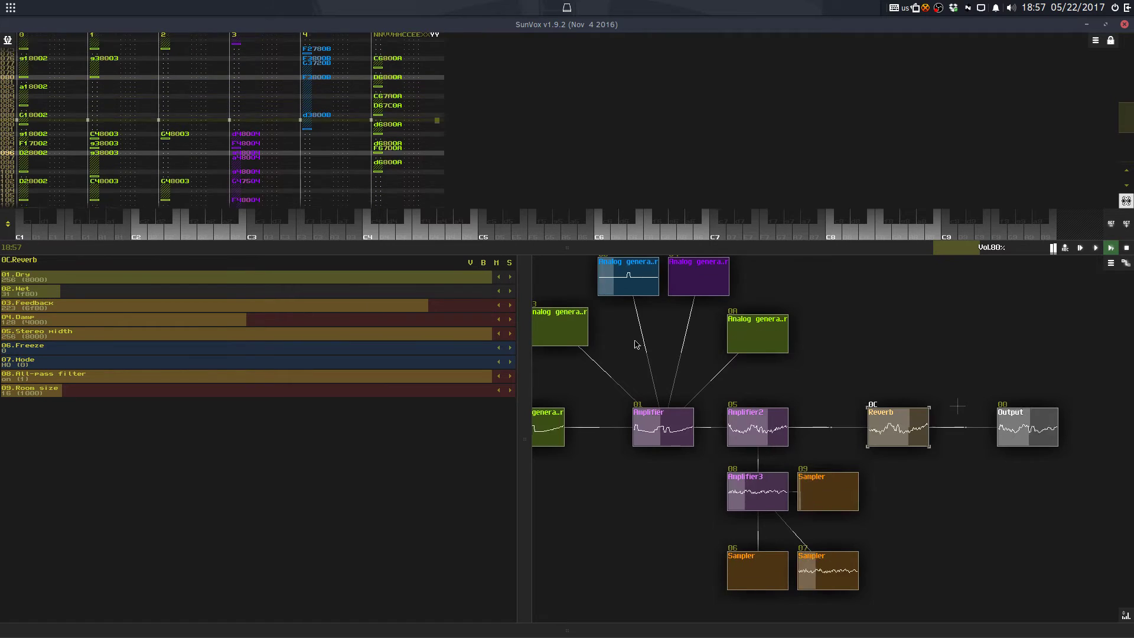
Step: Reduce the volume of the purple Analog generator 04 to 28
left_click_drag(588, 344, 637, 362)
left_click(637, 361)
left_click(731, 308)
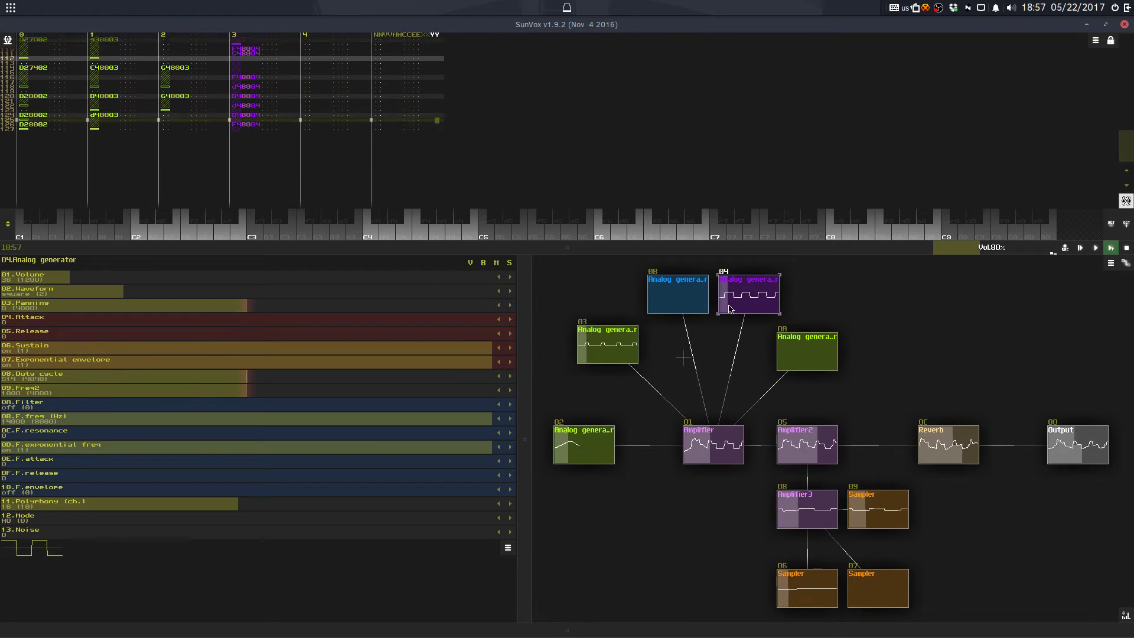
left_click_drag(247, 284, 230, 283)
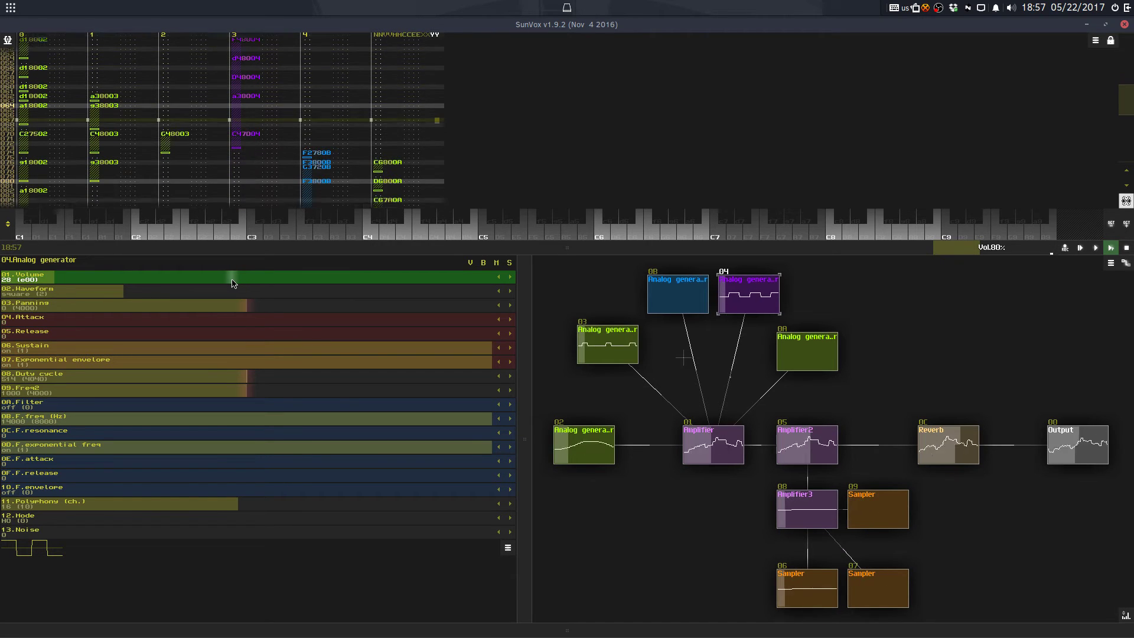
left_click_drag(233, 283, 234, 283)
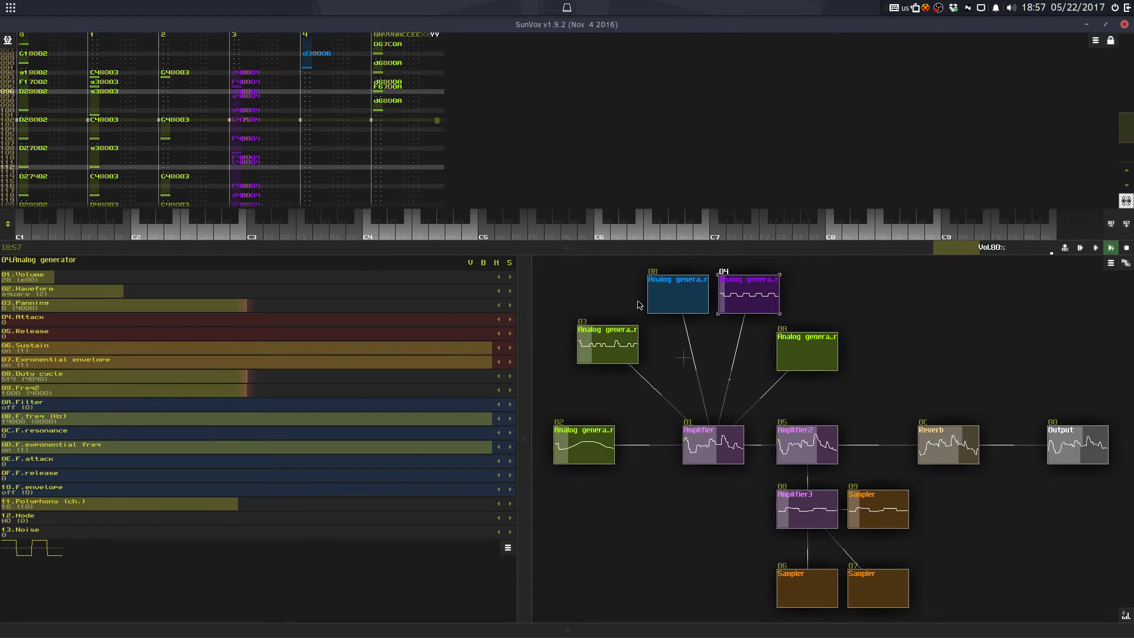
Step: Compare the volume settings of Analog generators 0B, 02 and 03 during playback
left_click(665, 299)
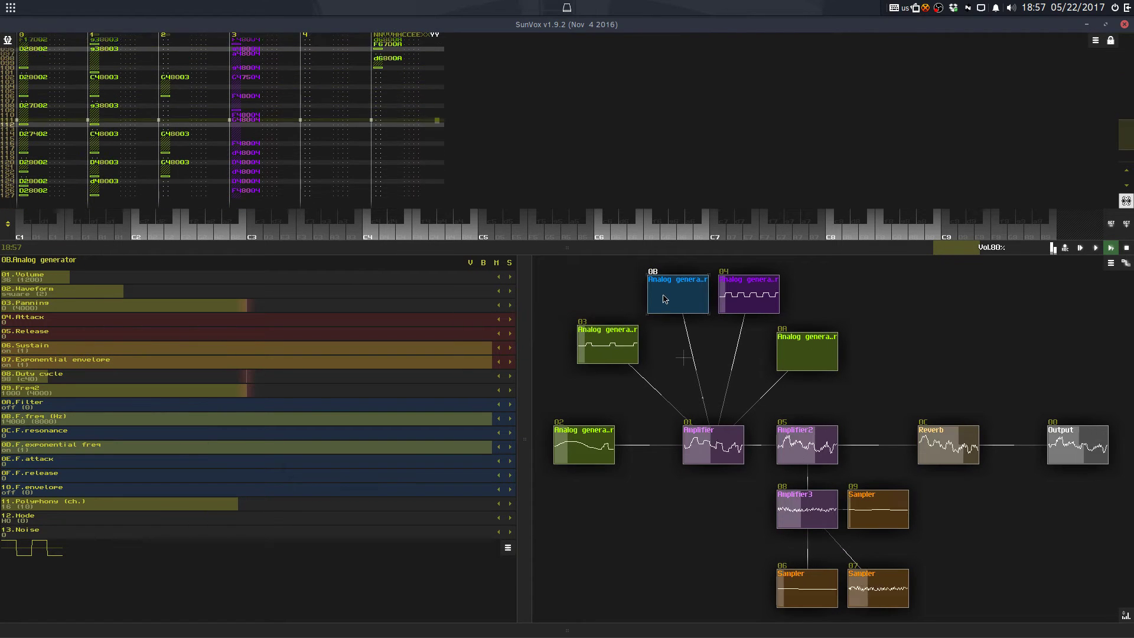
left_click(594, 453)
left_click(630, 353)
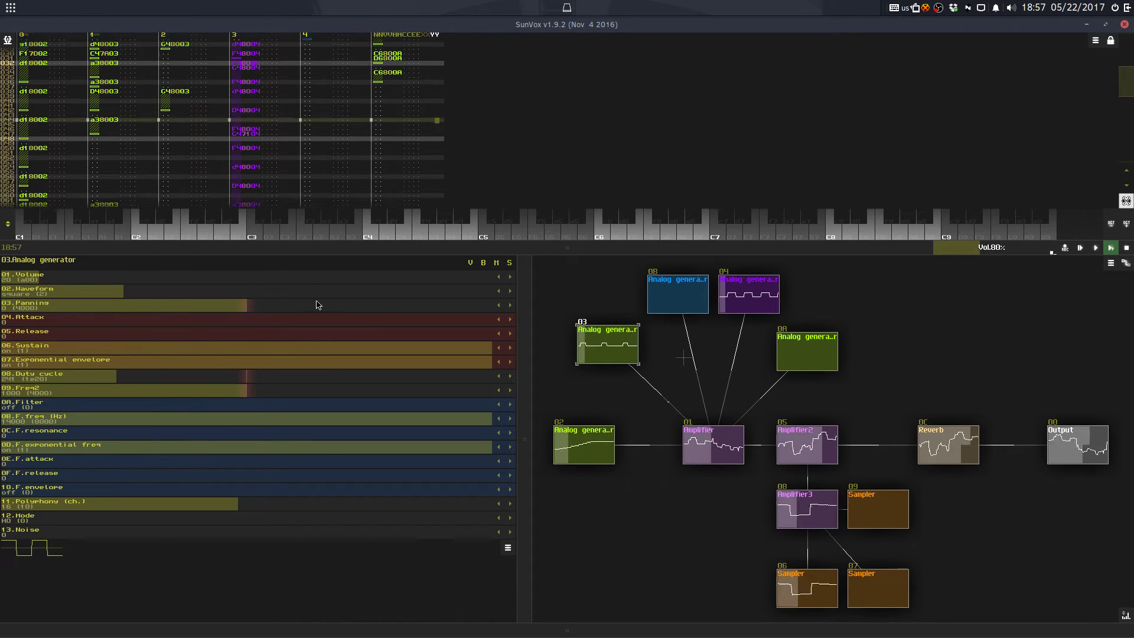
left_click(272, 279)
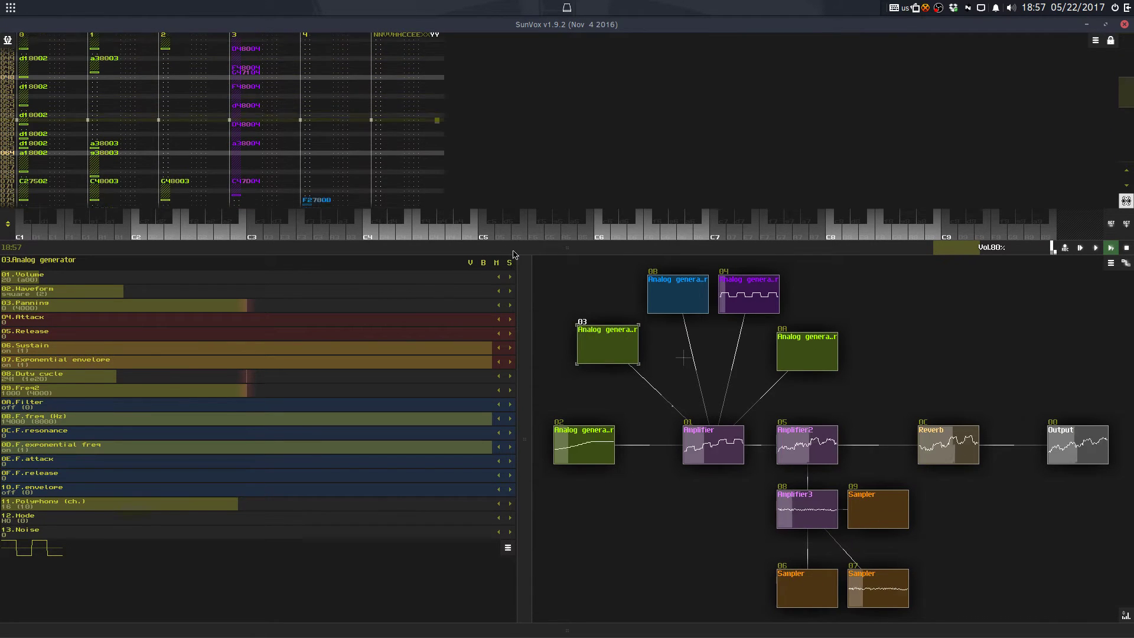
Step: Copy the generator 04 note from line 0 of track 3 to line 4 and save the song, overwriting StreaminLava.sunvox
left_click_drag(513, 254, 513, 390)
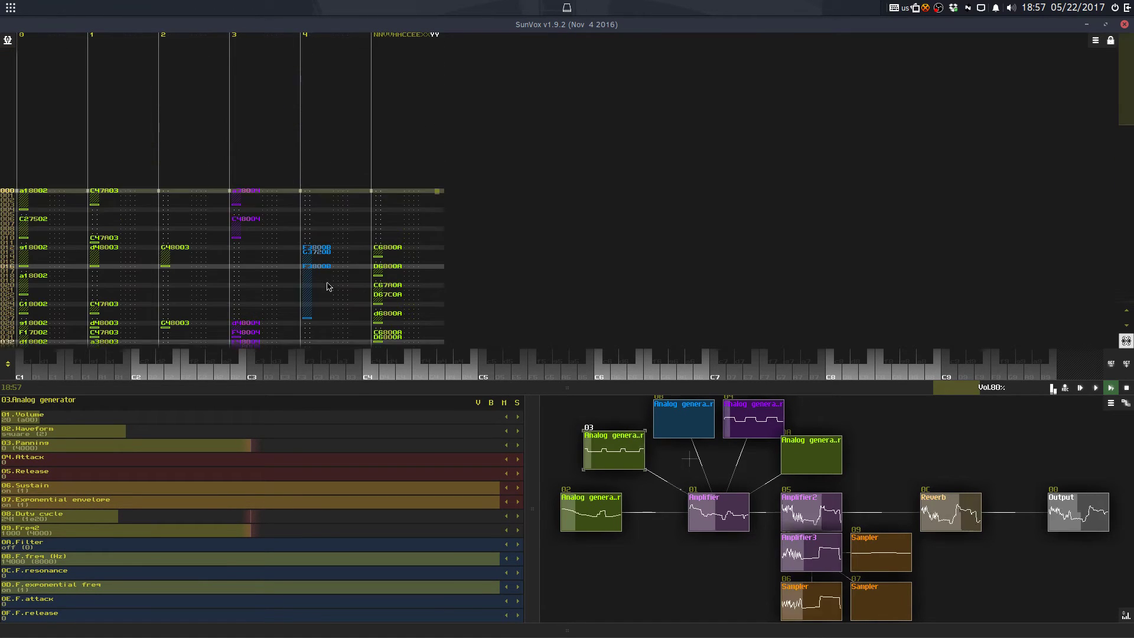
left_click(251, 62)
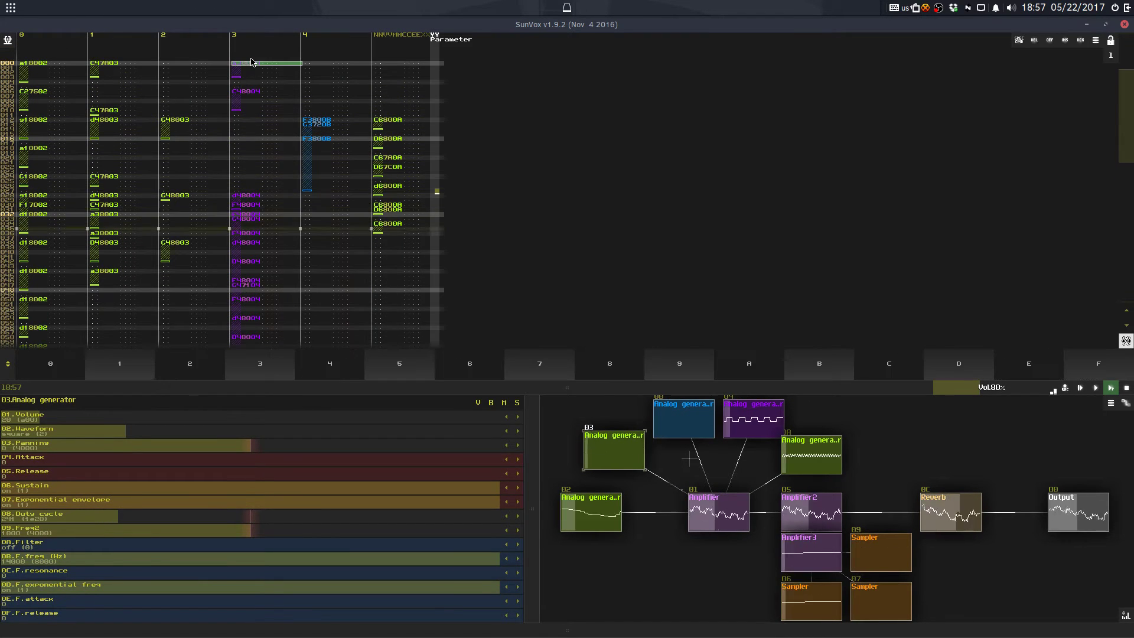
key("ctrl+c")
left_click(244, 214)
key("Up")
key("ctrl+v")
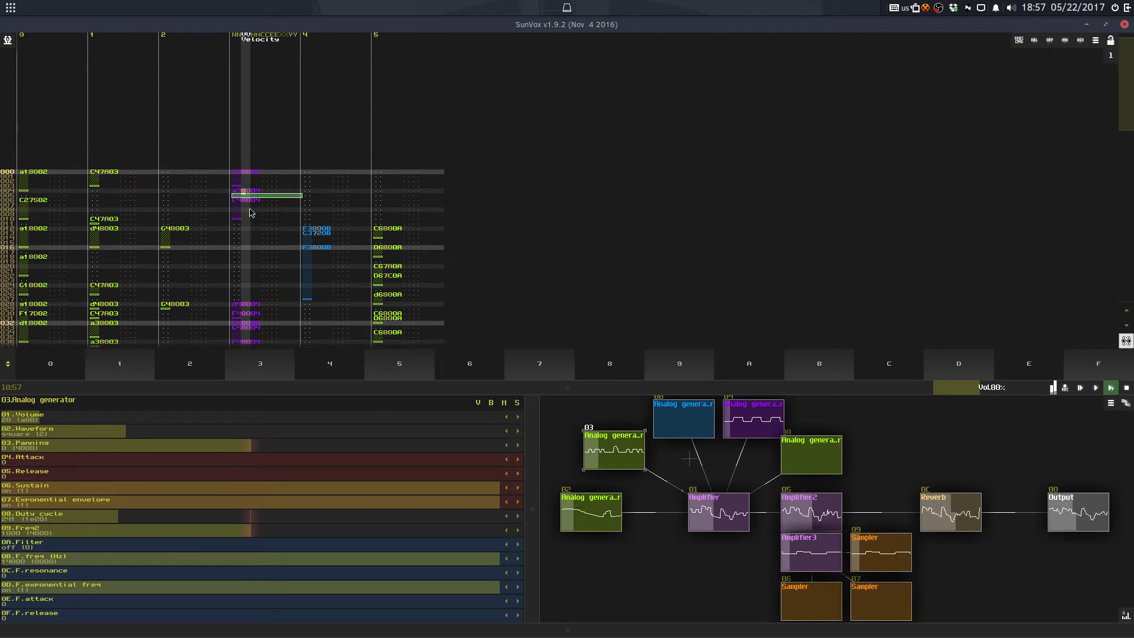
left_click(295, 245)
key("ctrl+s")
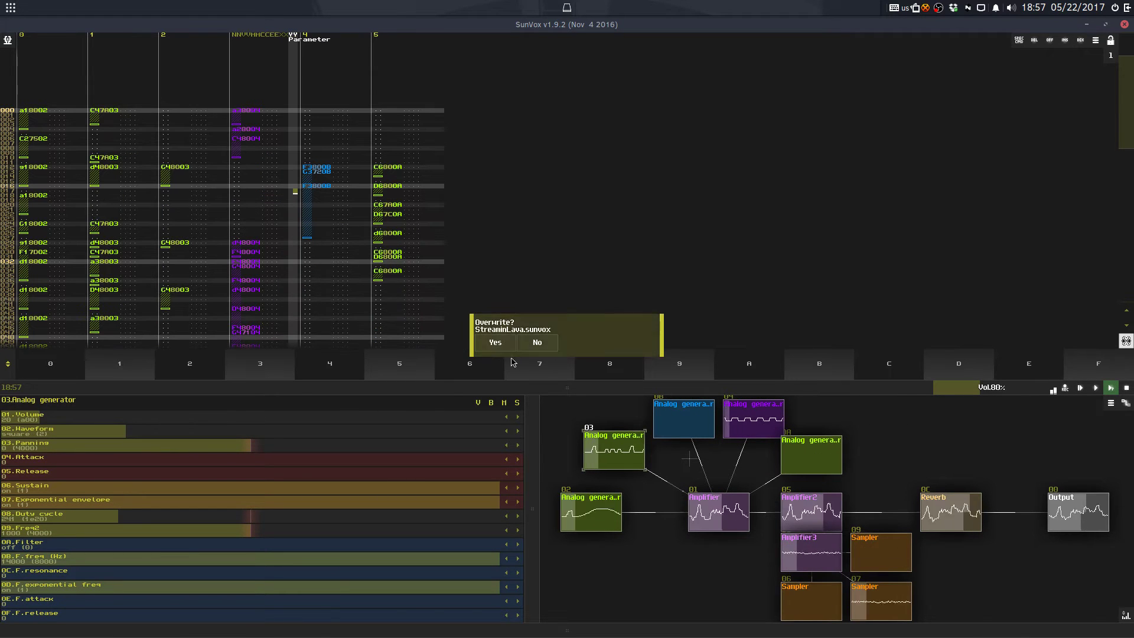
left_click(503, 345)
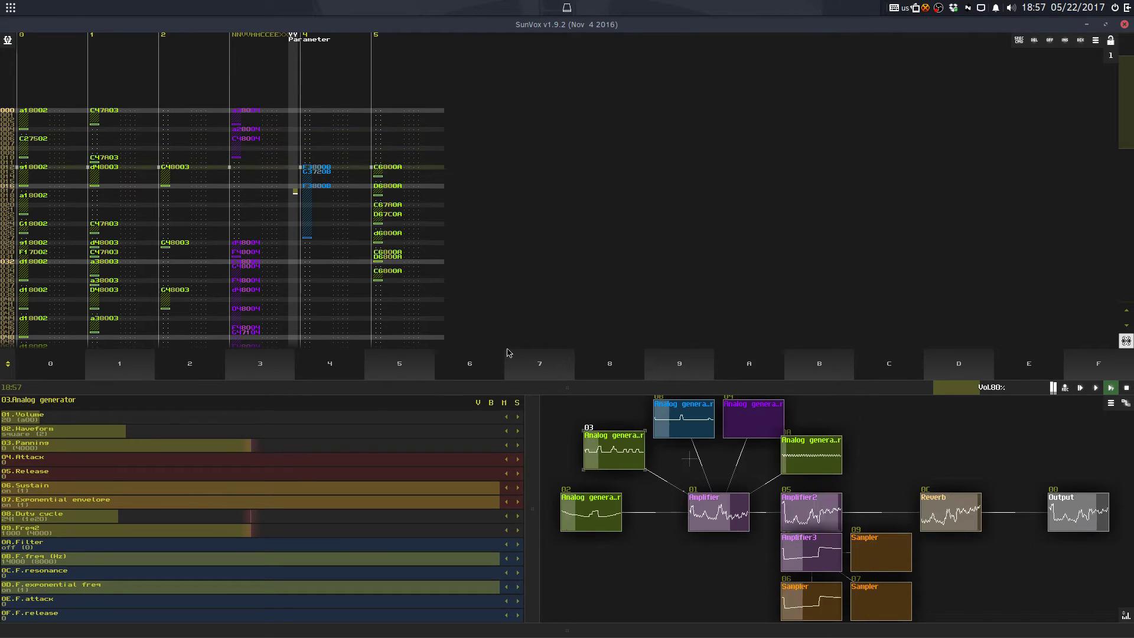
Step: Undo the last pattern event change on track 3 and save the song again, overwriting StreaminLava.sunvox
key("ctrl+z")
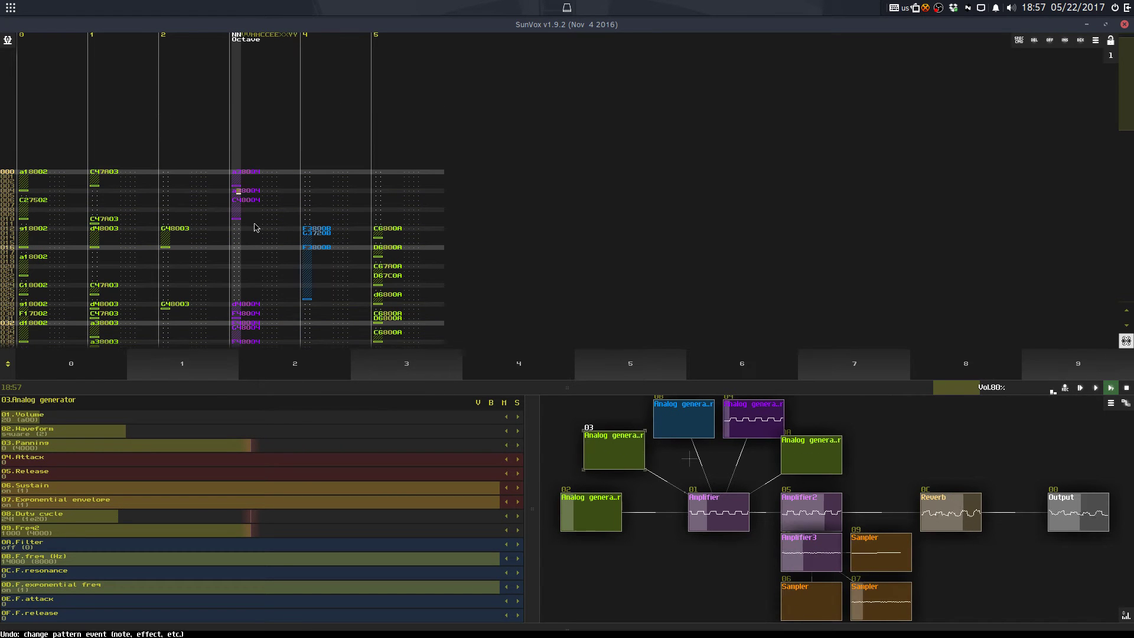
key("ctrl+s")
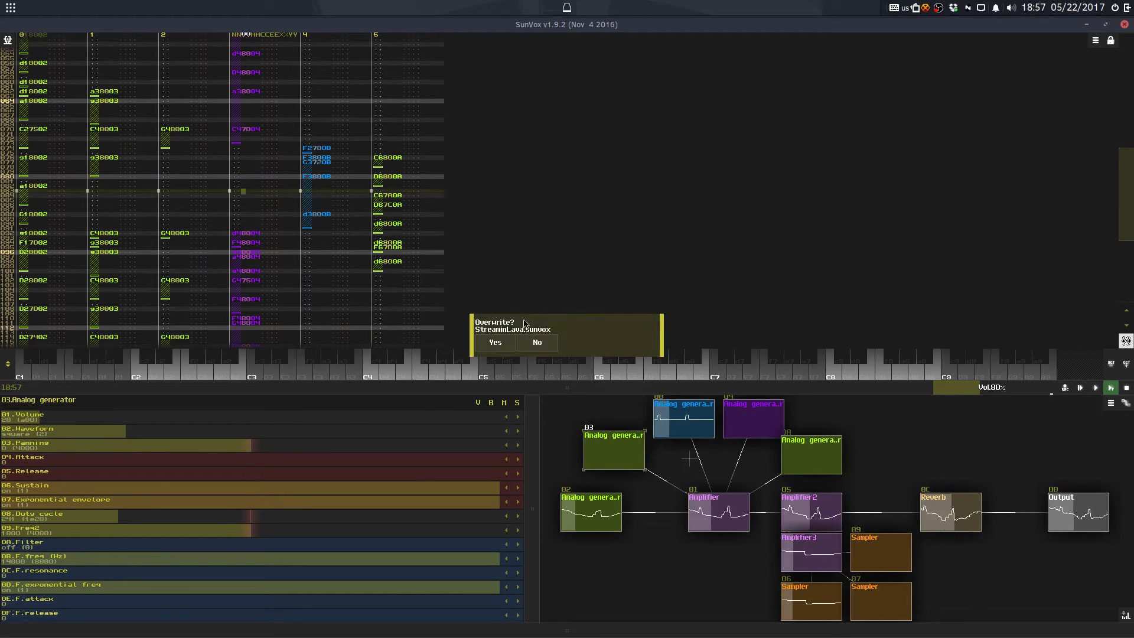
left_click(496, 342)
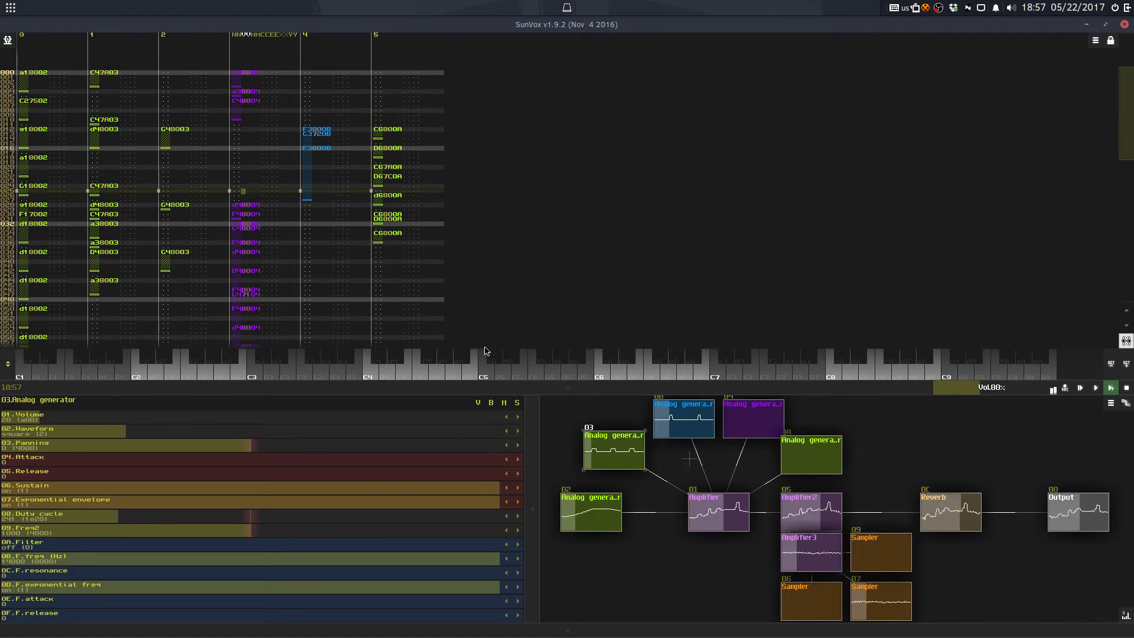
key("space")
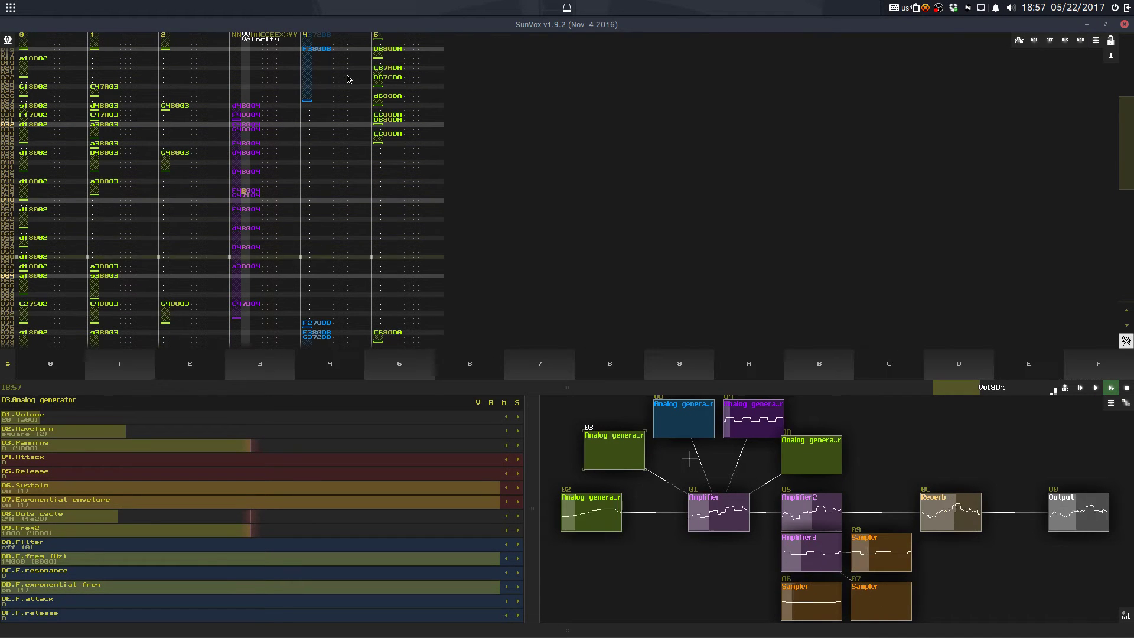
Step: Add effect 02 at lines 24 to 27 of track 4, with parameter 0040 on line 24, and play the pattern
left_click(348, 88)
type("2222")
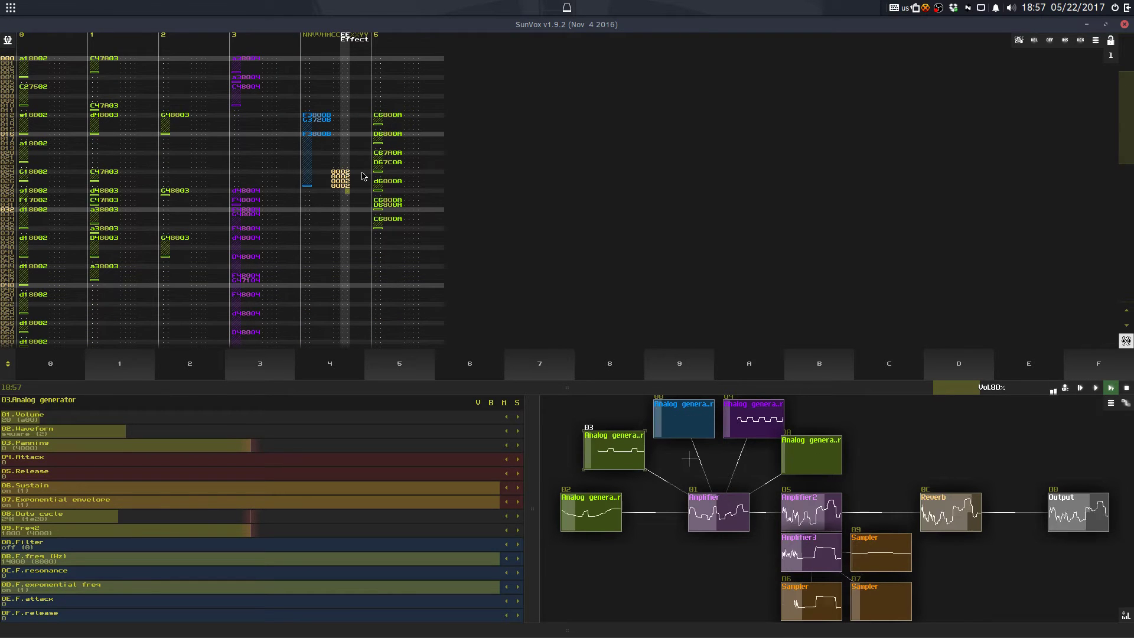
left_click(362, 172)
type("40")
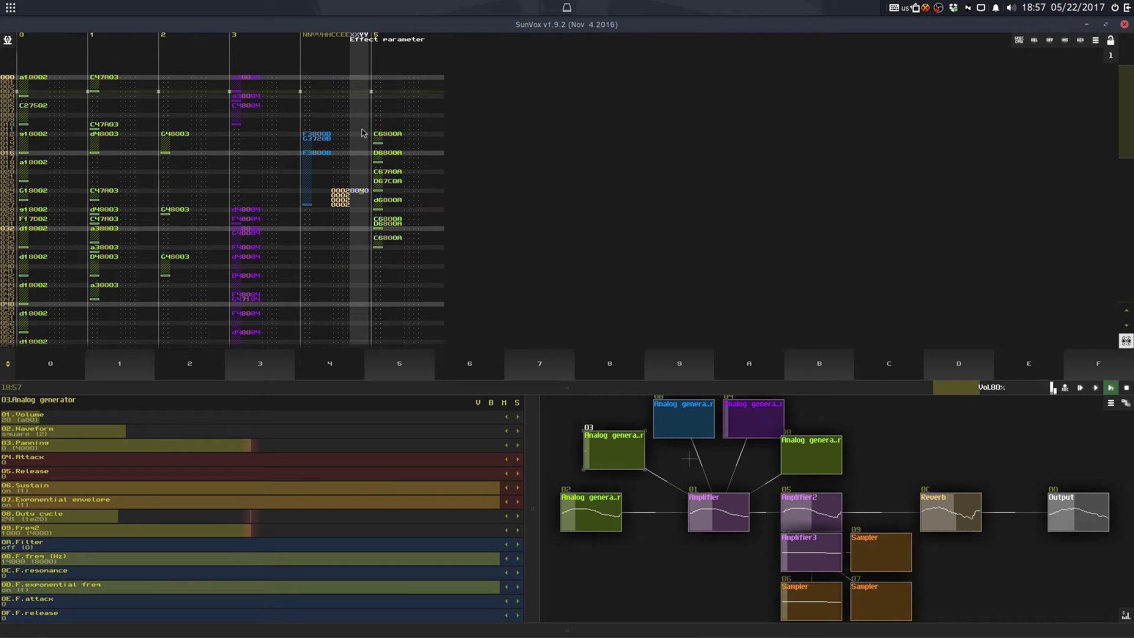
key("space")
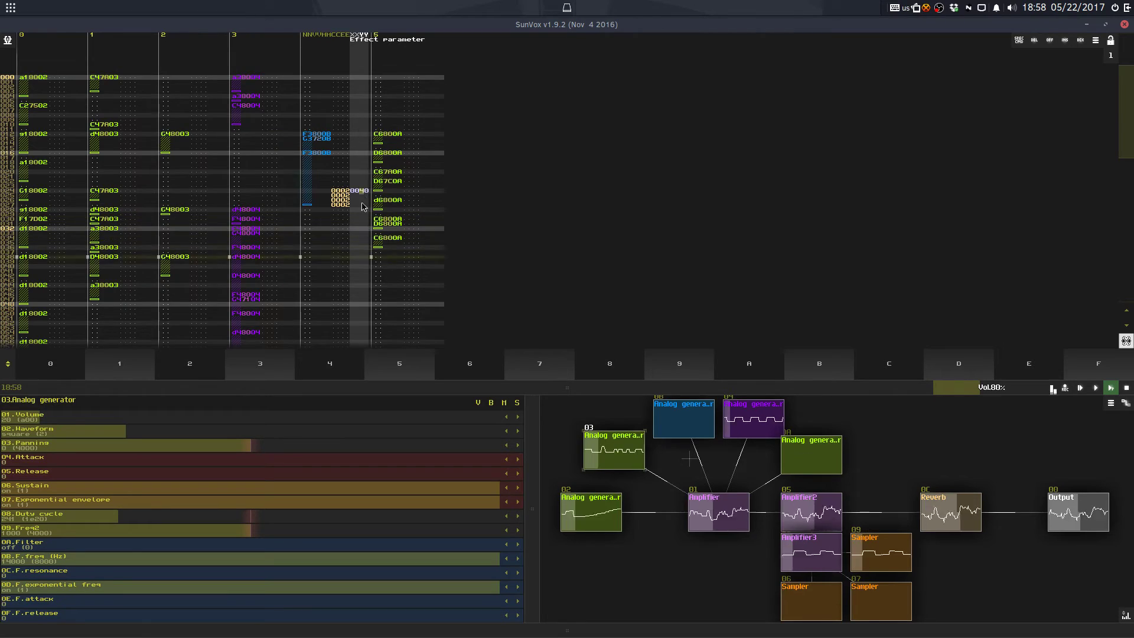
key("Right")
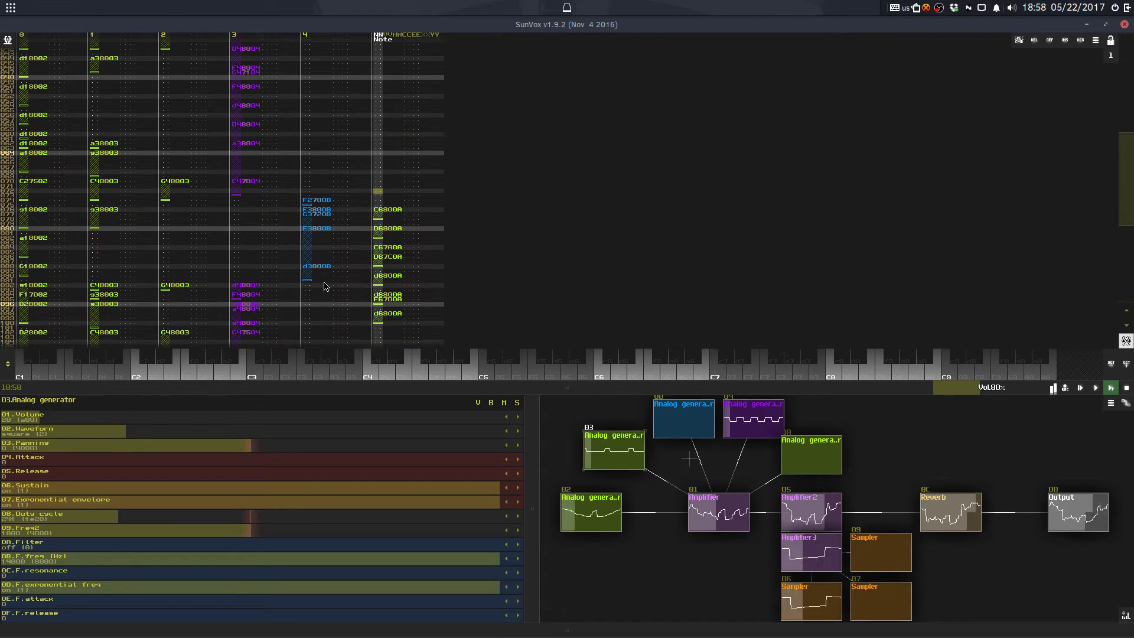
Step: Move the note-off at line 91 of track 4 to line 96 and add effect 02 at lines 92 to 95
left_click(332, 282)
left_click(329, 217)
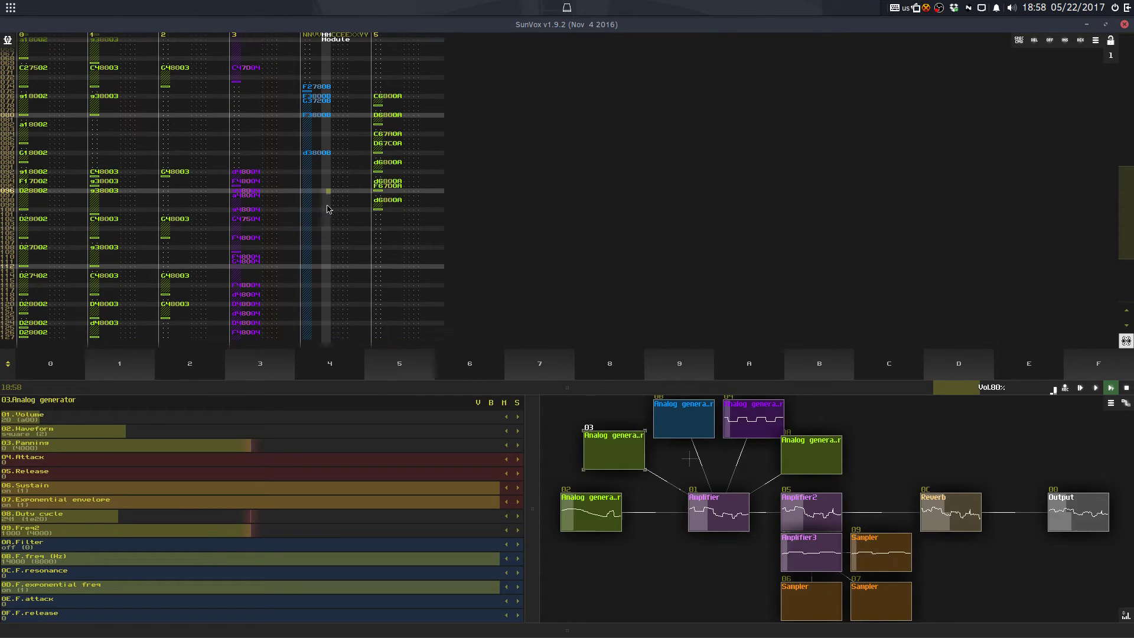
left_click(346, 172)
type("2222")
left_click(308, 184)
key("Caps_Lock")
key("Caps_Lock")
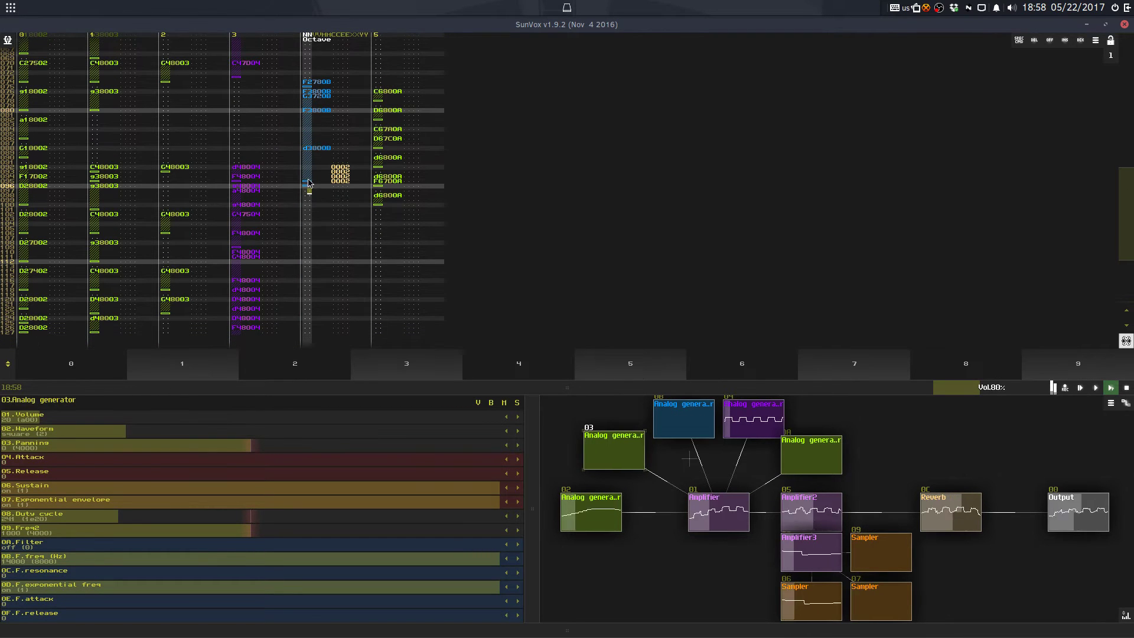
left_click(329, 203)
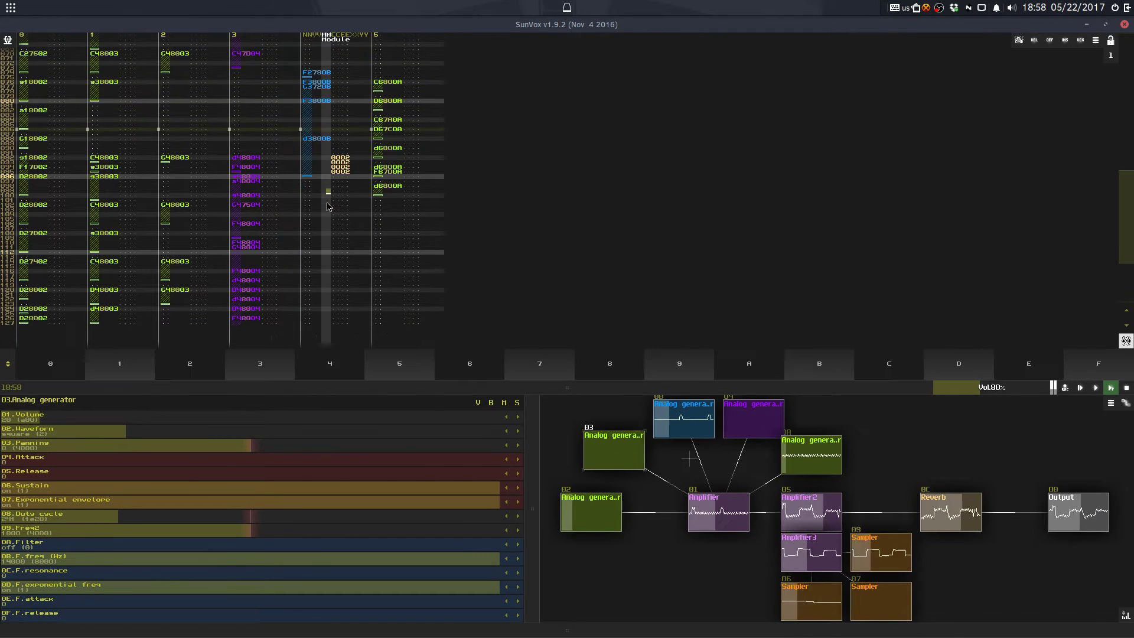
Step: Save the song over the existing StreaminLava.sunvox and play the pattern
key("ctrl+s")
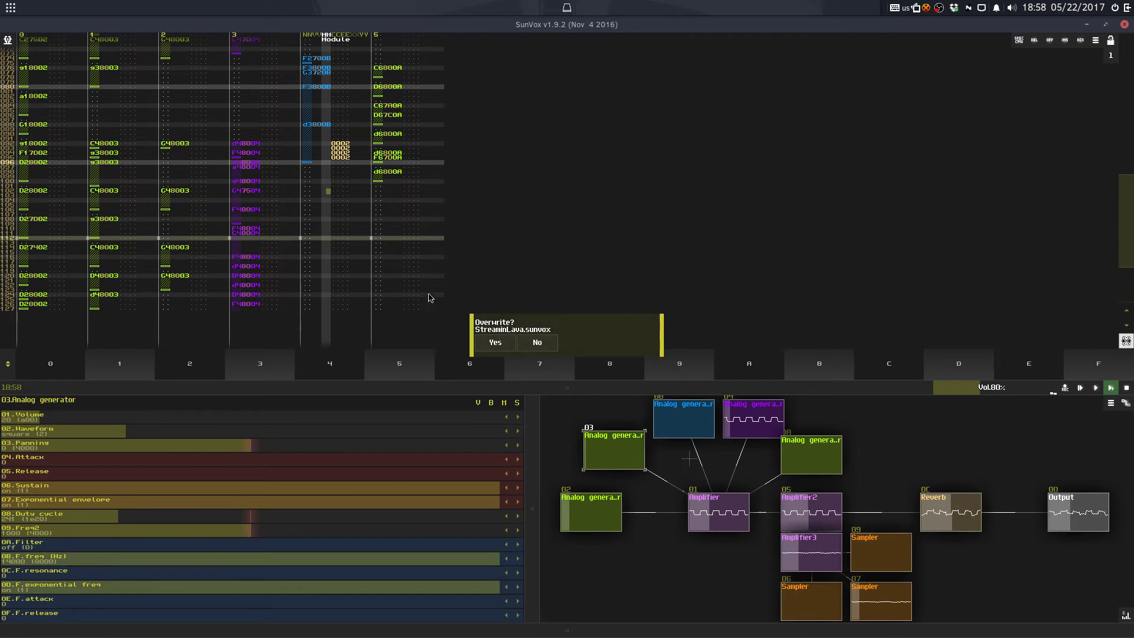
left_click(496, 348)
key("space")
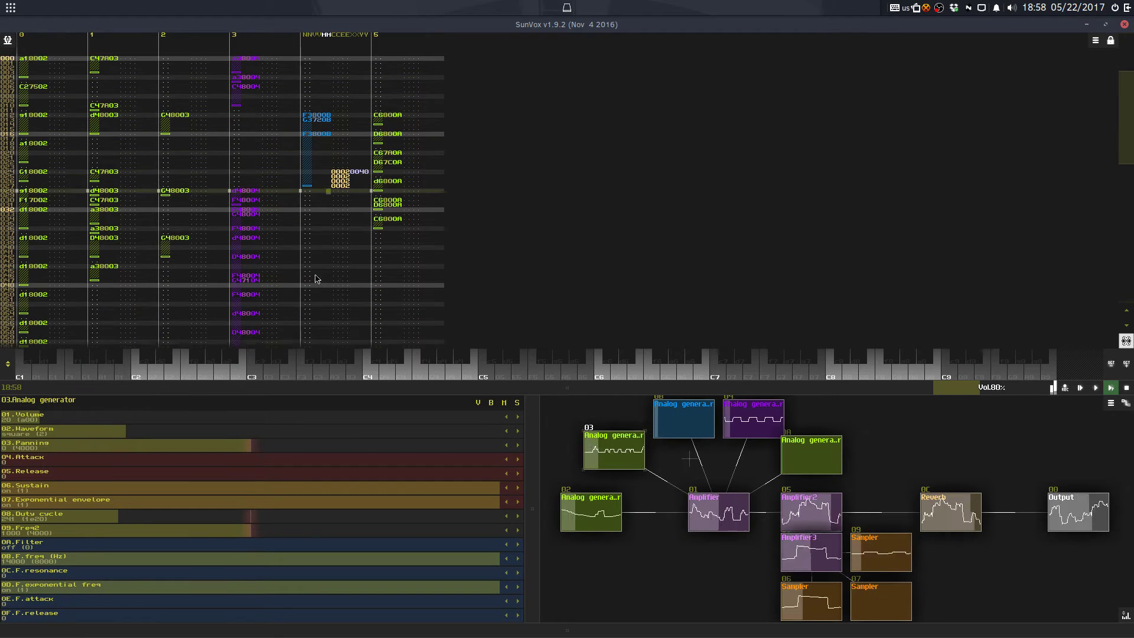
Step: Transpose all of track 3 up by 12 semitones
double_click(290, 232)
right_click(289, 228)
left_click(342, 307)
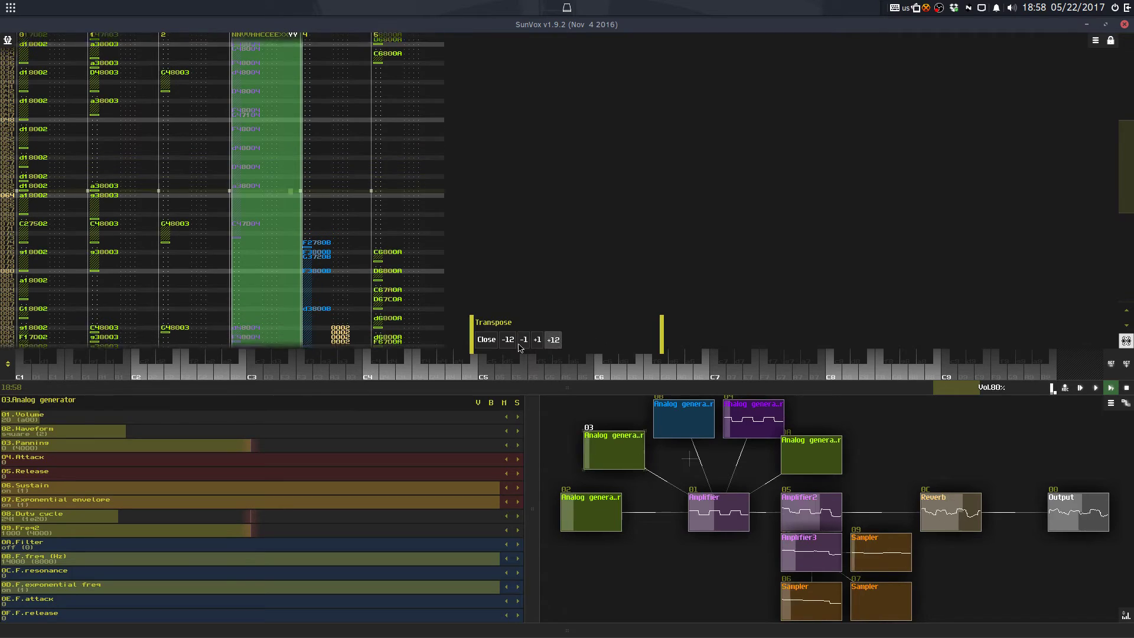
left_click(551, 339)
left_click_drag(509, 385, 485, 244)
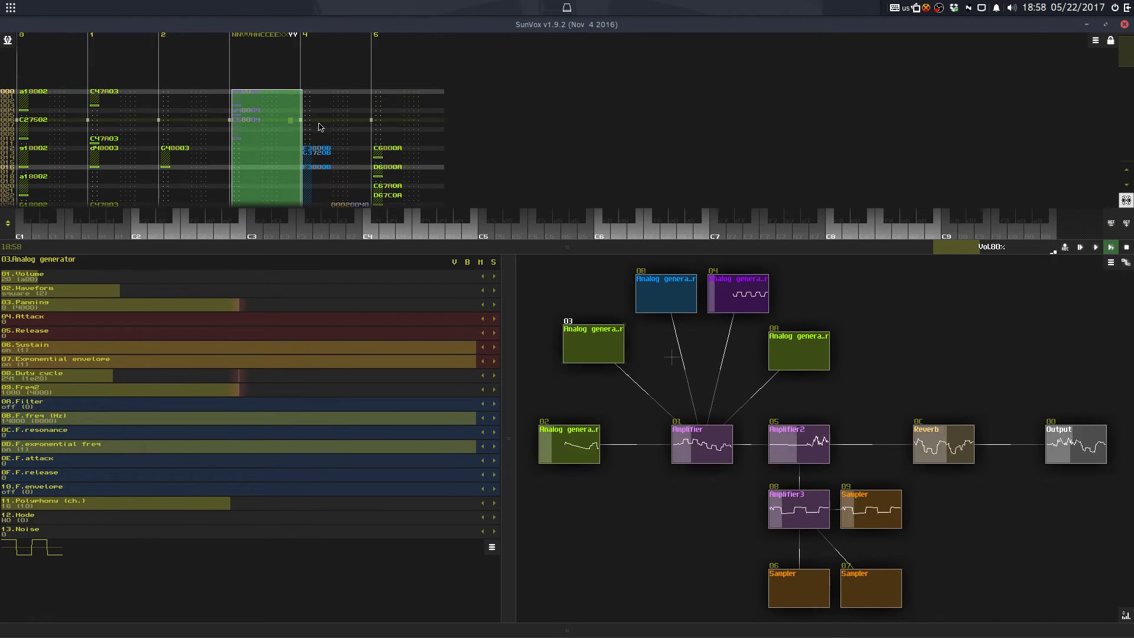
Step: Undo the last pattern event changes on track 3 and play the pattern
left_click(245, 88)
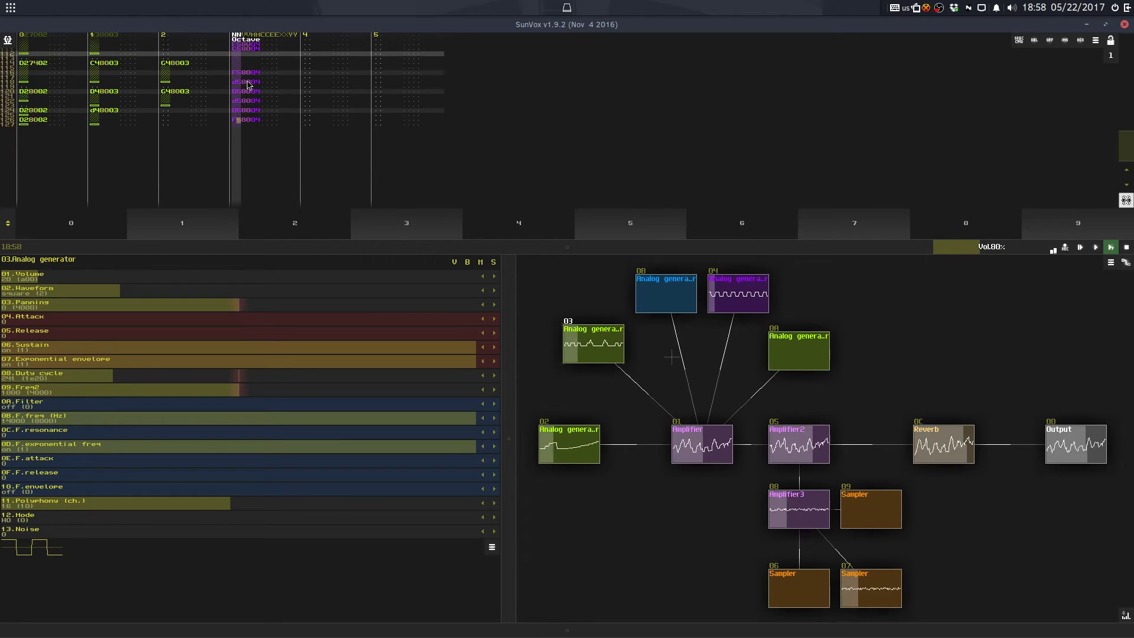
left_click(247, 85)
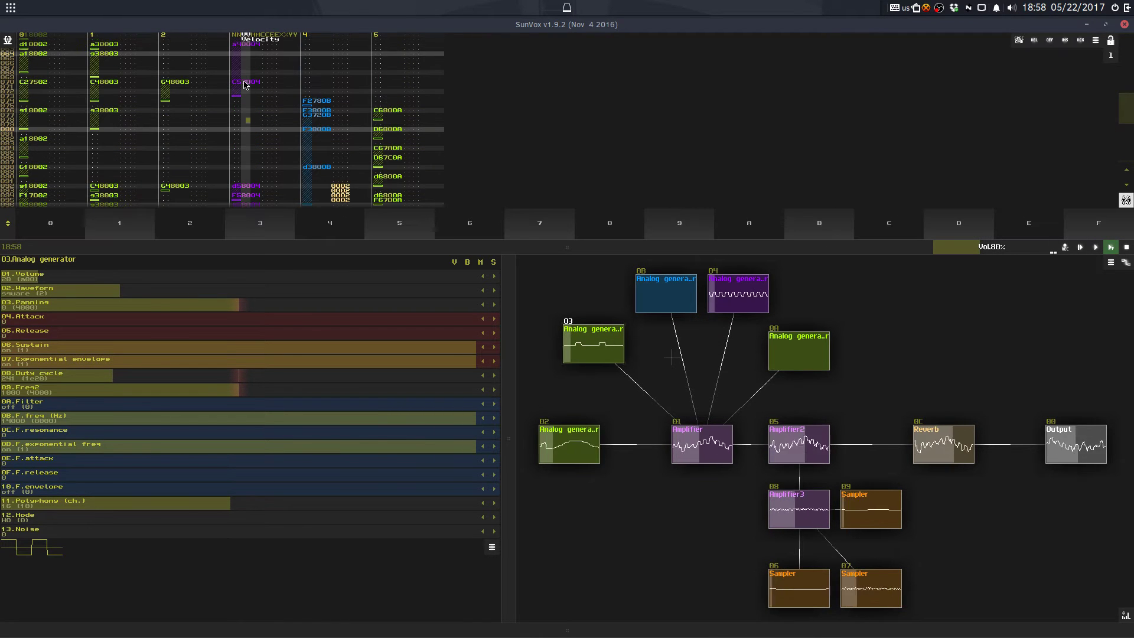
key("ctrl+z")
key("ctrl+z")
key("ctrl+z")
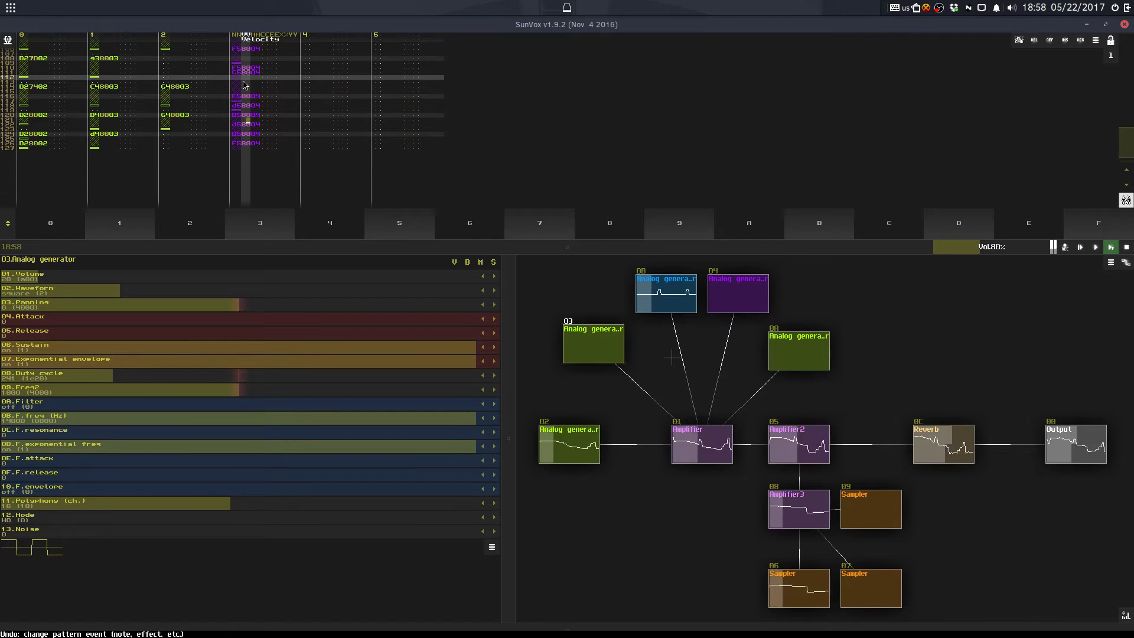
key("space")
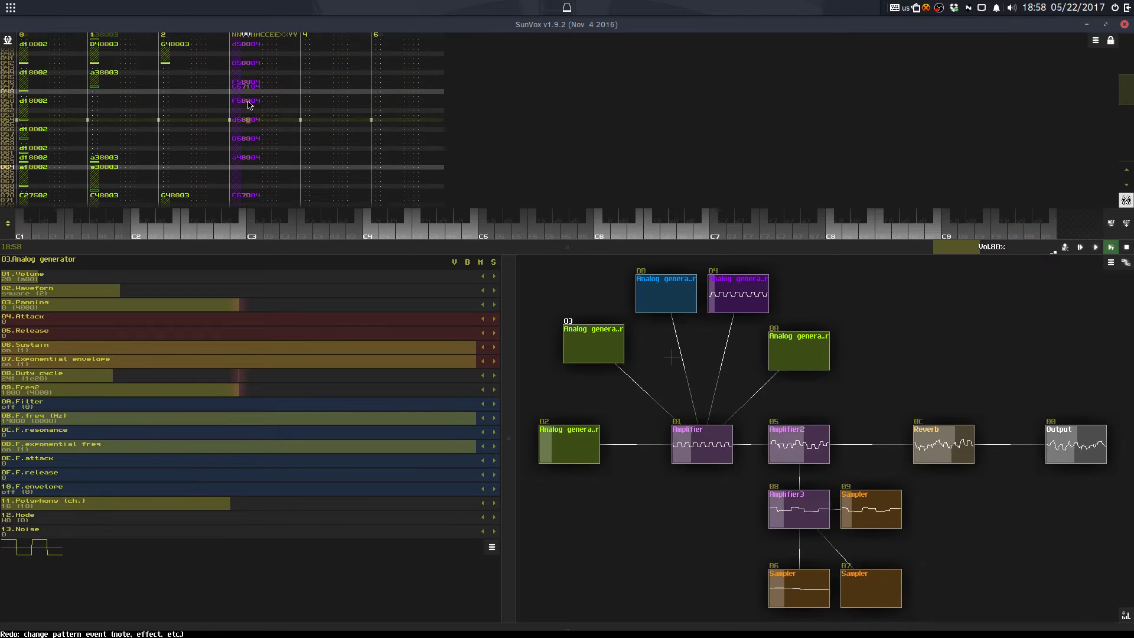
Step: Add an a4 note with velocity 80 for module 04 at line 68 of track 3
left_click(247, 126)
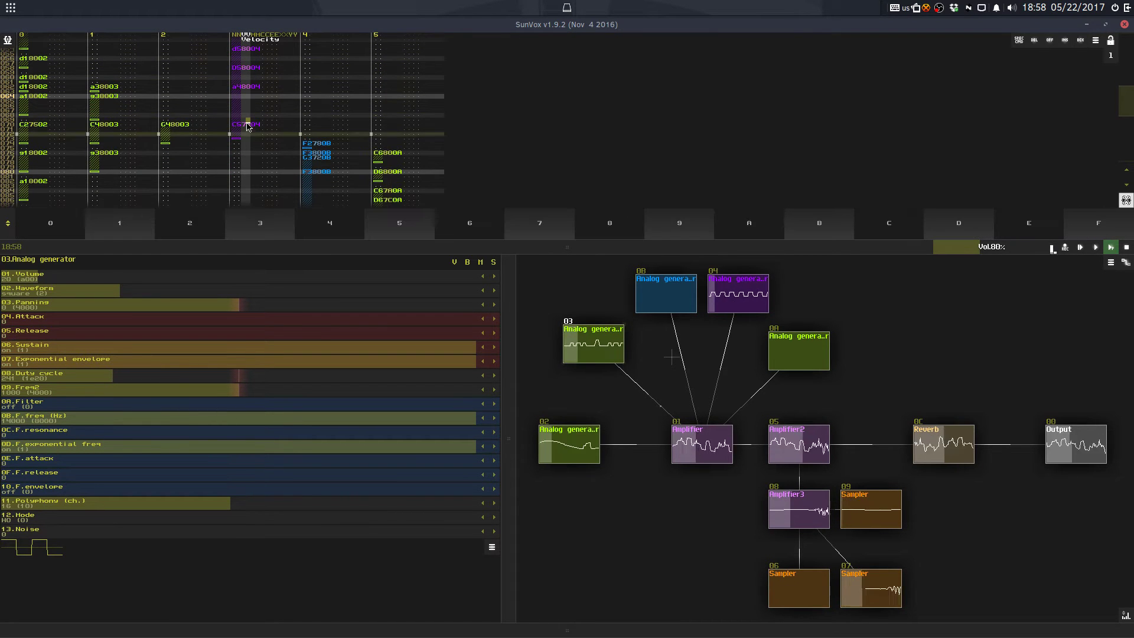
left_click(263, 89)
left_click(246, 142)
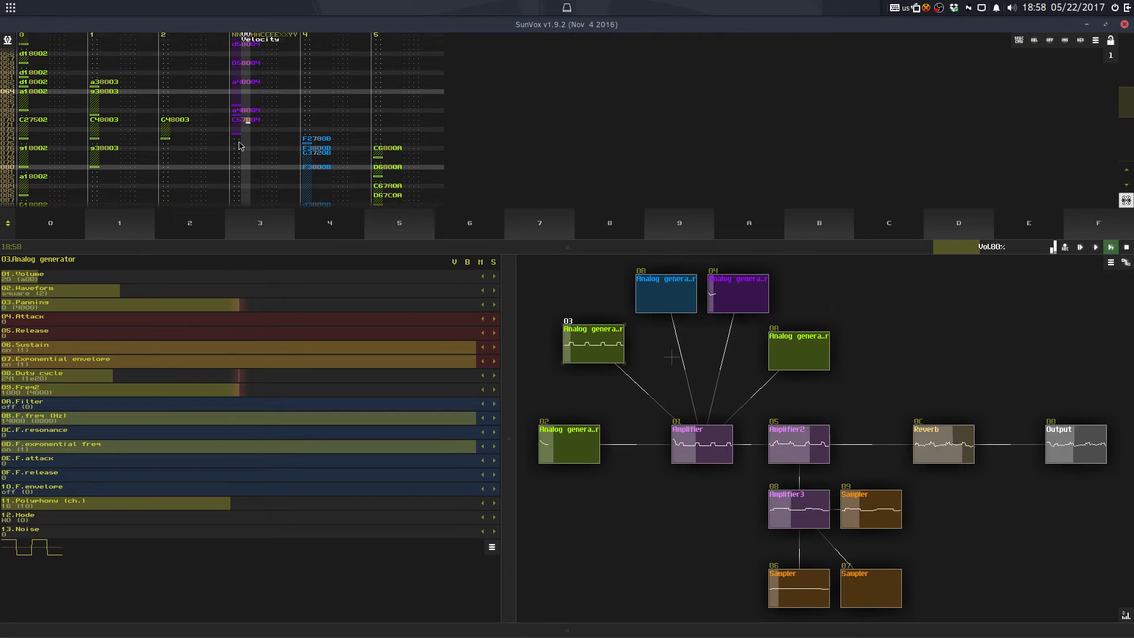
key("Escape")
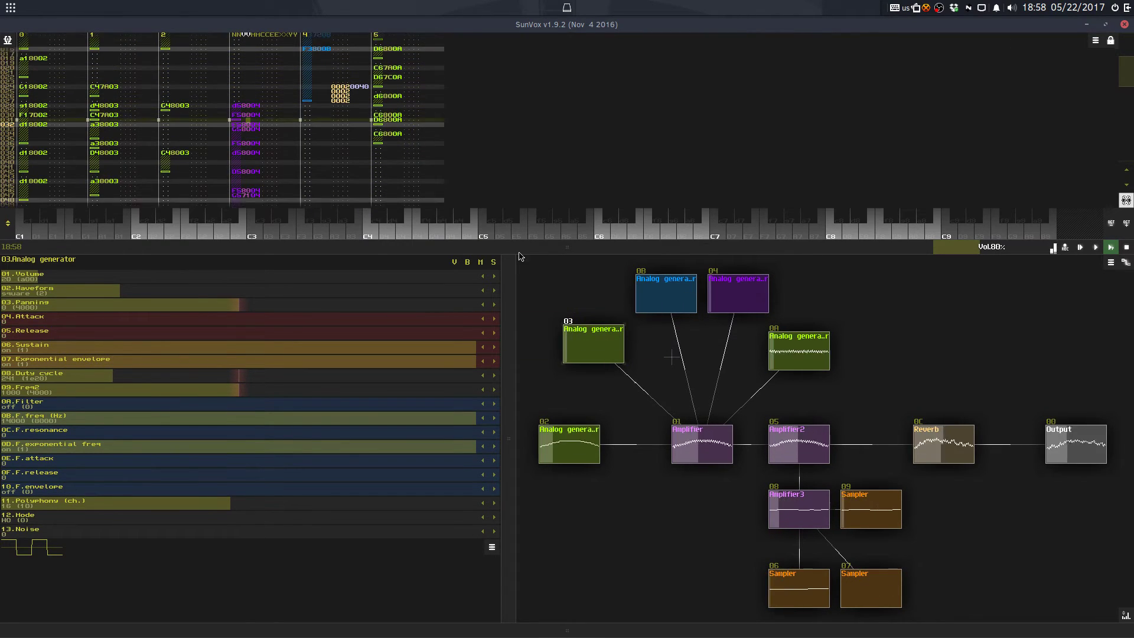
Step: Move the note-off at line 73 of track 3 to line 75
left_click_drag(519, 251, 517, 511)
left_click(246, 239)
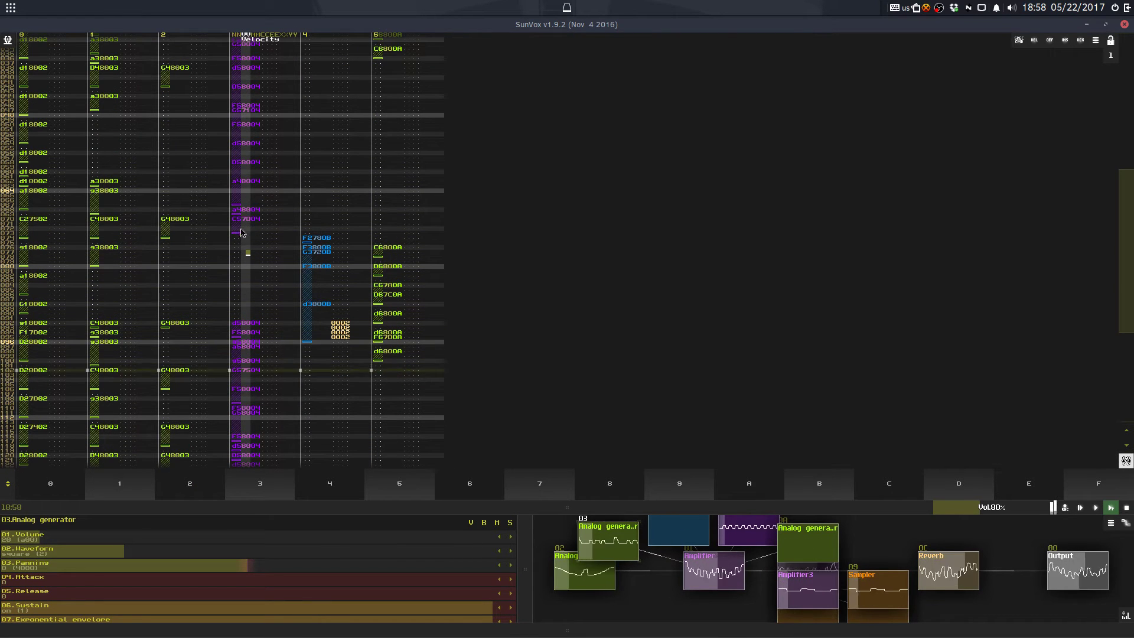
left_click(245, 232)
key("Delete")
left_click(242, 261)
key("Caps_Lock")
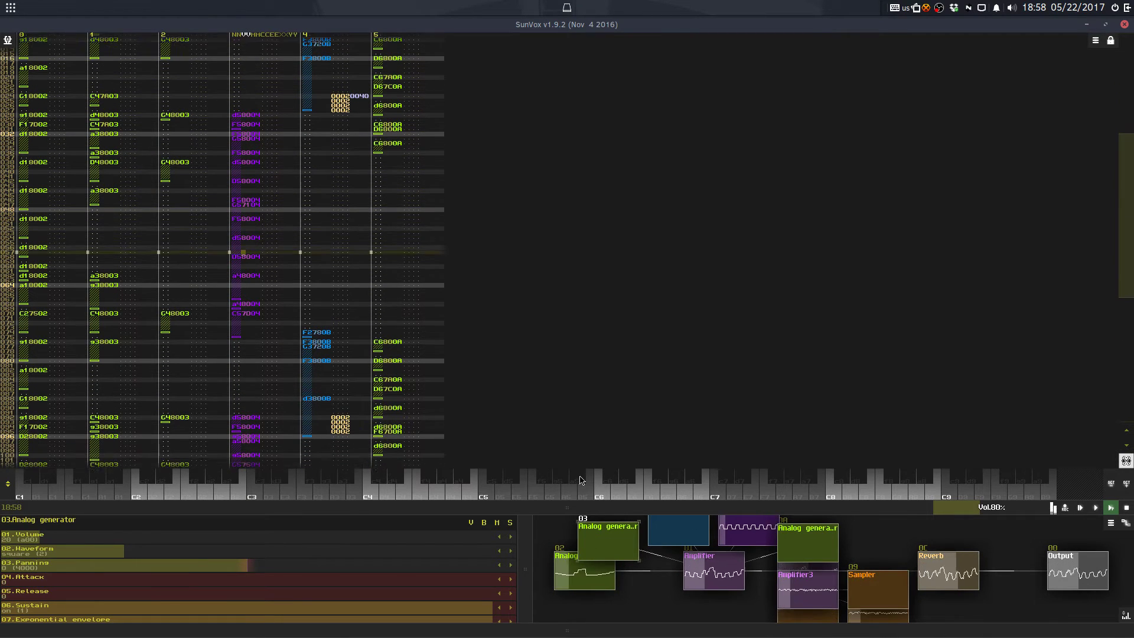
Step: Solo Analog generator 0A, set its waveform to sin (5), and move the module farther away from Amplifier
left_click_drag(1053, 507, 1028, 160)
left_click(783, 280)
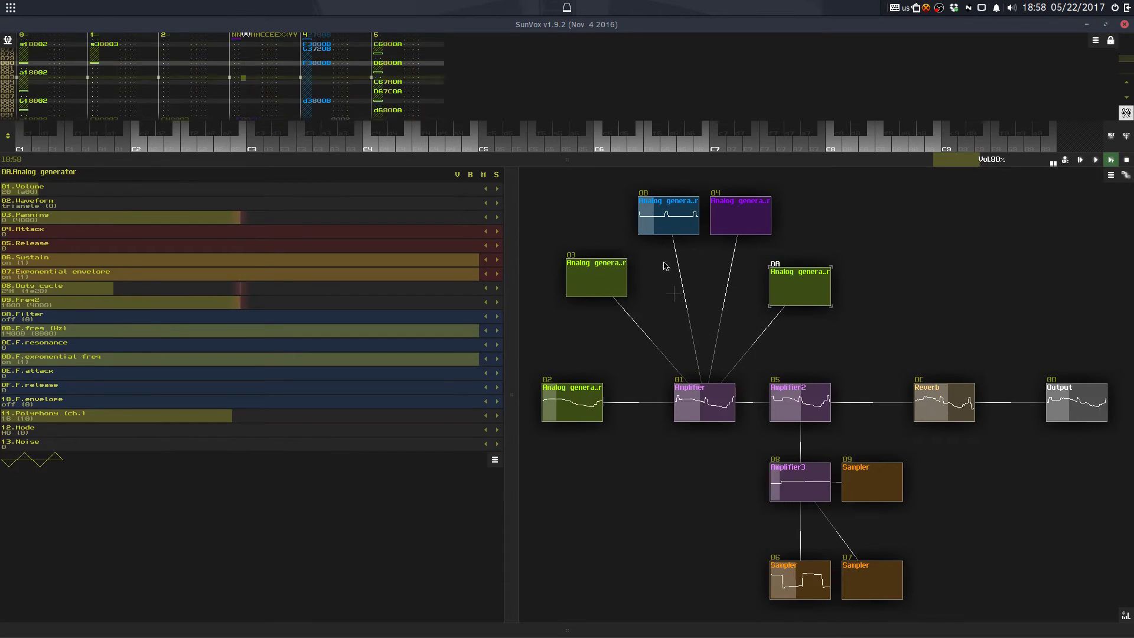
left_click(496, 175)
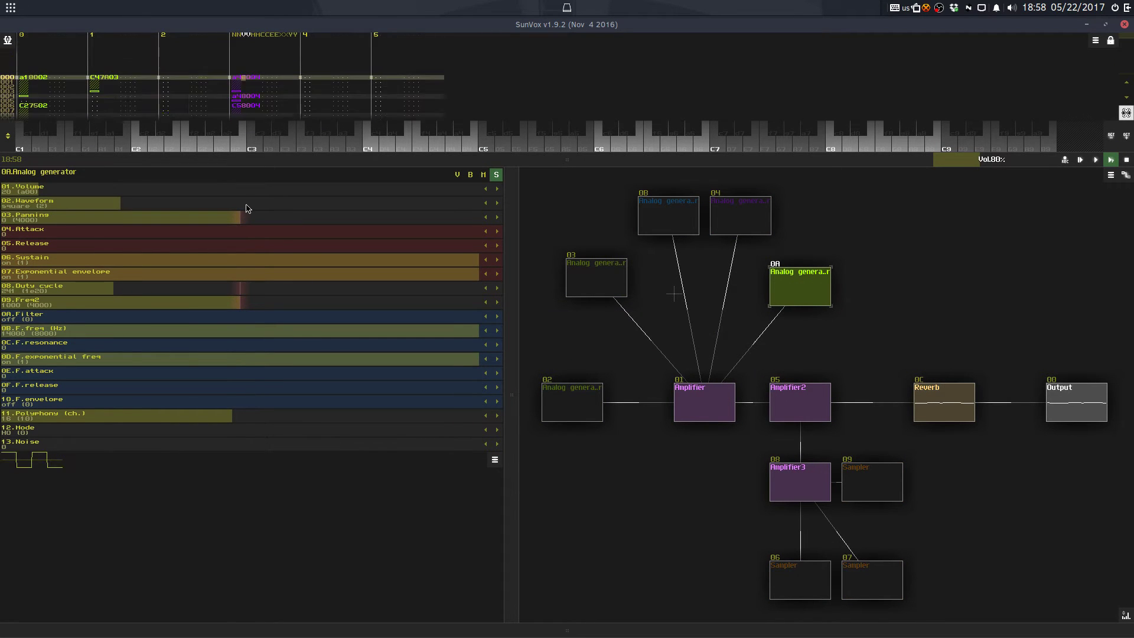
scroll(247, 209, "up", 3)
left_click_drag(826, 272, 910, 236)
Step: Try to add an EQ module between Analog generator 0A and Amplifier
double_click(793, 328)
double_click(535, 314)
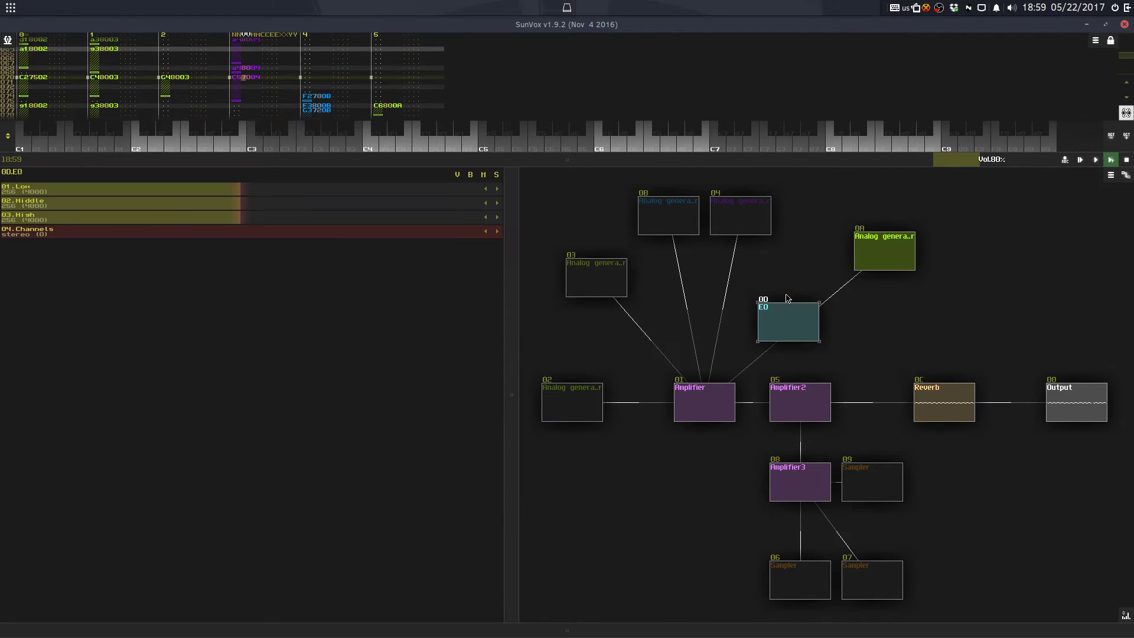
key("ctrl+z")
Step: Add an Echo module and route Analog generator 0A through it into Amplifier
double_click(776, 321)
double_click(535, 305)
left_click(868, 260)
left_click_drag(818, 299, 782, 324)
left_click_drag(776, 330, 727, 395)
left_click_drag(729, 396, 819, 338)
left_click_drag(740, 330, 751, 336)
left_click(768, 334)
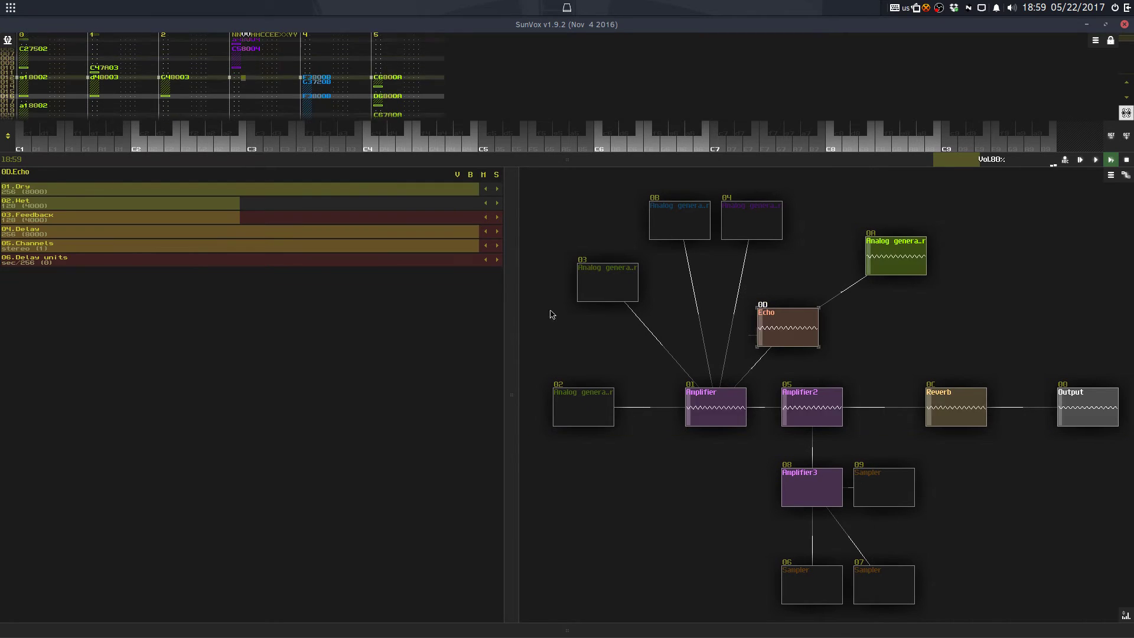
Step: Set the Echo's delay units to line (4), its delay to 6, and its wet level to 128
left_click_drag(256, 202, 55, 232)
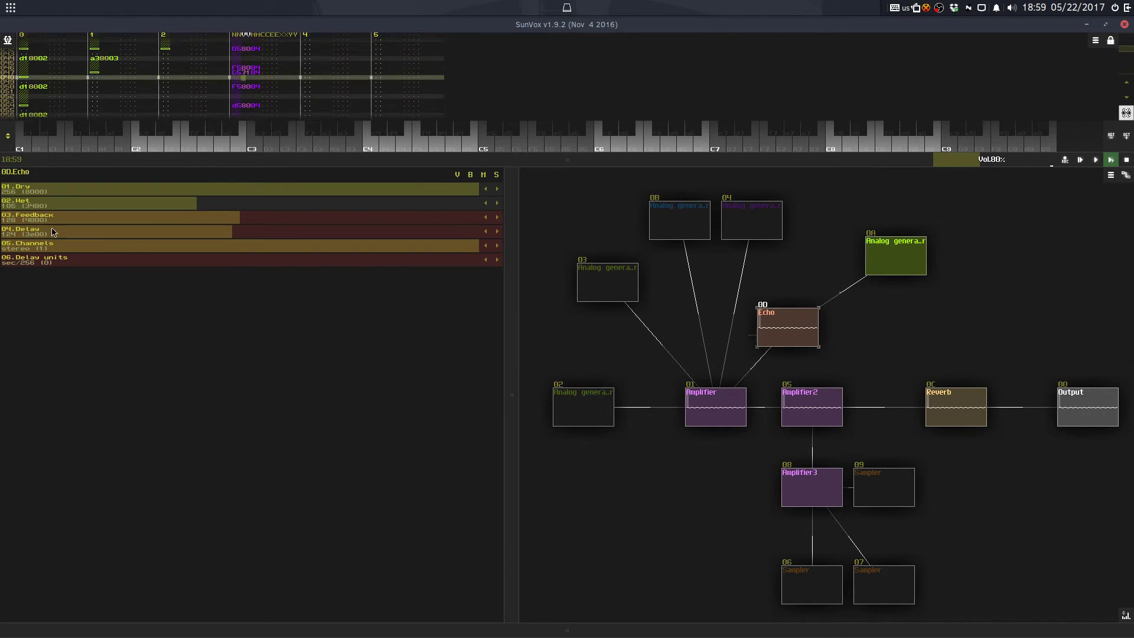
scroll(145, 258, "up", 5)
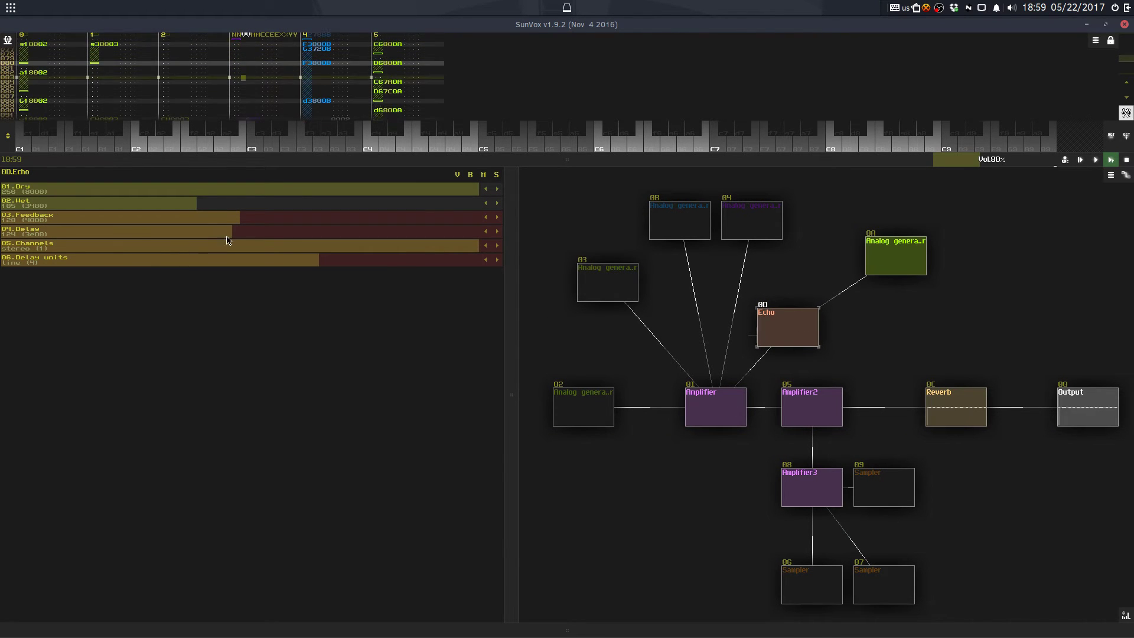
left_click_drag(227, 237, 22, 239)
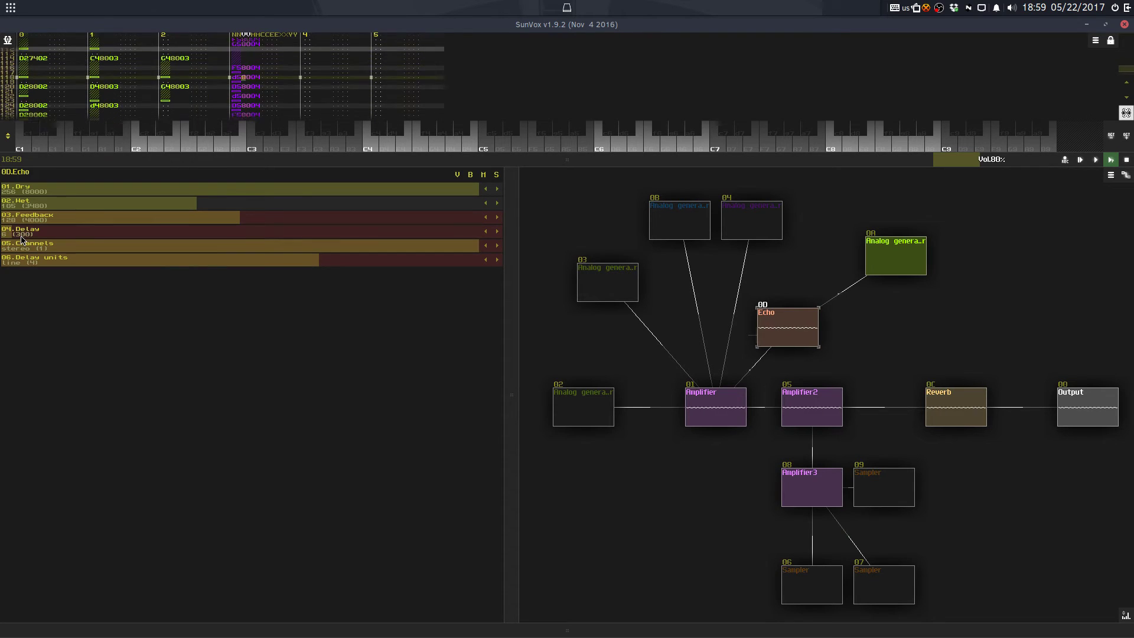
left_click_drag(189, 207, 233, 206)
Step: Turn off solo on Analog generator 0A and set its volume to 30
right_click(616, 221)
left_click(637, 317)
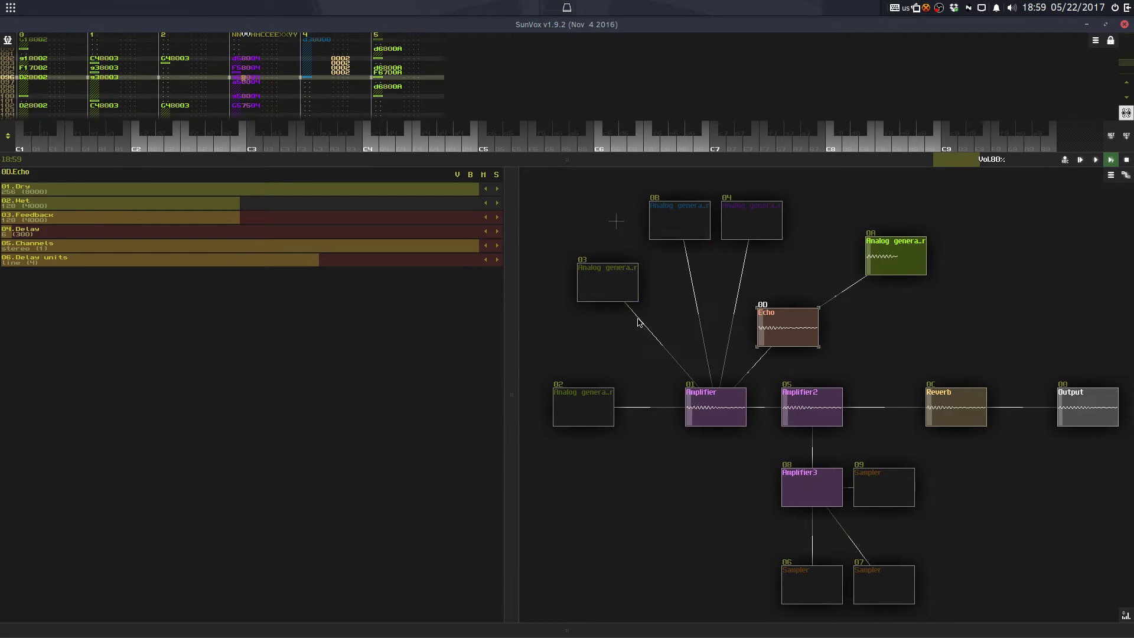
left_click(889, 268)
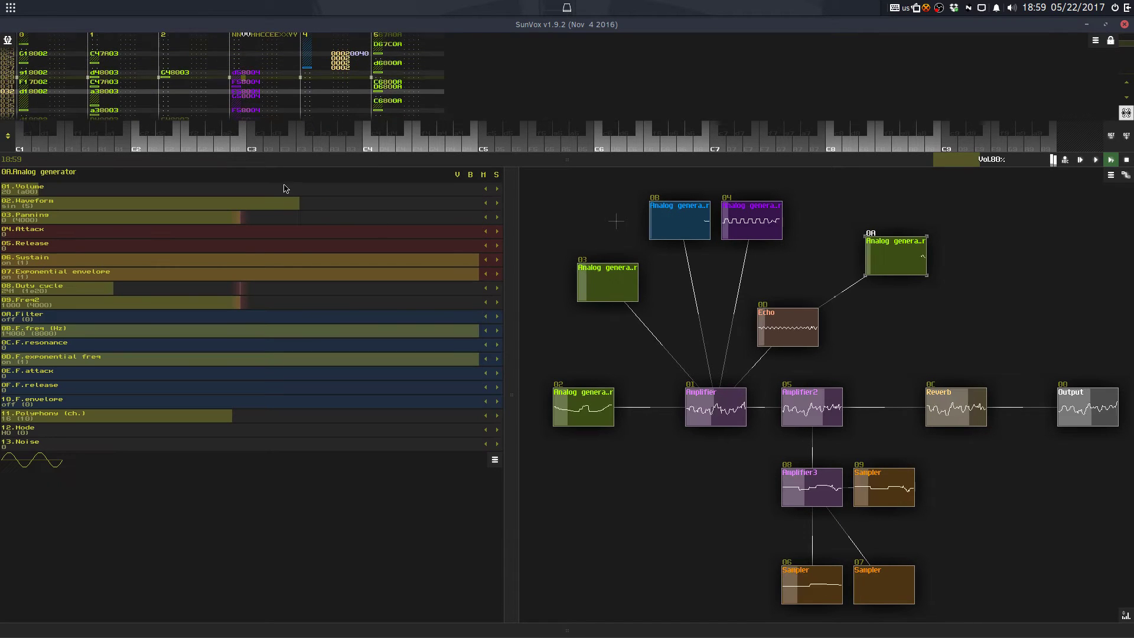
left_click(296, 189)
scroll(297, 189, "up", 2)
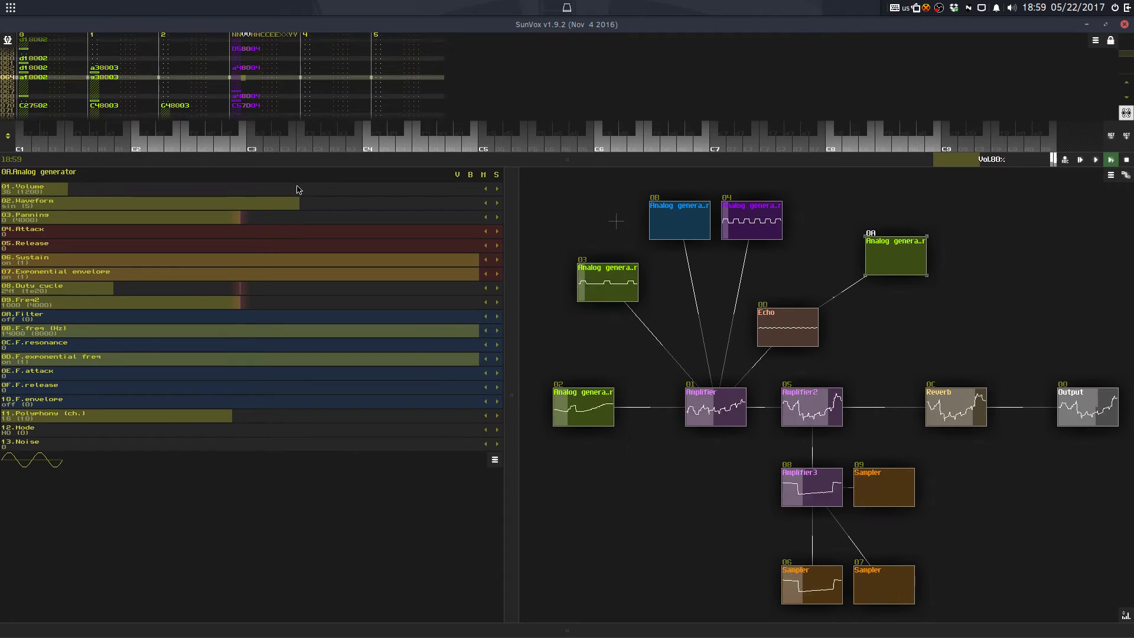
scroll(297, 190, "down", 4)
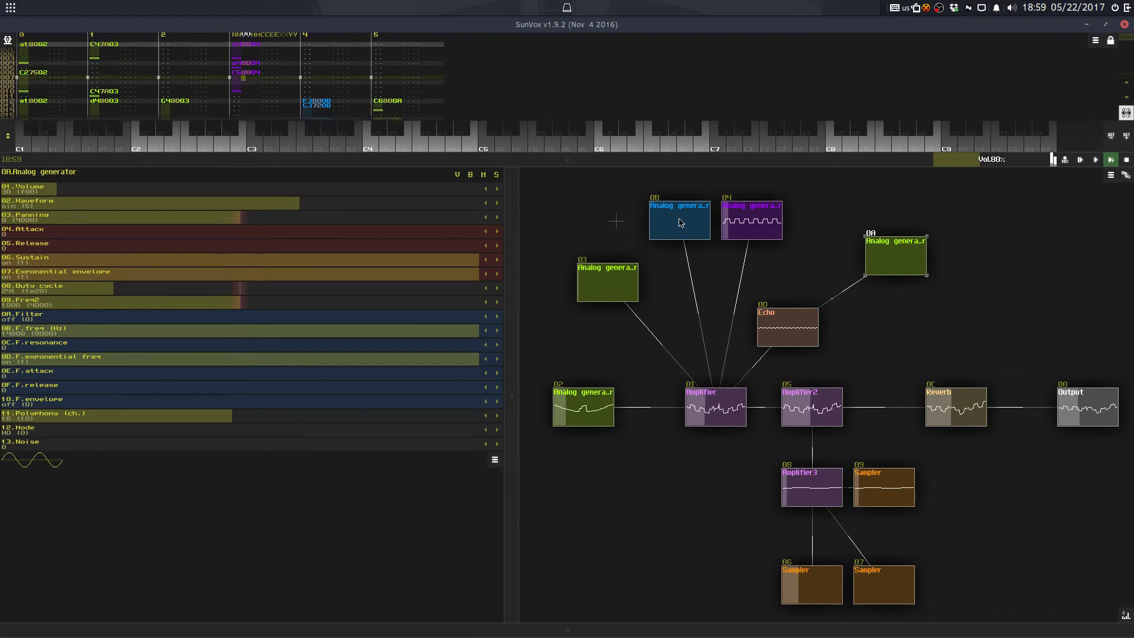
Step: Clear lines 25 to 31 of track 3 and play the pattern
left_click(751, 220)
left_click_drag(267, 188, 285, 520)
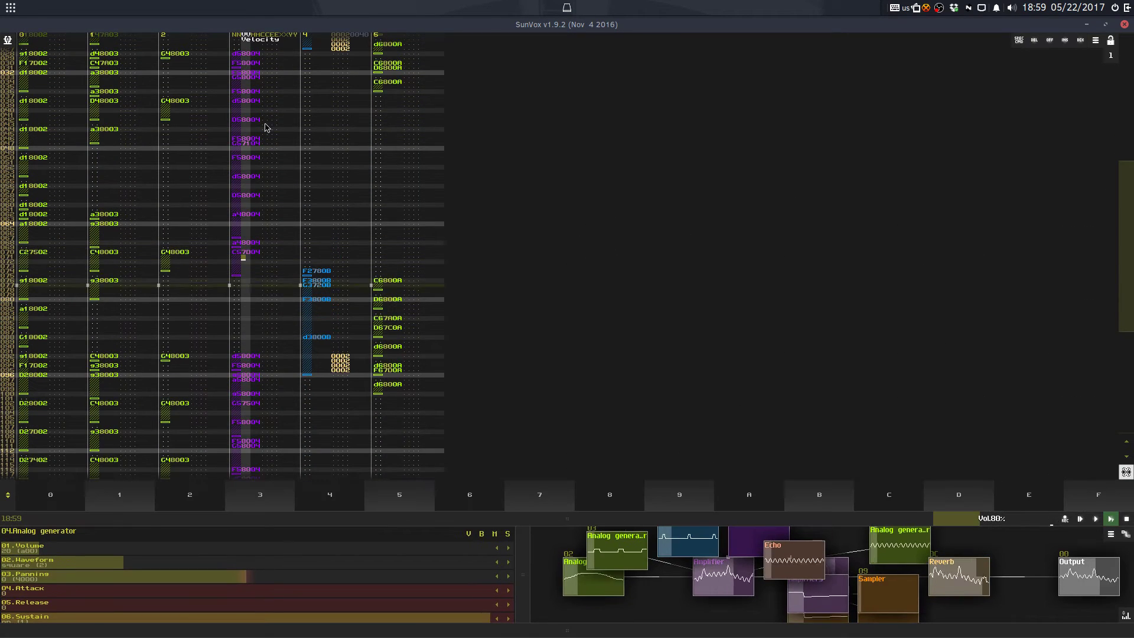
left_click(265, 123)
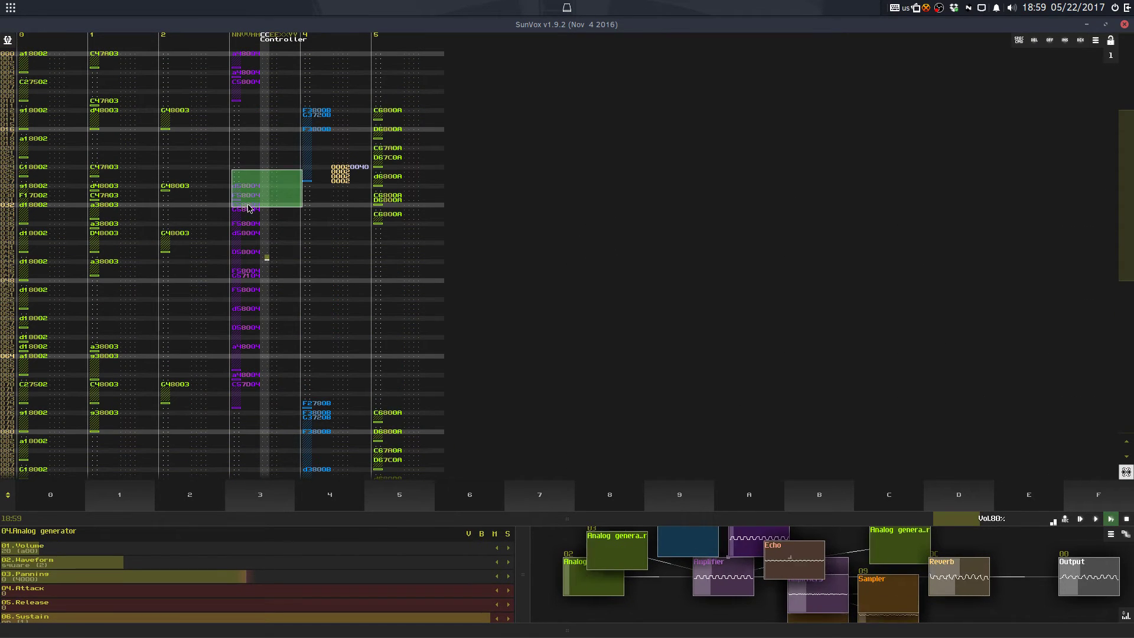
left_click_drag(248, 207, 247, 202)
left_click(238, 319)
left_click(241, 305)
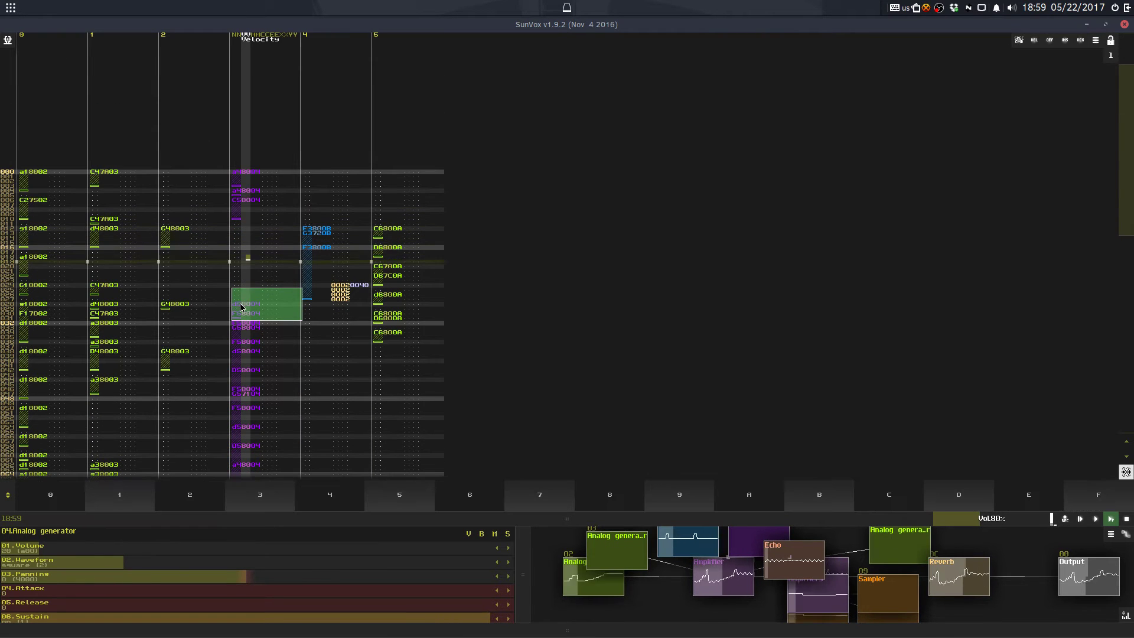
left_click_drag(241, 303, 250, 317)
key("Delete")
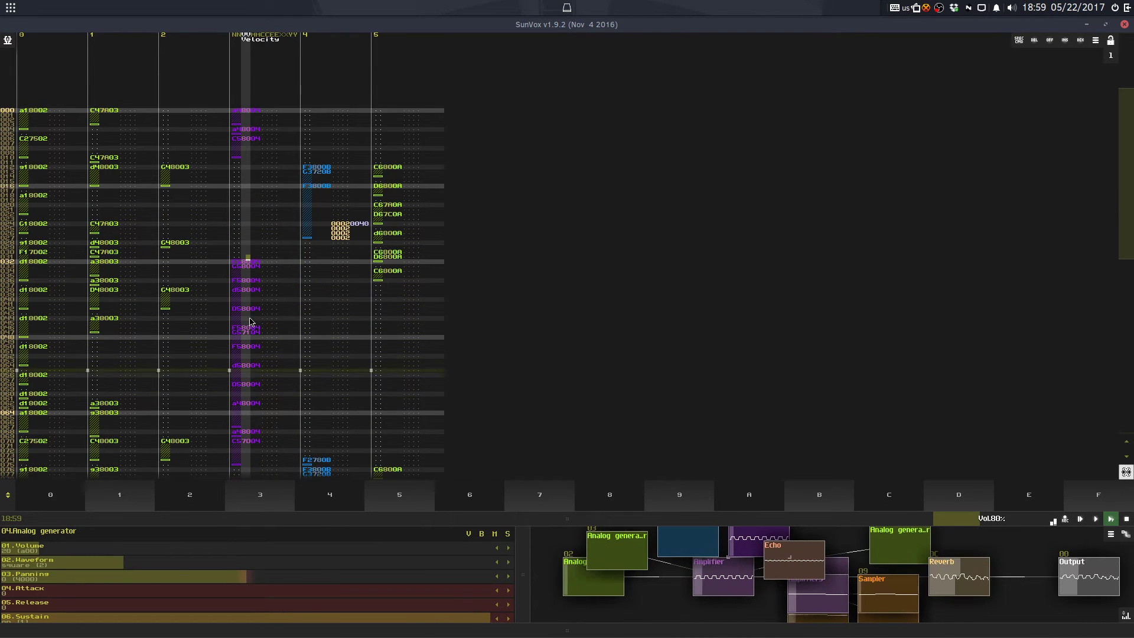
key("space")
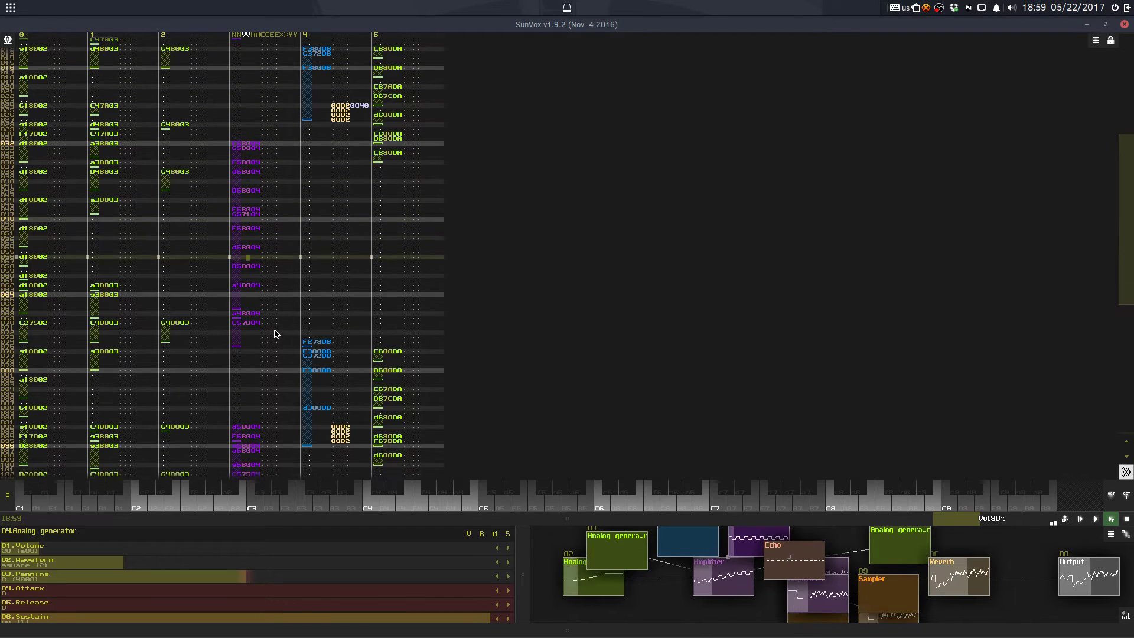
Step: Select lines 90 to 95 of track 3 for editing
key("space")
left_click_drag(243, 313, 254, 338)
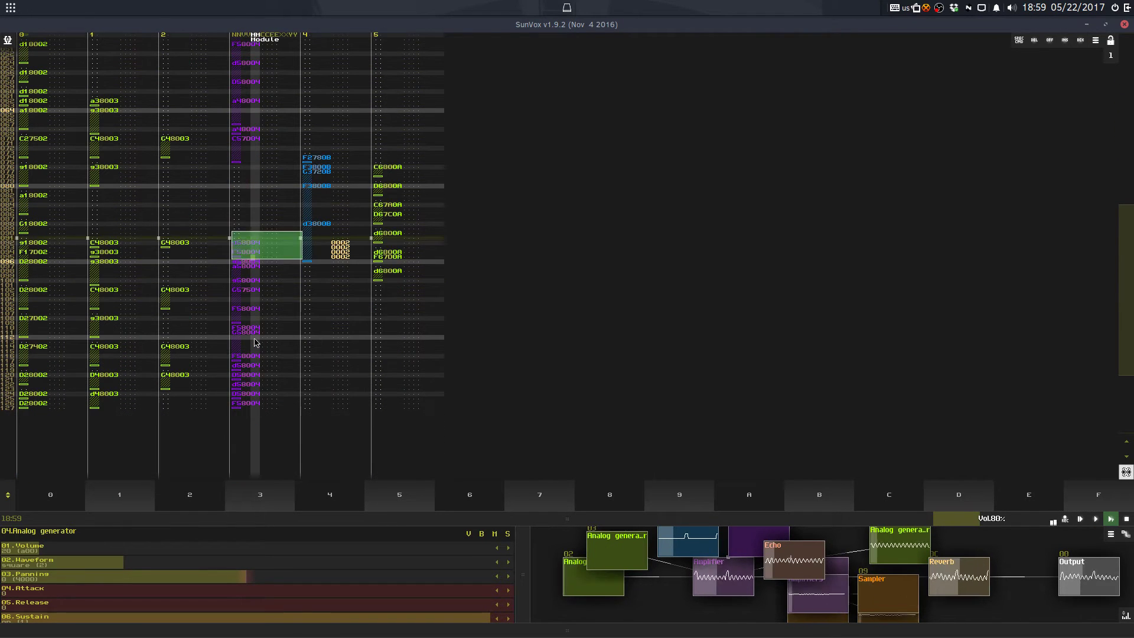
Step: Delete the selected block of notes in track 3 just before line 96 and save the song
key("Delete")
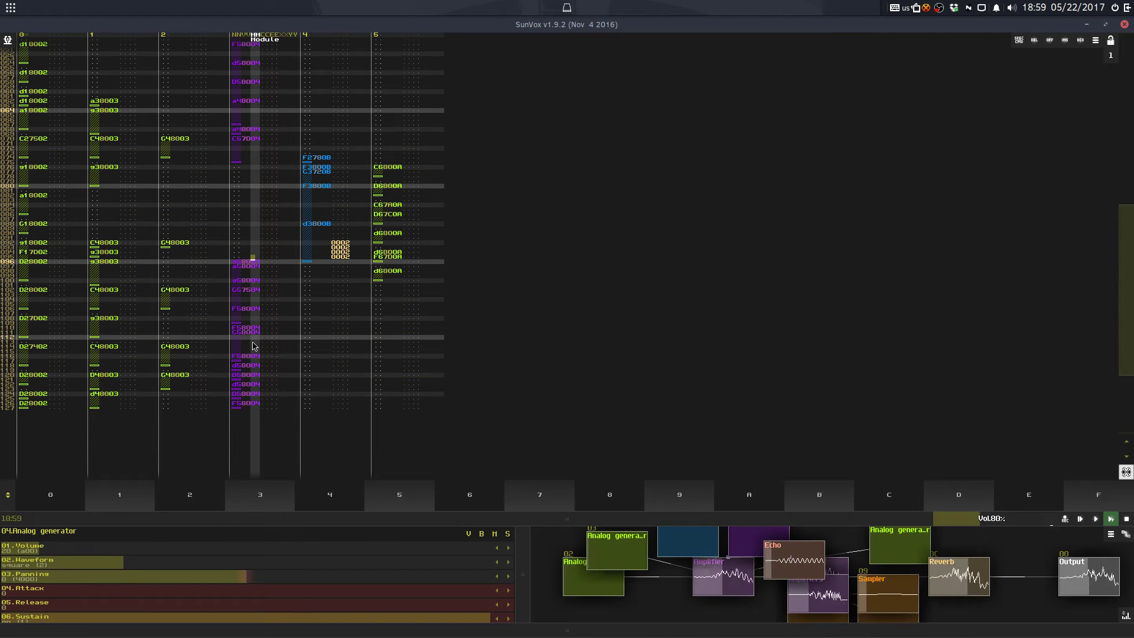
key("ctrl+z")
key("ctrl+y")
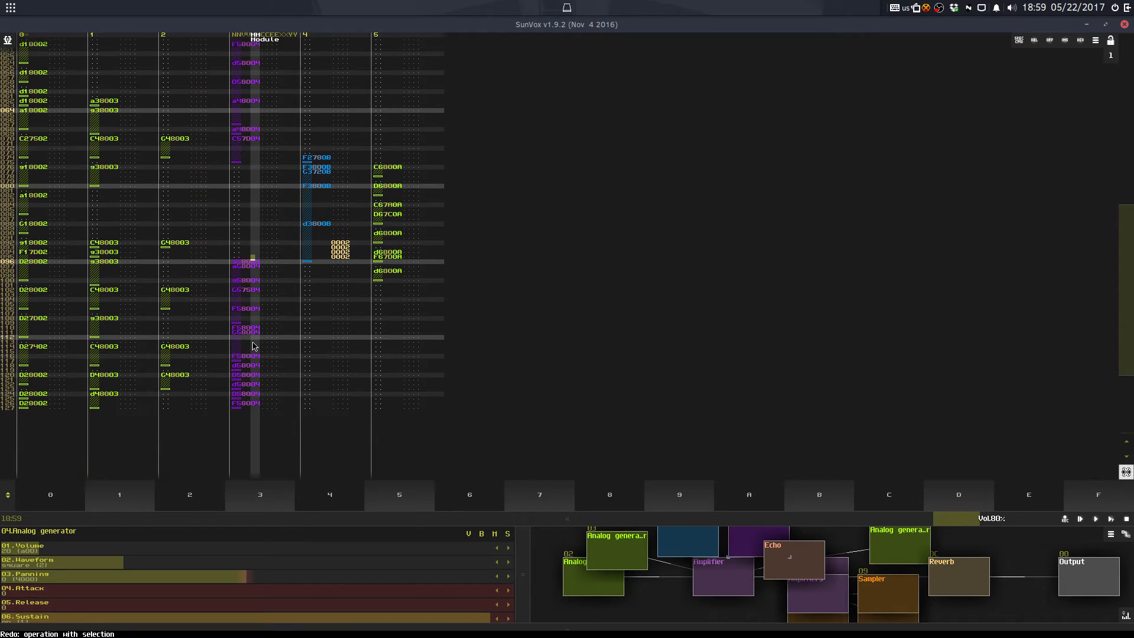
key("ctrl+s")
key("Return")
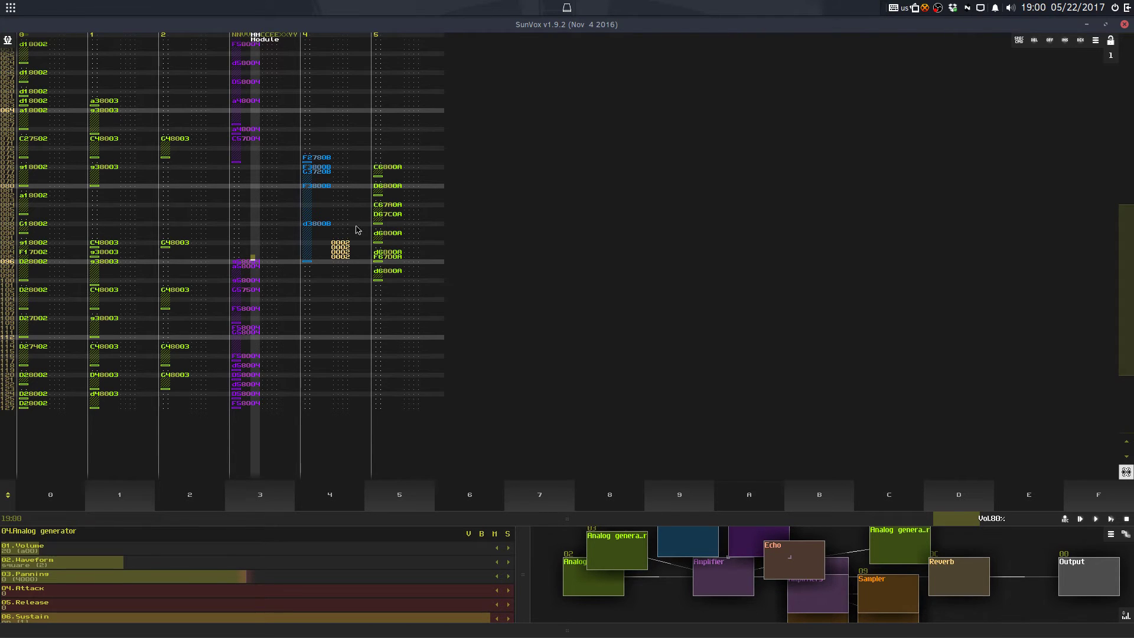
Step: Enlarge the module view, play the song, and set the volume of Analog generator 0A to 36
scroll(283, 120, "up", 8)
scroll(290, 127, "up", 8)
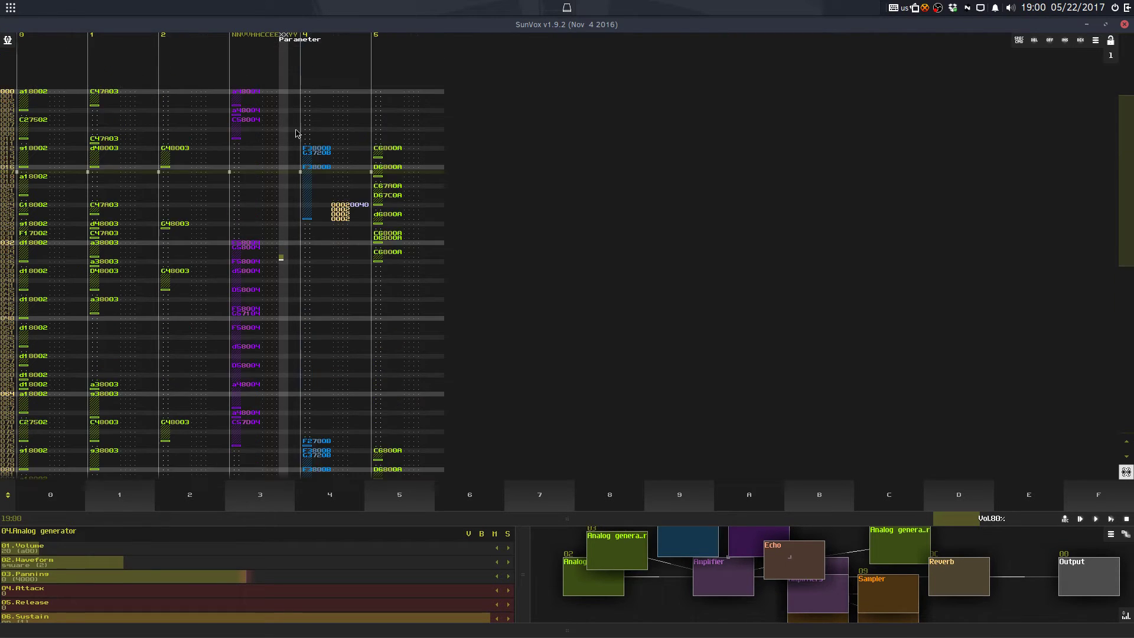
left_click_drag(584, 520, 576, 241)
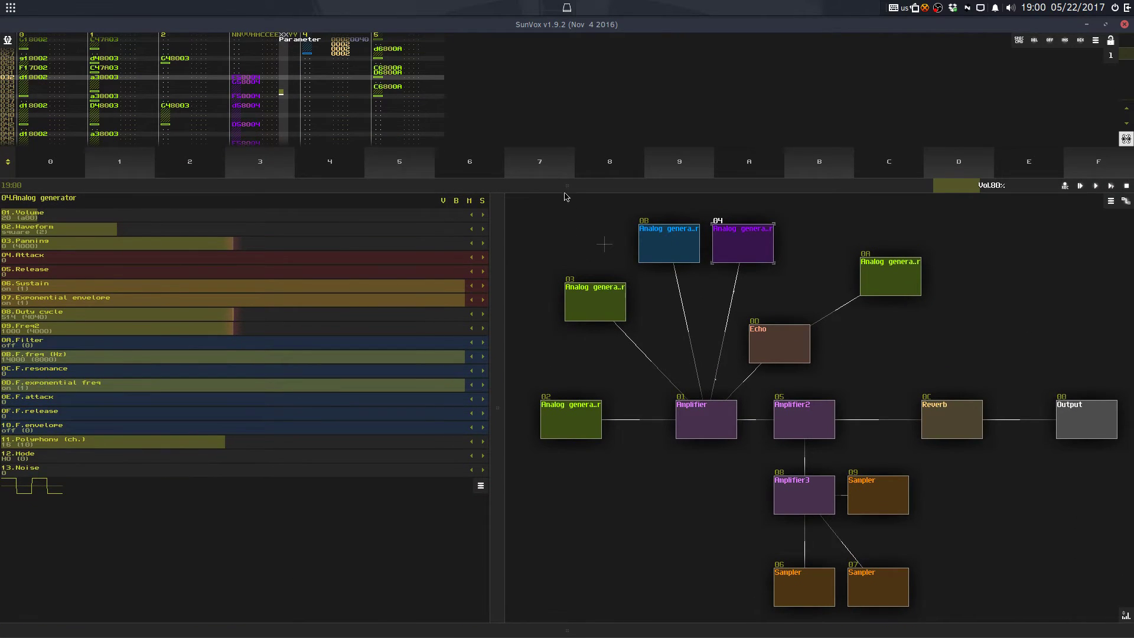
left_click_drag(566, 197, 538, 248)
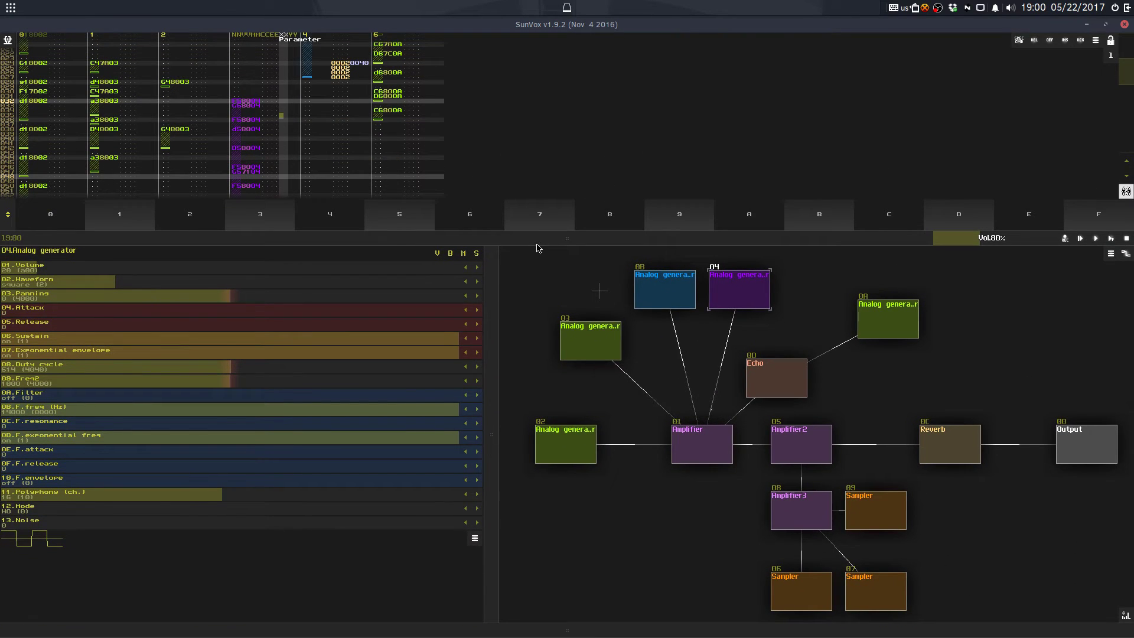
key("Return")
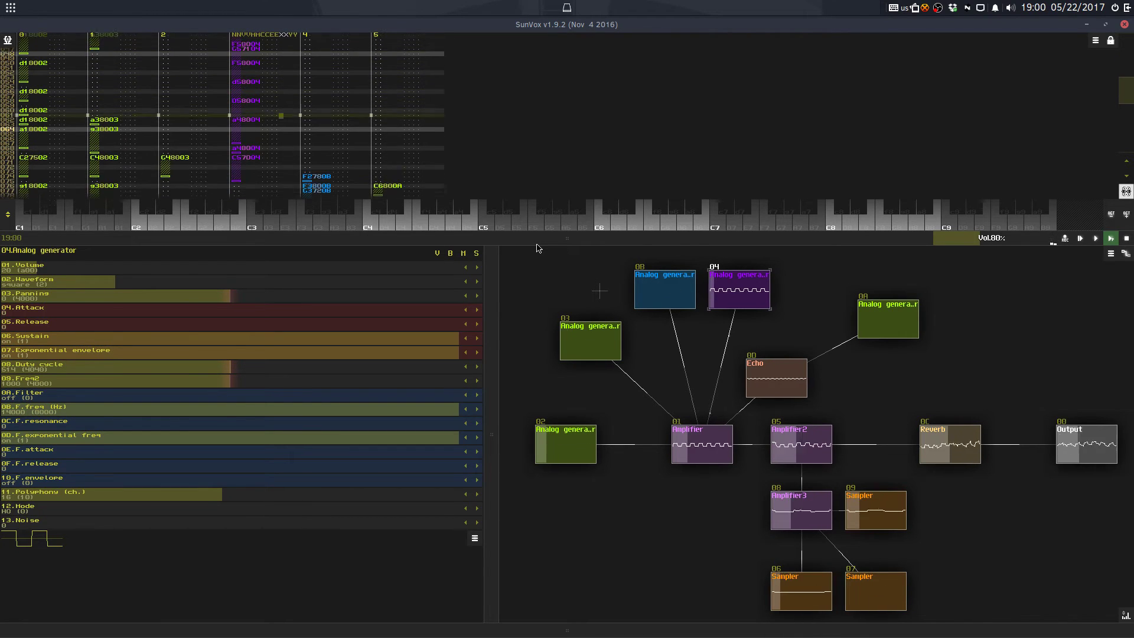
left_click(905, 325)
left_click_drag(247, 264, 256, 266)
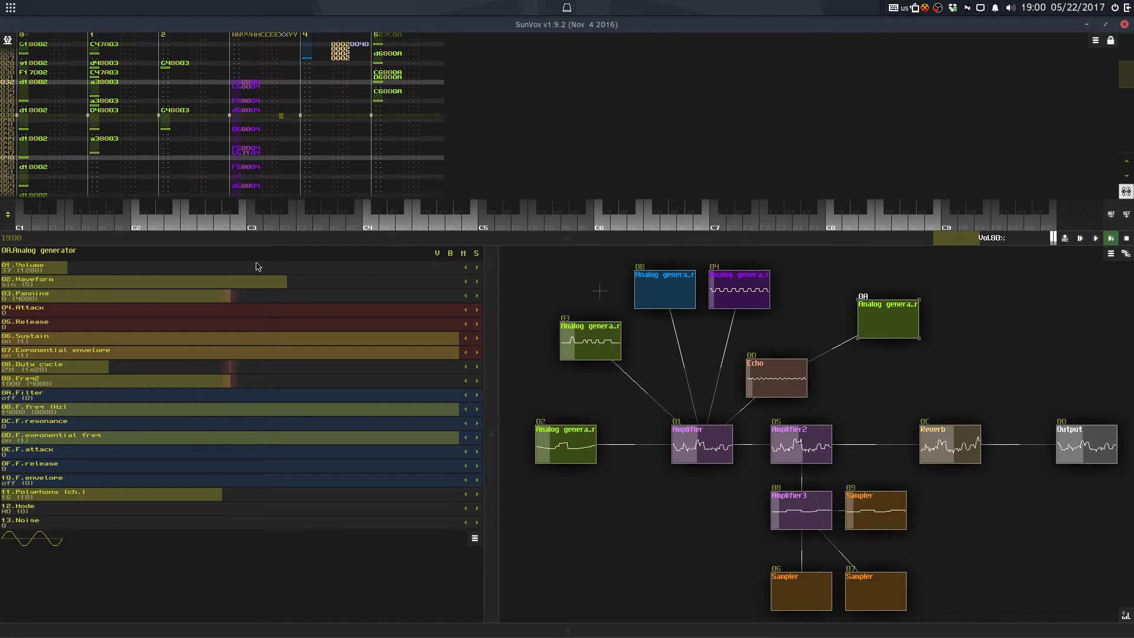
left_click_drag(256, 266, 253, 260)
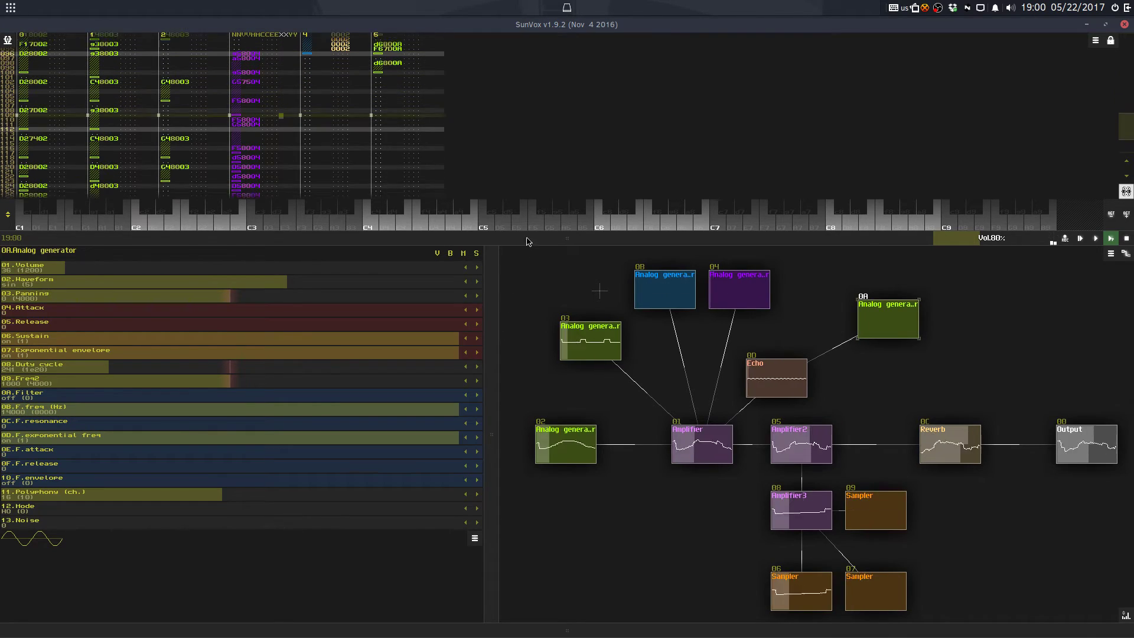
Step: Try extending the pattern to 256 lines in its properties
left_click_drag(527, 238, 527, 416)
right_click(471, 275)
left_click(506, 433)
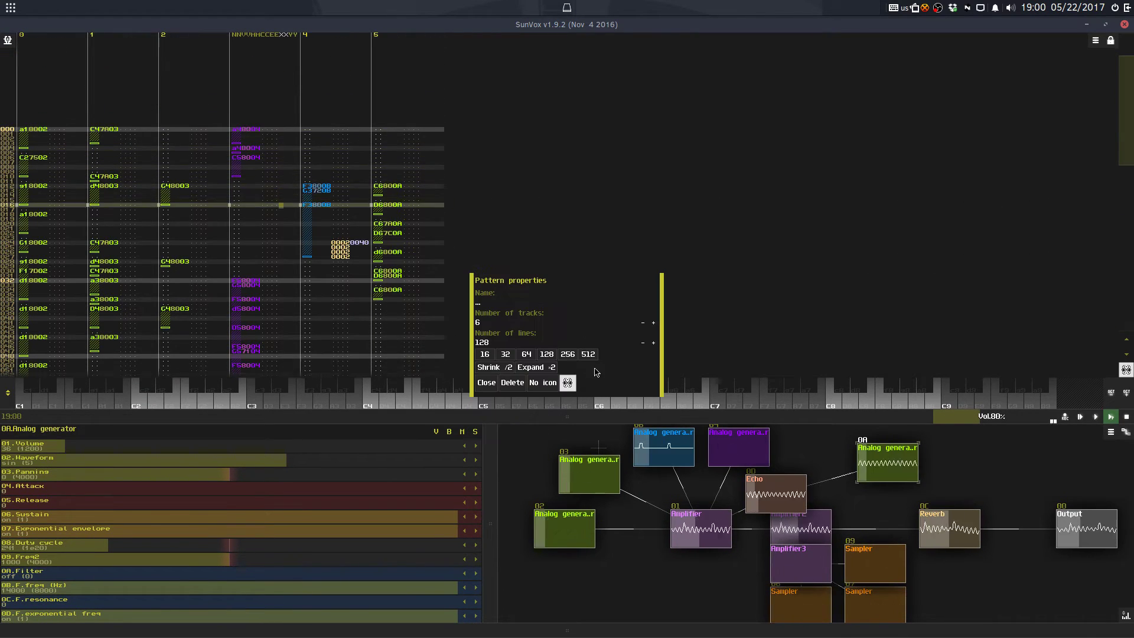
left_click(565, 354)
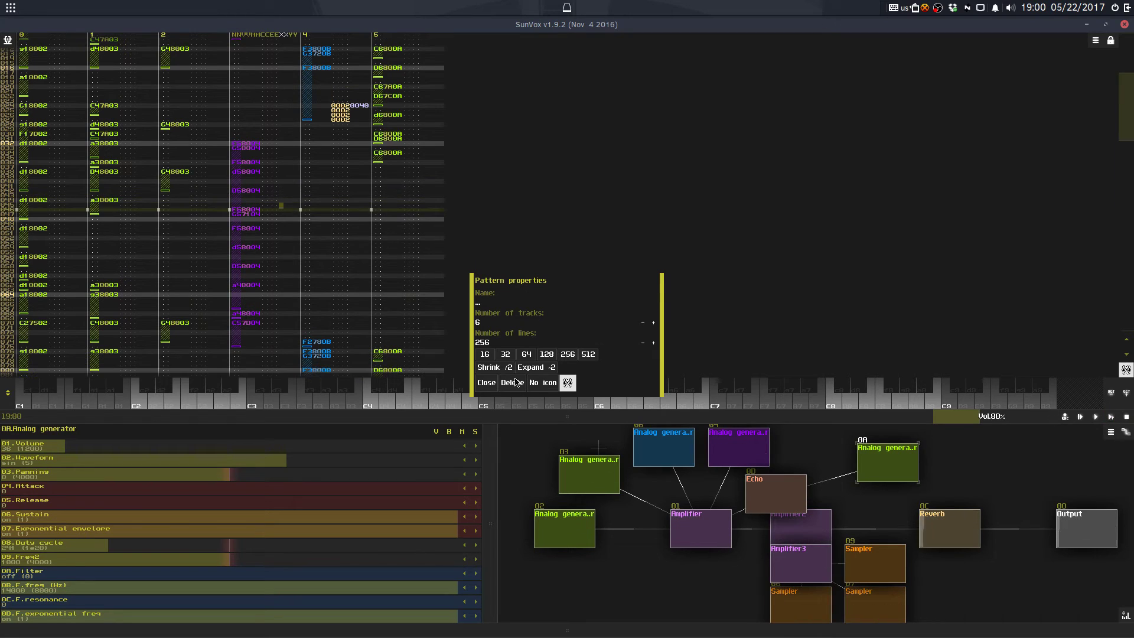
left_click(493, 387)
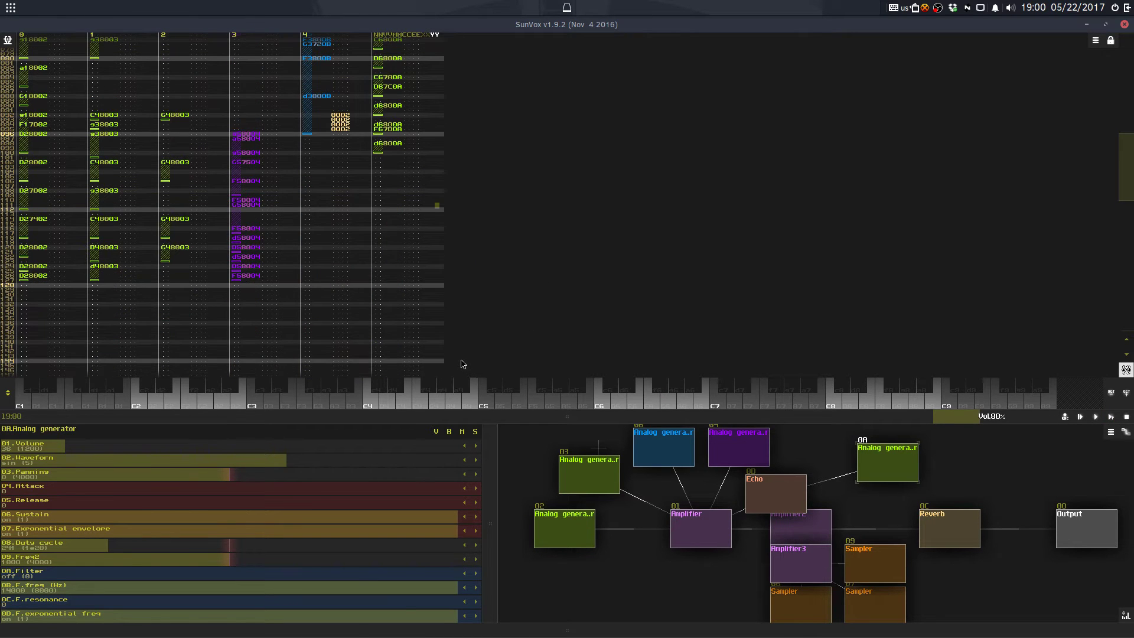
key("ctrl+z")
scroll(464, 354, "down", 5)
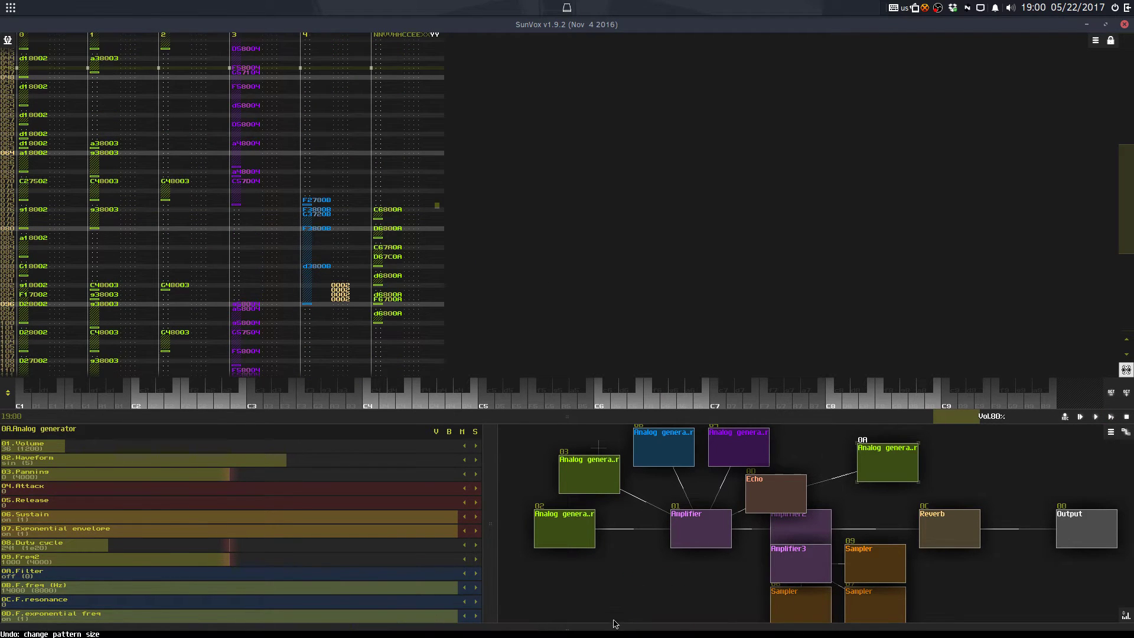
Step: Reveal the timeline and place a copy of the upper pattern directly after the original
left_click_drag(614, 625, 697, 295)
left_click(633, 496)
key("ctrl+d")
key("ctrl+d")
left_click(644, 475)
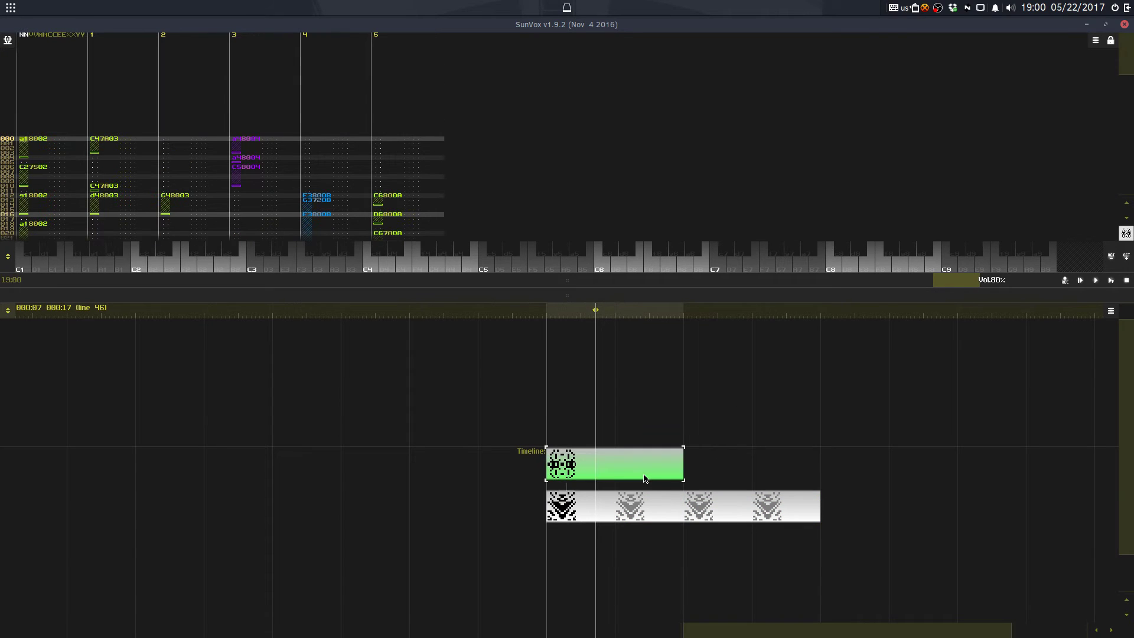
left_click_drag(626, 457, 764, 456, "ctrl")
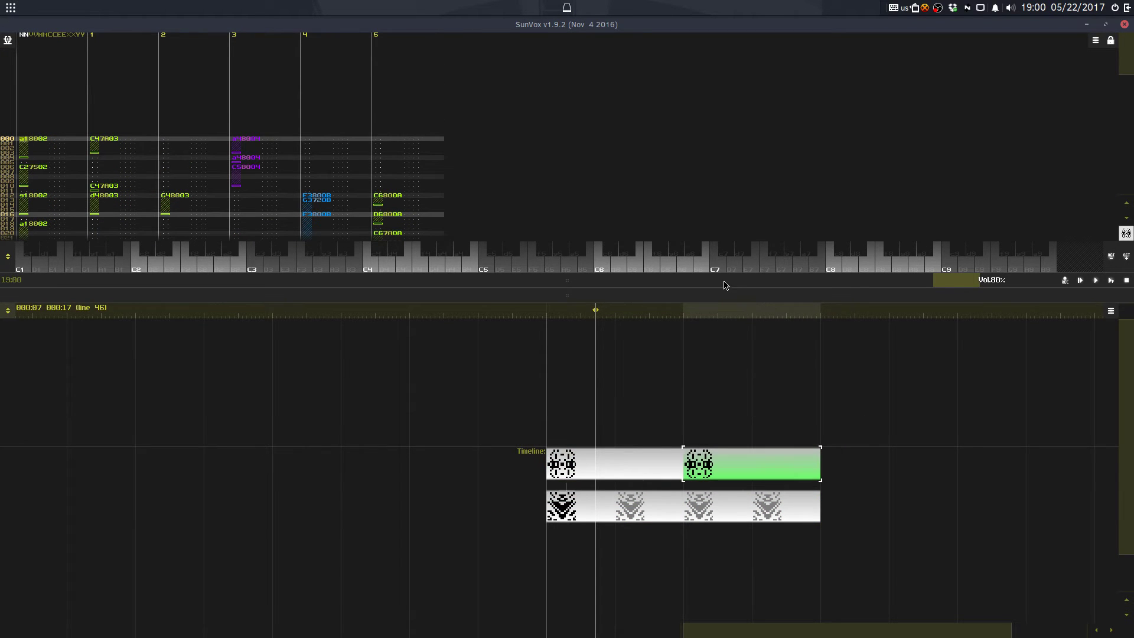
Step: Bring the module view back above the timeline and solo Analog generator 02 during playback
left_click_drag(724, 282, 709, 122)
mouse_move(618, 136)
left_mouse_down()
mouse_move(620, 197)
mouse_move(612, 137)
left_mouse_up()
left_click_drag(611, 125, 615, 249)
left_click_drag(586, 360, 599, 350)
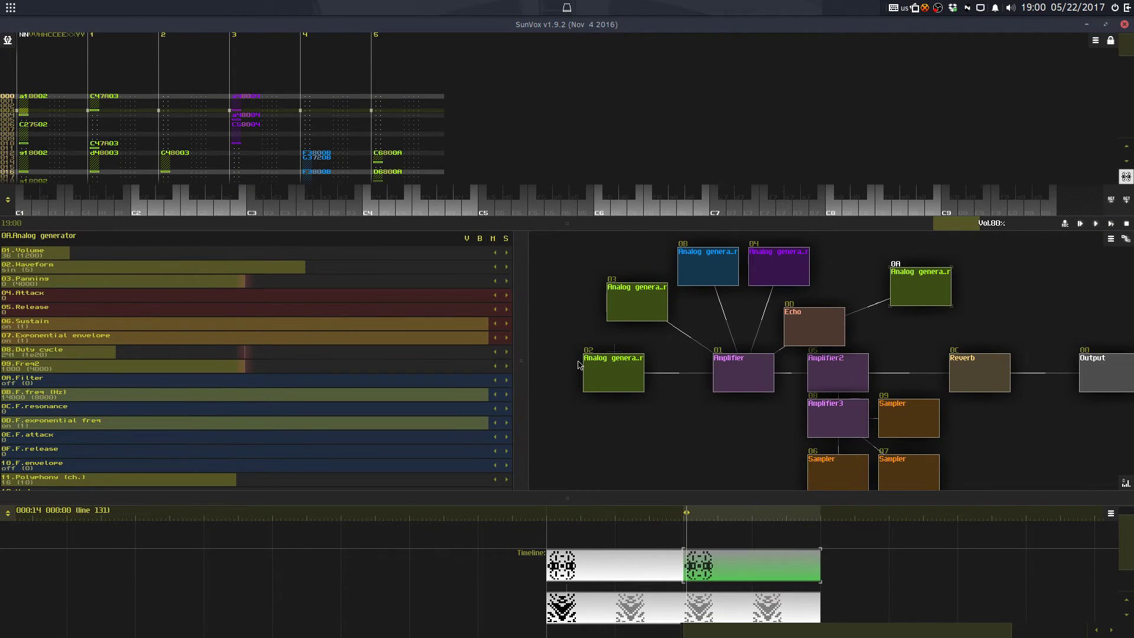
left_click(610, 375)
left_click(506, 238)
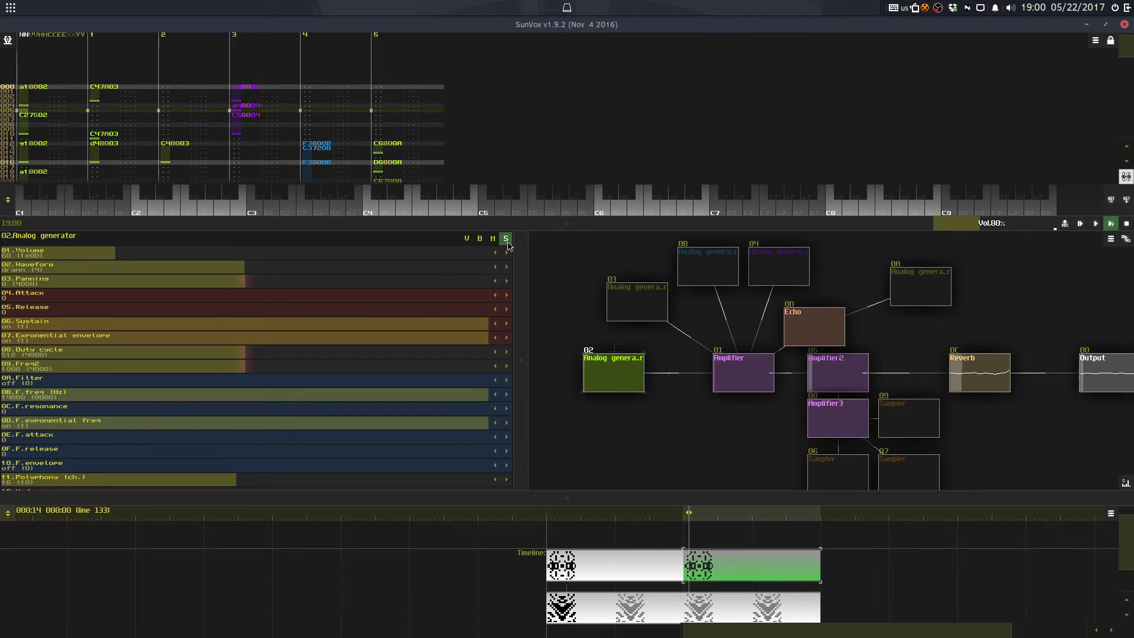
Step: Enlarge the pattern editor and save the song, overwriting StreaminLava.sunvox
left_click_drag(509, 237, 519, 430)
key("ctrl+s")
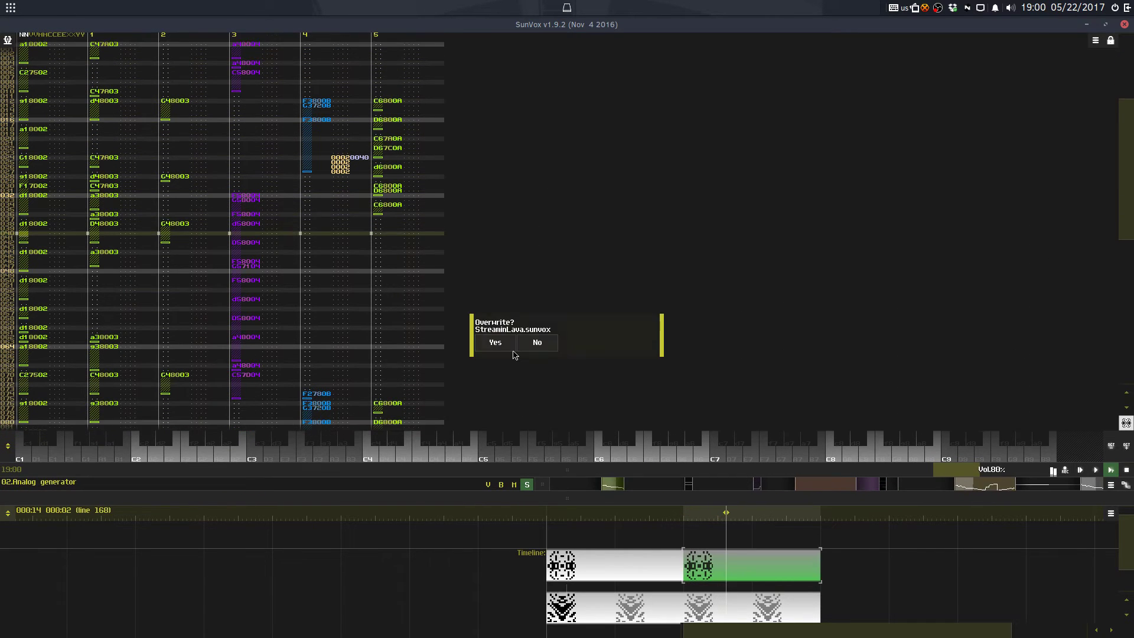
left_click(499, 347)
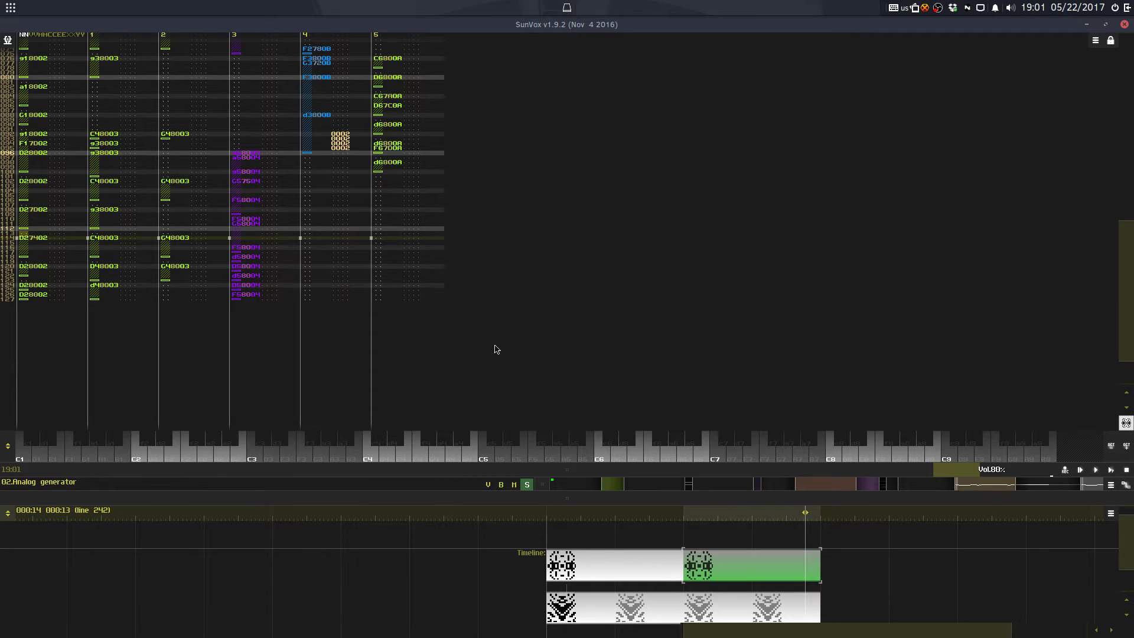
Step: Review the original pattern's notes against its copy and return to the copied pattern
left_click(625, 558)
left_click(136, 109)
left_click(137, 109)
left_click(136, 109)
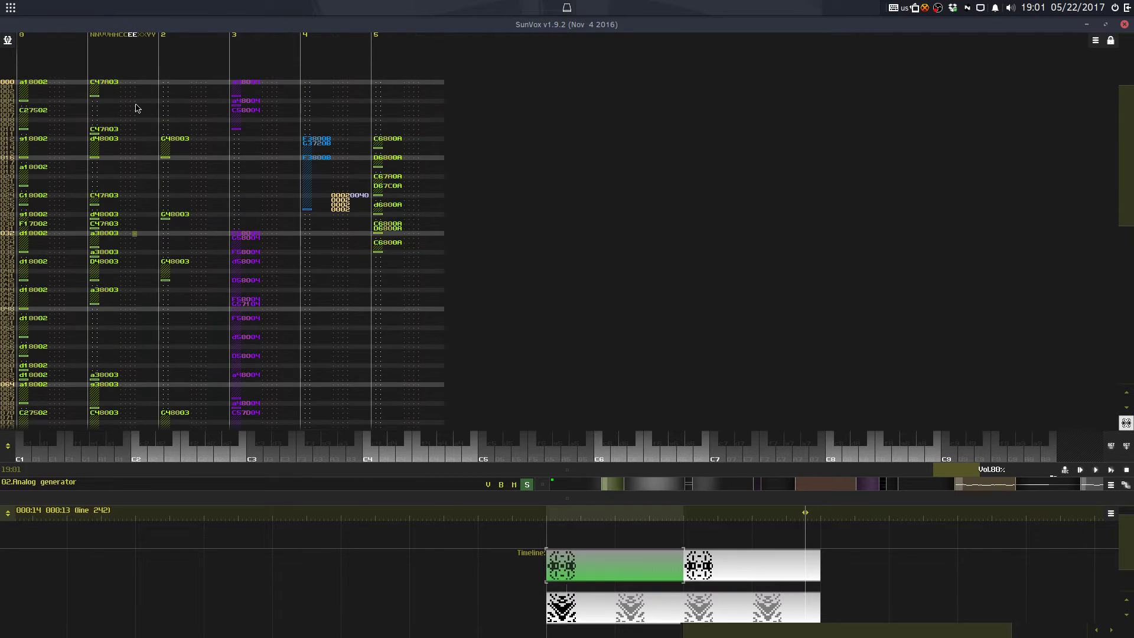
left_click(136, 108)
left_click(137, 109)
left_click(692, 556)
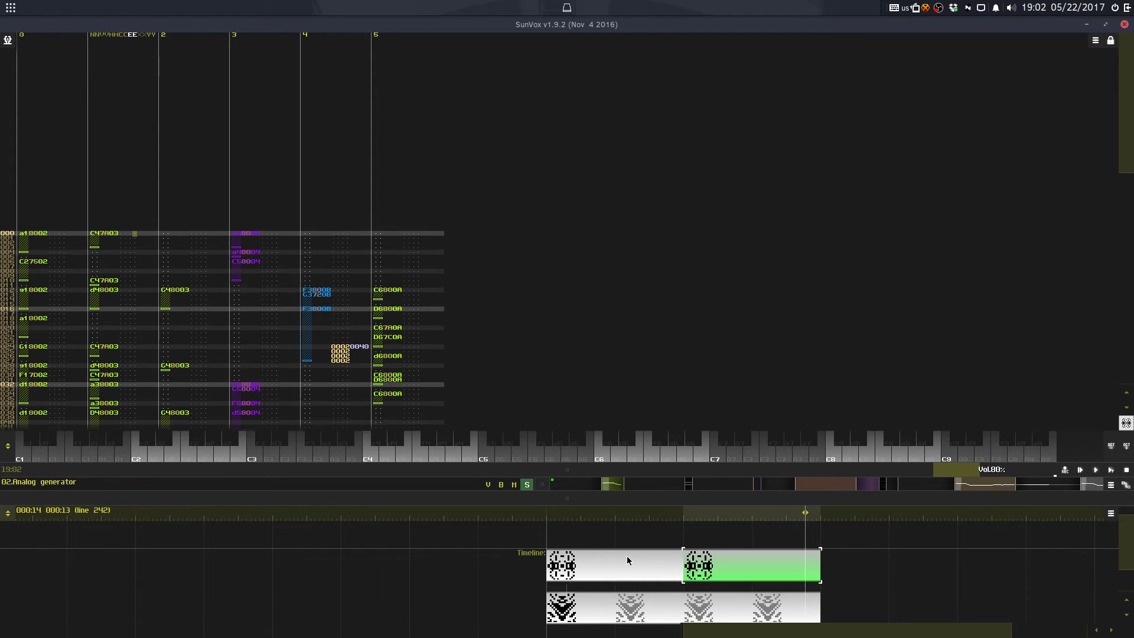
Step: In the copied pattern, change the track 0 notes on lines 0 and 6 to F1 with velocity 80 and module 02
left_click(10, 183)
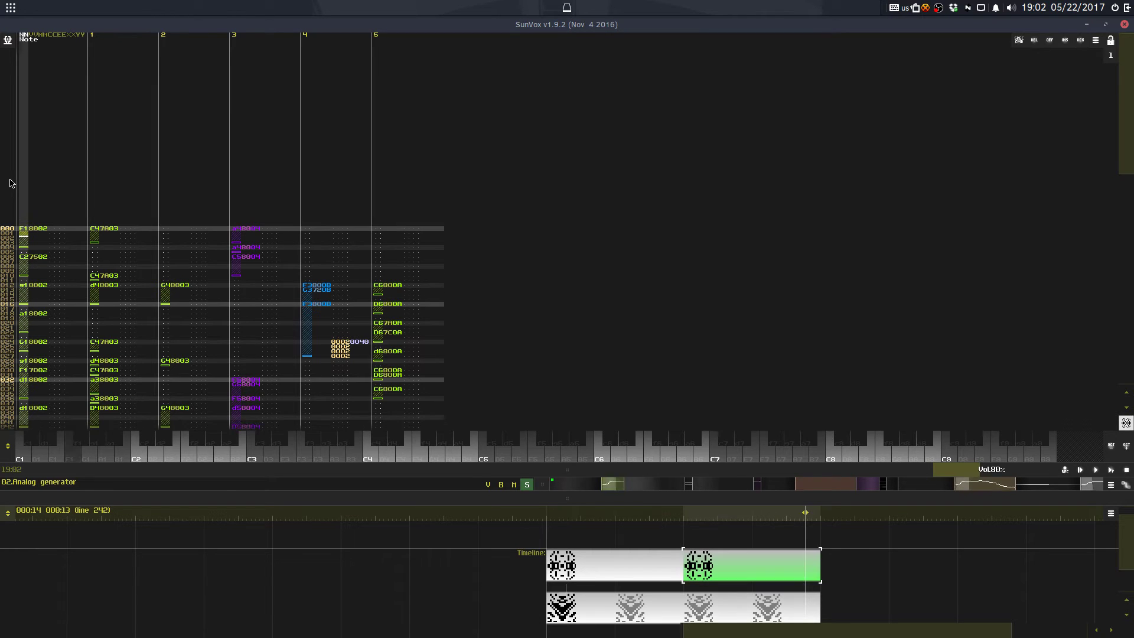
key("Down")
key("Down")
key("Down")
key("Down")
key("Down")
key("v")
left_click_drag(51, 198, 17, 244)
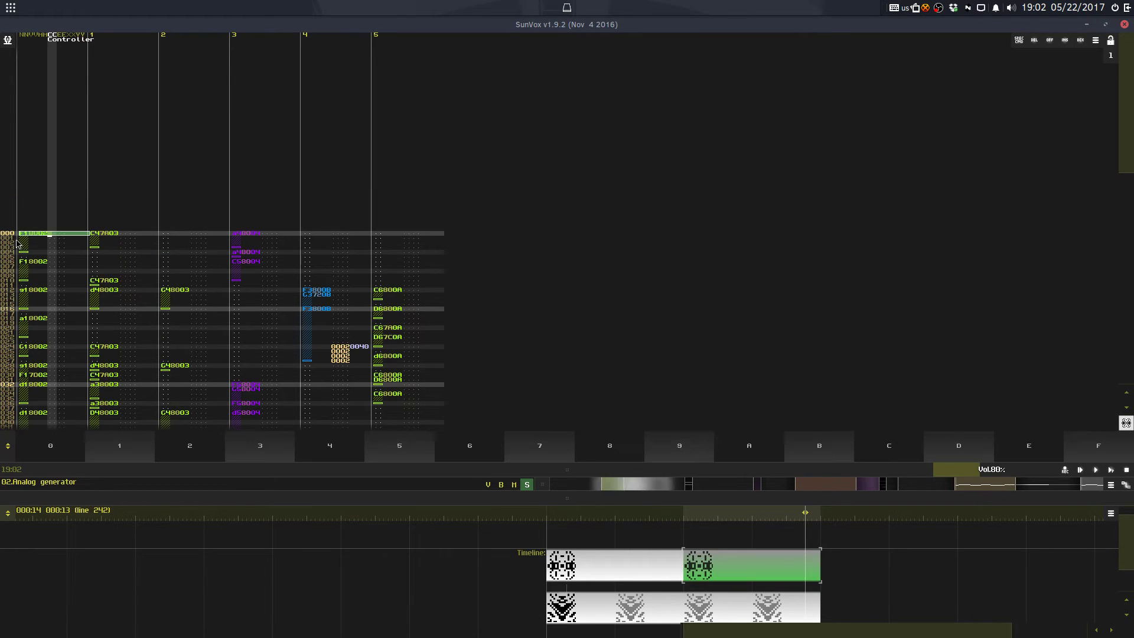
Step: Change the track 0 notes from line 12 through line 30 to F1 with velocity 80 and module 02
left_click(31, 290)
type("F18002")
left_click(32, 262)
type("F18002")
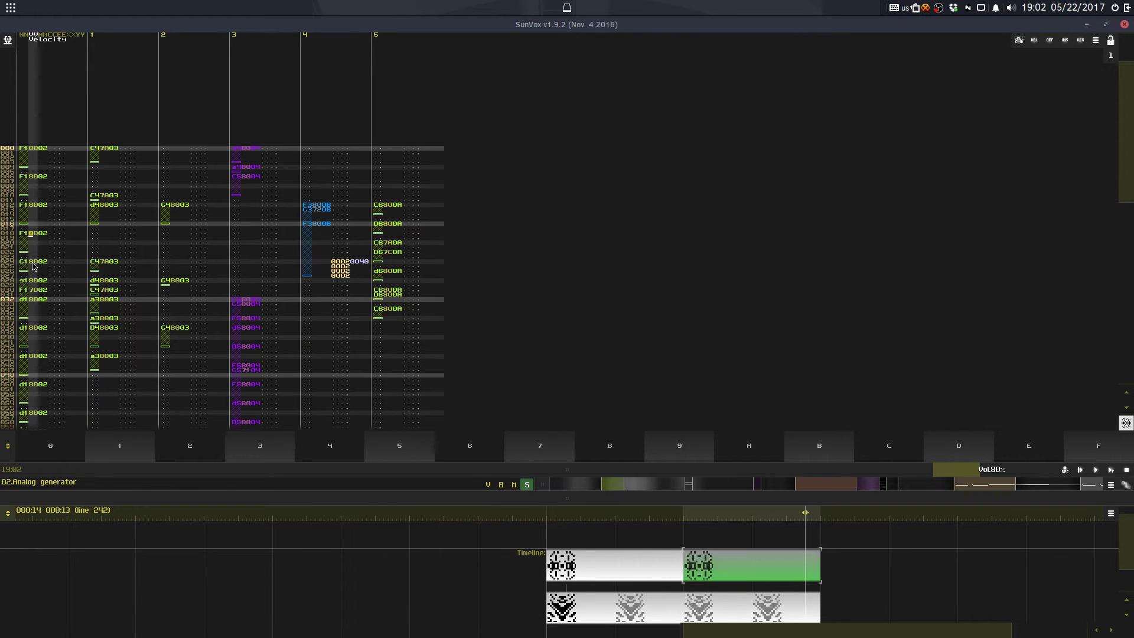
scroll(27, 263, "down", 4)
key("Left")
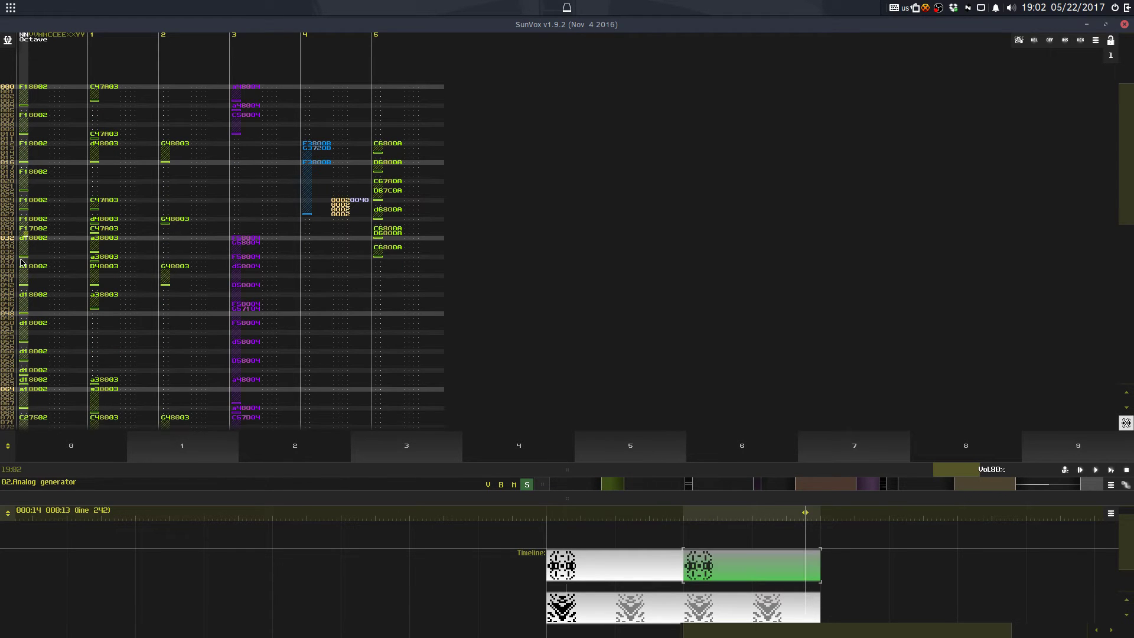
scroll(24, 260, "down", 1)
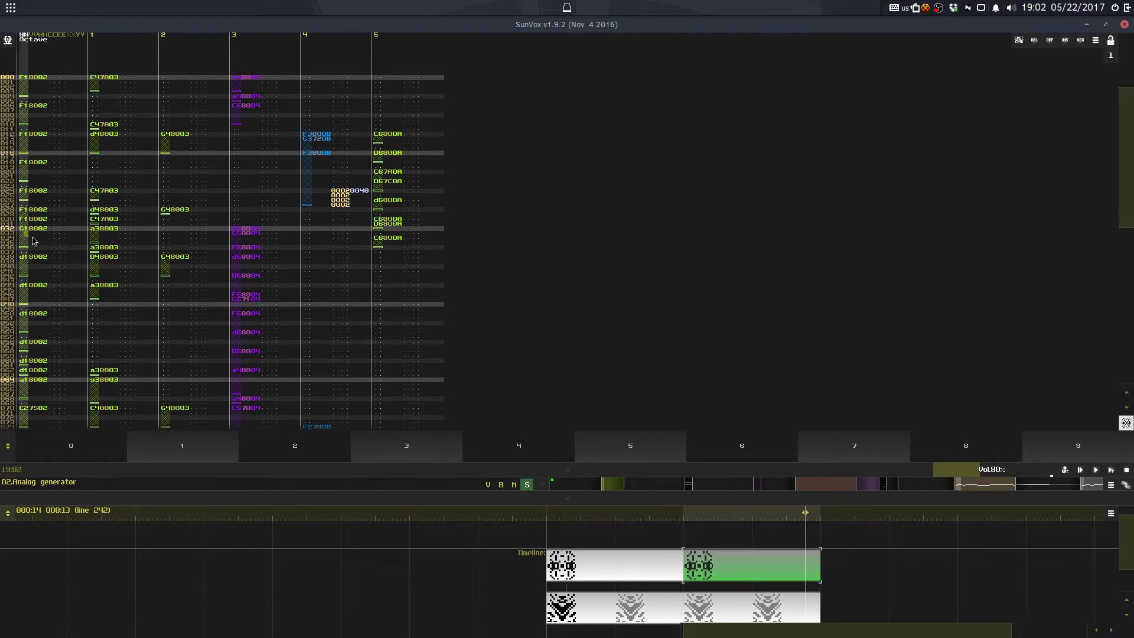
Step: Set the remaining track 0 notes to F1 and transpose those on lines 32 to 63 up two semitones to G1
left_click(50, 229)
left_click_drag(41, 95, 43, 325)
key("ctrl+z")
right_click(45, 342)
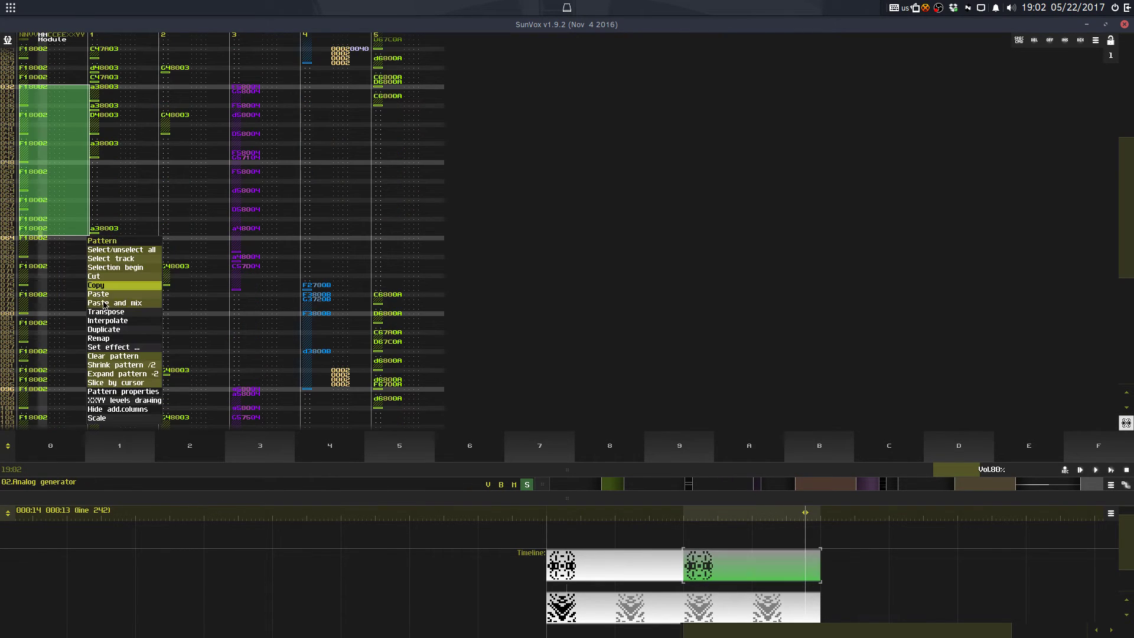
left_click(111, 313)
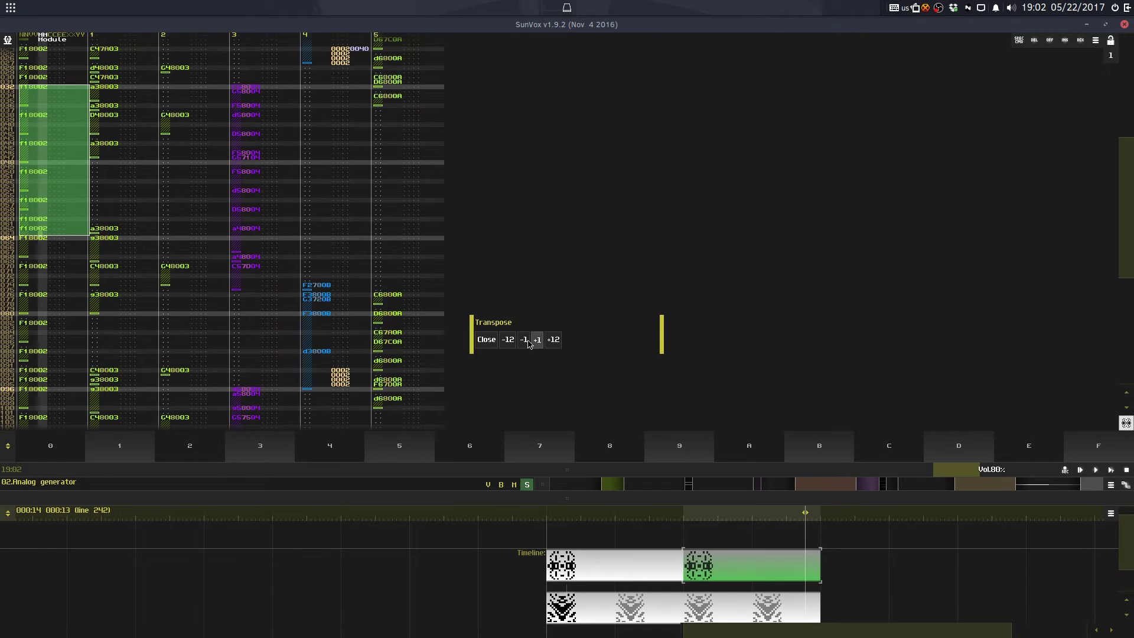
Step: Transpose the track 0 notes on lines 64 to 95 upward and those on lines 96 to 127 down to d1
left_click_drag(39, 239, 51, 380)
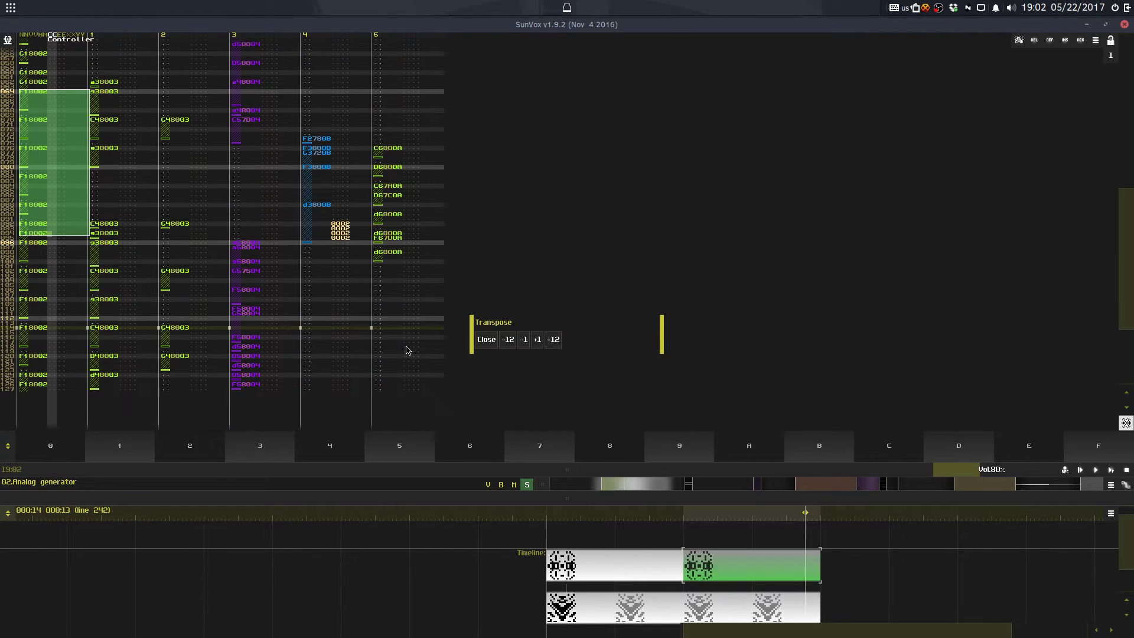
left_click(537, 339)
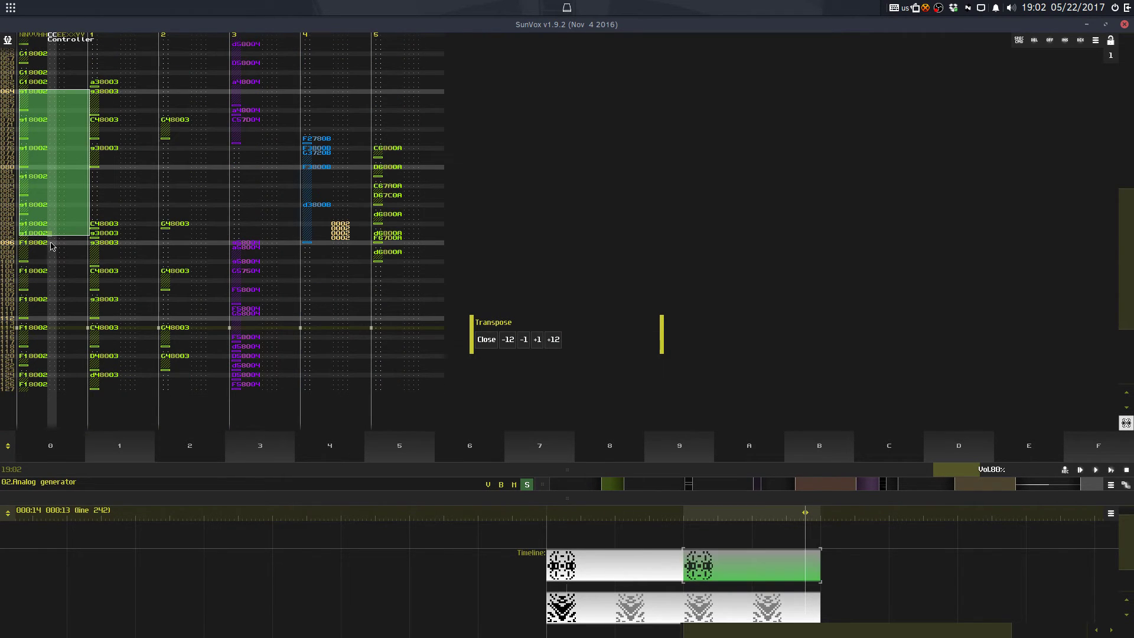
left_click_drag(50, 243, 44, 388)
left_click(523, 341)
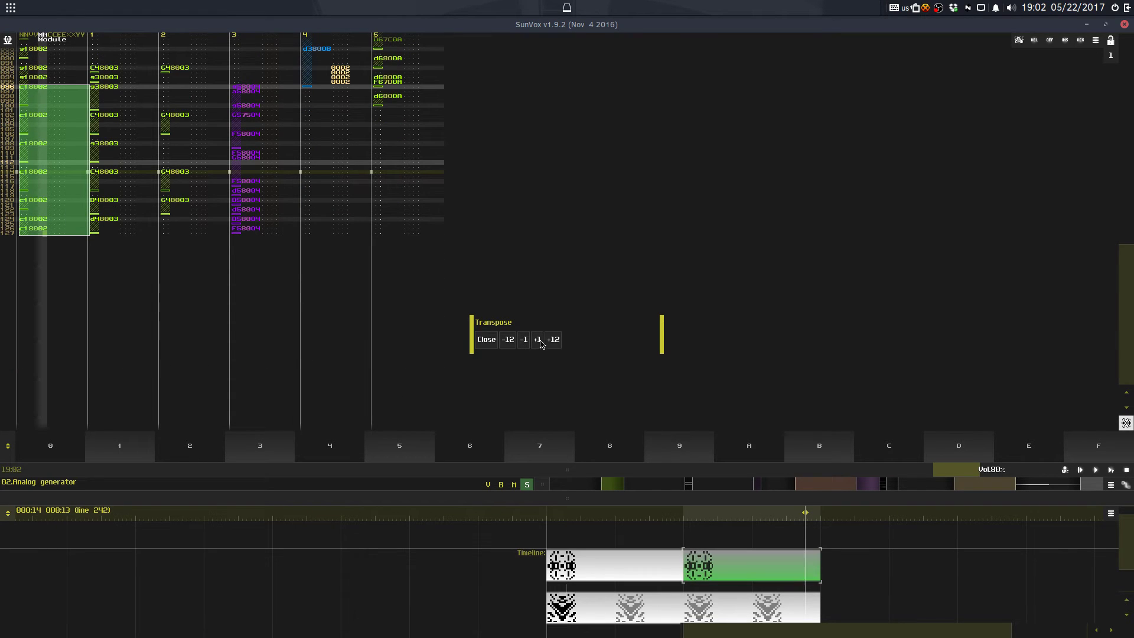
left_click(539, 341)
left_click(486, 339)
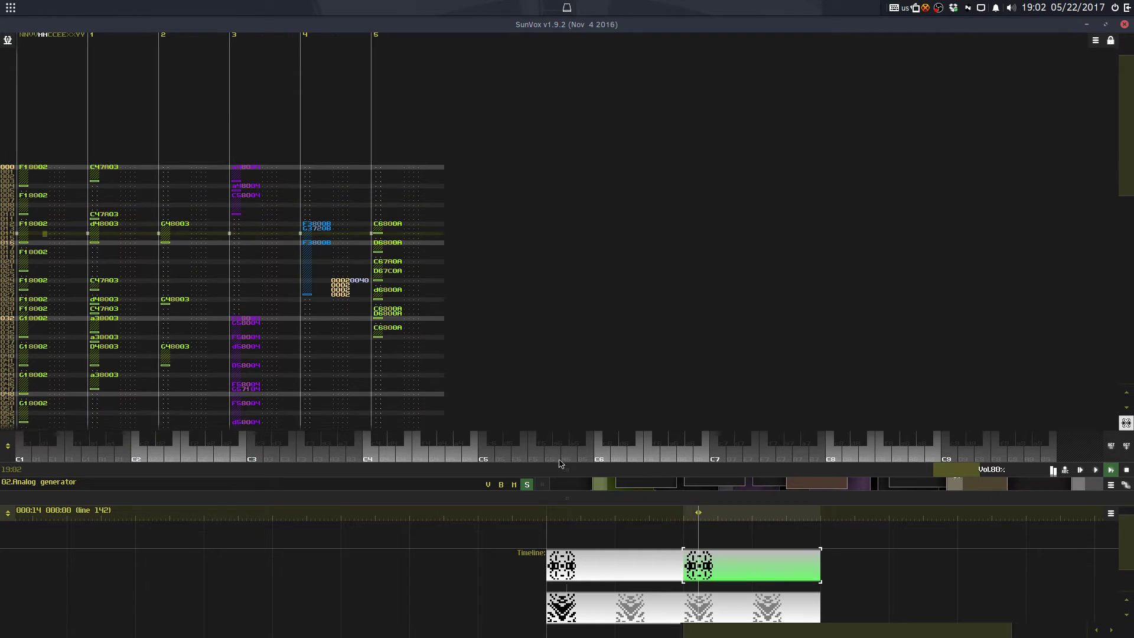
Step: Enlarge the module view and listen to the revised track 0 line in the copied pattern
left_click_drag(560, 434, 555, 359)
key("space")
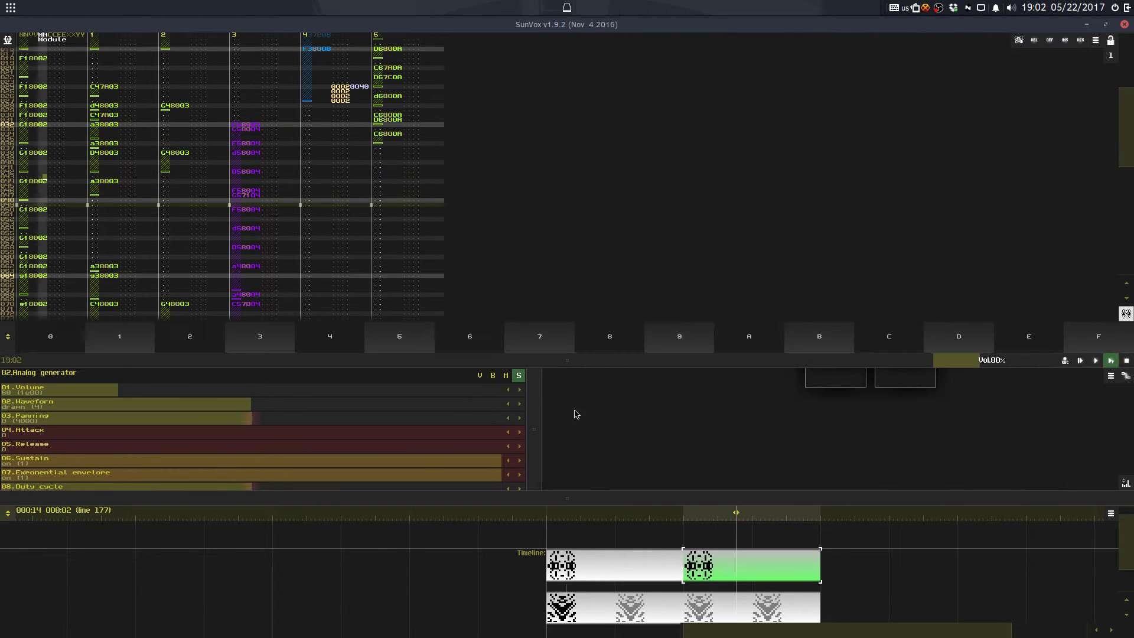
key("space")
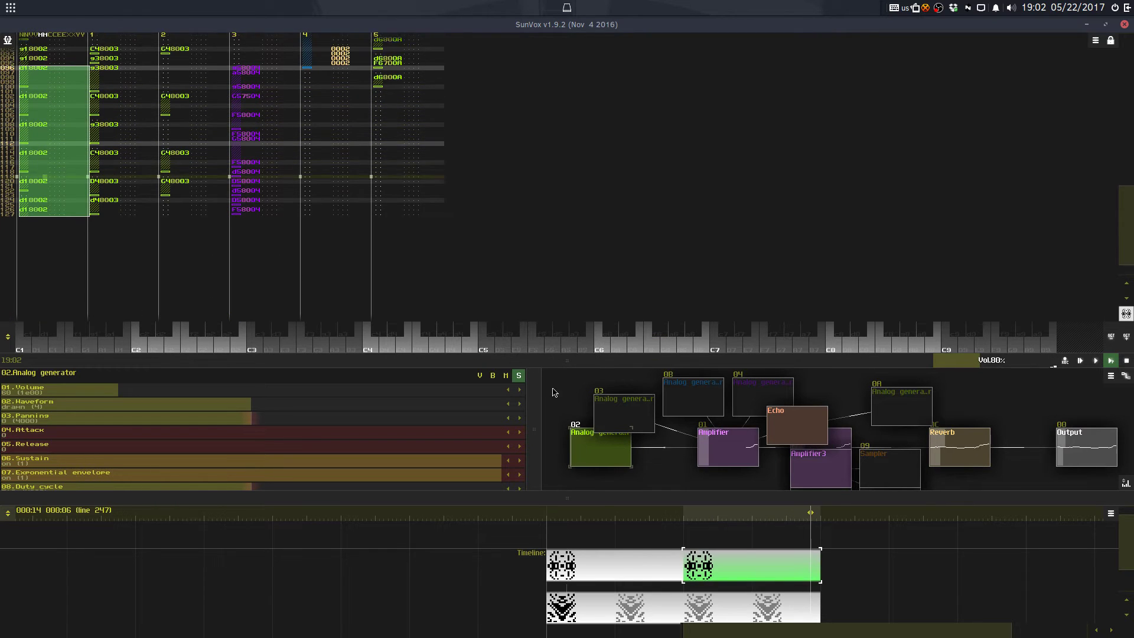
Step: Turn off solo for Analog generator 02 and play the song from the original pattern
left_click(601, 559)
right_click(583, 390)
left_click(614, 477)
key("F9")
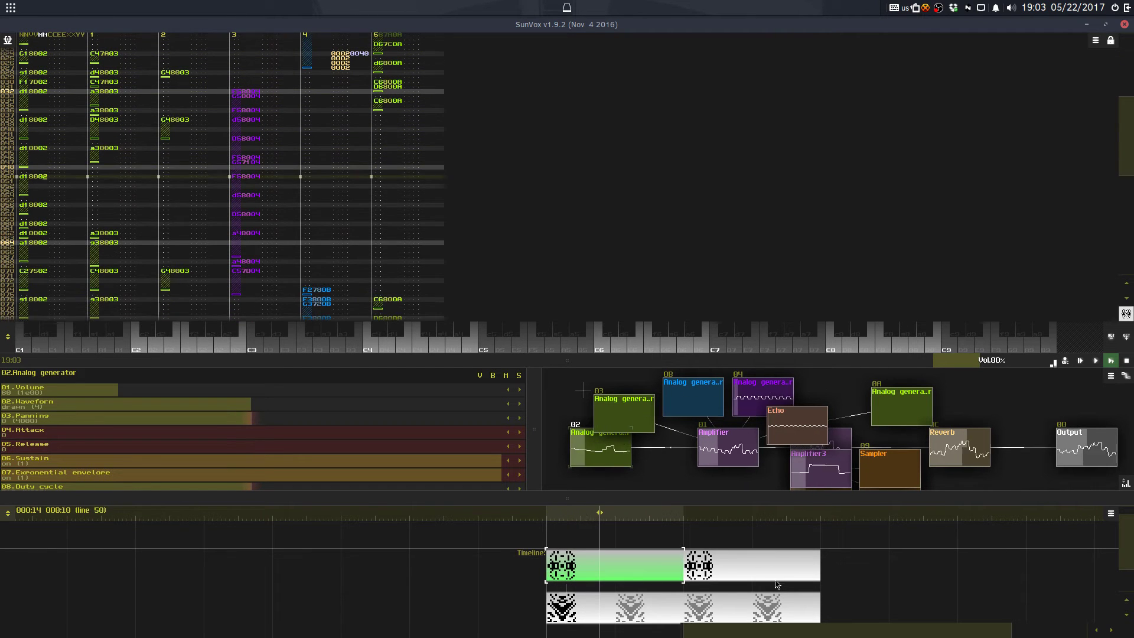
Step: Select the copied pattern in the timeline, enlarge the module view and enable pattern editing
left_click(750, 568)
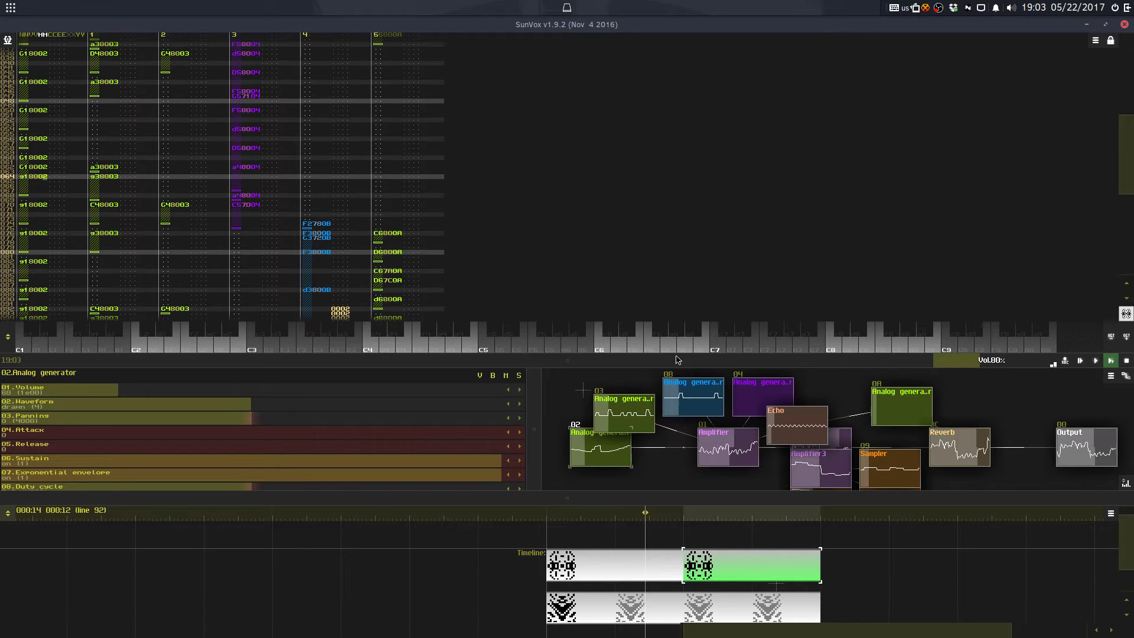
left_click_drag(677, 360, 669, 325)
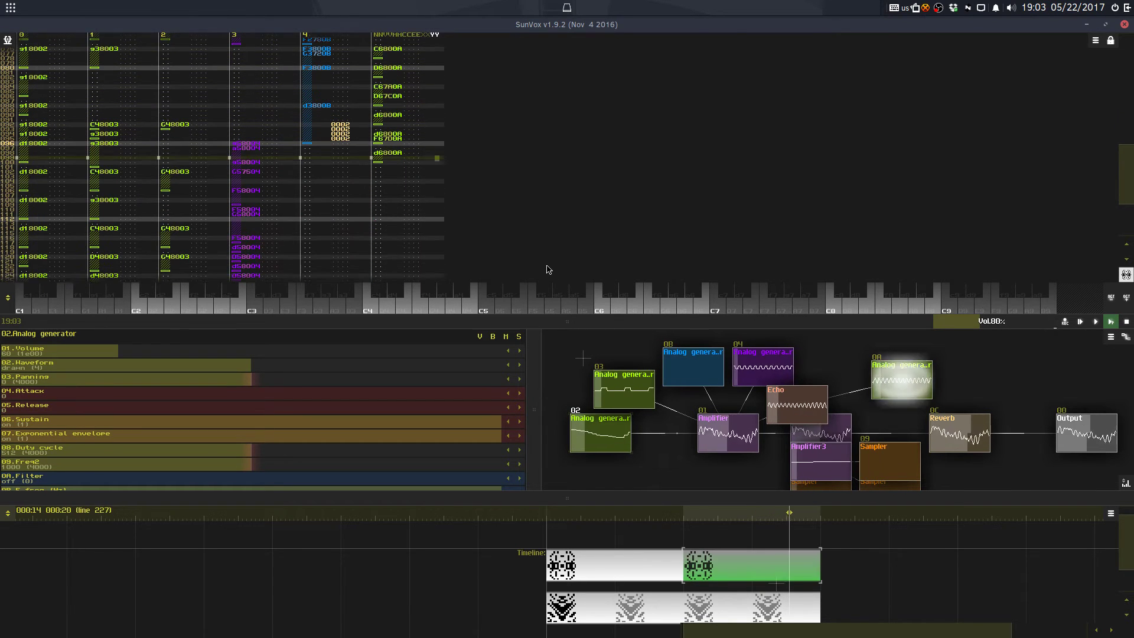
key("space")
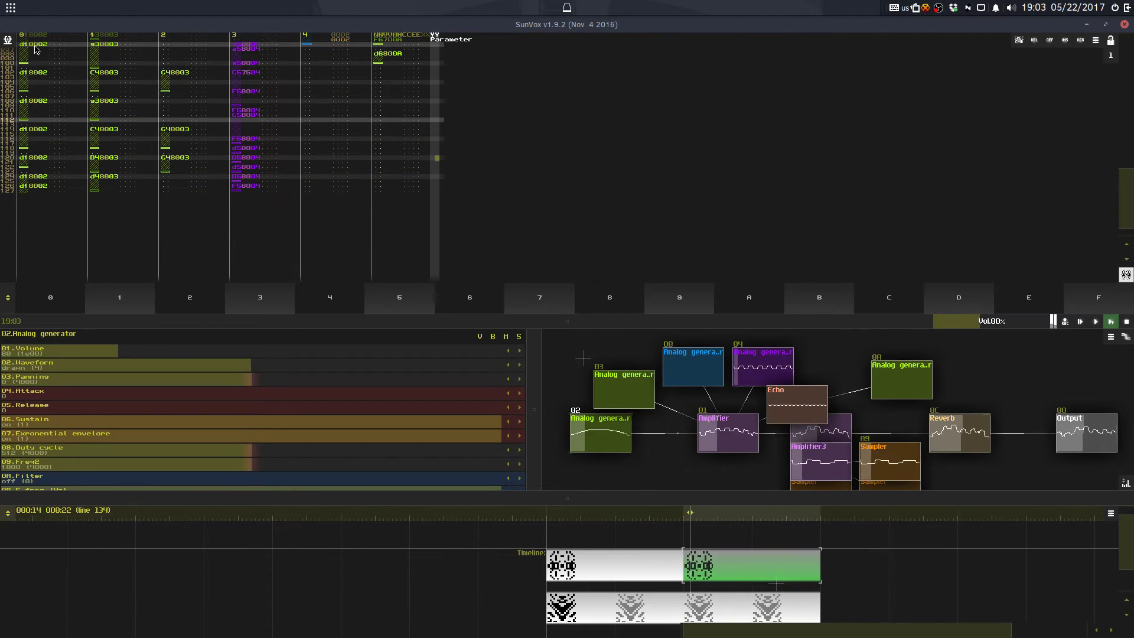
Step: Try transposing the copied pattern's track 0 notes on lines 96 to 127 up an octave to d2, compare both patterns, and undo it
left_click_drag(34, 50, 36, 191)
right_click(138, 157)
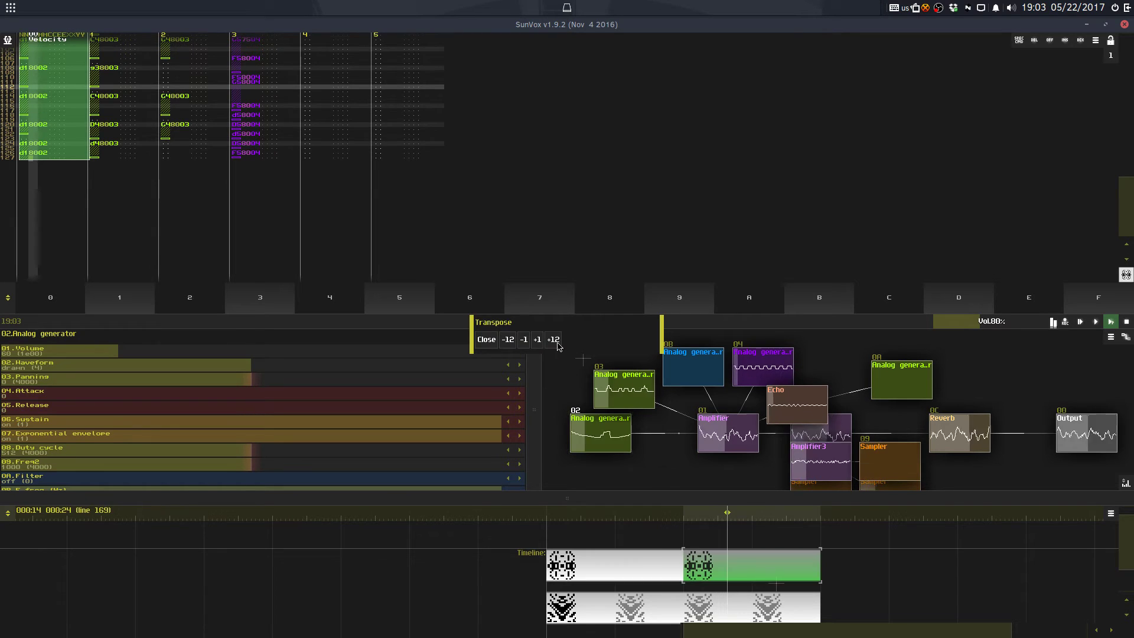
left_click(486, 339)
left_click(22, 153)
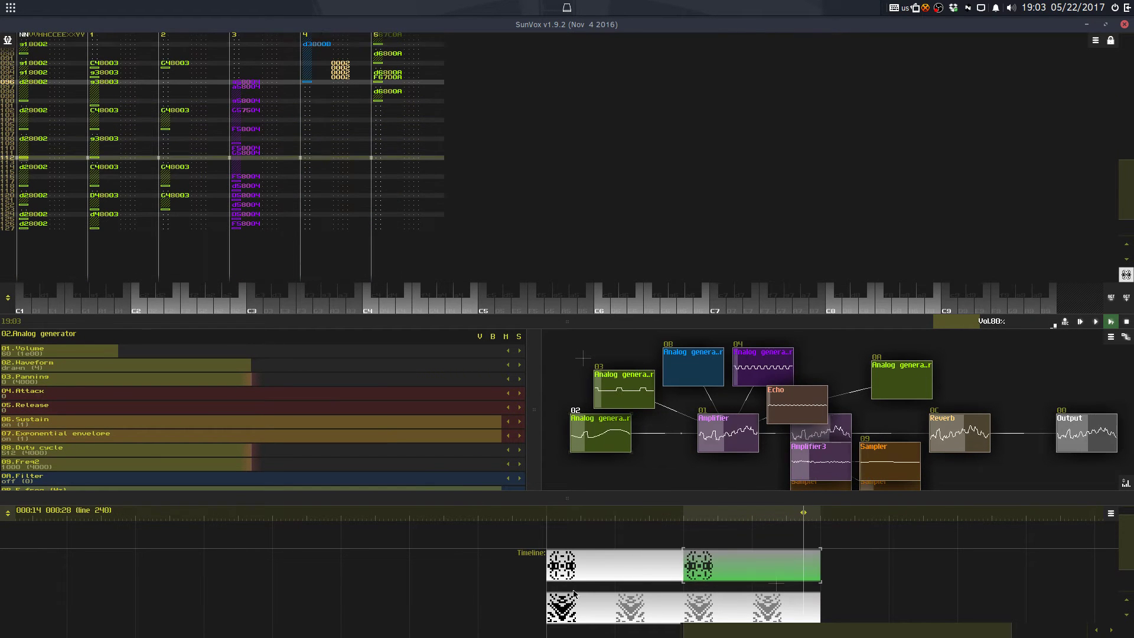
left_click(590, 573)
left_click(722, 570)
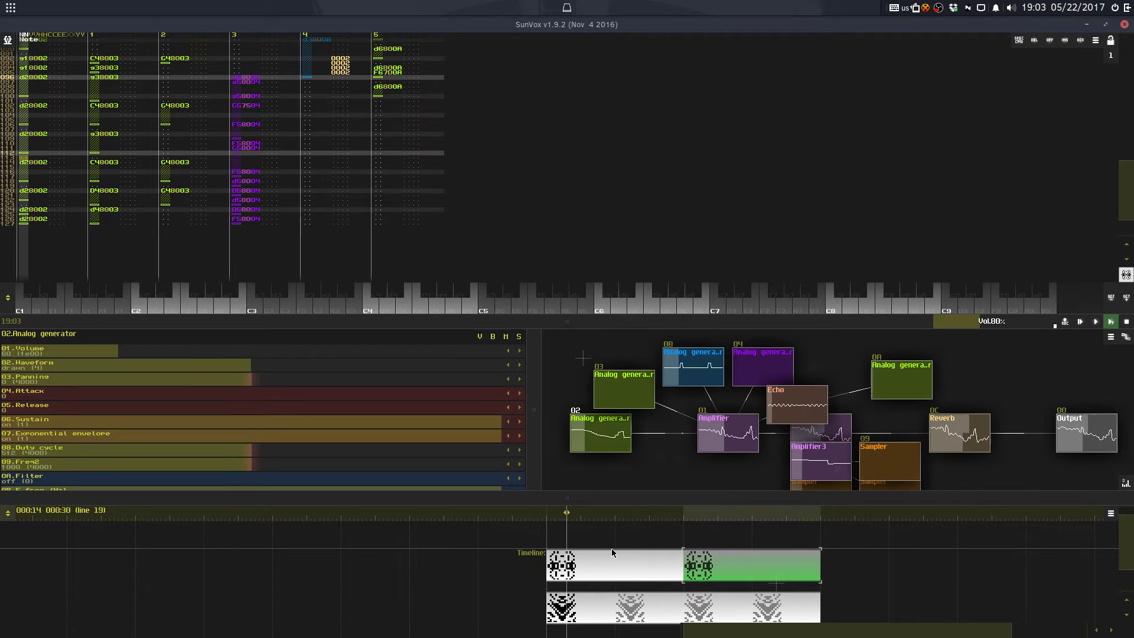
key("ctrl+z")
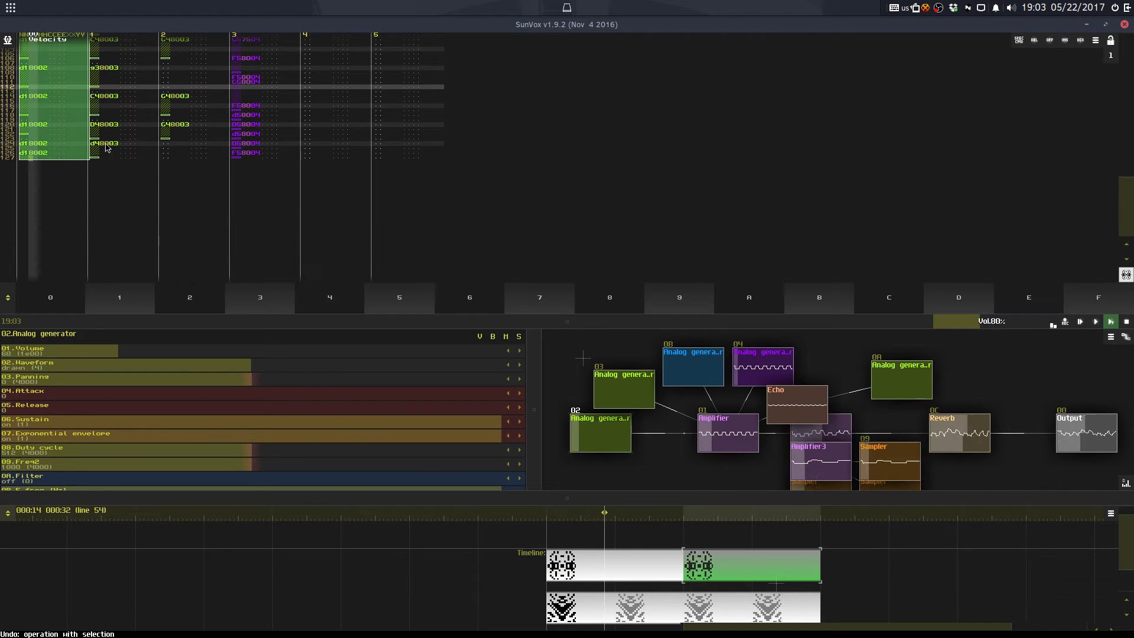
Step: Redo the last undone note change in the copied pattern and enlarge the pattern editor
left_click(20, 148)
key("Down")
key("Down")
key("Down")
key("Up")
key("Down")
key("Down")
key("Down")
key("Down")
key("Down")
key("Down")
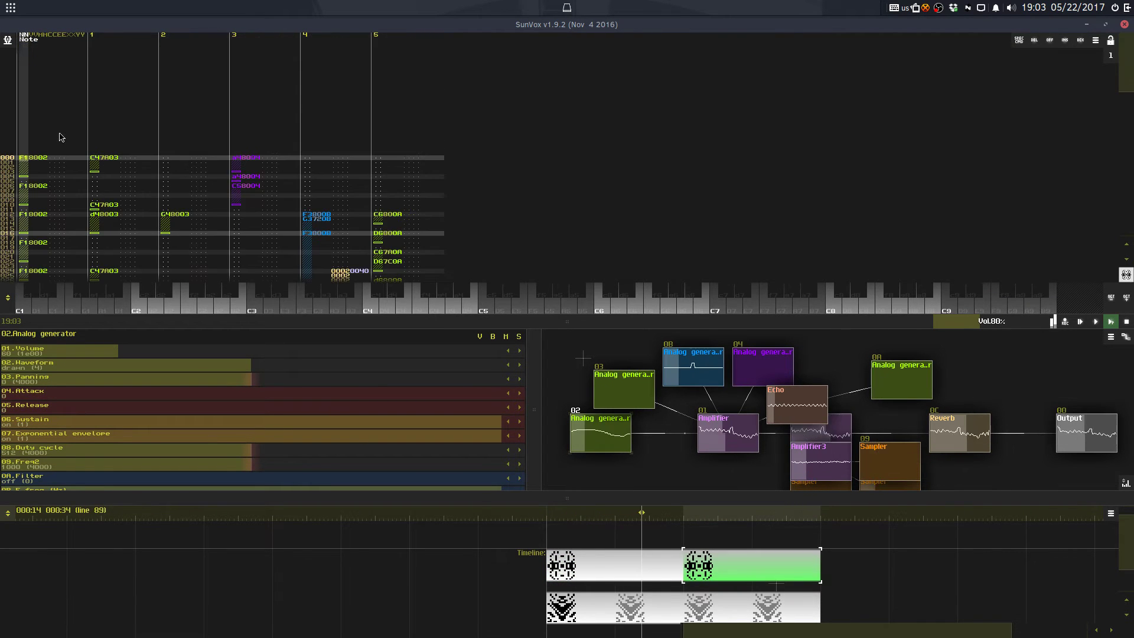
key("ctrl+y")
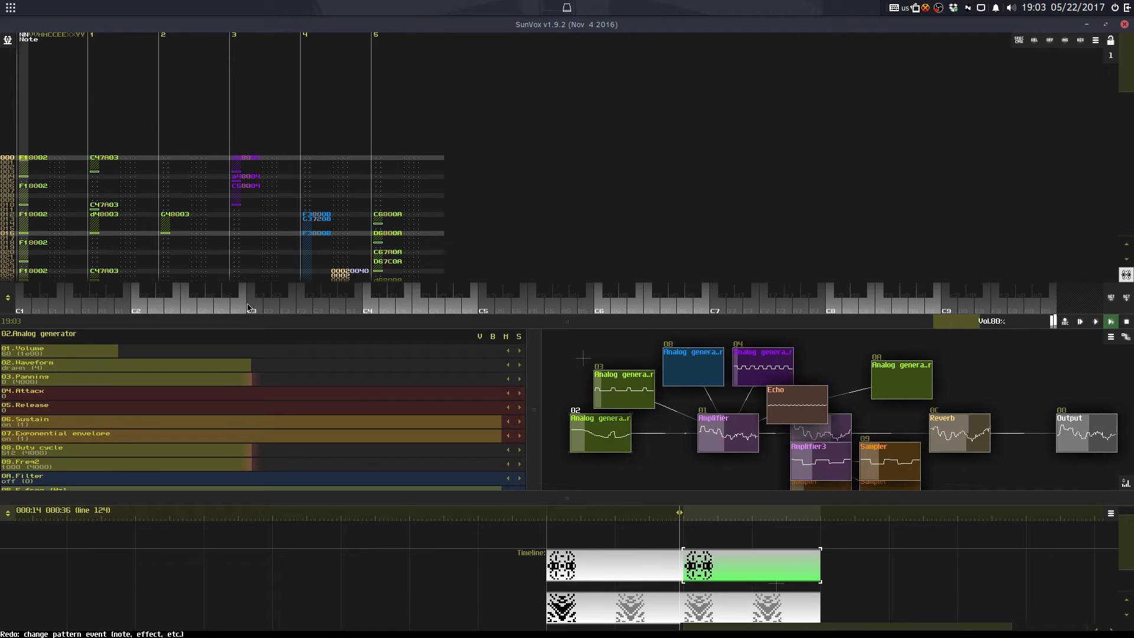
left_click_drag(240, 324, 241, 608)
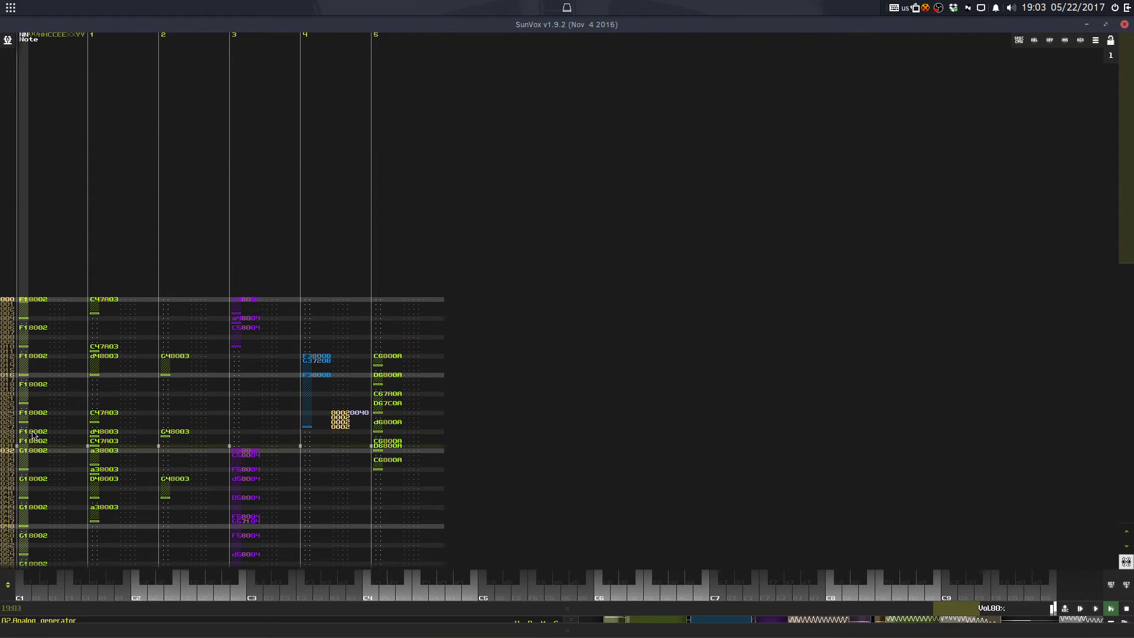
Step: Transpose the copied pattern's track 0 notes on lines 96 to 127 to A1, and close the Transpose dialog
left_click(33, 435)
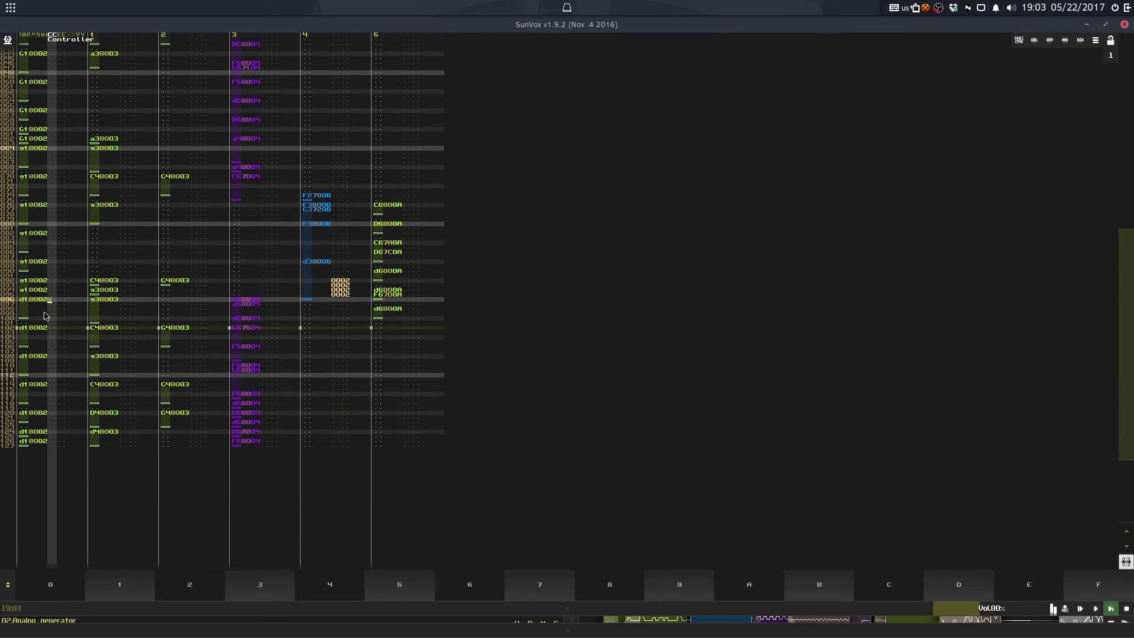
left_click(24, 445, "shift")
right_click(79, 191)
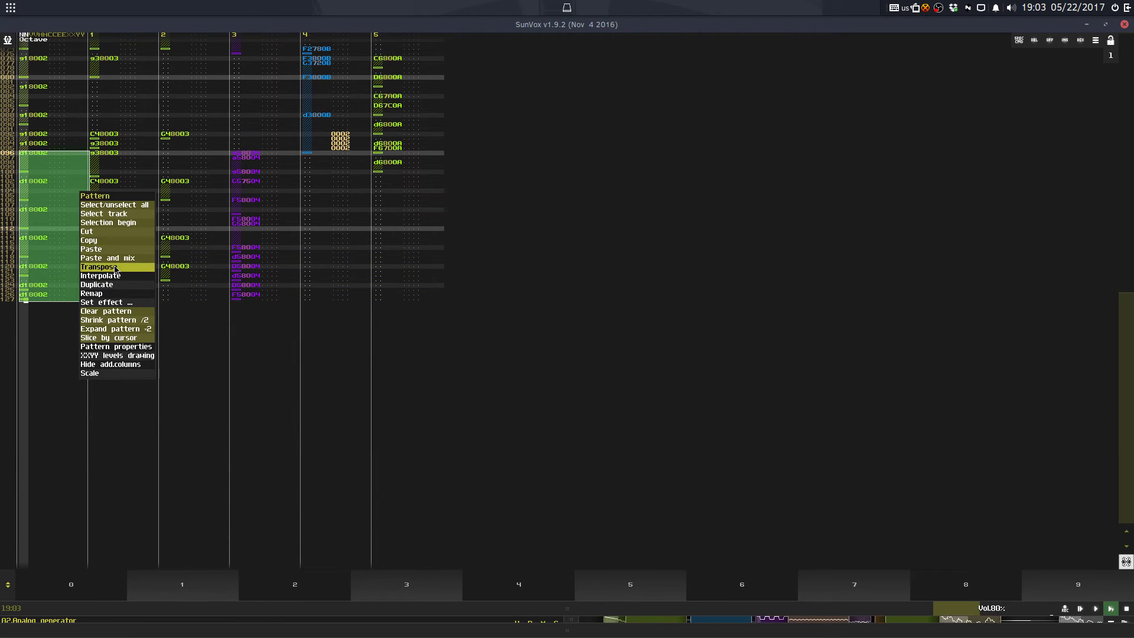
left_click(115, 268)
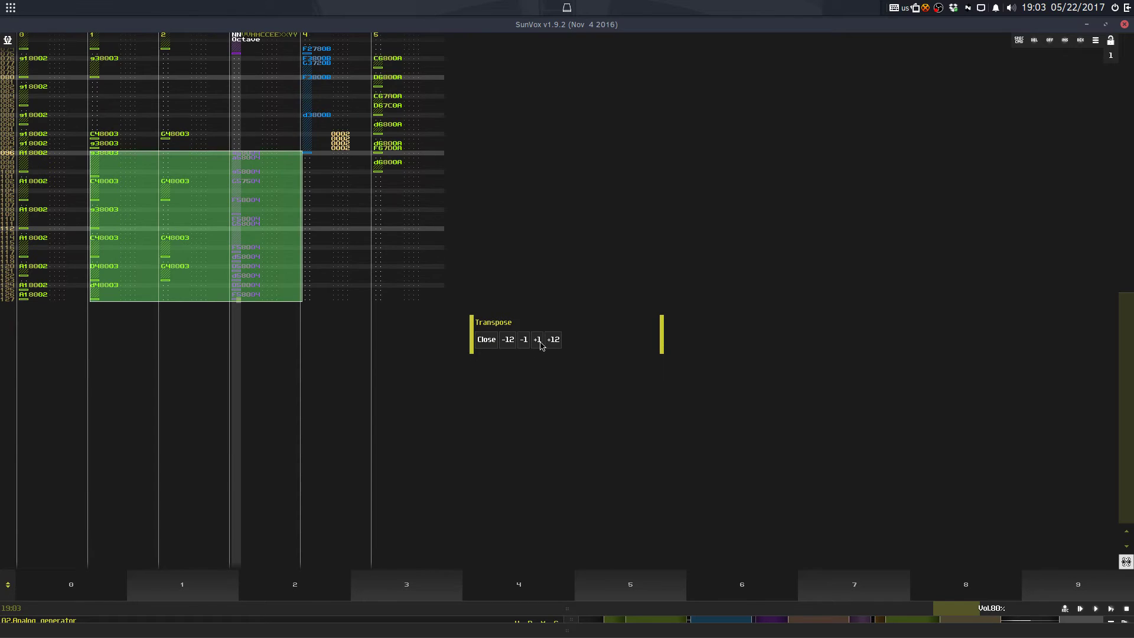
key("space")
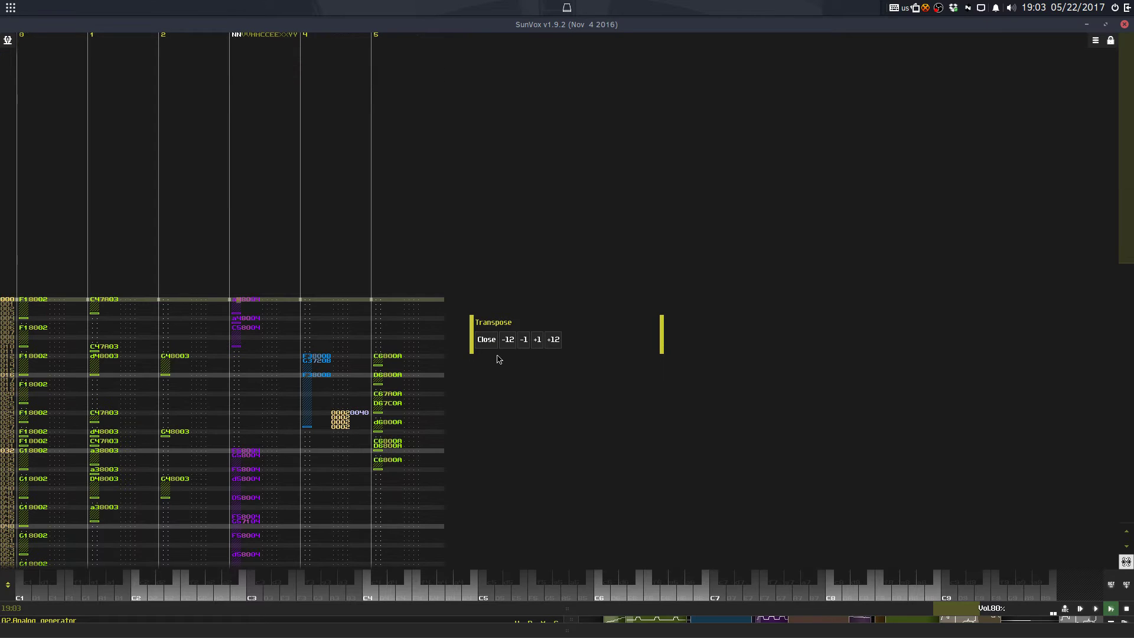
left_click(493, 343)
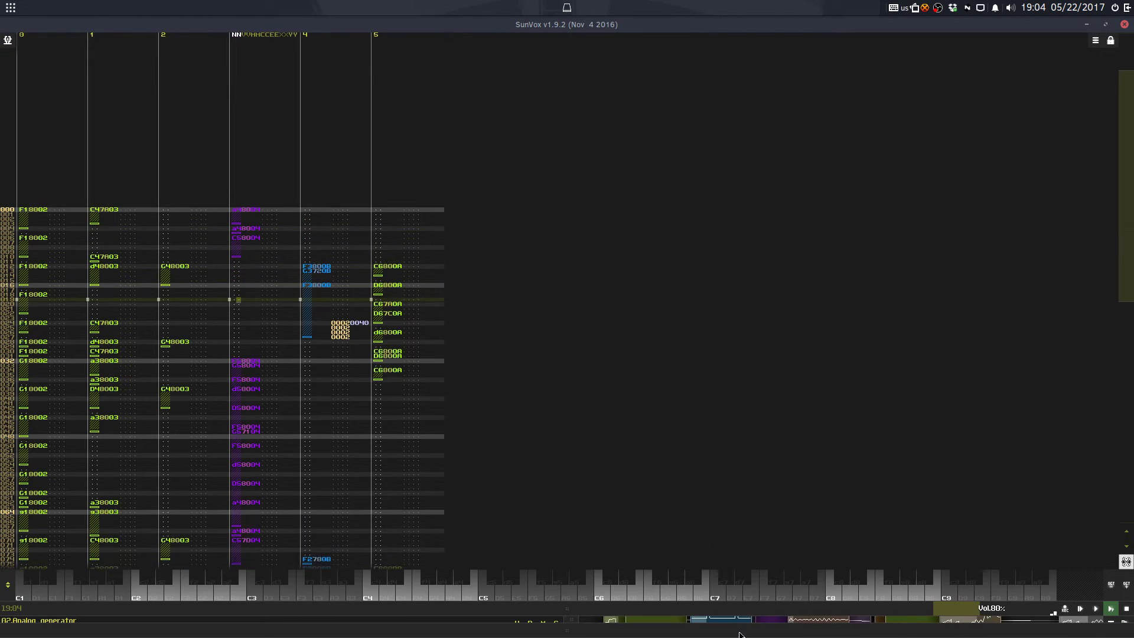
Step: Enlarge the timeline and listen to the original and copied patterns to compare their chord progressions
left_click_drag(738, 630, 734, 453)
left_click(585, 534)
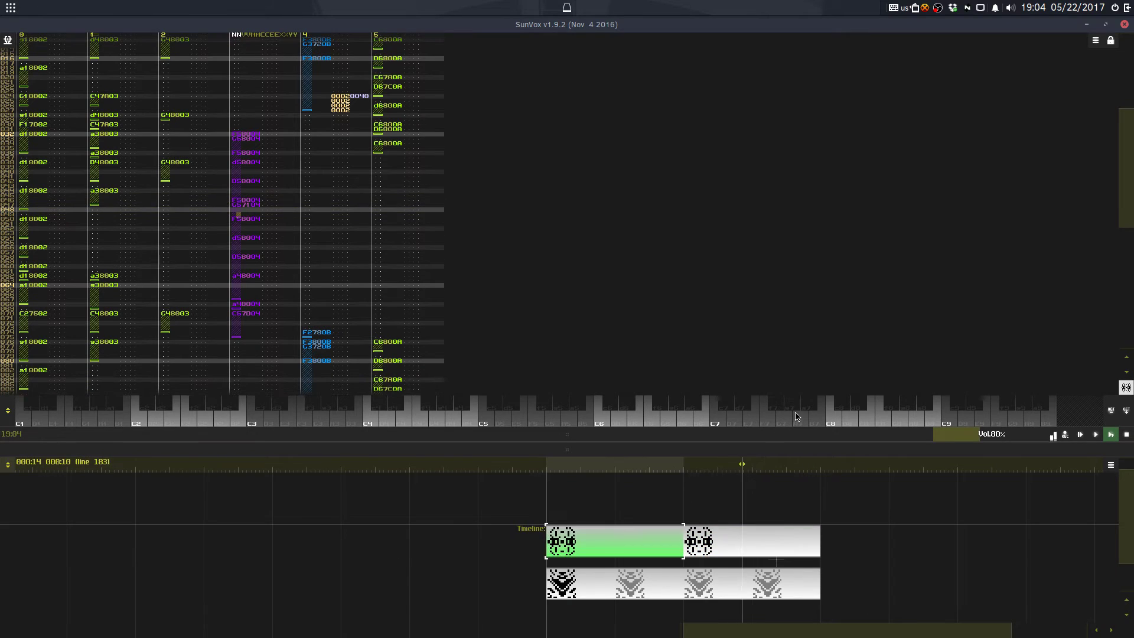
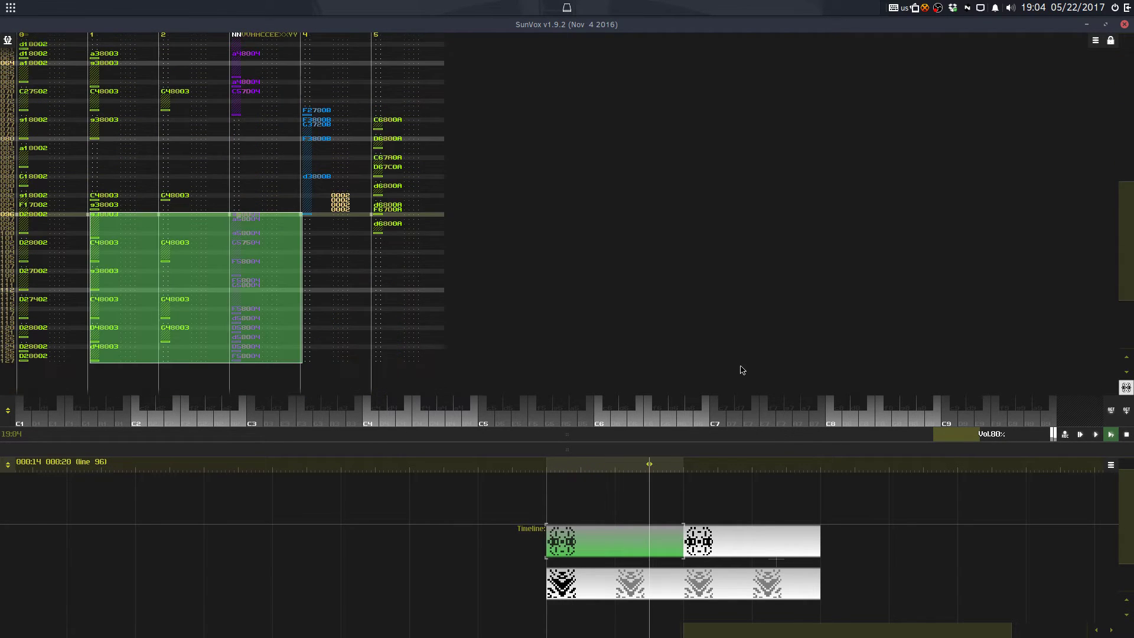
left_click(733, 541)
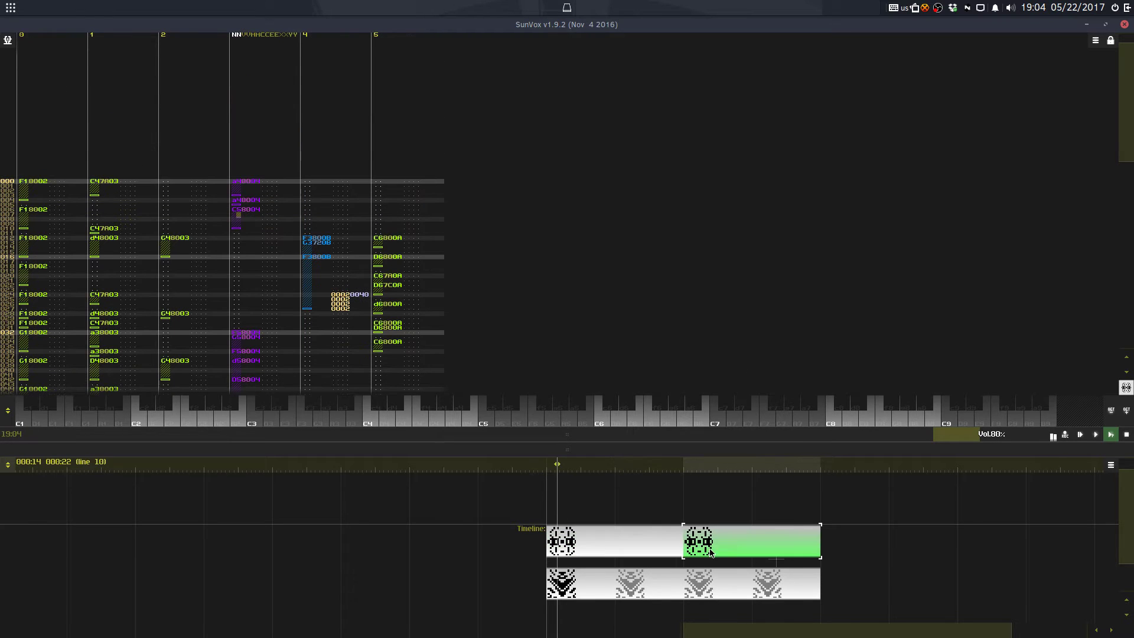
scroll(684, 564, "up", 3)
left_click_drag(685, 562, 588, 550)
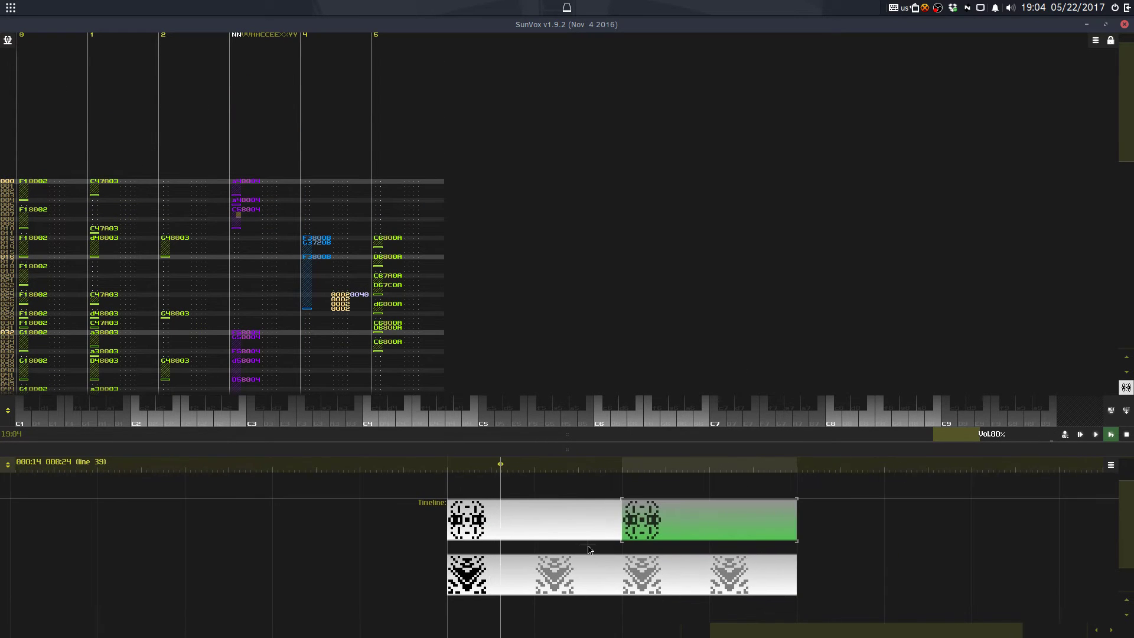
left_click_drag(593, 438, 596, 251)
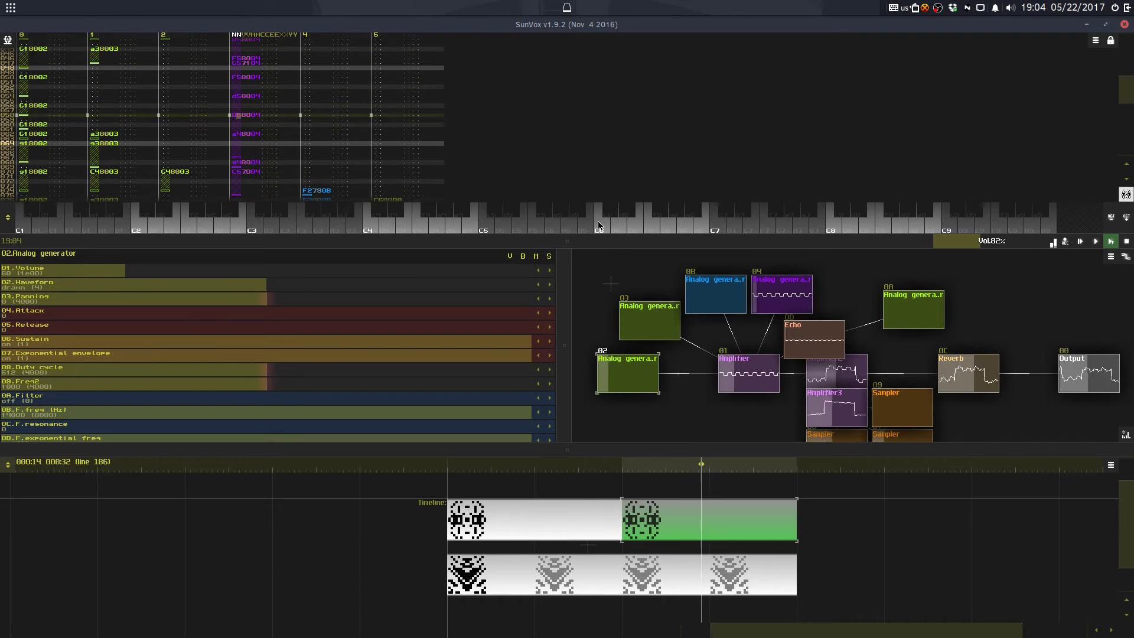
left_click_drag(597, 241, 610, 493)
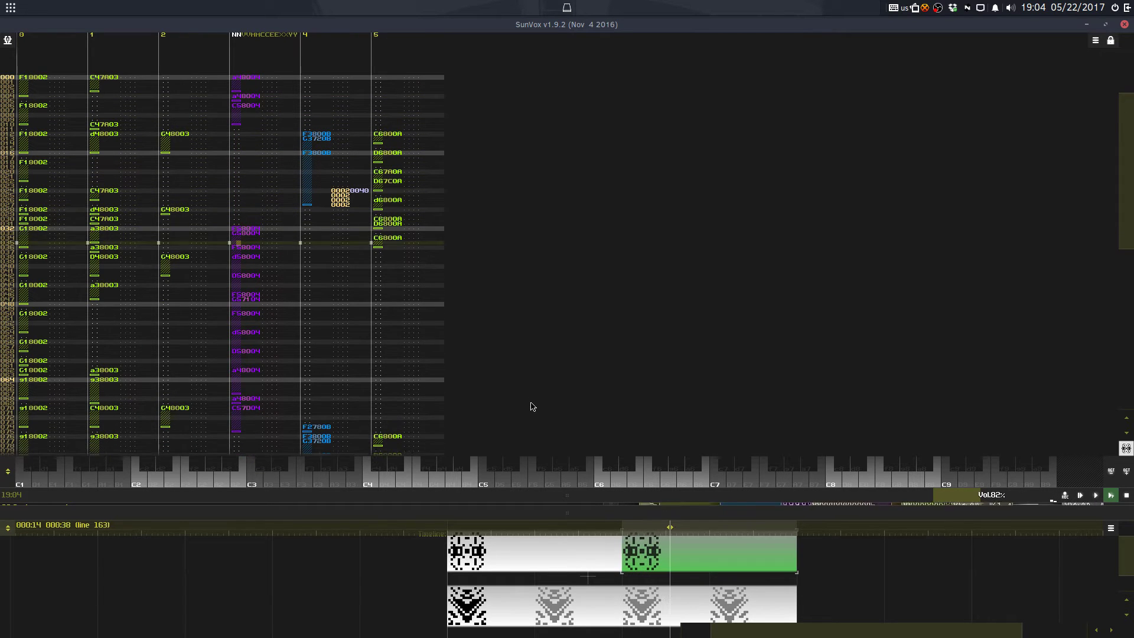
left_click_drag(652, 514, 643, 393)
Step: Save the song over the existing StreaminLava.sunvox file, select the original main pattern and stop playback
key("ctrl+s")
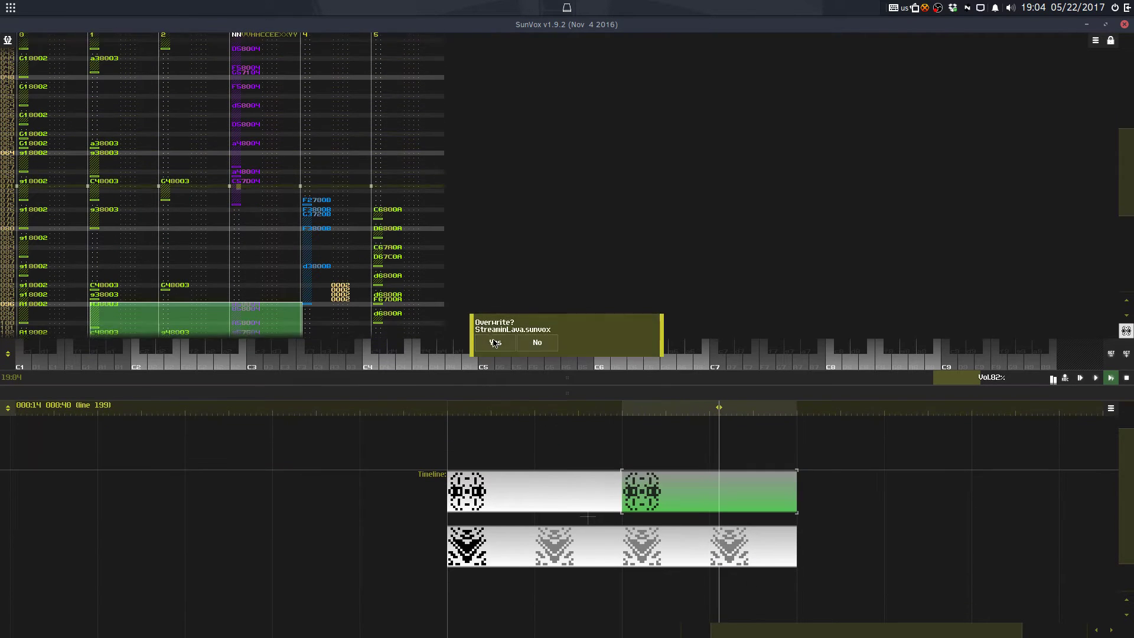
key("Return")
left_click(560, 506)
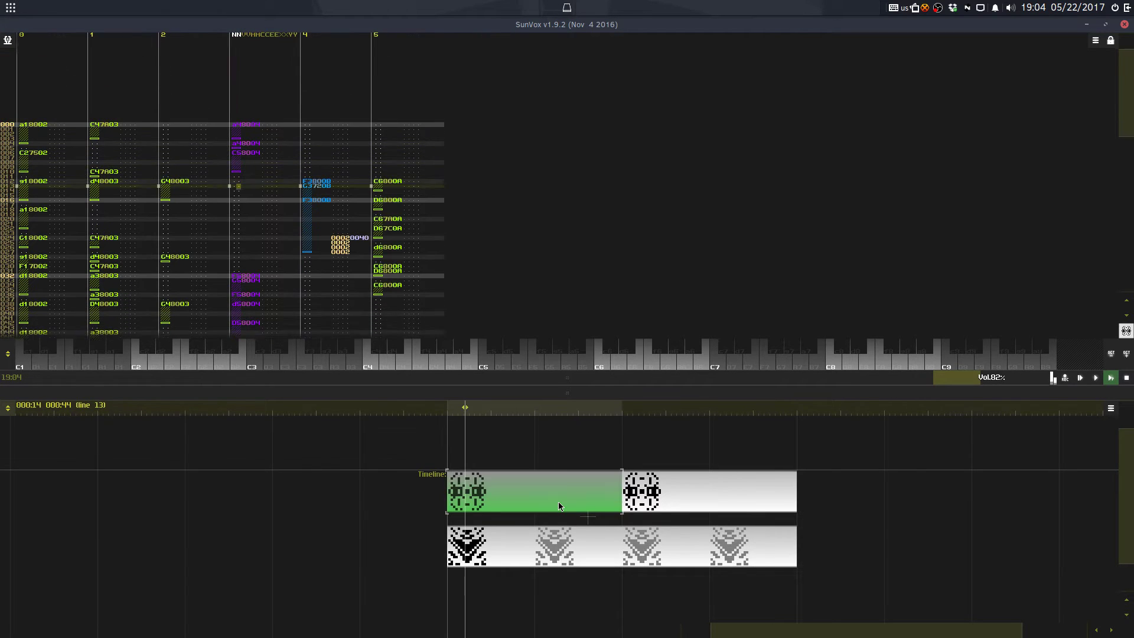
key("space")
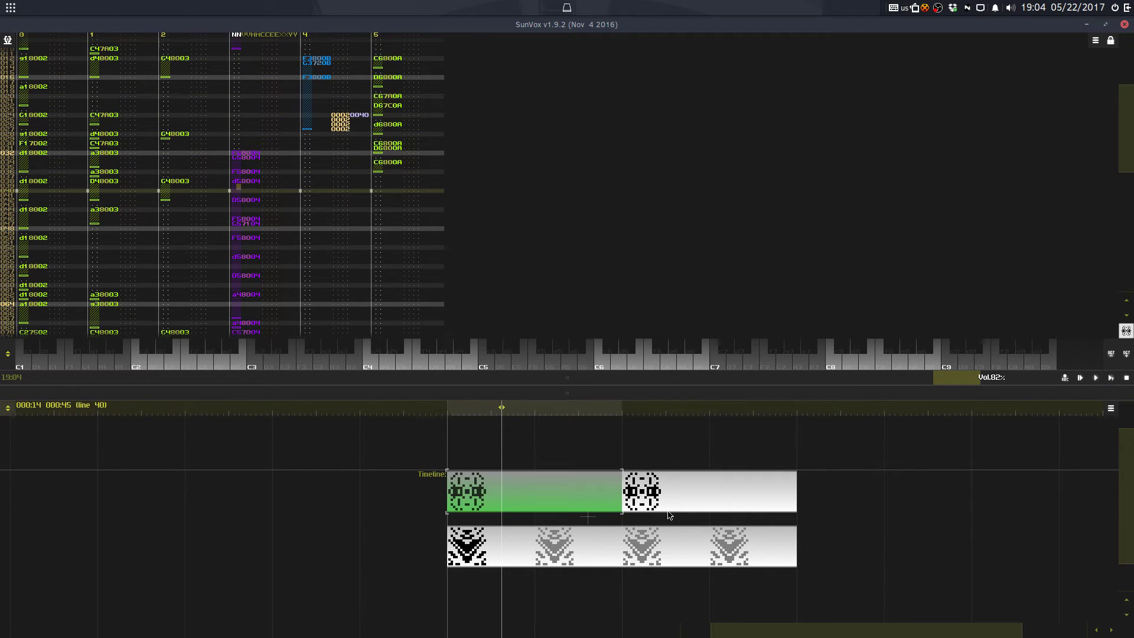
Step: Replace the drum clones under the copied main pattern with an independent drum pattern followed by its clone
left_click(665, 546)
key("Delete")
key("Delete")
left_click(502, 546)
key("ctrl+v")
mouse_move(607, 536)
left_mouse_down()
mouse_move(670, 564)
mouse_move(689, 559)
mouse_move(678, 561)
left_mouse_up()
key("ctrl+d")
left_click(677, 561)
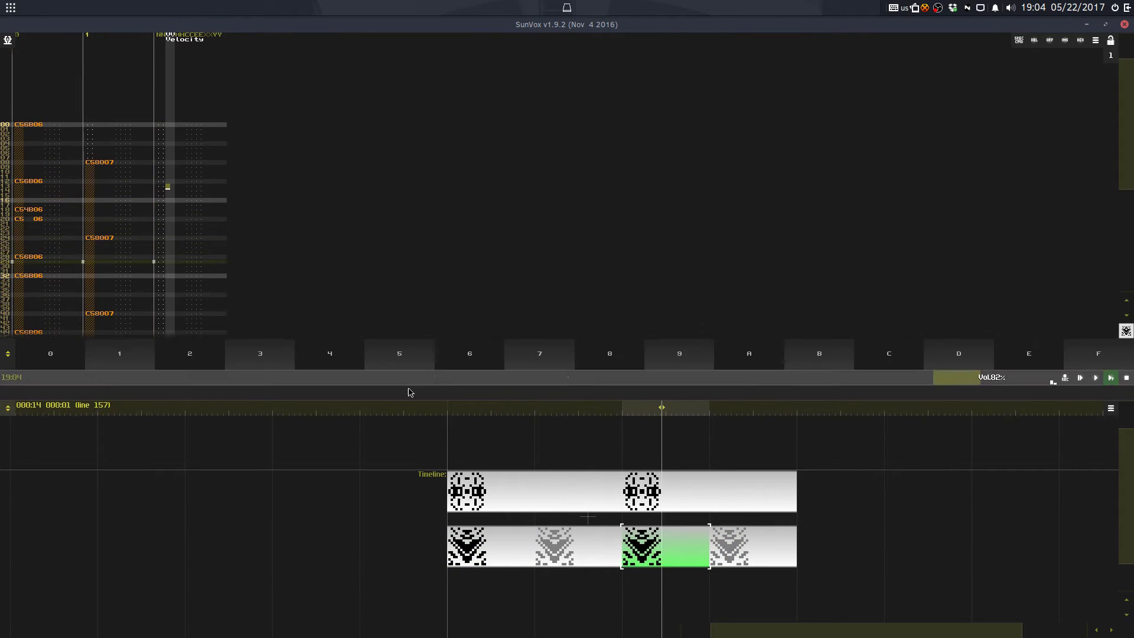
Step: In the independent drum pattern, remove the track 1 hit on line 8 and add a C5 hit on line 16
left_click_drag(408, 392, 407, 584)
left_click(91, 291)
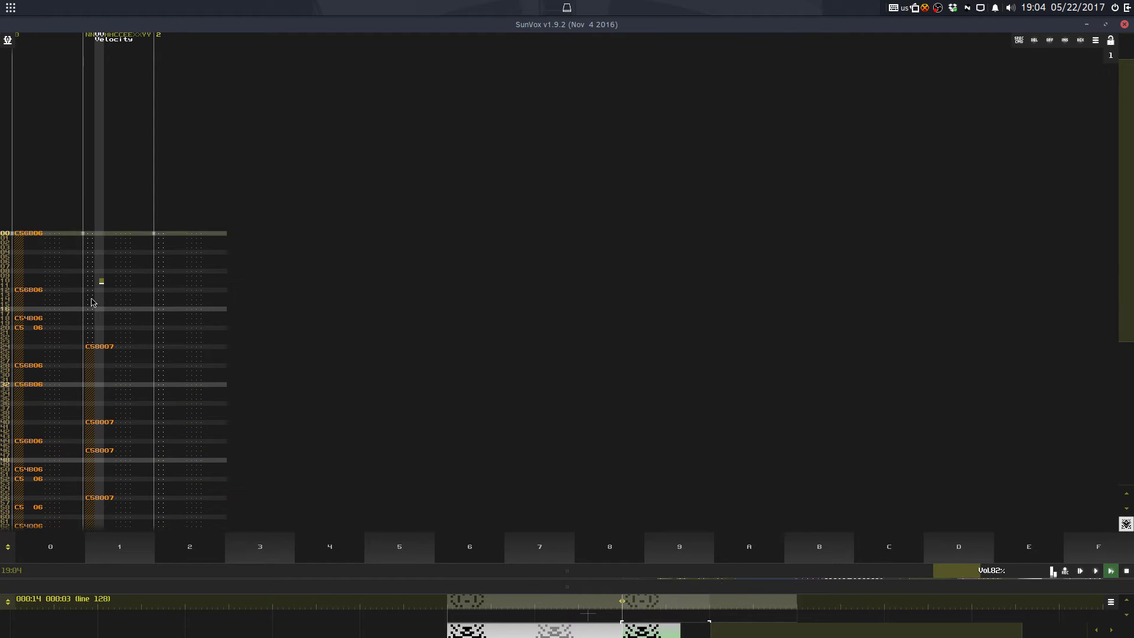
left_click(92, 305)
key("z")
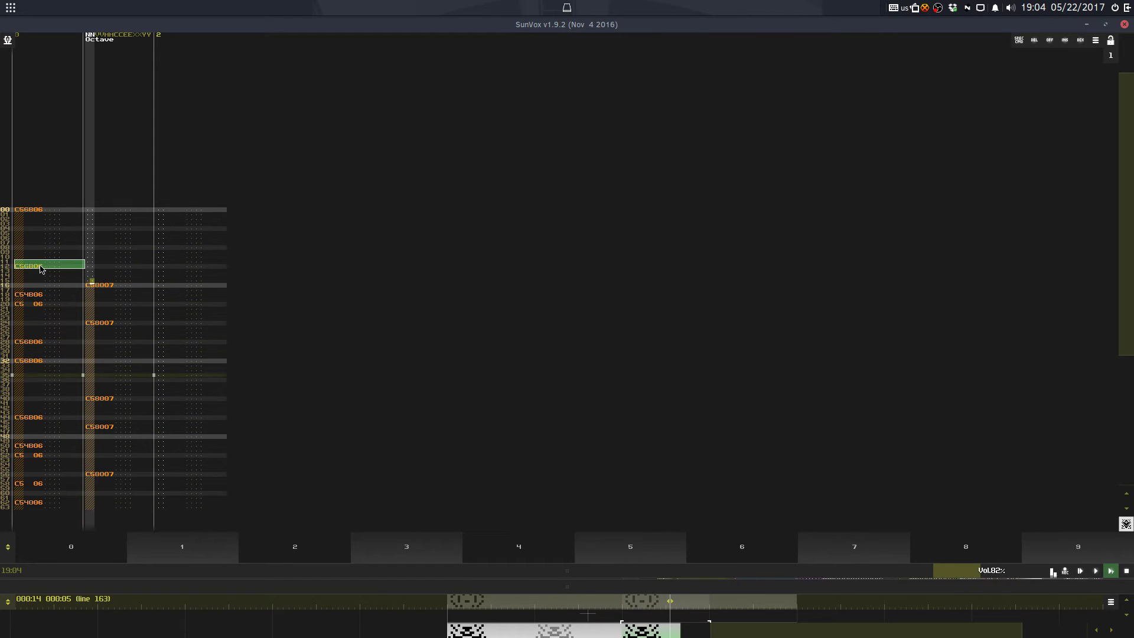
Step: Add a C5 kick on line 6 of track 0 and replace the line 18 hit with the one from line 20
left_click(32, 246)
key("ctrl+z")
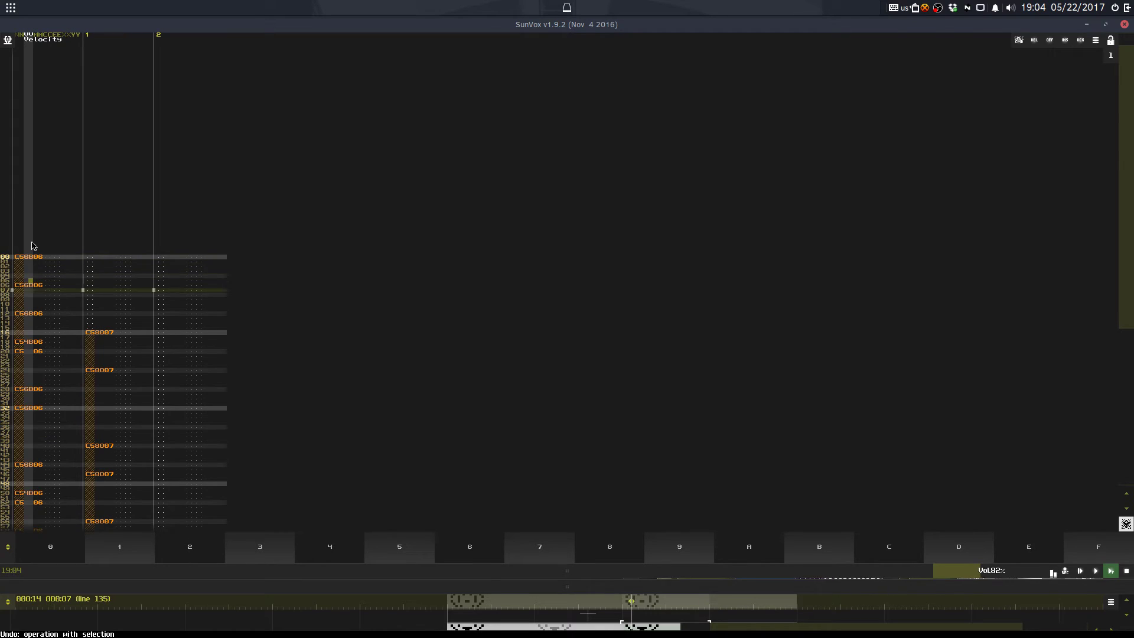
left_click(38, 341)
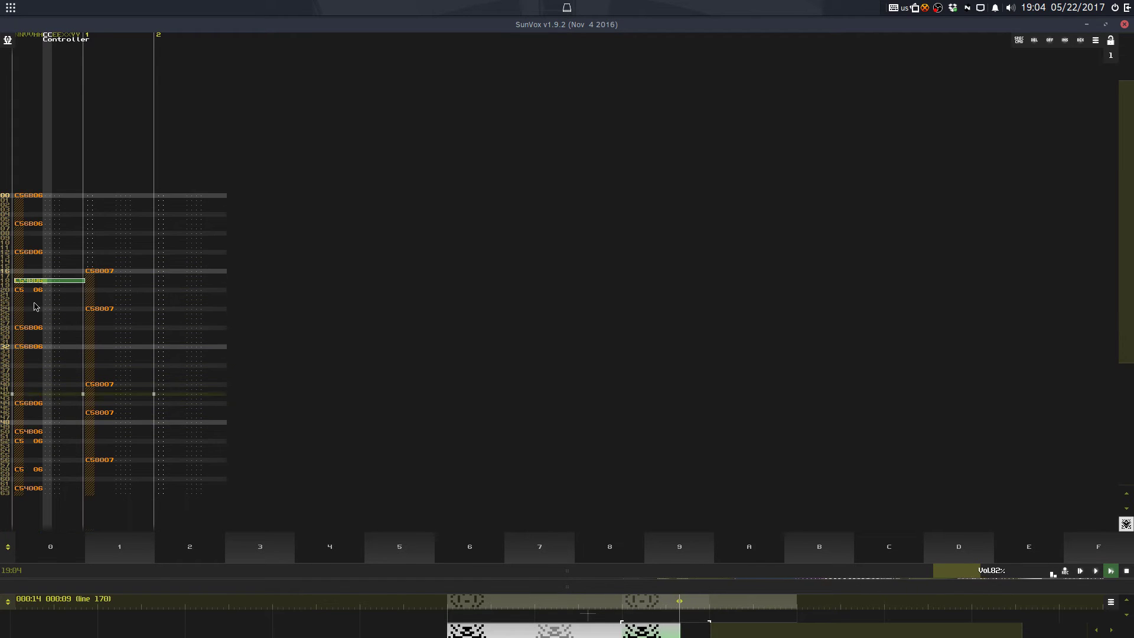
key("Delete")
left_click(38, 290)
key("Delete")
key("ctrl+z")
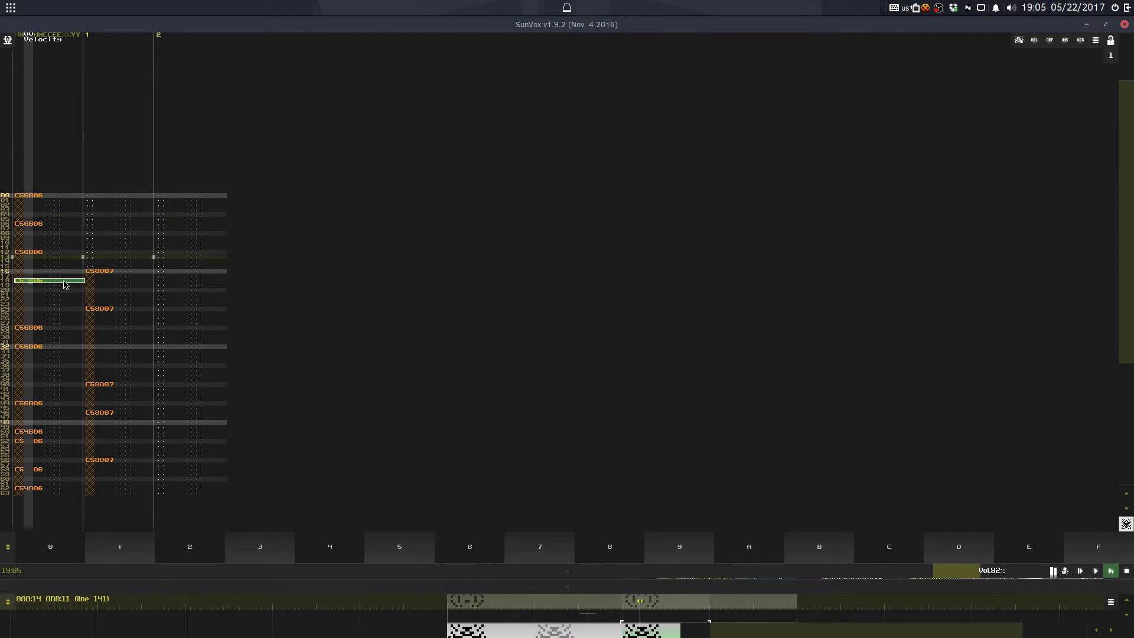
Step: Duplicate lines 0 to 31 of drum tracks 0 and 1 onto lines 32 to 63, and select the final drum clone
left_click_drag(30, 195, 96, 344)
key("ctrl+d")
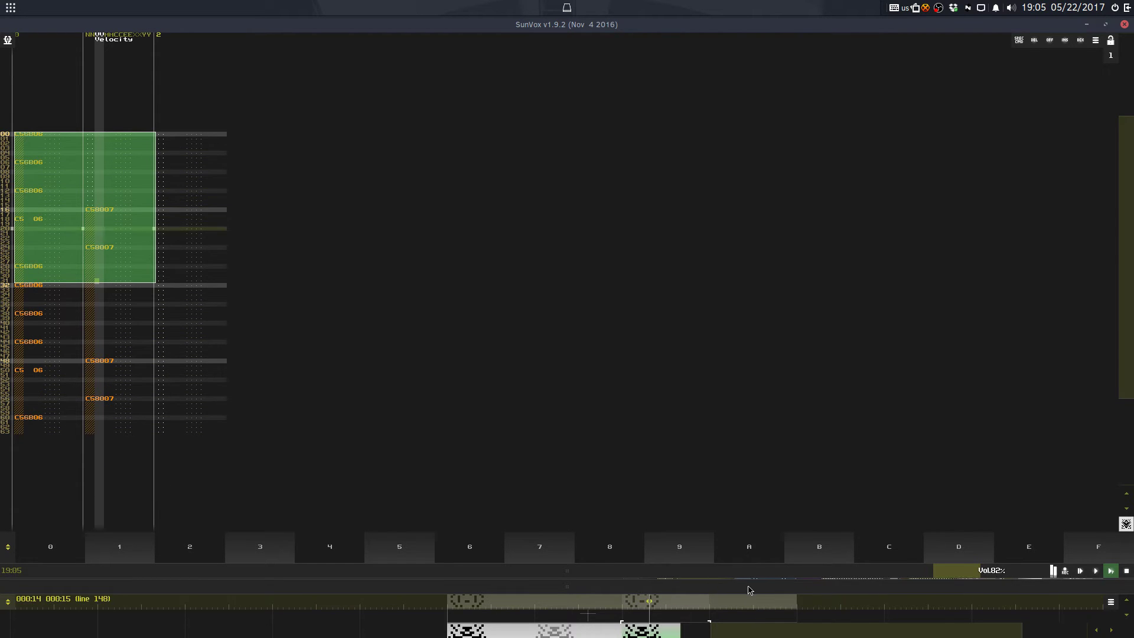
left_click_drag(748, 590, 739, 464)
left_click(746, 589)
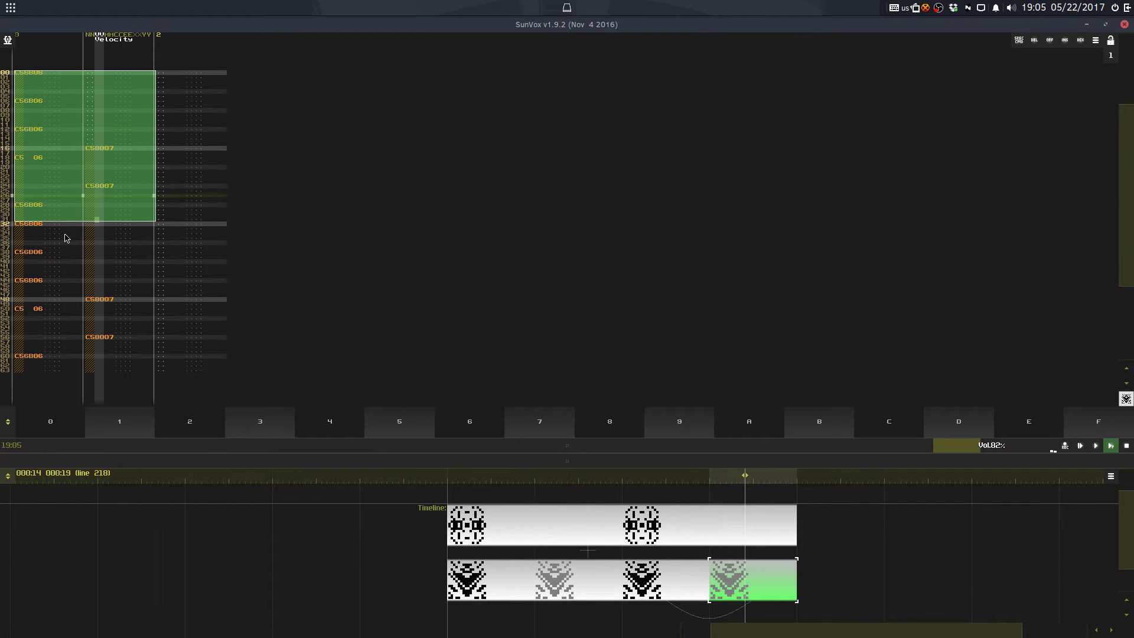
Step: Add a C5 kick on line 30 of drum track 0 and duplicate that track's lines 0 to 31 onto lines 32 to 63
left_click(49, 207)
left_click(34, 229)
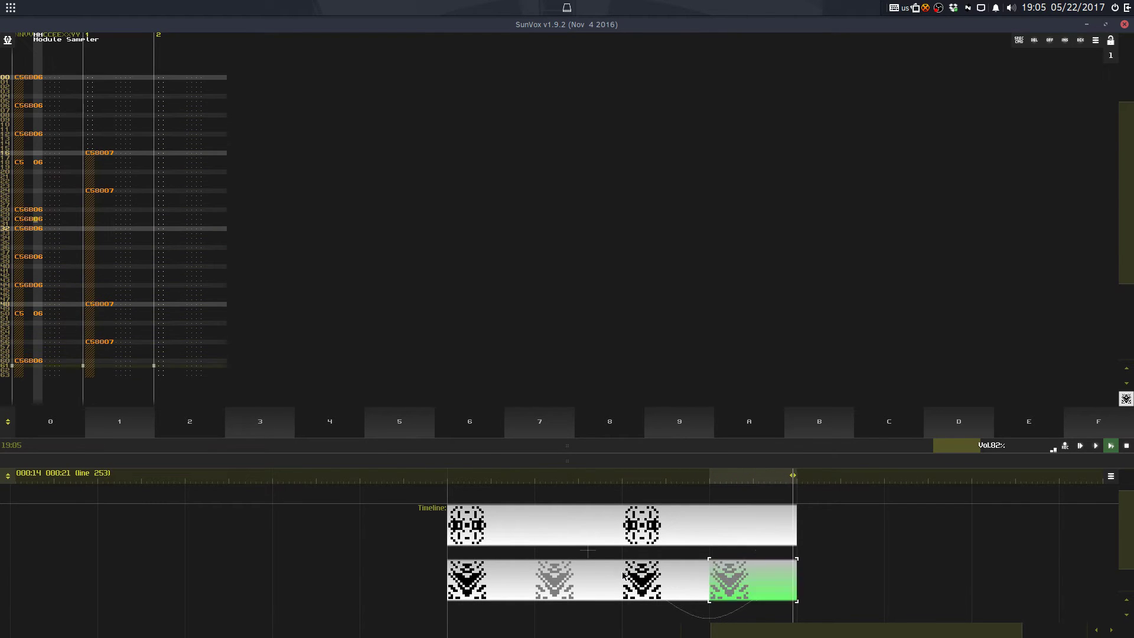
left_click(558, 581)
left_click(652, 579)
left_click(653, 526)
key("space")
left_click(654, 581)
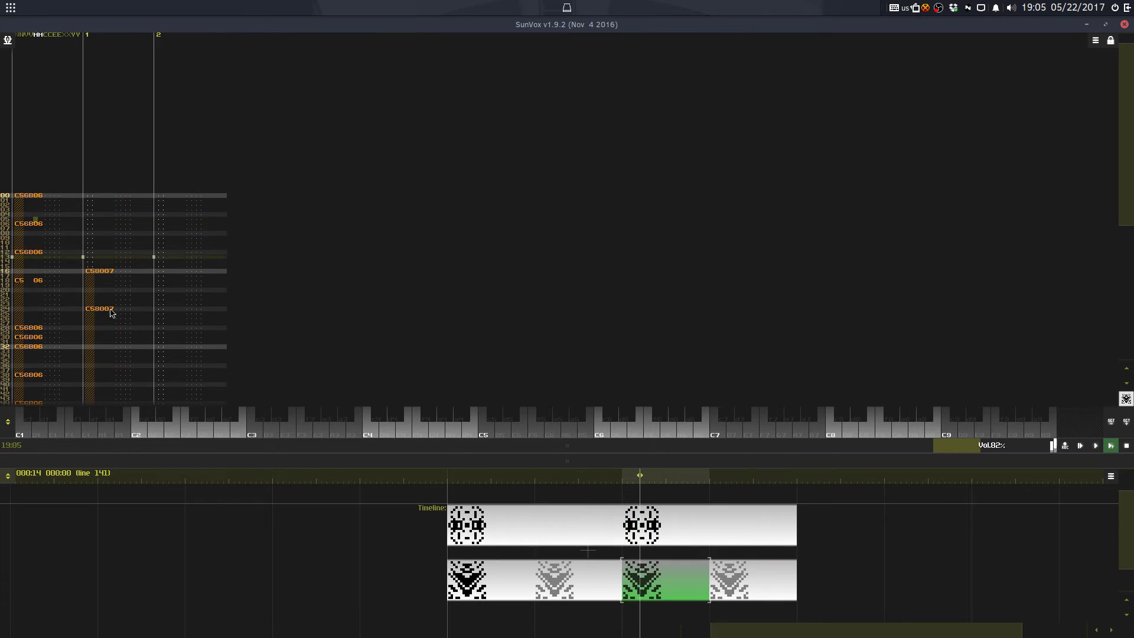
left_click_drag(18, 196, 47, 344)
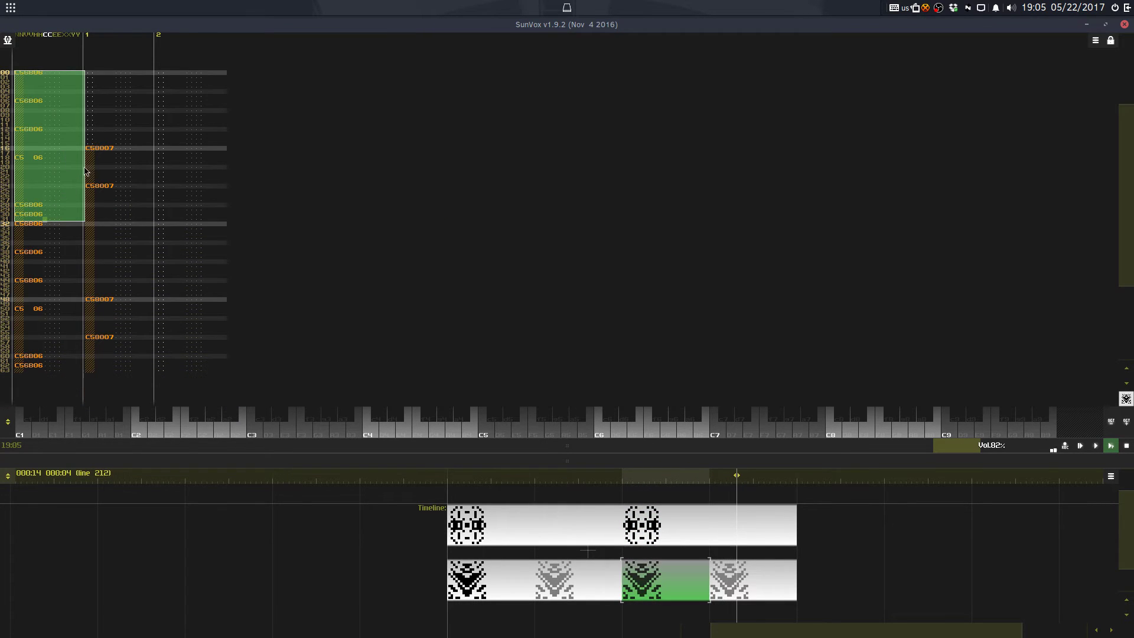
Step: In the second section's drum pattern, add C5 hits on track 1, one on line 23 with velocity 40 and one on line 30
left_click(99, 184)
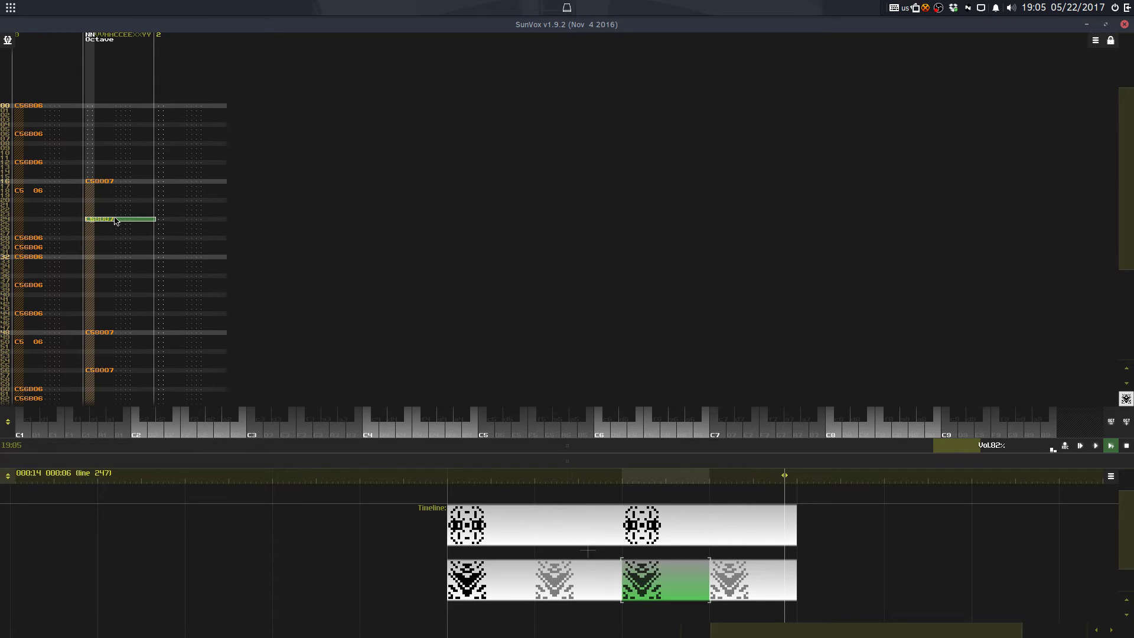
key("ctrl+z")
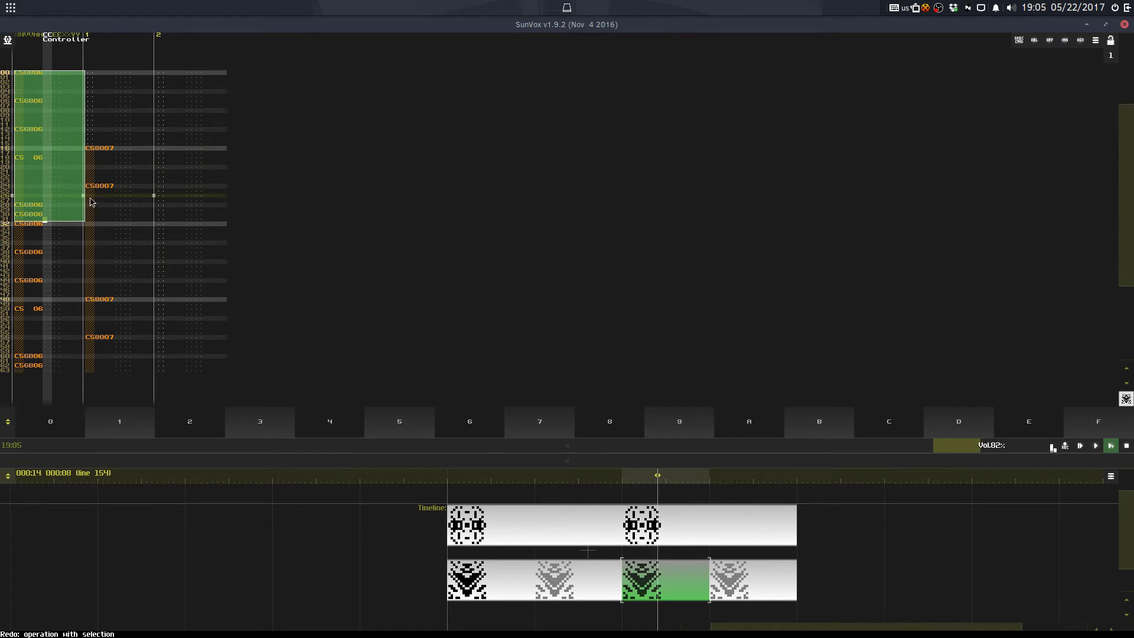
left_click_drag(93, 185, 100, 186)
key("ctrl+c")
left_click(93, 216)
key("ctrl+v")
key("Right")
type("4")
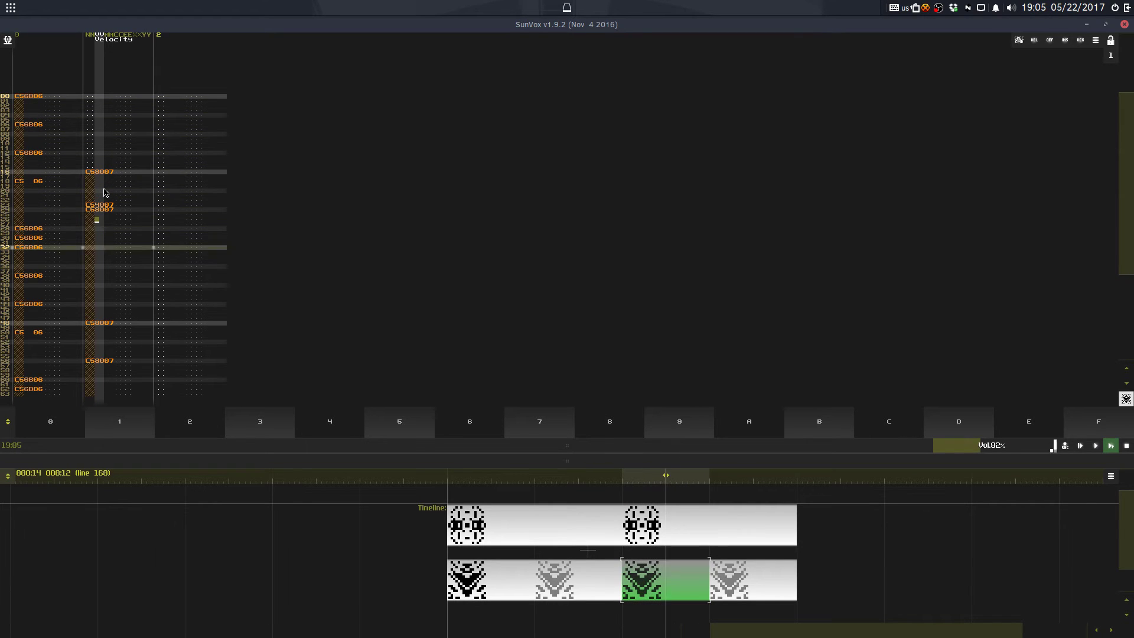
key("ctrl+z")
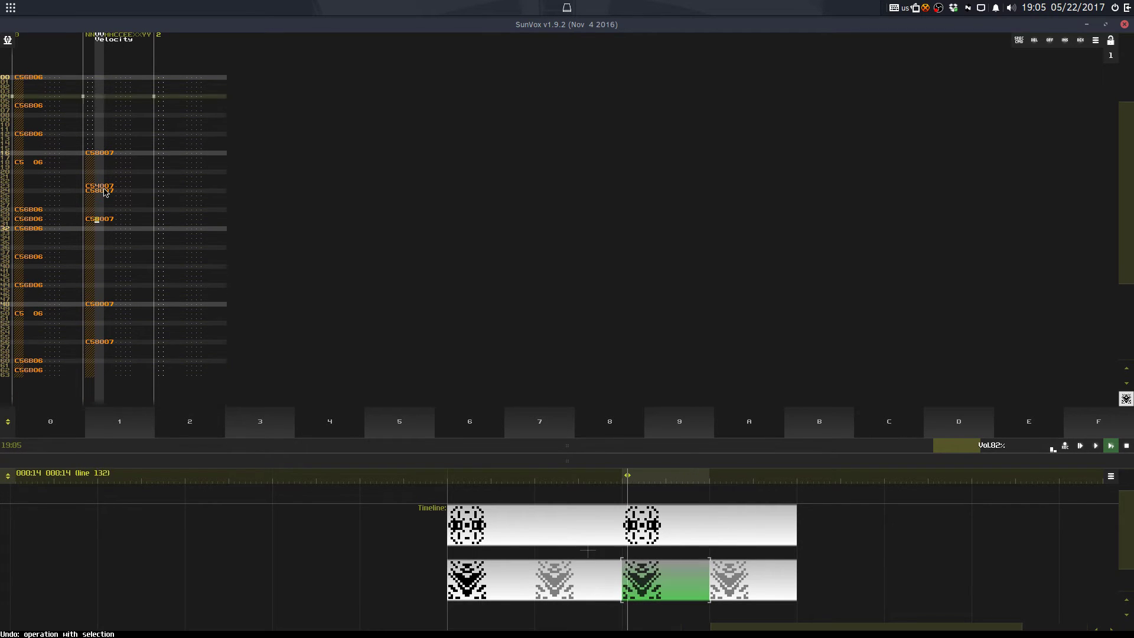
Step: Delete the hit on line 30 of drum track 0 and duplicate lines 0 to 31 of tracks 0 and 1 onto lines 32 to 63
left_click_drag(59, 222, 70, 221)
key("Delete")
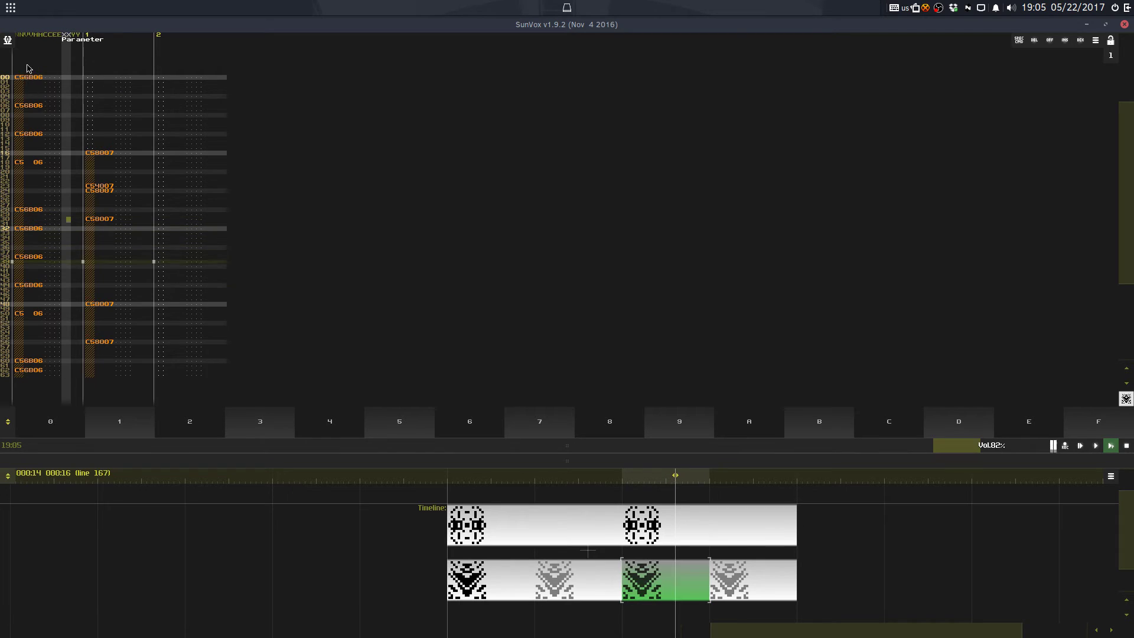
left_click_drag(27, 68, 116, 232)
left_click(101, 229)
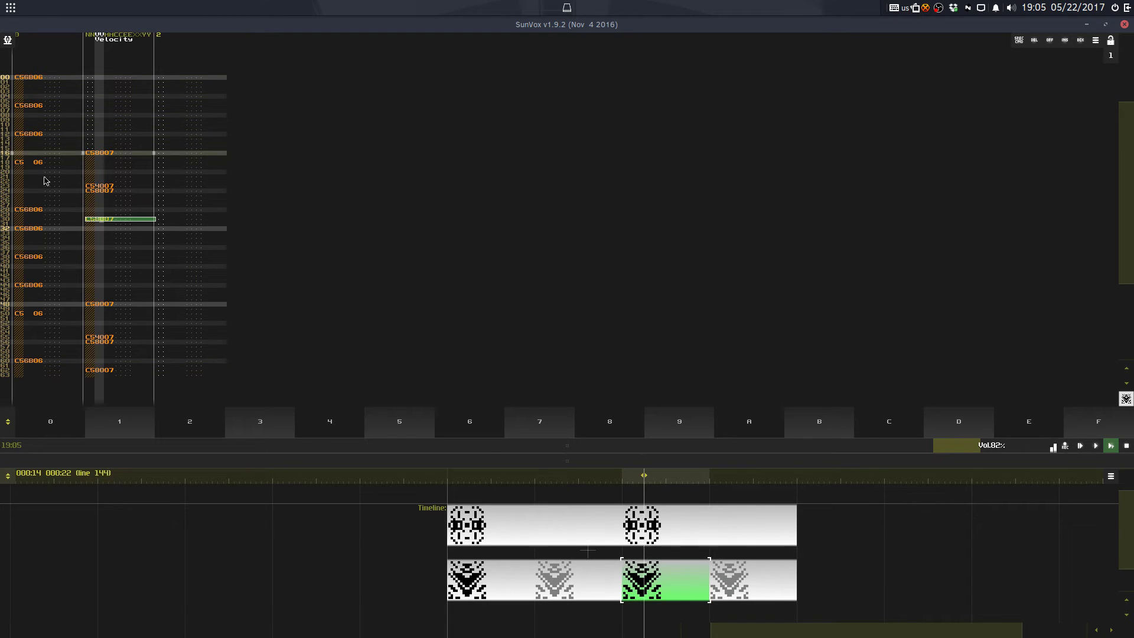
Step: Try removing the line 18 hit from drum track 0 and duplicating lines 0 to 31 onto lines 32 to 63, and undo both changes
left_click_drag(43, 164, 45, 218)
key("Delete")
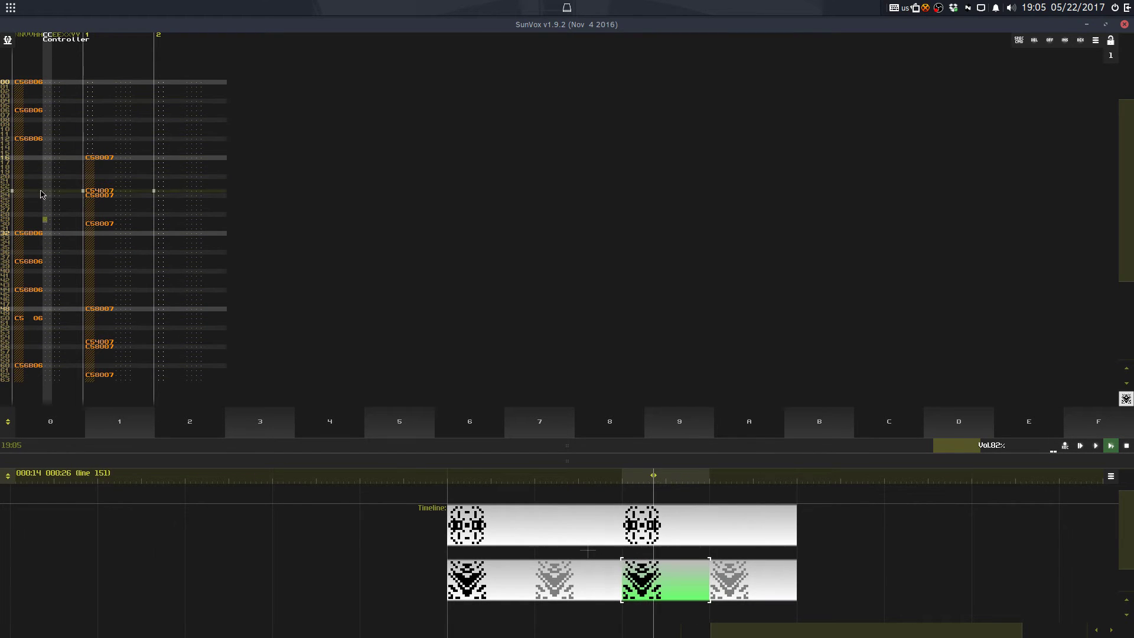
key("ctrl+z")
left_click_drag(36, 165, 40, 176)
key("Delete")
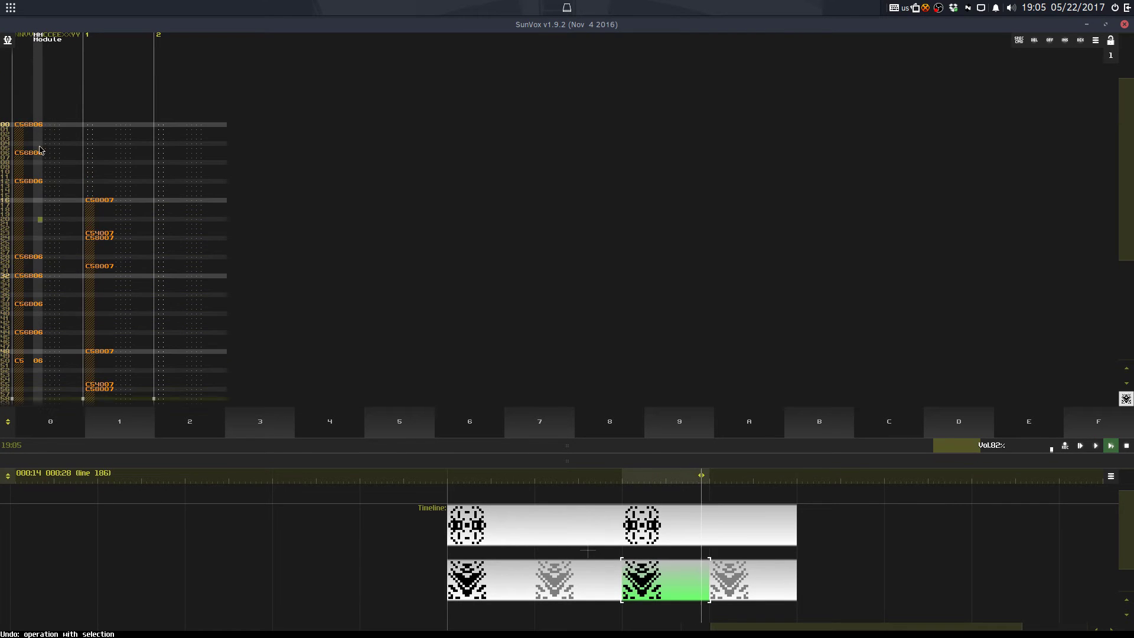
left_click_drag(18, 124, 111, 267)
left_click(114, 276)
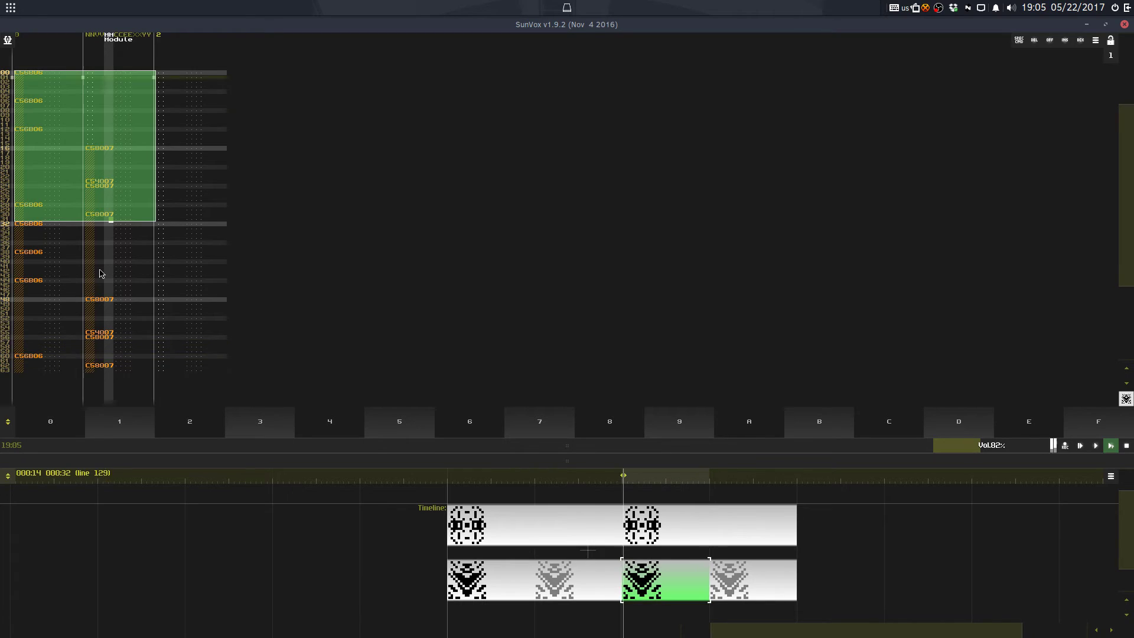
key("ctrl+z")
key("ctrl+z")
left_click(89, 273)
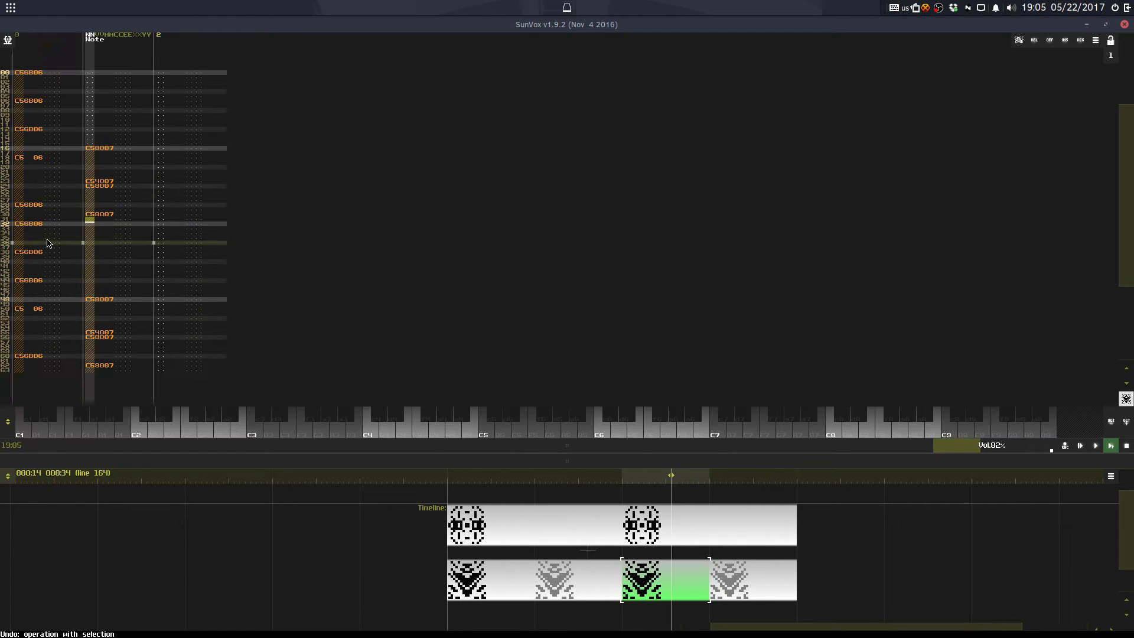
left_click(49, 242)
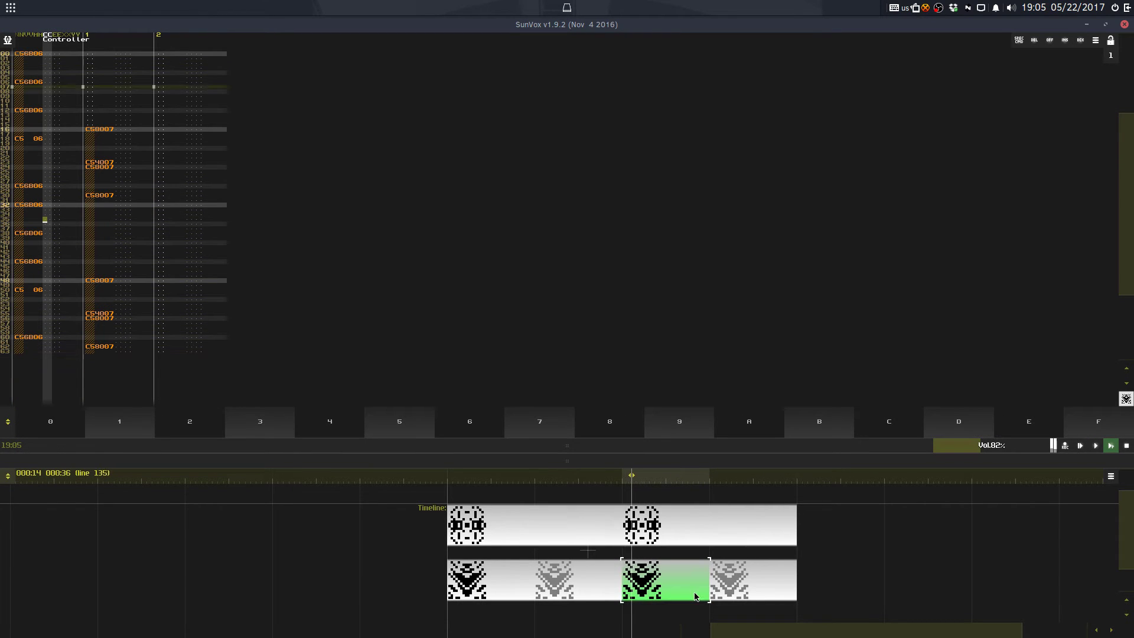
Step: Select the first melodic pattern in the timeline and save the project over StreaminLava.sunvox
left_click(608, 527)
key("ctrl+s")
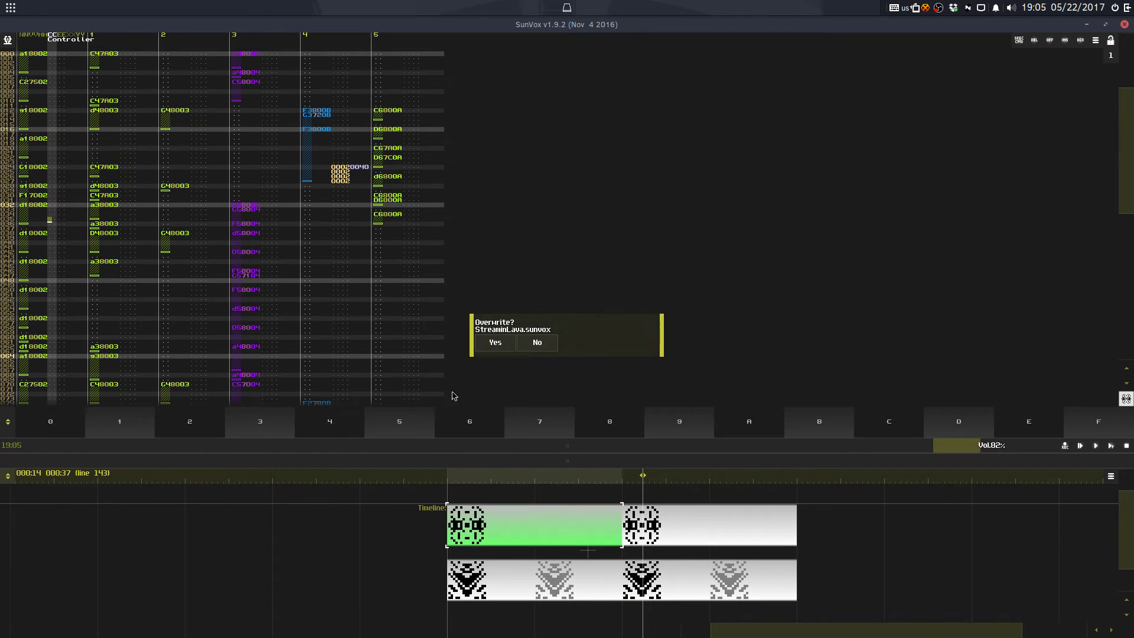
left_click(493, 347)
Step: Play the song from its beginning with the purple Analog generator in slot 04 soloed
key("space")
key("F9")
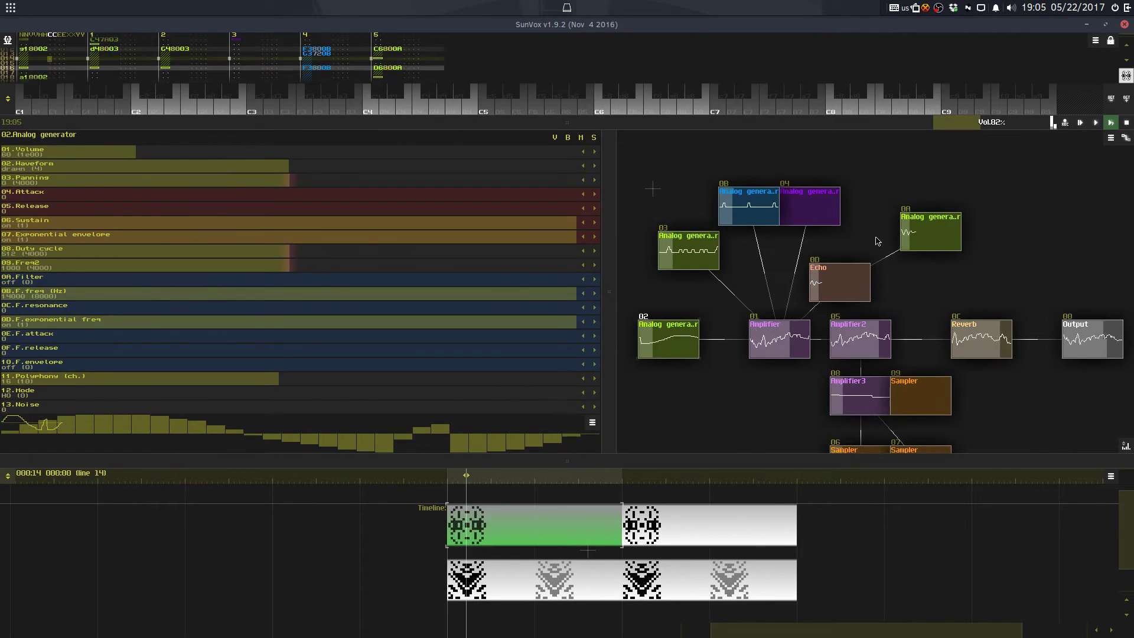
left_click(815, 208)
left_click(594, 138)
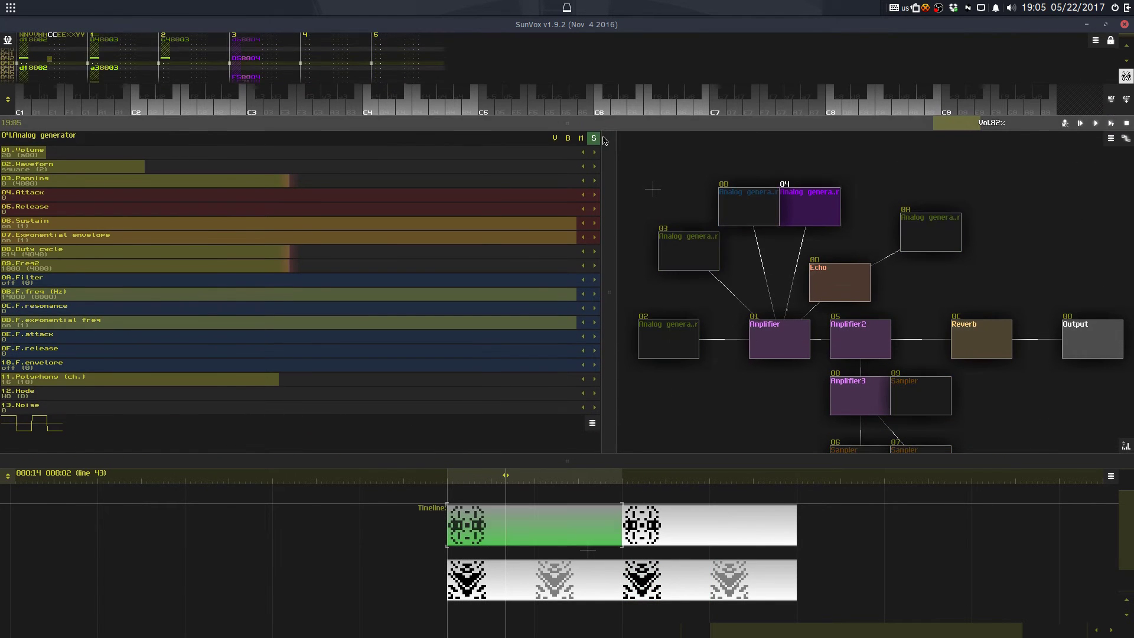
left_click_drag(603, 140, 524, 215)
Step: Save the project over the existing file and replace the Analog generator in slot 04 with an FM module
key("ctrl+s")
left_click(500, 347)
right_click(758, 302)
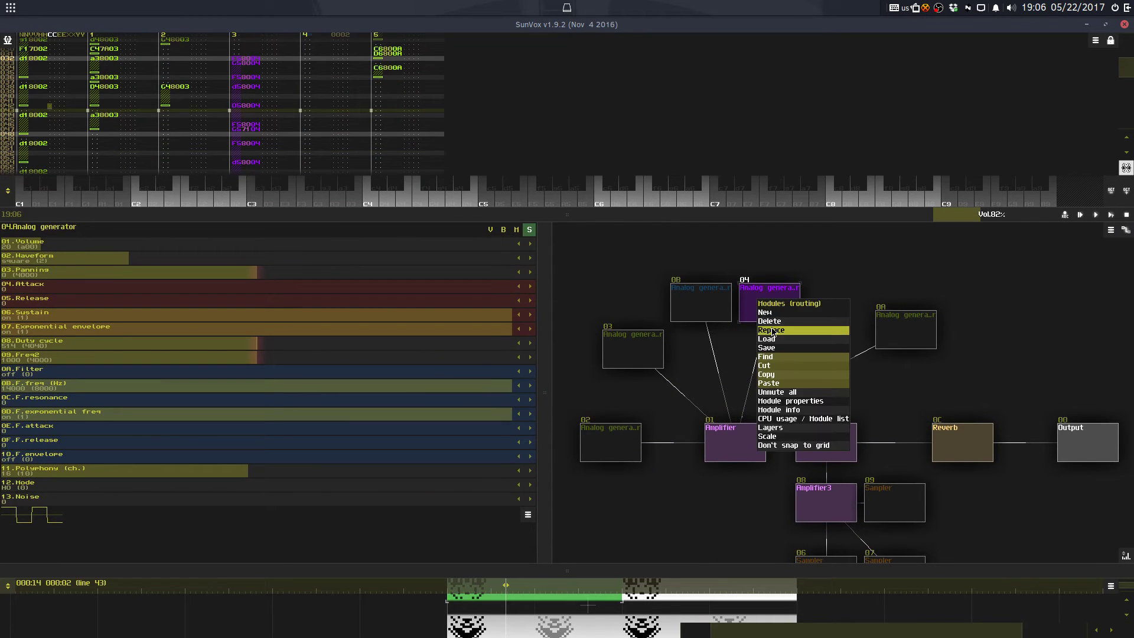
left_click(773, 332)
double_click(496, 189)
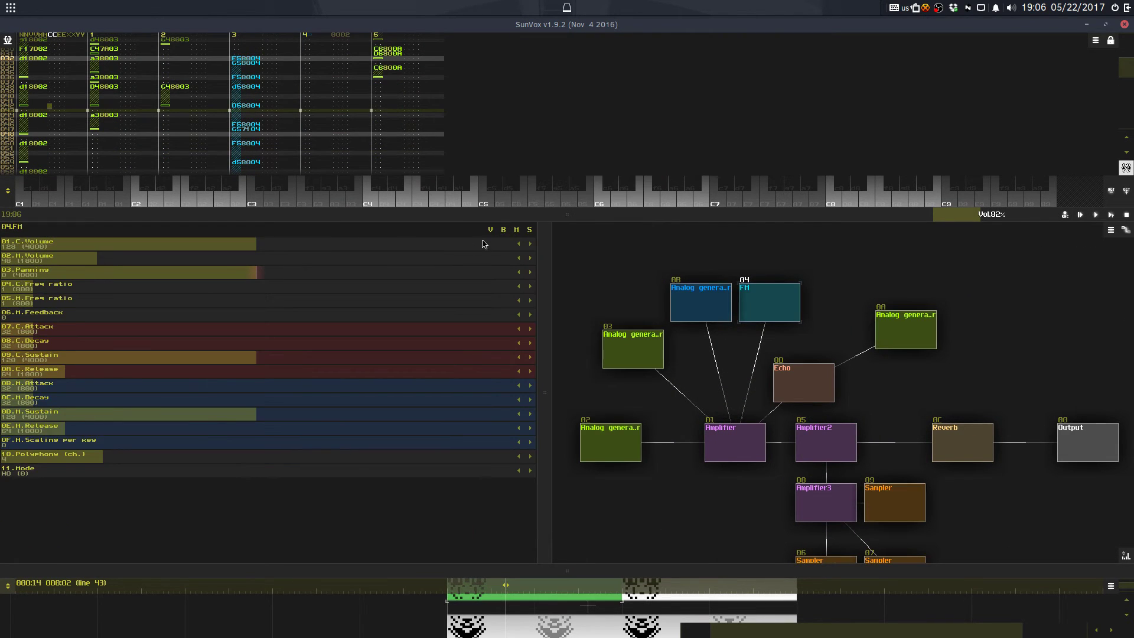
Step: Solo the FM module and set its C.Attack, C.Release, M.Attack and M.Release to 0
left_click(529, 229)
key("space")
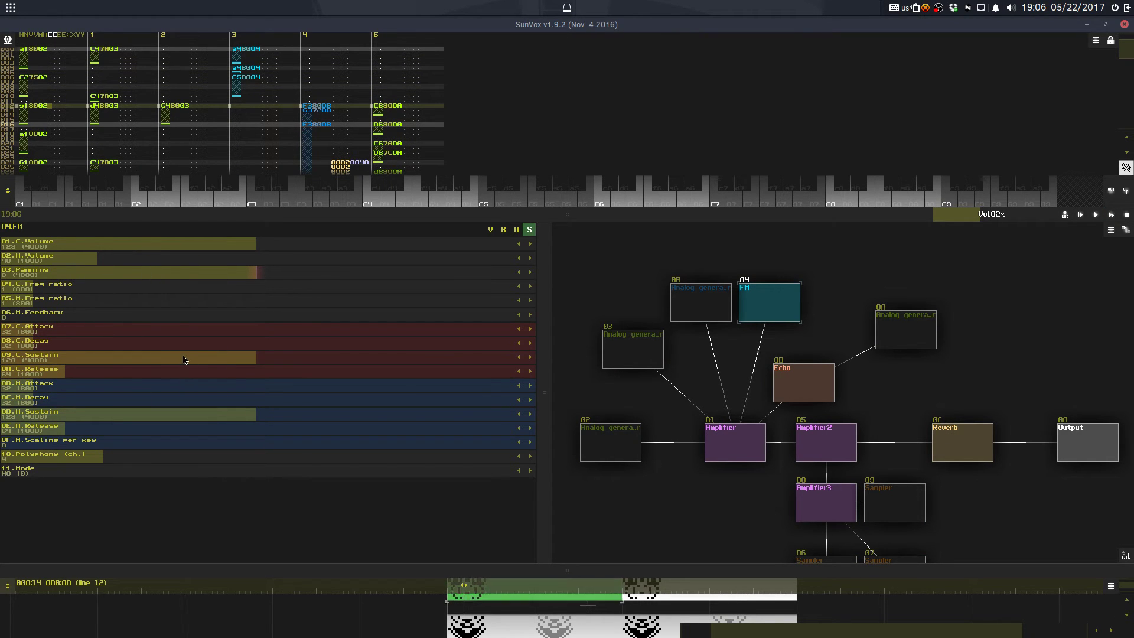
left_click_drag(62, 333, 6, 331)
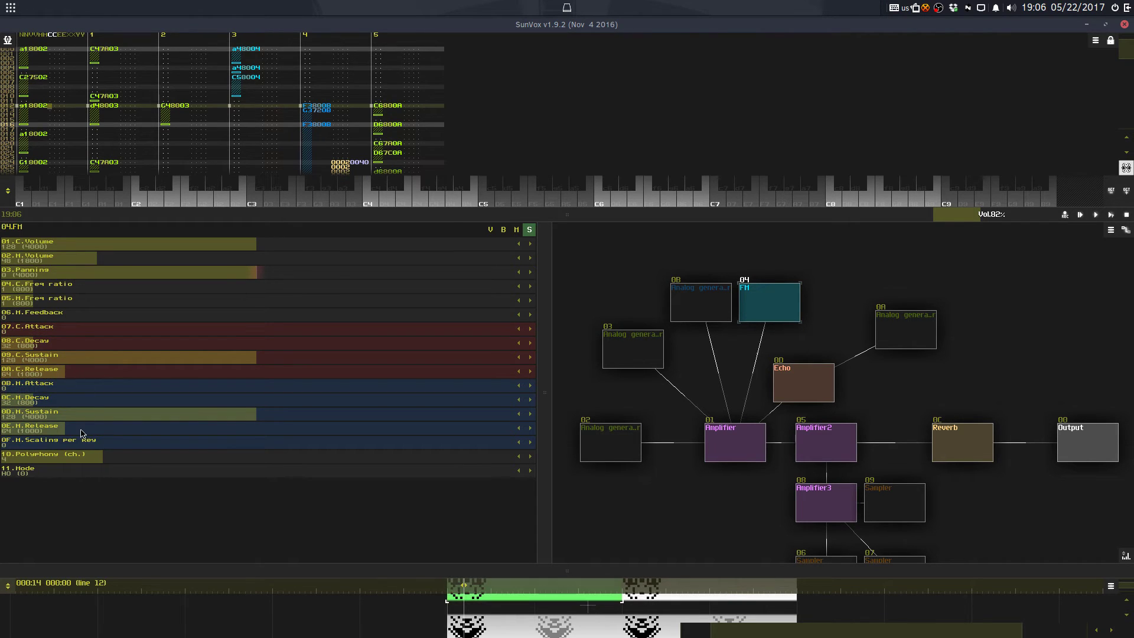
left_click(128, 376)
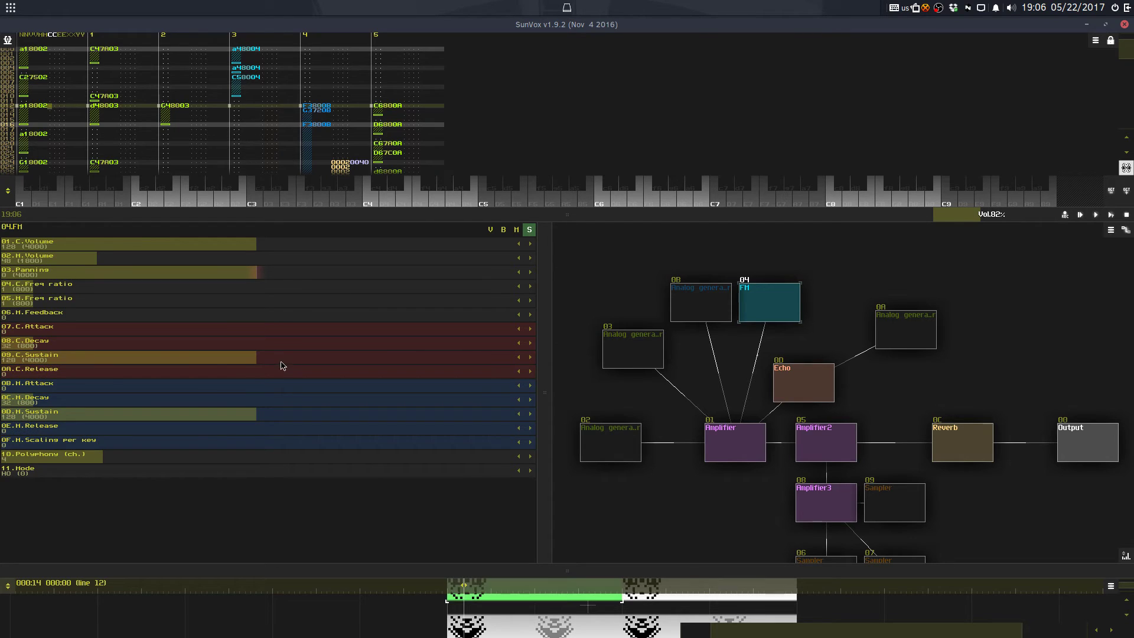
Step: Set the FM module's C.Volume to 47, C.Freq ratio to 4 and M.Freq ratio to 3
left_click_drag(157, 248, 53, 250)
left_click(70, 290)
scroll(73, 291, "up", 2)
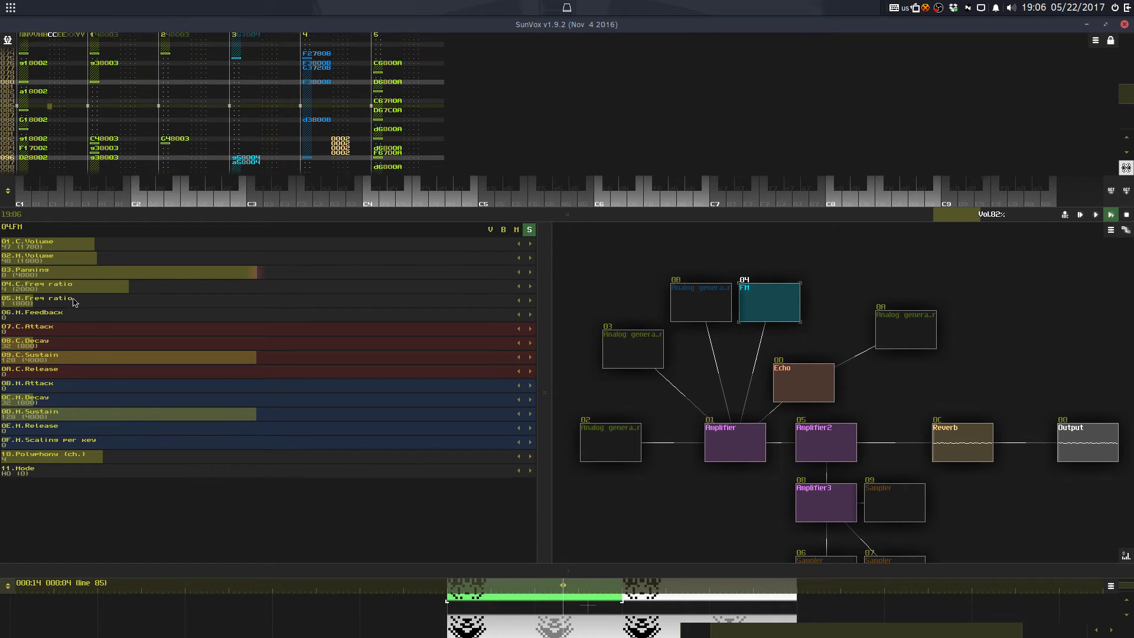
left_click_drag(75, 300, 114, 305)
left_click(115, 307)
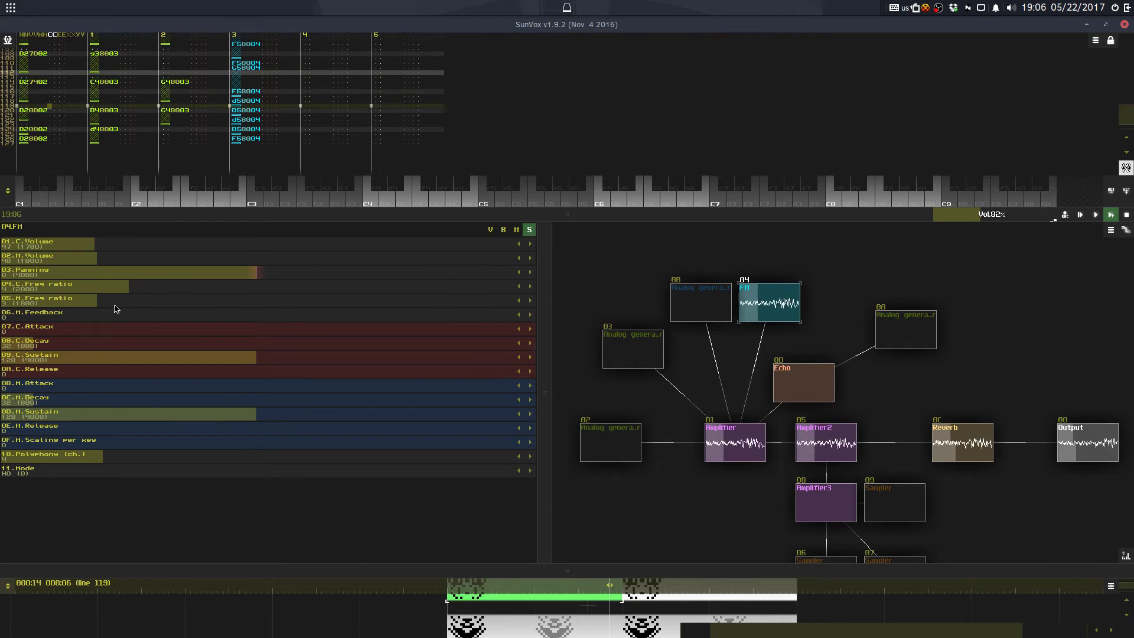
Step: Try entering 3s in the effect column of track 3 in the melodic pattern, and undo the entries
left_click_drag(296, 215, 300, 363)
key("space")
left_click(276, 118)
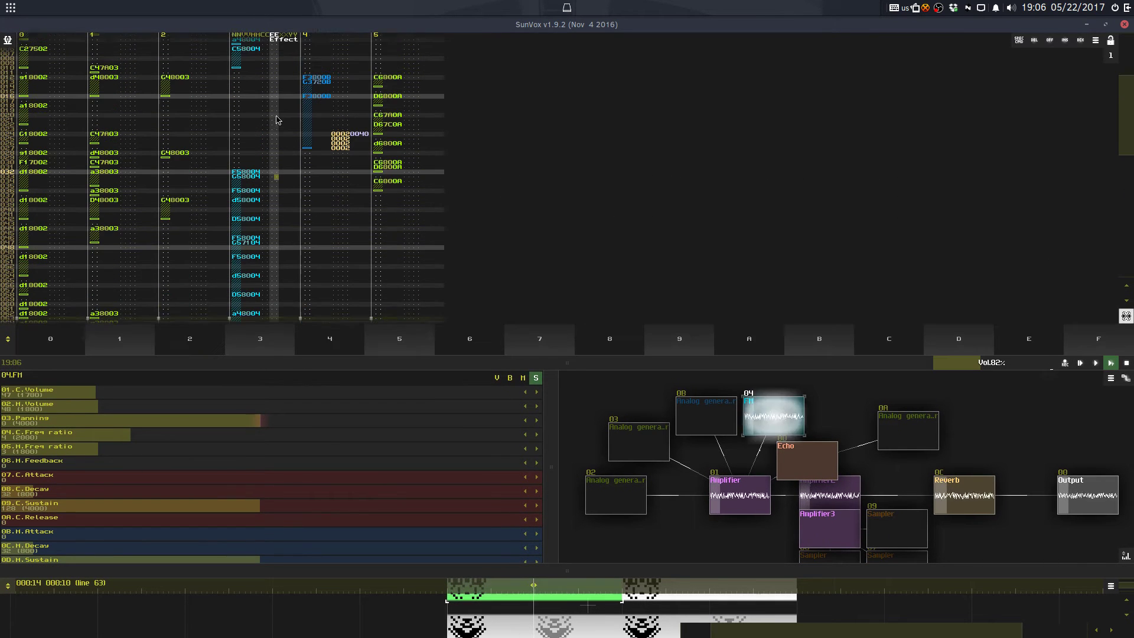
type("333")
left_click(291, 167)
key("ctrl+z")
key("ctrl+z")
key("ctrl+z")
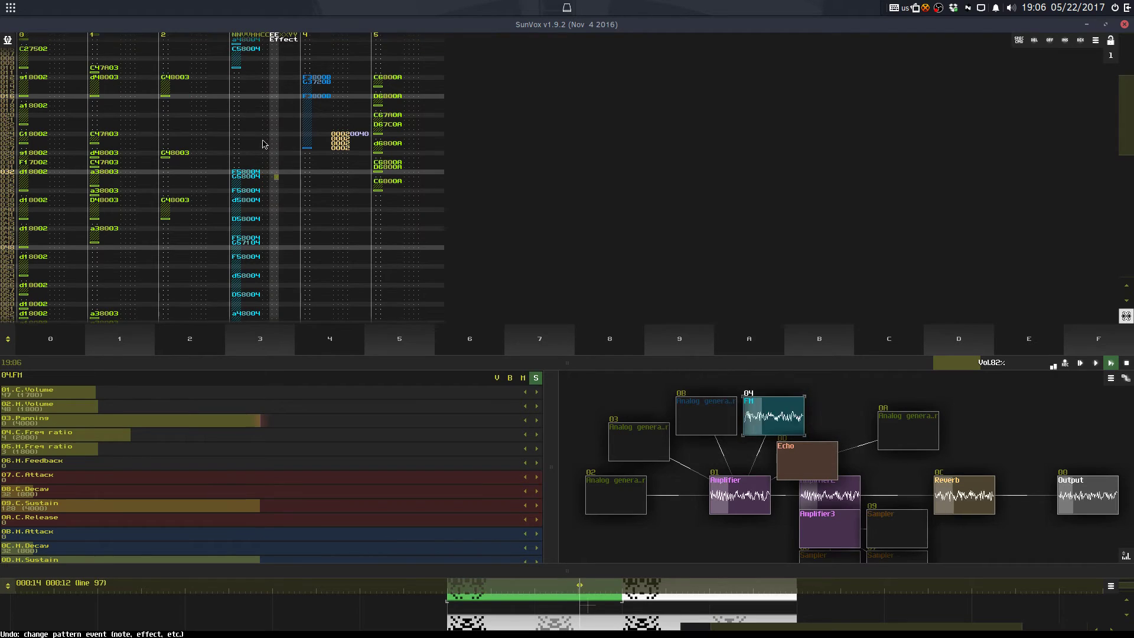
Step: Replace the FM module in slot 04 with a Glide module
key("space")
left_click_drag(568, 363, 495, 132)
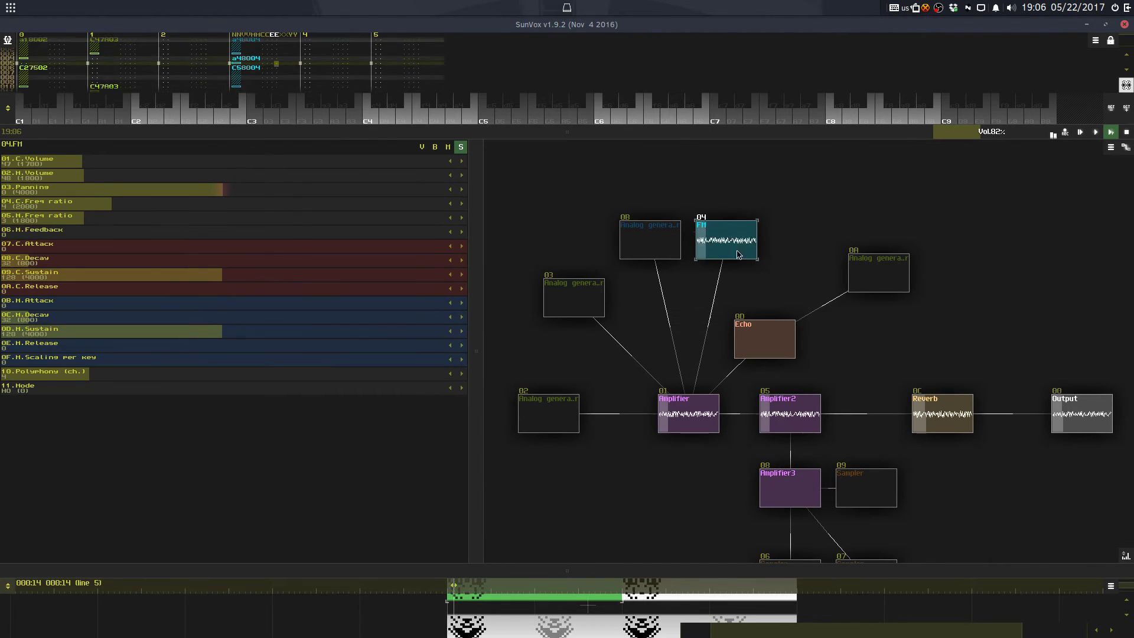
right_click(765, 289)
left_click(765, 275)
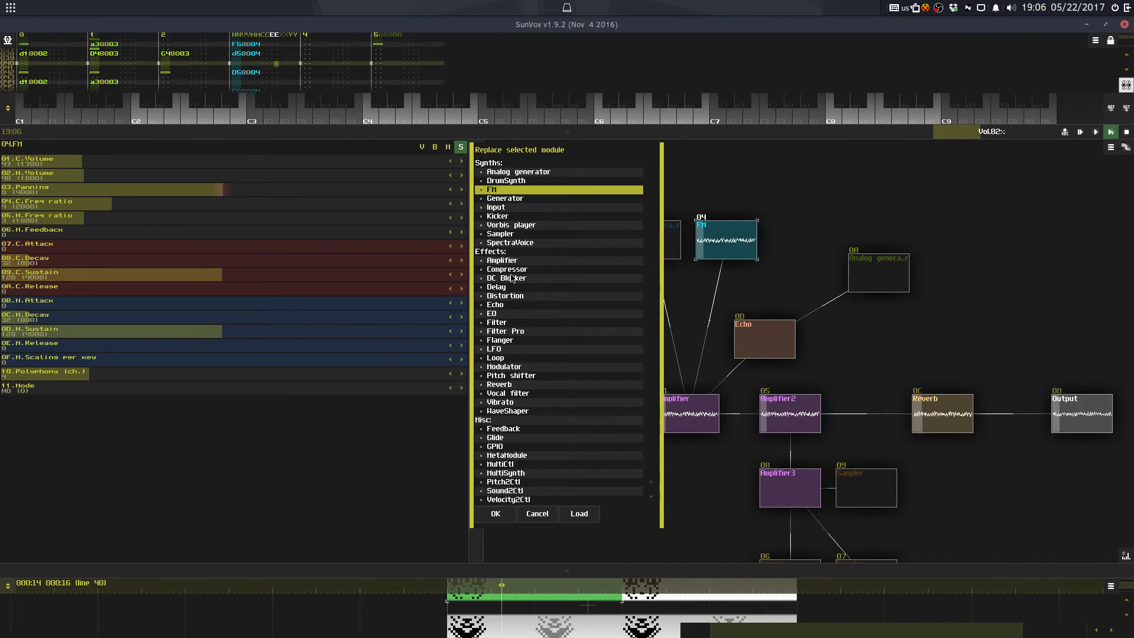
double_click(507, 439)
Step: Route the Glide module through a copy of the FM module into the Amplifier, with Glide placed directly above FM
left_click(726, 255)
left_click(714, 290)
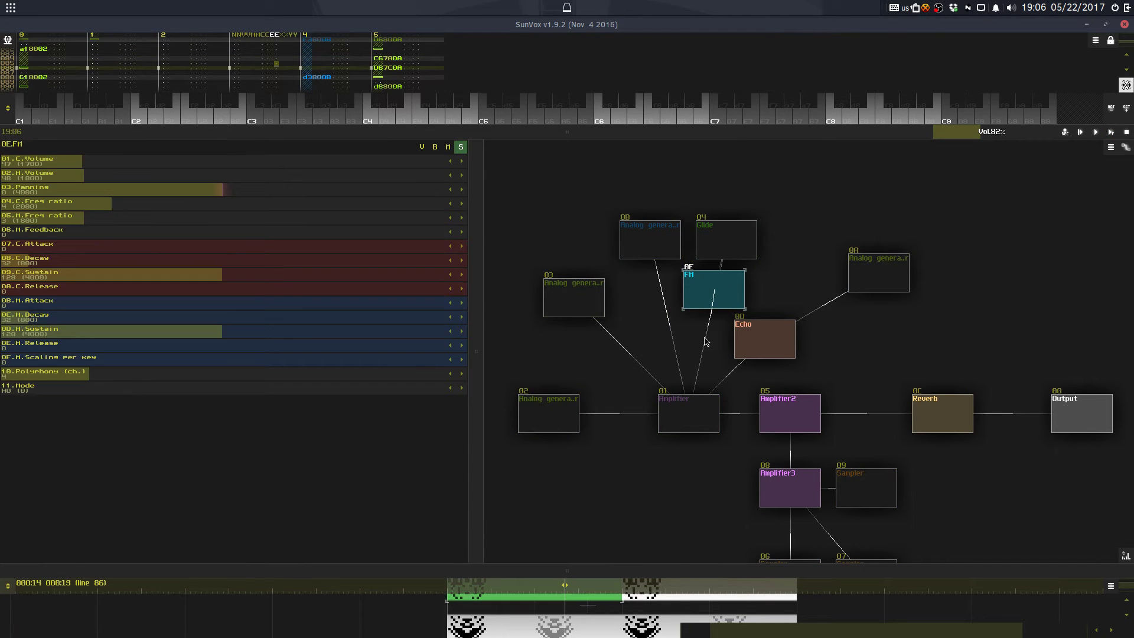
left_click(689, 410)
left_click_drag(726, 242, 740, 193)
left_click_drag(714, 273, 740, 264)
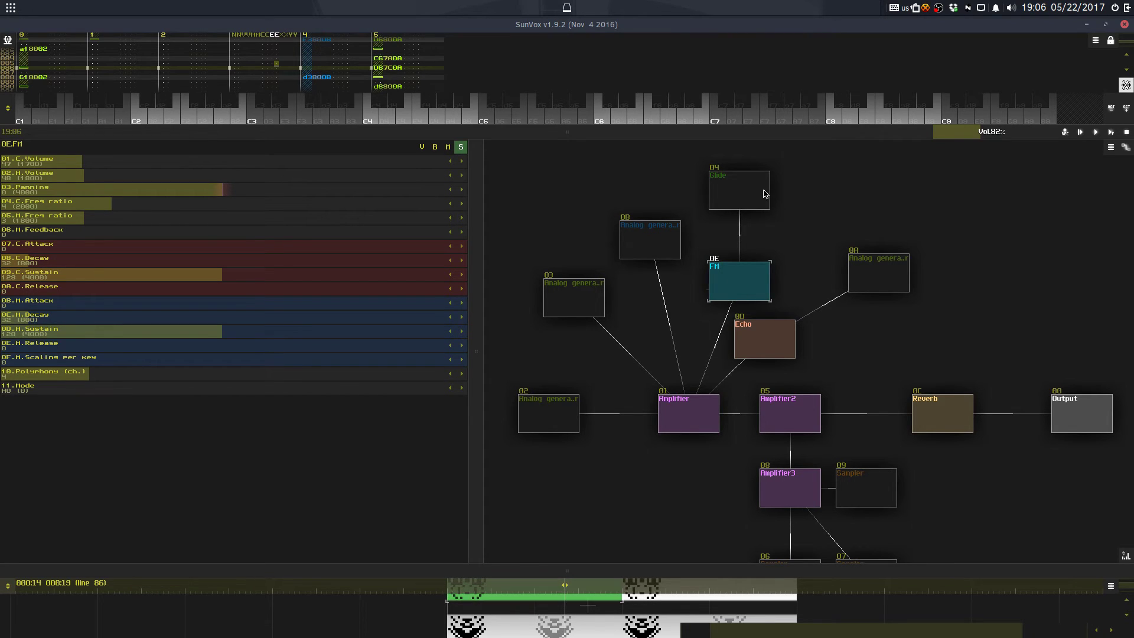
Step: Solo the Glide module and move the FM module closer beneath it
left_click(745, 199)
left_click(462, 148)
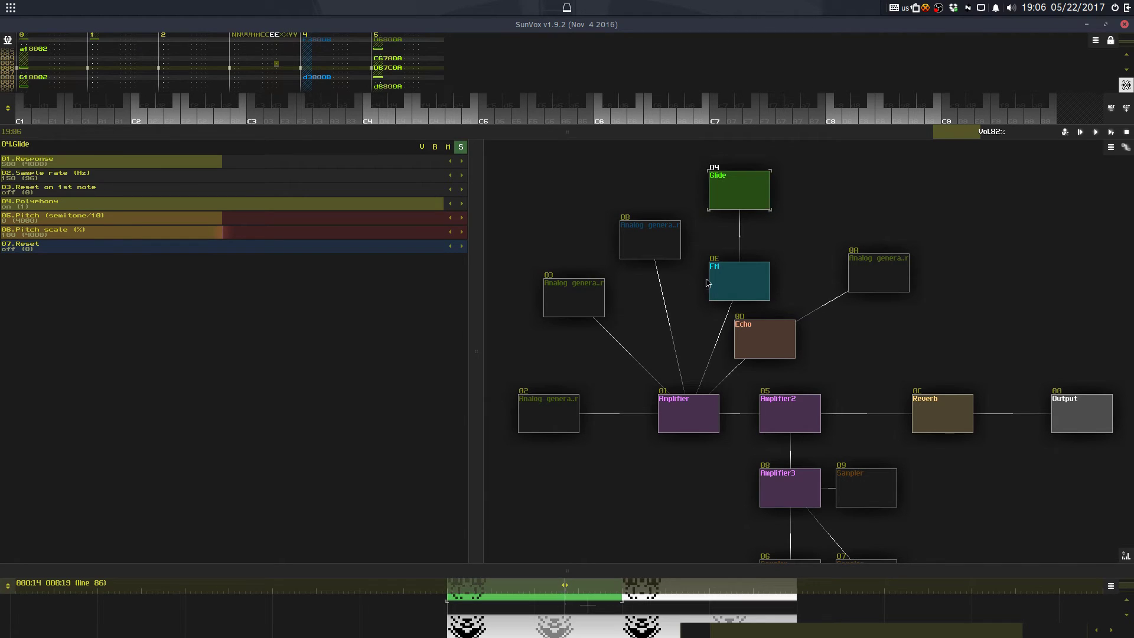
left_click_drag(724, 284, 724, 267)
left_click(725, 195)
Step: Play the song and turn off the Glide module's Polyphony
left_click_drag(727, 133, 745, 271)
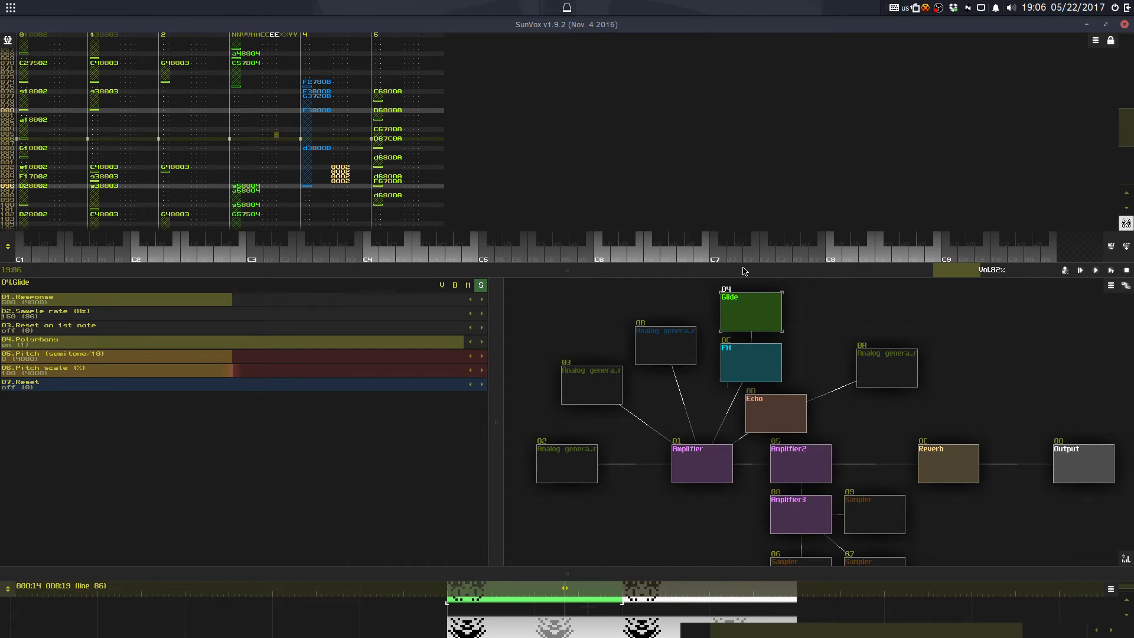
left_click_drag(712, 573, 718, 614)
key("space")
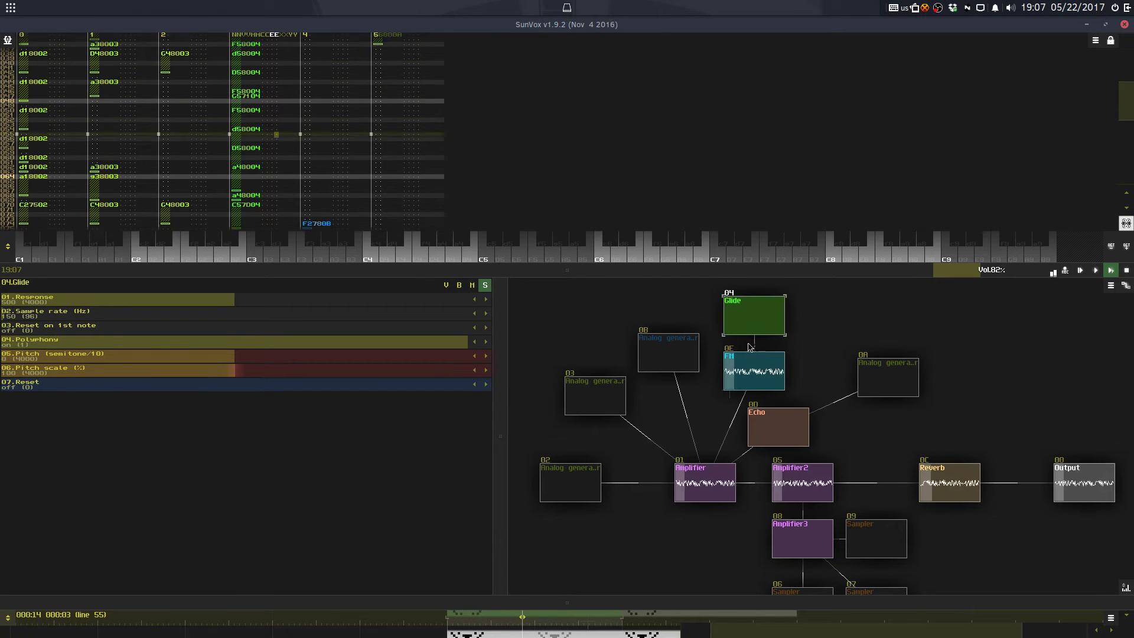
left_click(753, 371)
left_click(735, 319)
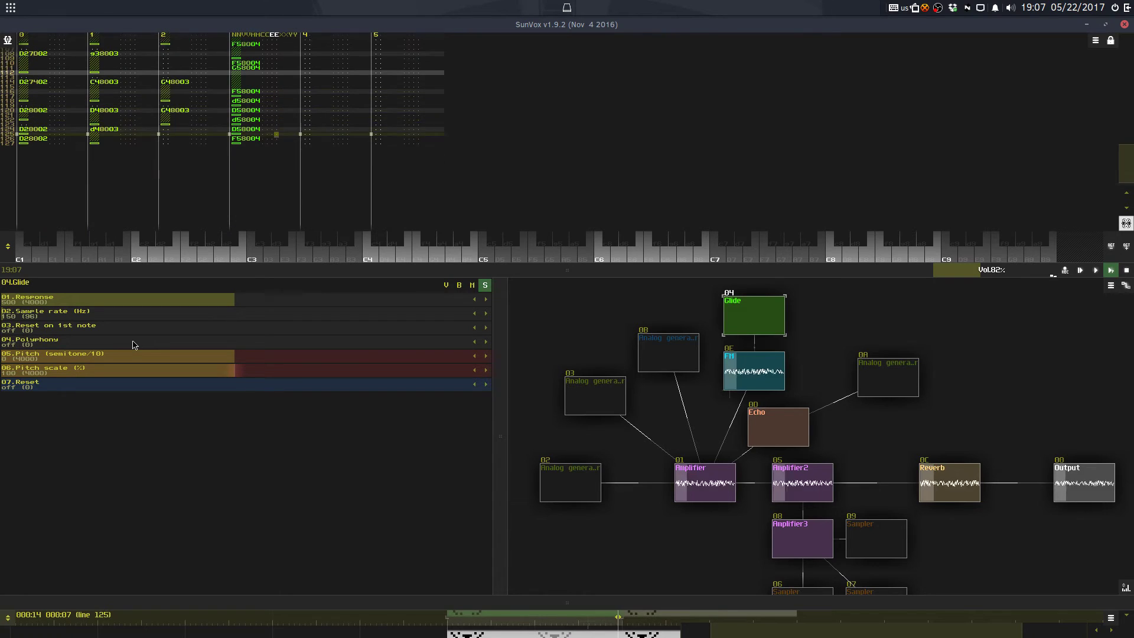
Step: Enlarge the pattern editor and move the F5 note at line 32 from track 3 to track 4
left_click_drag(419, 271, 420, 502)
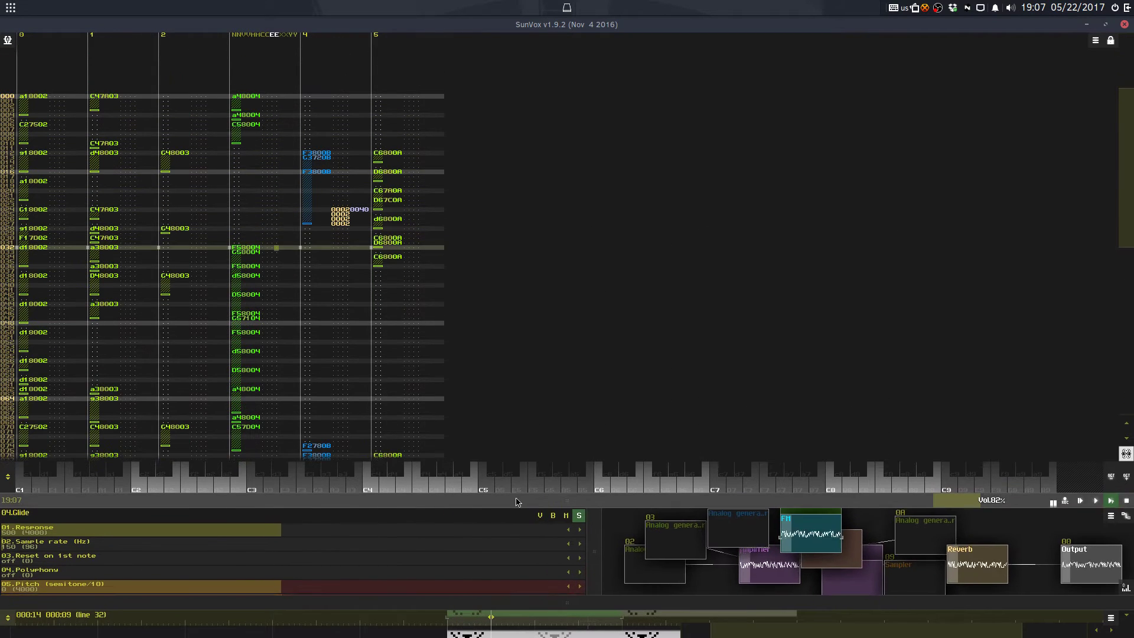
left_click(319, 252)
key("r")
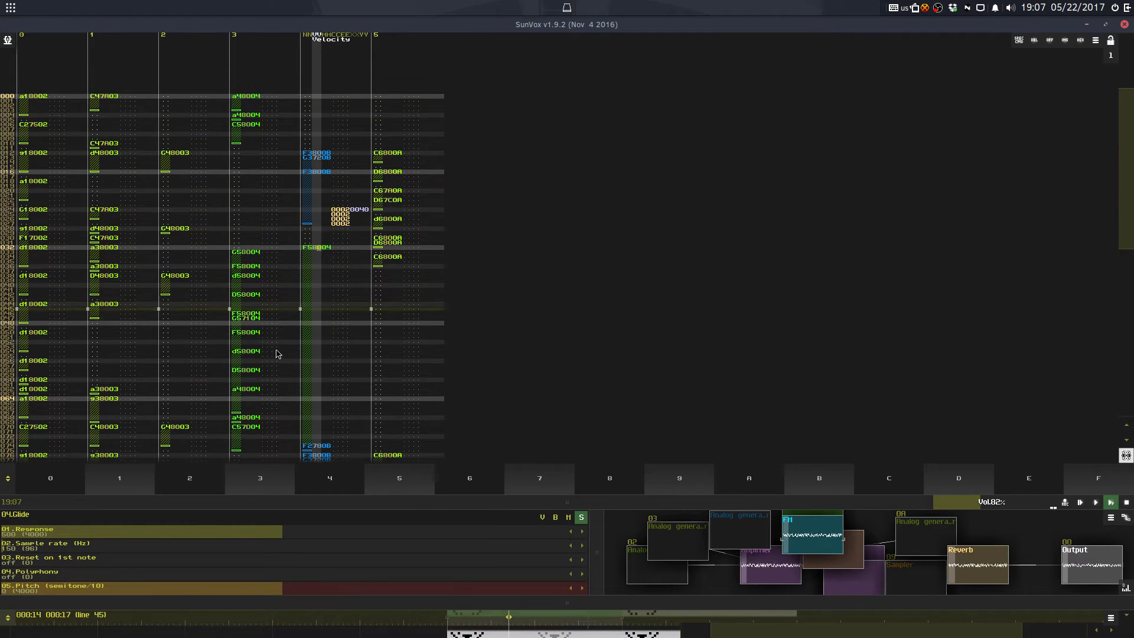
Step: Add a note-off at line 45 in track 4 and move the F5 note at line 46 from track 3 to track 4
left_click_drag(286, 309, 285, 314)
scroll(304, 268, "down", 3)
left_click(310, 247)
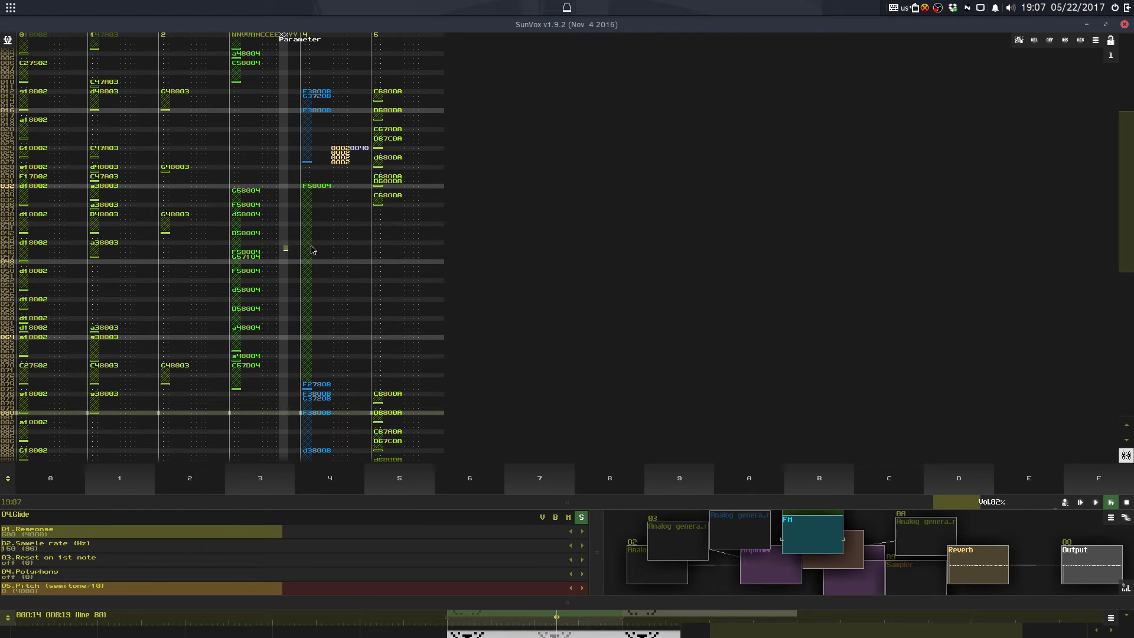
key("Caps_Lock")
left_click(280, 250)
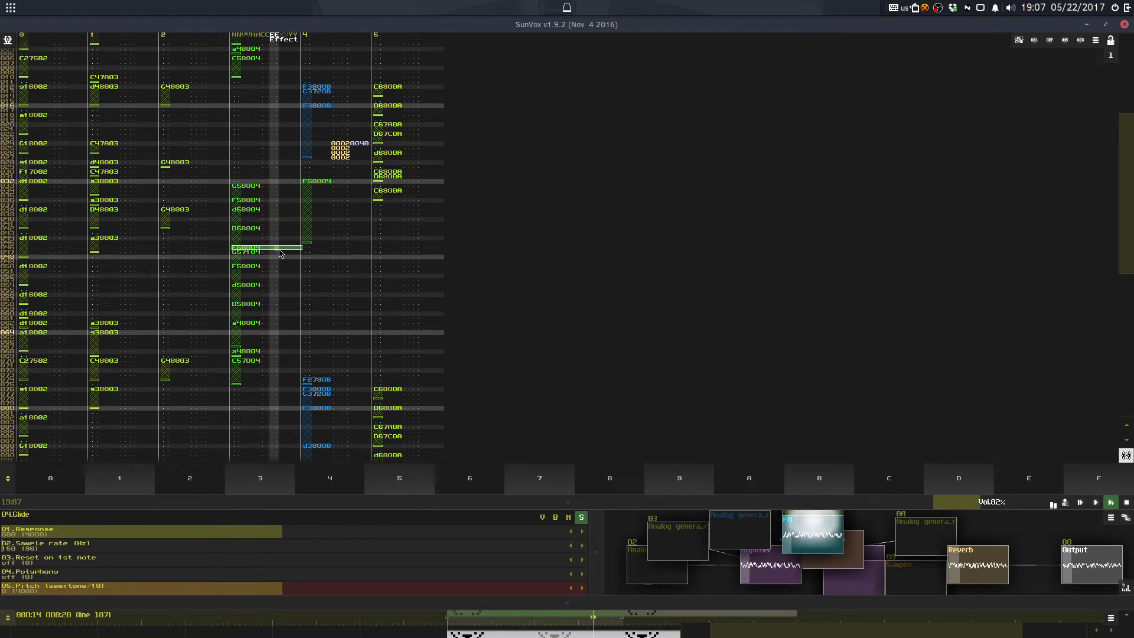
left_click(314, 247)
key("r")
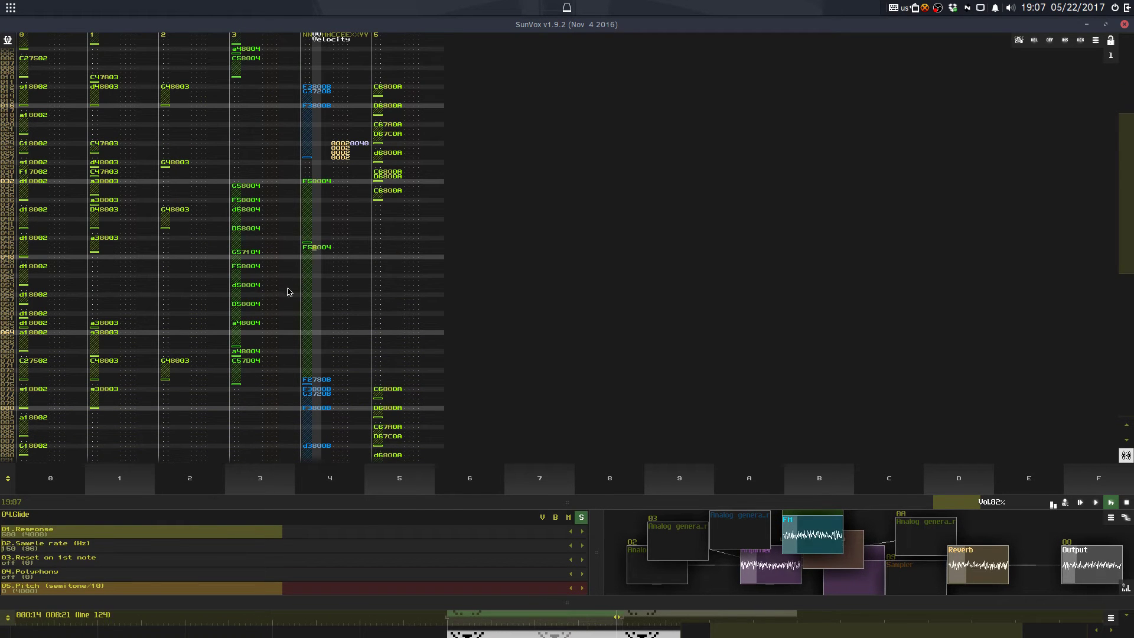
Step: Add note-offs at line 67 in track 4 and at line 45 in track 3
left_click(306, 351)
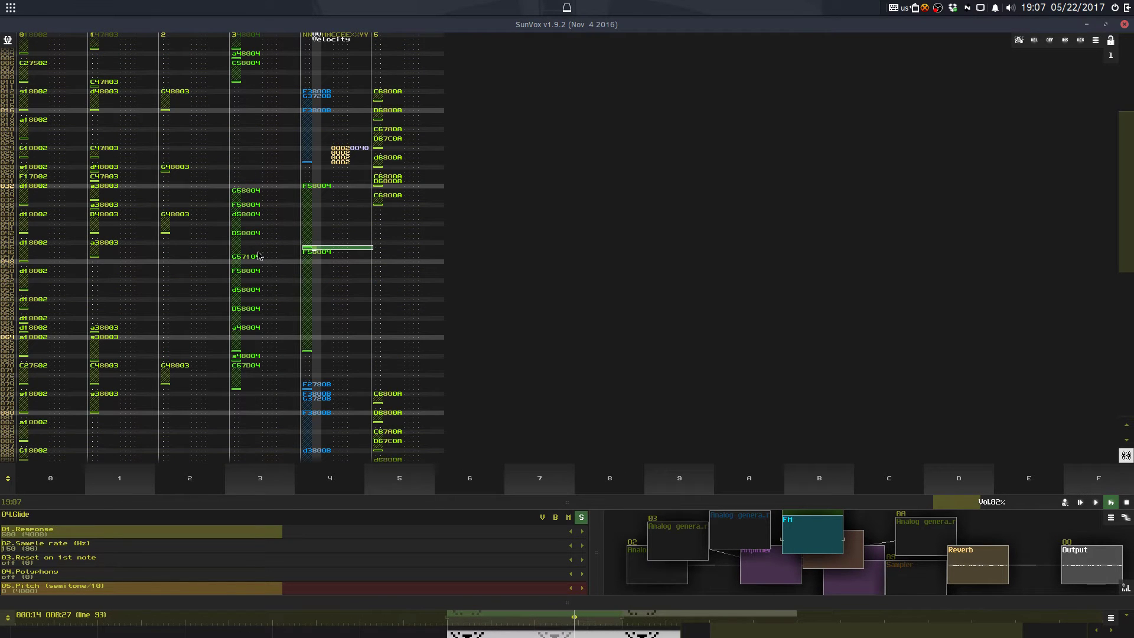
left_click(269, 248)
left_click(275, 249)
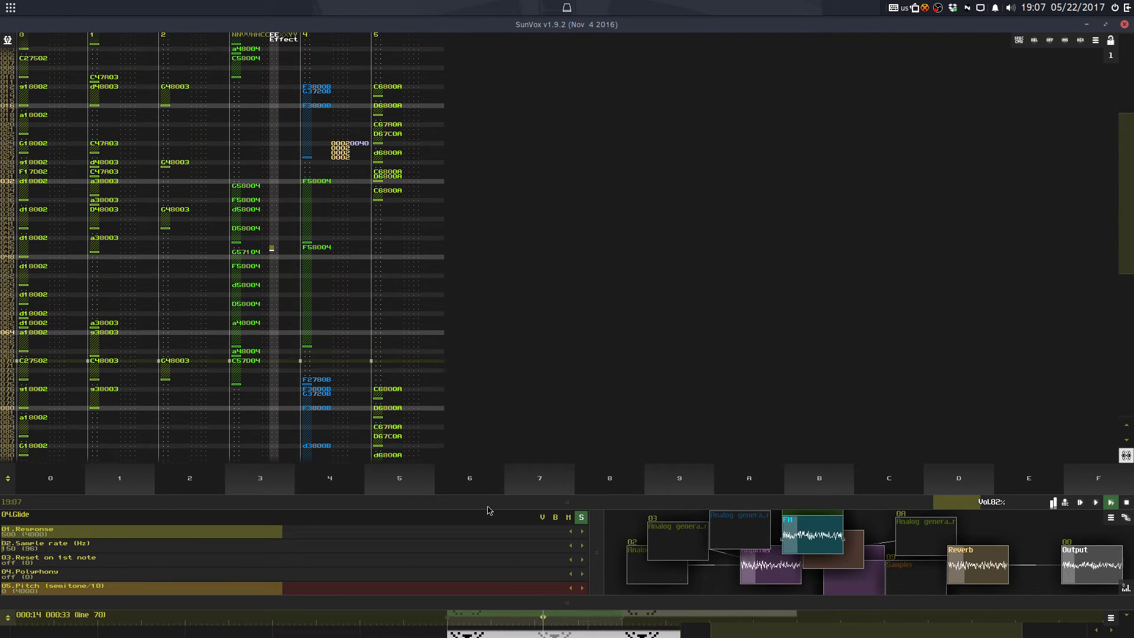
Step: Enlarge the module area and set the Glide module's Response to 212
left_click_drag(488, 510, 547, 177)
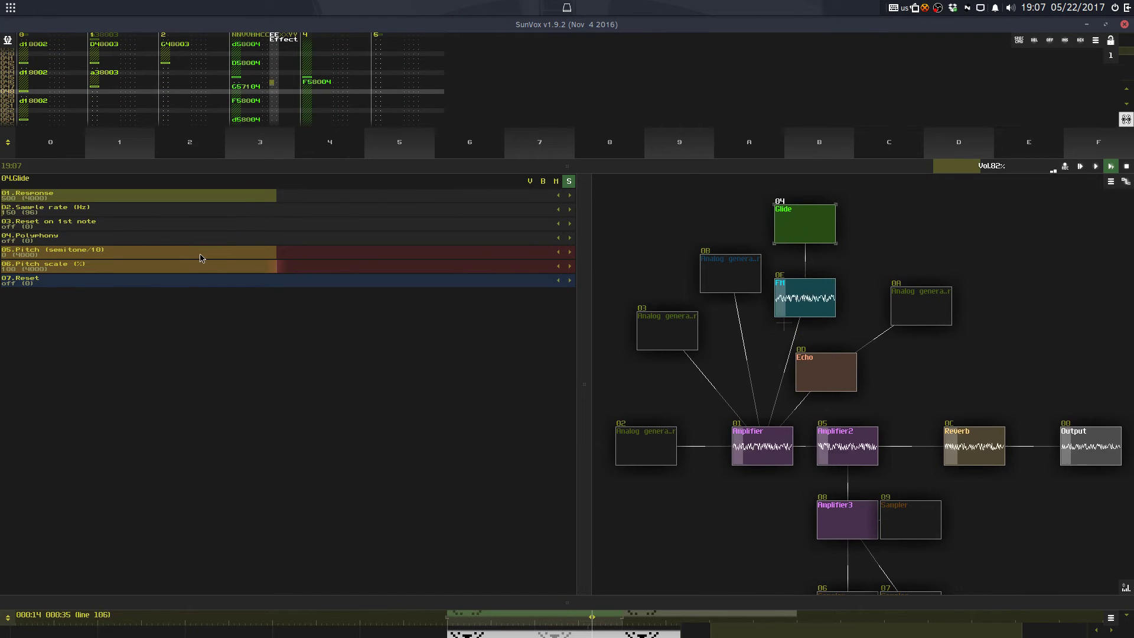
left_click_drag(218, 197, 97, 202)
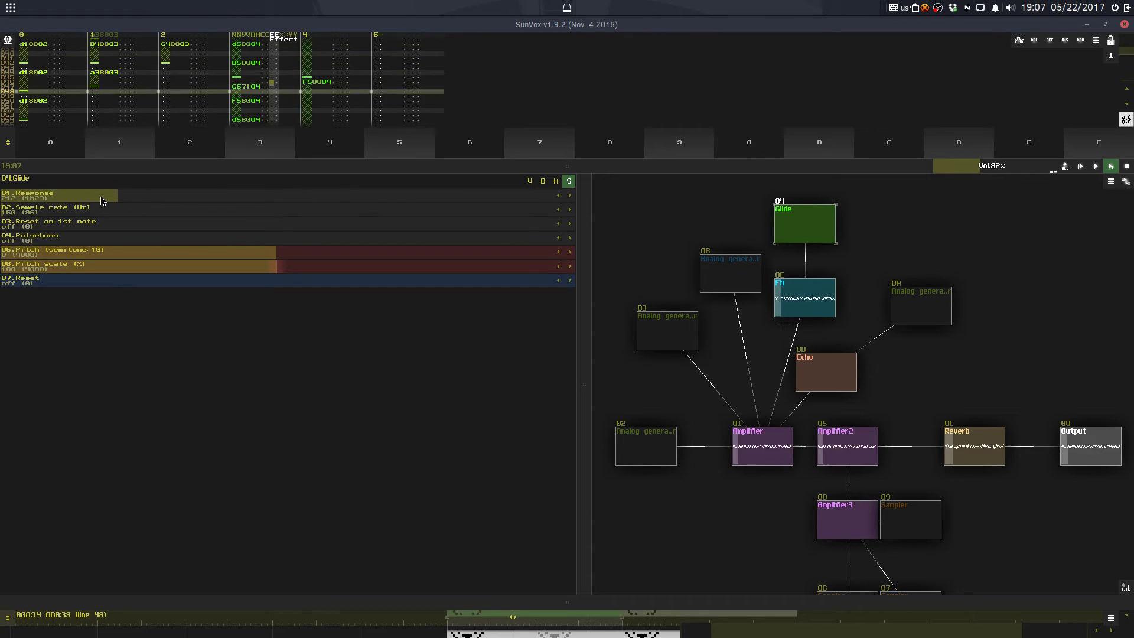
Step: Set the FM module's M.Freq ratio to 1, M.Feedback to 17, and both C.Decay and M.Decay to 0
left_click(777, 289)
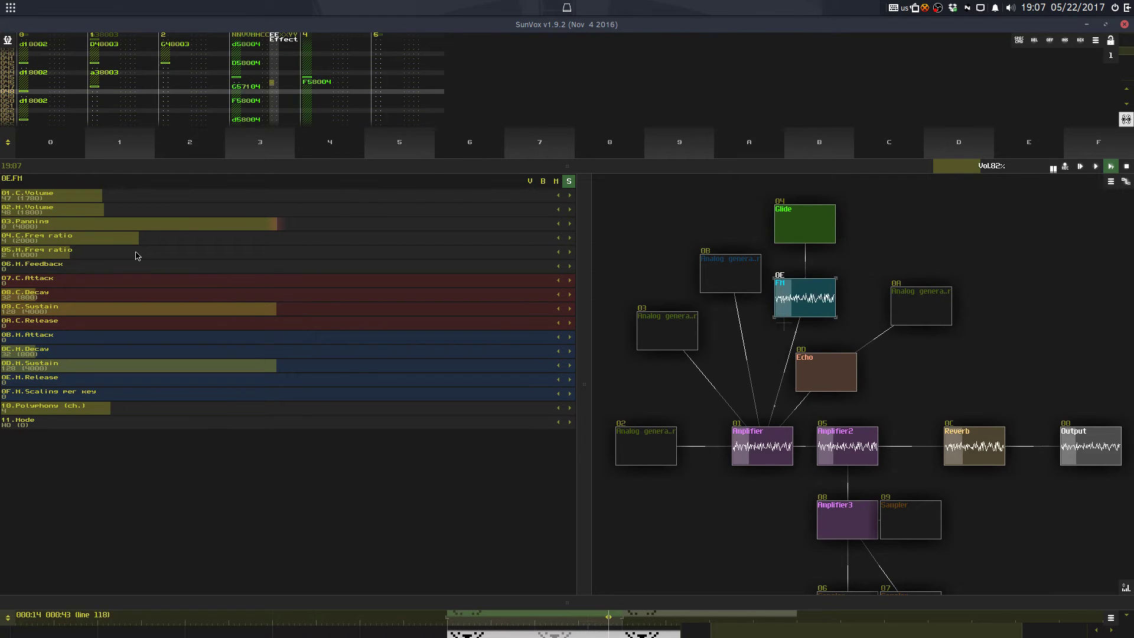
left_click_drag(125, 269, 9, 295)
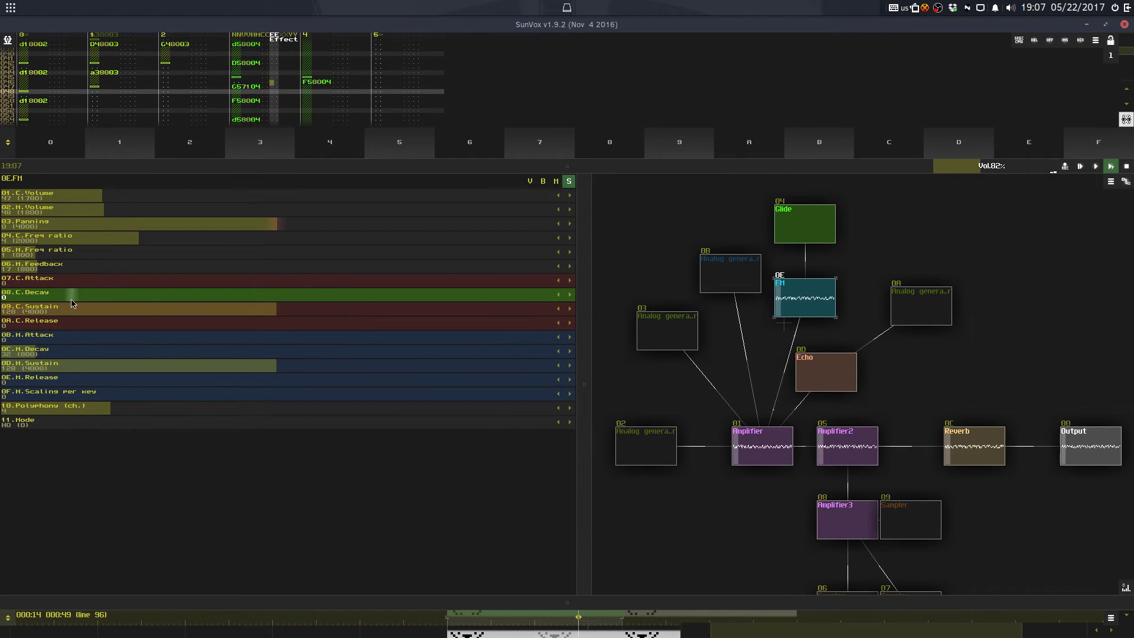
left_click_drag(45, 348, 3, 366)
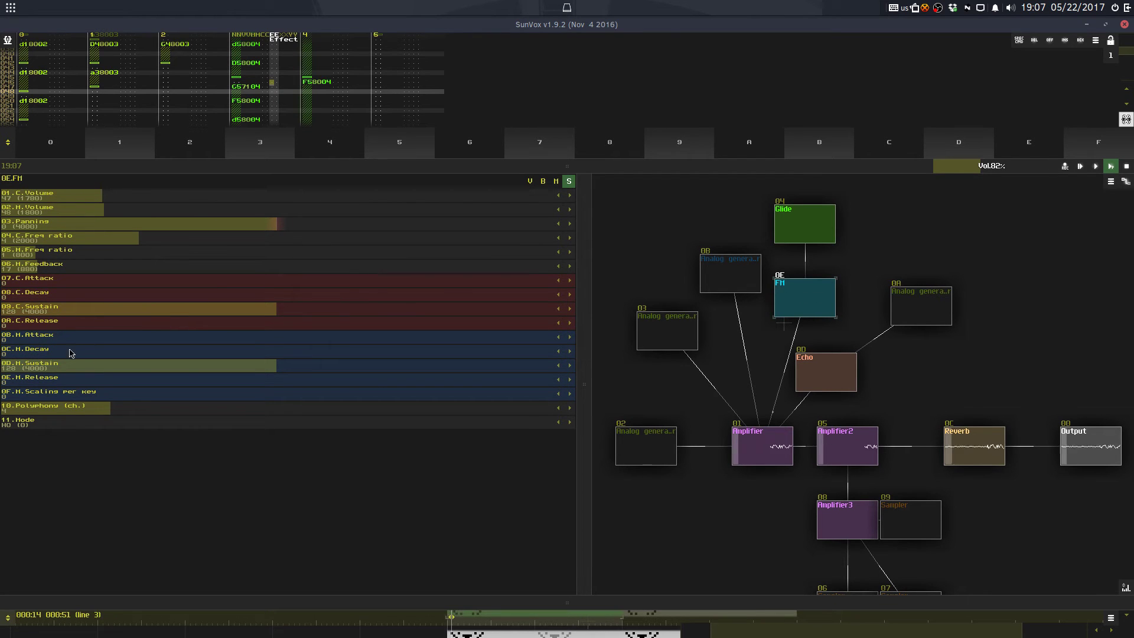
Step: Set the FM module's M.Attack to 31, C.Freq ratio to 2 and M.Freq ratio to 0
left_click_drag(69, 342, 182, 357)
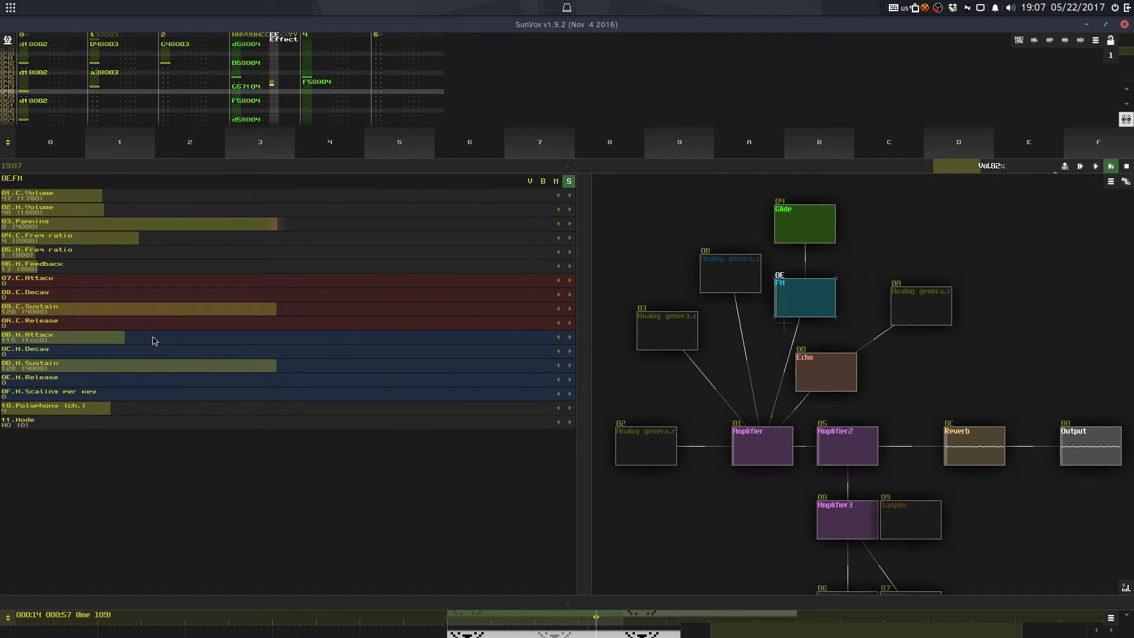
left_click_drag(153, 340, 71, 336)
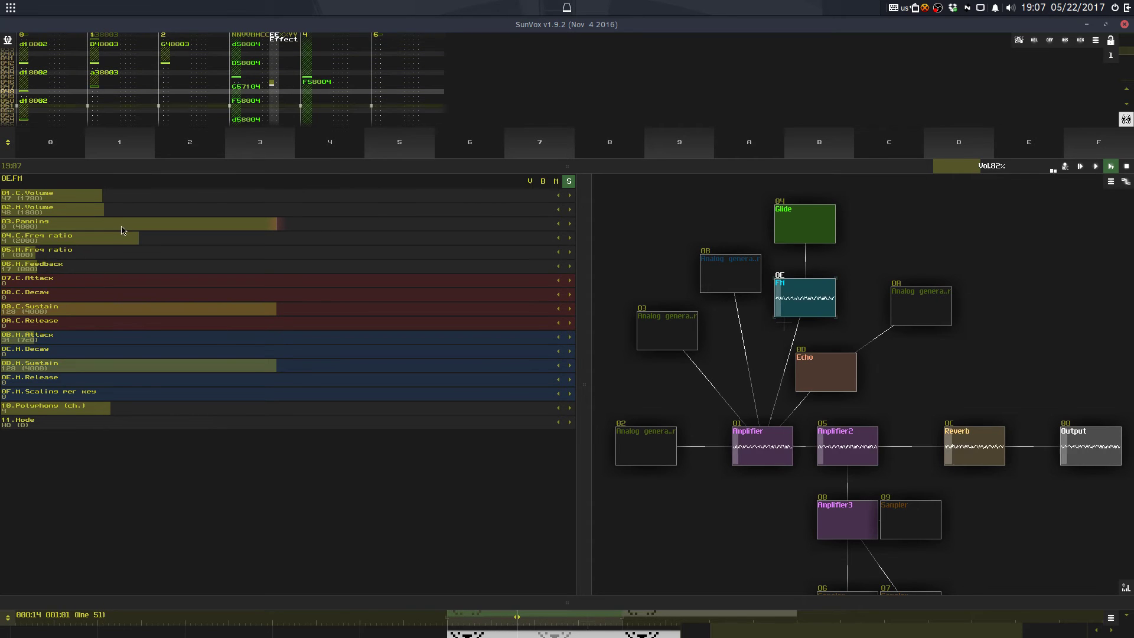
left_click_drag(222, 167, 154, 212)
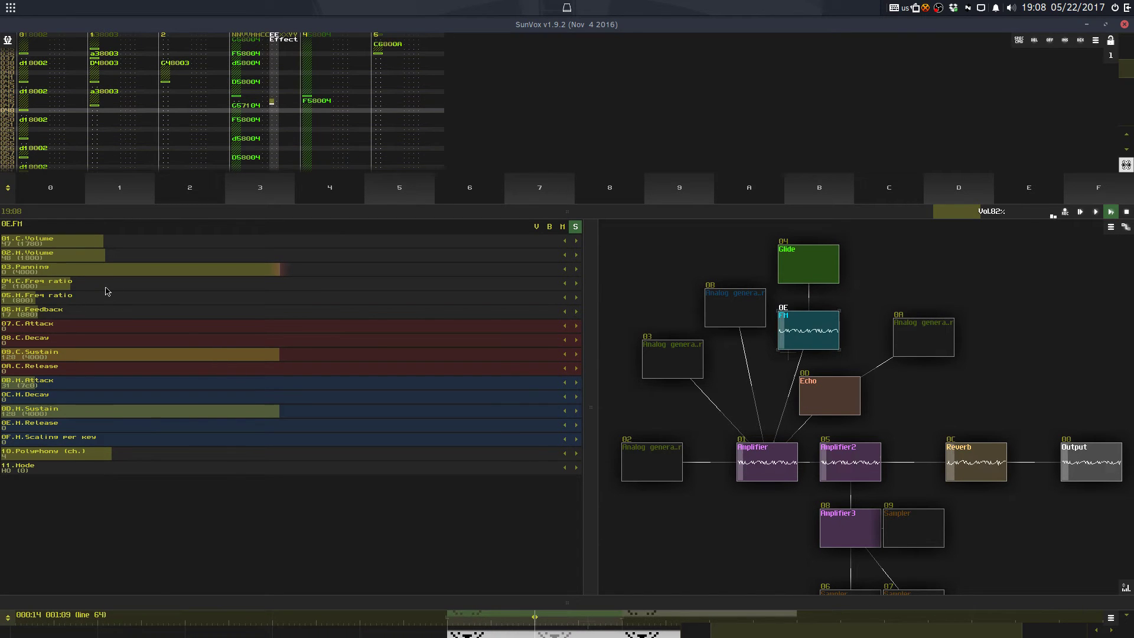
scroll(106, 299, "down", 1)
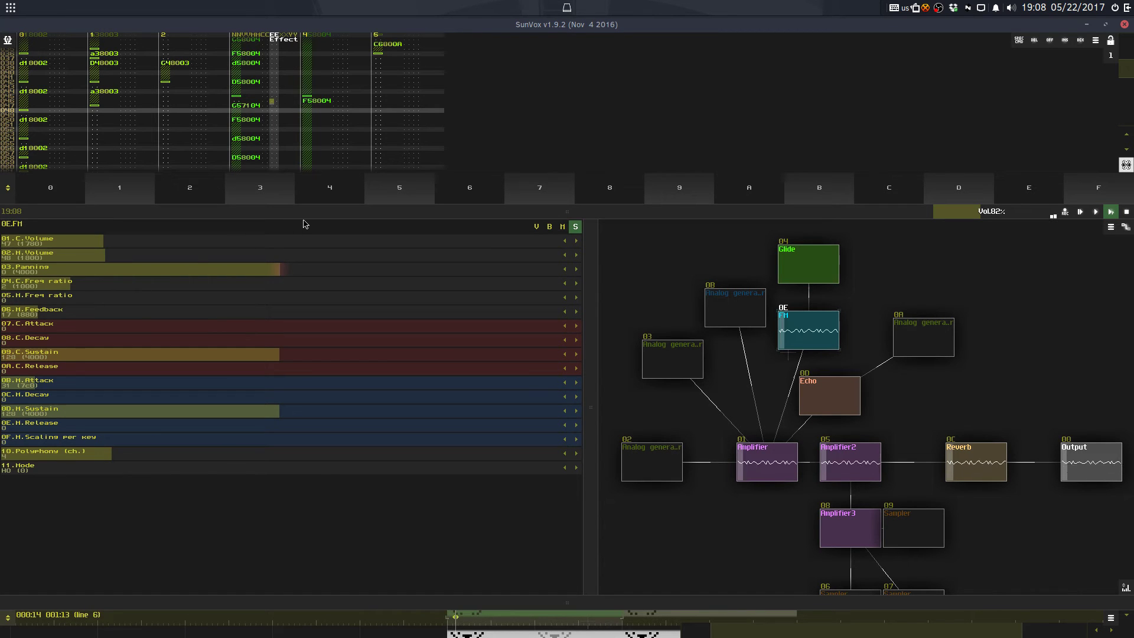
Step: Enlarge the pattern editor and set the FM module's C.Freq ratio to 1 and M.Feedback to 37
left_click_drag(322, 212, 326, 268)
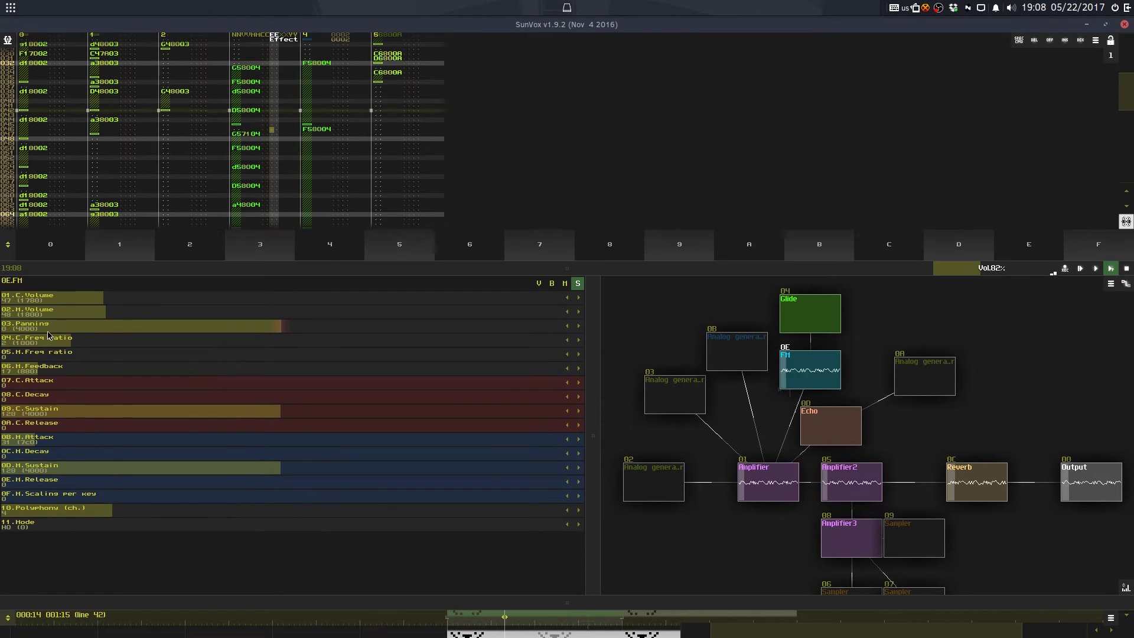
scroll(71, 339, "down", 1)
left_click_drag(218, 271, 218, 284)
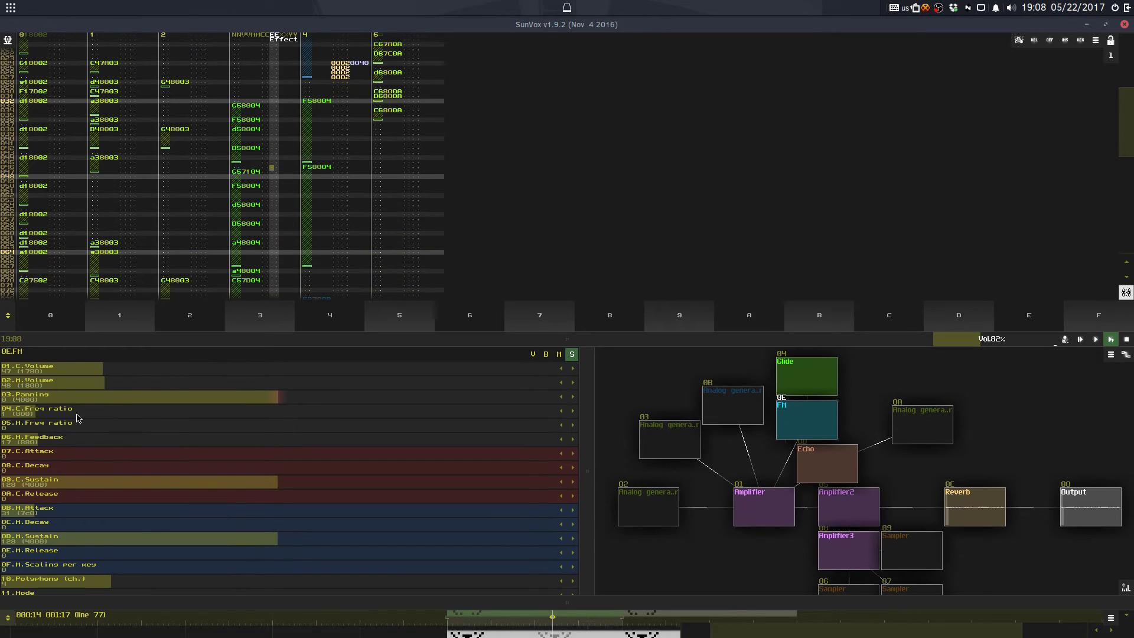
left_click_drag(67, 439, 92, 415)
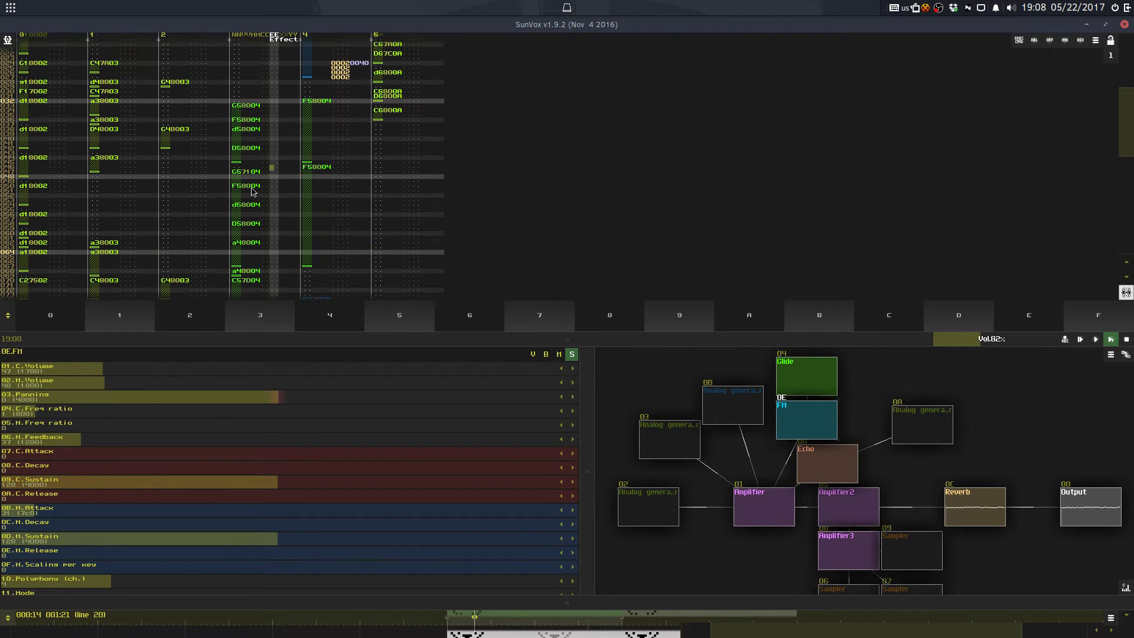
Step: Return the F5 notes at lines 32 and 46 to track 3, clear their copies from track 4, and leave edit mode
left_click_drag(319, 100, 319, 272)
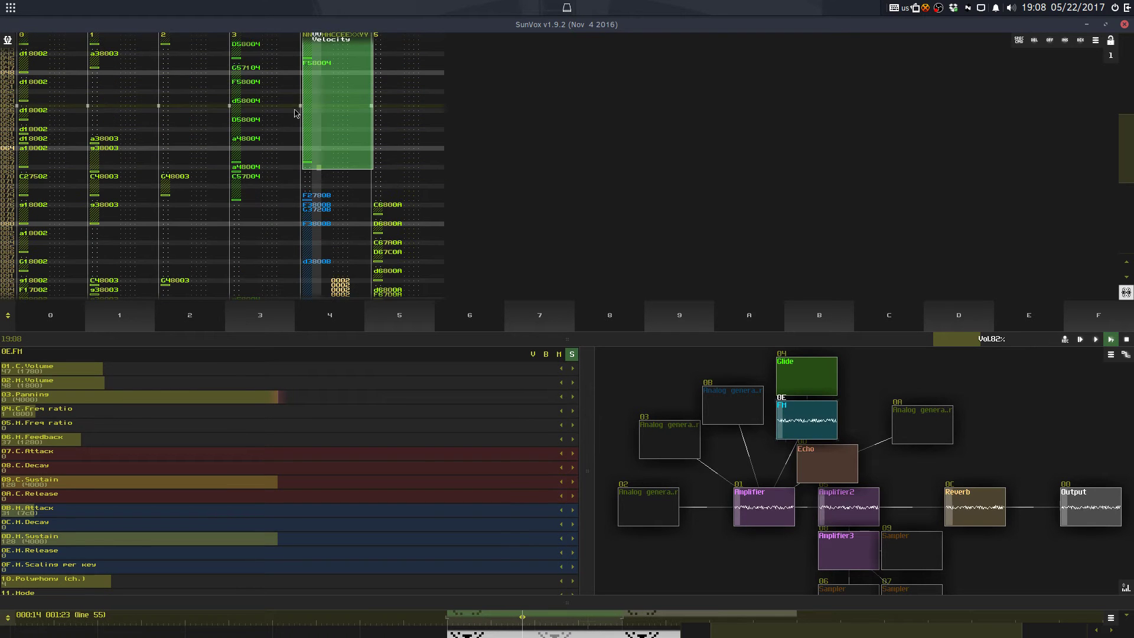
left_click(309, 91)
left_click(319, 76)
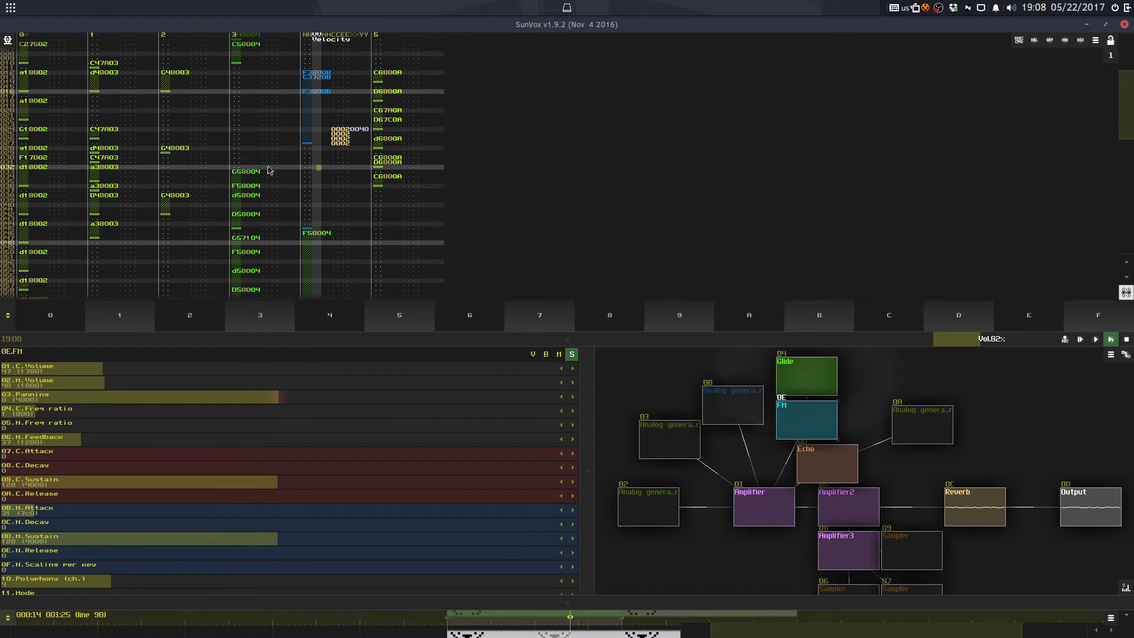
left_click(269, 170)
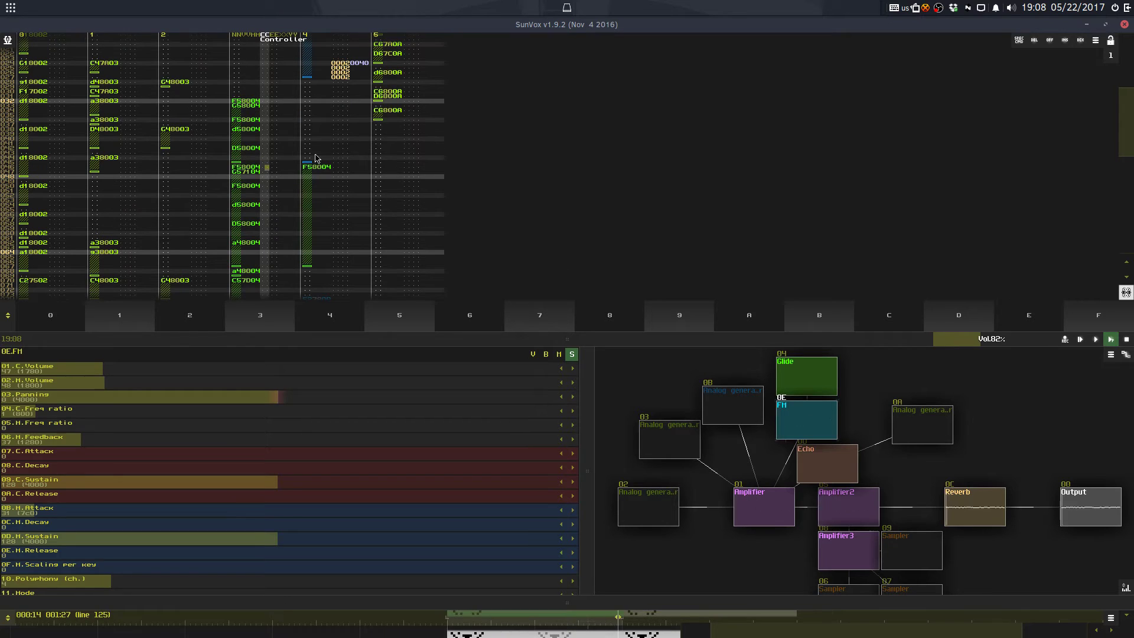
key("space")
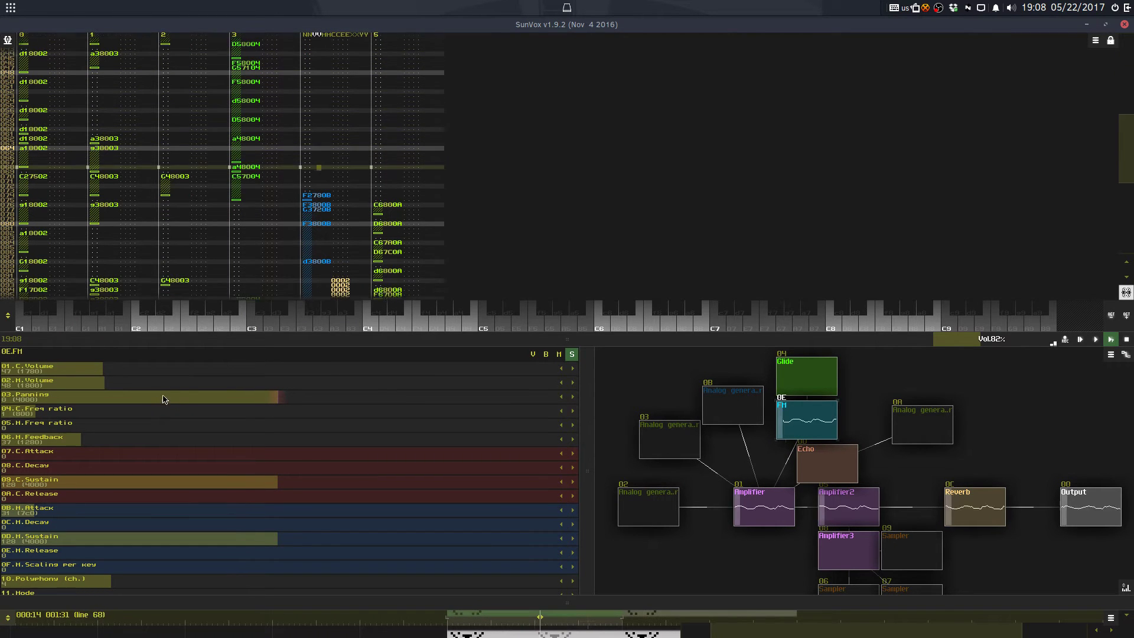
Step: Mute the Glide module briefly and solo it again
left_click(817, 362)
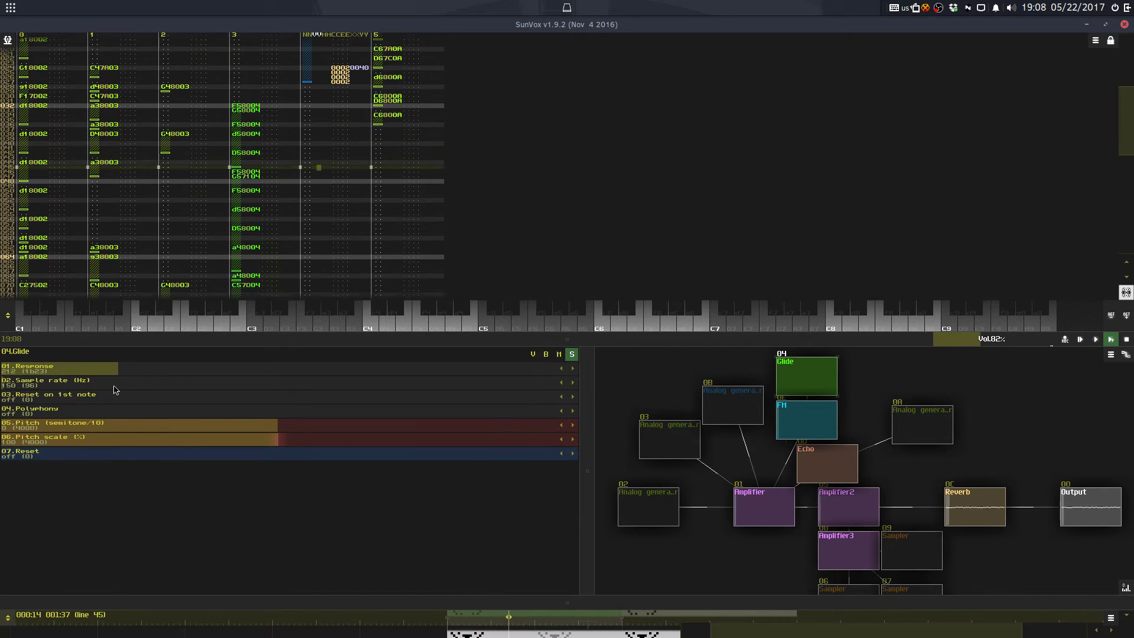
left_click(559, 355)
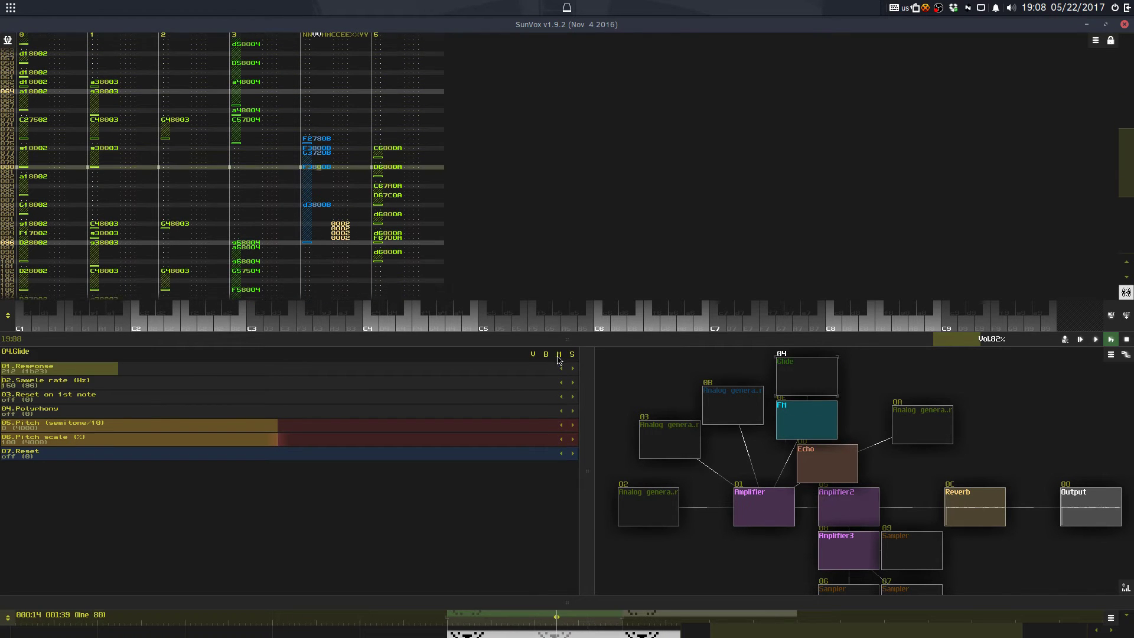
left_click(572, 354)
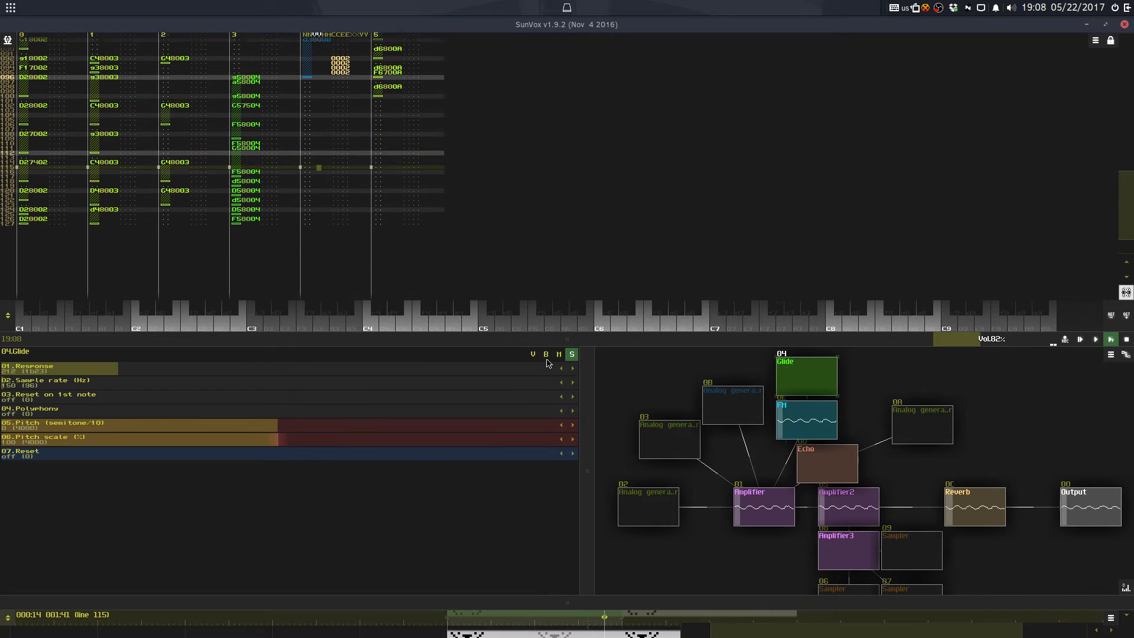
right_click(646, 372)
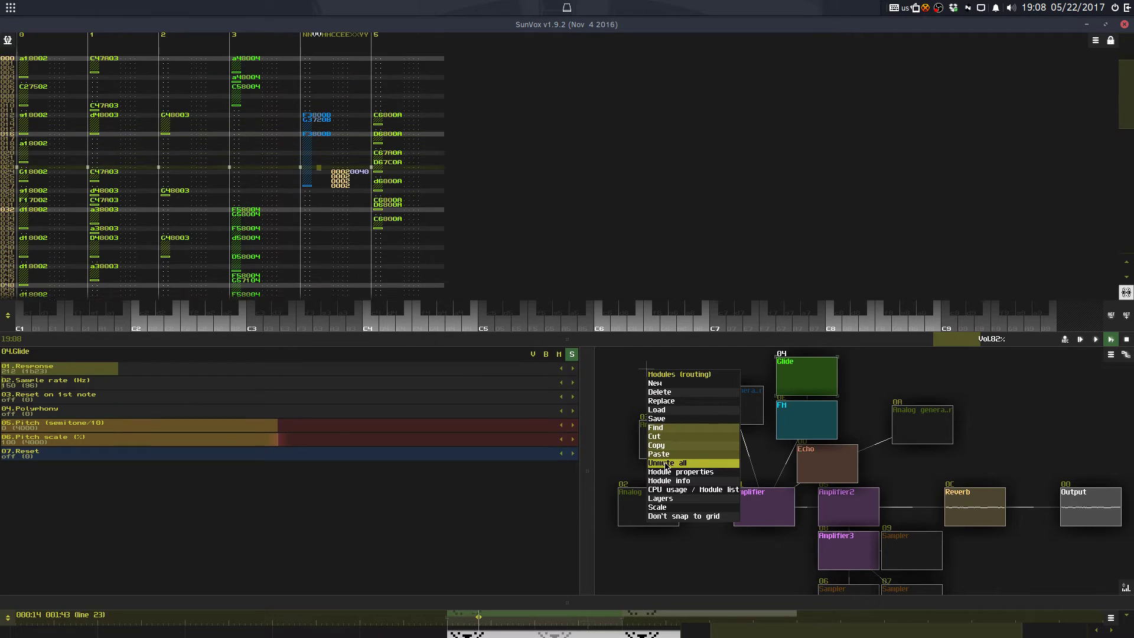
left_click(765, 362)
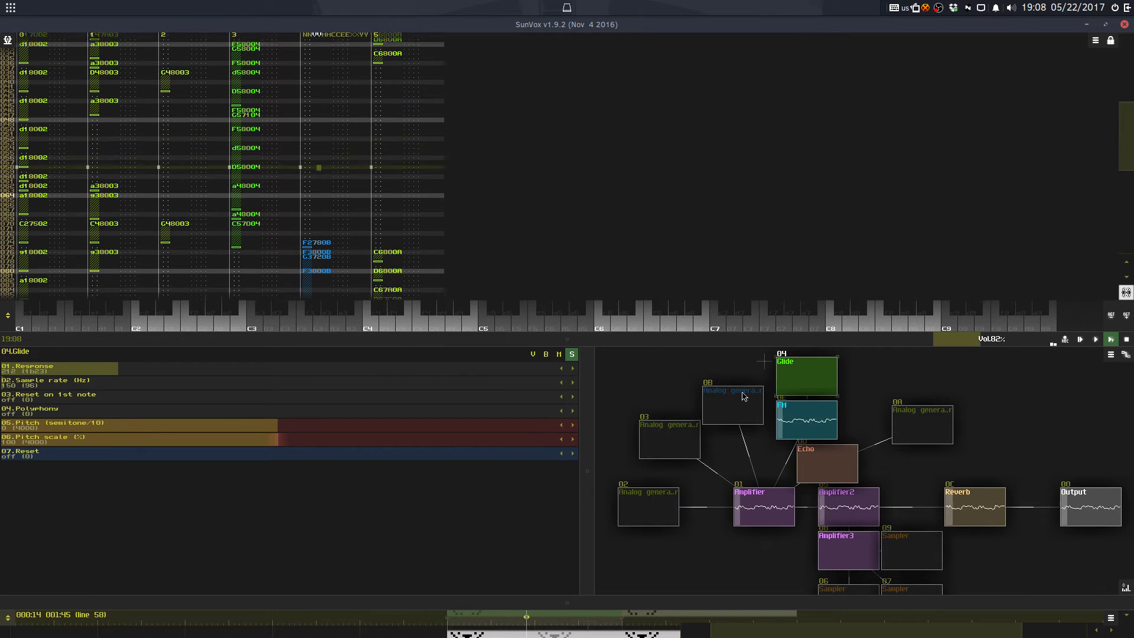
Step: Remap all track 3 notes from module 4 to the FM module 0E
right_click(252, 206)
left_click(264, 304)
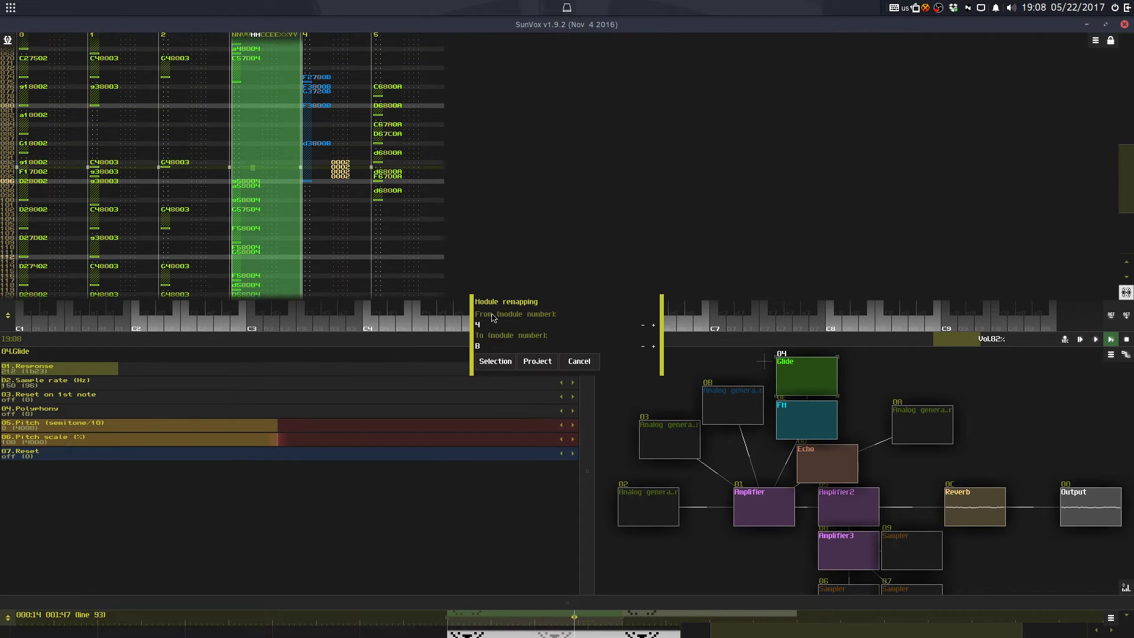
left_click_drag(795, 418, 795, 428)
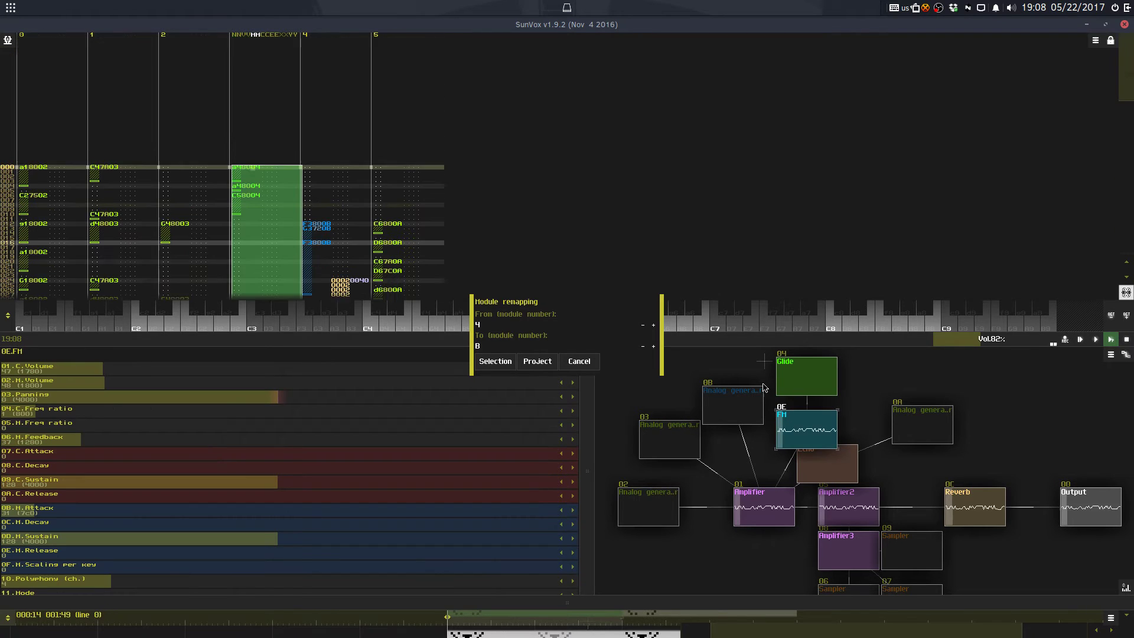
left_click(501, 367)
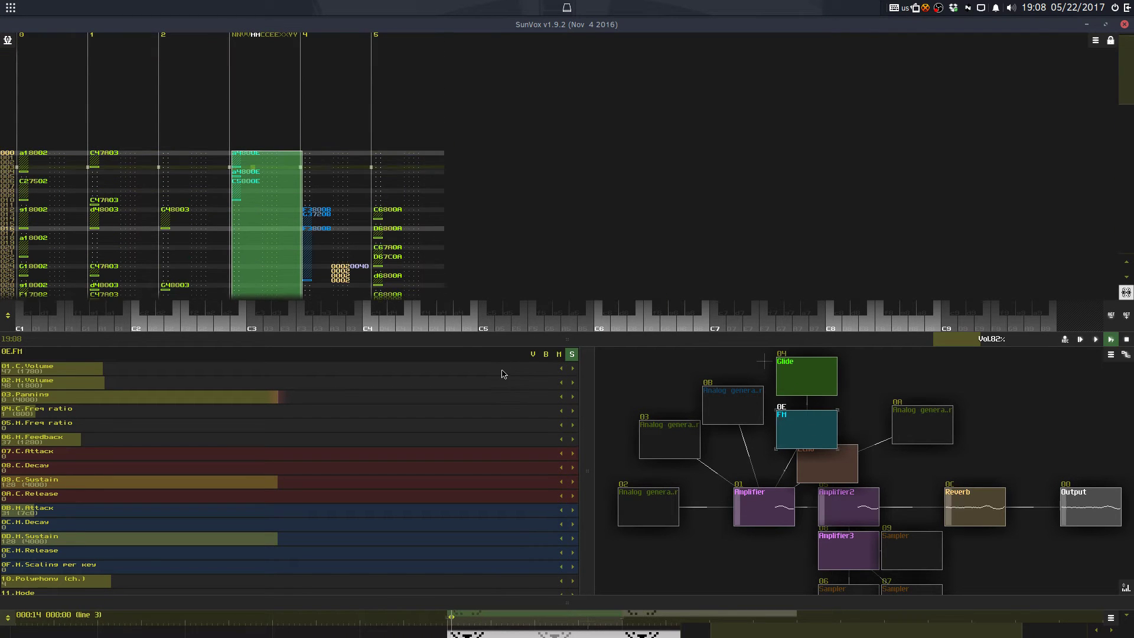
Step: Delete the Glide module and move the FM module up toward its place
left_click(800, 385)
key("Delete")
left_click_drag(800, 437, 800, 409)
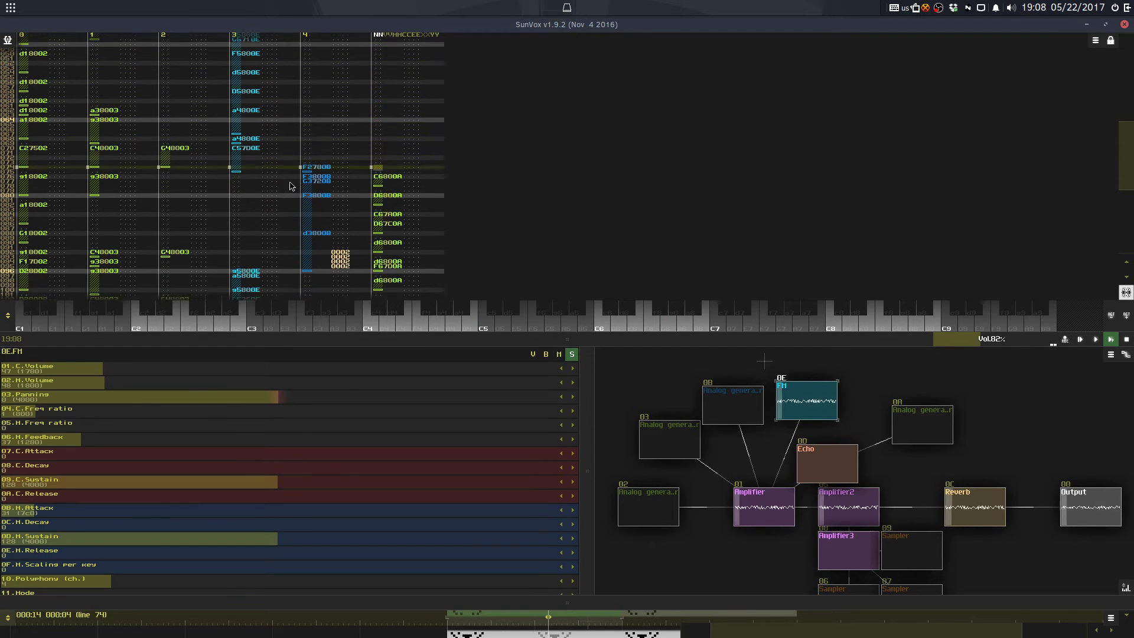
Step: Move the C5 note in track 3 from line 70 to line 68, replacing the note there
left_click(246, 180)
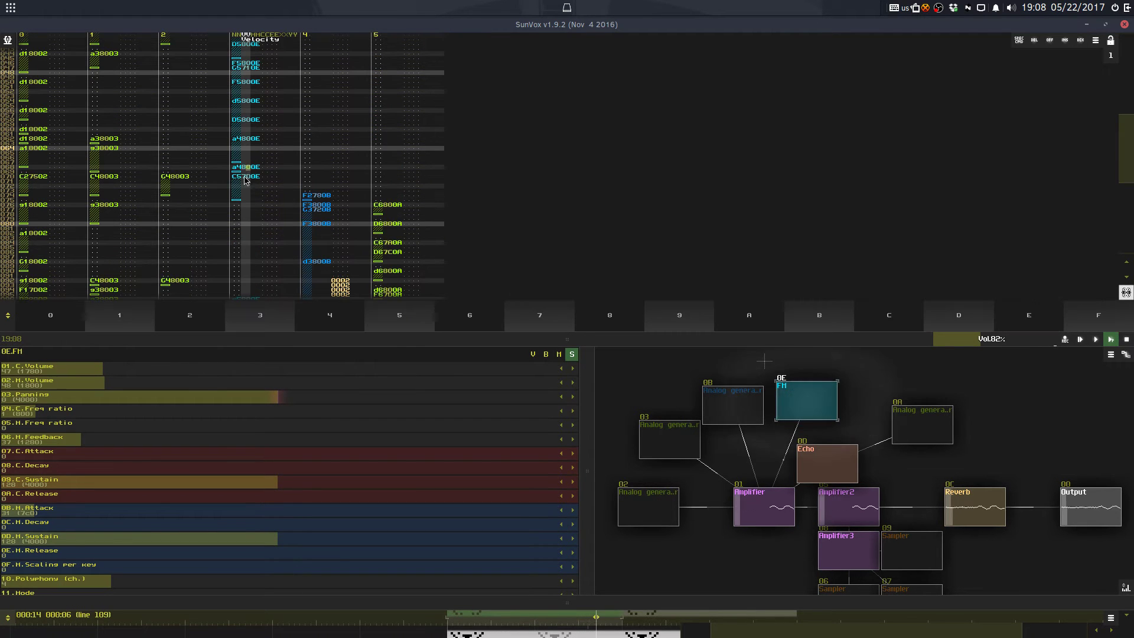
key("ctrl+x")
left_click(250, 167)
key("ctrl+v")
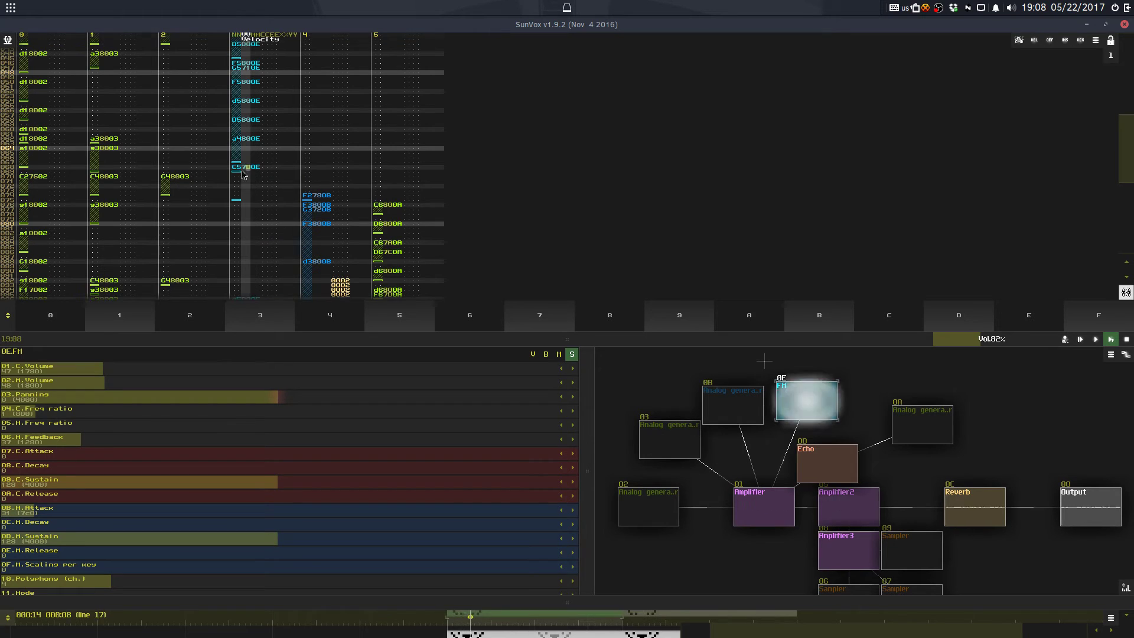
Step: Save the song over StreaminLava.sunvox and unmute all modules
key("ctrl+s")
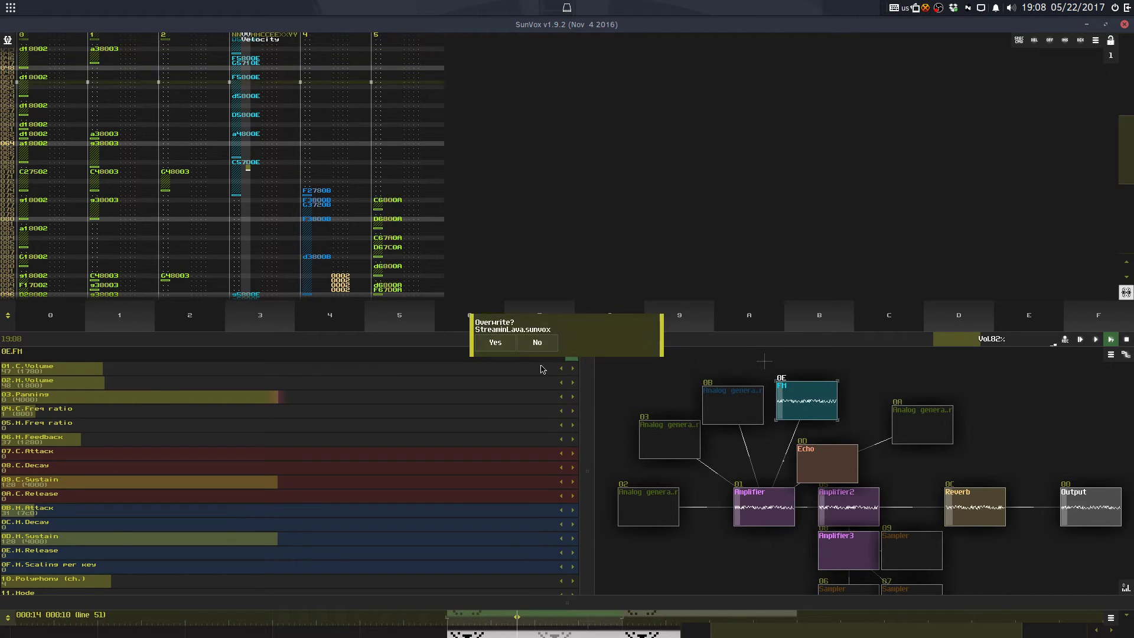
left_click(500, 346)
right_click(623, 387)
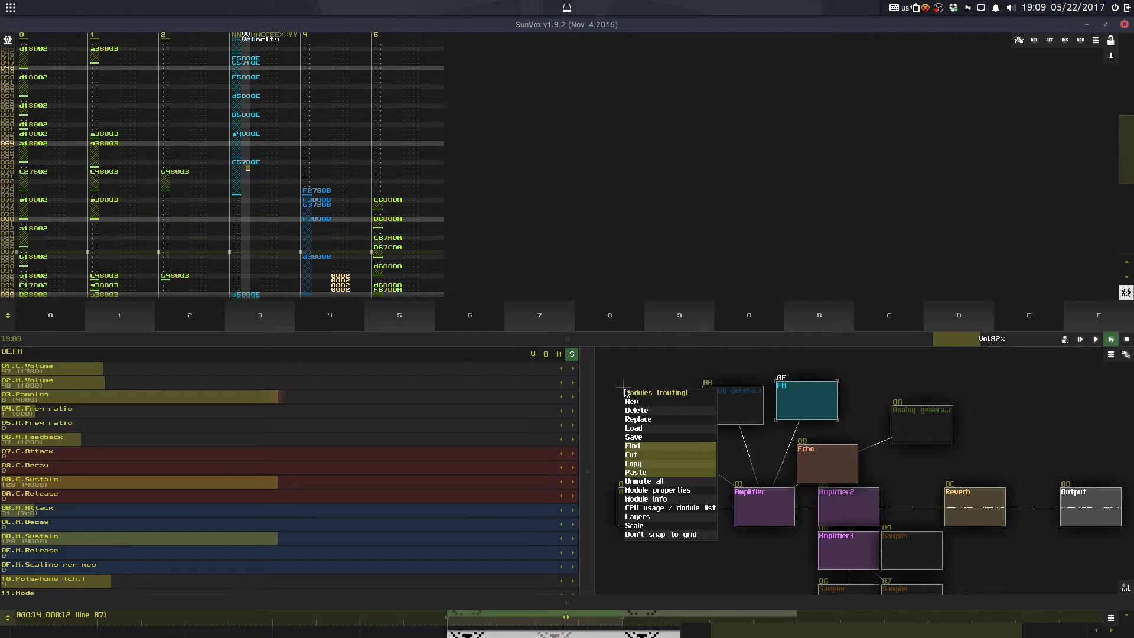
left_click(644, 457)
key("space")
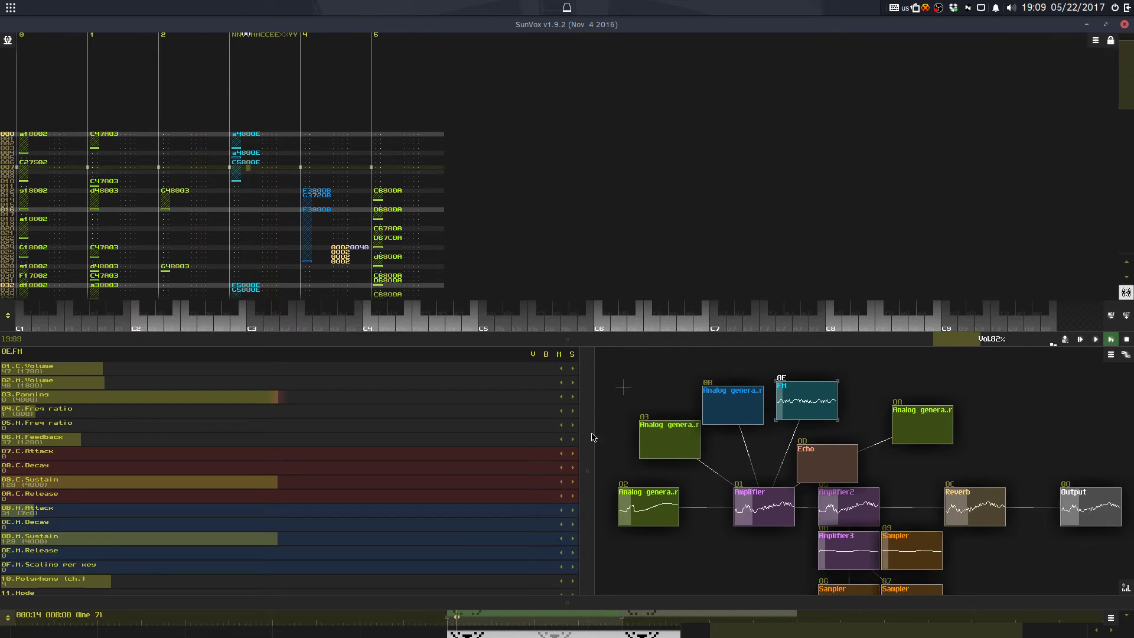
Step: Transpose all of track 3 up one octave and set the FM module's C.Volume to 64
left_click(264, 232)
right_click(263, 231)
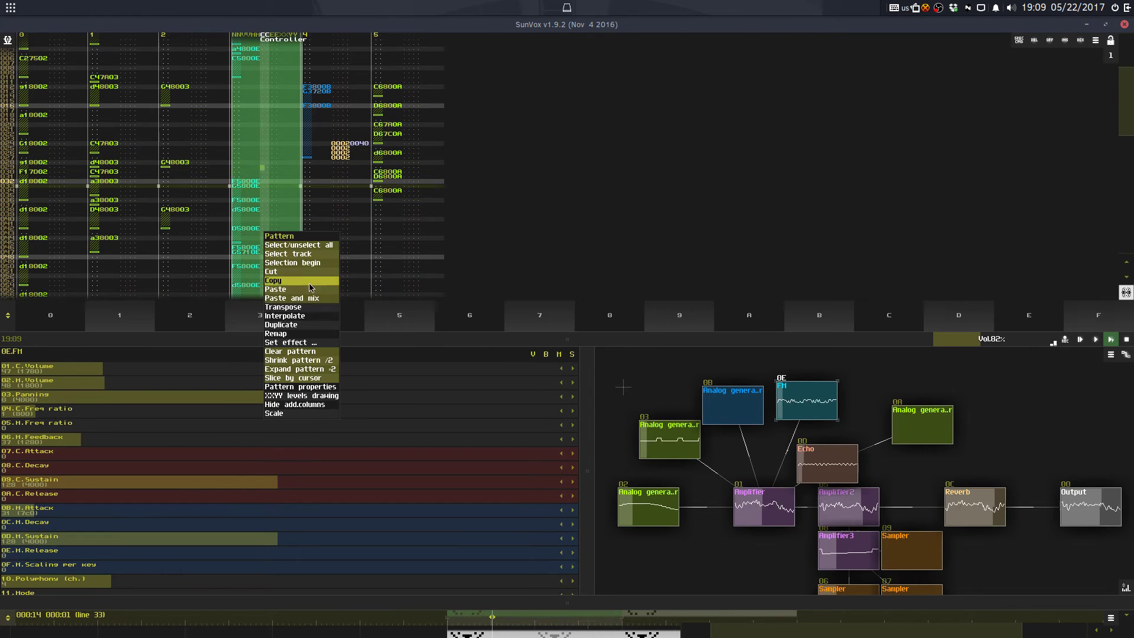
left_click(284, 307)
left_click(493, 350)
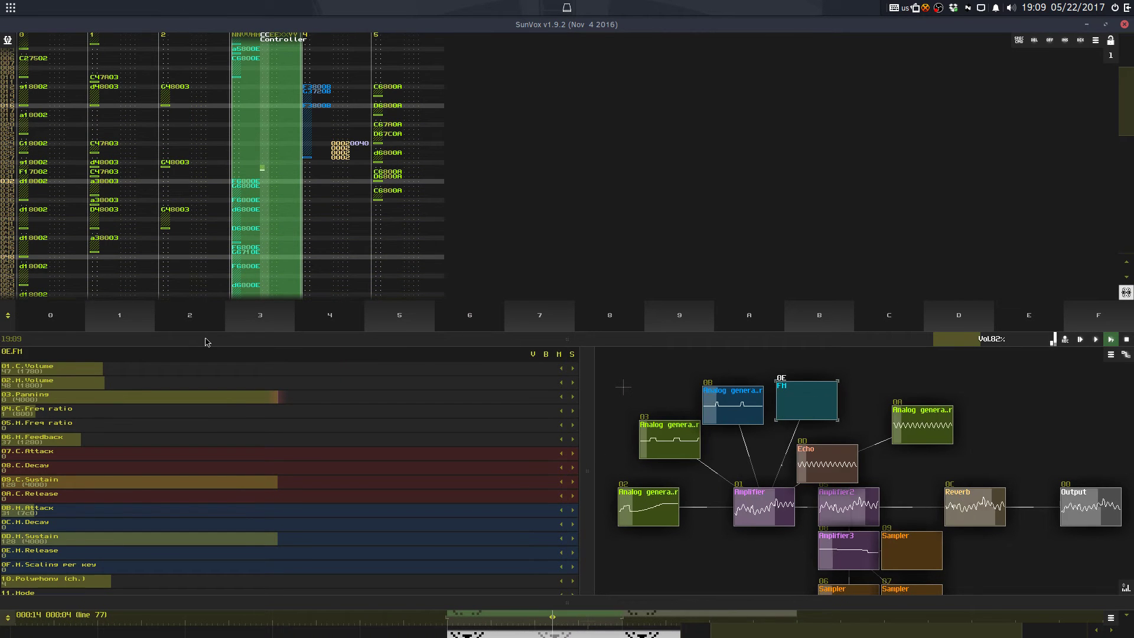
left_click_drag(191, 373, 219, 370)
Step: Enter effect 02 with parameter 0040 on line 9 of track 3
left_click(276, 76)
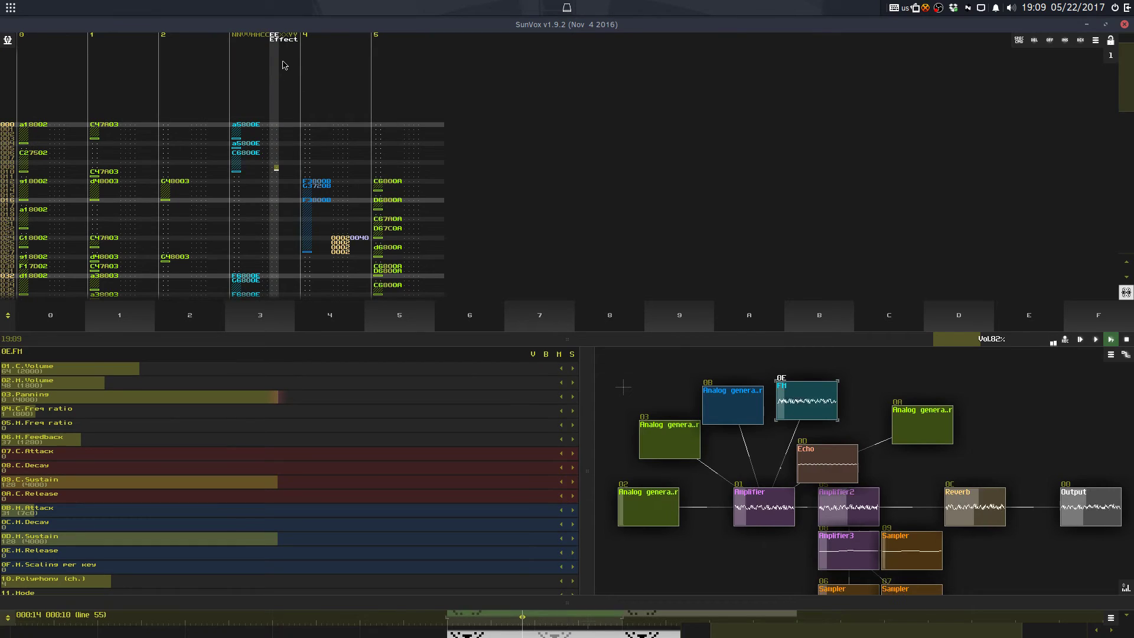
type("2")
key("Up")
key("Right")
key("Right")
type("40")
key("Up")
key("space")
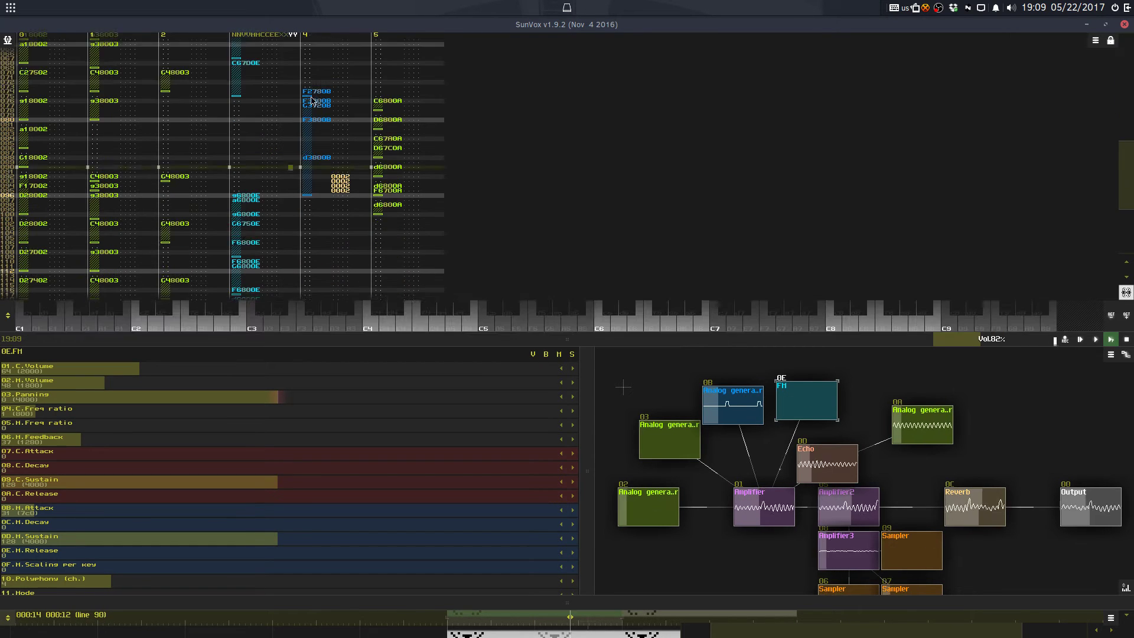
Step: Set the FM module's M.Feedback to 8 and its M.Freq ratio to 1
left_click_drag(544, 339, 555, 187)
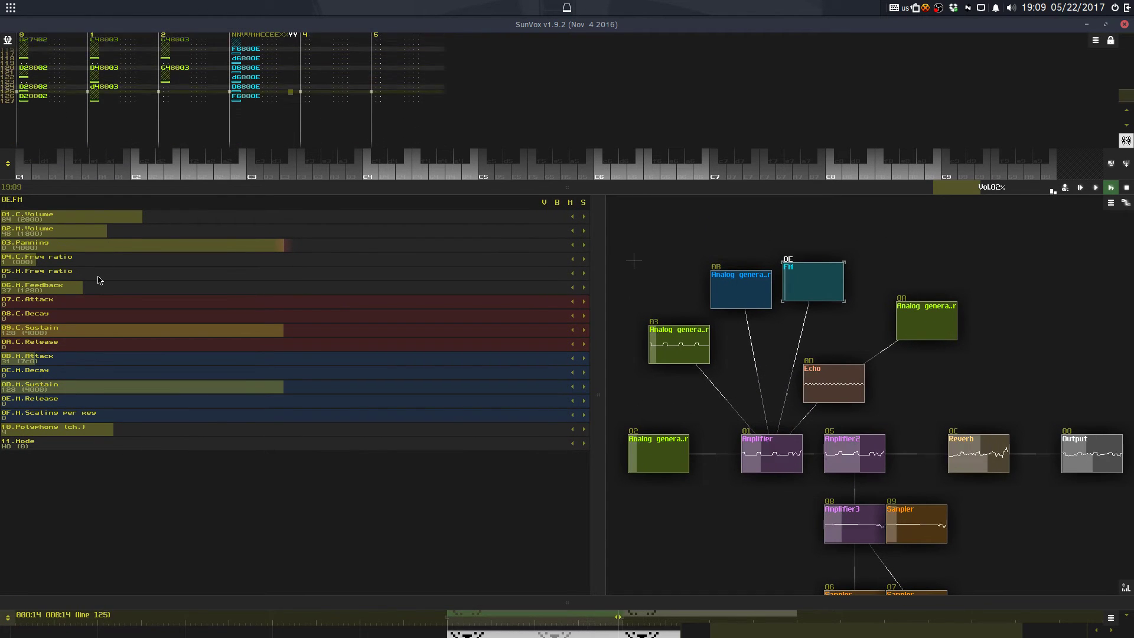
left_click_drag(97, 286, 34, 294)
Step: Enter vibrato effect 04 on lines 72 to 75 of track 3, with parameter 1040 on the first line
left_click(263, 53)
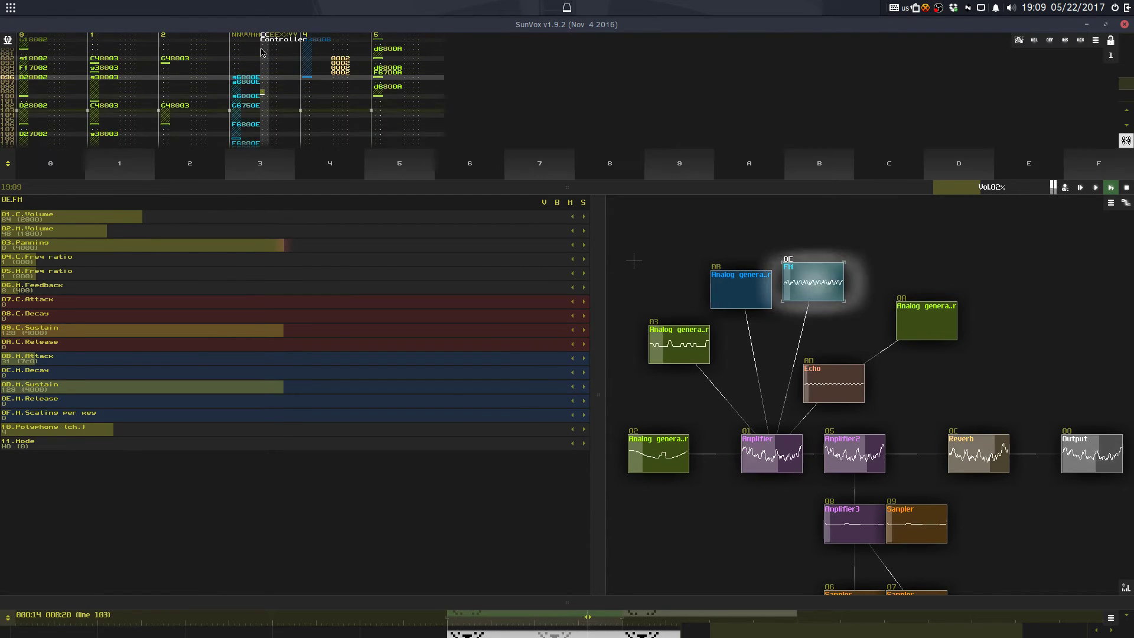
left_click(271, 133)
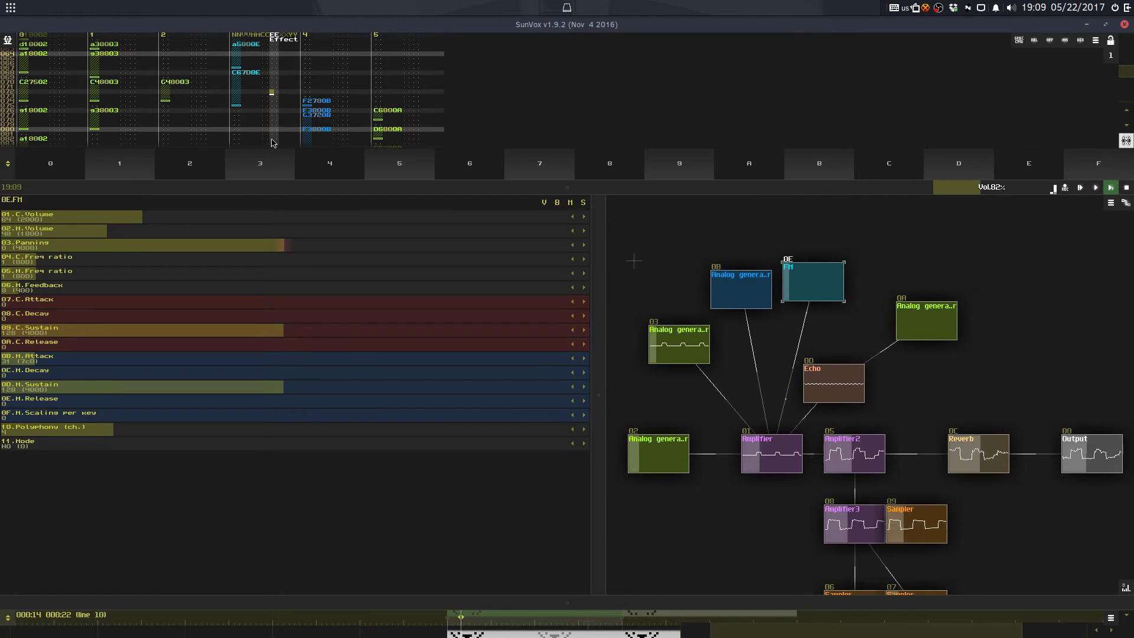
type("4444")
key("Right")
key("Up")
key("Up")
key("Up")
key("Up")
type("1")
key("Up")
type("0")
key("Right")
key("Up")
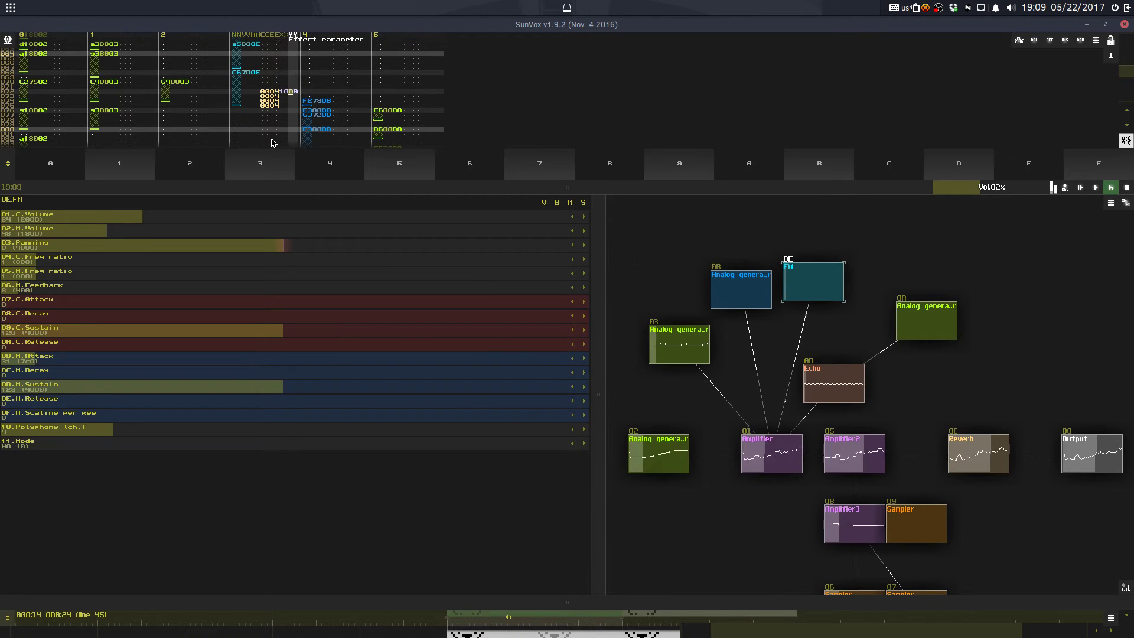
type("4")
key("Up")
type("0")
left_click_drag(339, 193, 331, 389)
Step: Move the note-off in track 3 from line 75 to line 80 and extend the vibrato effect 04 through line 79
left_click(248, 201)
key("Delete")
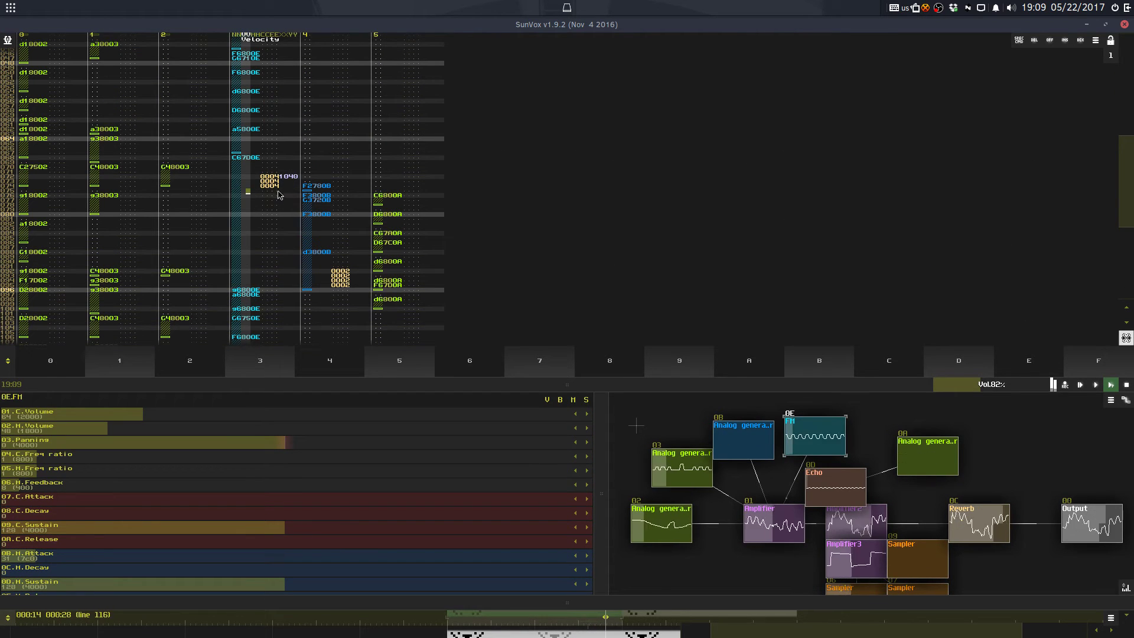
left_click(283, 191)
type("4")
key("Up")
type("0")
key("ctrl+z")
key("ctrl+z")
key("ctrl+z")
key("ctrl+z")
key("ctrl+z")
key("ctrl+z")
key("ctrl+z")
key("ctrl+z")
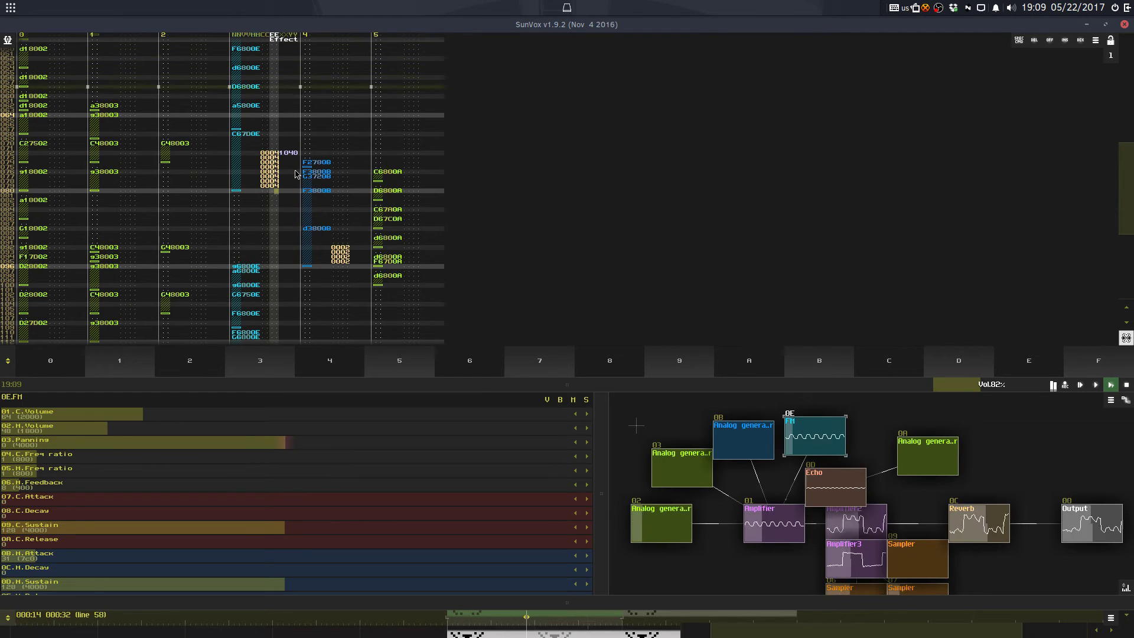
left_click(338, 130)
left_click(378, 130)
left_click(404, 139)
left_click(404, 142)
left_click(399, 129)
left_click(399, 130)
Step: Increase the pattern's number of tracks to 8
left_click(409, 181)
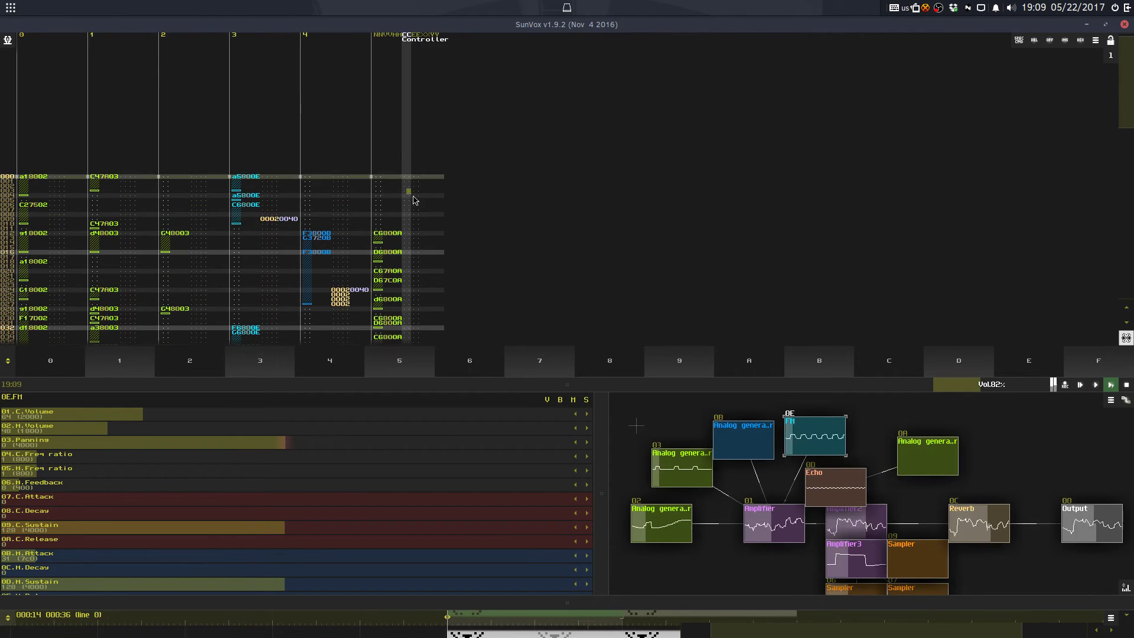
right_click(416, 205)
left_click(455, 361)
left_click(652, 323)
left_click(652, 323)
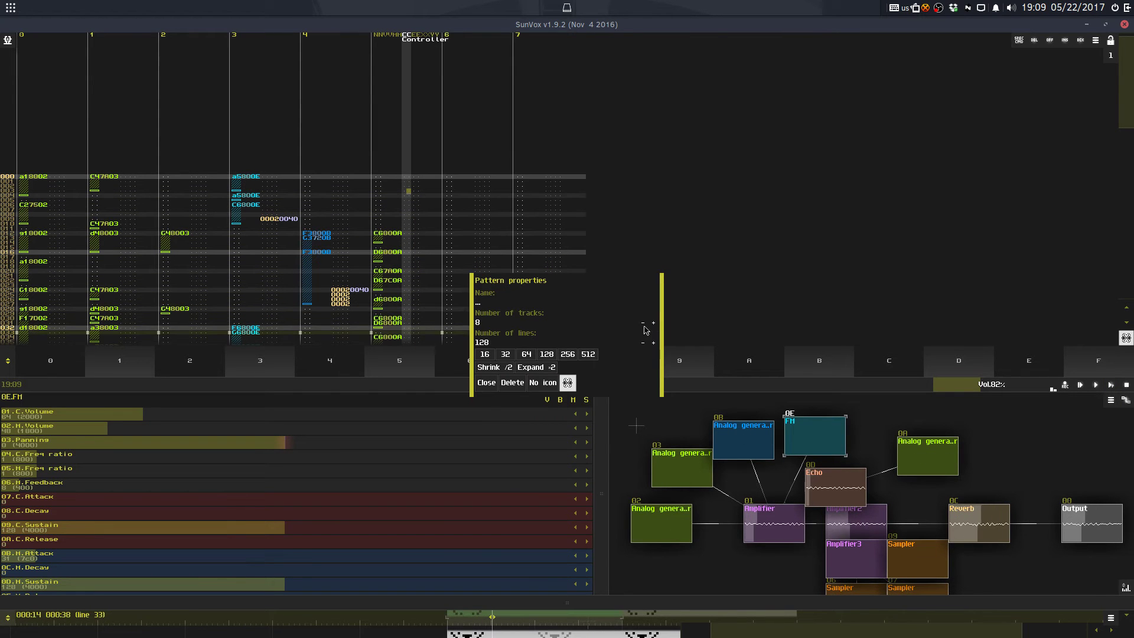
left_click(486, 382)
Step: Move the contents of track 5 to track 7 and those of track 4 to track 5, leaving track 4 empty
left_click(354, 182)
left_click(415, 196)
key("ctrl+x")
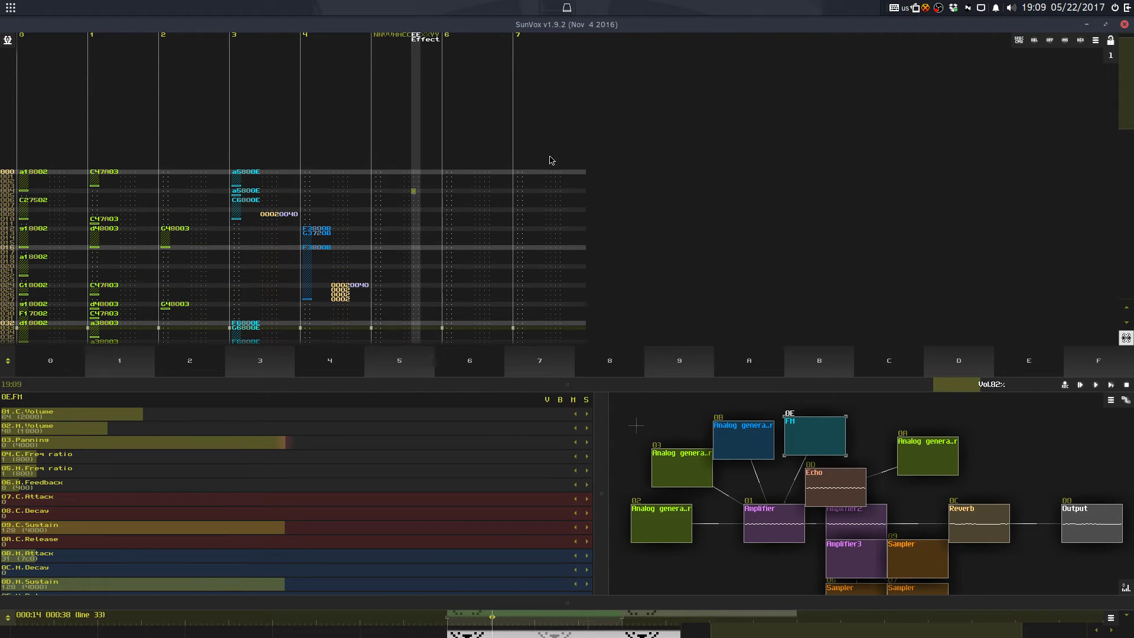
left_click(543, 165)
key("ctrl+v")
left_click(327, 189)
key("ctrl+x")
left_click(423, 190)
key("ctrl+v")
left_click(319, 235)
key("space")
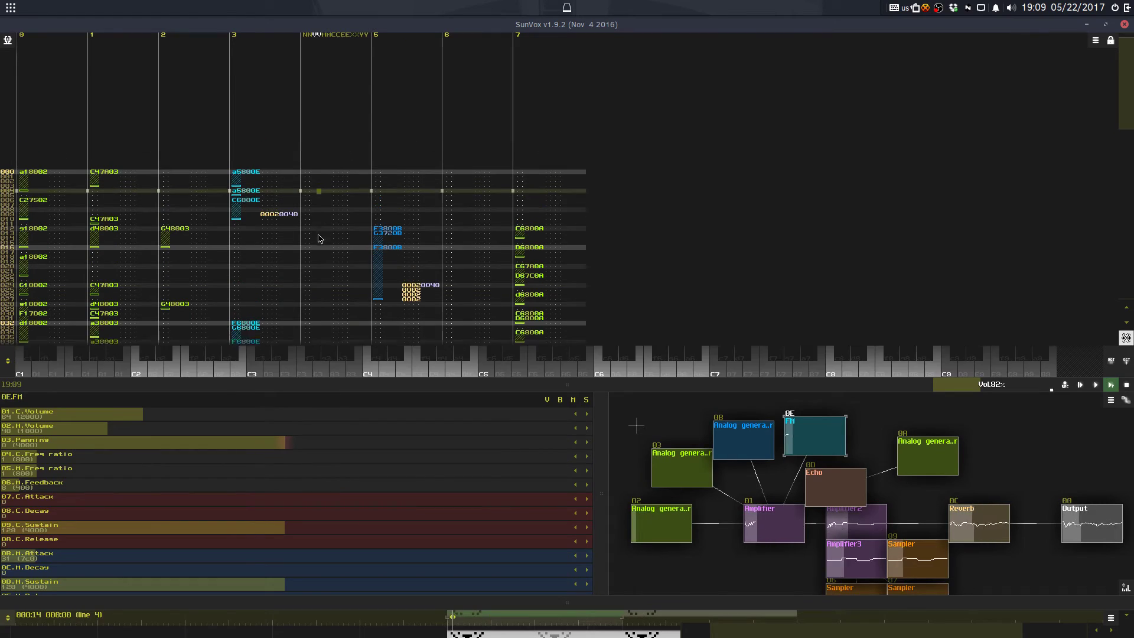
left_click(319, 222)
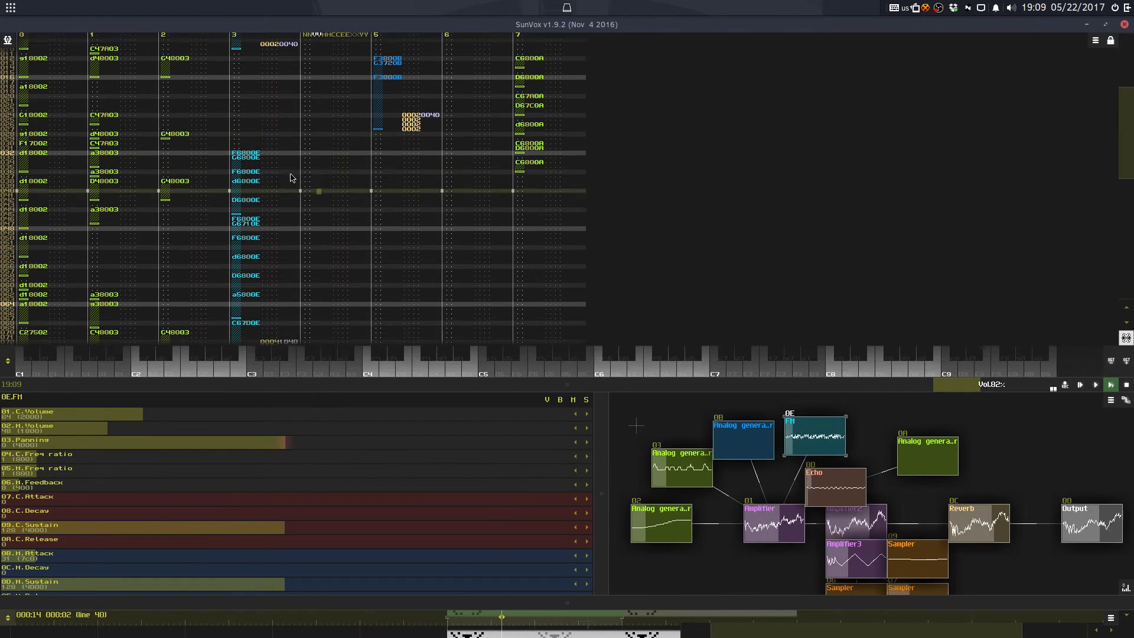
Step: Enter vibrato effect 04 on lines 34 and 35 of track 3, with parameter 1040 on line 34
left_click(276, 162)
type("44")
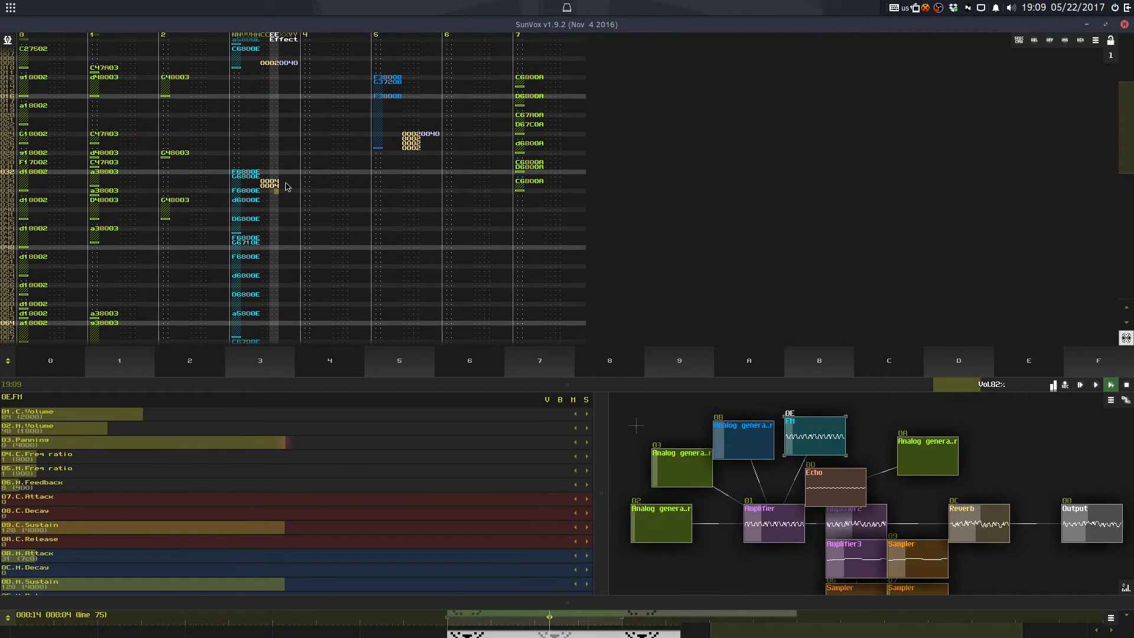
left_click(283, 181)
type("1")
left_click(289, 185)
type("40")
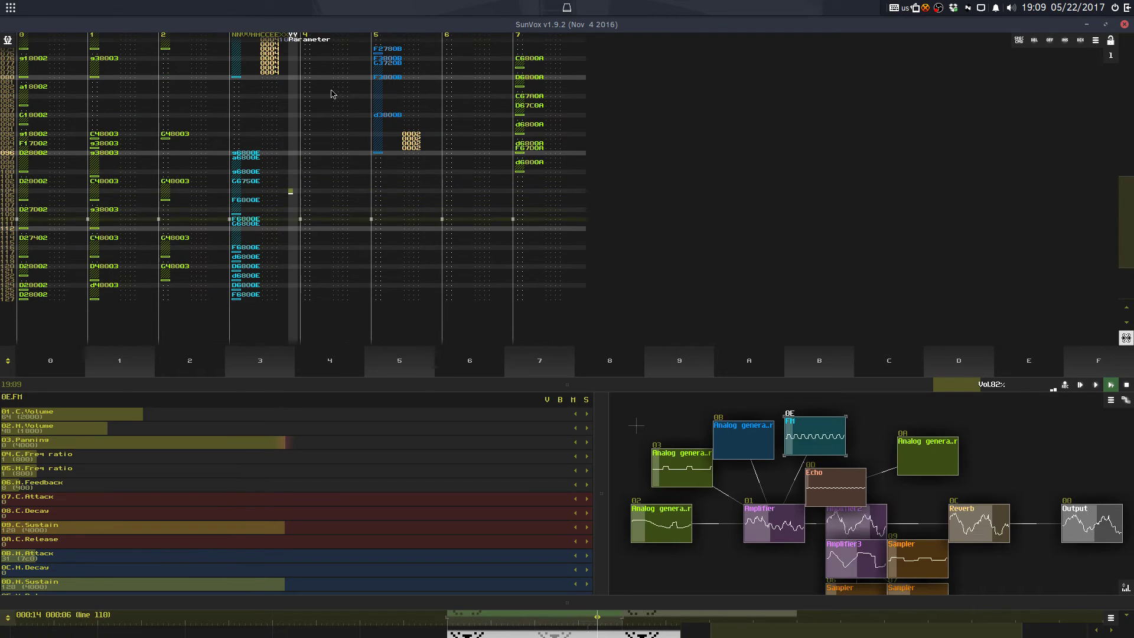
Step: Enter previous-track commands with effect 02 on lines 76 to 79 of track 4, with parameter 0080 on line 76
left_click(323, 71)
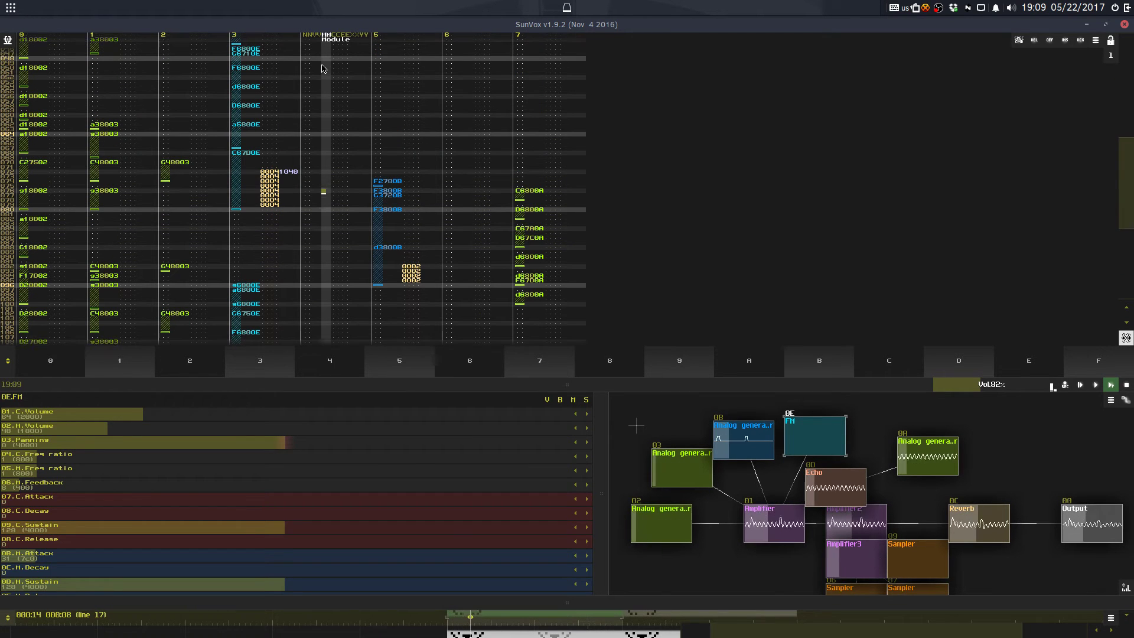
key("Right")
key("Right")
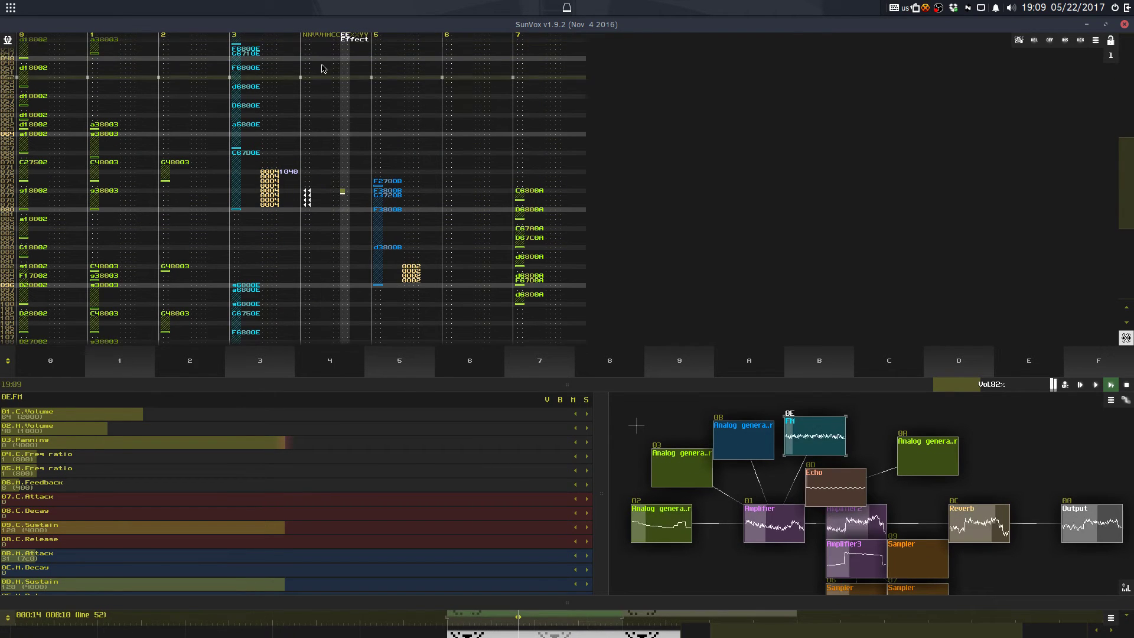
type("2222")
key("Right")
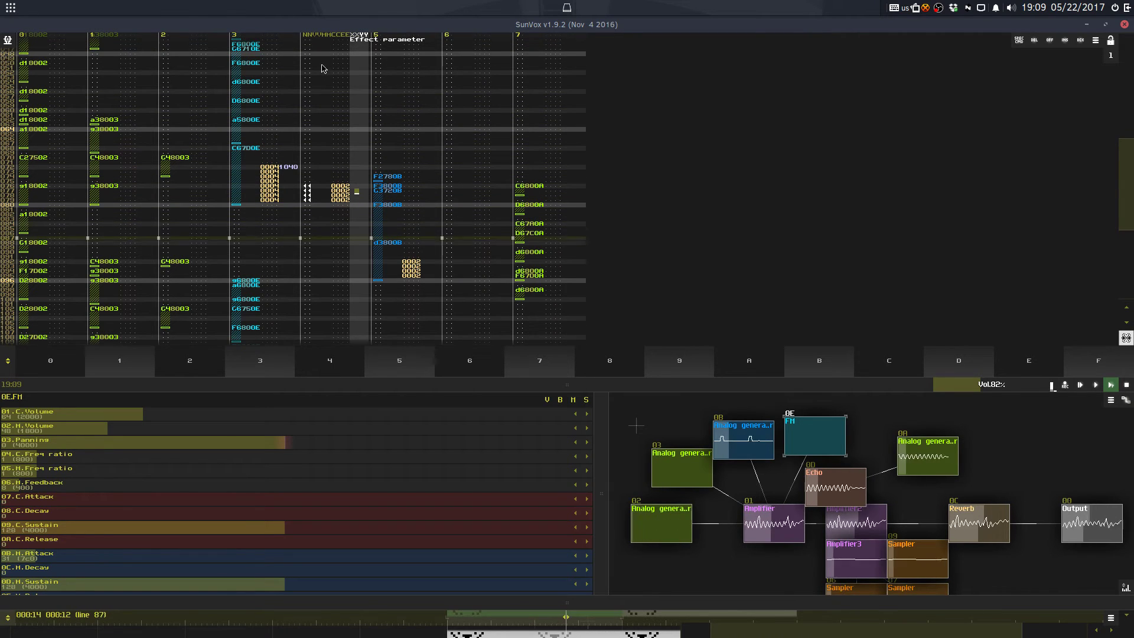
key("Up")
key("Right")
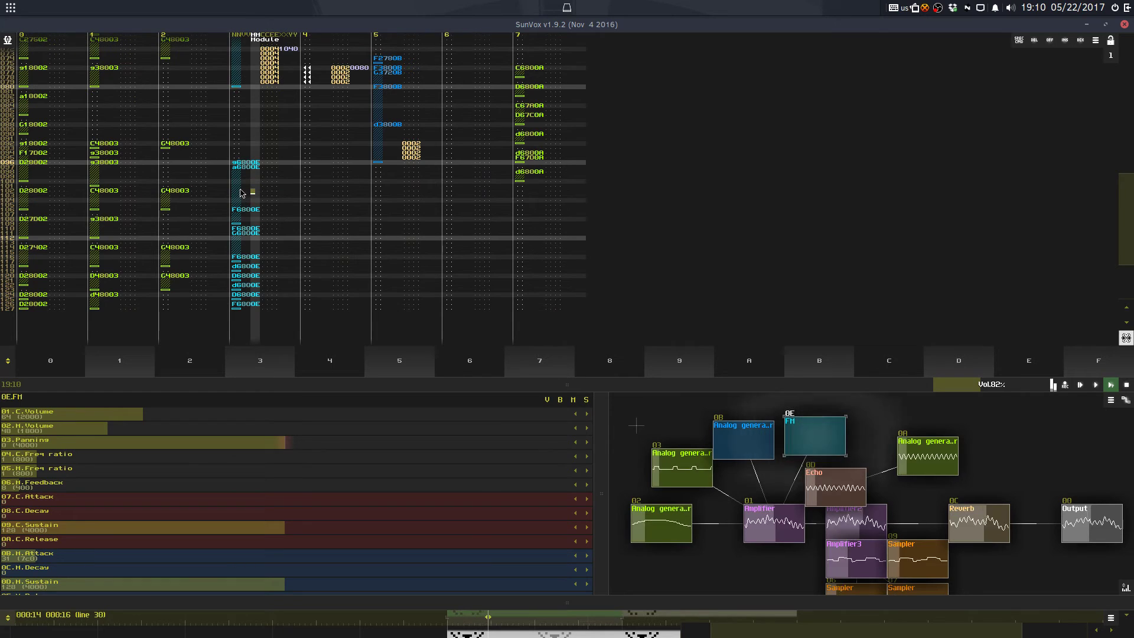
Step: Try to shift the track 3 notes on lines 100 and 102 down to lines 102 and 104
left_click(241, 189)
key("ctrl+v")
key("Up")
key("Up")
key("Caps_Lock")
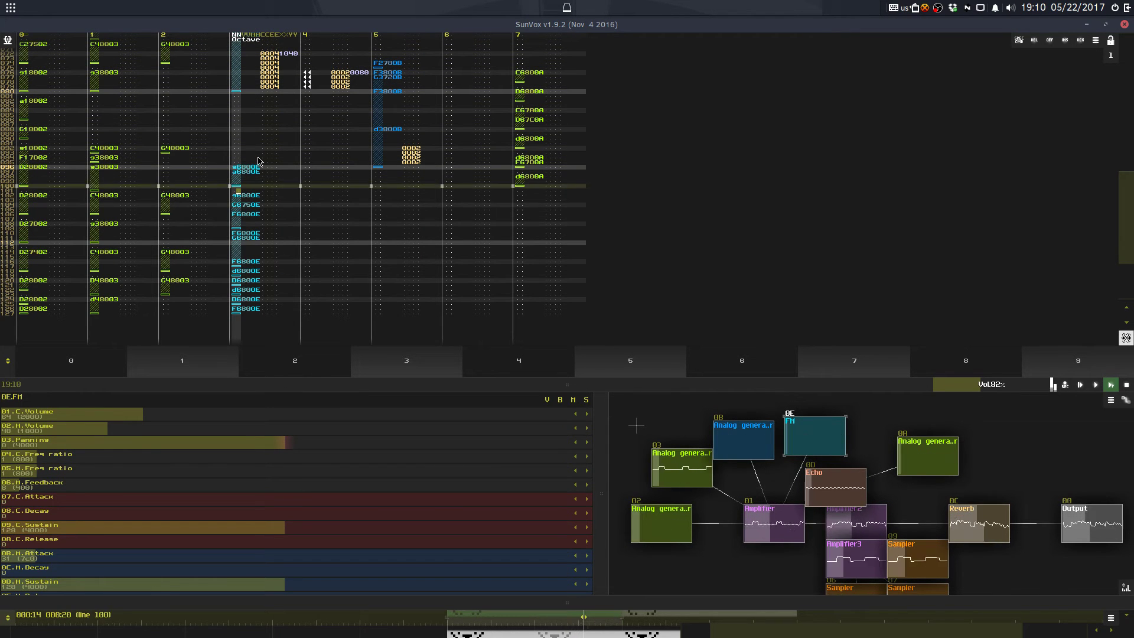
key("ctrl+z")
key("Down")
key("Caps_Lock")
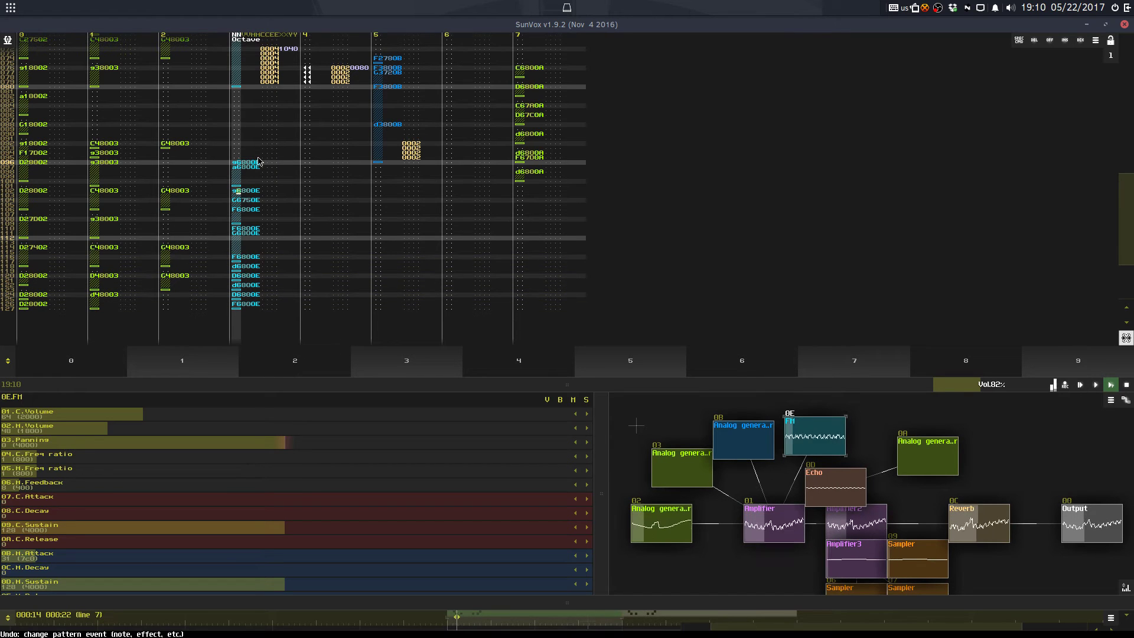
Step: Try adding vibrato effect 04 to lines 98 to 101 of track 3
left_click(273, 176)
type("444")
key("Up")
key("Up")
key("Up")
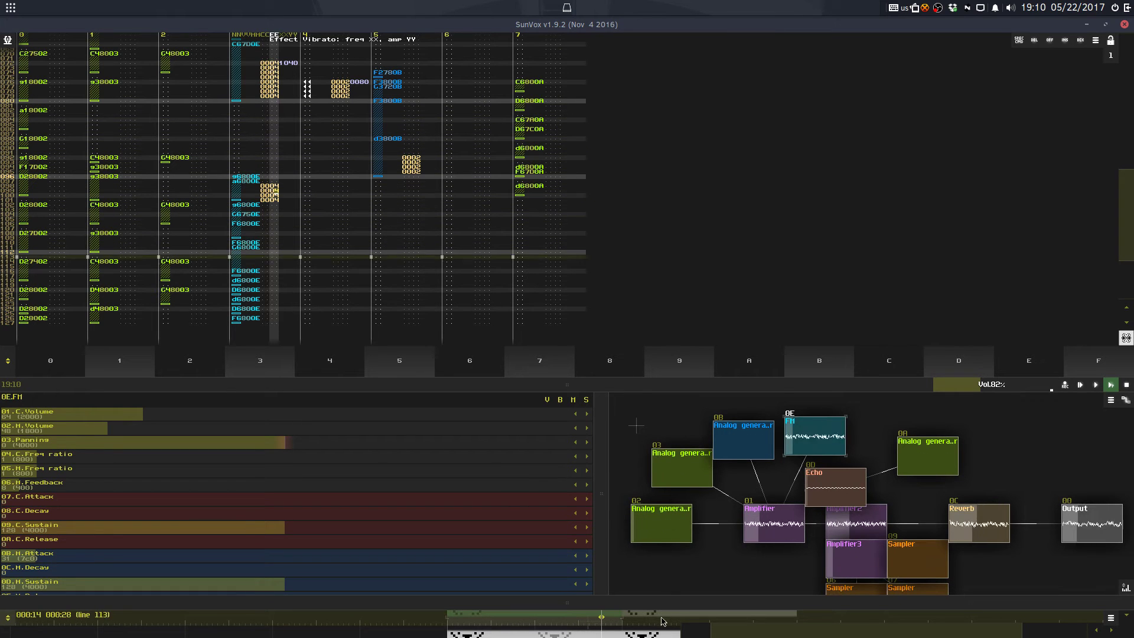
Step: Undo the note shift and vibrato entries around lines 98 to 104 of track 3 and save the song
left_click_drag(652, 602, 564, 360)
key("ctrl+z")
key("ctrl+z")
key("ctrl+z")
key("ctrl+z")
key("ctrl+z")
key("ctrl+z")
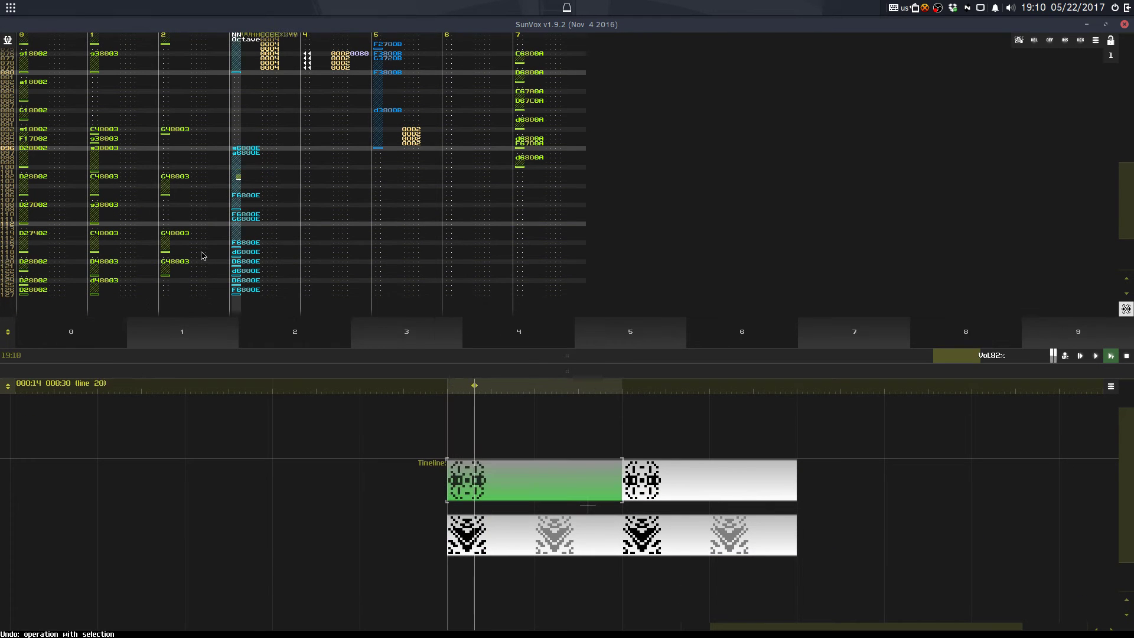
left_click(245, 195)
key("ctrl+s")
key("Return")
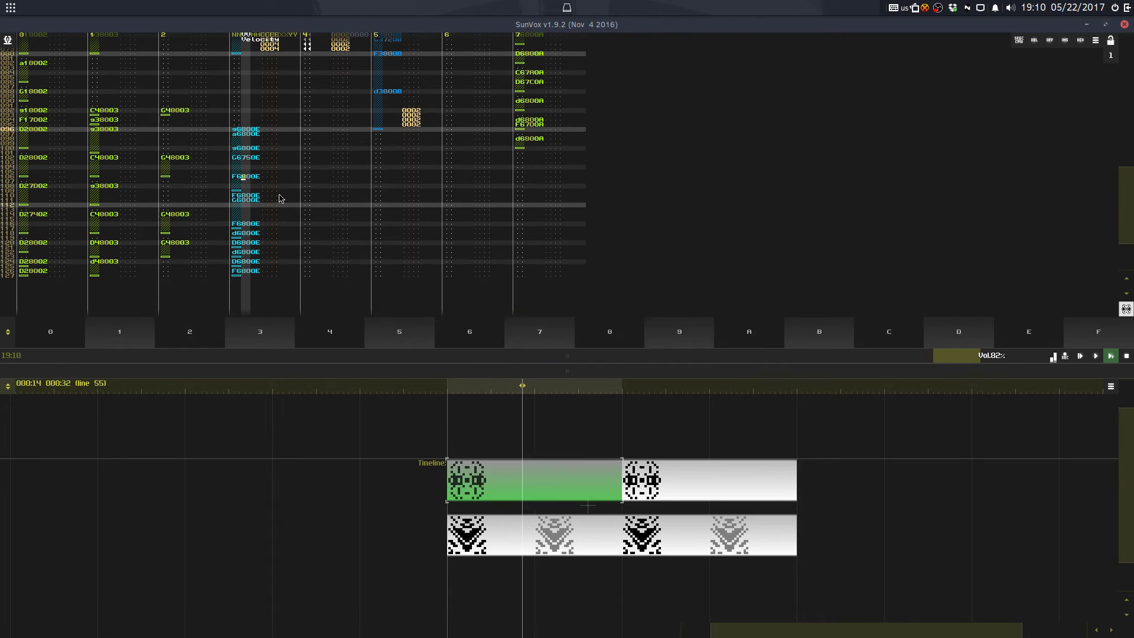
Step: Undo the last pattern event change and save the song again over StreaminLava.sunvox
key("Down")
key("Down")
key("Down")
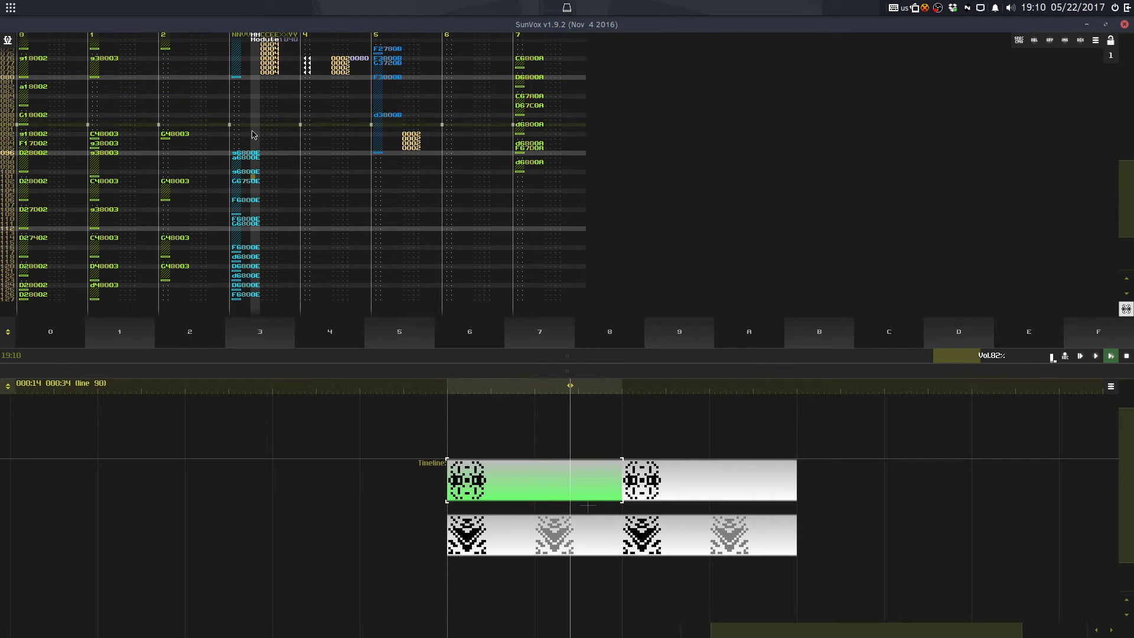
key("ctrl+z")
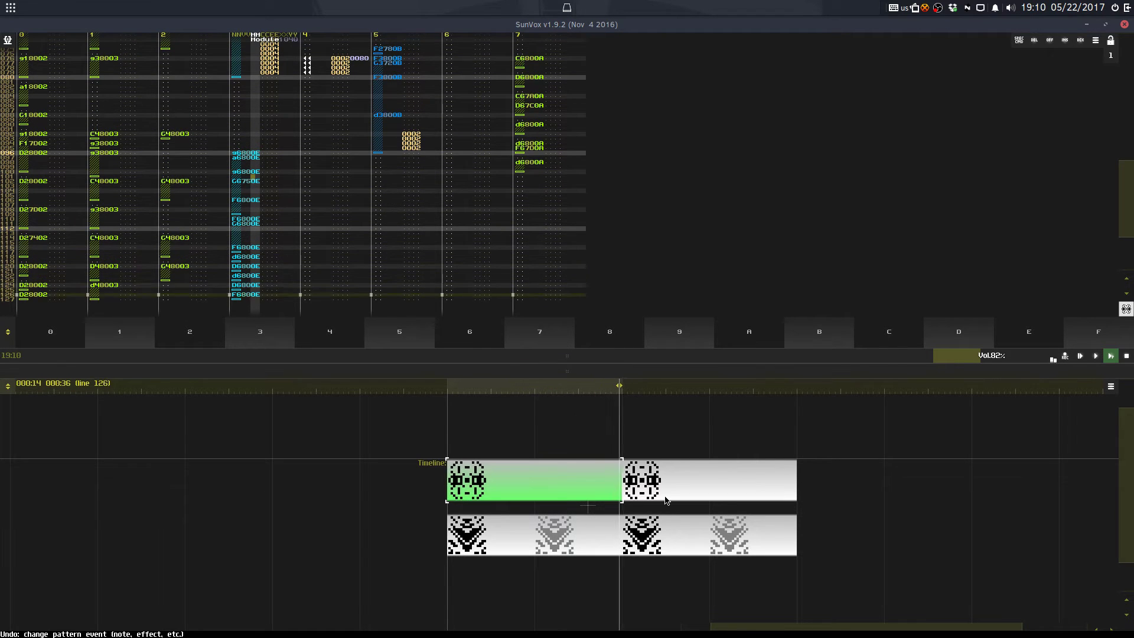
key("ctrl+s")
left_click(497, 341)
key("space")
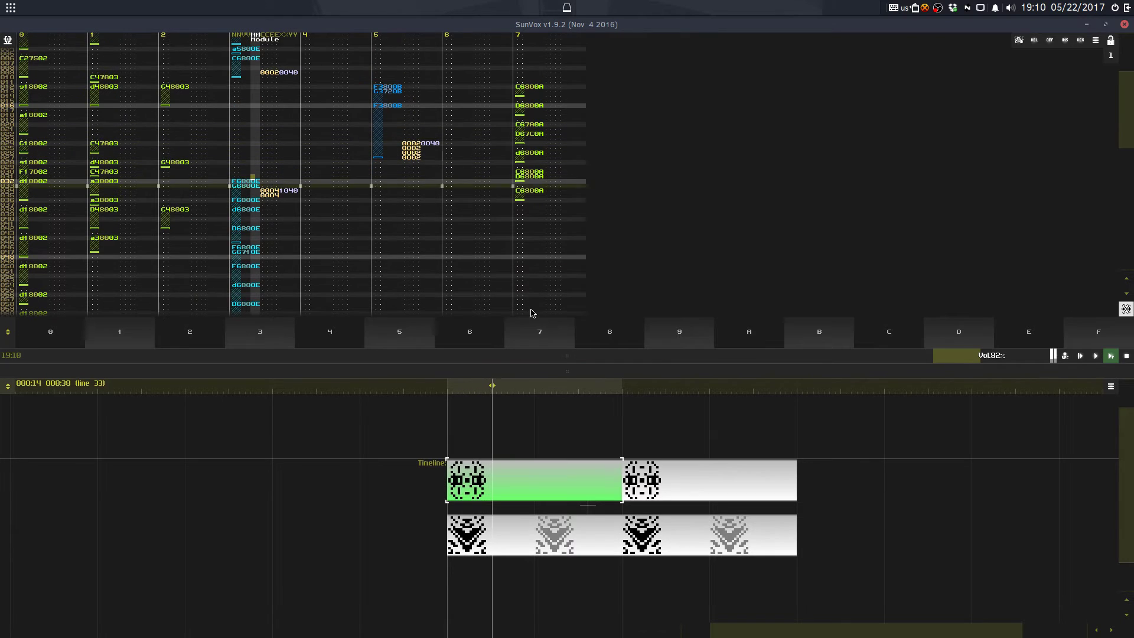
Step: Try transposing all of track 5 down one octave, then undo the transposition
left_click_drag(557, 356, 555, 293)
right_click(409, 142)
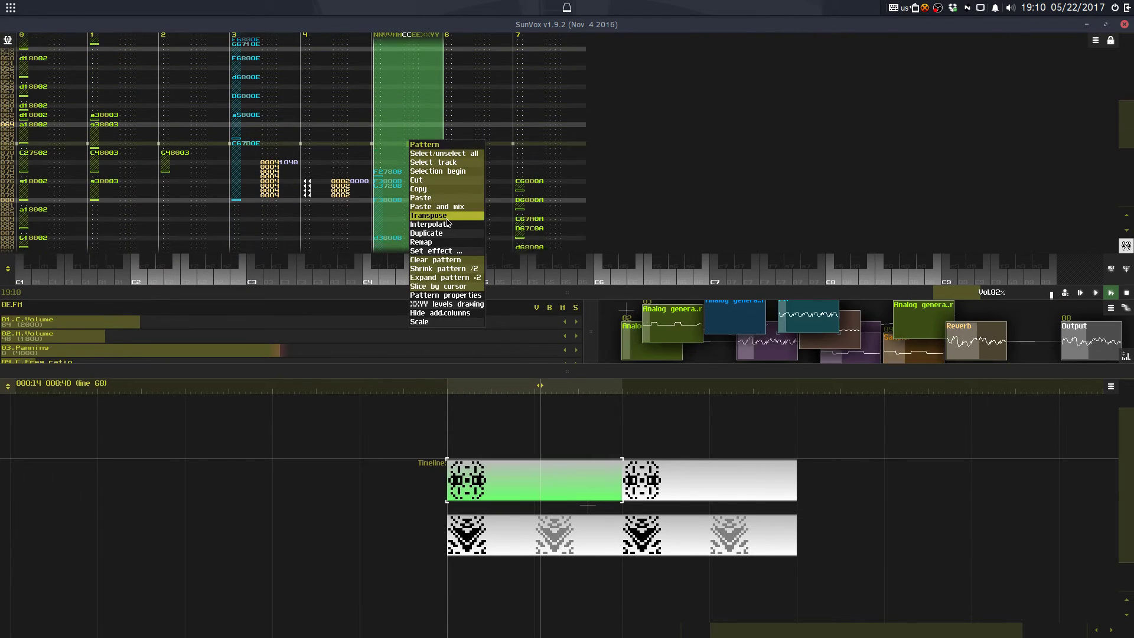
left_click(428, 215)
left_click(485, 342)
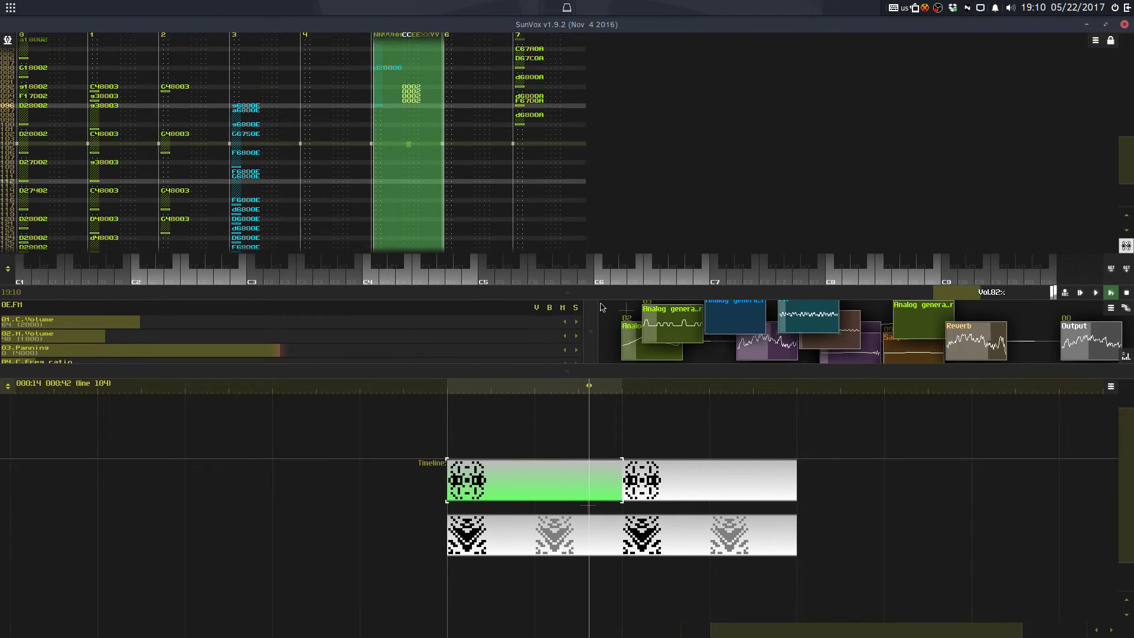
left_click_drag(598, 294, 585, 234)
key("ctrl+z")
Step: Set the duty cycle of Analog generator 0B to 164 and try detuning its Freq2 to 1017
left_click(735, 313)
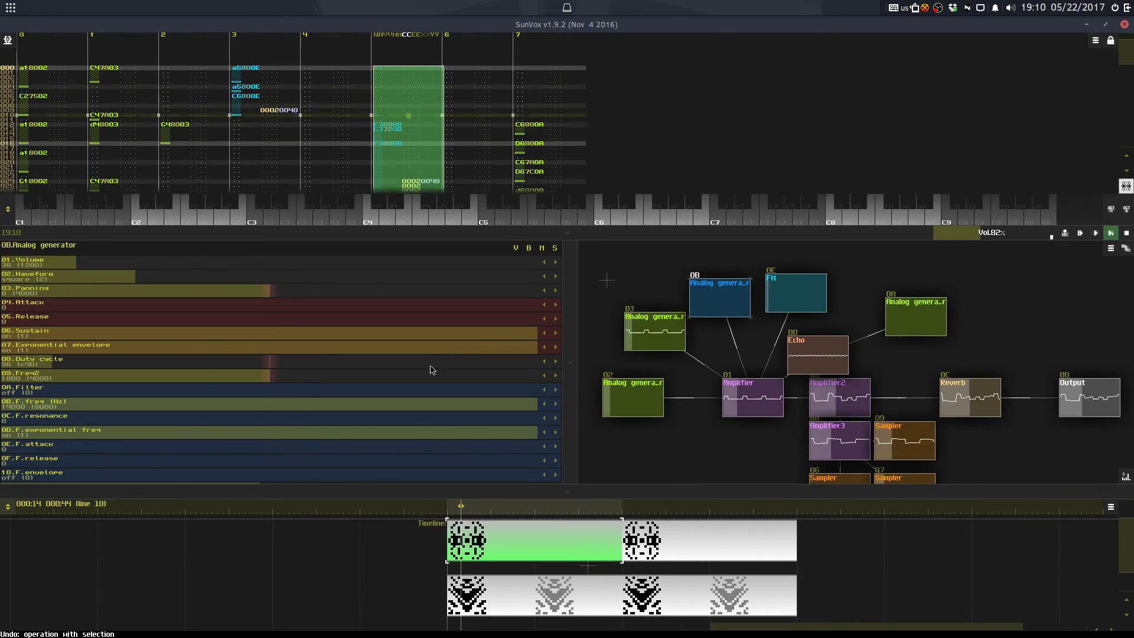
left_click(221, 379)
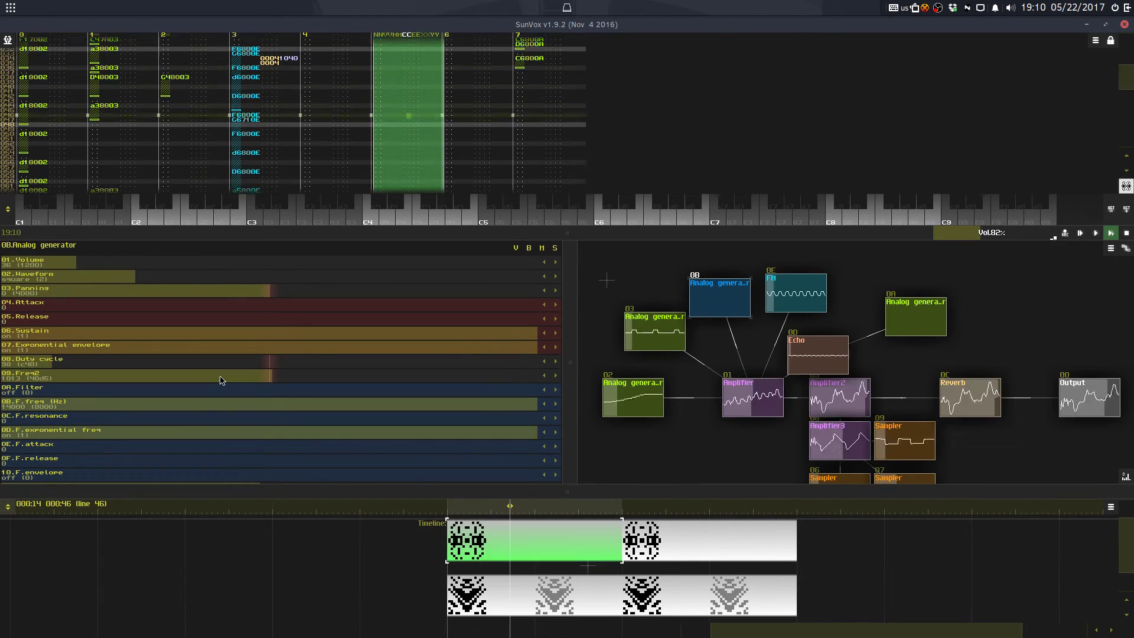
left_click_drag(202, 362, 232, 374)
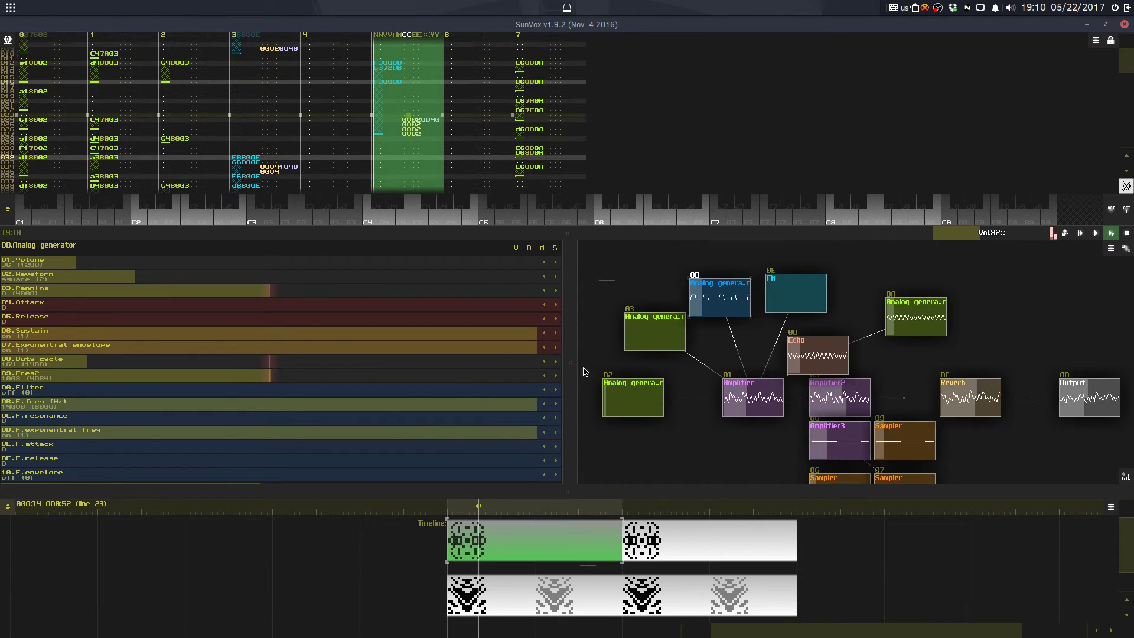
left_click_drag(570, 344, 625, 220)
left_click_drag(284, 258, 262, 212)
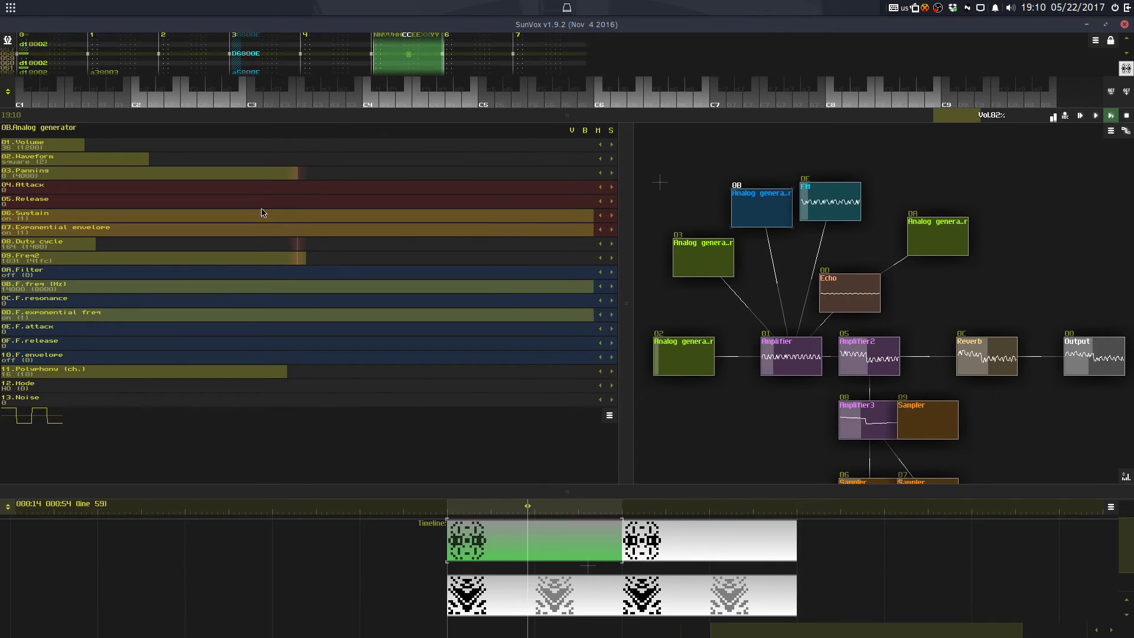
left_click_drag(250, 266, 246, 263)
Step: Set Analog generator 0B to the drawn waveform with volume 30 and draw a custom stepped wave shape
left_click_drag(73, 145, 66, 146)
scroll(86, 164, "up", 1)
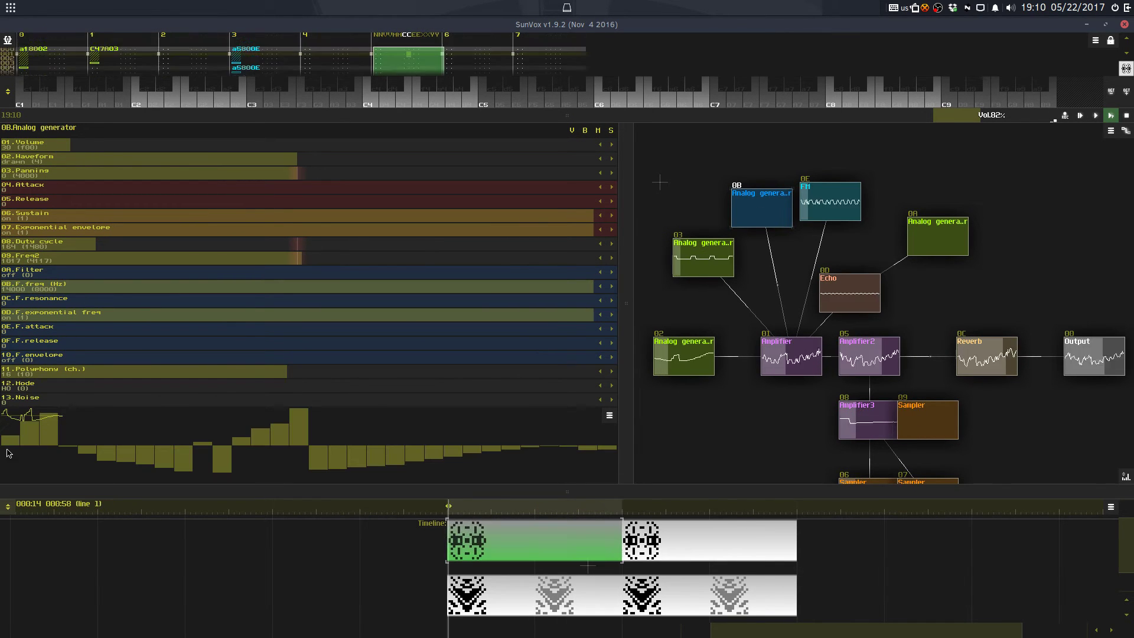
mouse_move(93, 409)
left_mouse_down()
mouse_move(248, 428)
mouse_move(371, 480)
mouse_move(512, 488)
mouse_move(625, 466)
left_mouse_up()
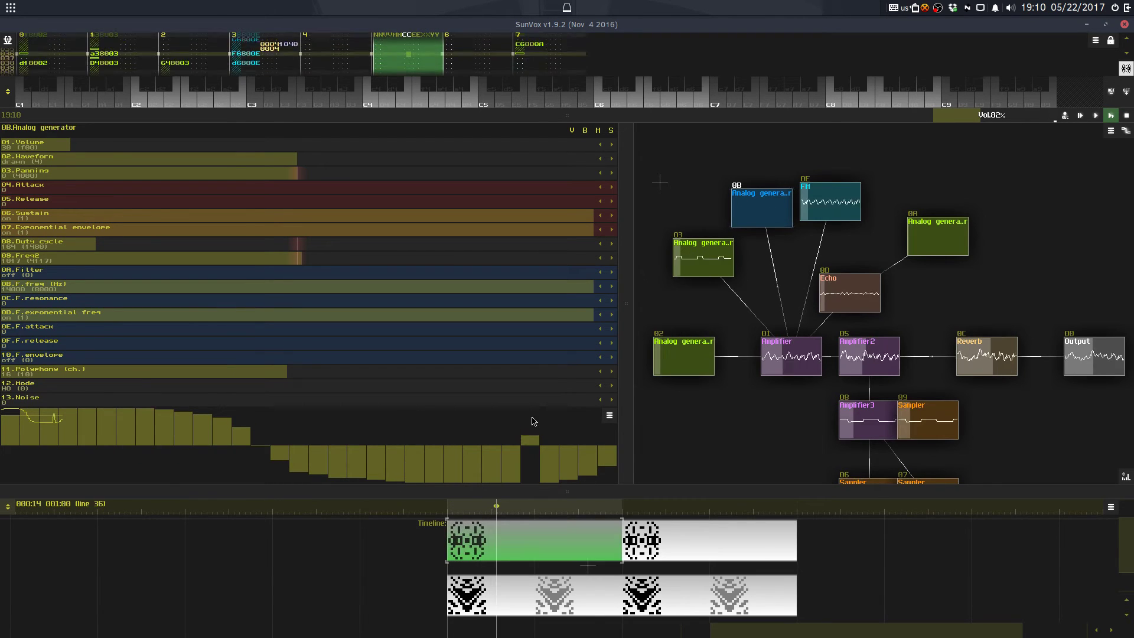
mouse_move(533, 421)
left_mouse_down()
mouse_move(517, 397)
mouse_move(495, 436)
left_mouse_up()
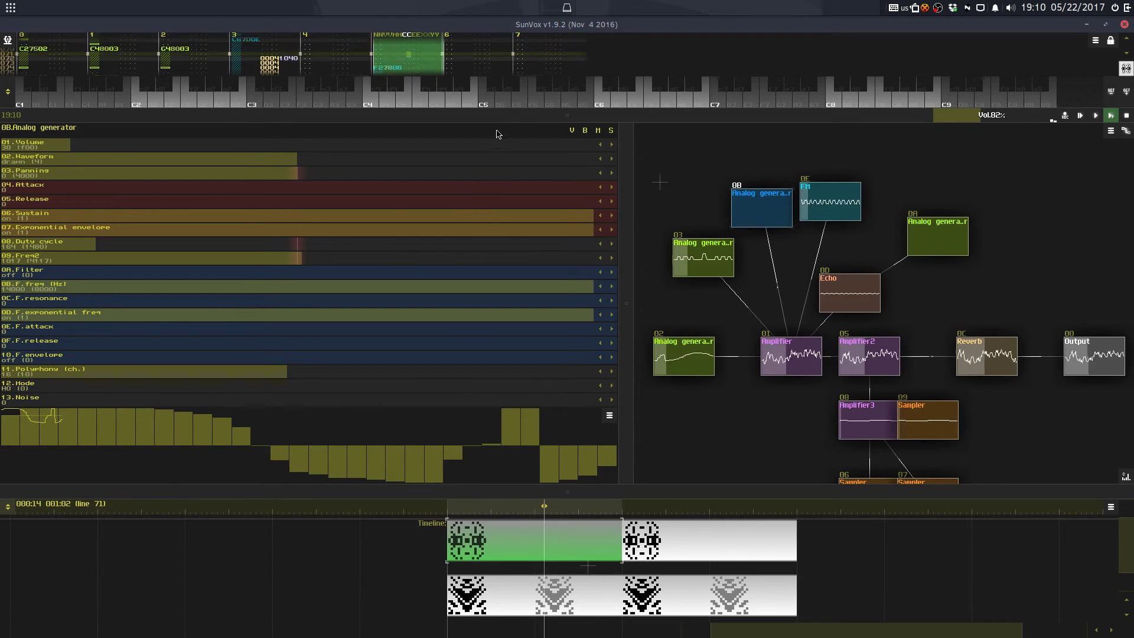
left_click(165, 478)
left_click(94, 437)
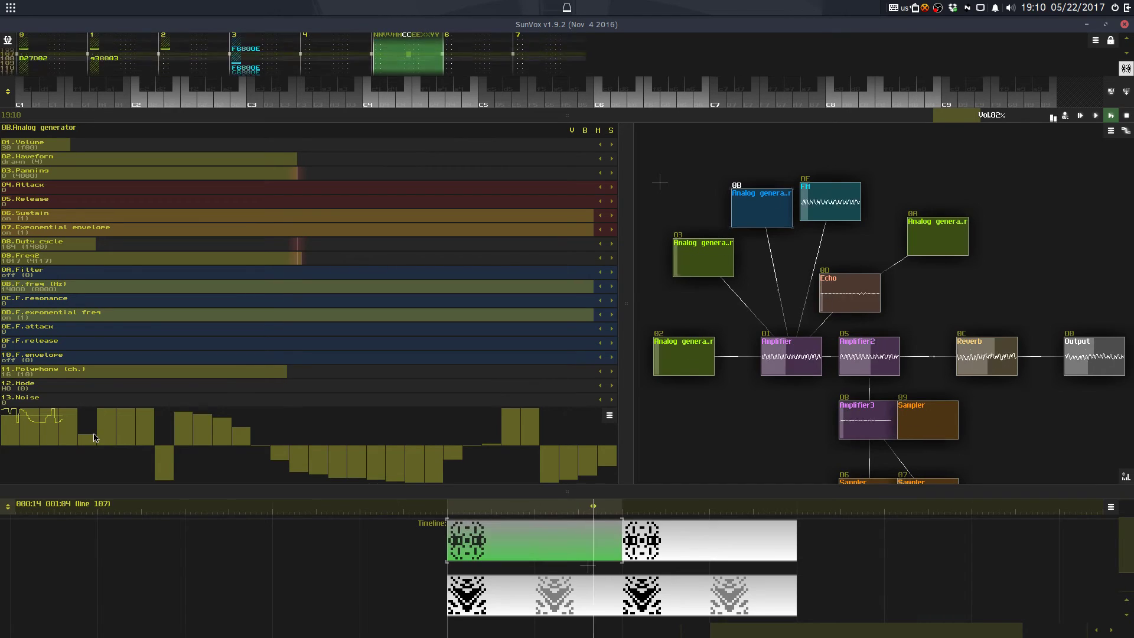
left_click(90, 445)
left_click(90, 455)
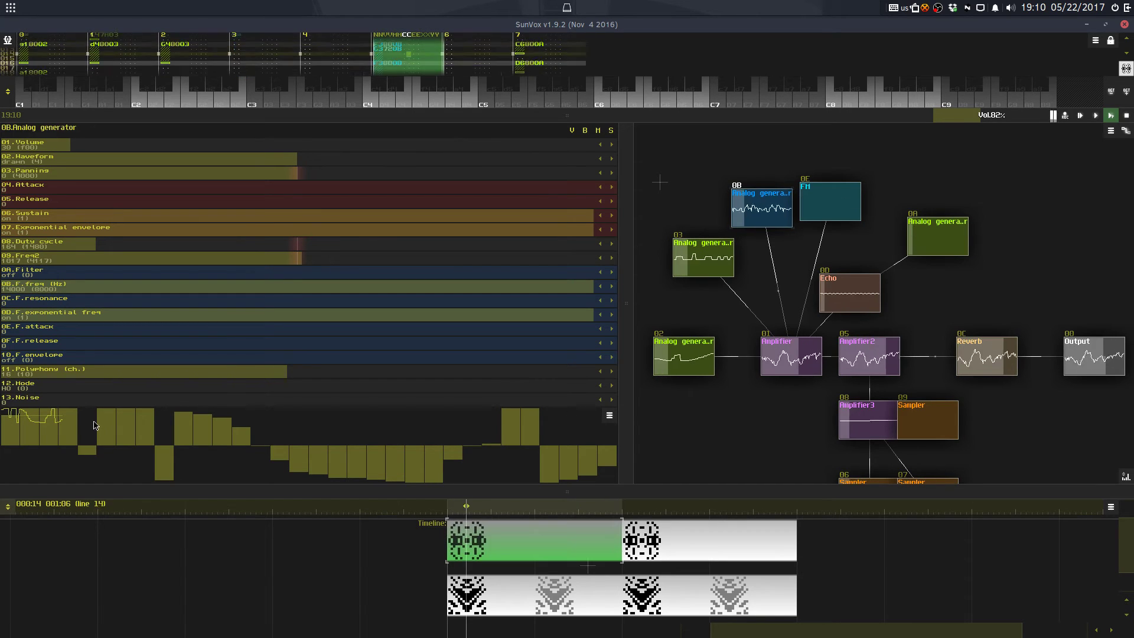
Step: Reset Freq2 of Analog generator 0B to 1000 and raise its volume to 46
left_click_drag(287, 257, 282, 258)
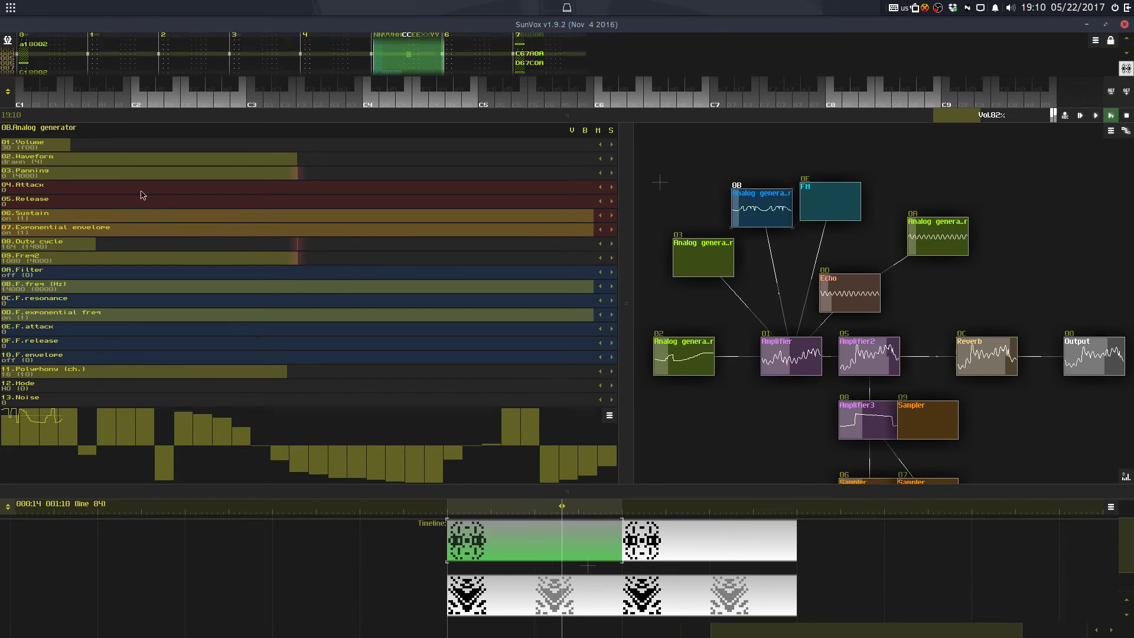
left_click_drag(145, 146, 151, 151)
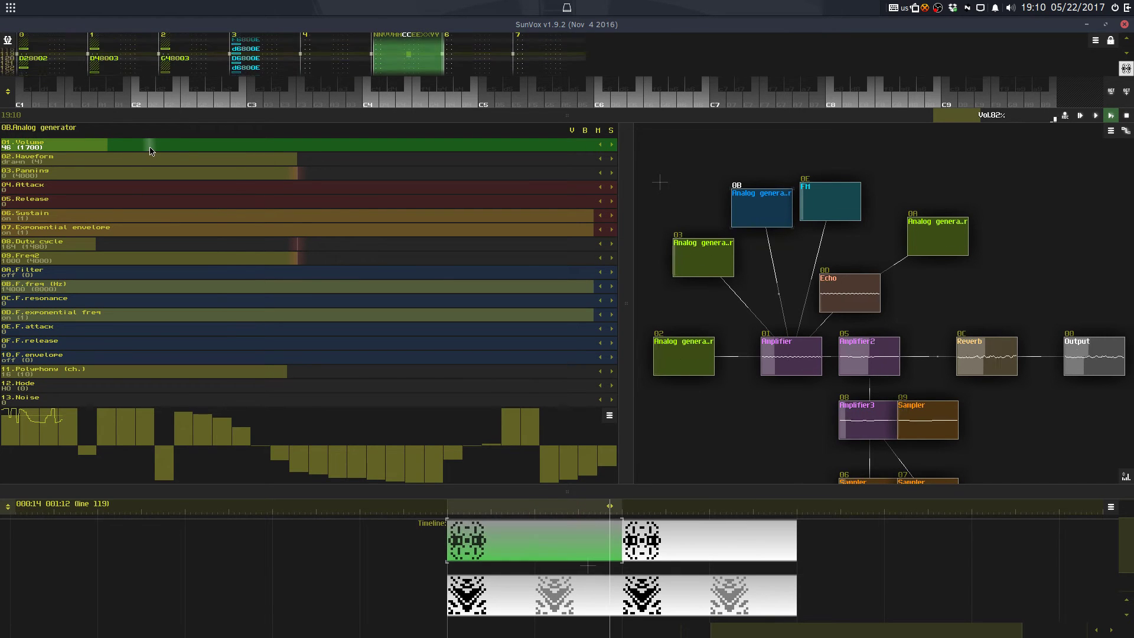
Step: Remap the track 3 notes of the second timeline pattern from module 4 to E and save over StreaminLava.sunvox
left_click(689, 538)
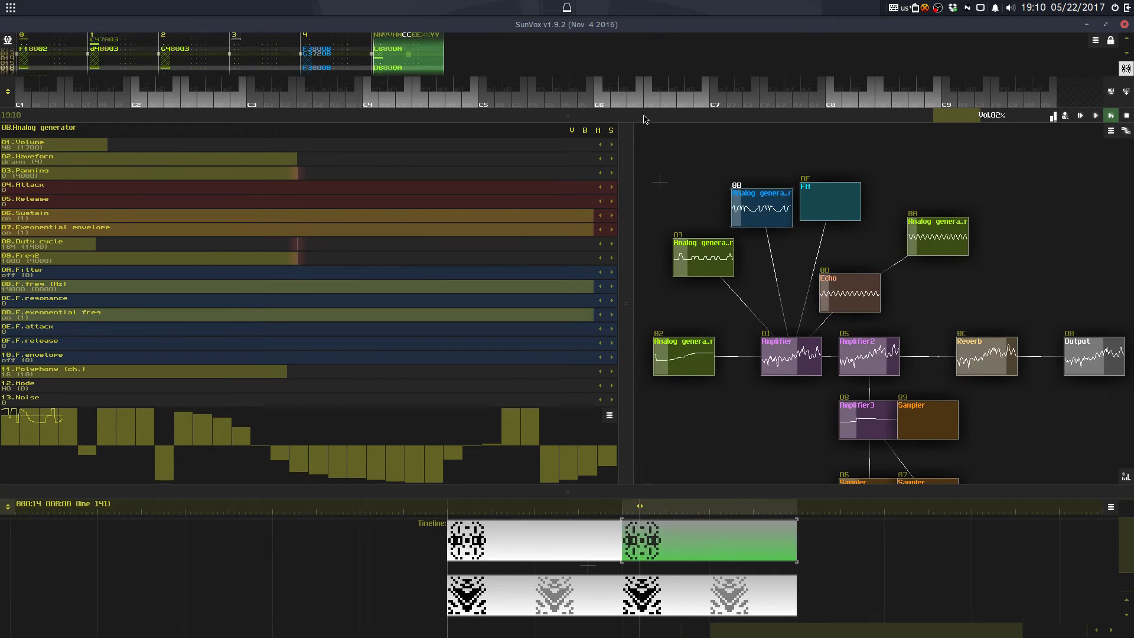
left_click_drag(644, 120, 625, 447)
left_click(276, 252)
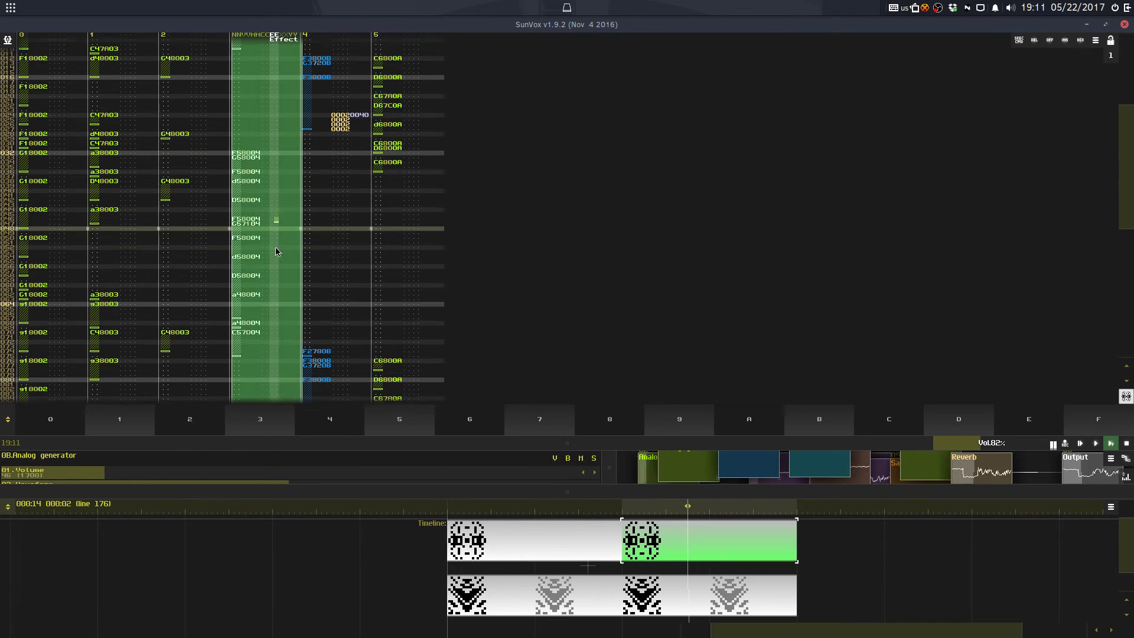
right_click(276, 252)
left_click(313, 349)
left_click_drag(767, 443, 769, 112)
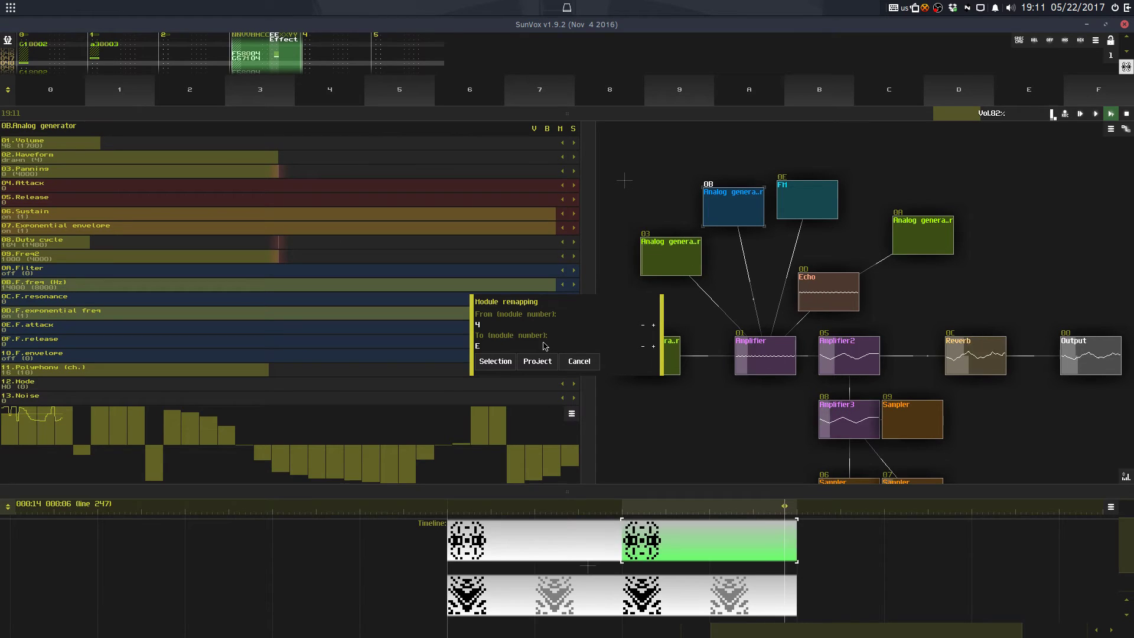
left_click(495, 361)
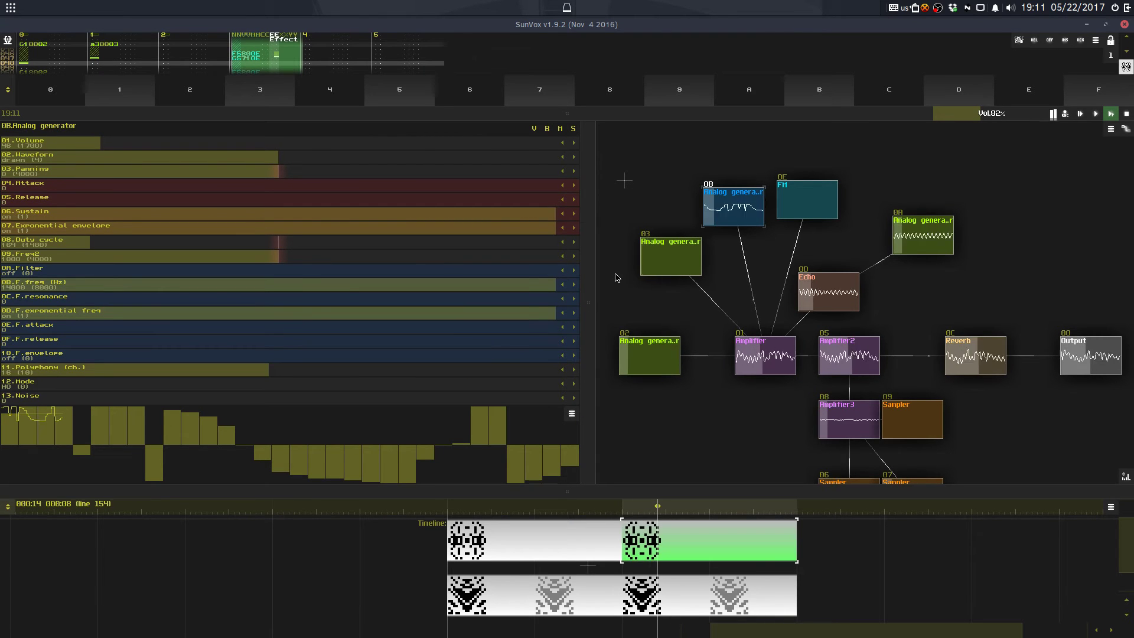
key("ctrl+s")
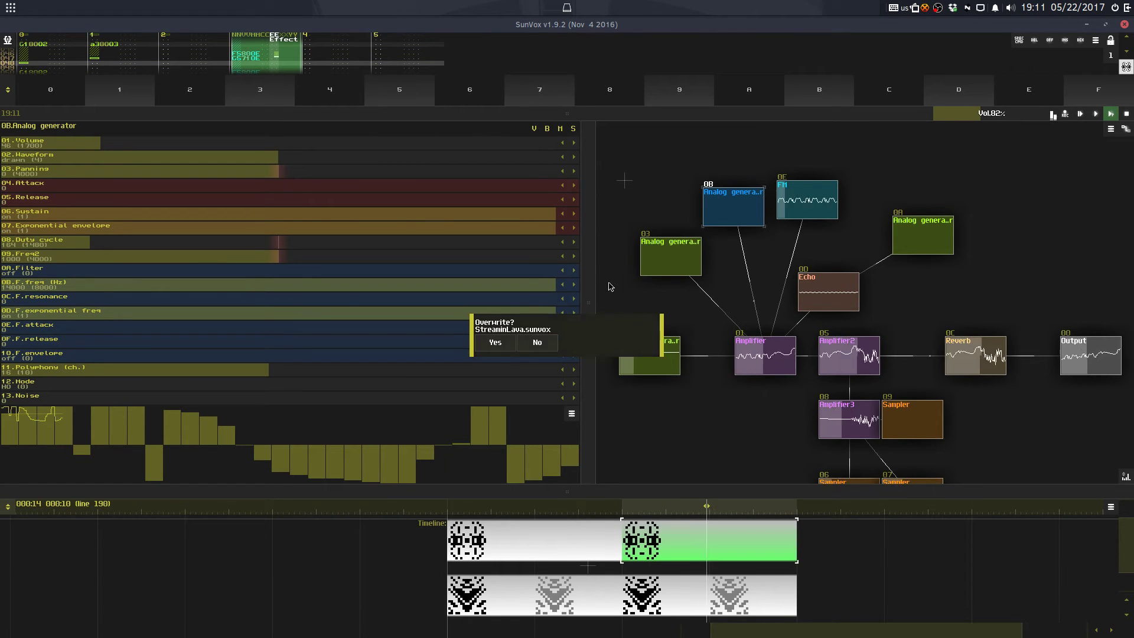
left_click(512, 343)
Step: Increase the second pattern's number of tracks to 8
left_click_drag(670, 112, 664, 302)
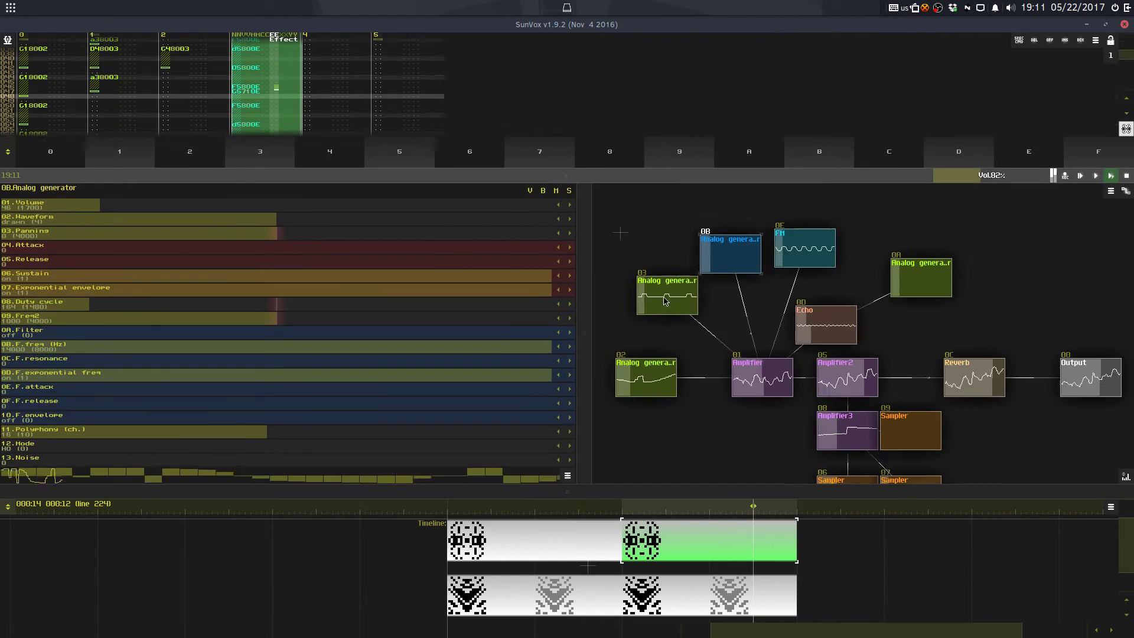
left_click_drag(671, 175, 673, 480)
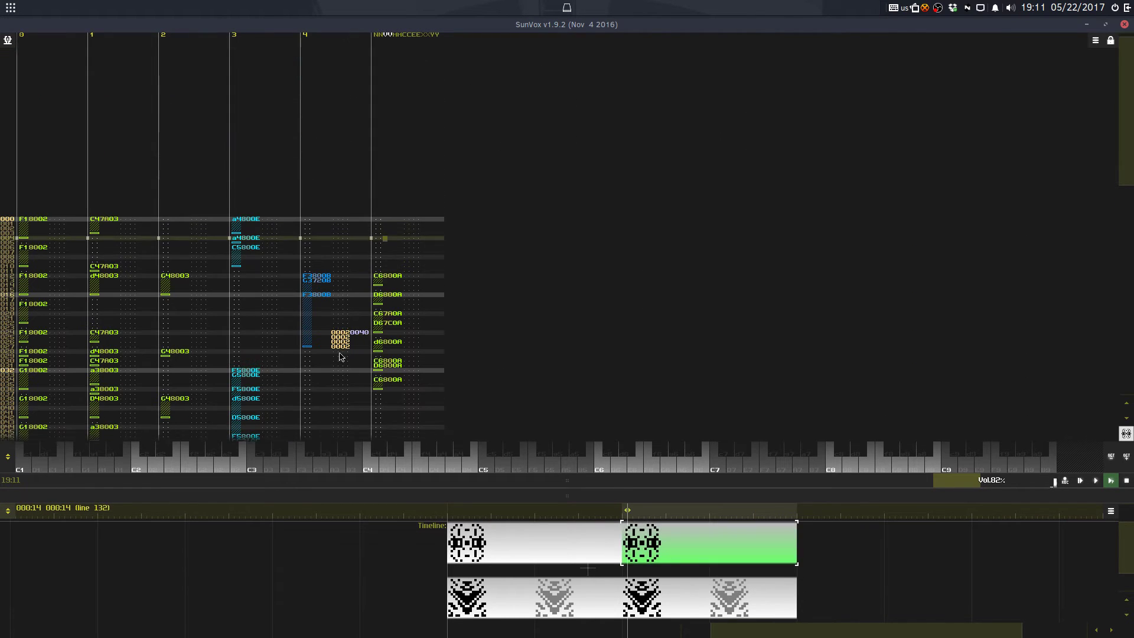
left_click(352, 389)
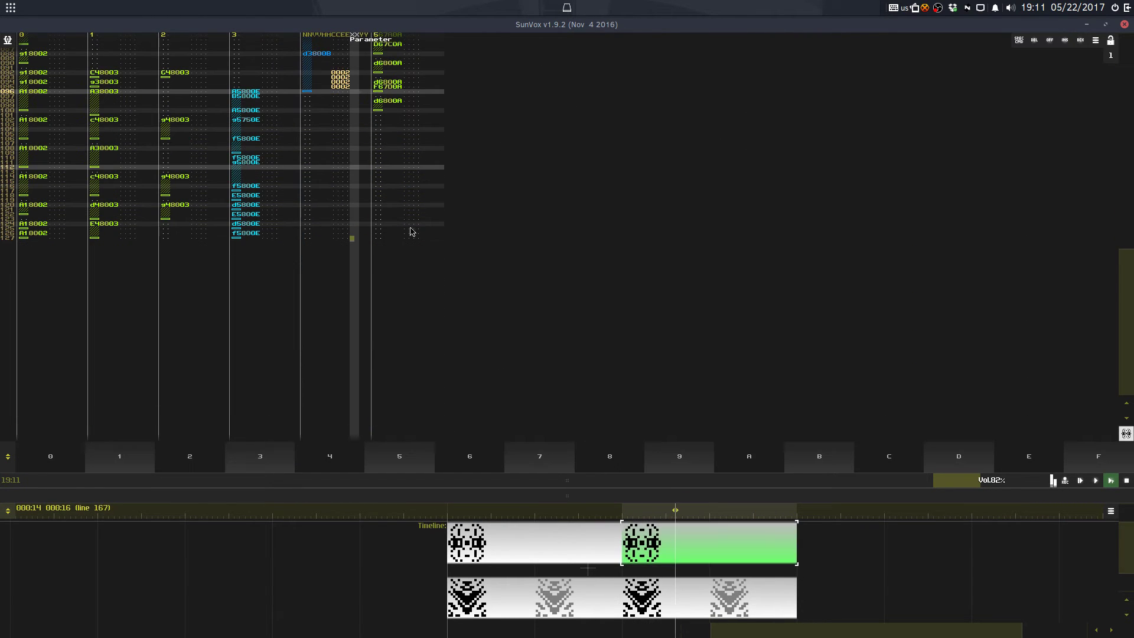
right_click(465, 180)
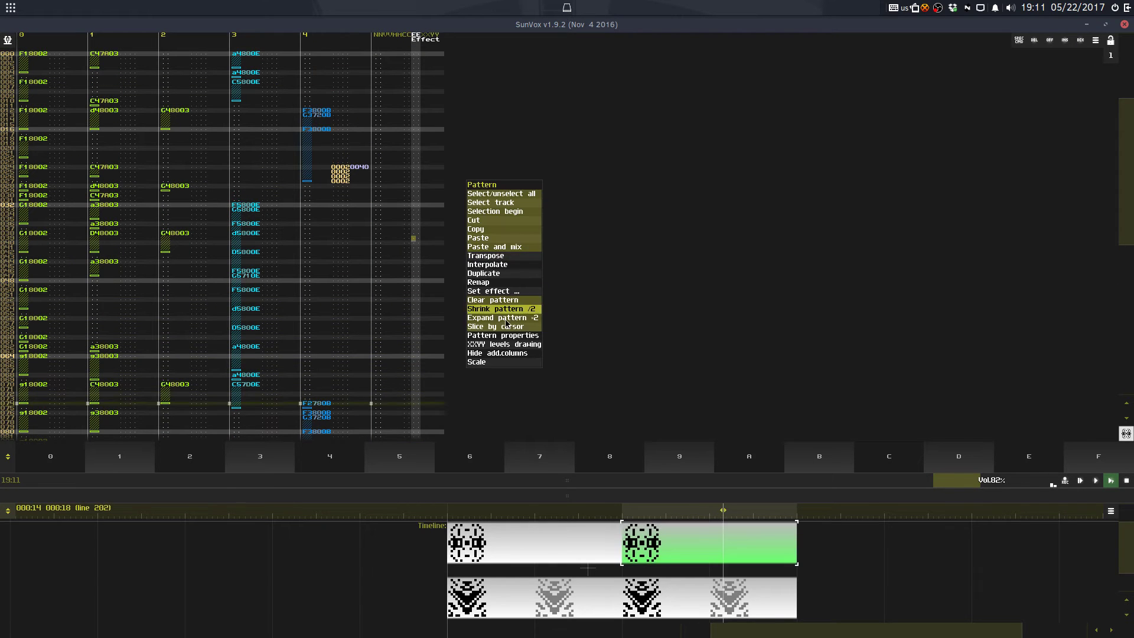
left_click(503, 335)
left_click(653, 323)
left_click(486, 382)
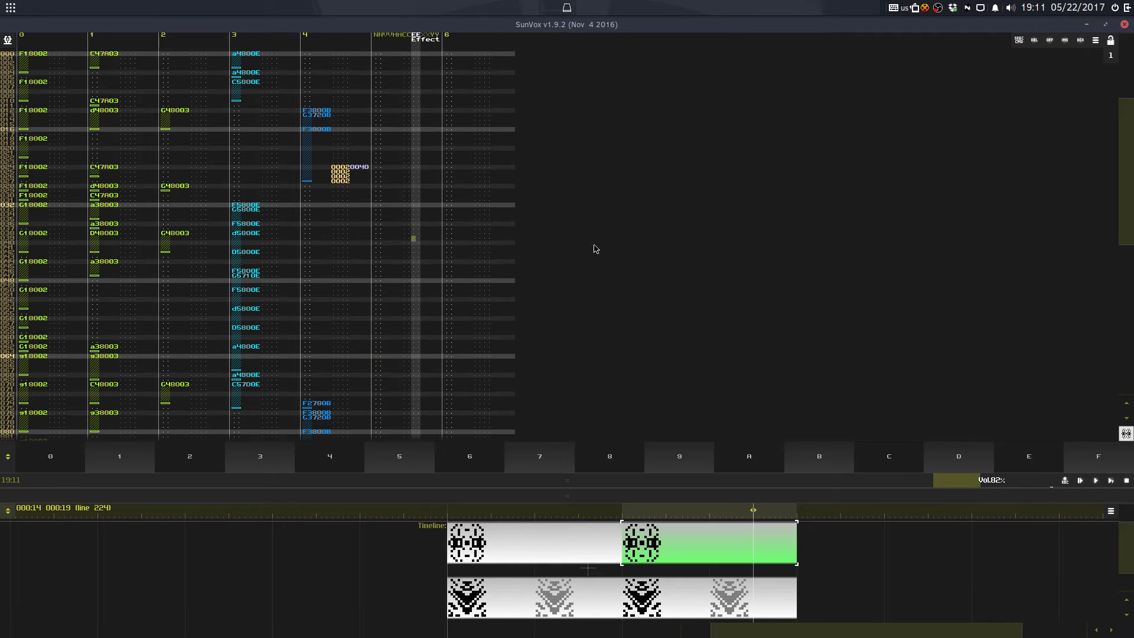
right_click(593, 245)
left_click(630, 401)
left_click(652, 323)
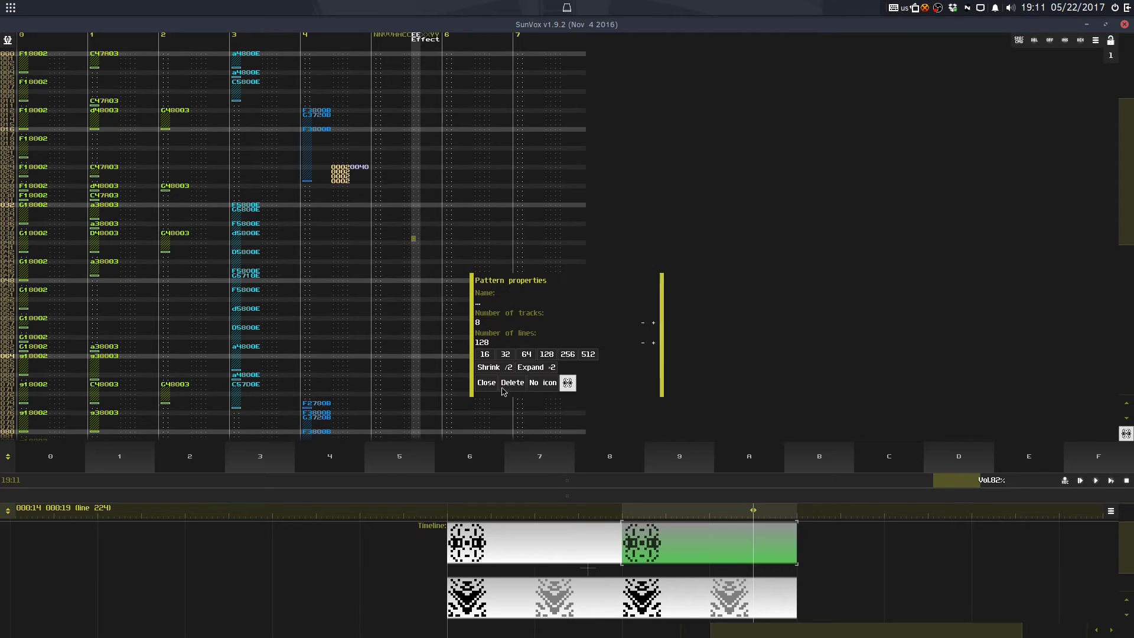
left_click(486, 382)
Step: Move the second pattern's track 4 events to track 5 and its track 5 notes to track 7, and save the song
scroll(489, 120, "up", 10)
key("ctrl+v")
left_click(329, 246)
key("ctrl+a")
key("ctrl+x")
left_click(446, 187)
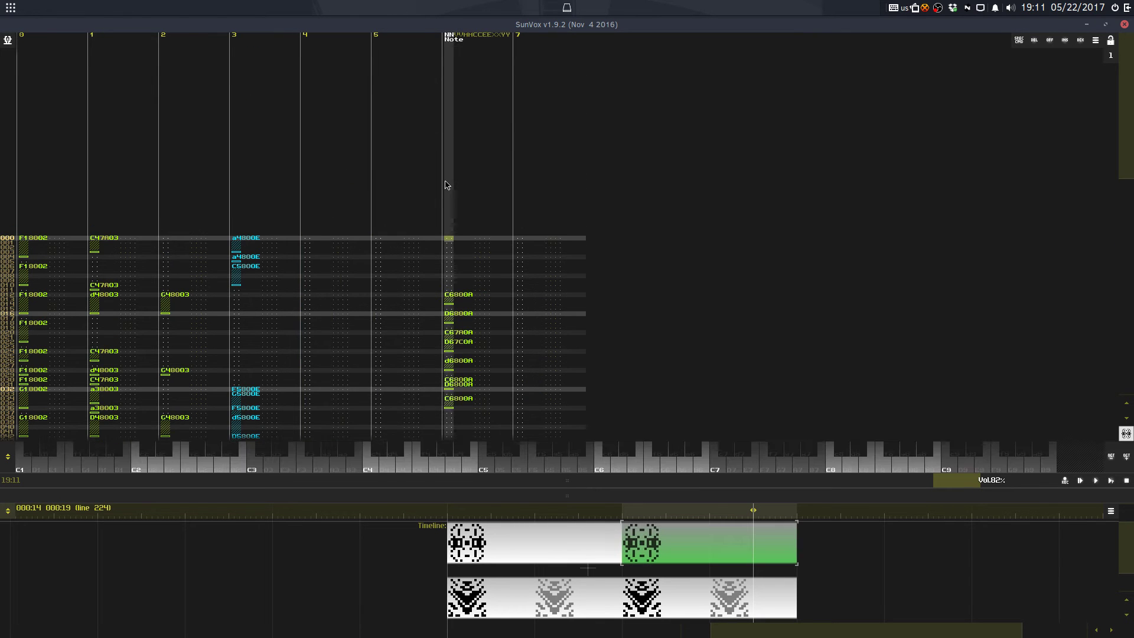
key("ctrl+v")
key("ctrl+z")
left_click(413, 211)
key("ctrl+x")
left_click(535, 181)
key("ctrl+v")
key("ctrl+a")
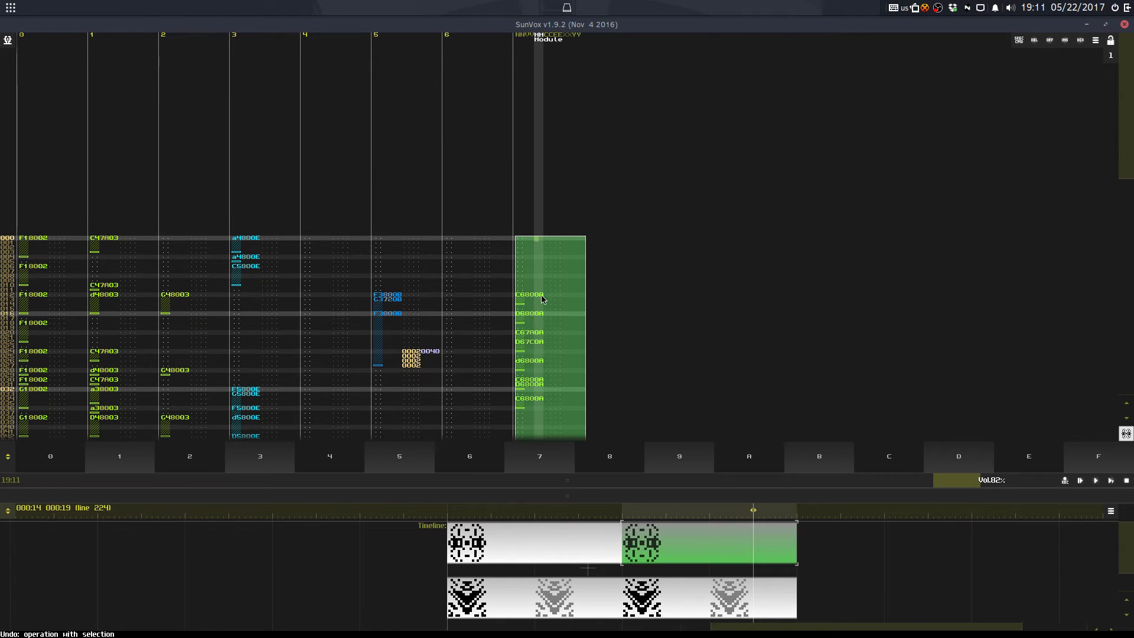
key("ctrl+s")
left_click(501, 341)
Step: Clear the module 0A notes from track 7 of the second pattern and resume playback
key("space")
left_click_drag(621, 482, 614, 362)
left_click(546, 189)
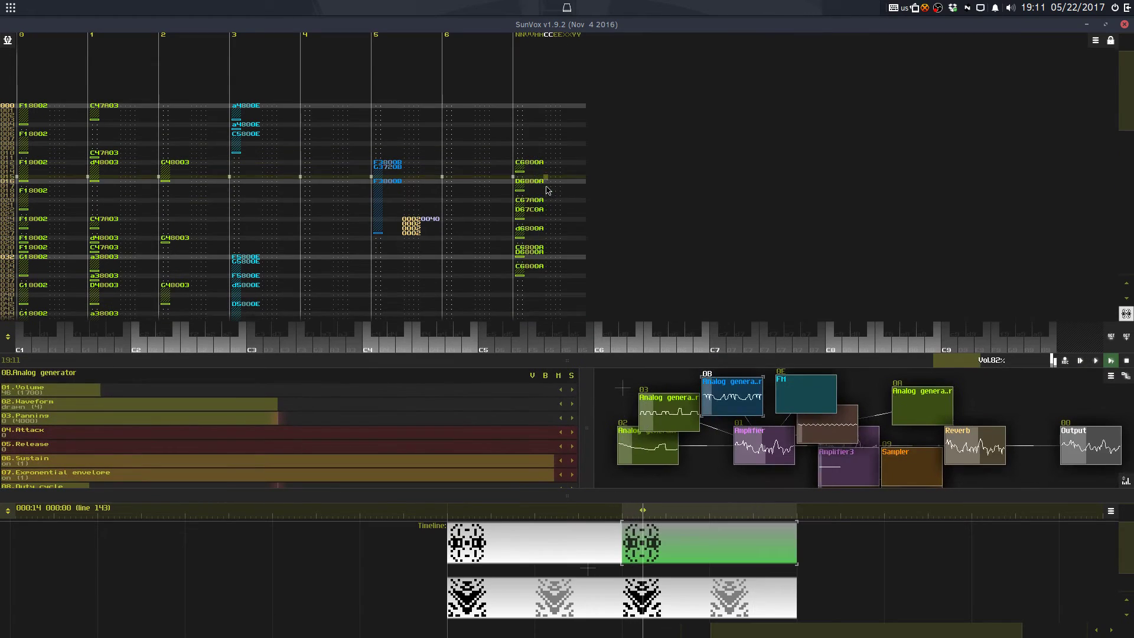
key("ctrl+z")
key("space")
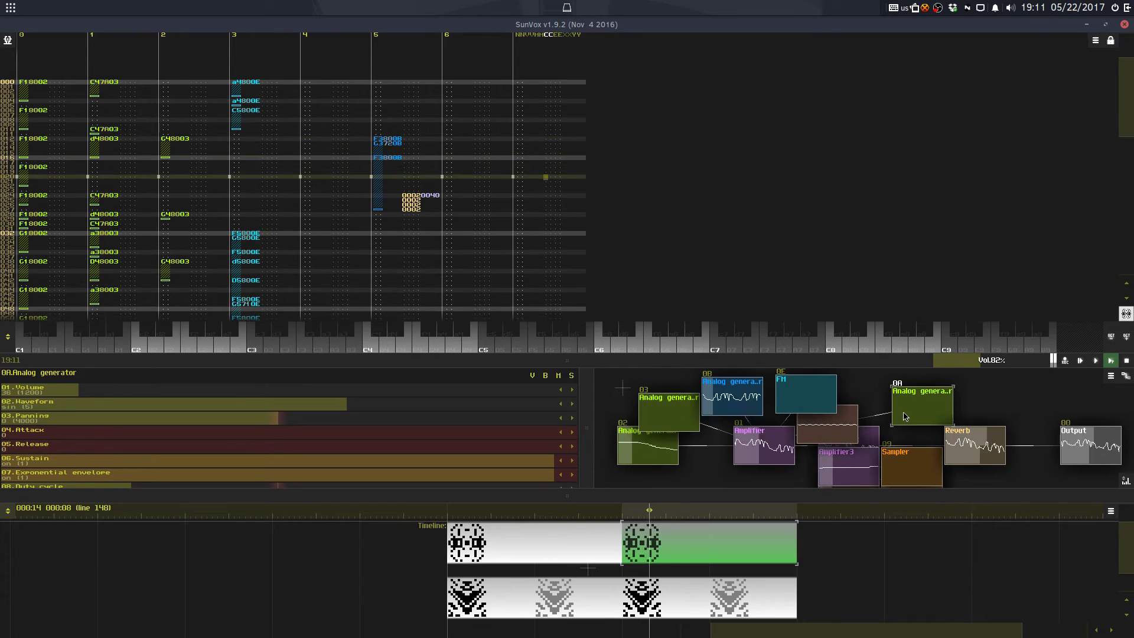
Step: Change the module colour of Analog generator 0A to blue
key("Escape")
double_click(907, 420)
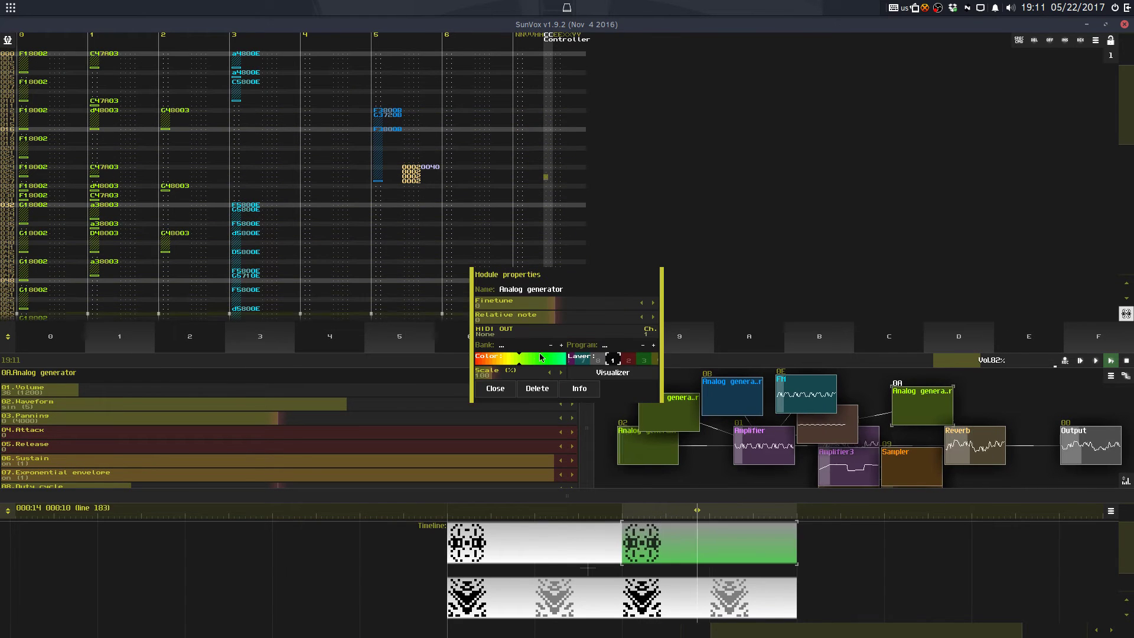
left_click(494, 389)
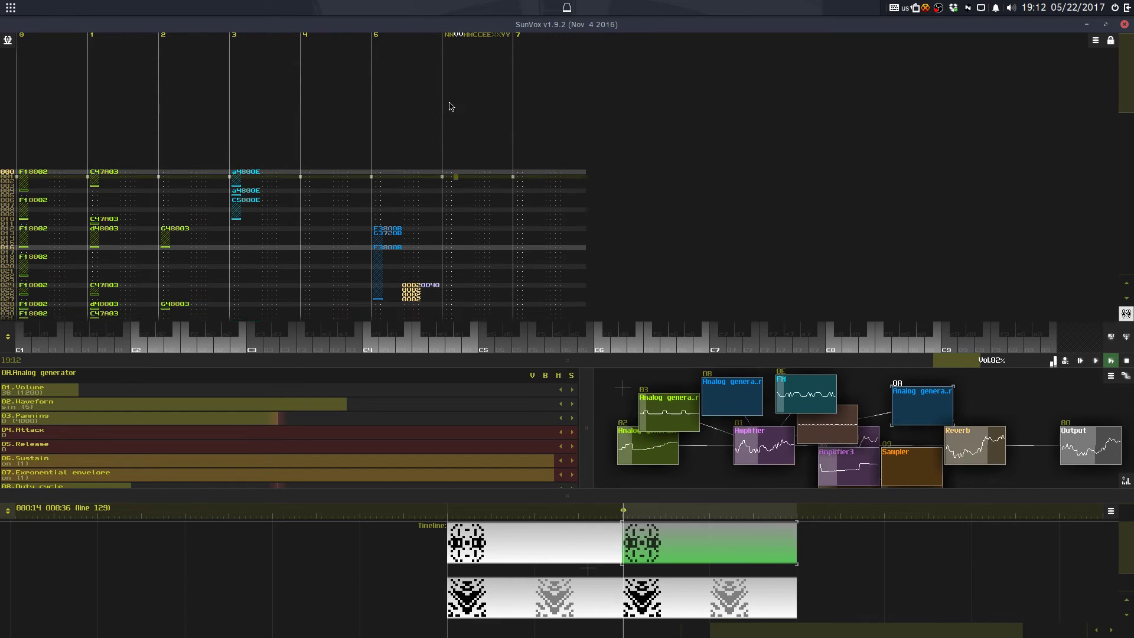
Step: Enter note a6 for module 0A on line 0 of track 6 with a note-off on line 2, using edit step 4
left_click(467, 129)
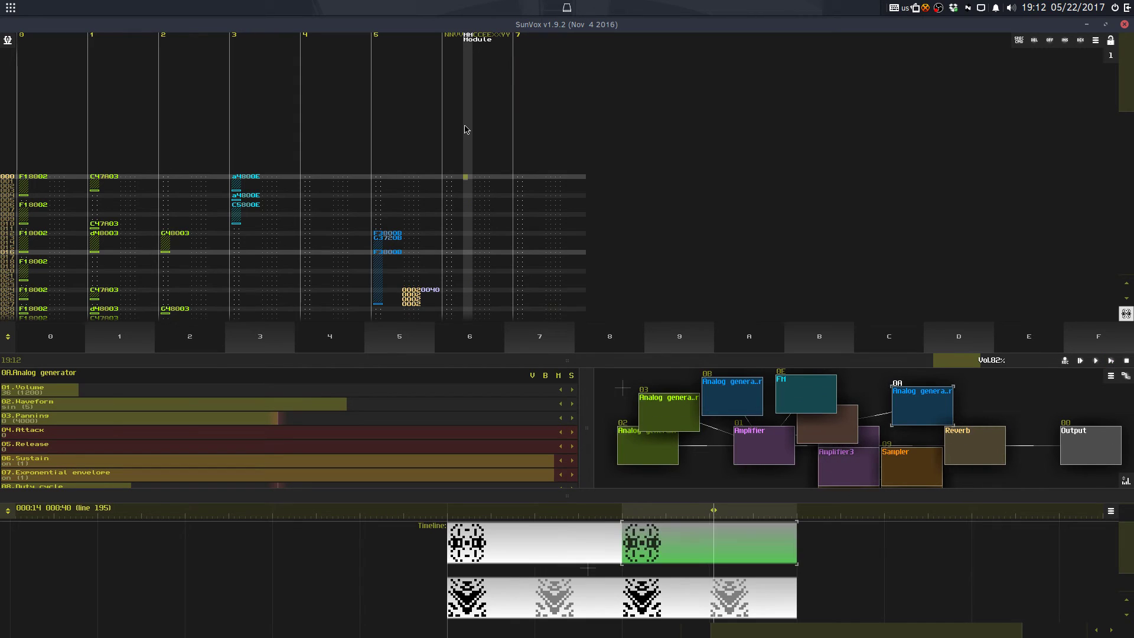
key("ctrl+z")
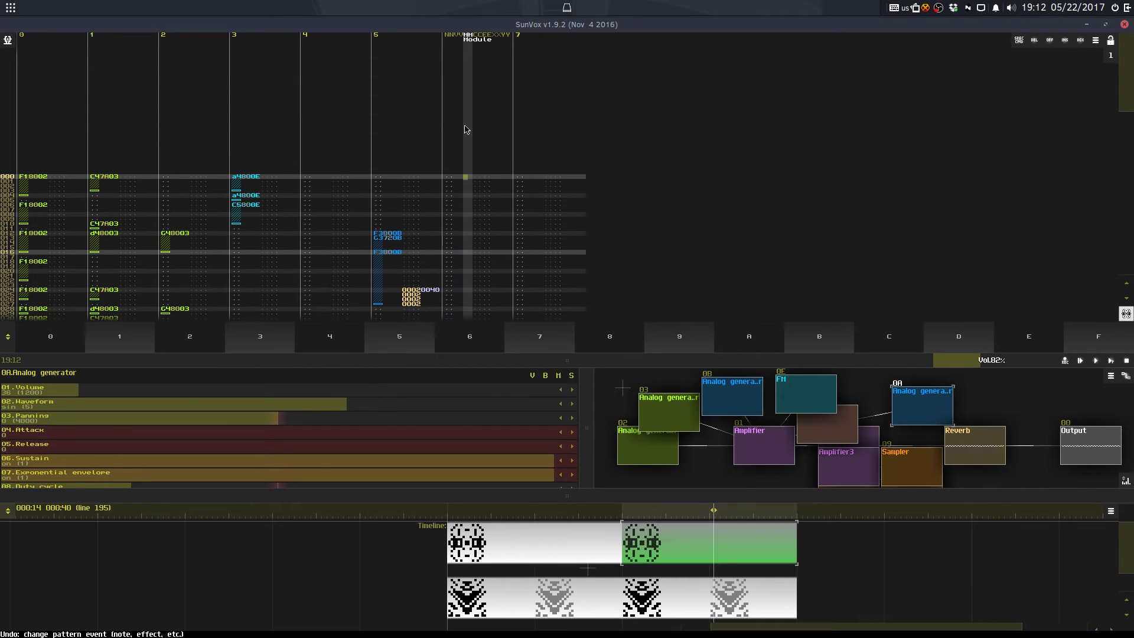
key("j")
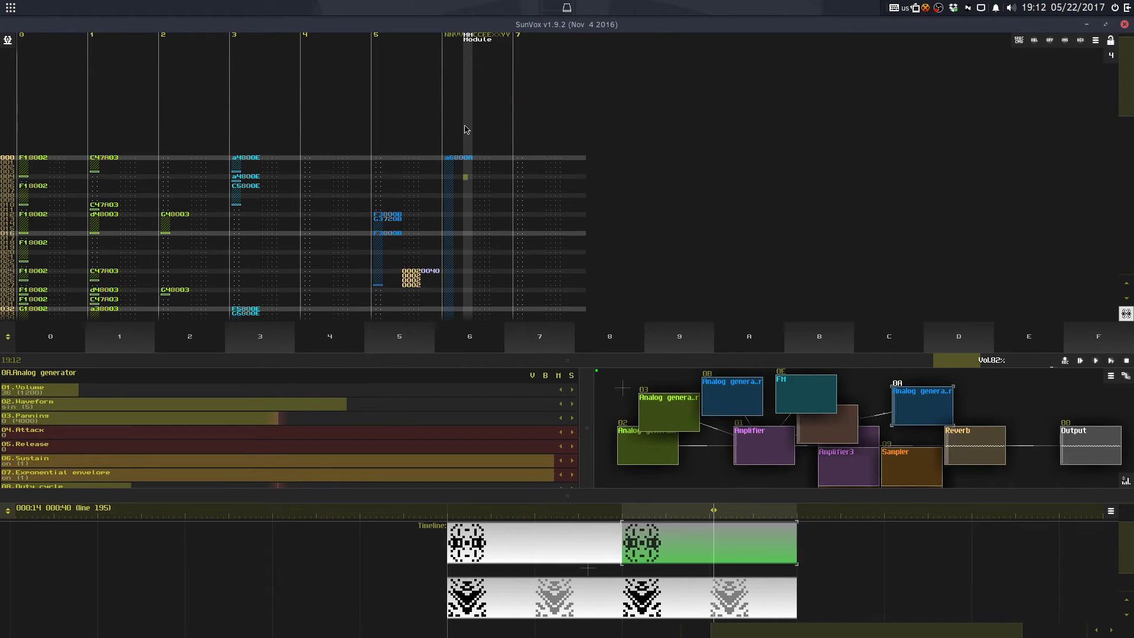
key("Left")
key("Up")
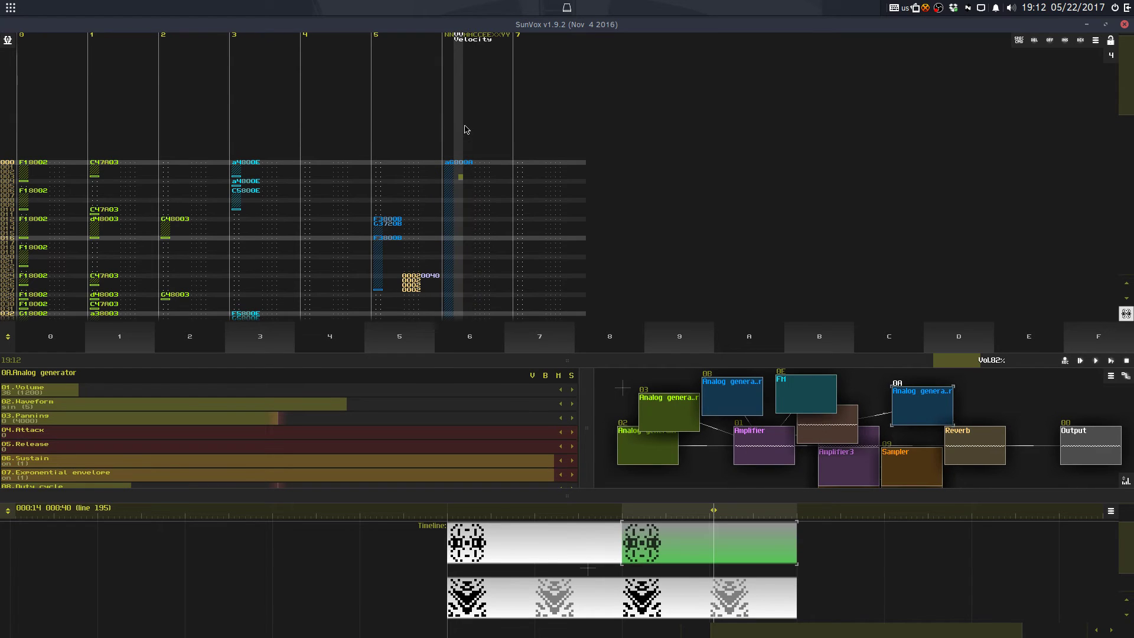
key("Up")
key("Caps_Lock")
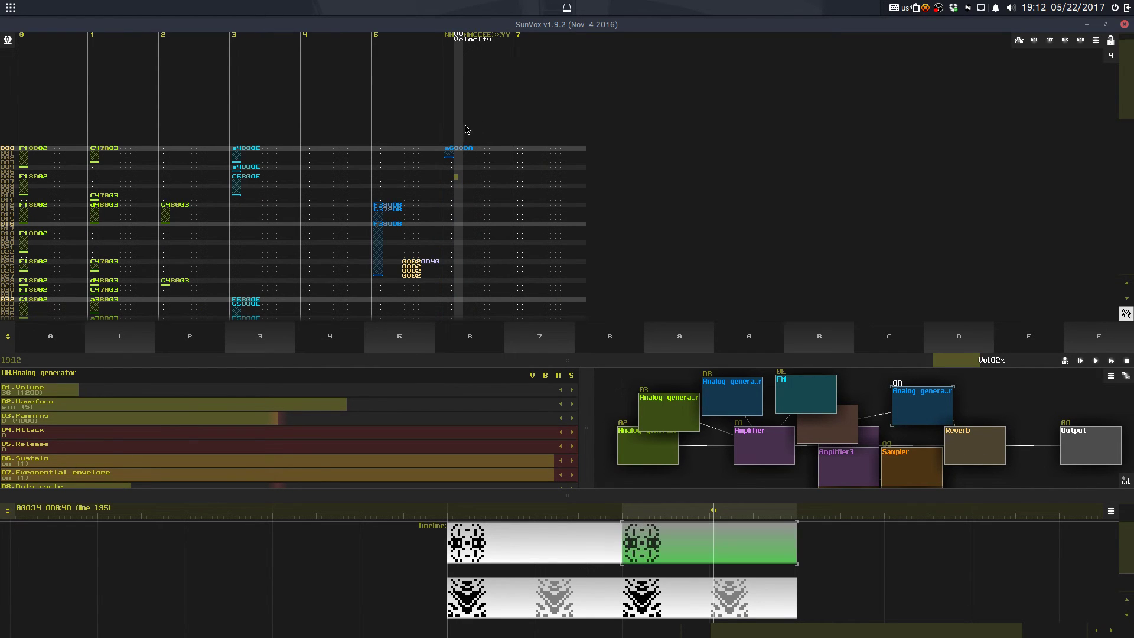
Step: Duplicate lines 0 to 7 of track 6 repeatedly down the second pattern and play it back
left_click(476, 168)
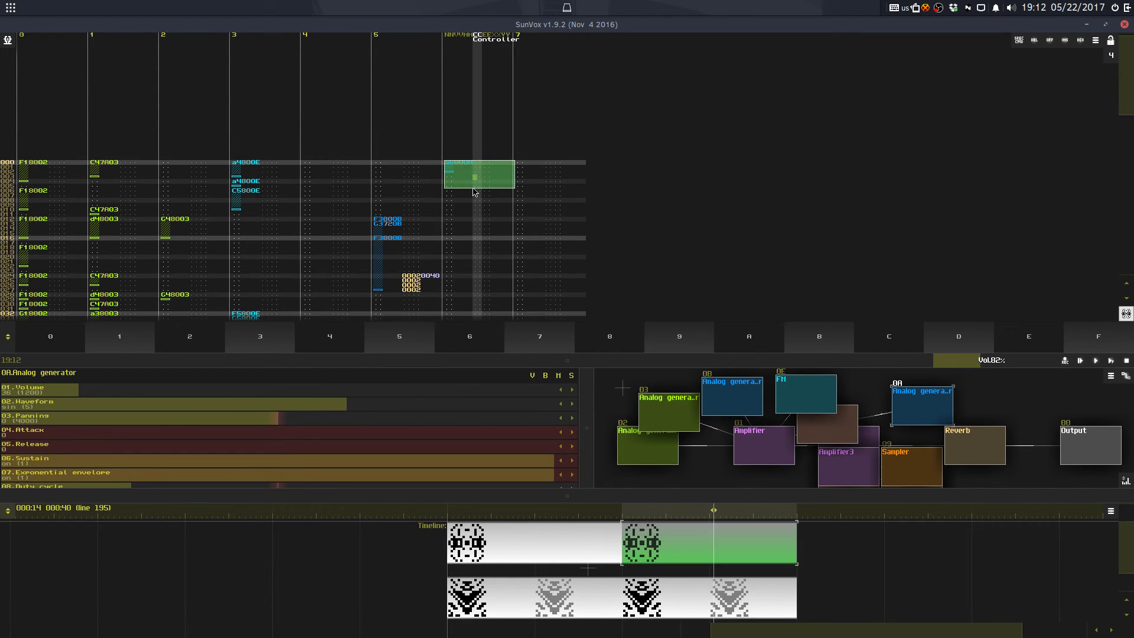
left_click_drag(473, 192, 475, 195)
key("ctrl+e")
key("space")
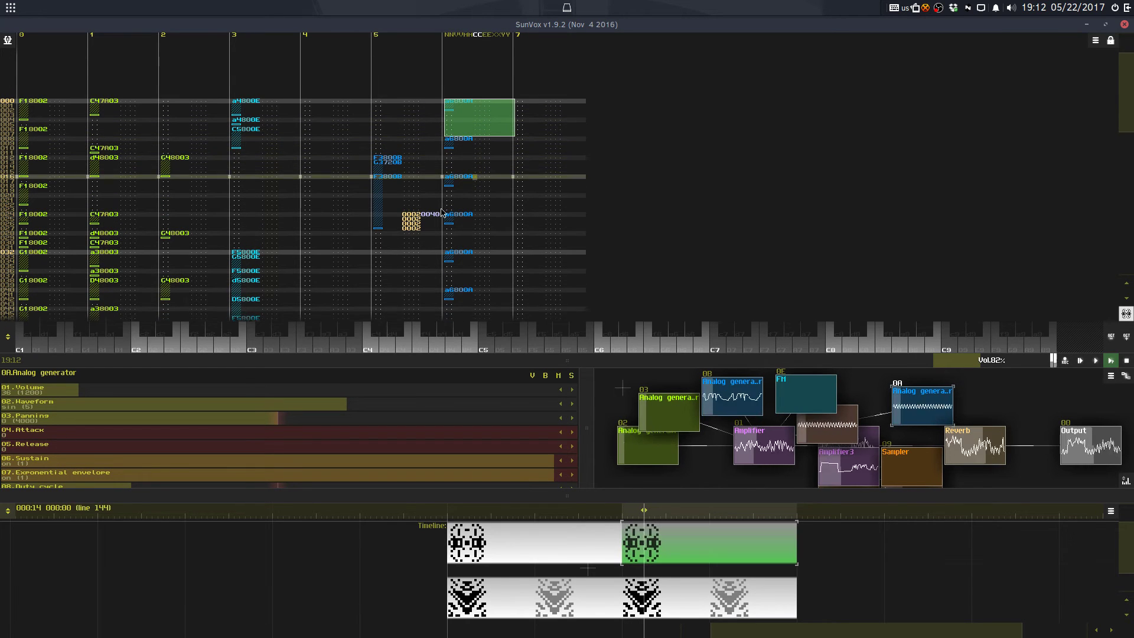
Step: Select the module 0A notes in track 6 of the second pattern and transpose them
left_click(426, 176)
left_click(470, 140)
key("ctrl+a")
right_click(511, 127)
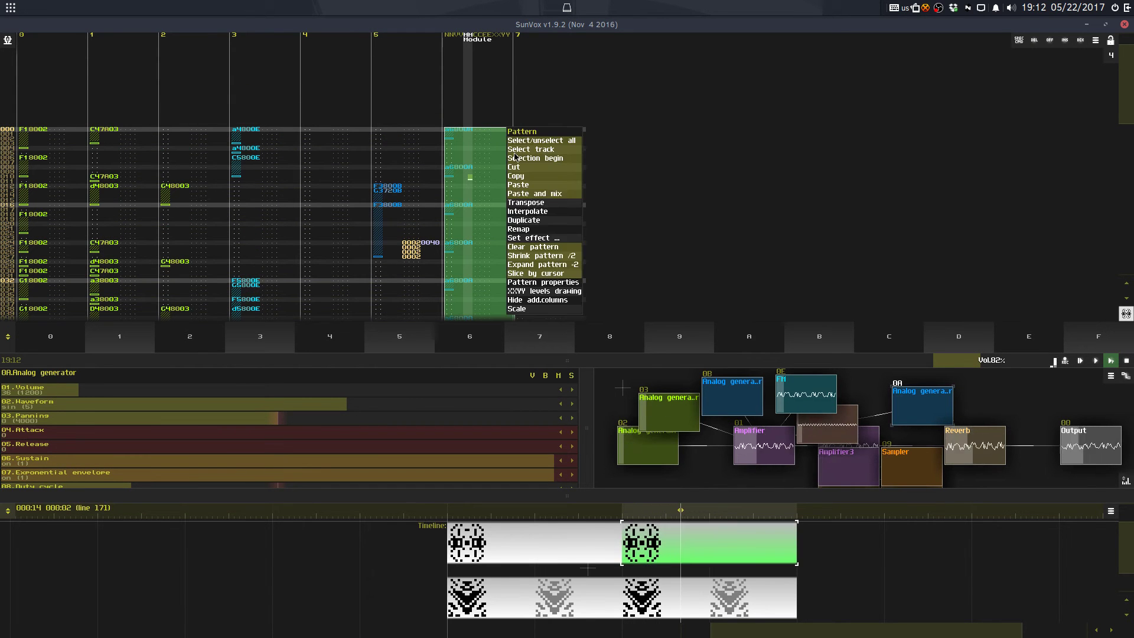
left_click(529, 203)
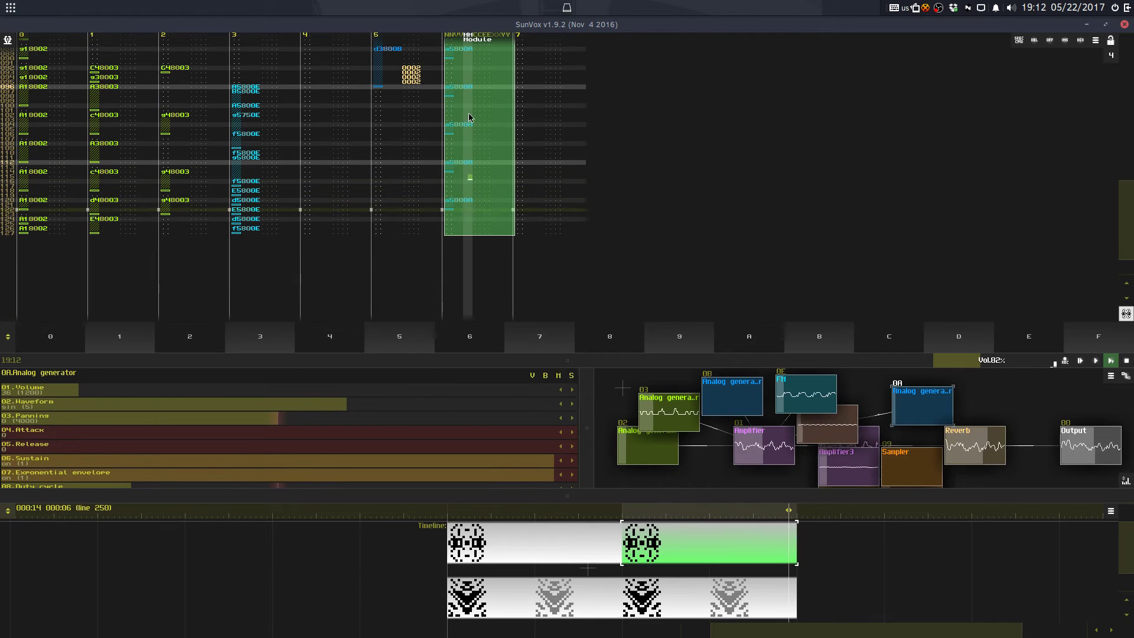
right_click(544, 167)
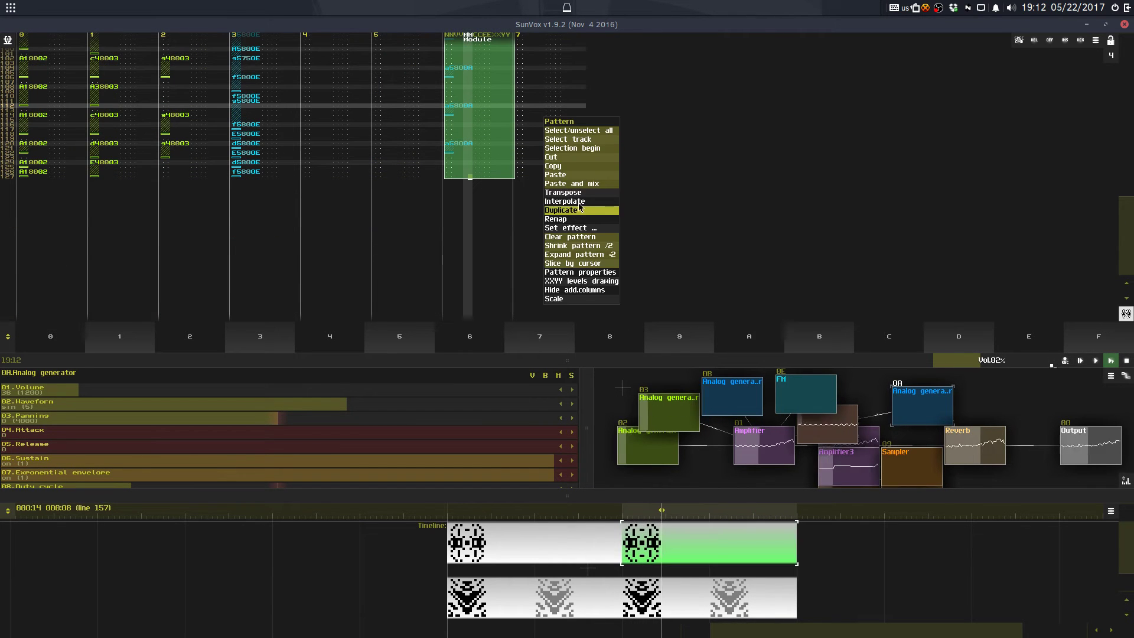
left_click(580, 197)
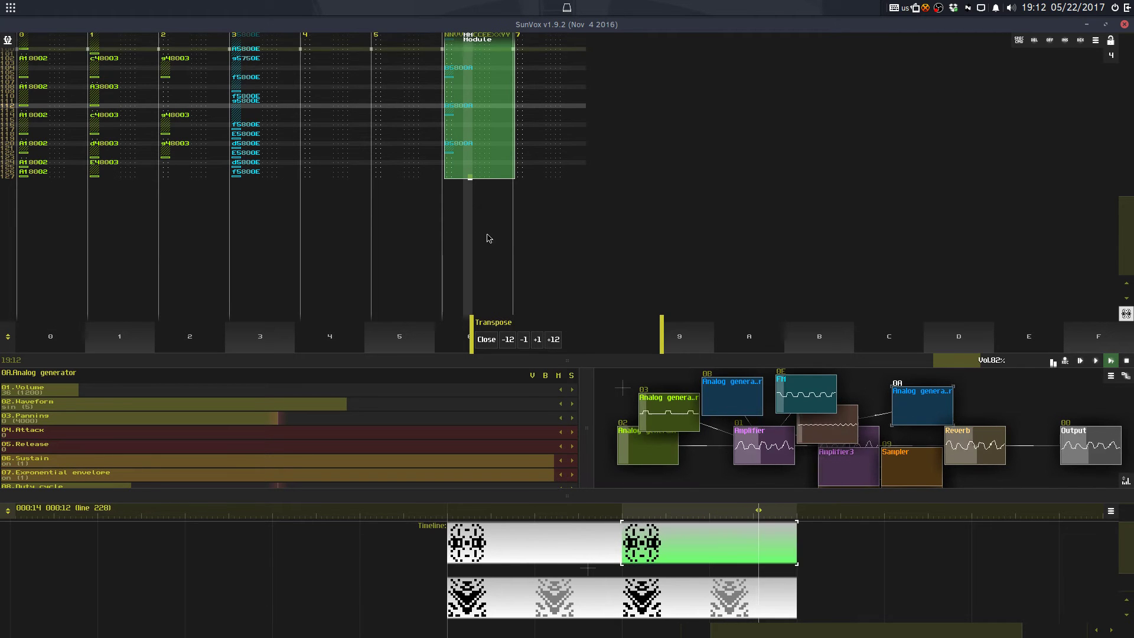
left_click(487, 340)
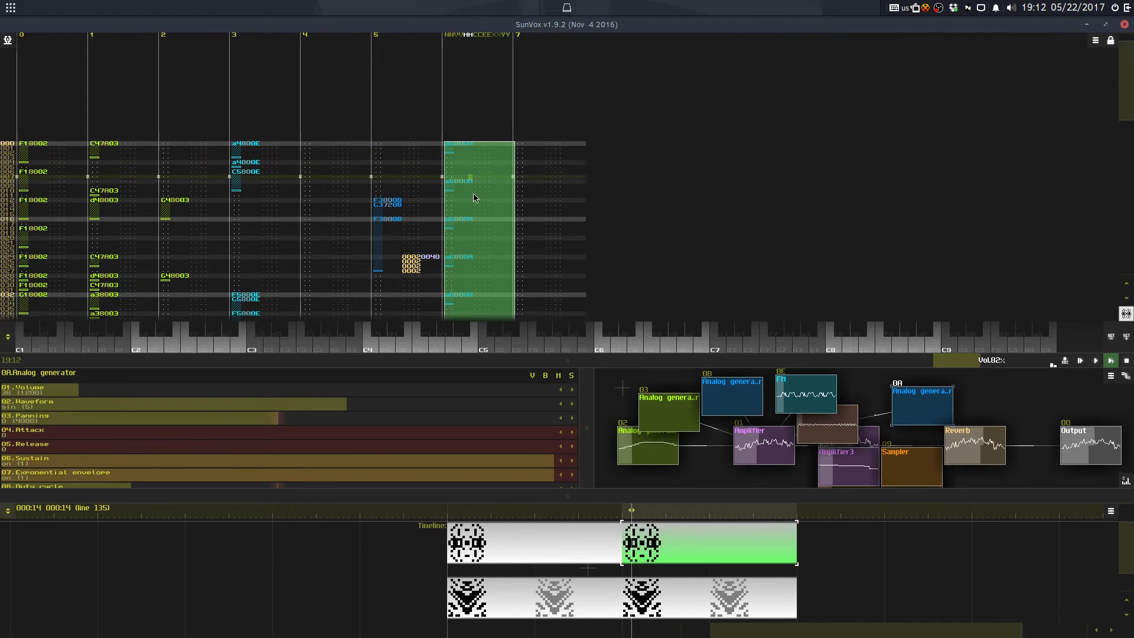
Step: Move the module 0A notes from track 6 to track 7 and set each note's velocity to 60, using edit step 8
left_click(530, 171)
left_click(527, 174)
type("4")
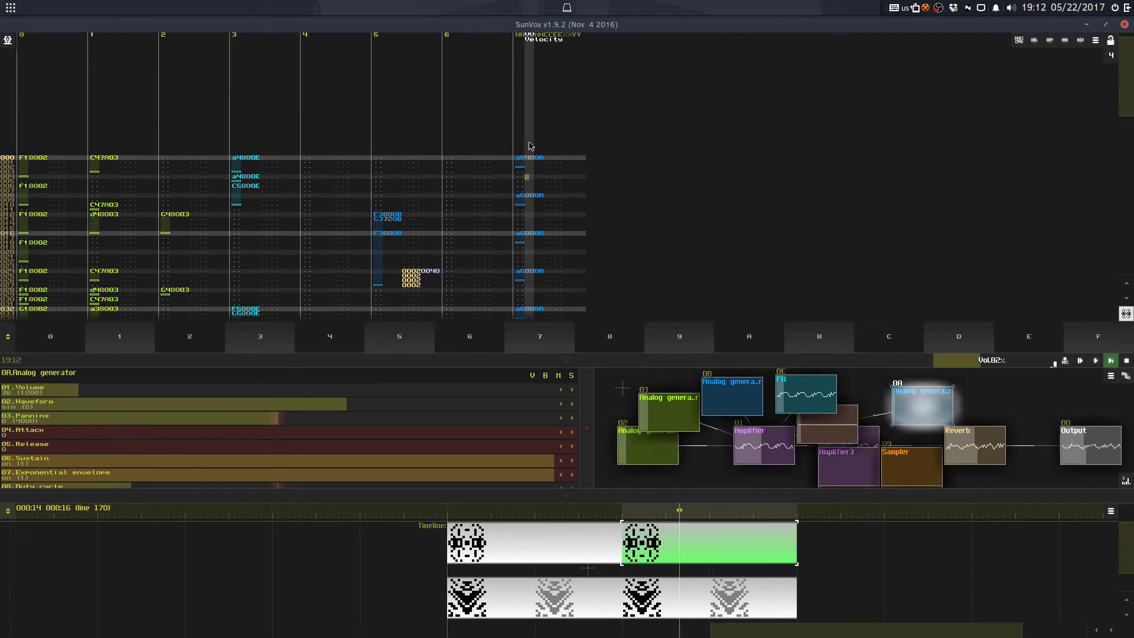
key("ctrl+z")
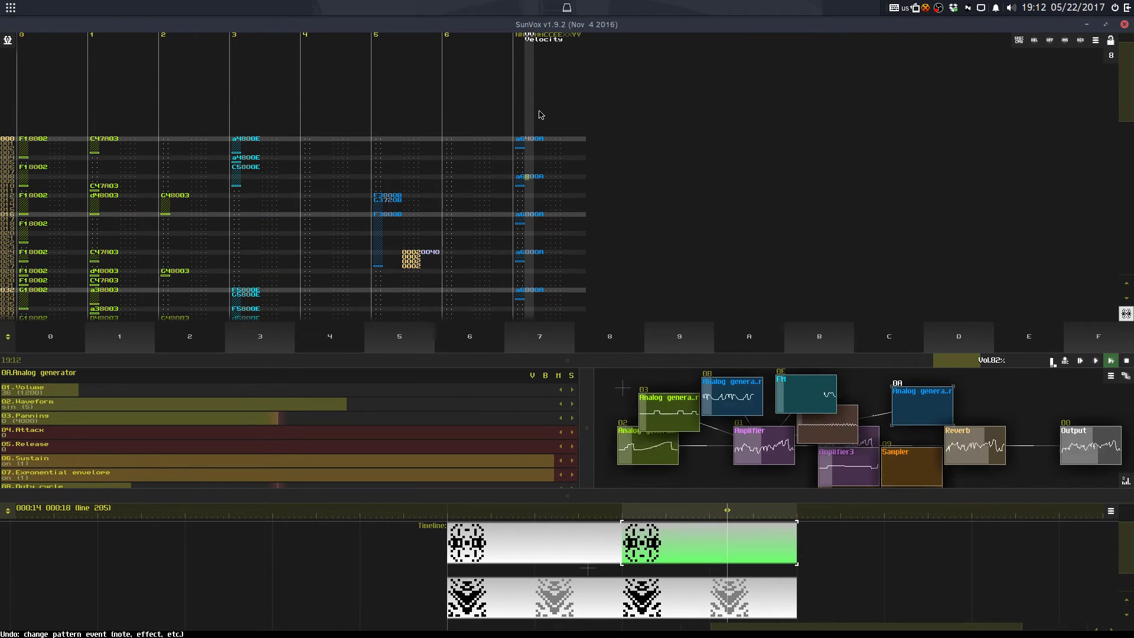
type("6400A")
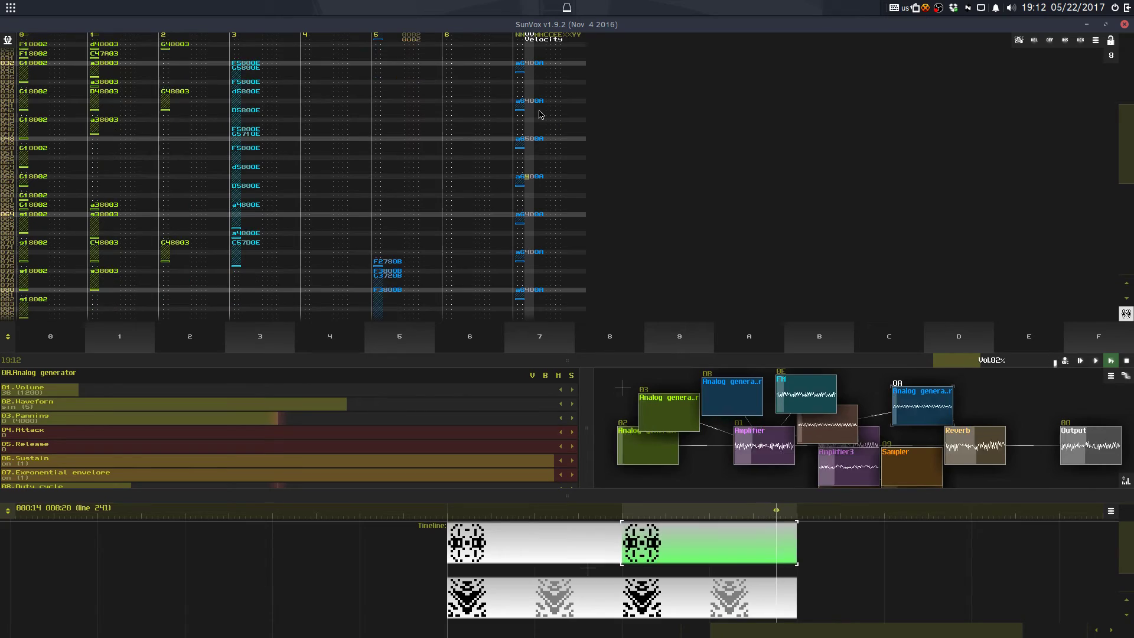
key("ctrl+z")
type("666666666666666666666666")
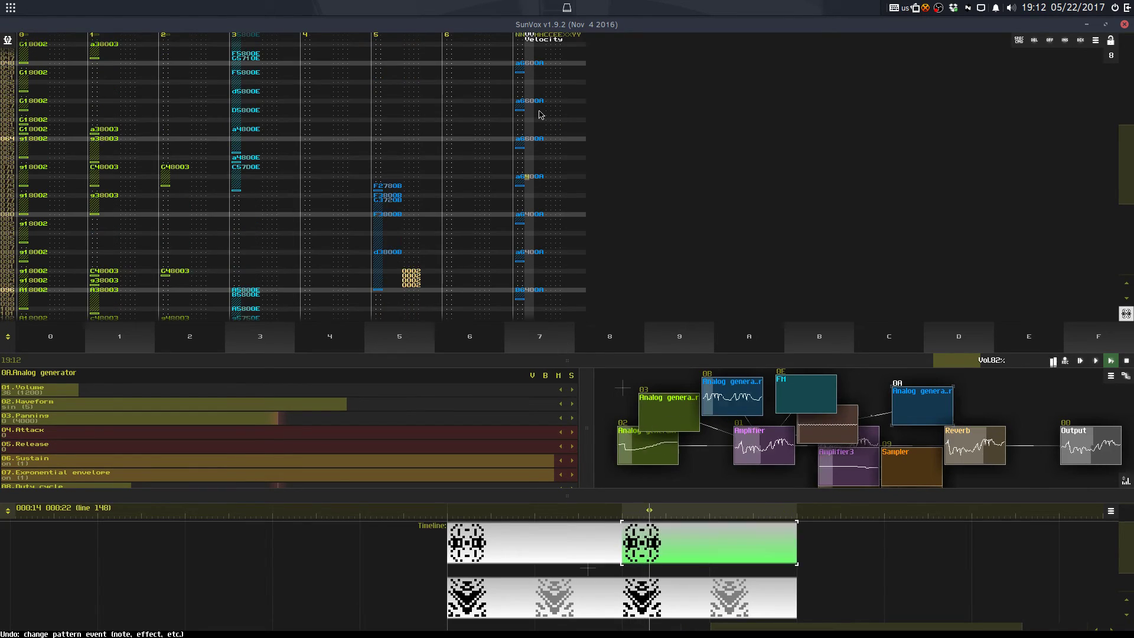
Step: Leave edit mode and save the song over StreaminLava.sunvox
key("space")
key("ctrl+s")
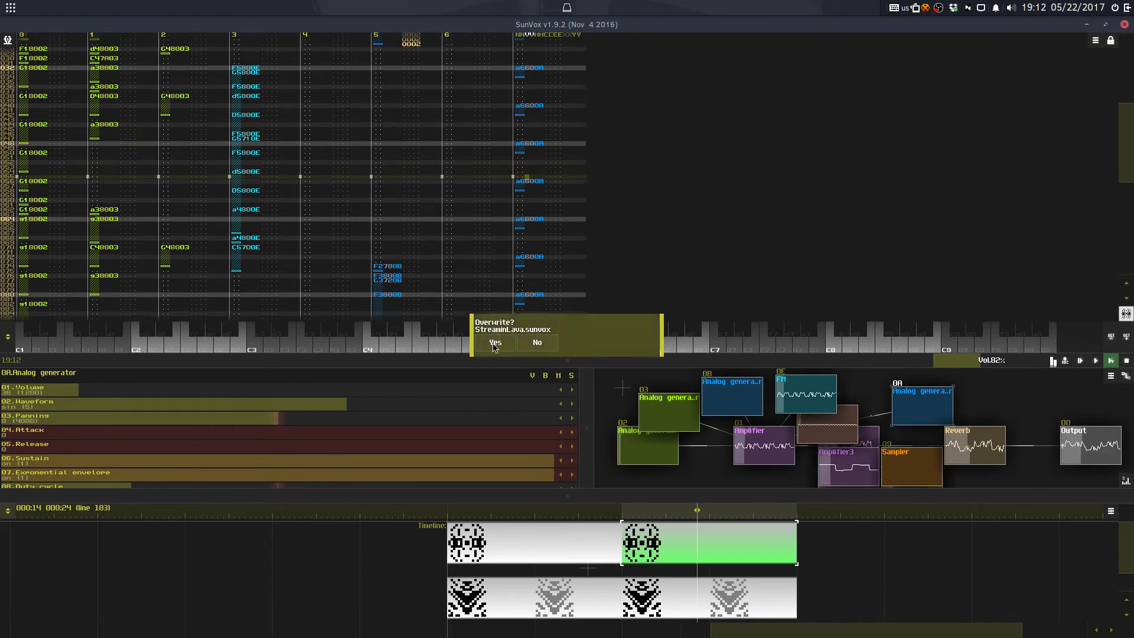
left_click(495, 342)
Step: Open the first pattern and enlarge the controller and module areas to expose all module settings
left_click(608, 525)
left_click_drag(612, 495, 565, 492)
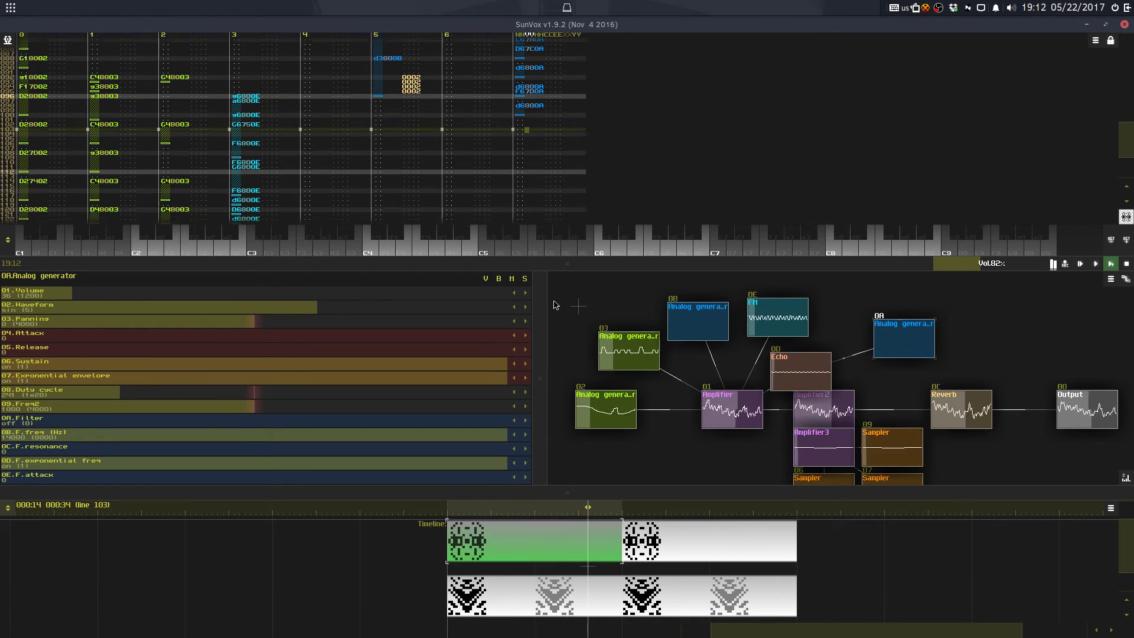
key("space")
left_click(248, 77)
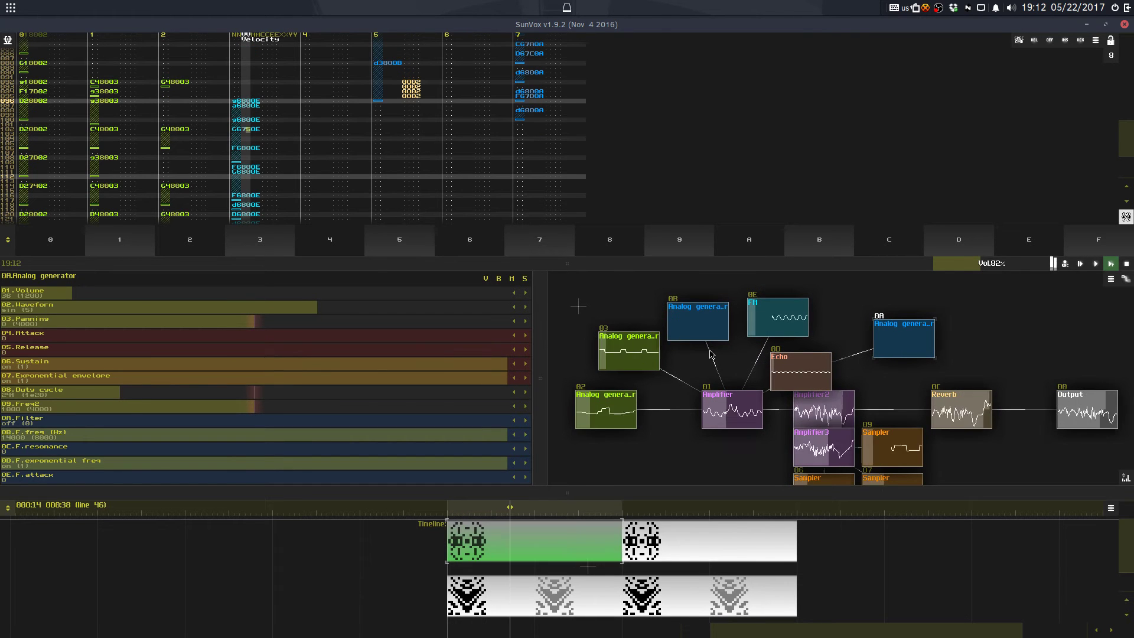
right_click(270, 143)
left_click(466, 142)
left_click_drag(418, 268, 451, 112)
Step: Set the FM module's carrier volume to 80 and its modulator feedback to 11
left_click(781, 229)
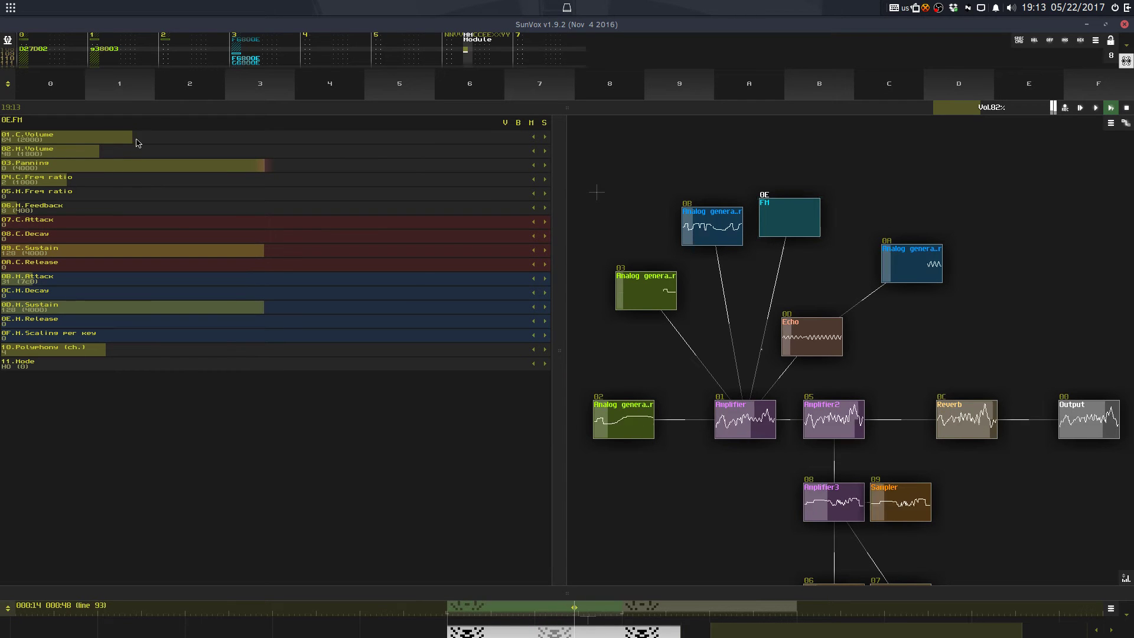
left_click_drag(136, 143, 163, 143)
left_click(109, 193)
left_click_drag(110, 207, 123, 209)
left_click_drag(140, 143, 152, 144)
left_click_drag(89, 207, 71, 207)
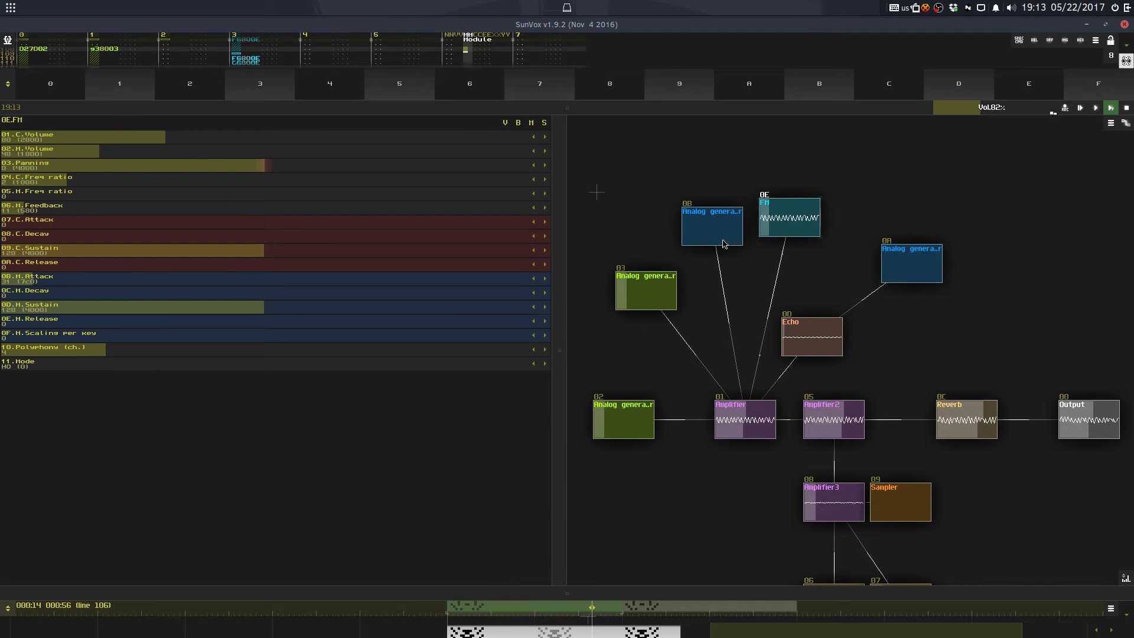
Step: Move Analog generator 0A closer to the Echo, set its volume to 30, and save over StreaminLava.sunvox
left_click_drag(687, 593, 687, 502)
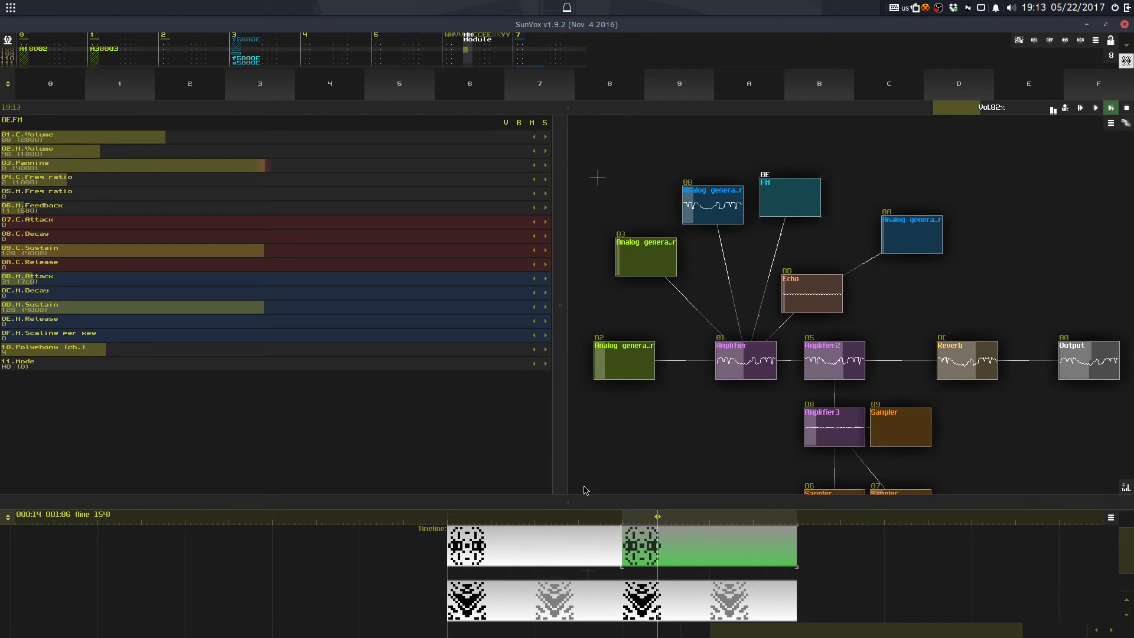
left_click_drag(912, 235, 889, 235)
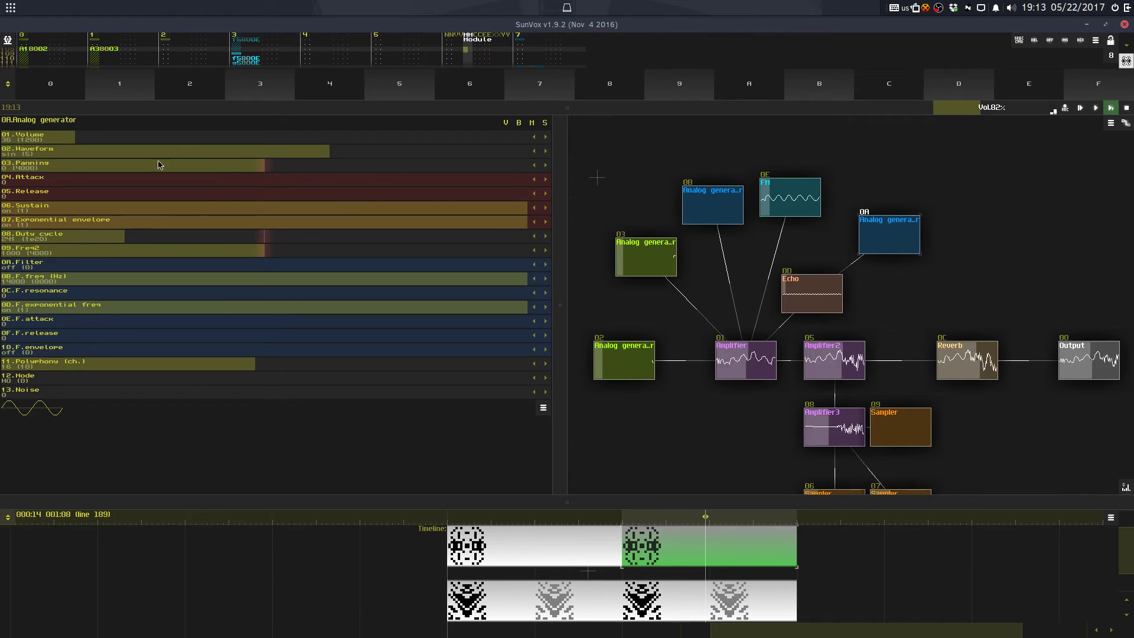
left_click_drag(176, 137, 164, 137)
left_click(577, 548)
key("ctrl+s")
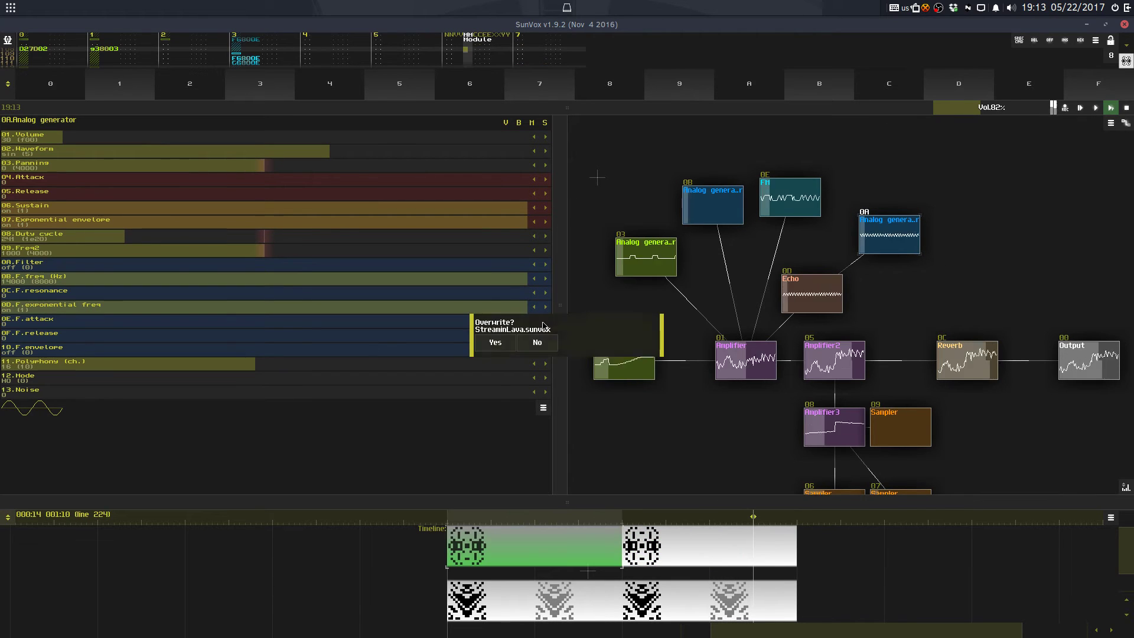
left_click(495, 342)
Step: Set the volume of Analog generator 0B to 36
left_click_drag(602, 111, 582, 145)
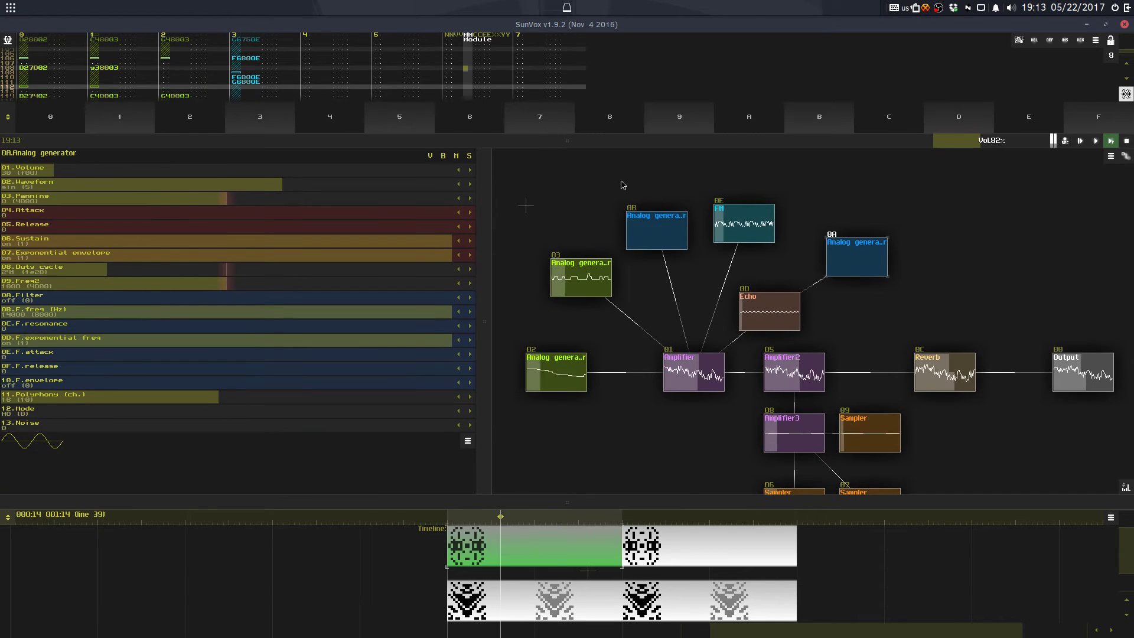
left_click(653, 230)
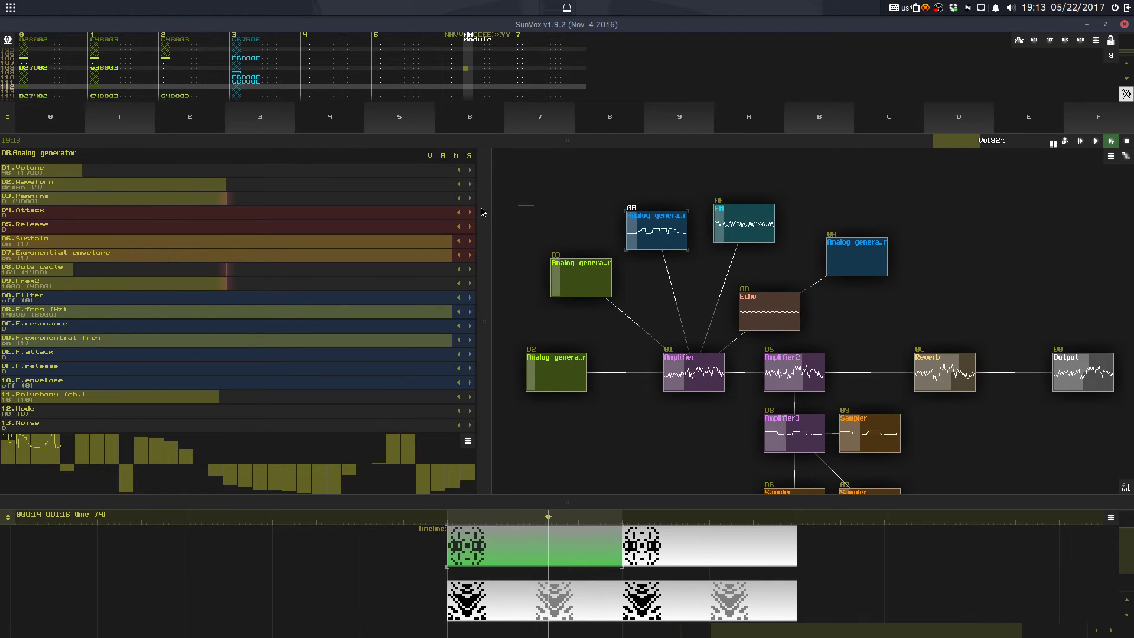
left_click_drag(321, 171, 303, 175)
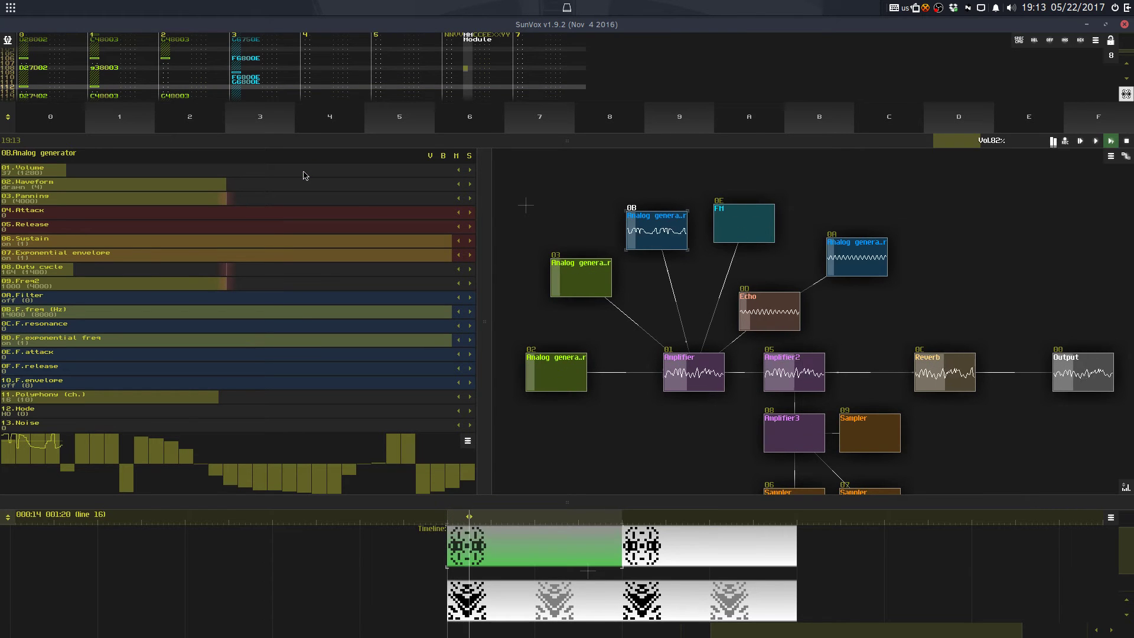
Step: Insert a Delay module between Analog generator 0B and the Amplifier, and play the song with generator 0B soloed
double_click(665, 297)
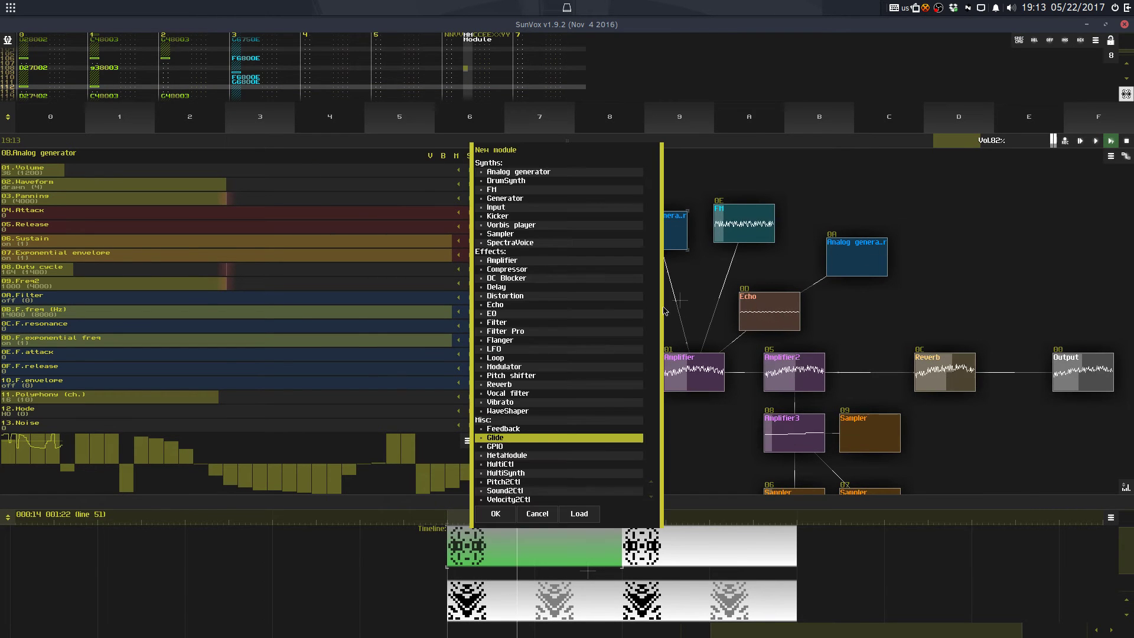
double_click(522, 287)
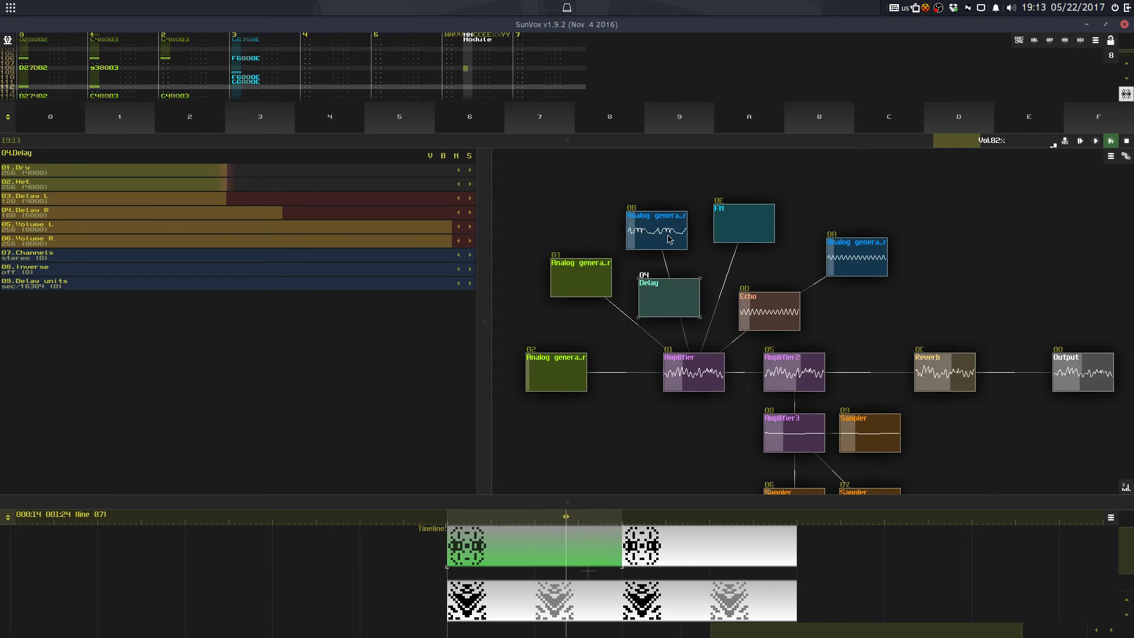
mouse_move(655, 232)
left_mouse_down()
mouse_move(666, 299)
mouse_move(701, 384)
mouse_move(653, 202)
mouse_move(647, 239)
left_mouse_up()
left_click(471, 158)
key("F9")
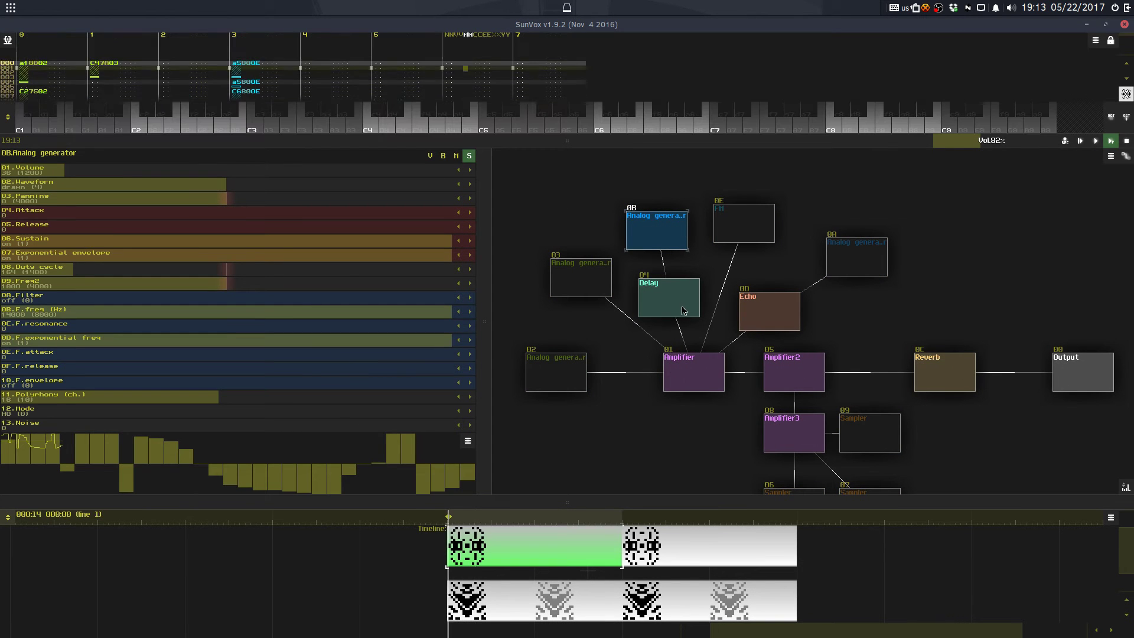
Step: Set the Delay's dry and wet levels to 128, its left delay to 88 and its right delay to 176
left_click(683, 308)
left_click_drag(177, 188, 107, 189)
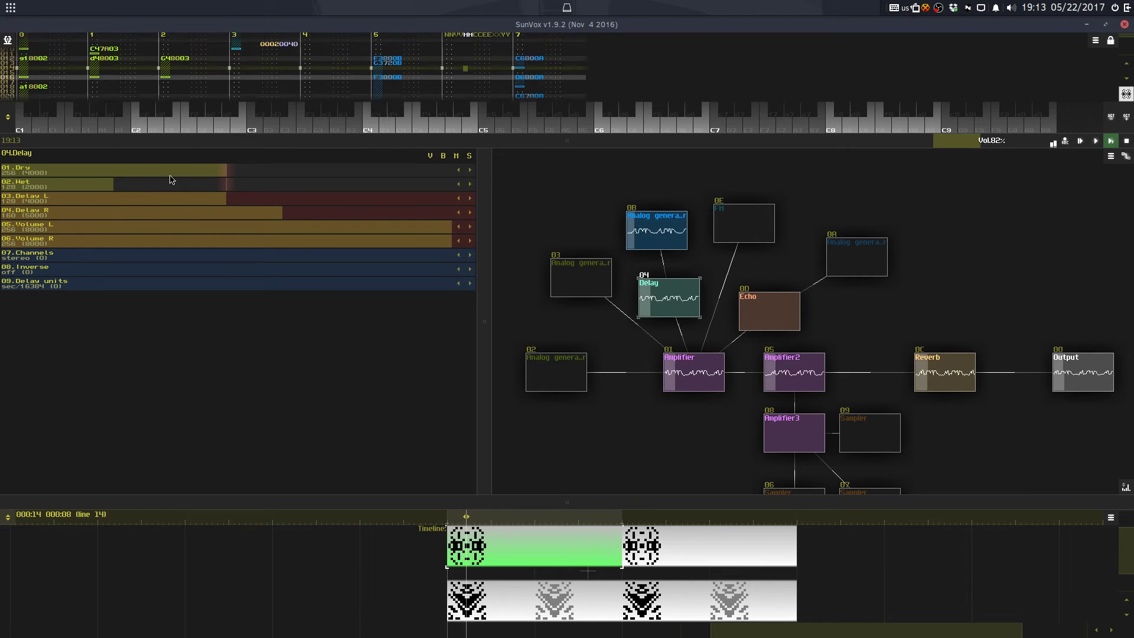
left_click_drag(170, 171, 111, 173)
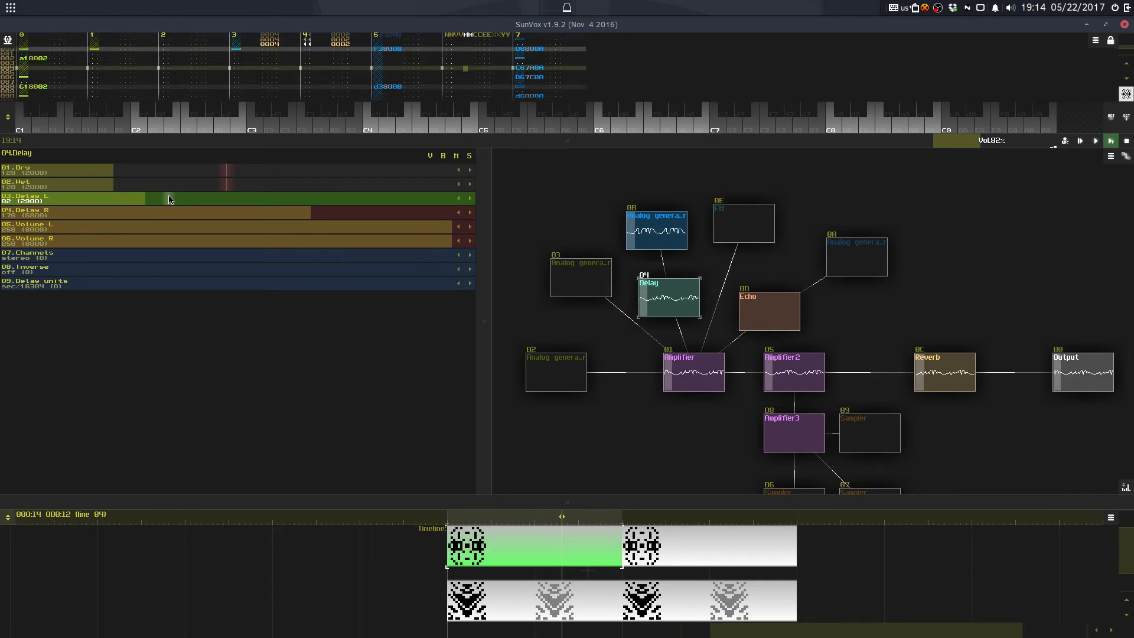
left_click_drag(170, 200, 179, 195)
Step: Enlarge the pattern editor and enter effect 04 from line 84 on track 5 of the first pattern, using edit step 1
left_click_drag(267, 144, 355, 433)
key("space")
left_click(422, 249)
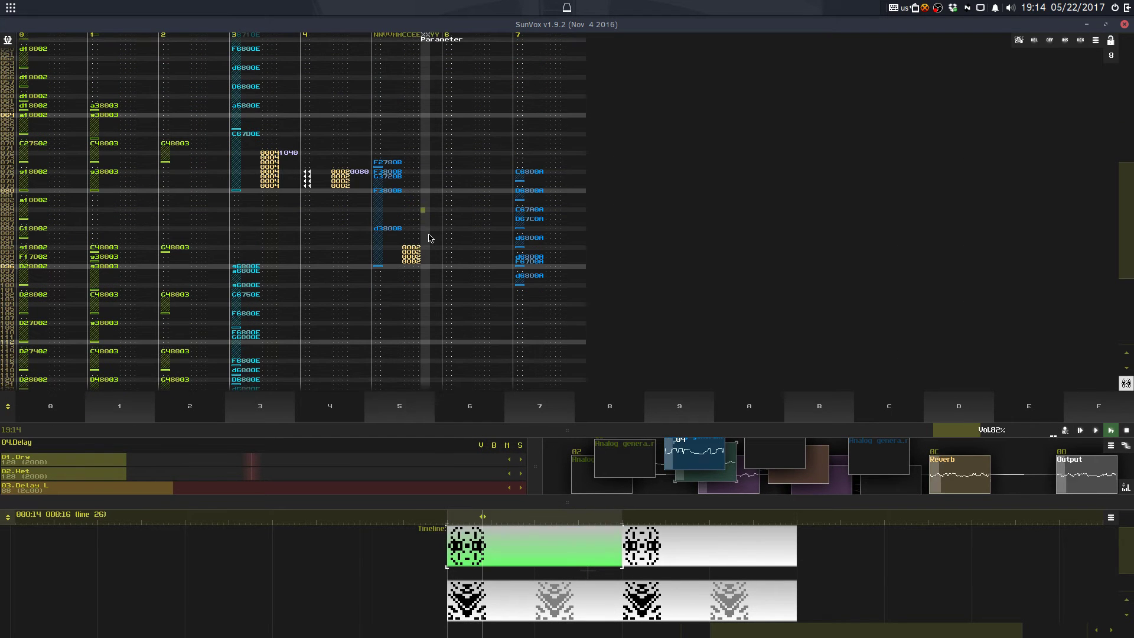
key("Left")
type("444")
key("ctrl+z")
key("ctrl+z")
key("ctrl+z")
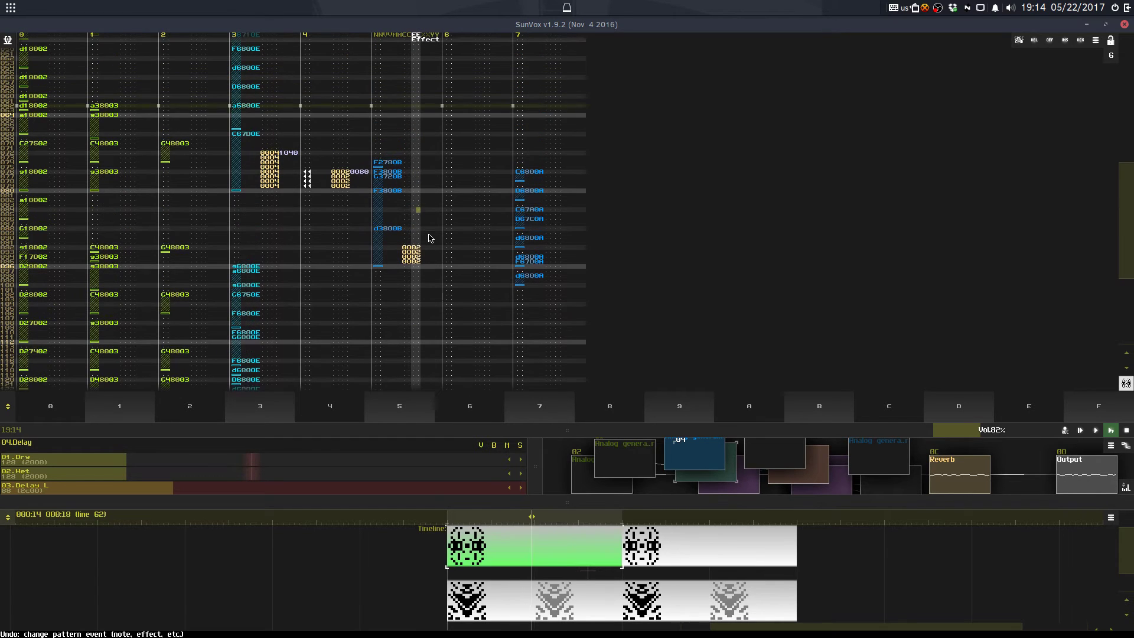
type("4444")
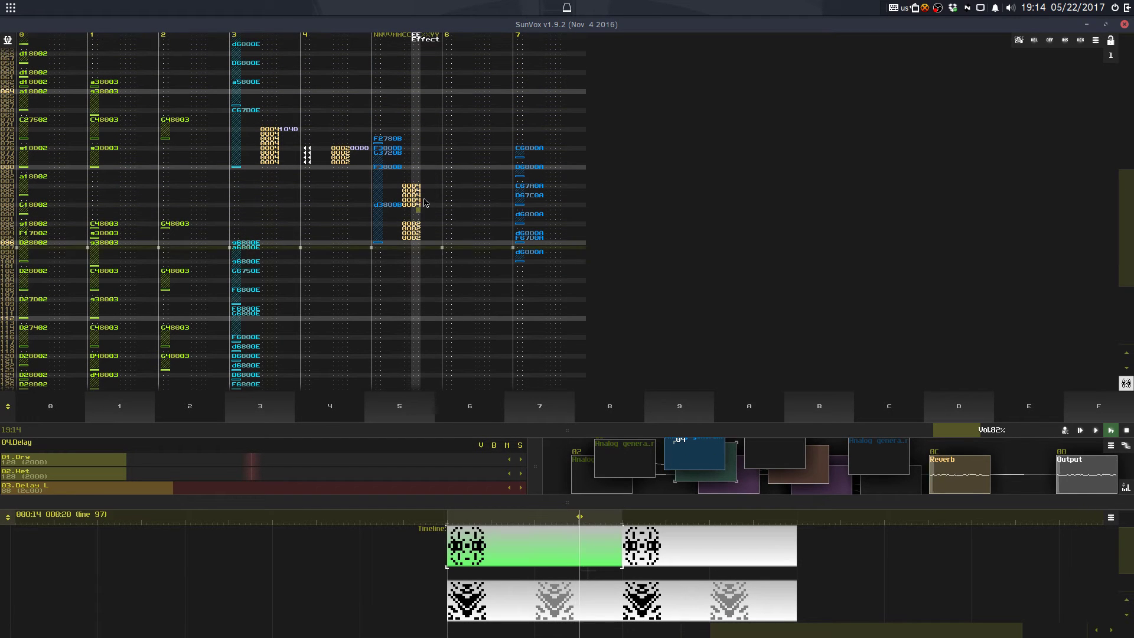
Step: Extend effect 04 down track 5 to line 95, replacing the 02 effects there
key("Down")
key("Down")
key("Down")
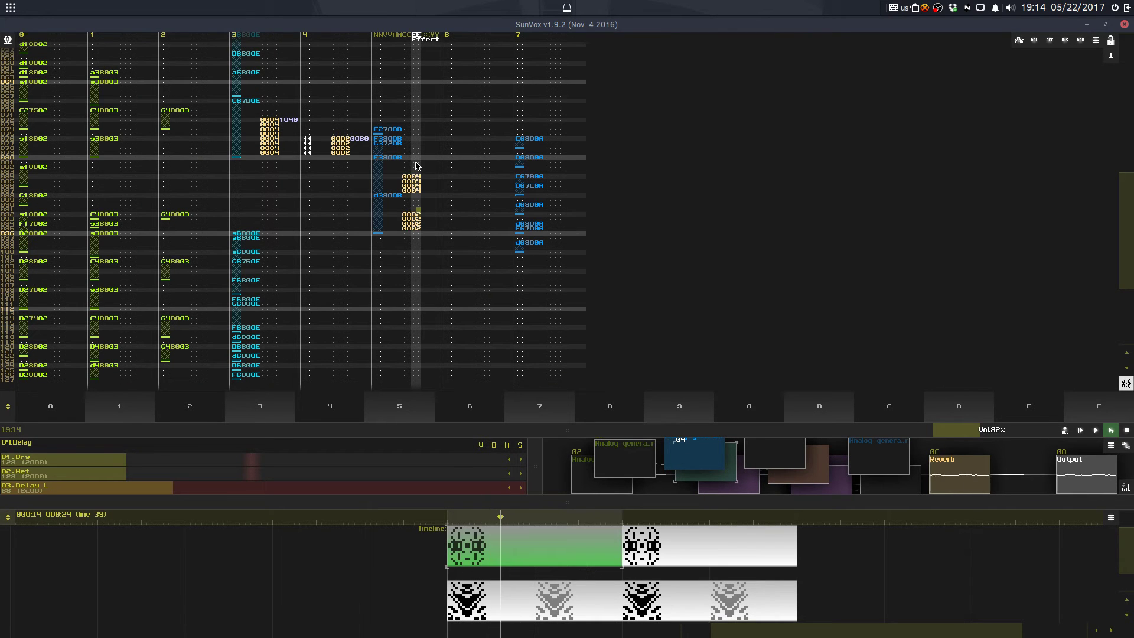
type("04040404")
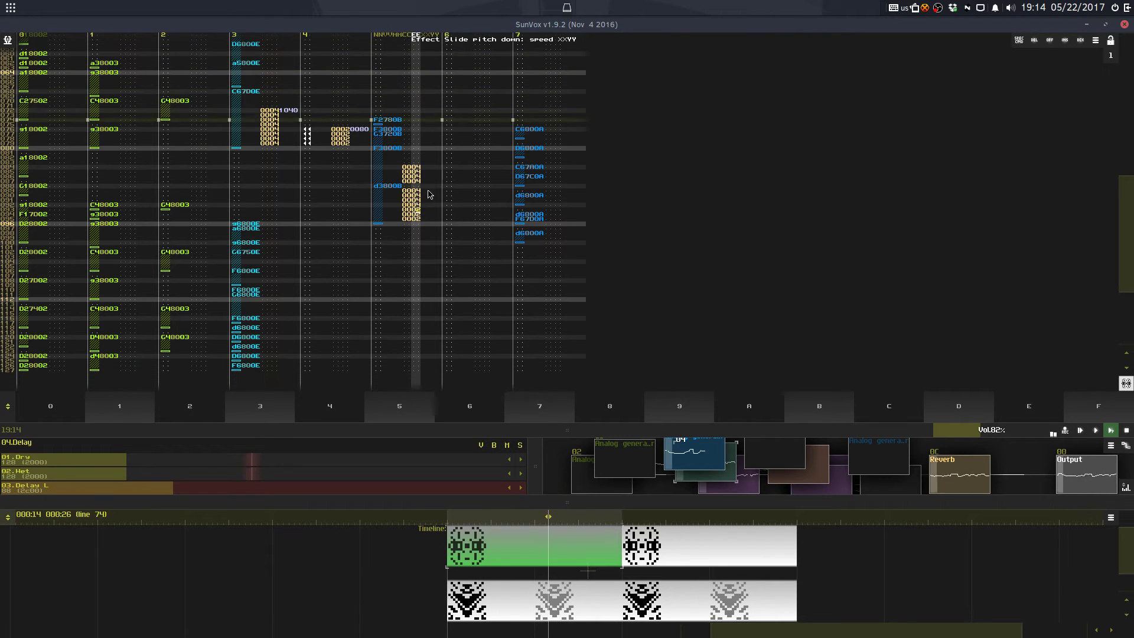
key("ctrl+z")
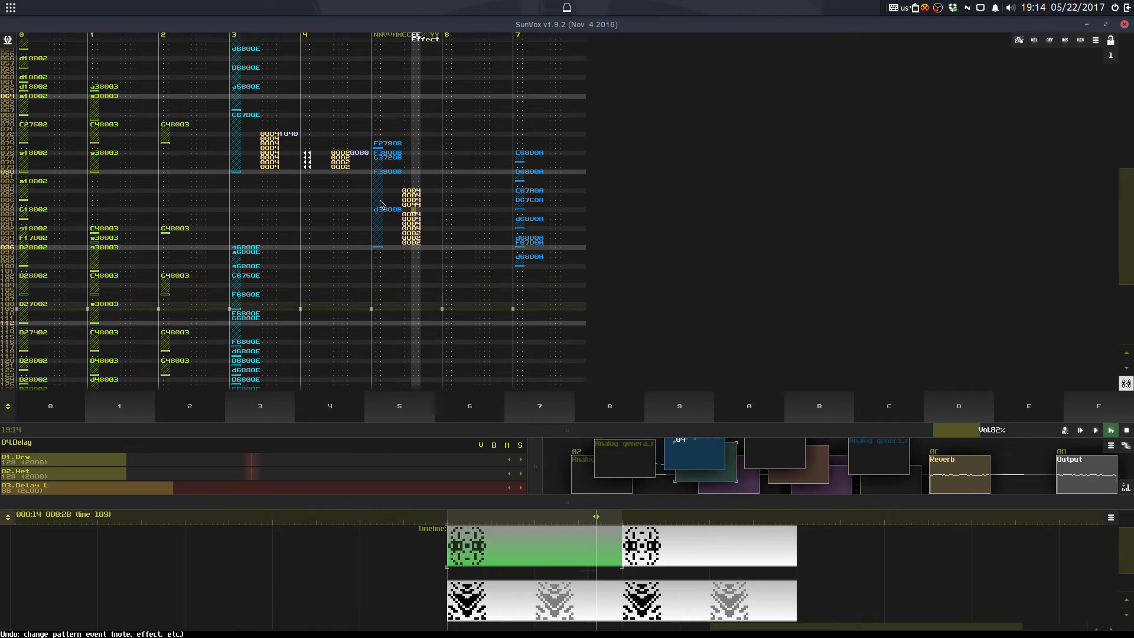
type("4444")
Step: Enter 1040 as the parameter of effect 04 on line 84 of track 5
left_click(426, 152)
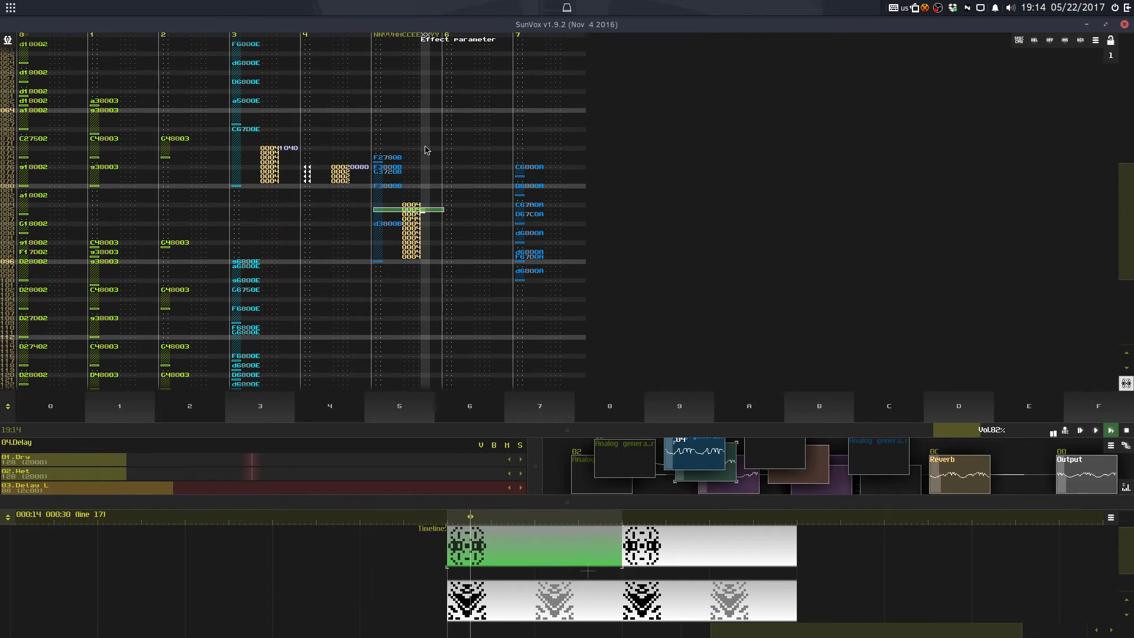
type("1040")
key("Left")
key("Left")
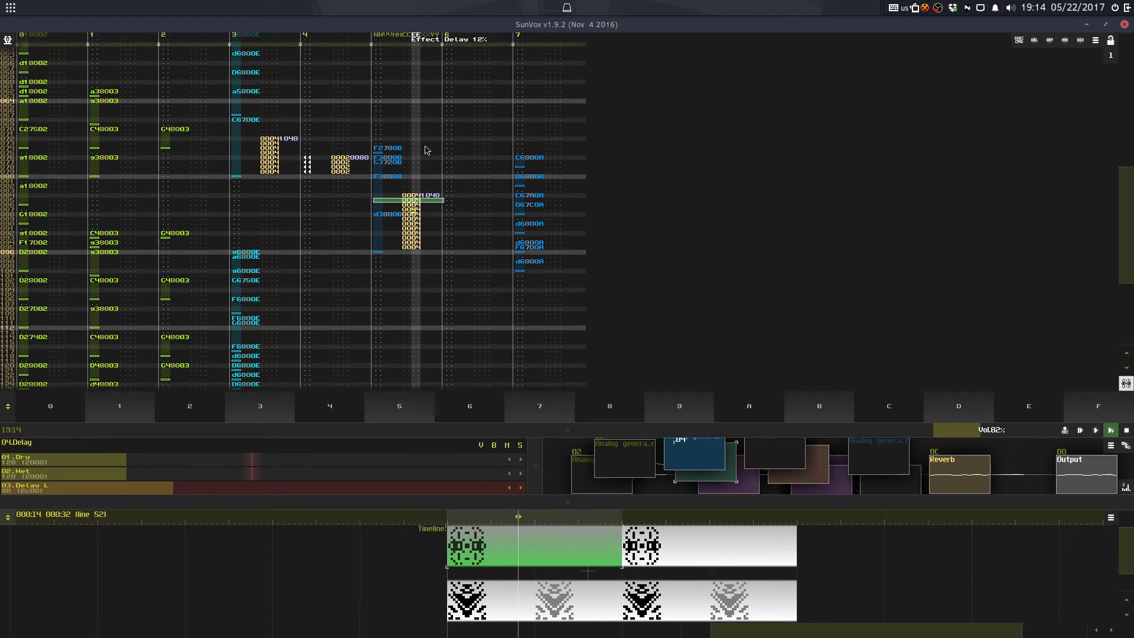
Step: Change the second part of line 84's effect parameter on track 5 to 20, making it 1020
key("Right")
key("Right")
key("Right")
key("Right")
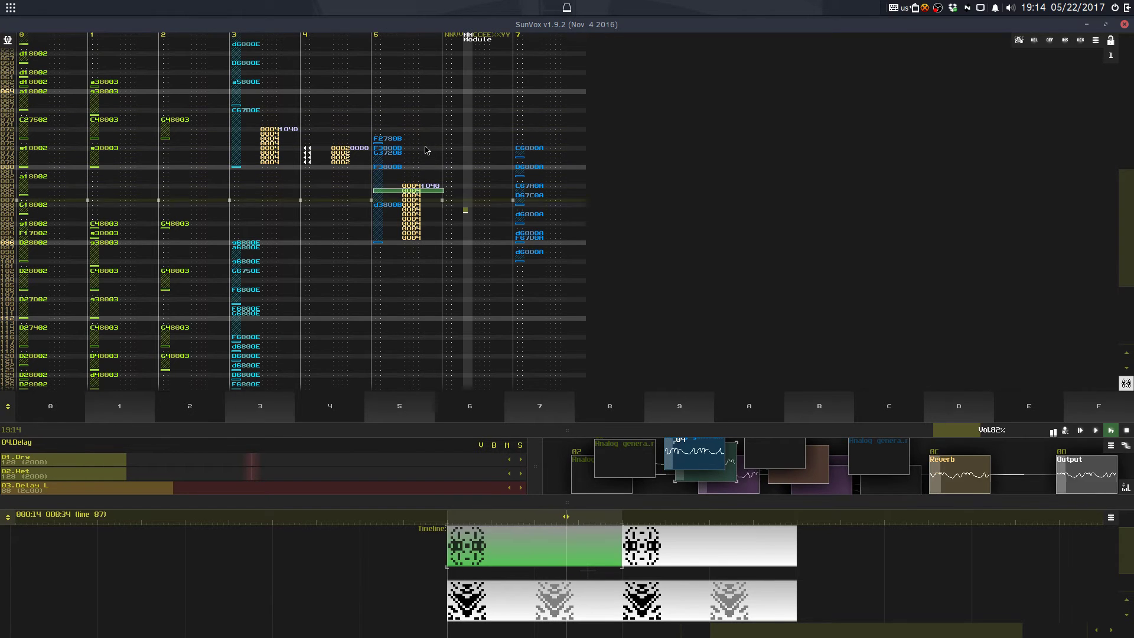
key("Left")
key("Left")
key("Up")
key("Up")
key("Up")
key("Up")
type("20")
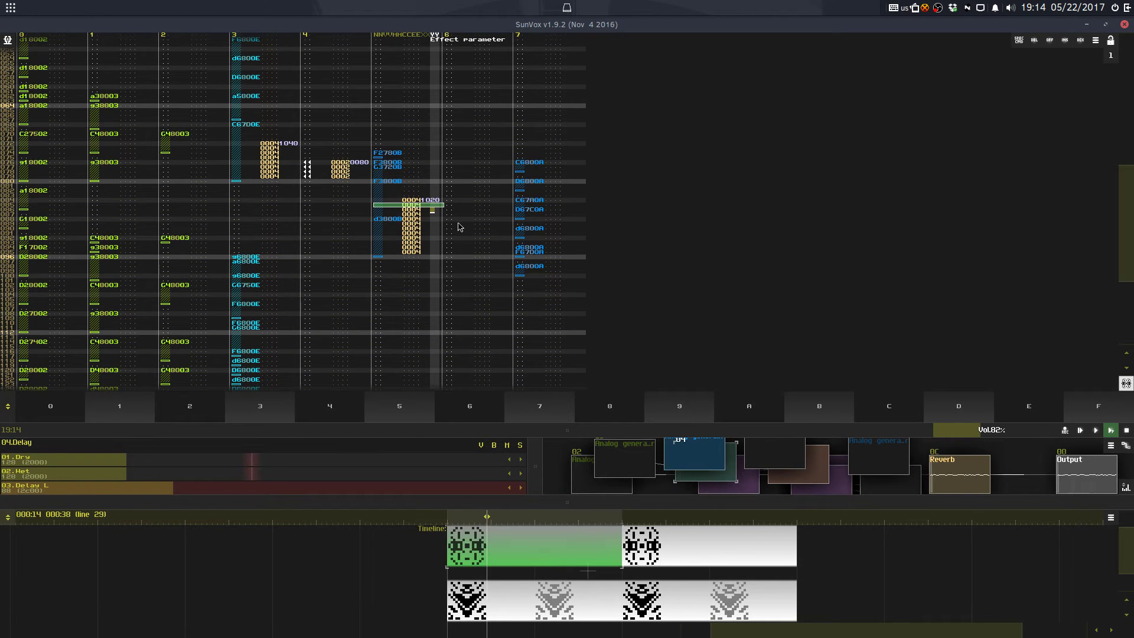
Step: Enter the double-arrow previous-track command on lines 92 to 95 of track 6 in the first pattern
left_click(459, 223)
key("Down")
key("Down")
key("Down")
key("shift+comma")
key("shift+comma")
key("shift+comma")
key("shift+comma")
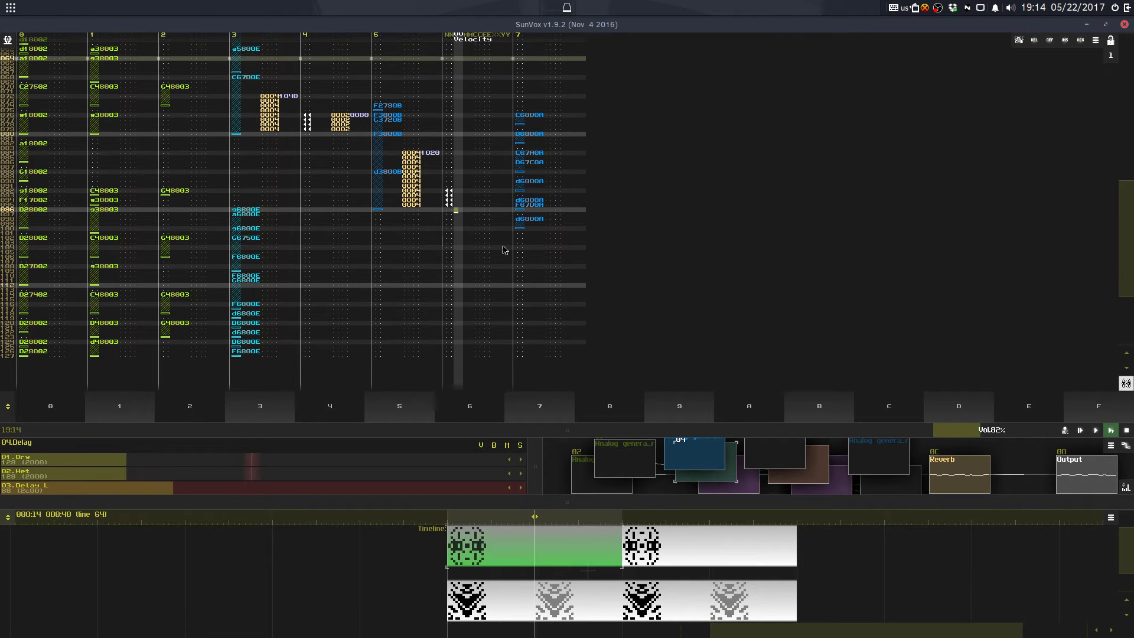
Step: Enter effect 02 on lines 92 to 95 of track 6
left_click(488, 194)
type("2222")
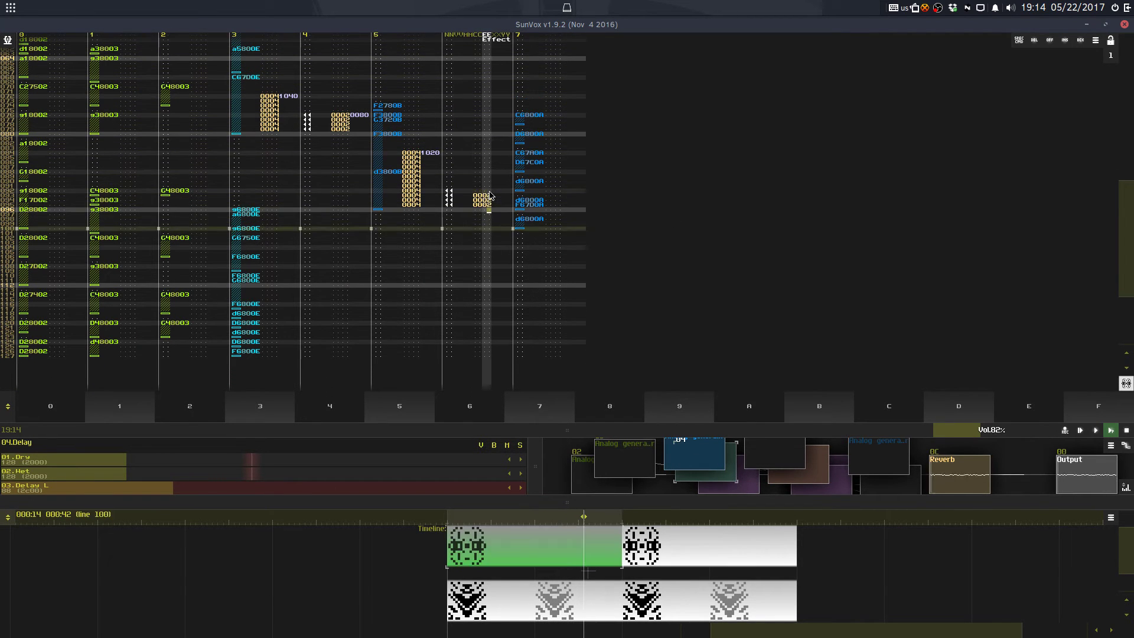
key("Up")
key("Up")
key("Up")
Step: Set the effect parameter to 0A20 on line 84 of track 5 and to 0080 on line 92 of track 6
left_click(429, 168)
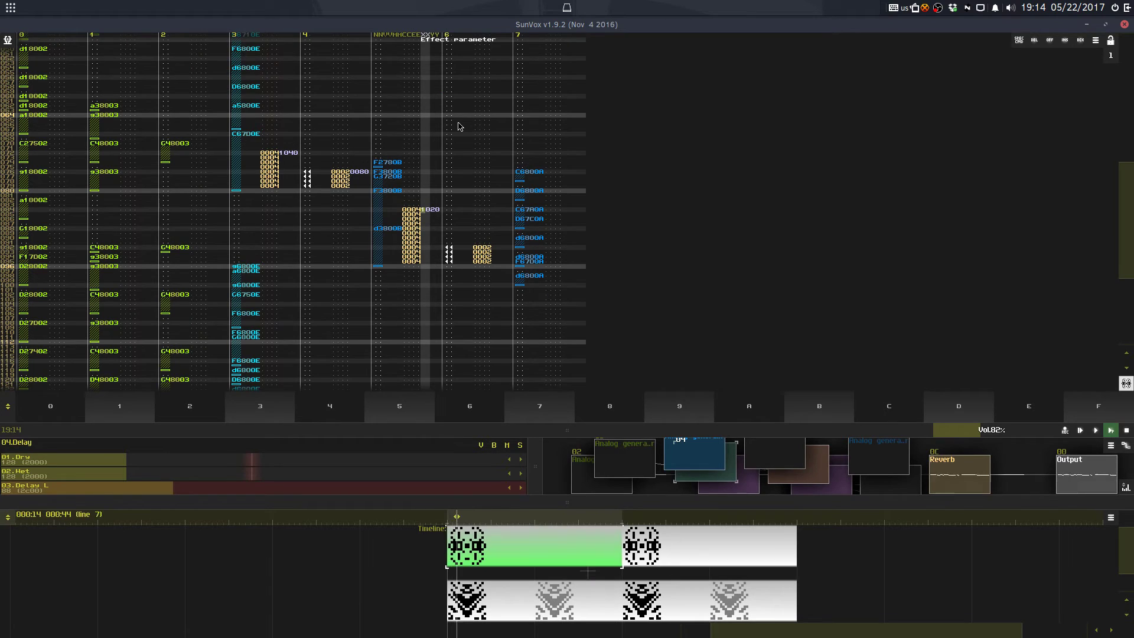
type("0a")
left_click(503, 243)
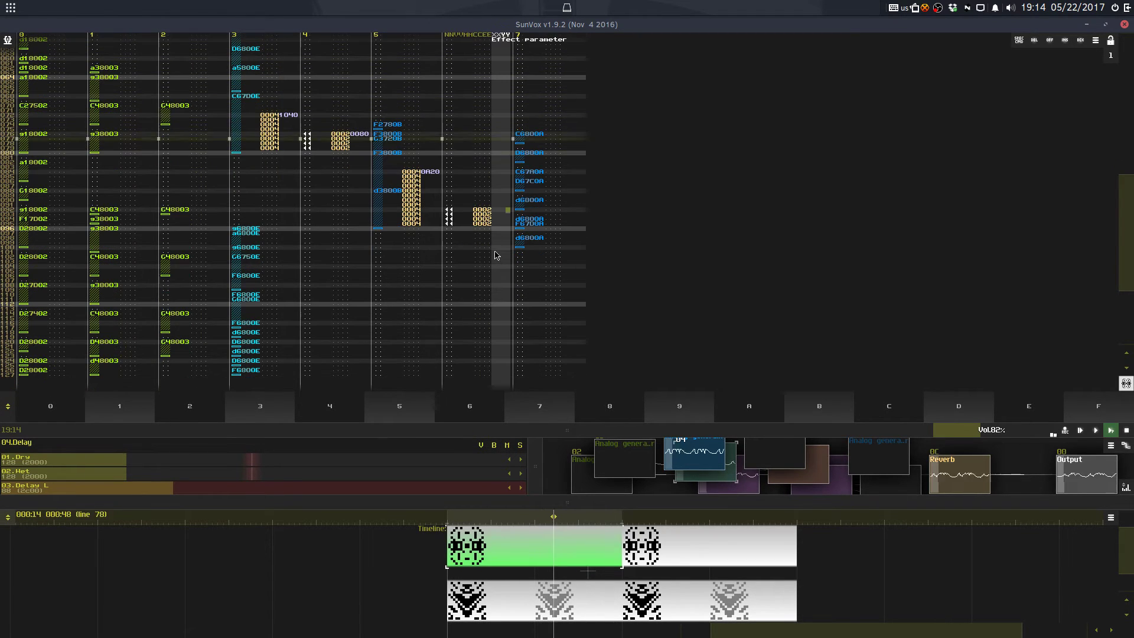
type("4")
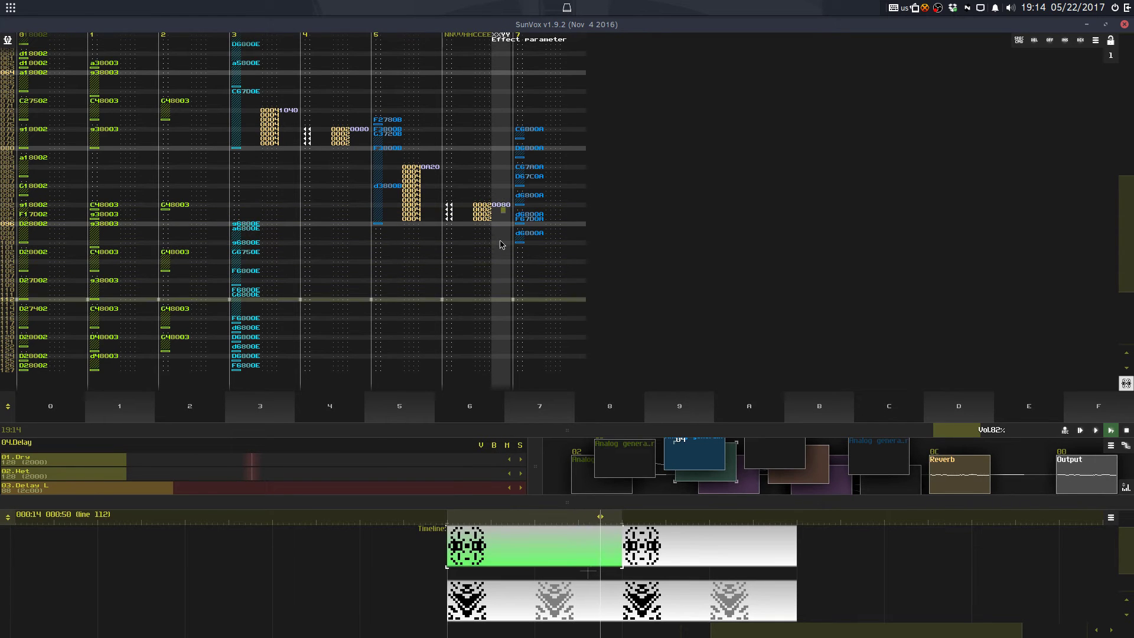
Step: Move the d3 note on track 5 from line 88 up to line 86
left_click(383, 192)
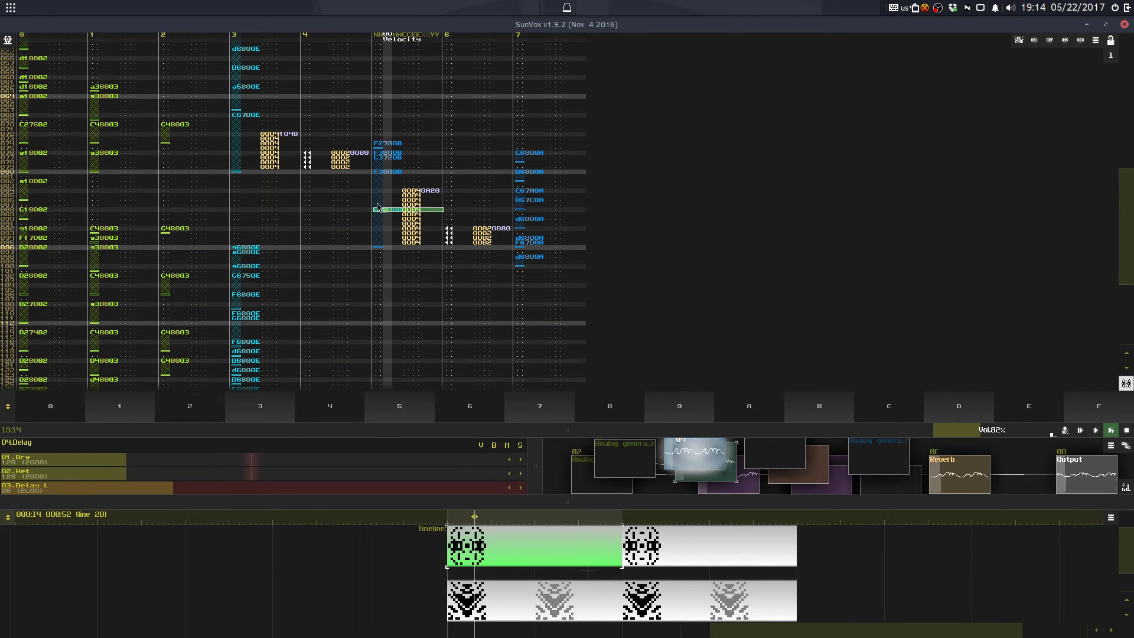
key("Left")
key("Delete")
key("Up")
key("Up")
key("Up")
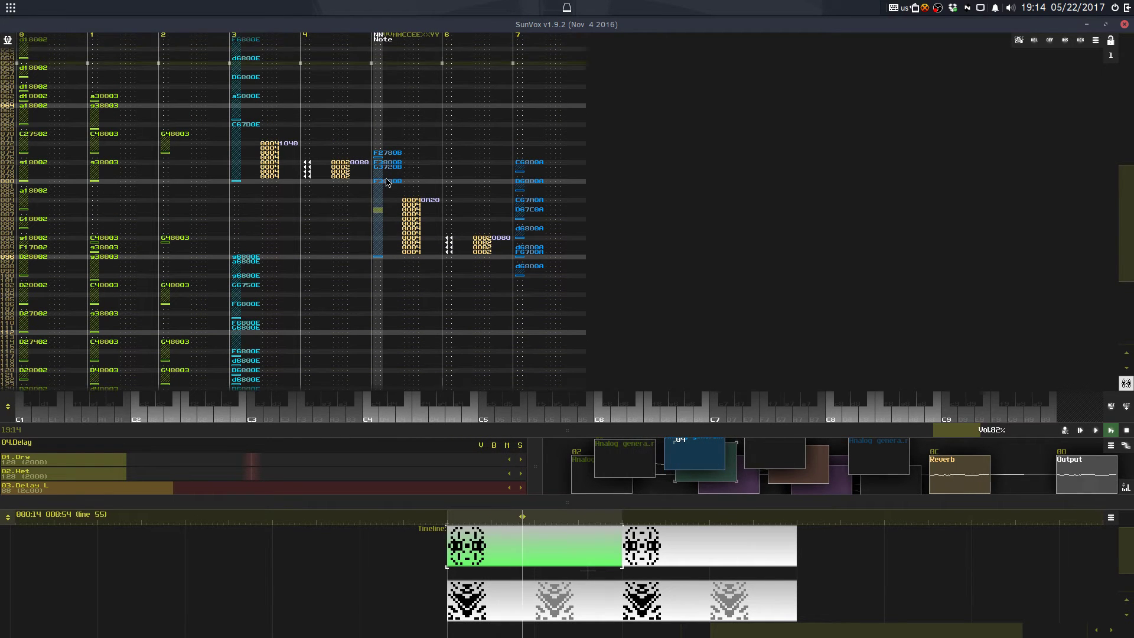
key("3")
key("ctrl+z")
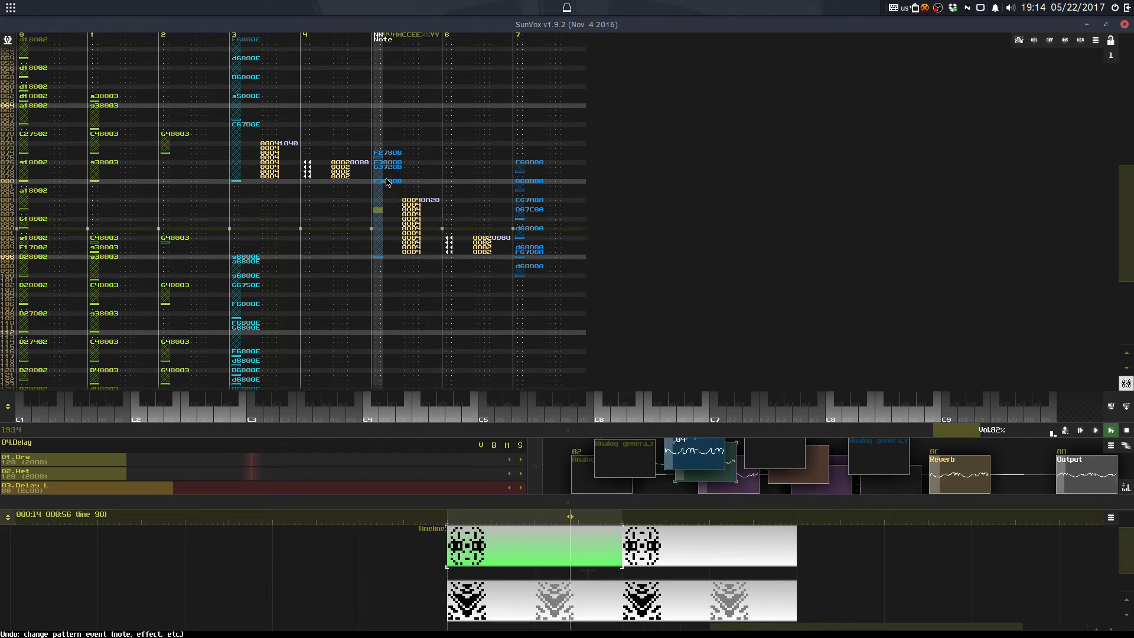
key("d")
key("Up")
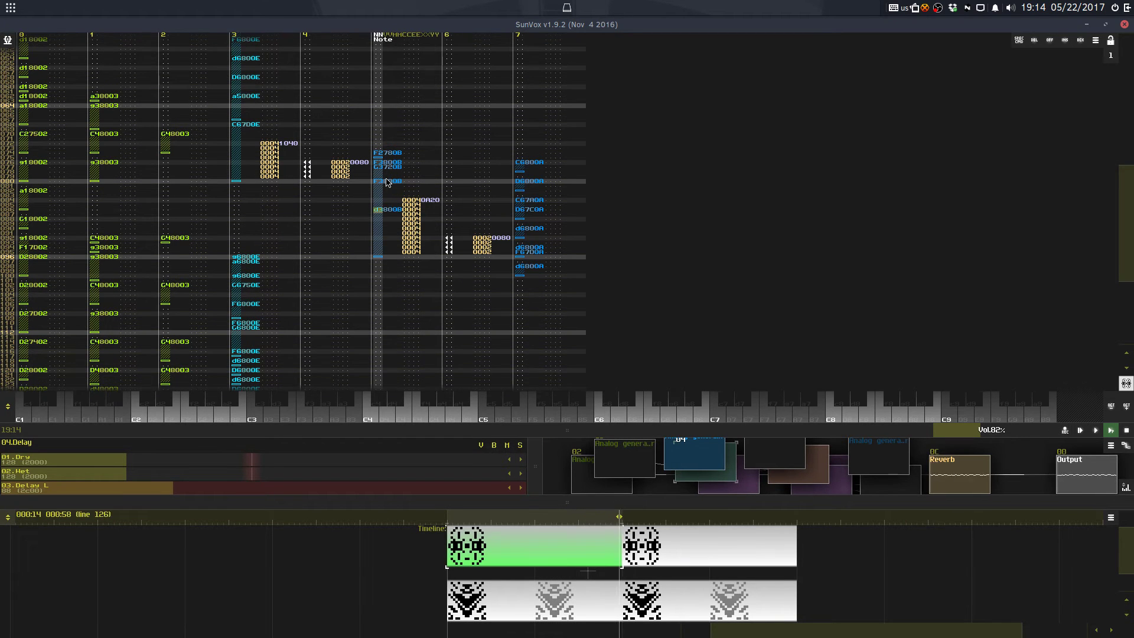
Step: Try the d3 note on line 84 of track 5 instead
key("ctrl+z")
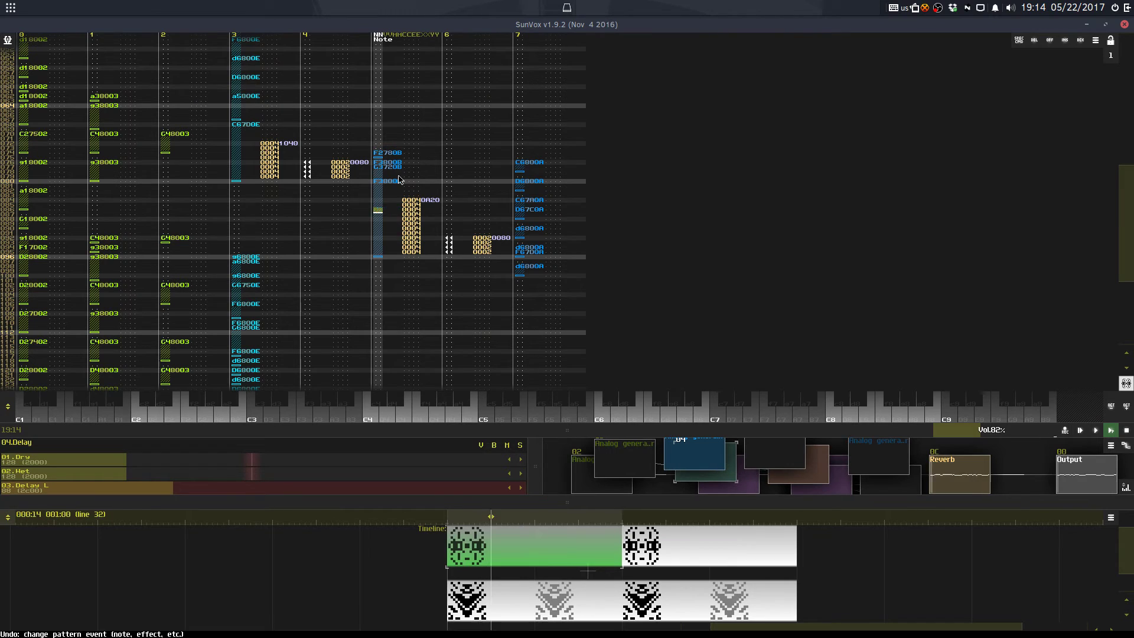
key("ctrl+shift+z")
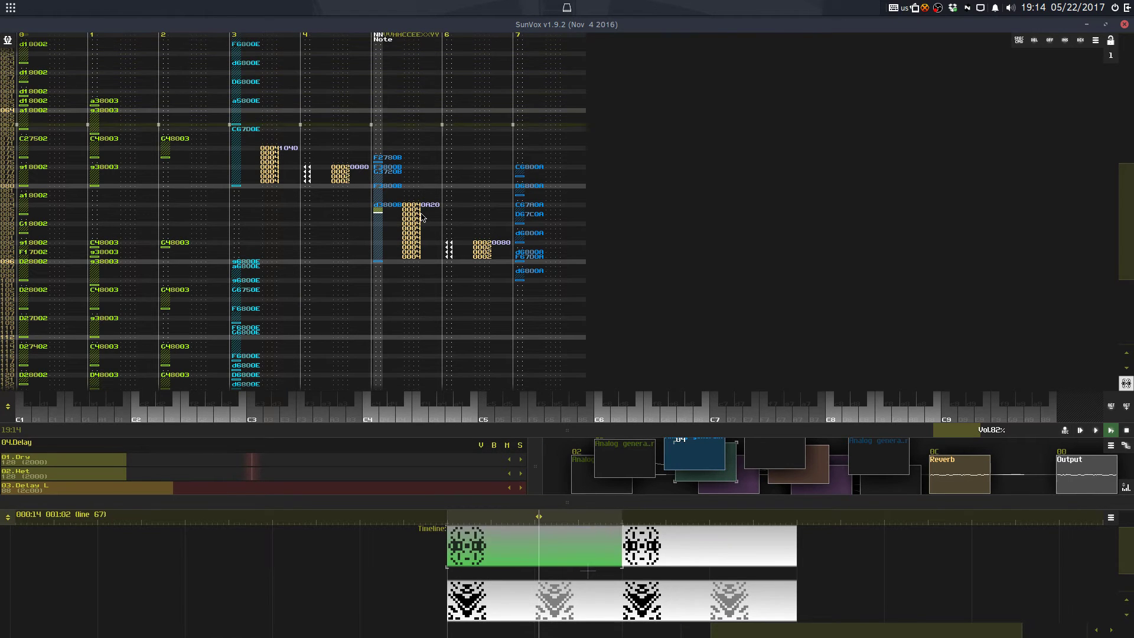
key("ctrl+z")
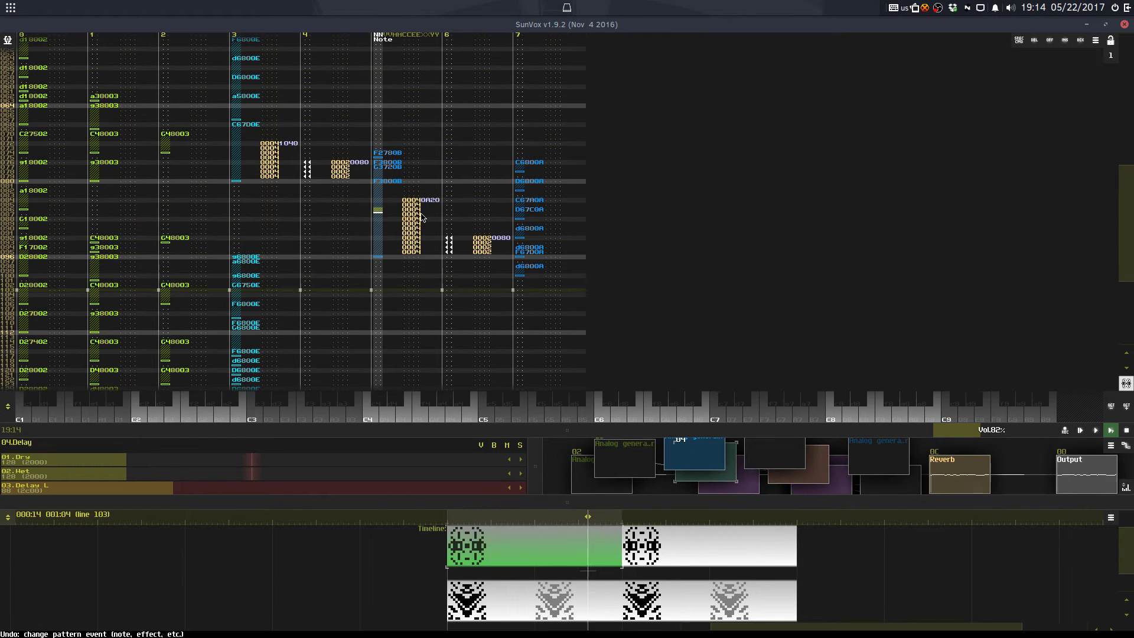
Step: Unmute all modules
right_click(668, 466)
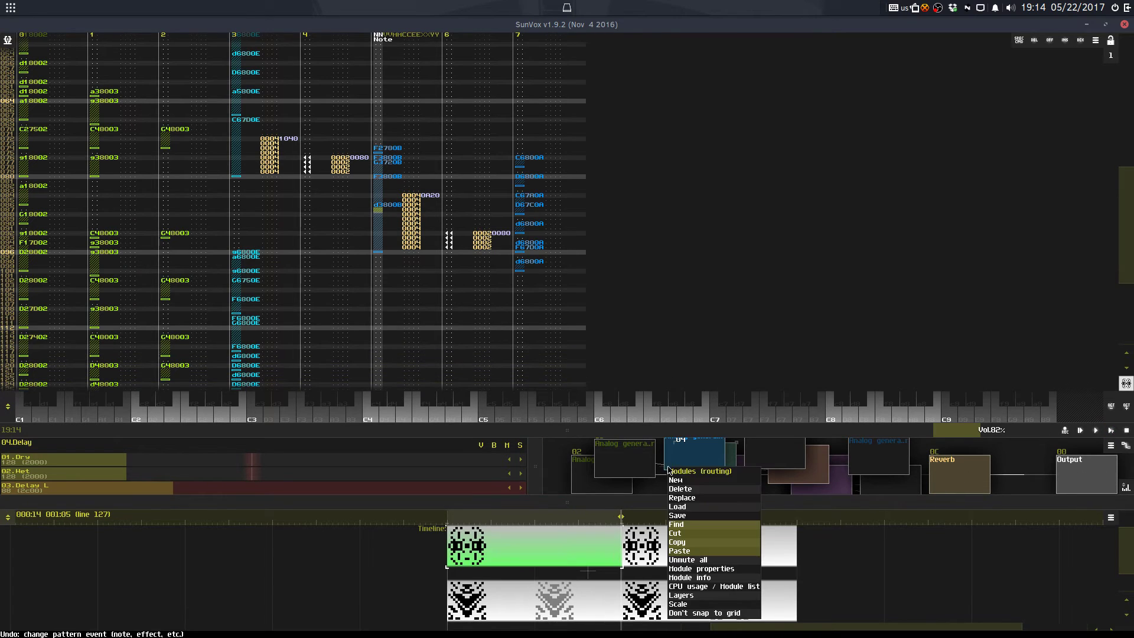
left_click(694, 557)
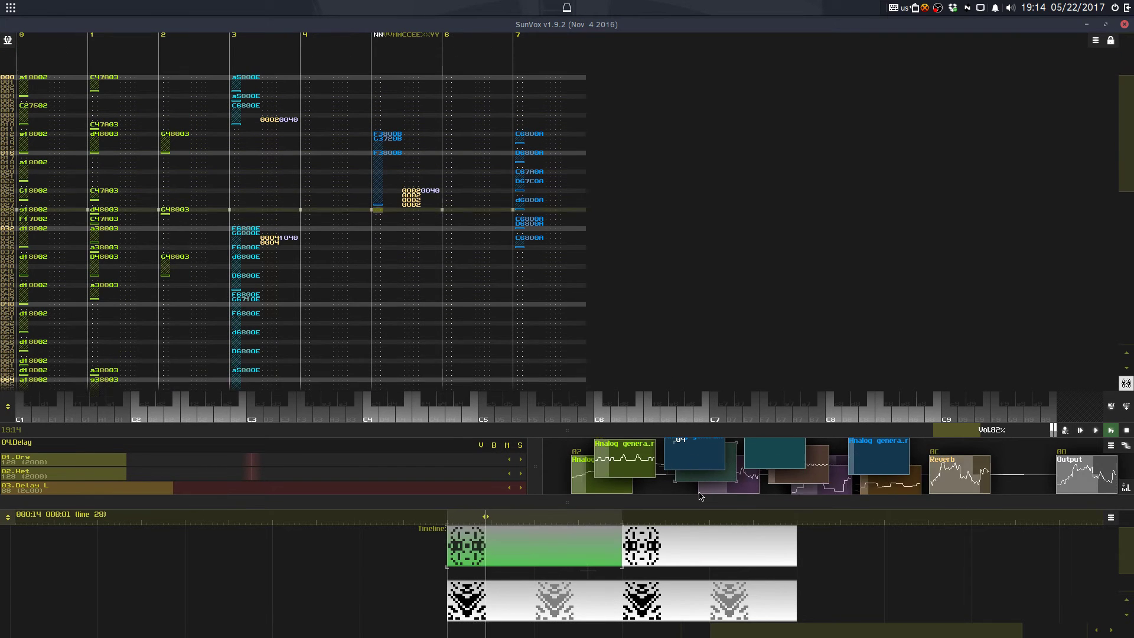
Step: Enter effect 04 on lines 20 to 23 of track 5 in the first pattern
key("space")
left_click(418, 114)
type("4444")
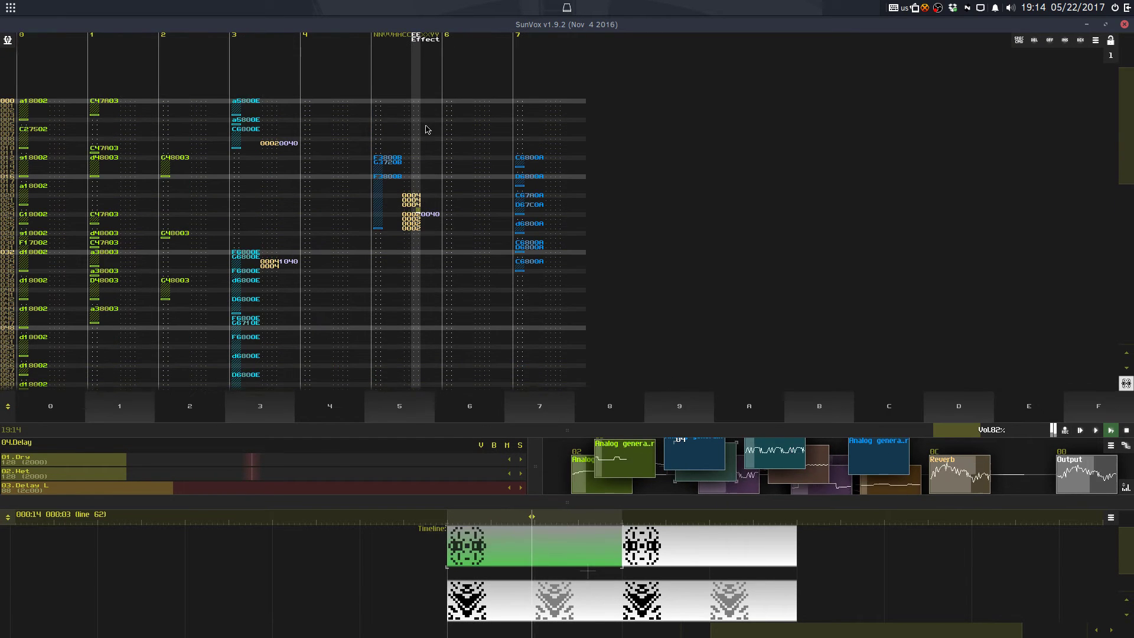
key("space")
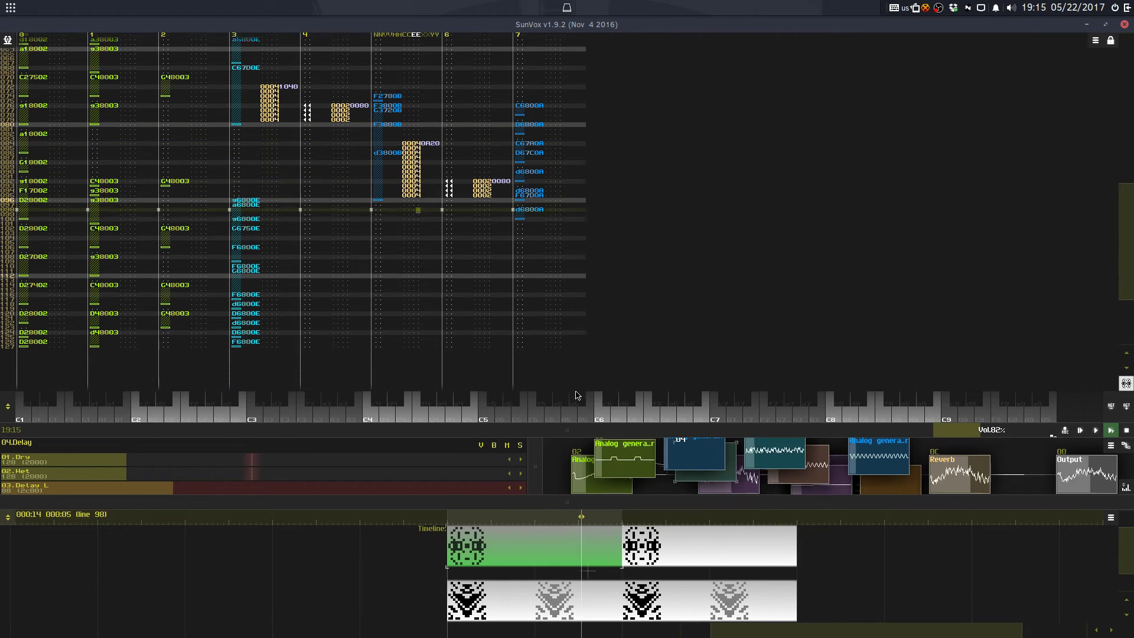
Step: Enlarge the module view, select Analog generator 0B and set its volume to 51
left_click_drag(577, 430, 614, 219)
left_click(668, 288)
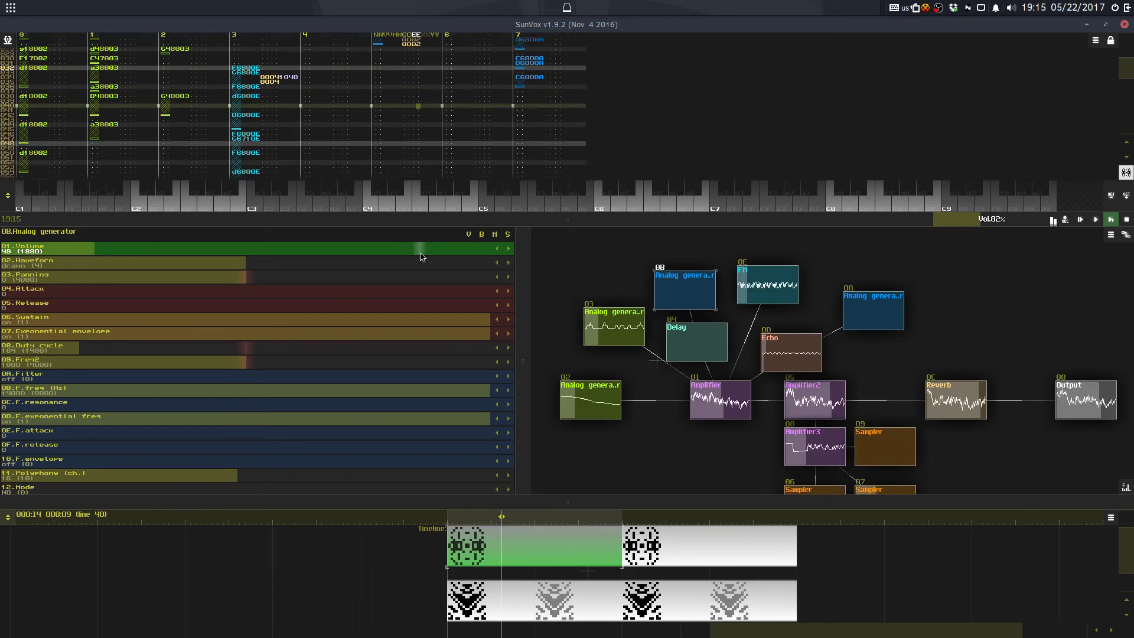
Step: Move the note-off on track 5 from line 27 to line 28 in the first pattern
left_click(411, 90)
scroll(411, 90, "up", 3)
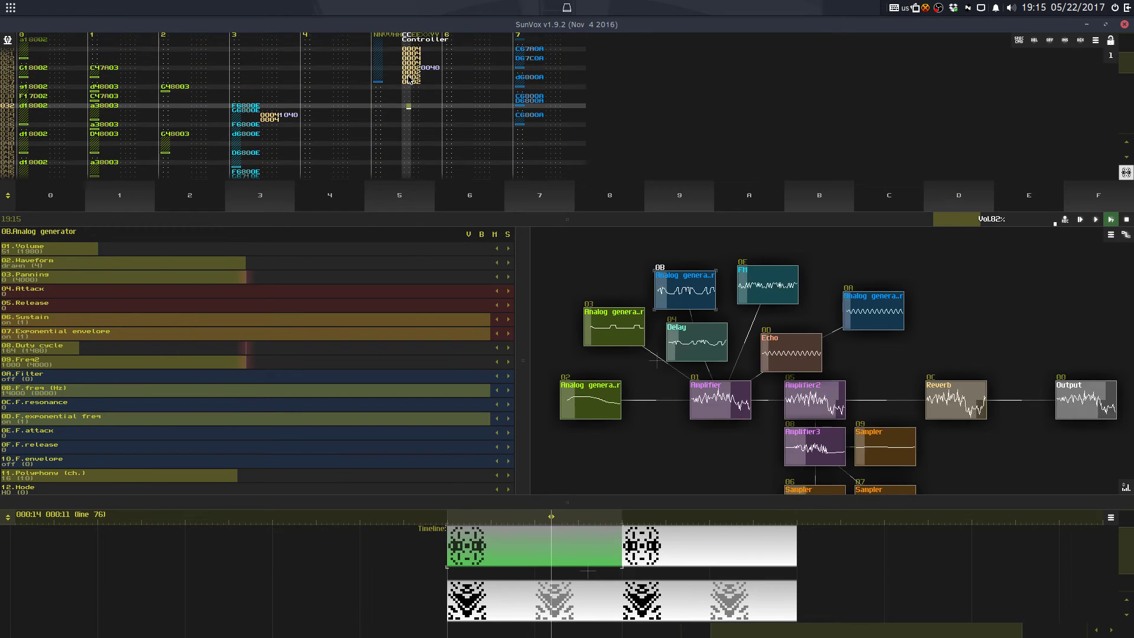
left_click(378, 84)
key("Delete")
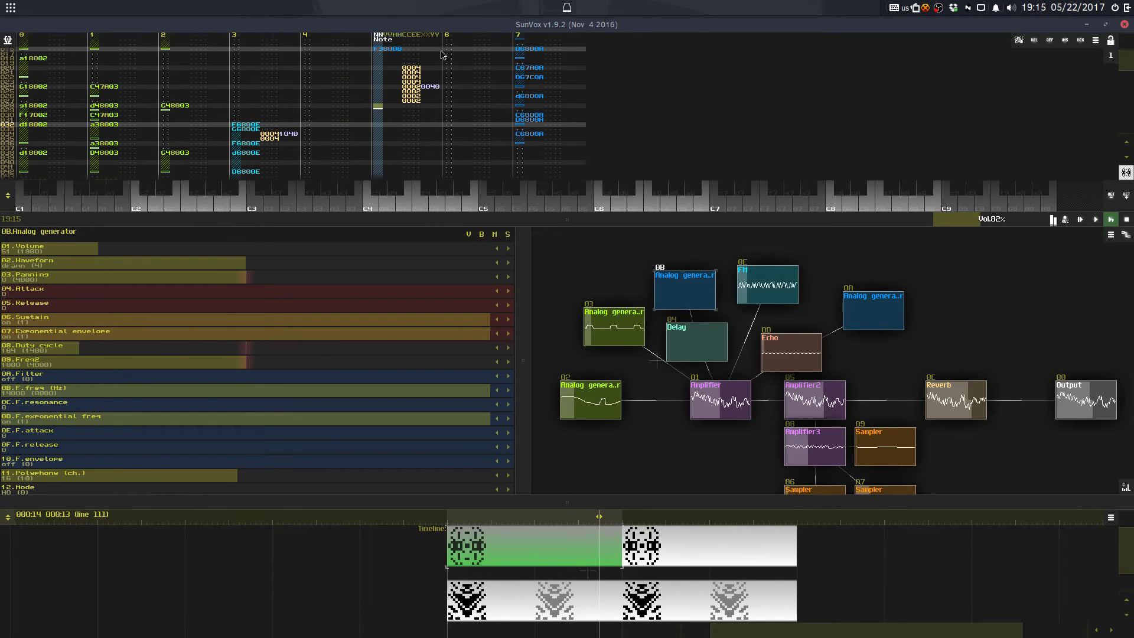
key("Caps_Lock")
Step: Redraw some bars in the middle of Analog generator 0B's drawn waveform and save the project
left_click_drag(299, 501, 309, 594)
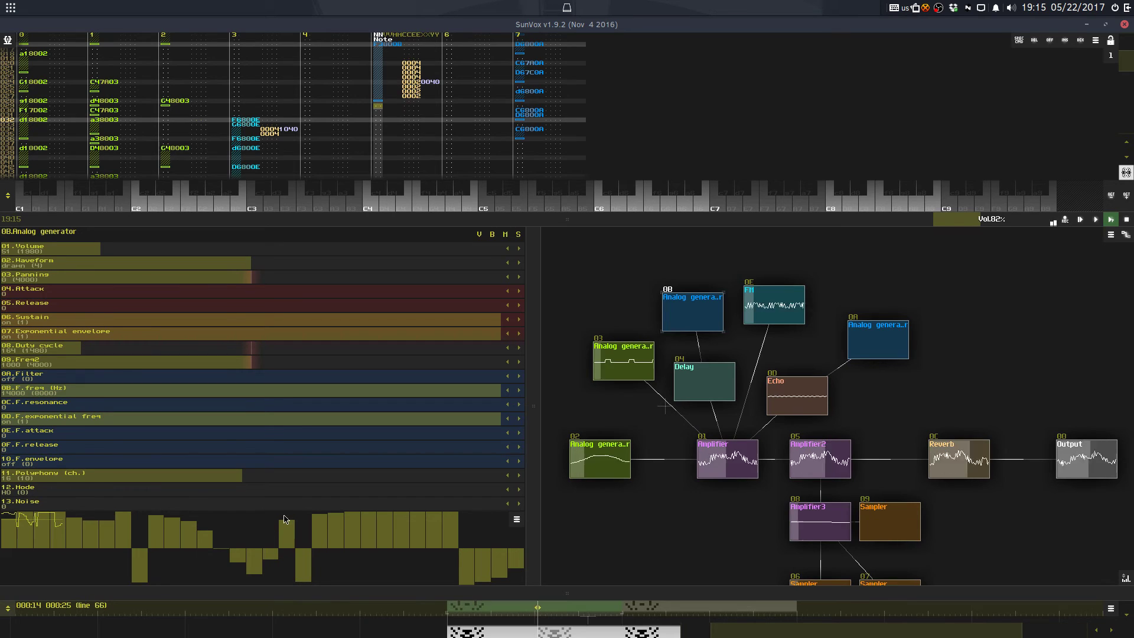
mouse_move(284, 515)
left_mouse_down()
mouse_move(327, 590)
mouse_move(319, 575)
left_mouse_up()
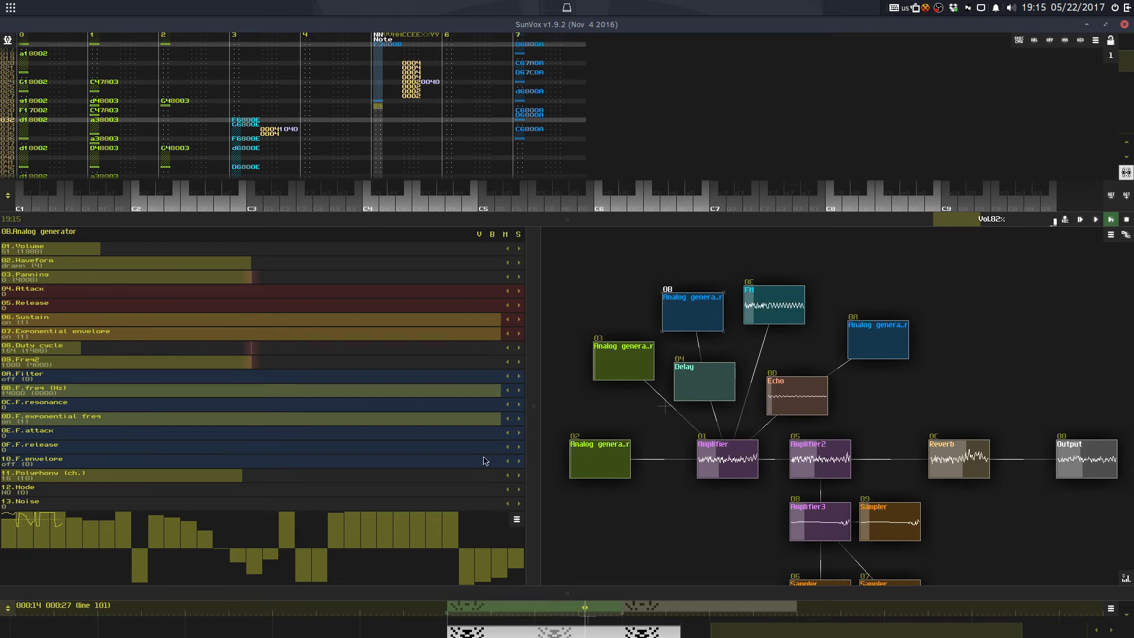
key("ctrl+s")
left_click(493, 348)
Step: Try deleting the F2 note on line 74 of track 5 in the first pattern
left_click_drag(638, 593, 658, 402)
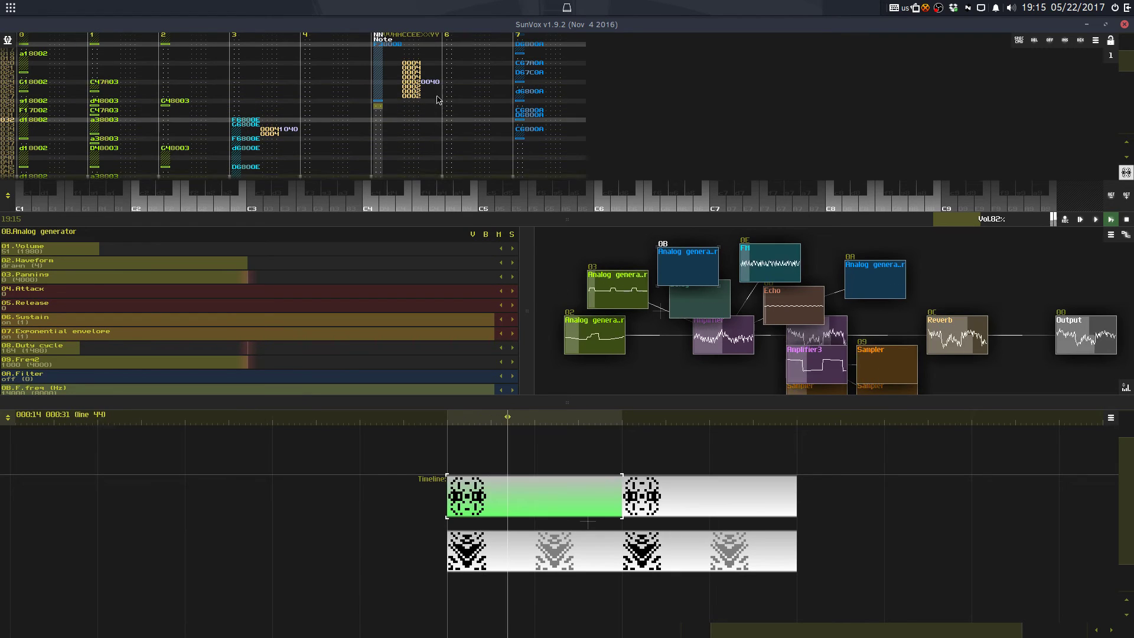
left_click_drag(558, 220, 560, 353)
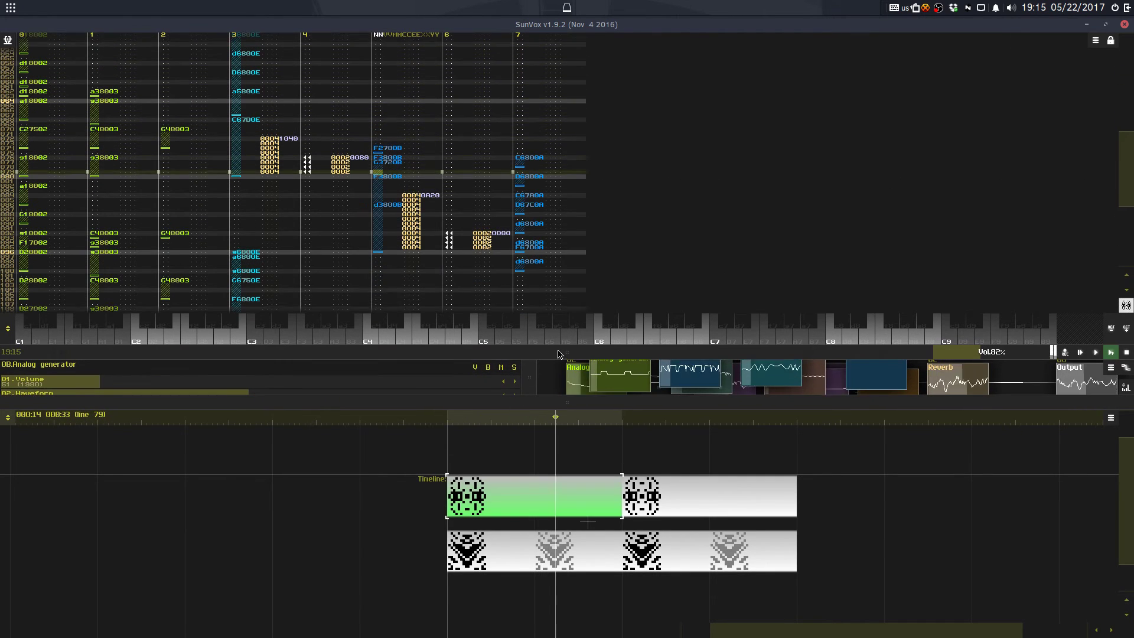
left_click(389, 167)
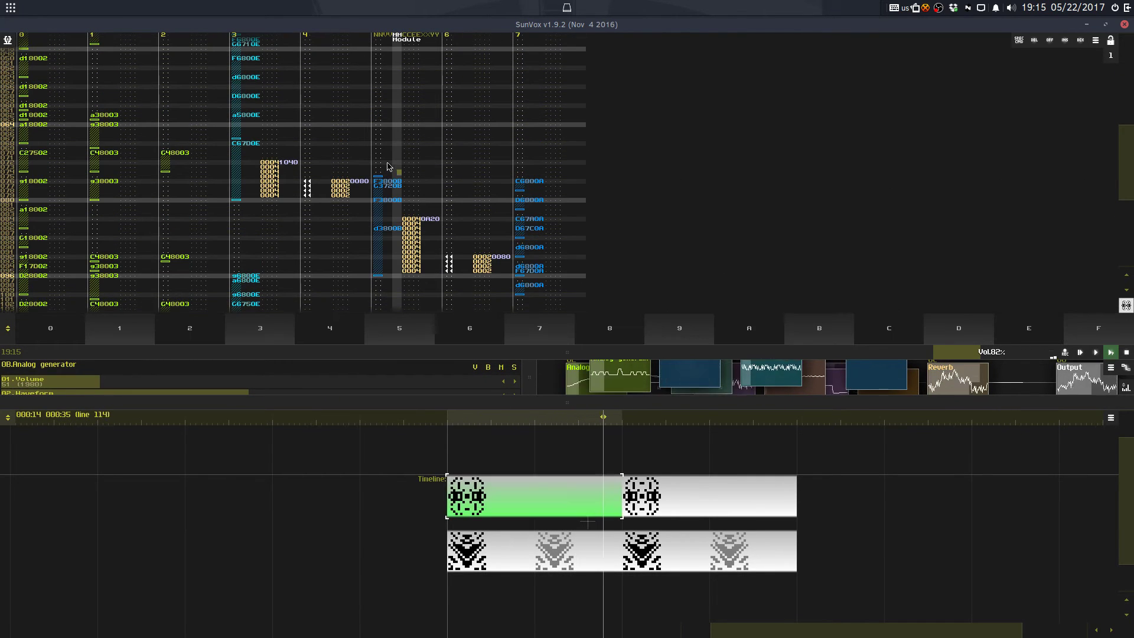
key("ctrl+z")
Step: Save the project again and leave pattern editing
key("ctrl+s")
left_click(496, 341)
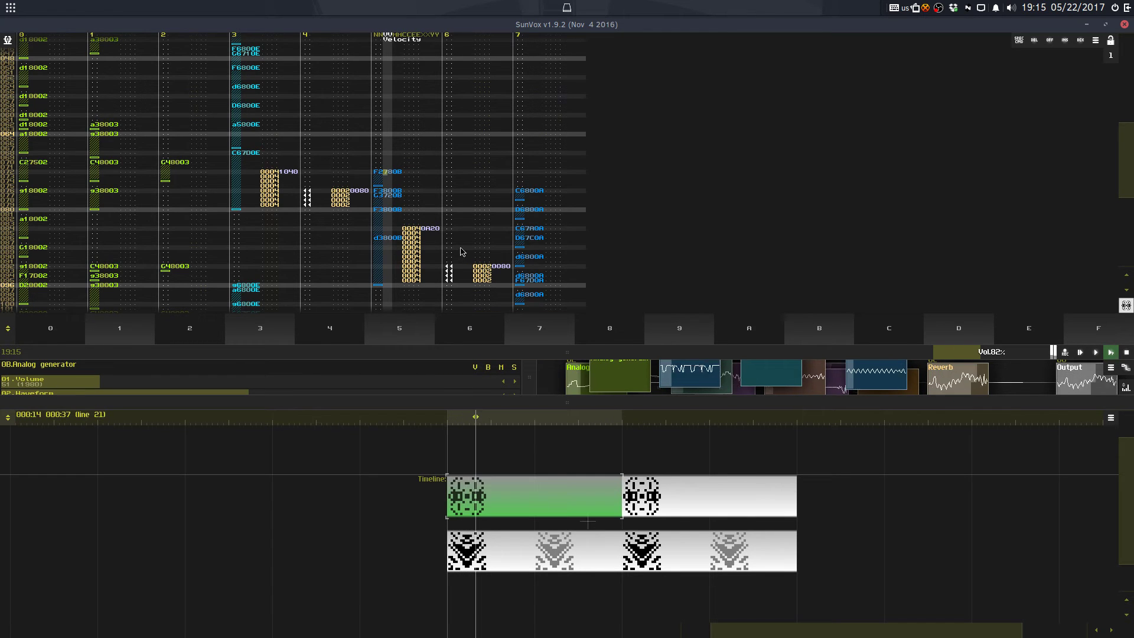
key("space")
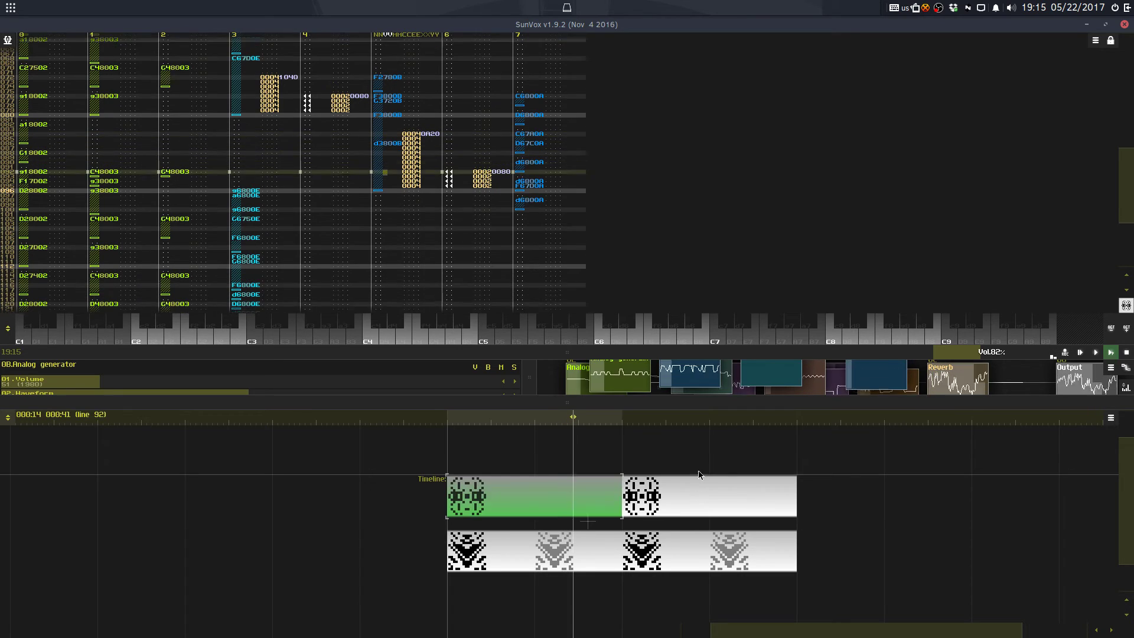
Step: Copy the contents of track 5 from the first pattern into track 5 of the second pattern
left_click_drag(620, 352, 616, 515)
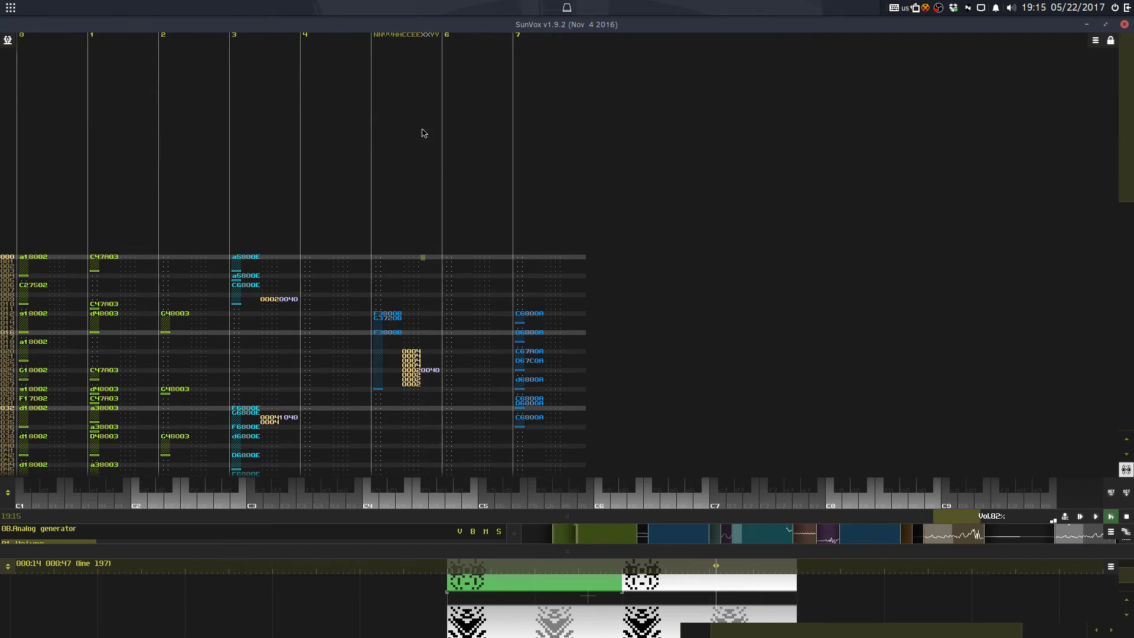
double_click(422, 133)
key("space")
left_click(413, 101)
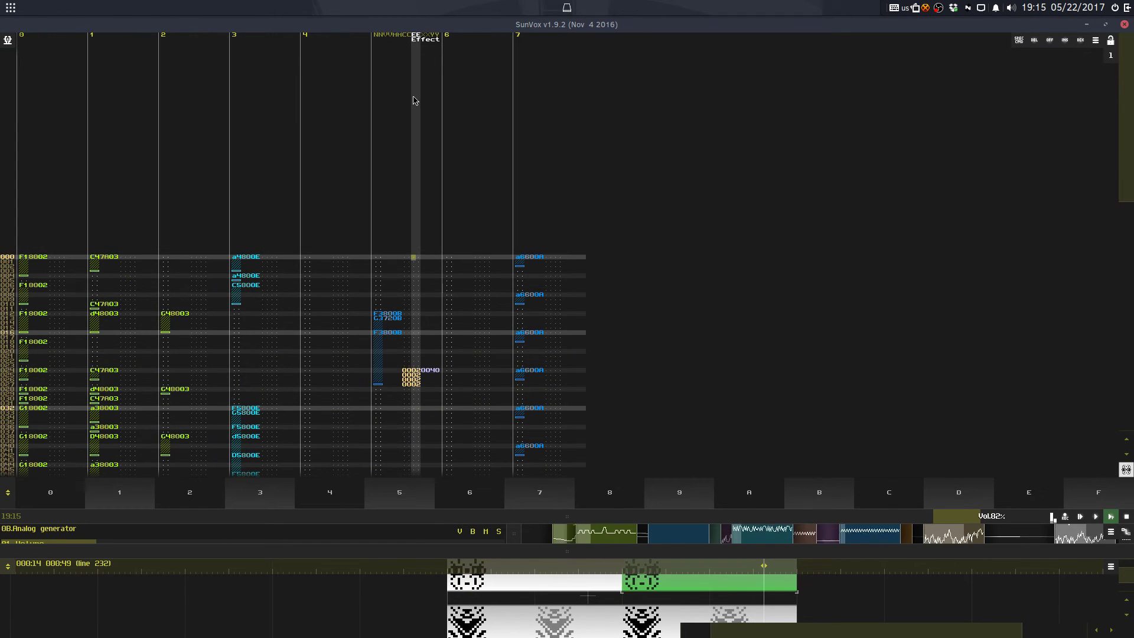
left_click(512, 585)
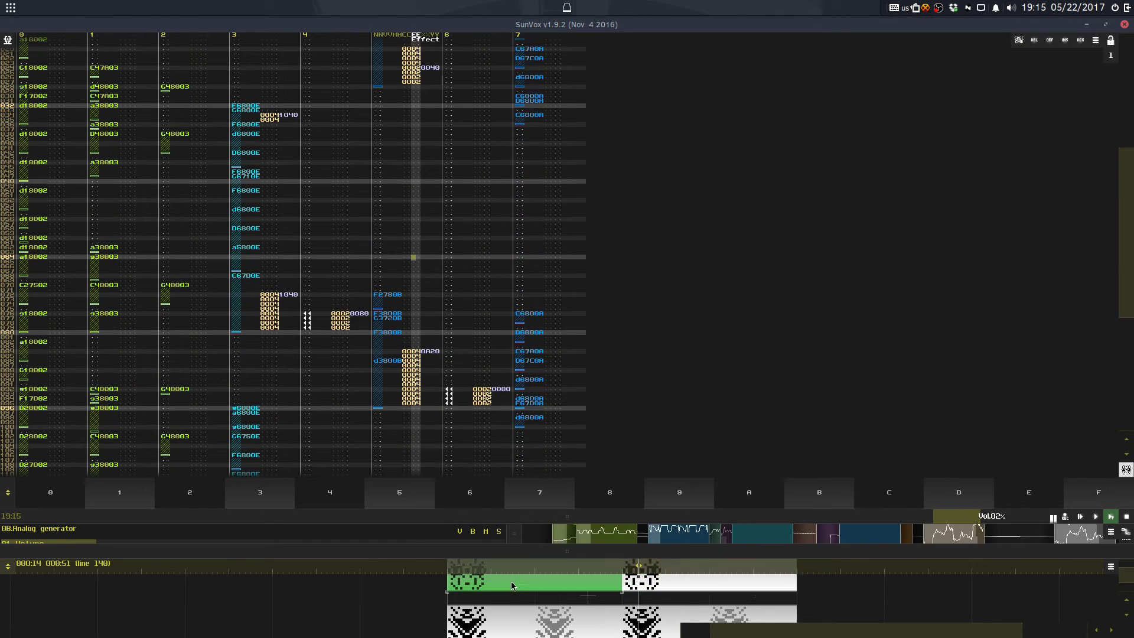
Step: Copy the contents of track 6 from the first pattern into track 6 of the second pattern
left_click(480, 170)
left_click(667, 589)
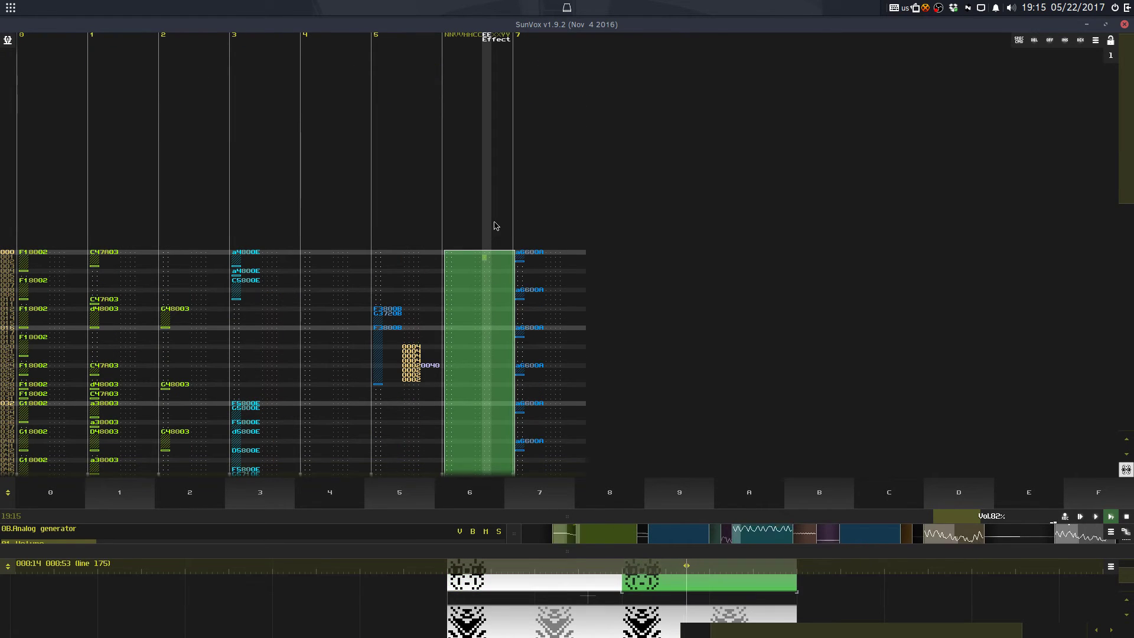
left_click(493, 256)
key("Escape")
key("Escape")
key("space")
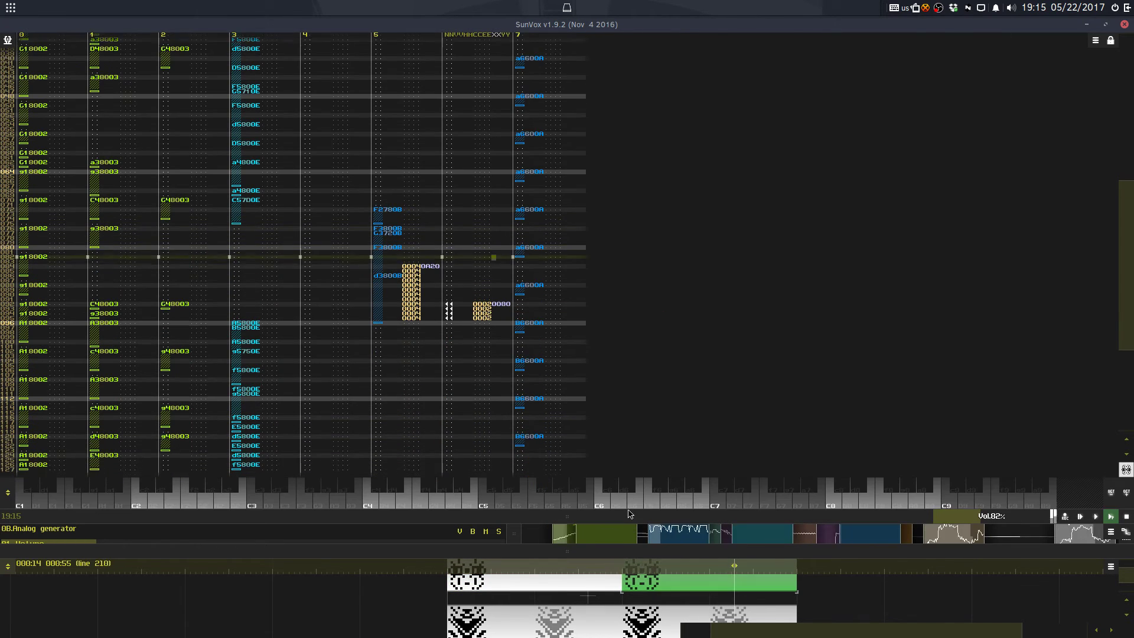
Step: Try moving the third block of the lower timeline row down, and undo the position changes
left_click_drag(567, 516, 565, 222)
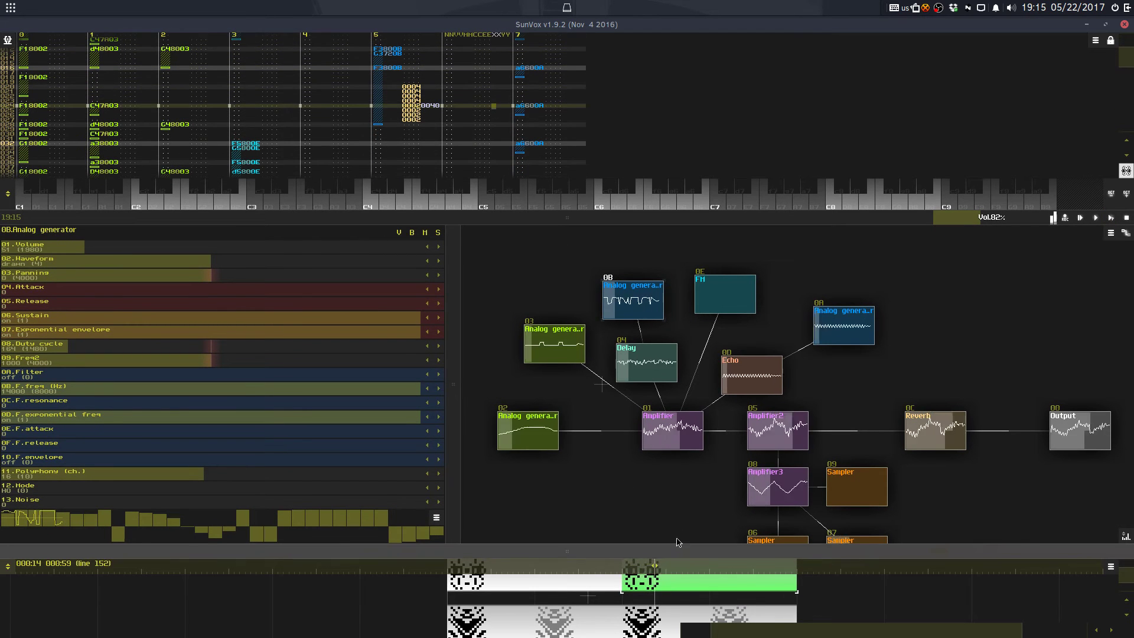
left_click_drag(659, 551, 658, 276)
left_click_drag(684, 431, 683, 409)
key("ctrl+z")
key("ctrl+z")
key("ctrl+z")
key("ctrl+z")
key("ctrl+z")
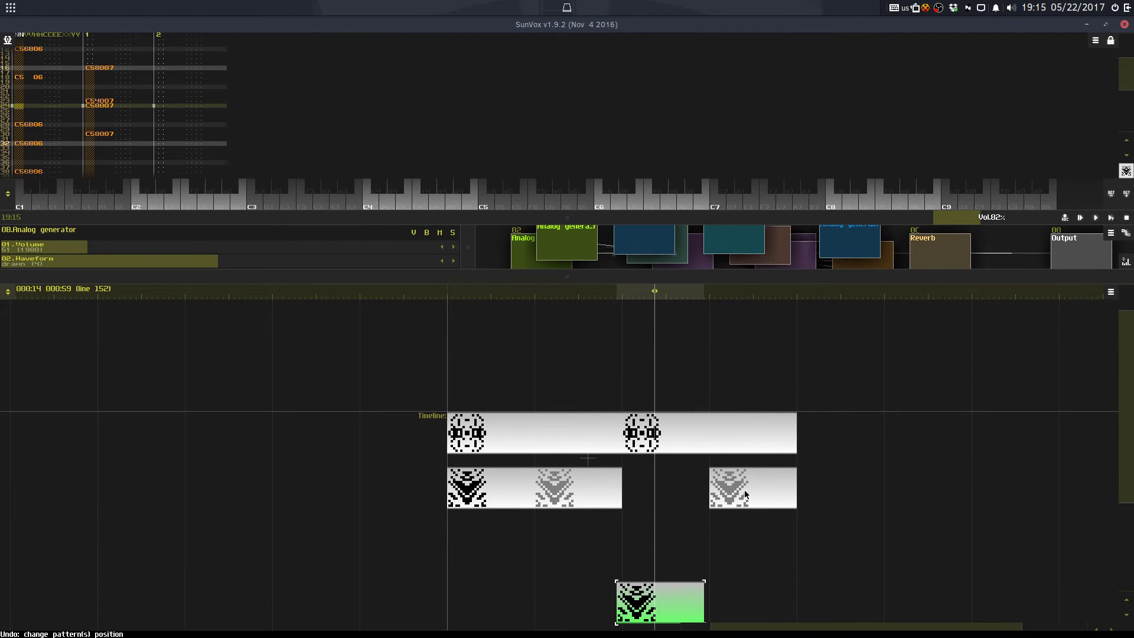
Step: Select the second upper pattern in the timeline and save the project
left_click(718, 442)
key("ctrl+s")
left_click(496, 343)
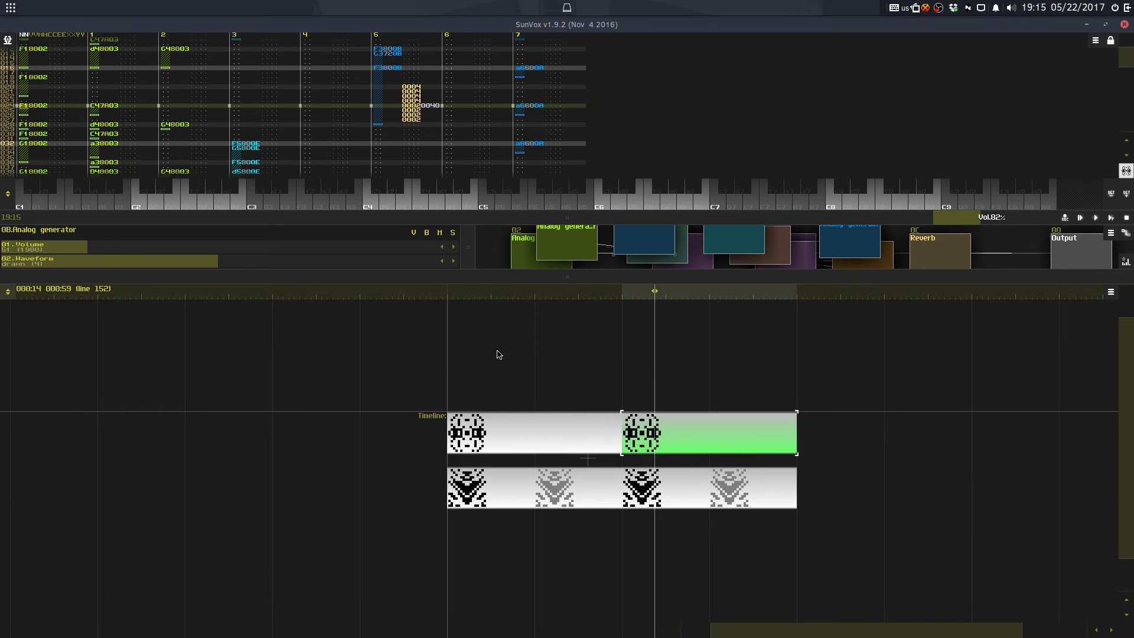
Step: Rename the Analog generator module 0A, which feeds the Echo, as Echo Synth and start playback
left_click_drag(572, 214, 602, 180)
left_click(845, 321)
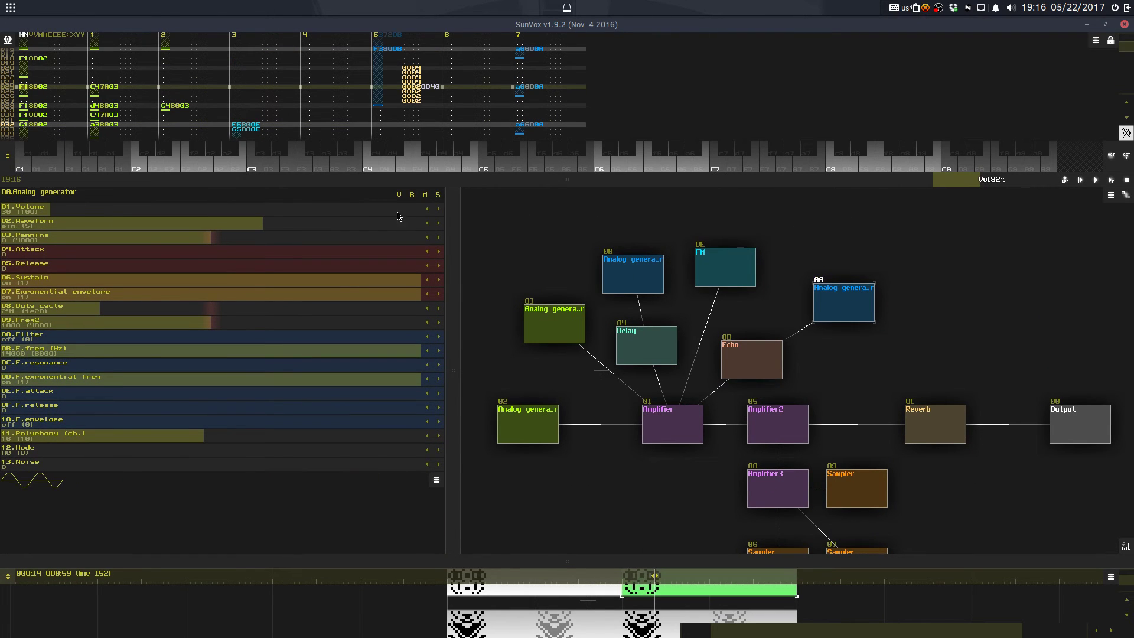
double_click(806, 311)
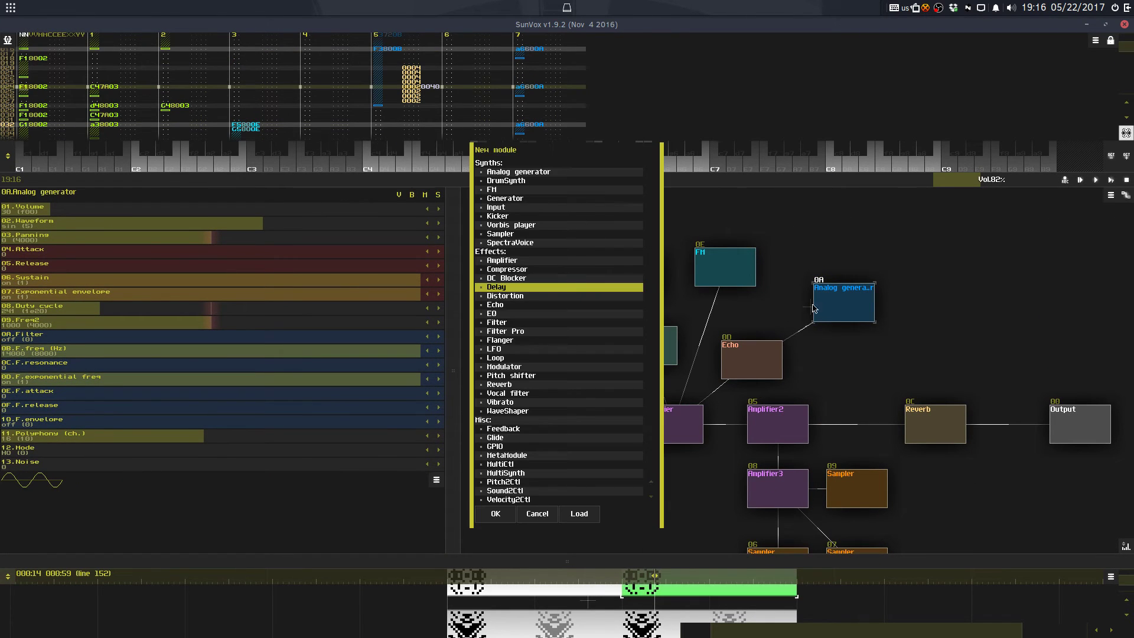
left_click(540, 519)
double_click(847, 310)
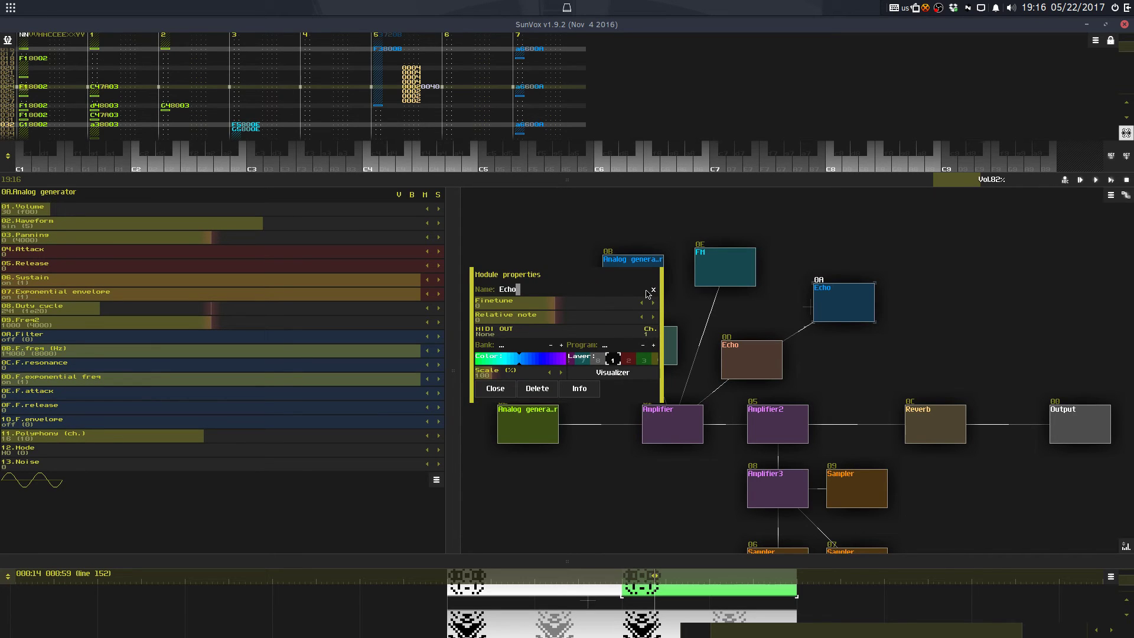
left_click(495, 388)
key("space")
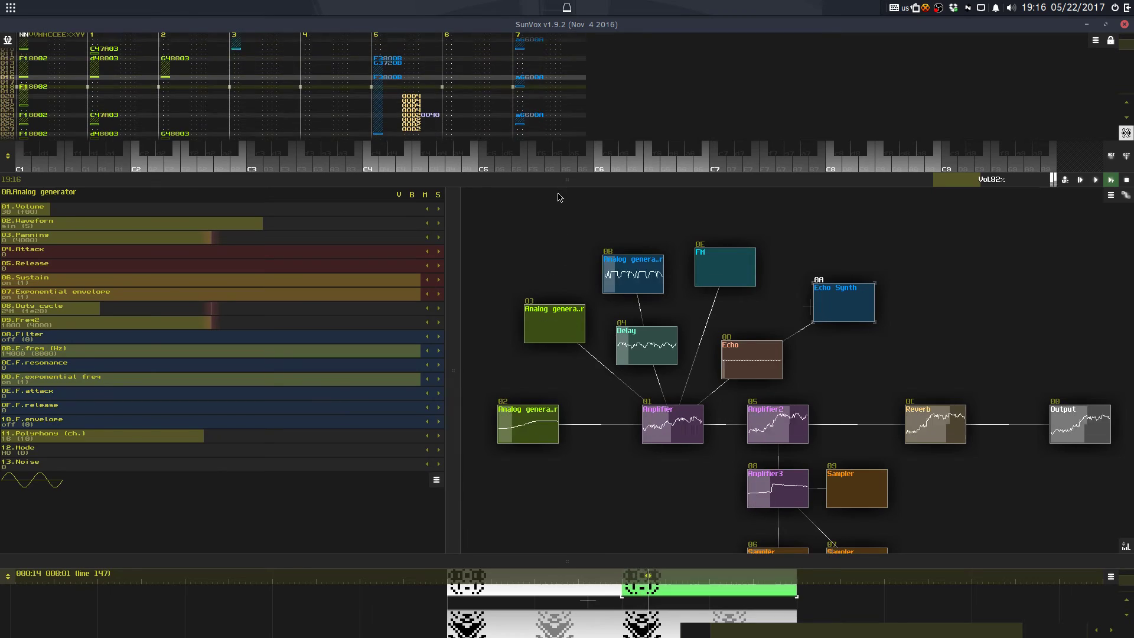
Step: Enlarge the pattern editor and save the project, overwriting StreaminLava.sunvox
left_click_drag(560, 198, 561, 366)
left_click(401, 157)
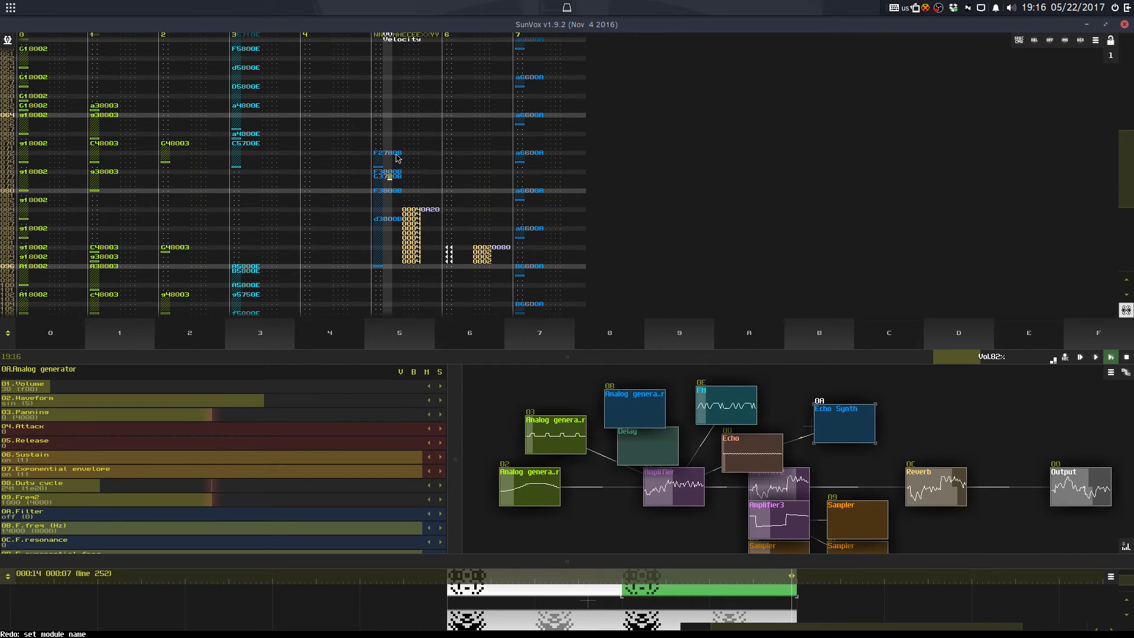
key("ctrl+s")
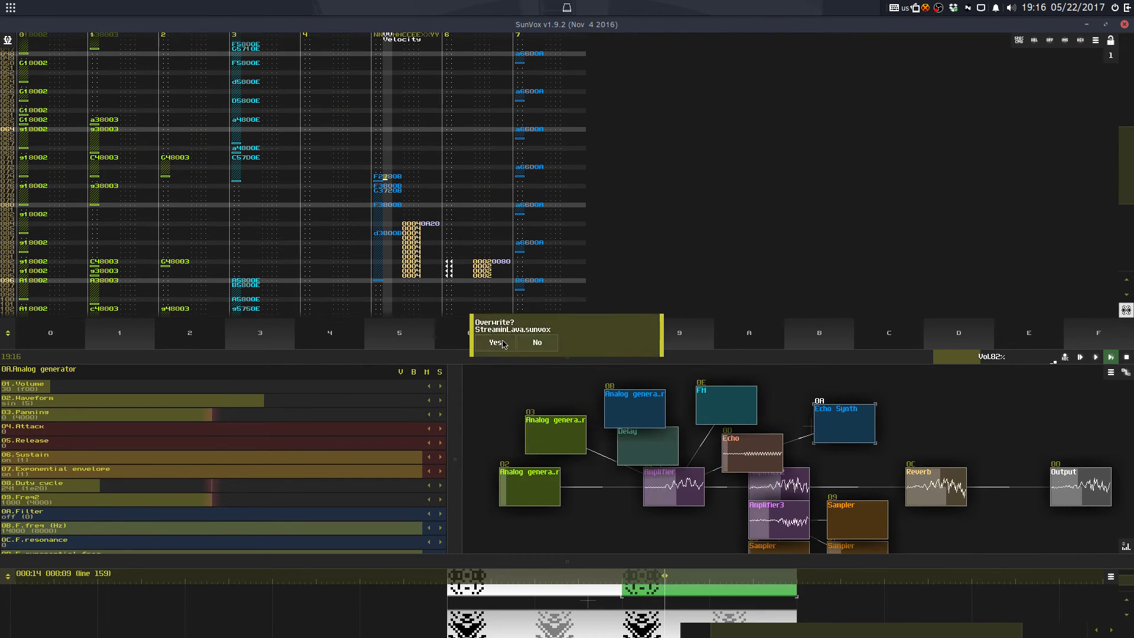
left_click(503, 344)
Step: Select the first upper pattern in the timeline and play it with the module controls in view
left_click_drag(719, 564, 710, 339)
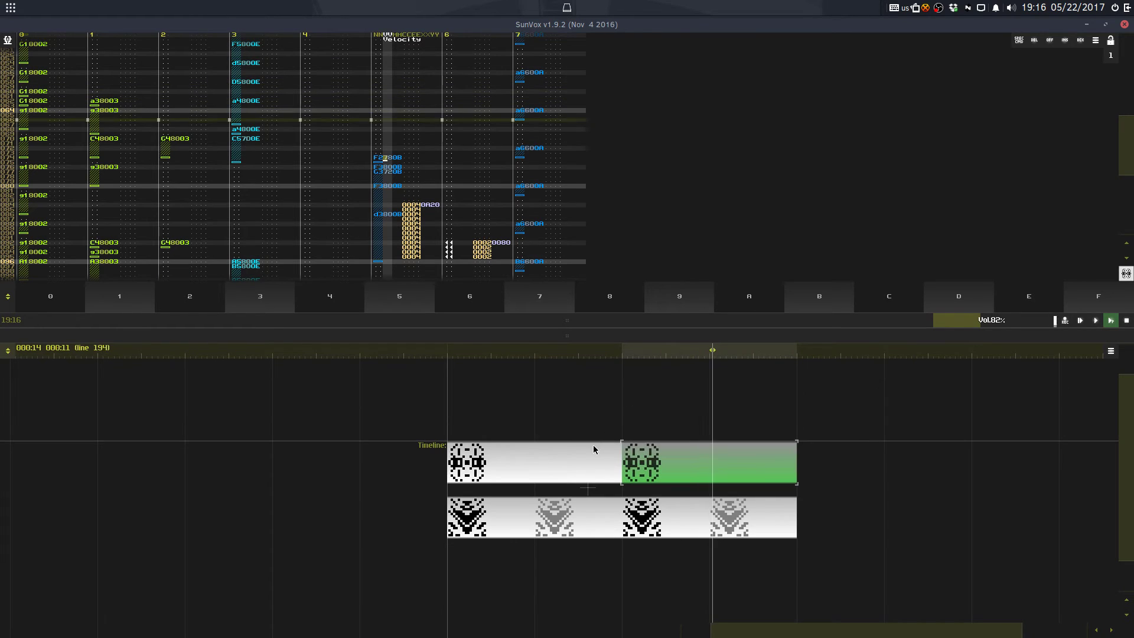
left_click(587, 459)
left_click_drag(622, 321, 561, 160)
key("space")
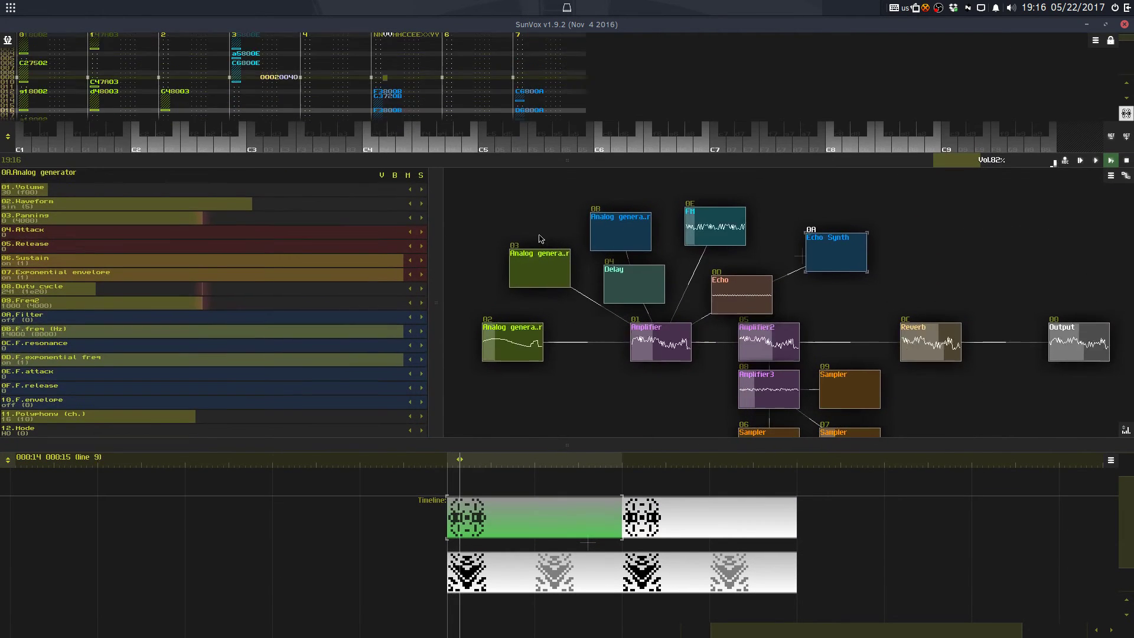
Step: Try routing Analog generator 03 into the Delay instead of the Amplifier and set its volume to 34
left_click_drag(241, 196, 250, 187)
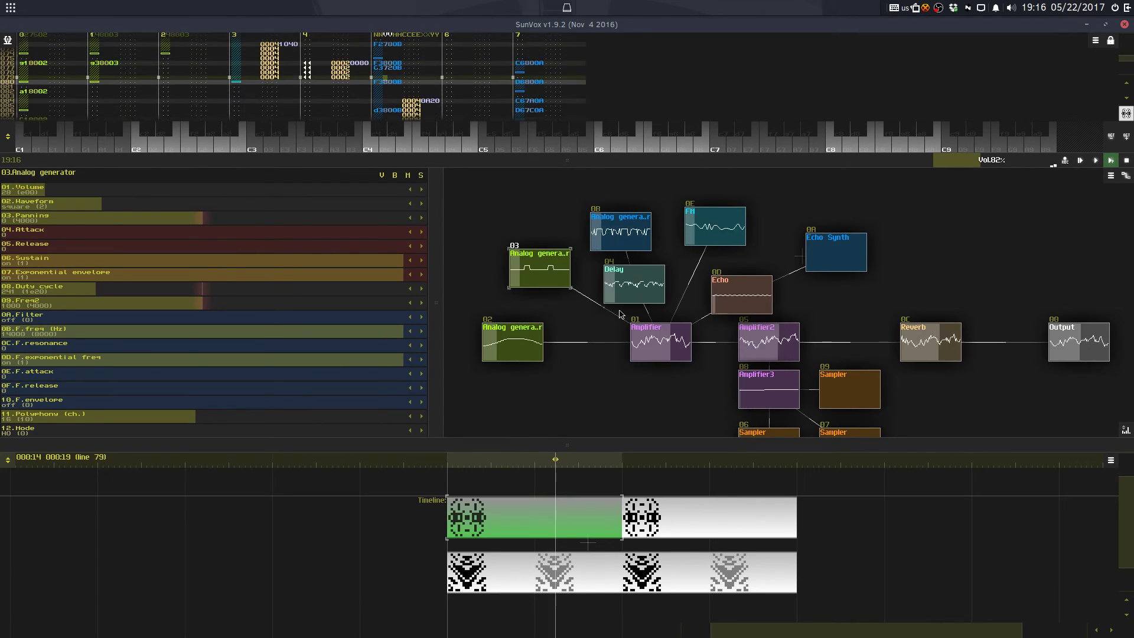
left_click(638, 294)
left_click(539, 268)
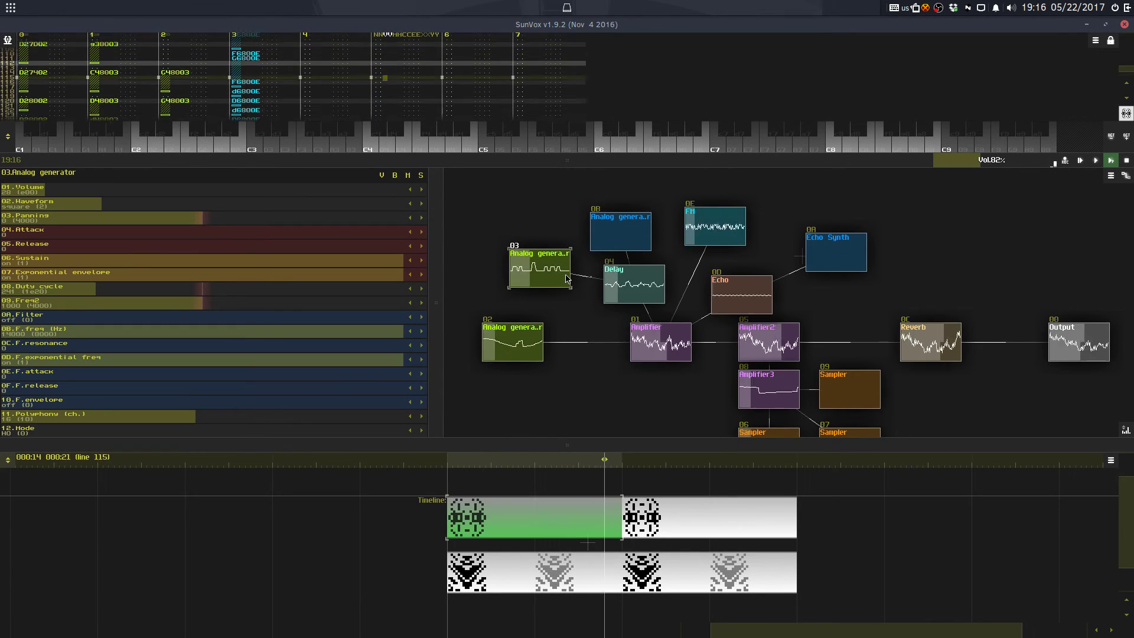
left_click(190, 194)
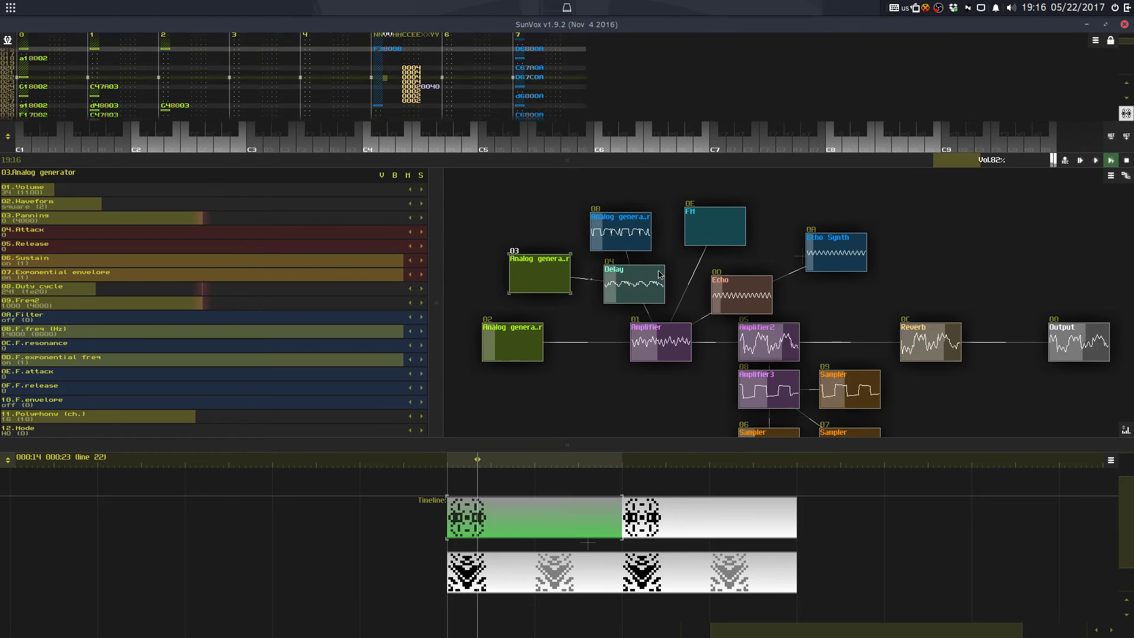
Step: Try setting the Delay module's Delay R time to 170
left_click(632, 282)
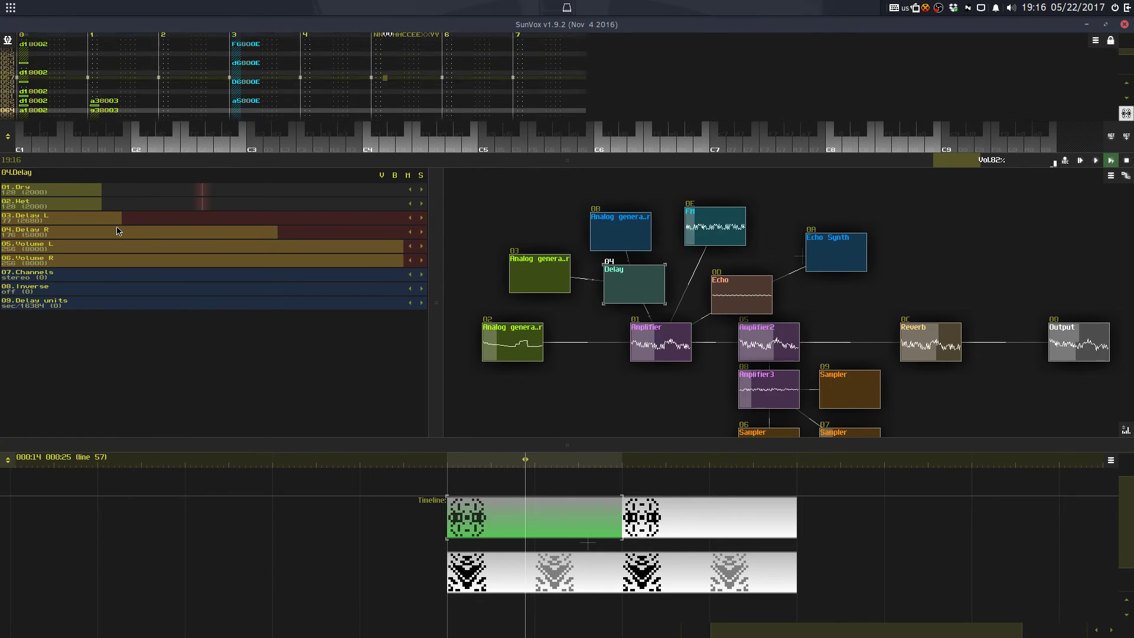
left_click_drag(118, 231, 157, 239)
left_click_drag(154, 240, 137, 236)
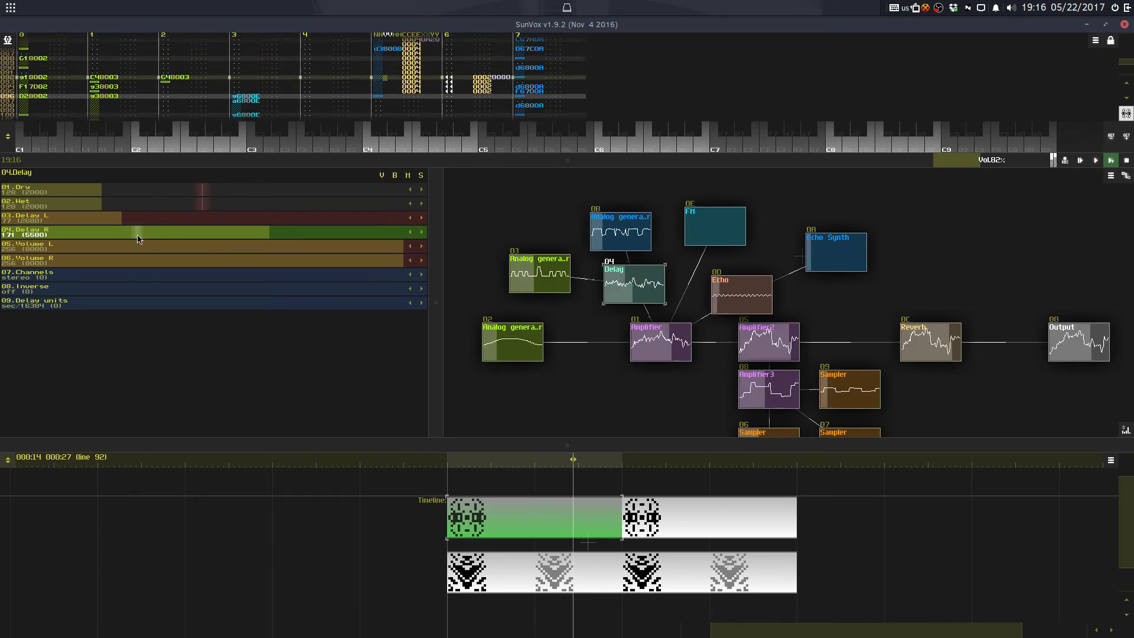
Step: Return to the first upper pattern and undo the Delay adjustment and the new link from Analog generator 03
left_click(656, 523)
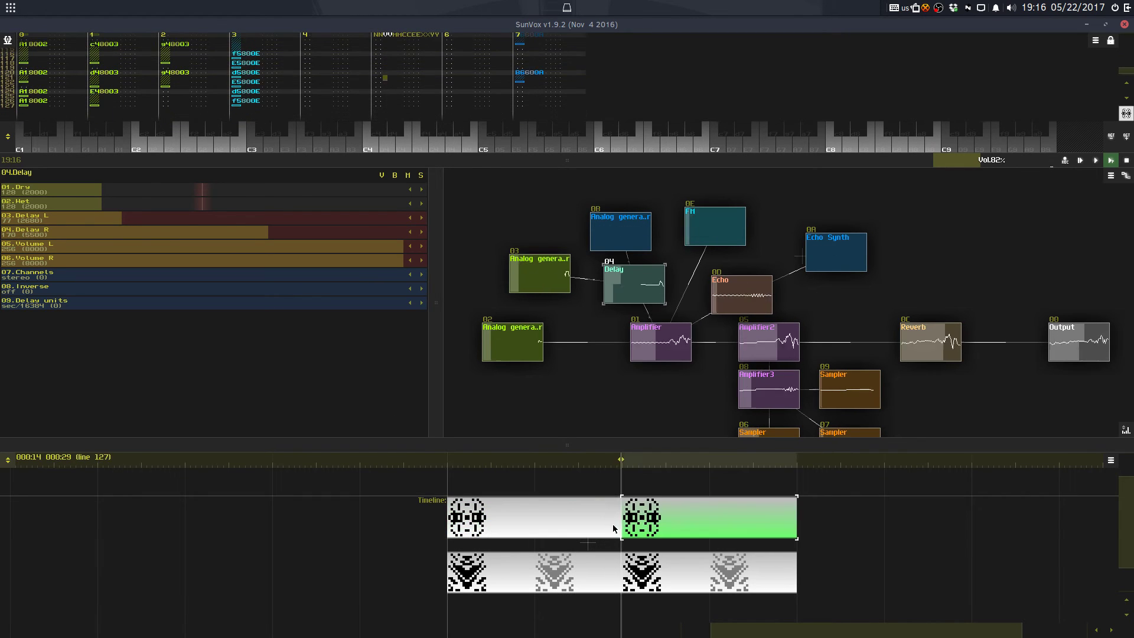
left_click(597, 526)
key("ctrl+z")
key("ctrl+z")
key("ctrl+z")
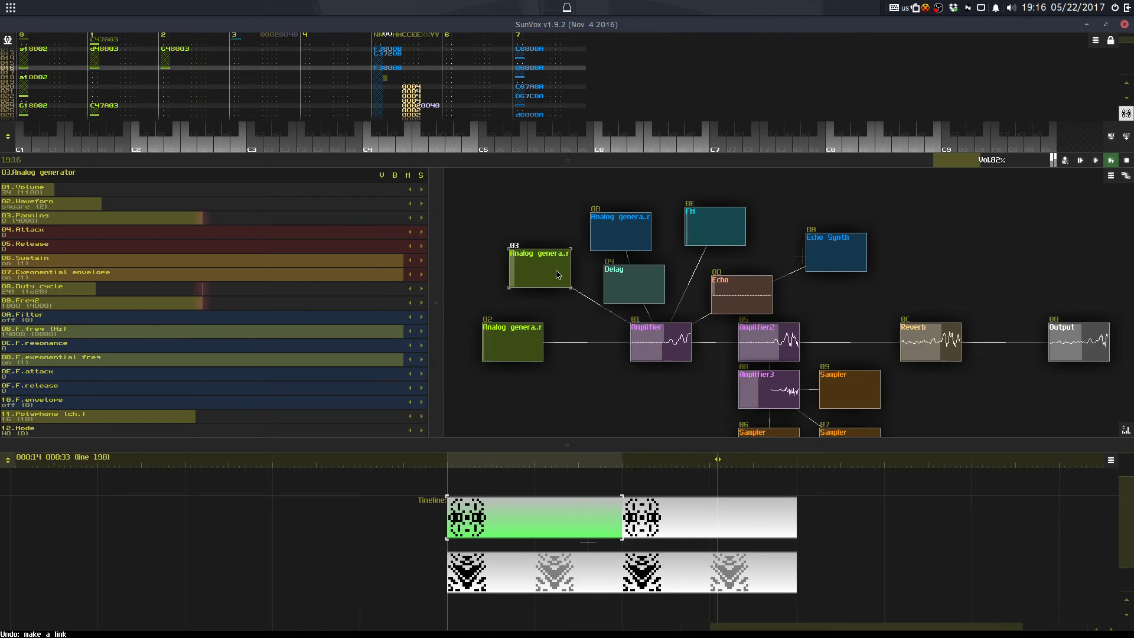
Step: Solo Analog generator 03 and open the list of saved synths for replacing it
left_click(420, 175)
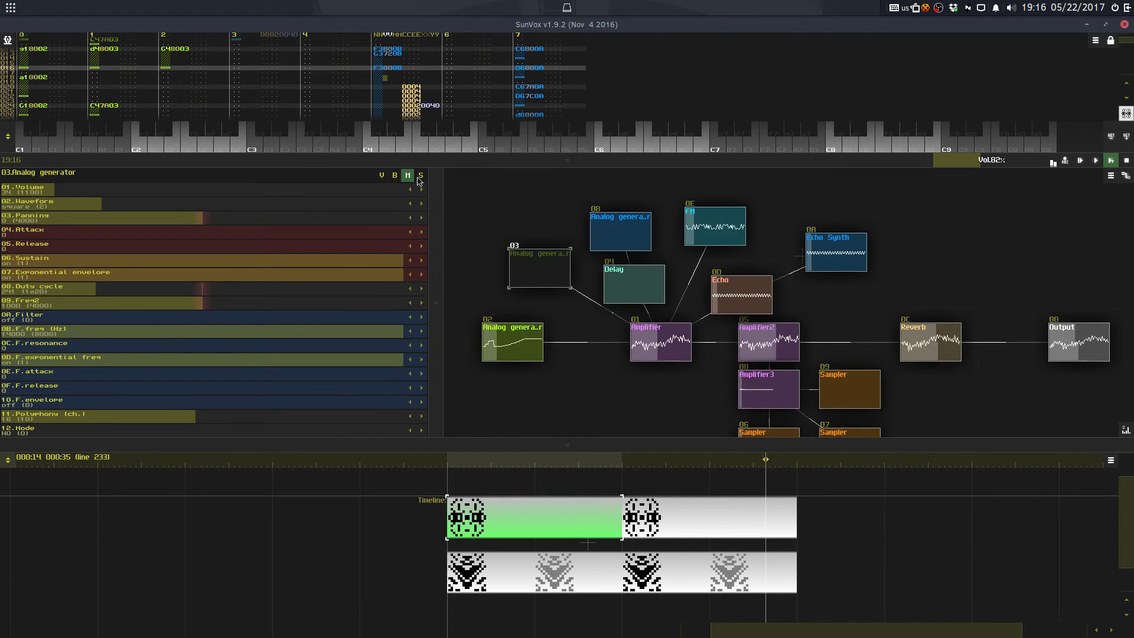
right_click(577, 272)
left_click(601, 304)
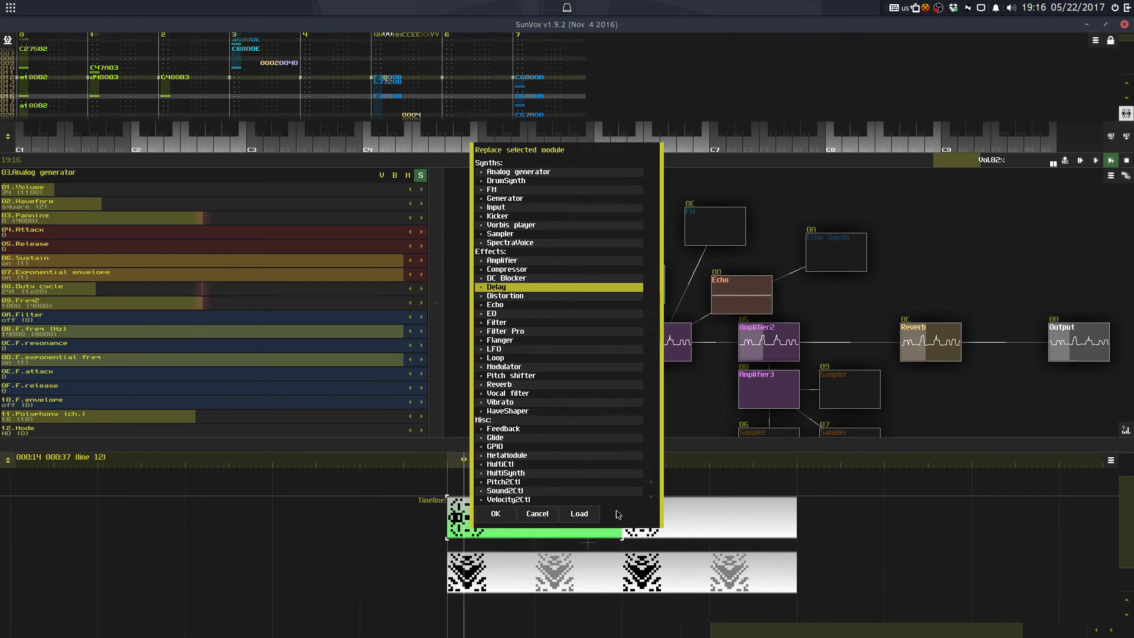
left_click(596, 517)
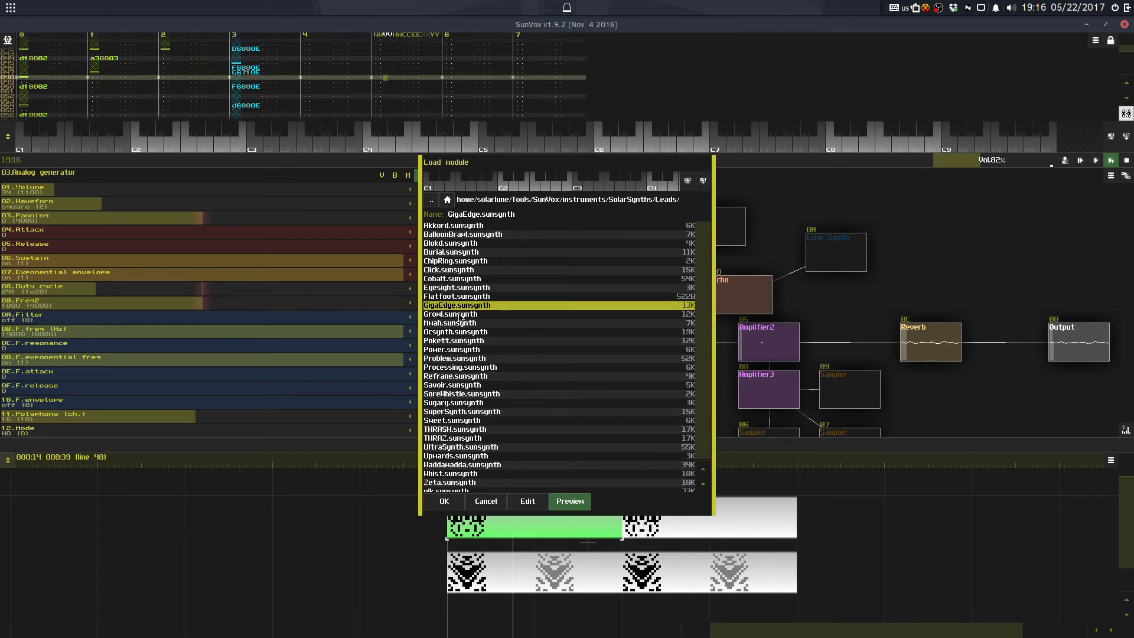
Step: Audition presets in the Leads folder and replace Analog generator 03 with the Ocsynth preset
left_click(464, 384)
scroll(463, 384, "down", 1)
left_click(471, 443)
left_click(471, 434)
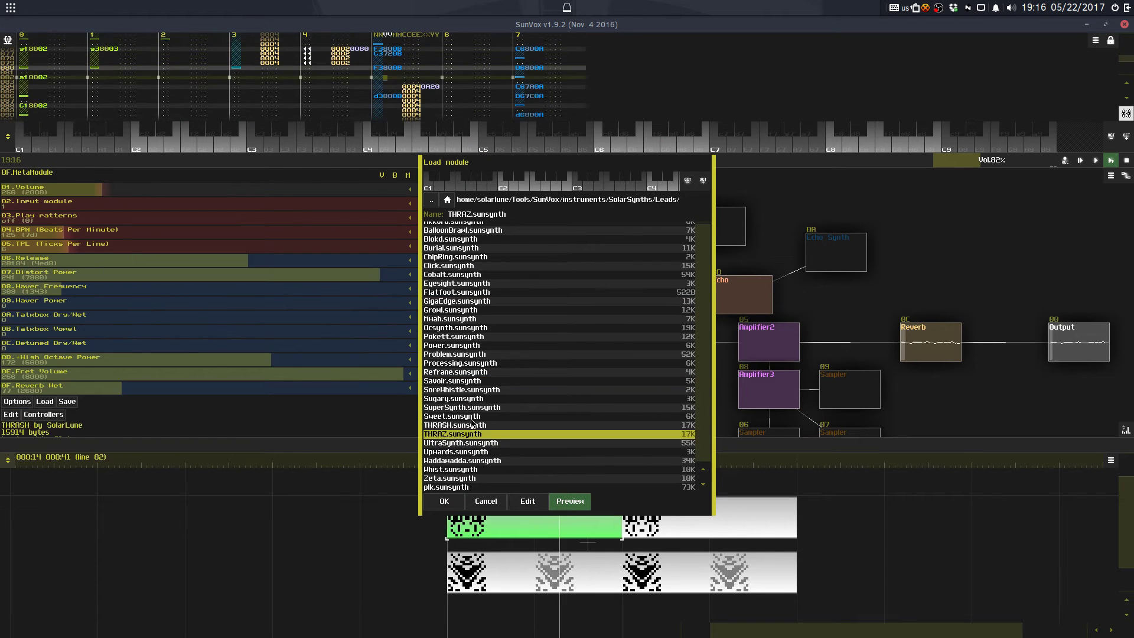
key("Up")
key("Up")
key("Up")
key("Up")
key("Up")
key("Up")
key("Up")
key("Up")
key("Up")
key("Up")
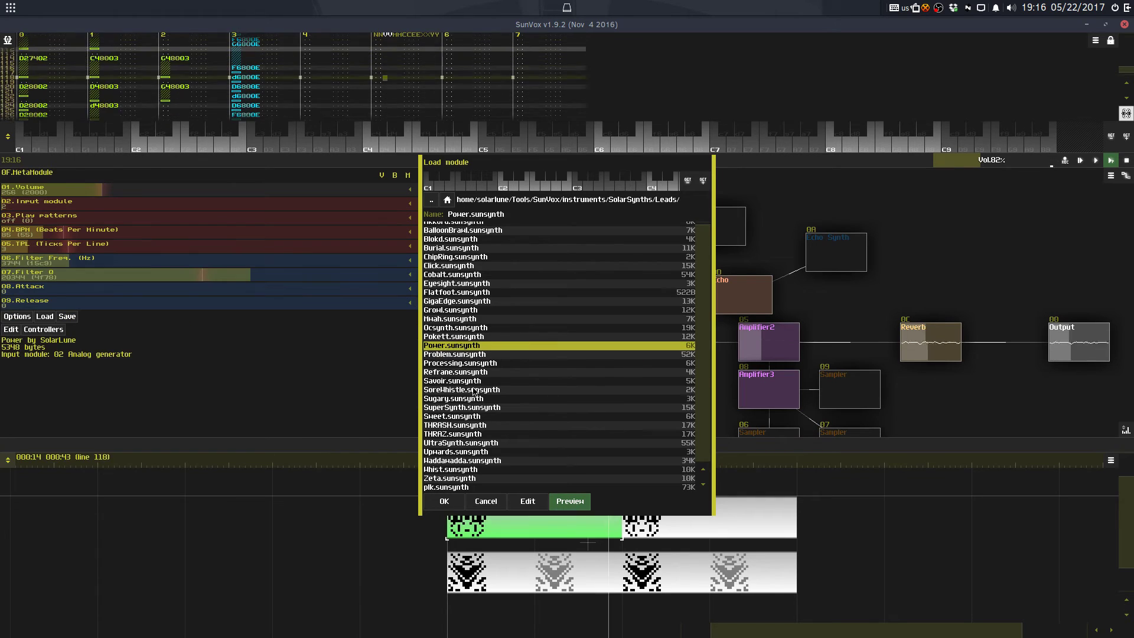
key("Return")
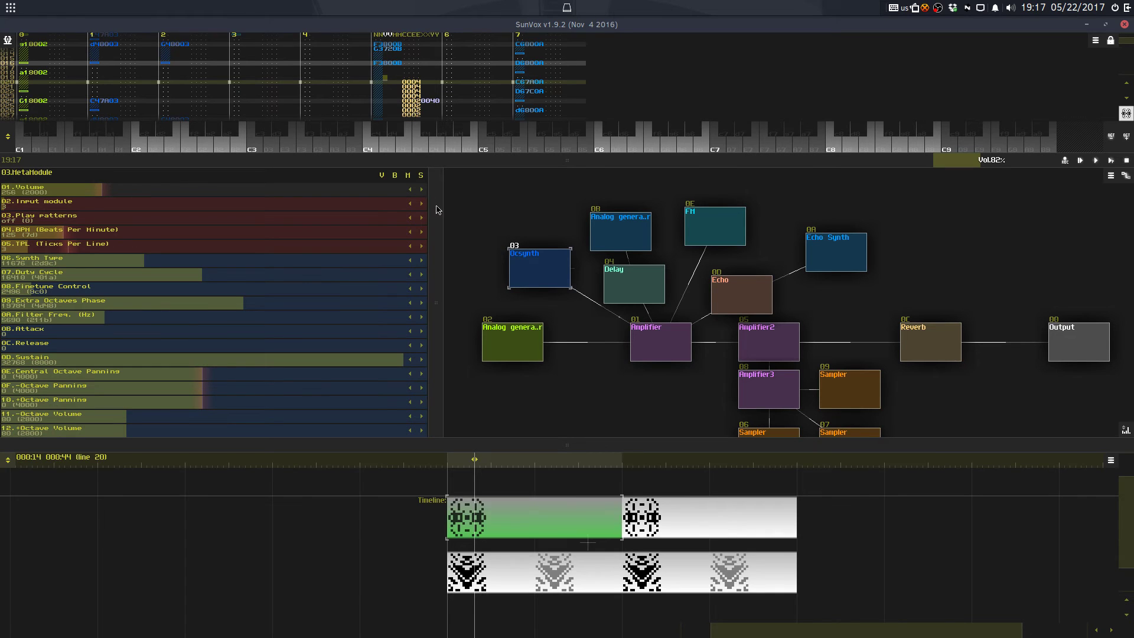
Step: Set the Ocsynth module's volume to 96 and play the song with a taller pattern editor
left_click_drag(299, 191, 232, 197)
key("space")
left_click_drag(257, 161, 254, 276)
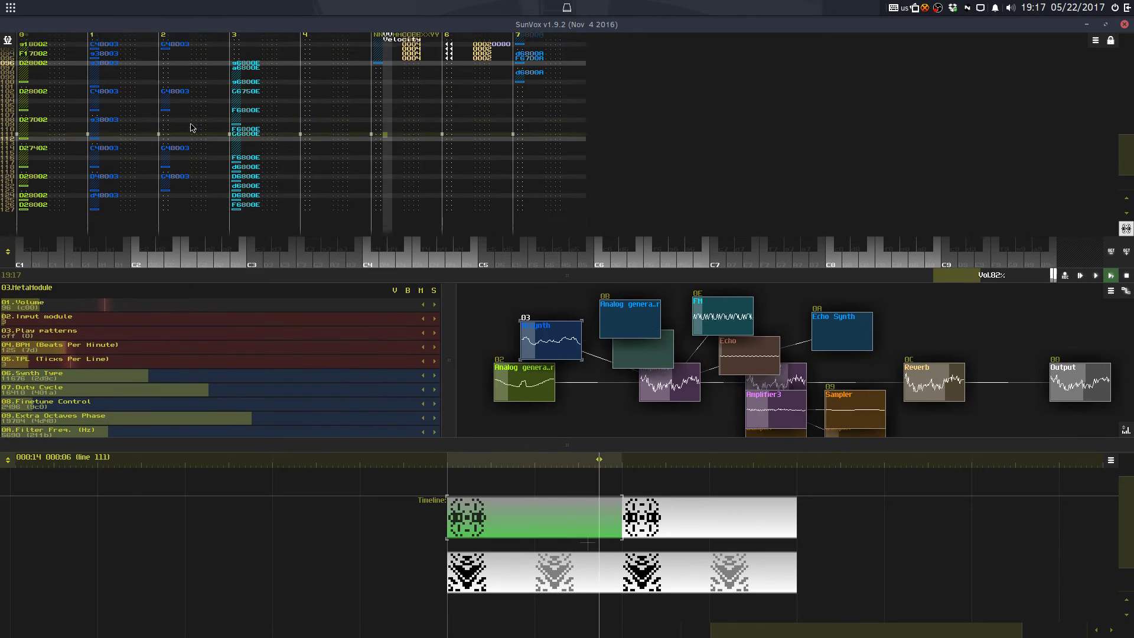
Step: Try transposing tracks 2 and 1 of the first upper pattern up by 12 semitones
right_click(194, 128)
left_click(225, 200)
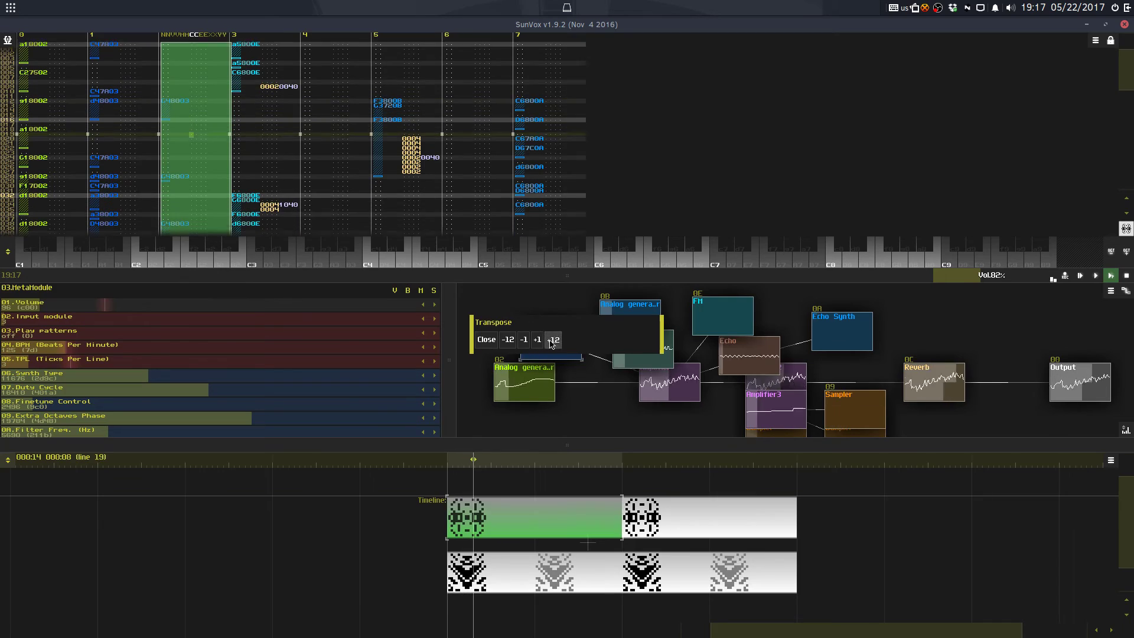
left_click(552, 339)
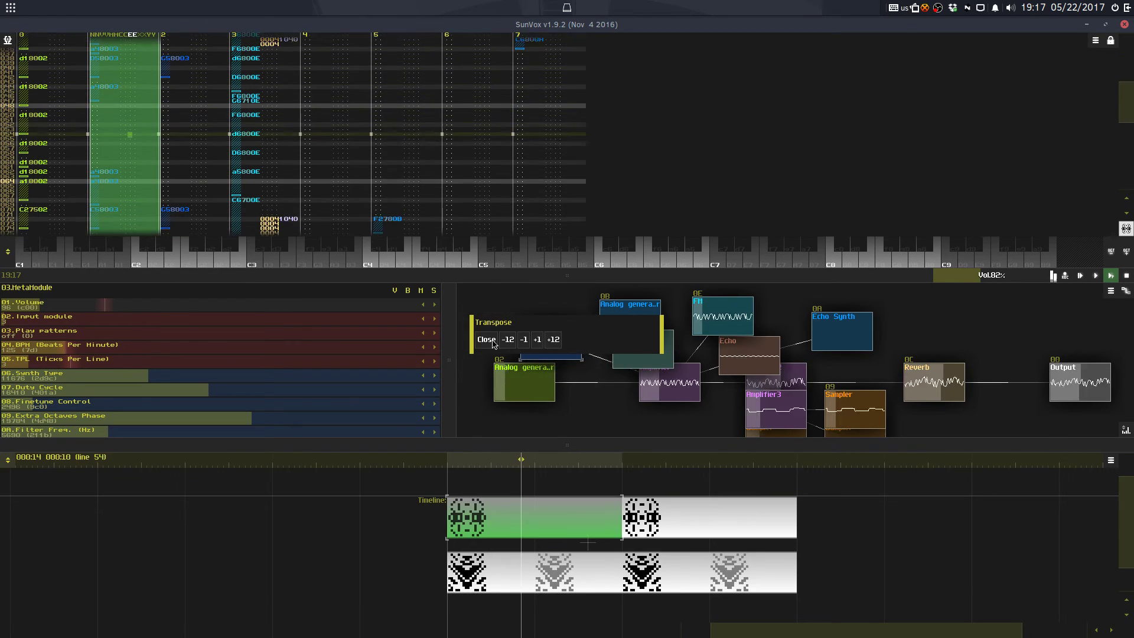
left_click(486, 338)
Step: Set the Ocsynth module's volume to 106 and undo the transposition of tracks 1 and 2
left_click_drag(202, 307, 209, 307)
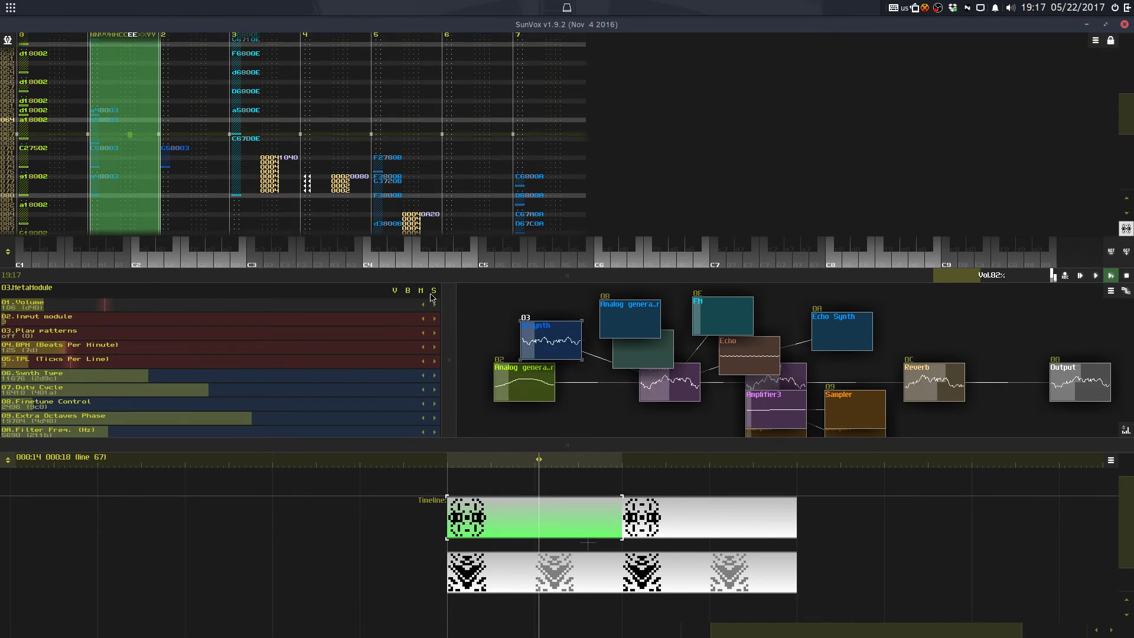
key("ctrl+z")
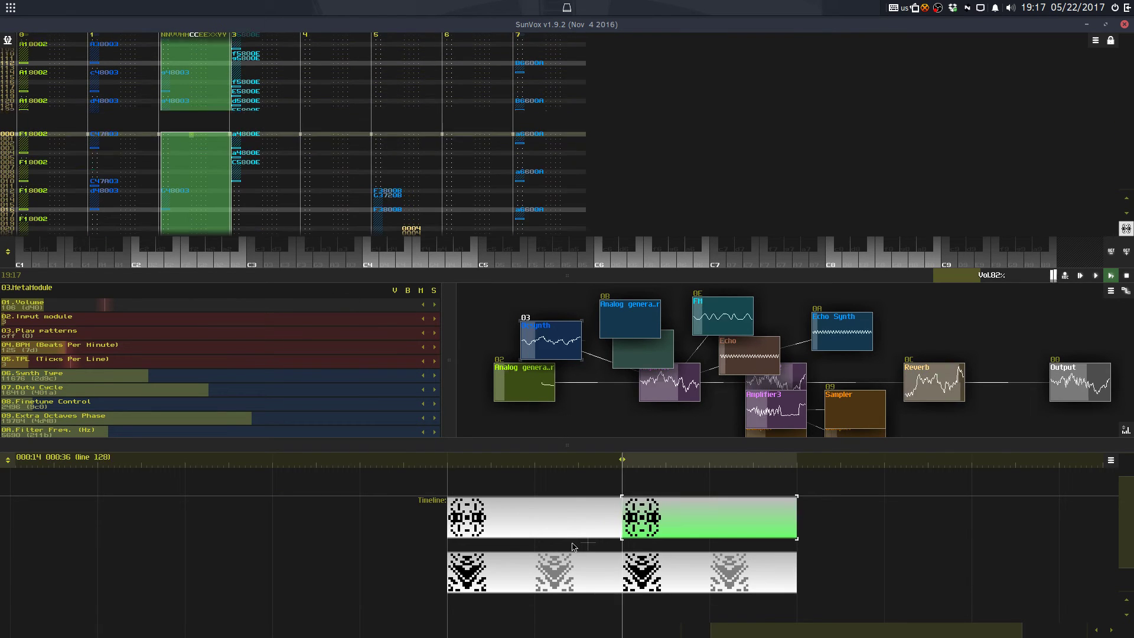
Step: Select the first upper pattern and save the project over StreaminLava.sunvox
left_click(558, 520)
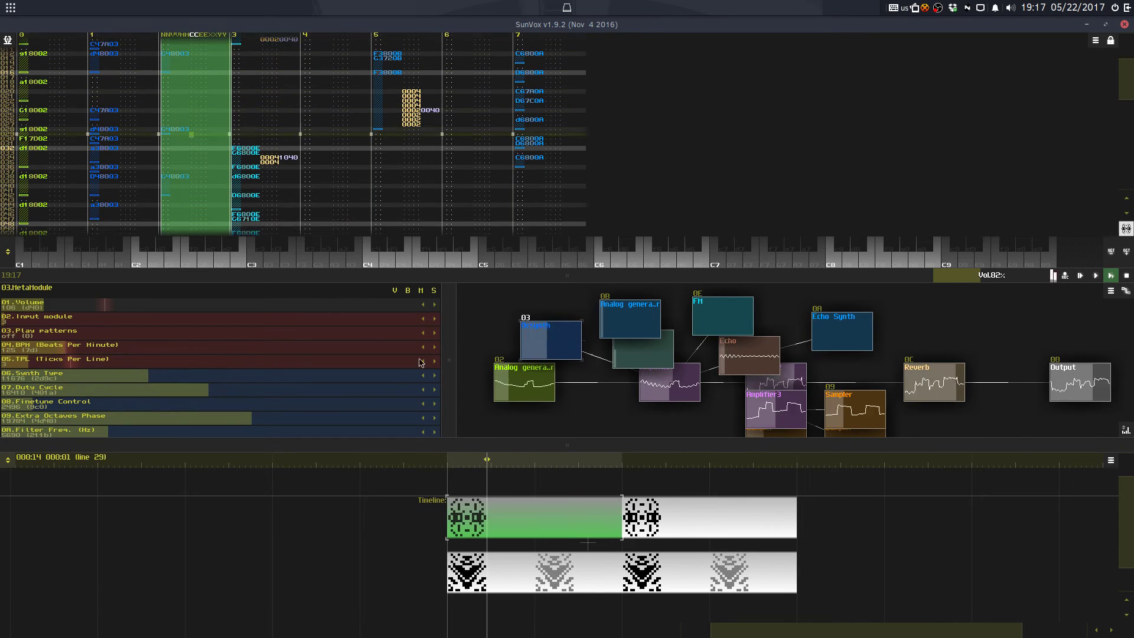
key("ctrl+s")
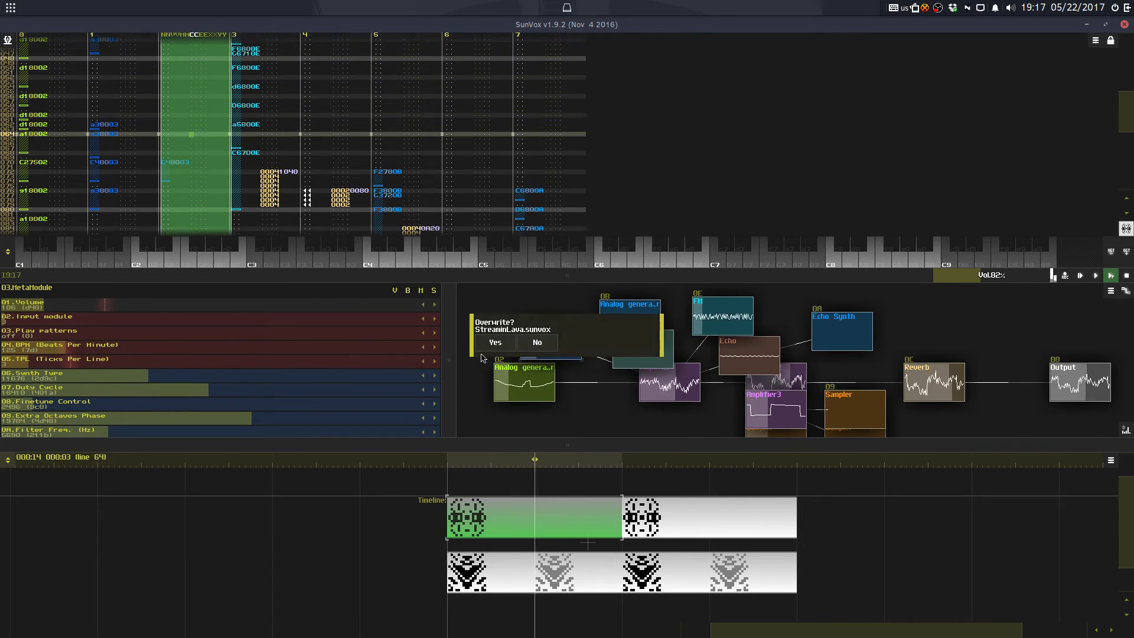
left_click(495, 342)
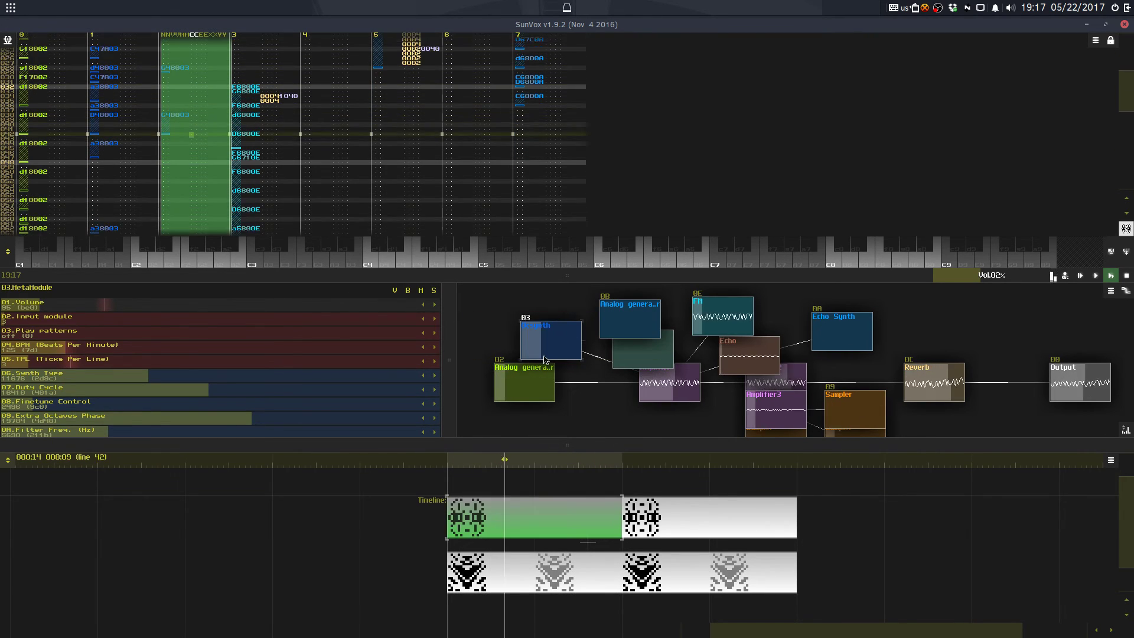
Step: Stop playback in the second upper pattern and solo the Ocsynth module
key("ctrl+Right")
key("ctrl+Right")
key("space")
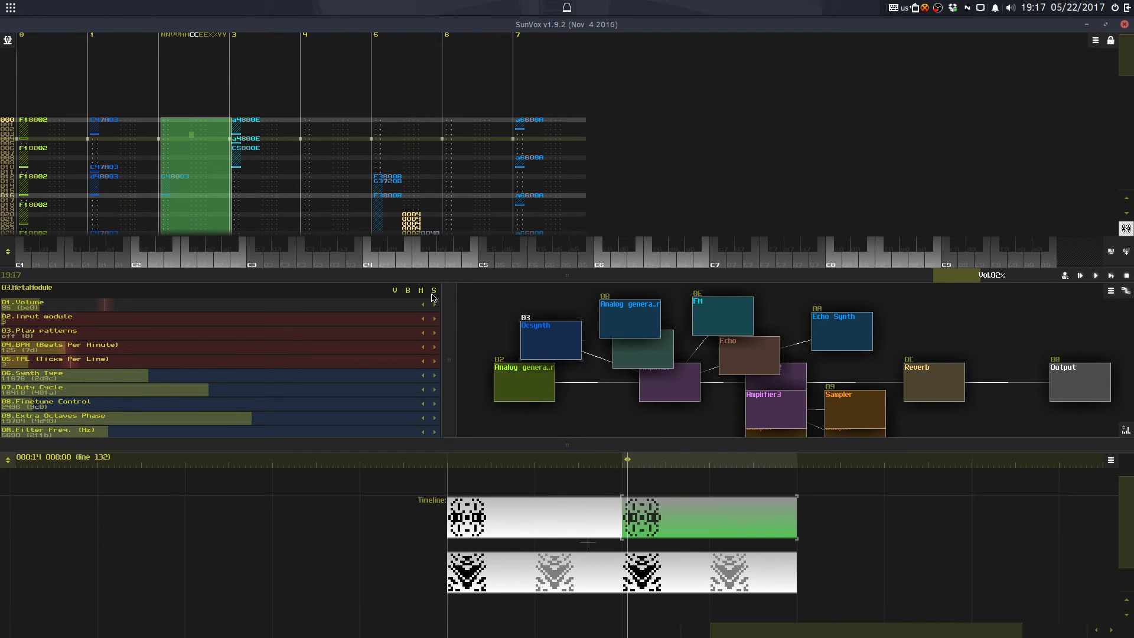
left_click(433, 291)
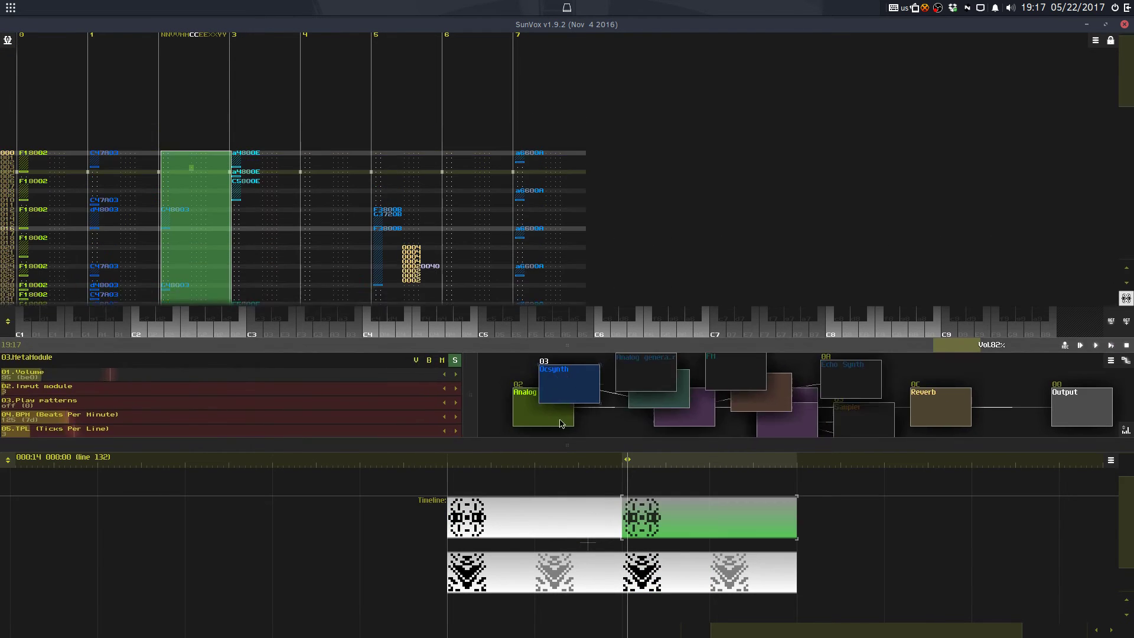
Step: Enlarge the pattern editor and place the cursor in empty track 4 of the second upper pattern
left_click_drag(560, 423, 561, 551)
left_click(306, 366)
left_click(305, 367)
left_click(306, 368)
left_click(309, 372)
left_click(324, 398)
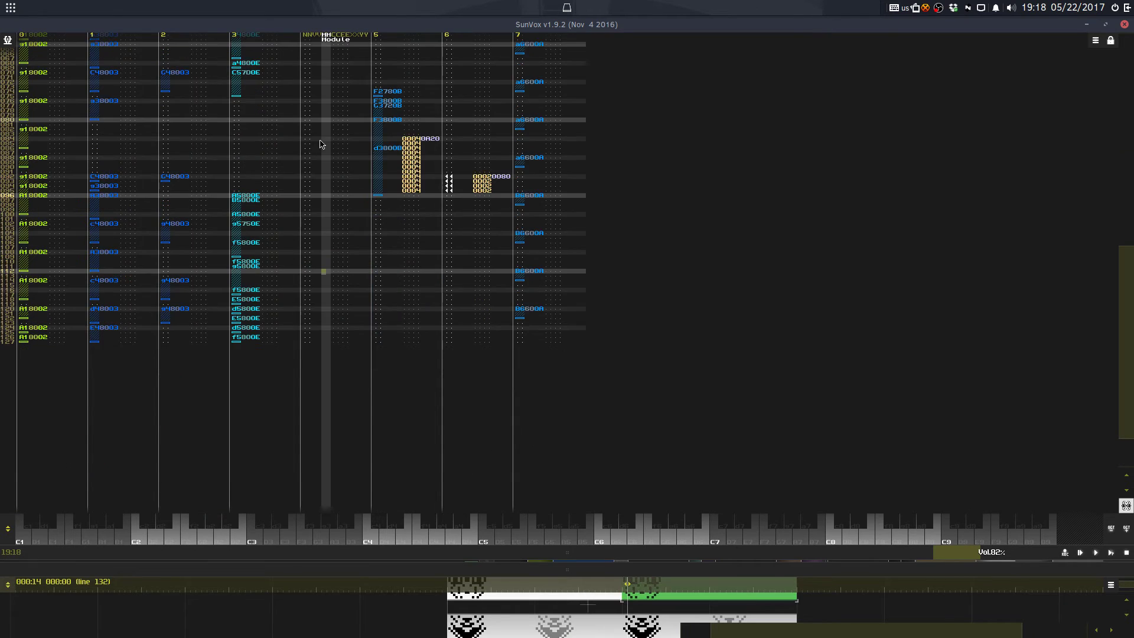
Step: Switch to the first upper pattern and select the whole of empty track 4
left_click_drag(319, 144, 543, 512)
left_click(544, 592)
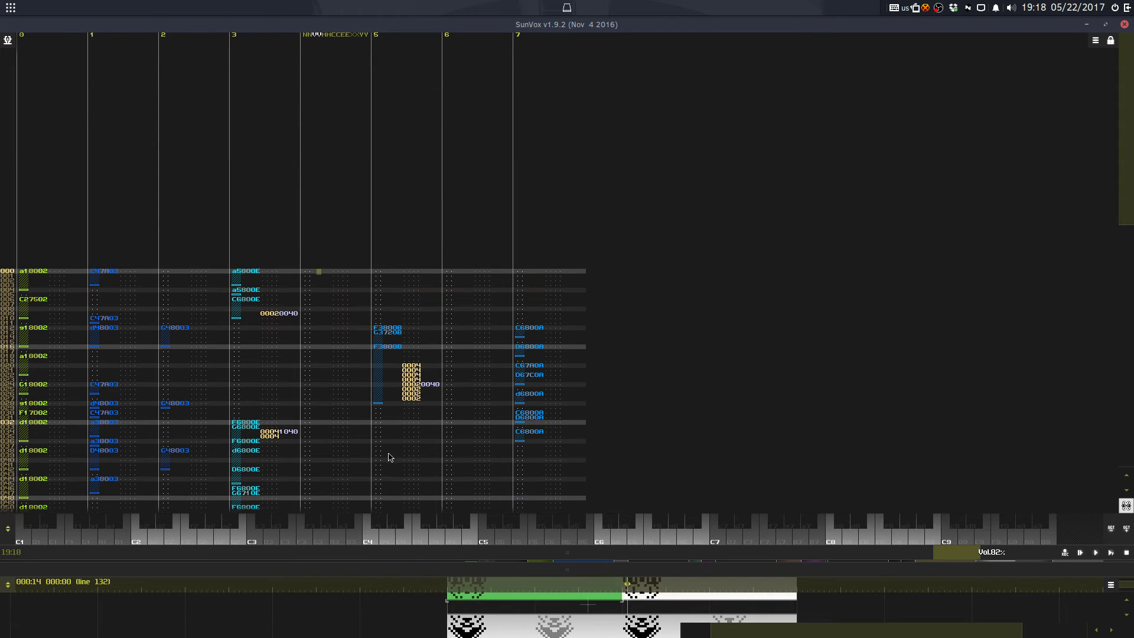
left_click(357, 398)
left_click(357, 400)
left_click(358, 401)
double_click(356, 109)
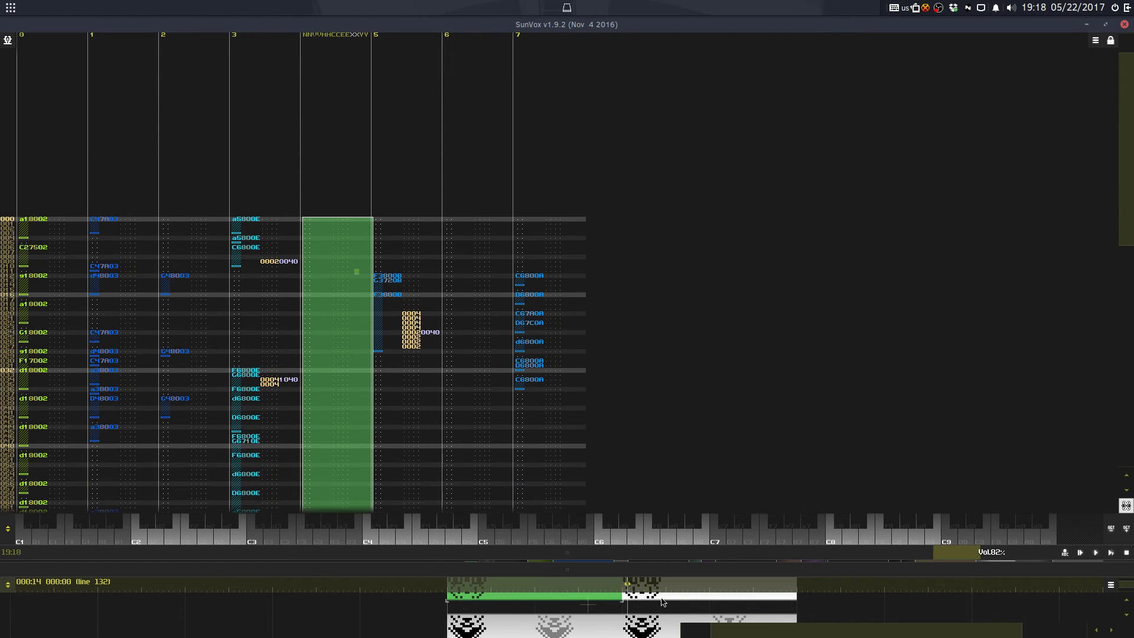
Step: Set the second upper pattern's number of tracks to 12 in its pattern properties
left_click(659, 595)
left_click(331, 175)
right_click(488, 283)
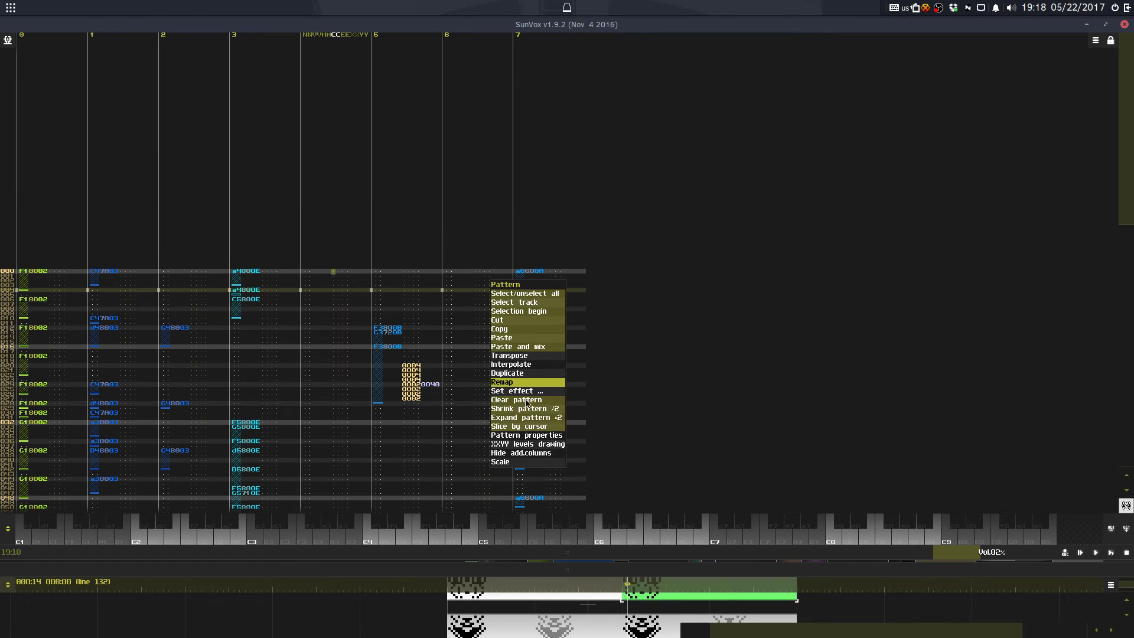
left_click(529, 435)
left_click(653, 323)
left_click(653, 323)
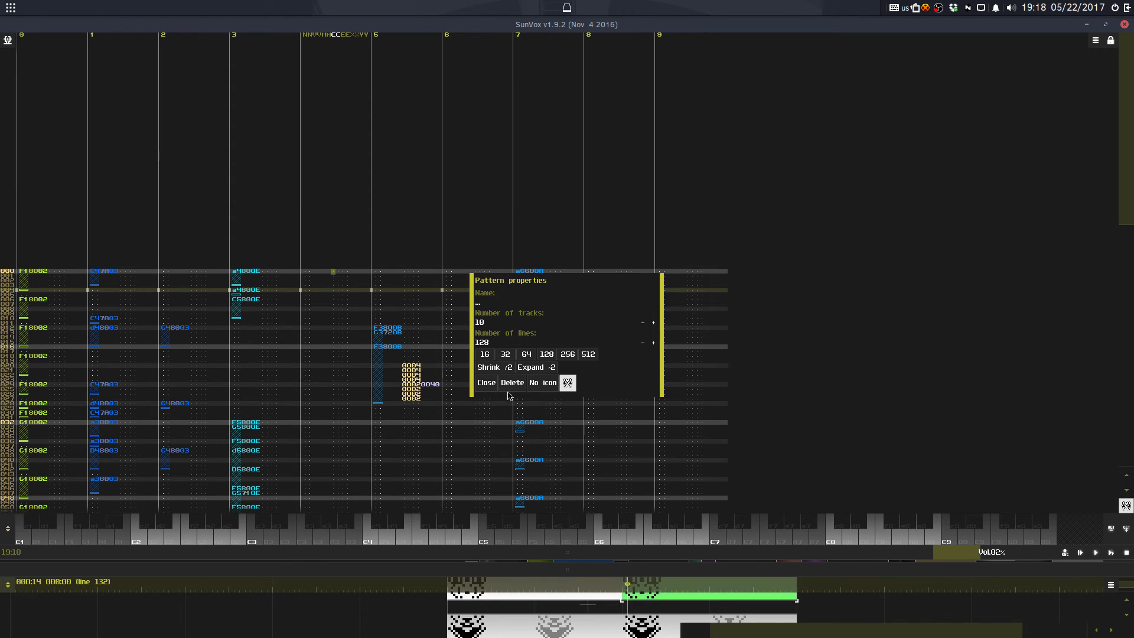
left_click(653, 323)
left_click(653, 323)
left_click(486, 382)
Step: Move the whole of track 7 in the second upper pattern to the last track, track 11
left_click(552, 246)
key("ctrl+a")
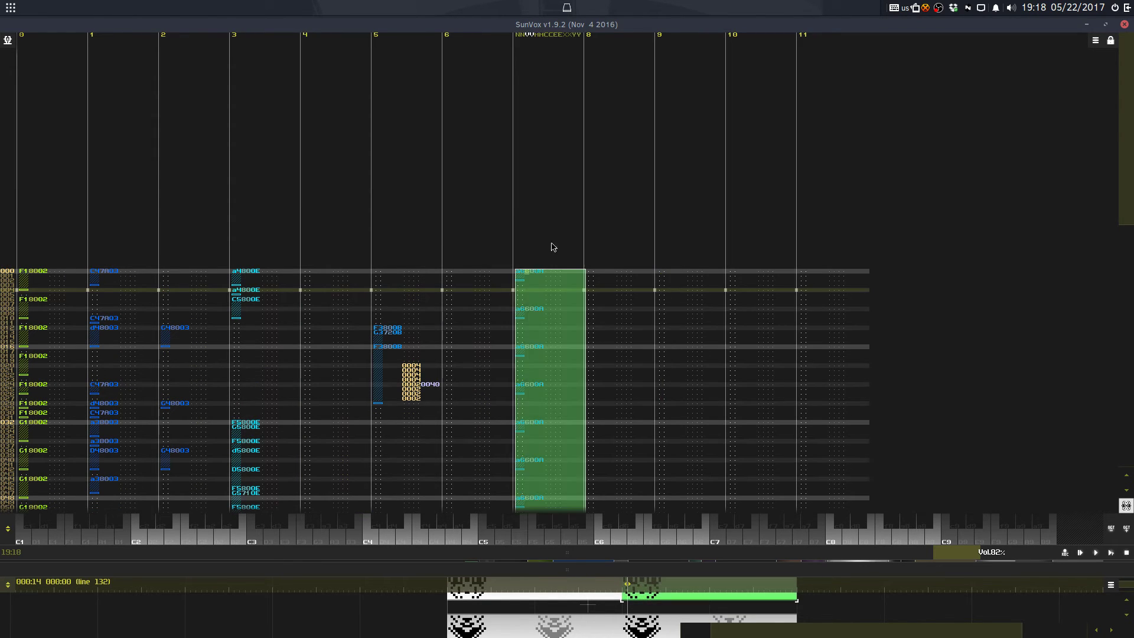
key("ctrl+x")
key("Tab")
key("ctrl+v")
key("ctrl+a")
key("ctrl+x")
key("ctrl+z")
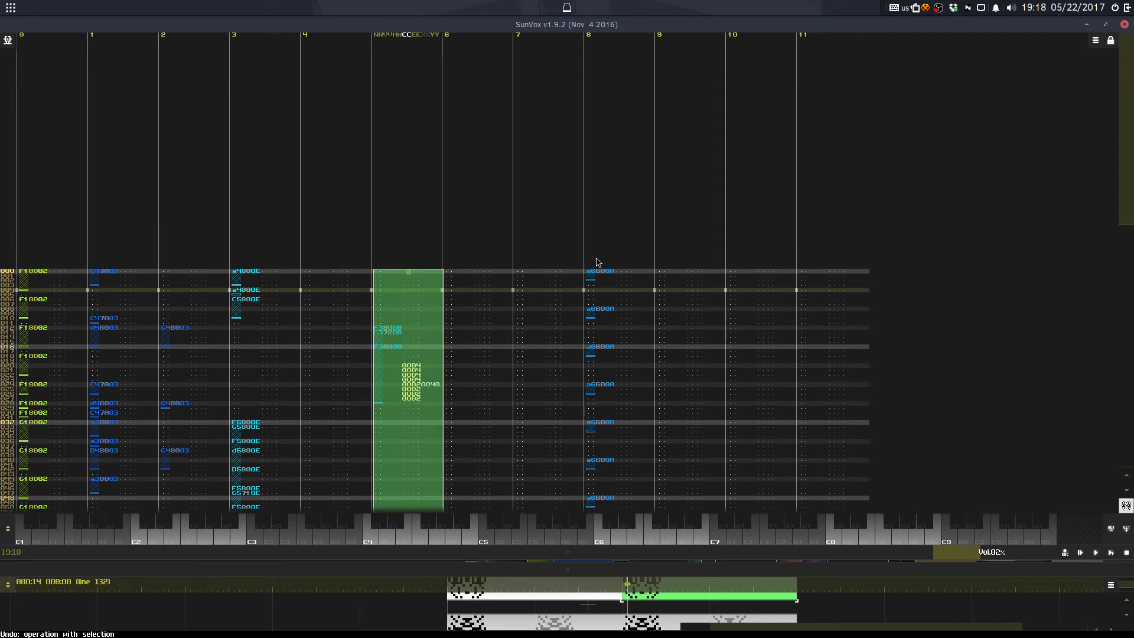
left_click(597, 262)
key("ctrl+a")
key("ctrl+x")
left_click(882, 237)
key("ctrl+v")
left_click(385, 283)
key("ctrl+a")
key("ctrl+x")
left_click(744, 233)
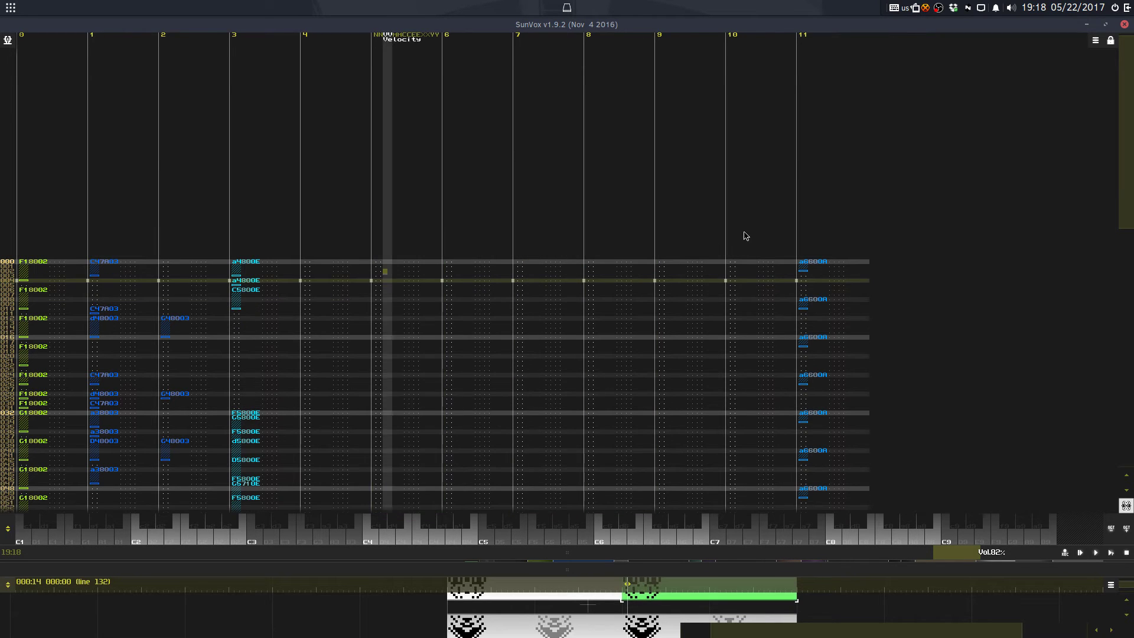
key("ctrl+v")
key("ctrl+z")
key("ctrl+z")
key("ctrl+z")
key("ctrl+z")
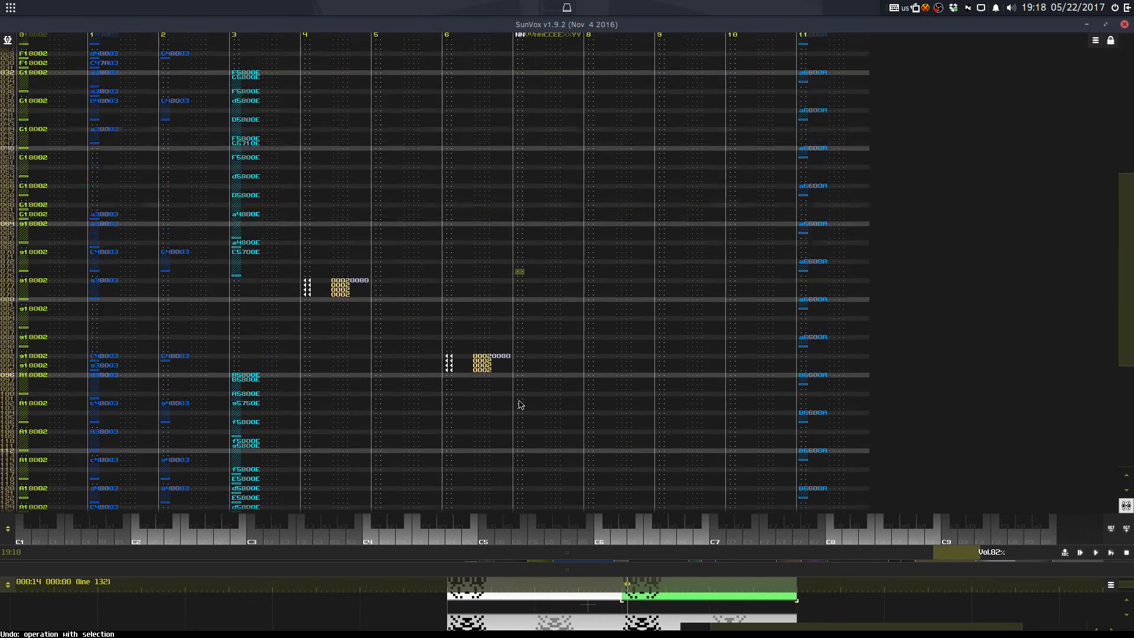
Step: Move the contents of tracks 3 to 6 to tracks 7 to 10 in the second upper pattern
left_click_drag(503, 405, 248, 37)
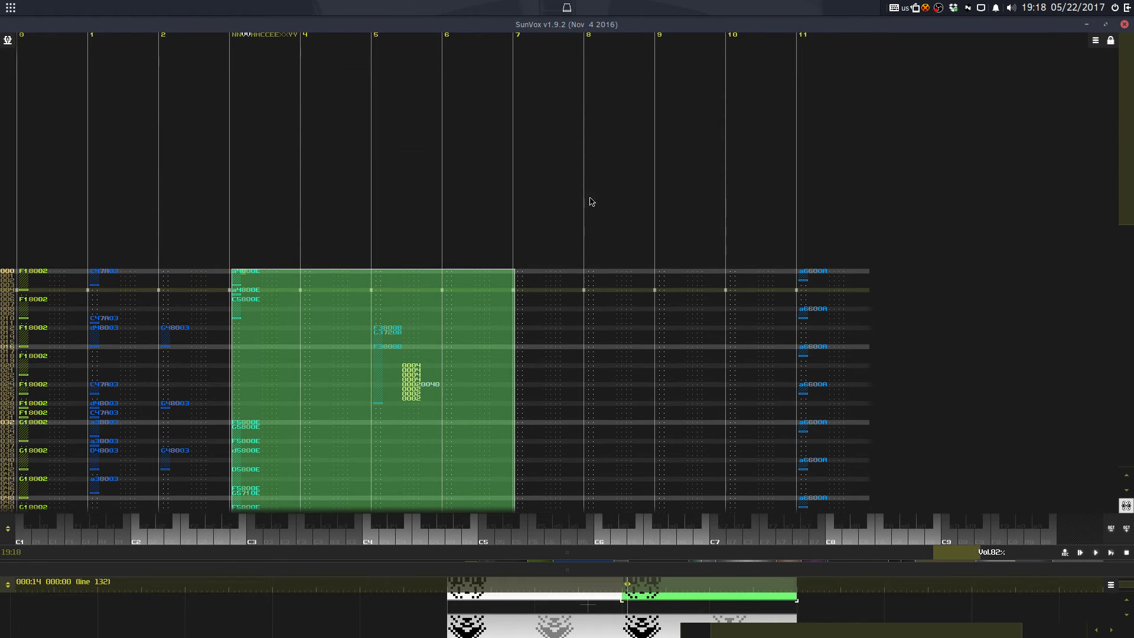
key("ctrl+x")
left_click(546, 270)
key("ctrl+v")
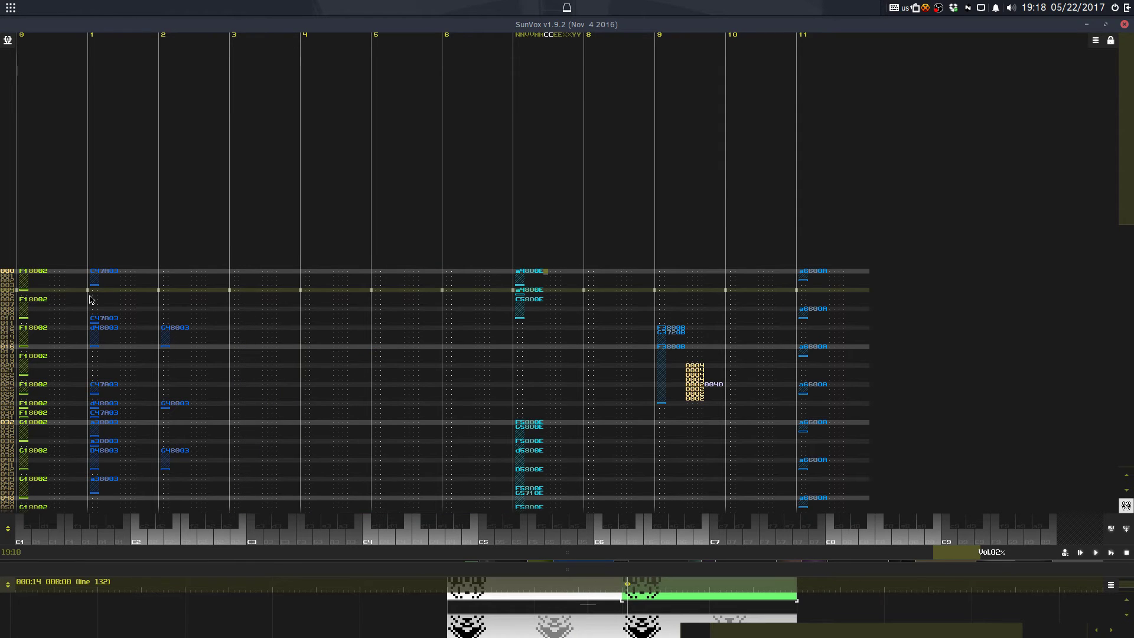
Step: Start playback with pattern editing enabled and save the project over its existing file
key("F9")
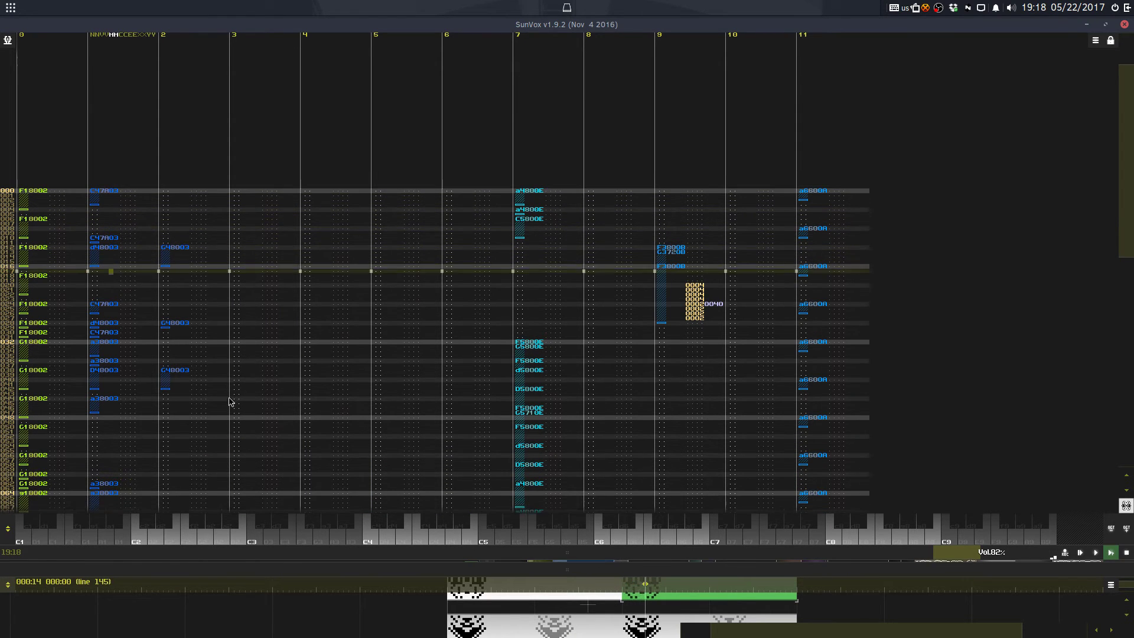
key("space")
key("ctrl+s")
left_click(494, 343)
left_click(495, 343)
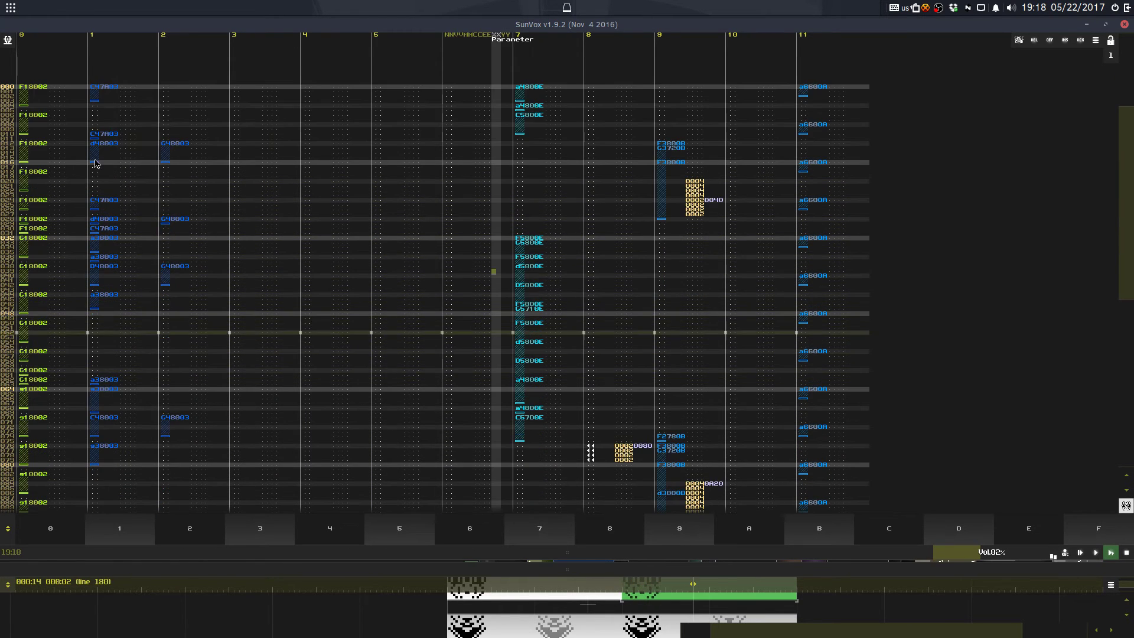
Step: Clear all notes from tracks 1 and 2 of the second upper pattern
left_click_drag(97, 88, 184, 326)
left_click(107, 235)
key("ctrl+x")
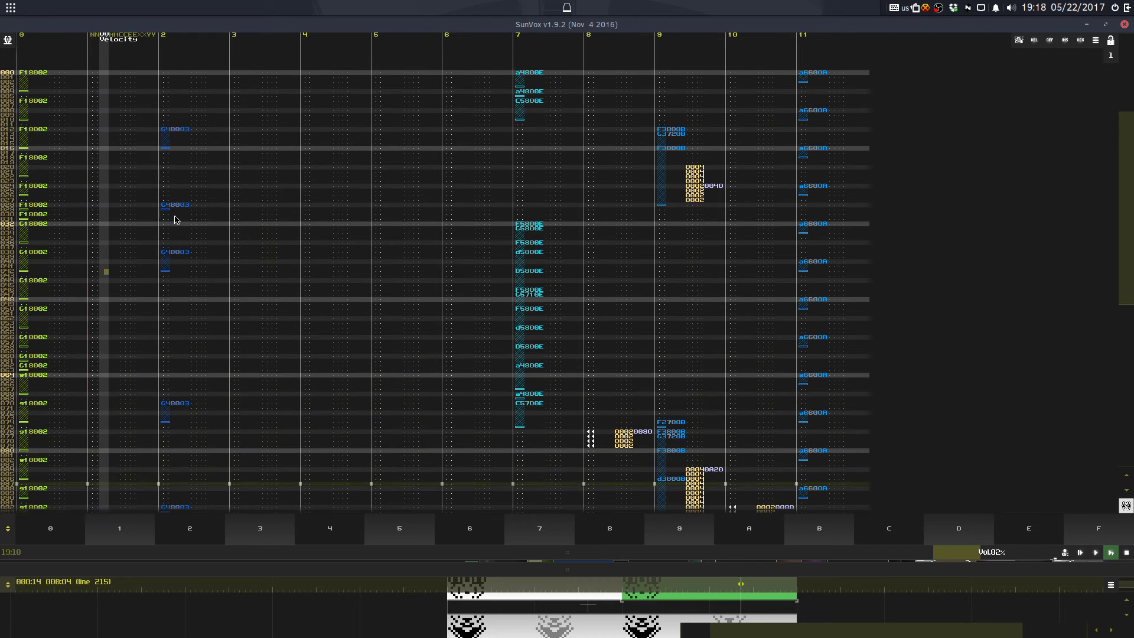
left_click(180, 158)
key("ctrl+a")
key("ctrl+x")
Step: Enter module 03 notes in track 1 at lines 0, 32, 64 and 96, starting with F3 at velocity 70, and clear track 3's last line
left_click(98, 133)
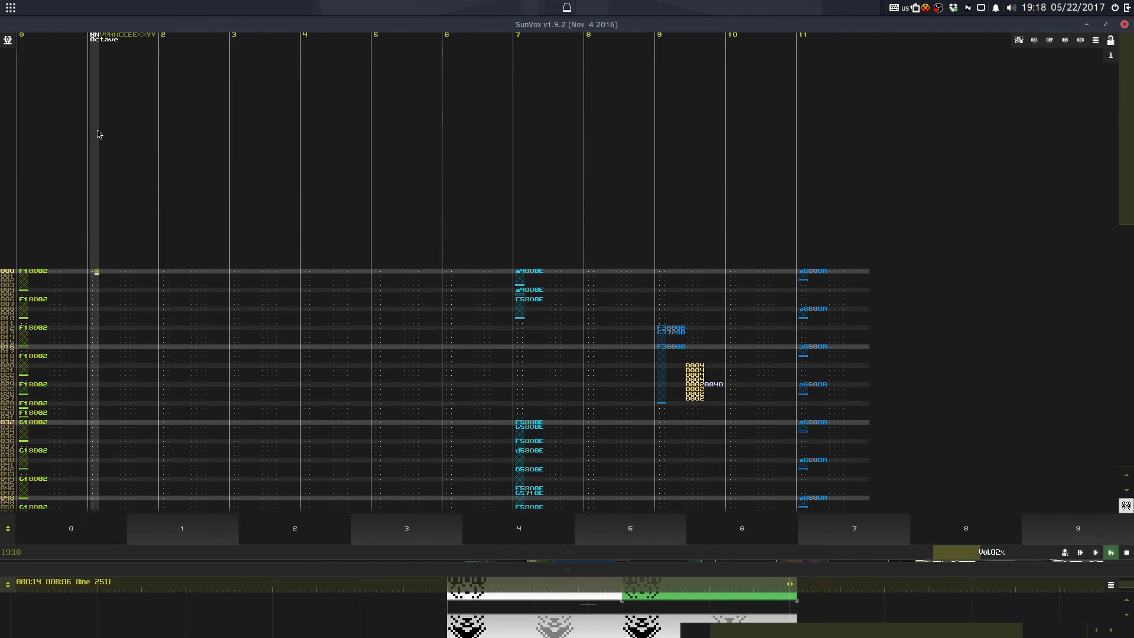
key("v")
left_click(104, 132)
type("7003")
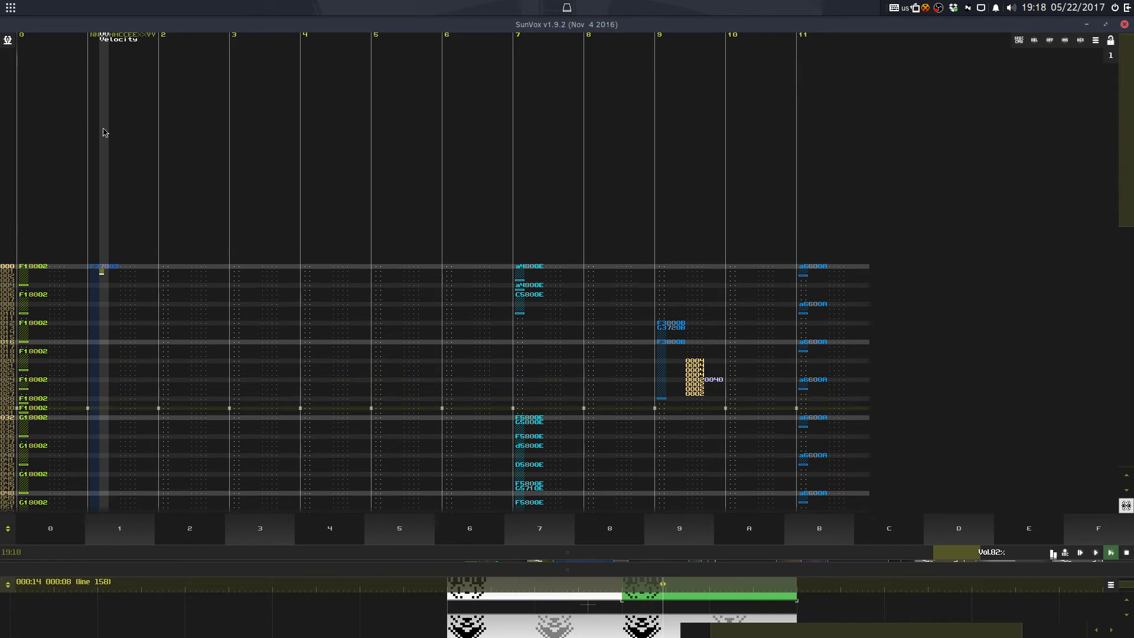
left_click(106, 417)
key("b")
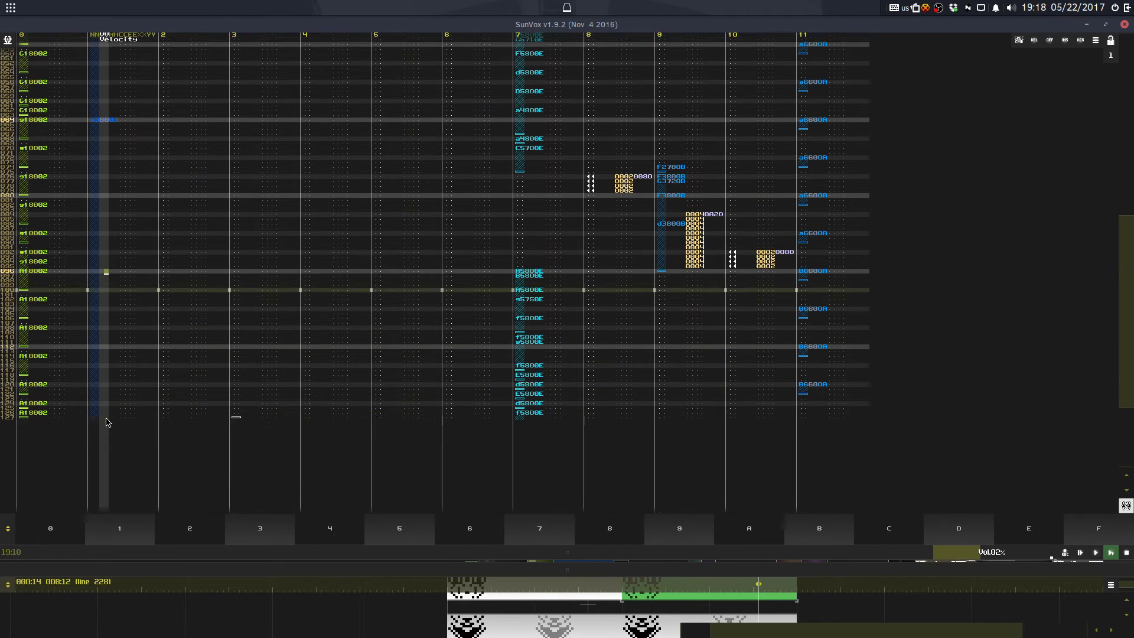
left_click(252, 431)
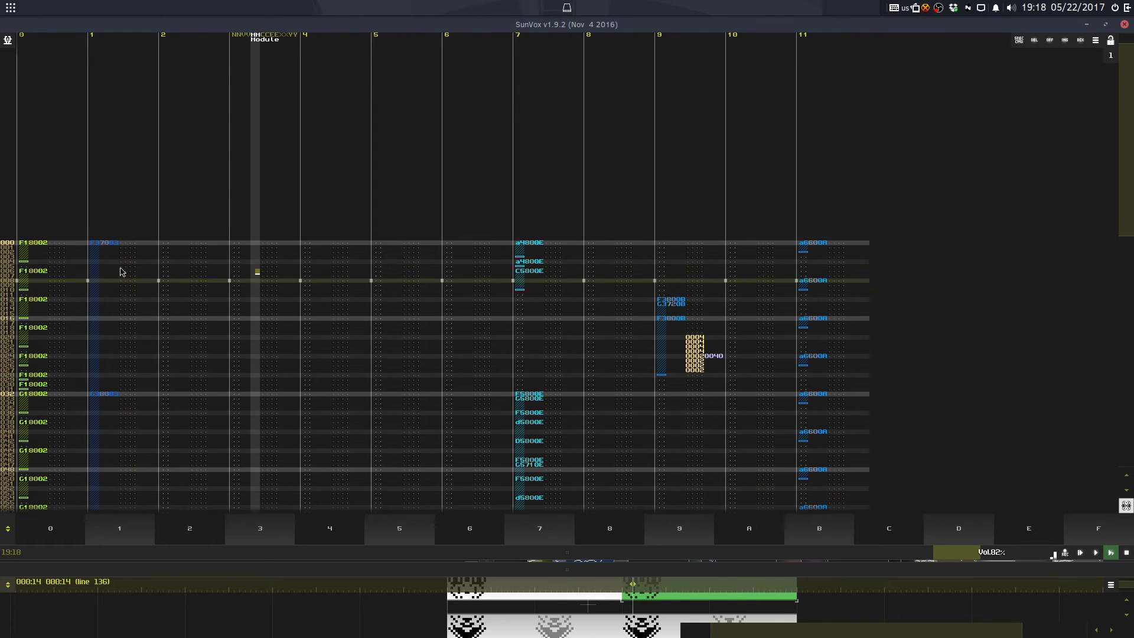
Step: Add module 03 notes in tracks 2 and 3 at lines 0, 32 and 64 to build three-note chords with track 1
left_click(165, 215)
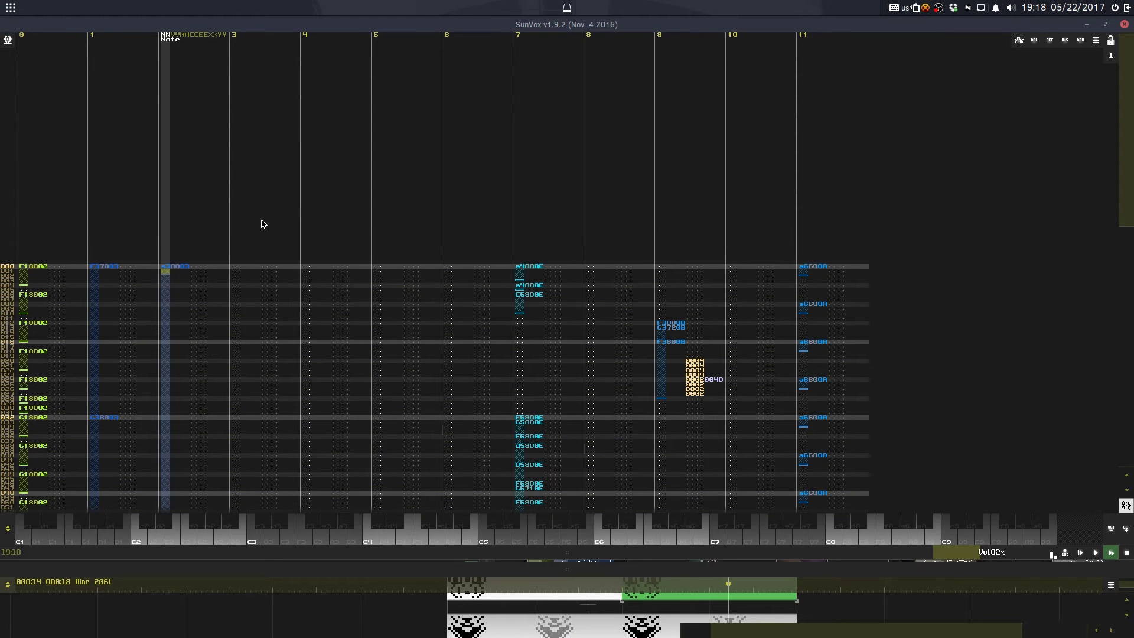
left_click(261, 222)
left_click(170, 421)
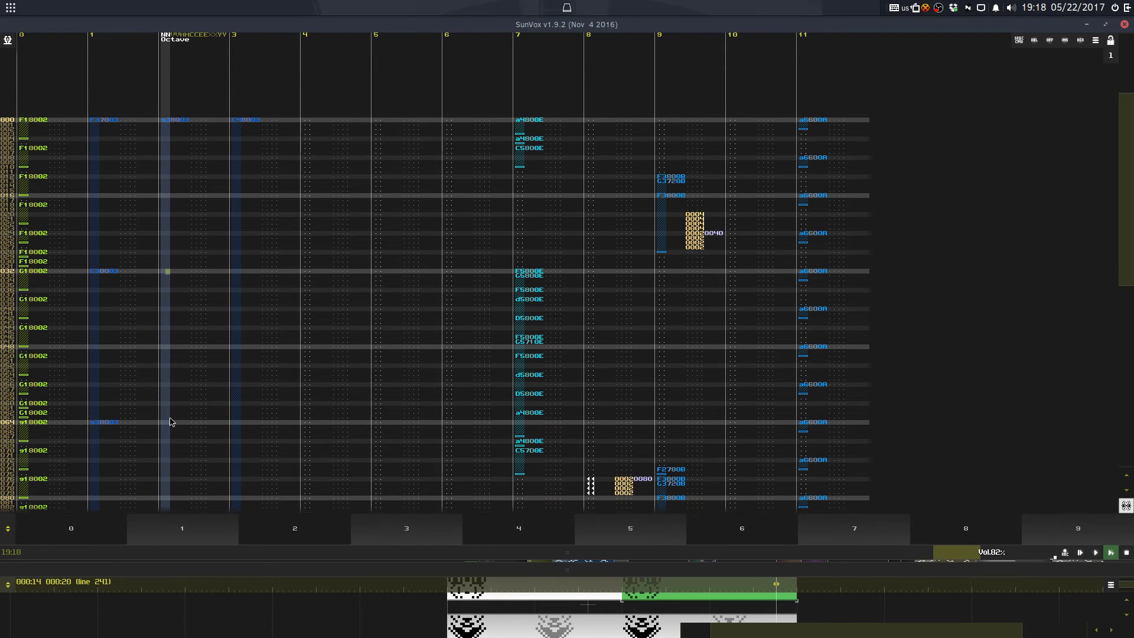
left_click(236, 267)
key("x")
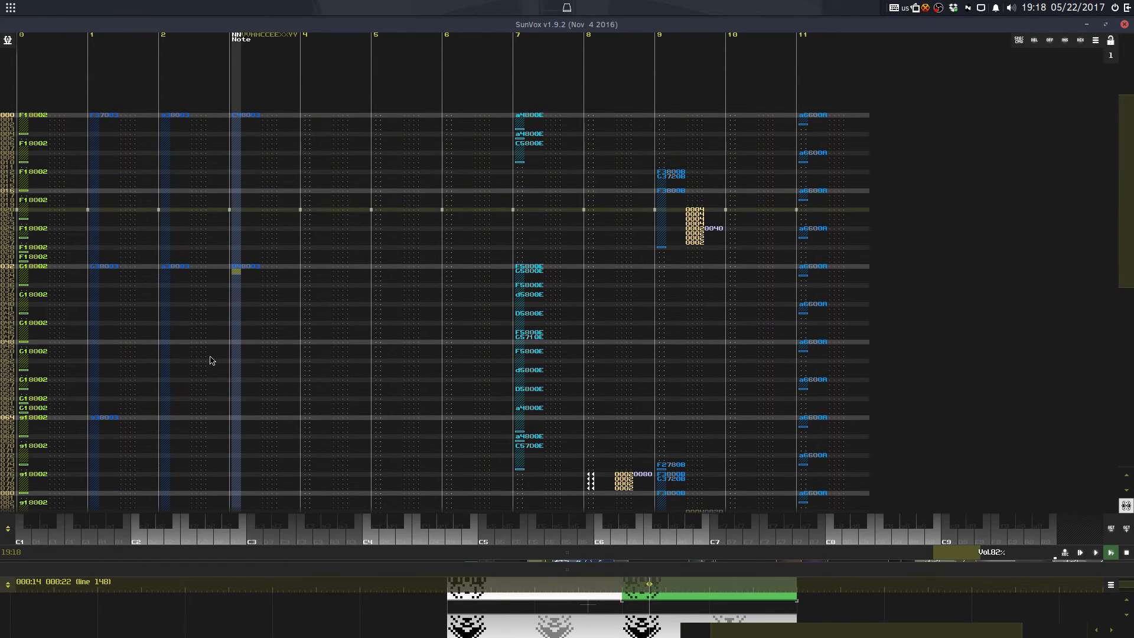
left_click(210, 357)
left_click(180, 332)
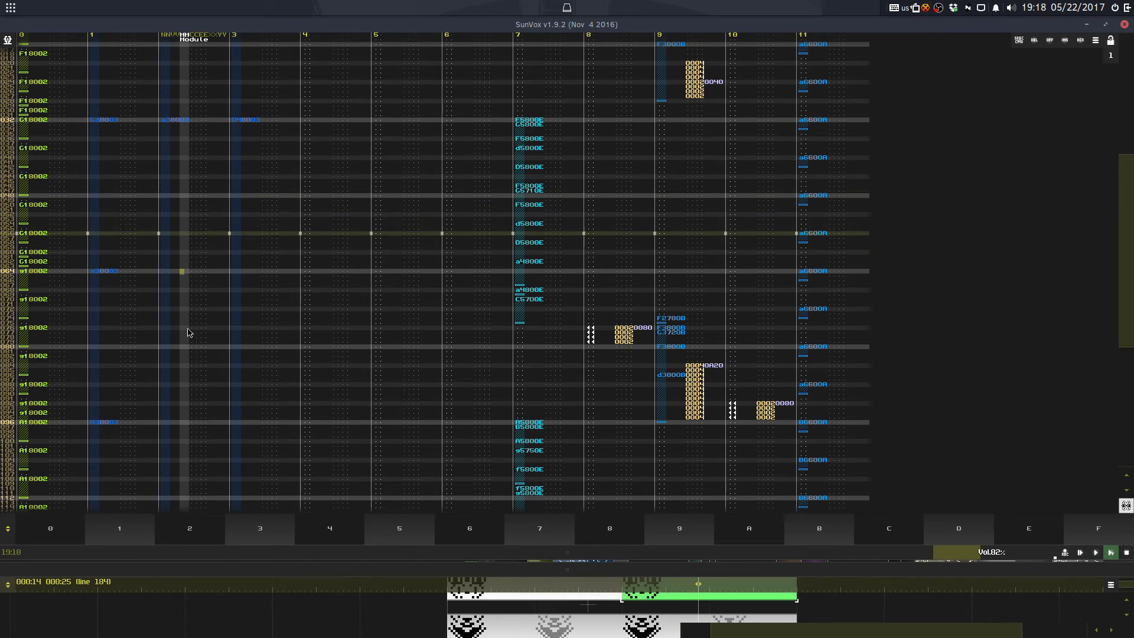
key("z")
left_click(235, 272)
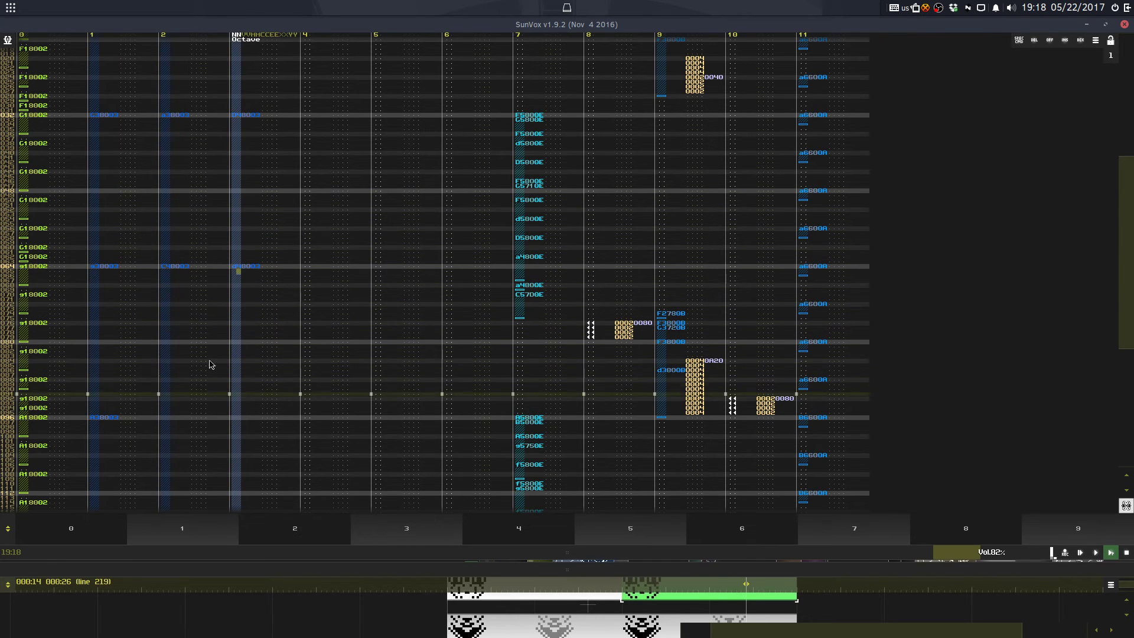
Step: Reduce the height of the pattern editor to expose a strip of the module area while keeping edit mode on
left_click_drag(425, 552, 423, 210)
left_click_drag(305, 240, 335, 533)
key("space")
key("space")
left_click(149, 391)
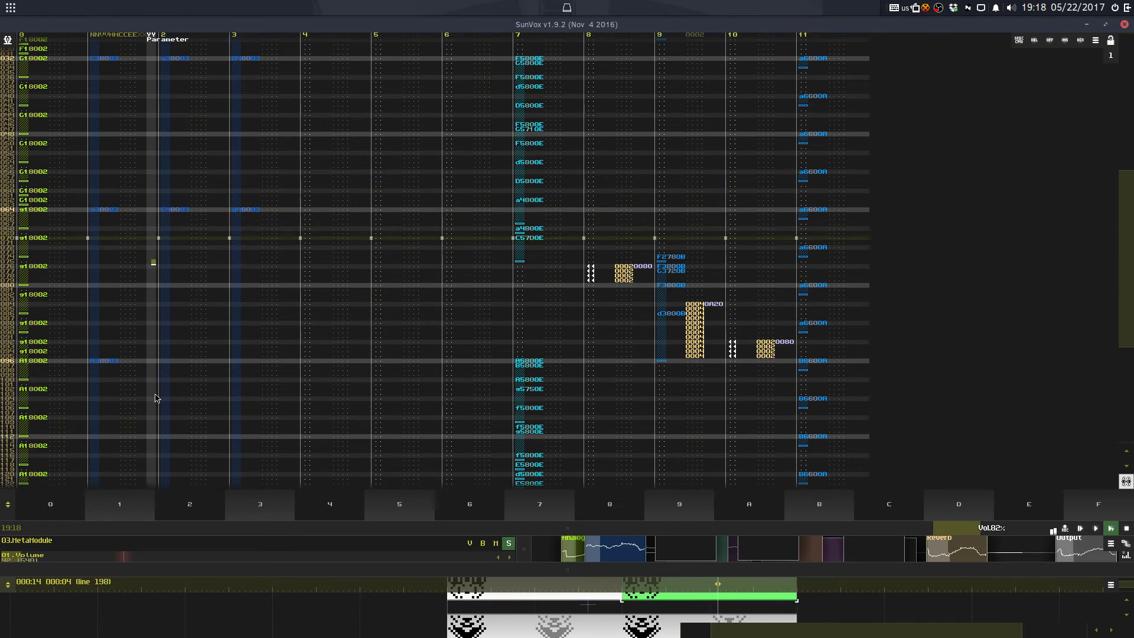
Step: Complete the chord at line 96 with C in track 2 and E in track 3
left_click(167, 367)
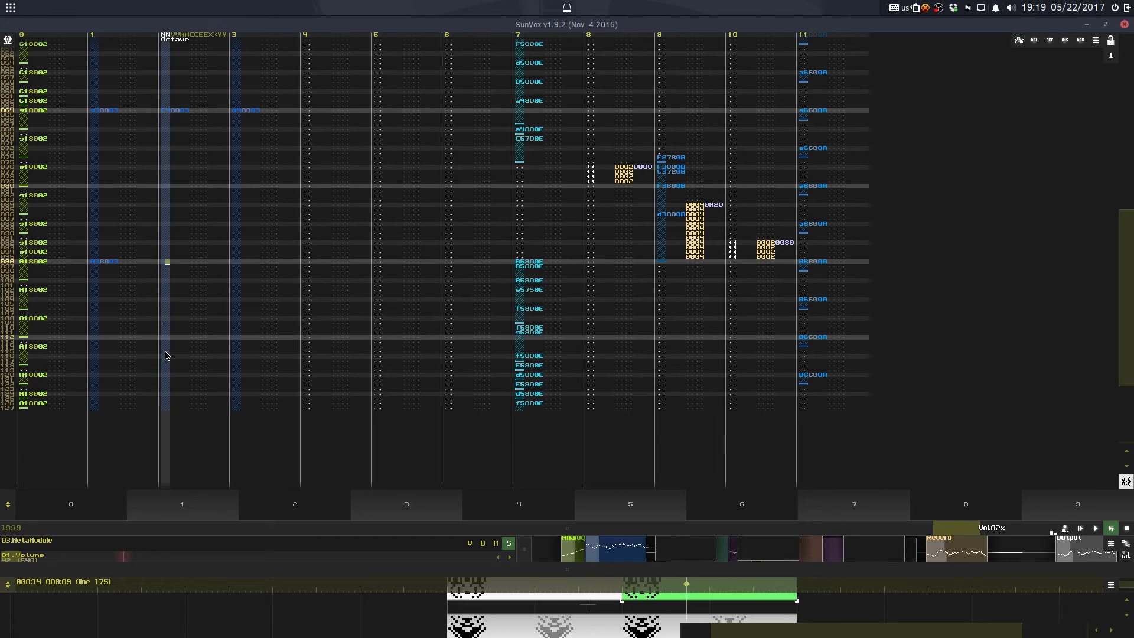
key("2")
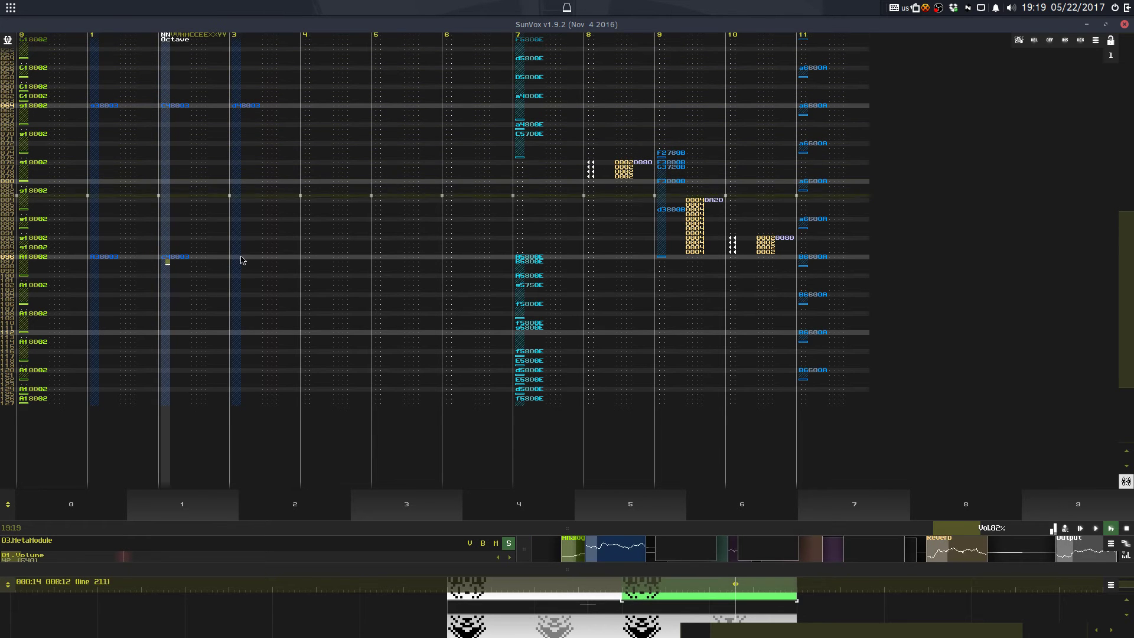
left_click(240, 257)
key("e")
left_click(180, 257)
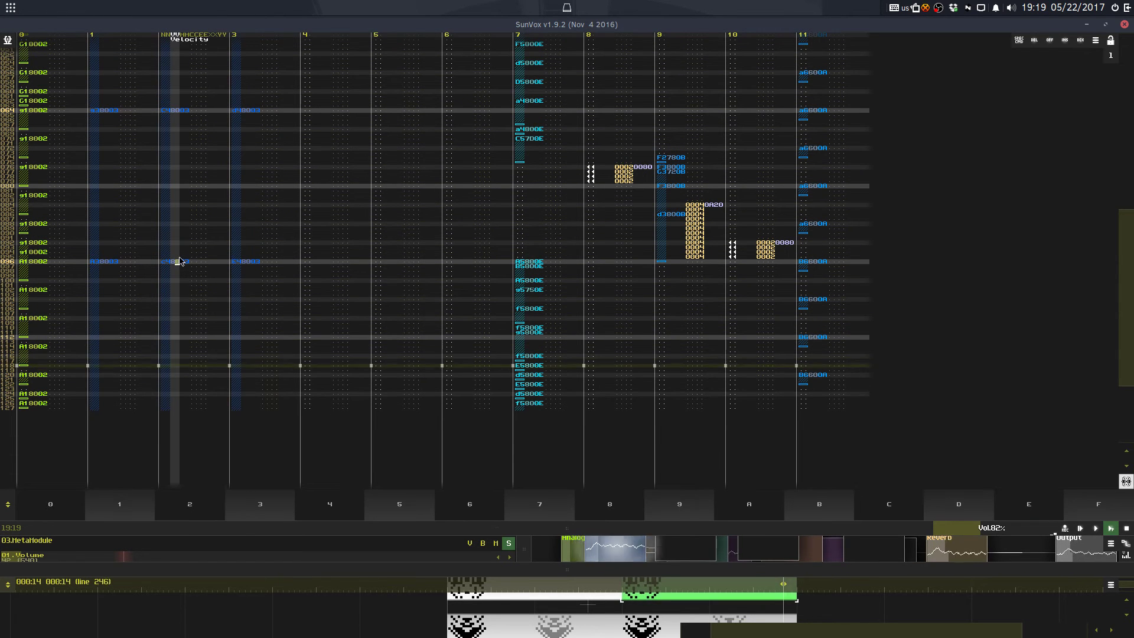
key("q")
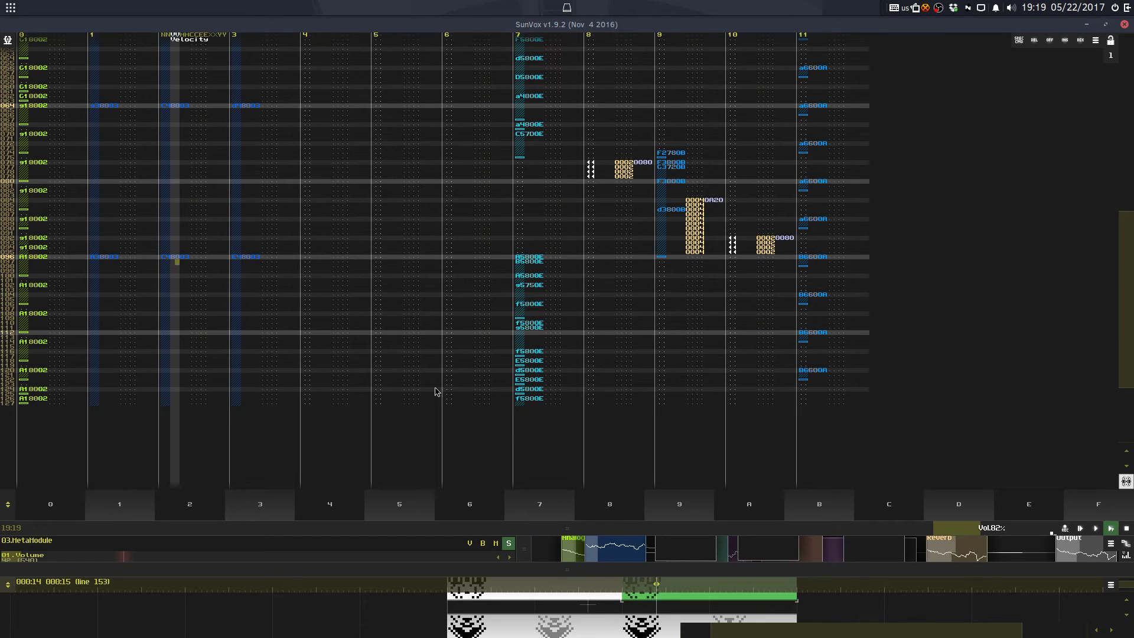
Step: Enlarge the module area, listen to the new chords with the cursor on track 3's first line, and stop playback with edit mode off
left_click_drag(563, 524, 449, 469)
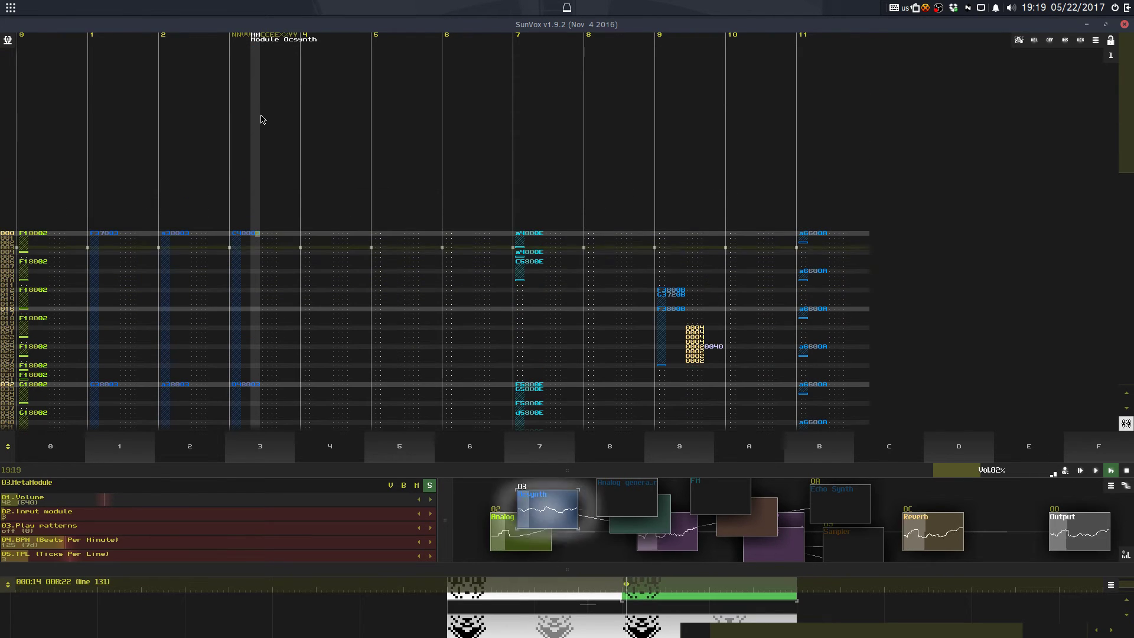
key("space")
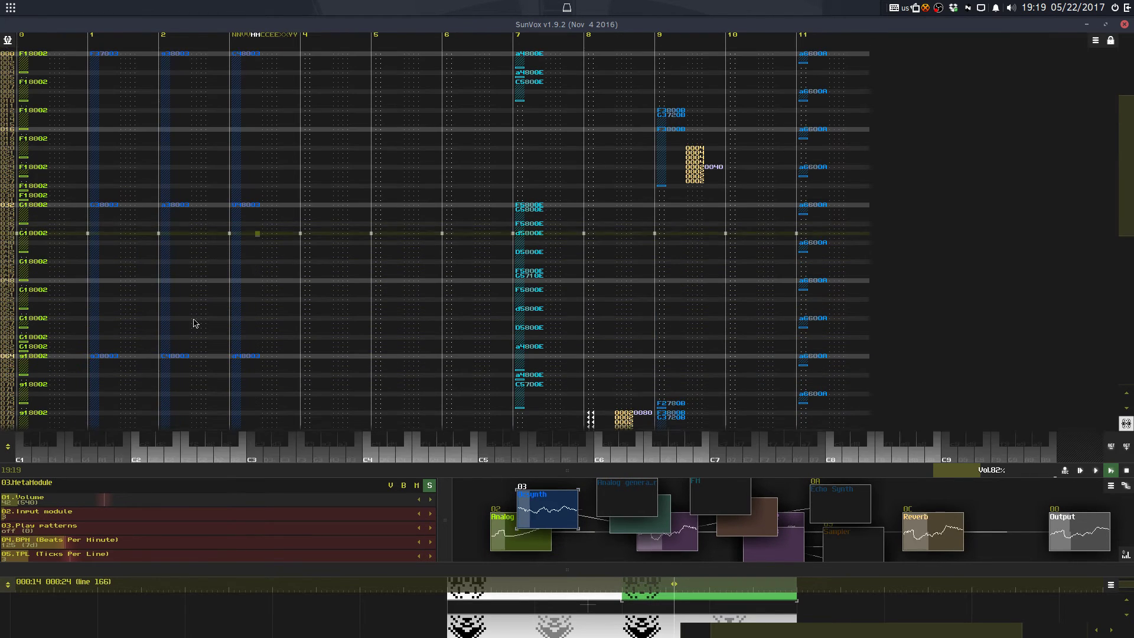
key("space")
key("space")
key("space")
left_click_drag(211, 135, 249, 113)
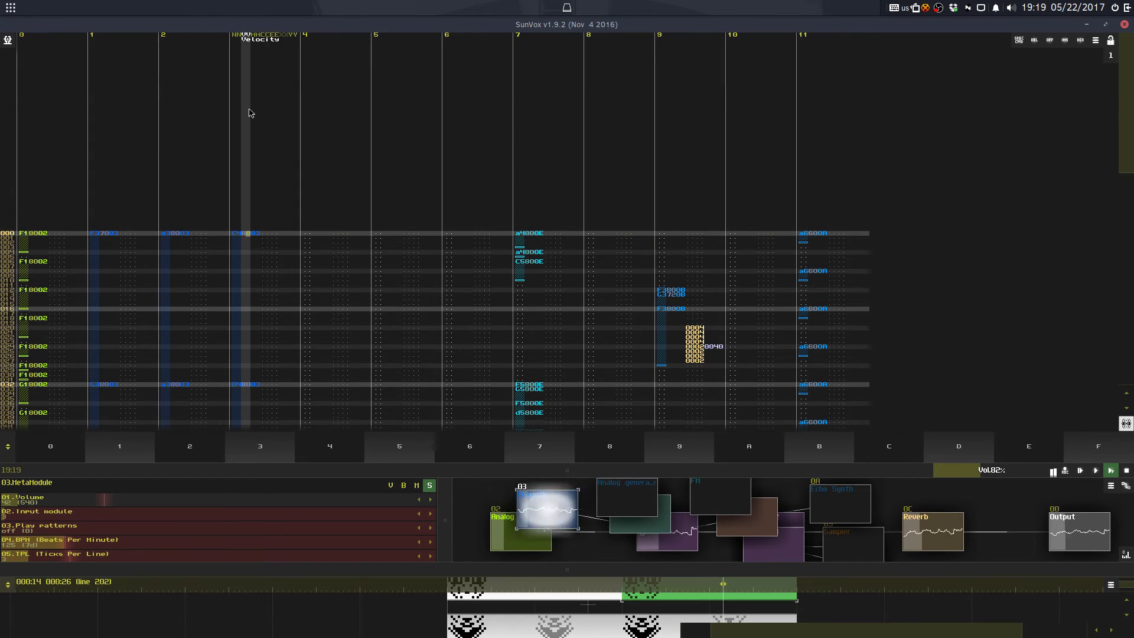
left_click(263, 121)
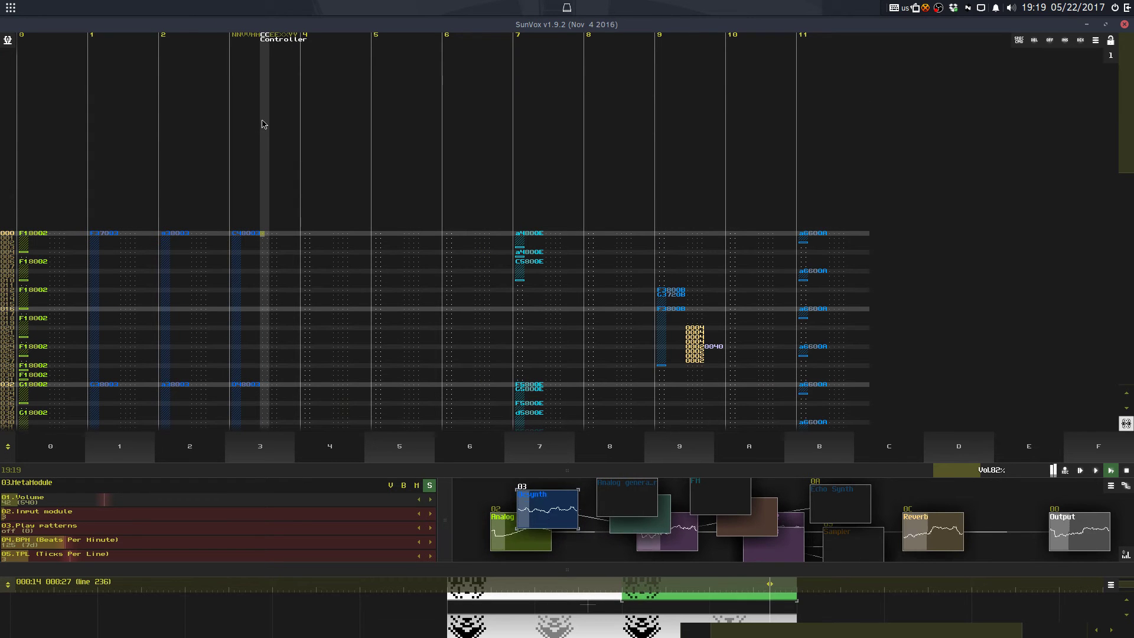
key("space")
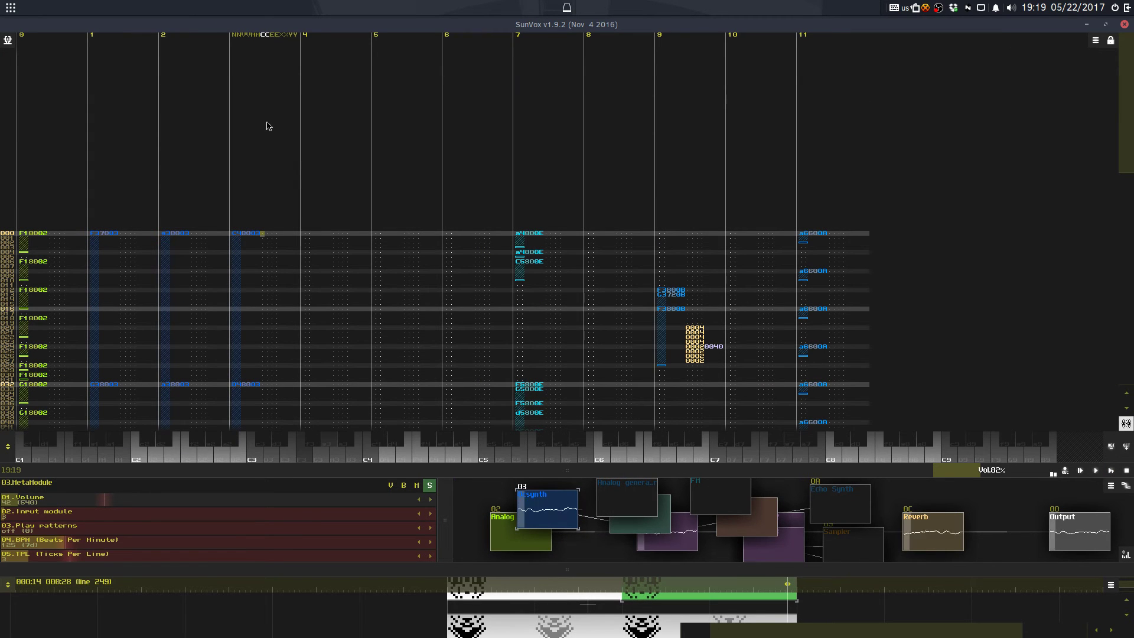
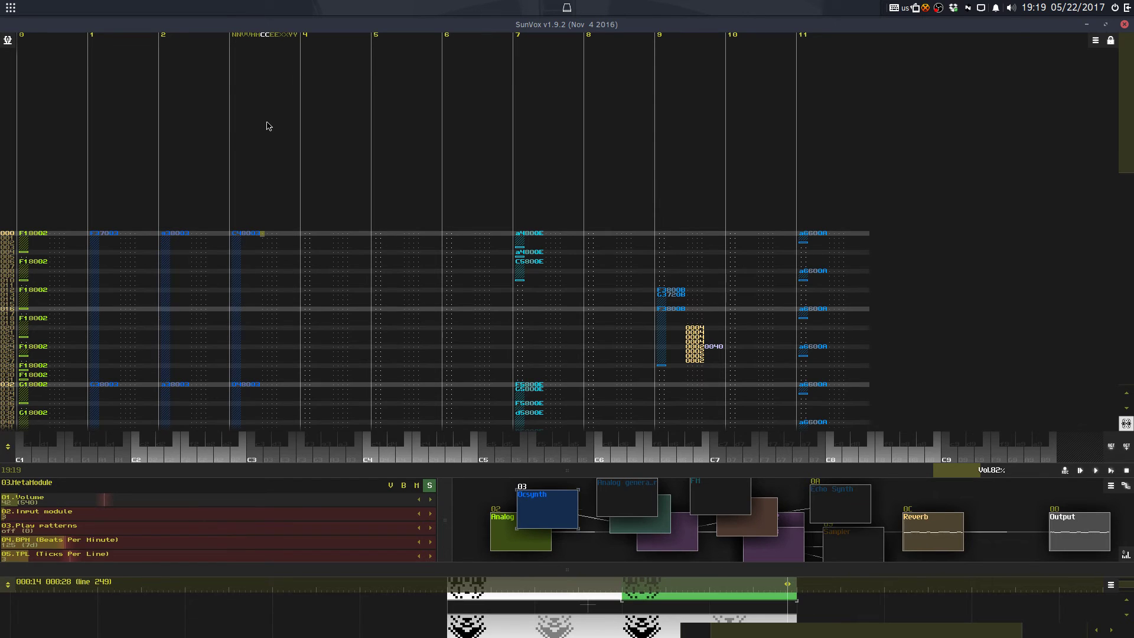
Step: Enter notes for module 03 in track 4 at lines 0, 16, 24, 32, 64, 80, 88 and 96
key("space")
left_click(332, 157)
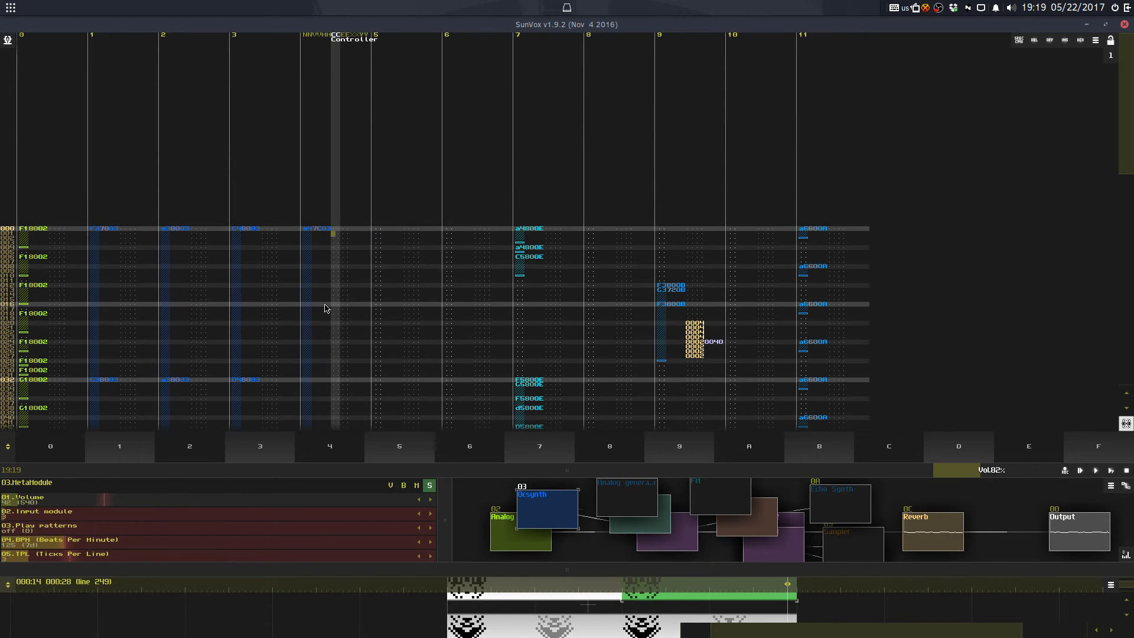
left_click(324, 304)
key("d")
left_click(324, 267)
key("j")
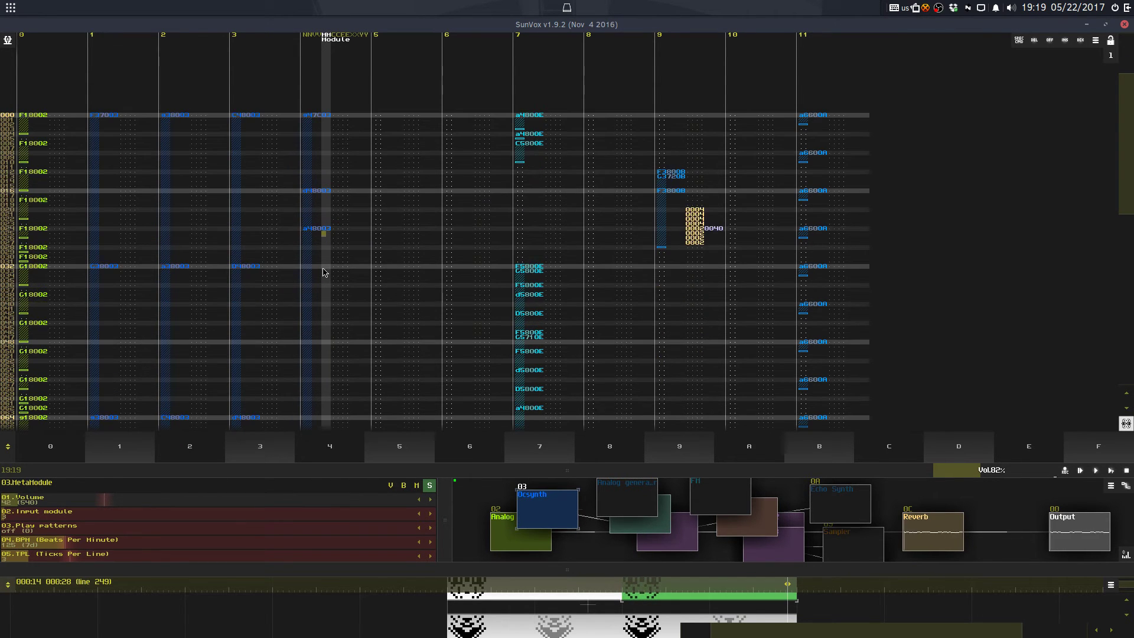
left_click(323, 268)
key("v")
key("space")
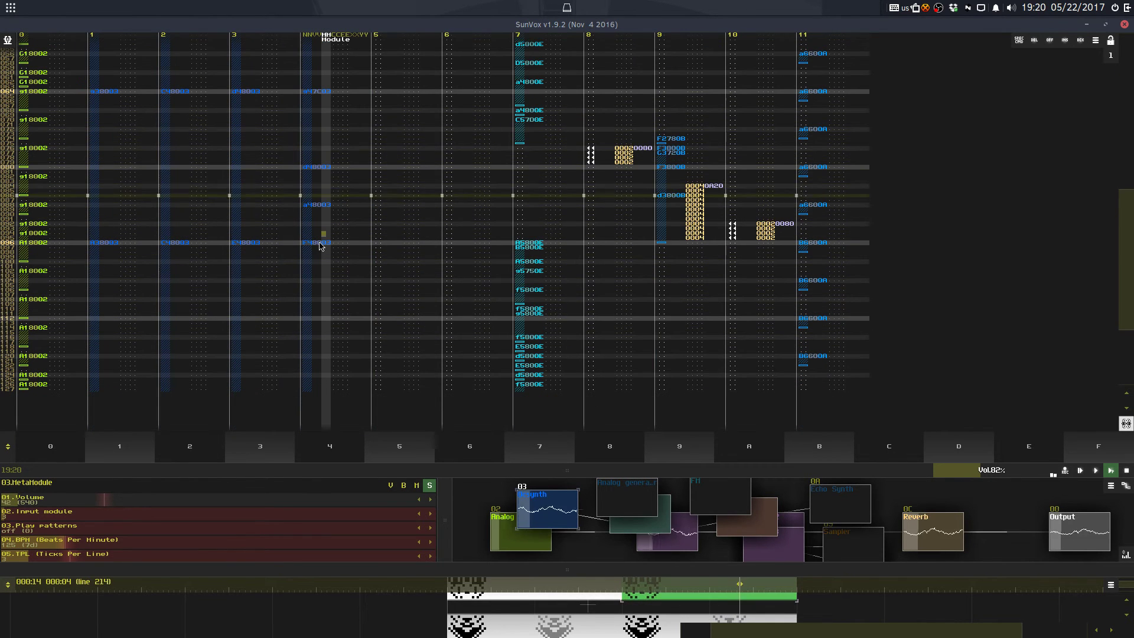
Step: Set the velocity of track 4's note at line 80 to 7D and change its note at line 88 to C5
scroll(322, 168, "up", 2)
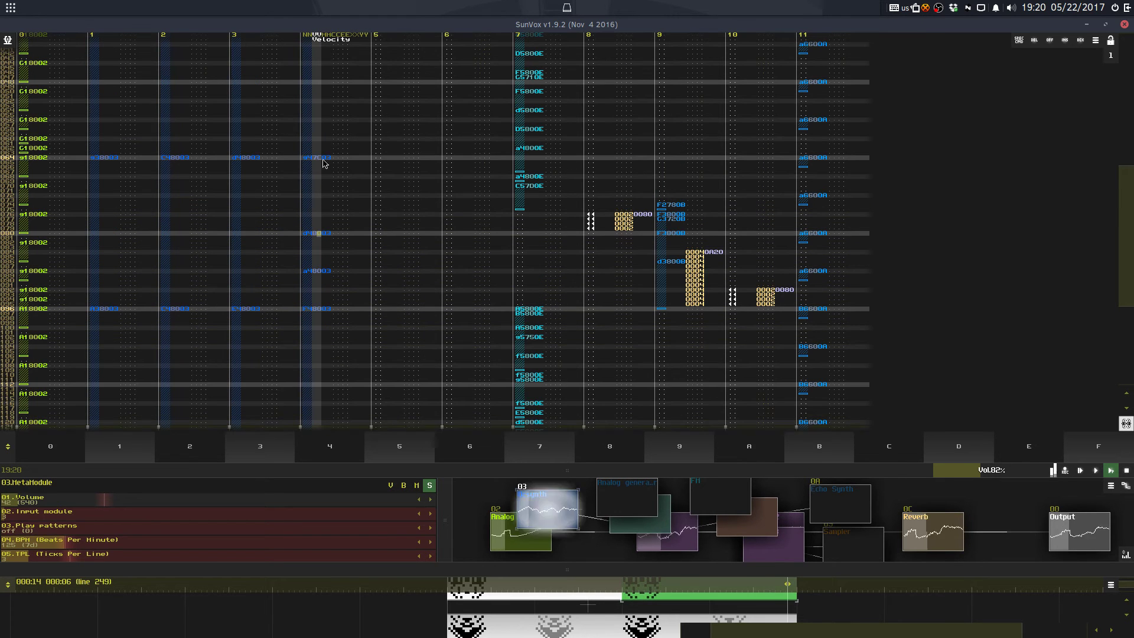
type("7d")
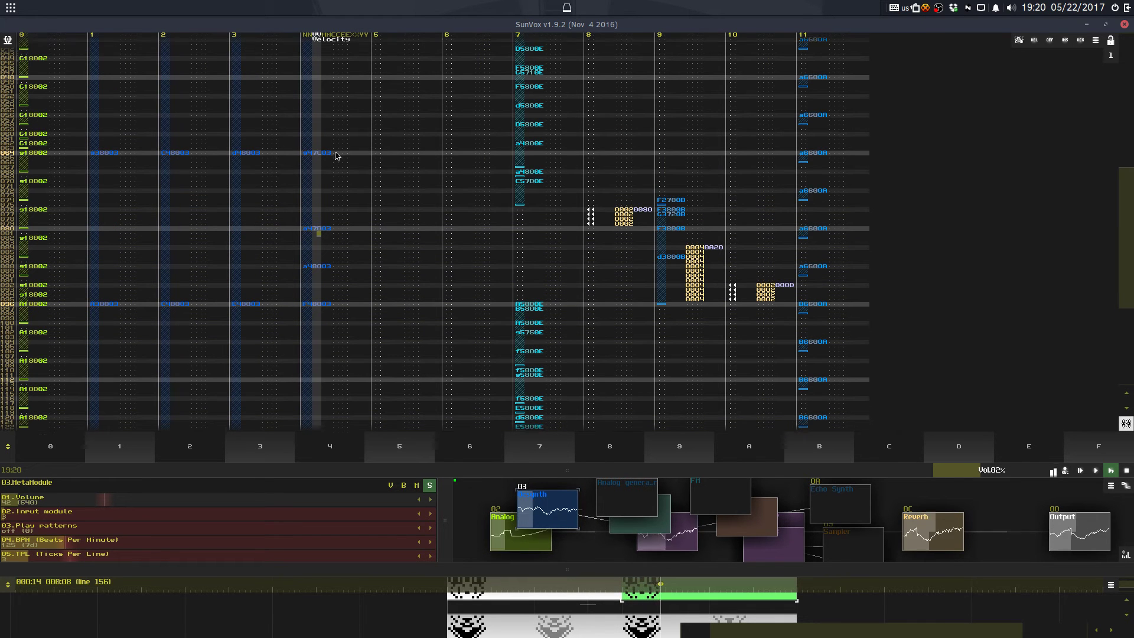
key("Down")
key("Down")
key("Down")
key("Down")
key("Up")
key("Up")
key("Up")
key("Up")
key("Down")
key("Down")
key("Down")
key("Down")
key("Down")
key("Down")
key("Down")
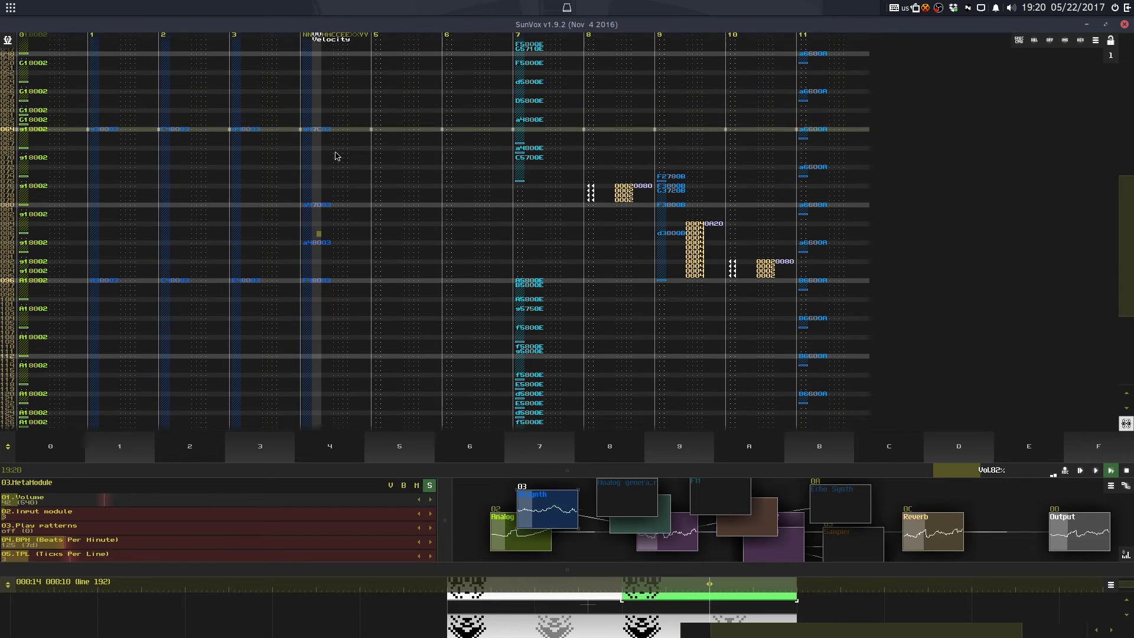
key("q")
Step: Replace the note at line 96 of track 4 with a different pitch
key("Down")
key("Down")
key("Down")
key("Down")
key("Down")
key("Down")
key("Down")
key("Down")
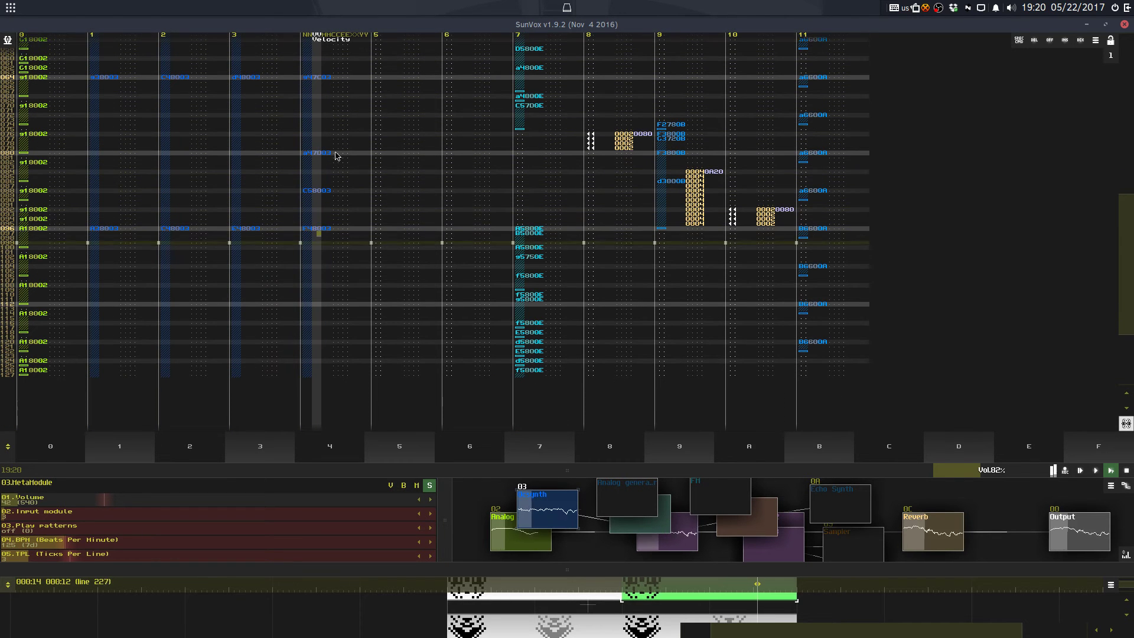
key("Up")
key("z")
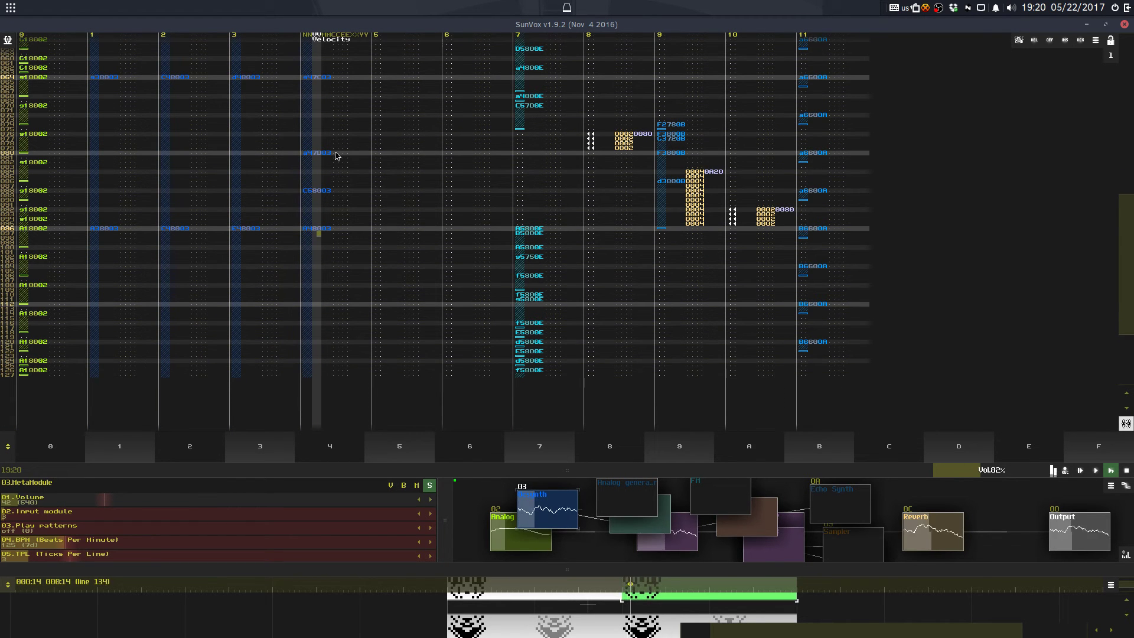
key("Up")
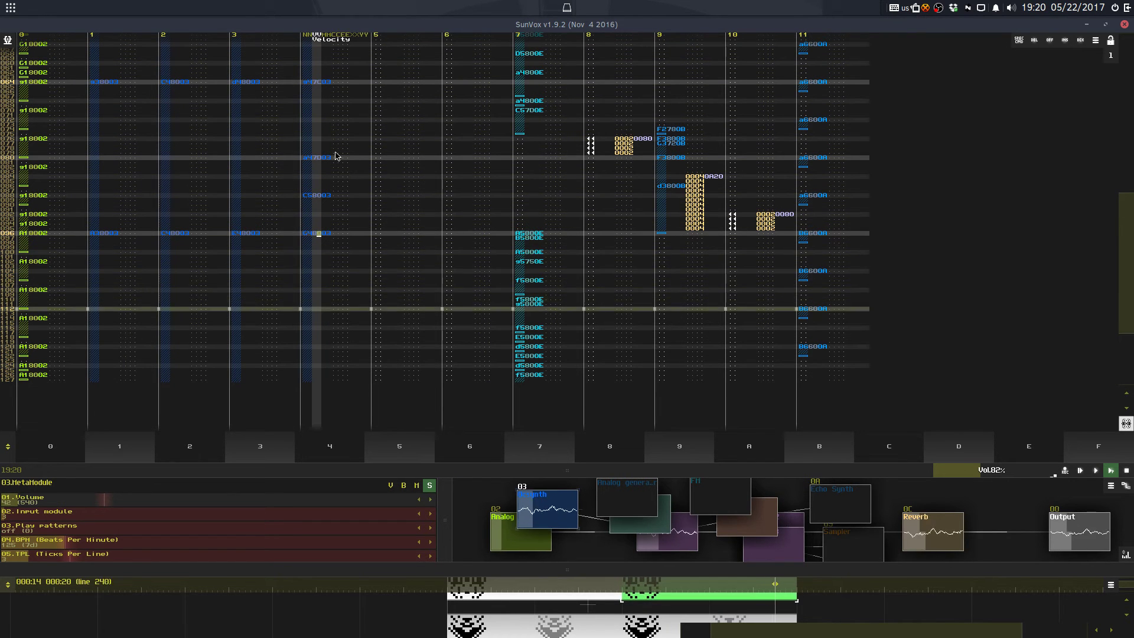
key("Down")
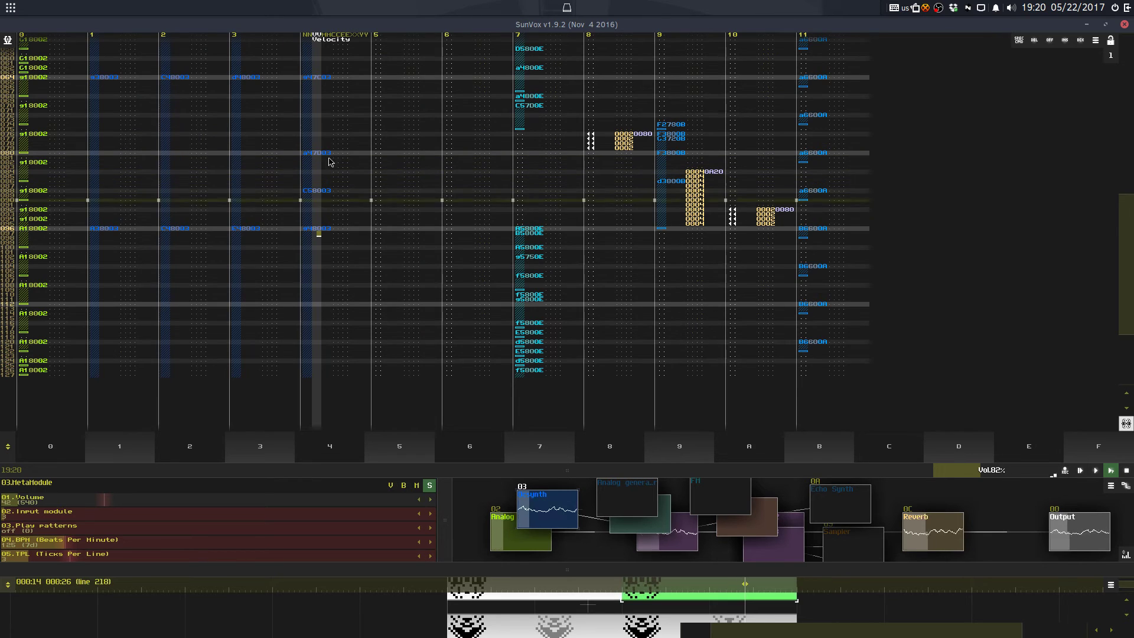
key("Up")
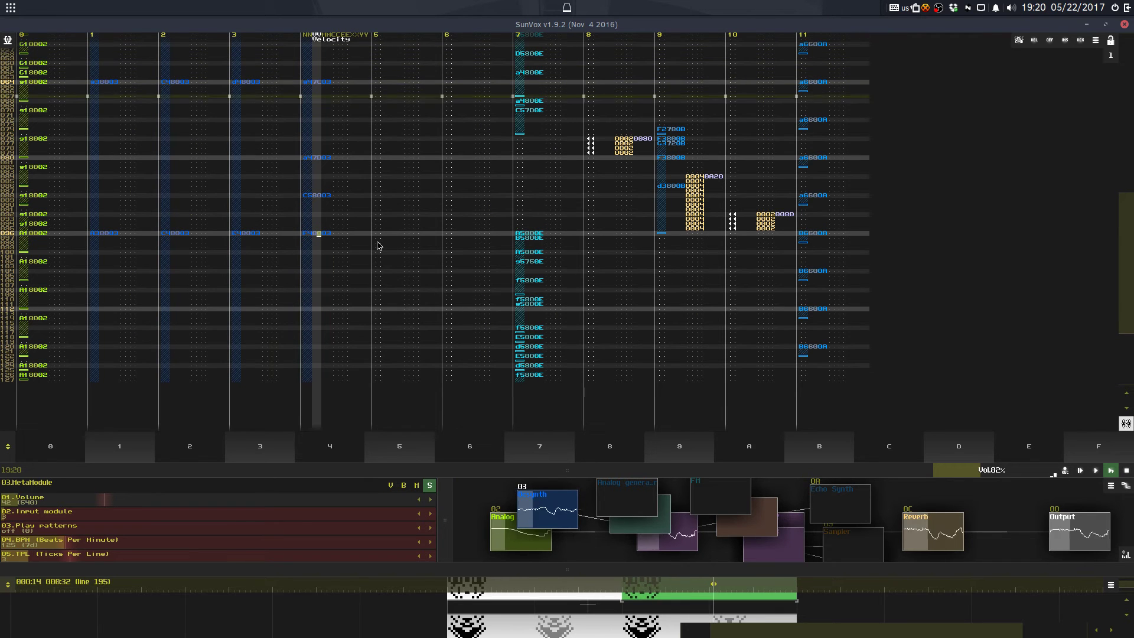
Step: Select all of track 4 and transpose its notes by +12
key("ctrl+a")
right_click(356, 239)
left_click(388, 314)
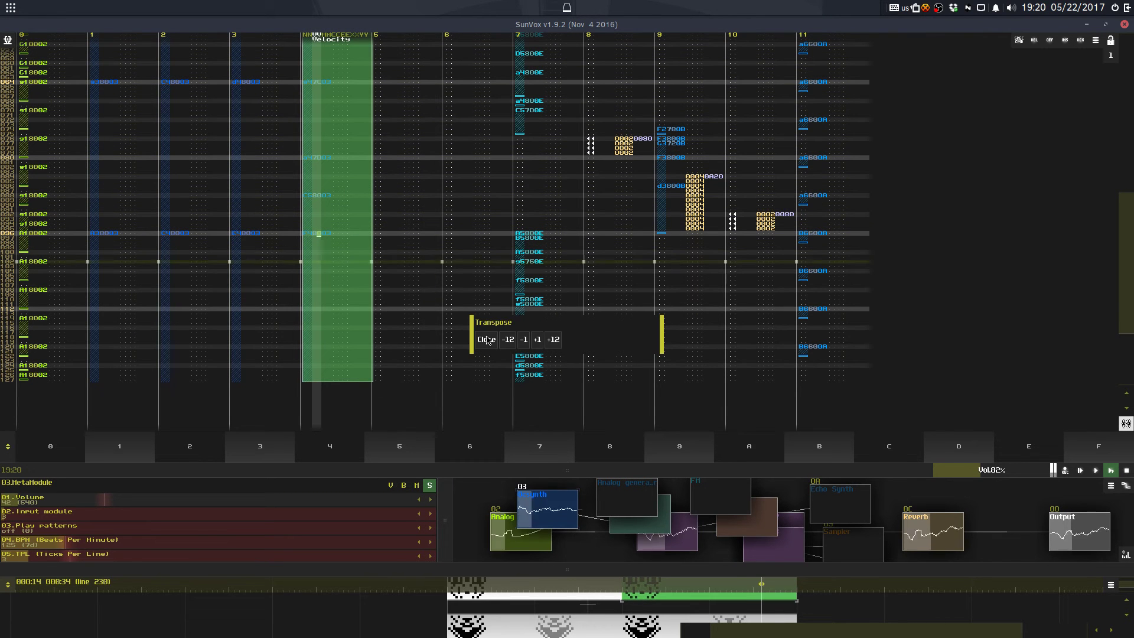
left_click(552, 339)
left_click(479, 343)
Step: Unmute all modules and save the project over StreaminLava.sunvox
right_click(540, 491)
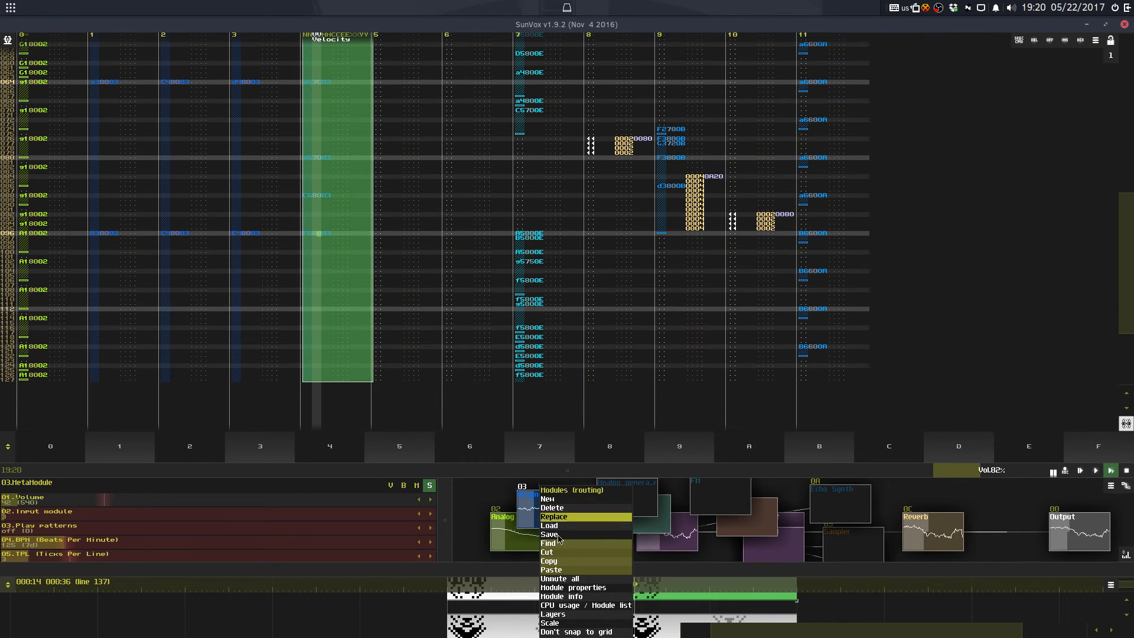
left_click(559, 579)
left_click_drag(590, 570, 593, 509)
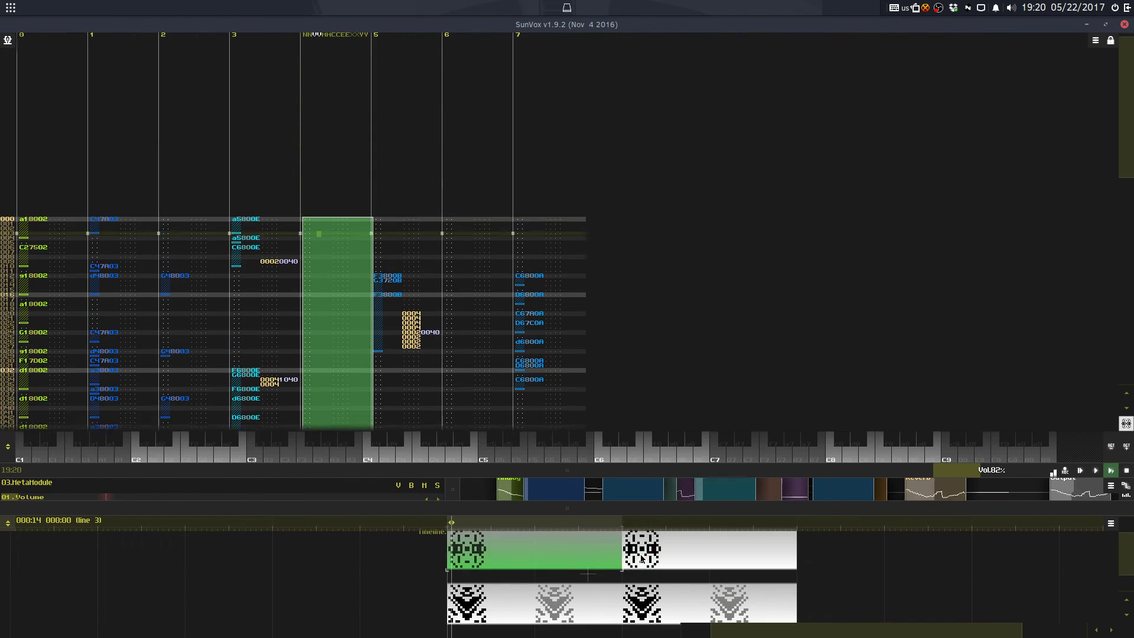
left_click_drag(585, 471, 555, 156)
key("ctrl+s")
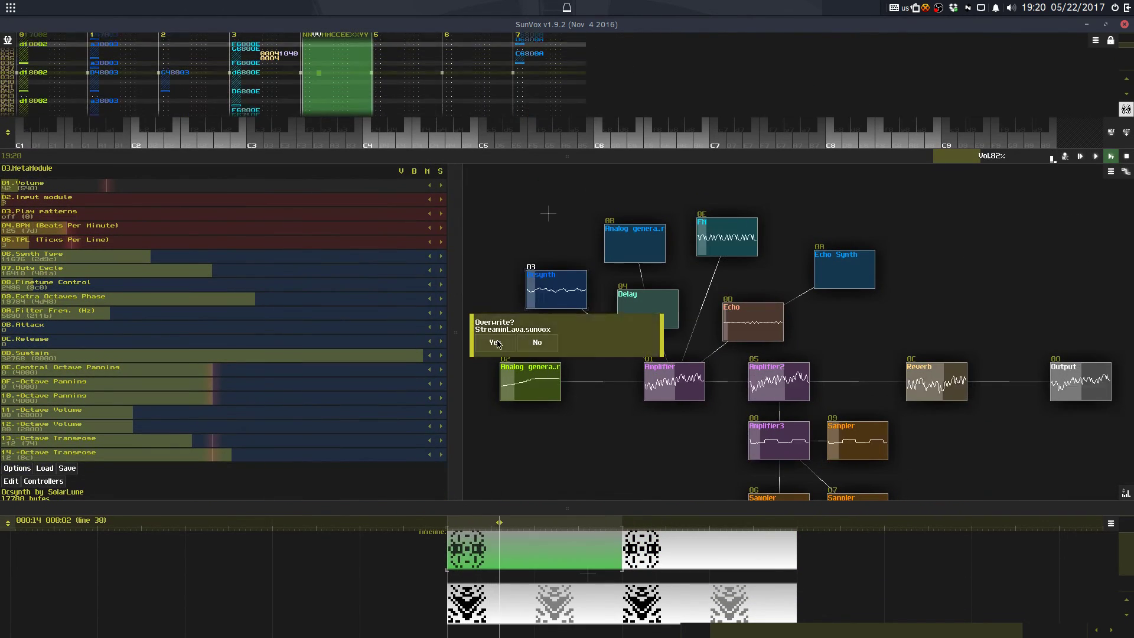
left_click(491, 342)
Step: Set the volume of Ocsynth module 03 to 70 and save the project over the existing file
left_click(142, 185)
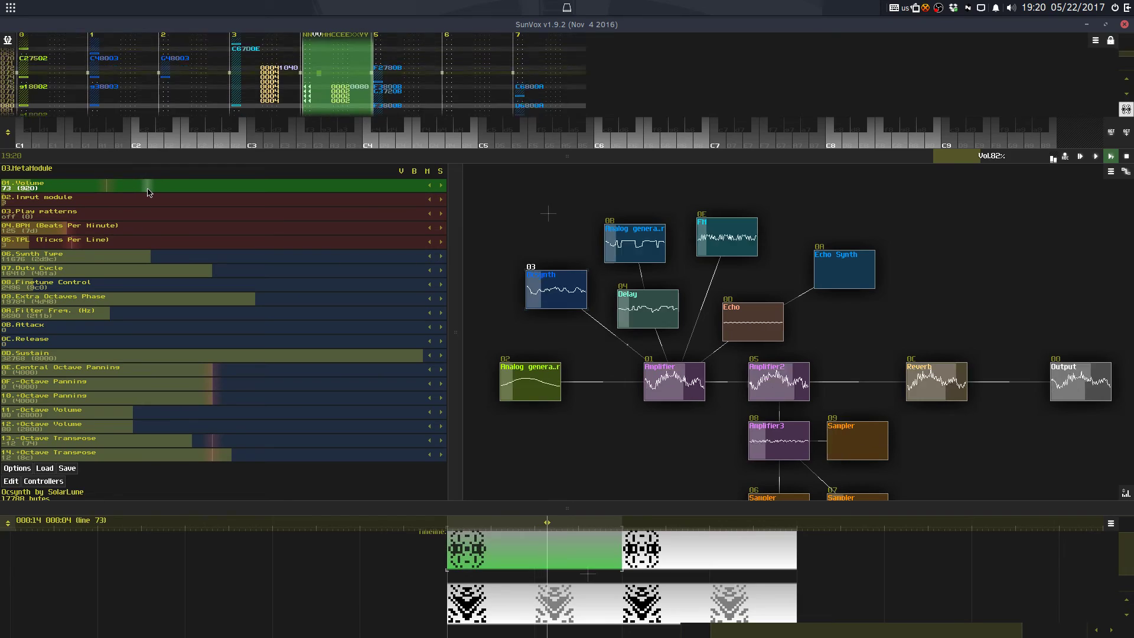
left_click_drag(145, 192, 147, 192)
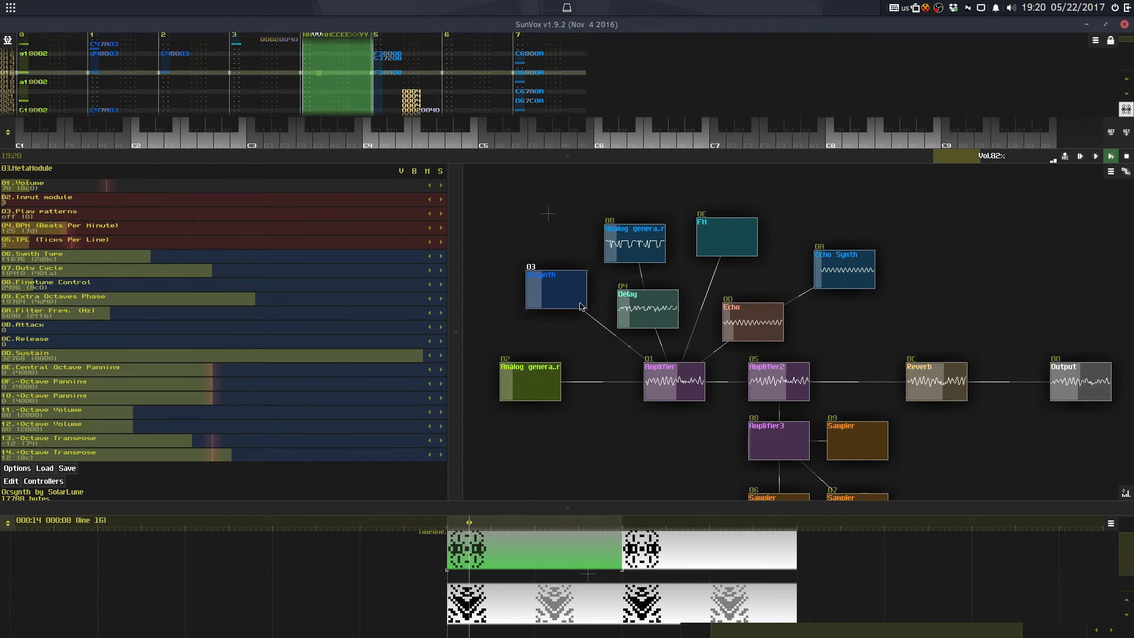
key("ctrl+s")
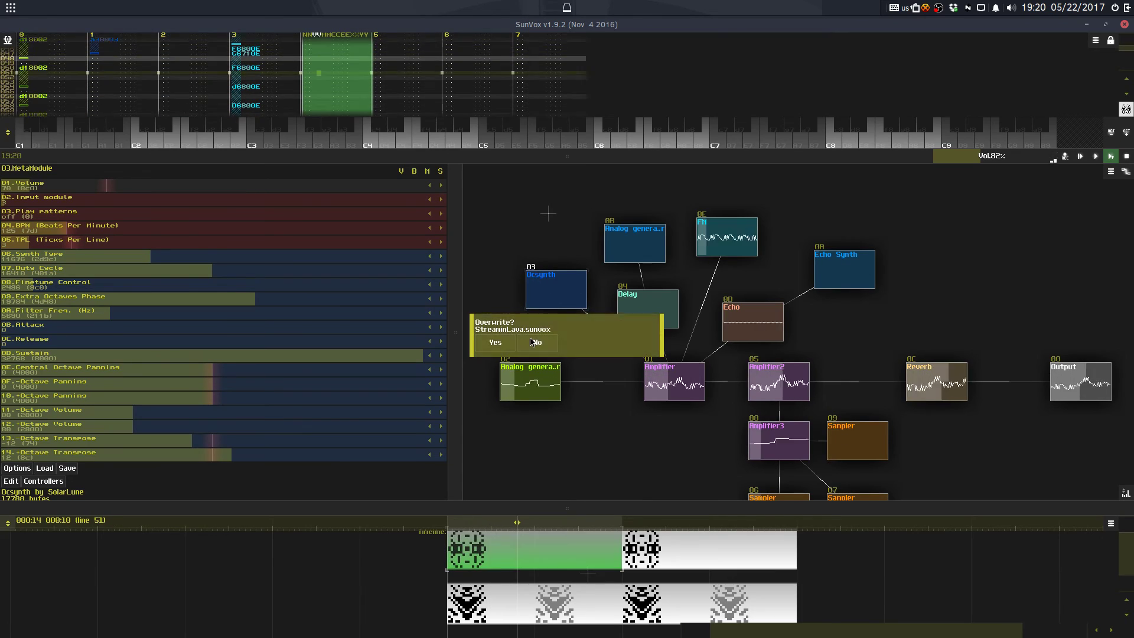
left_click(495, 342)
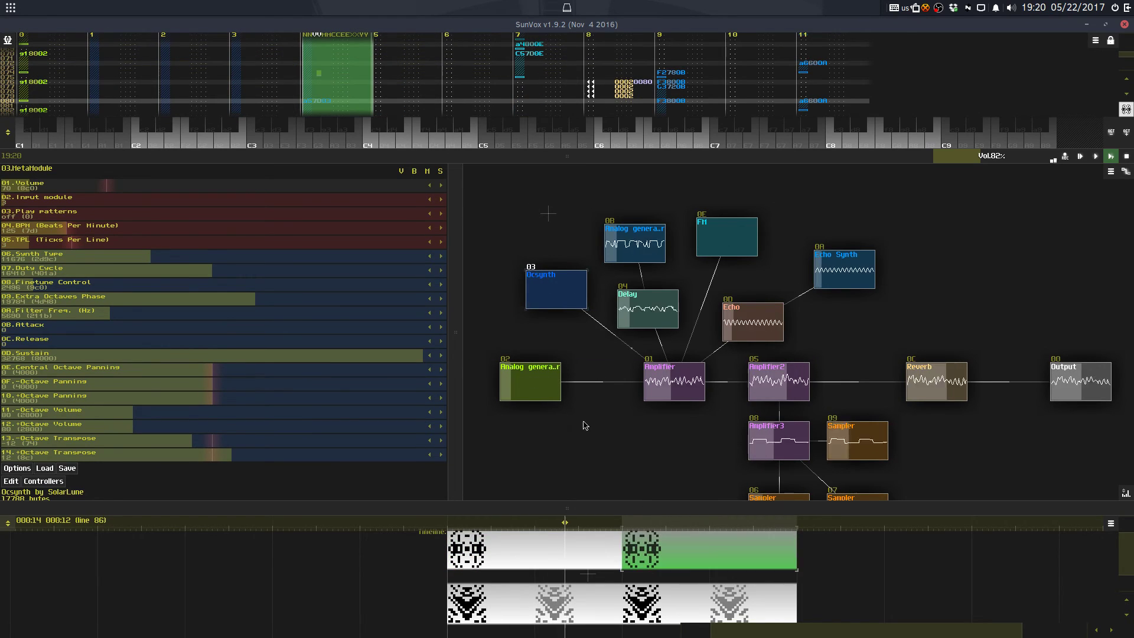
Step: Paste a copy of the Ocsynth module into the module view and connect it to the first Amplifier
left_click_drag(582, 155, 585, 519)
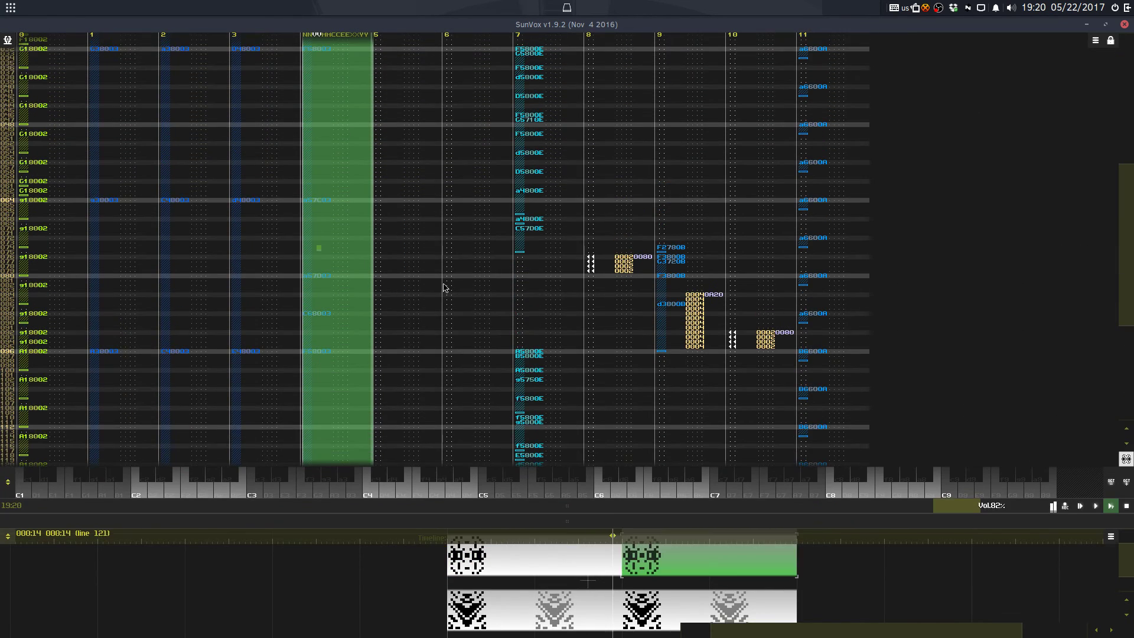
left_click(345, 339)
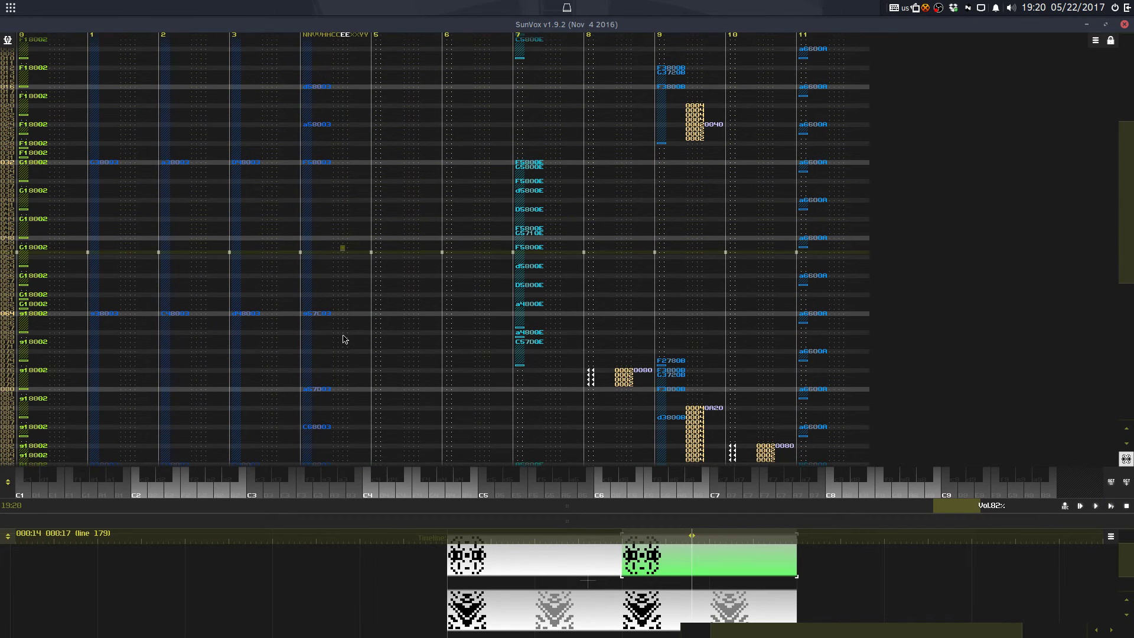
left_click_drag(283, 118, 492, 430)
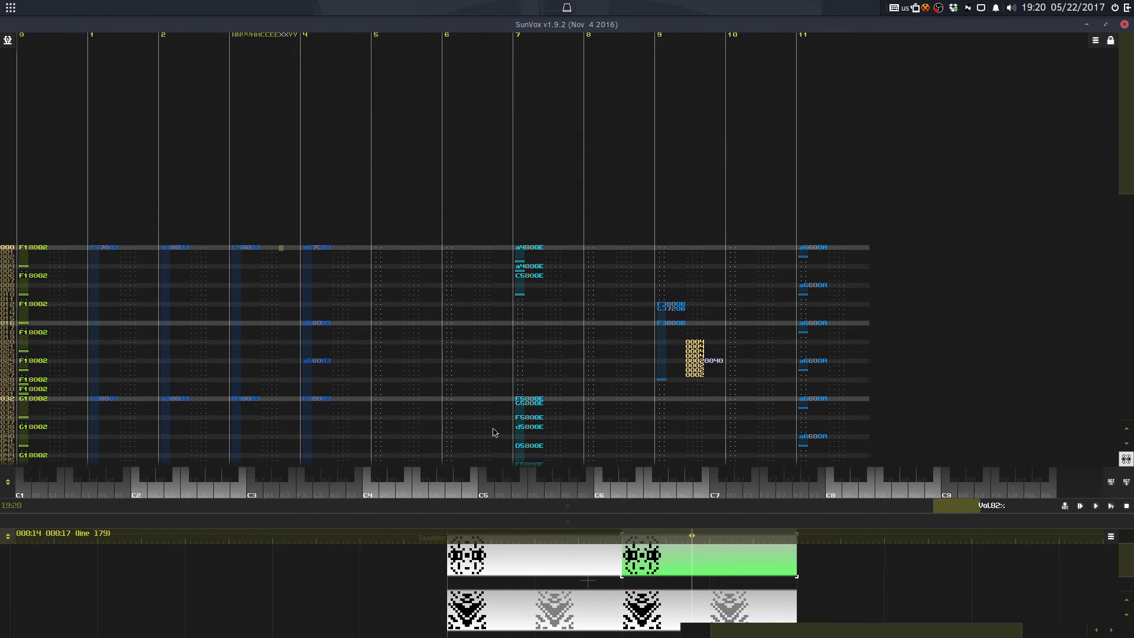
left_click_drag(500, 502, 490, 97)
key("ctrl+v")
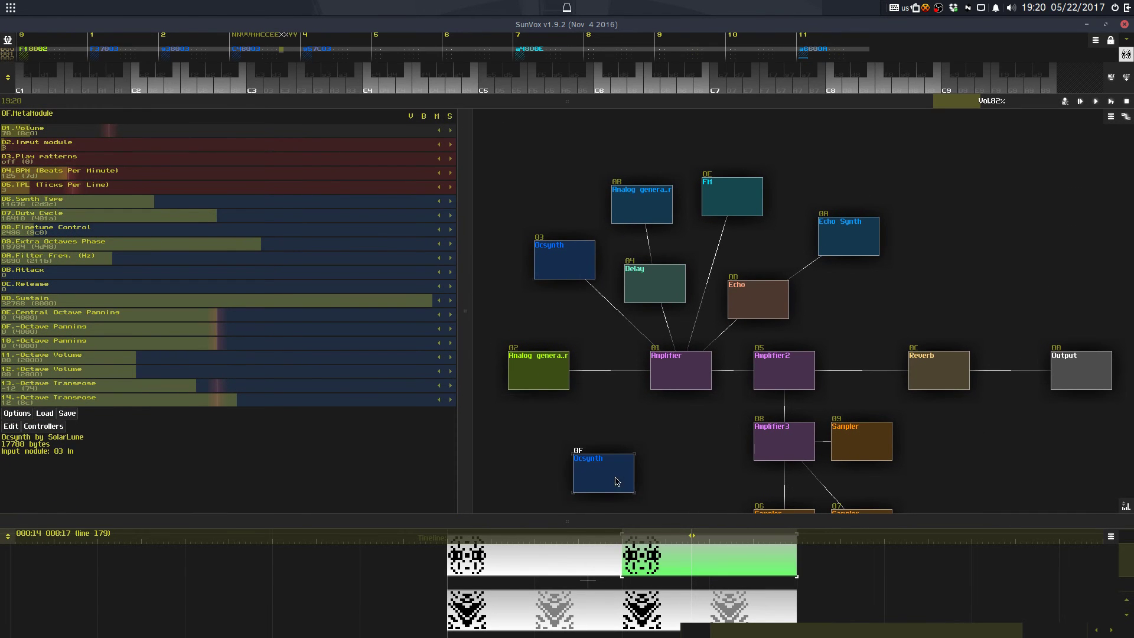
left_click_drag(614, 480, 681, 374)
left_click_drag(420, 103, 423, 262)
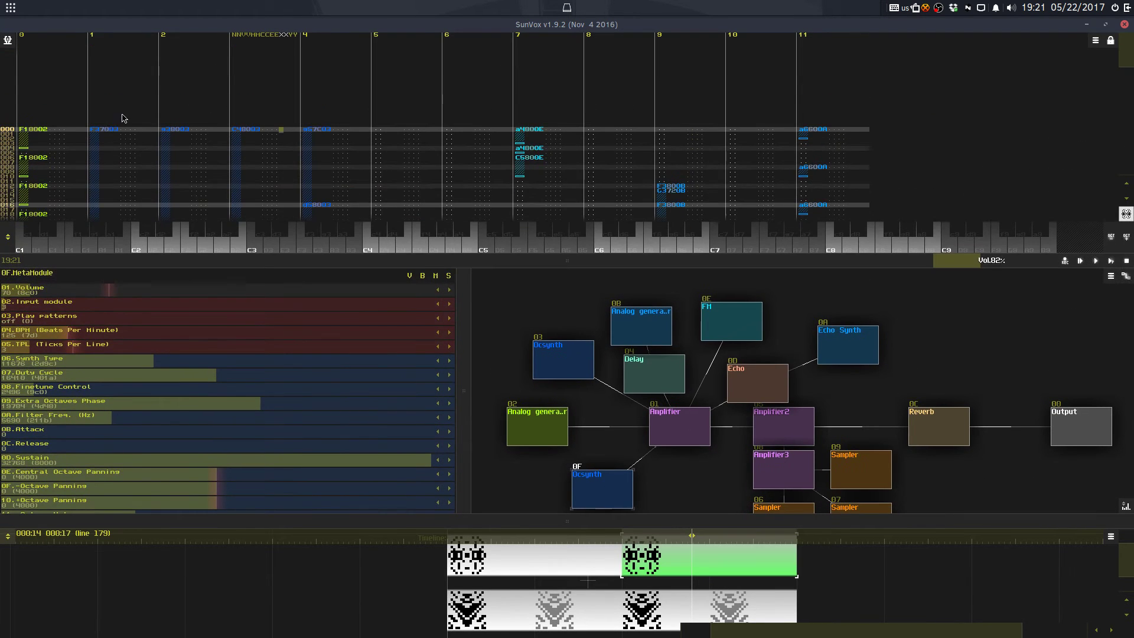
Step: Select tracks 1 to 4 over the whole pattern and remap their notes from module 03 to module 0F
left_click_drag(121, 116, 342, 502)
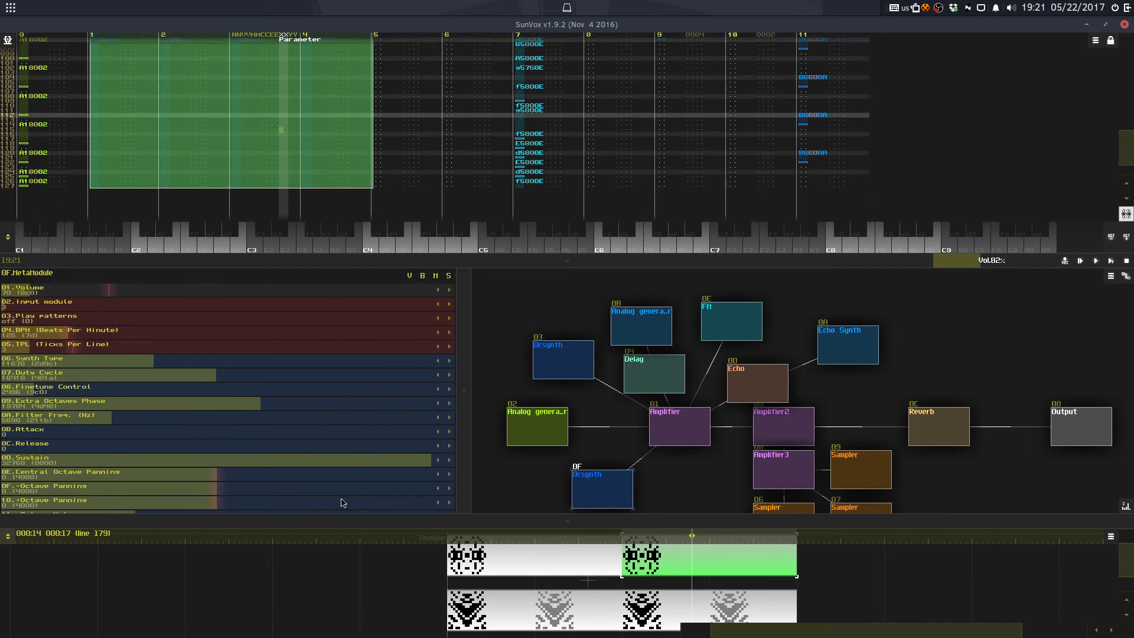
right_click(331, 133)
left_click(341, 228)
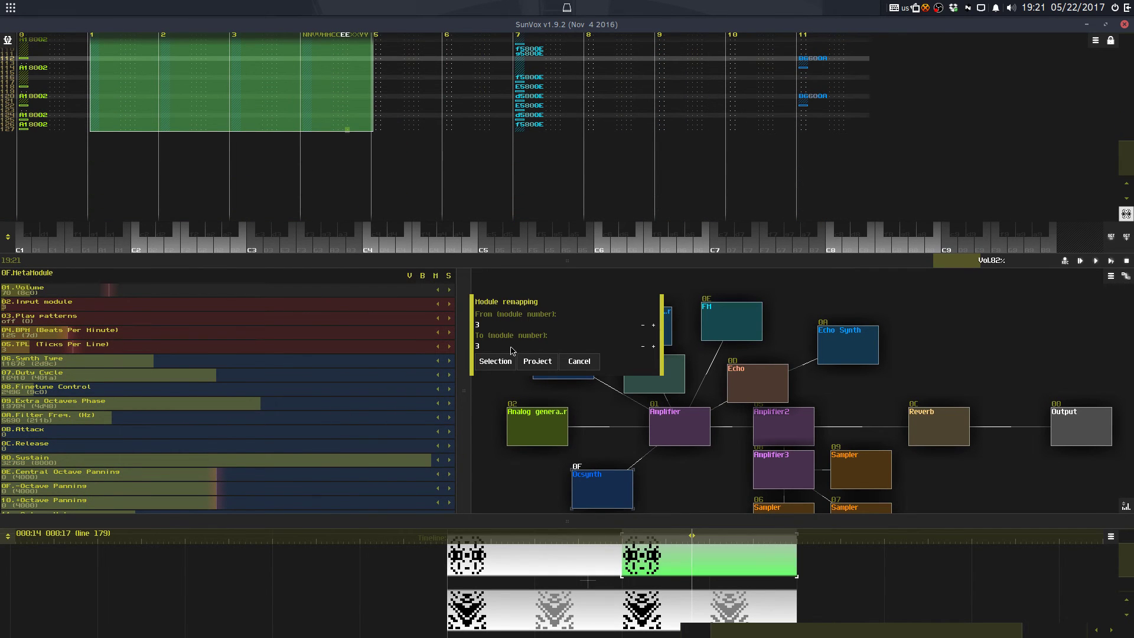
left_click(496, 362)
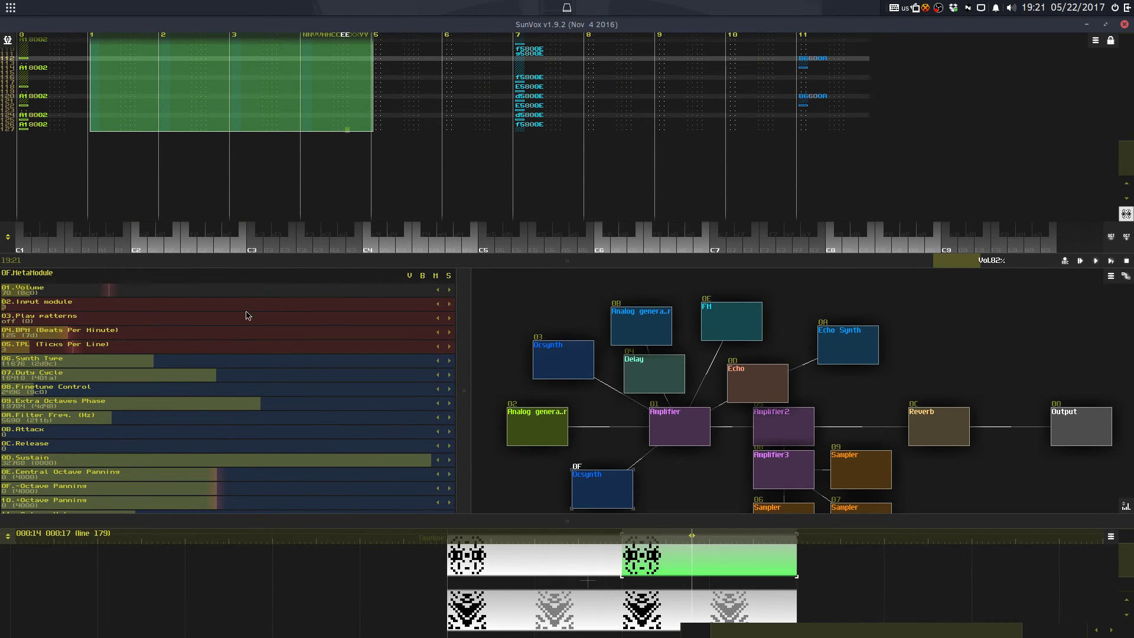
Step: Set the volume of the copied Ocsynth module 0F to 44 while the pattern plays
left_click(131, 292)
key("space")
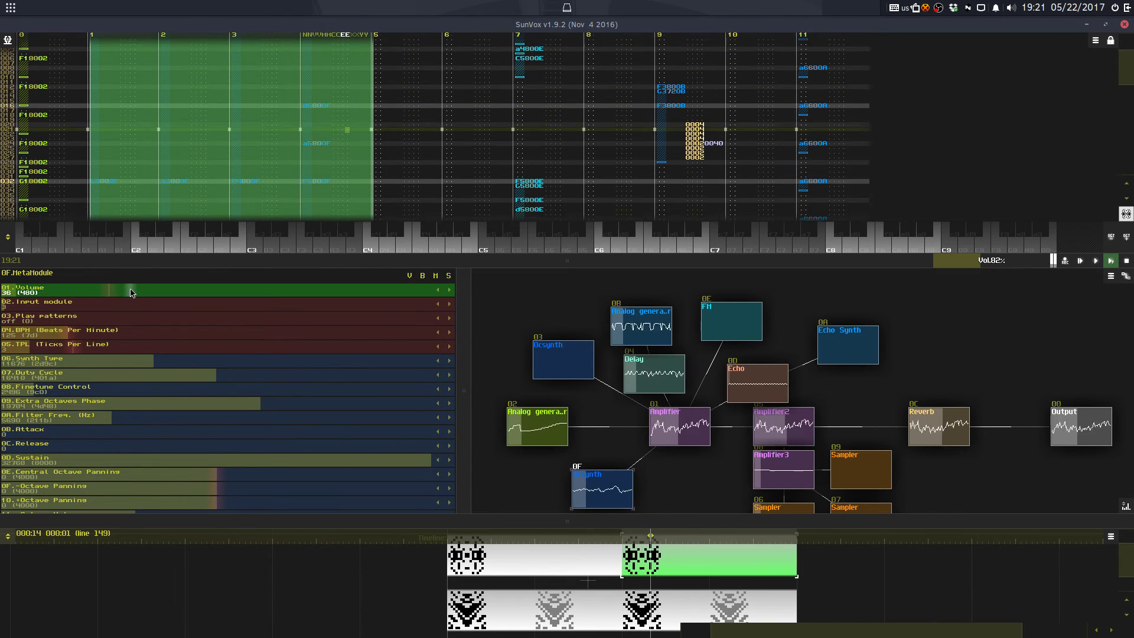
left_click_drag(130, 293, 134, 293)
left_click(250, 191)
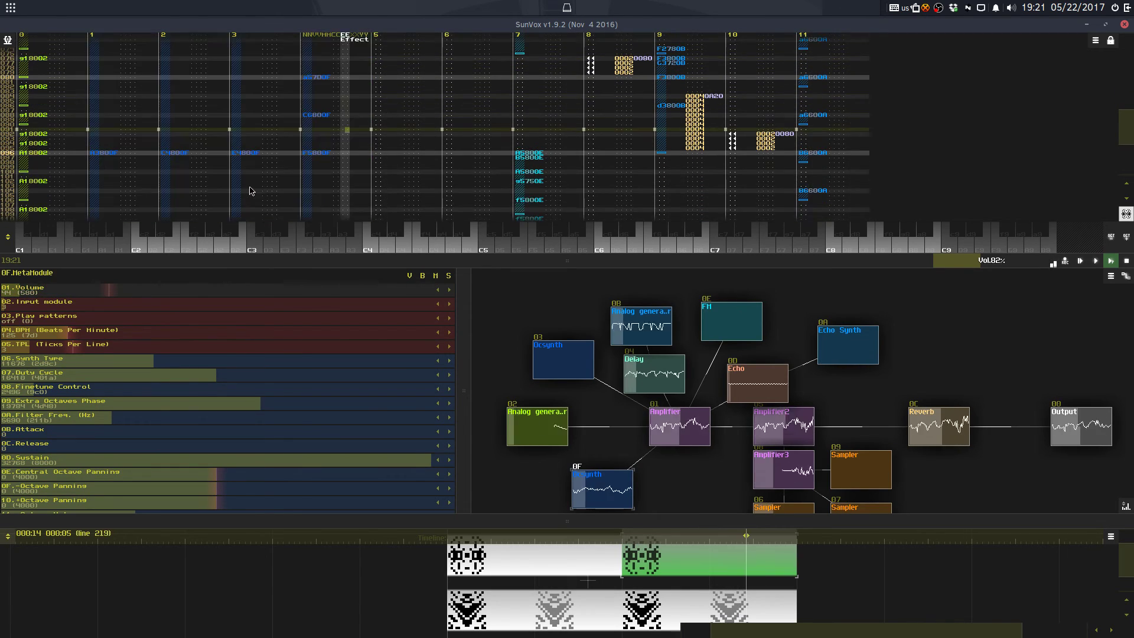
left_click(250, 191)
key("space")
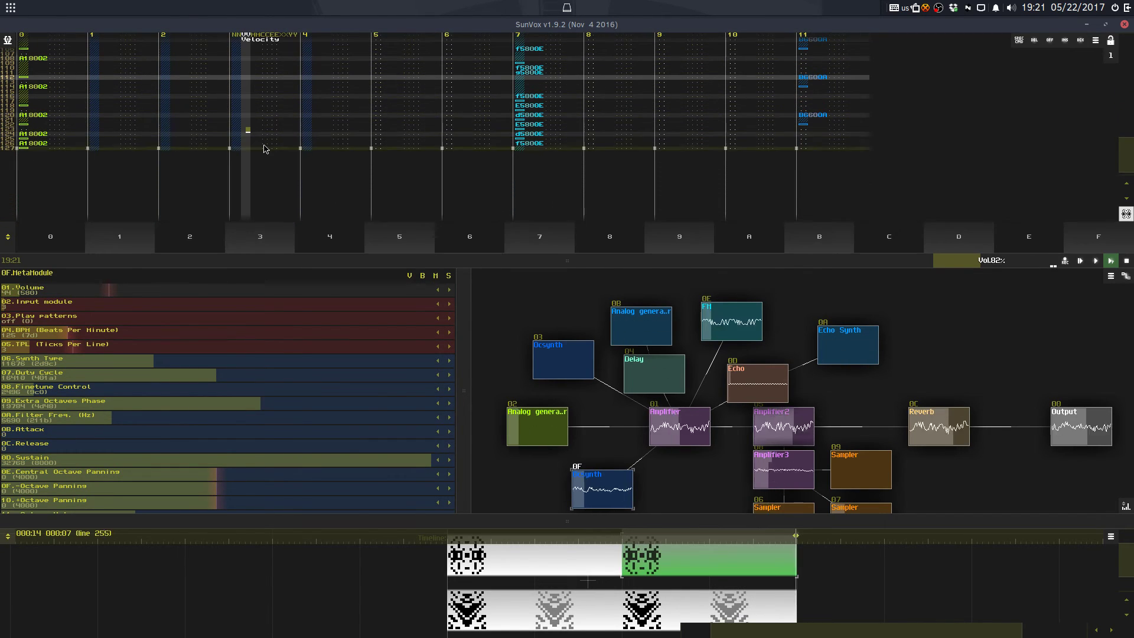
left_click_drag(264, 150, 324, 117)
key("space")
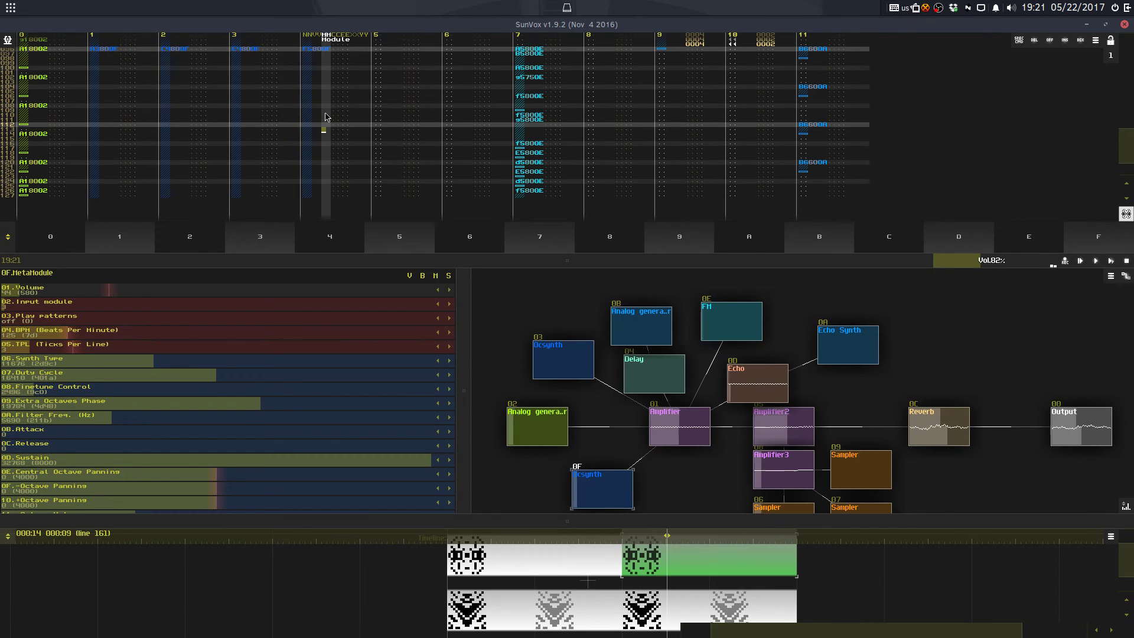
left_click_drag(483, 258, 483, 259)
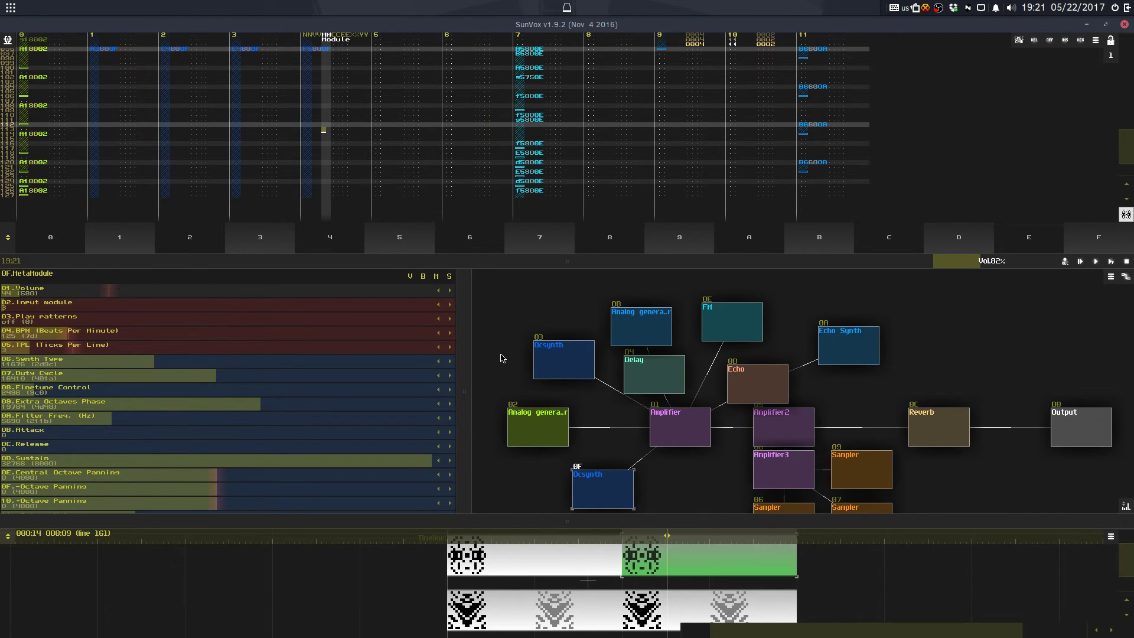
mouse_move(512, 265)
left_mouse_down()
mouse_move(525, 525)
mouse_move(519, 258)
left_mouse_up()
Step: Lower the volume of the copied Ocsynth module 0F to 37 during playback and save over the existing project file
key("space")
left_click_drag(339, 289, 336, 289)
left_click_drag(490, 259, 485, 563)
key("ctrl+s")
left_click(486, 341)
key("space")
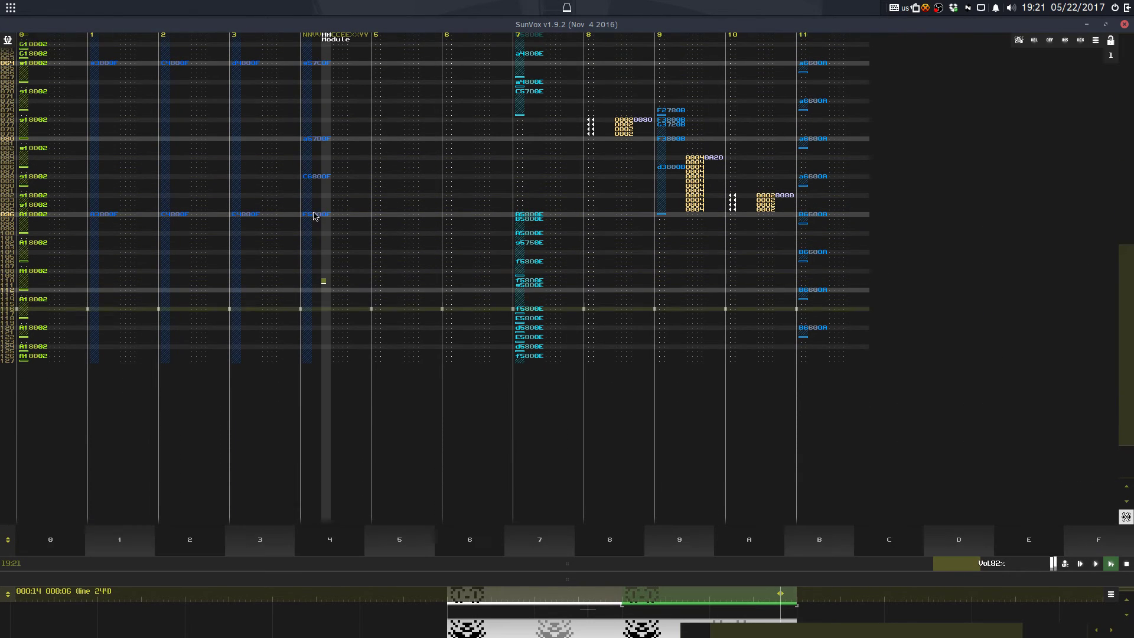
left_click(314, 217)
key("space")
key("space")
left_click(324, 258)
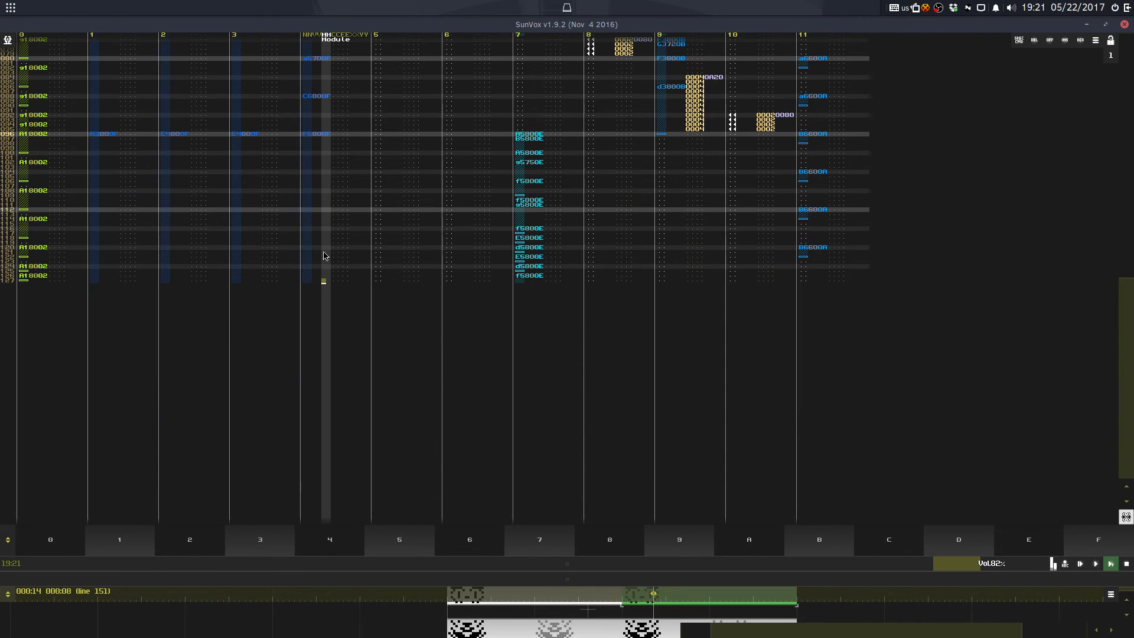
scroll(324, 253, "up", 2)
key("space")
Step: Solo the copied Ocsynth module 0F so that only its part is heard
left_click_drag(571, 563, 534, 320)
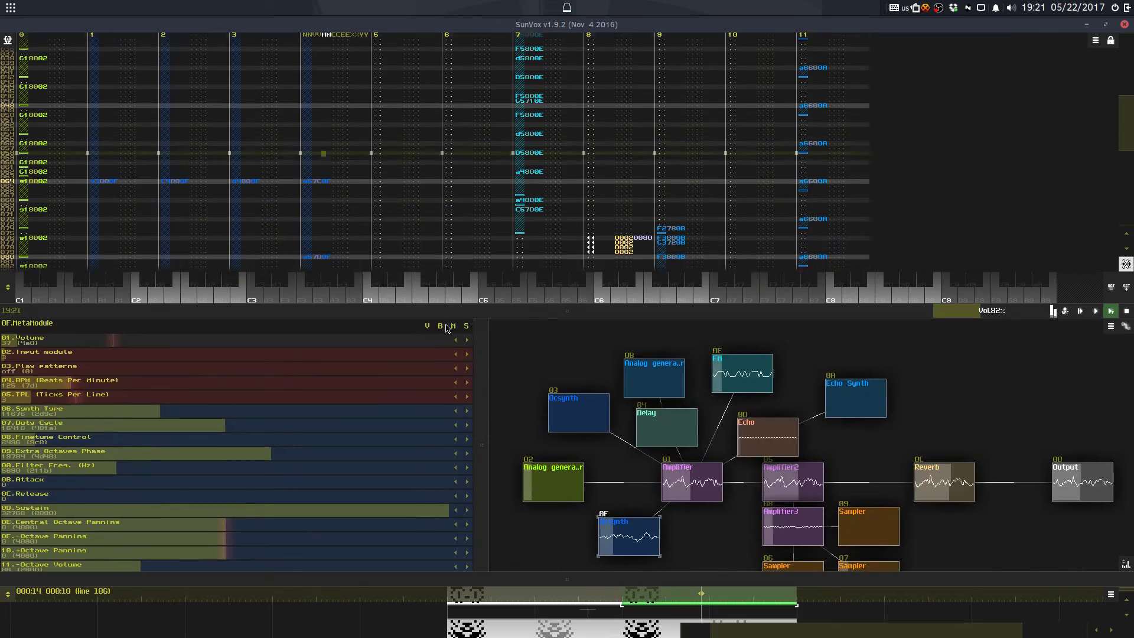
left_click(466, 325)
left_click_drag(479, 366, 500, 560)
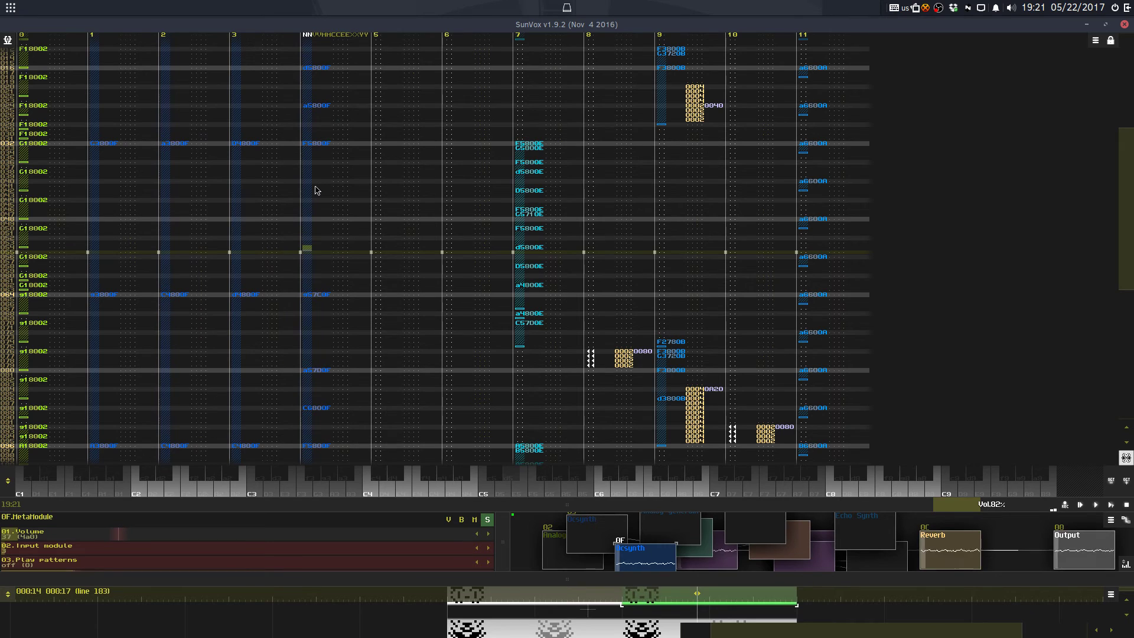
Step: In track 4, set the velocity of the notes at lines 64 and 80 to 80 and delete the note at line 88
left_click(331, 296)
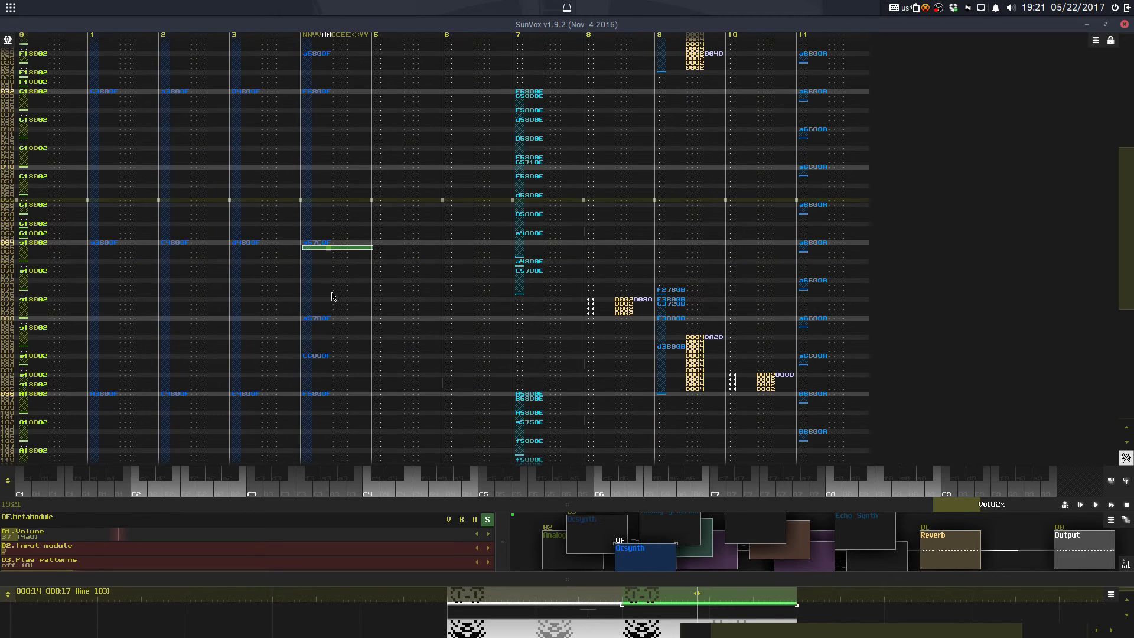
left_click(313, 317)
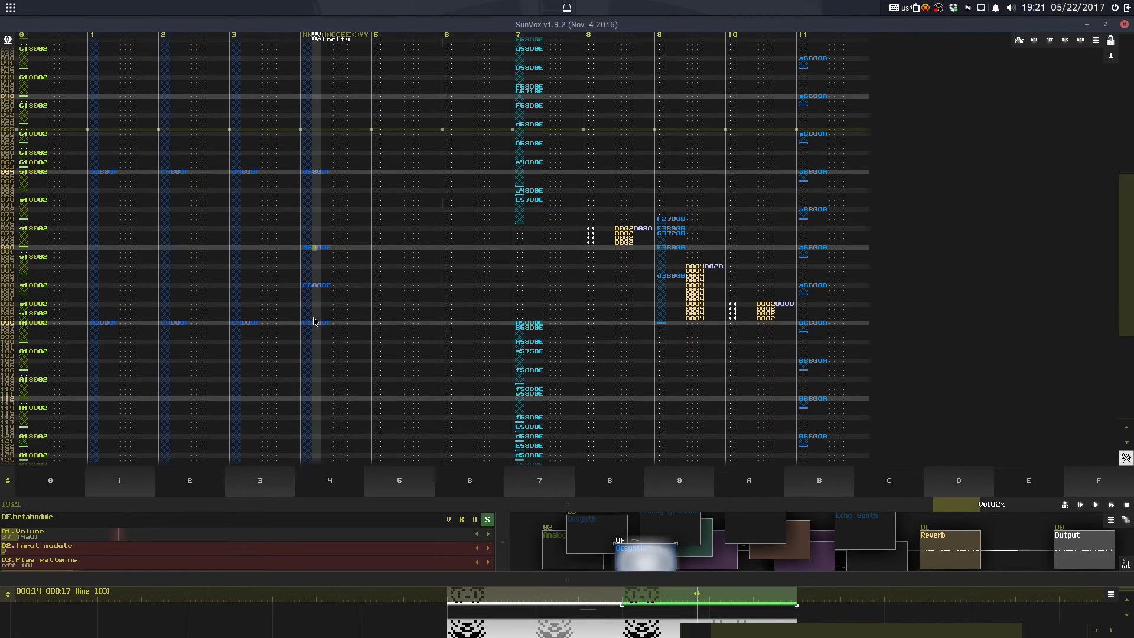
scroll(282, 332, "down", 5)
key("Delete")
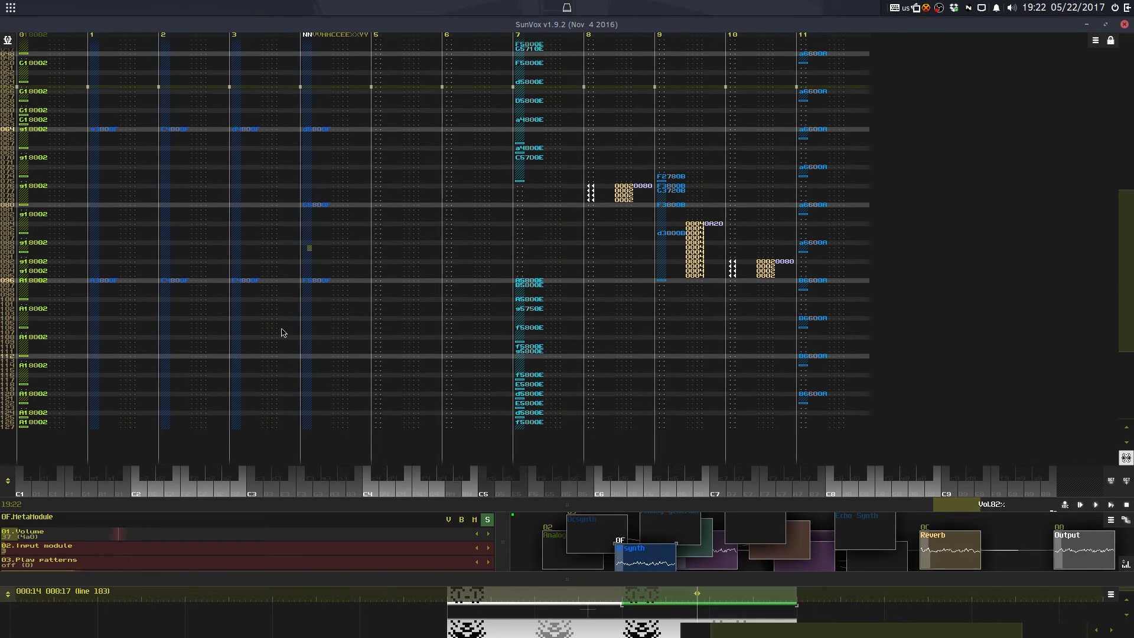
Step: Audition notes on the soloed Ocsynth 0F without recording them into the pattern
key("space")
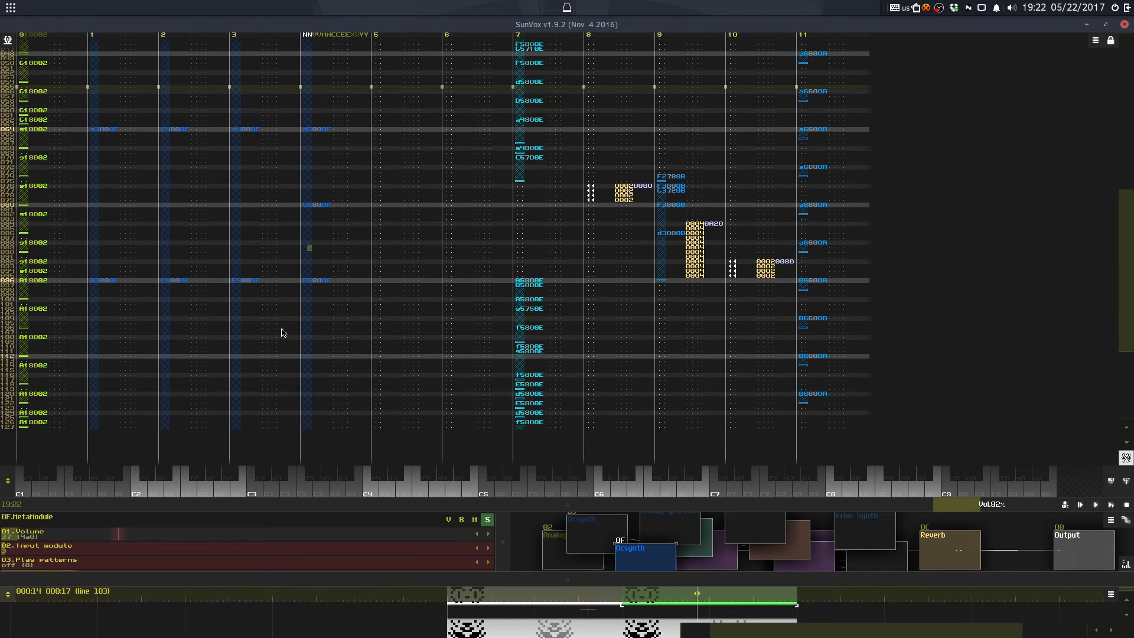
key("space")
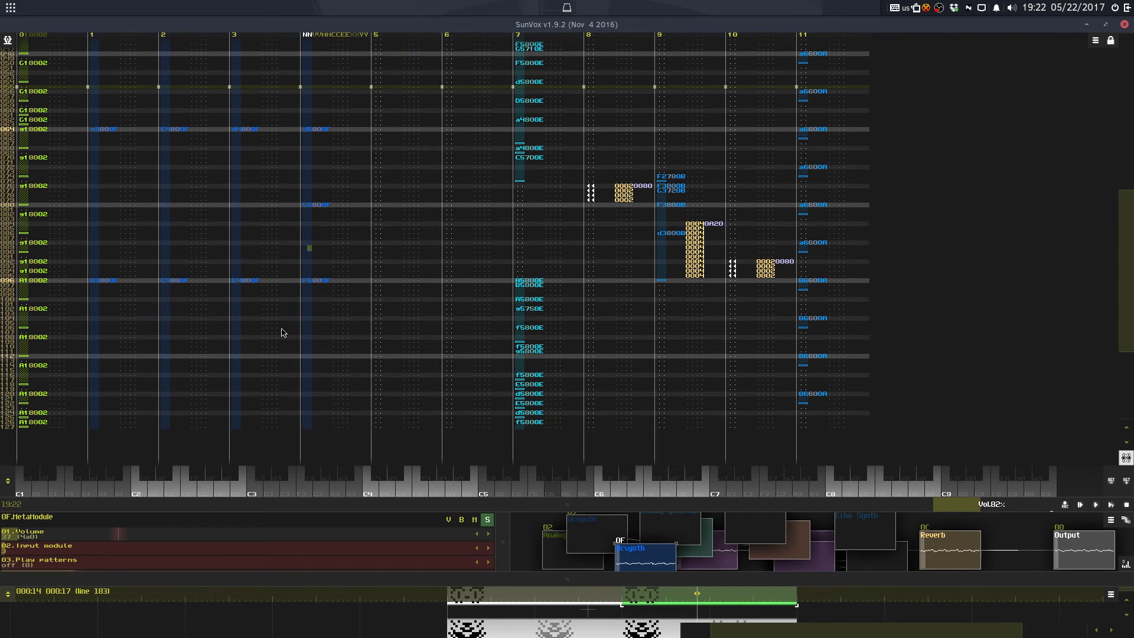
key("space")
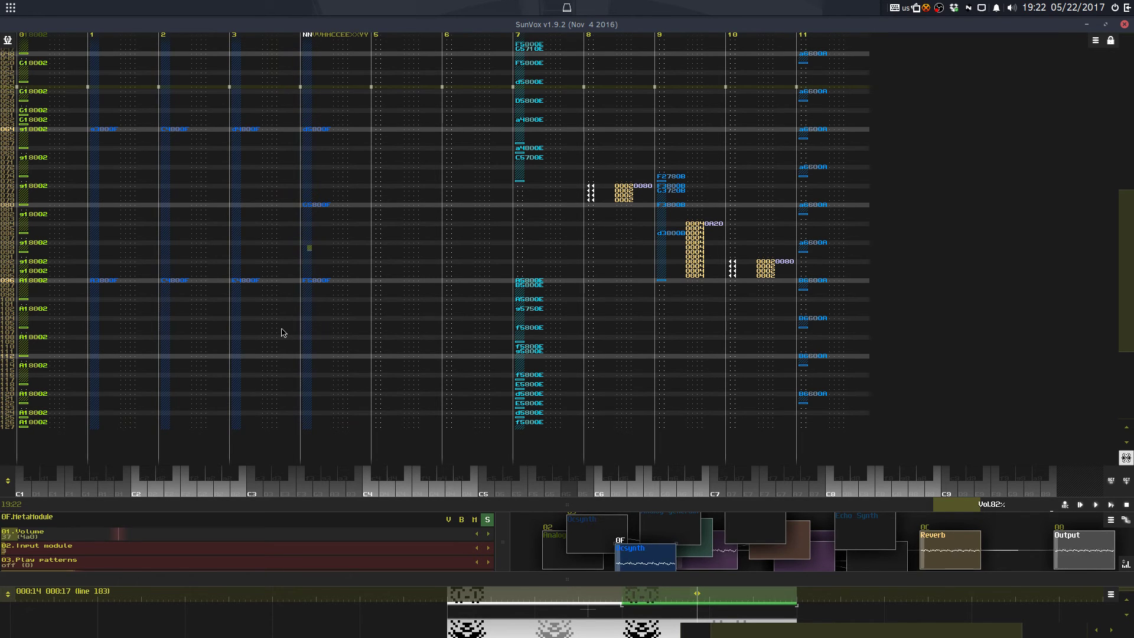
key("space")
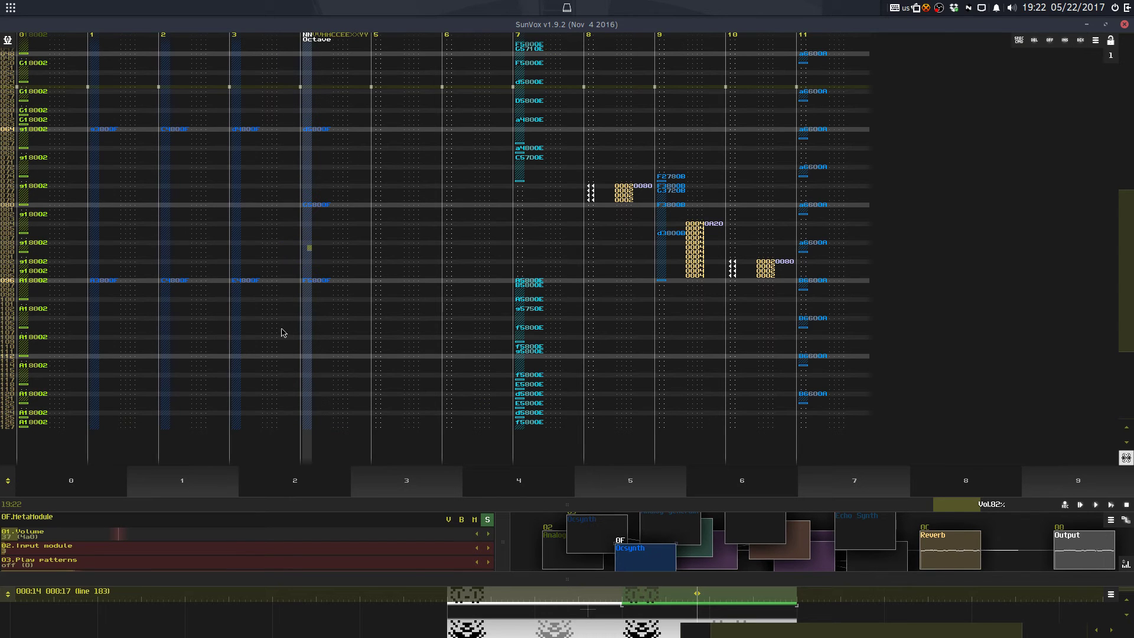
Step: Try changes around the line 96 chord in tracks 2 to 4 and undo the latest pattern edits
left_click(255, 286)
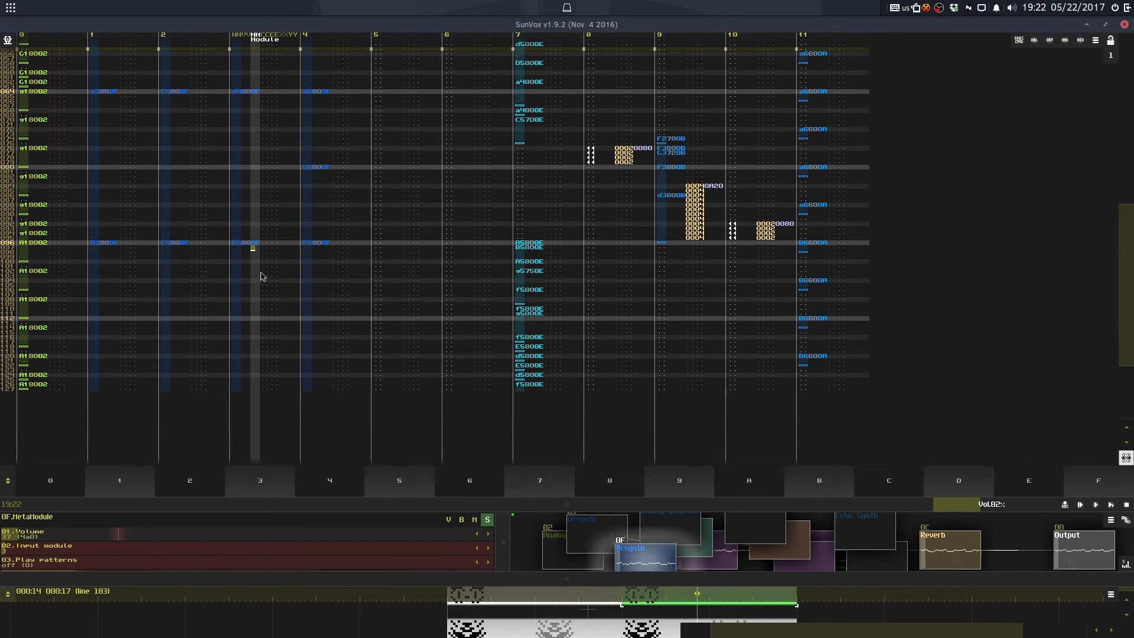
left_click(310, 247)
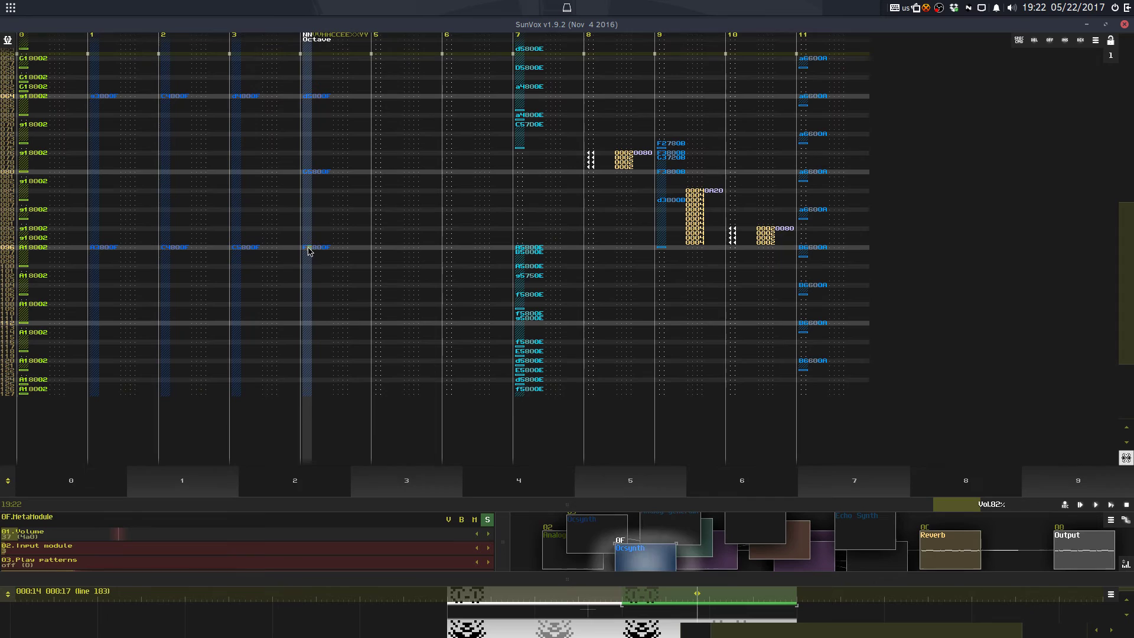
left_click(266, 251)
left_click(313, 247)
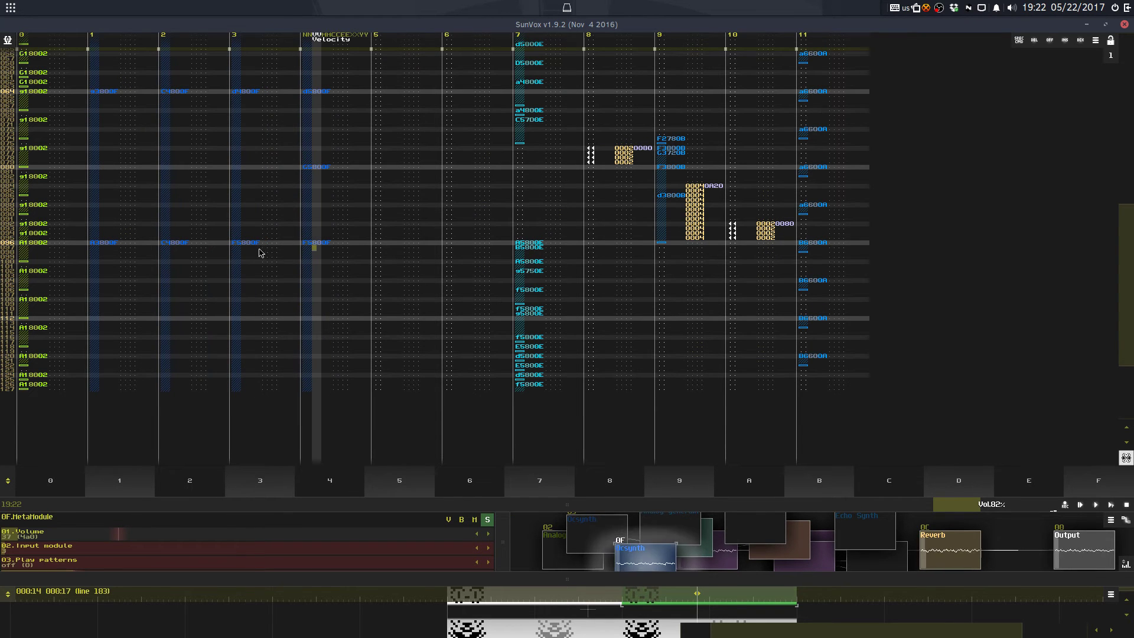
left_click(197, 249)
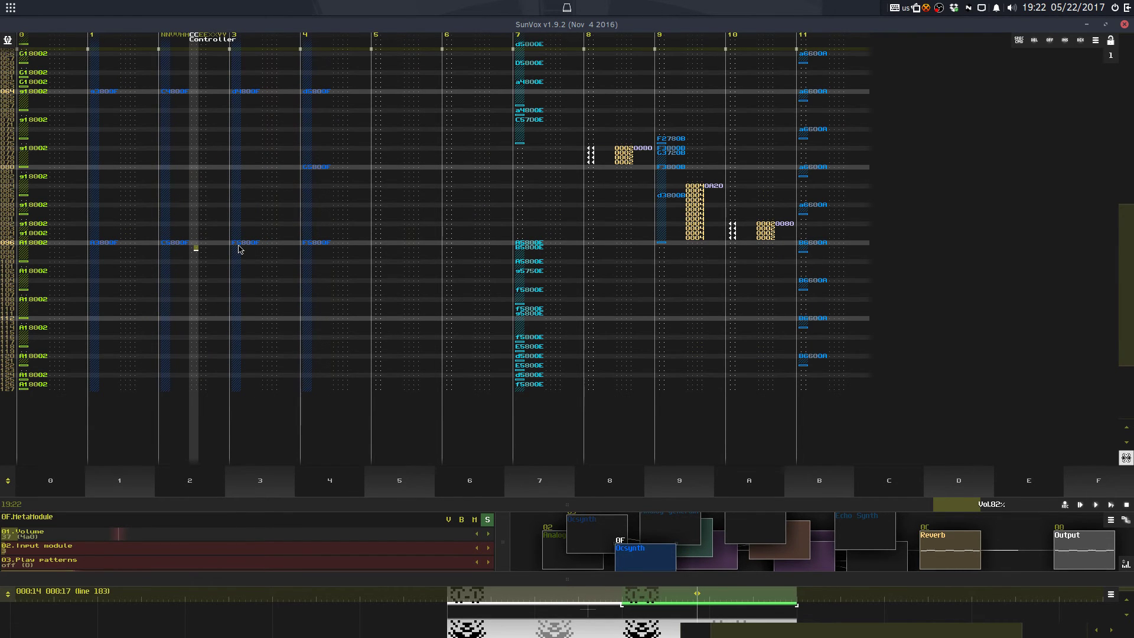
key("ctrl+z")
left_click(239, 248)
key("ctrl+z")
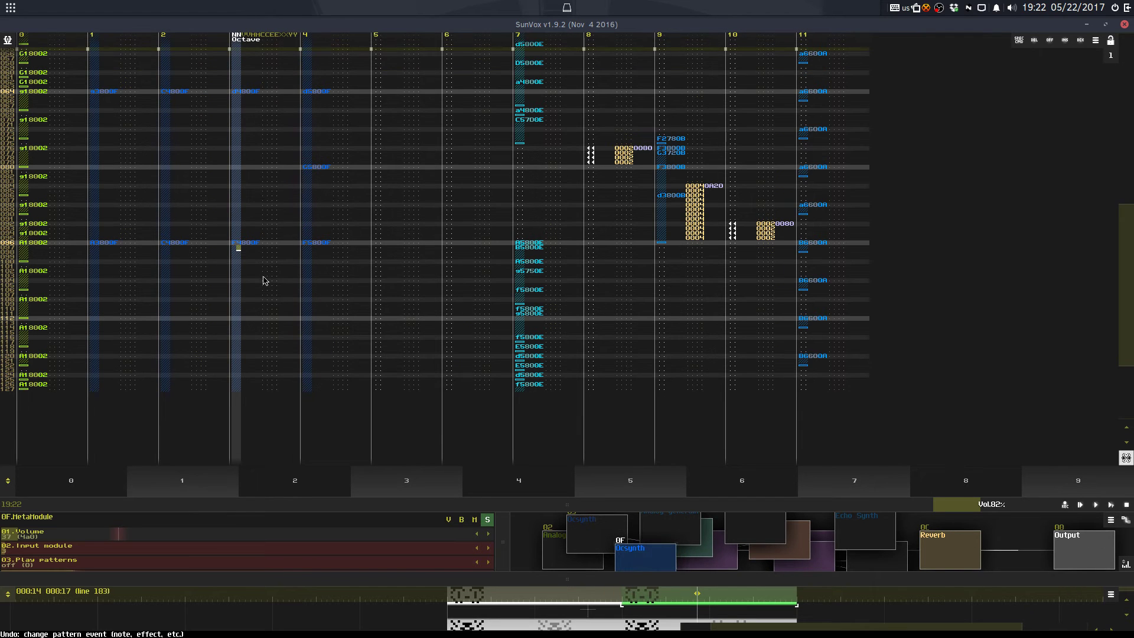
Step: Leave pattern editing, play the pattern and save the project over the existing file
key("space")
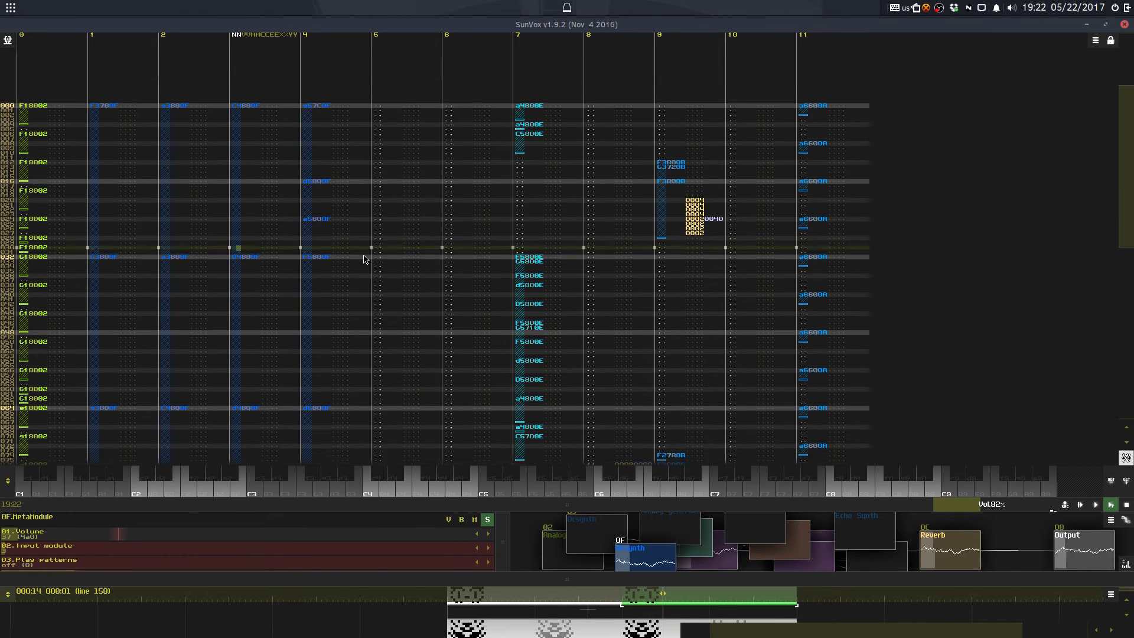
key("ctrl+s")
left_click(505, 351)
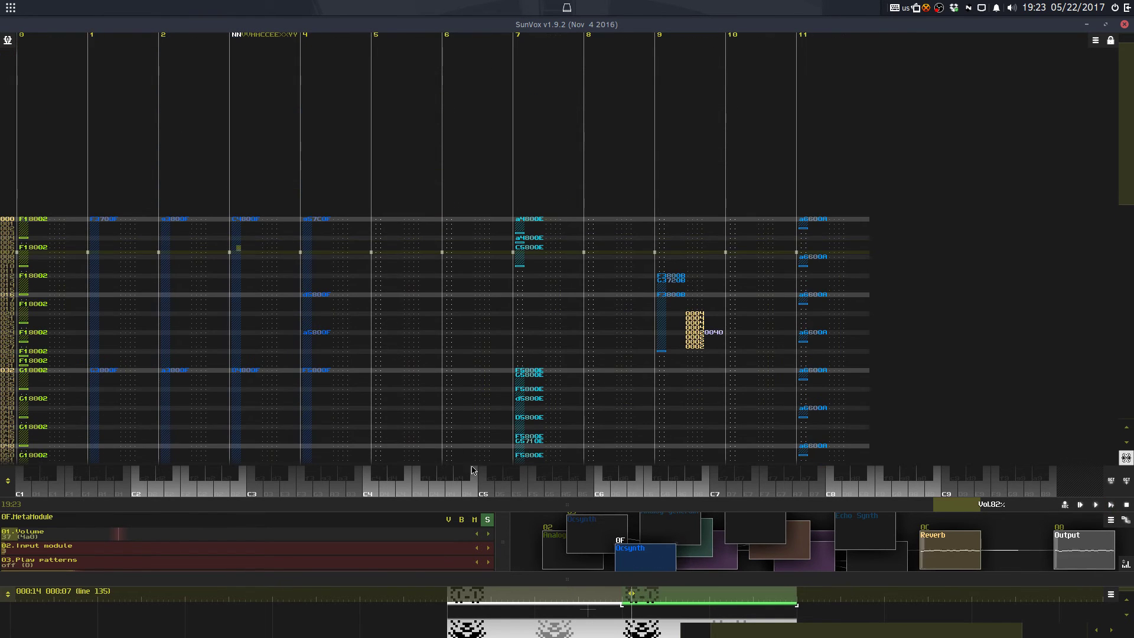
Step: Solo the Analog generator 02 alongside the Ocsynth 0F and play the pattern with note editing enabled
left_click_drag(494, 503, 502, 252)
left_click(564, 462)
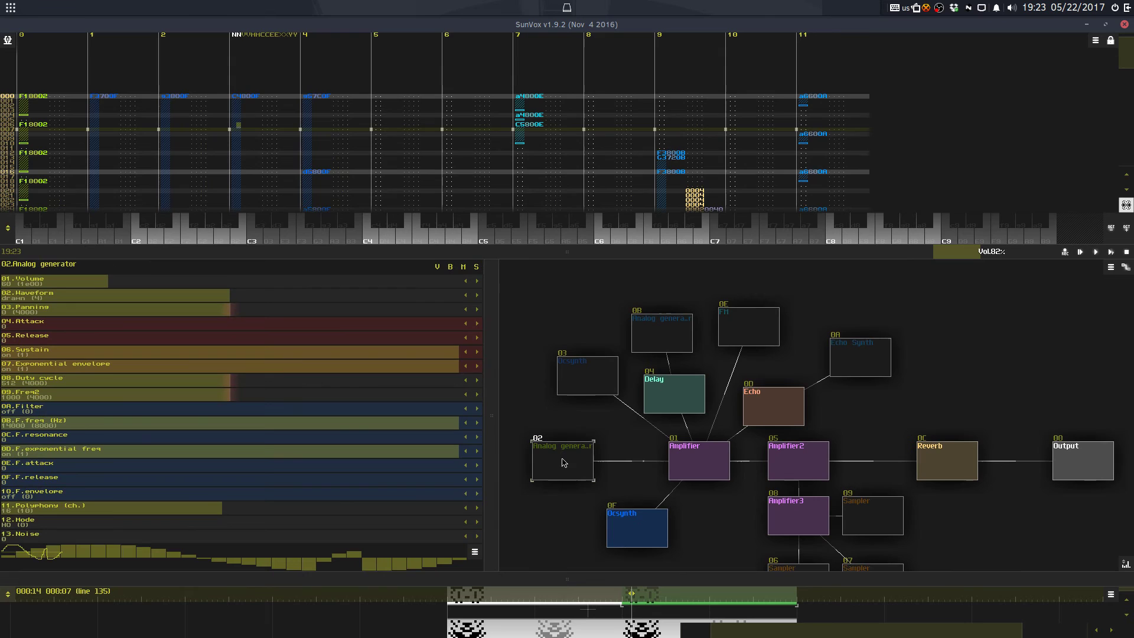
left_click(476, 265)
key("F9")
key("space")
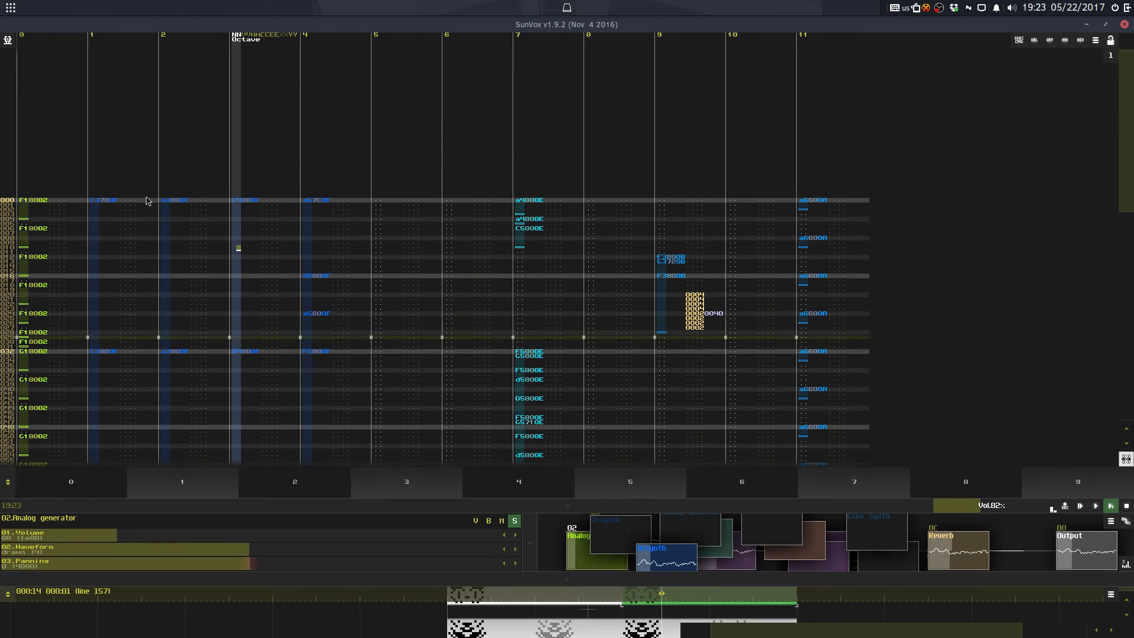
Step: Add the three Sampler modules 06, 07 and 09 to the soloed modules during playback
left_click_drag(147, 201, 310, 201)
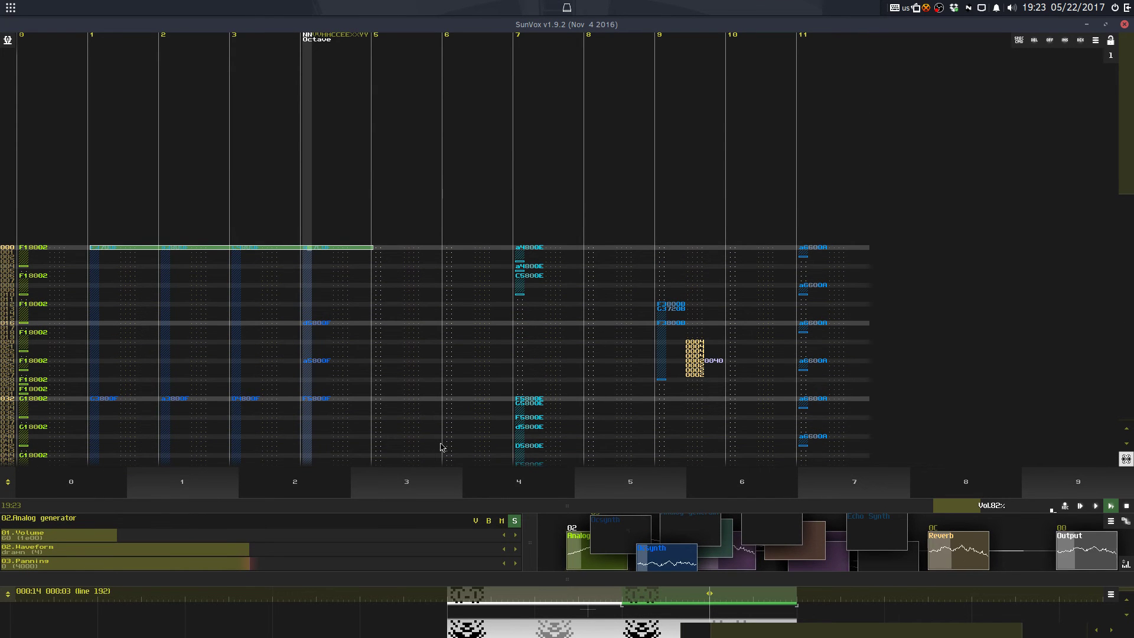
left_click_drag(590, 506, 594, 203)
left_click_drag(739, 490, 728, 318)
left_click(797, 415)
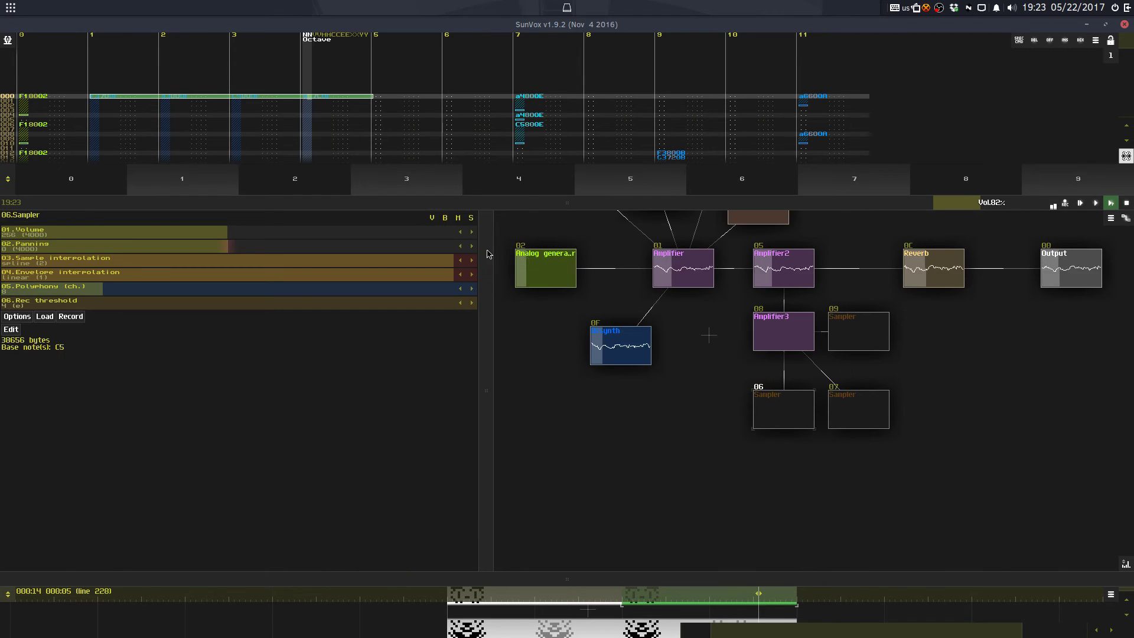
left_click(471, 217)
left_click(475, 220)
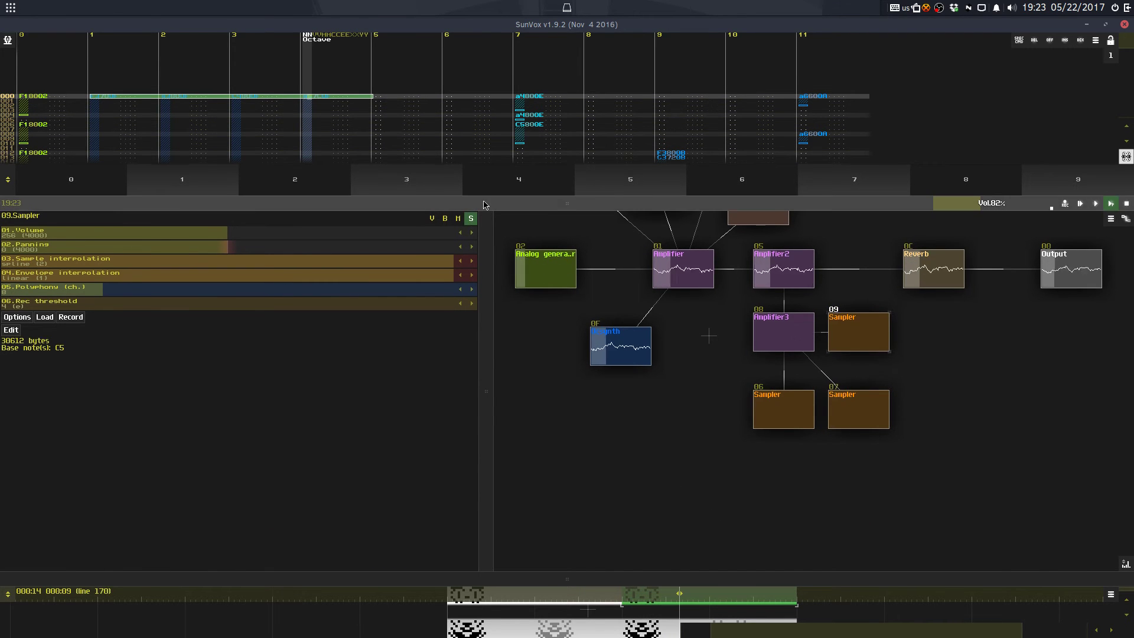
left_click_drag(475, 220, 494, 343)
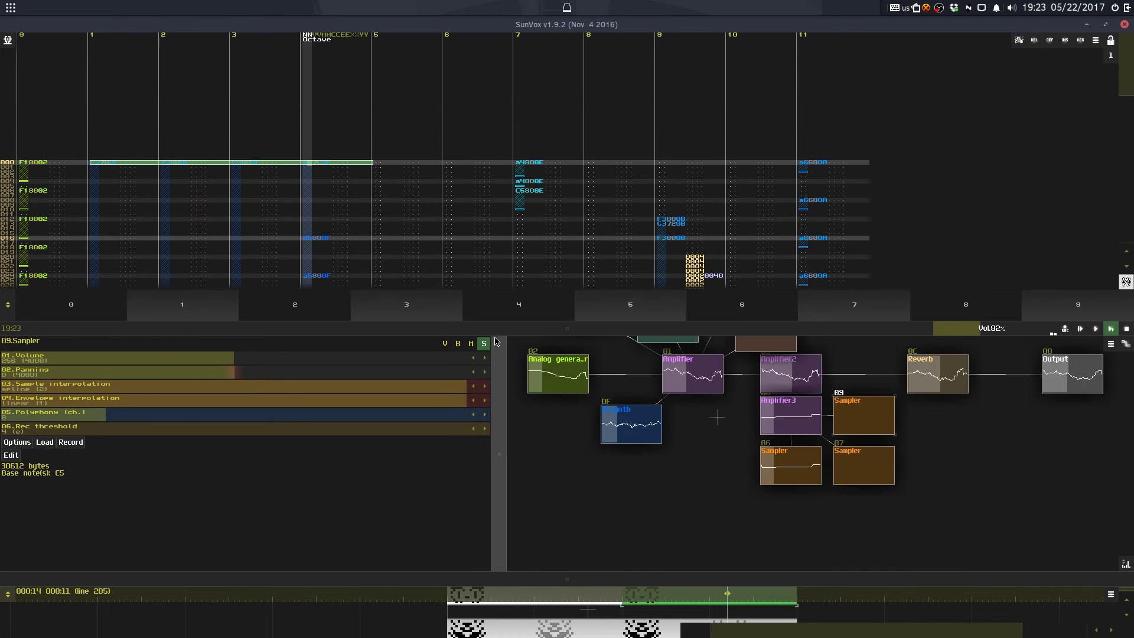
Step: Move the opening chord in tracks 1 to 4 from line 0 to line 4
left_click_drag(118, 162, 352, 162)
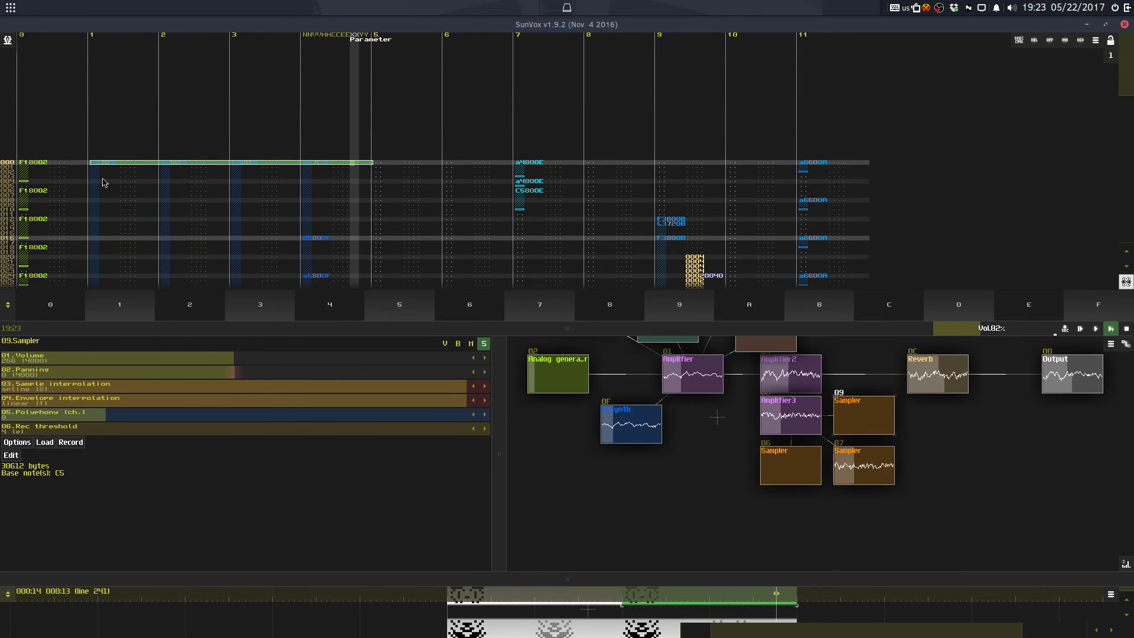
left_click_drag(104, 162, 323, 162)
key("Delete")
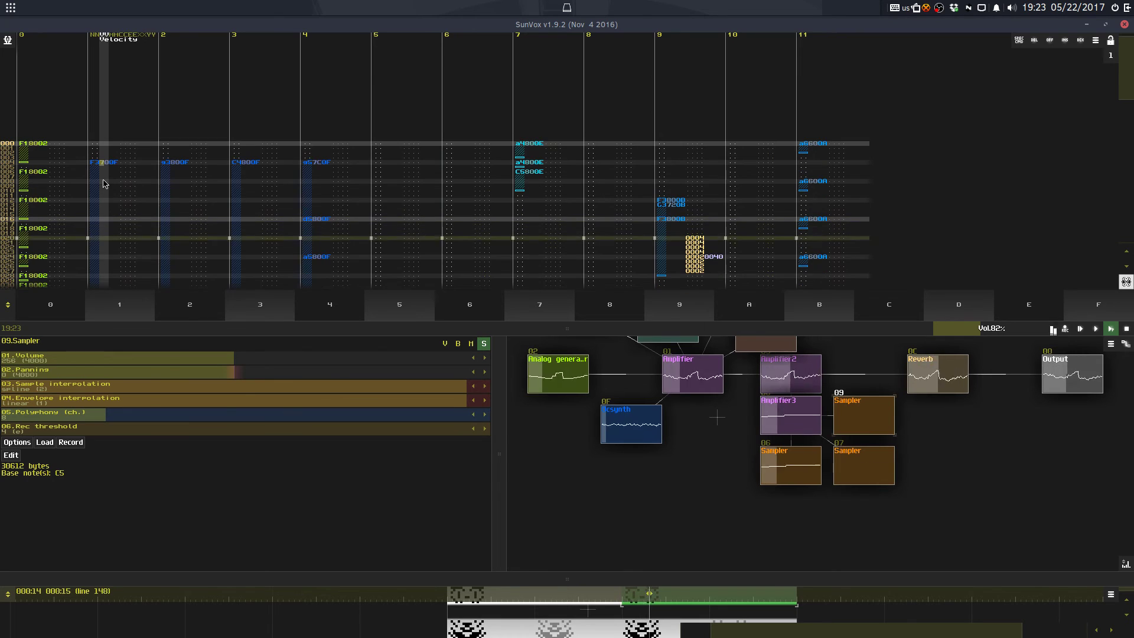
Step: Enter note-offs at line 8 in tracks 1 to 4 to end the moved chord
left_click(101, 179)
left_click(99, 173)
key("shift+Caps_Lock")
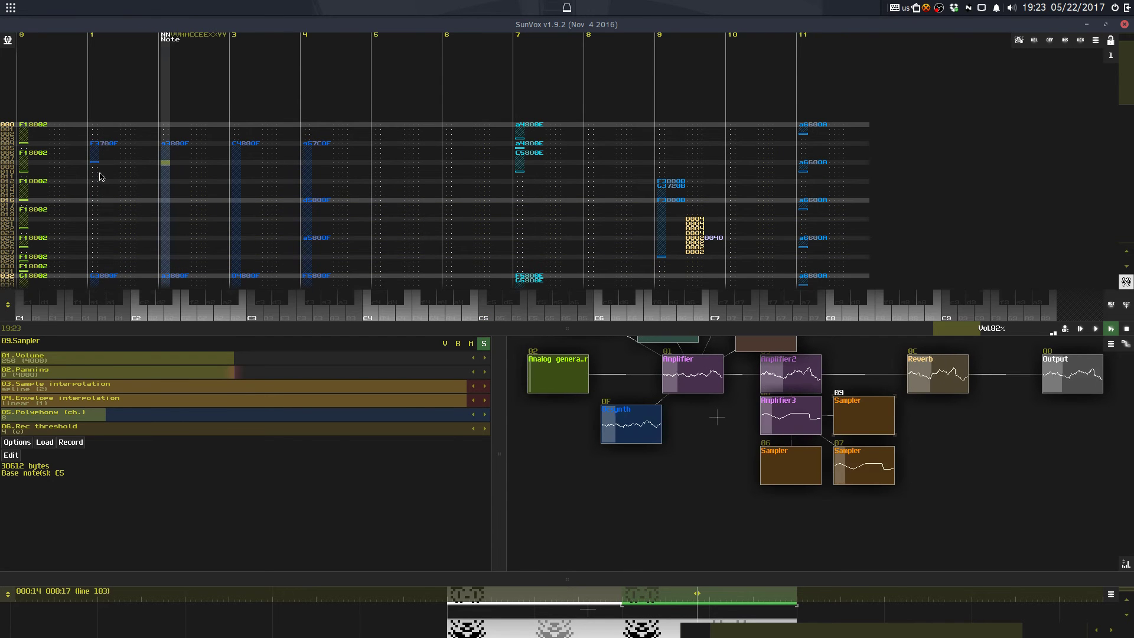
key("shift+Caps_Lock")
key("shift+Caps_Lock")
key("Caps_Lock")
Step: Try a copy of the chord and its note-offs at line 12, and undo the paste
left_click_drag(324, 140, 132, 162)
key("ctrl+c")
left_click(105, 181)
key("ctrl+v")
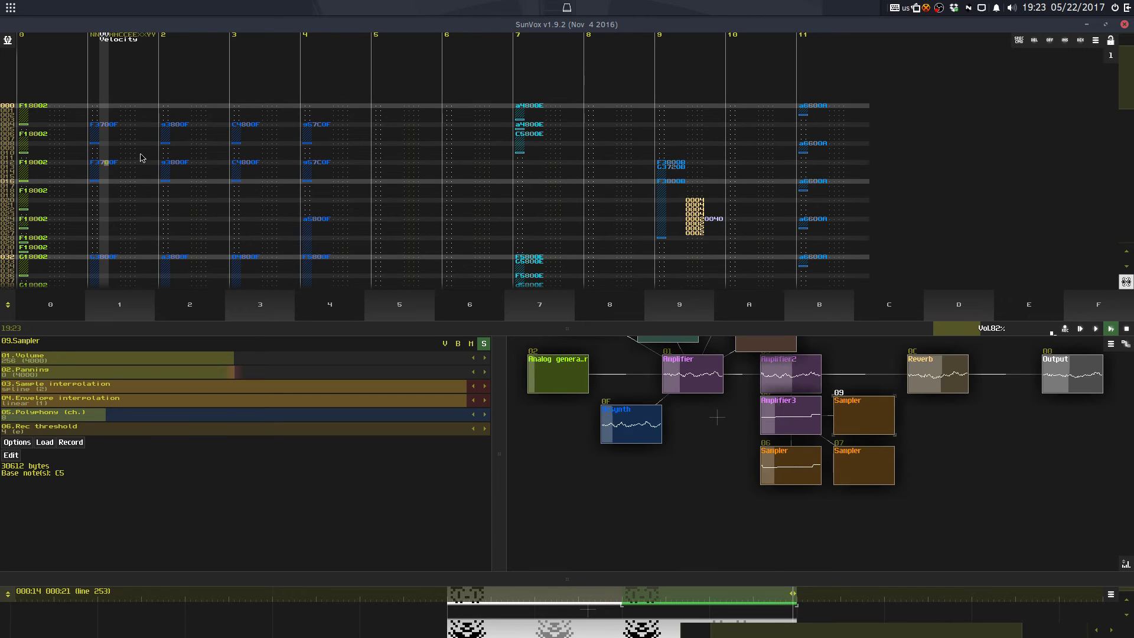
key("ctrl+z")
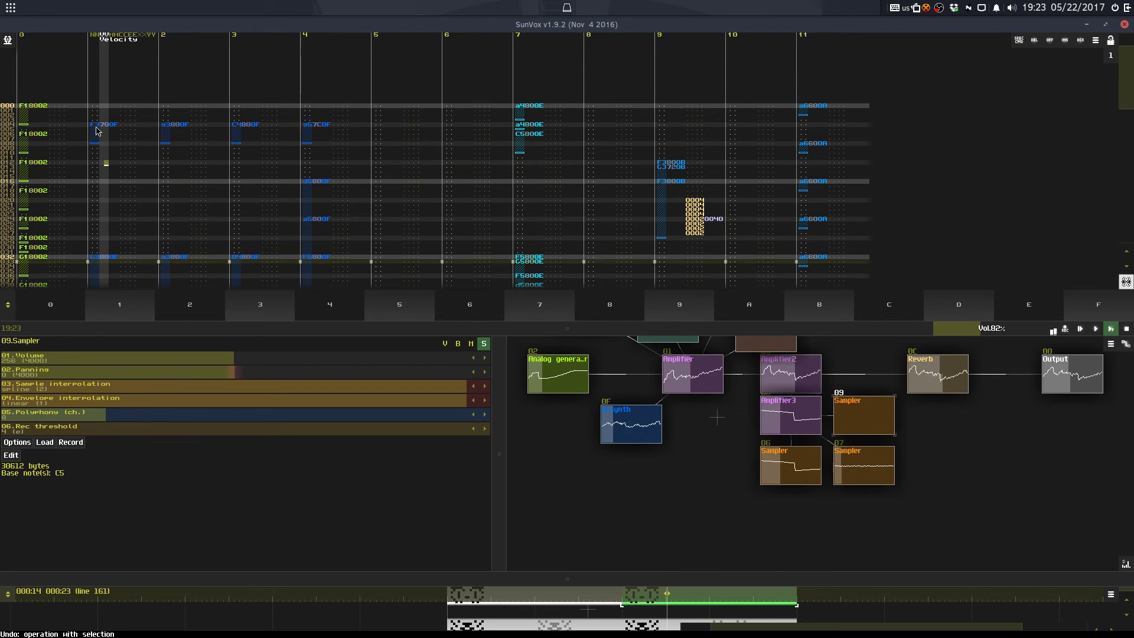
left_click_drag(97, 131, 304, 126)
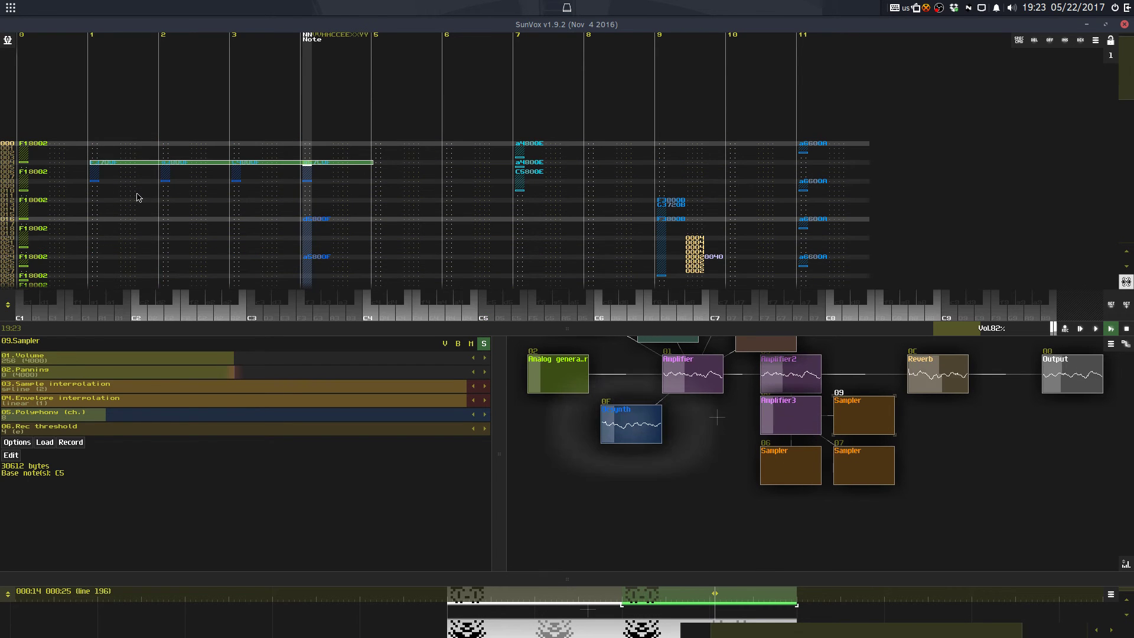
key("space")
key("space")
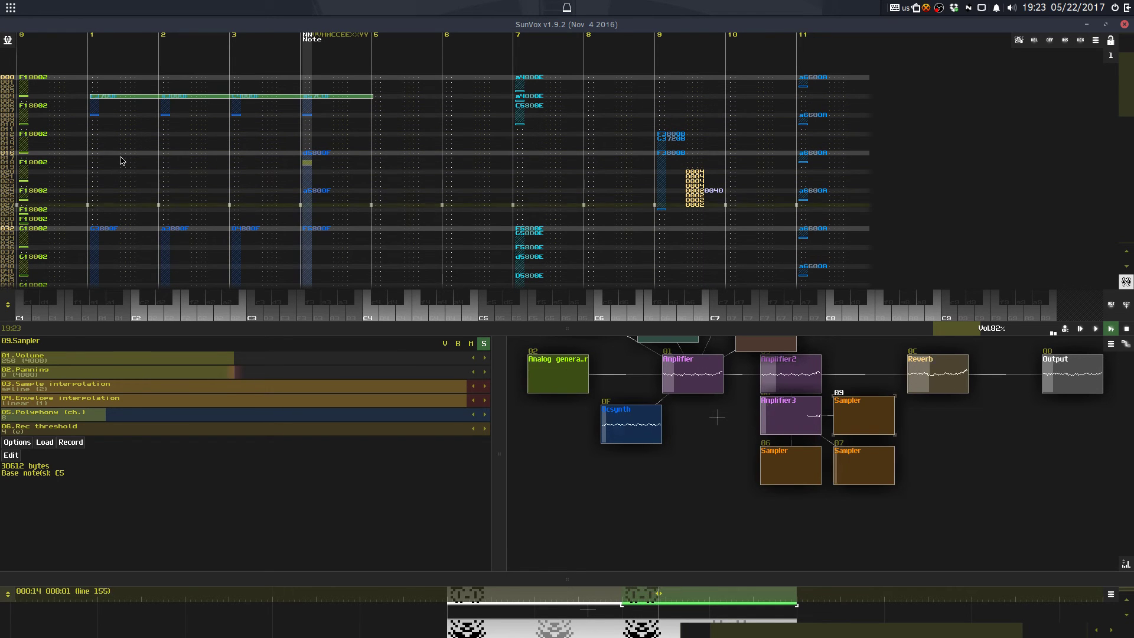
Step: Open the second section's drum pattern from the timeline, move its first module 06 note to line 4 and delete the one at line 6
key("space")
left_click_drag(665, 567, 655, 450)
left_click(650, 577)
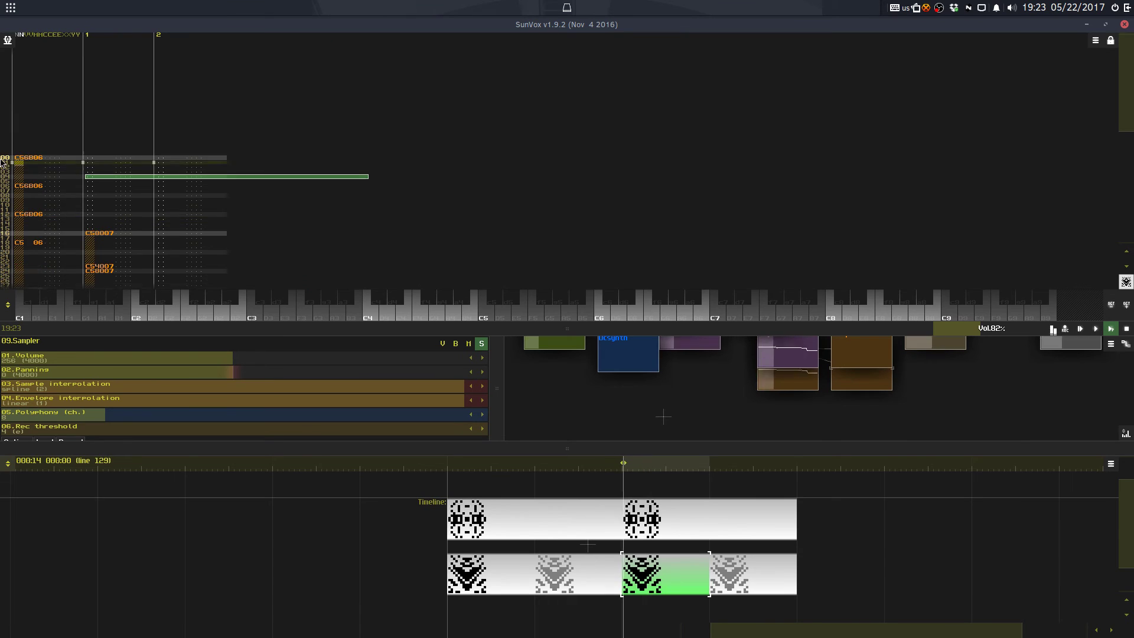
left_click(31, 201)
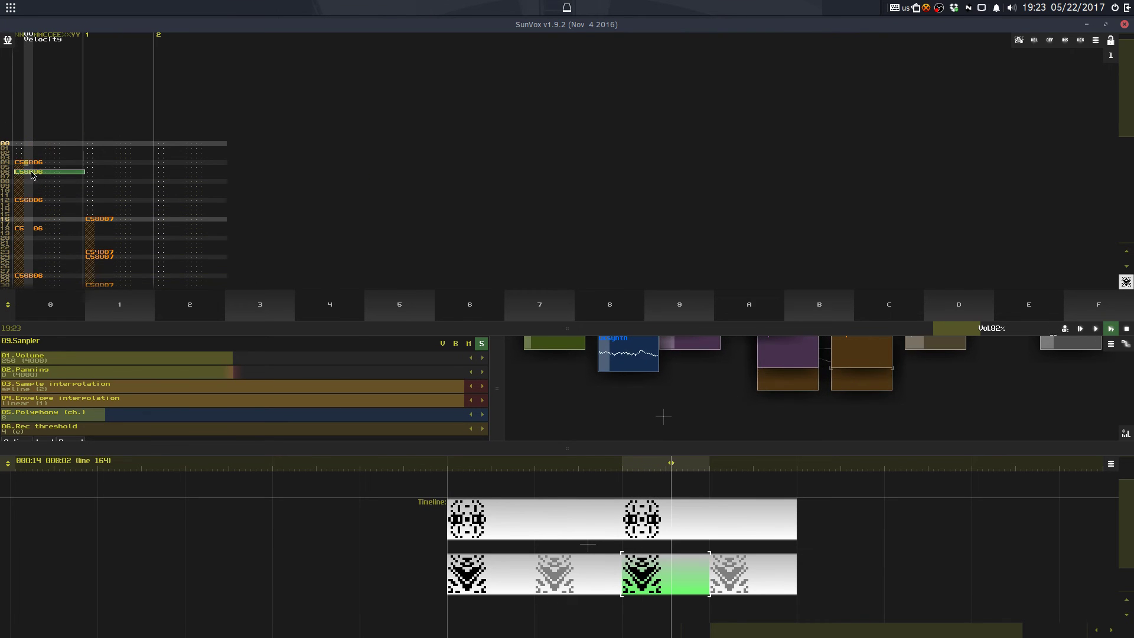
left_click(36, 172)
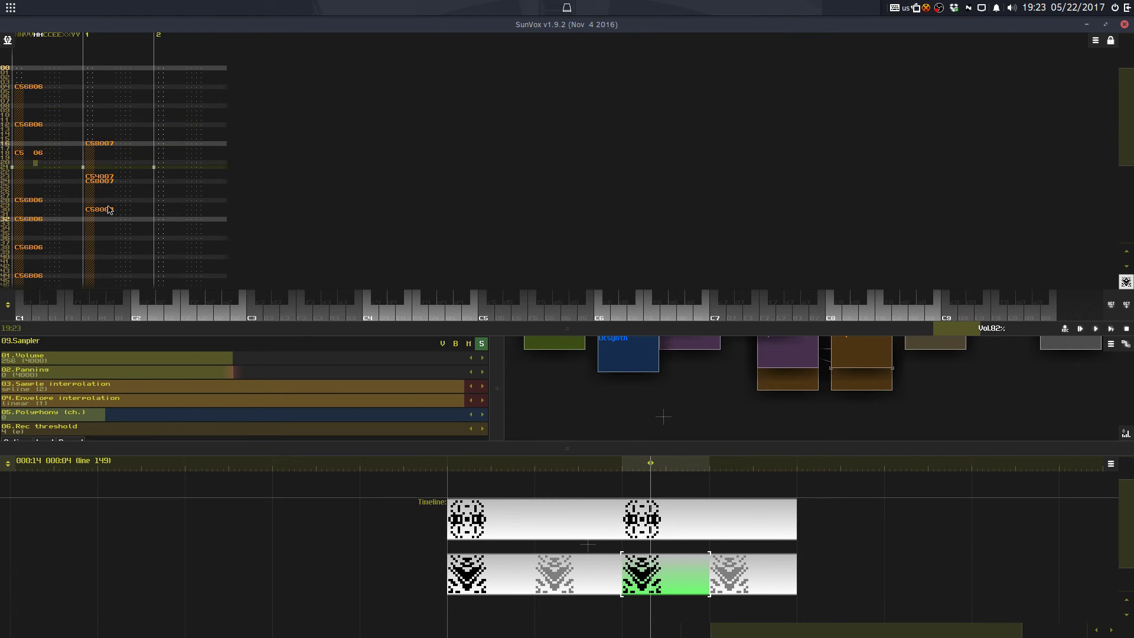
Step: Delete the module 07 notes at lines 23 and 24 in track 1 of the drum pattern
left_click(29, 169)
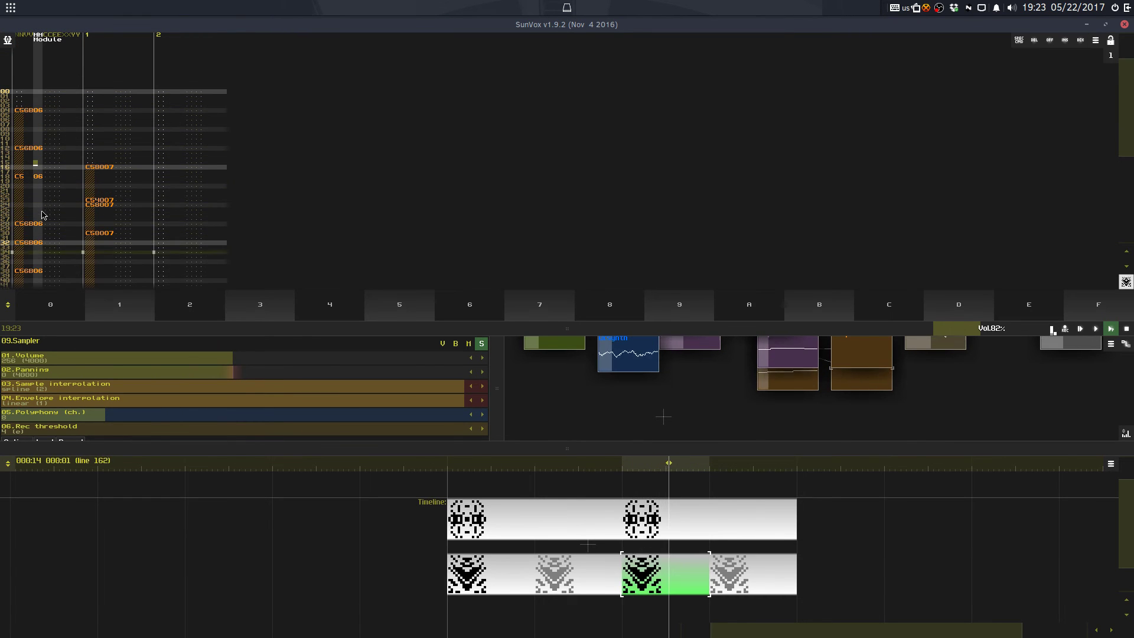
left_click(93, 173)
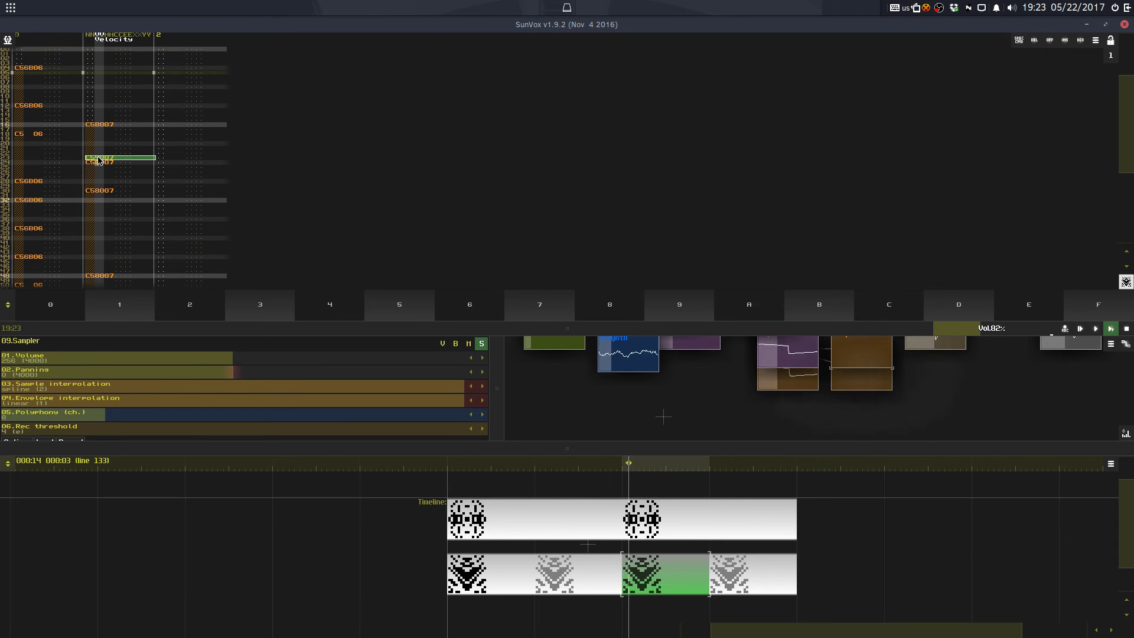
left_click_drag(98, 158, 99, 179)
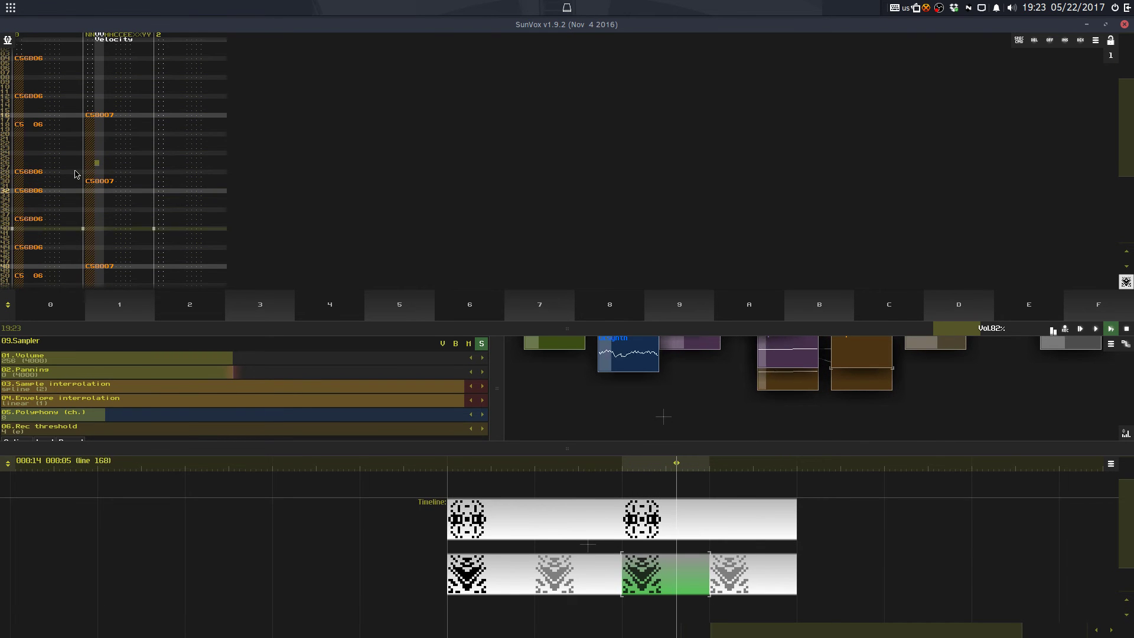
Step: Play the second section and delete the module 06 note at line 18 in track 0 of the drum pattern
key("space")
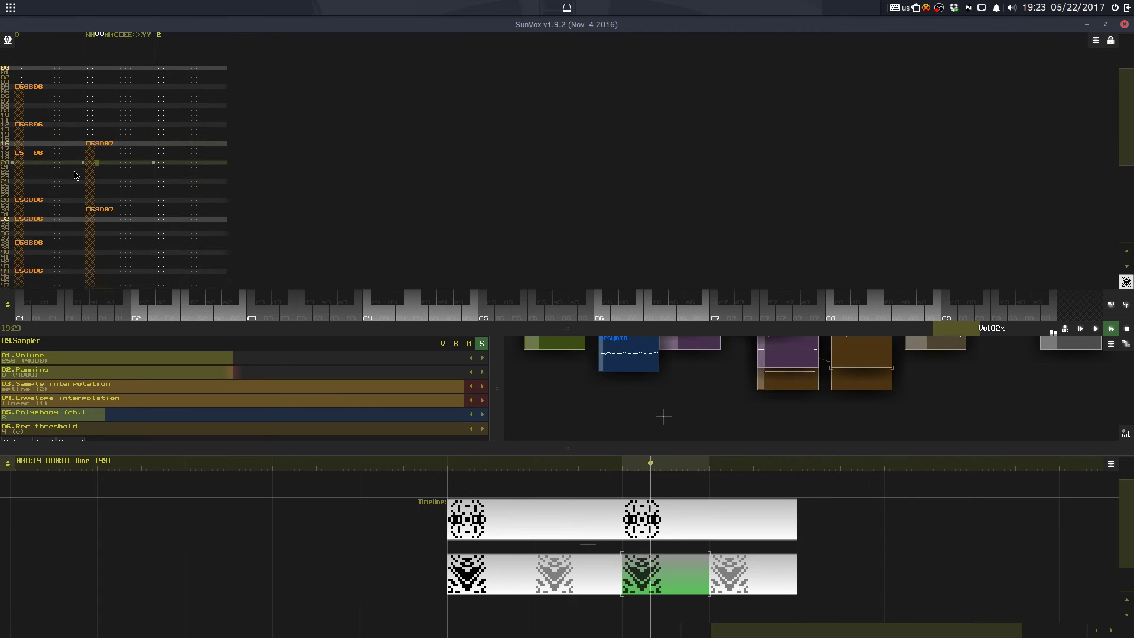
key("space")
left_click(32, 124)
key("Delete")
left_click(64, 232)
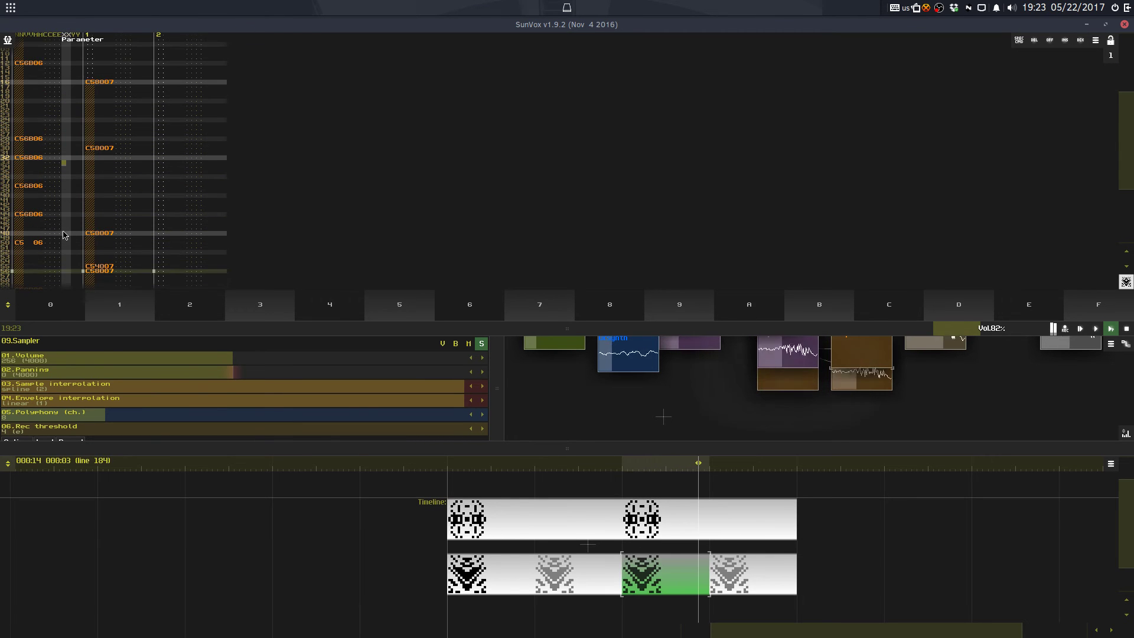
left_click(54, 242)
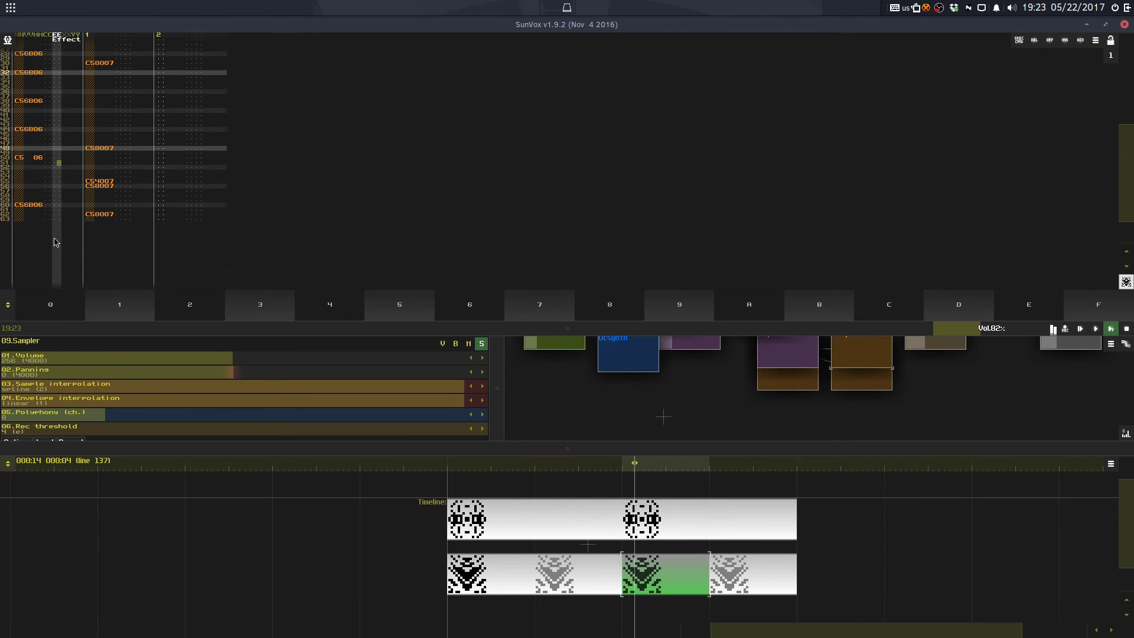
Step: Copy the C5 module 07 note from line 16 to line 24 in track 1 of the drum pattern
left_click(81, 129)
left_click(93, 67)
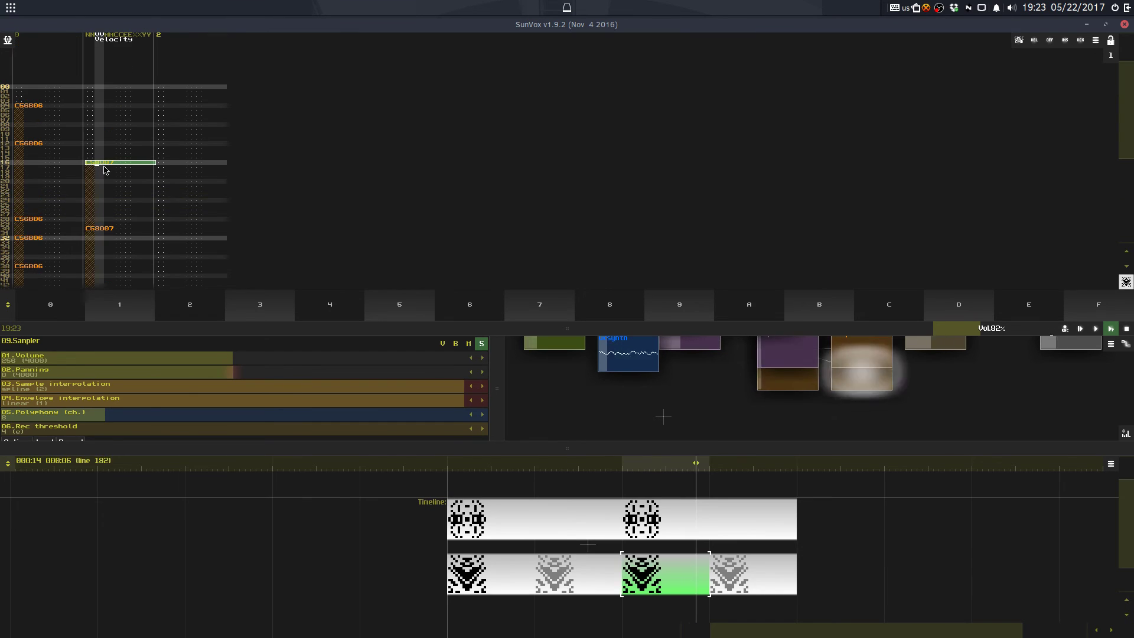
left_click(100, 202)
type("C58007")
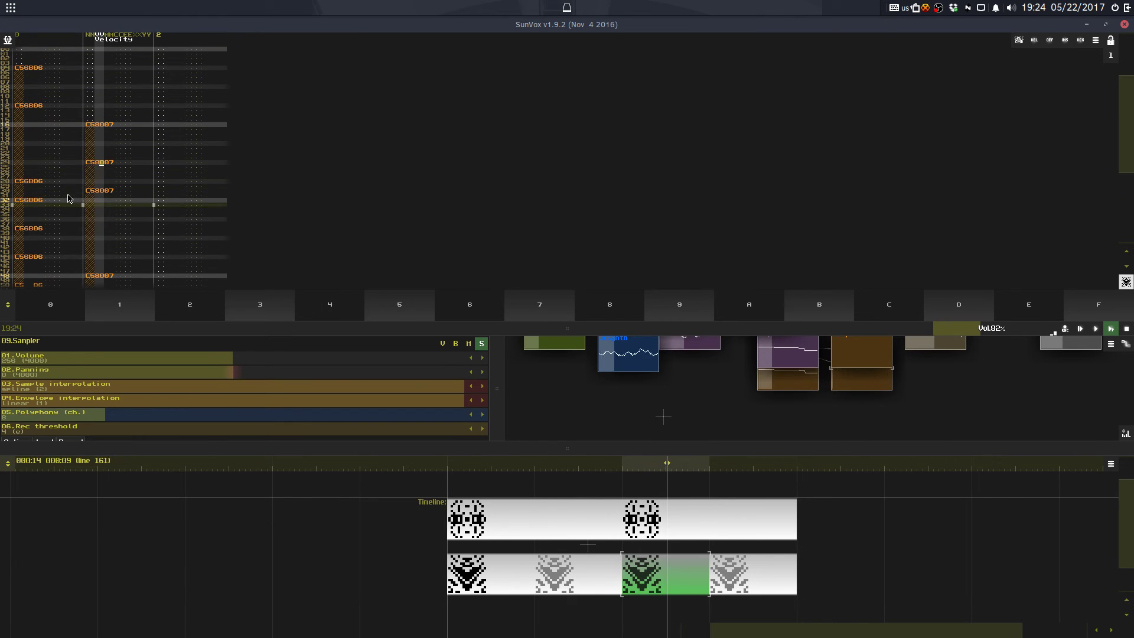
Step: Delete the module 06 notes at lines 28, 12 and 38 in track 0 of the drum pattern
left_click(50, 184)
left_click(56, 171)
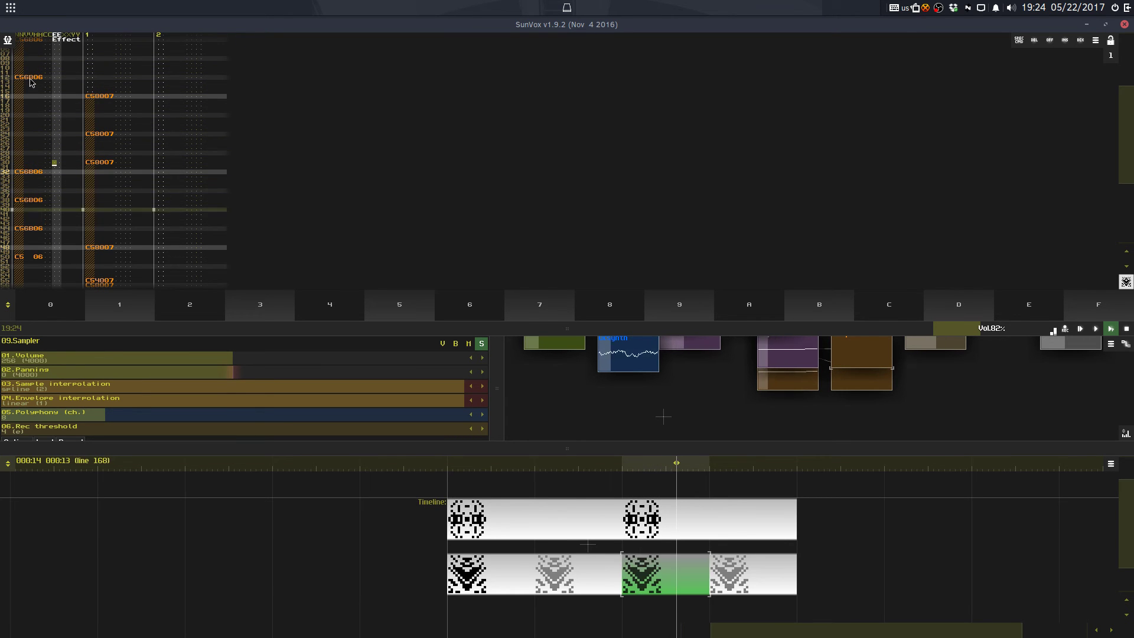
left_click(41, 106)
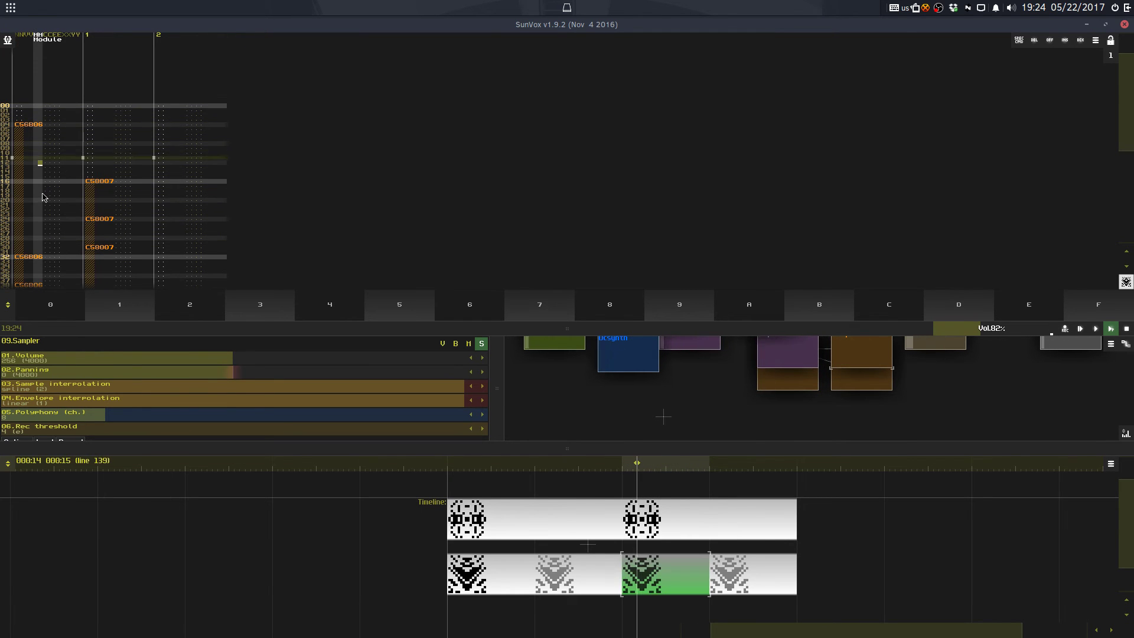
left_click(94, 238)
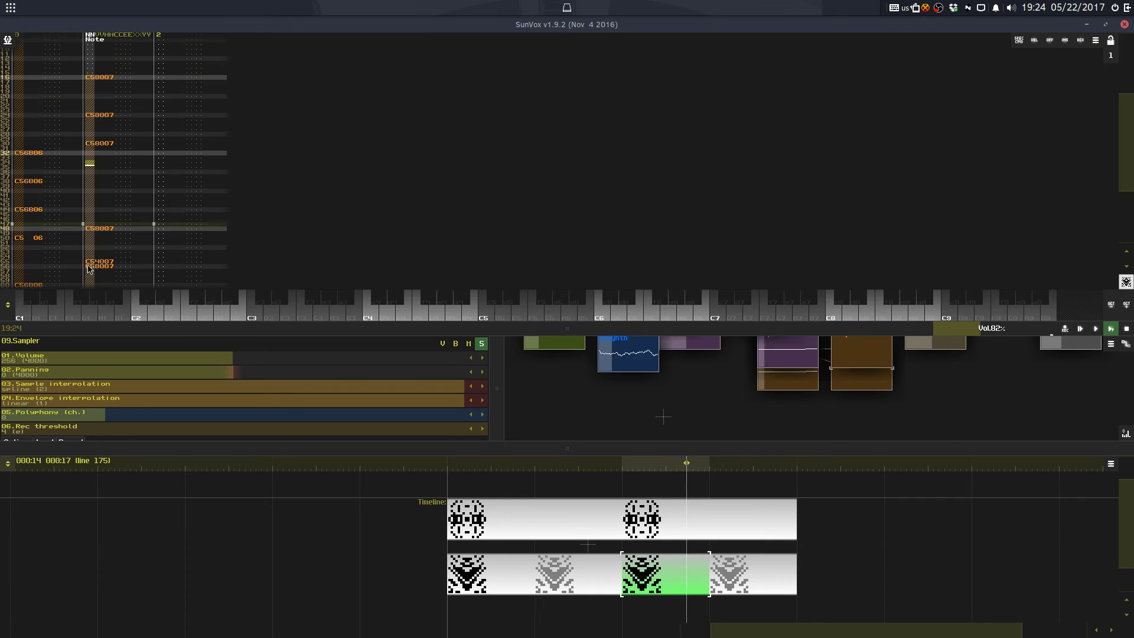
left_click(77, 247)
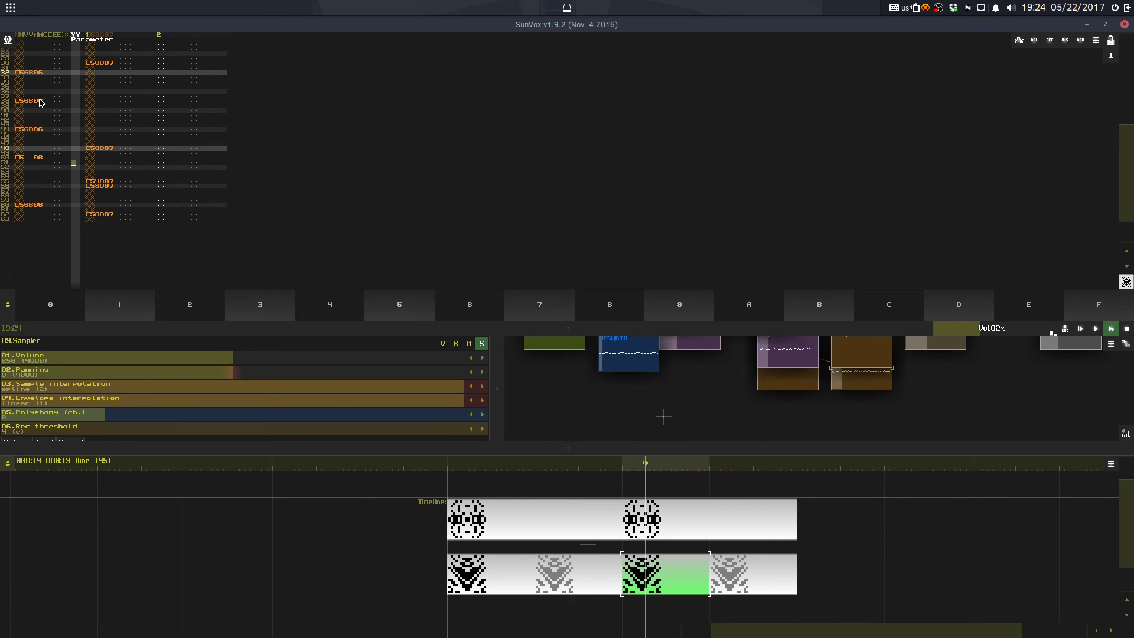
left_click(38, 121)
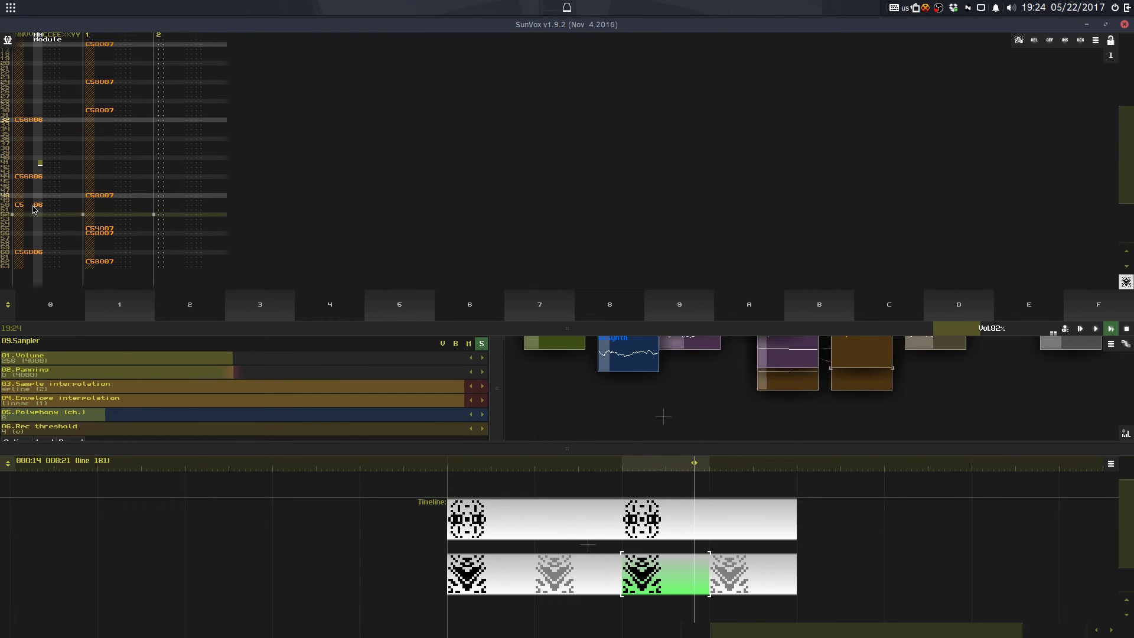
Step: Delete the module 07 notes at lines 55, 56 and 24 in track 1 of the drum pattern
left_click(98, 236)
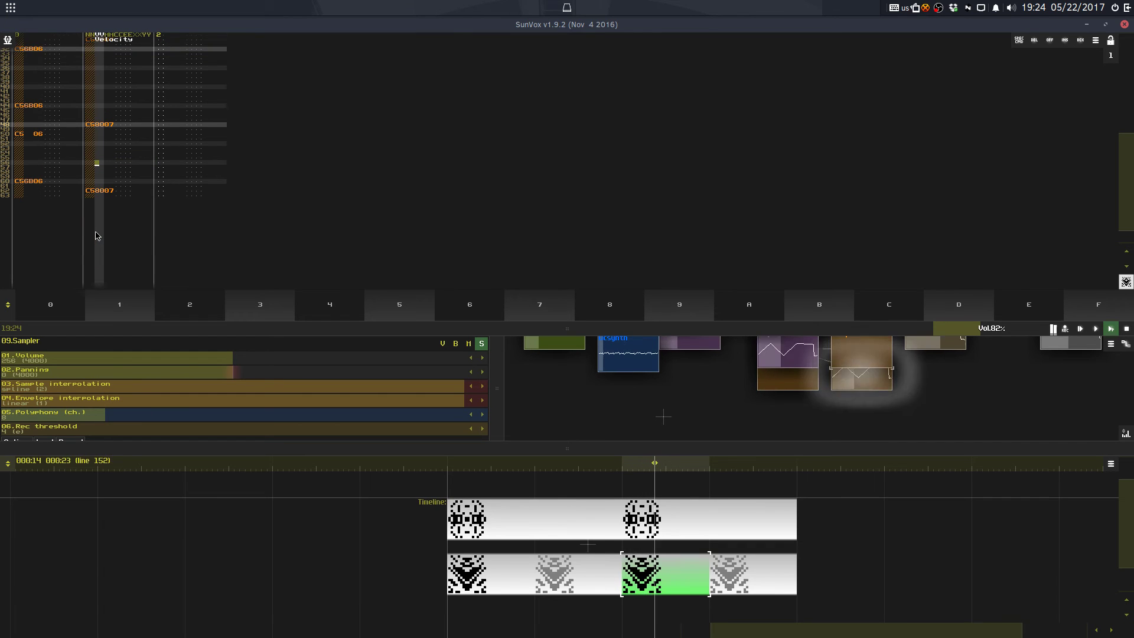
left_click(93, 161)
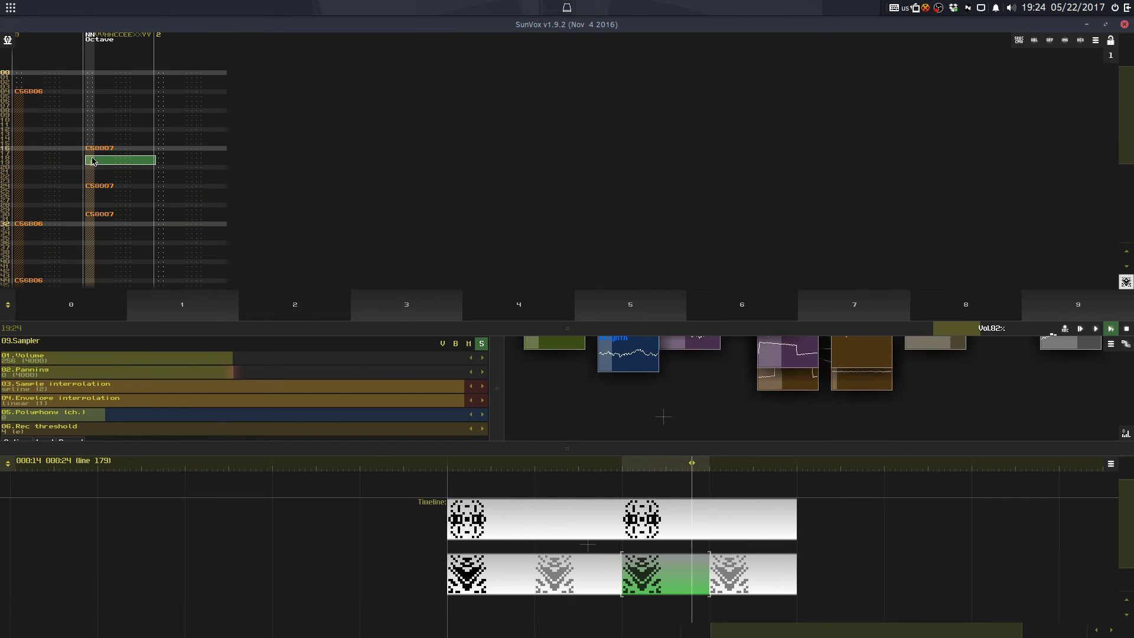
left_click(96, 196)
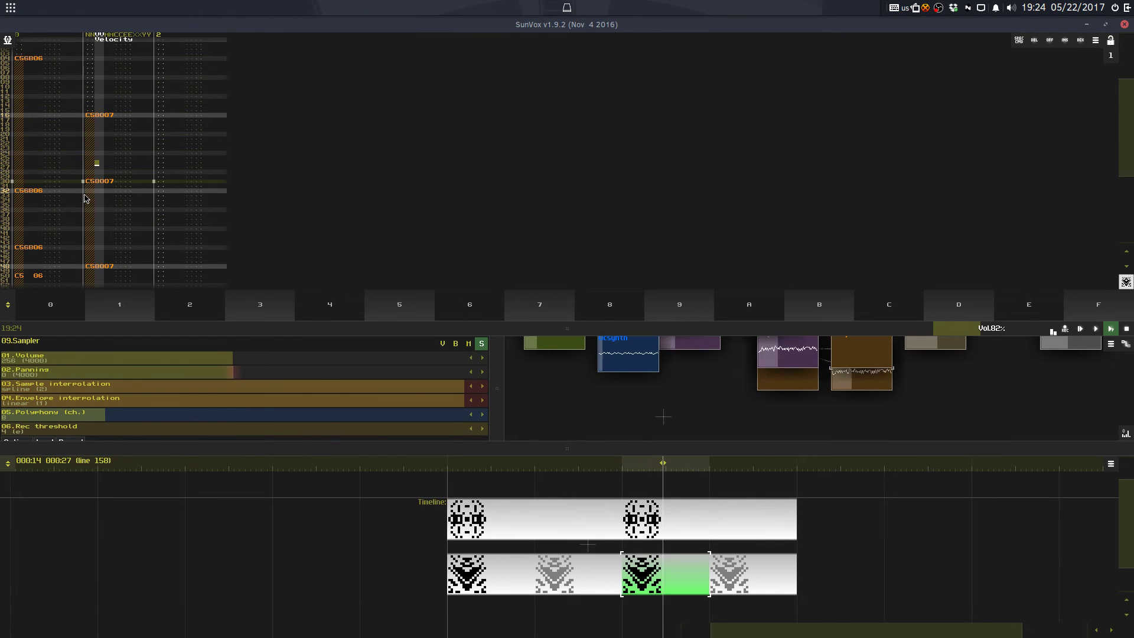
left_click(93, 241)
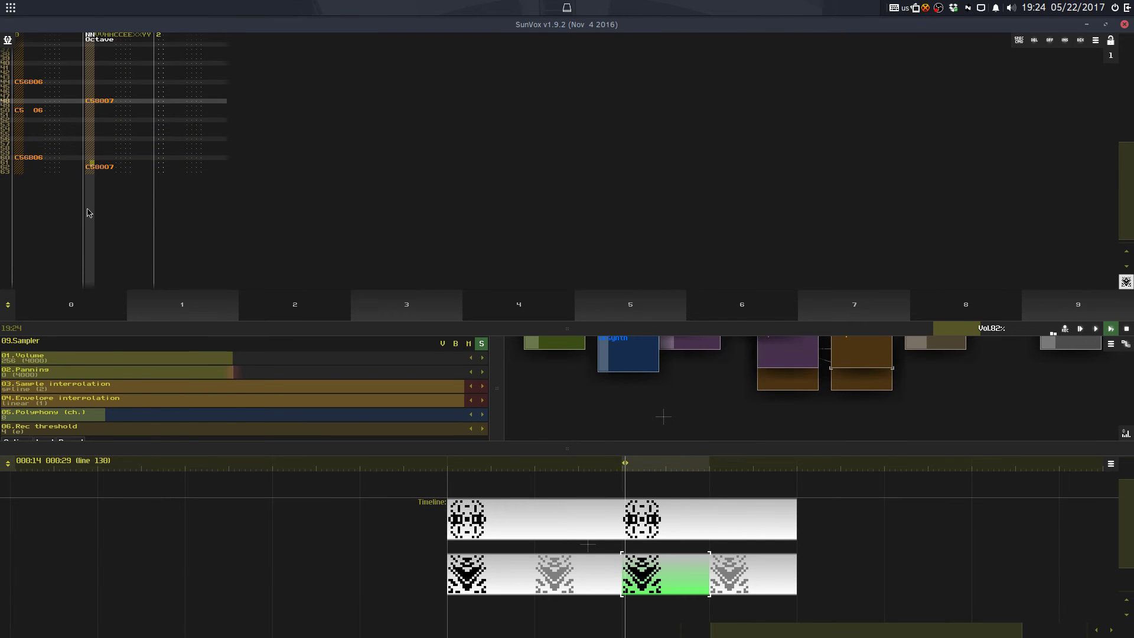
Step: Open the second section's main pattern and copy the line 4 chord notes in tracks 1 to 3 to line 16
left_click(631, 508)
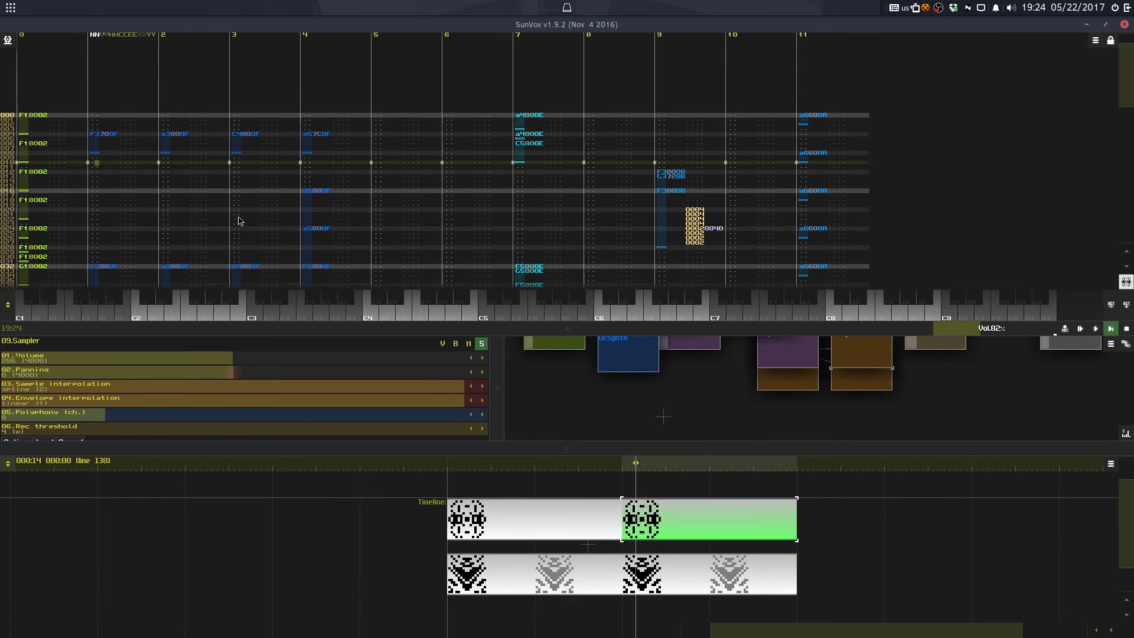
left_click_drag(307, 116, 114, 116)
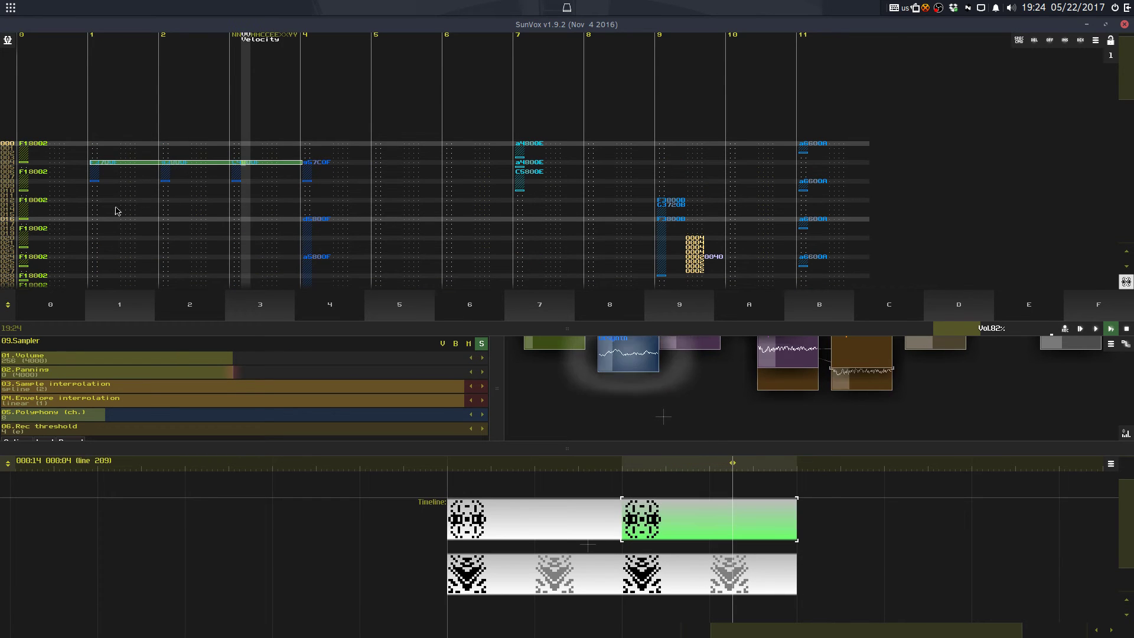
left_click(114, 219)
left_click(121, 217)
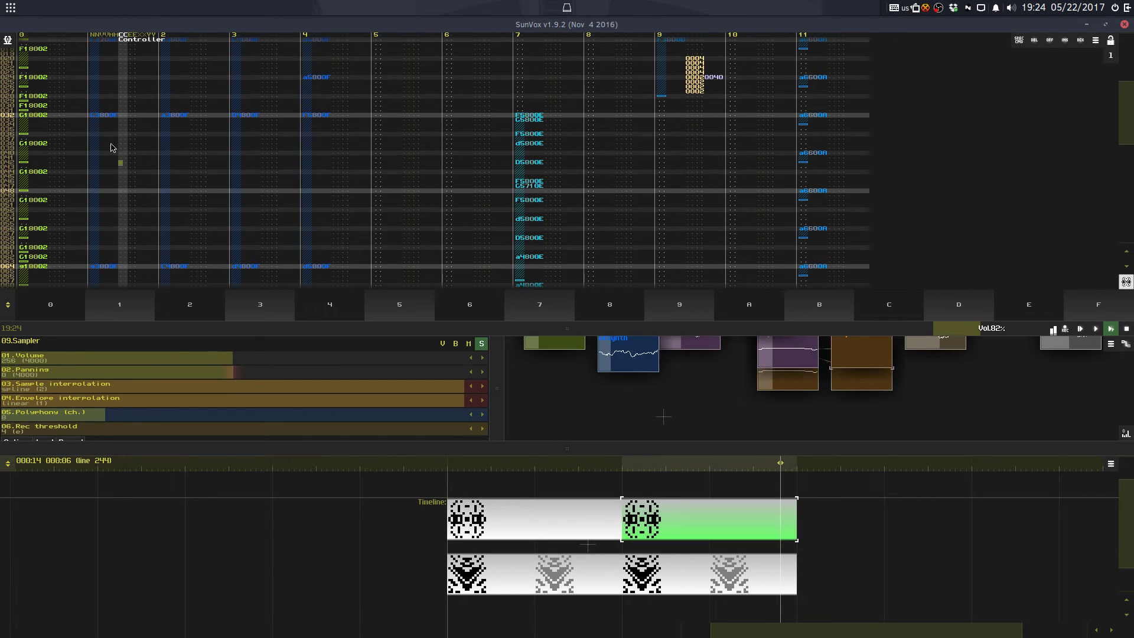
Step: Copy the Ocsynth chord at line 32 in tracks 1 to 4 to line 44
left_click_drag(106, 116, 323, 115)
key("Delete")
key("ctrl+v")
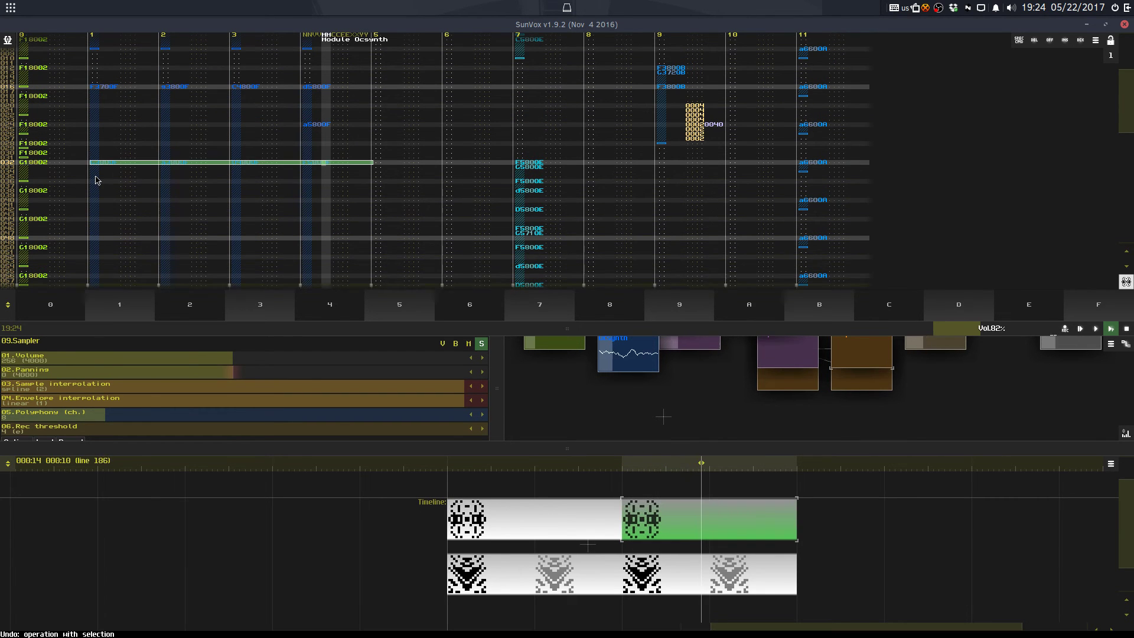
left_click(101, 223)
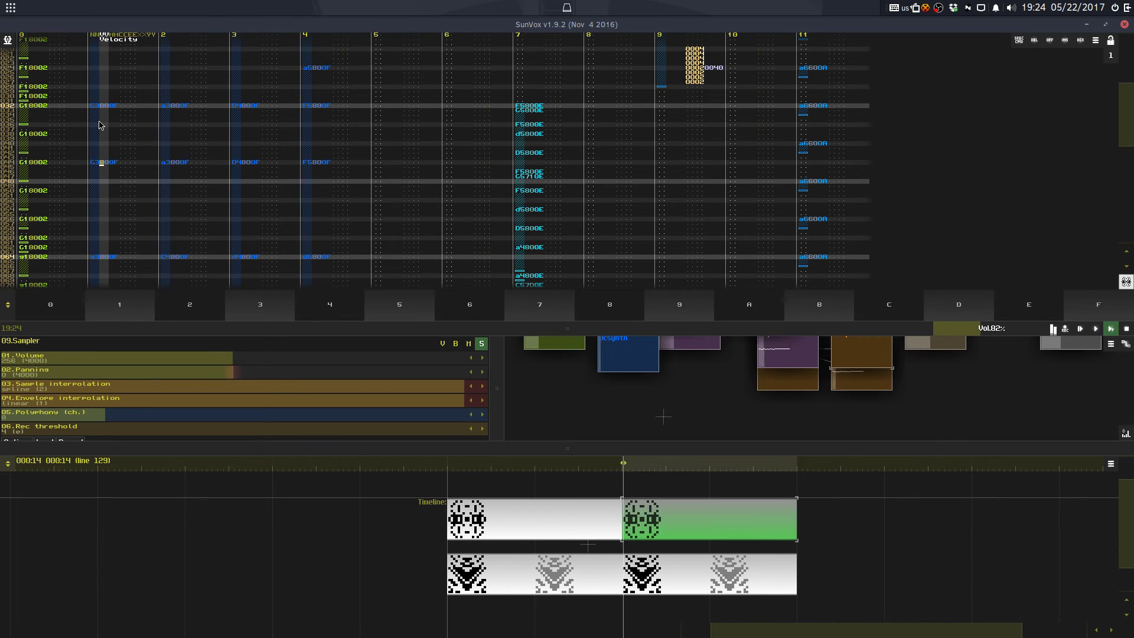
Step: Enter note-offs at line 35 in tracks 1 to 4 to end the line 32 chord
key("Tab")
key("Tab")
key("Tab")
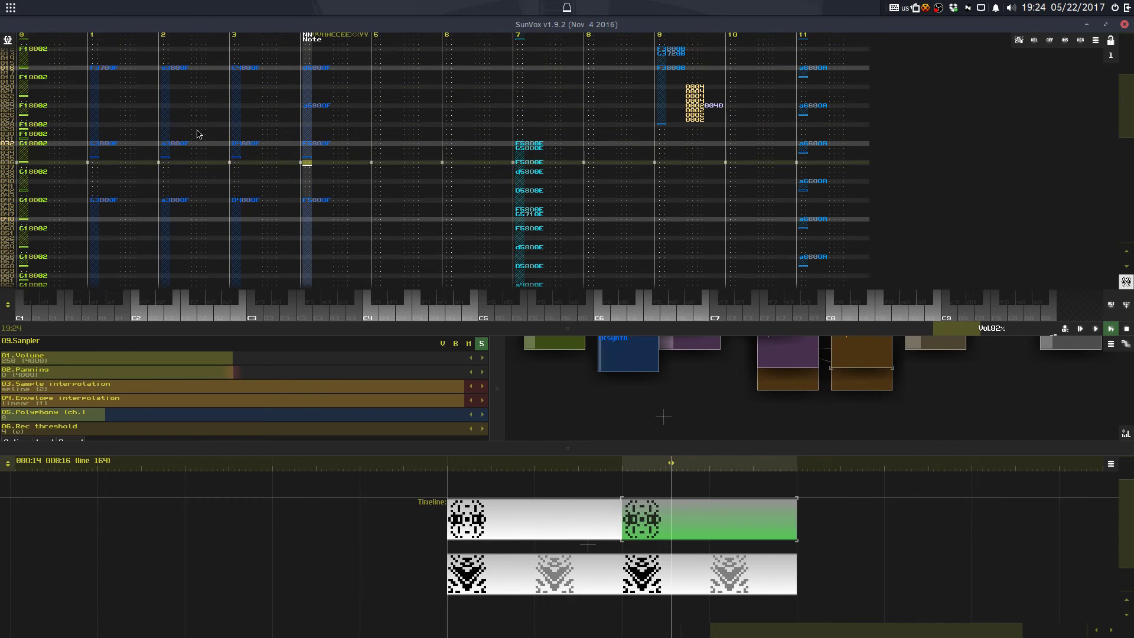
Step: Copy the line 32 chord with its note-offs to lines 44, 48 and 52 in tracks 1 to 4, and play the section
mouse_move(319, 143)
left_mouse_down()
mouse_move(89, 157)
mouse_move(101, 159)
left_mouse_up()
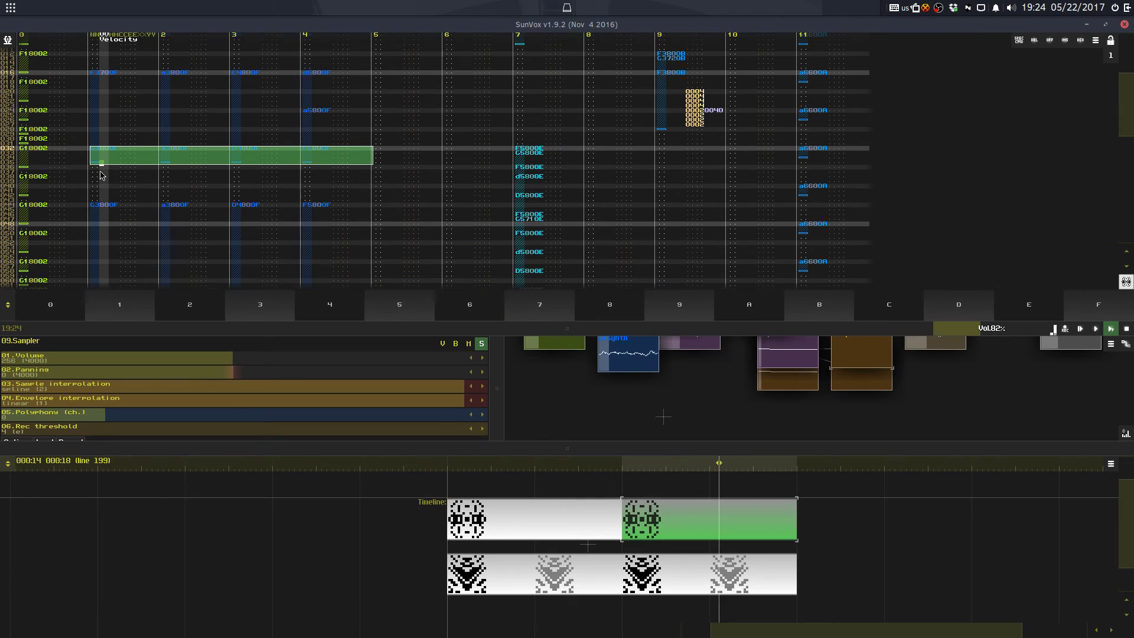
left_click(99, 214)
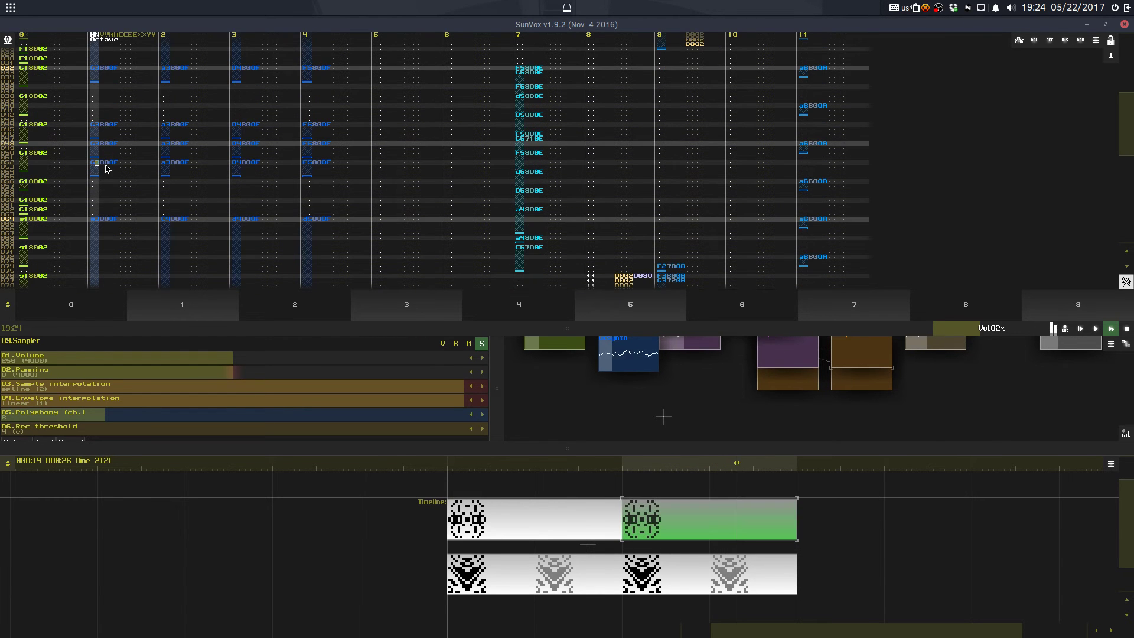
key("space")
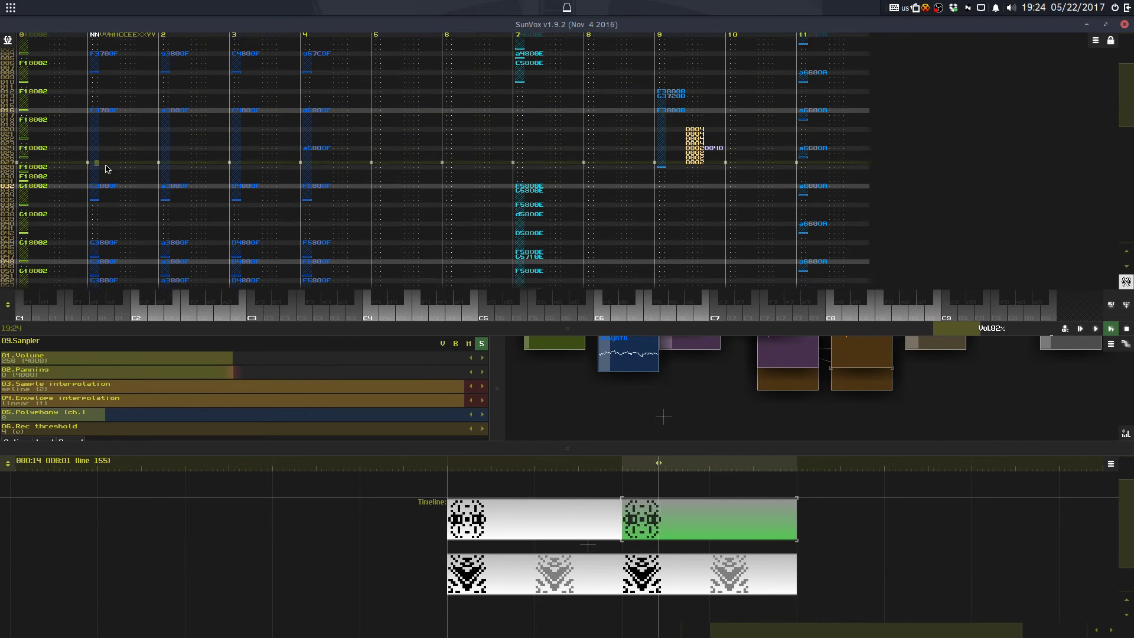
key("space")
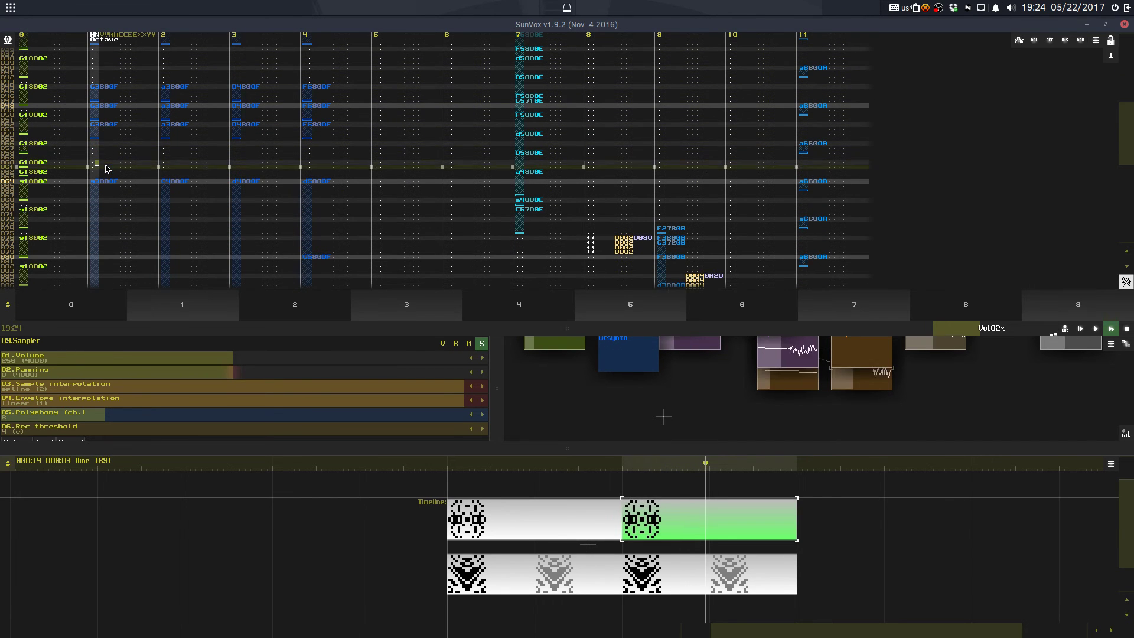
Step: Undo the chord copies at lines 48 and 52, and try the chord at line 46 before undoing that paste too
key("ctrl+z")
left_click_drag(94, 163, 99, 174)
key("ctrl+v")
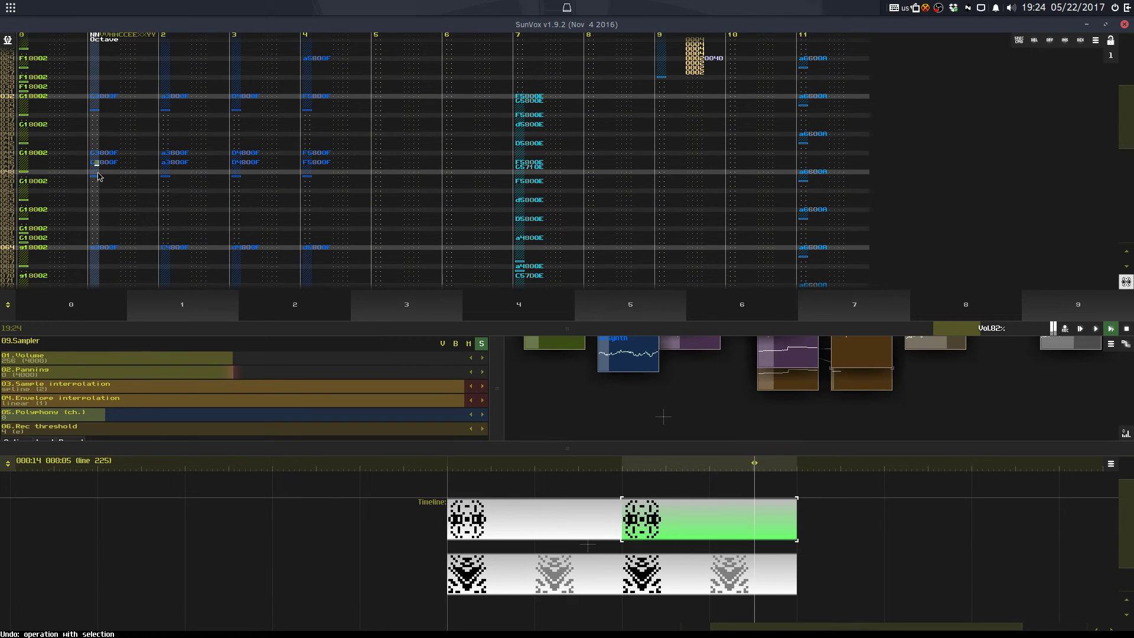
key("ctrl+z")
key("ctrl+z")
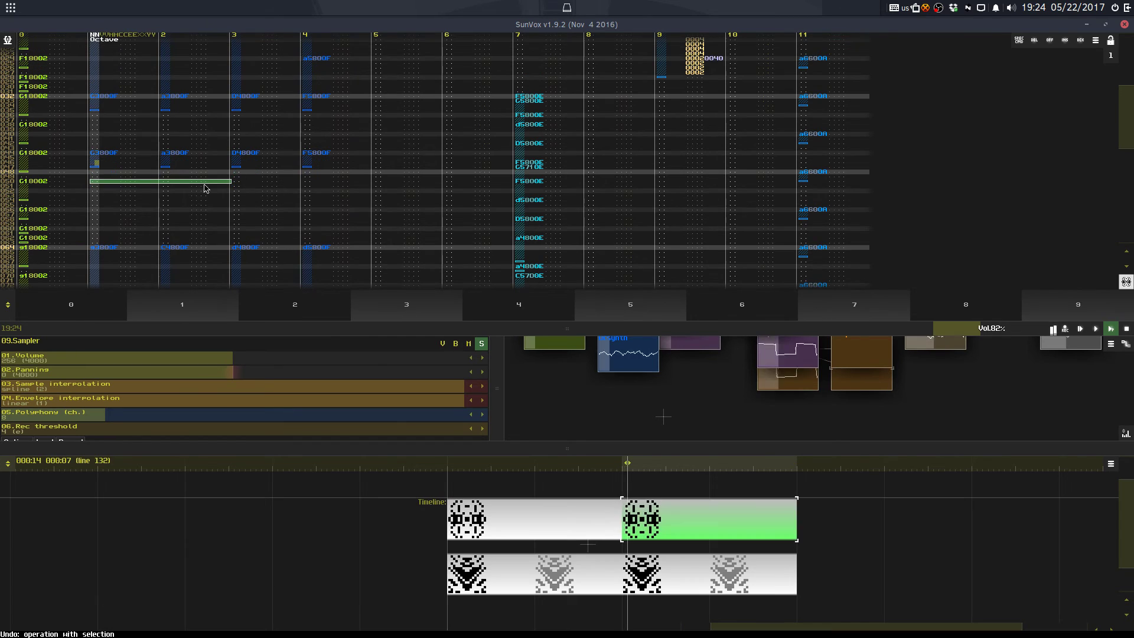
Step: Paste the chord with its note-offs at lines 48 and 50 in tracks 1 to 4
left_click(105, 170)
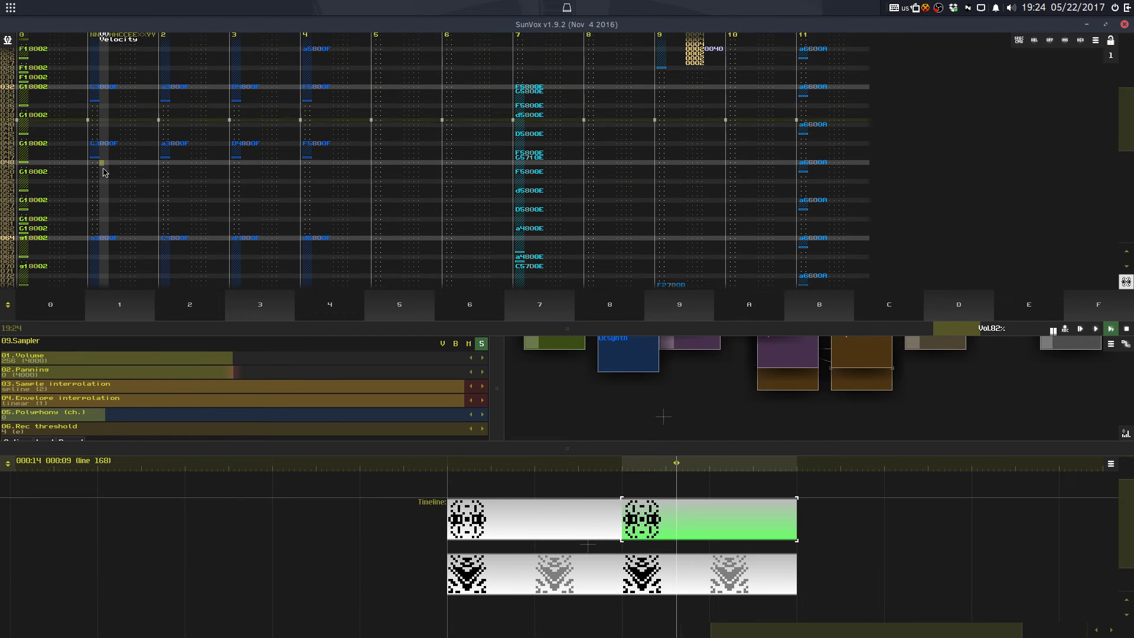
key("ctrl+z")
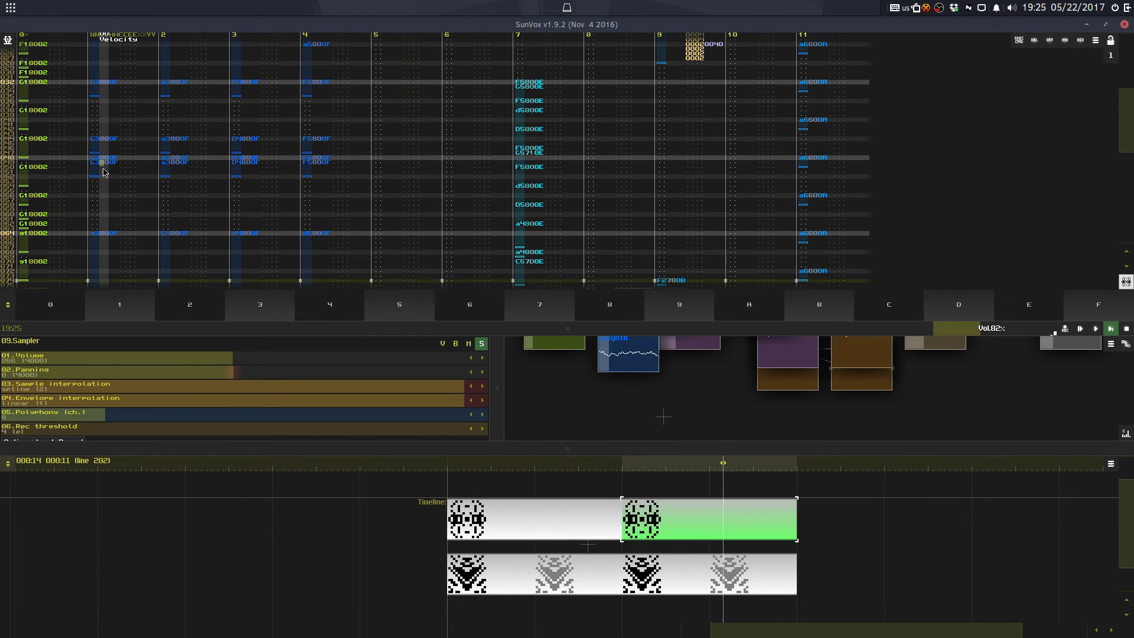
key("ctrl+z")
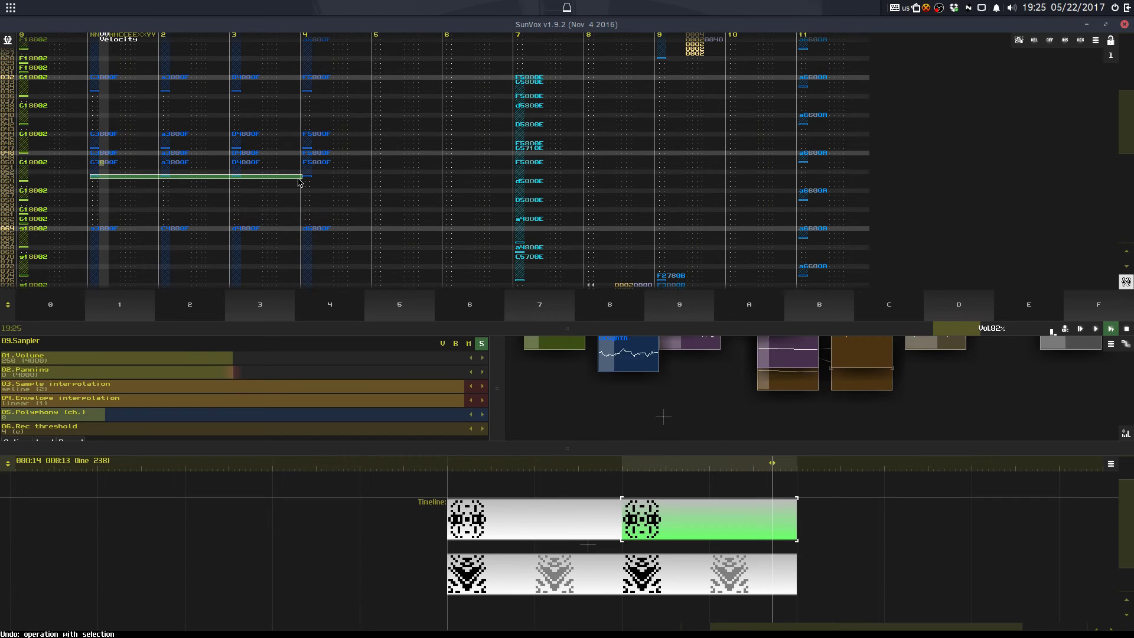
Step: Copy the note-offs at line 53 in tracks 1 to 4 to line 49 to end the line 48 chord
left_click_drag(300, 182, 307, 177)
left_click(106, 120)
key("ctrl+z")
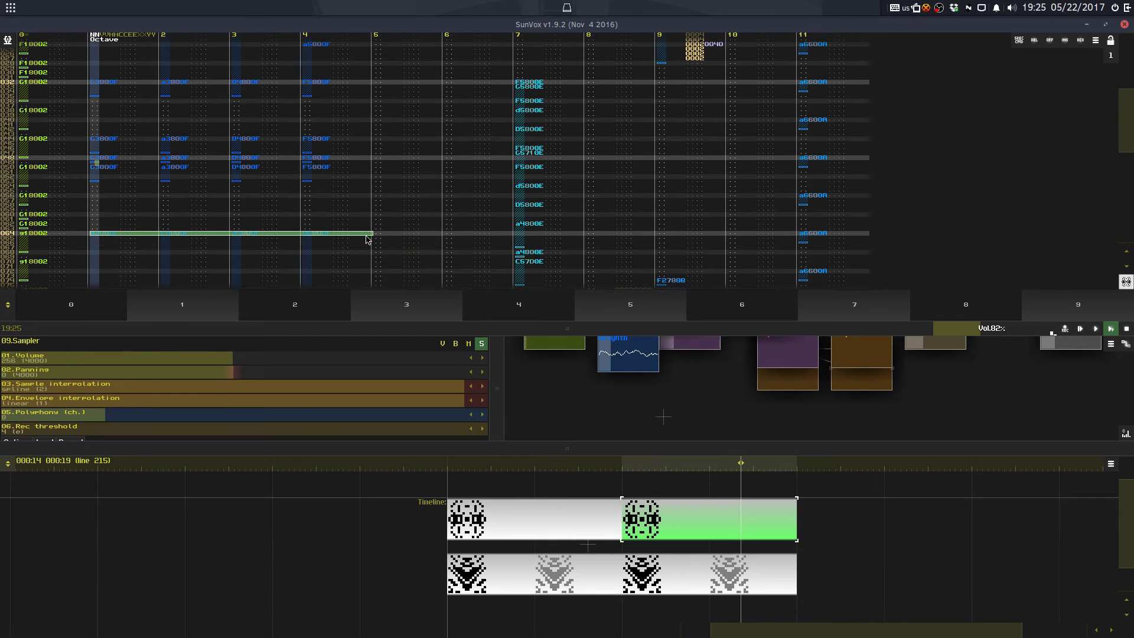
Step: Move the line 64 chord in tracks 1 to 4 to line 60, and change track 0's bass notes at lines 60 and 62 to a1
left_click(367, 238)
left_click(113, 147)
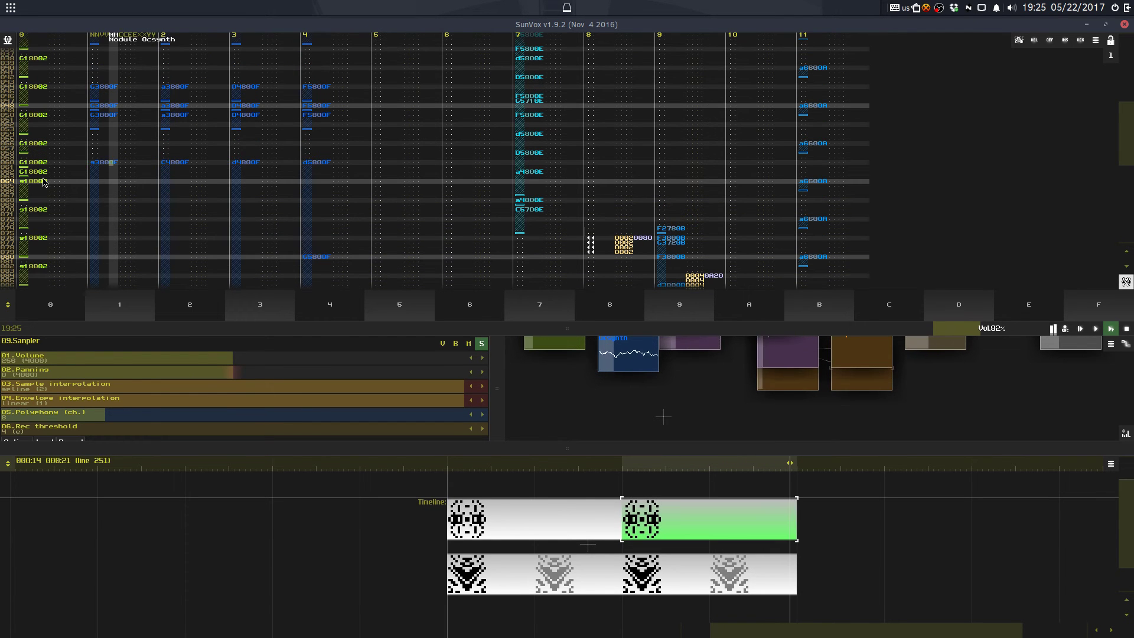
left_click(44, 182)
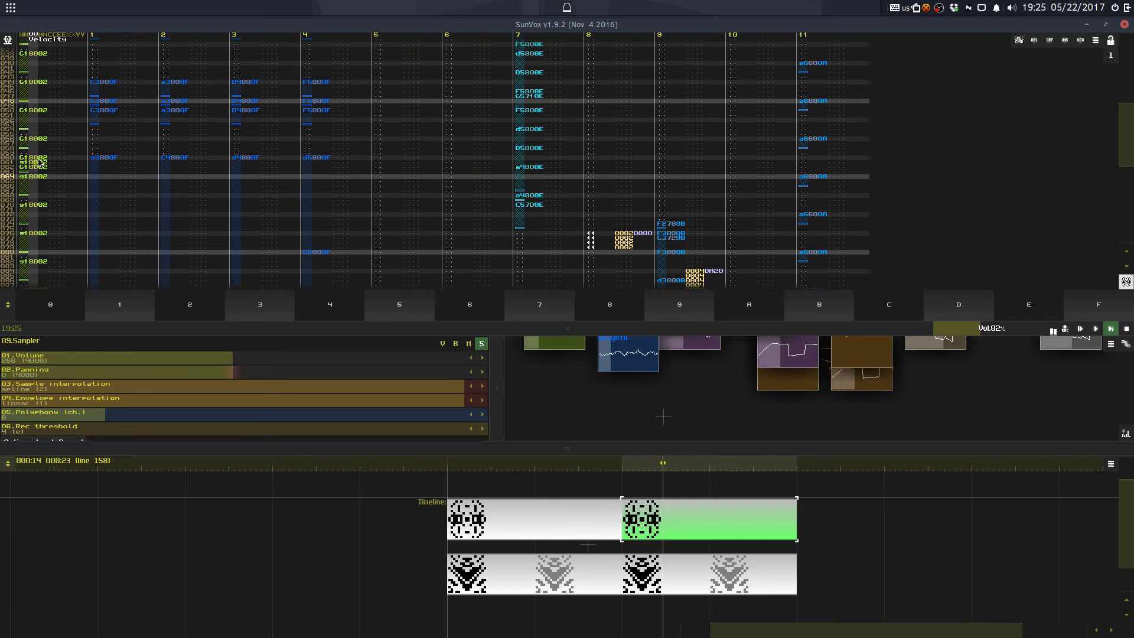
key("ctrl+z")
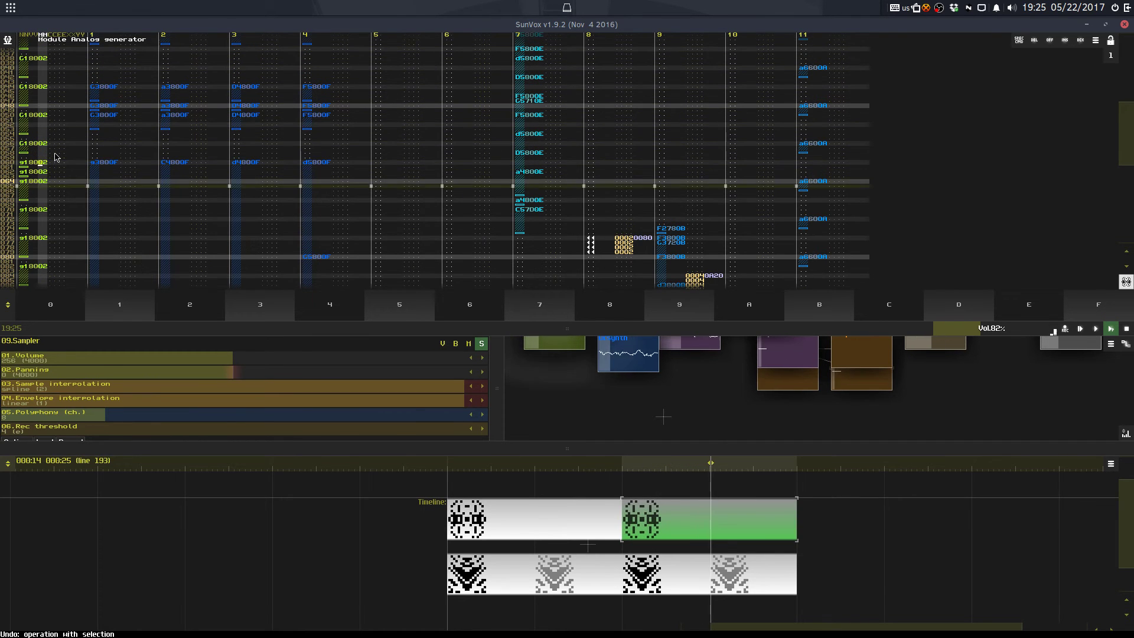
key("ctrl+y")
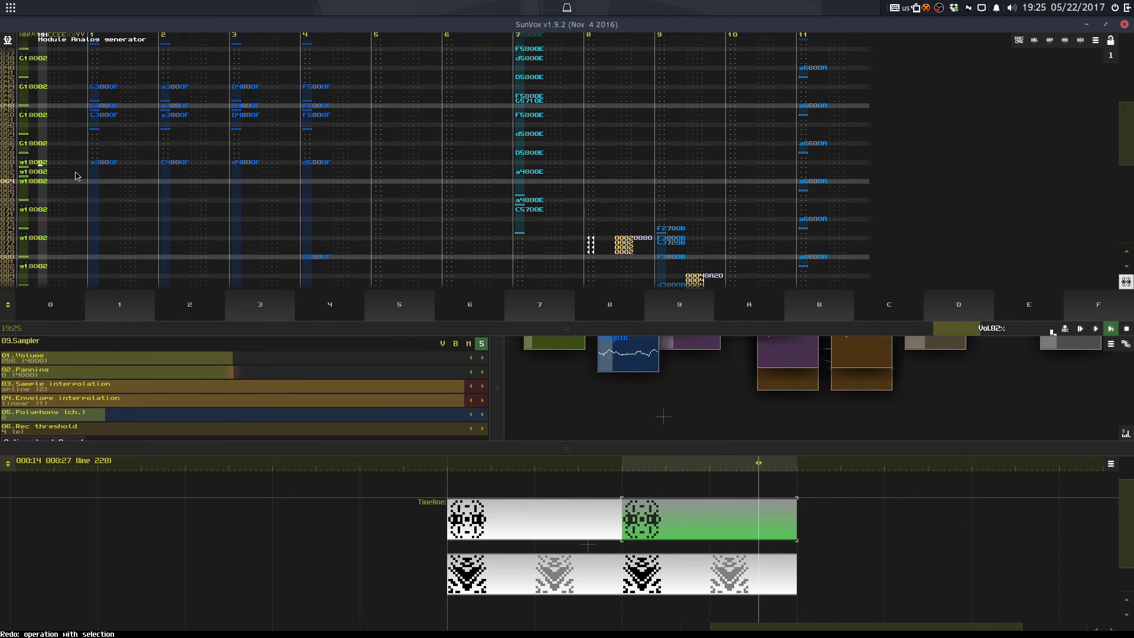
right_click(517, 345)
left_click(549, 442)
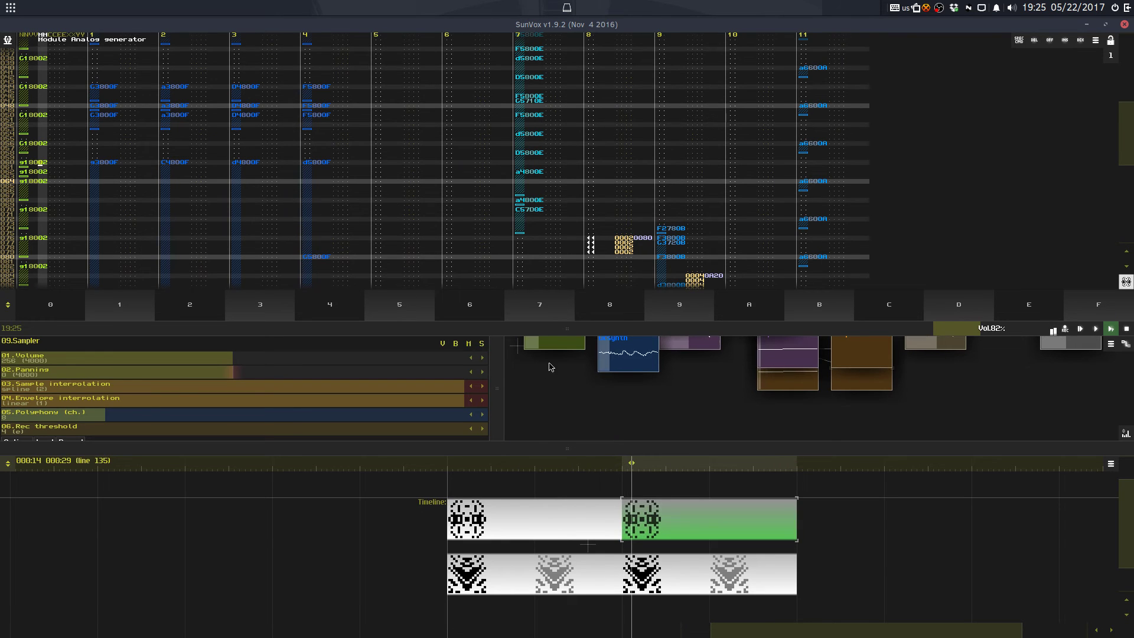
Step: Enlarge the pattern editor and transpose the full length of tracks 1, 2, 3 and 4 up by 12 semitones
left_click(554, 335)
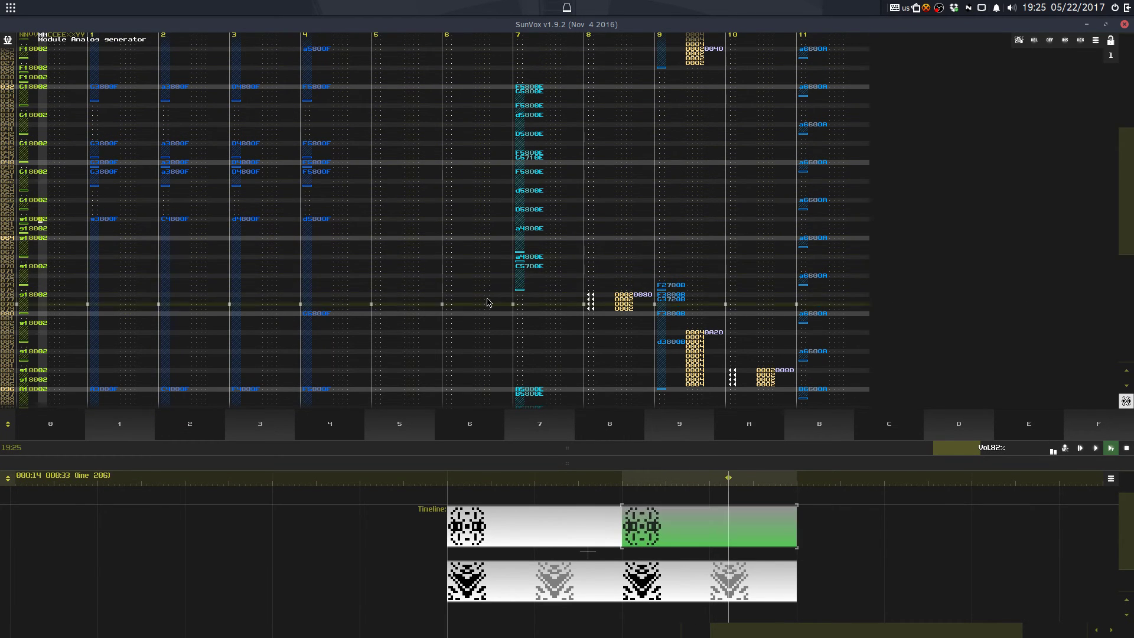
left_click(530, 220)
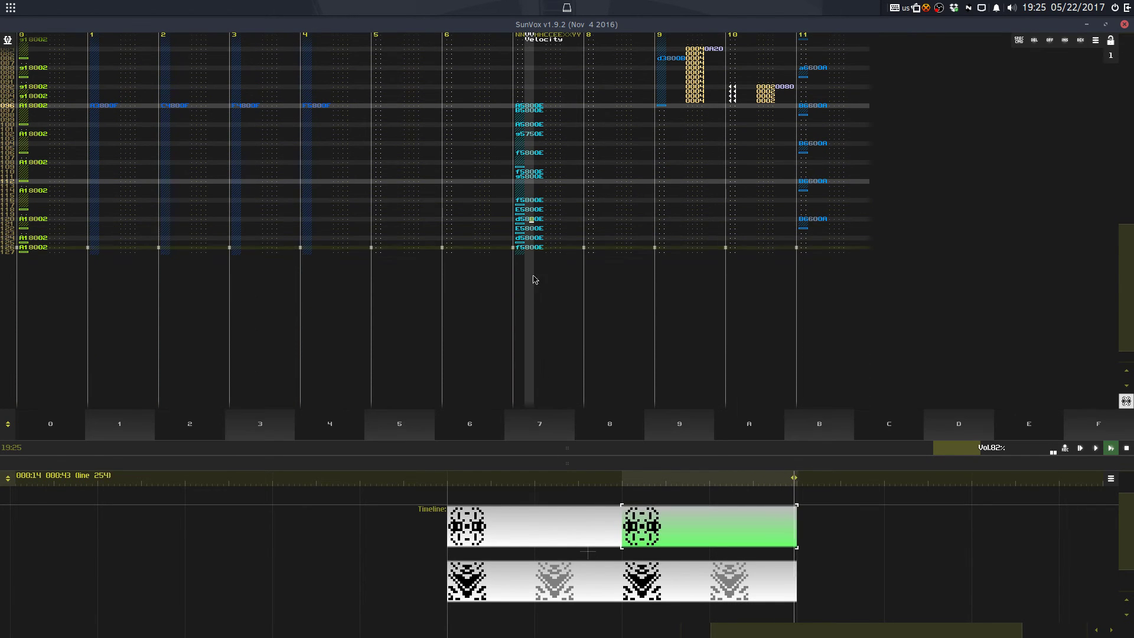
right_click(327, 151)
left_click(359, 229)
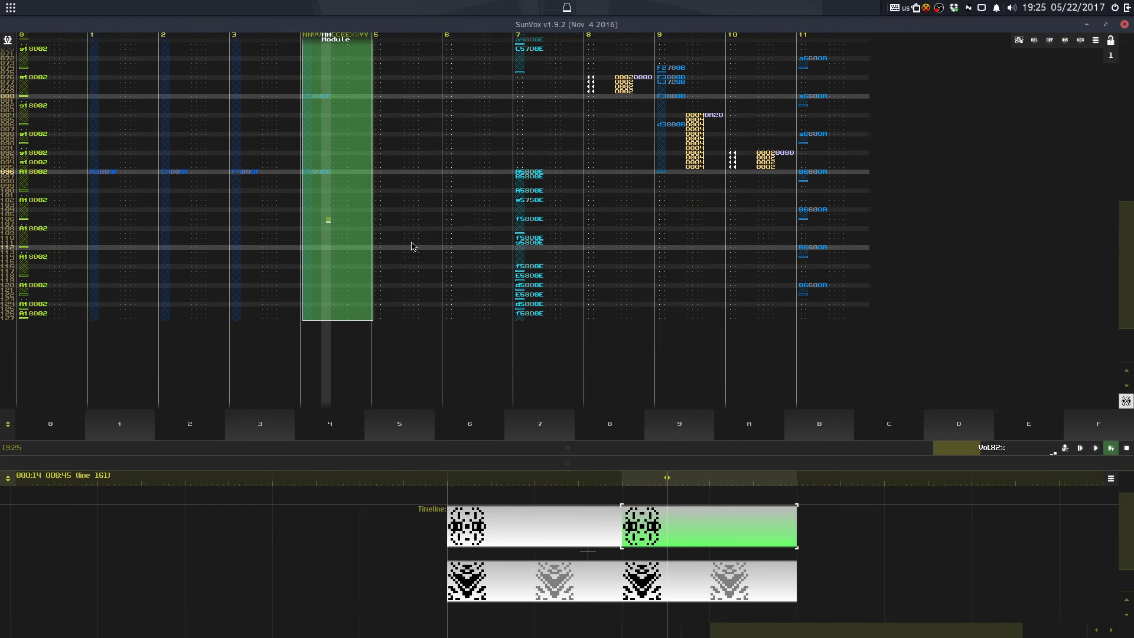
left_click(257, 202)
left_click(553, 339)
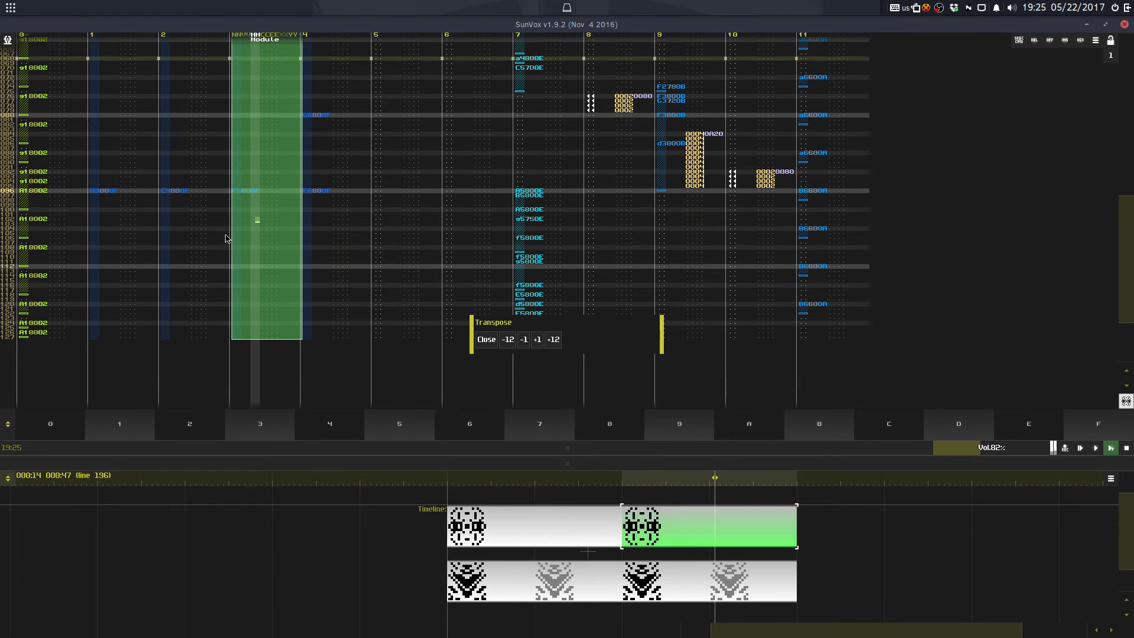
left_click(212, 217)
left_click(554, 343)
left_click(120, 185)
left_click(553, 341)
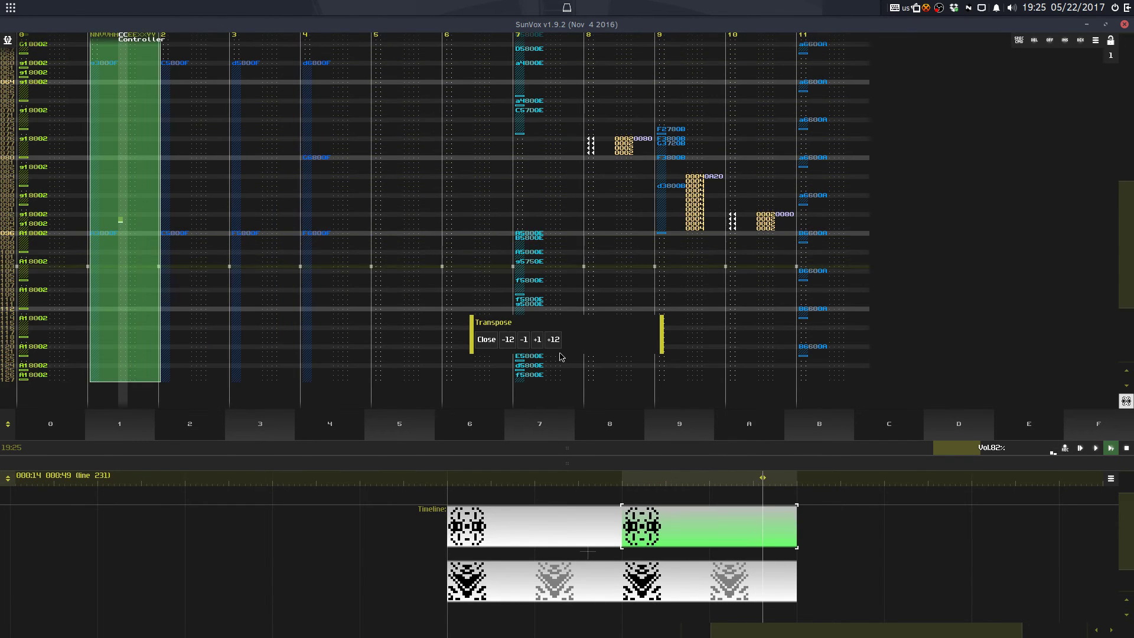
left_click(486, 340)
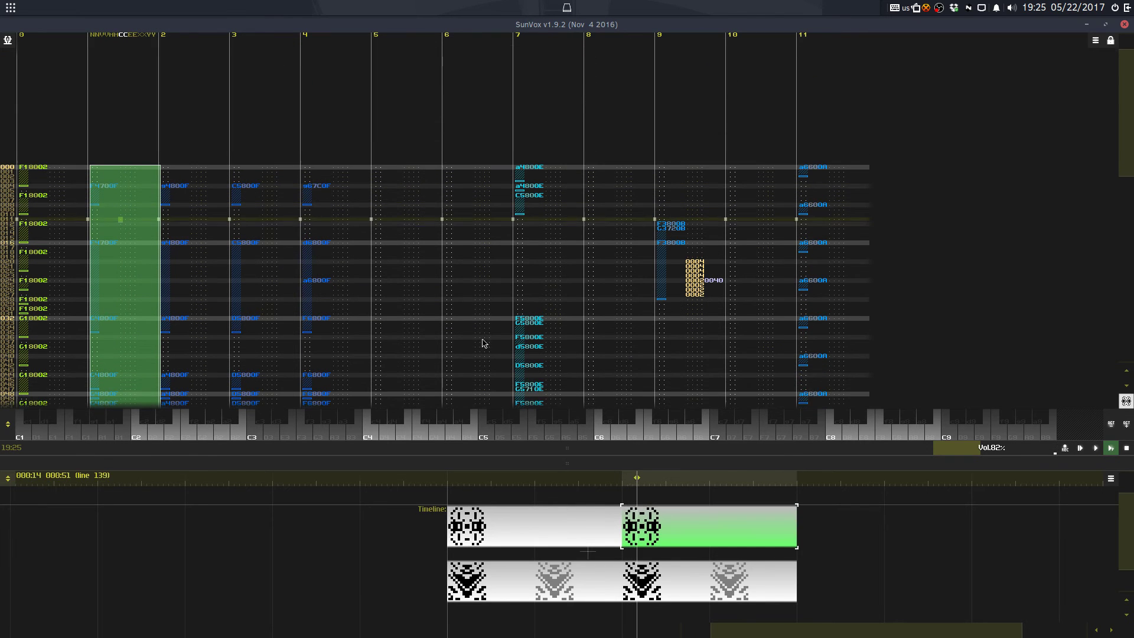
Step: Play the pattern and move the chord note-offs in tracks 1 to 4 from line 35 to line 42
left_click(323, 341)
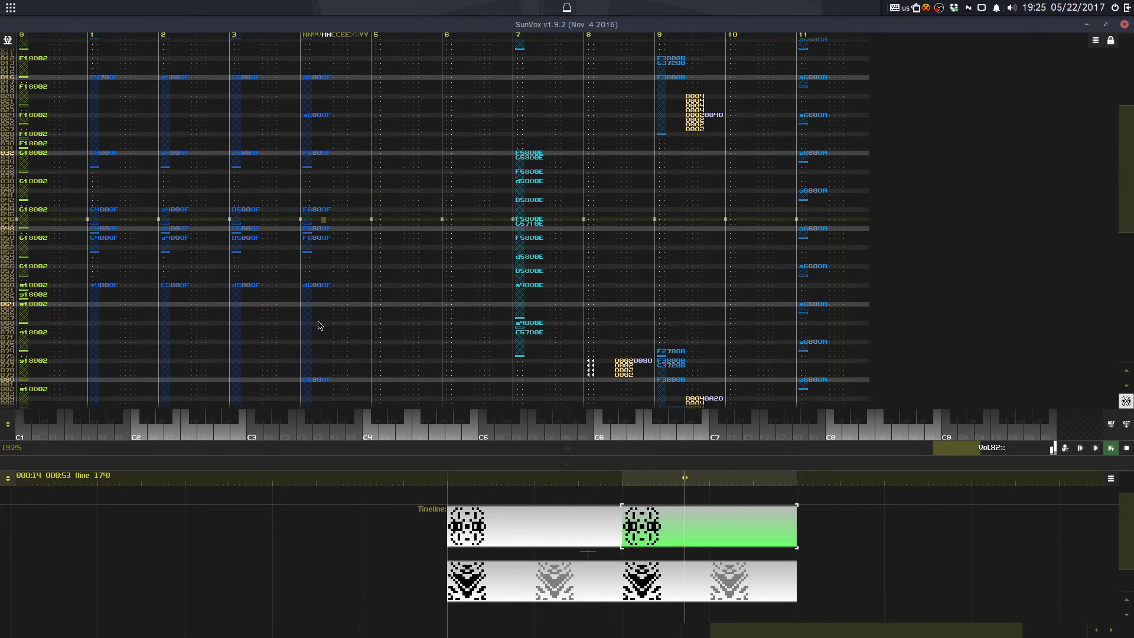
key("space")
left_click_drag(282, 167, 119, 158)
left_click(119, 157)
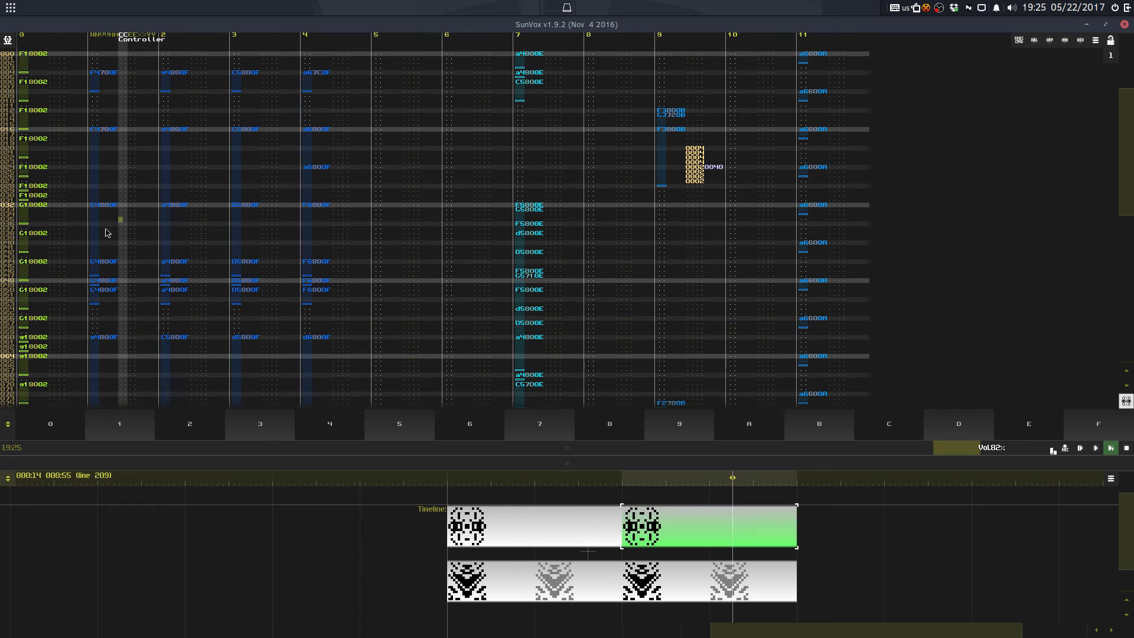
left_click(103, 247)
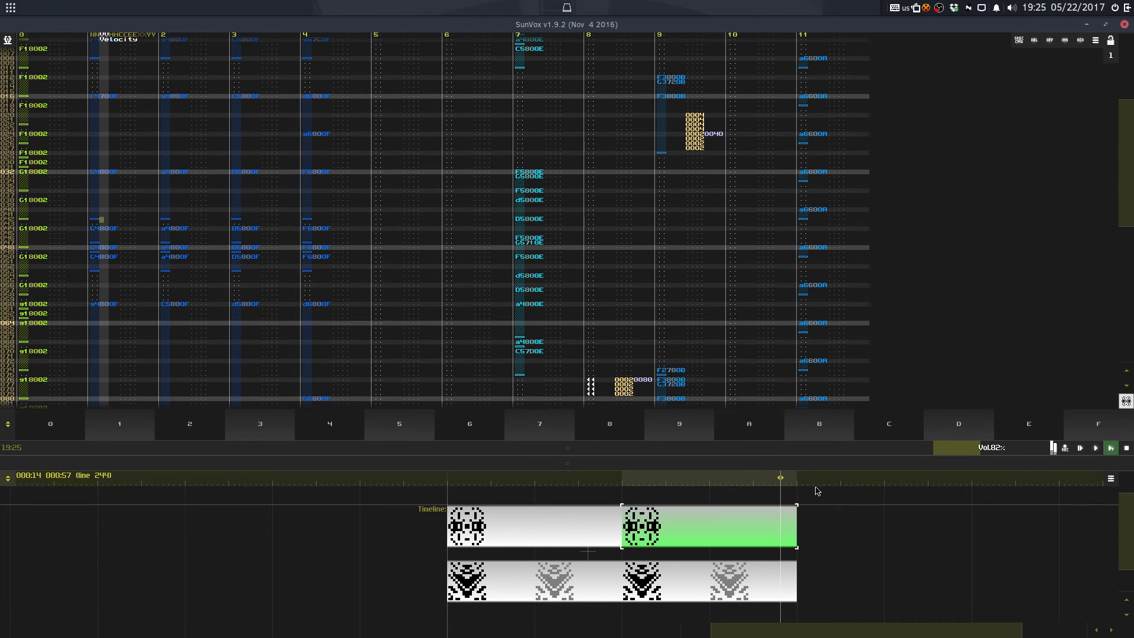
Step: Delete the last cloned drum pattern on the timeline and select the second section's remaining drum pattern
left_click(724, 582)
key("Delete")
left_click(678, 595)
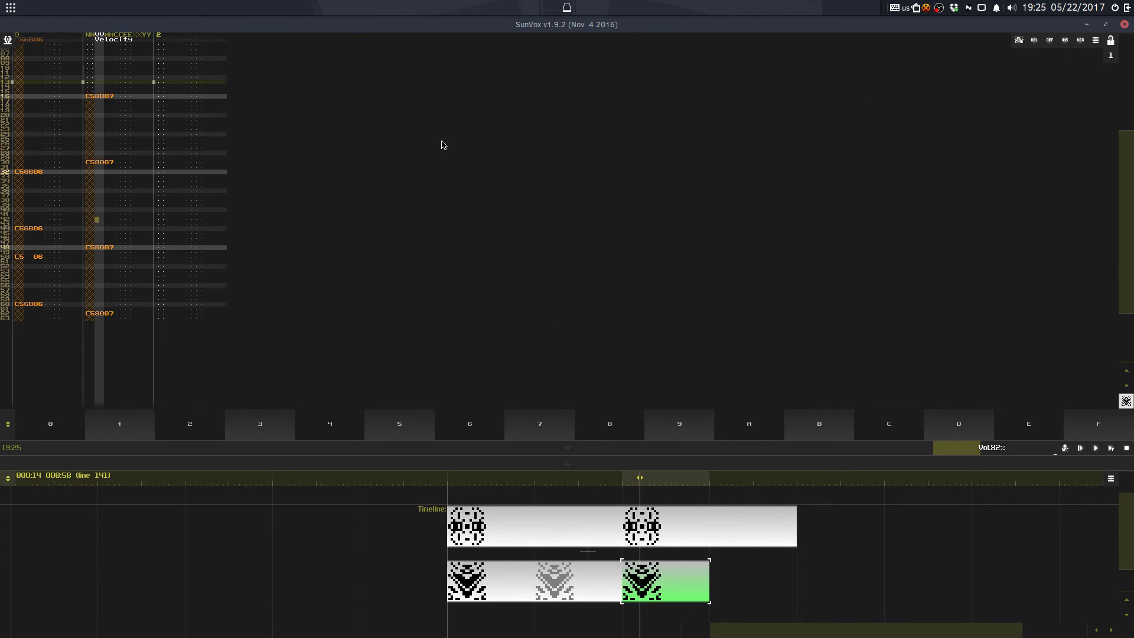
Step: Lengthen the drum pattern to 128 lines, paste a copy of its 64 lines starting at line 64, and play it
key("ctrl+a")
right_click(443, 144)
left_click(484, 299)
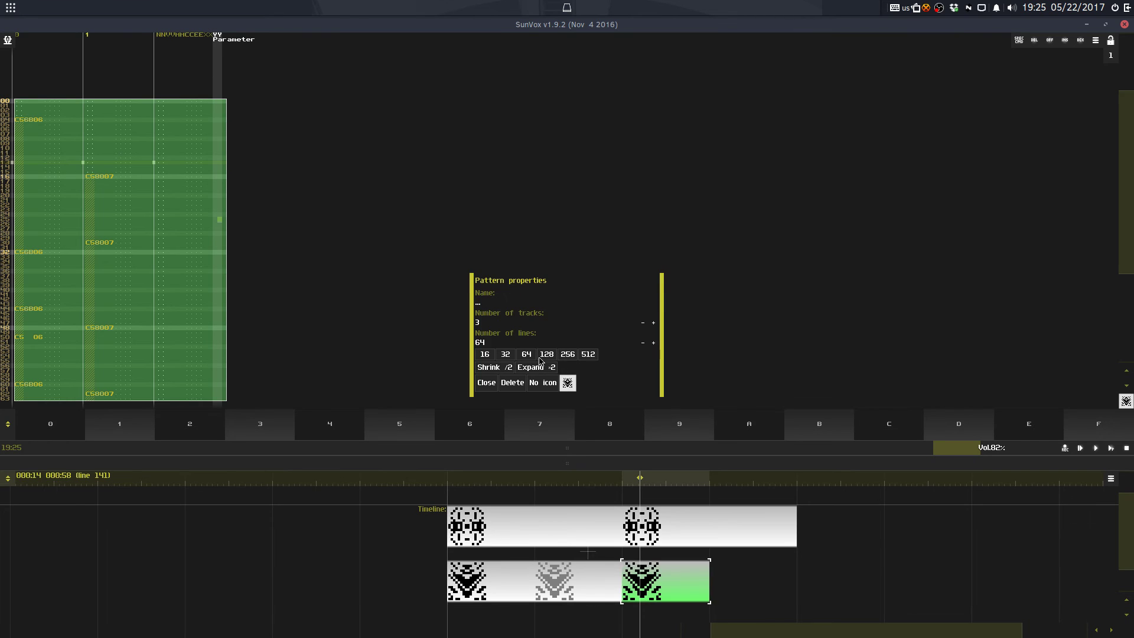
left_click(546, 354)
left_click(486, 382)
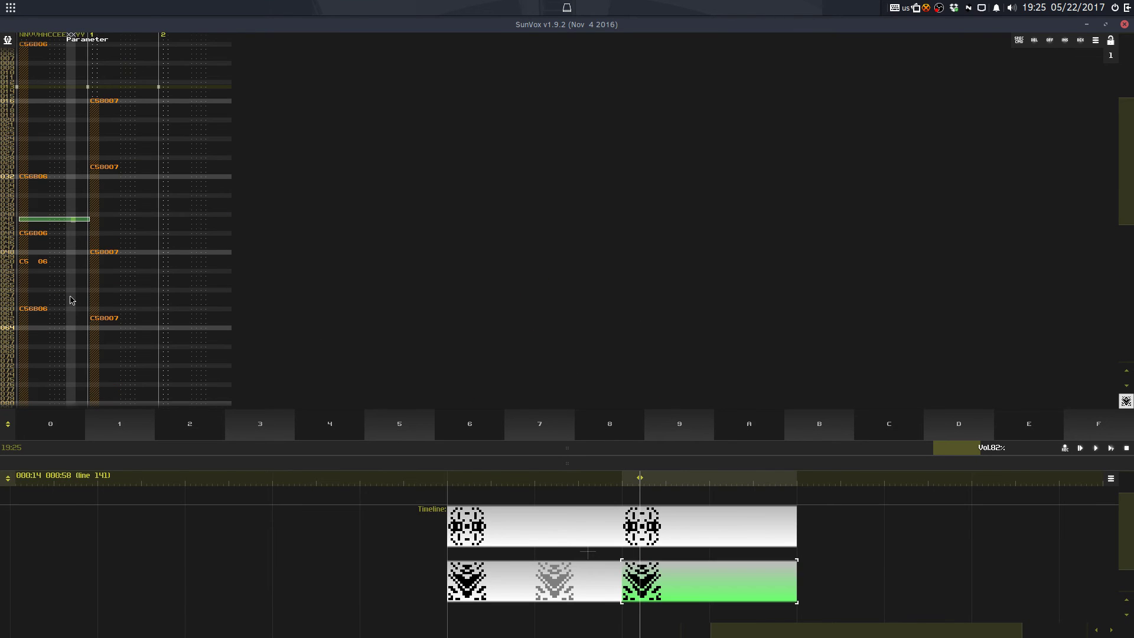
left_click(17, 329)
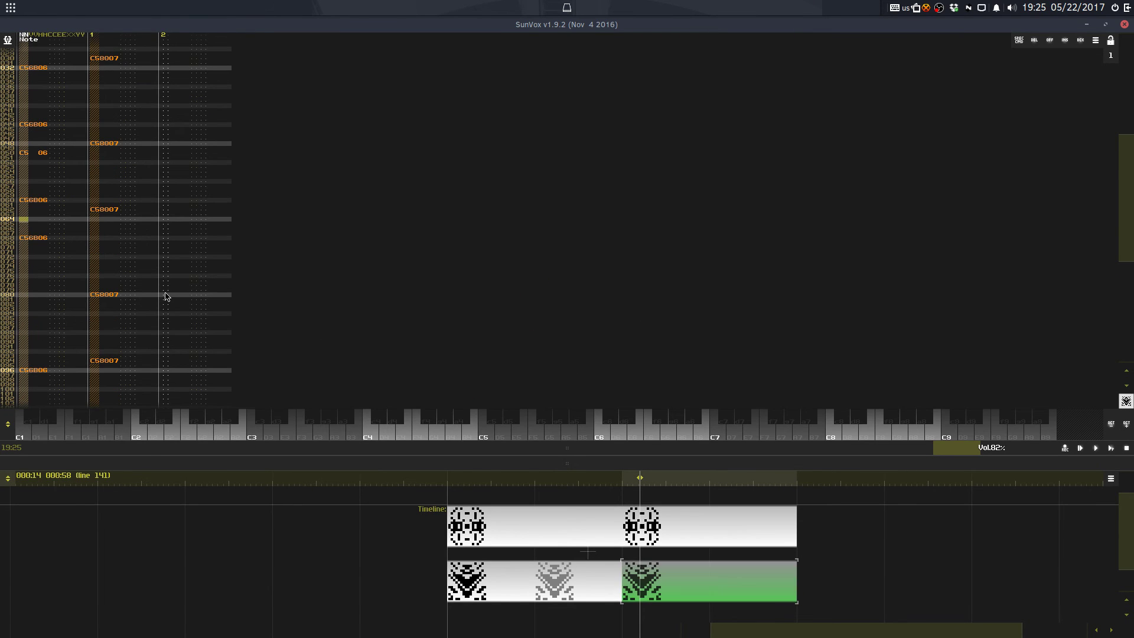
key("space")
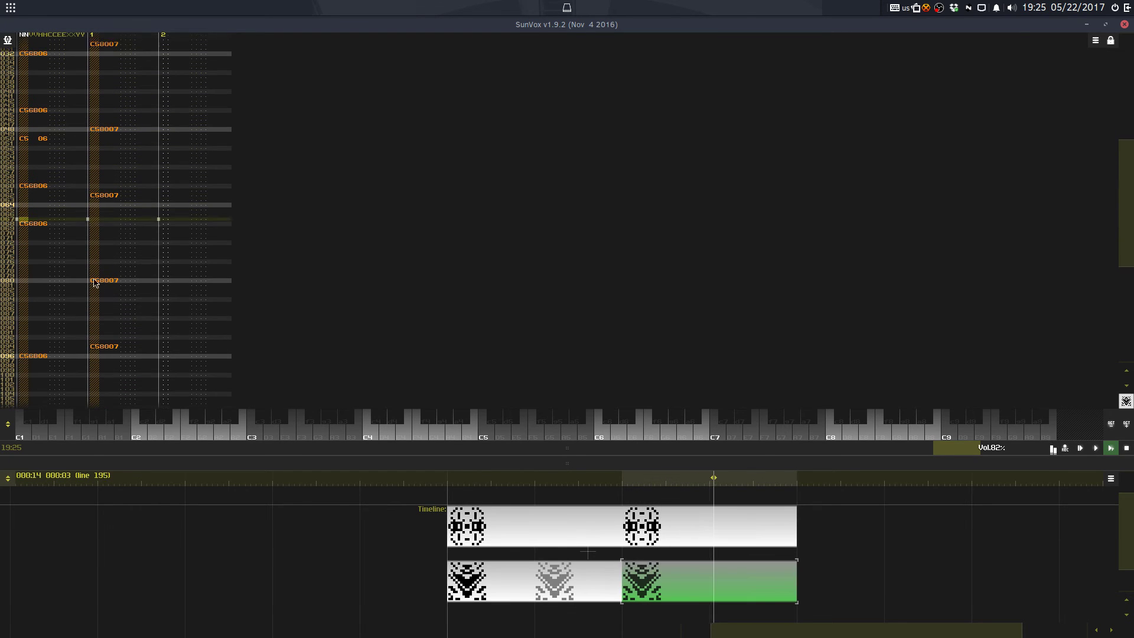
Step: Move track 1's drum hit from line 62 to line 68, and clear the line 68 hits in tracks 0 and 1
left_click(32, 218)
left_click(96, 192)
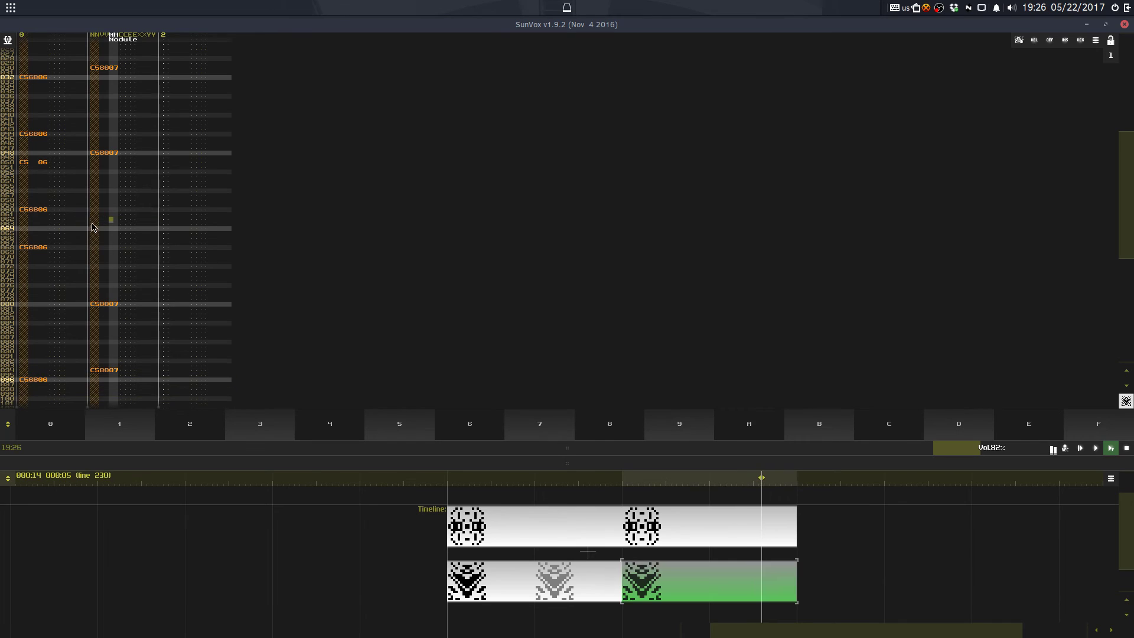
left_click(98, 246)
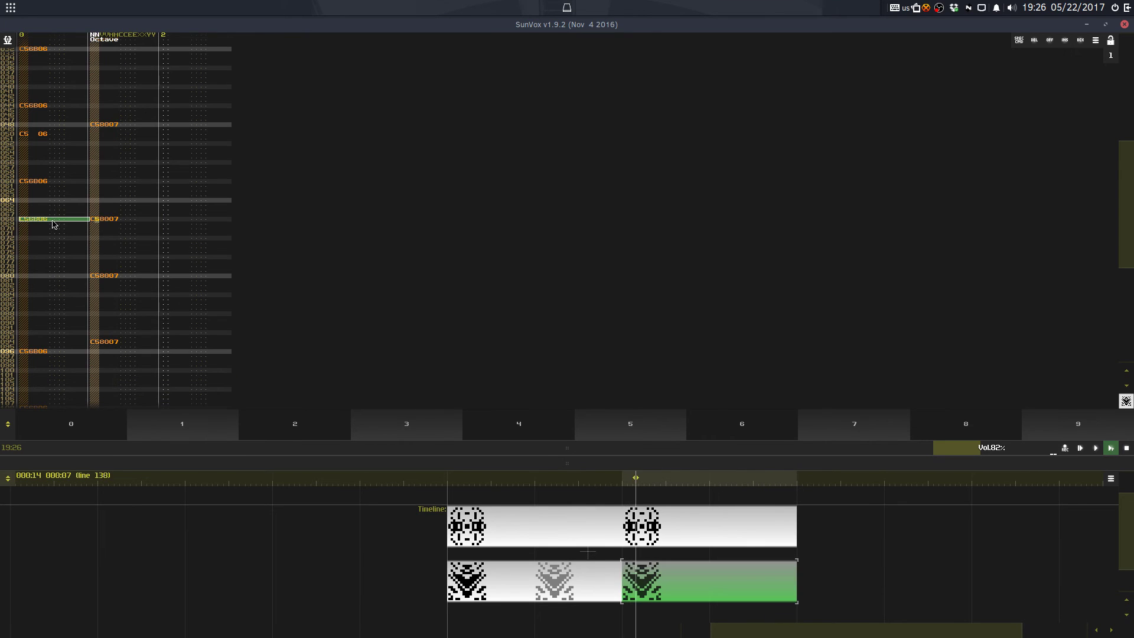
left_click(53, 219)
left_click(109, 221)
key("Delete")
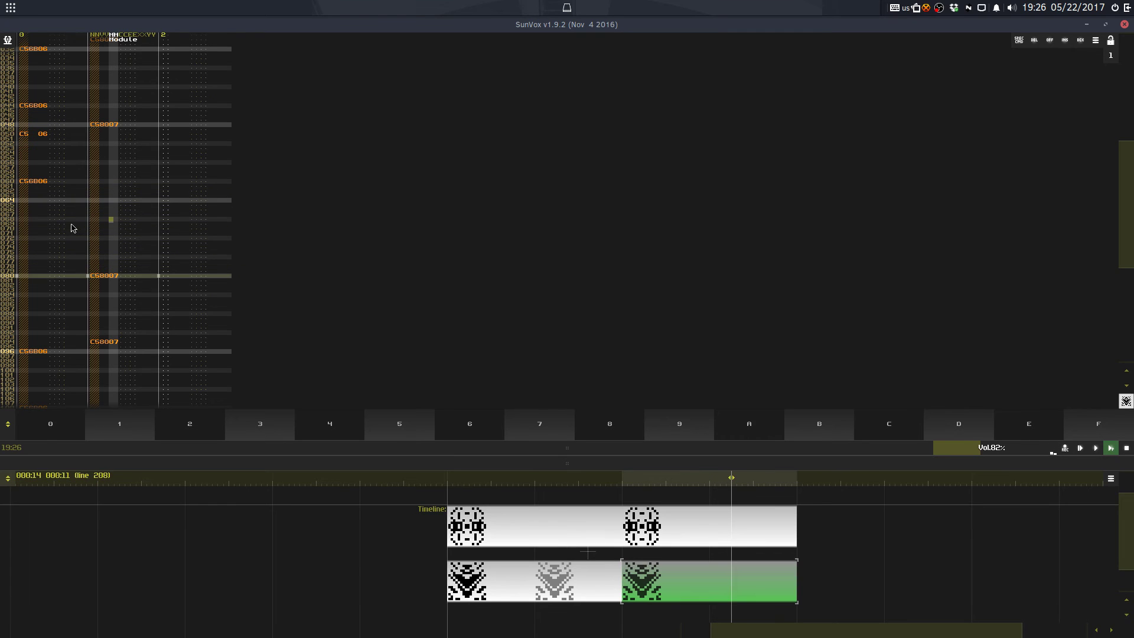
Step: Paste the C5 hit into track 1 at lines 58 and 59, with velocity 40 for the line 59 hit
left_click(52, 172)
key("ctrl+v")
key("ctrl+z")
key("Right")
key("Right")
key("Right")
key("Right")
key("Right")
key("Right")
key("Right")
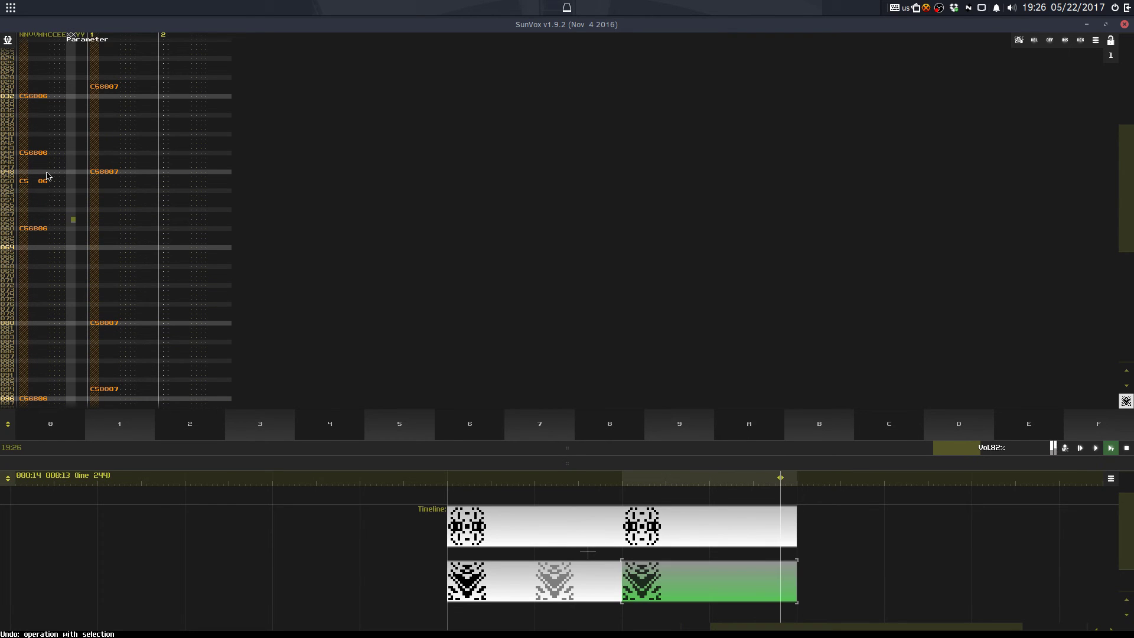
key("ctrl+v")
key("Down")
key("ctrl+v")
key("Right")
type("4")
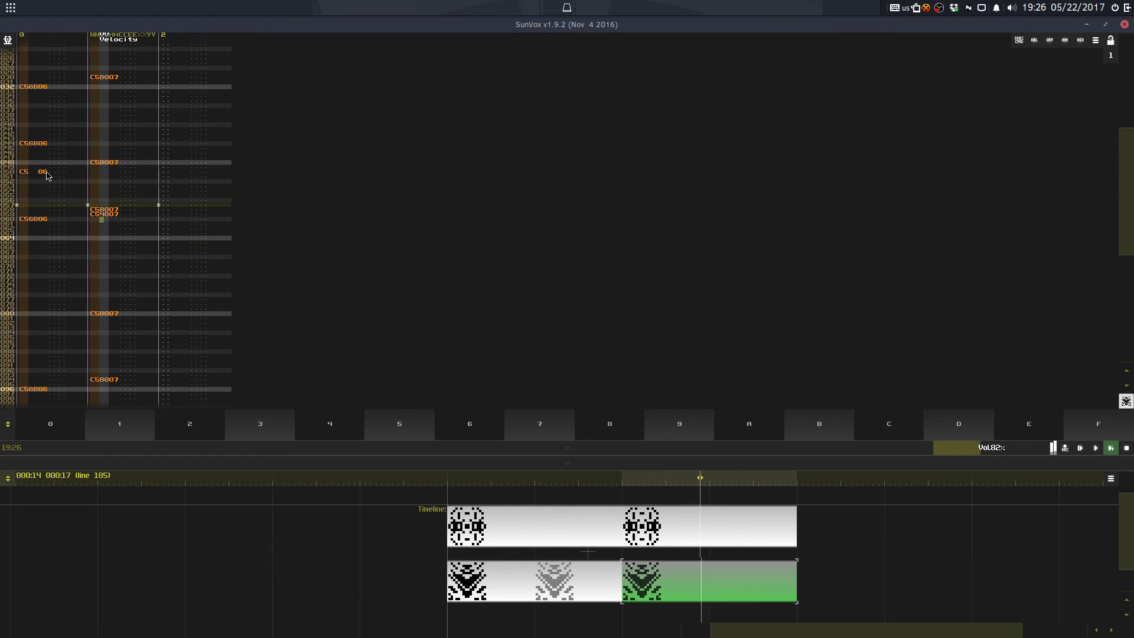
Step: Paste the C5 hit in track 1 at line 56, set the line 58 hit's velocity to 40, and delete the line 59 hit
left_click(96, 200)
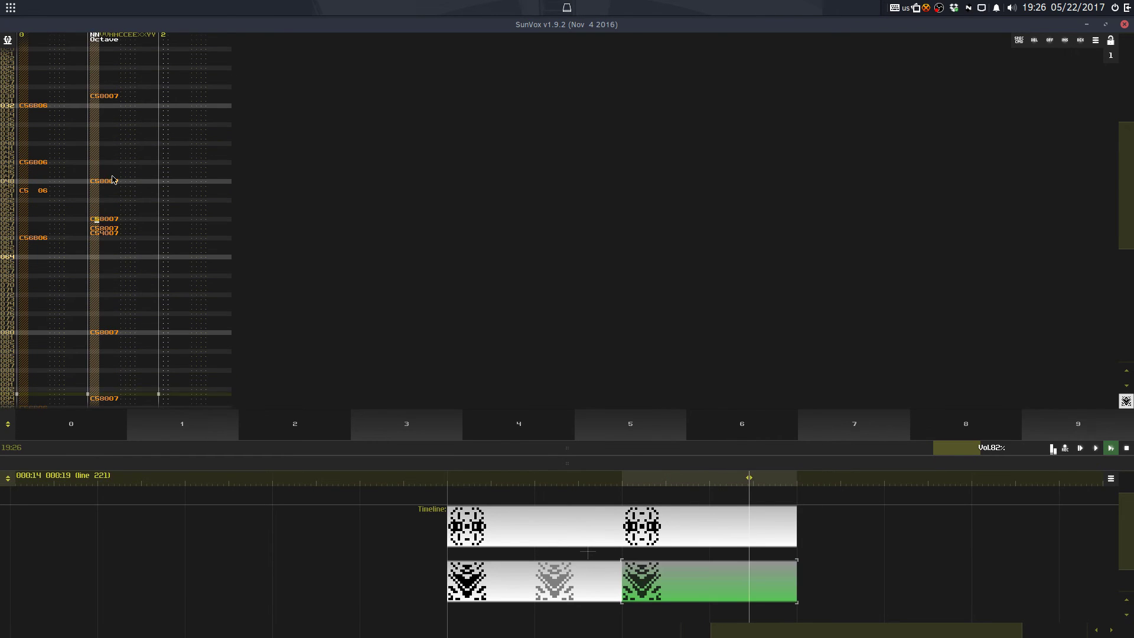
key("ctrl+v")
key("Down")
key("Down")
key("Right")
type("4")
key("Left")
key("Delete")
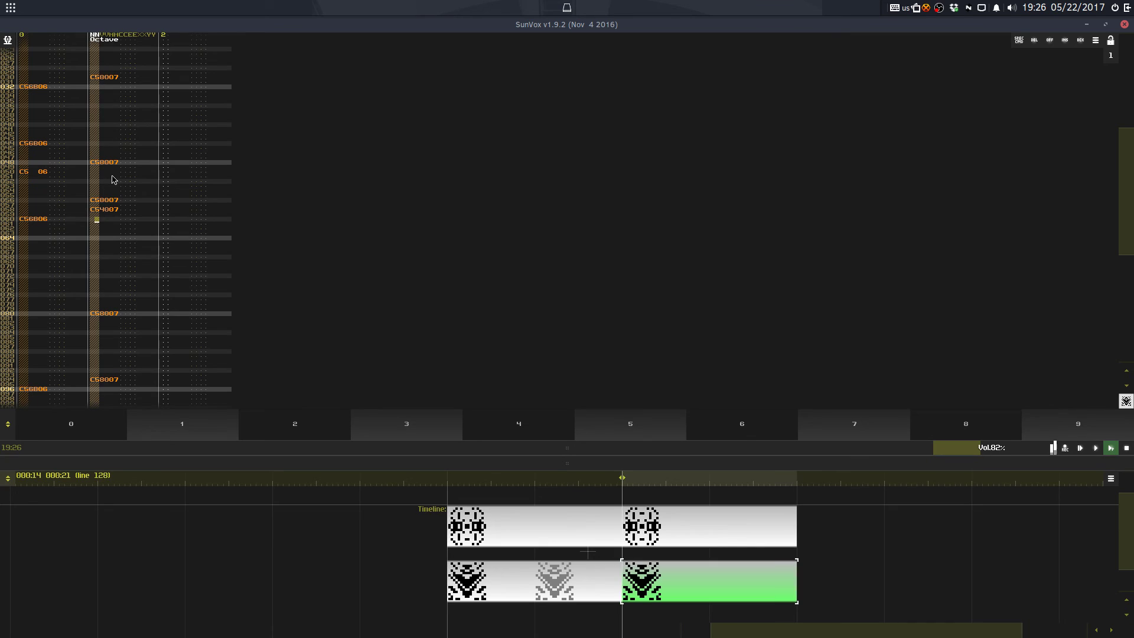
Step: Play the section and place track 1's C5 hits at line 46 with velocity 80 and line 48 with velocity 40
key("space")
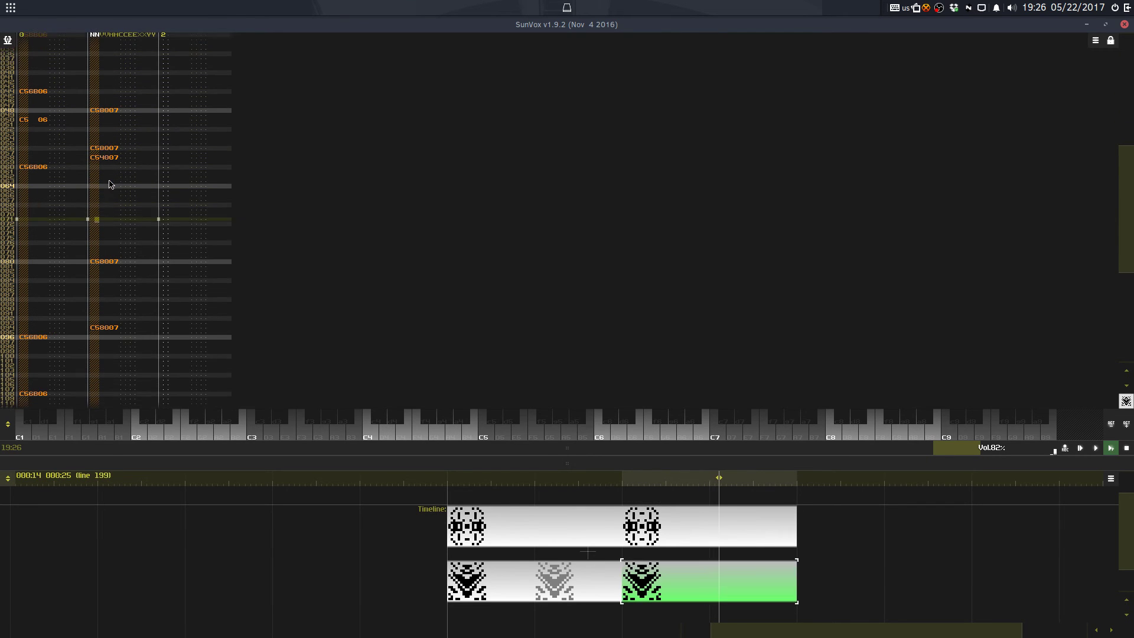
left_click(97, 109)
left_click(102, 101)
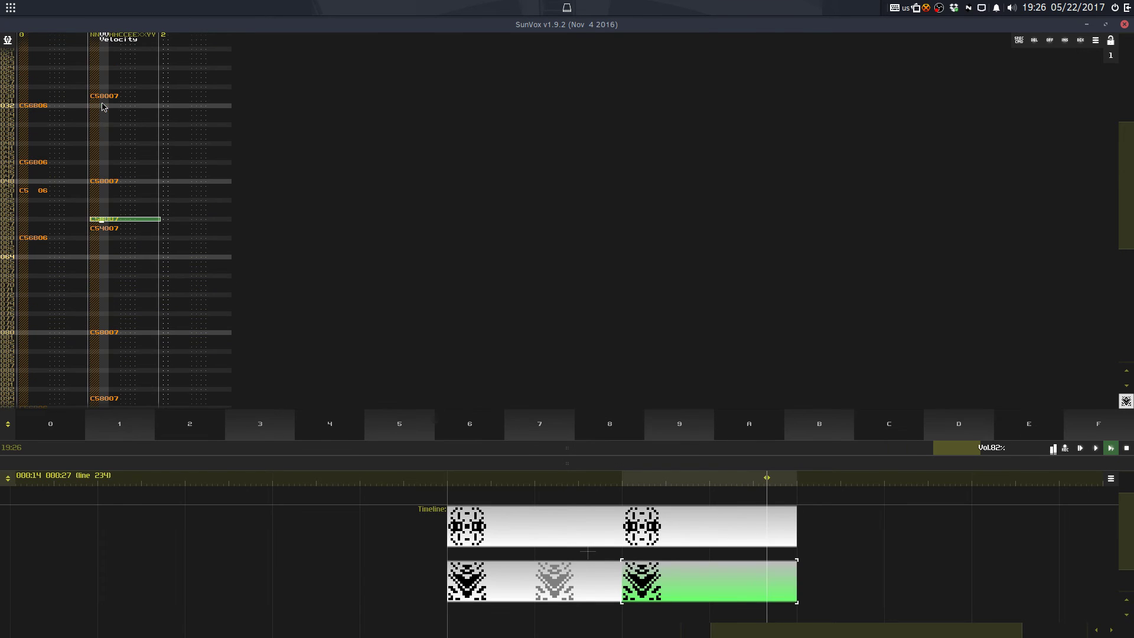
scroll(103, 177, "up", 4)
key("ctrl+z")
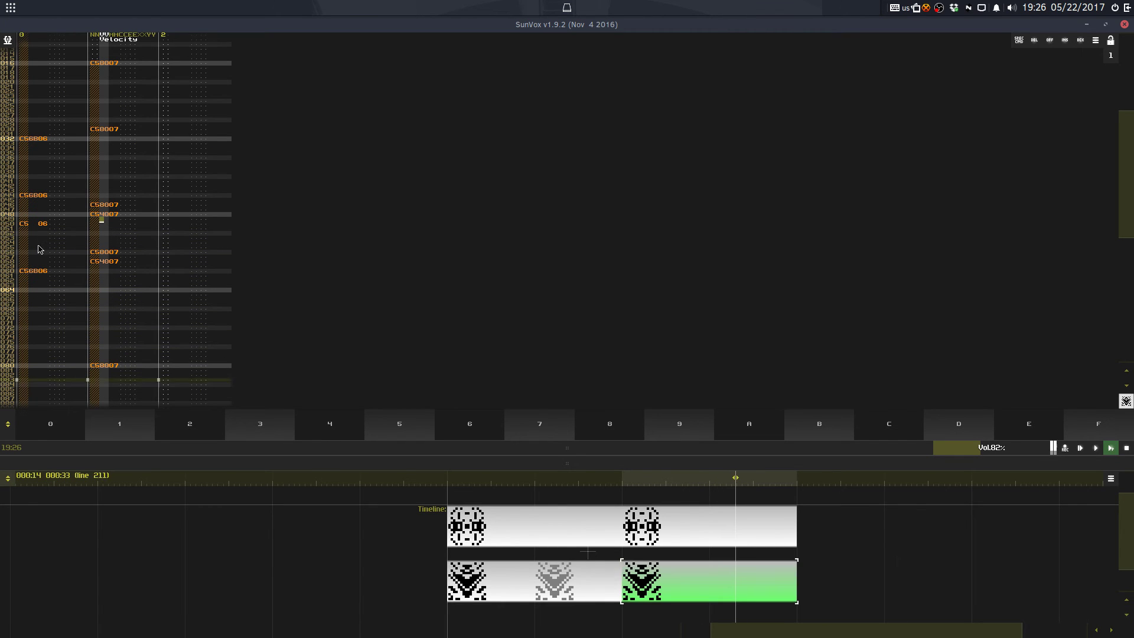
Step: Copy track 0's drum hit at line 50 to line 54, and move its line 60 hit to line 62
left_click(44, 224)
key("ctrl+c")
left_click(43, 237)
key("ctrl+v")
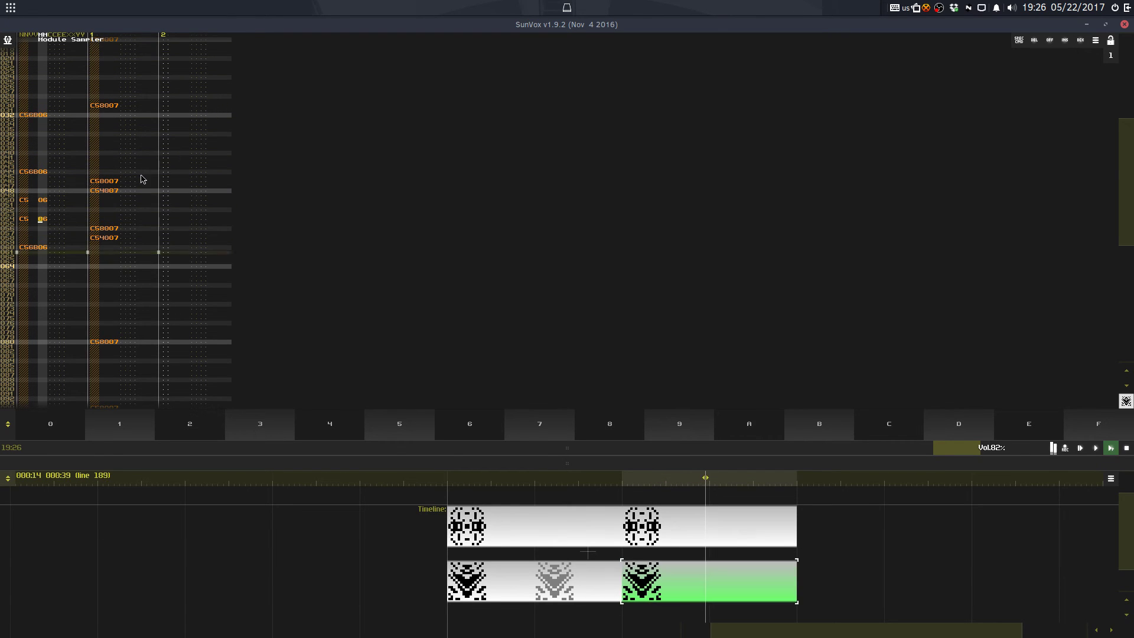
left_click(61, 248)
key("Delete")
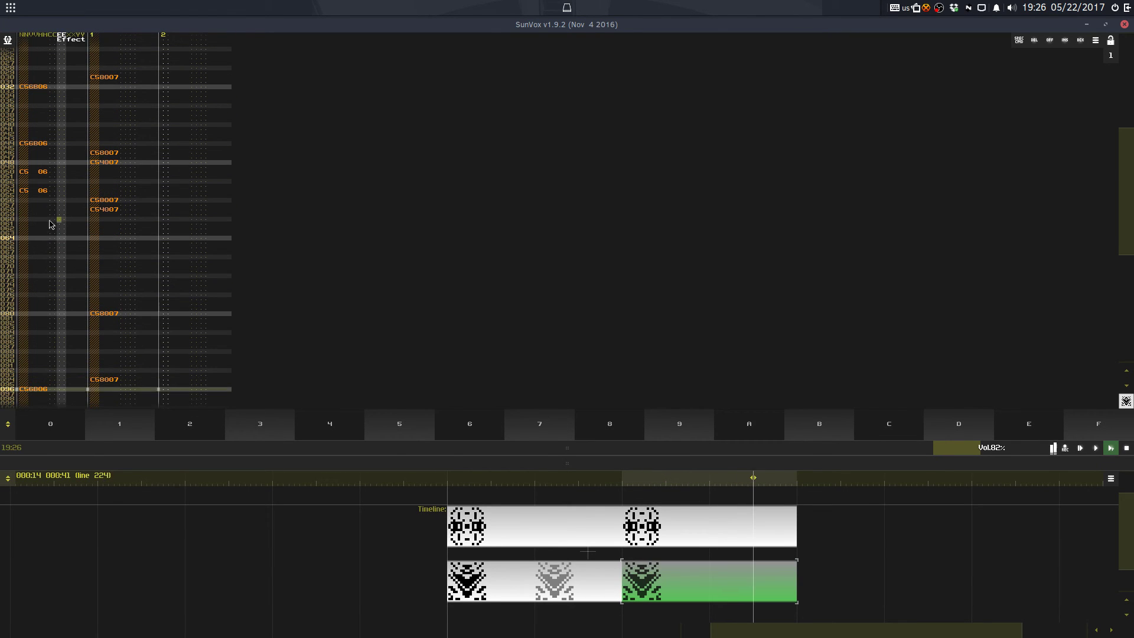
left_click(53, 229)
key("ctrl+v")
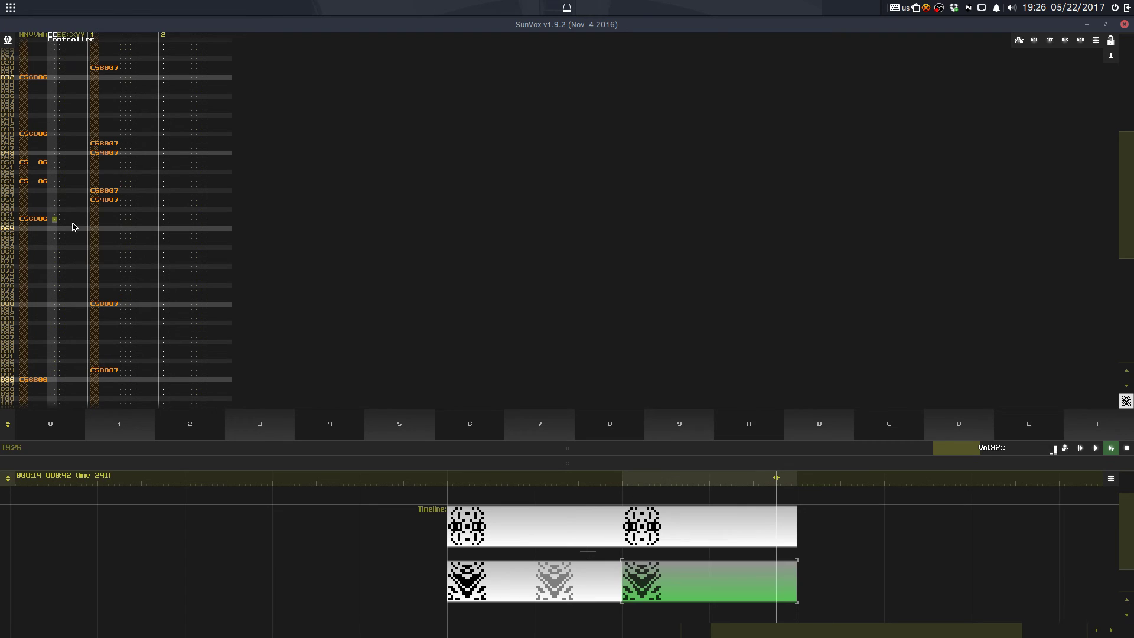
Step: In the melodic pattern, move the line 60 chord in tracks 1 to 4 to line 62, and copy track 0's G1 bass note from line 56 to line 60
left_click(669, 524)
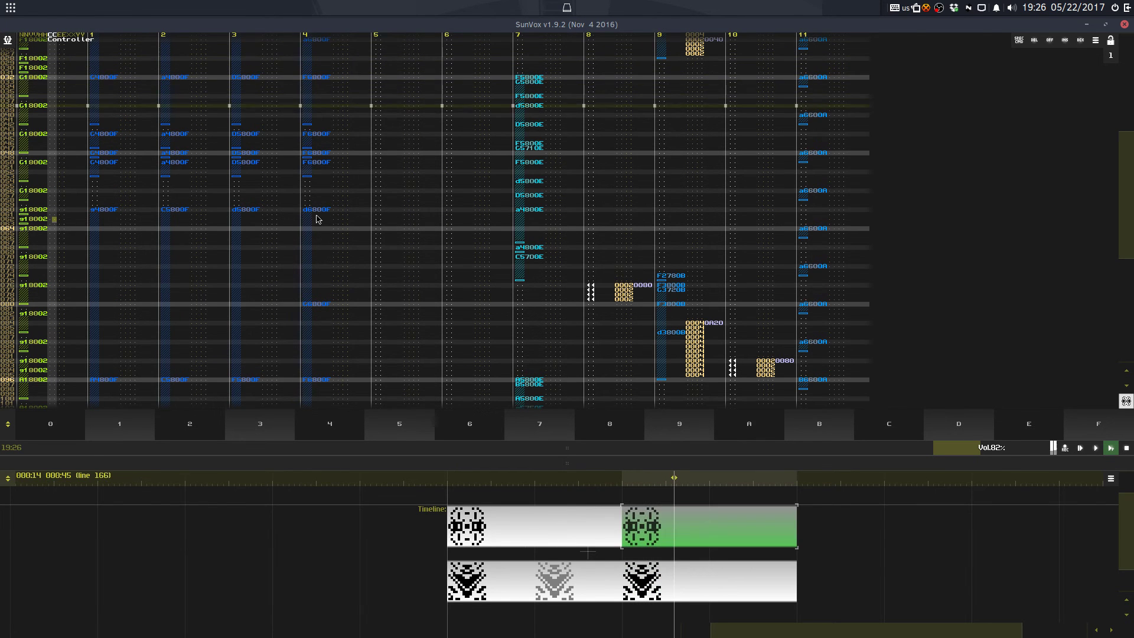
left_click_drag(316, 214, 92, 214)
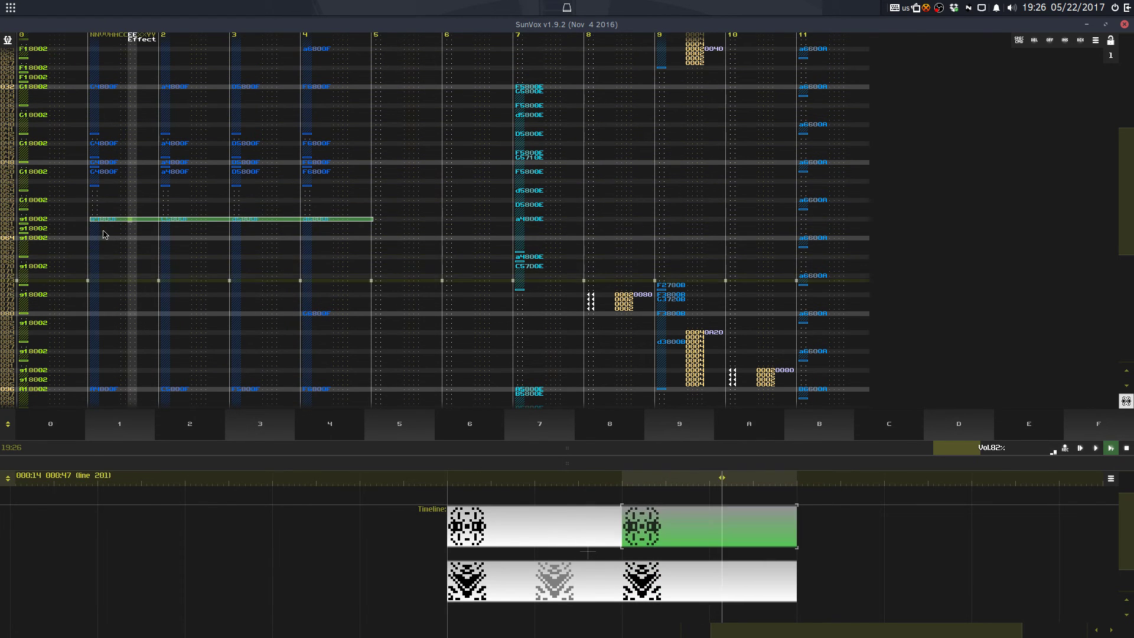
key("ctrl+x")
left_click(100, 230)
key("ctrl+v")
left_click(35, 192)
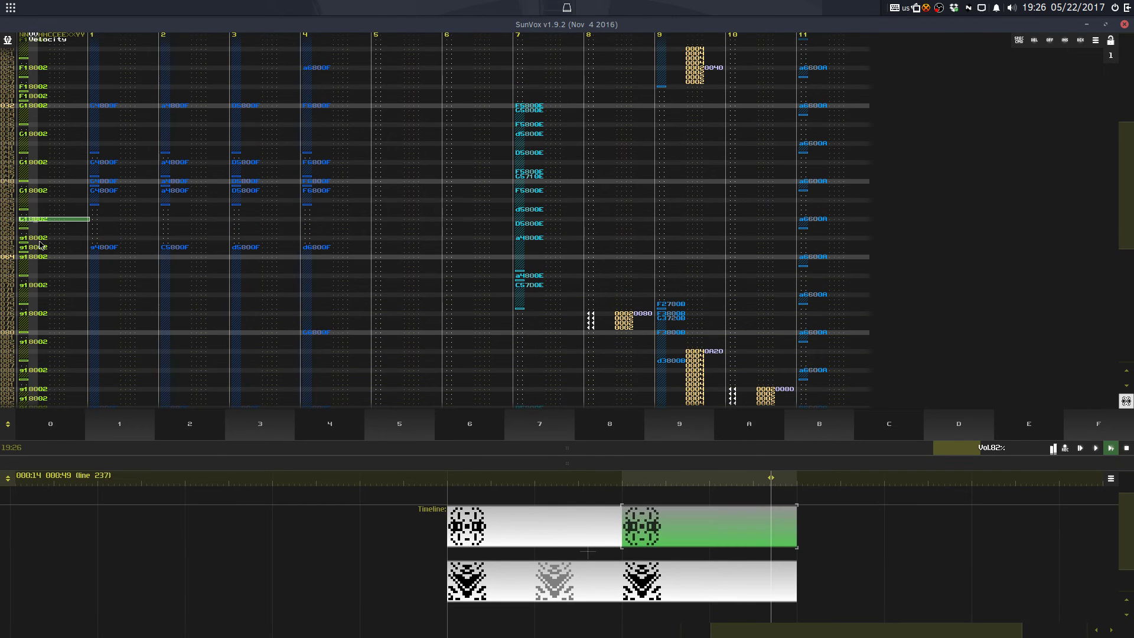
left_click(41, 240)
Step: Move track 7's a4 lead note from line 60 to line 62 and its D5 note from line 57 to line 58
left_click(532, 219)
key("ctrl+x")
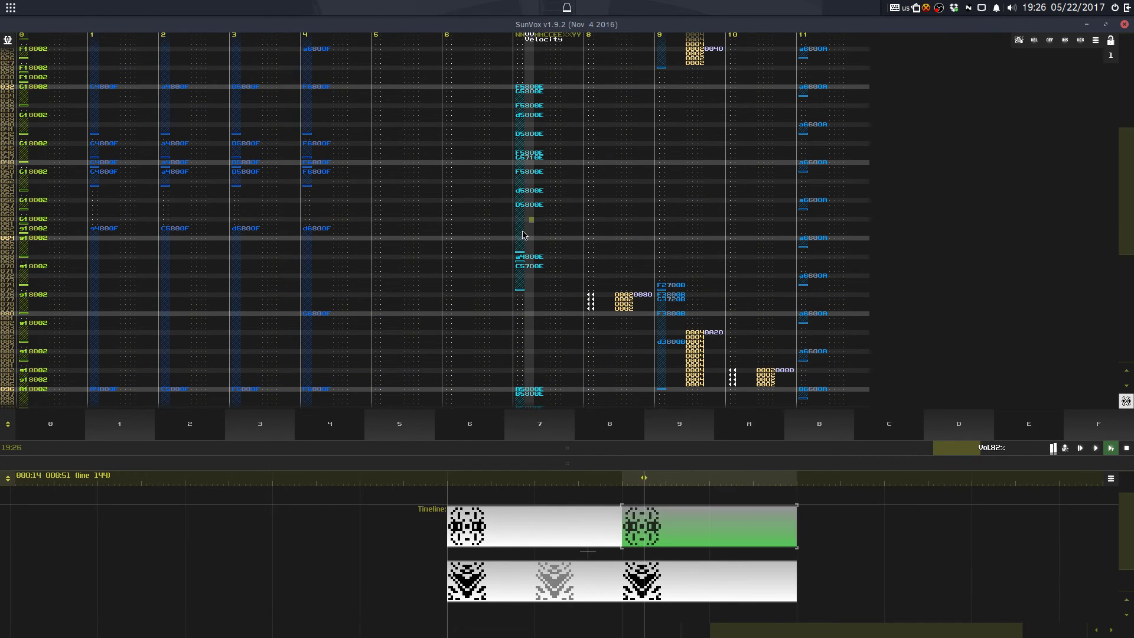
left_click(522, 232)
key("ctrl+v")
key("ctrl+z")
left_click(528, 212)
key("ctrl+v")
left_click(528, 199)
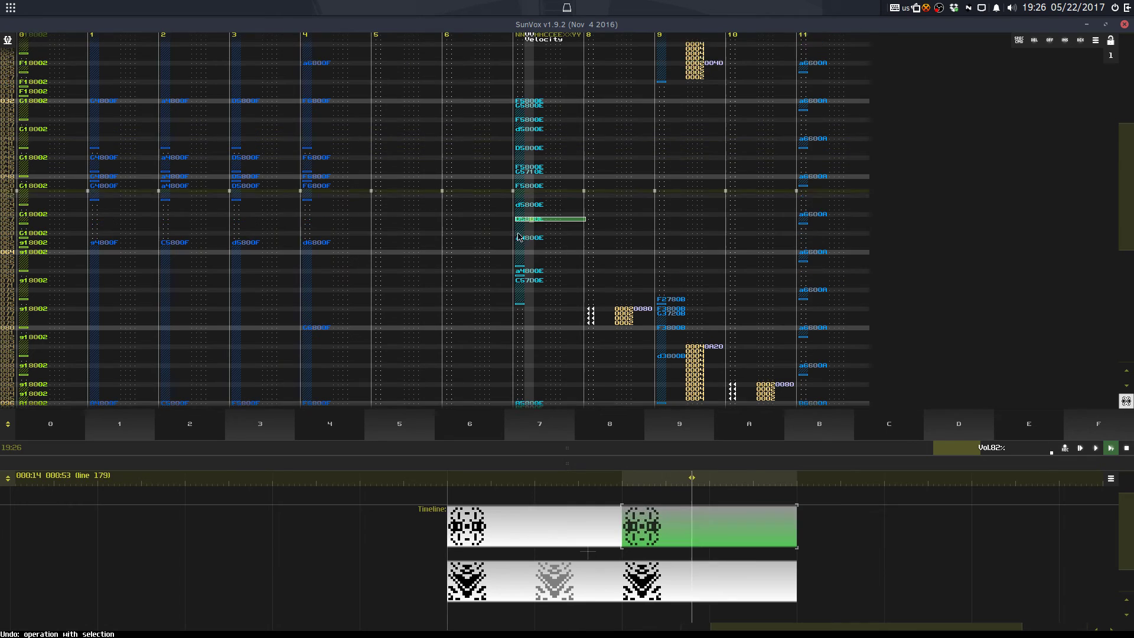
key("ctrl+z")
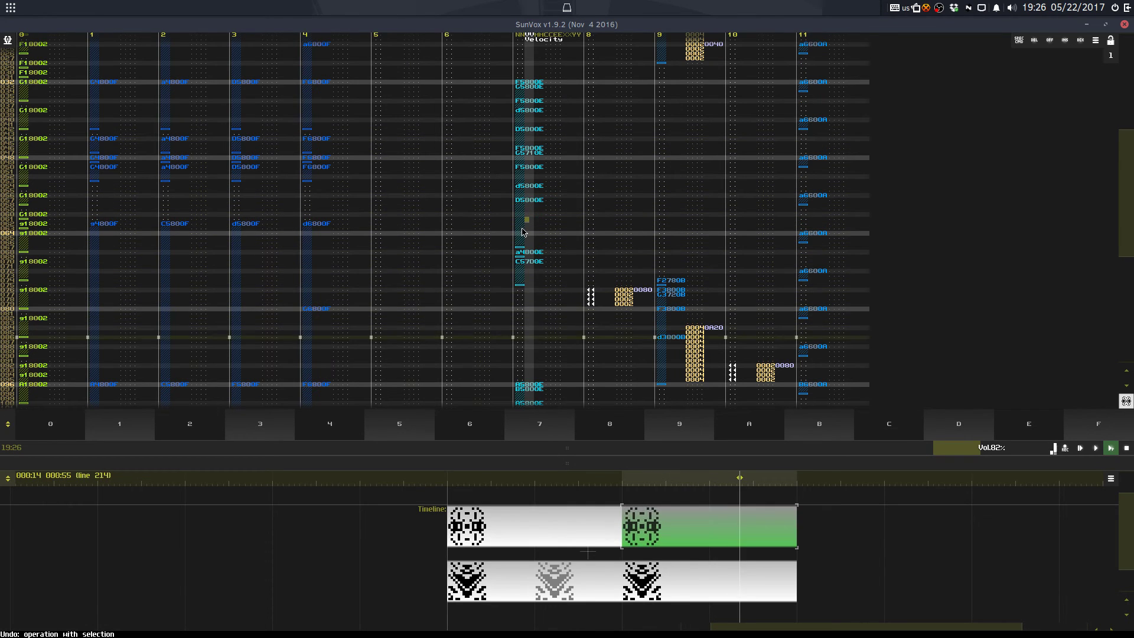
left_click(523, 224)
left_click(528, 216)
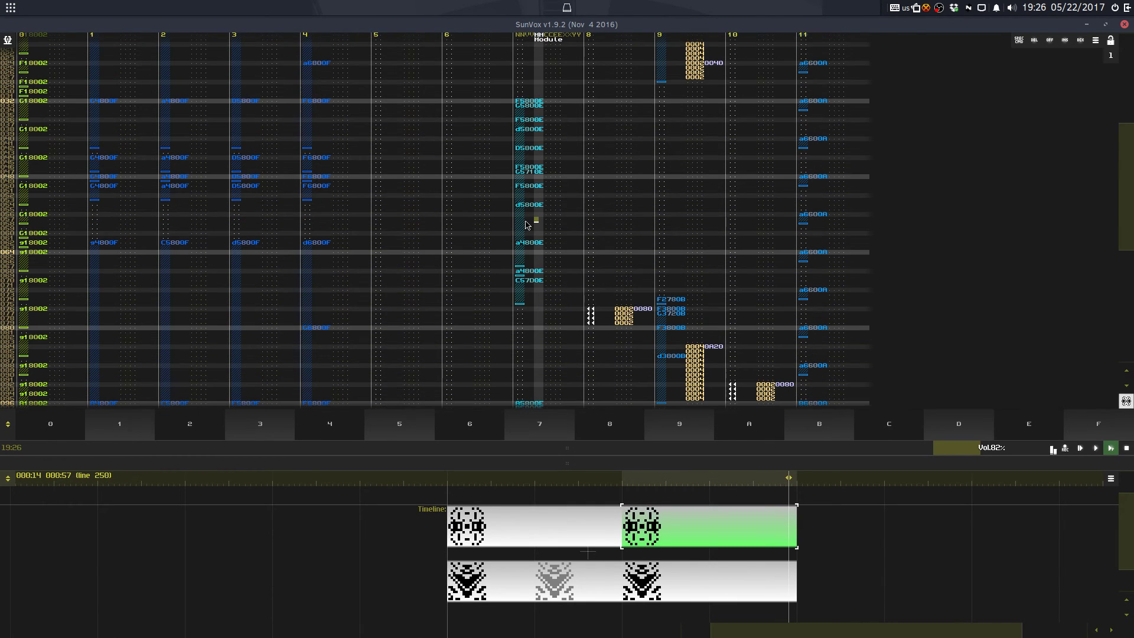
key("ctrl+z")
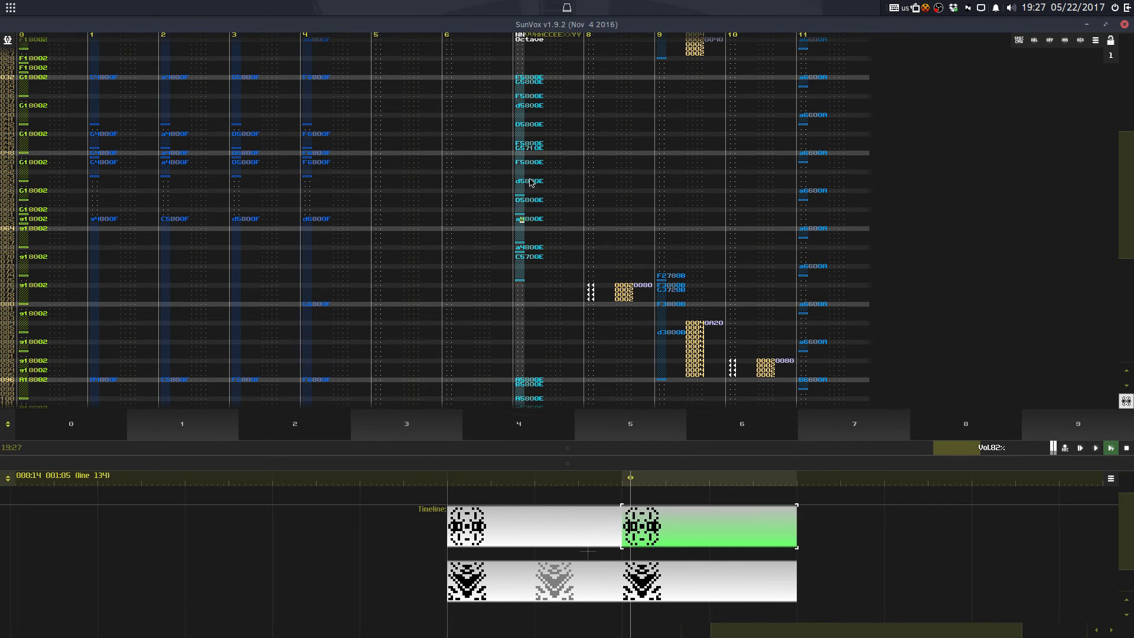
Step: Save the project, overwriting StreaminLava.sunvox
left_click(529, 183)
key("ctrl+s")
left_click(496, 341)
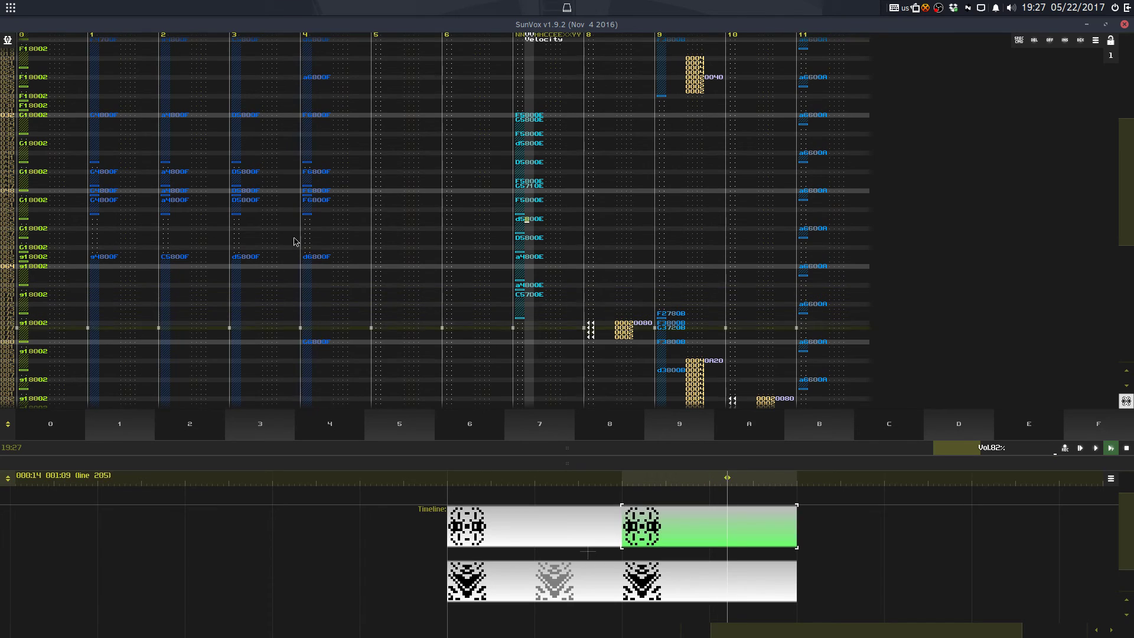
Step: Copy the line 50 chord in tracks 1 to 4 to line 56, and delete track 0's G1 bass note at line 60
left_click_drag(317, 207, 109, 207)
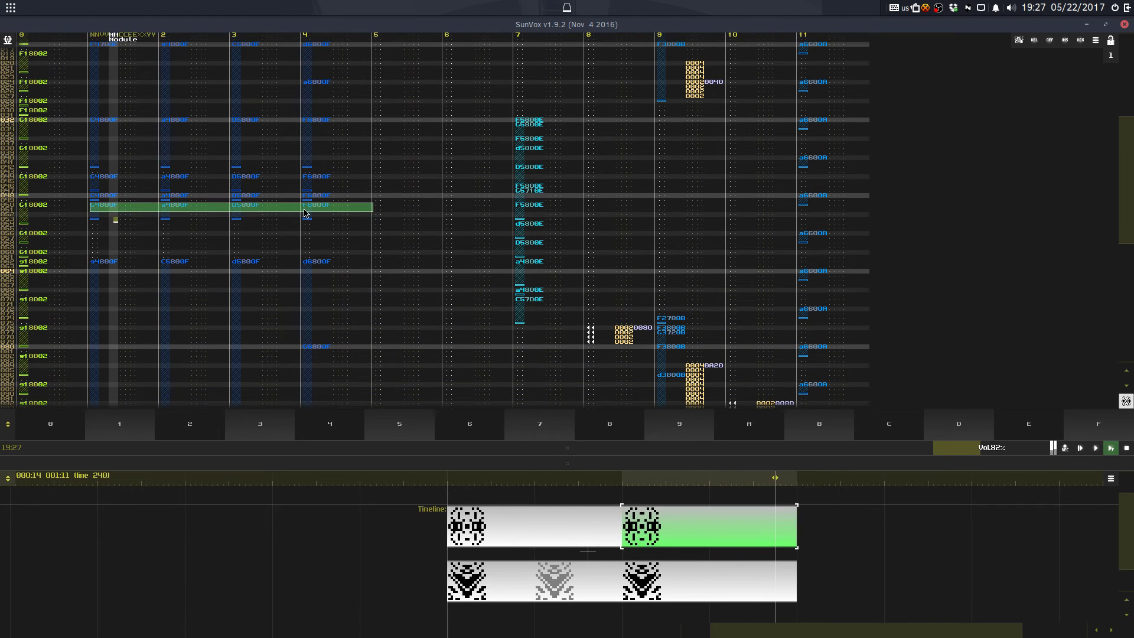
left_click(122, 227)
key("ctrl+v")
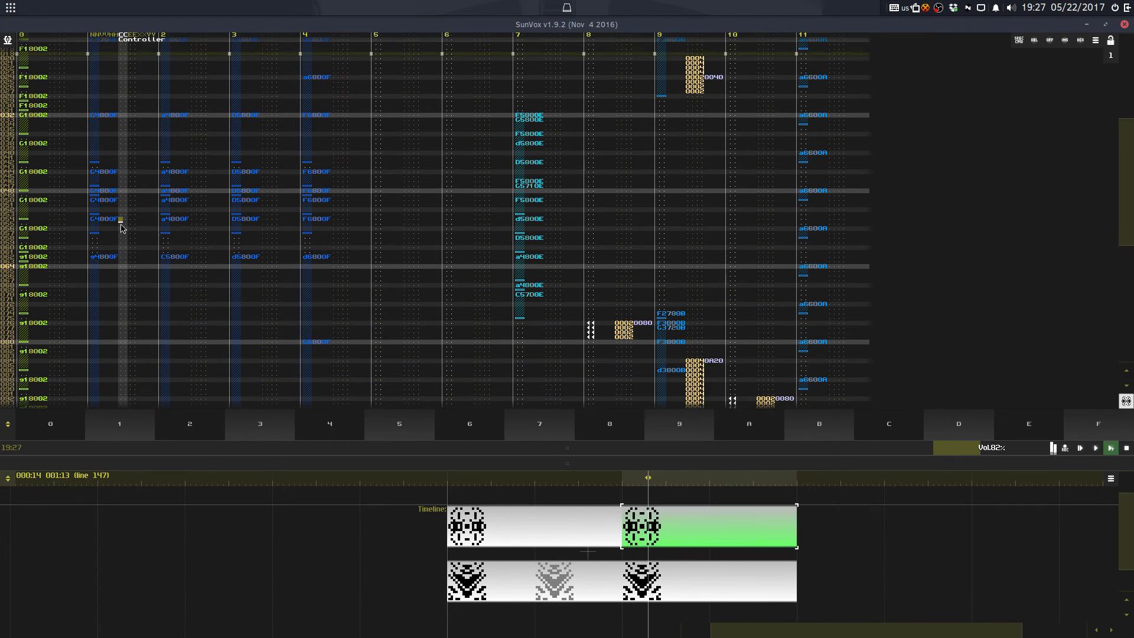
key("ctrl+z")
left_click(96, 229)
key("ctrl+v")
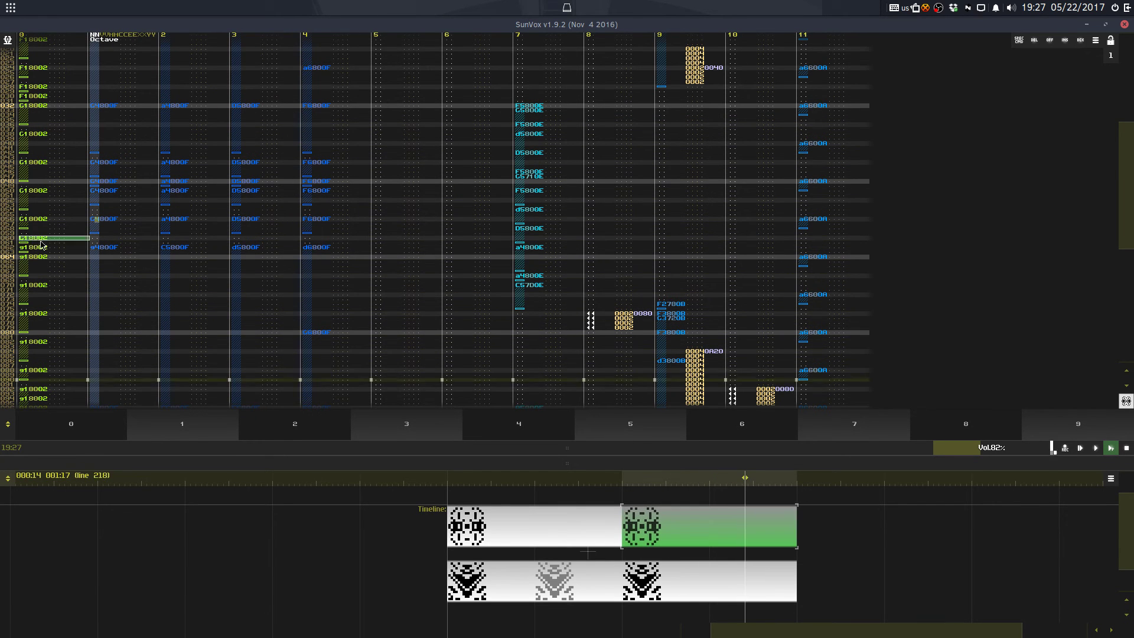
left_click_drag(40, 241, 45, 244)
key("Delete")
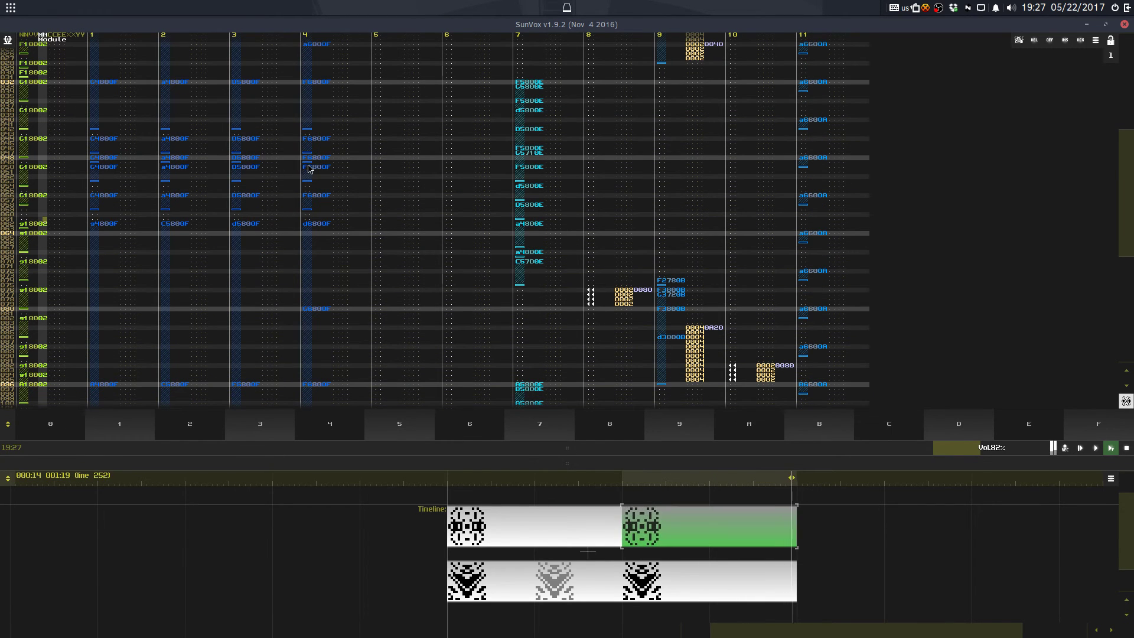
Step: In the second section's drum pattern, copy track 1's velocity 40 hit from line 58 to lines 59 and 60
left_click(666, 585)
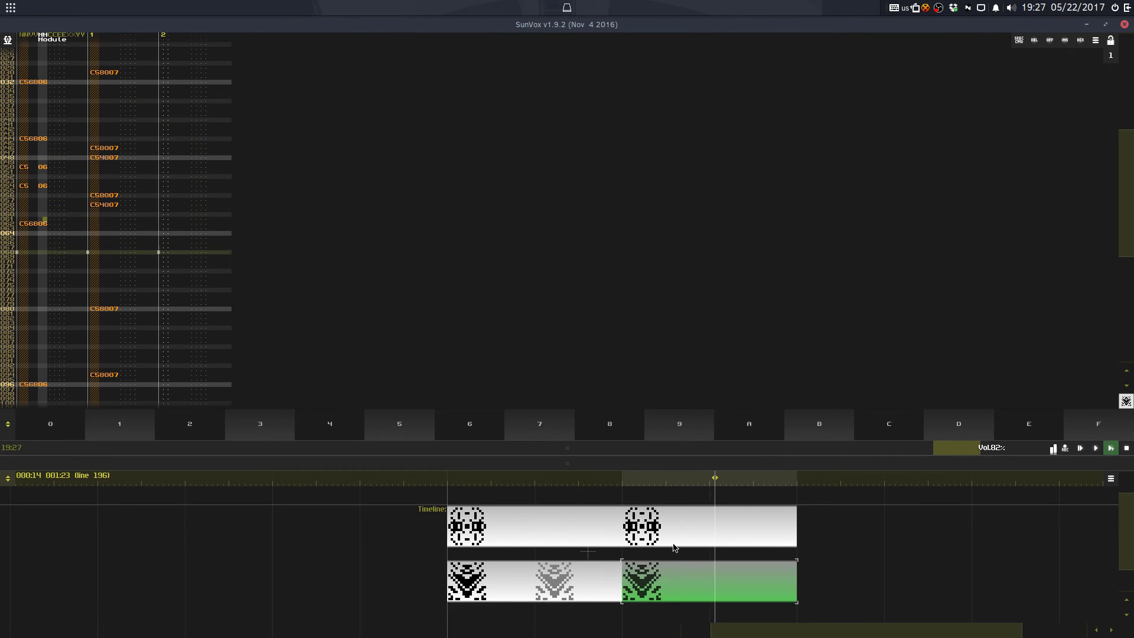
left_click_drag(106, 204, 106, 205)
key("ctrl+c")
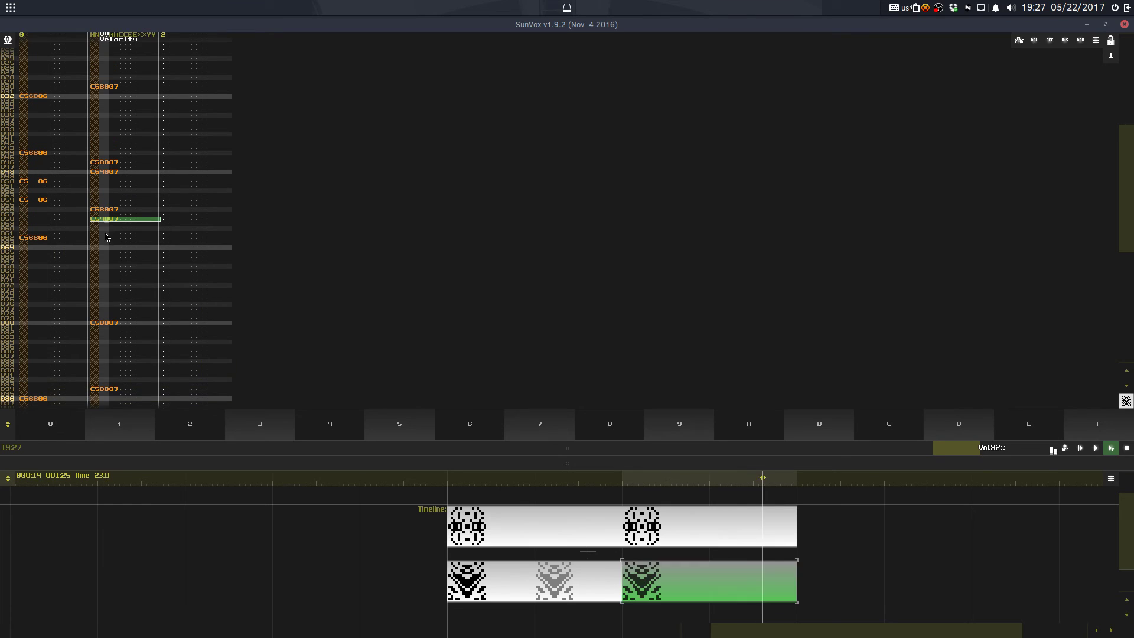
left_click(107, 223)
key("ctrl+v")
left_click(106, 223)
key("ctrl+v")
key("Up")
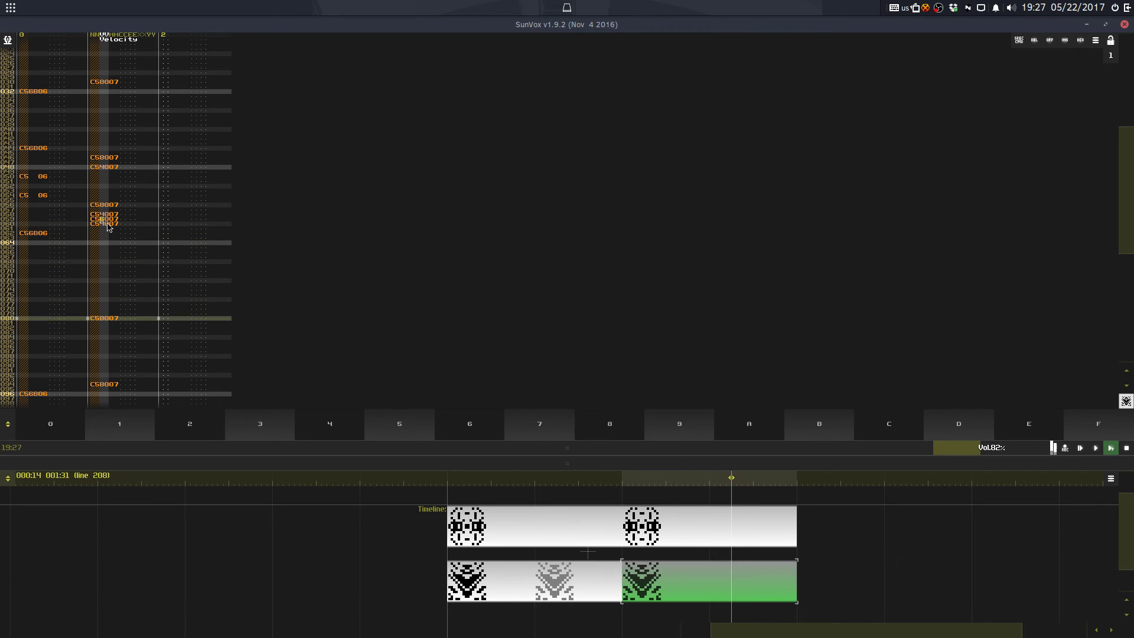
Step: Return to the second section's melodic pattern, leave edit mode and save over StreaminLava.sunvox
left_click(672, 527)
key("space")
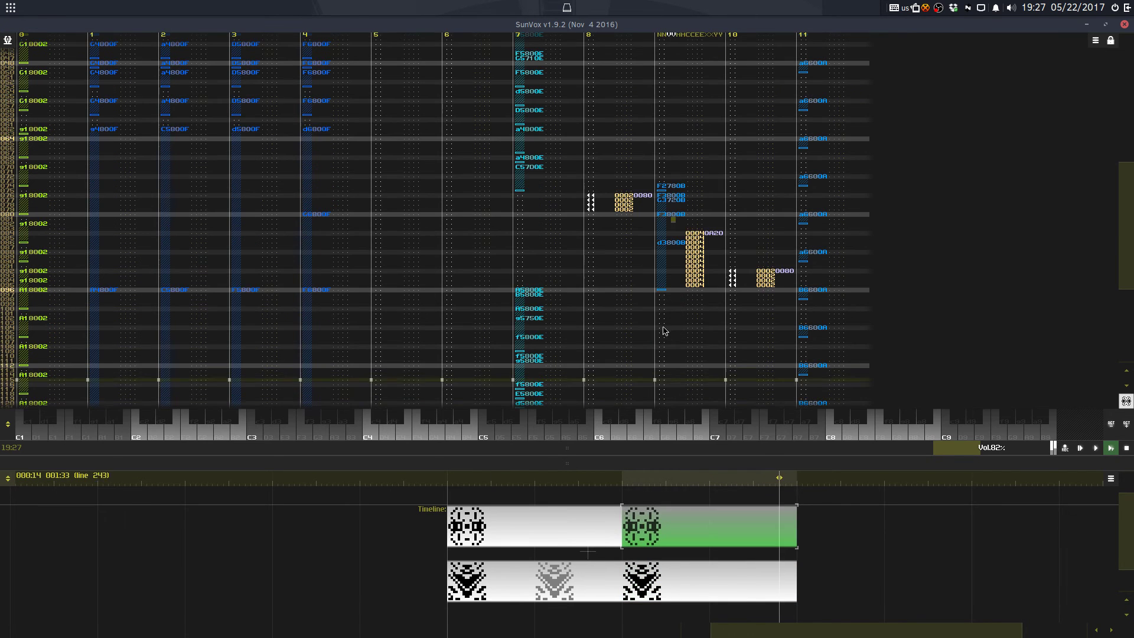
key("ctrl+s")
left_click(503, 344)
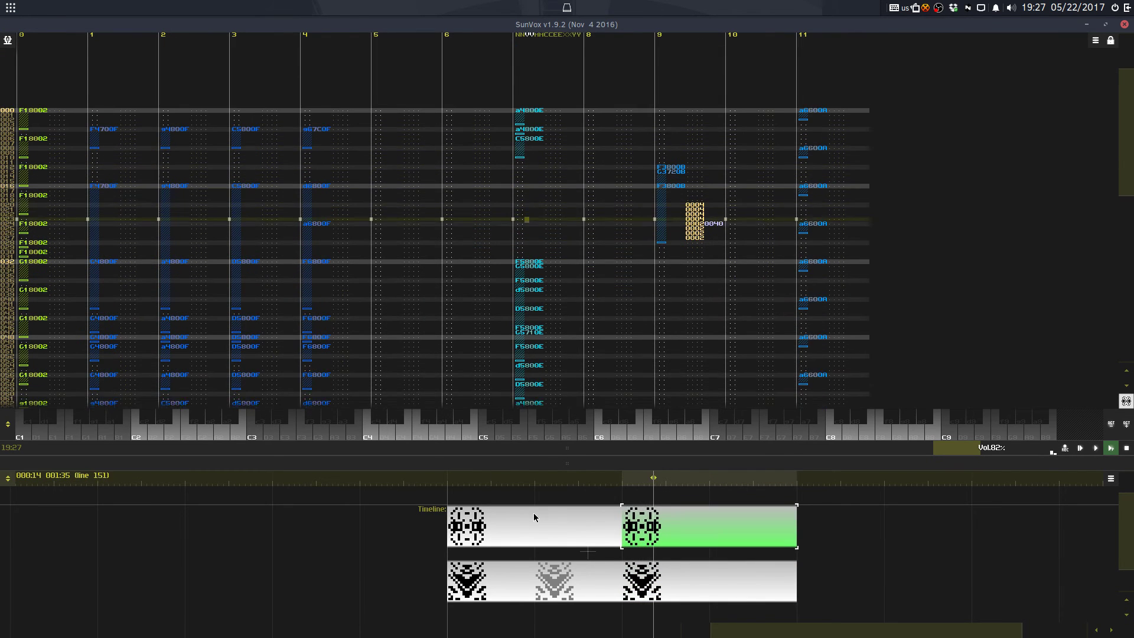
Step: Enlarge the module view, bring the module network into view and save the project over StreaminLava.sunvox again
left_click_drag(557, 447, 557, 149)
left_click_drag(550, 222, 685, 450)
left_click_drag(661, 314, 581, 333)
key("ctrl+s")
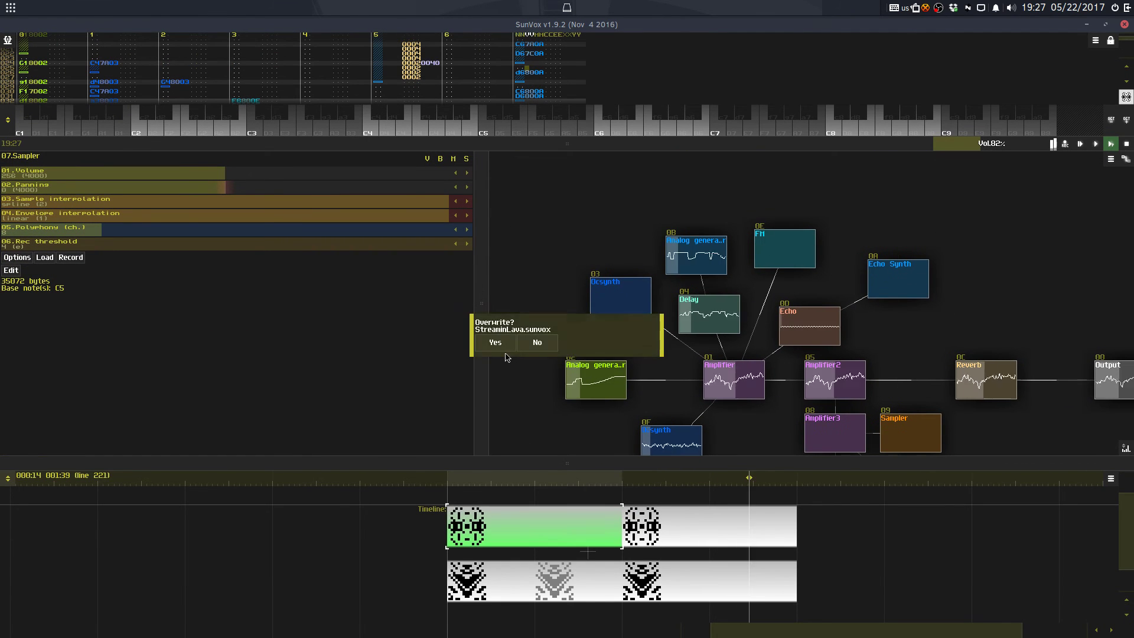
left_click(501, 343)
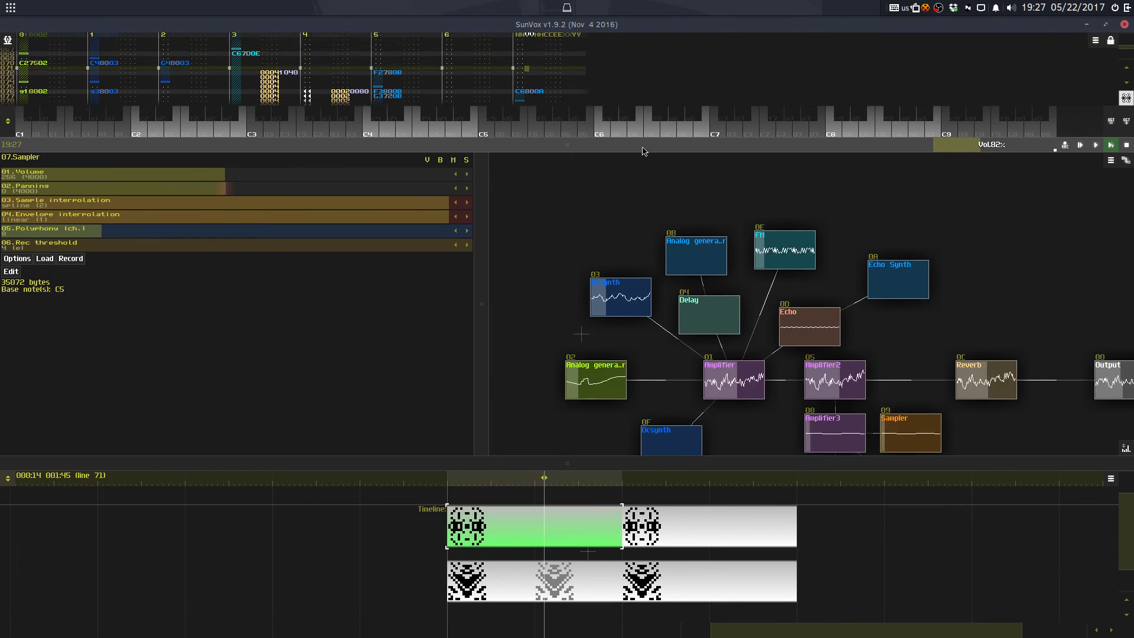
Step: Look over the module network and examine the first section's melodic pattern while the song plays
left_click_drag(643, 152, 634, 410)
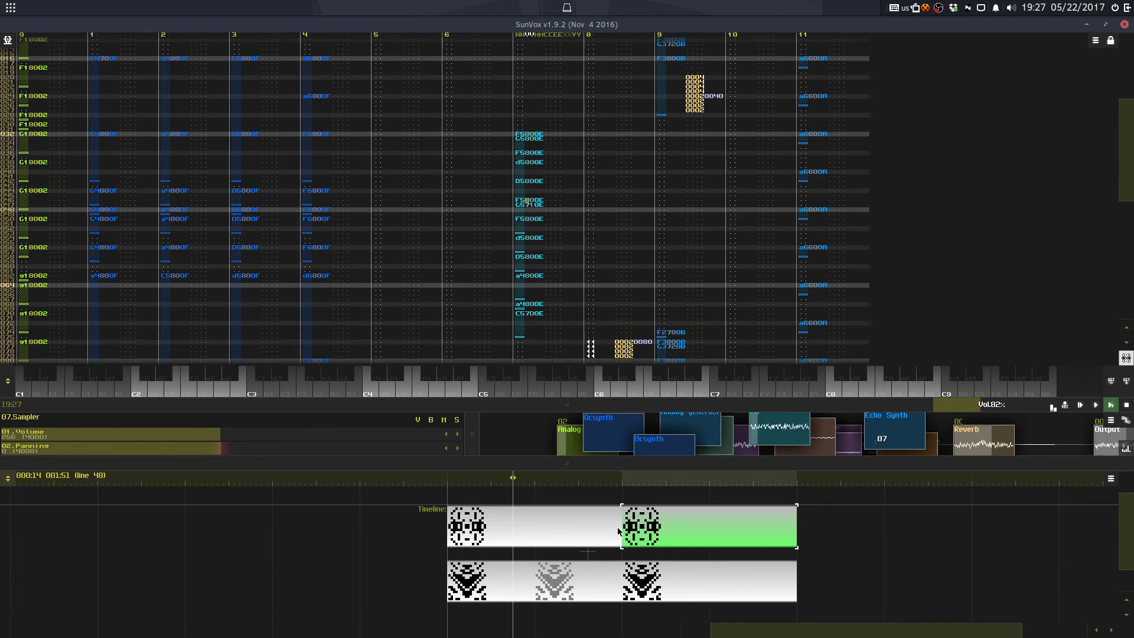
left_click_drag(635, 405, 611, 81)
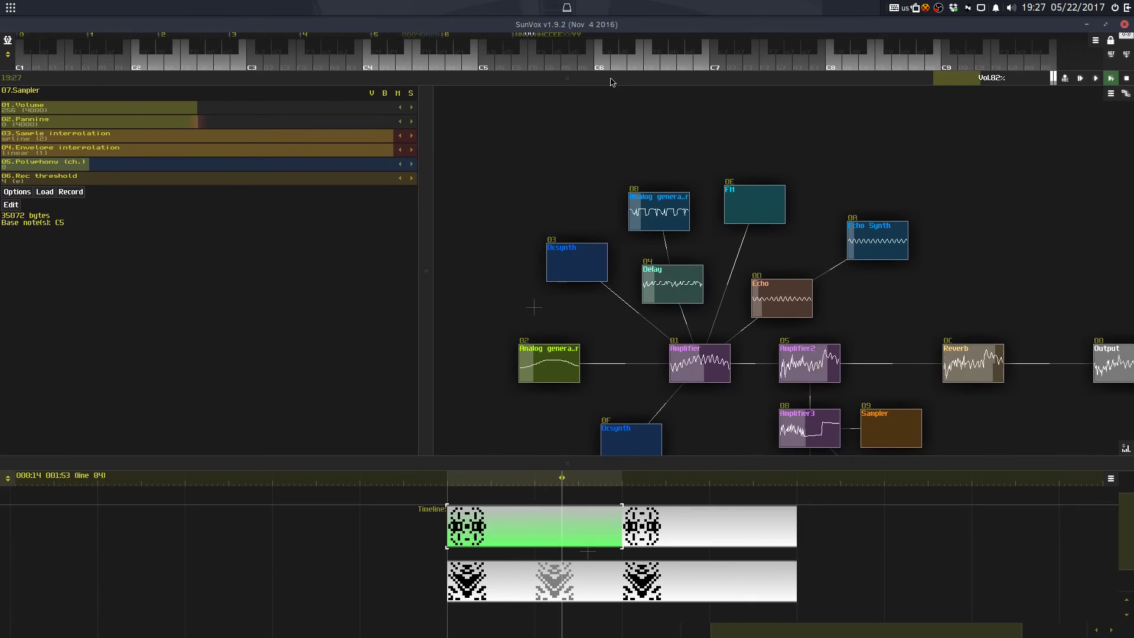
left_click_drag(646, 362, 537, 285)
left_click_drag(570, 362, 672, 378)
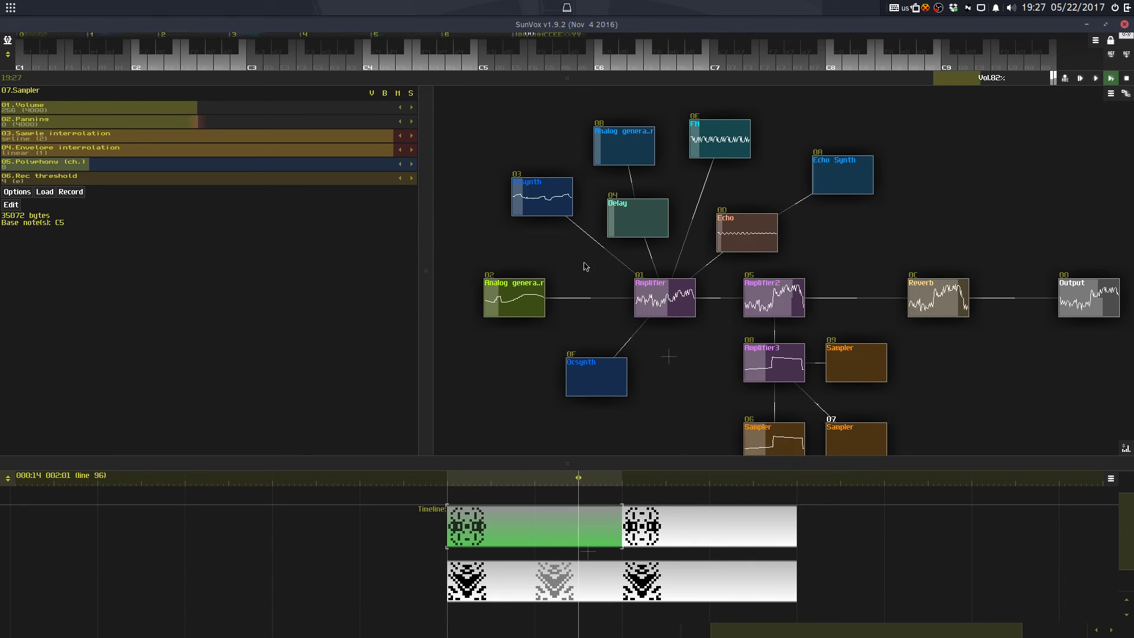
left_click_drag(575, 82, 576, 553)
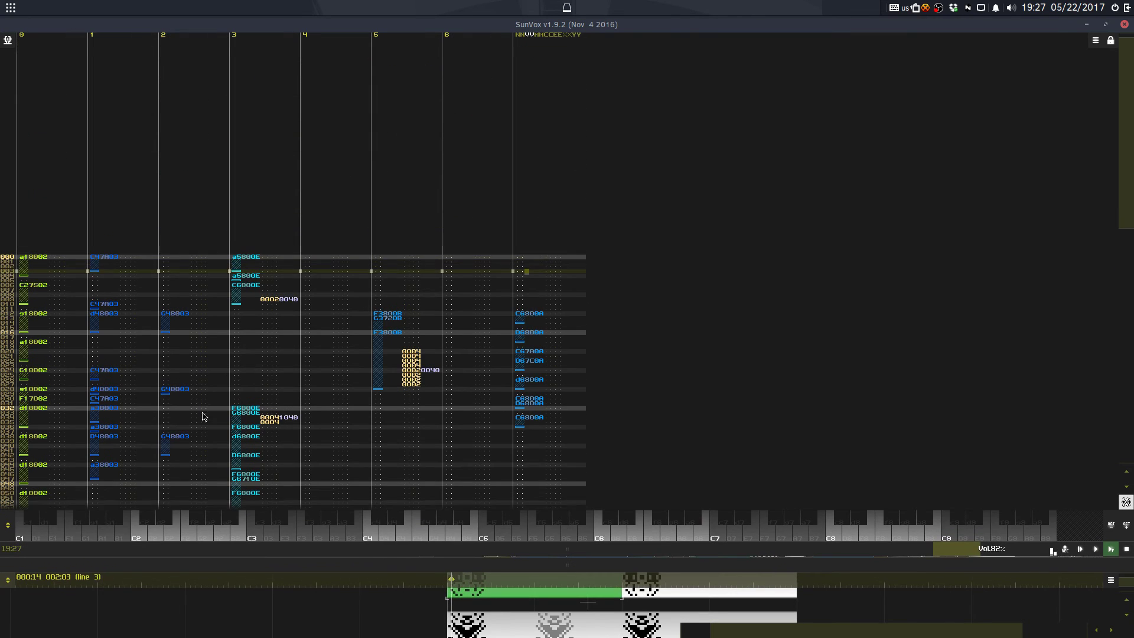
double_click(195, 438)
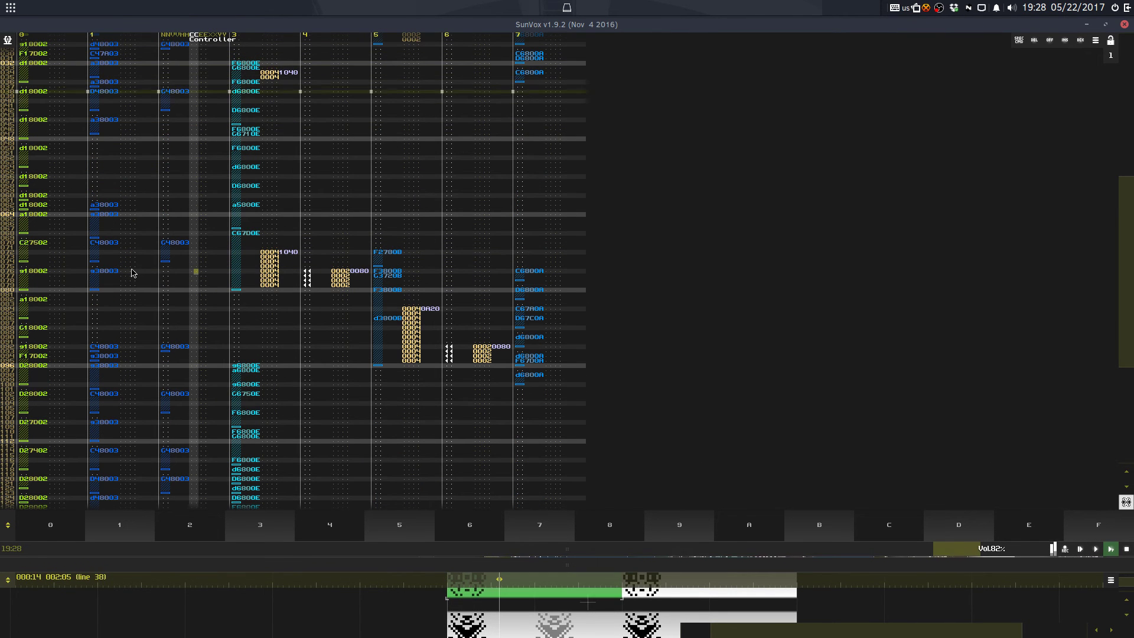
left_click(121, 322)
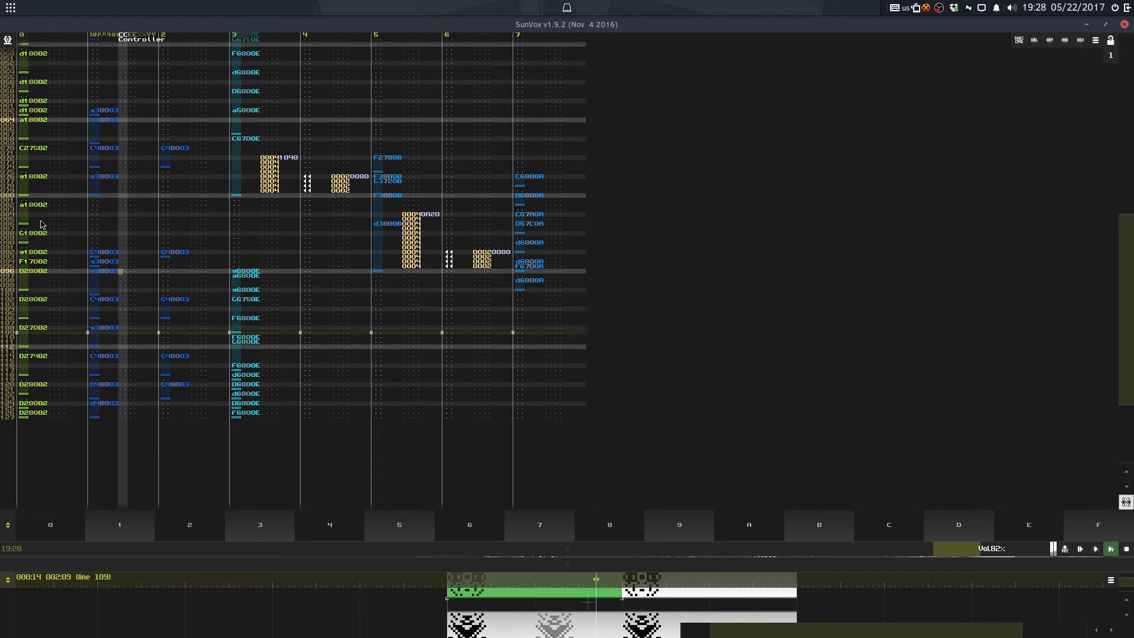
key("space")
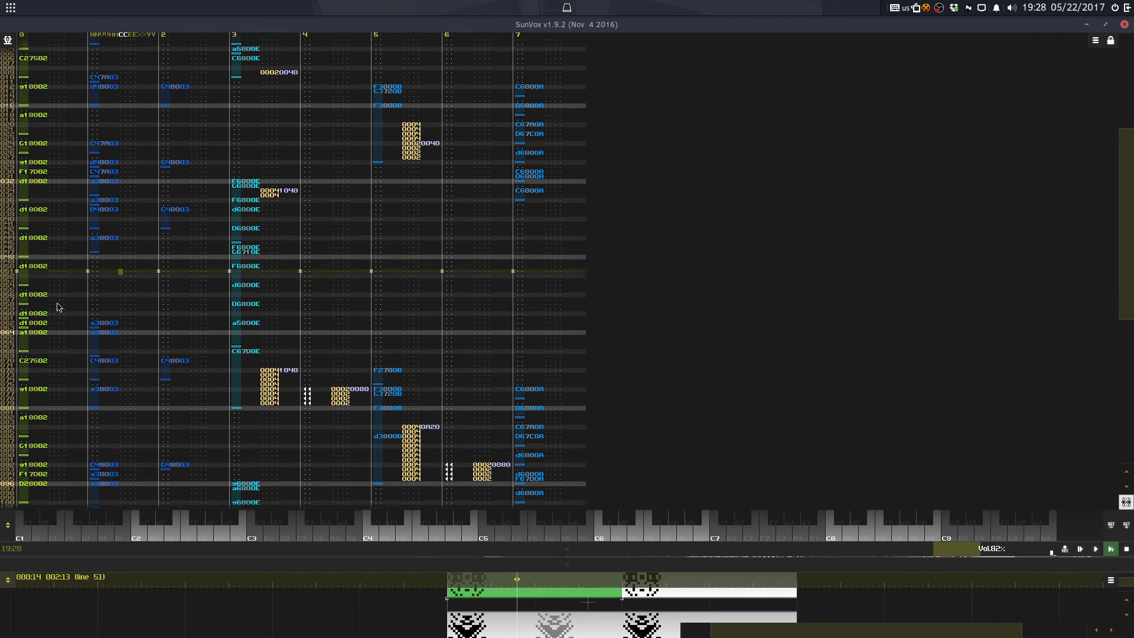
key("space")
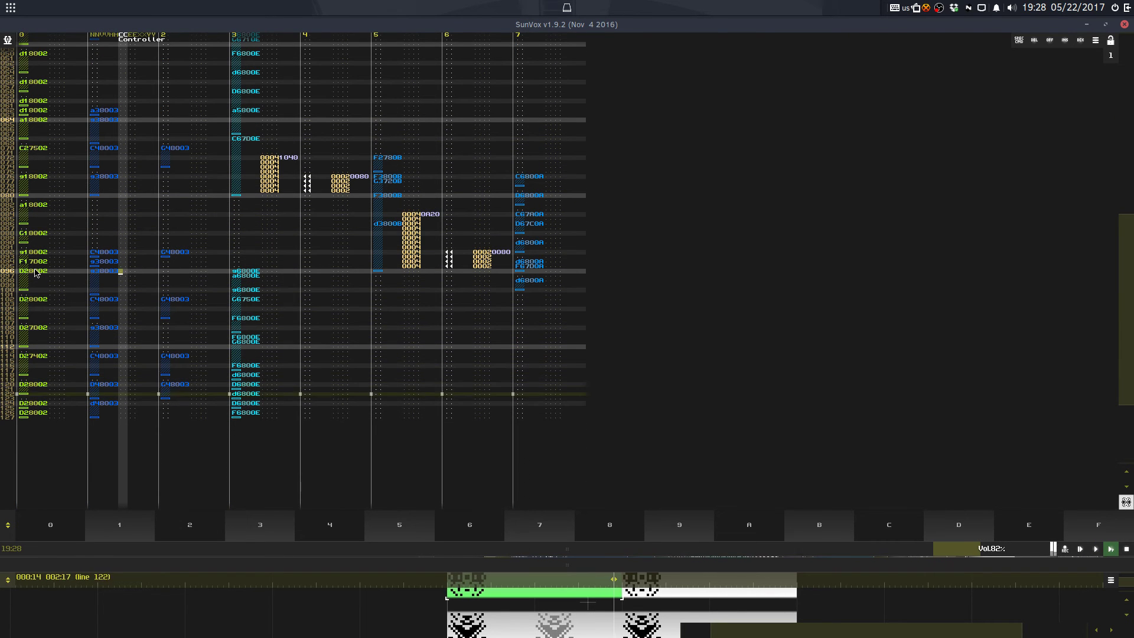
key("space")
Step: Stop playback, move the second section's patterns one section later on the timeline, and clone the first section's melodic and drum patterns into the gap
left_click_drag(615, 565, 658, 290)
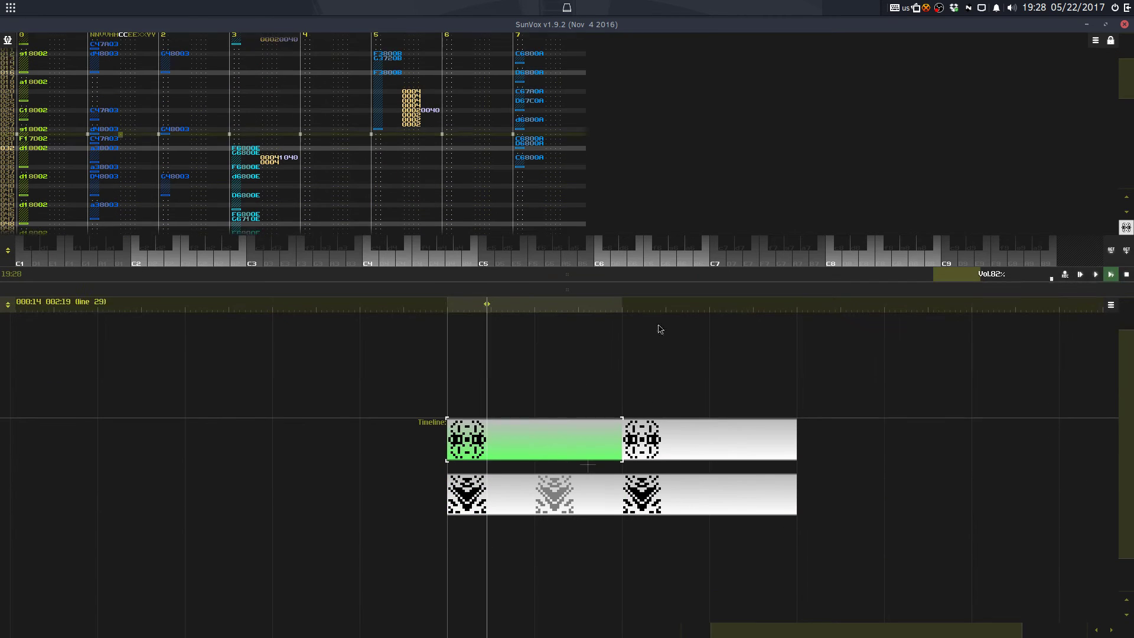
key("space")
mouse_move(882, 390)
left_mouse_down()
mouse_move(599, 637)
mouse_move(882, 389)
left_mouse_up()
left_click_drag(678, 435, 858, 435)
left_click_drag(747, 395, 354, 564)
left_click(612, 546)
left_click_drag(686, 360, 336, 580)
key("ctrl+d")
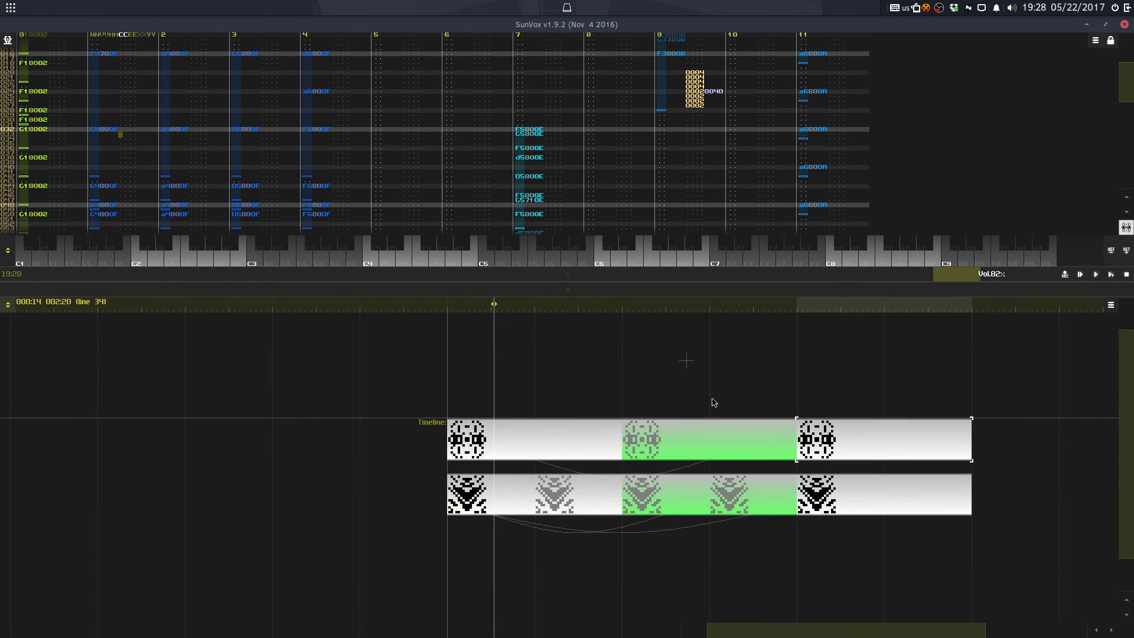
Step: Delete the cloned melodic pattern in the middle section and replace it with an independent copy of the first section's melodic pattern
left_click(713, 392)
left_click(667, 444)
key("Delete")
key("Return")
left_click(615, 437)
key("ctrl+c")
key("ctrl+v")
left_click_drag(669, 396, 661, 444)
Step: In the copied melodic pattern, transpose lines 96 to 127 of tracks 0 to 3 down two semitones and start playback
left_click_drag(663, 275, 666, 464)
left_click(275, 319)
left_click(275, 319)
left_click(274, 319)
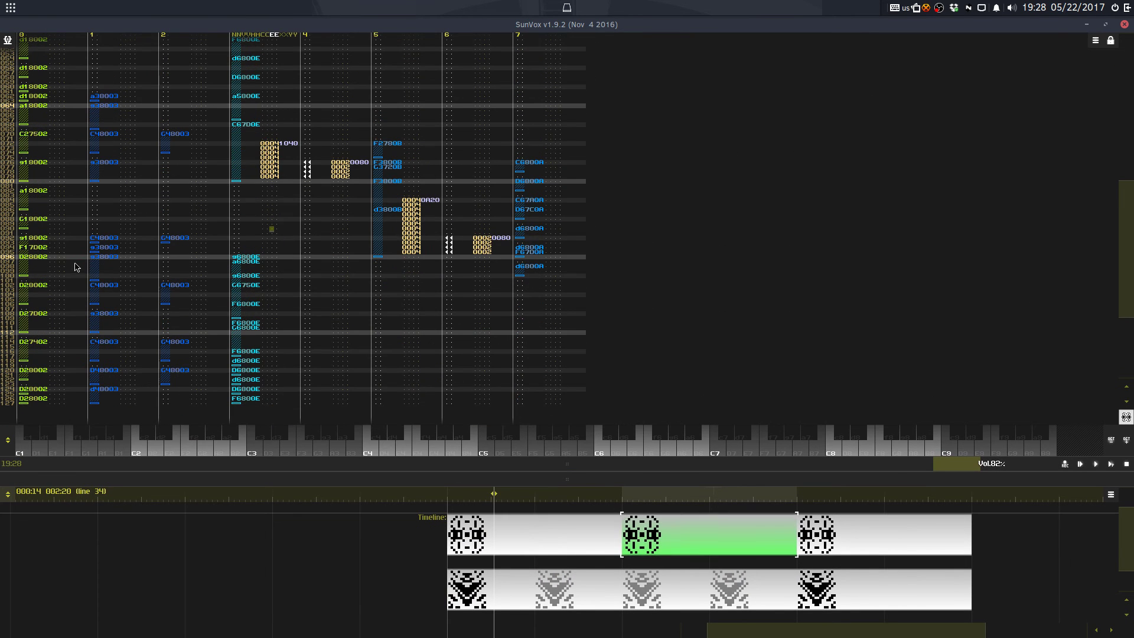
left_click_drag(38, 260, 314, 233)
right_click(316, 232)
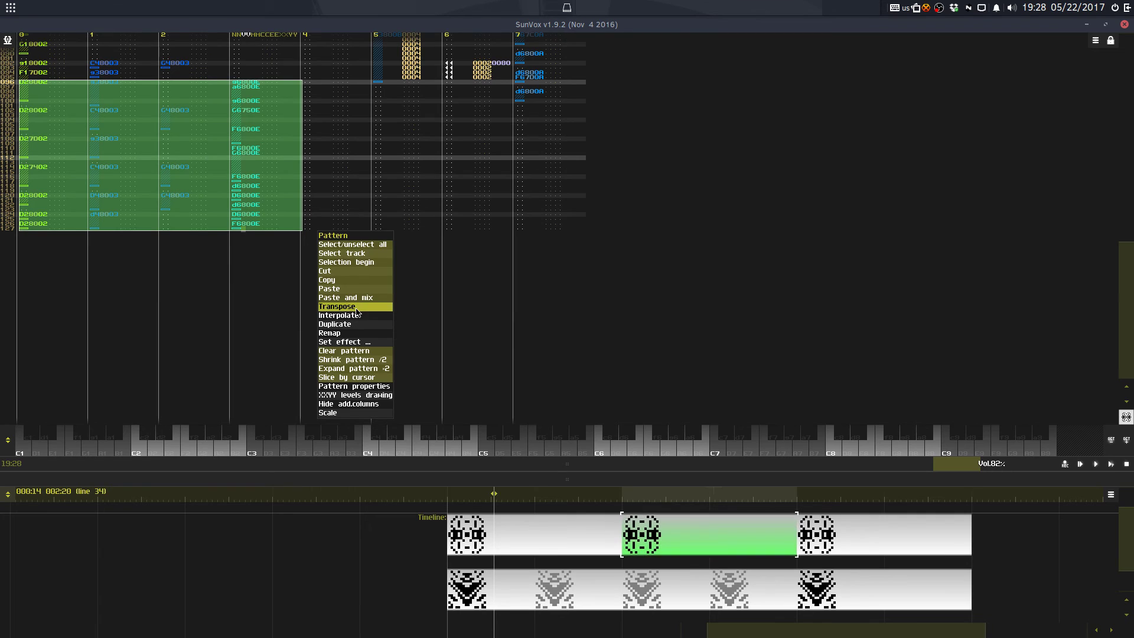
left_click(357, 308)
mouse_move(1132, 325)
left_mouse_down()
mouse_move(1128, 140)
mouse_move(1127, 328)
left_mouse_up()
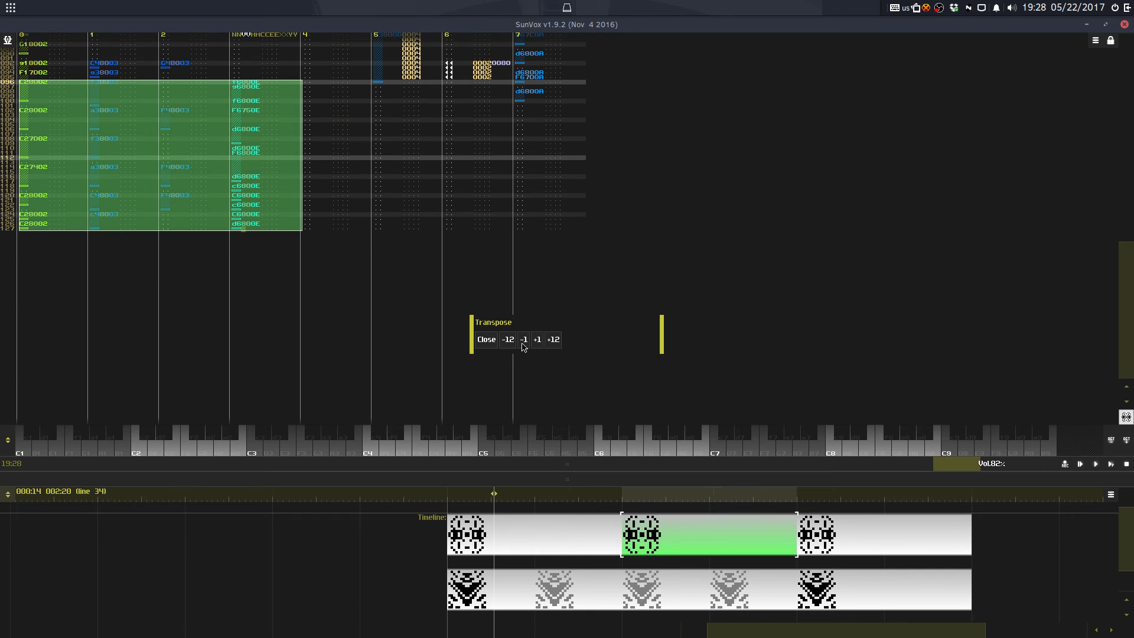
left_click(595, 551)
key("space")
left_click(627, 543)
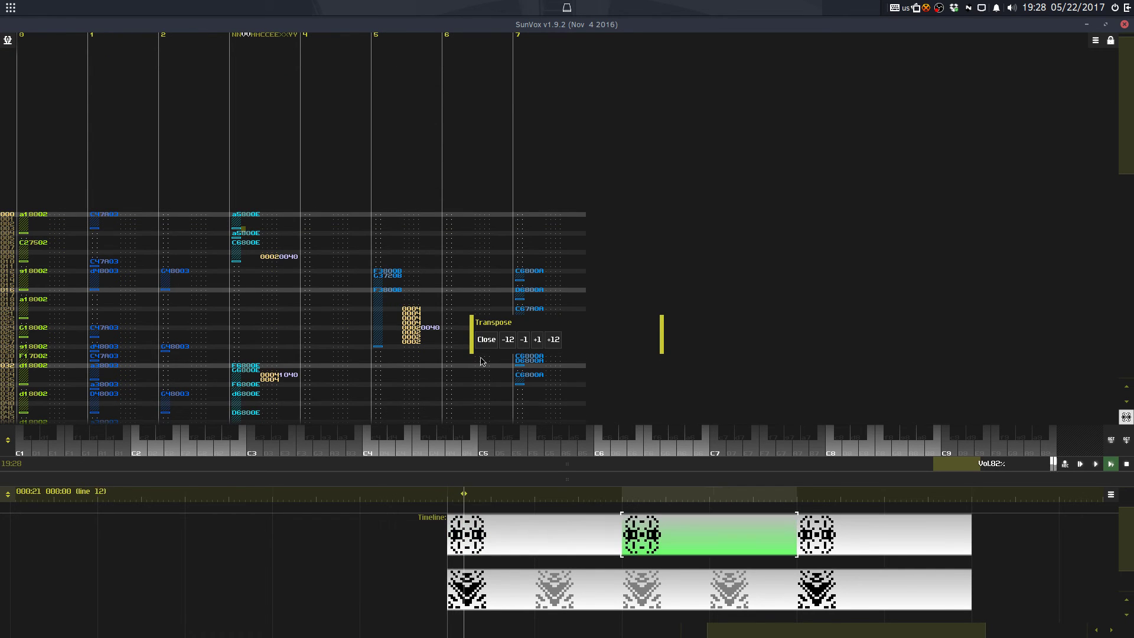
left_click(486, 338)
Step: Transpose lines 96 to 107 of track 7 in the copied pattern down two semitones
triple_click(461, 401)
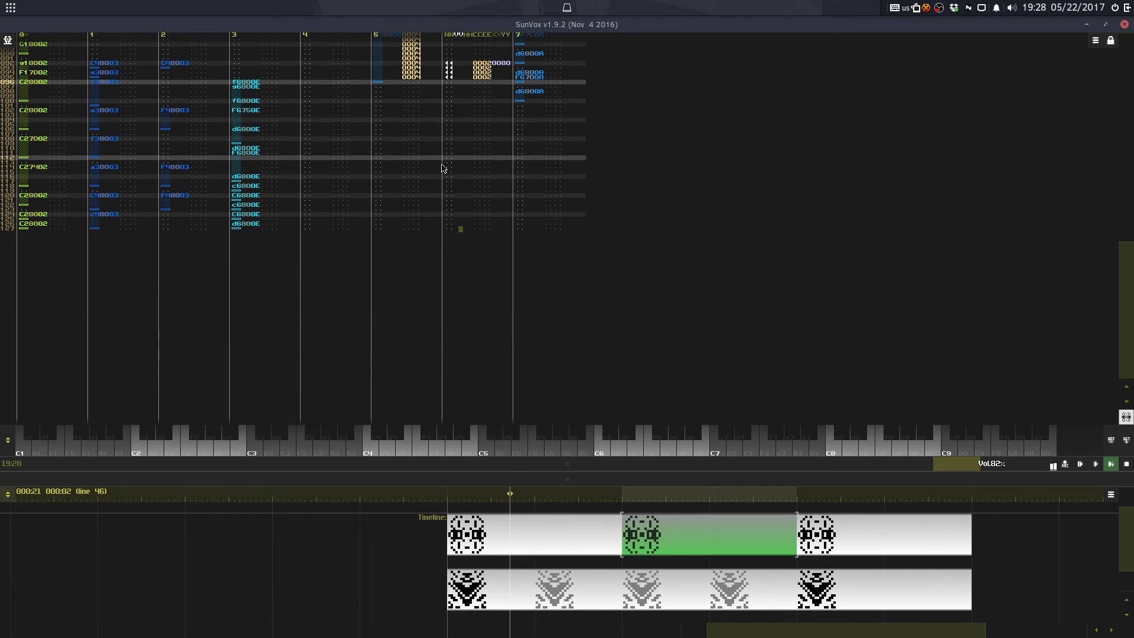
left_click_drag(534, 83, 535, 133)
right_click(535, 133)
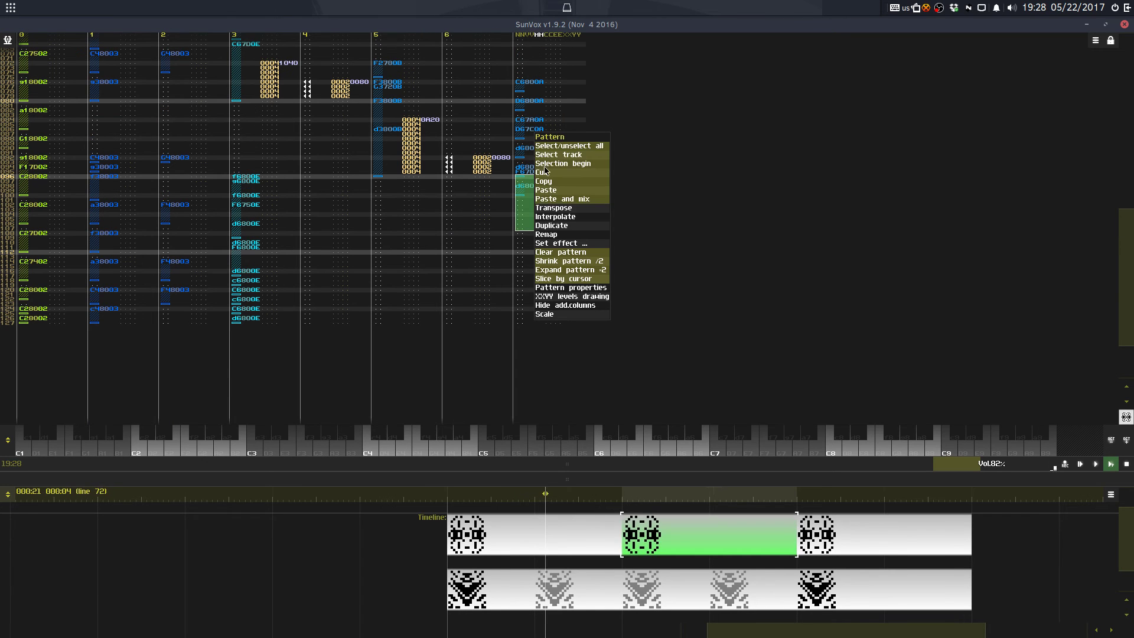
left_click(561, 208)
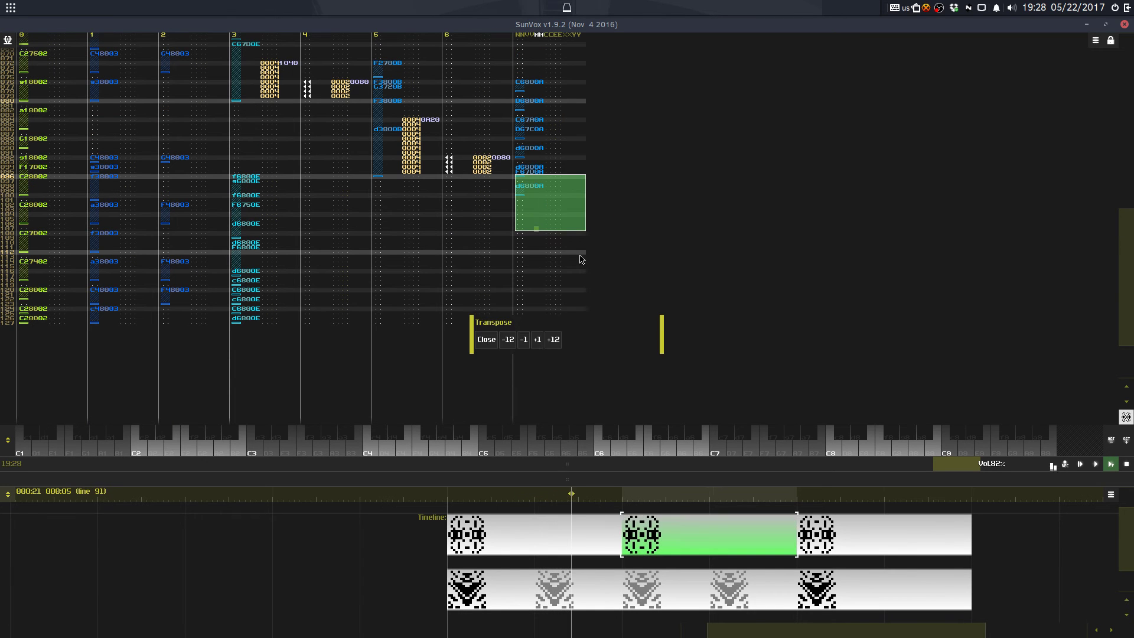
left_click(485, 340)
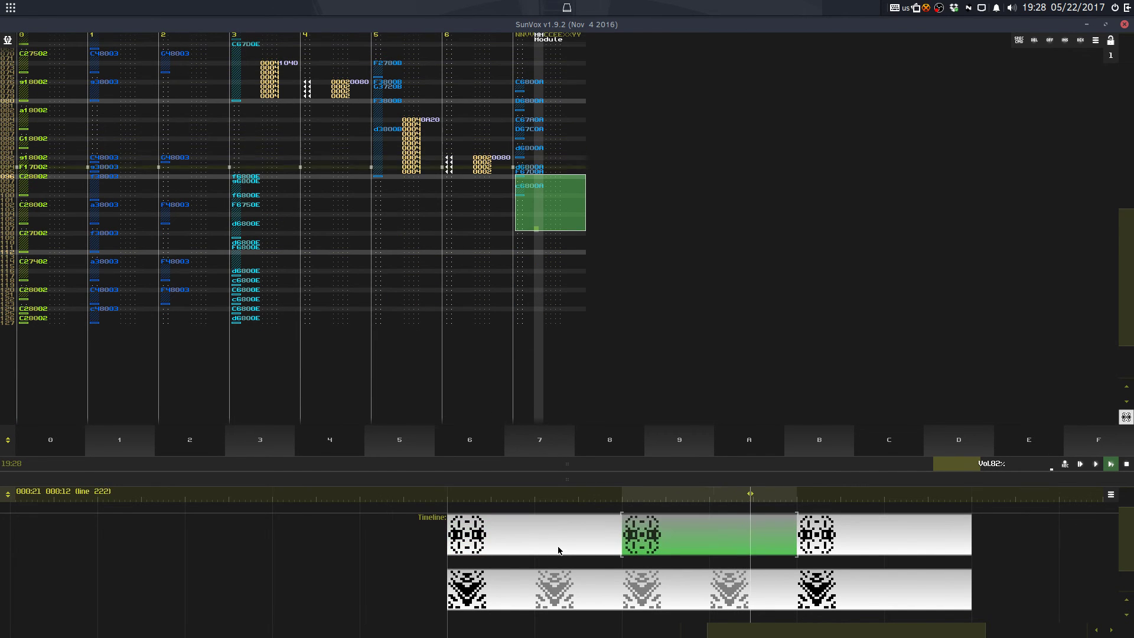
Step: Compare the first section's melodic pattern with its copy and undo the last one-semitone transposition of track 7's selected lines
left_click(529, 534)
left_click(450, 339)
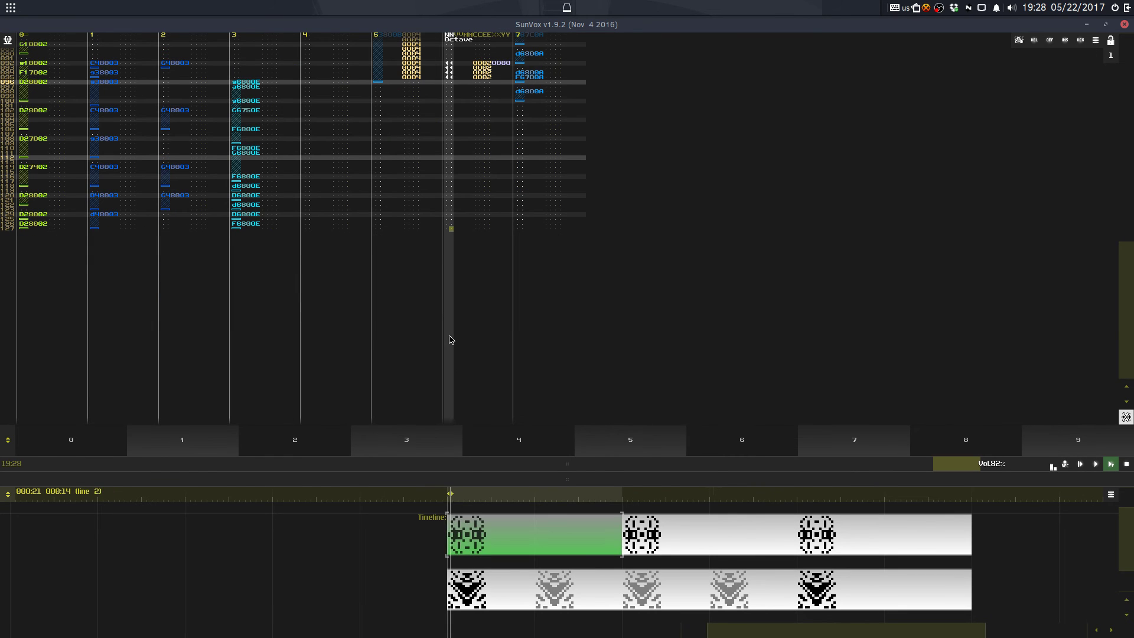
left_click(684, 540)
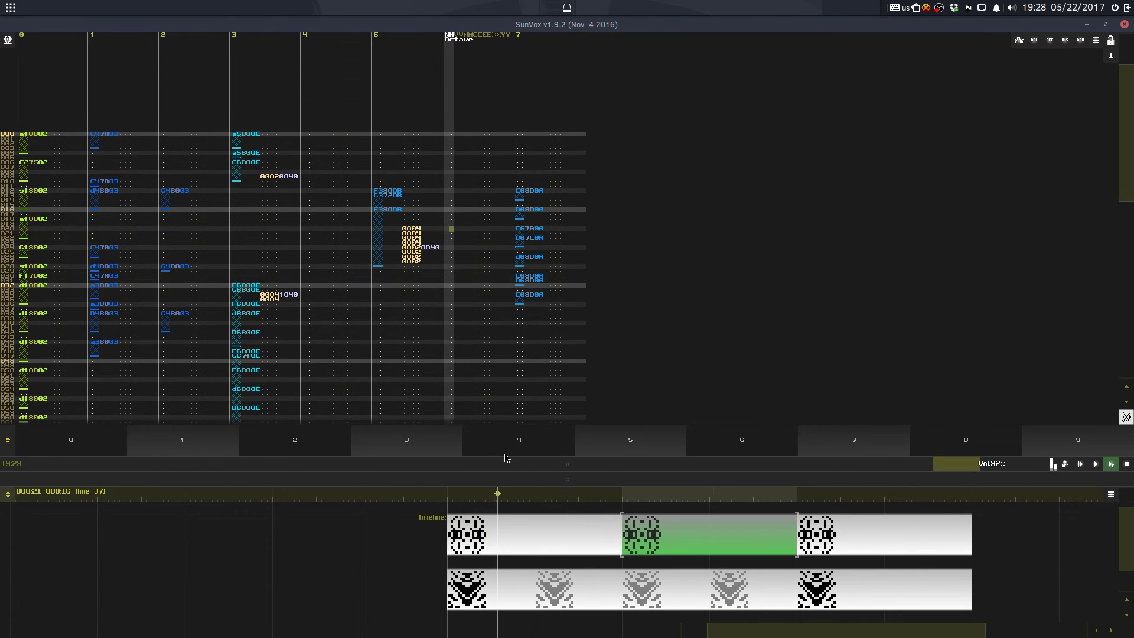
left_click(203, 144)
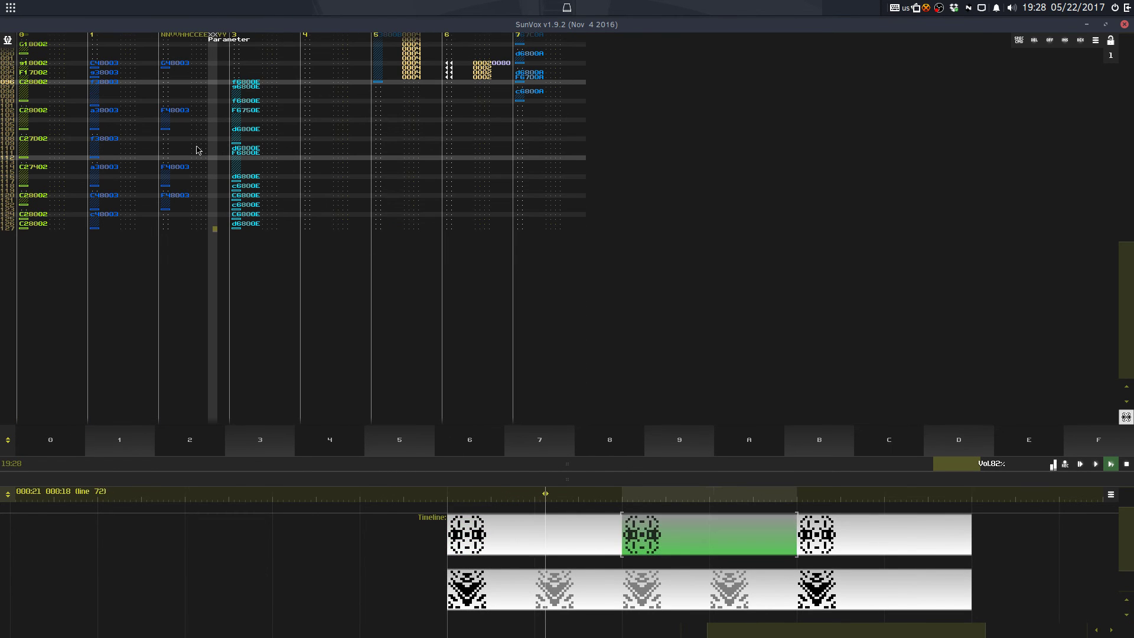
left_click(207, 101)
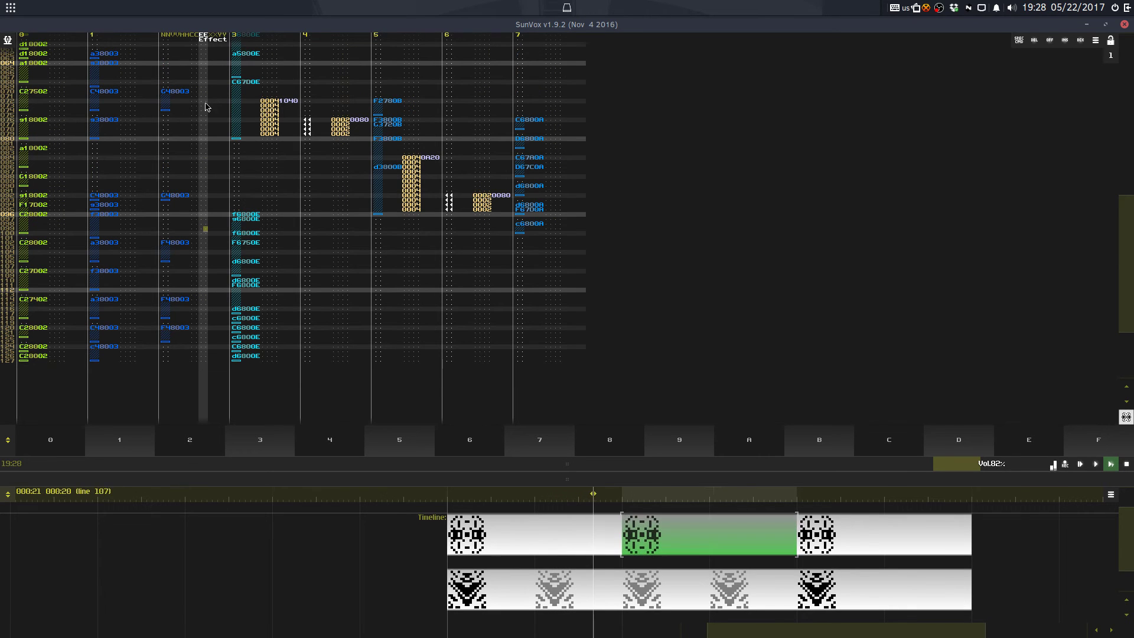
key("ctrl+z")
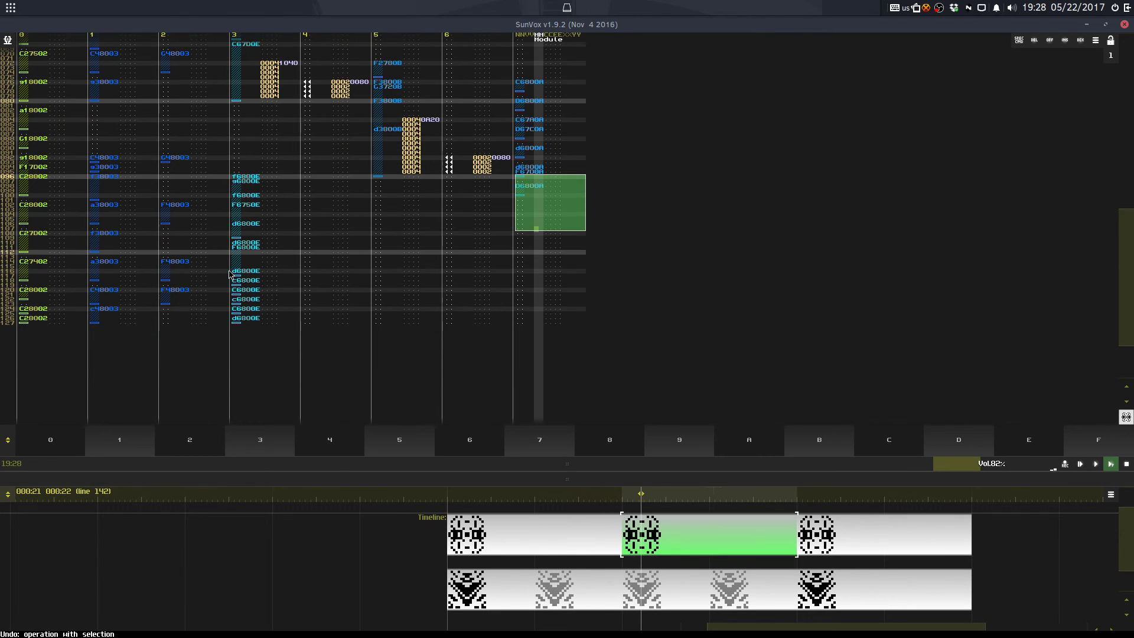
Step: Undo one more transposition and try transposing track 7's selected lines in the copied pattern down one semitone
key("ctrl+z")
right_click(537, 126)
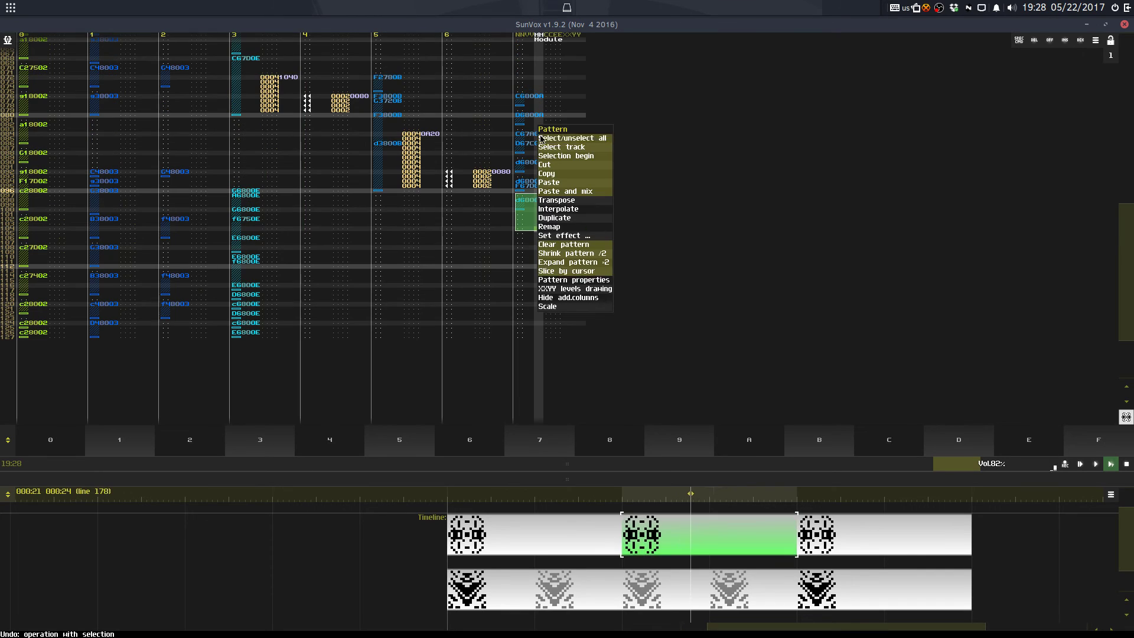
left_click(555, 200)
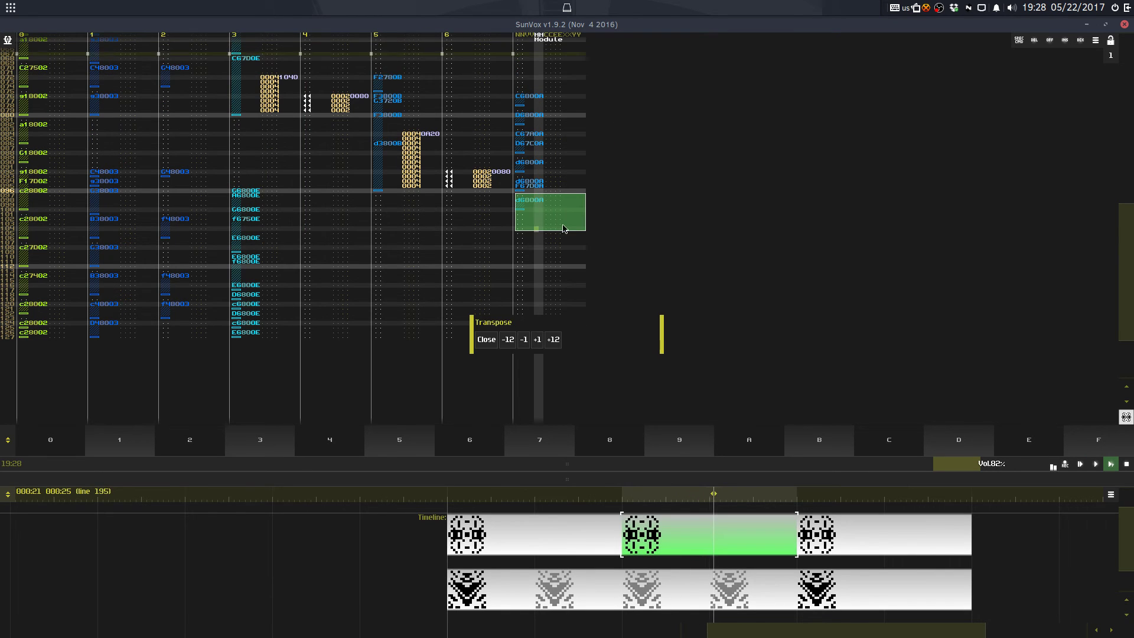
left_click(526, 341)
left_click(526, 341)
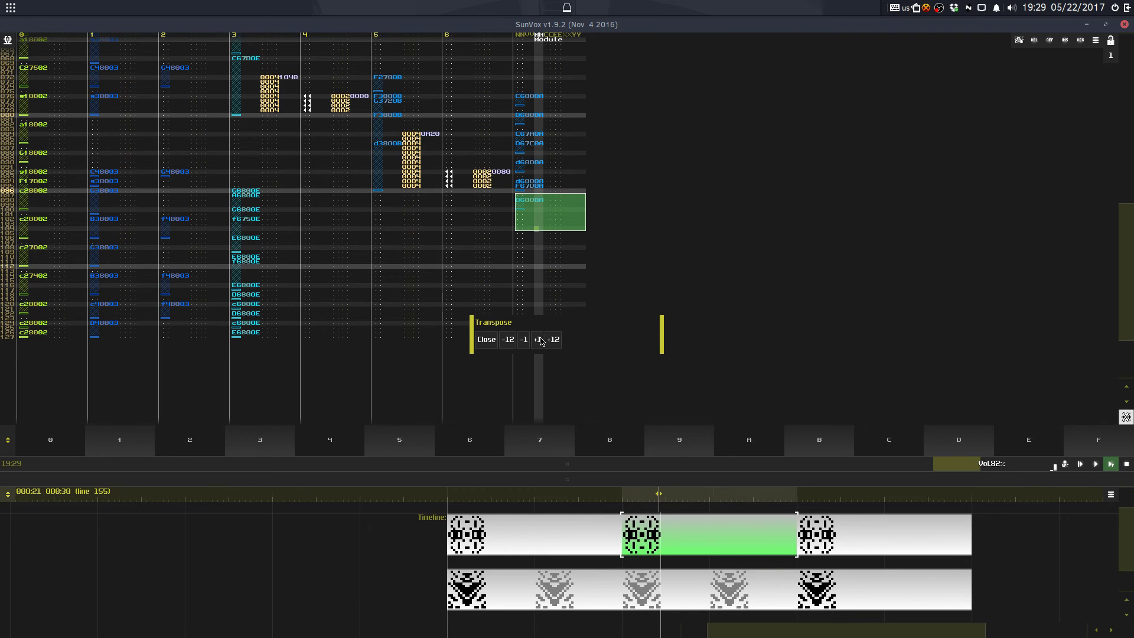
Step: Undo all transpositions made in the copied melodic pattern, keeping the pattern in its place in the middle section
key("ctrl+z")
key("ctrl+z")
key("ctrl+z")
key("ctrl+z")
key("ctrl+z")
key("ctrl+z")
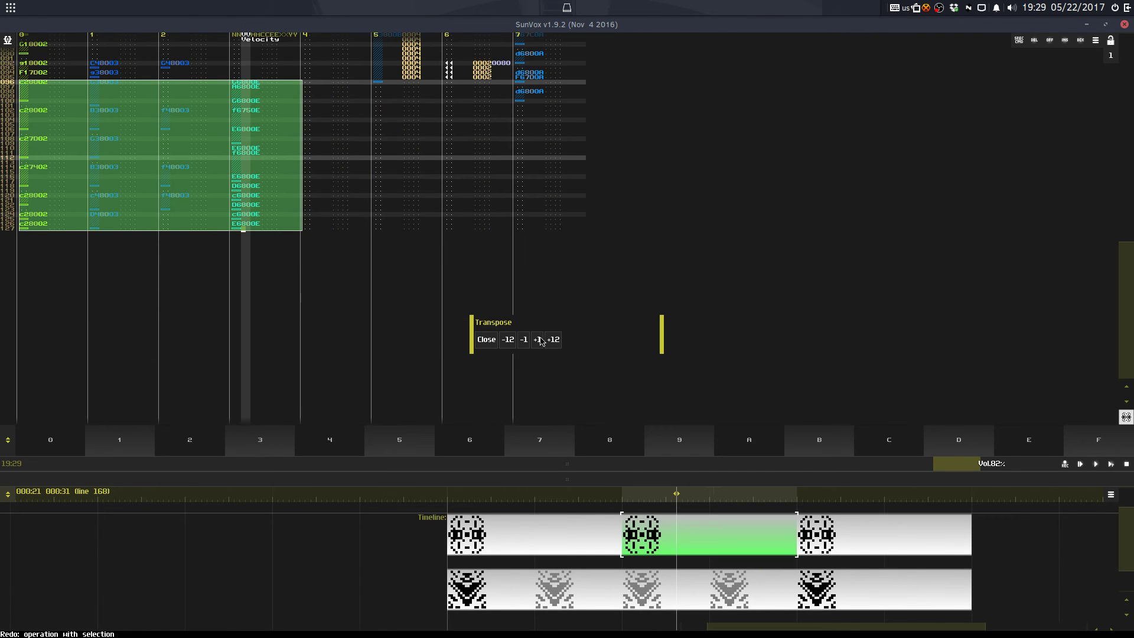
key("ctrl+z")
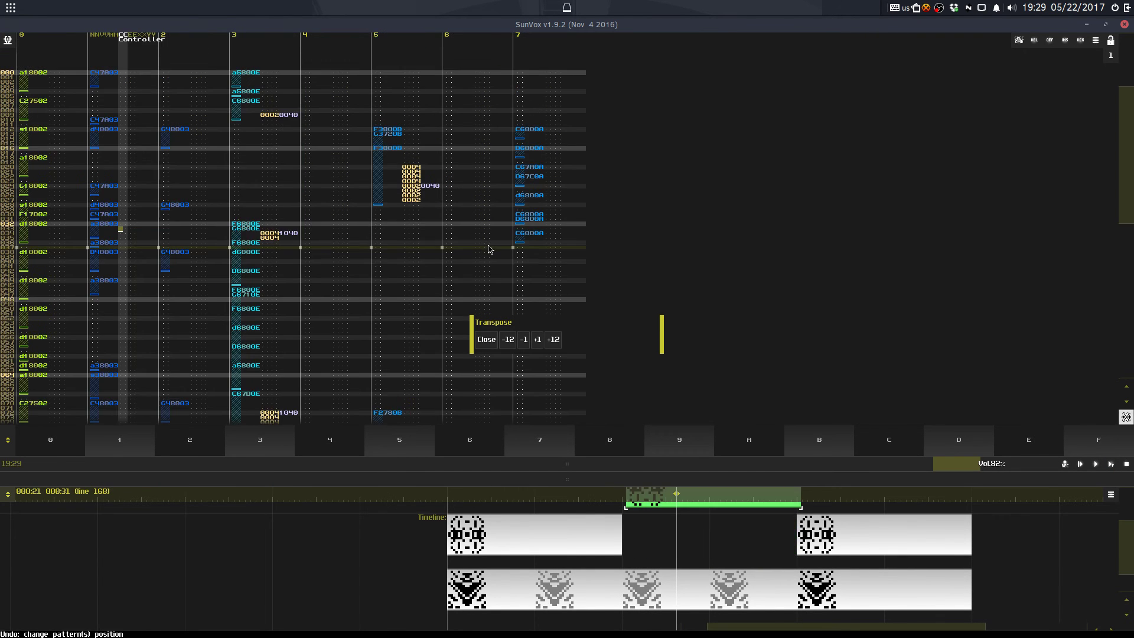
left_click(818, 544)
left_click(744, 545)
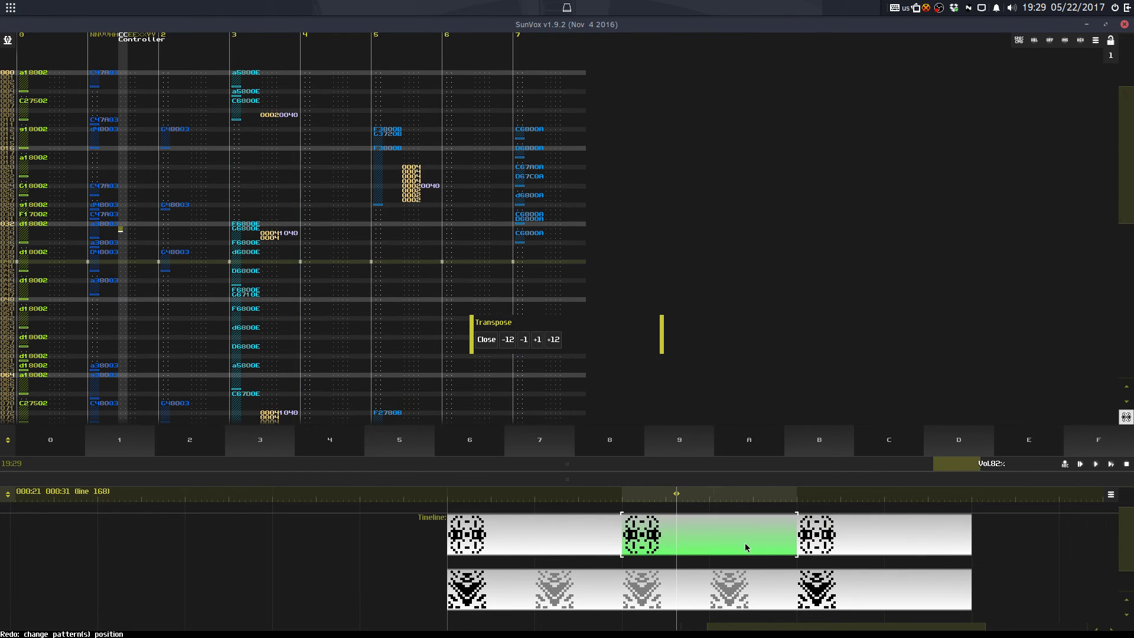
Step: Transpose lines 96 to 127 of all tracks in the copied melodic pattern up one semitone and start playback
left_click(224, 59)
scroll(192, 160, "up", 1)
left_click(168, 177)
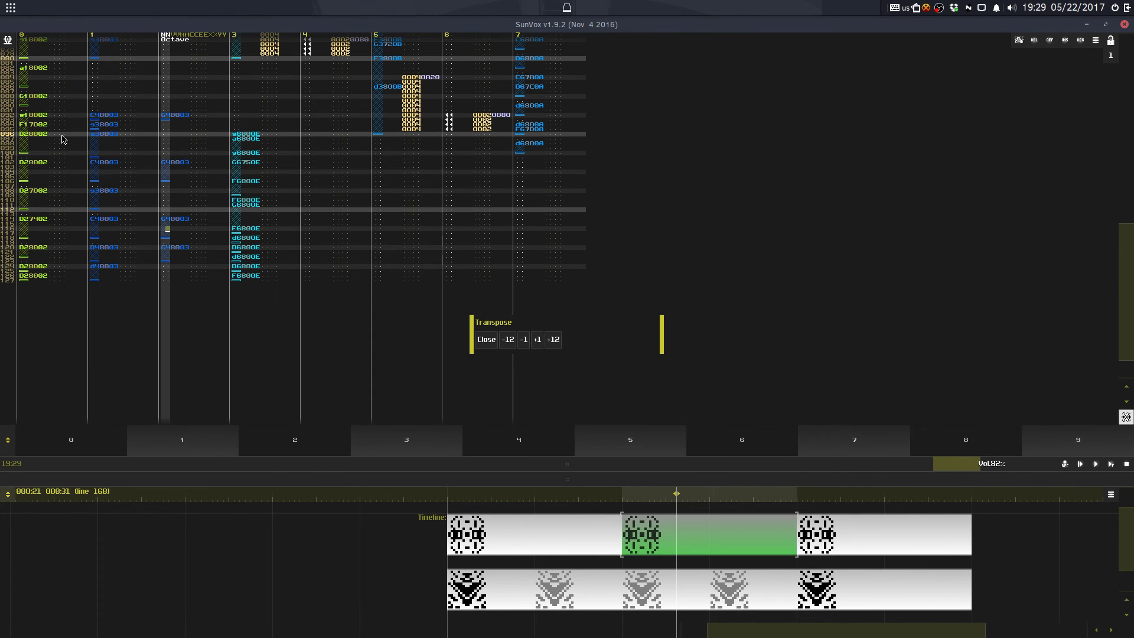
left_click_drag(63, 139, 518, 308)
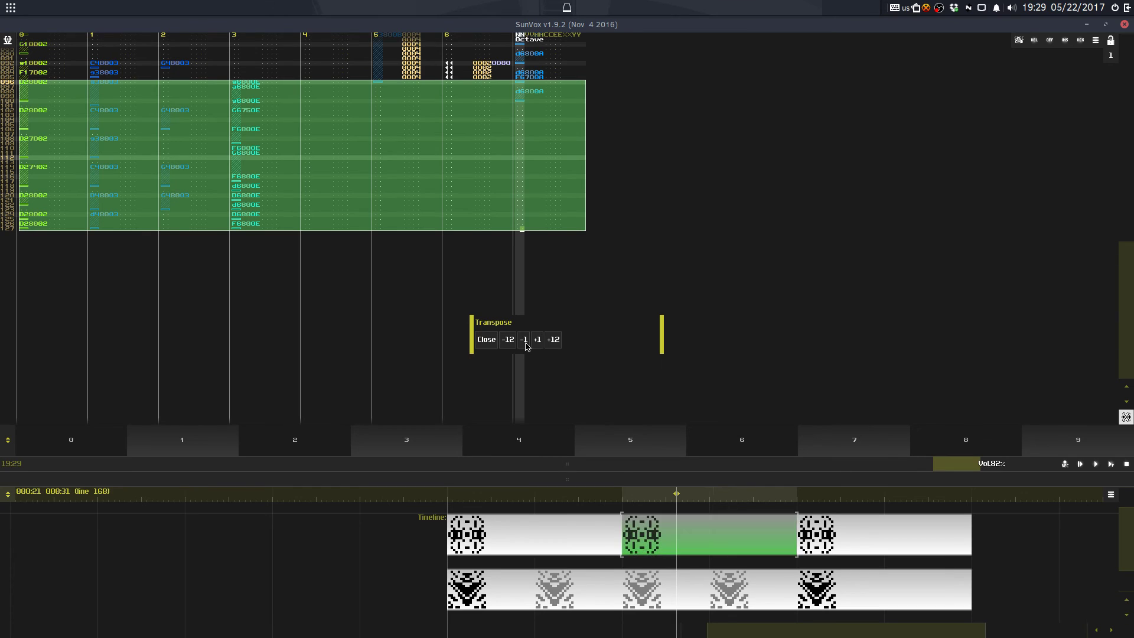
left_click(538, 341)
left_click(537, 340)
left_click(537, 341)
key("space")
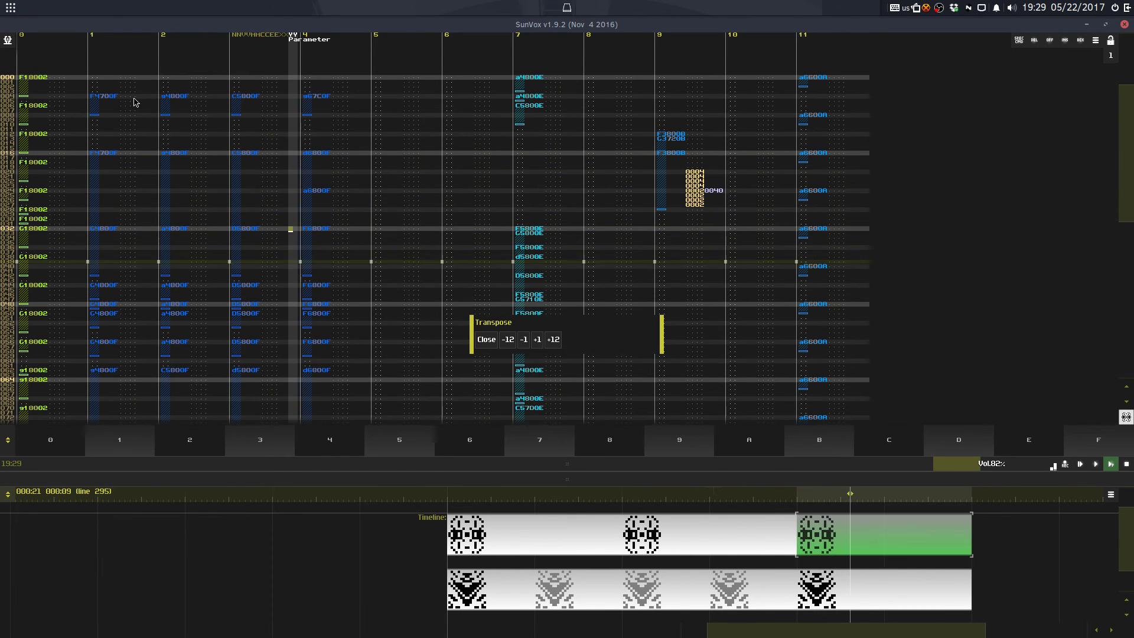
Step: Move the four-note chord on tracks 1 to 4 of the third section's melodic pattern from line 4 to line 0
left_click_drag(285, 92, 301, 97)
key("ctrl+x")
left_click(199, 174)
key("ctrl+v")
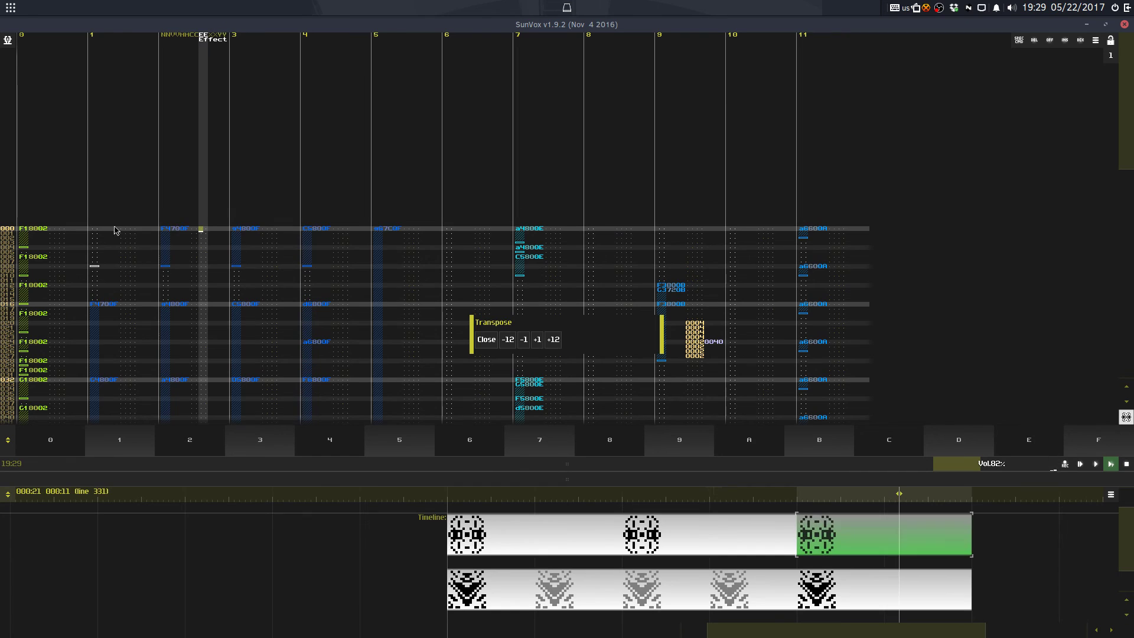
key("ctrl+z")
left_click(106, 228)
key("ctrl+v")
Step: Move the opening chord's note-offs on tracks 1 to 4 from line 8 to line 15
left_click_drag(111, 269, 272, 270)
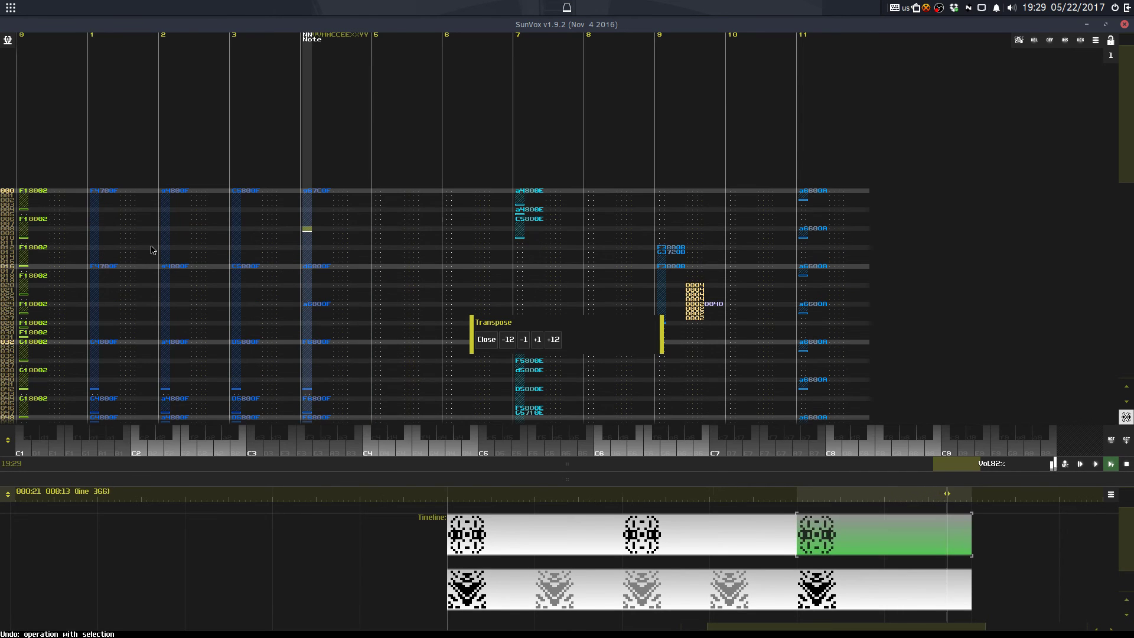
left_click(132, 263)
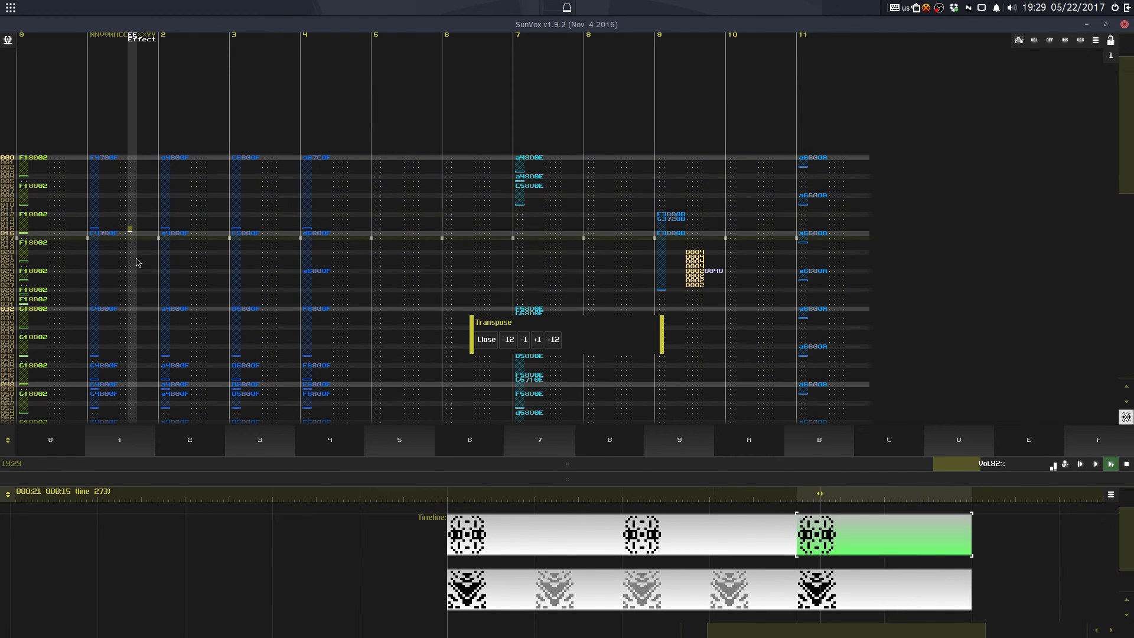
left_click(195, 339)
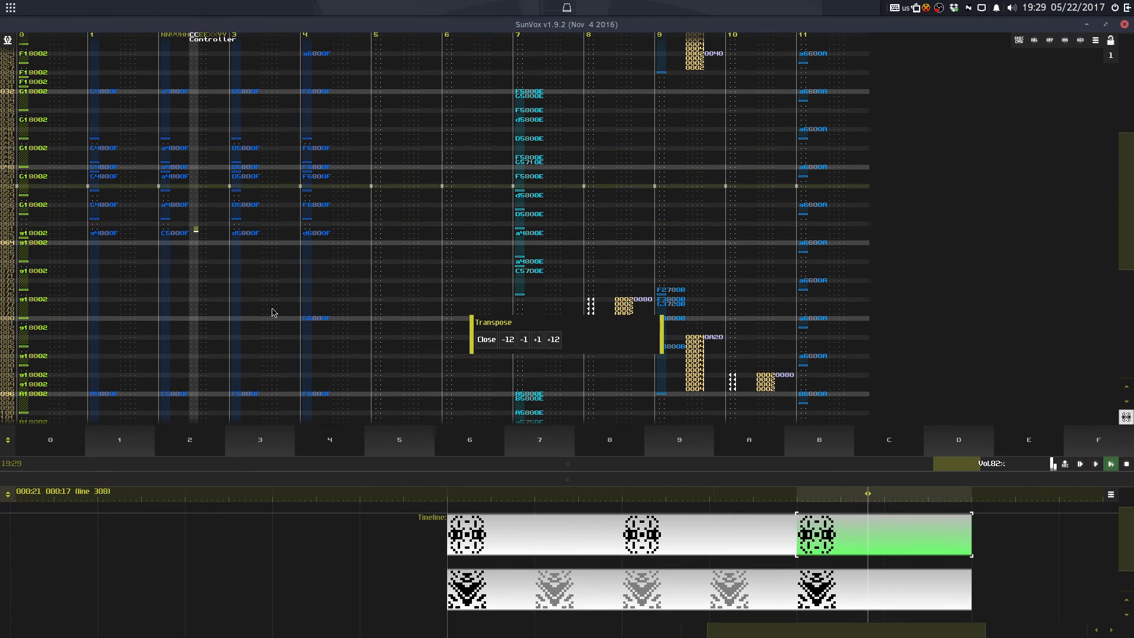
Step: Save the project over StreaminLava.sunvox and close the Transpose dialog
left_click(273, 314)
key("ctrl+s")
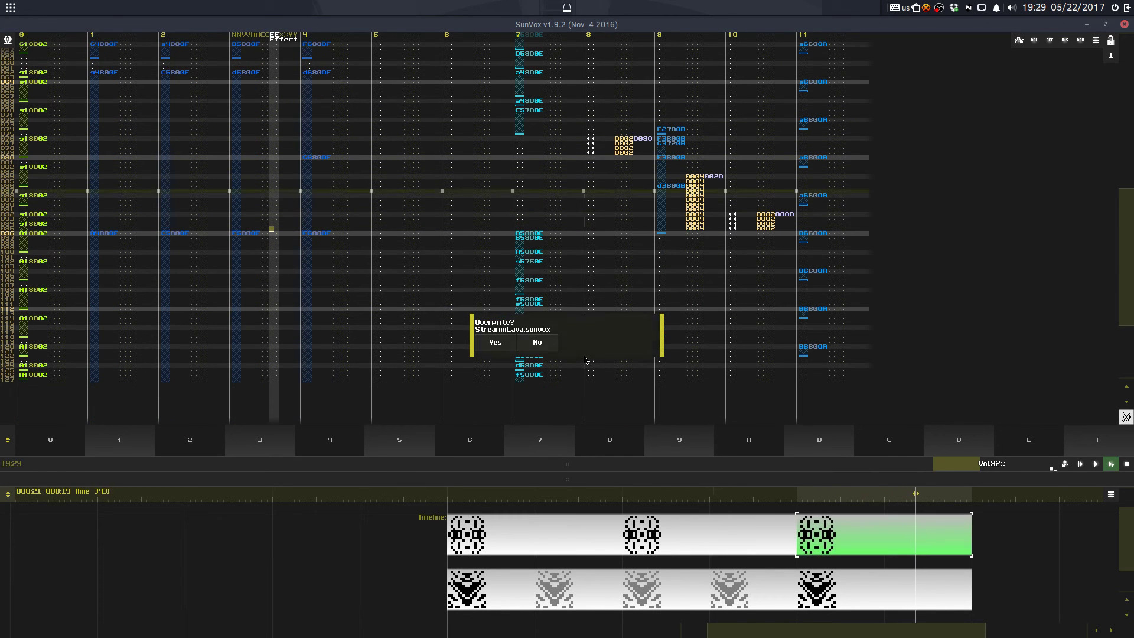
left_click(492, 342)
left_click(486, 340)
Step: Reveal the module view and set the volume of the 0F MetaModule to 44
left_click_drag(567, 463, 568, 204)
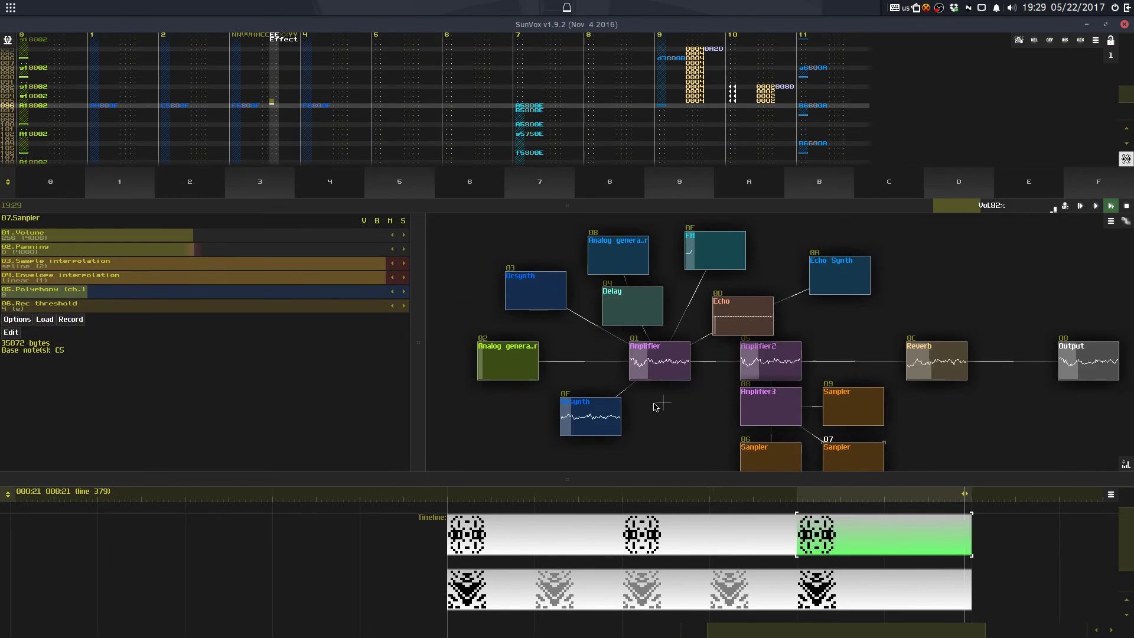
left_click(609, 430)
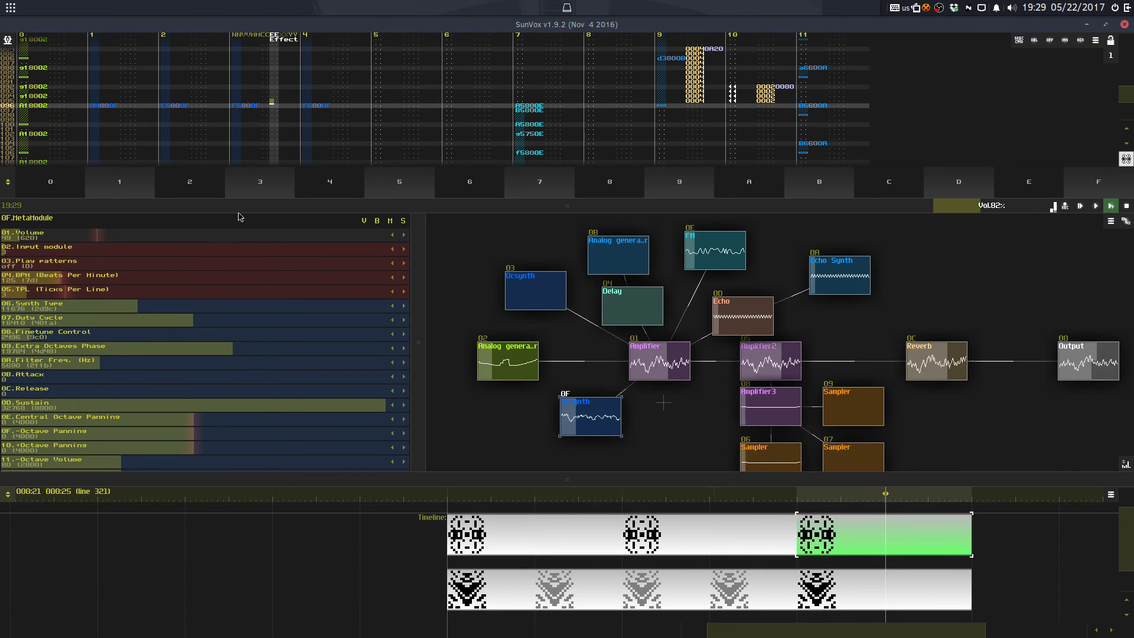
left_click_drag(238, 210, 237, 325)
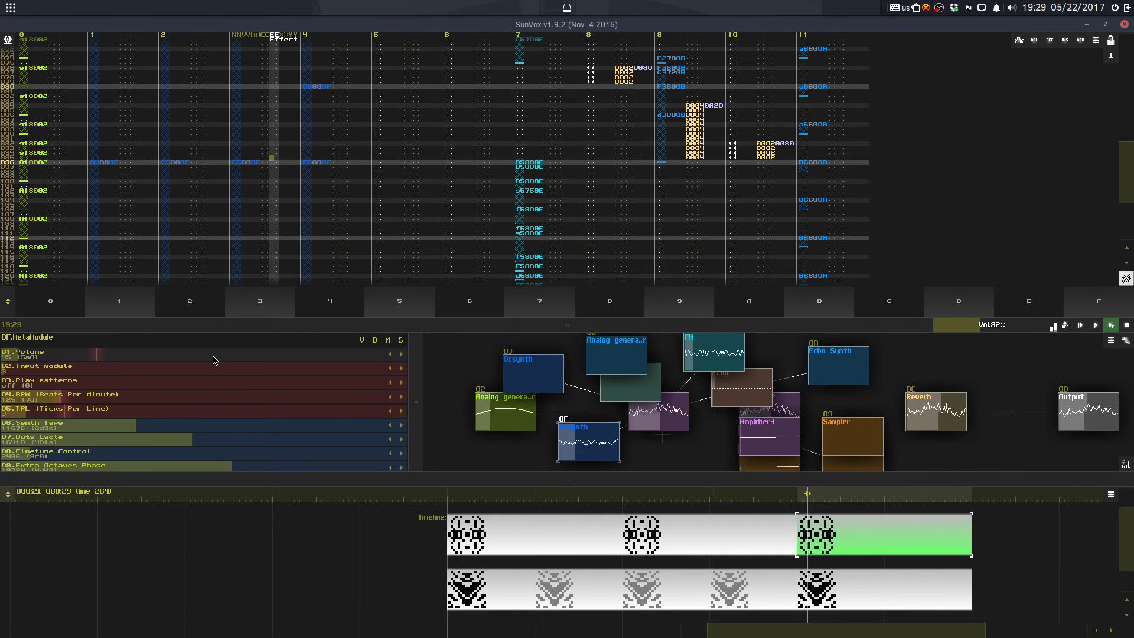
Step: In the third section's percussion pattern, delete four lines at the start of track 0 and start playback
left_click(872, 595)
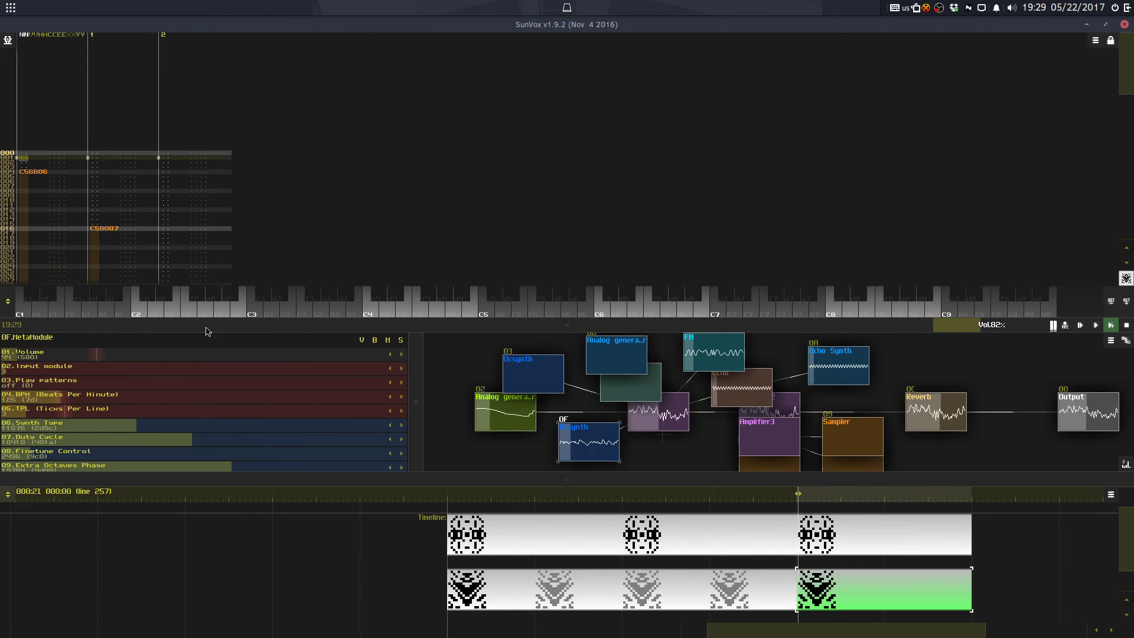
left_click(22, 159)
left_click(38, 133)
key("BackSpace")
key("BackSpace")
key("BackSpace")
key("BackSpace")
key("space")
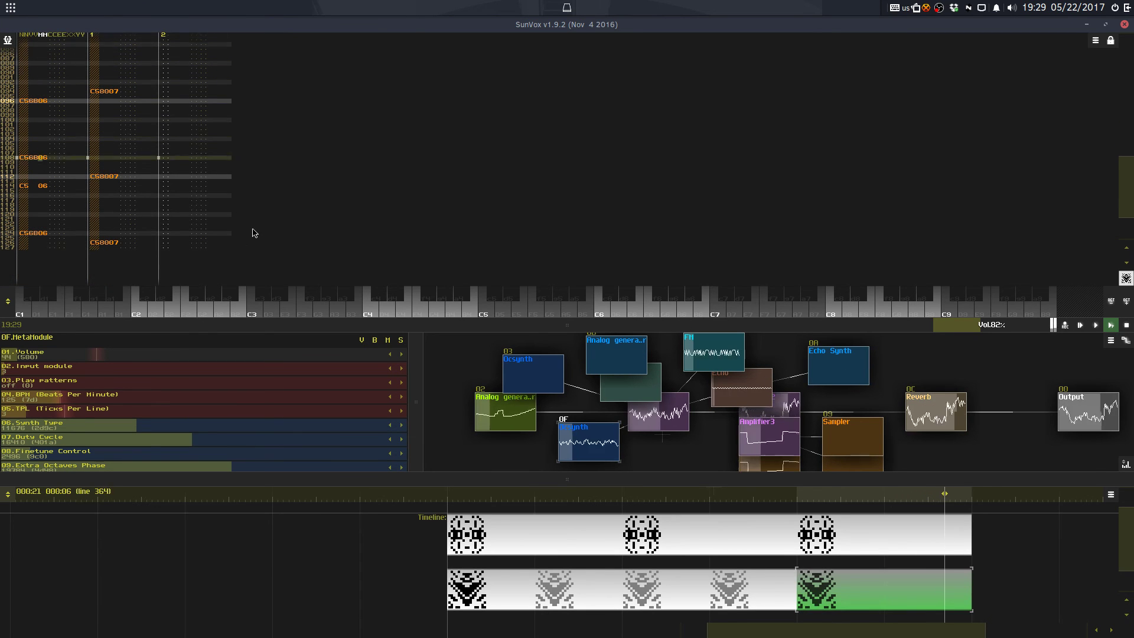
Step: Rebuild the percussion ending from line 120 with a copy of lines 112 to 119 plus a track 1 hit at line 126, and save the project
key("space")
left_click_drag(112, 101, 53, 136)
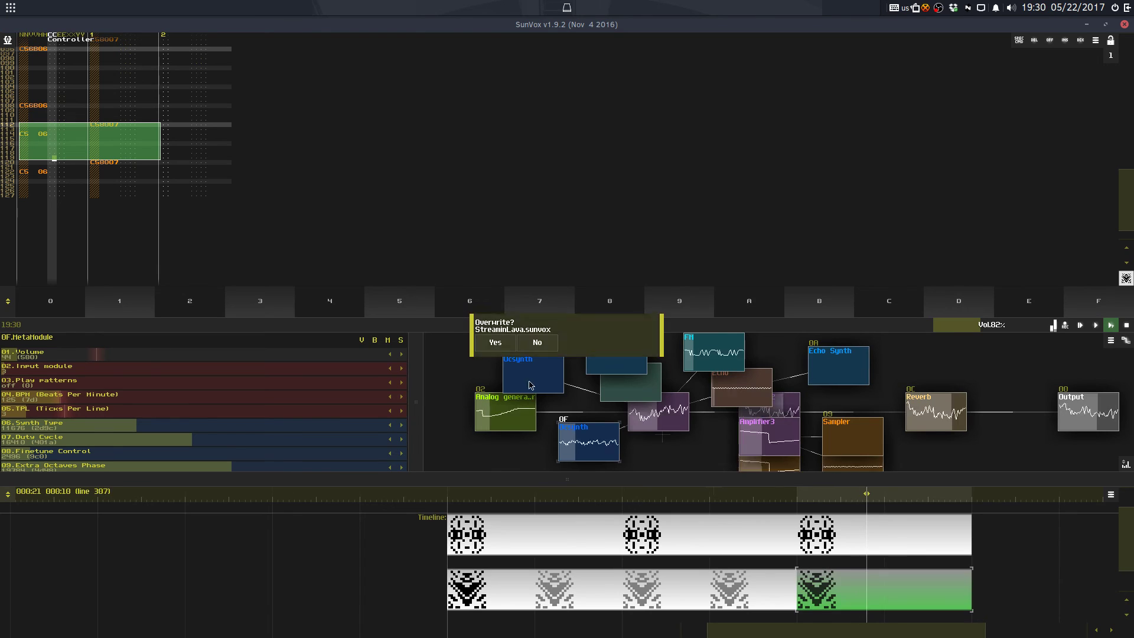
left_click(109, 160)
left_click(109, 162)
key("ctrl+c")
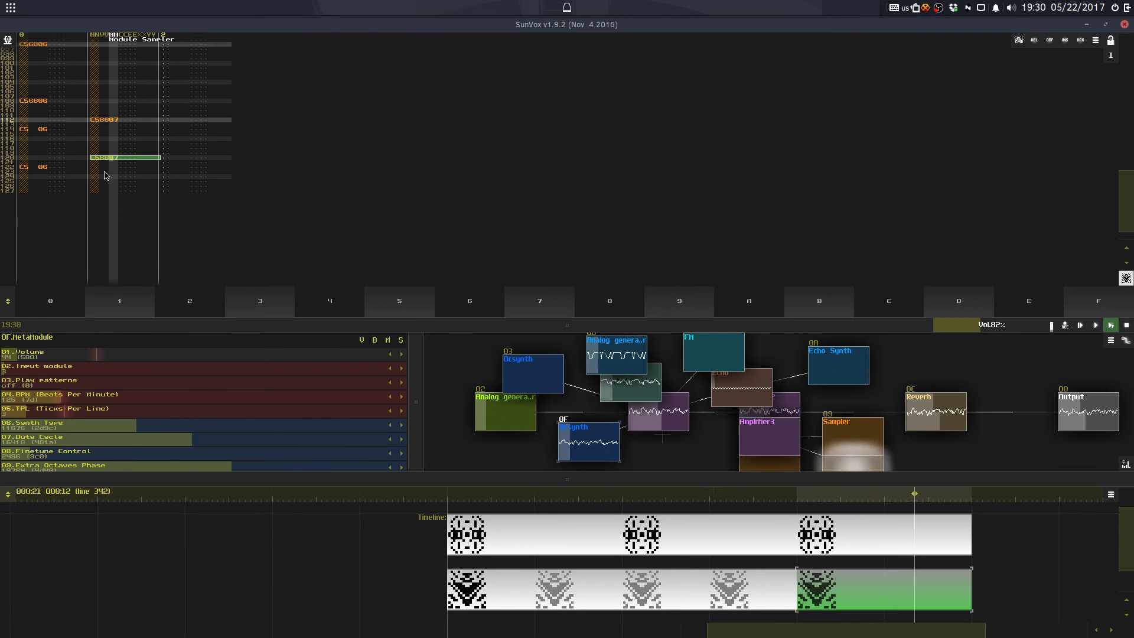
left_click(102, 187)
key("ctrl+v")
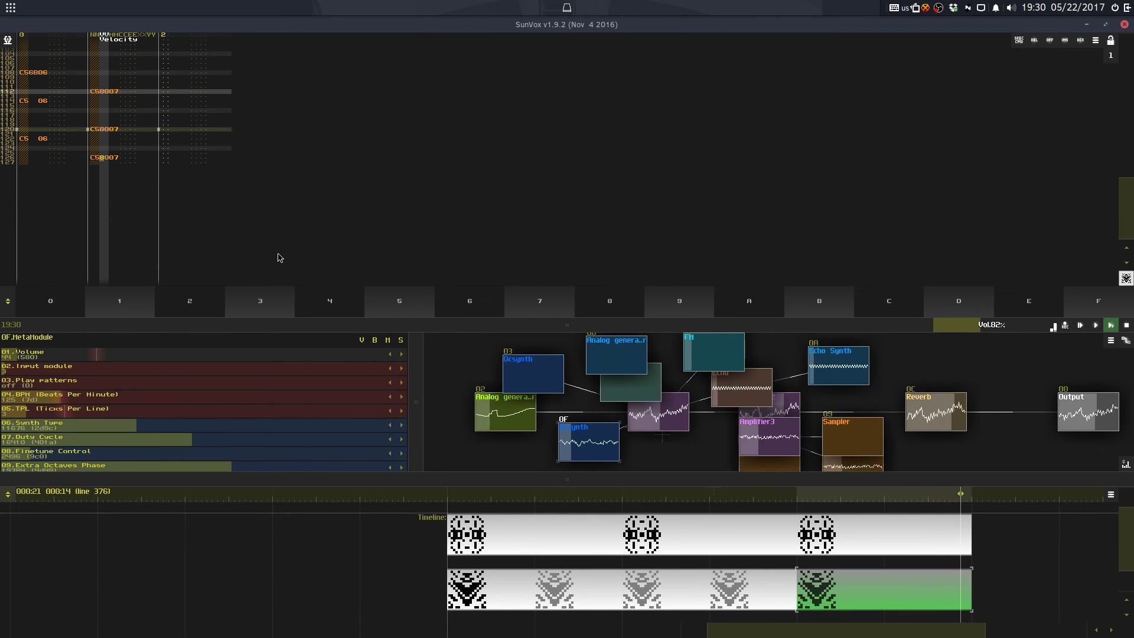
key("ctrl+s")
left_click(497, 349)
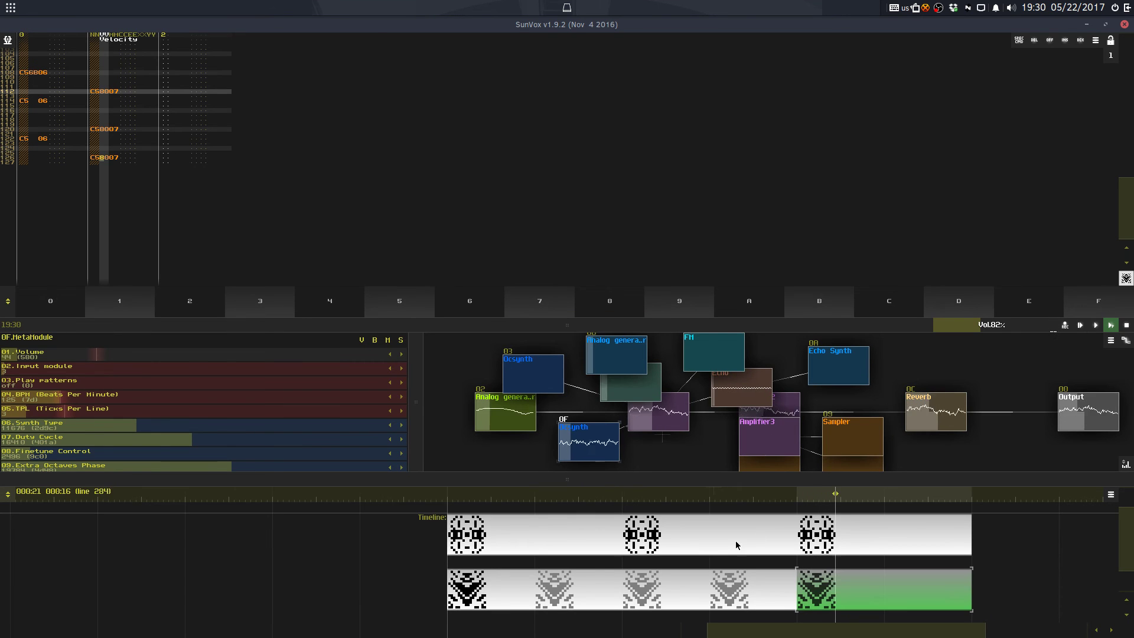
Step: Transpose the entire first section's melodic pattern up four semitones
left_click(554, 526)
left_click(403, 158)
key("ctrl+a")
right_click(403, 153)
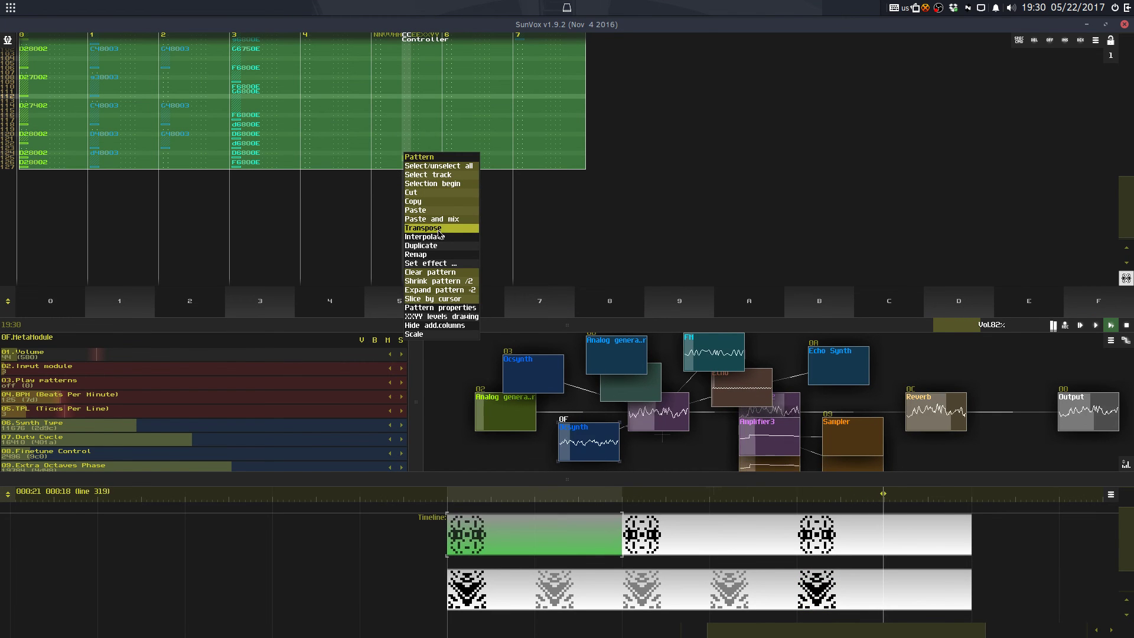
left_click(423, 228)
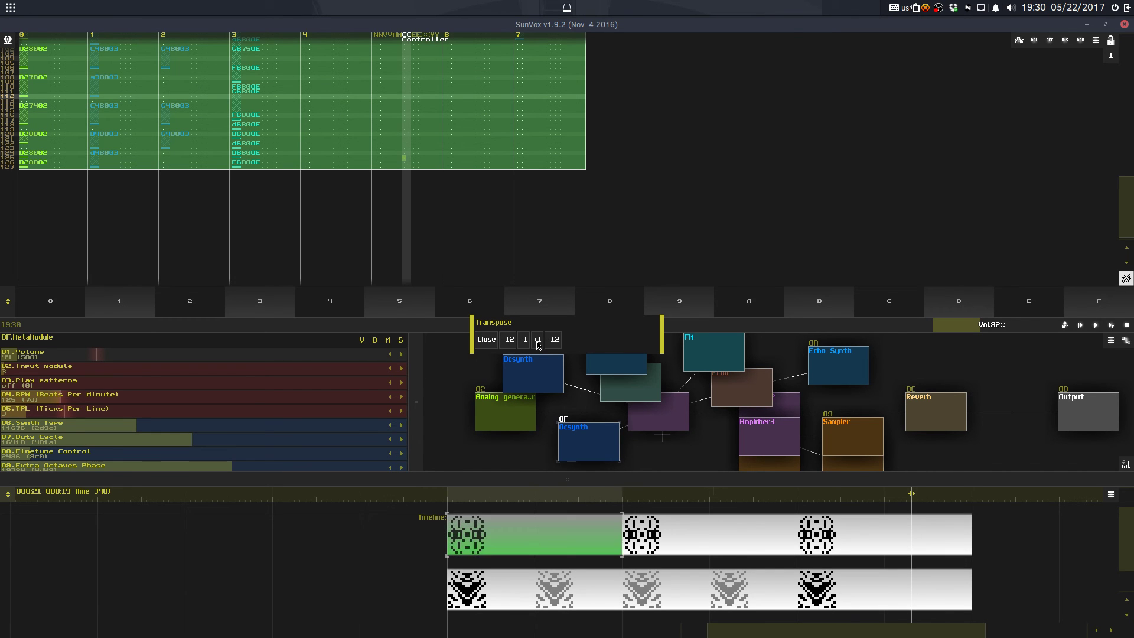
left_click(403, 116)
scroll(406, 123, "up", 8)
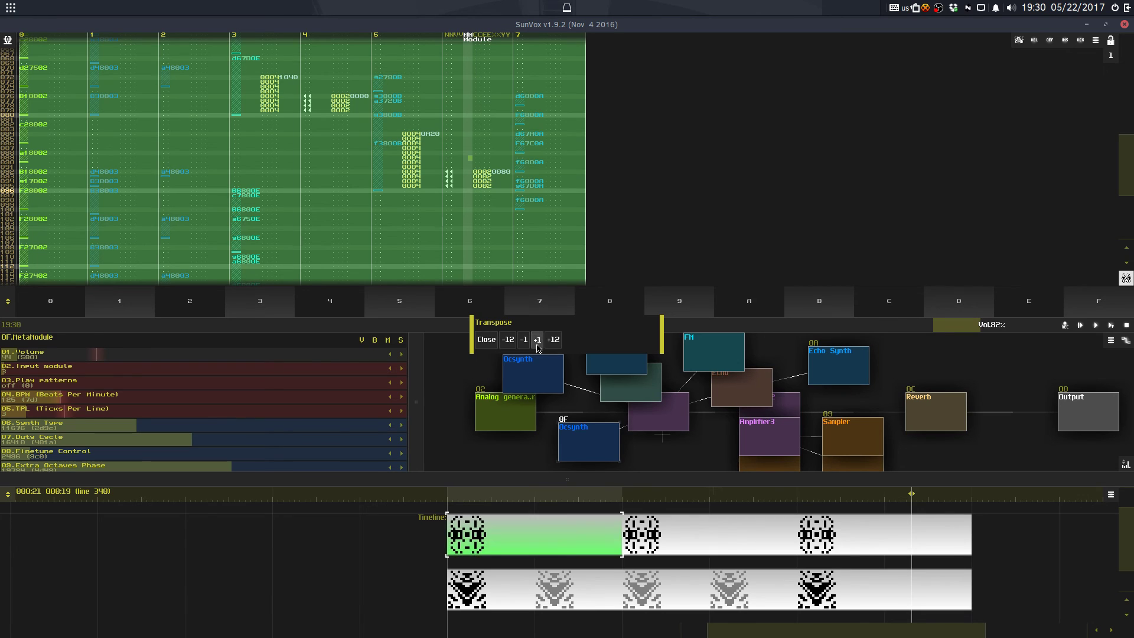
Step: Transpose the entire middle section's melodic pattern up four semitones while the song plays from the start
left_click_drag(701, 482, 697, 500)
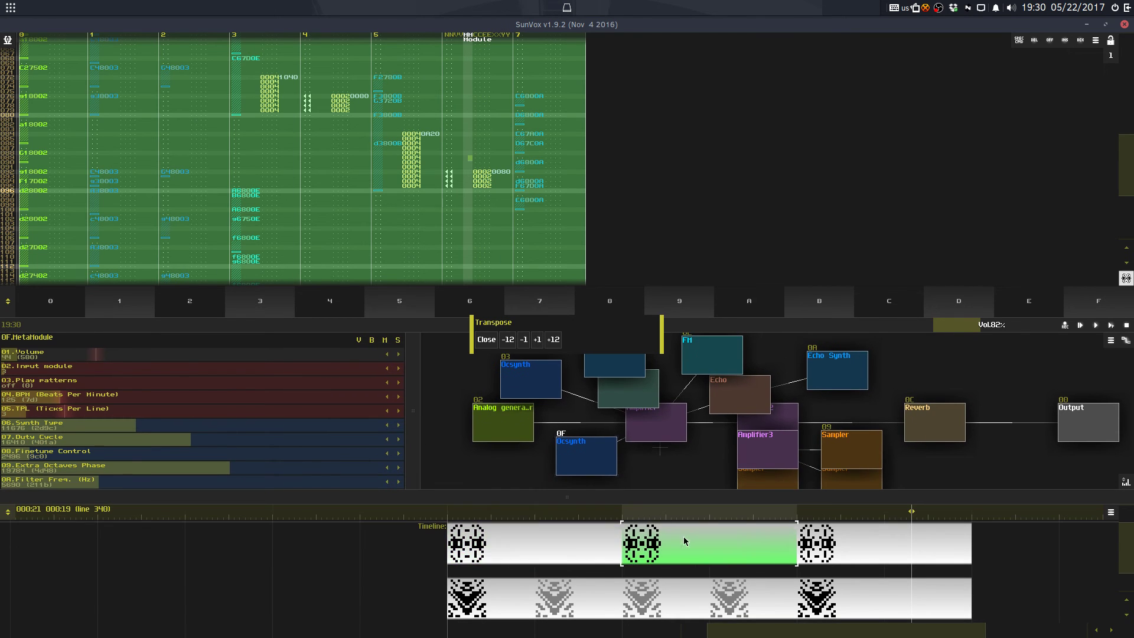
key("space")
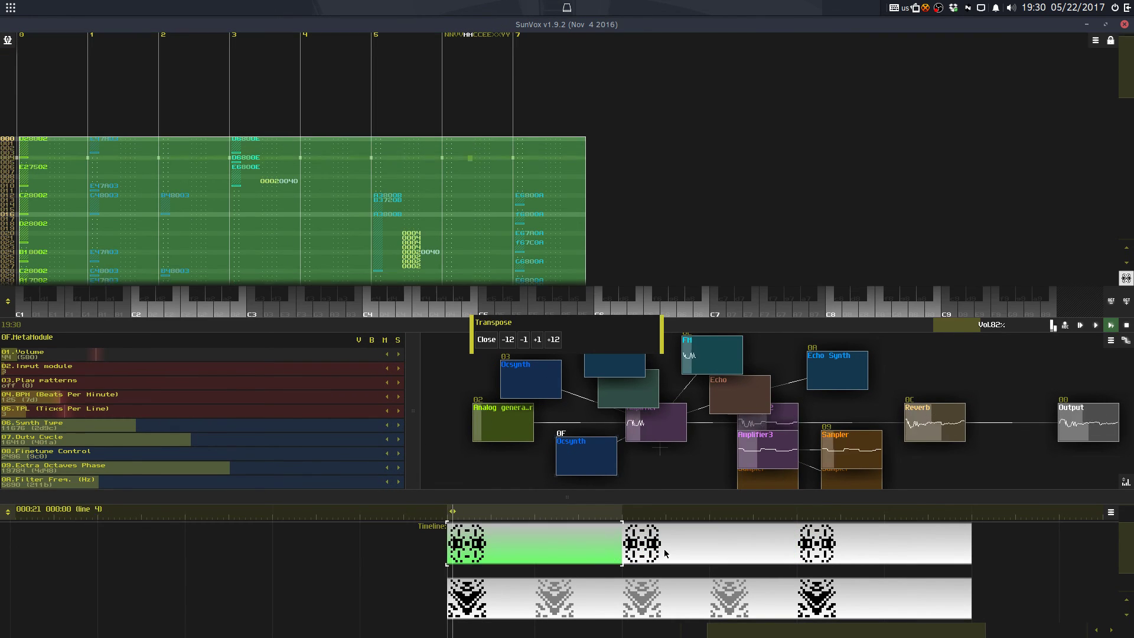
left_click(663, 551)
left_click(395, 141)
left_click(538, 340)
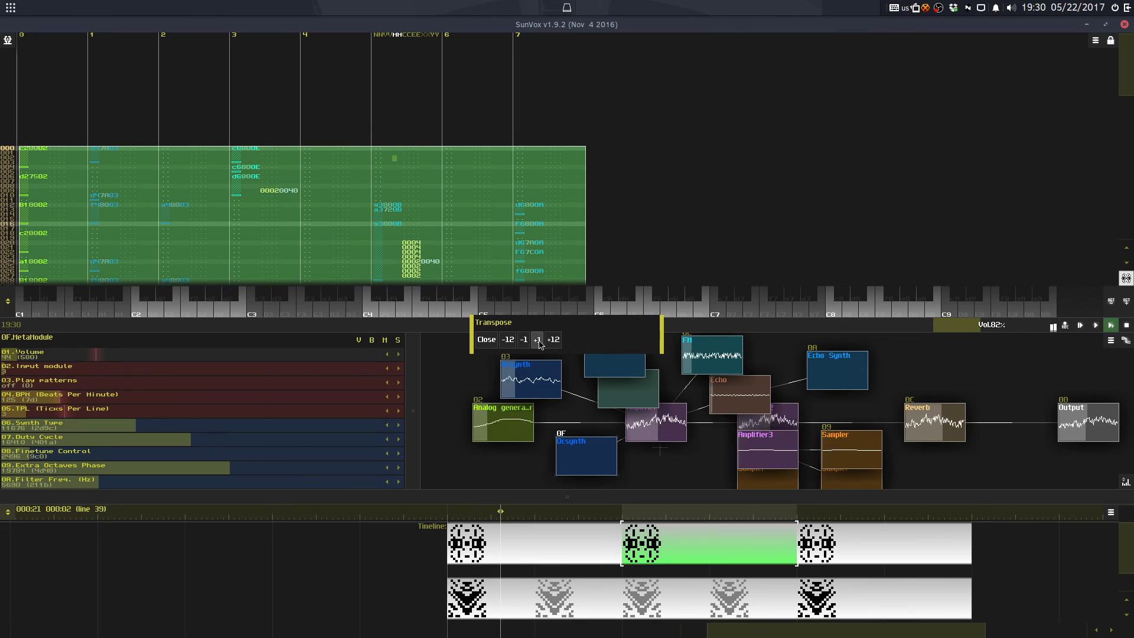
Step: Transpose the entire third section's melodic pattern up four semitones, check the first two patterns, and close the Transpose dialog
left_click(858, 547)
left_click(448, 148)
key("ctrl+a")
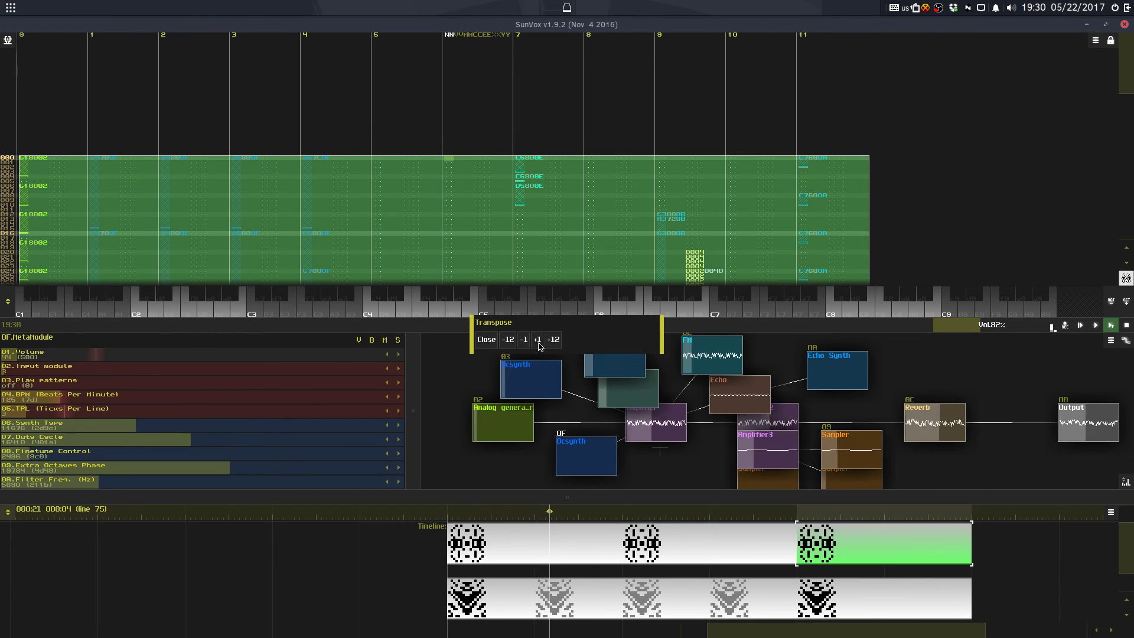
left_click(606, 539)
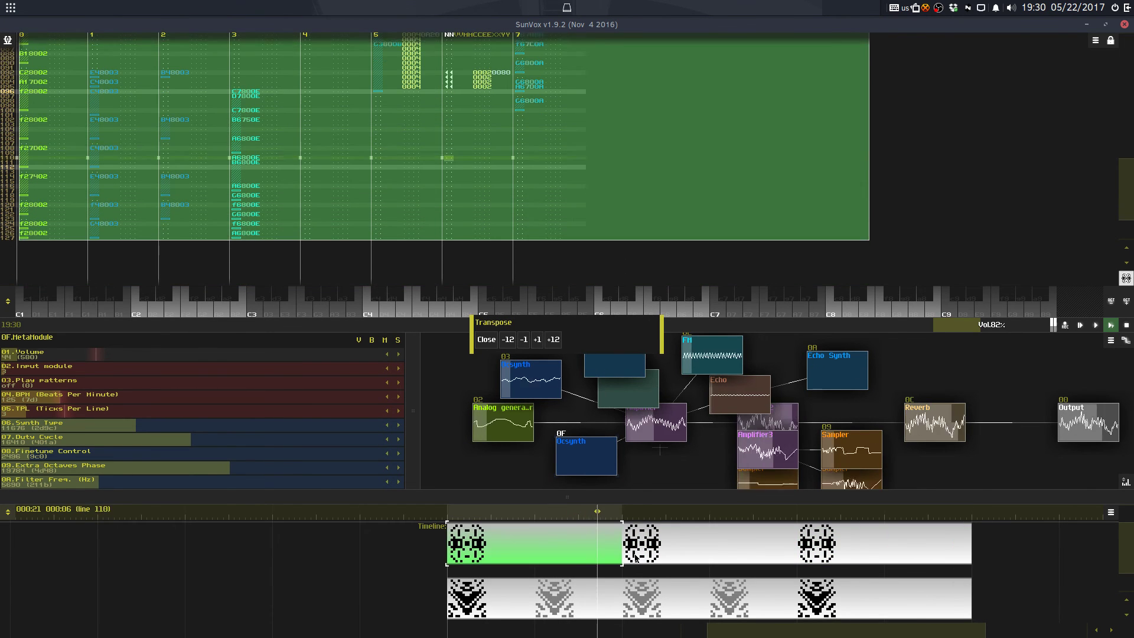
left_click(633, 558)
left_click(488, 339)
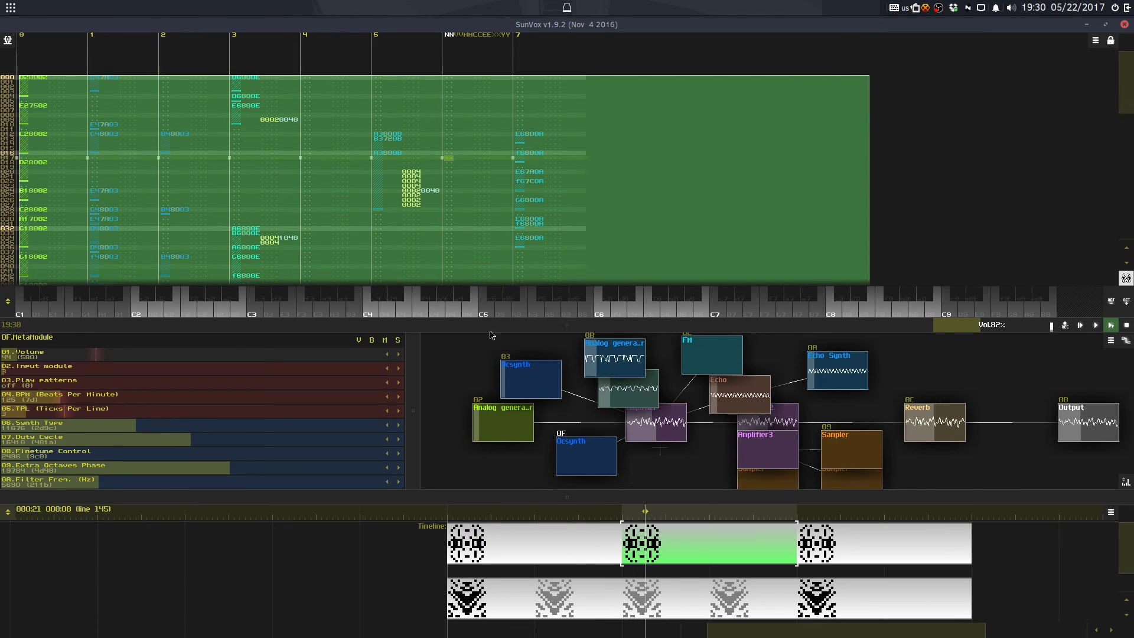
Step: Enlarge the pattern editor, clear the selection, and place the cursor in track 7 of the third section's melodic pattern
left_click_drag(490, 325, 496, 535)
left_click(495, 378)
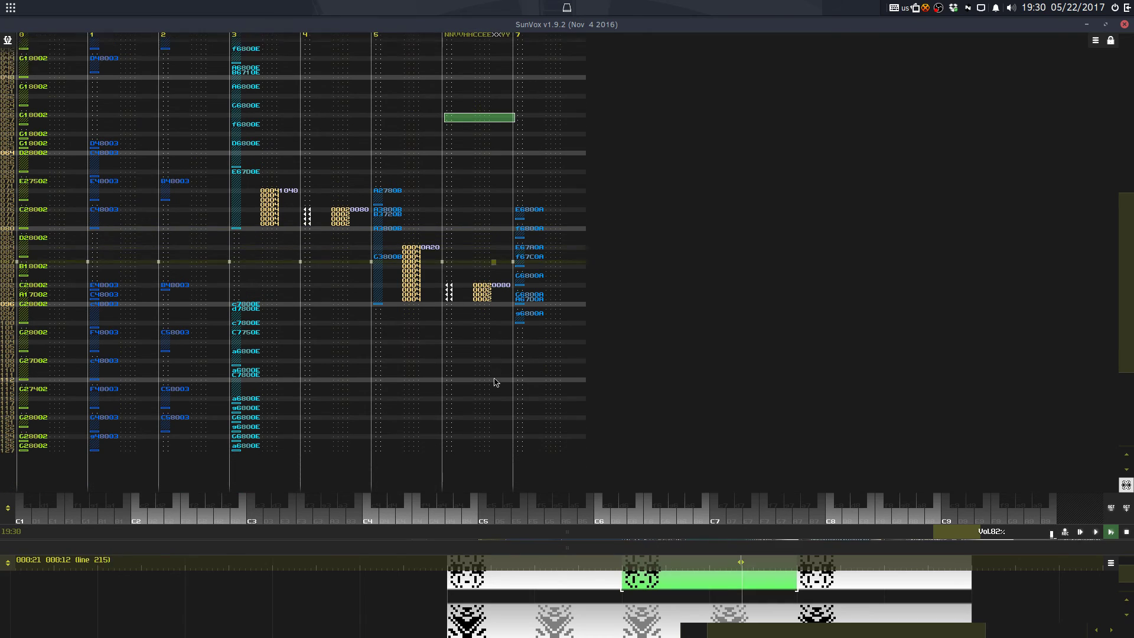
left_click(835, 585)
left_click_drag(716, 530, 718, 471)
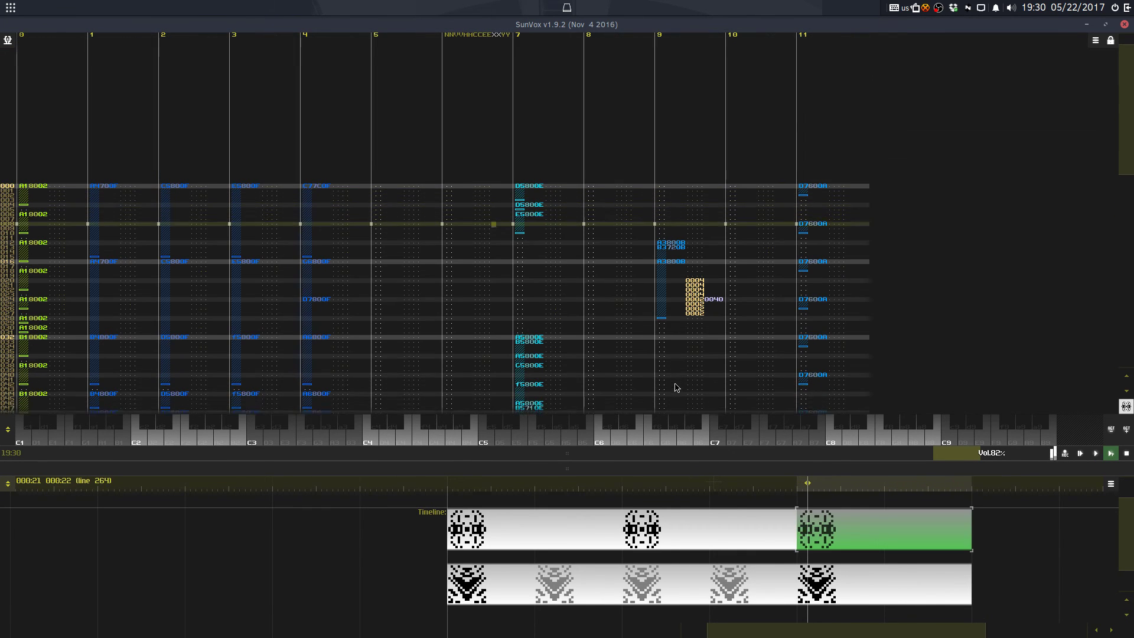
left_click(532, 105)
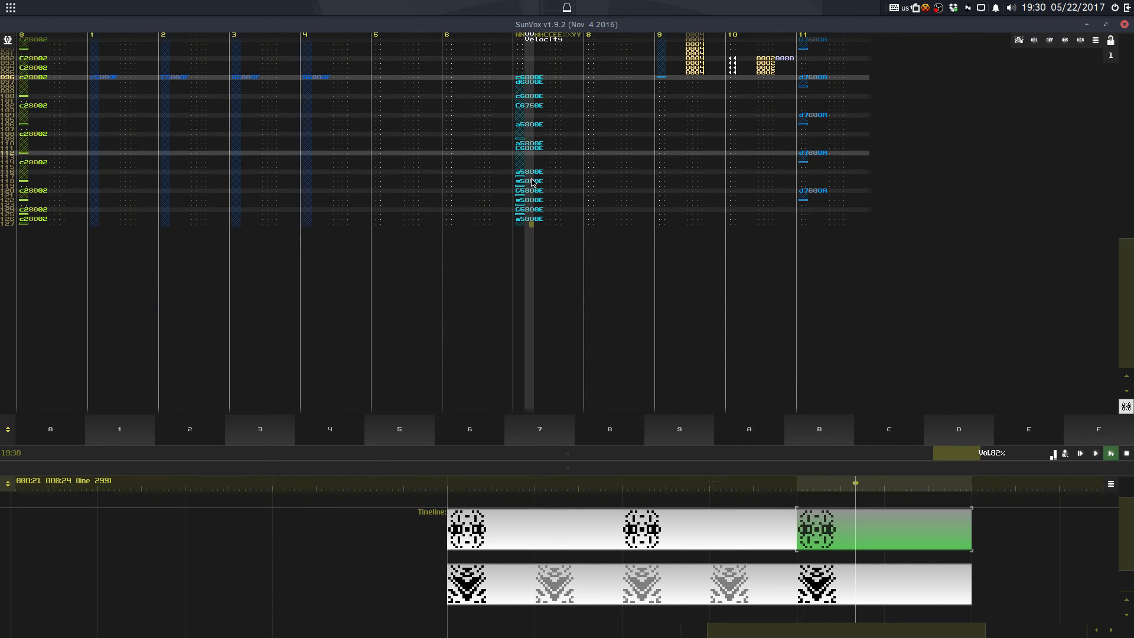
Step: Transpose lines 96–127 of tracks 7–11 in the third section's melodic pattern down one semitone and close the Transpose dialog
left_click_drag(549, 77, 823, 230)
right_click(807, 177)
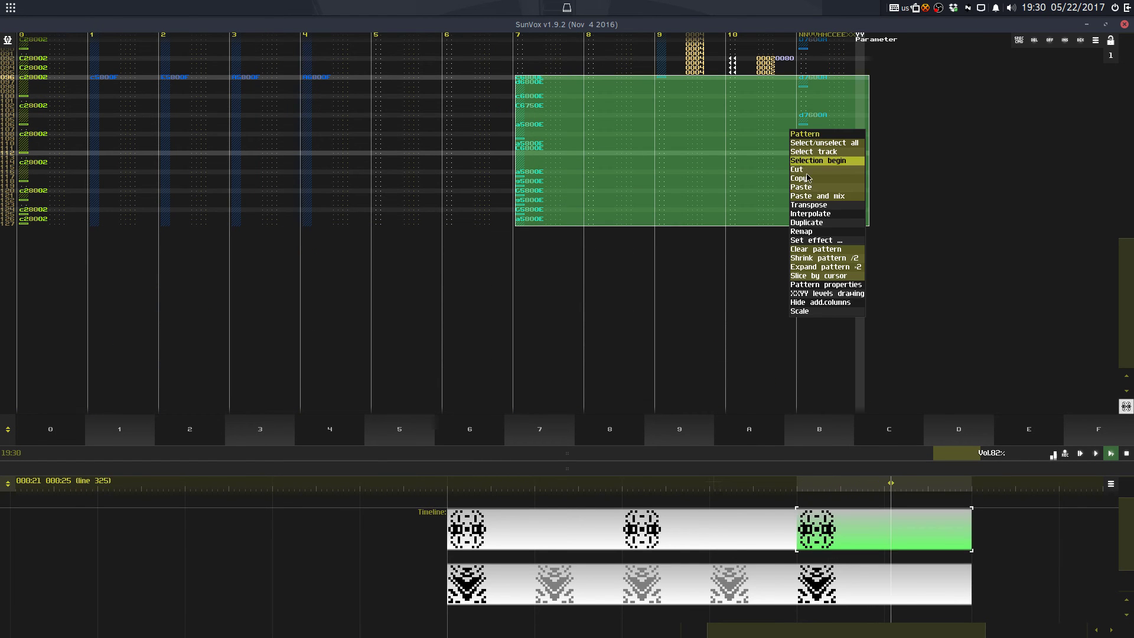
left_click(816, 206)
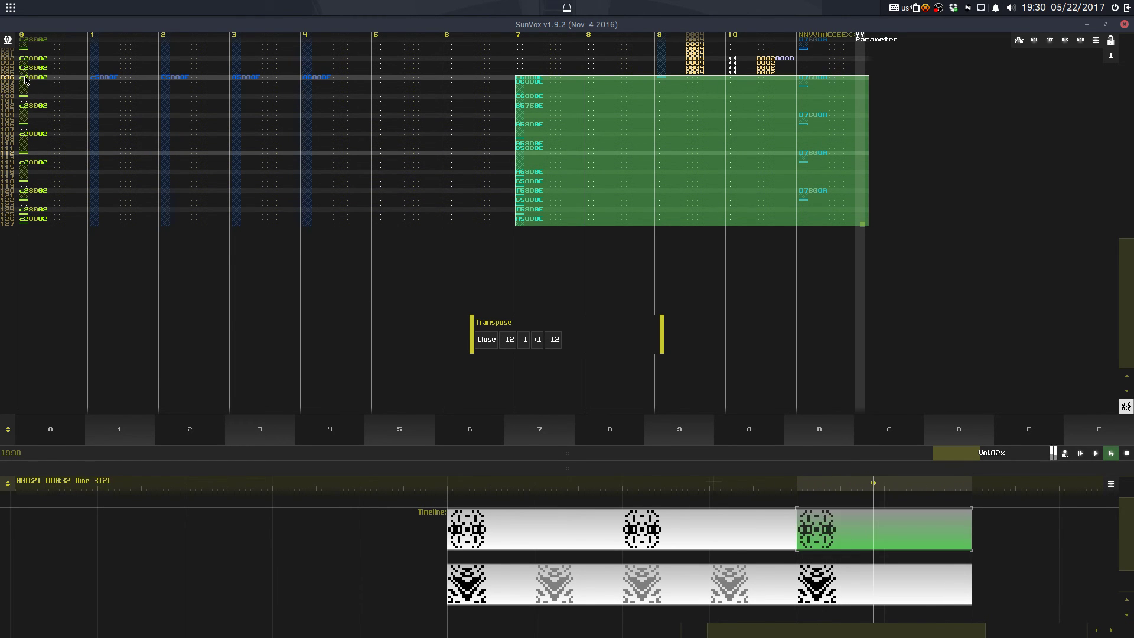
left_click(112, 63)
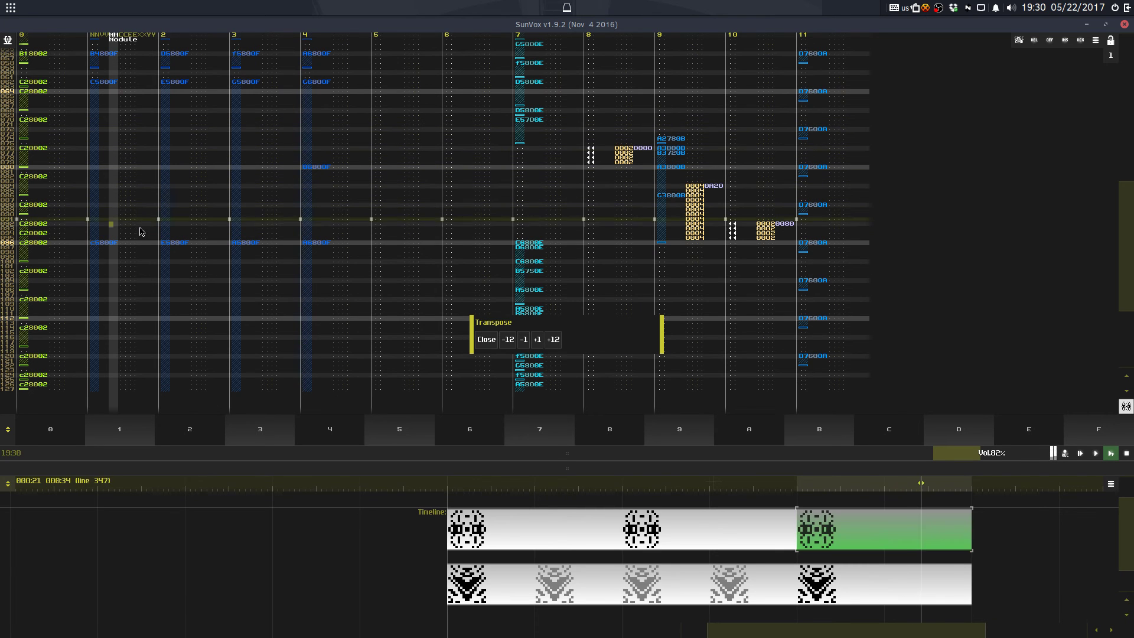
left_click(487, 340)
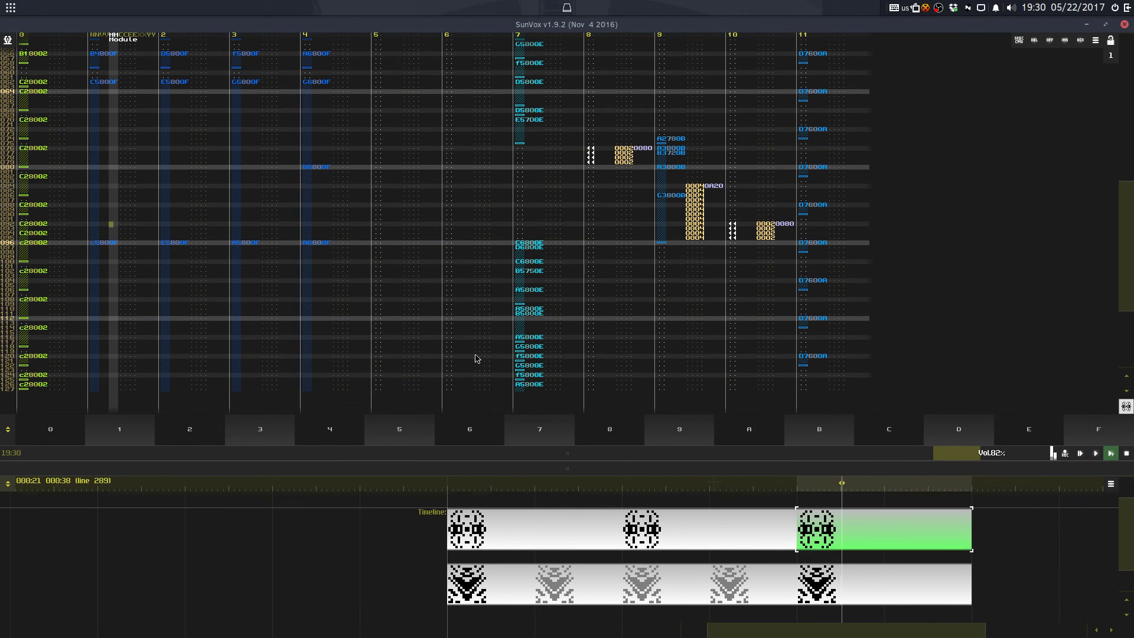
Step: Check the first two sections' patterns, stop playback, and reload the saved StreaminLava project from the Challenges folder
left_click(561, 548)
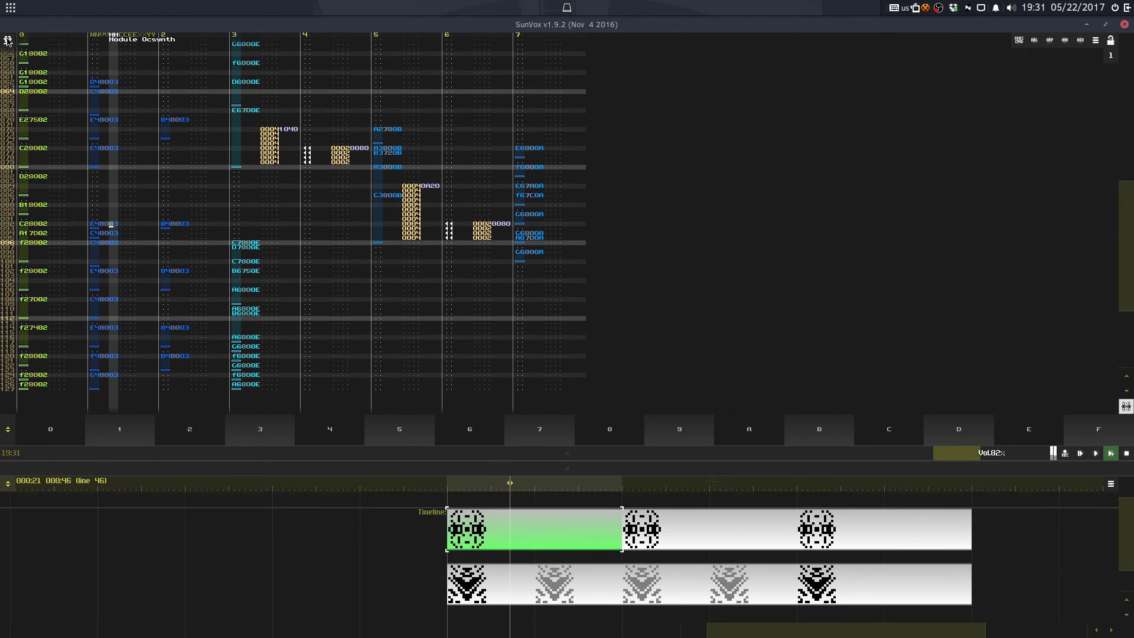
left_click(646, 538)
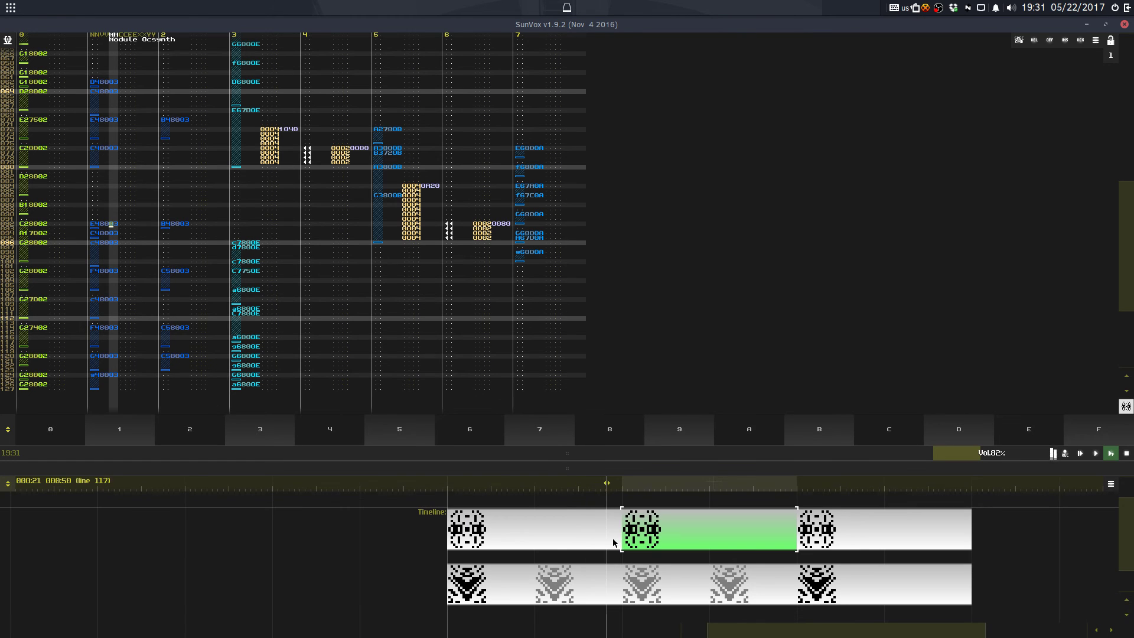
key("space")
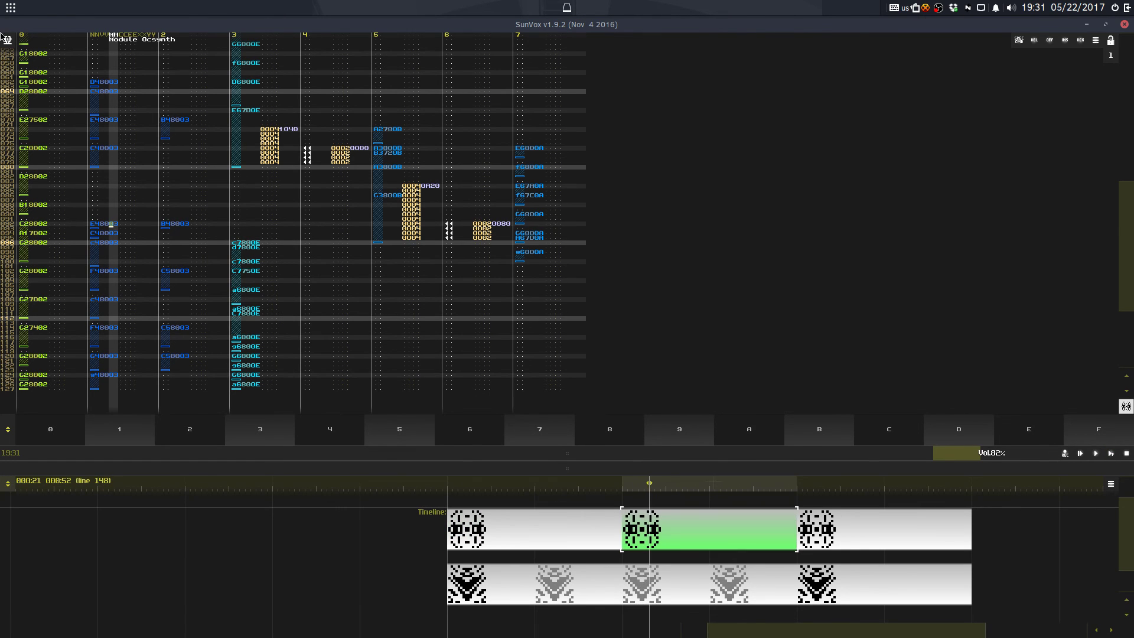
left_click(8, 40)
left_click(15, 54)
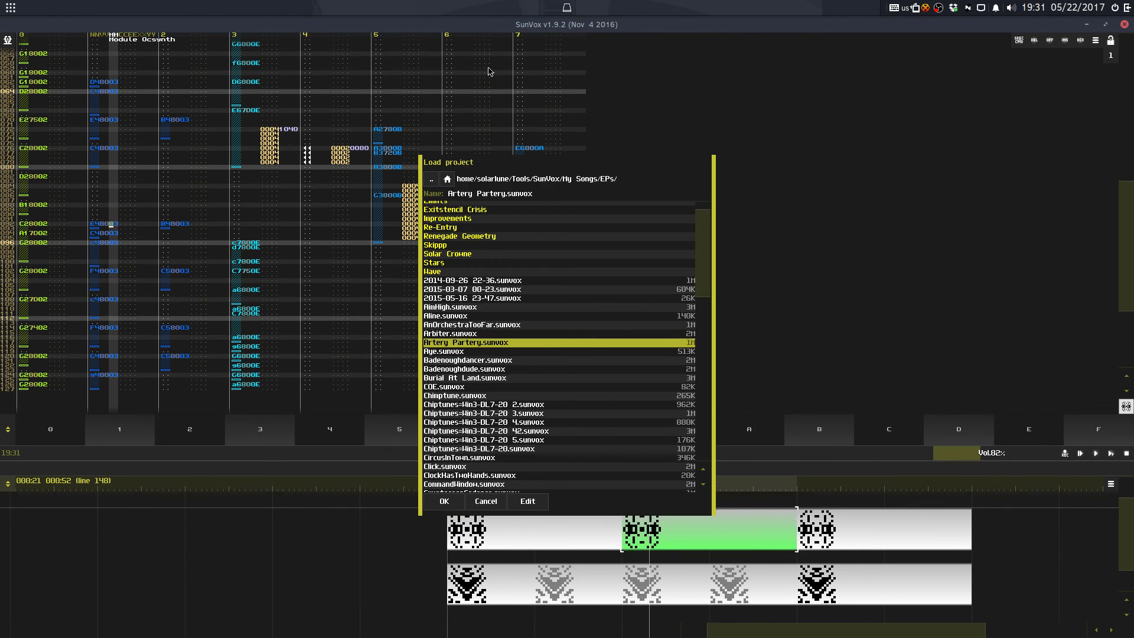
left_click(432, 179)
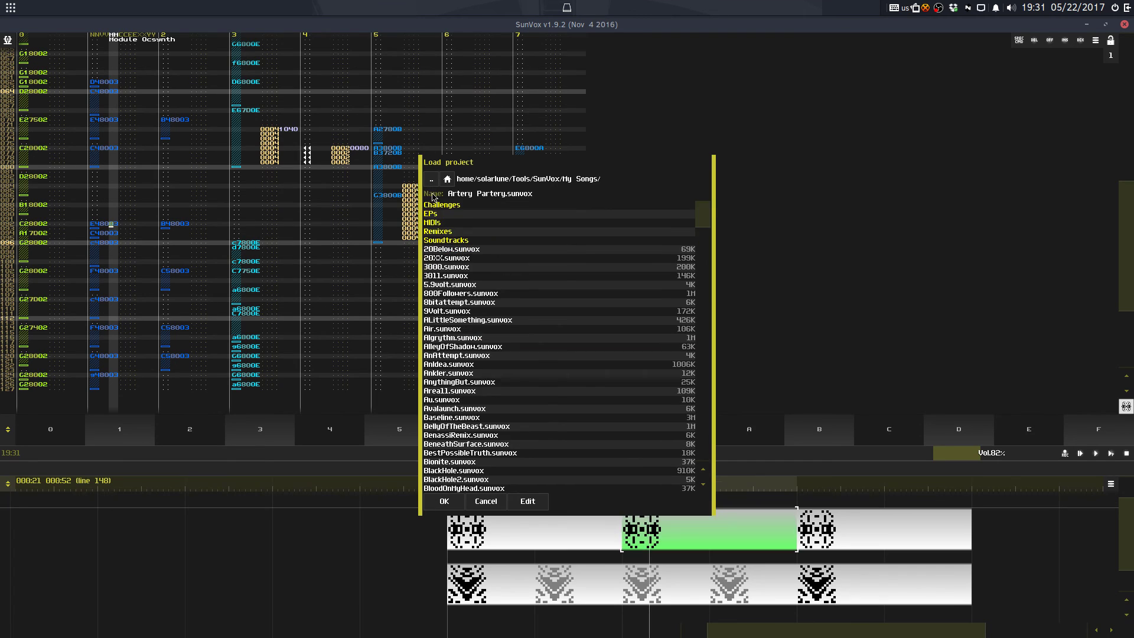
left_click(446, 241)
left_click(432, 180)
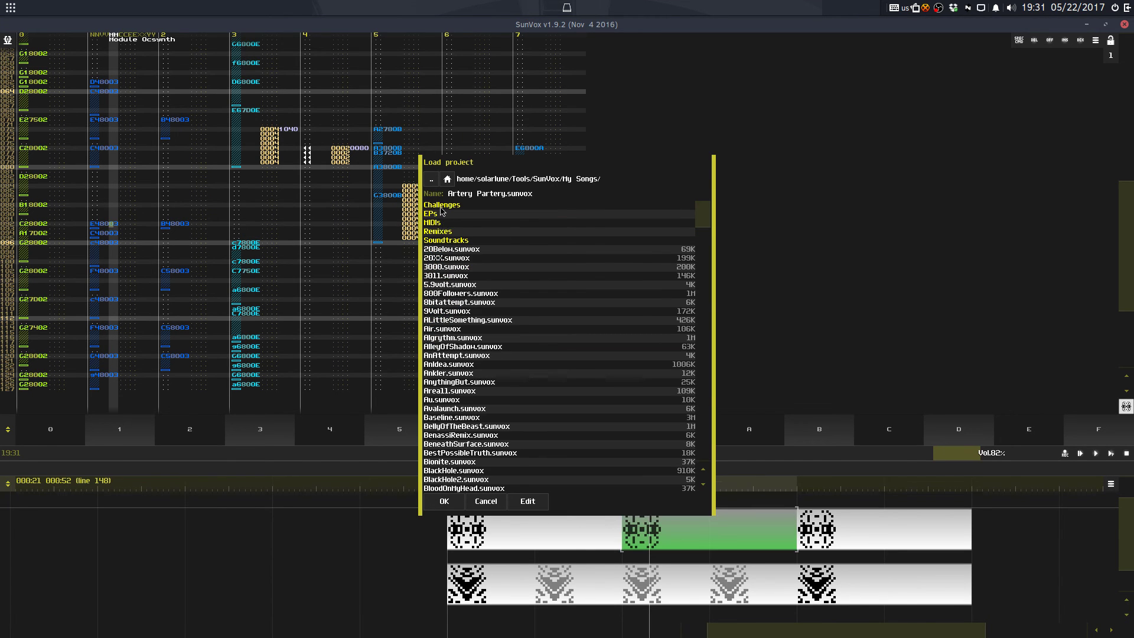
left_click(441, 206)
scroll(444, 327, "down", 2)
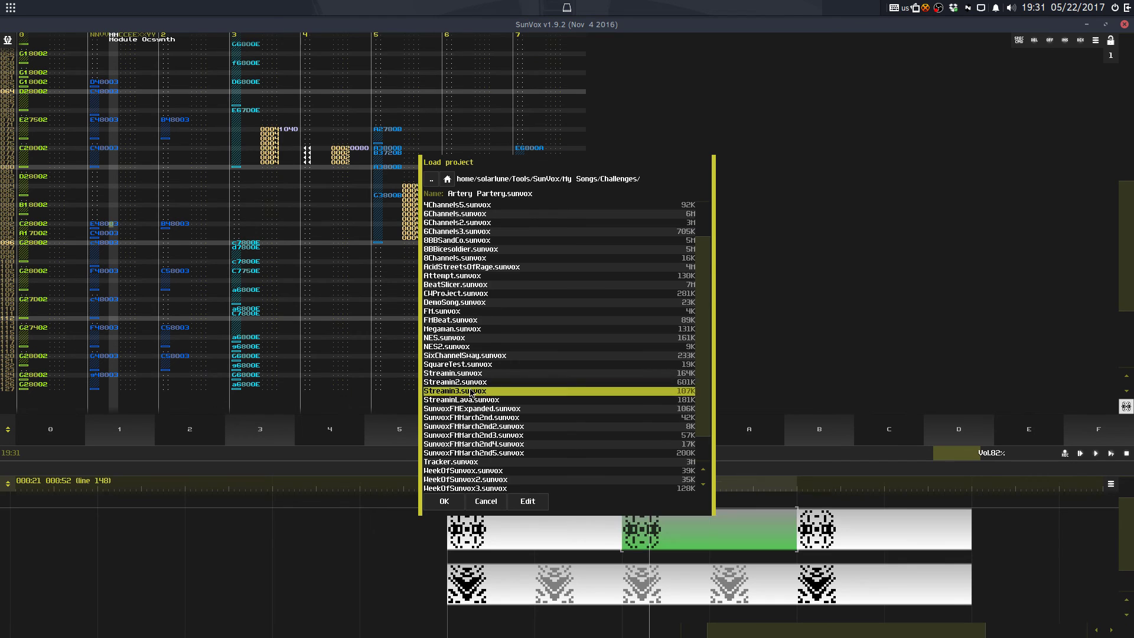
double_click(471, 391)
Step: Examine the first, middle and final sections' melodic patterns in the reloaded project
left_click(285, 587)
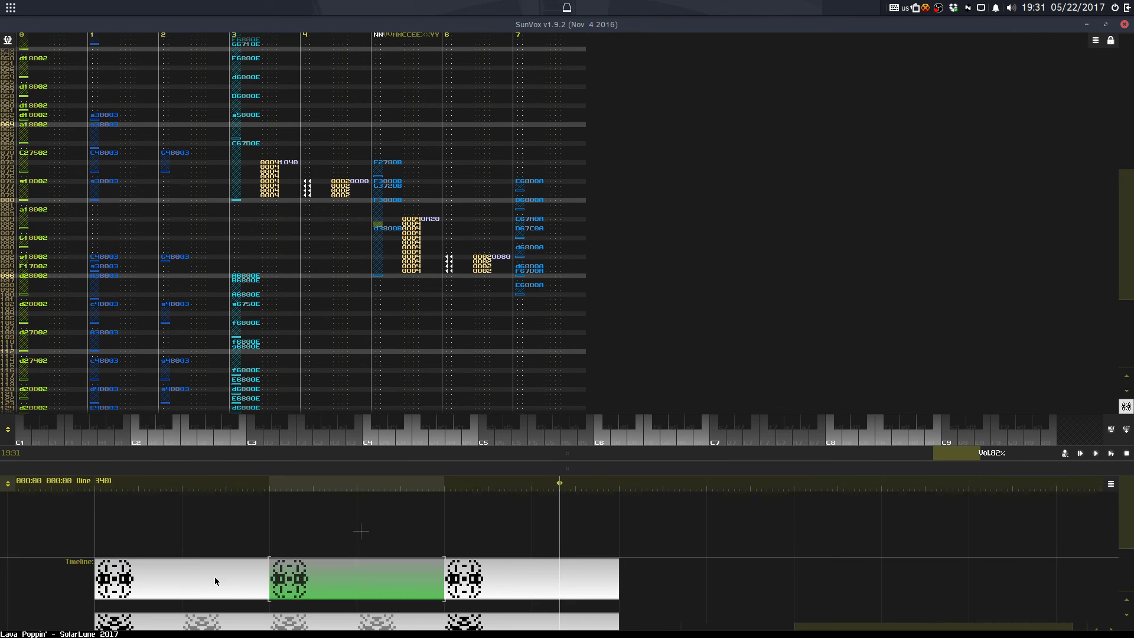
left_click(195, 578)
left_click(292, 582)
left_click(198, 585)
scroll(459, 370, "up", 10)
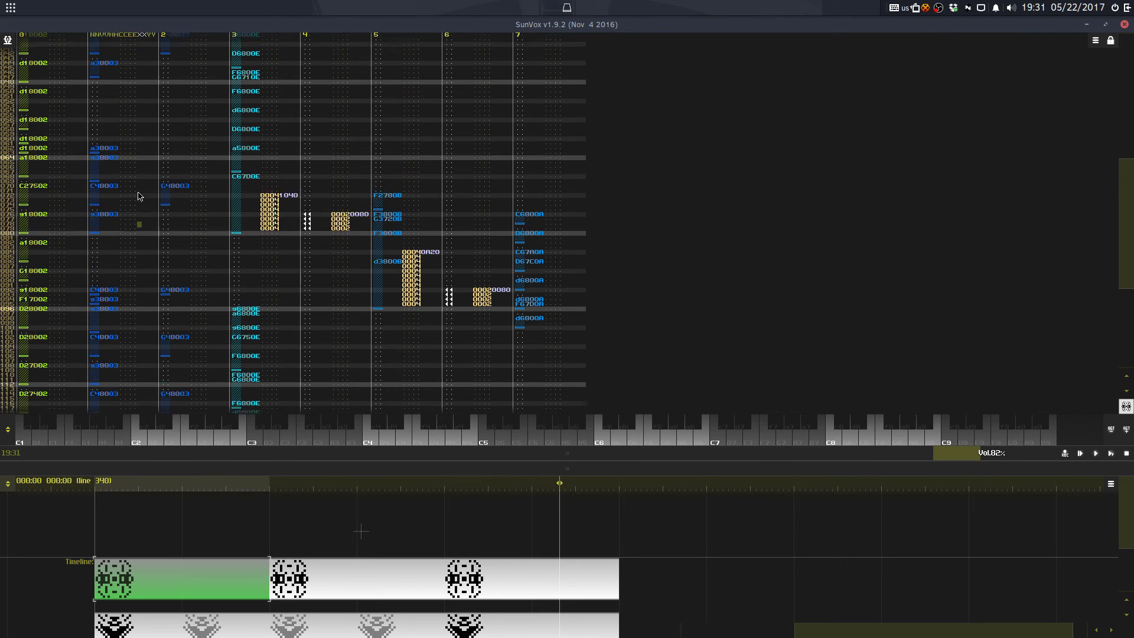
left_click(485, 558)
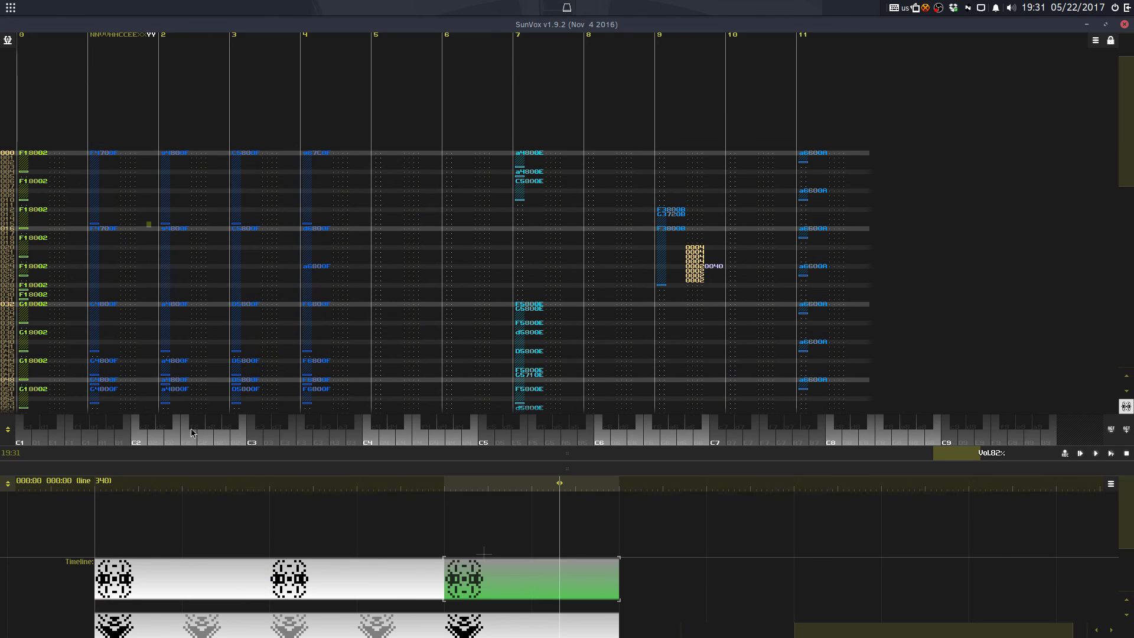
left_click_drag(56, 300, 25, 213)
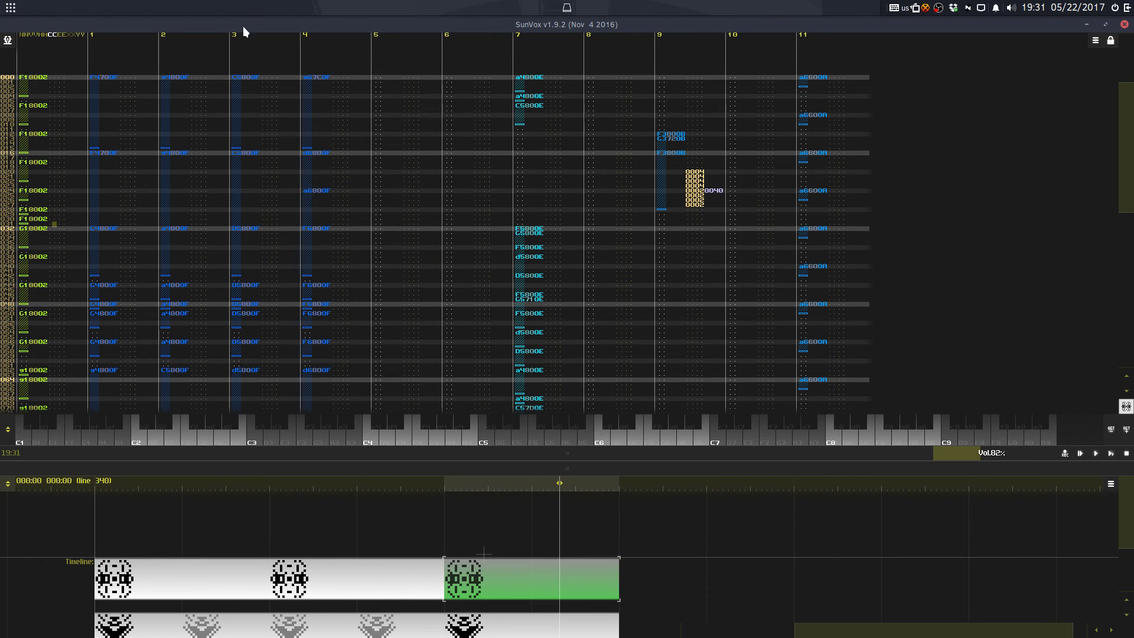
left_click(206, 562)
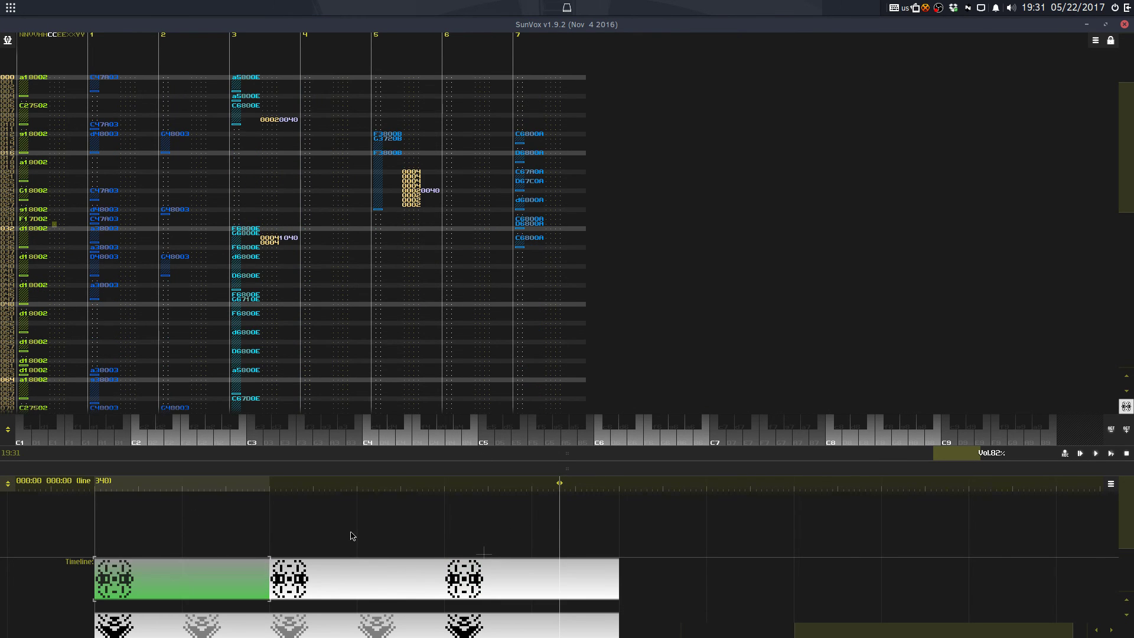
left_click_drag(329, 554, 564, 558)
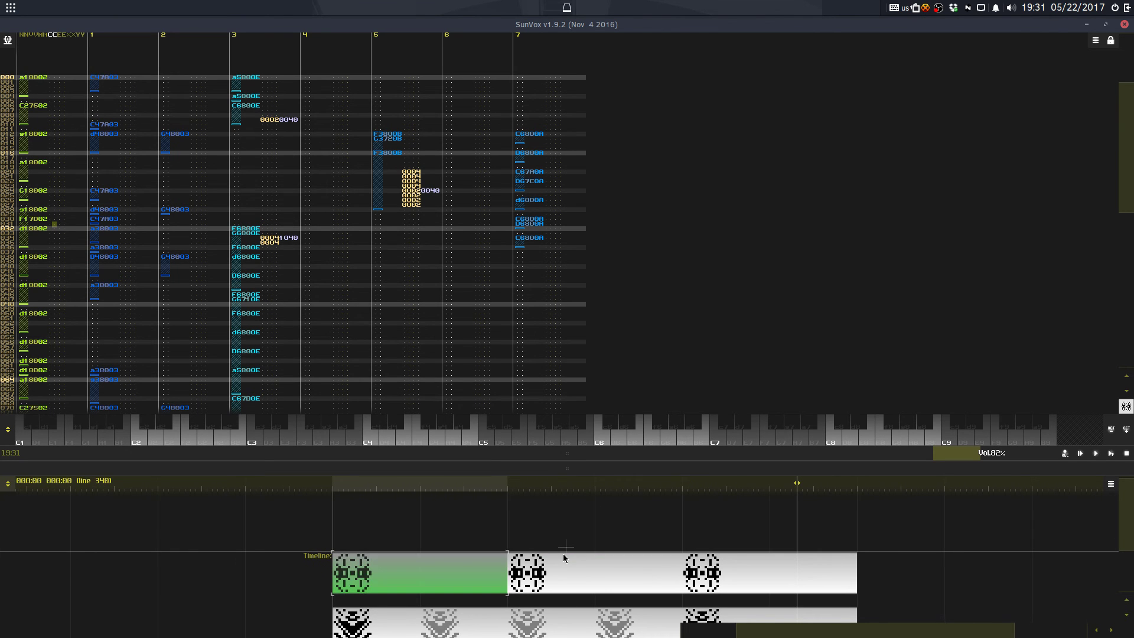
Step: Reveal the module area, play the song, and solo the 02 Analog generator and 03 Ocsynth modules to listen to the middle section
left_click_drag(564, 453, 555, 312)
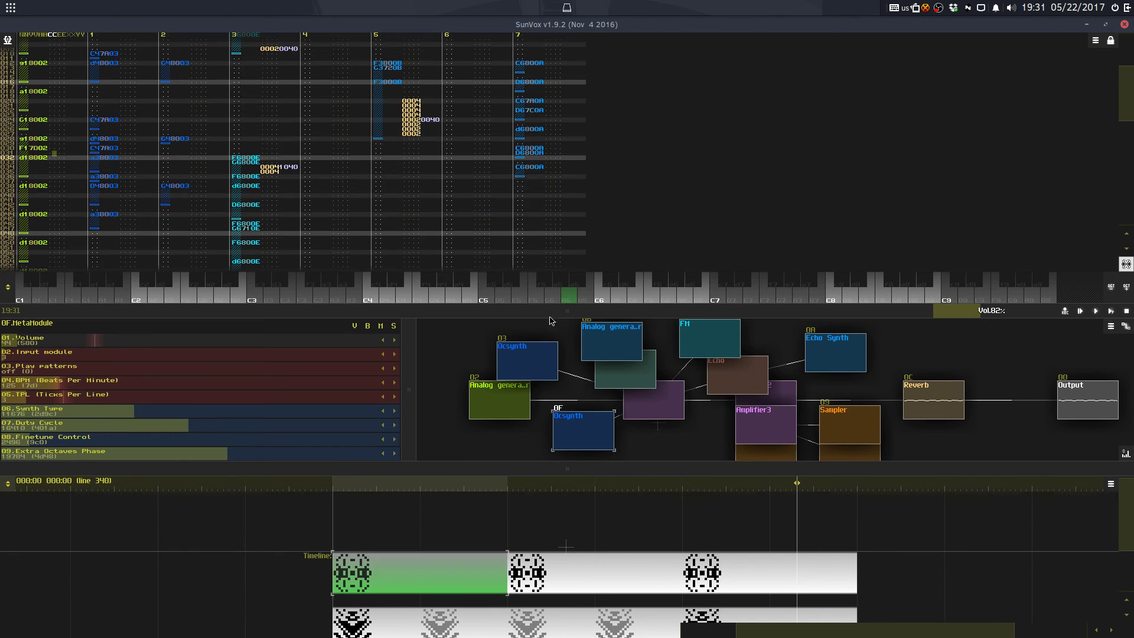
key("space")
left_click(483, 396)
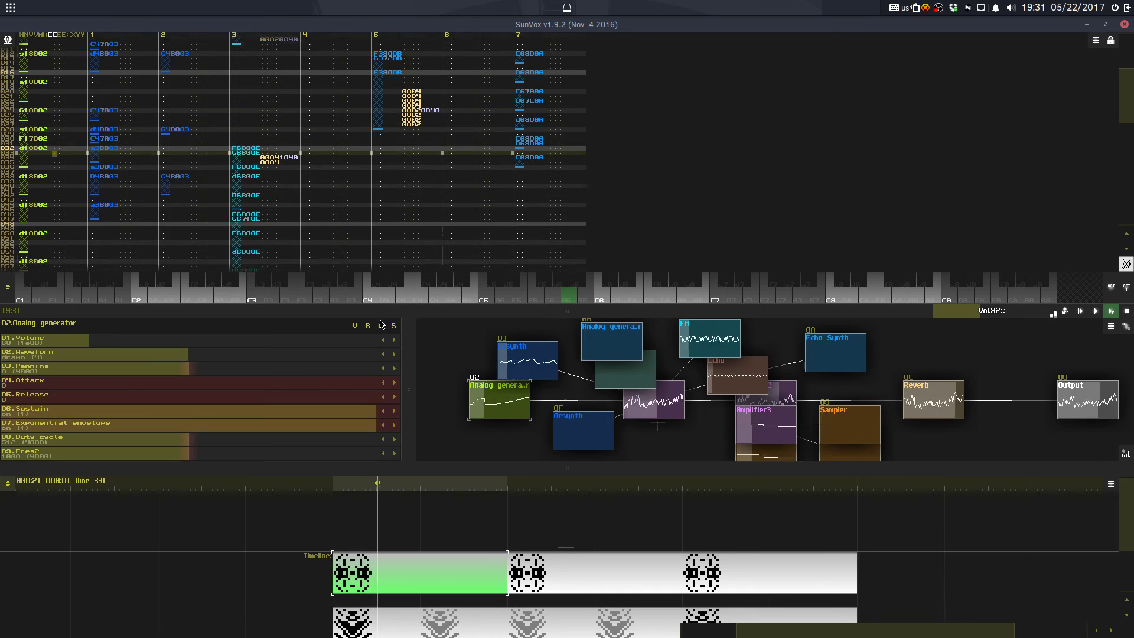
left_click(393, 326)
left_click(531, 374)
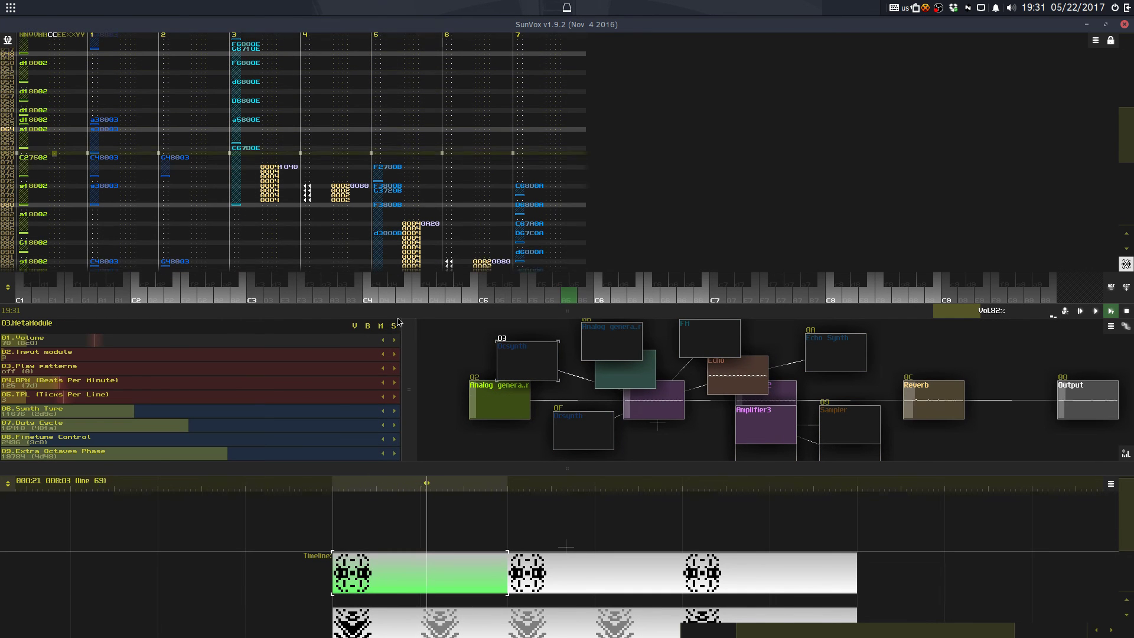
left_click(564, 568)
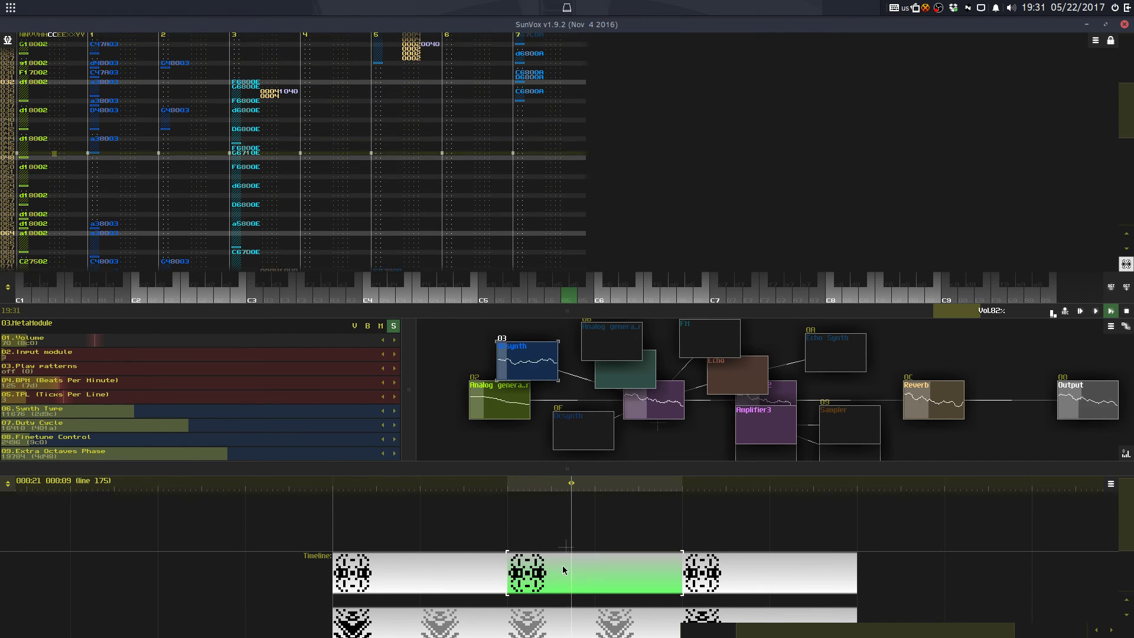
Step: Replace the middle section's melodic pattern with a clone of the first section's pattern, and save the project over the existing file
key("ctrl+s")
left_click(493, 343)
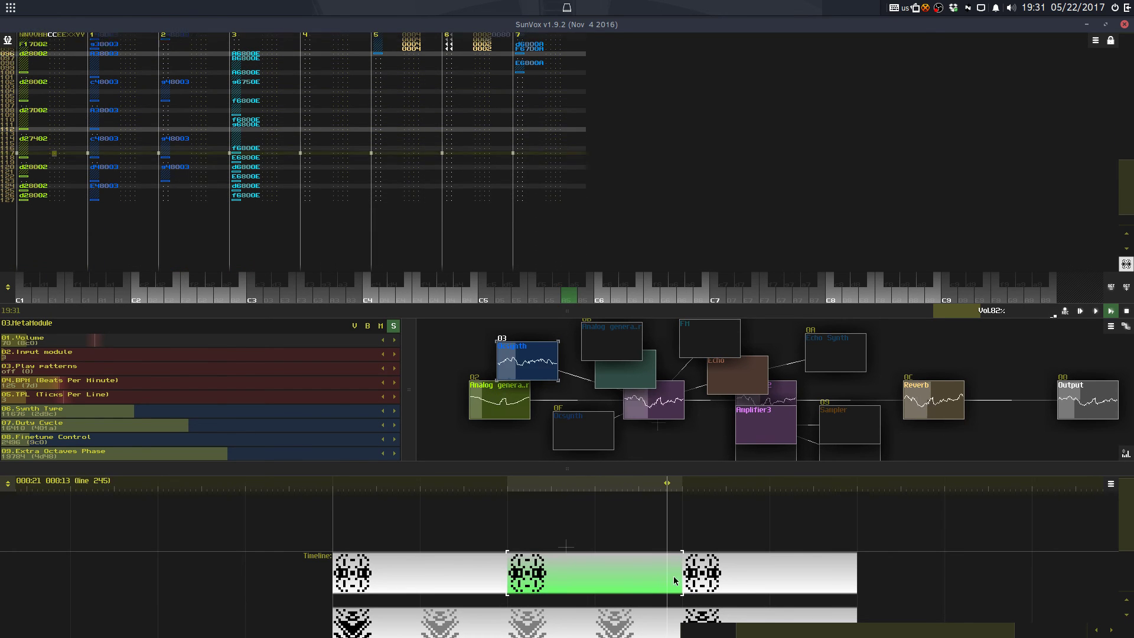
key("space")
left_click(485, 575)
left_click(525, 572)
key("Delete")
left_click(501, 569)
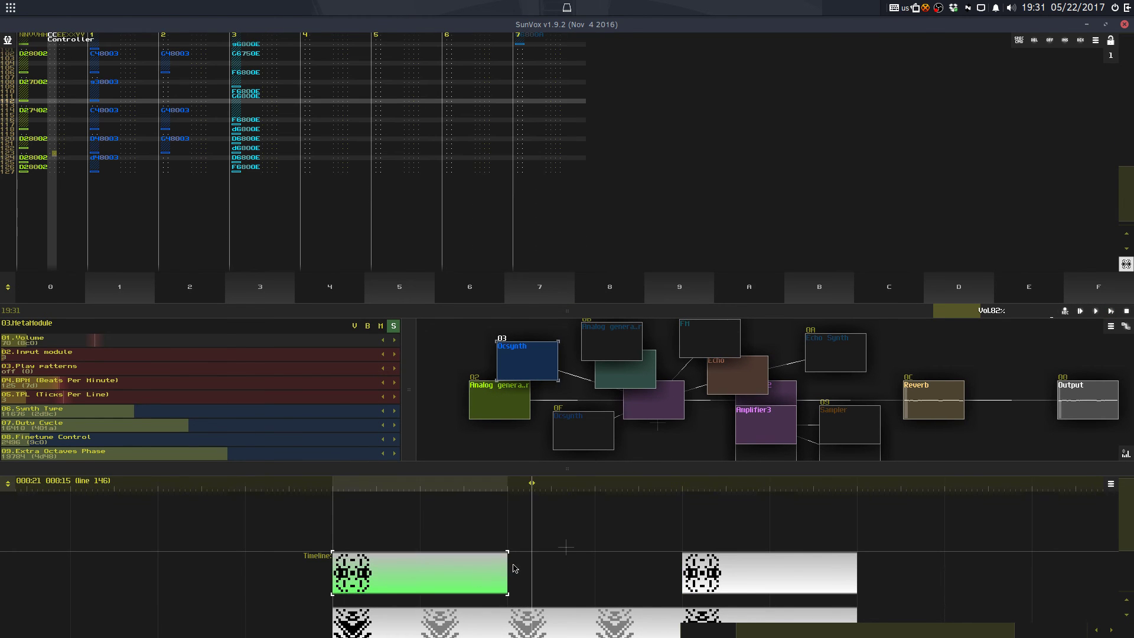
double_click(585, 576)
key("ctrl+s")
left_click(495, 342)
key("space")
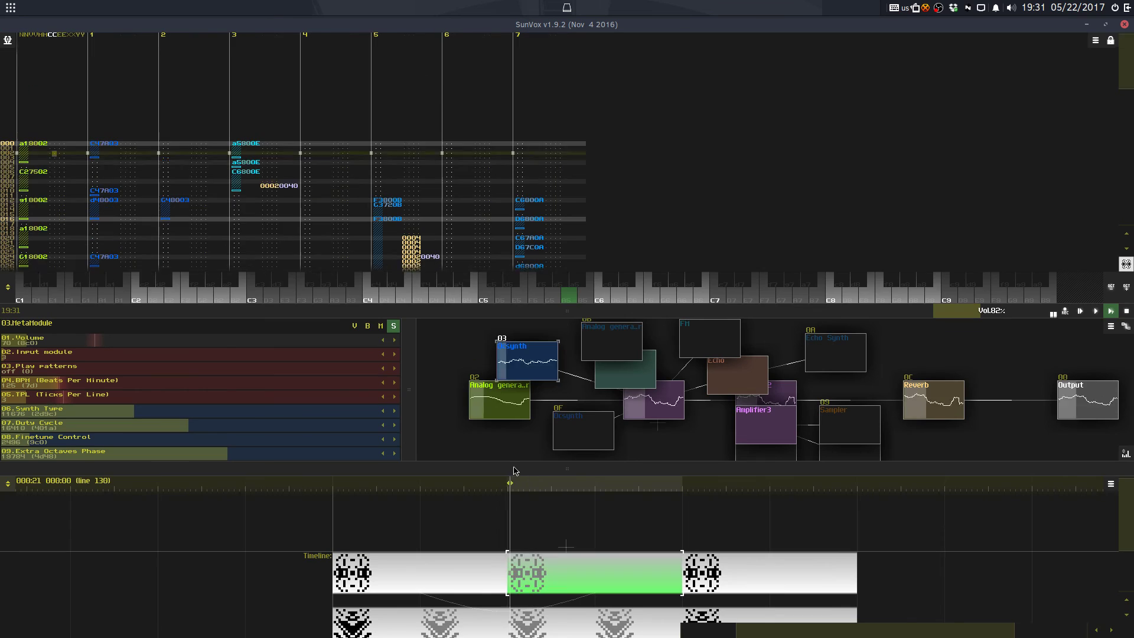
Step: Unmute all modules and listen to the middle and final sections
left_click_drag(609, 313, 587, 267)
left_click(722, 588)
right_click(589, 317)
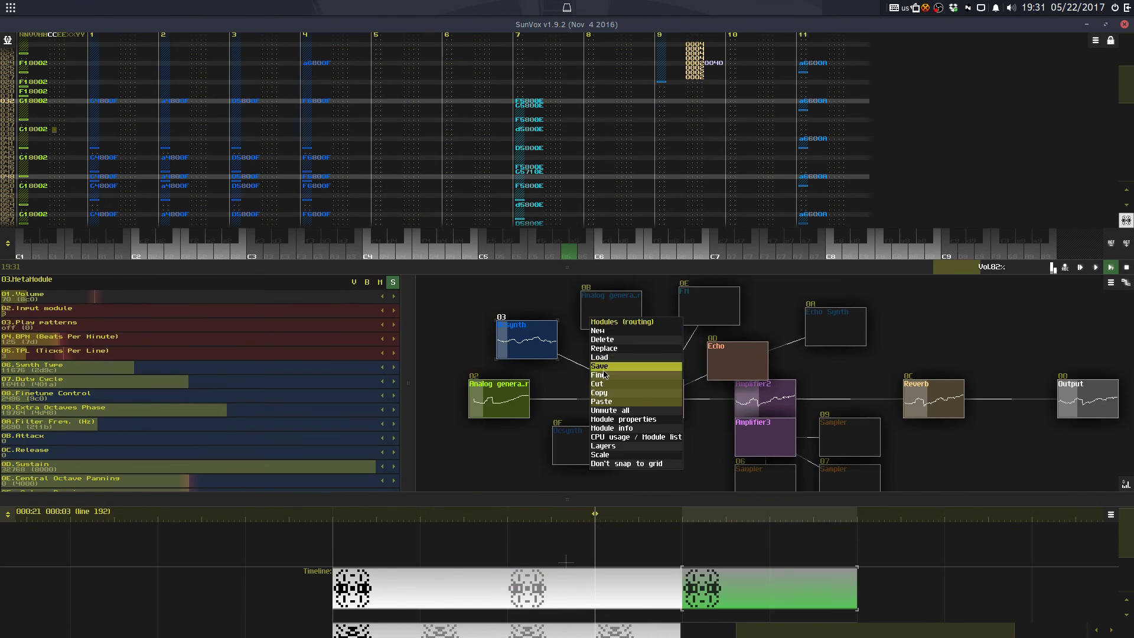
left_click(610, 411)
left_click(655, 590)
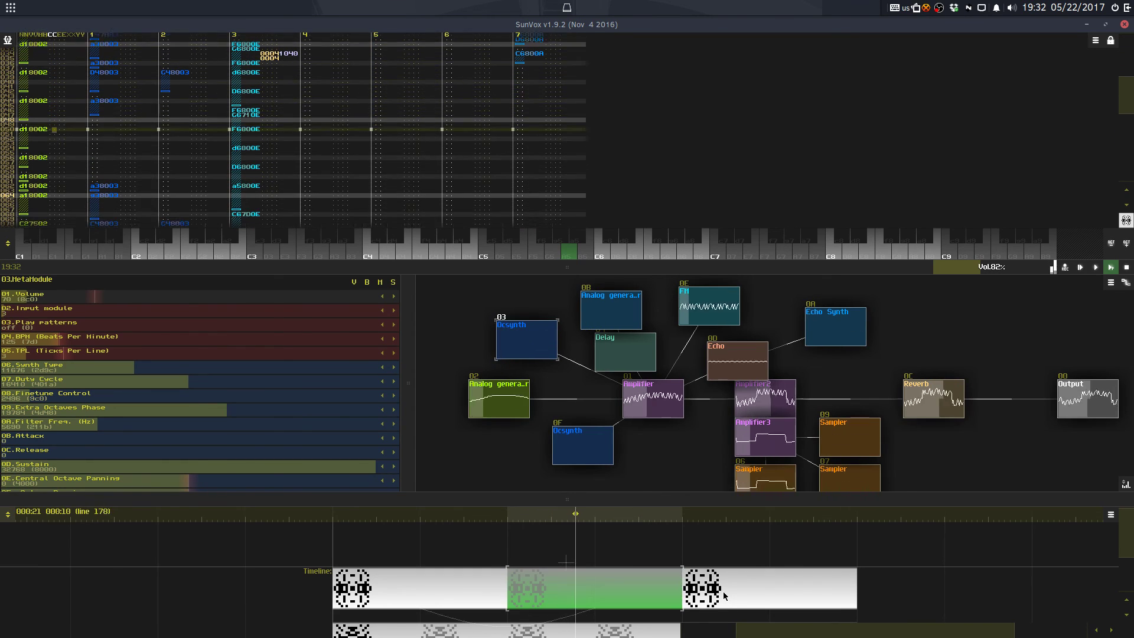
left_click(725, 596)
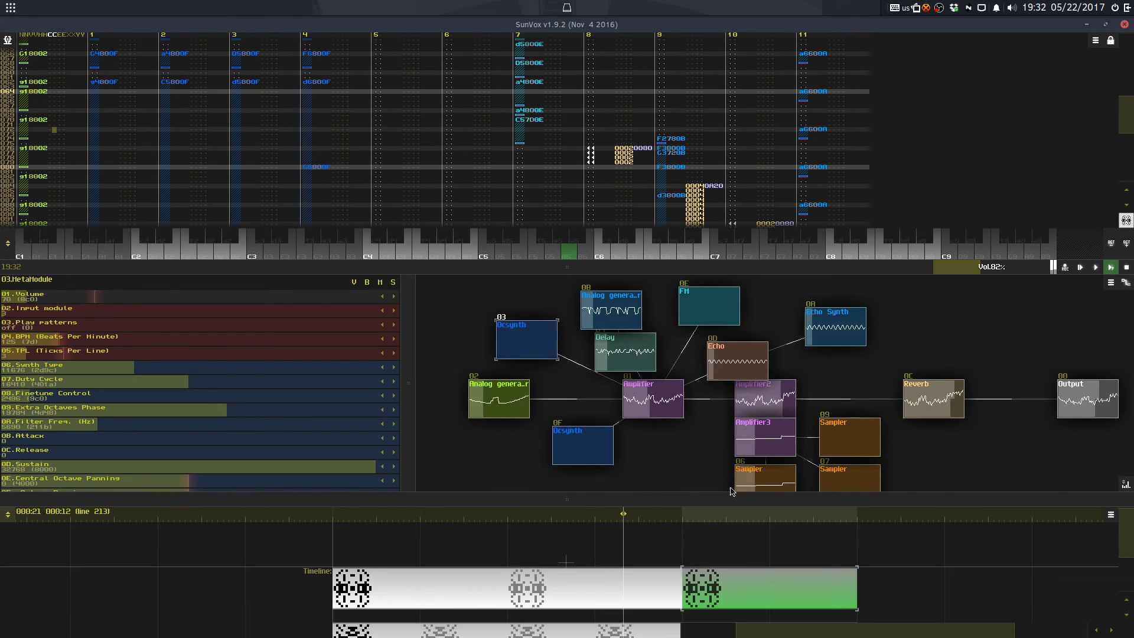
Step: Enlarge the pattern editor and transpose tracks 7–11 of the final section's melodic pattern down one semitone from line 96 to line 127
left_click_drag(731, 491, 757, 348)
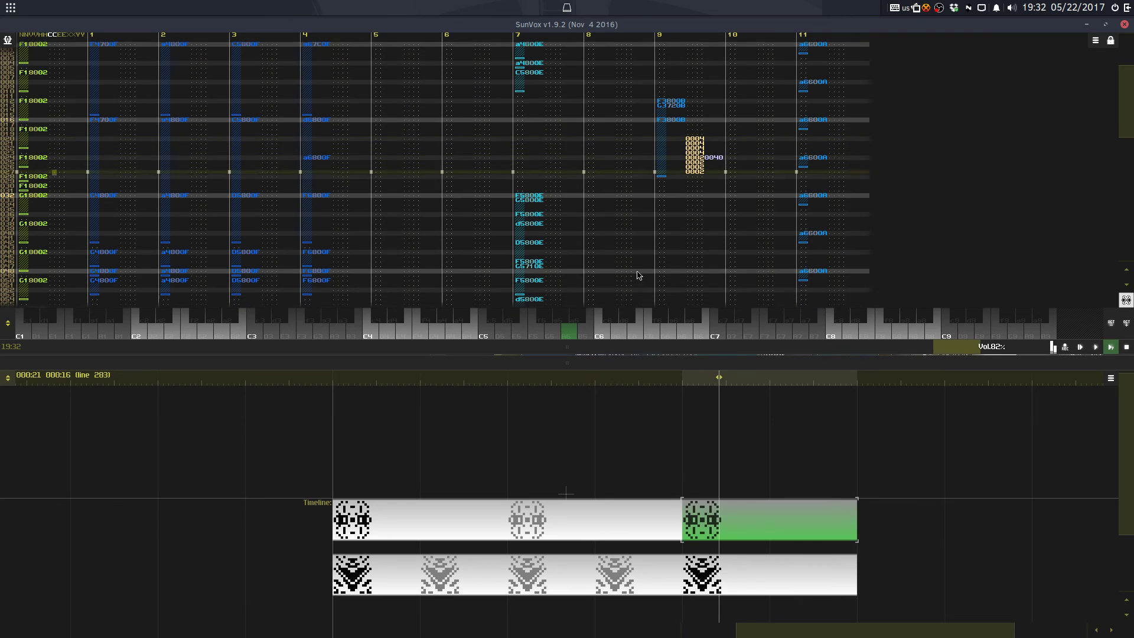
left_click(610, 290)
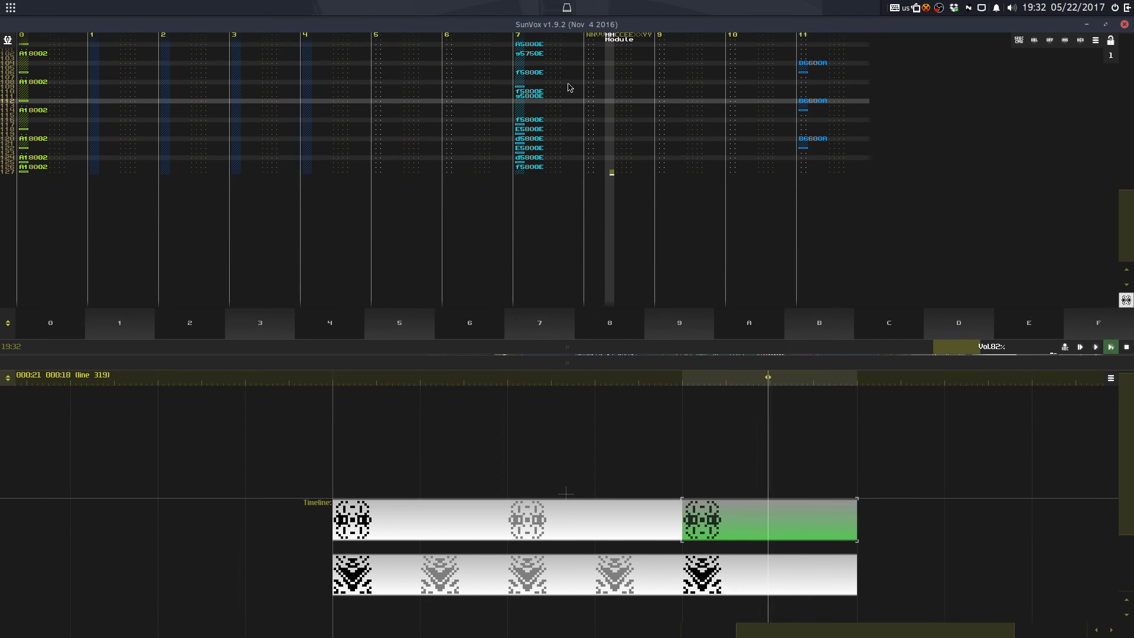
left_click(569, 87)
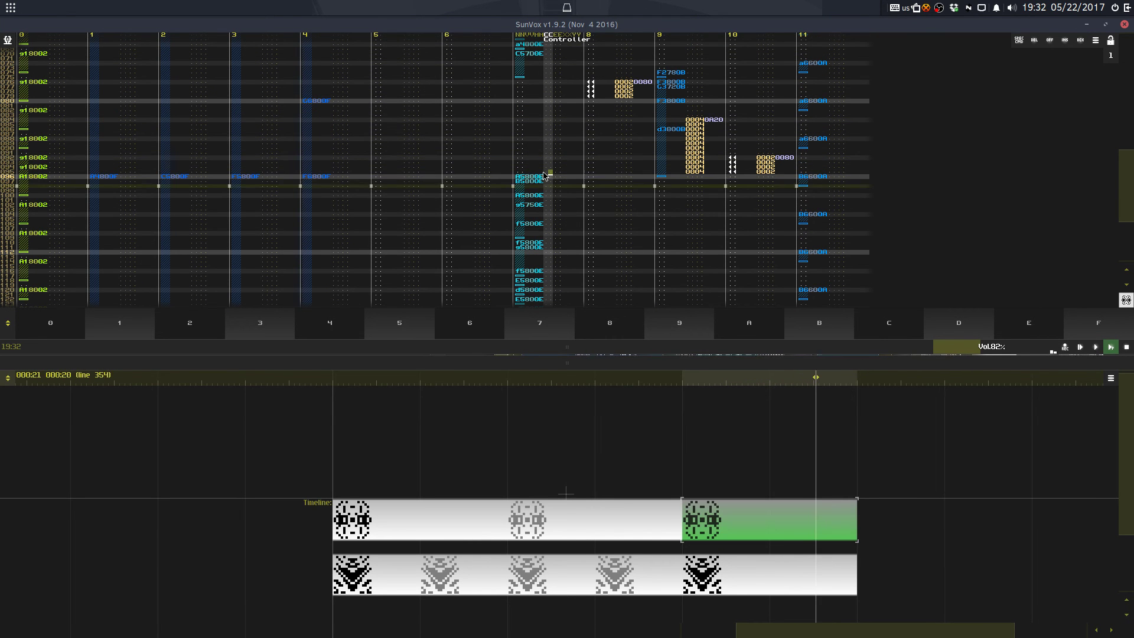
left_click_drag(549, 114, 796, 296)
right_click(795, 295)
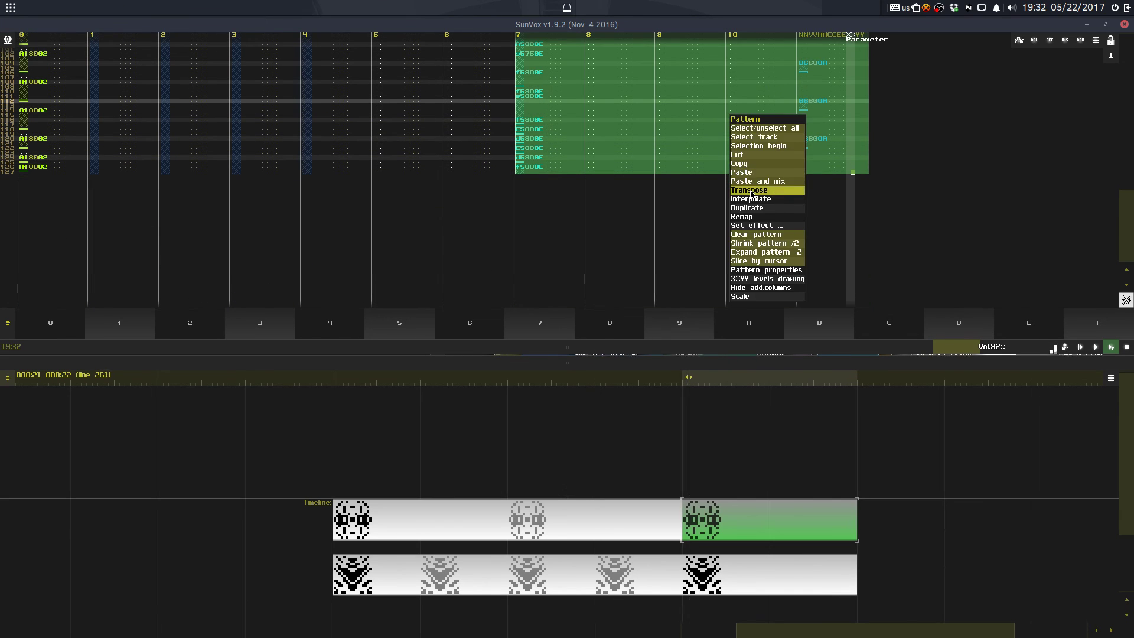
left_click(751, 190)
left_click(487, 339)
left_click(572, 112)
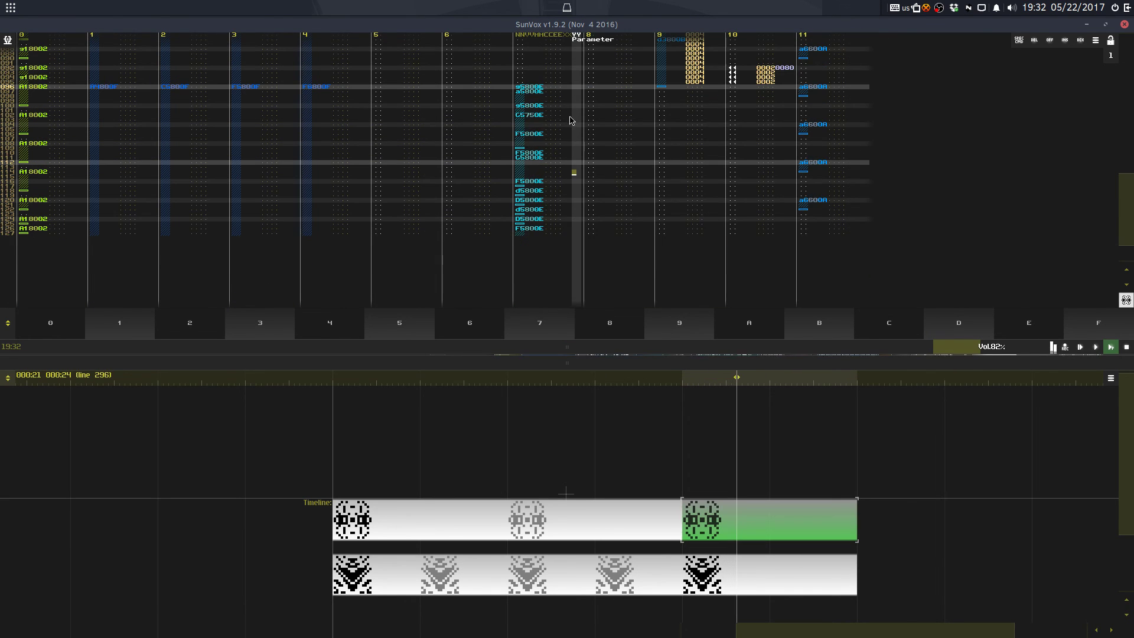
Step: Save the project over the existing file and check the first and final sections' melodic patterns during playback
left_click(574, 140)
key("ctrl+s")
left_click(494, 341)
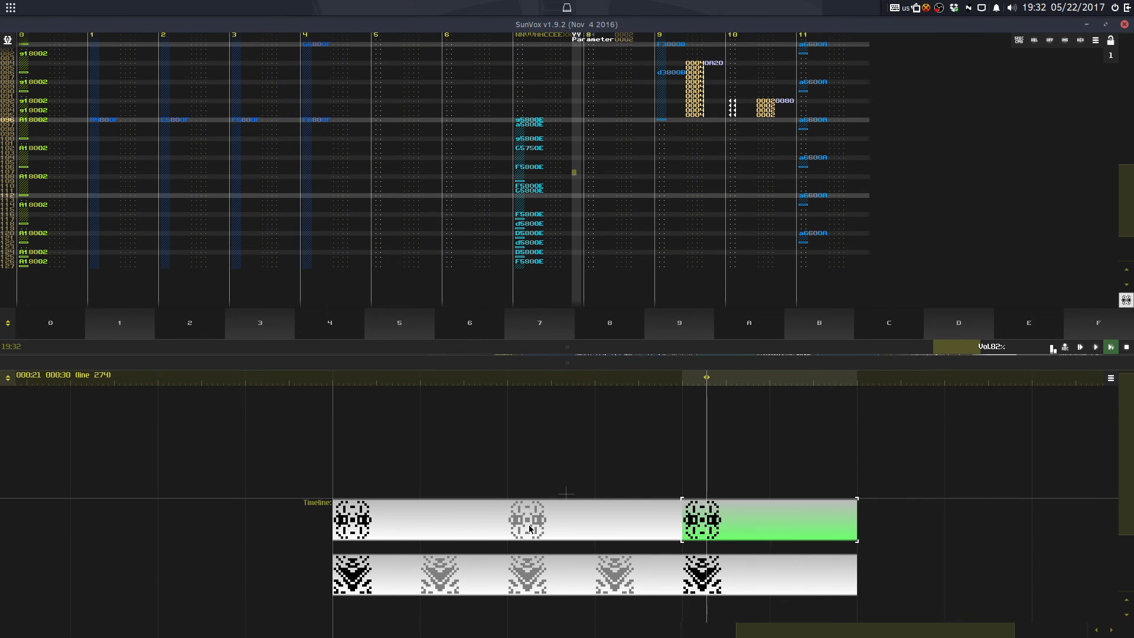
left_click(484, 533)
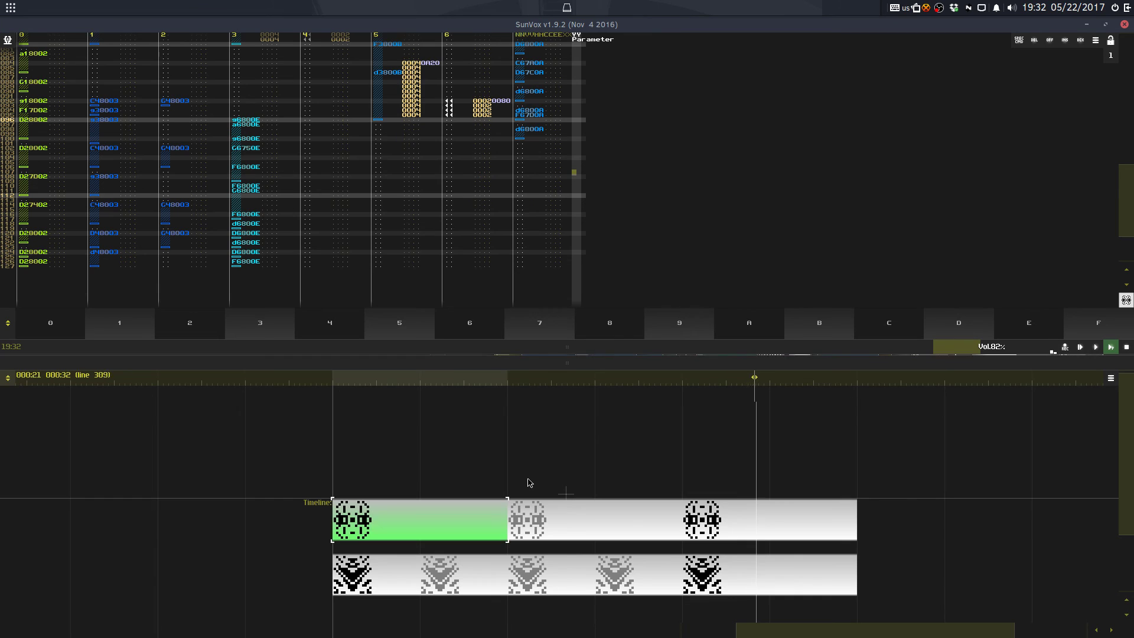
left_click(732, 520)
left_click(459, 535)
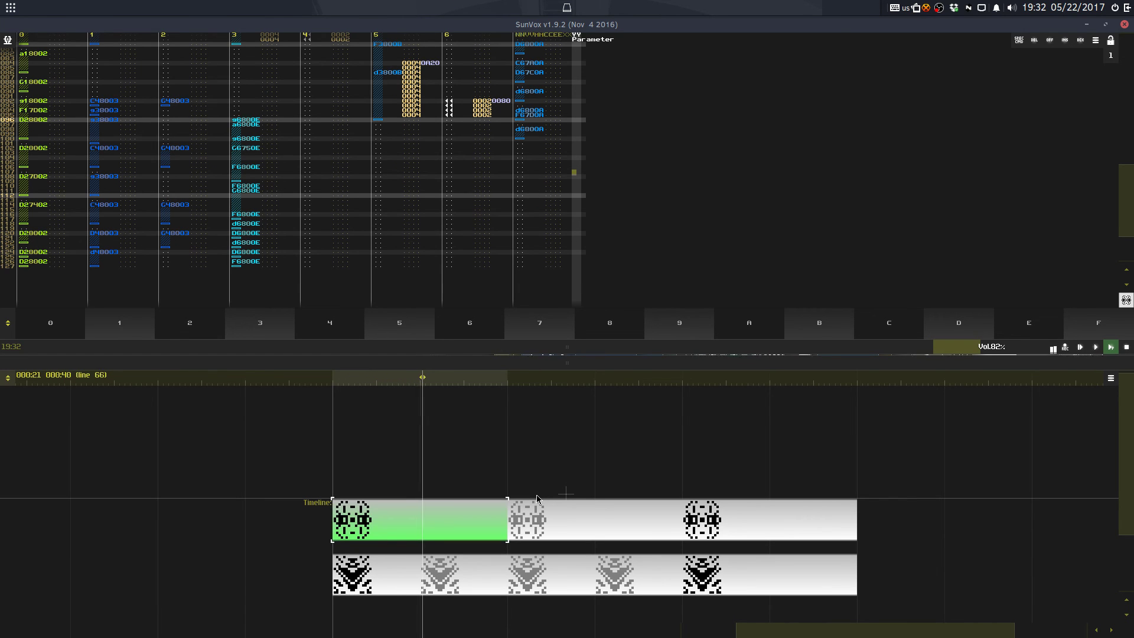
Step: Enlarge the pattern editor and compare the first and middle sections' melodic patterns during playback
left_click(544, 518)
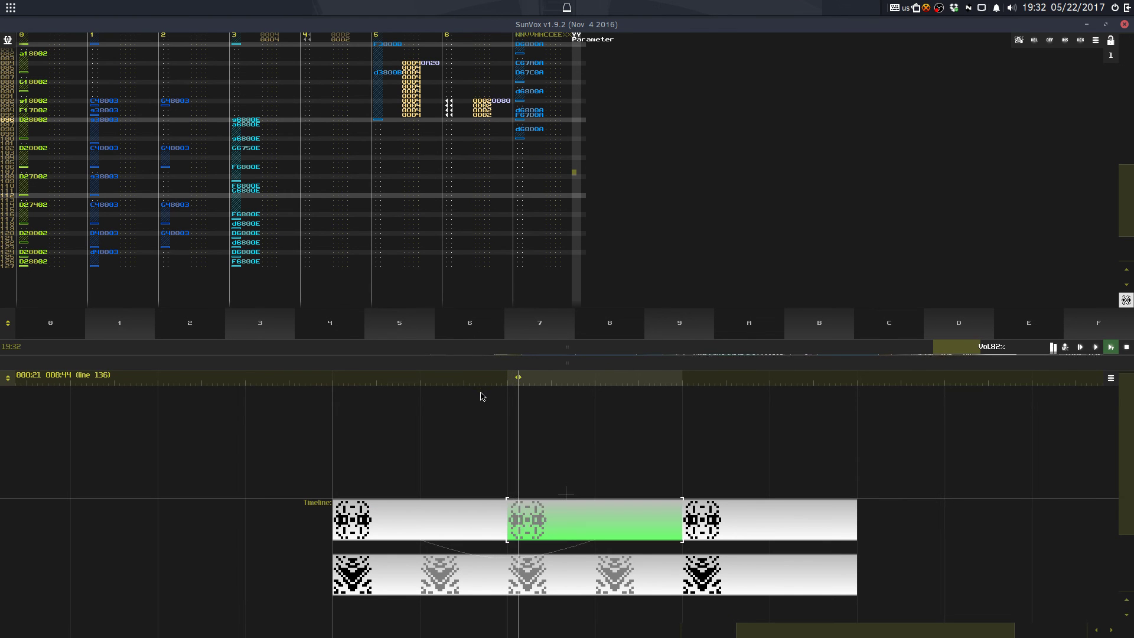
key("space")
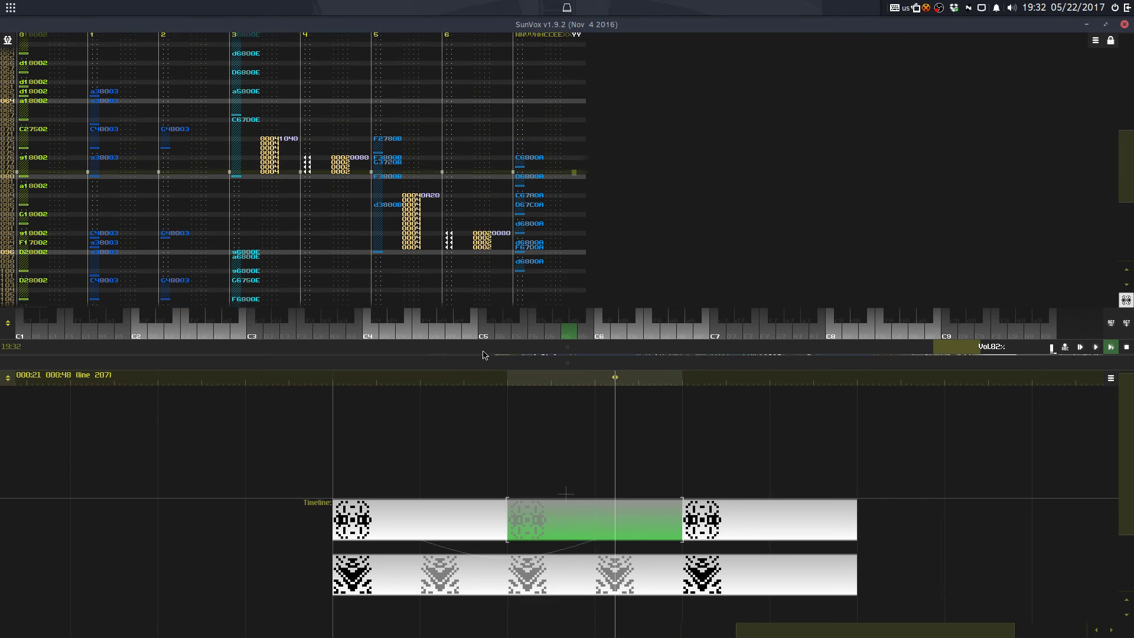
left_click(482, 518)
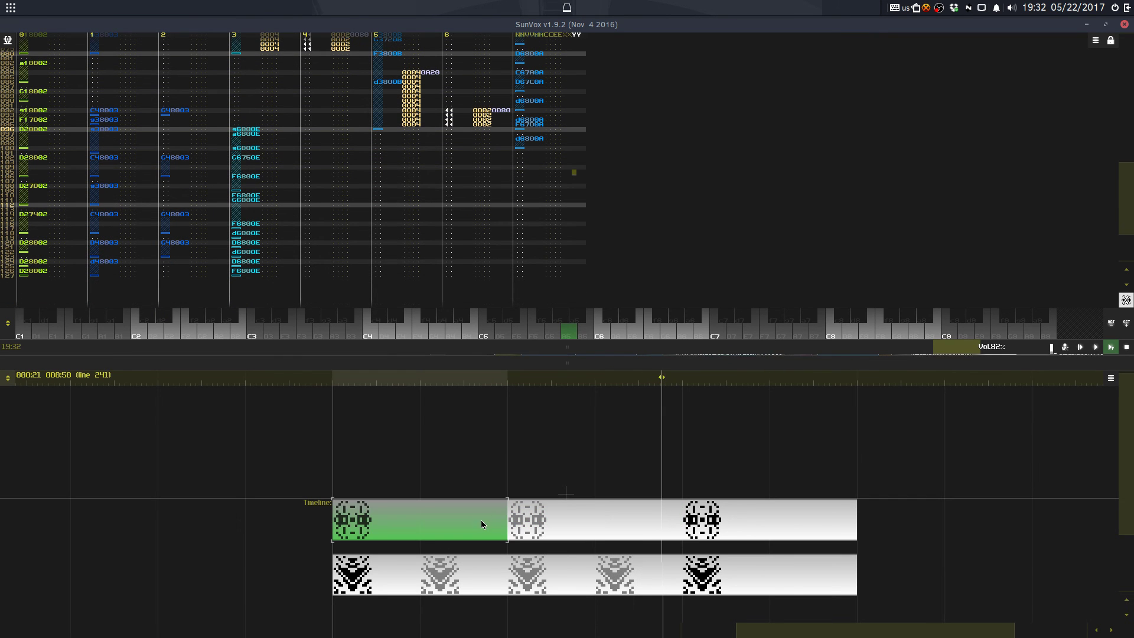
left_click_drag(684, 346, 640, 435)
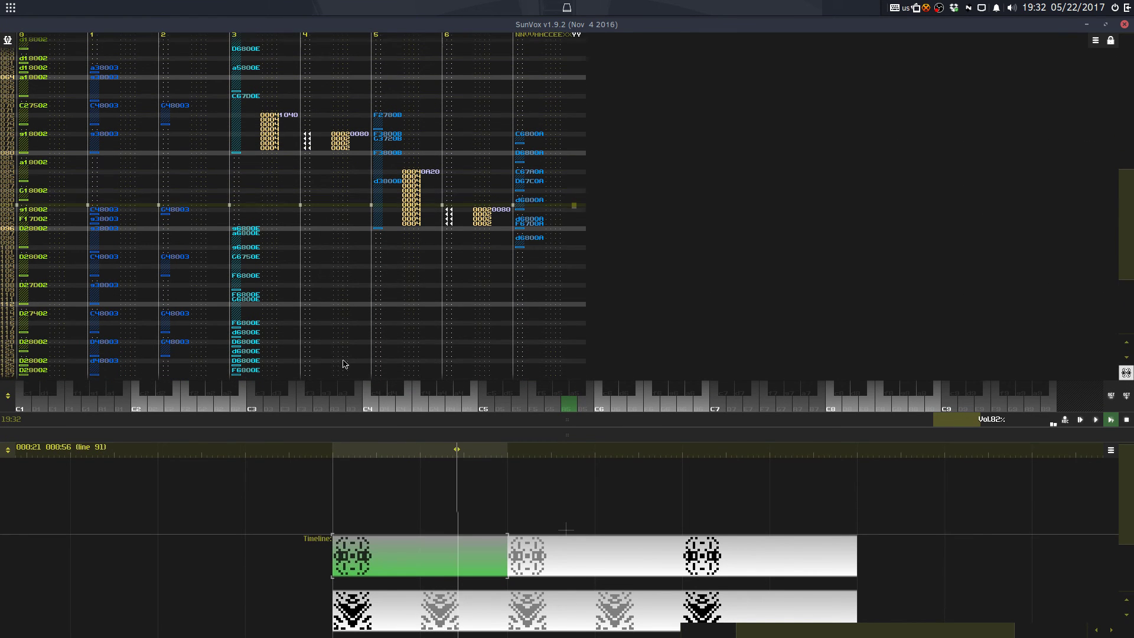
left_click(512, 564)
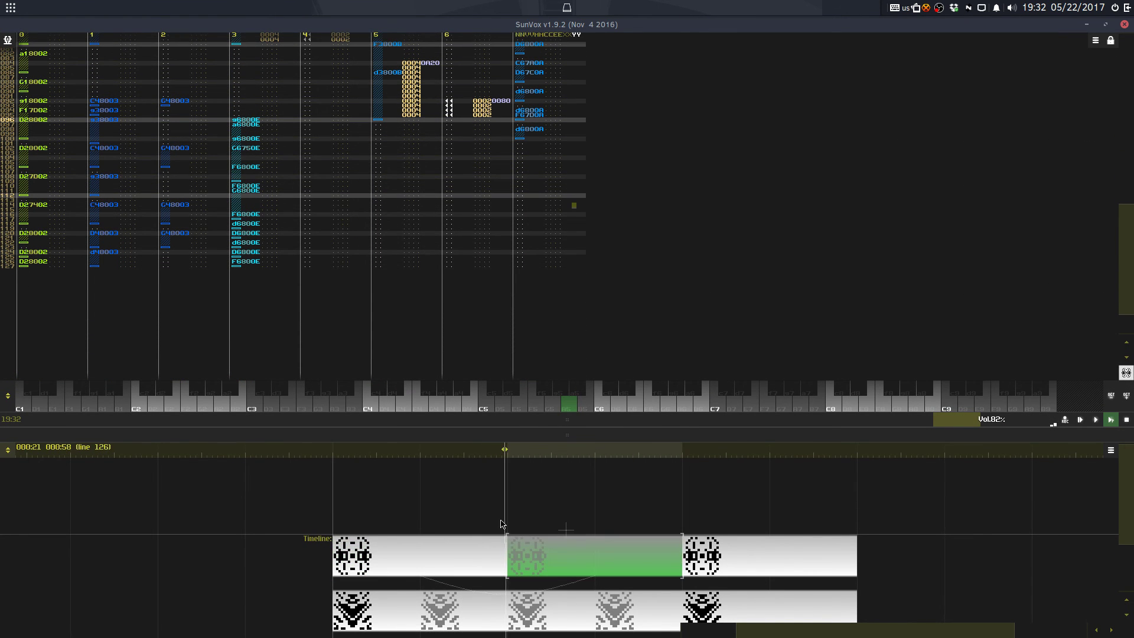
left_click(59, 243)
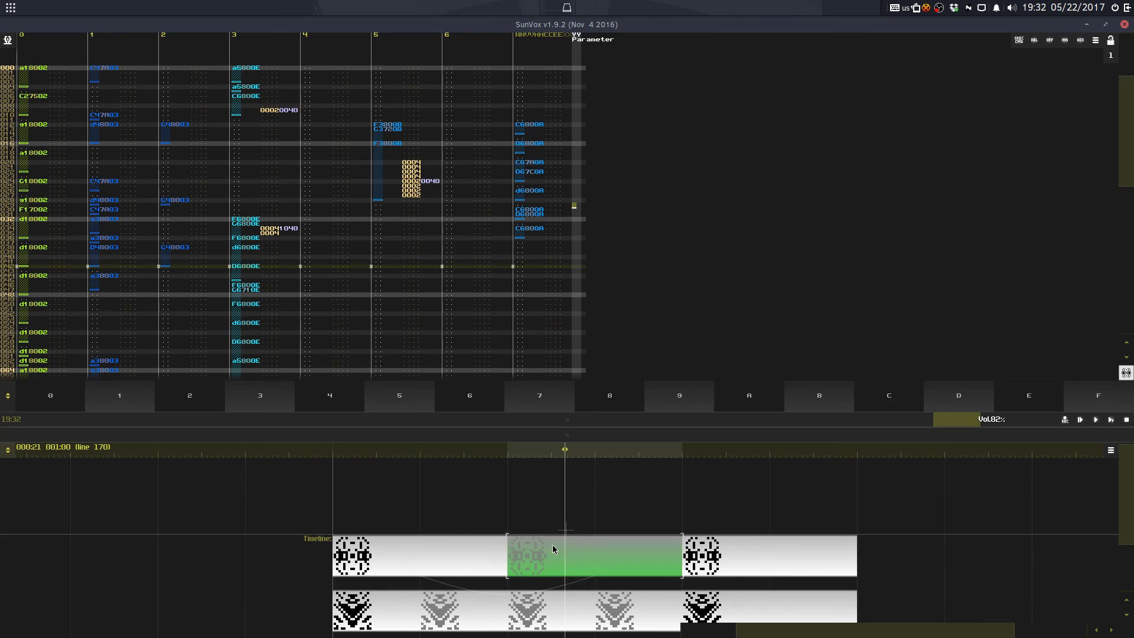
Step: Replace the middle section's cloned melodic pattern with an independent copy of the first section's pattern, and save the project over the existing file
key("Delete")
key("Return")
left_click(478, 562)
key("ctrl+c")
key("ctrl+v")
left_click_drag(560, 528, 588, 557)
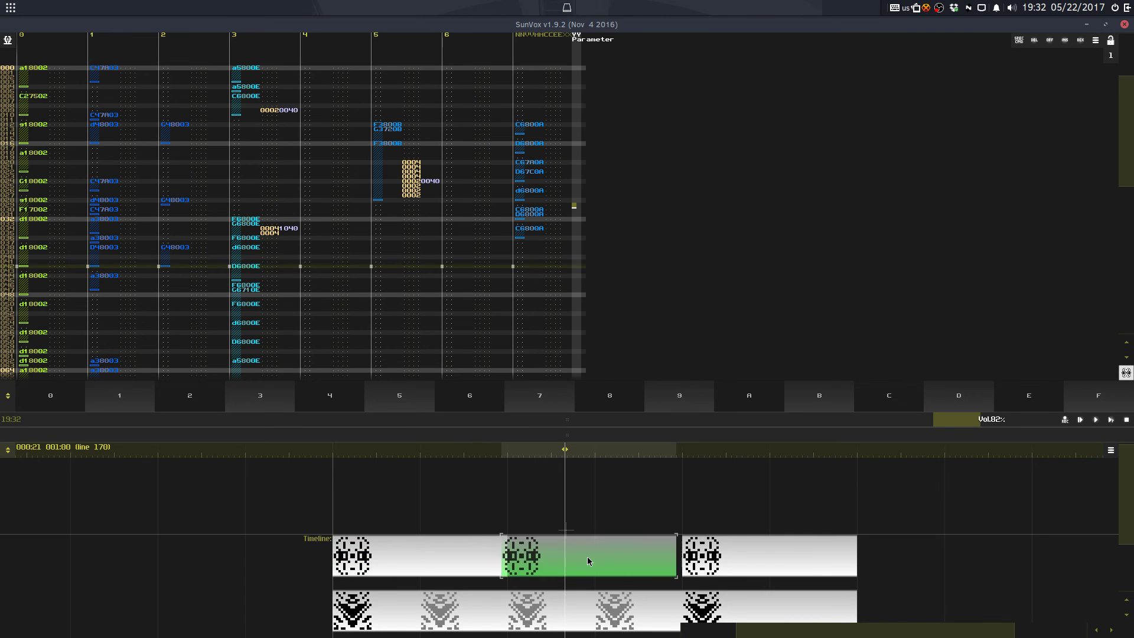
key("ctrl+s")
key("Return")
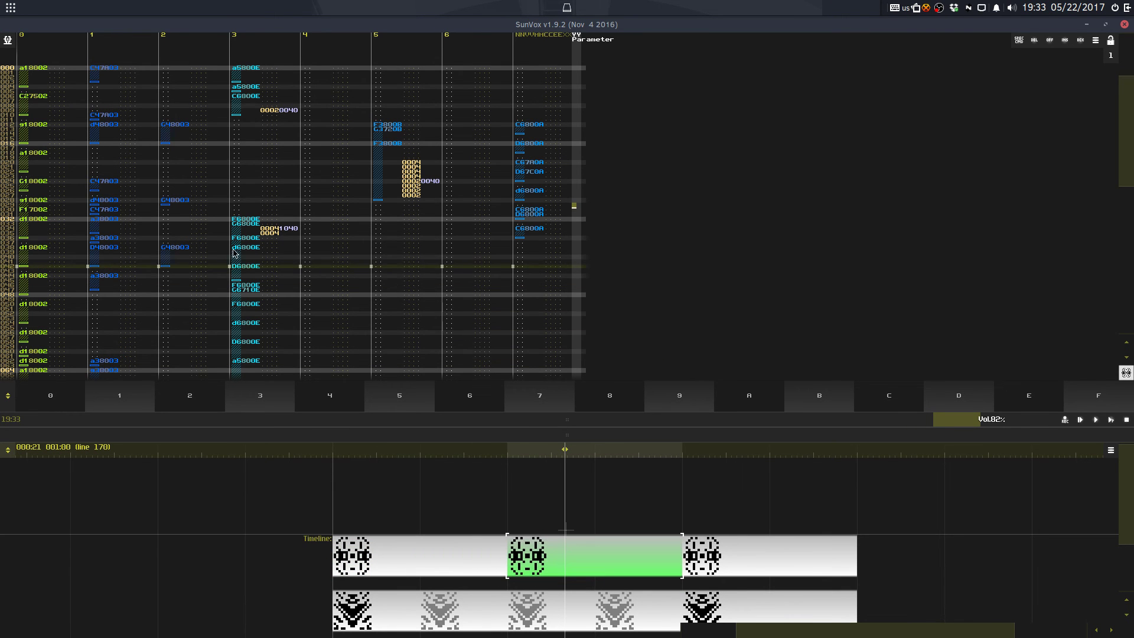
Step: Reveal the module view, solo Analog generator 02 and listen to the start of the middle section
left_click(217, 244)
left_click(142, 94)
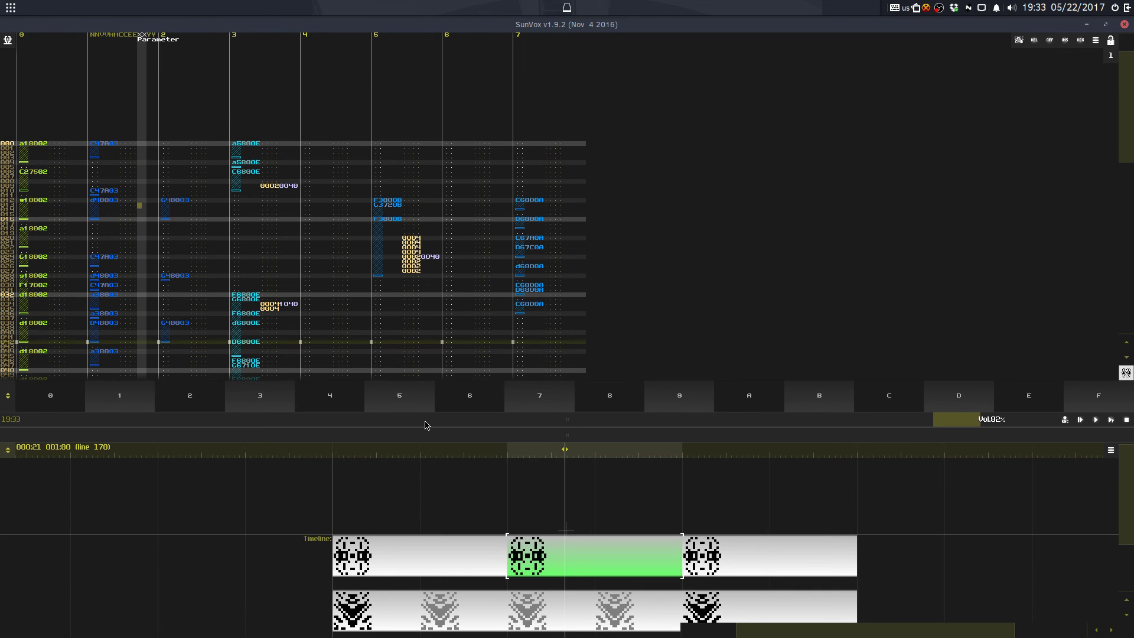
left_click_drag(427, 425, 407, 315)
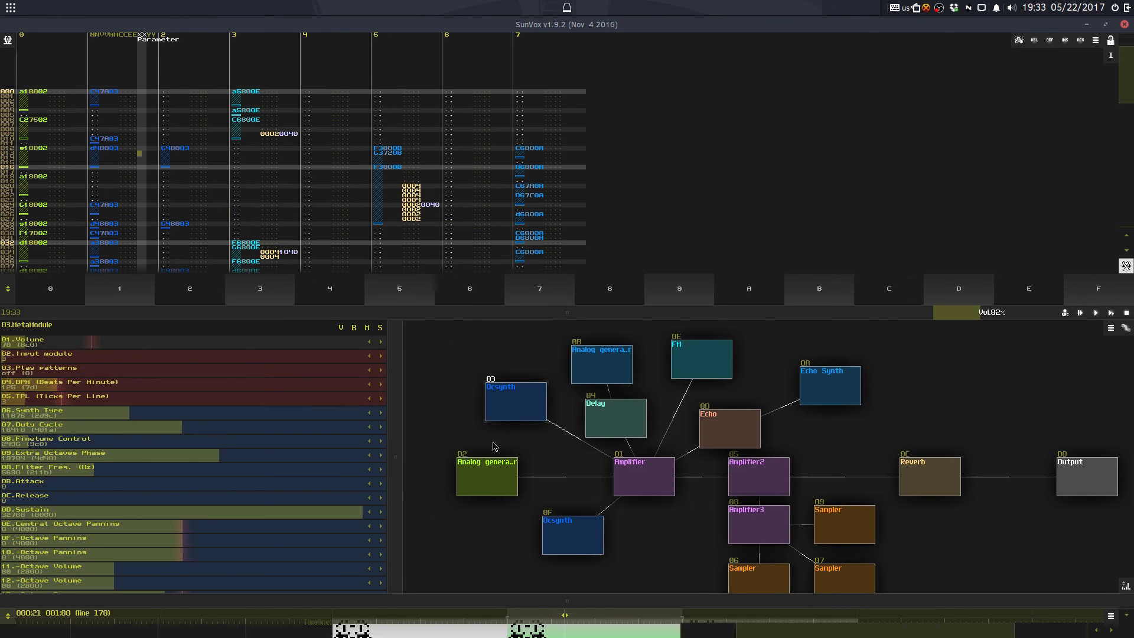
left_click(491, 466)
left_click(379, 328)
key("space")
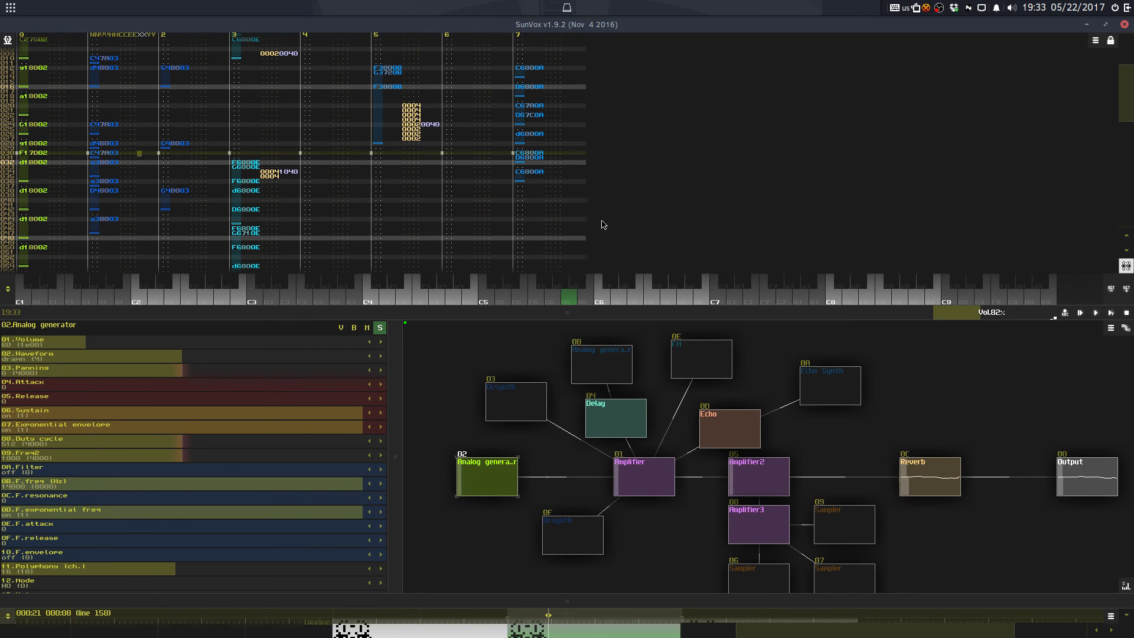
left_click(330, 233)
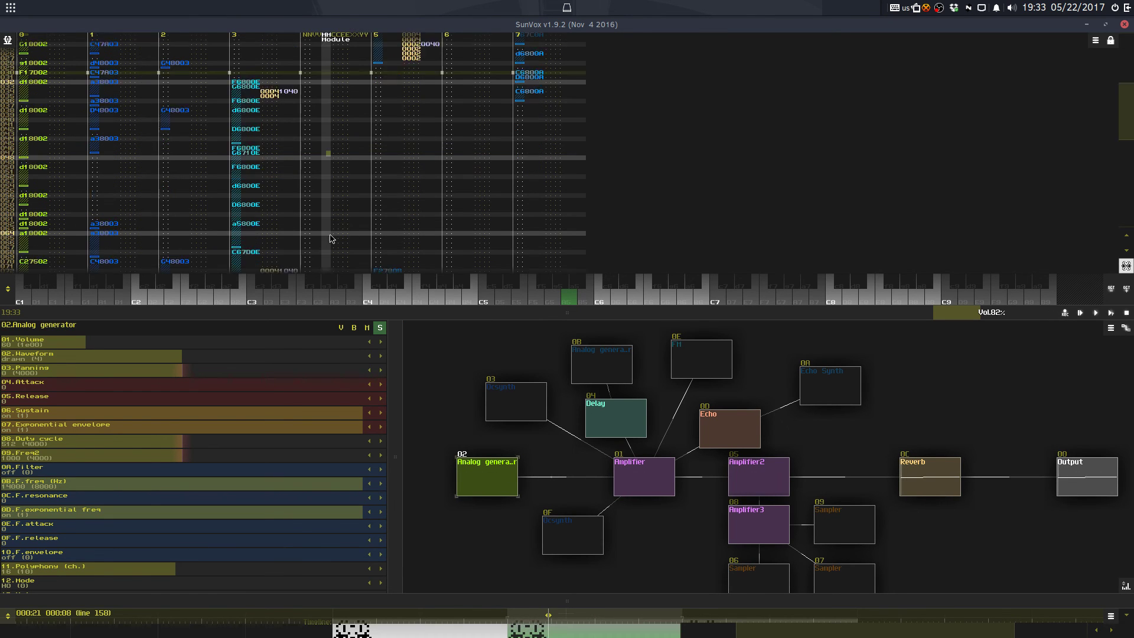
left_click(329, 234)
left_click(329, 235)
left_click(328, 237)
left_click(328, 238)
Step: Enlarge the pattern editor and transpose track 0 of the middle section from line 32 to line 63 down three semitones to C1
left_click_drag(390, 312, 408, 593)
left_click(26, 72)
scroll(30, 74, "up", 10)
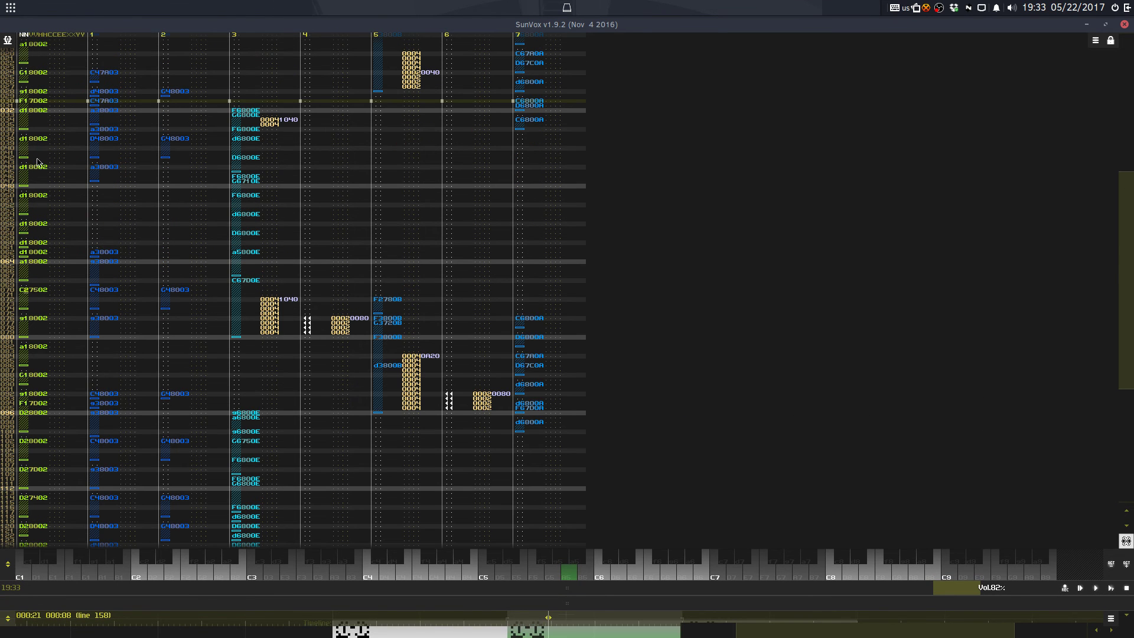
scroll(43, 492, "down", 8)
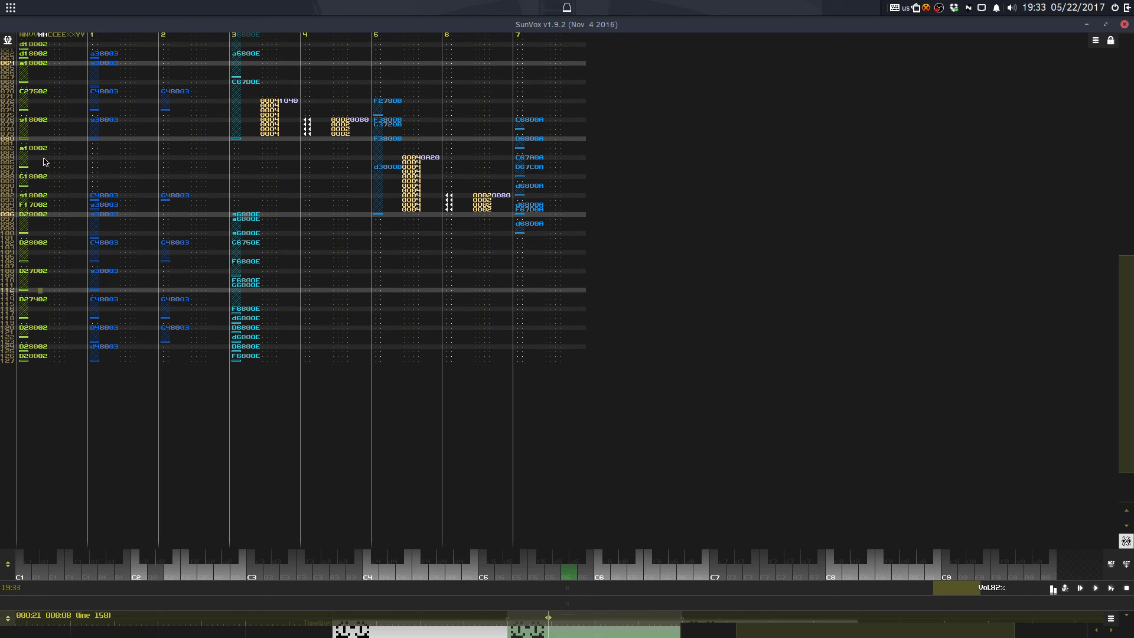
scroll(8, 74, "up", 15)
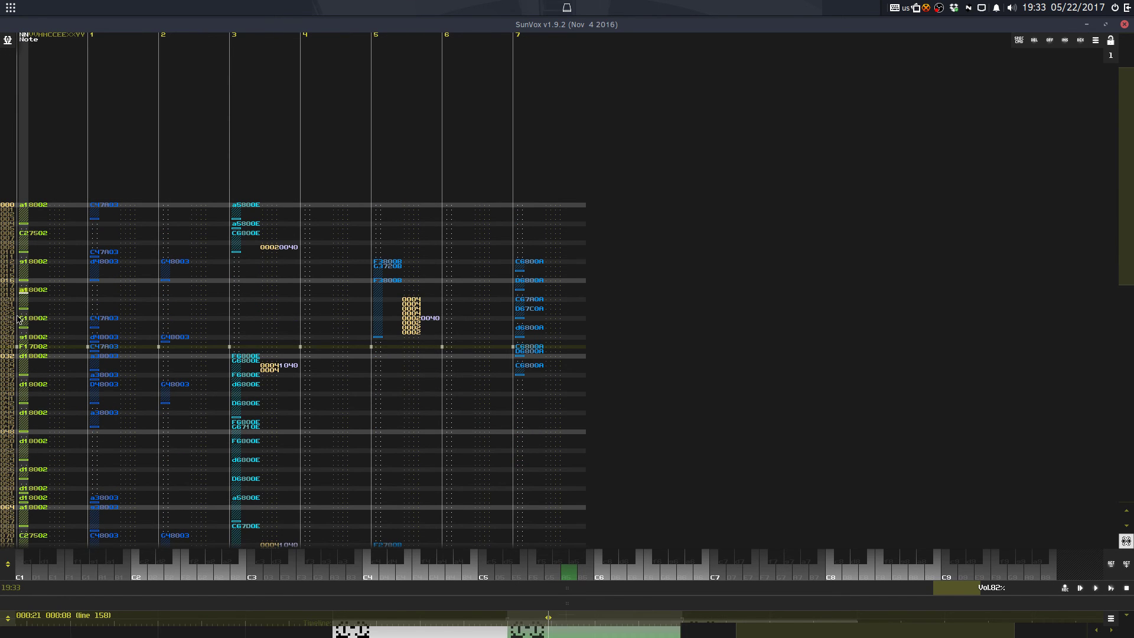
left_click_drag(39, 361, 60, 502)
right_click(145, 306)
left_click(176, 381)
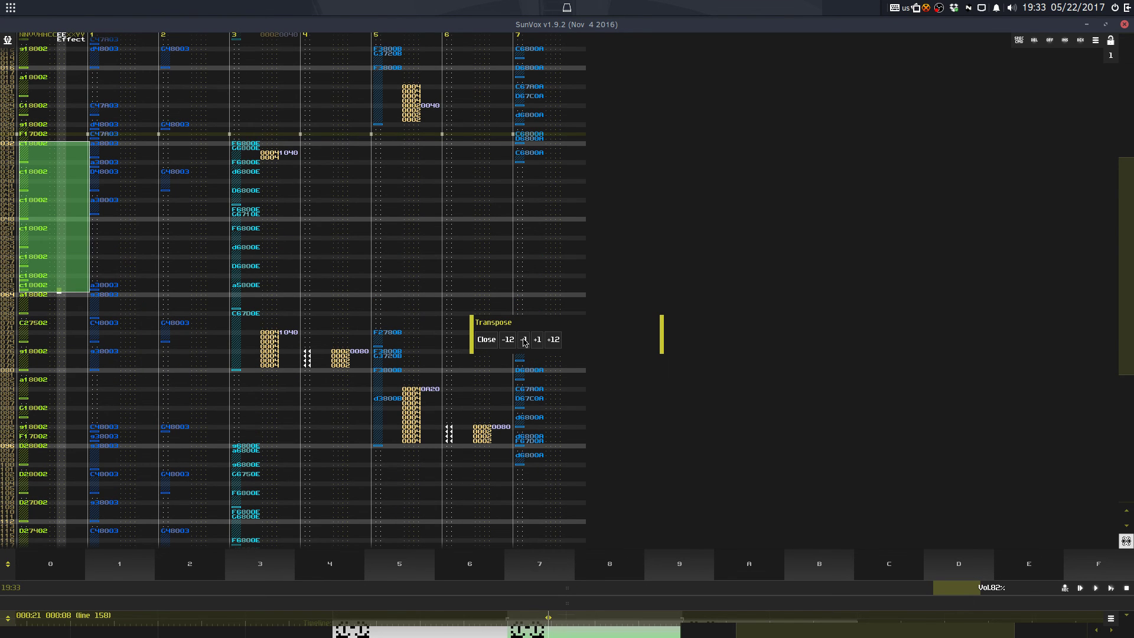
key("space")
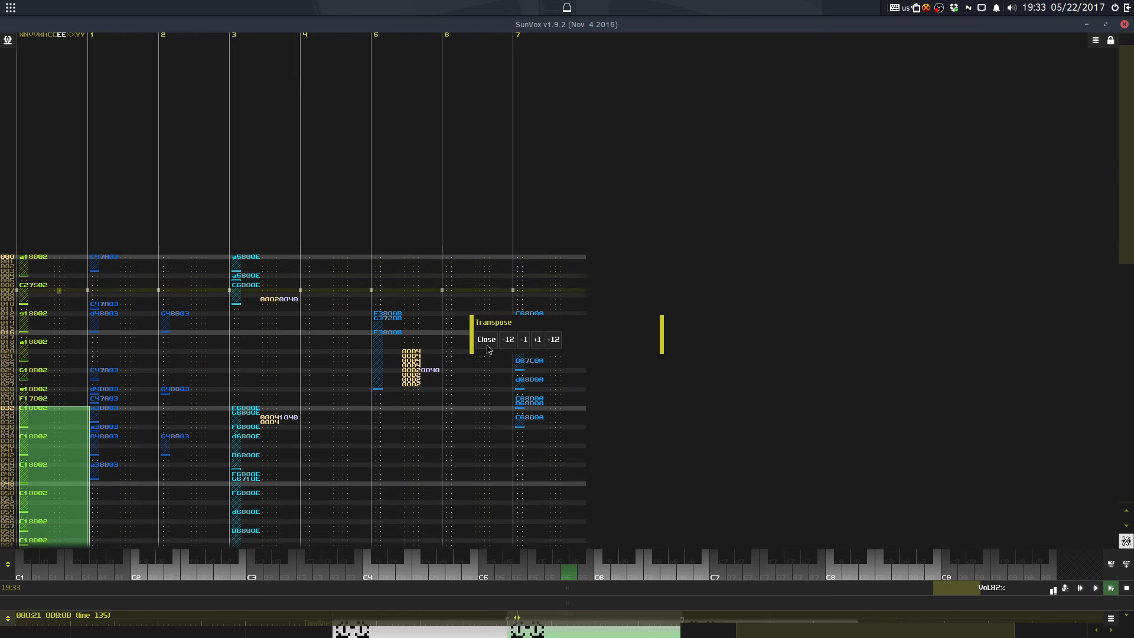
left_click(487, 344)
left_click(302, 406)
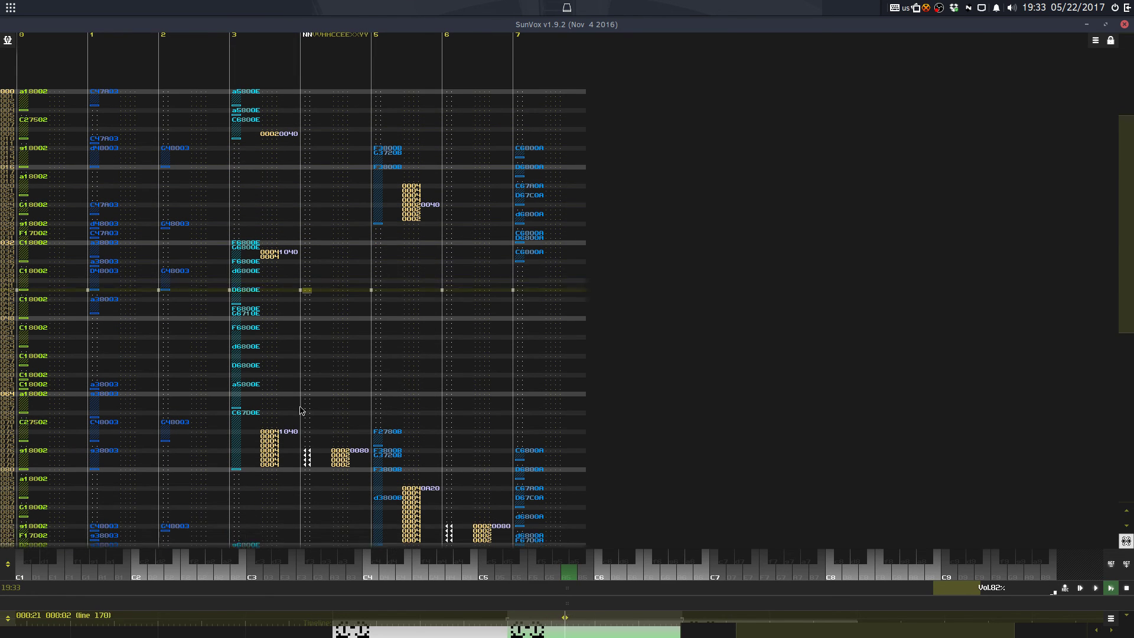
Step: Transpose track 0 of the middle section from line 32 to line 63 up one octave to C2
key("space")
left_click_drag(33, 217, 37, 380)
right_click(86, 249)
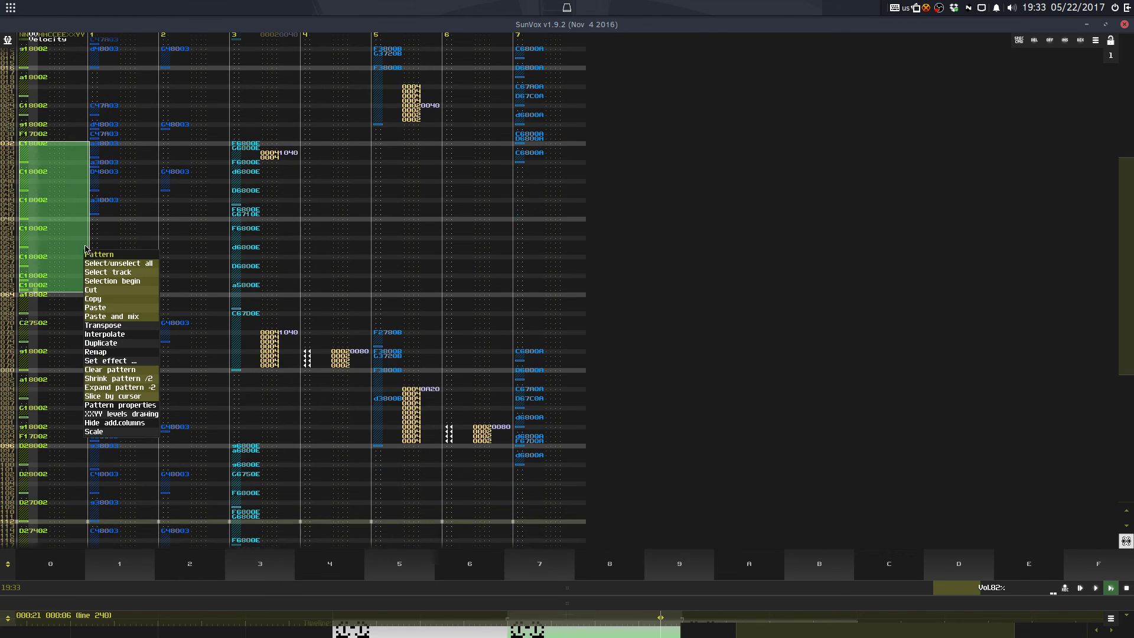
left_click(140, 326)
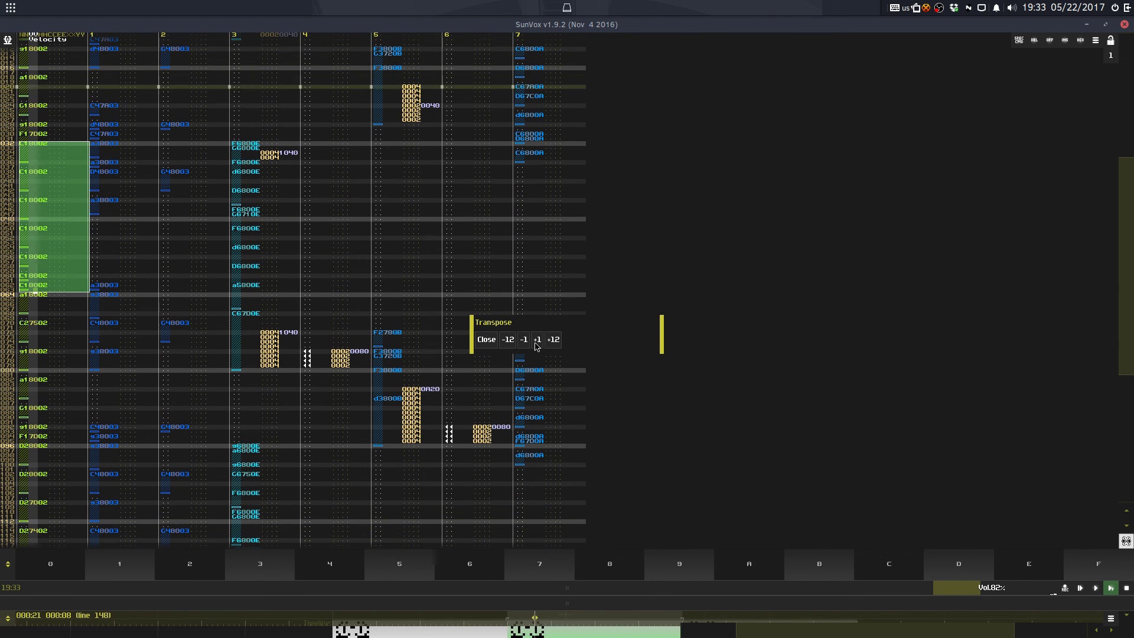
left_click(555, 340)
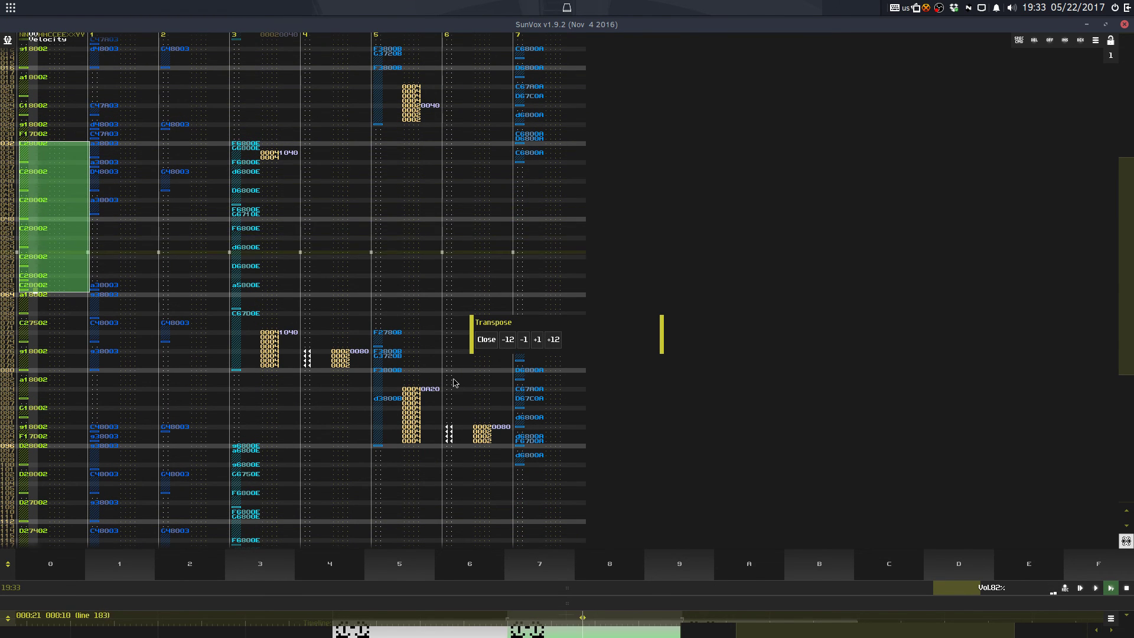
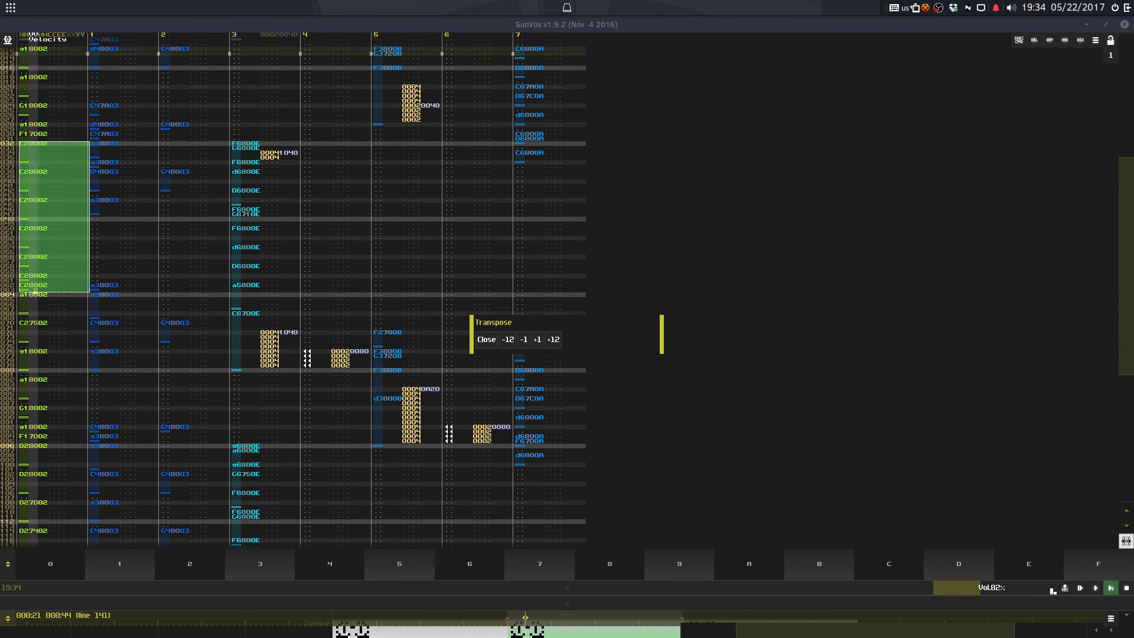
Step: Bring the timeline back into view and compare the first and middle sections' bass lines during playback
left_click(480, 476)
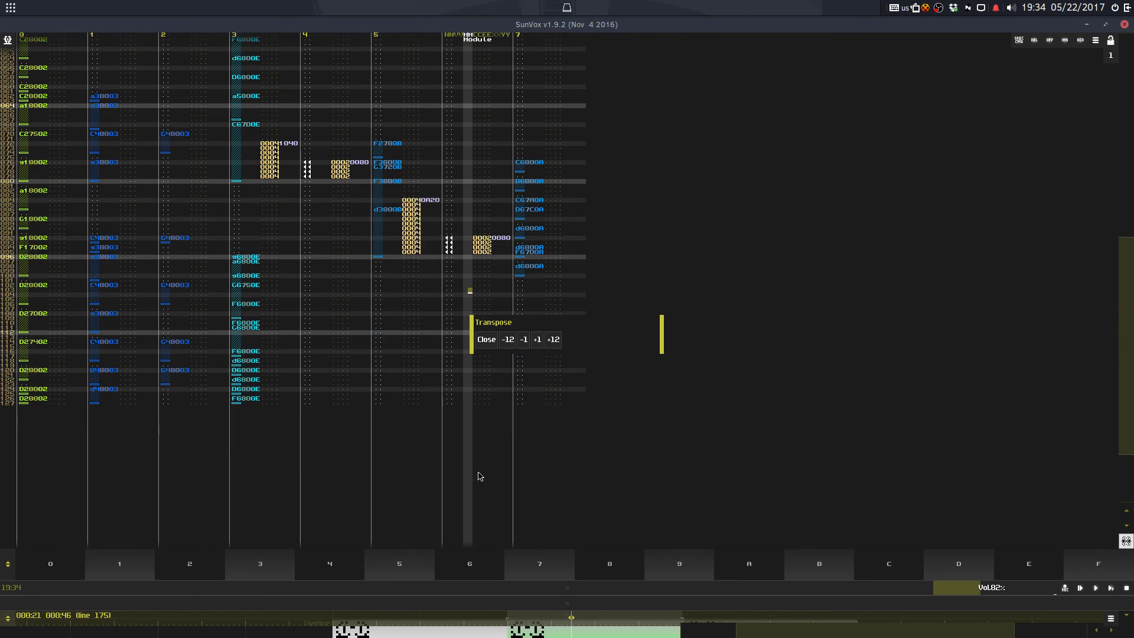
key("space")
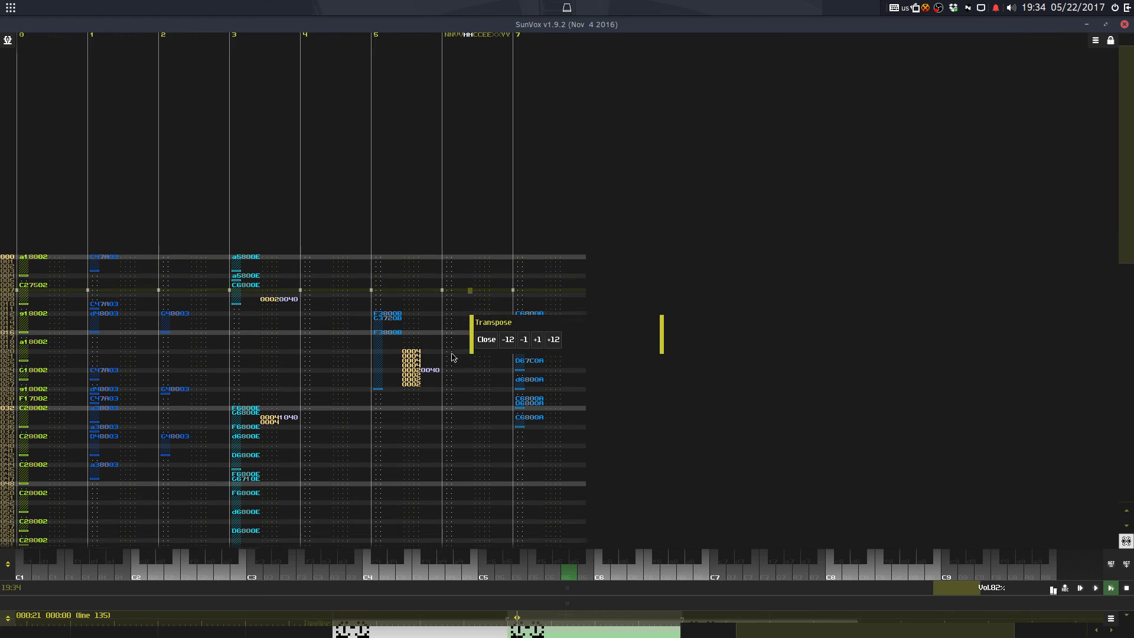
key("space")
left_click_drag(530, 603, 519, 520)
left_click(466, 595)
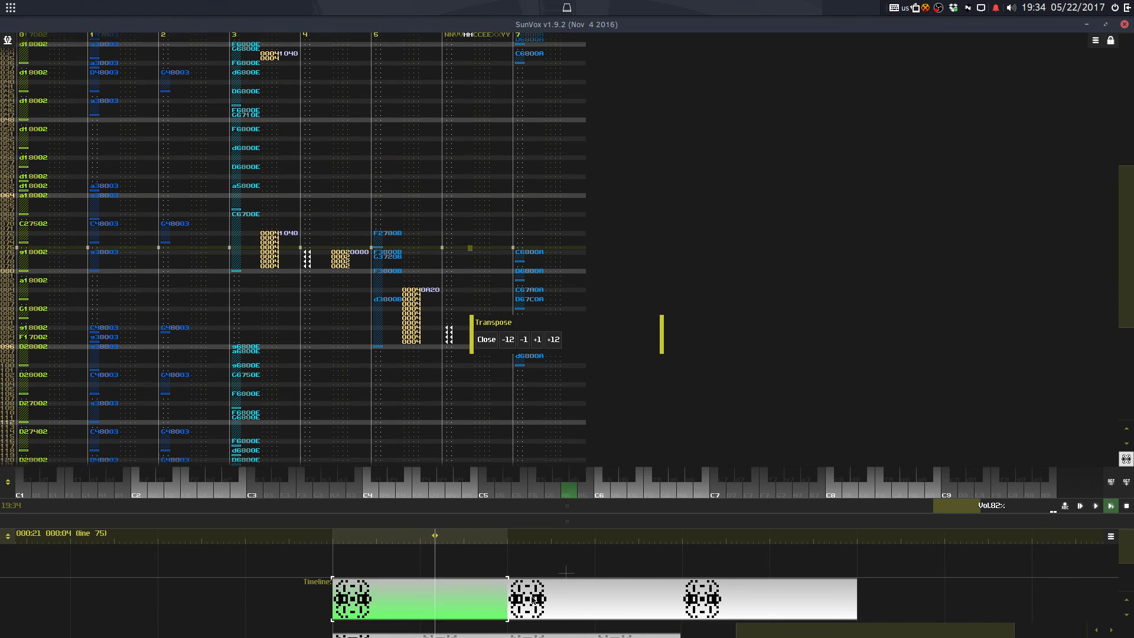
left_click(556, 611)
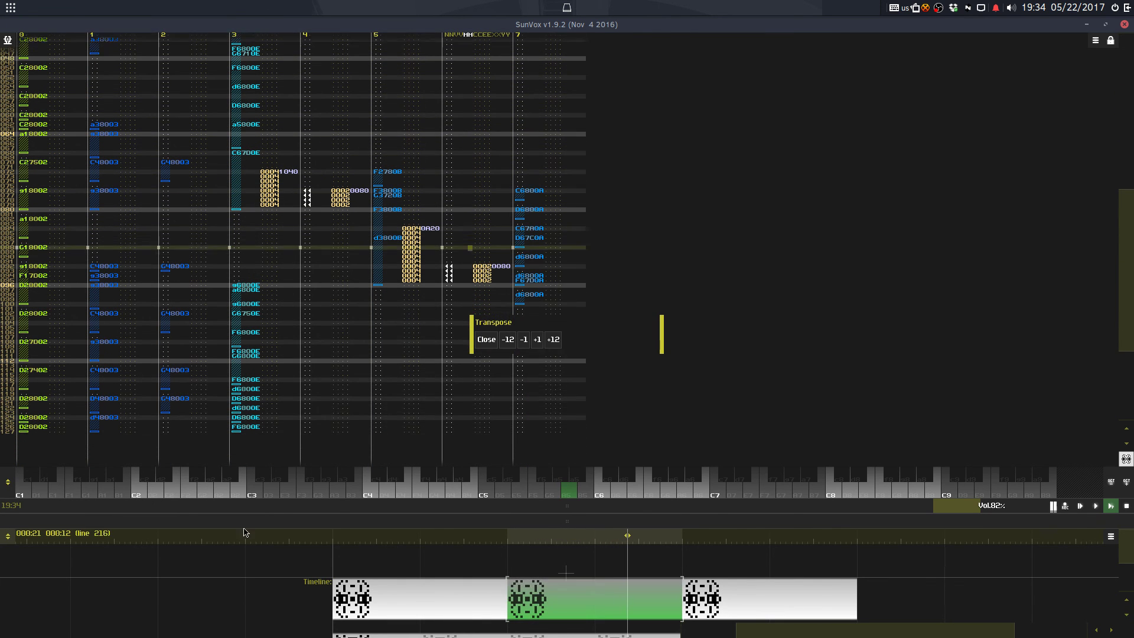
left_click(452, 601)
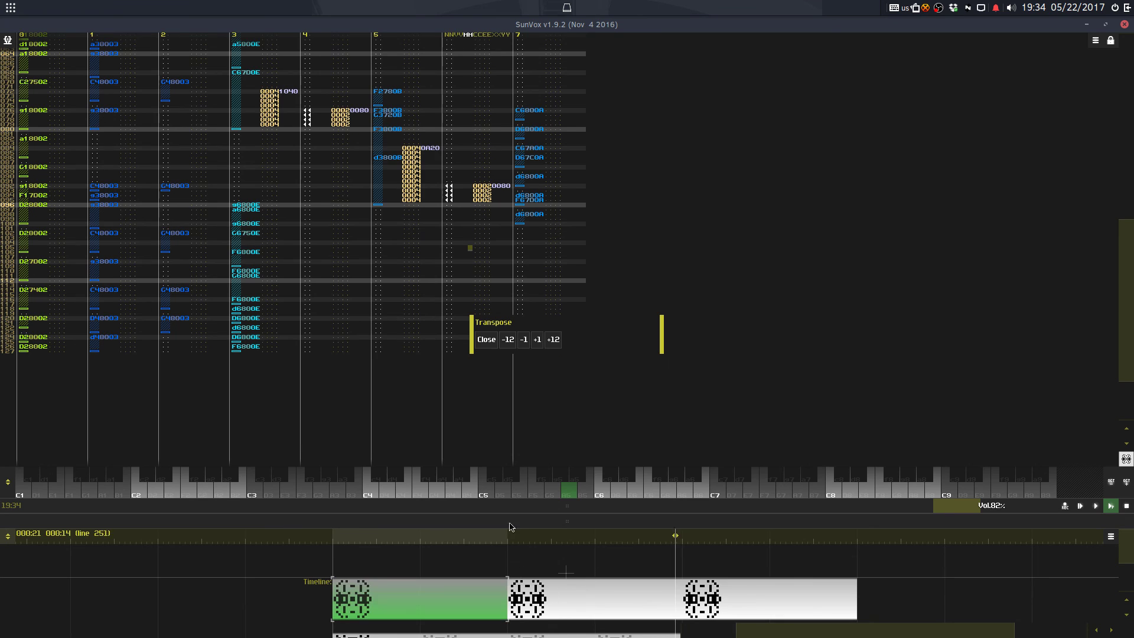
Step: Close the transpose dialog, reveal the module view and solo Ocsynth module 03 alongside Analog generator 02
left_click(491, 344)
left_click(491, 343)
left_click(490, 343)
left_click_drag(565, 506, 565, 342)
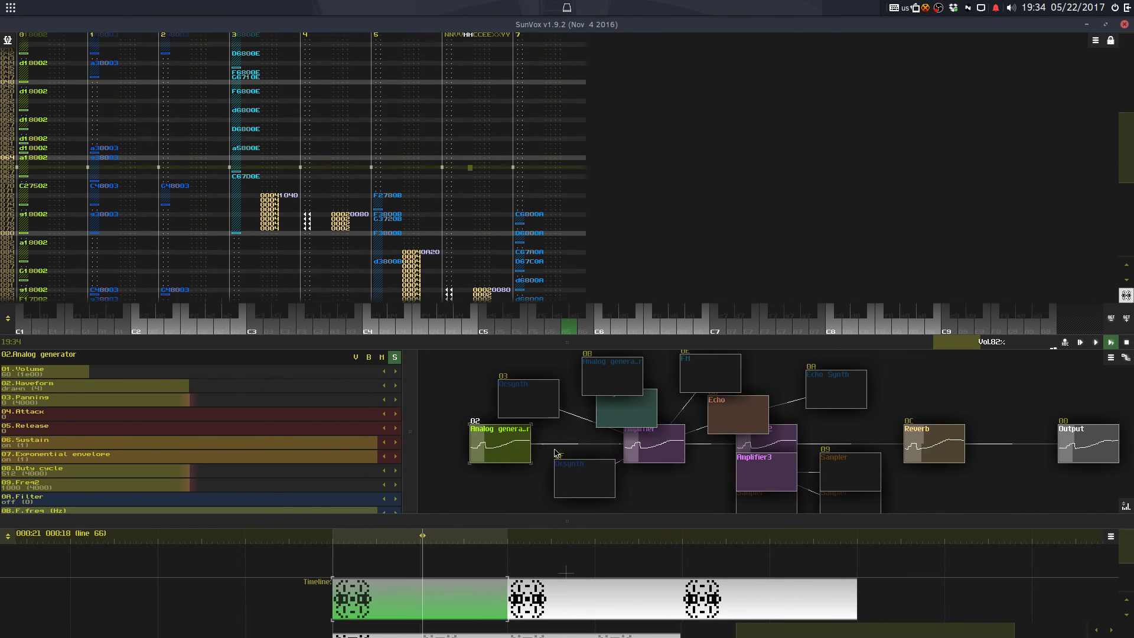
left_click(564, 466)
left_click(395, 358)
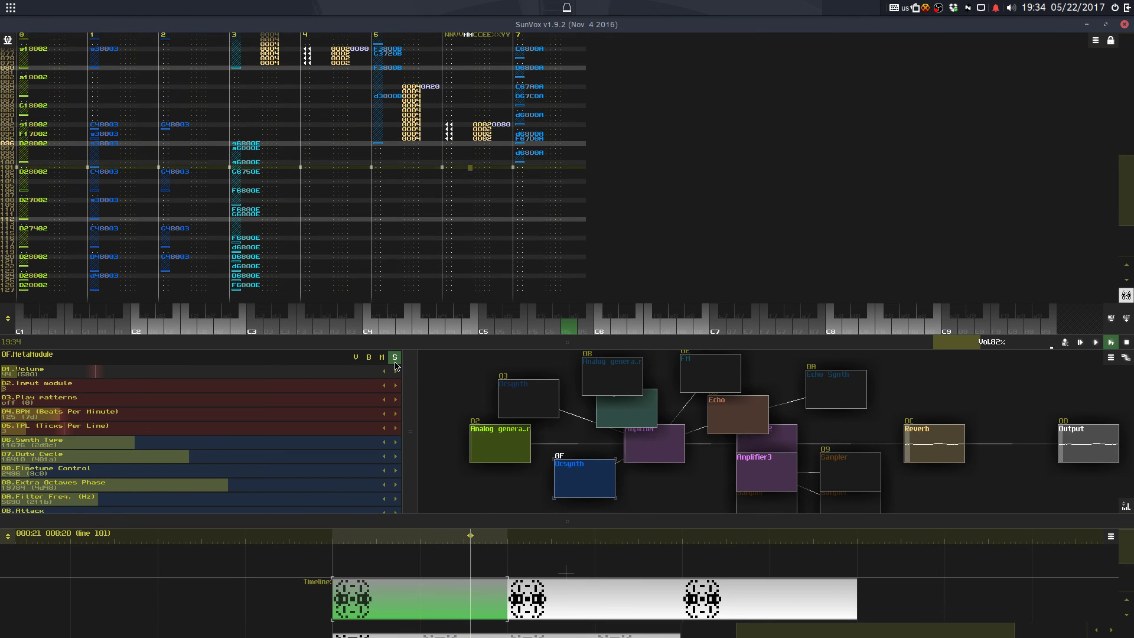
left_click(394, 358)
left_click(509, 390)
left_click(395, 358)
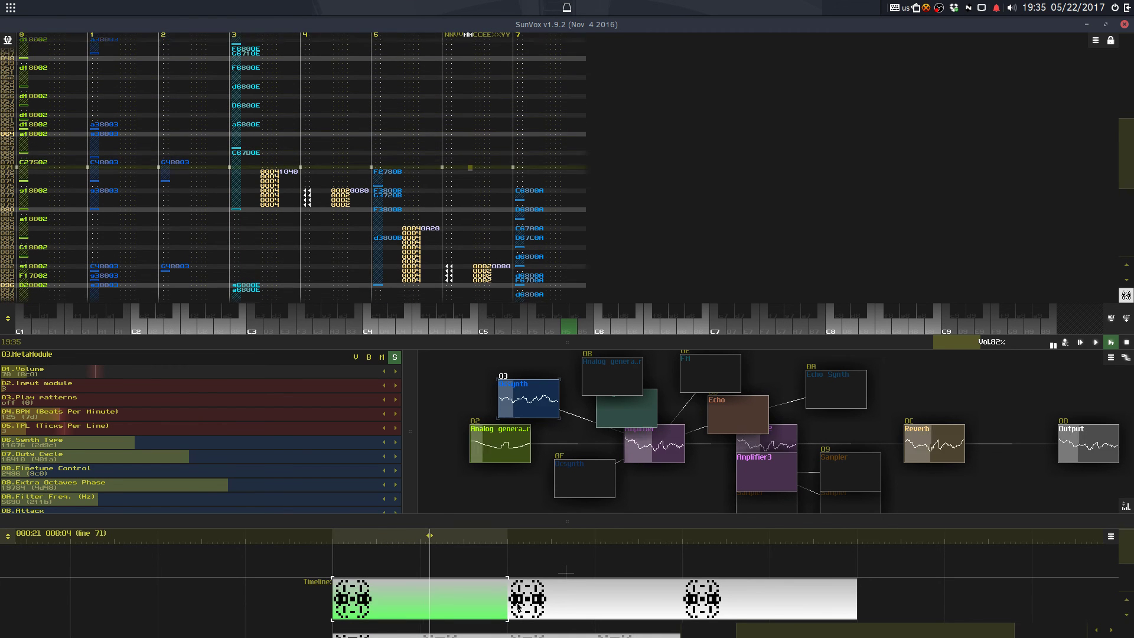
Step: Select the middle section's melodic pattern, go to its start and audition notes on Ocsynth module 03
left_click(517, 608)
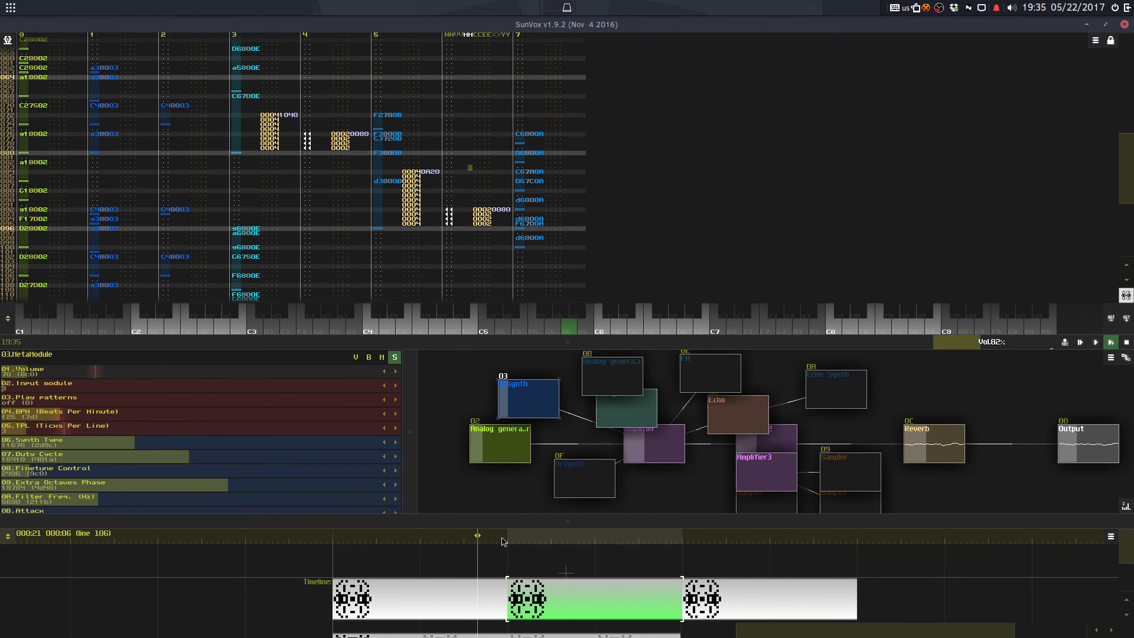
key("space")
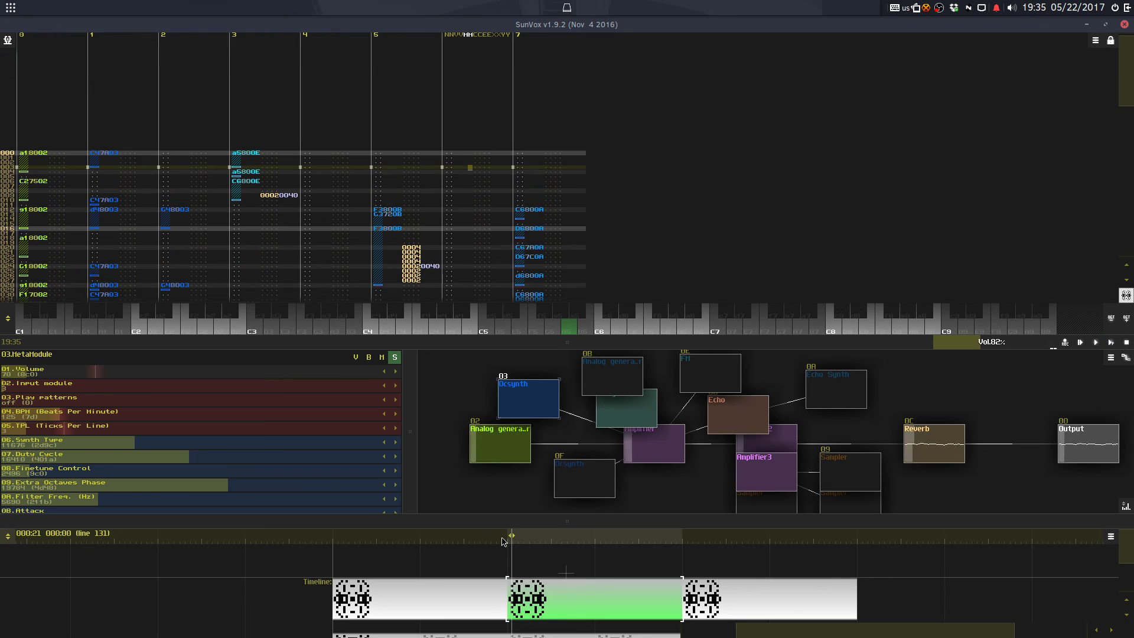
key("z")
key("q")
key("i")
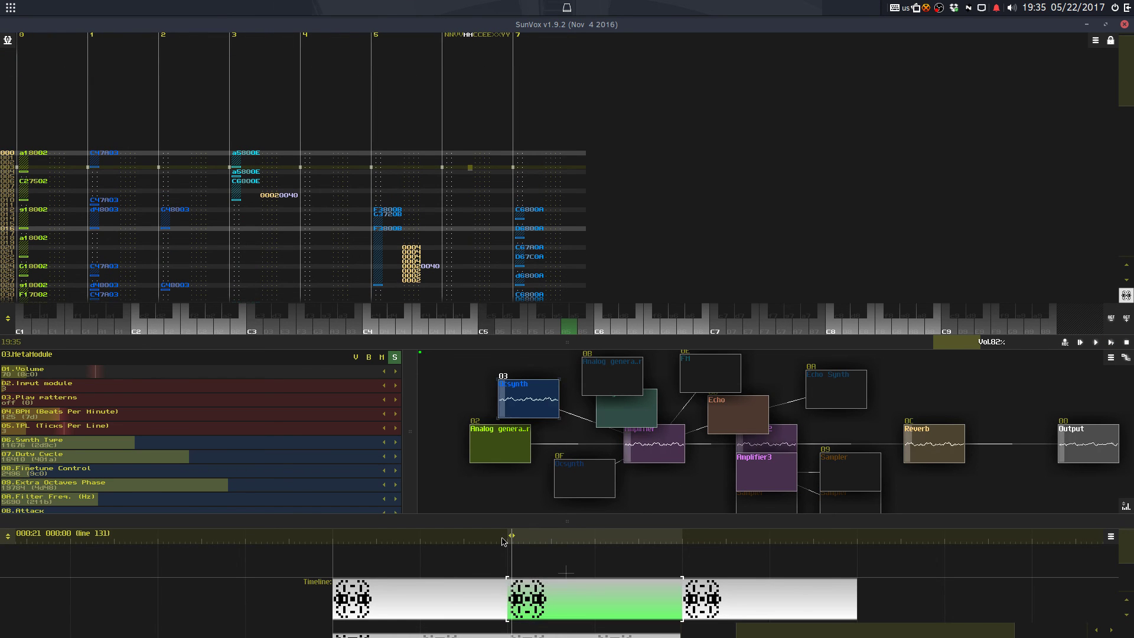
key("q")
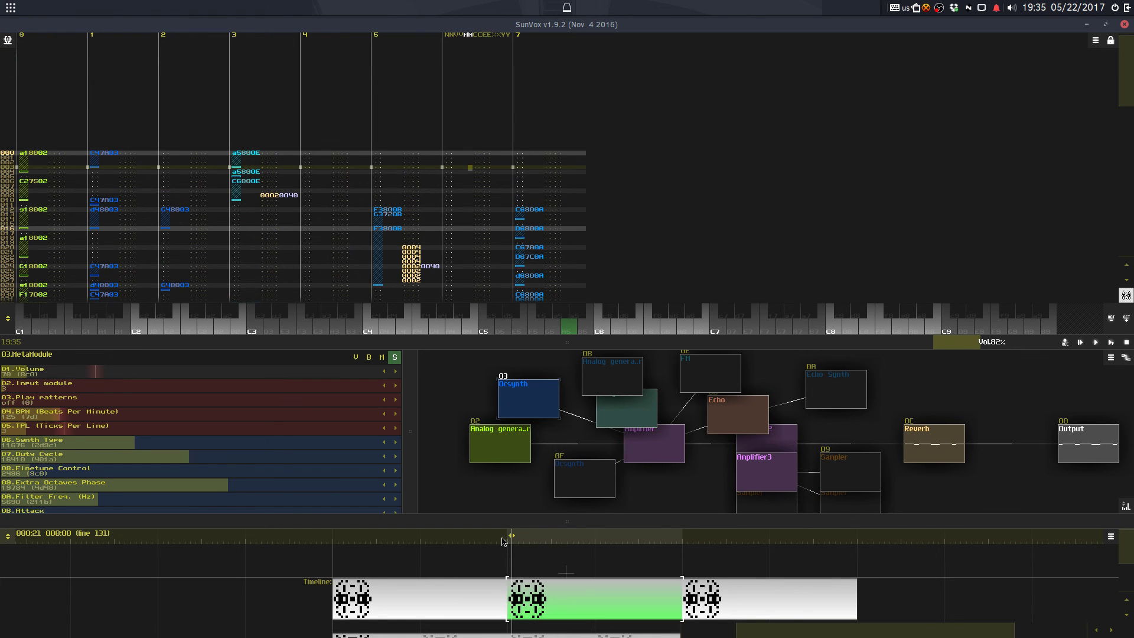
key("t")
key("r")
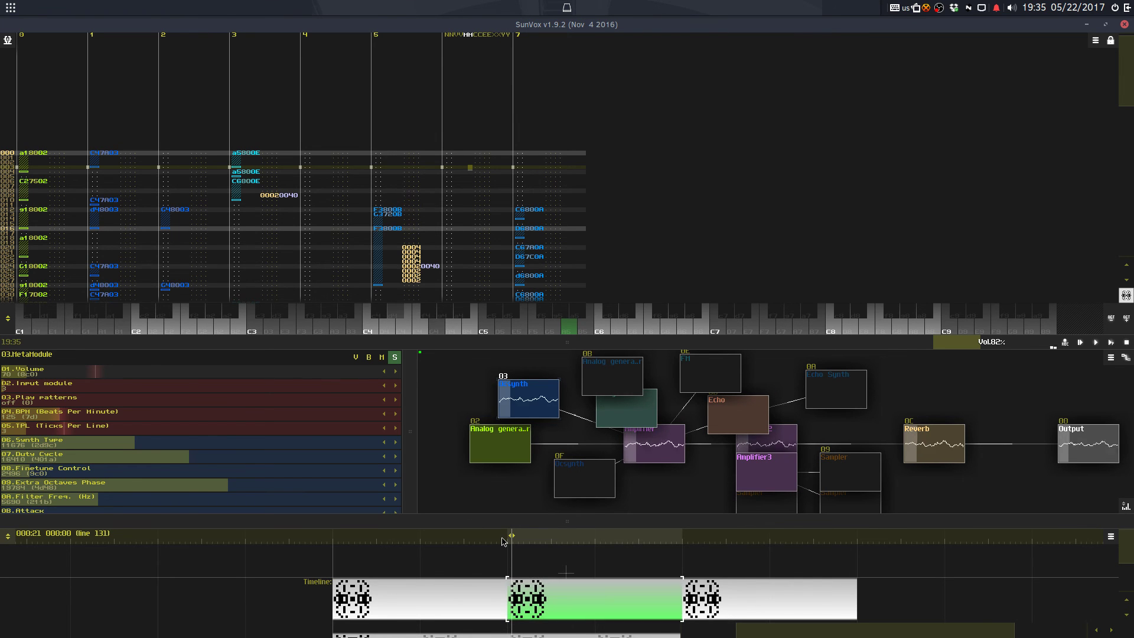
Step: Audition candidate chord notes on Ocsynth module 03 against the middle section's lines from 32 onward
left_click(281, 274)
key("j")
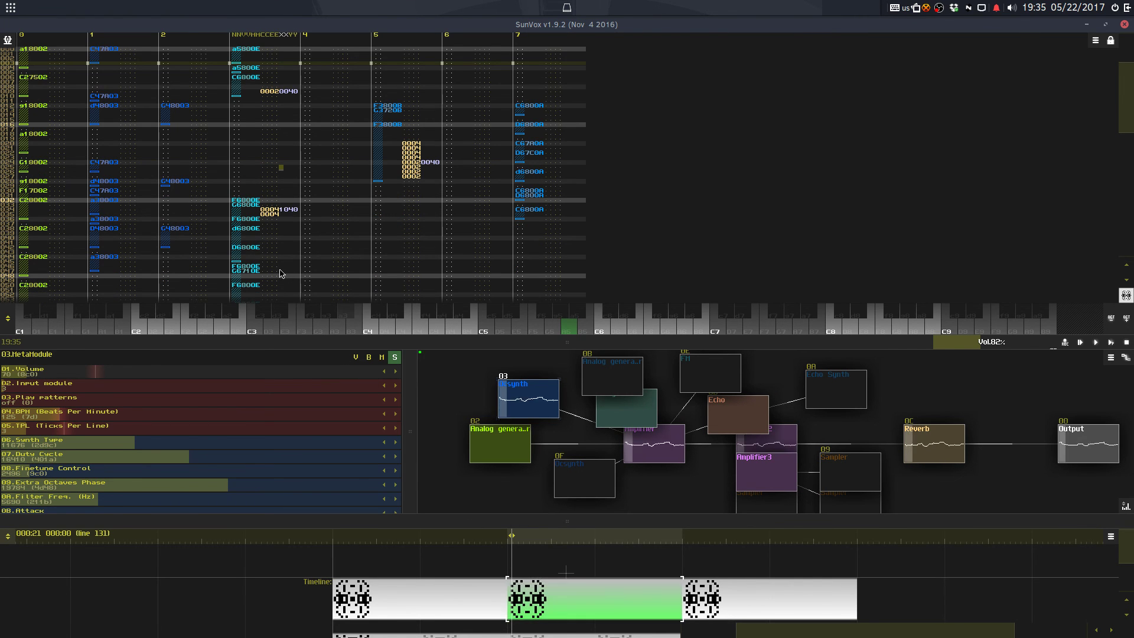
key("w")
key("r")
scroll(281, 274, "down", 5)
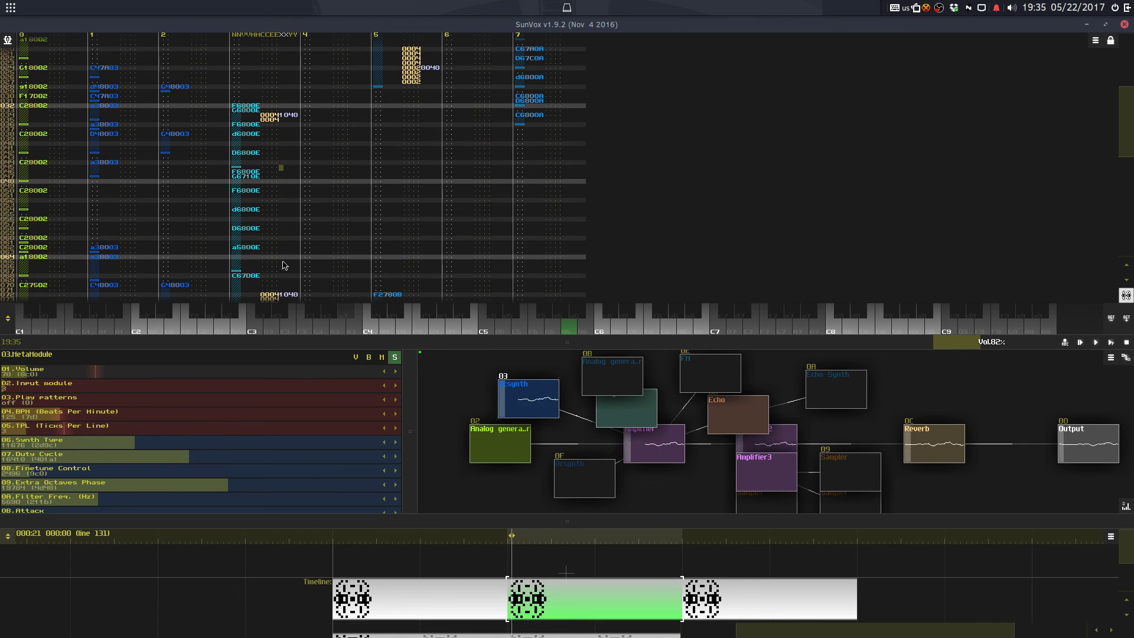
key("h")
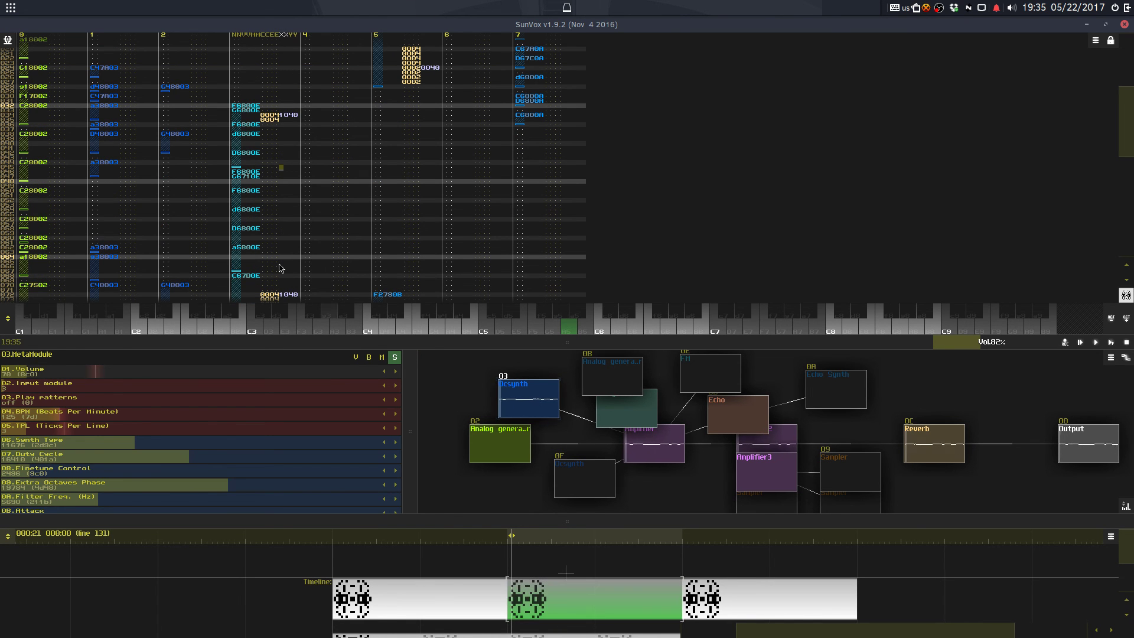
key("h")
key("q")
key("t")
key("h")
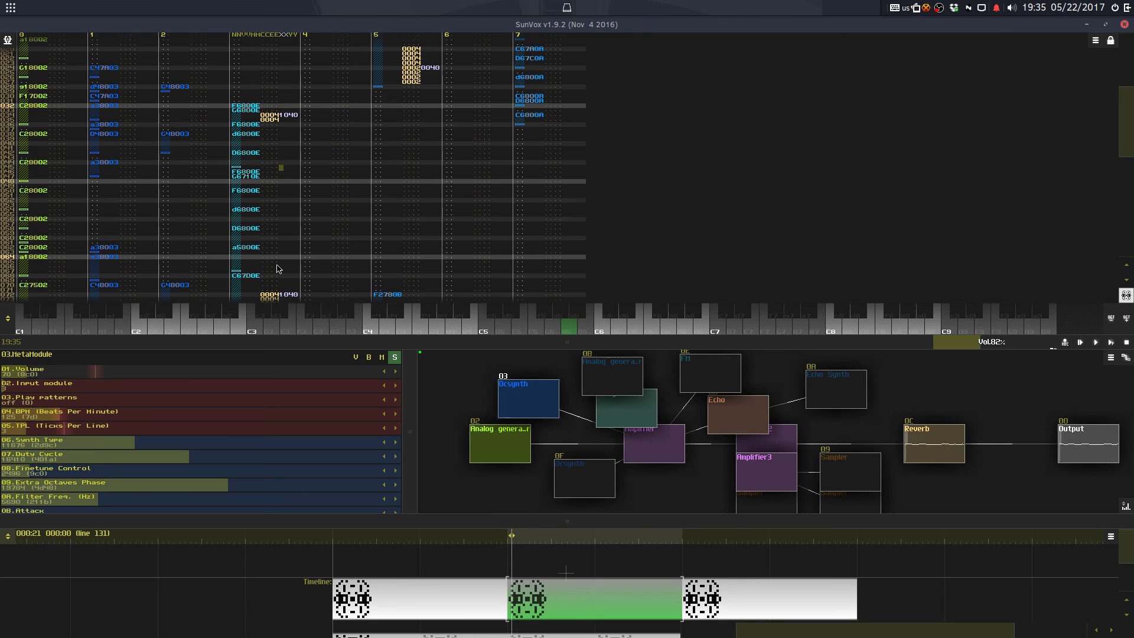
key("h")
key("q")
key("t")
key("h")
key("q")
key("t")
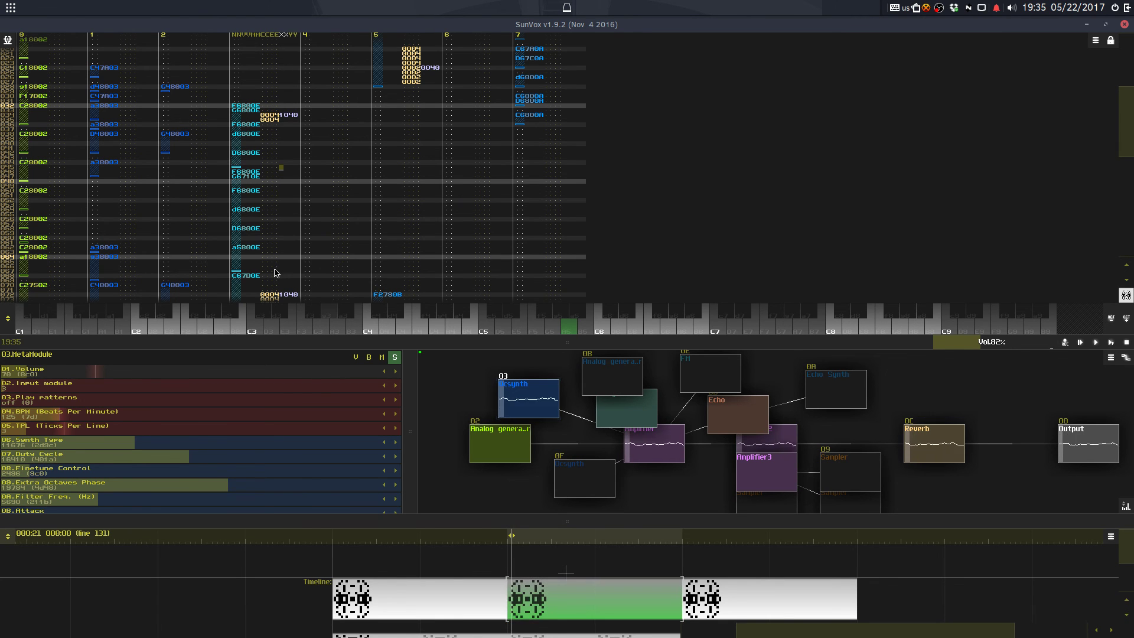
key("h")
key("q")
key("t")
key("b")
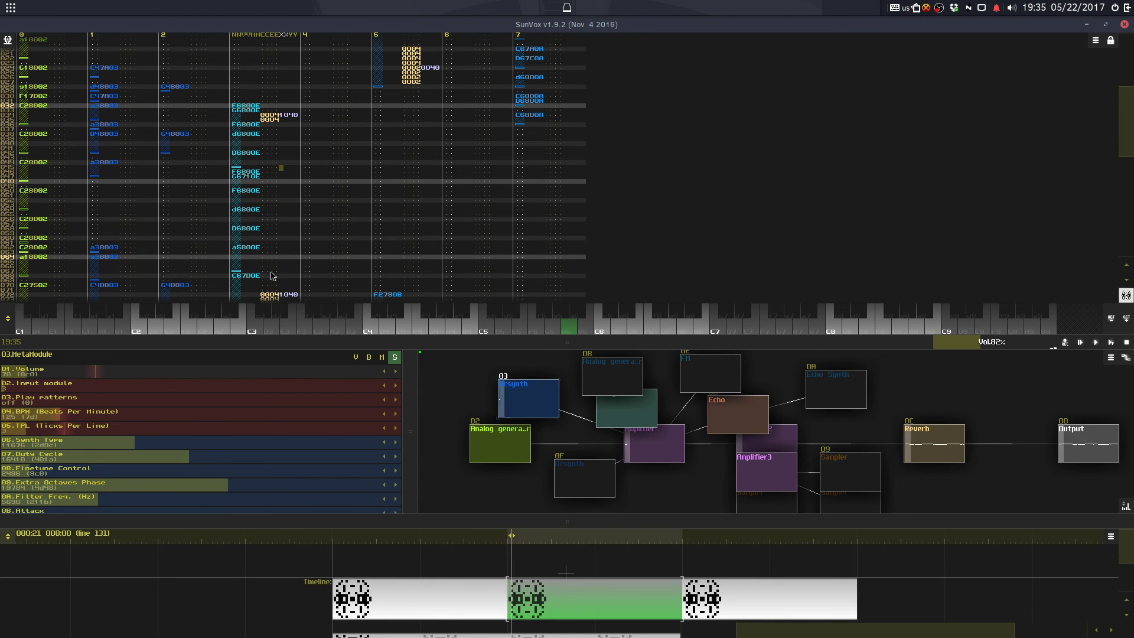
key("v")
Step: Return to the middle section's opening lines and audition C4 and F3 for track 1
left_click(75, 70)
left_click(77, 70)
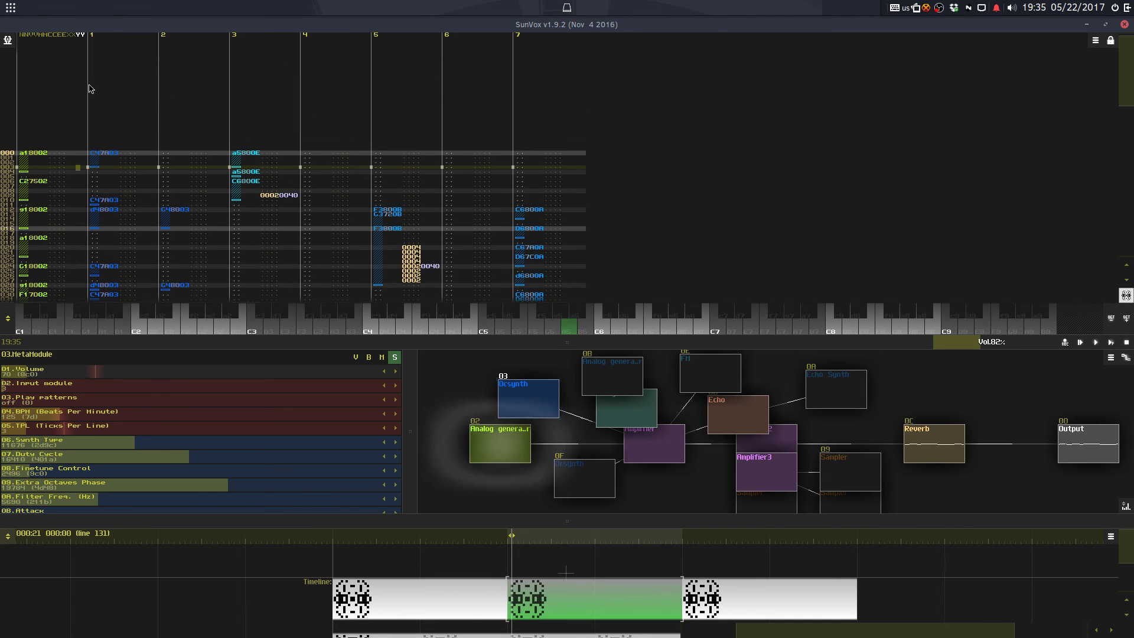
left_click(109, 205)
left_click(110, 208)
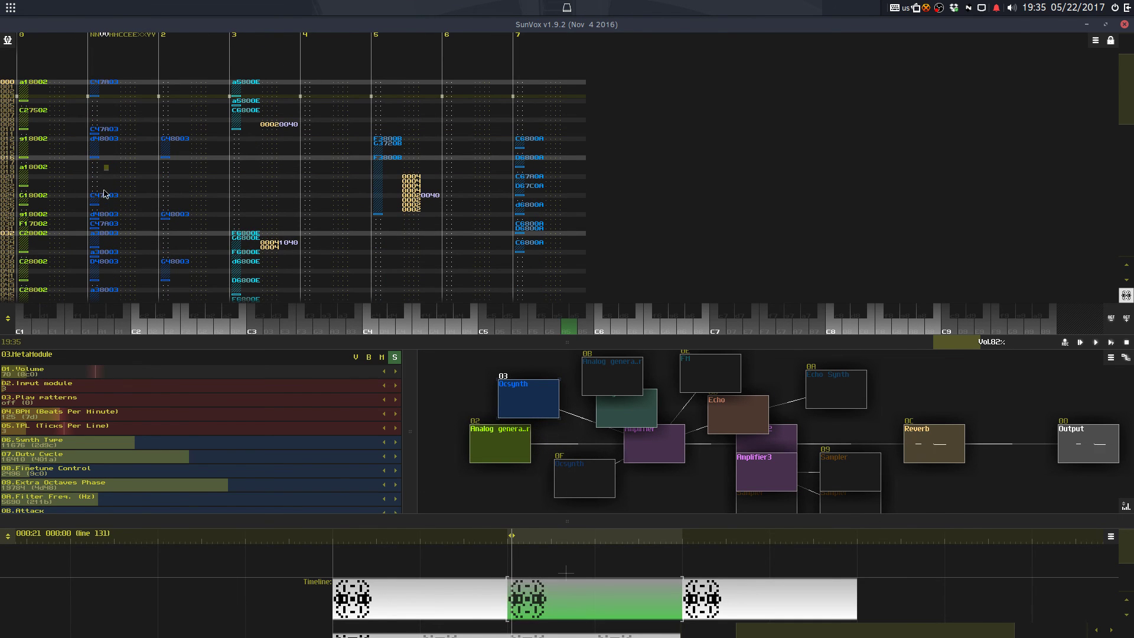
key("q")
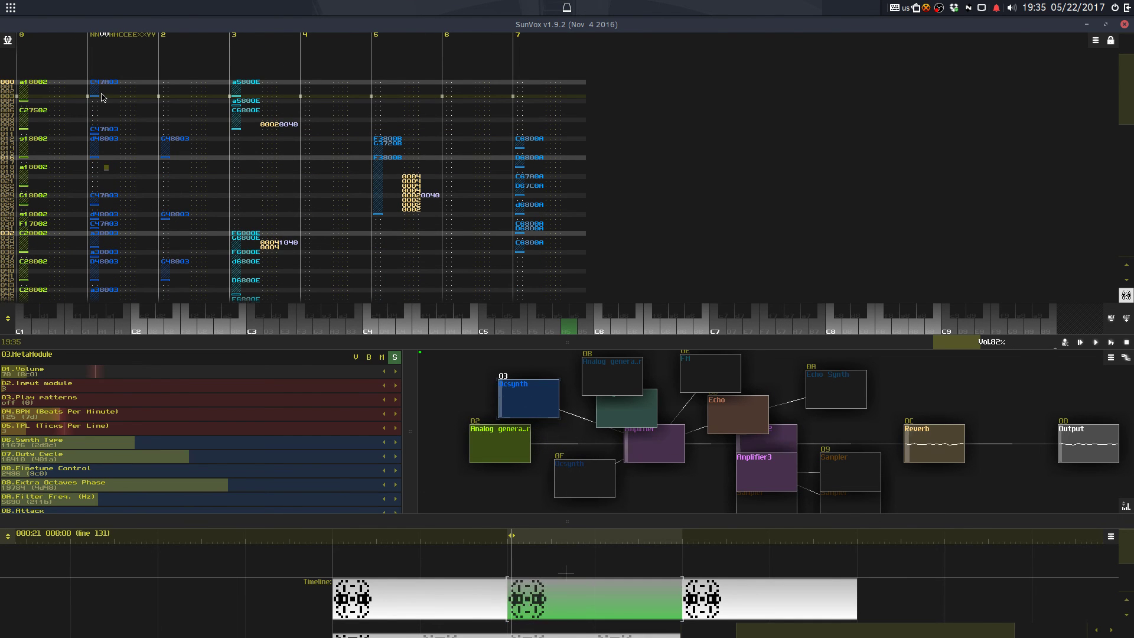
key("v")
Step: Set track 1 to F3 at lines 0 and 10, and enter a C4–d4 chord across tracks 1 and 2 at line 12
left_click(91, 82)
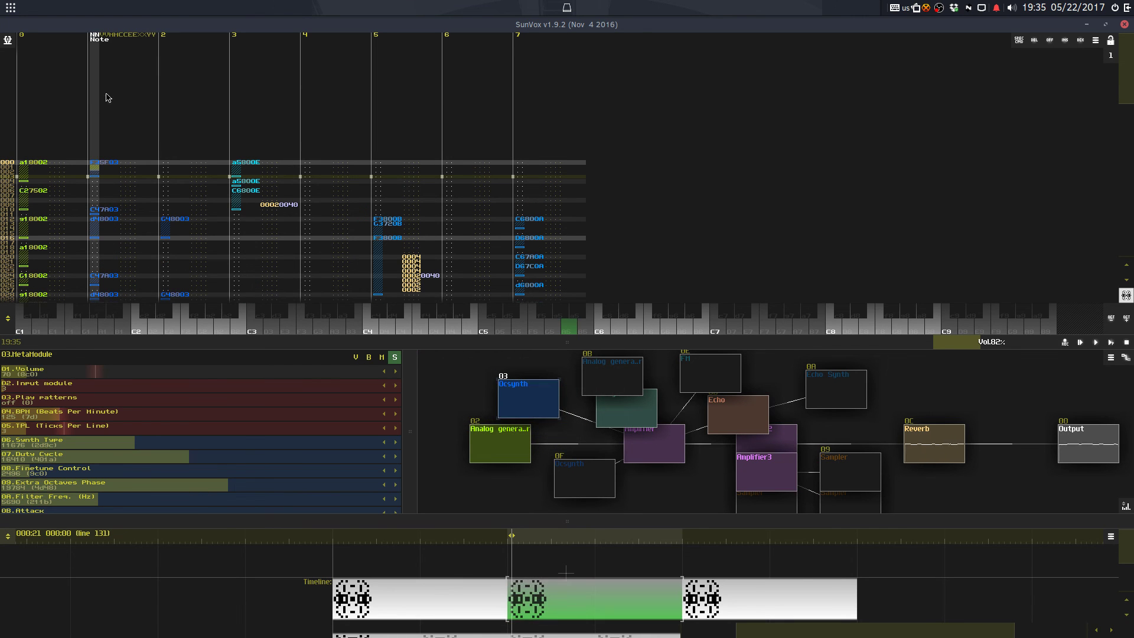
left_click(107, 100)
left_click(107, 210)
key("v")
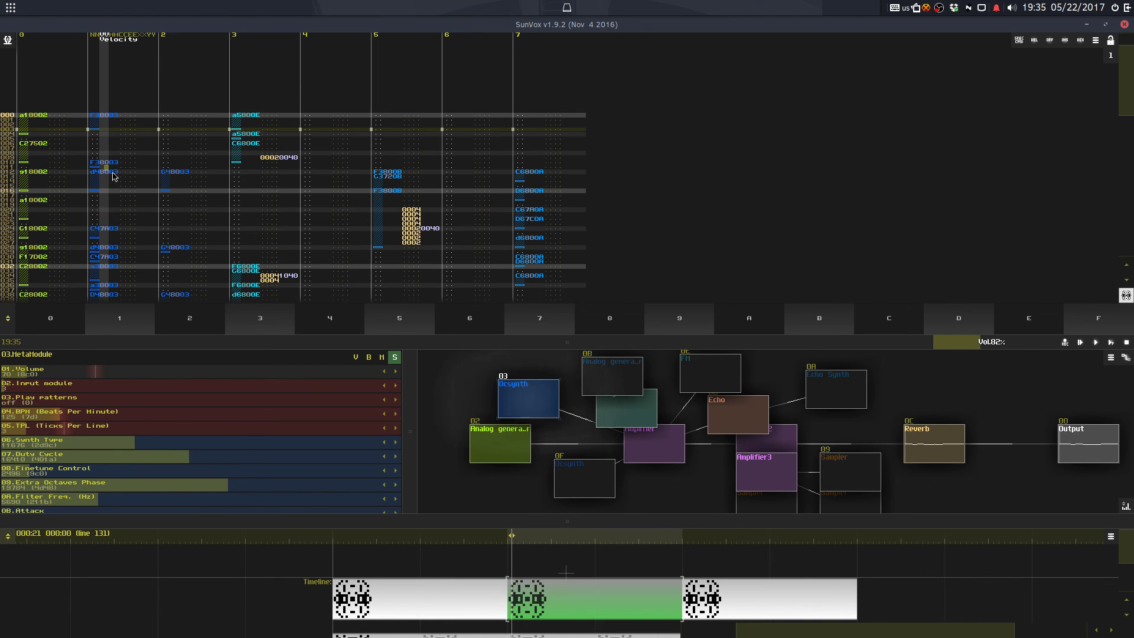
left_click(108, 171)
key("q")
key("3")
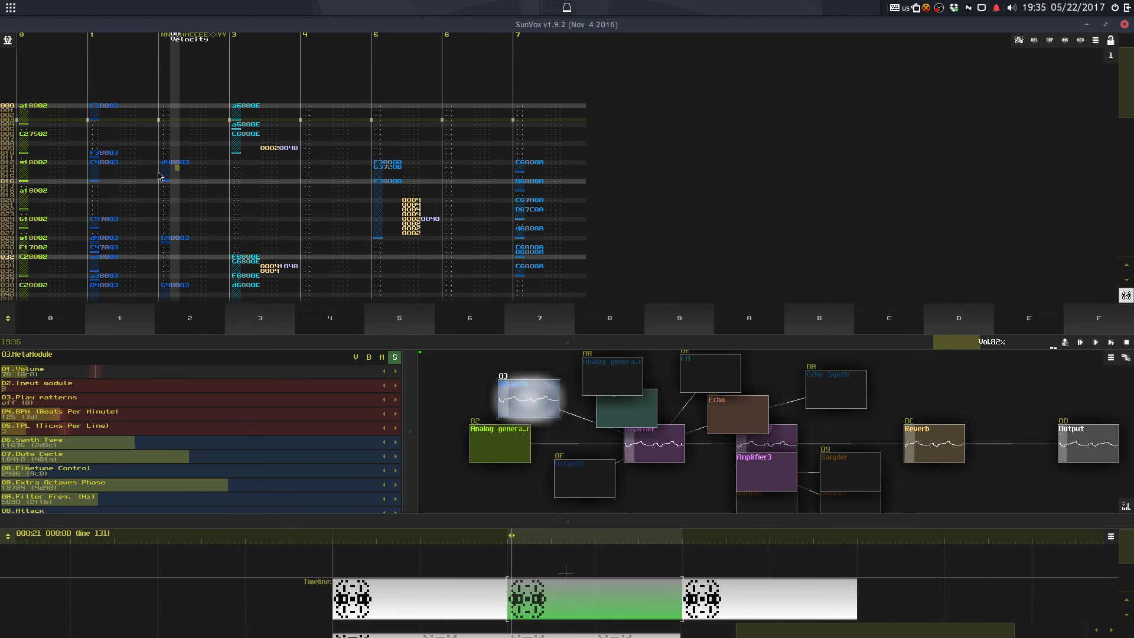
Step: Set the middle section's track 1 note at line 24 to F3
left_click(110, 105)
left_click(108, 251)
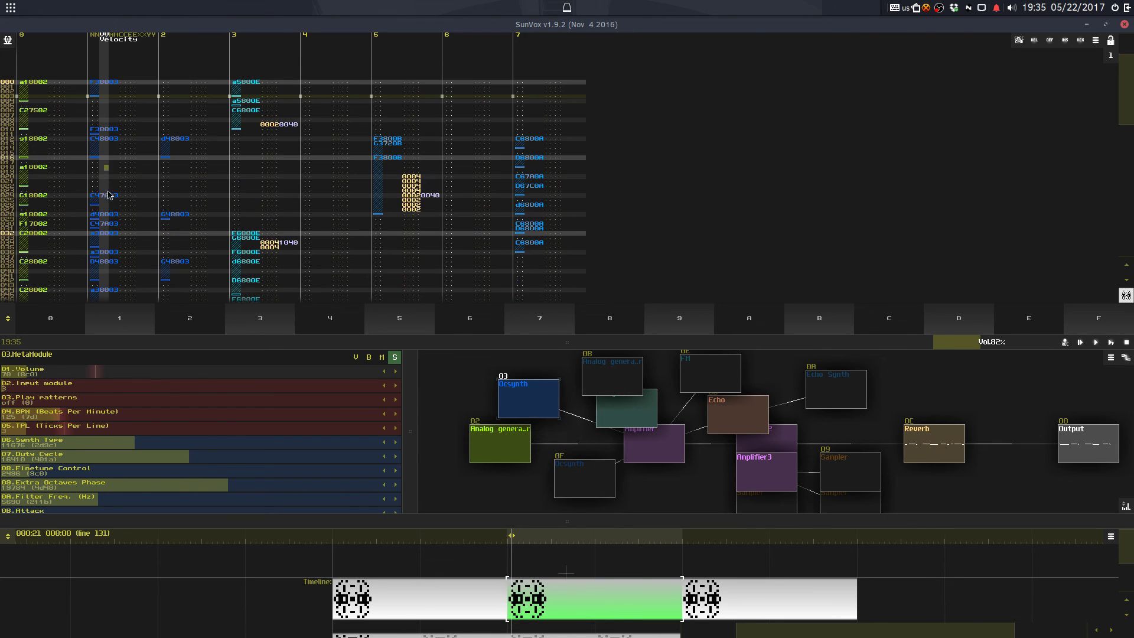
left_click(106, 194)
type("F38003")
Step: Copy the line 12 chord on tracks 1 and 2 to line 28, and set track 1 at line 30 to F3
left_click_drag(111, 111, 165, 112)
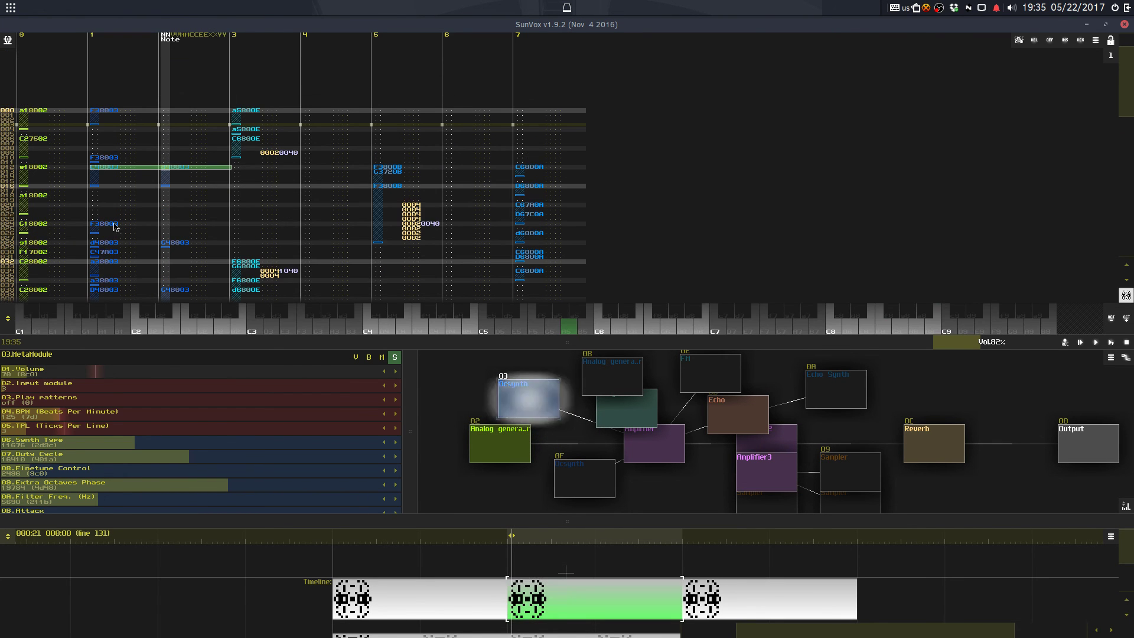
key("ctrl+c")
left_click(102, 247)
key("ctrl+v")
key("ctrl+z")
key("Up")
key("ctrl+v")
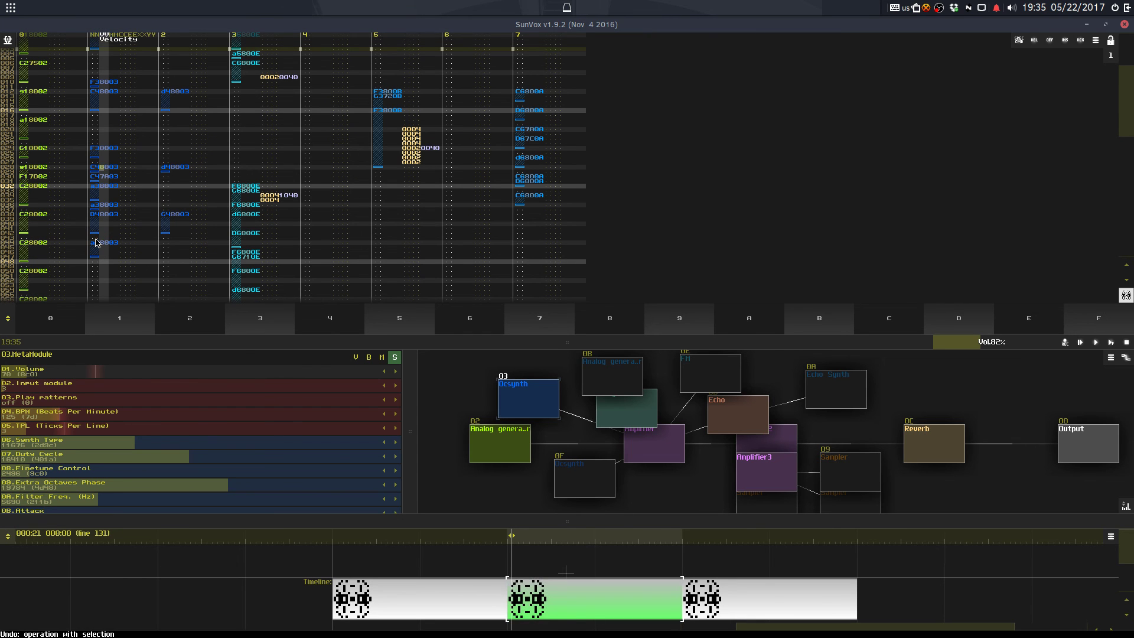
left_click_drag(131, 152, 137, 149)
left_click(113, 195)
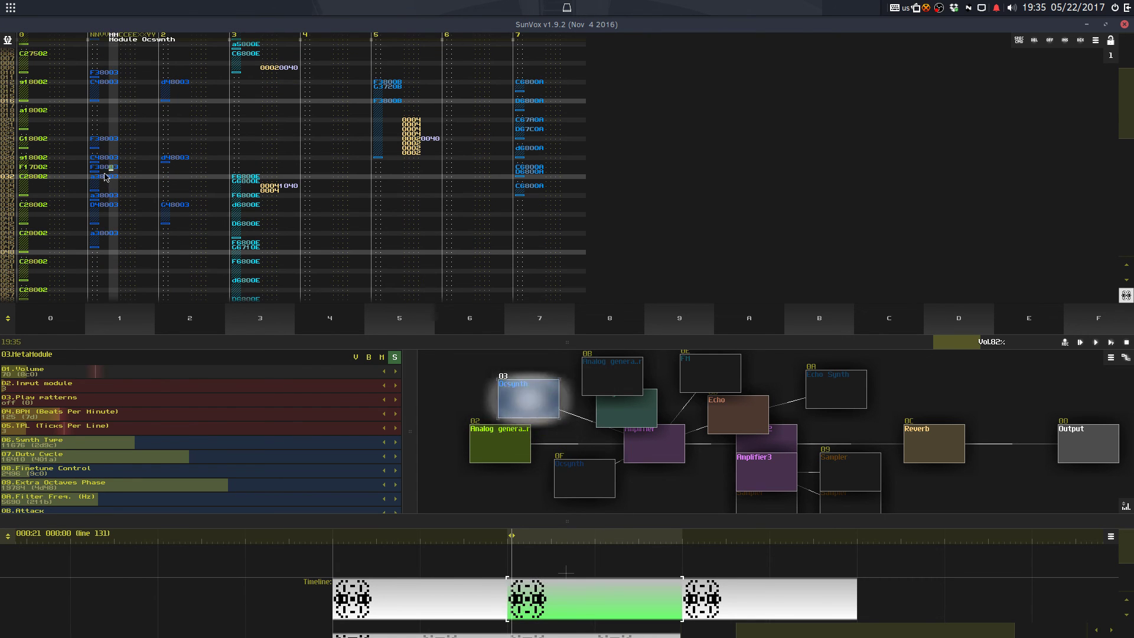
Step: Try F3 on track 1 at lines 32, 36, 44 and 62, with the C4–d4 chord copied to line 38
left_click(109, 171)
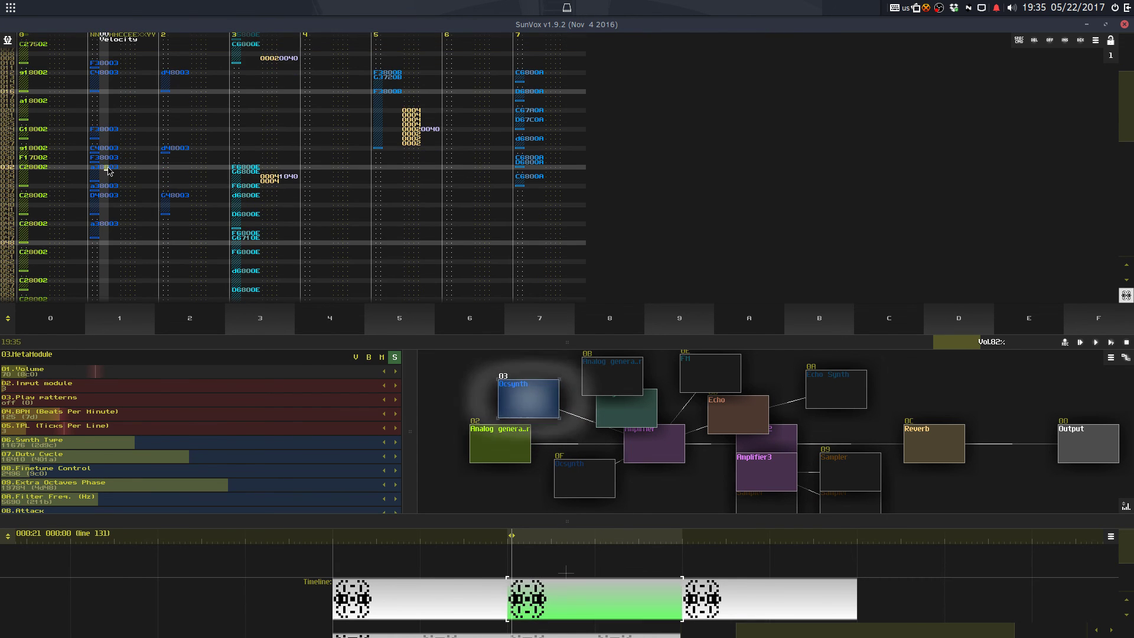
left_click(108, 185)
key("v")
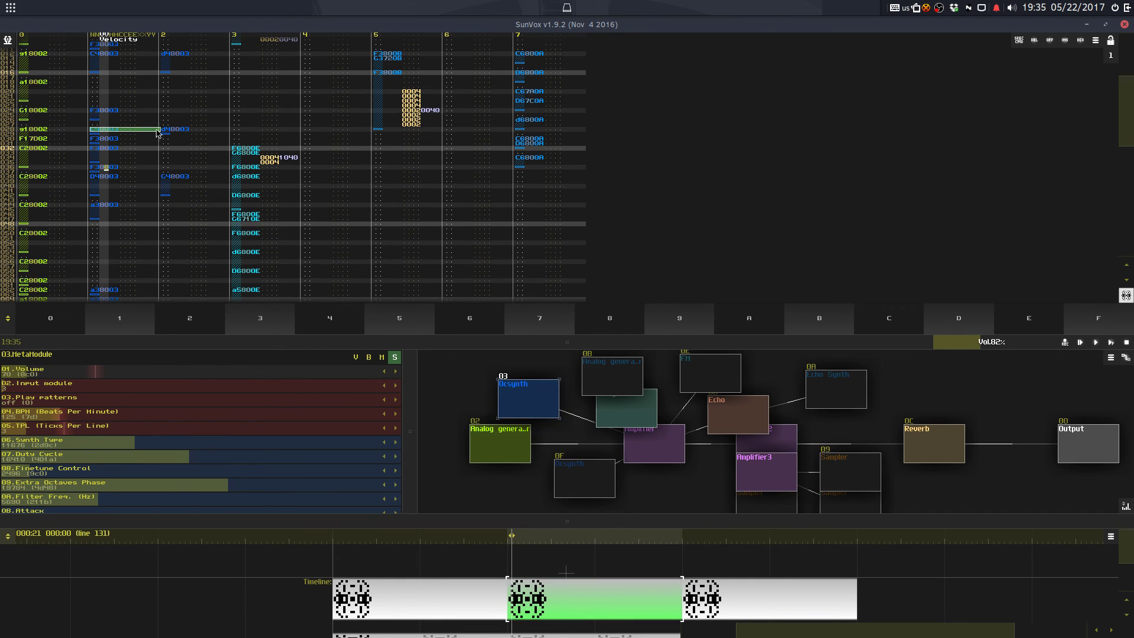
left_click(158, 132)
left_click(109, 215)
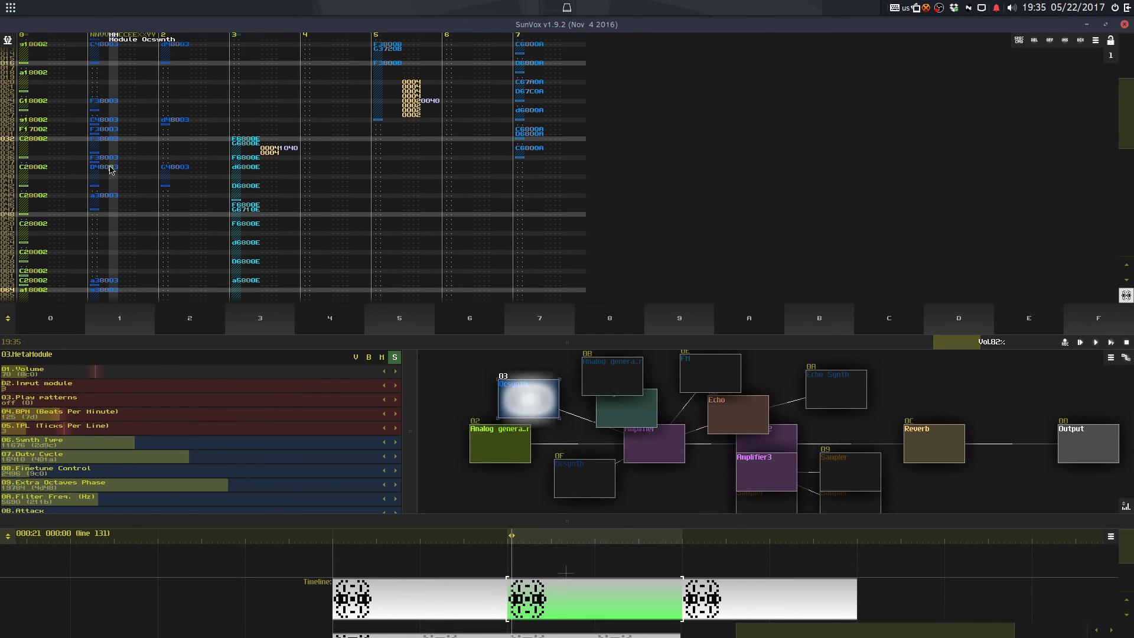
left_click(110, 159)
scroll(108, 210, "down", 6)
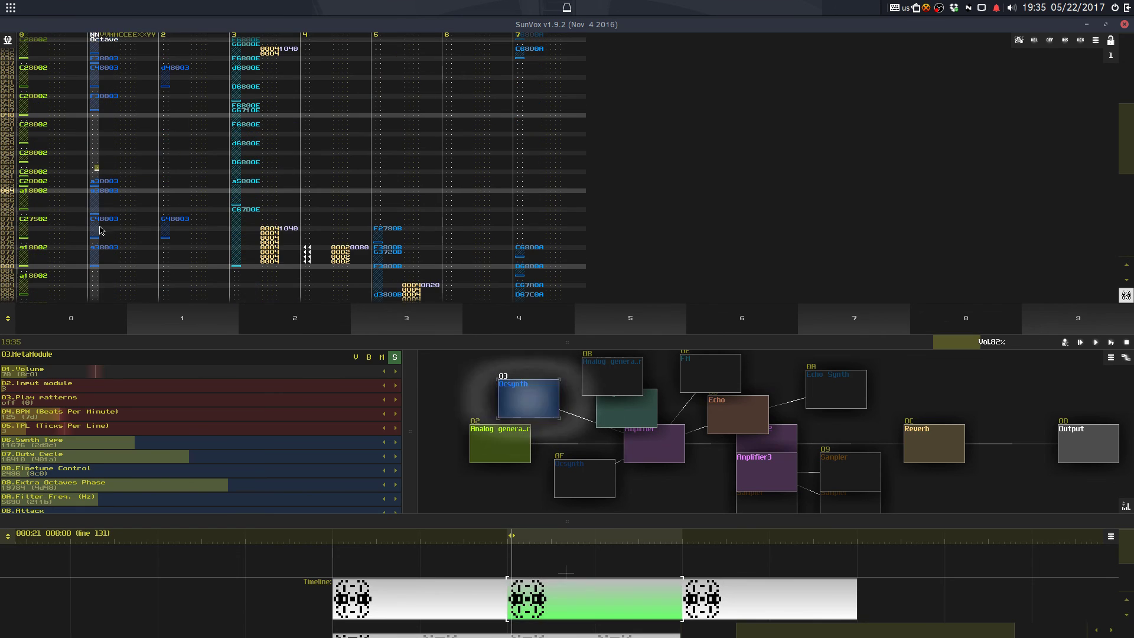
left_click(102, 189)
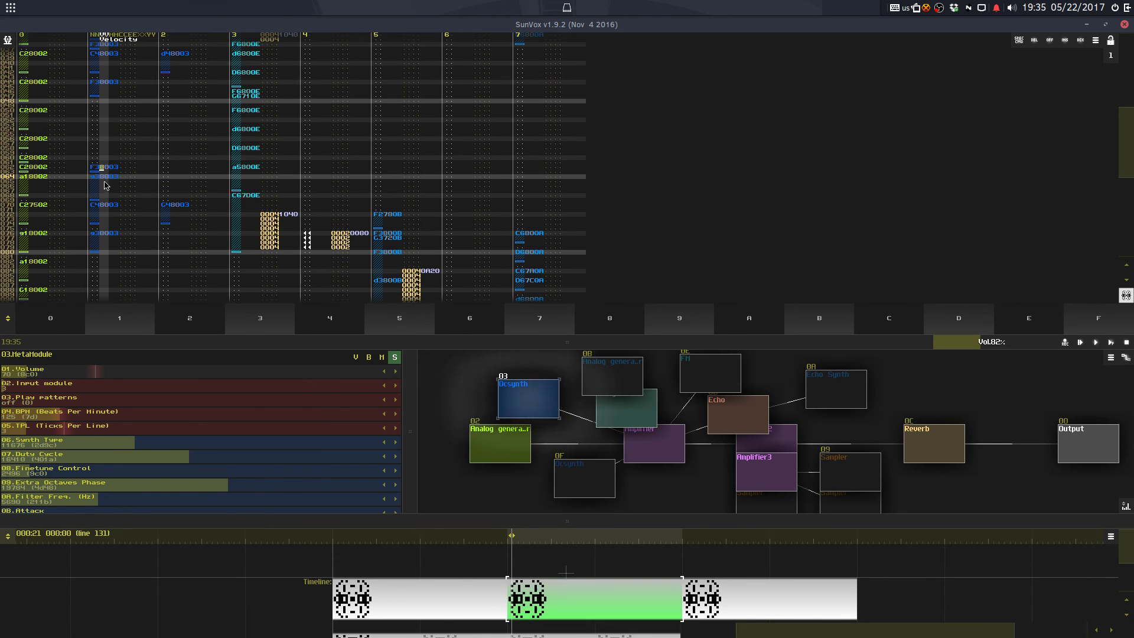
left_click(106, 184)
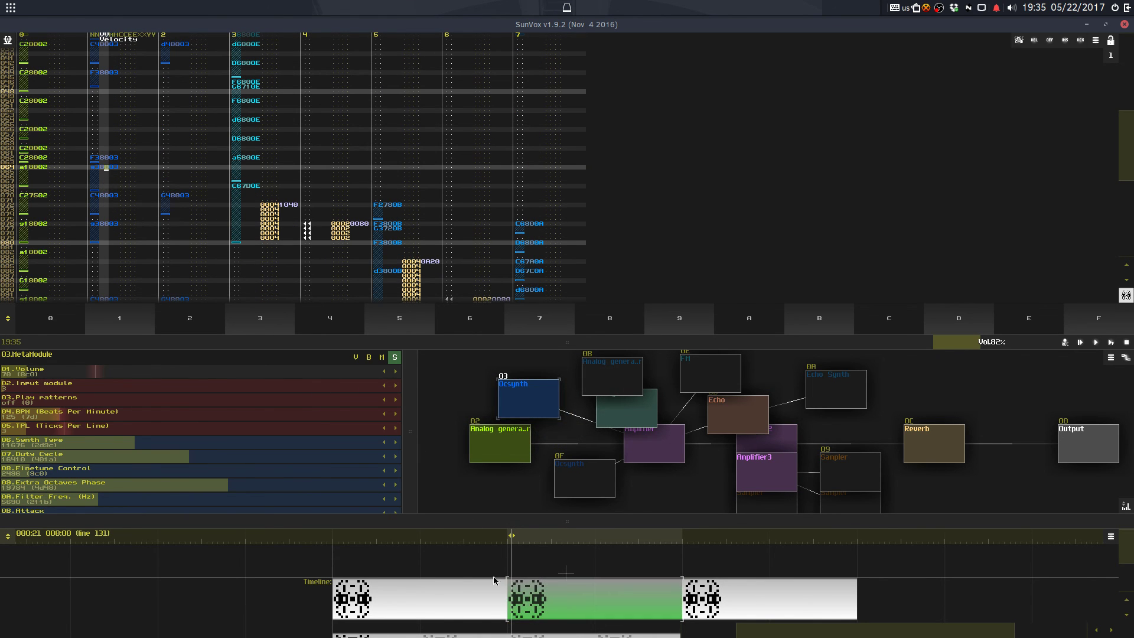
Step: Play the middle section to hear the new chords, and undo the note changes from line 32 onward
key("space")
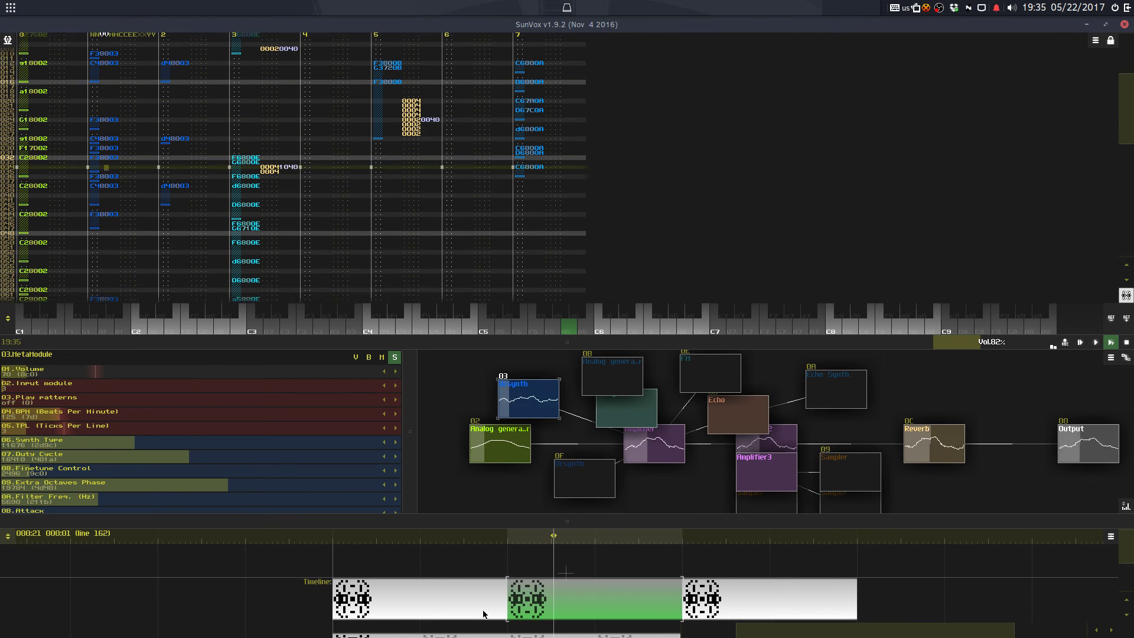
key("space")
key("ctrl+z")
key("ctrl+z")
key("ctrl+z")
key("ctrl+z")
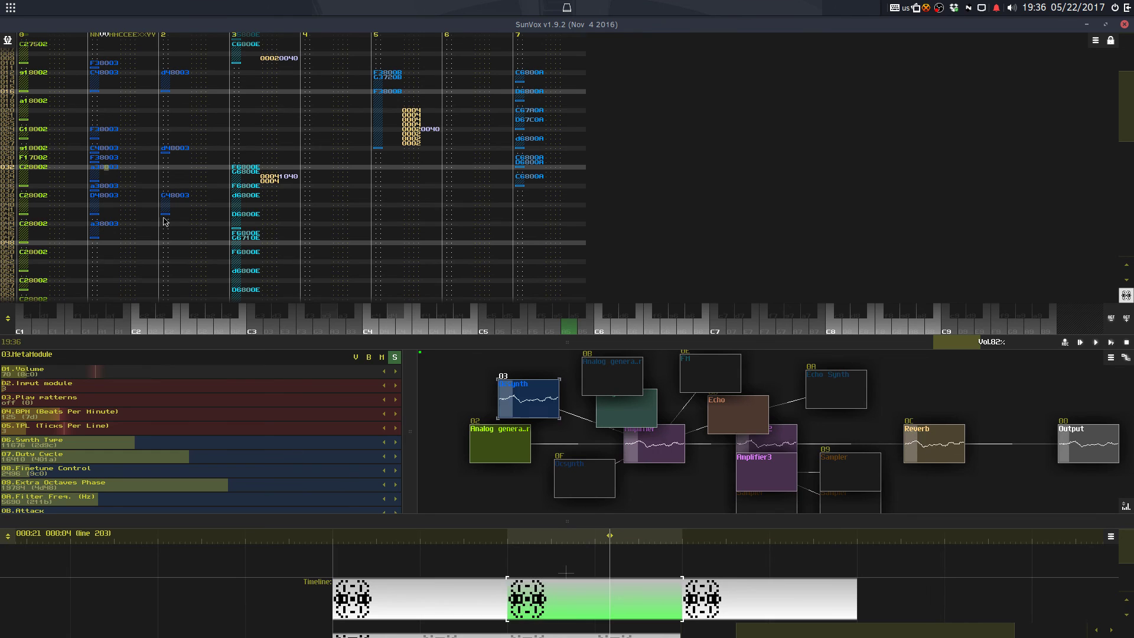
Step: Change track 1 to a3 at lines 12 and 28, and to G3 at lines 32 and 36
left_click(101, 72)
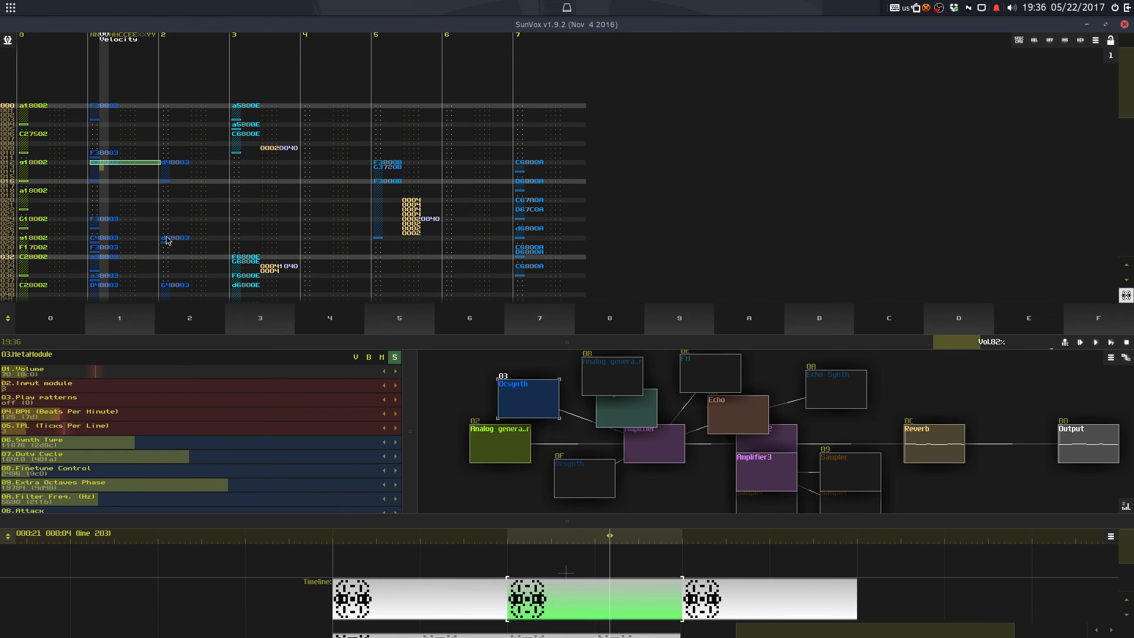
scroll(108, 237, "down", 5)
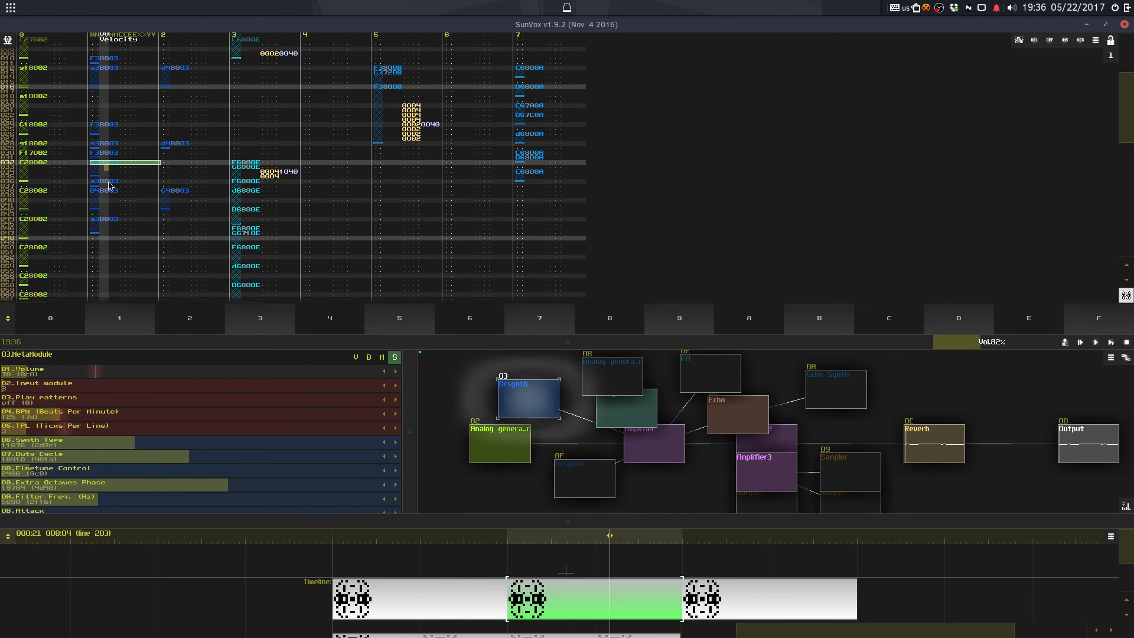
left_click(109, 184)
key("ctrl+z")
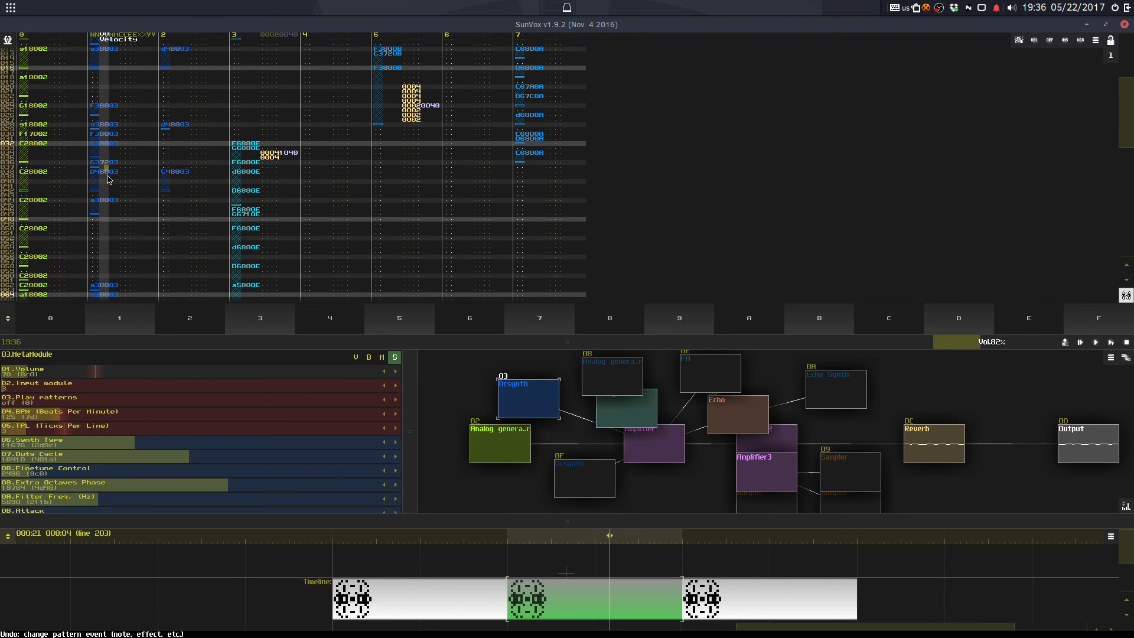
scroll(108, 179, "down", 1)
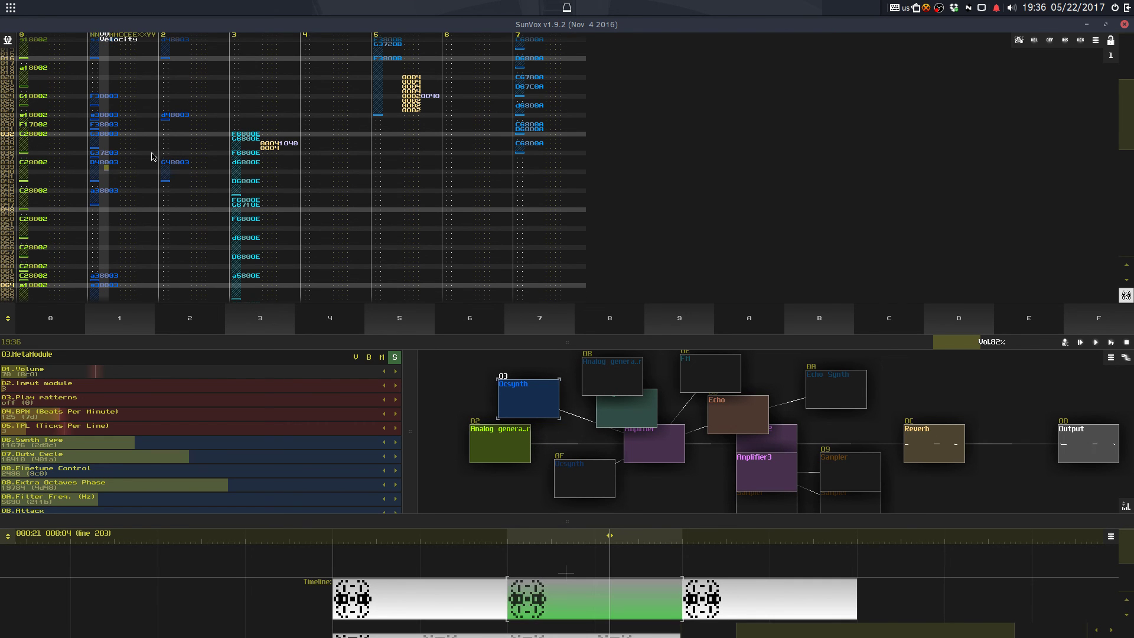
Step: Change the line 38 chord to a3 on track 1 and d4 on track 2, deleting the stray notes entered below it
key("j")
left_click(171, 159)
key("3")
left_click(112, 163)
key("j")
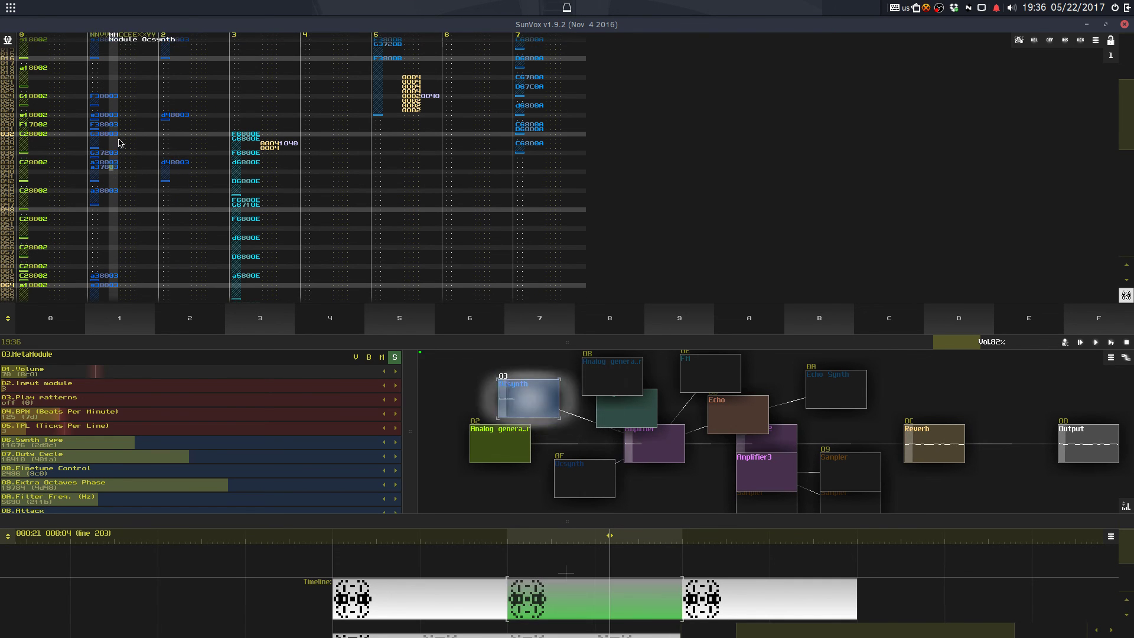
key("Left")
key("Delete")
key("Up")
key("Left")
key("Delete")
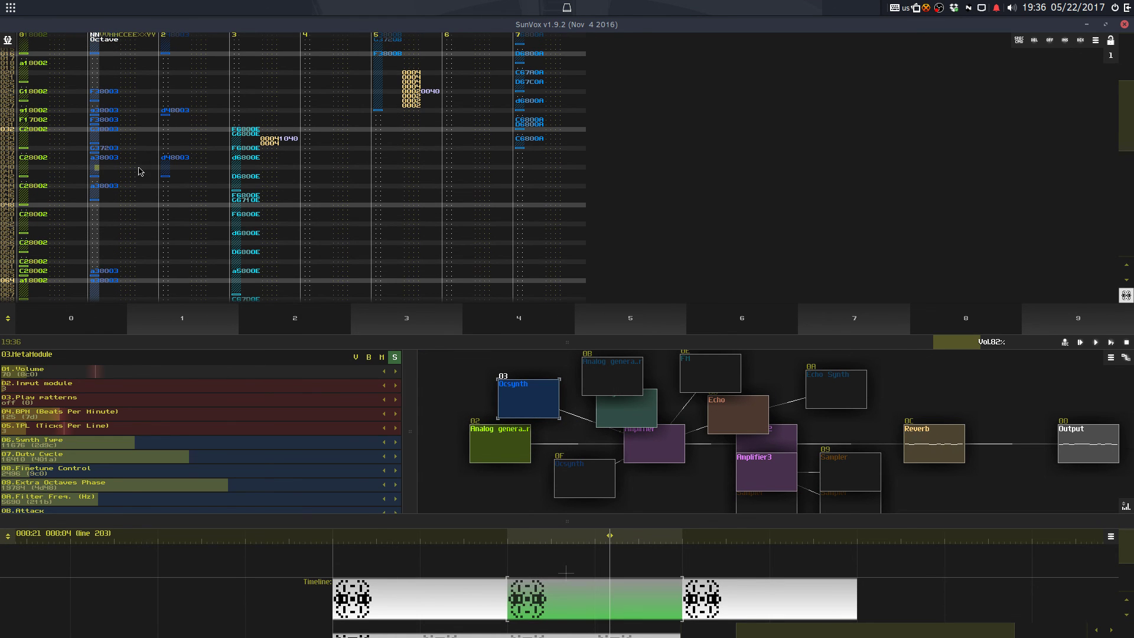
Step: Set track 1 at line 44 to G3 and undo the stray entry just below it
left_click(109, 185)
key("b")
left_click(108, 172)
left_click(107, 165)
key("ctrl+z")
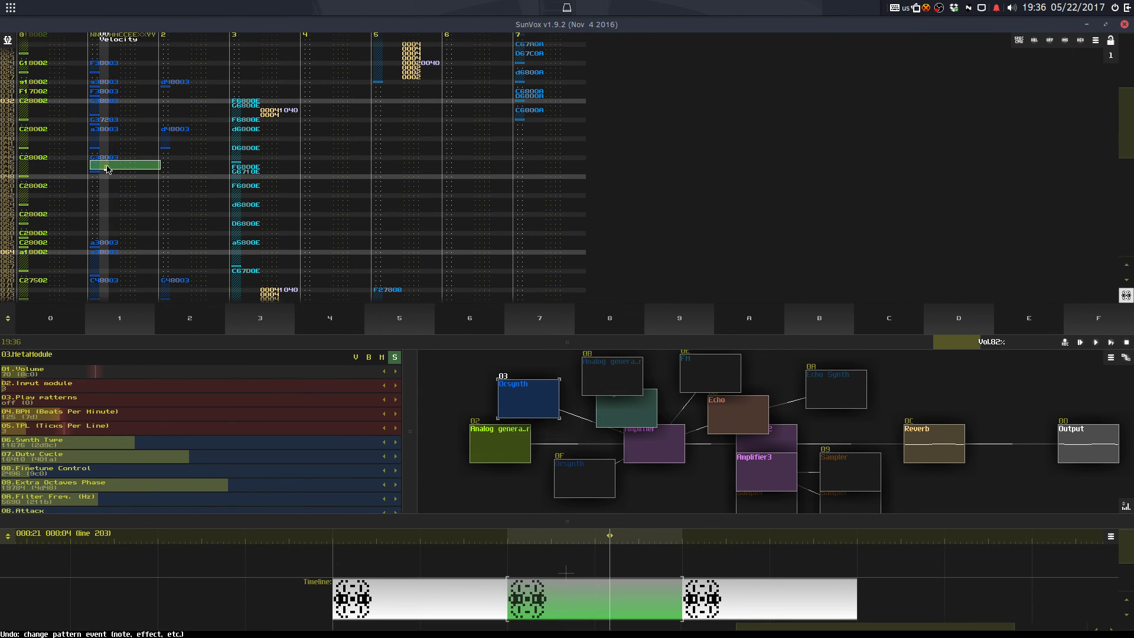
left_click(110, 163)
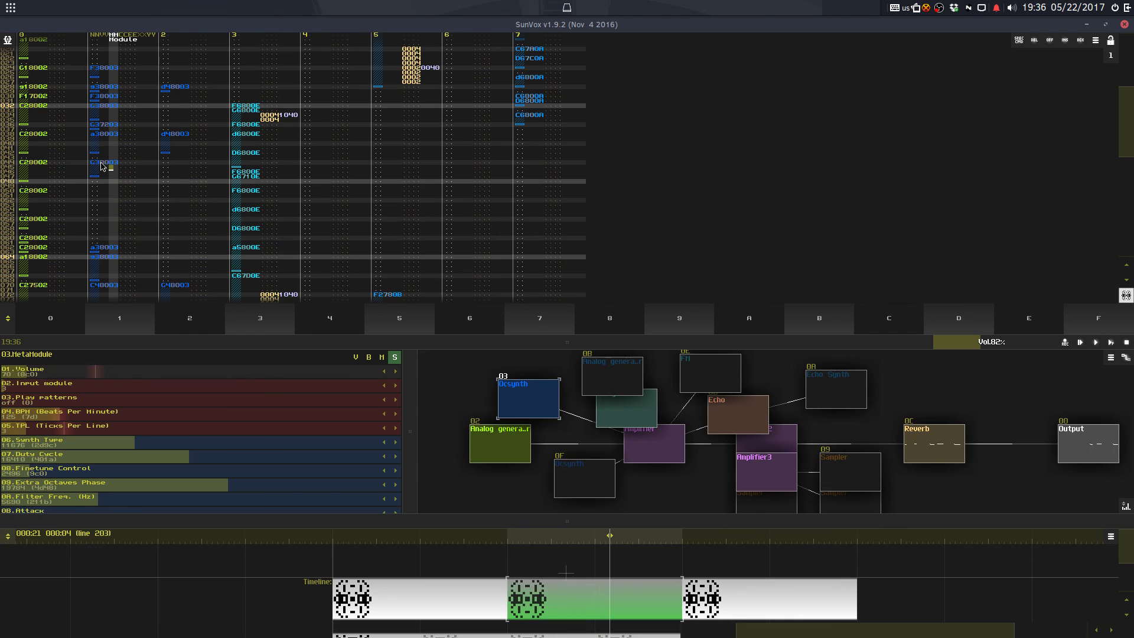
Step: Copy the G3 note from line 44 of track 1 to line 62
left_click(101, 163)
key("ctrl+c")
left_click(102, 253)
key("ctrl+v")
key("Down")
key("Down")
key("Down")
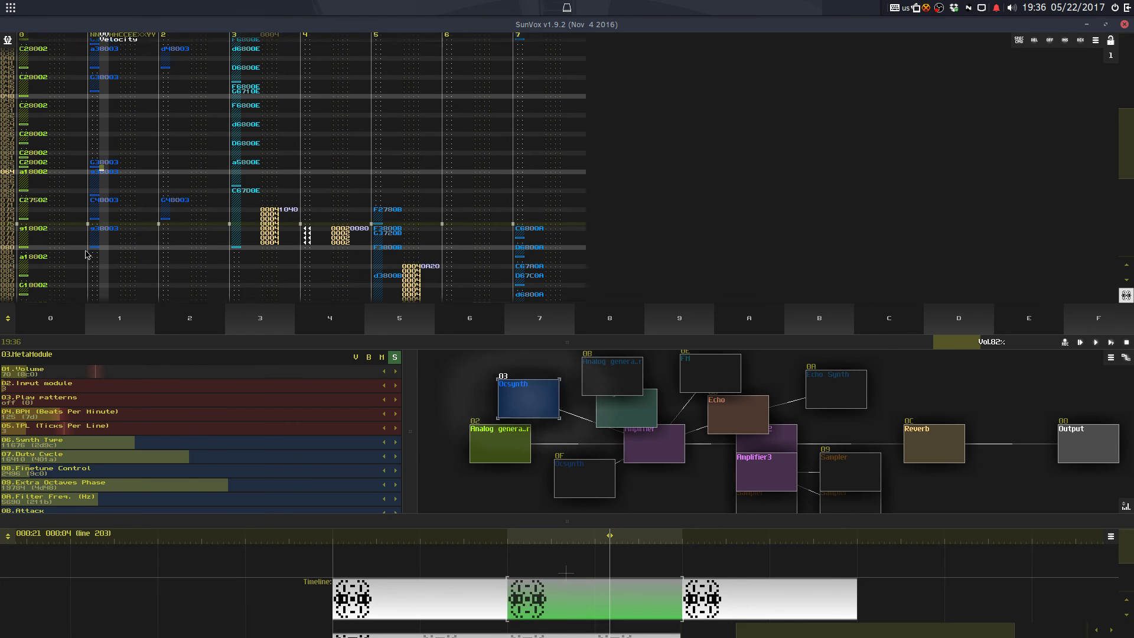
Step: Unsolo Ocsynth module 03 and Analog generator 02, and play from the first section with all modules audible
left_click(109, 195)
left_click(122, 224)
left_click(121, 224)
left_click(122, 224)
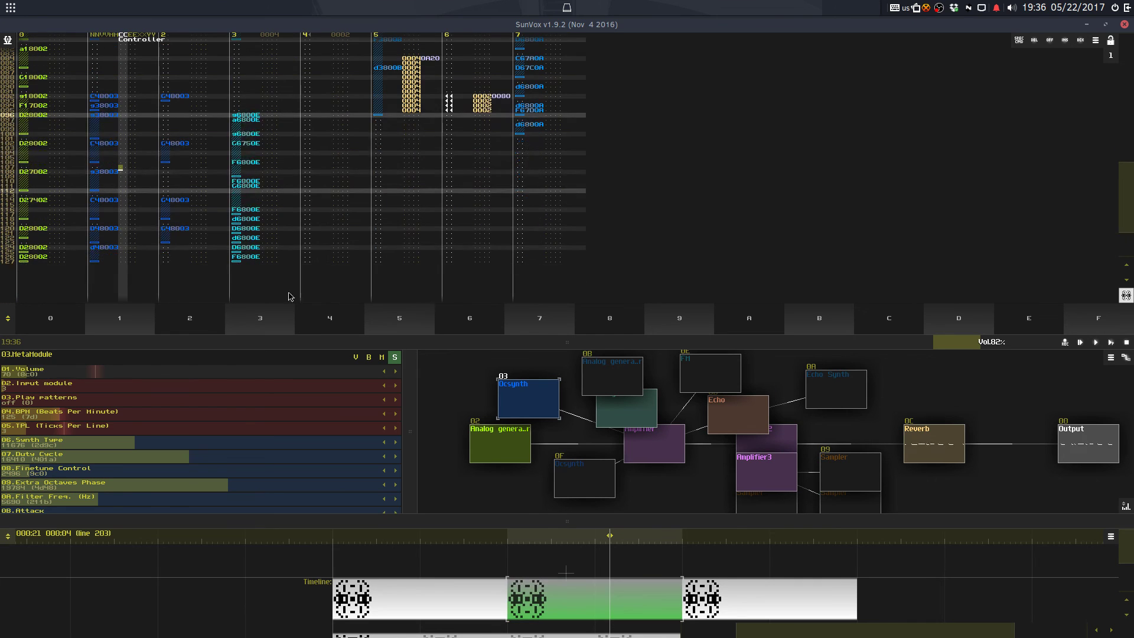
left_click(474, 604)
key("space")
right_click(563, 443)
left_click(569, 537)
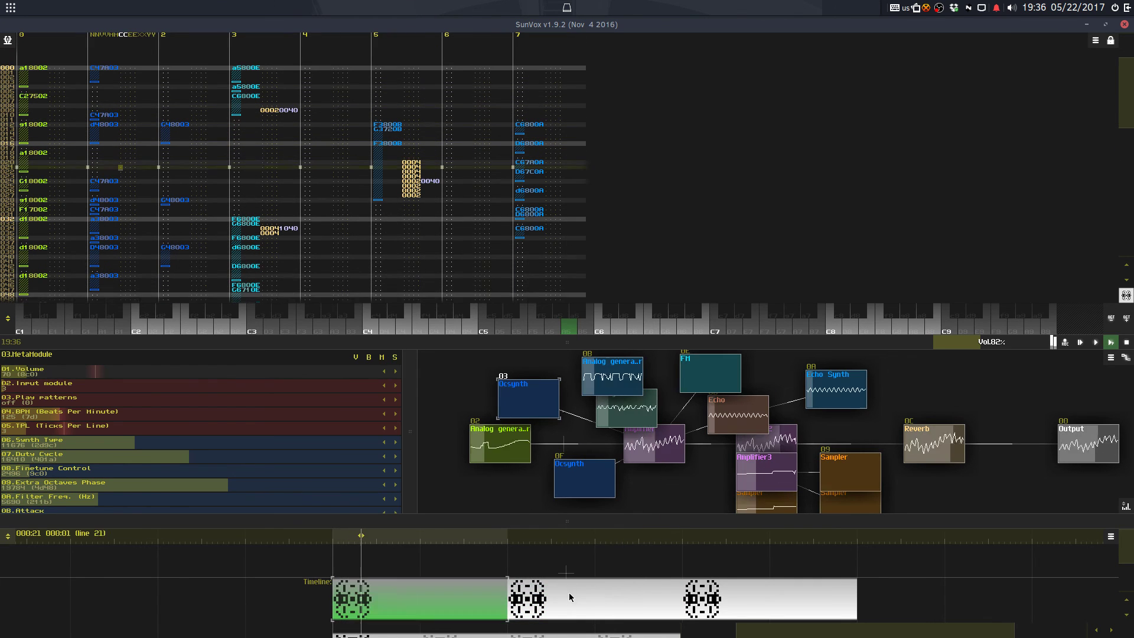
Step: Listen to the track while opening the patterns of the second, first, second and third sections in turn
left_click(570, 597)
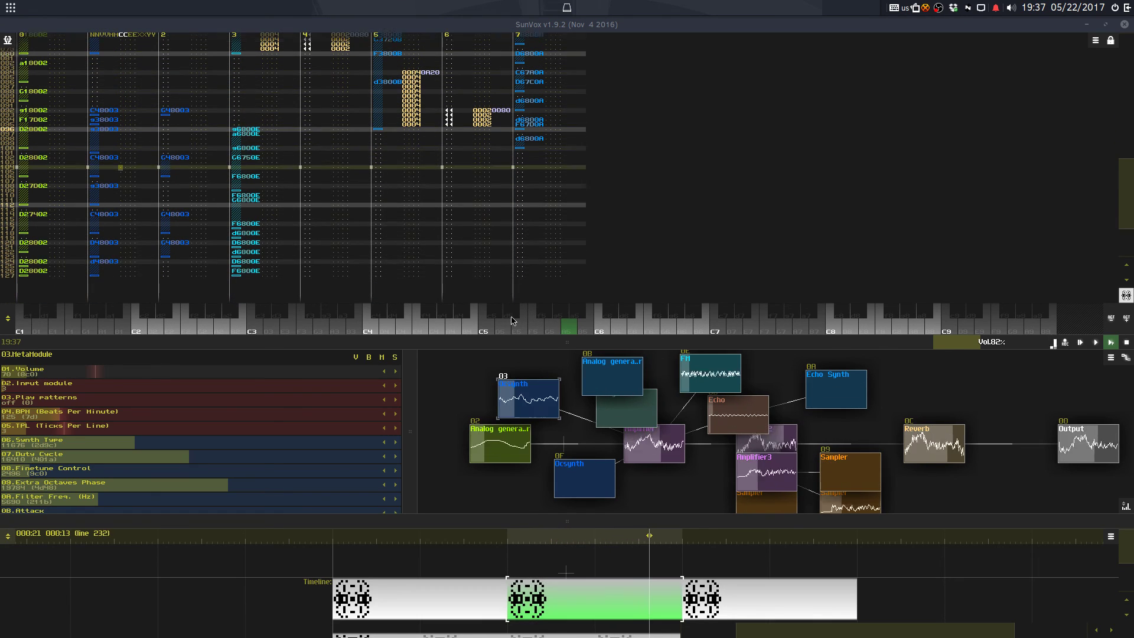
left_click(488, 600)
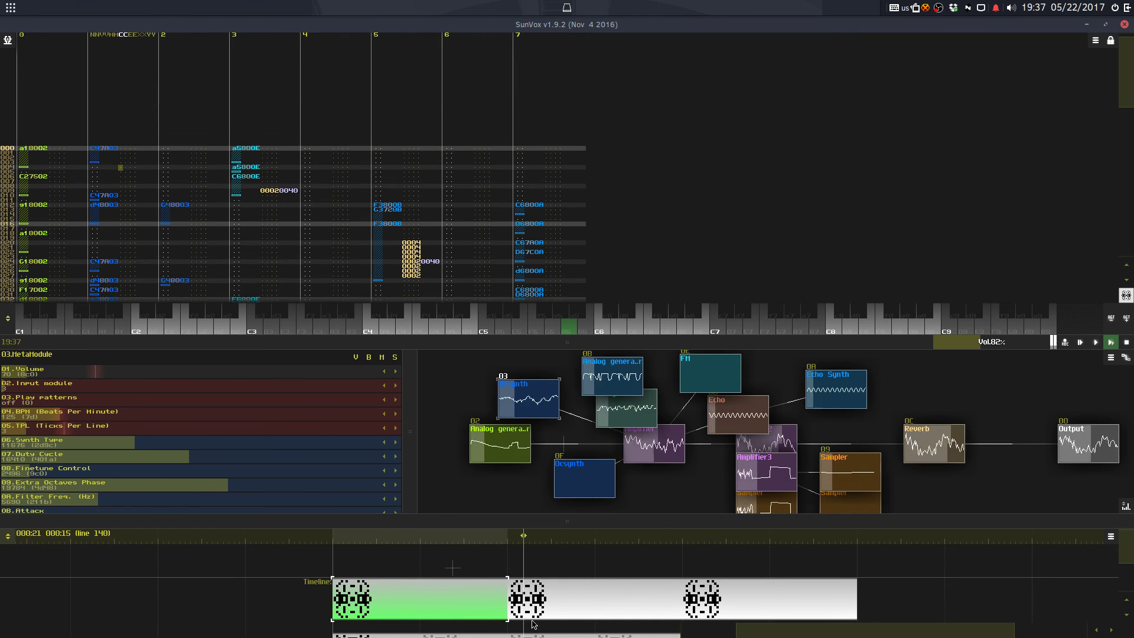
left_click(533, 610)
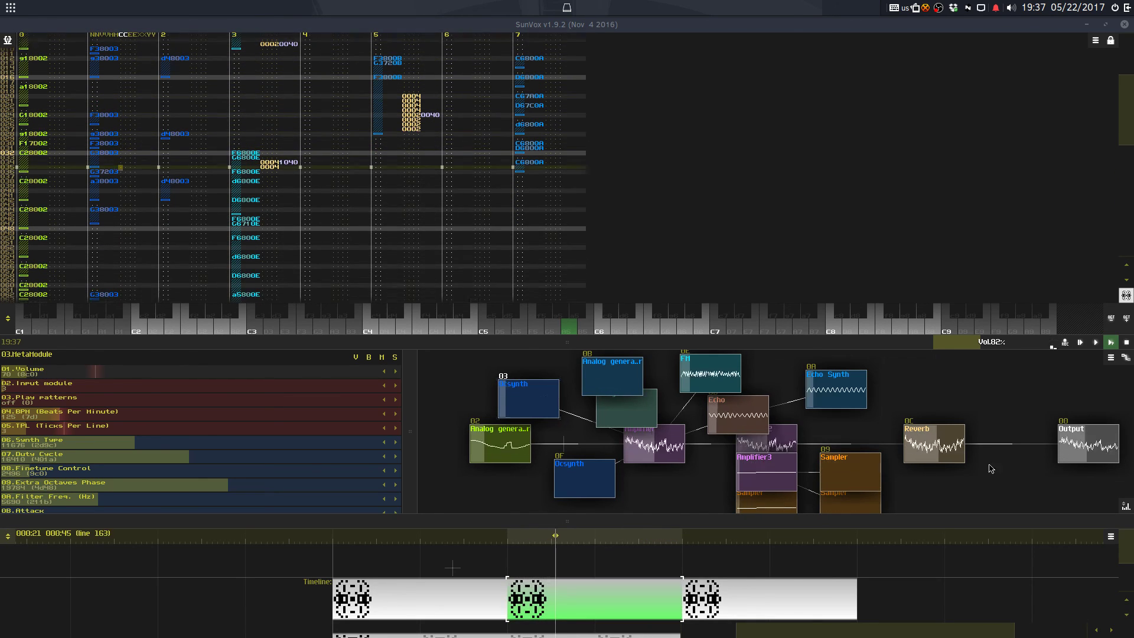
left_click(771, 611)
Step: Enlarge the timeline area and save the project, overwriting StreaminLava.sunvox
left_click_drag(765, 523, 764, 319)
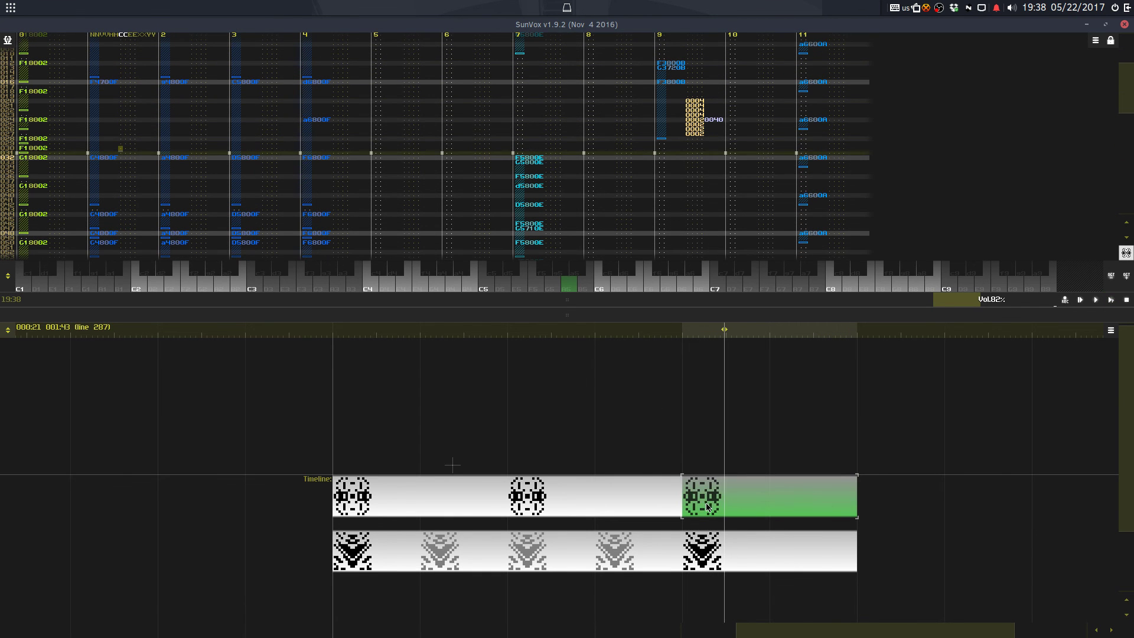
left_click(682, 434)
key("ctrl+s")
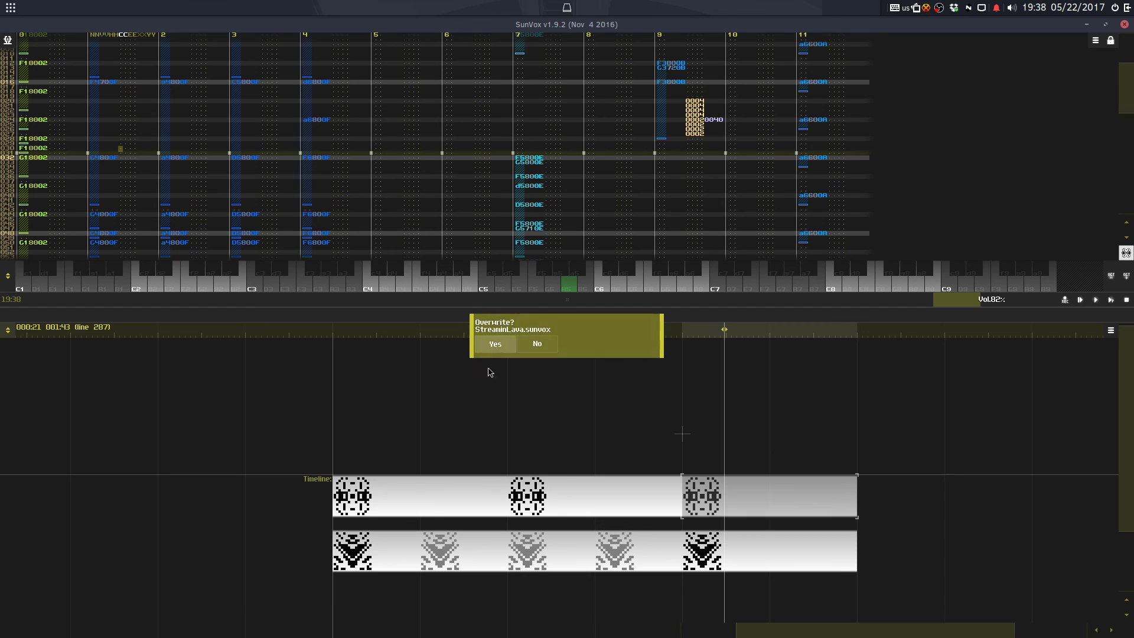
left_click(495, 347)
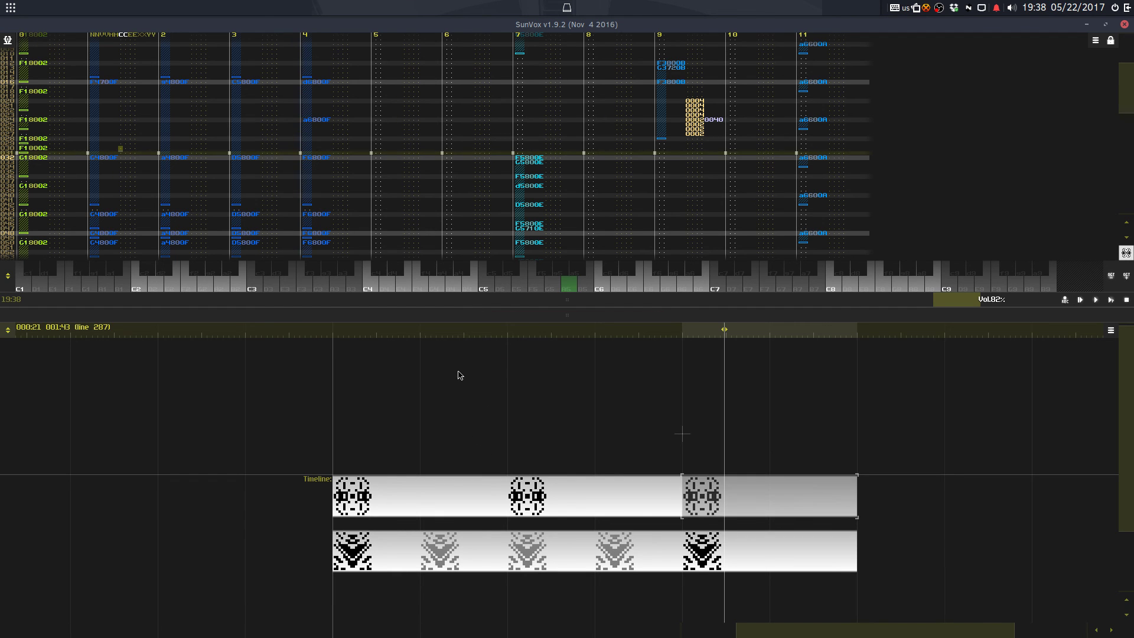
Step: Examine the third section's pattern from its first lines through to its end
scroll(627, 118, "up", 6)
left_click(612, 112)
scroll(596, 141, "down", 3)
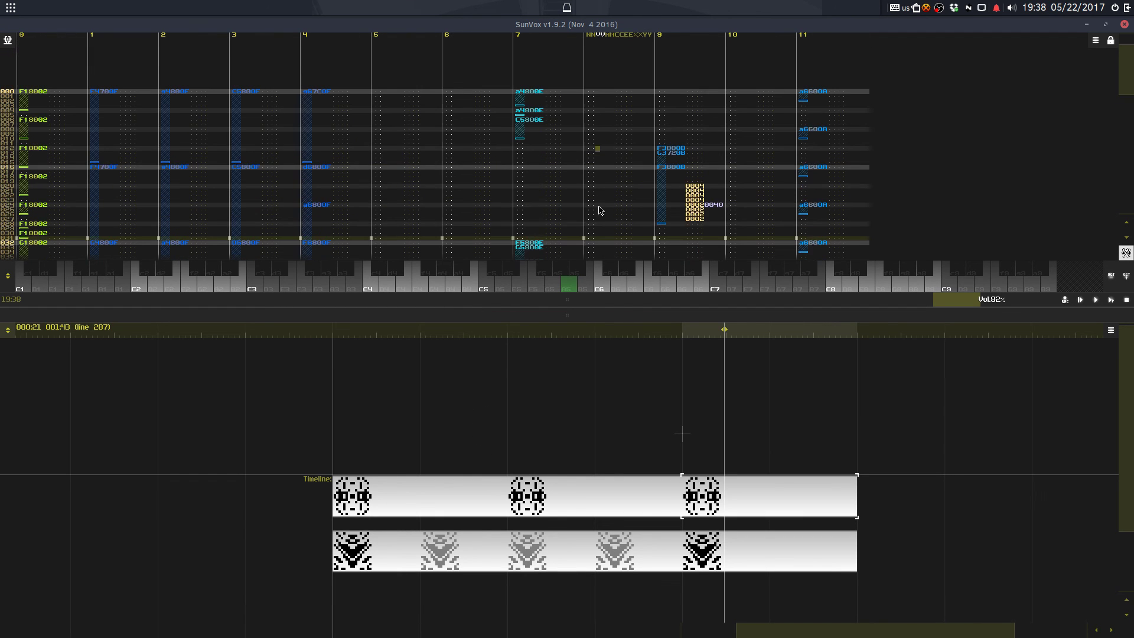
scroll(594, 189, "down", 1)
scroll(587, 225, "down", 4)
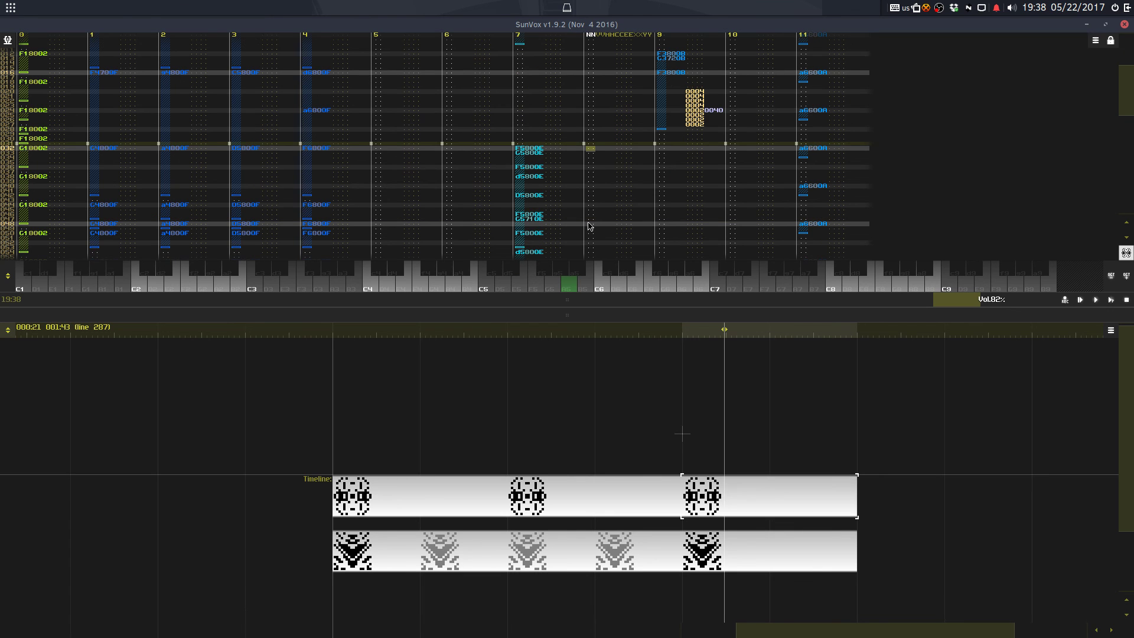
scroll(589, 230, "down", 8)
scroll(589, 230, "down", 8)
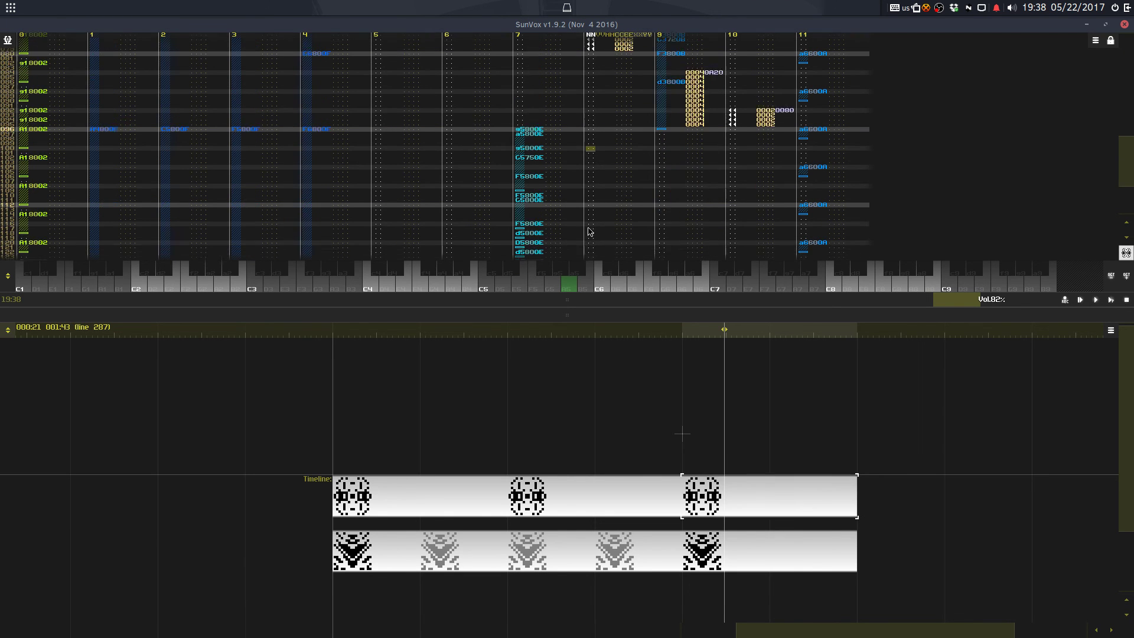
Step: Open the first section's pattern and enlarge the pattern editor by shrinking the timeline area
left_click(460, 503)
left_click_drag(535, 304, 538, 464)
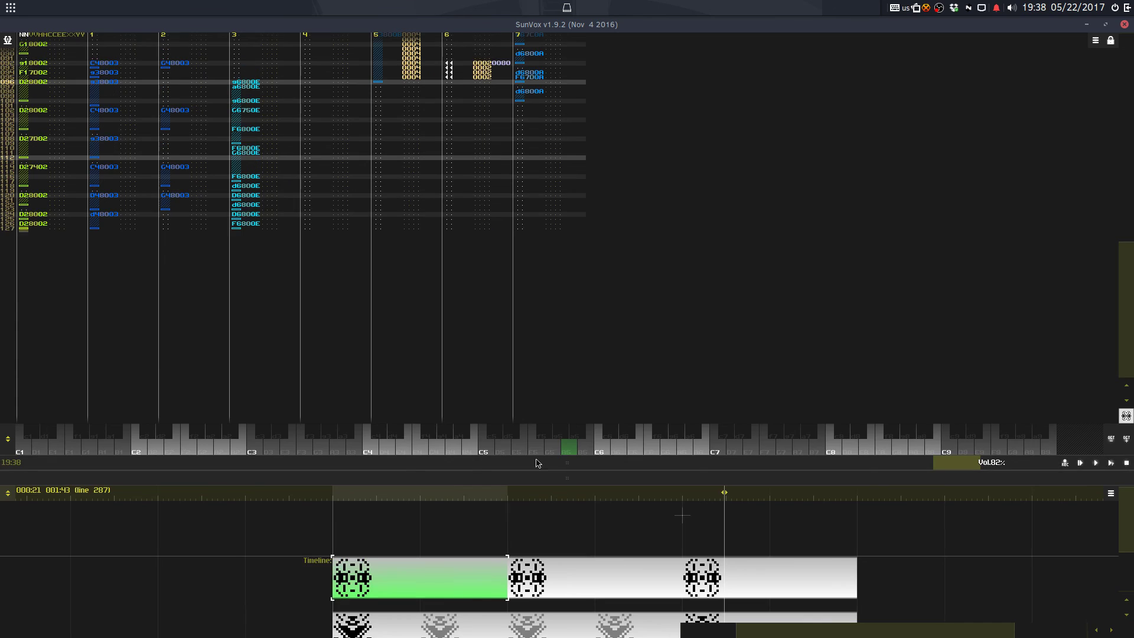
Step: Browse the saved projects in the My Songs and Soundtracks folders, and leave without loading one
left_click(8, 39)
left_click(29, 50)
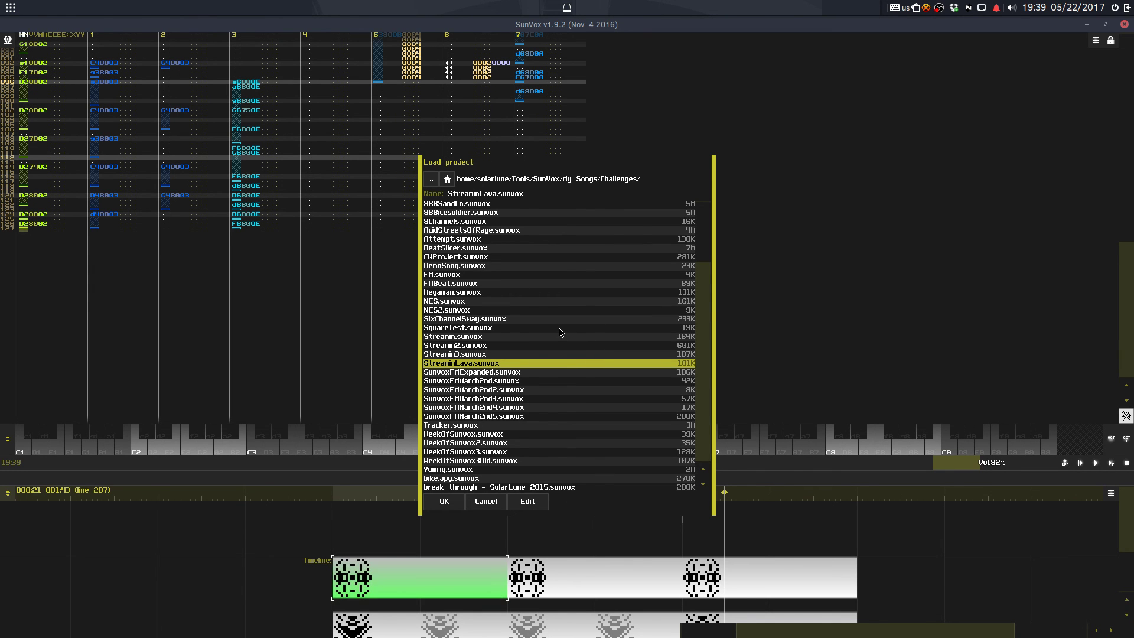
left_click(431, 180)
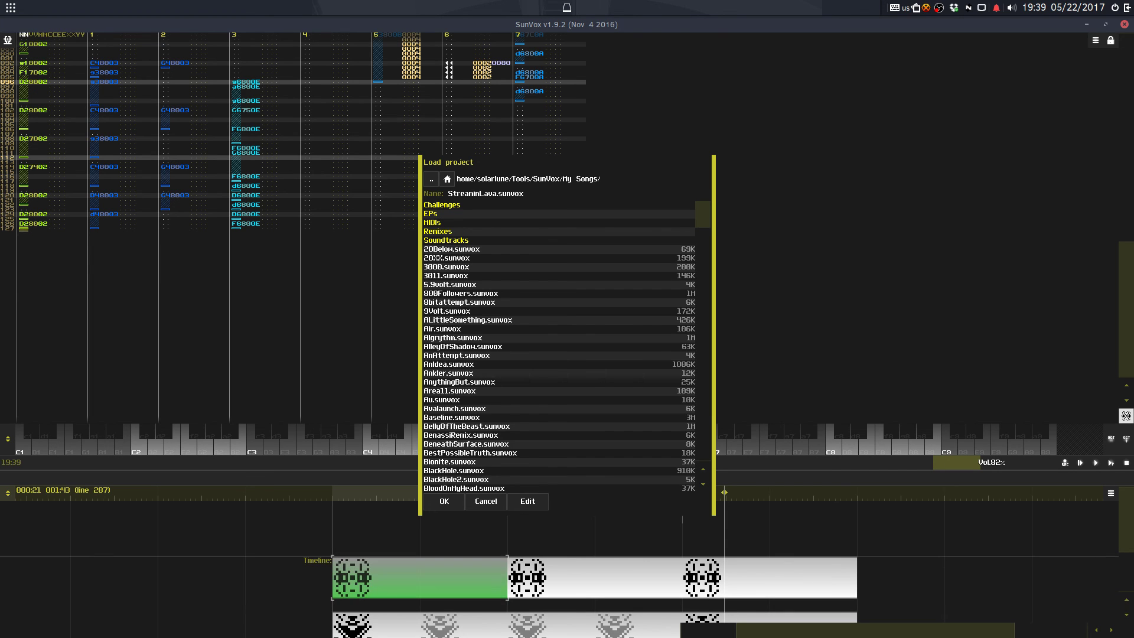
left_click(461, 241)
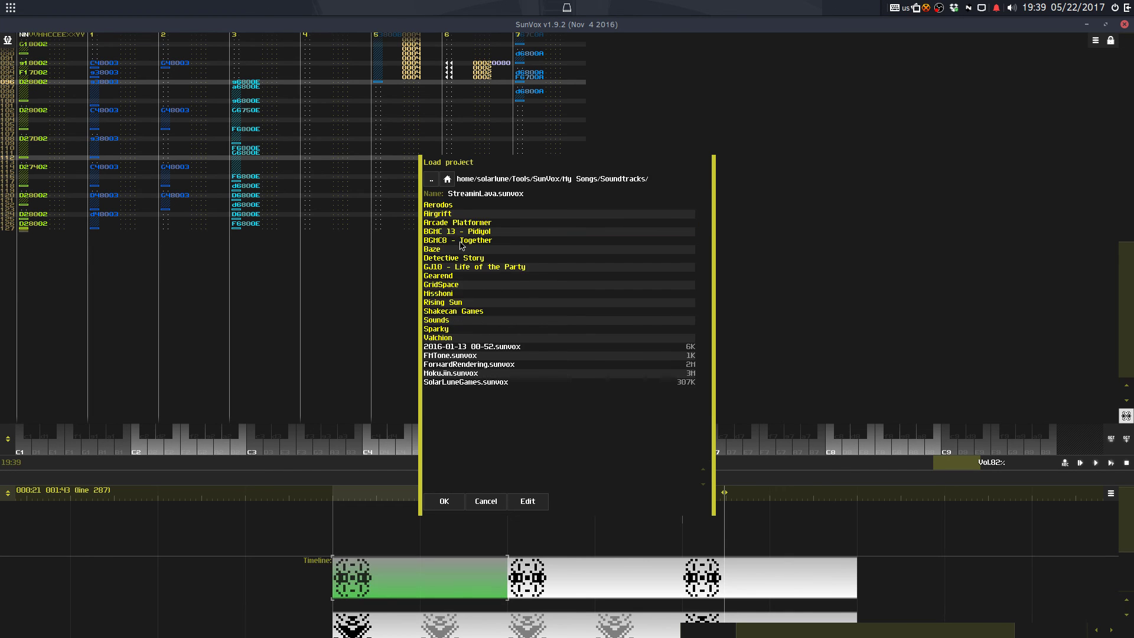
left_click(485, 501)
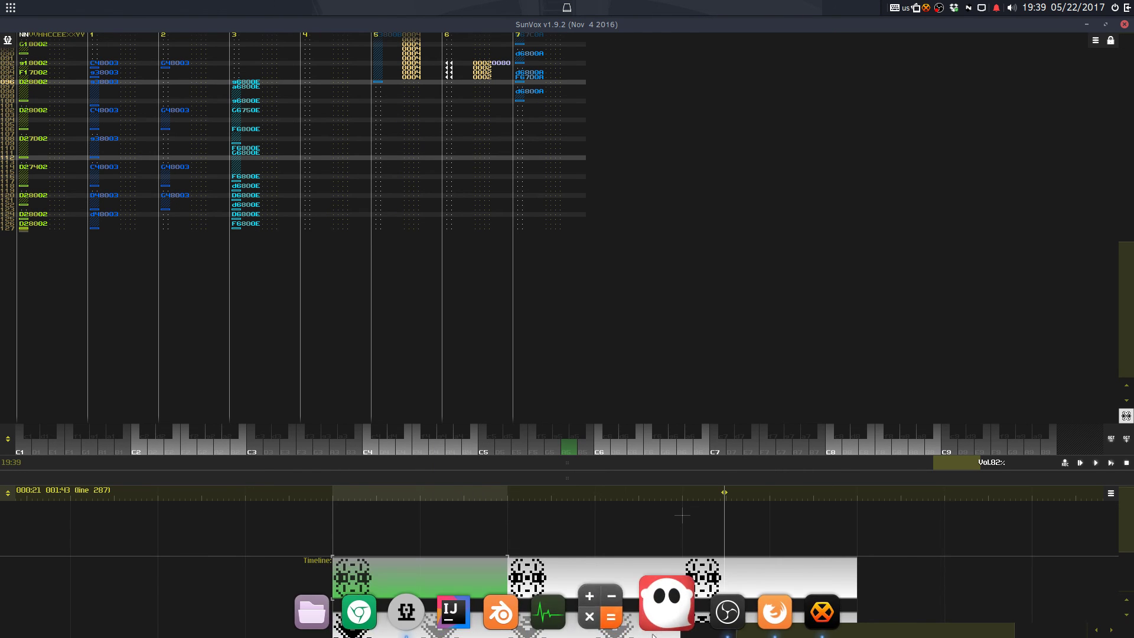
Step: Look through the saved songs in the Remixes folder, highlighting entries along the list, and leave without loading one
left_click(7, 42)
left_click(9, 54)
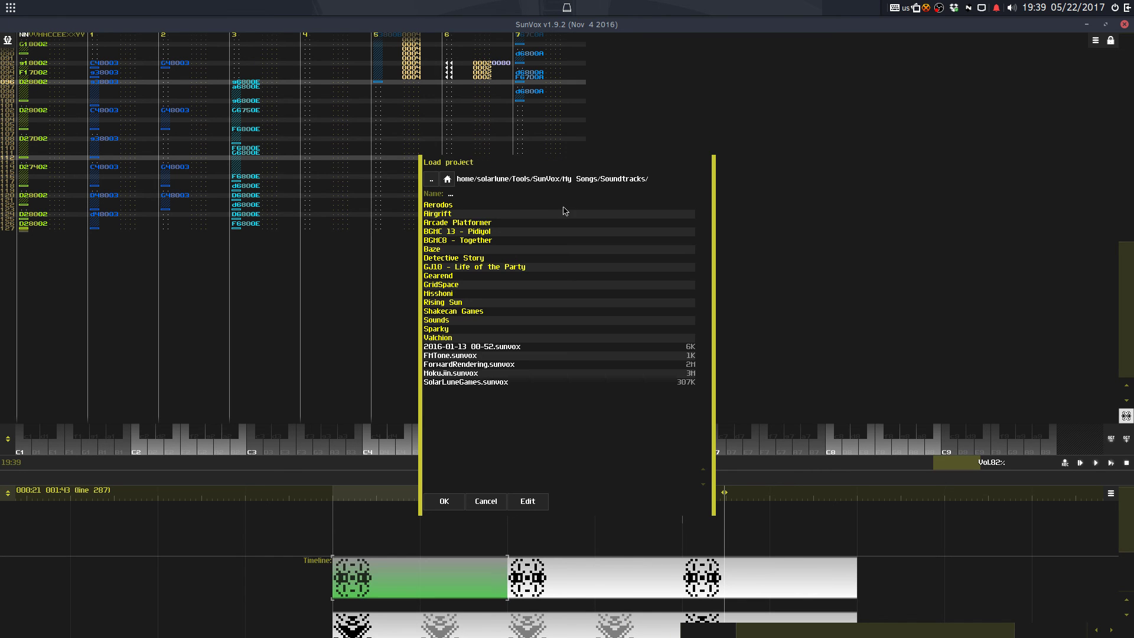
left_click(429, 180)
left_click(438, 232)
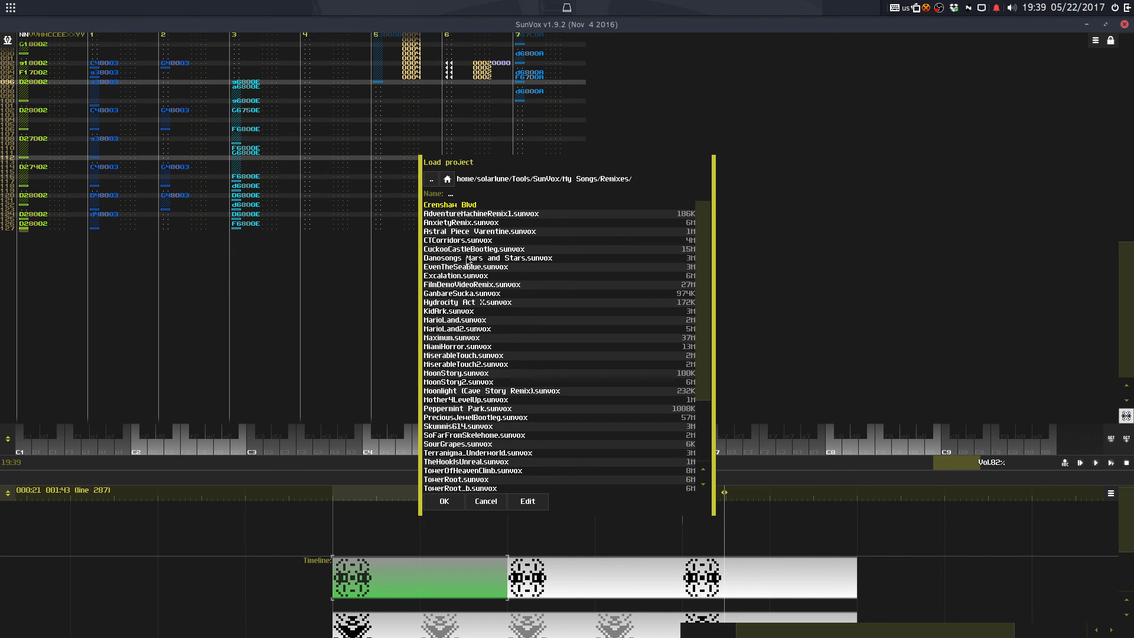
scroll(466, 260, "down", 3)
left_click(460, 268)
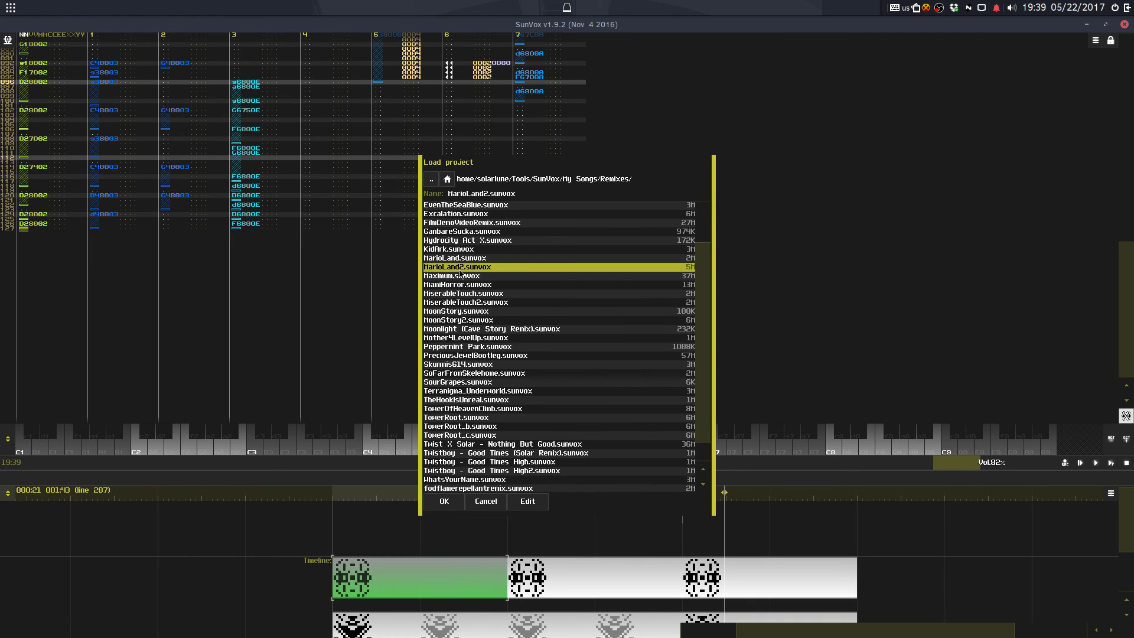
left_click(460, 277)
left_click(461, 292)
left_click(464, 304)
left_click(467, 328)
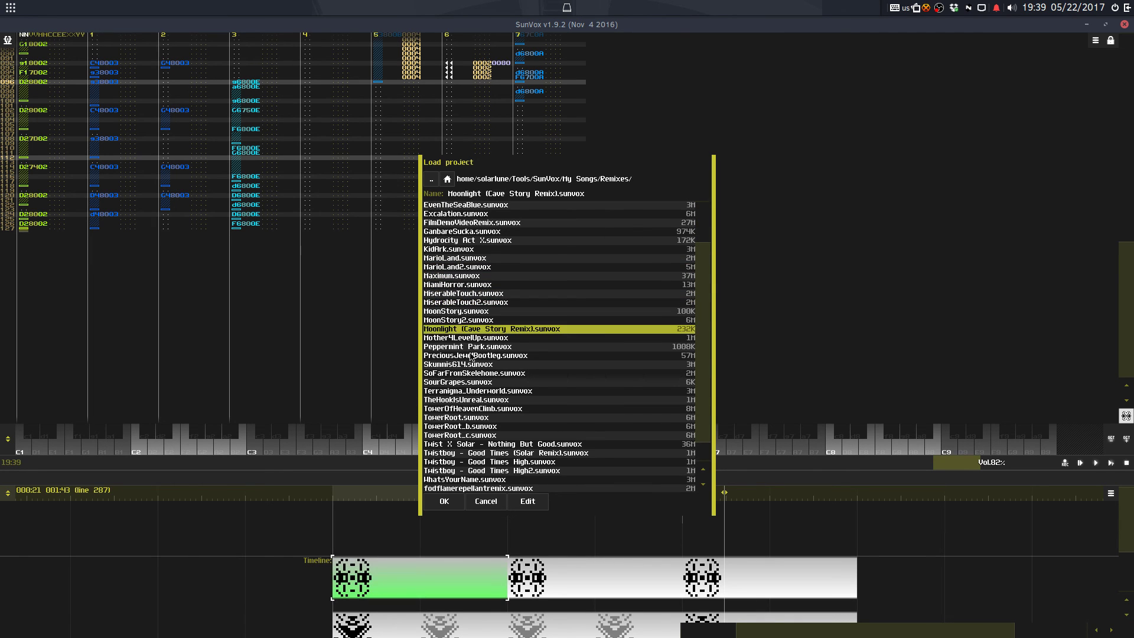
left_click(471, 356)
scroll(471, 357, "down", 1)
left_click(479, 354)
left_click(480, 365)
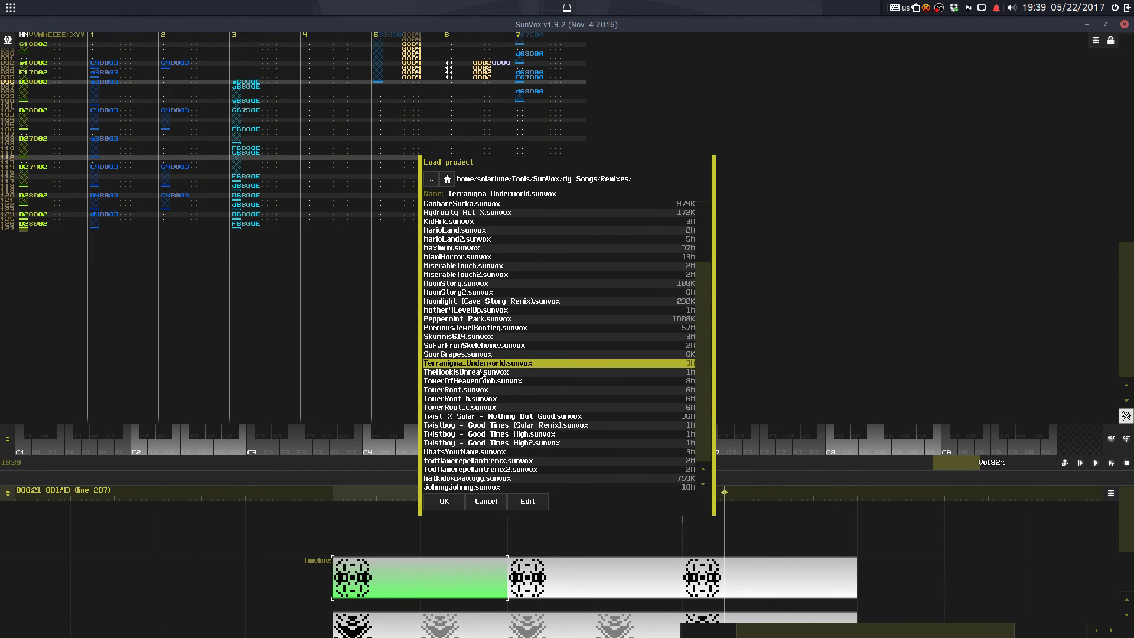
left_click(480, 372)
left_click(484, 381)
left_click(490, 398)
left_click(496, 407)
left_click(508, 434)
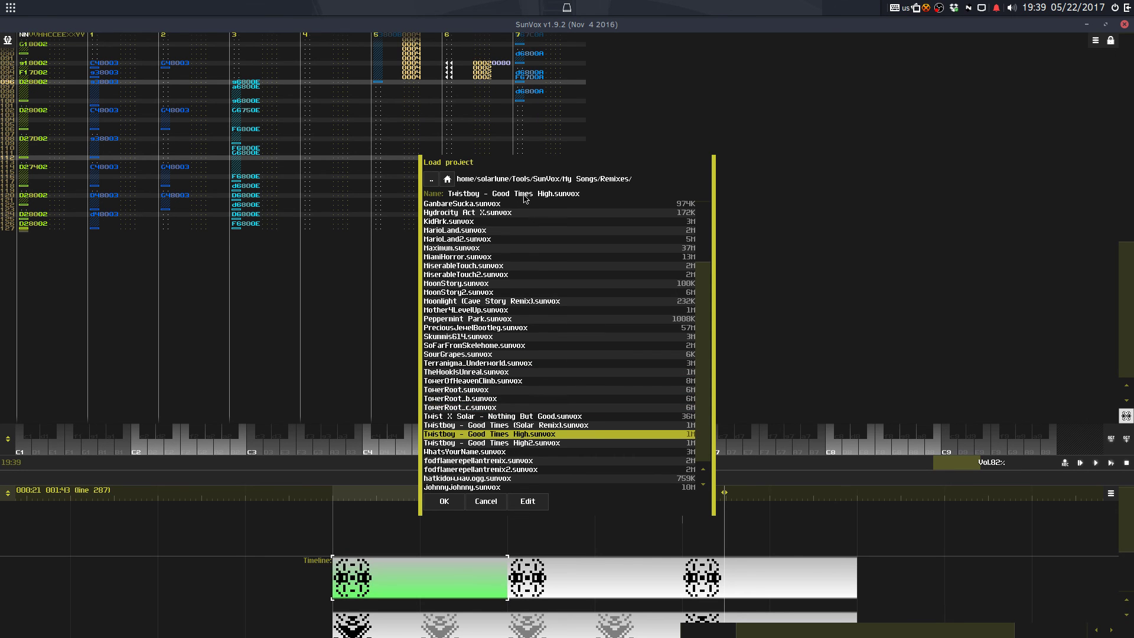
scroll(526, 224, "up", 4)
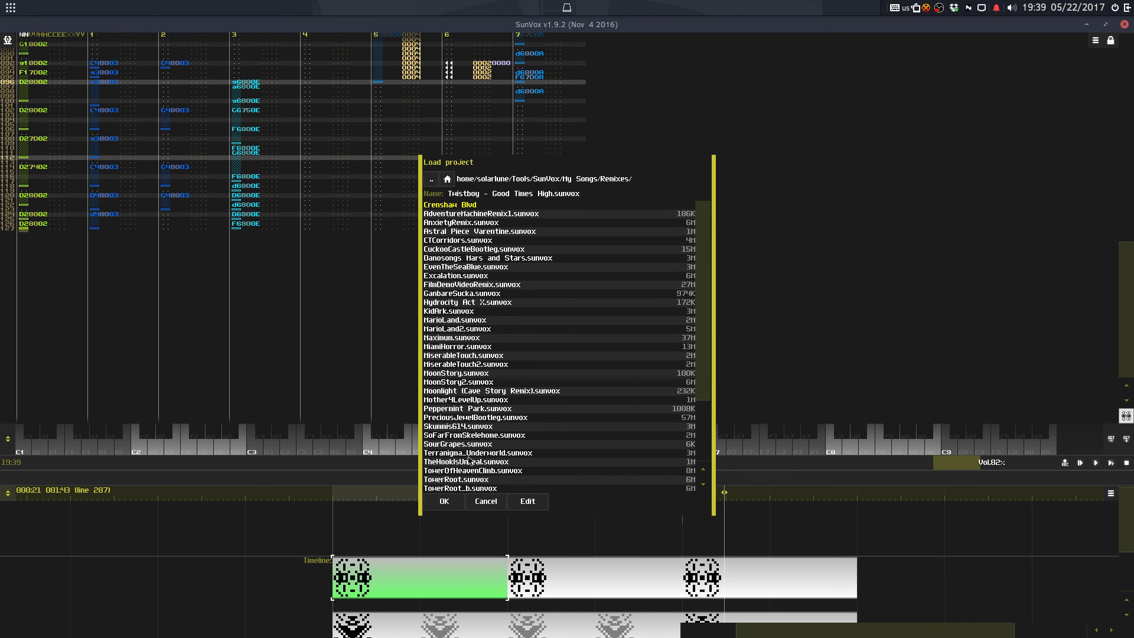
left_click(493, 500)
Step: Examine the first section's pattern from its end back up to line 0
left_click(527, 276)
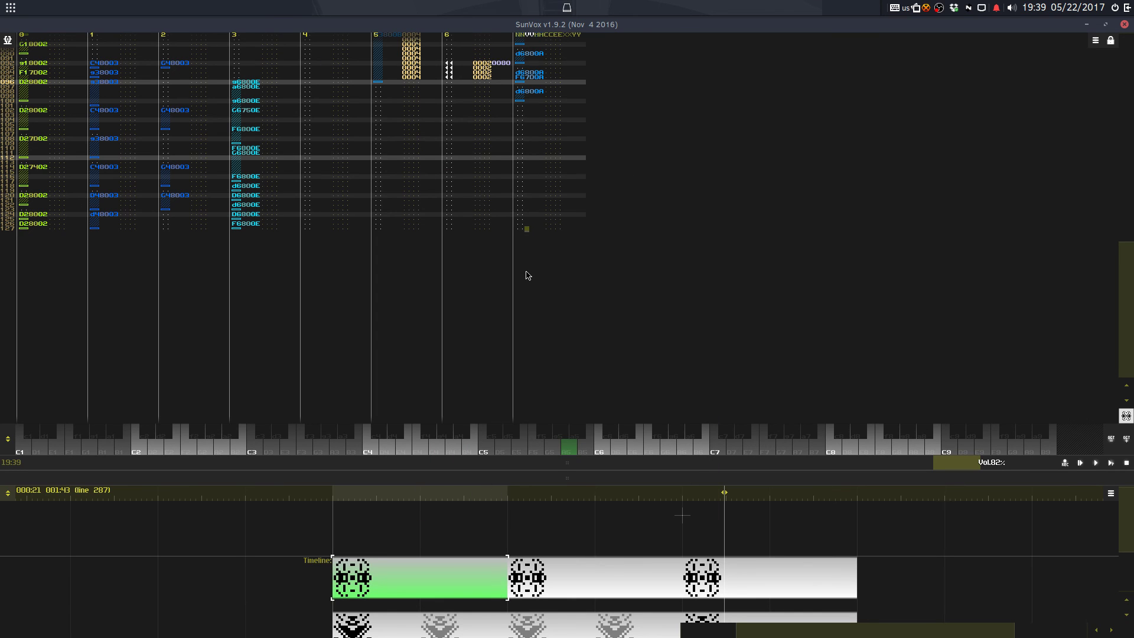
scroll(543, 108, "up", 5)
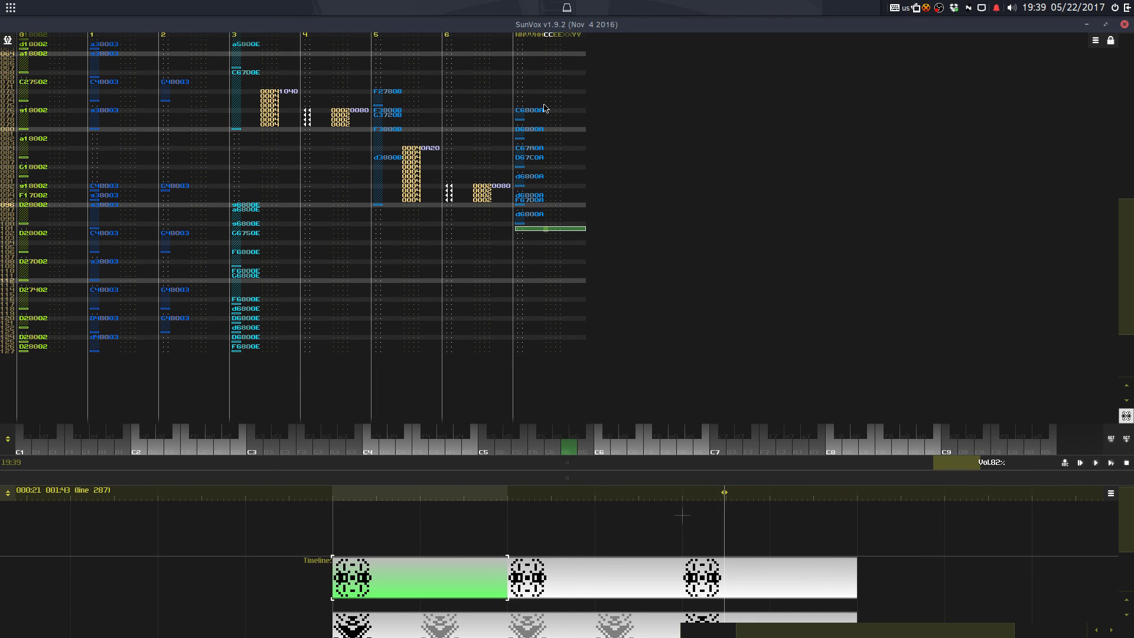
scroll(549, 133, "up", 8)
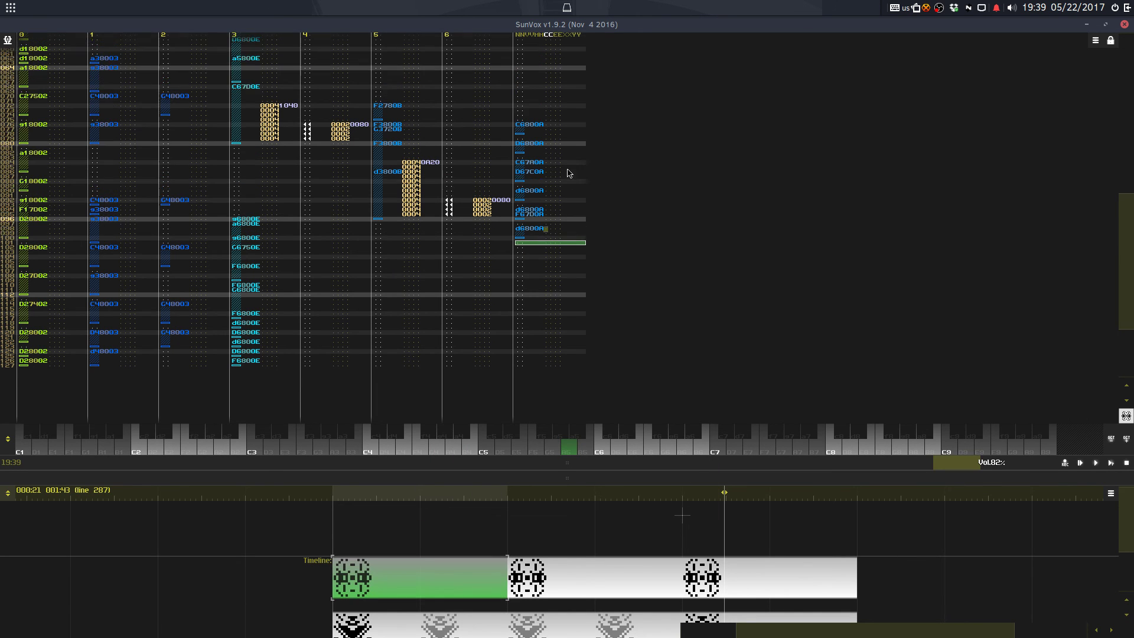
scroll(569, 148, "up", 5)
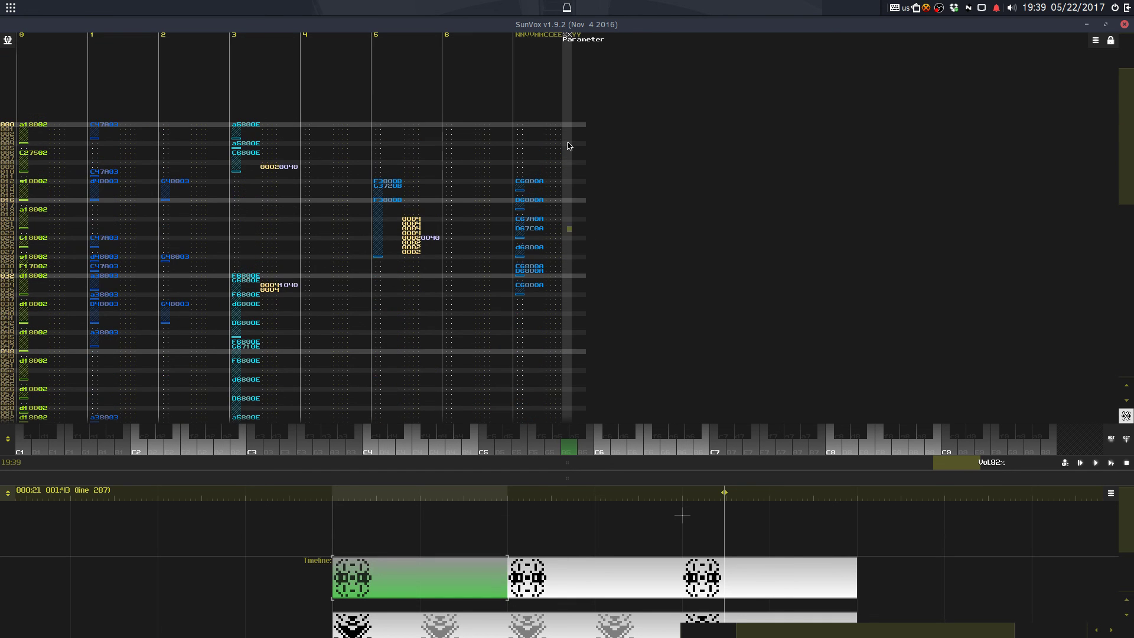